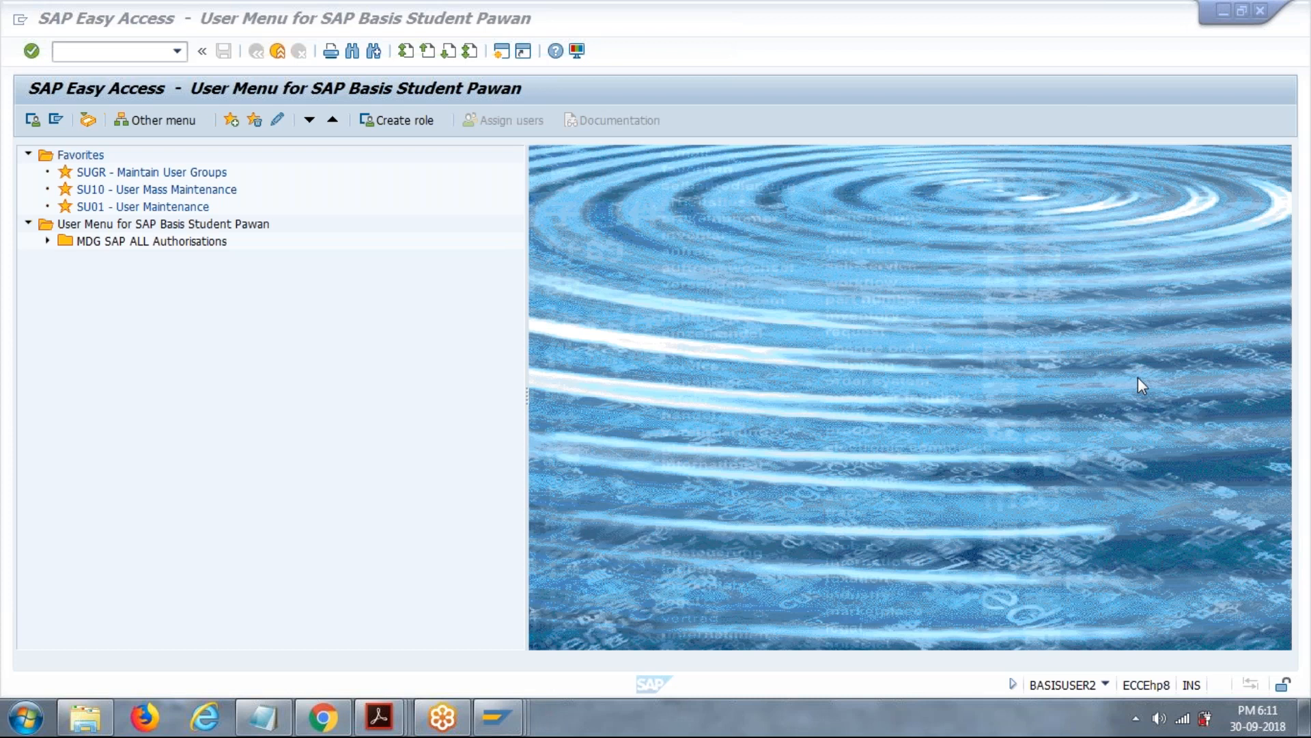
{"action": "left_click", "coordinate": [813, 328]}
{"action": "left_click", "coordinate": [957, 468]}
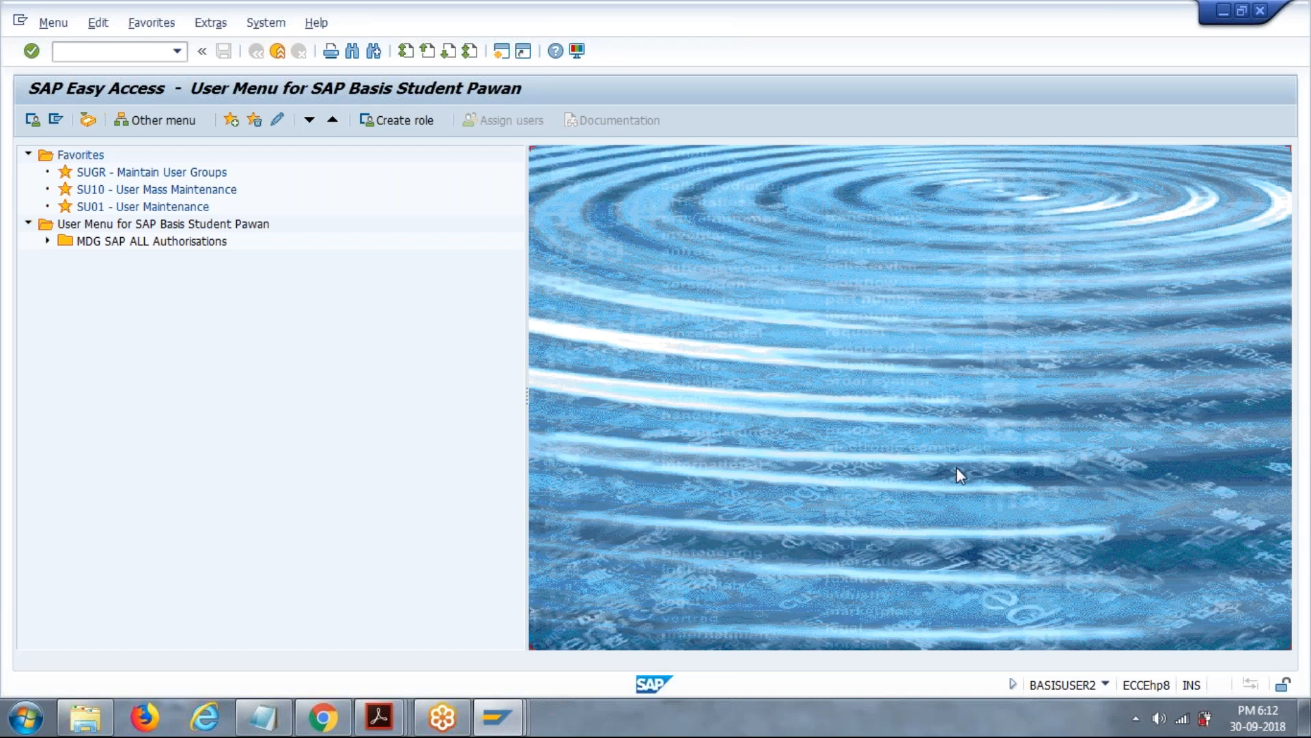
{"action": "left_click", "coordinate": [1129, 198]}
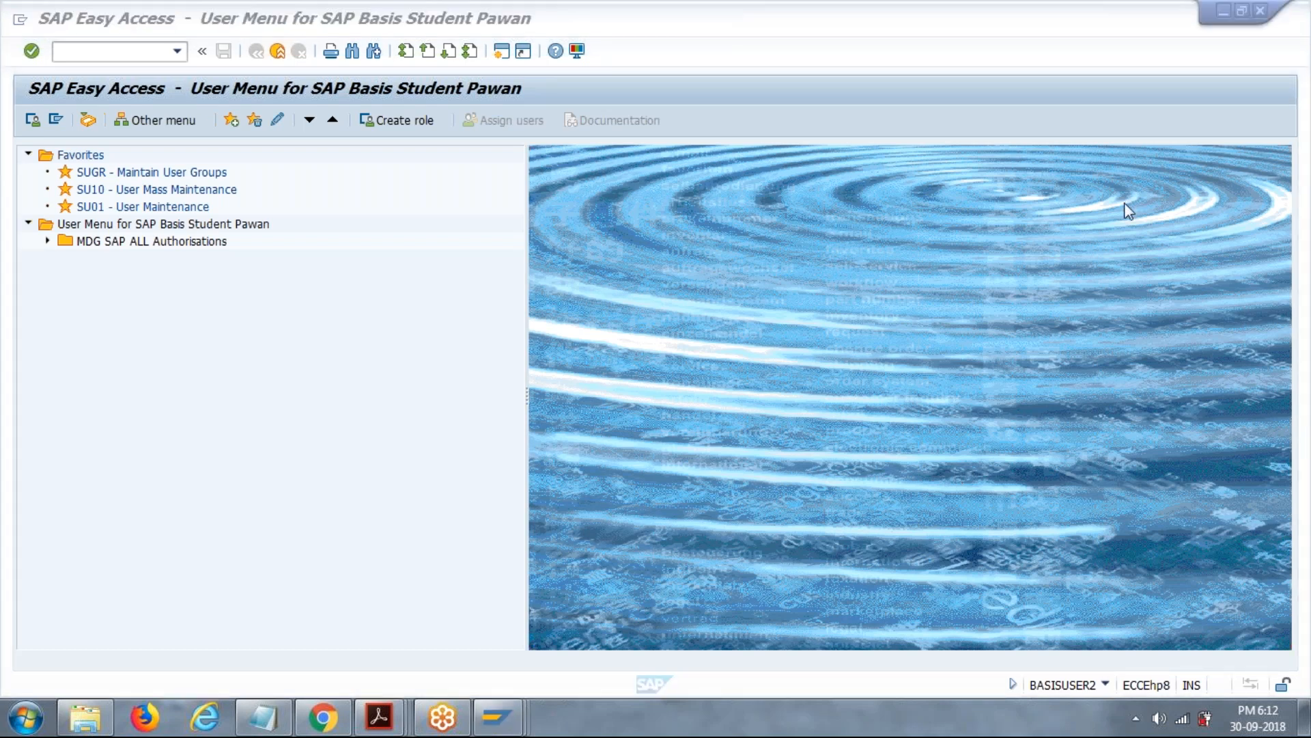
{"action": "right_click", "coordinate": [1086, 337]}
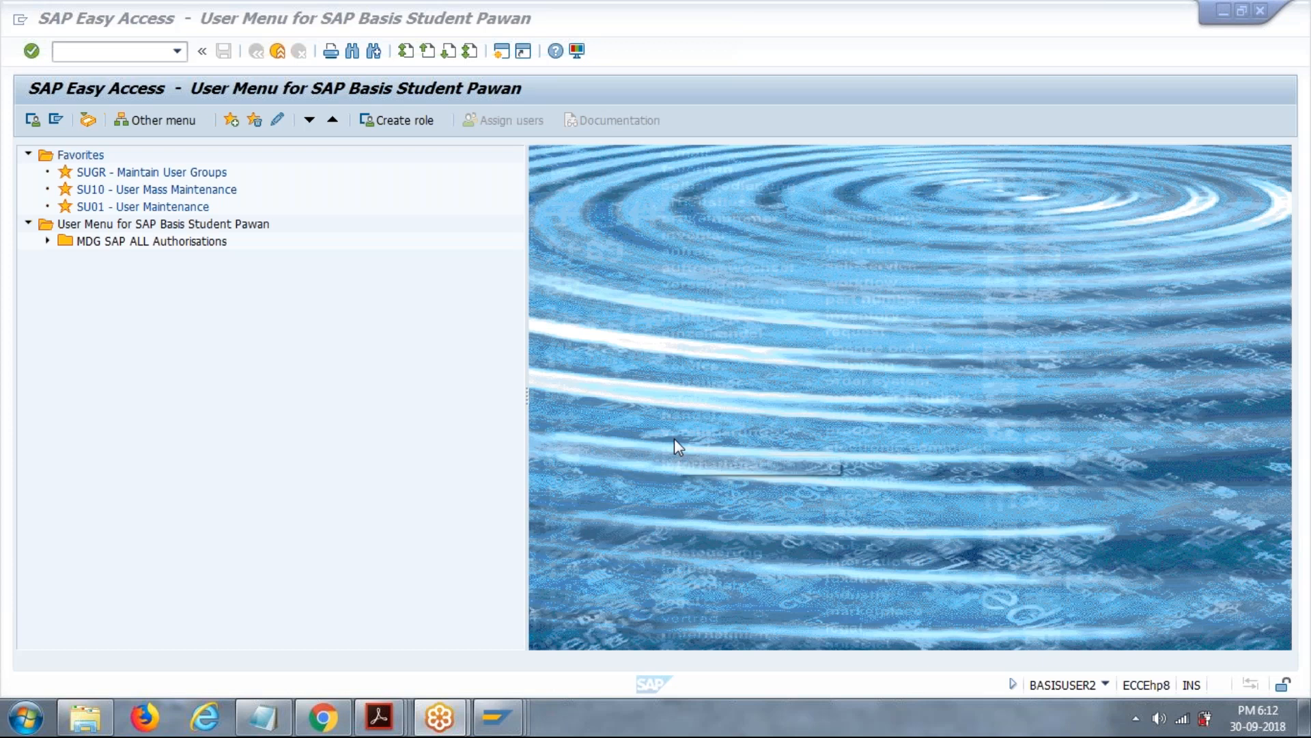
Open the database lock overview with transaction db01 and request the locked row for the blocking locks.
{"action": "left_click", "coordinate": [134, 64]}
{"action": "type", "text": "db01"}
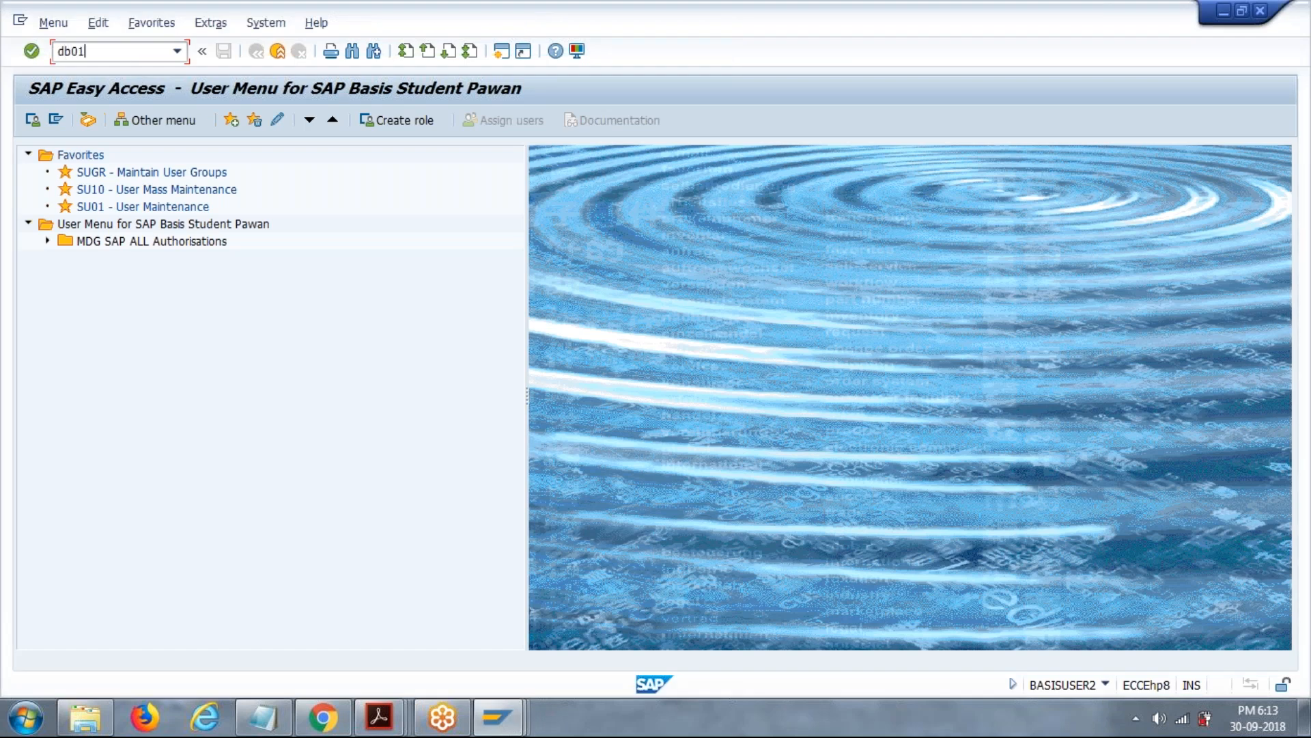
{"action": "key", "text": "Return"}
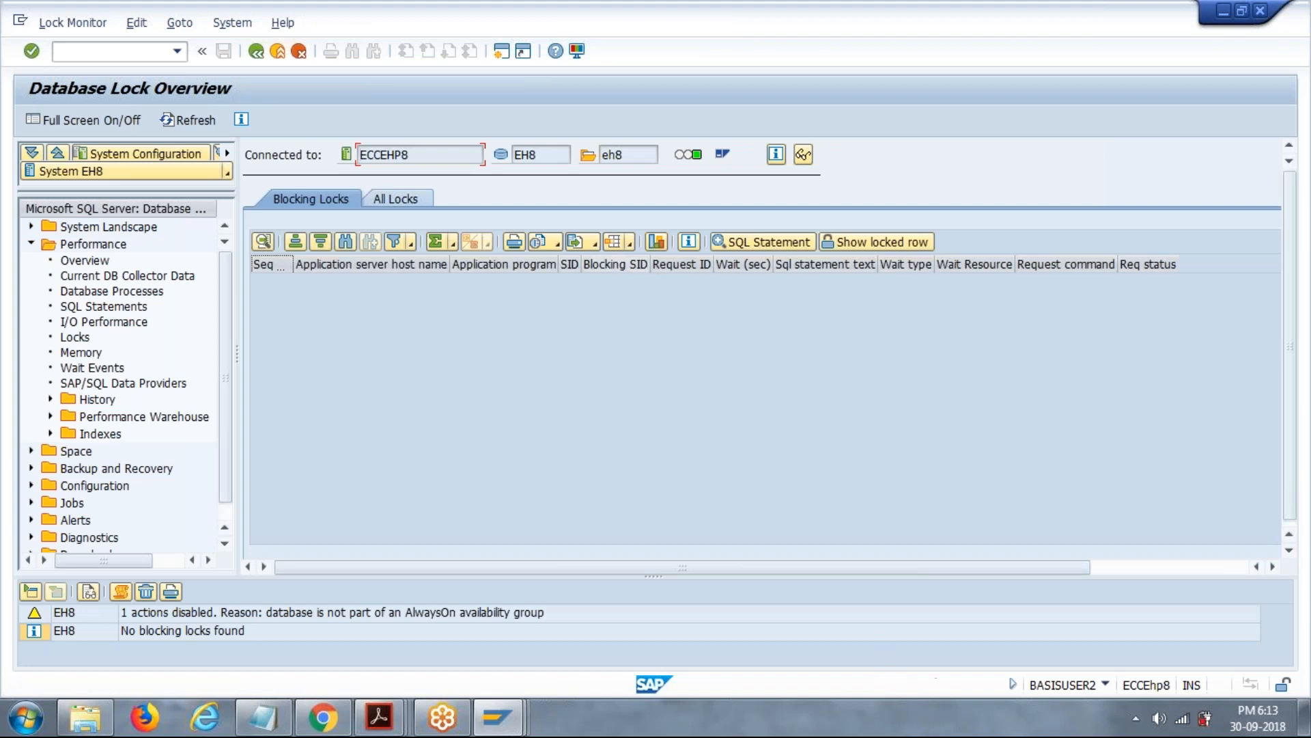
{"action": "left_click", "coordinate": [118, 52]}
{"action": "left_click", "coordinate": [899, 243]}
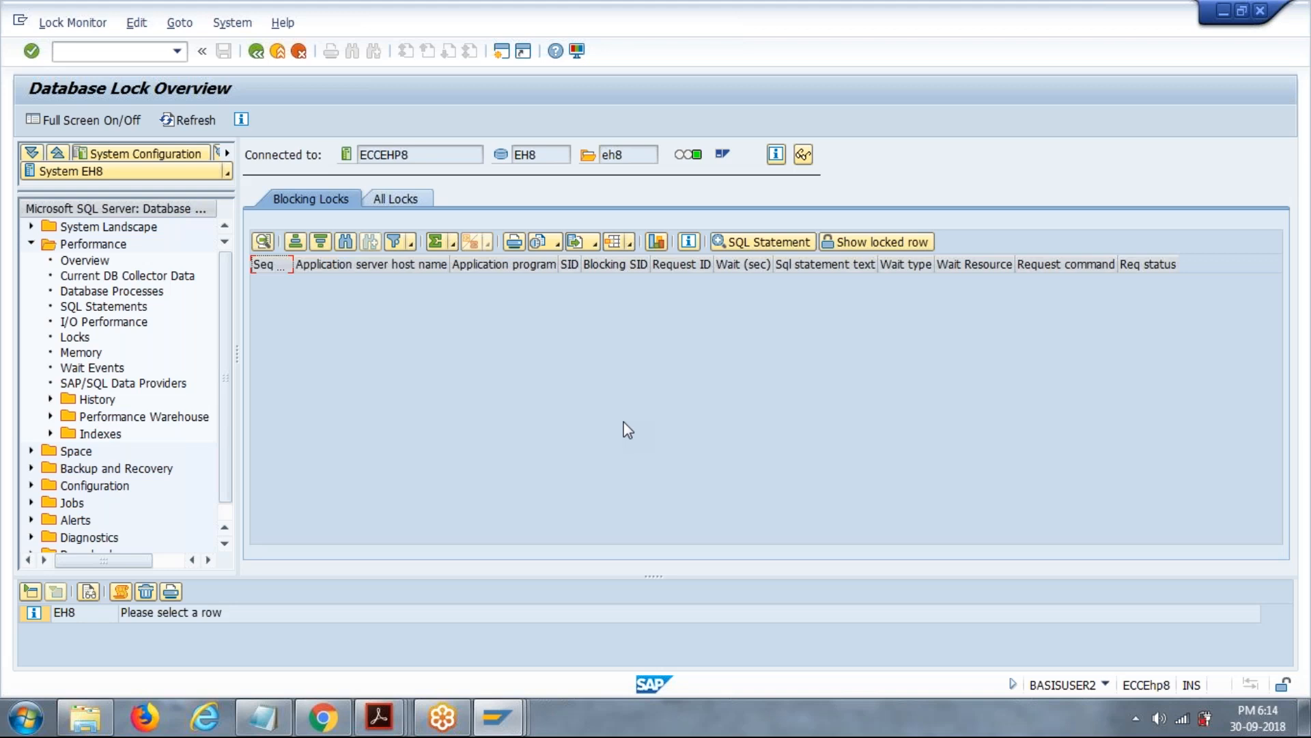
Retrieve the list of all database locks and select the resulting message line.
{"action": "left_click", "coordinate": [413, 200]}
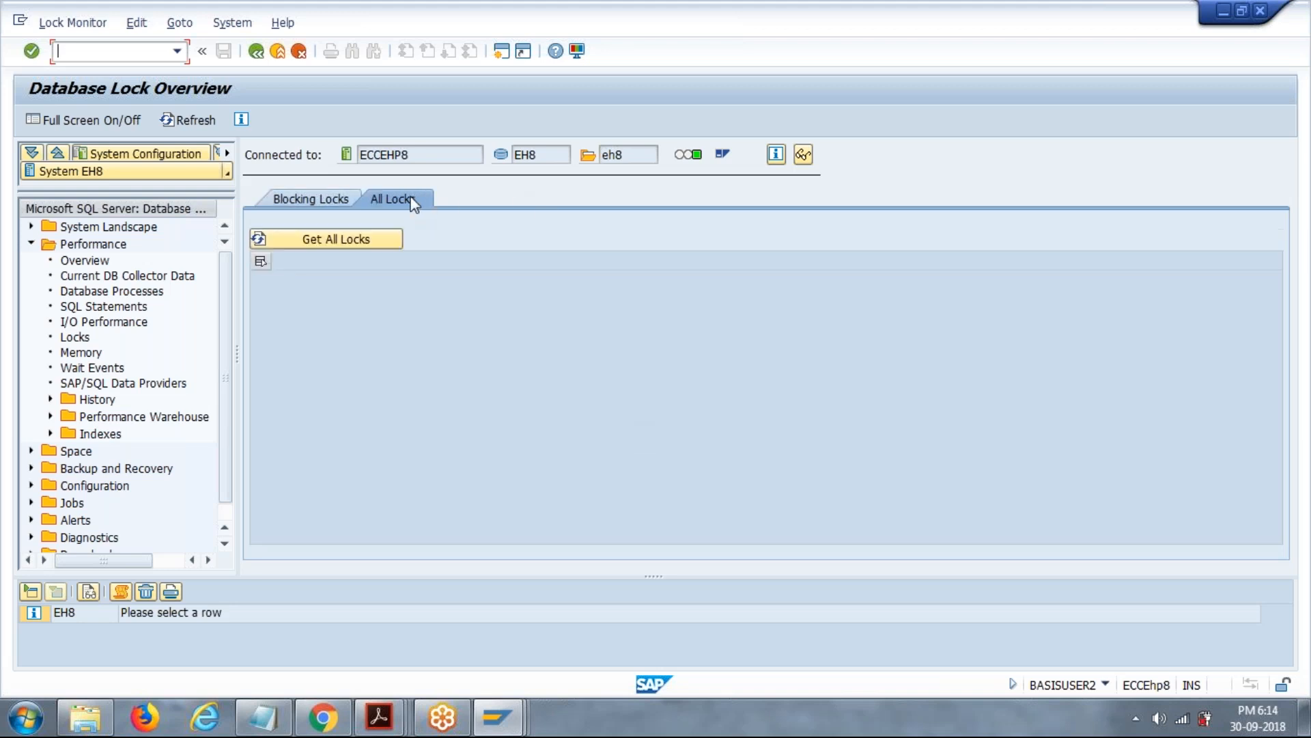
{"action": "left_click", "coordinate": [331, 240]}
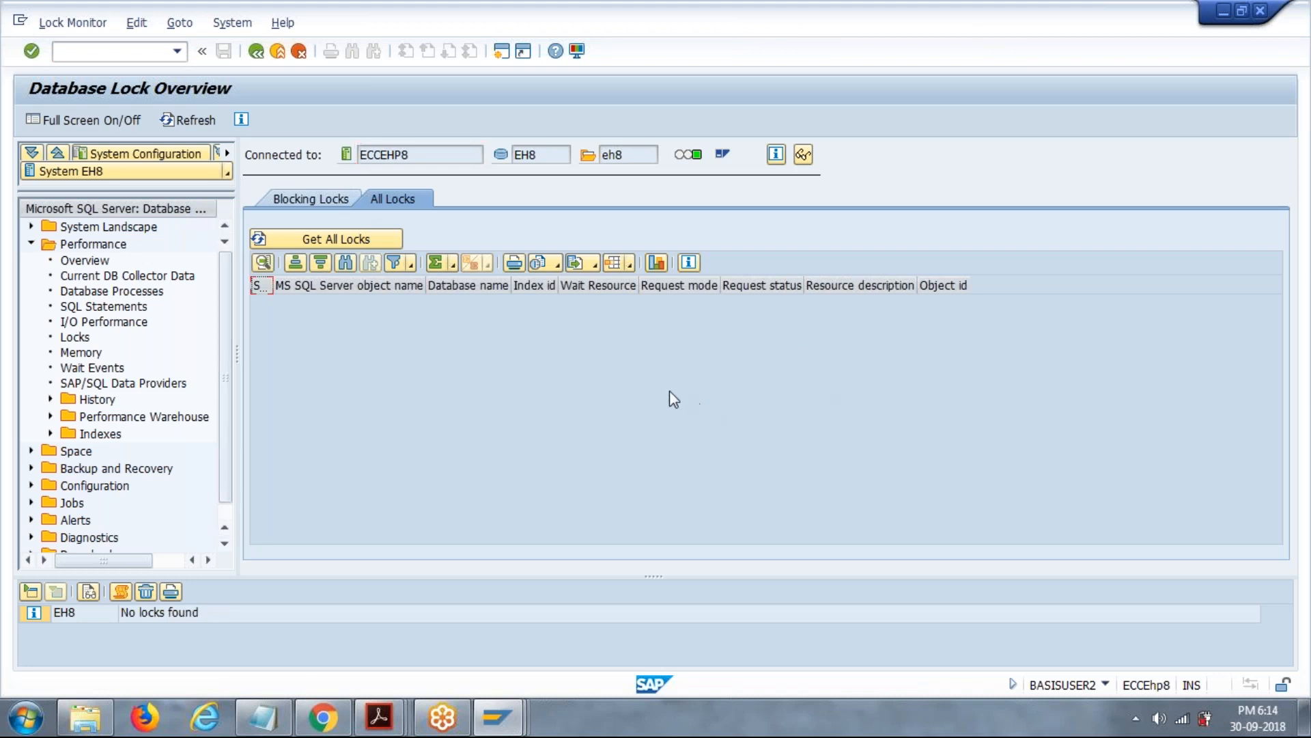
{"action": "left_click", "coordinate": [203, 616]}
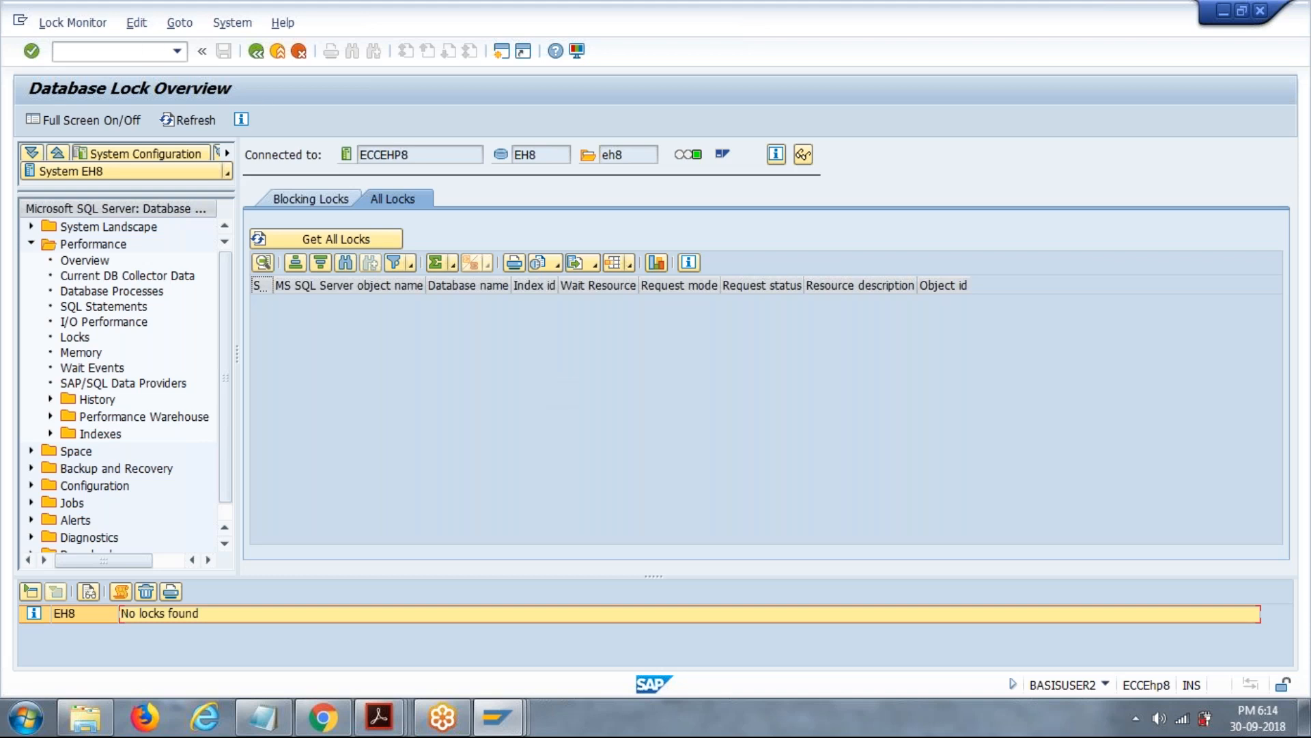
Go to transaction /ndb02 and review the EH8 space overview from data and log sizes to internal database information.
{"action": "type", "text": "/ndb02"}
{"action": "key", "text": "Return"}
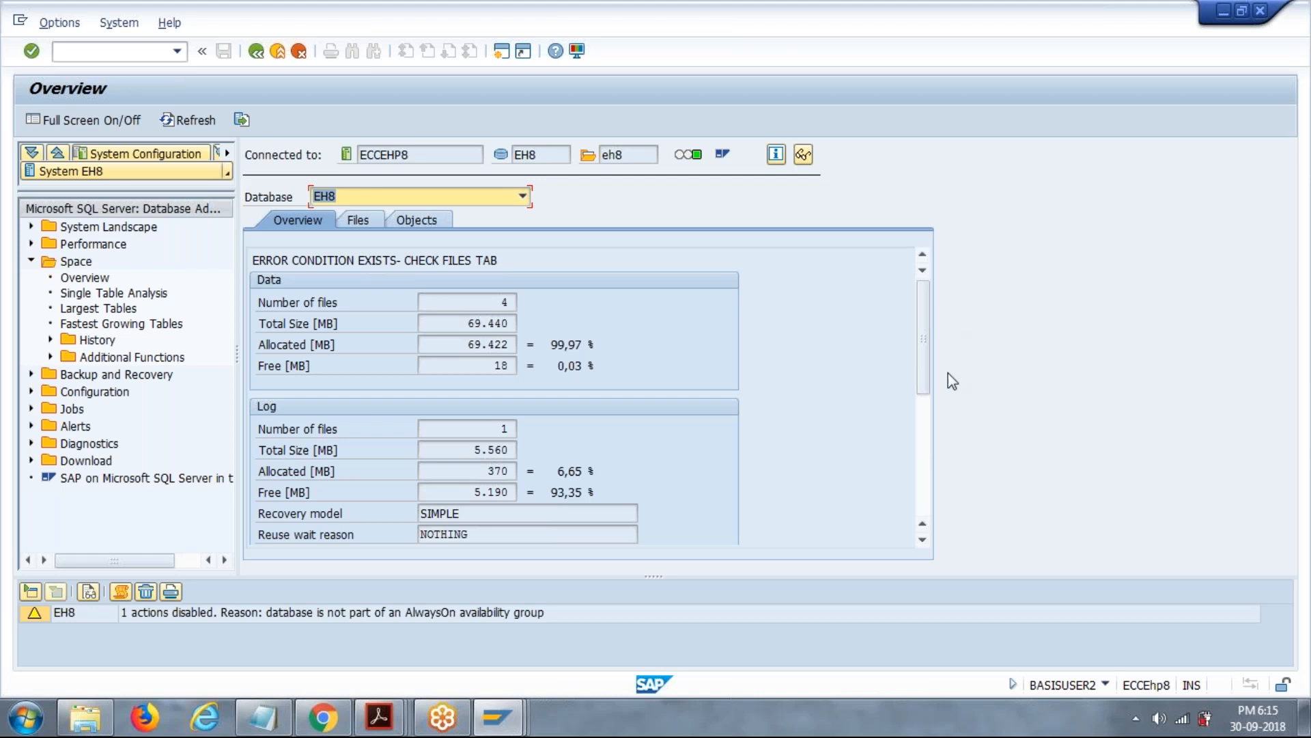
{"action": "scroll", "coordinate": [935, 399], "scroll_direction": "down", "scroll_amount": 3}
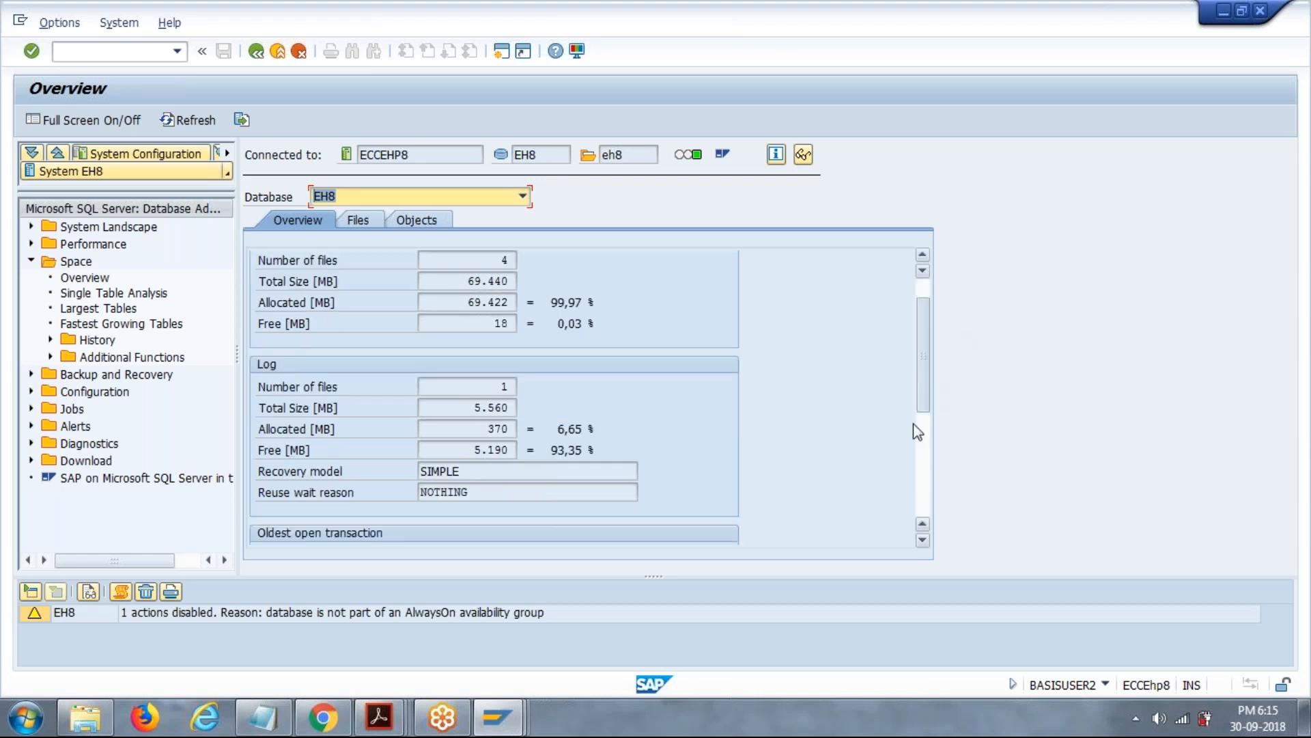
{"action": "scroll", "coordinate": [933, 462], "scroll_direction": "down", "scroll_amount": 2}
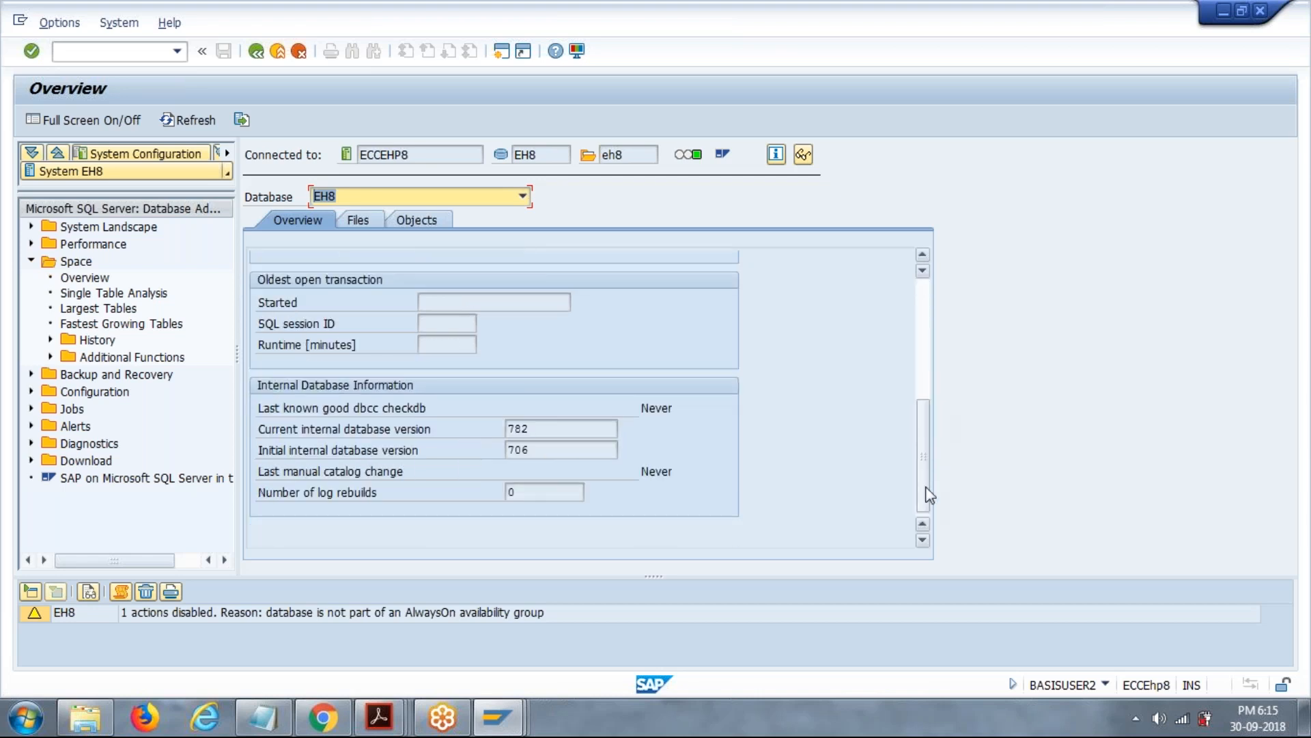
{"action": "left_click_drag", "start_coordinate": [927, 482], "coordinate": [922, 328]}
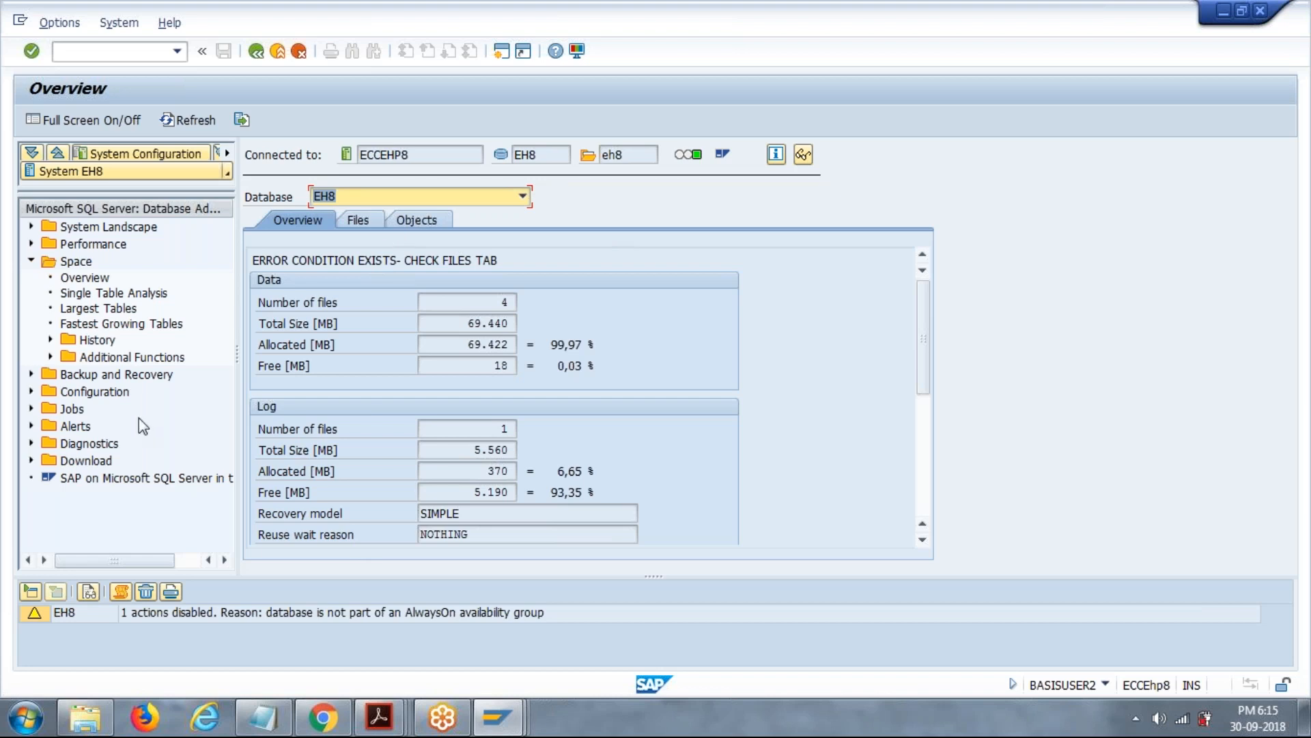
Display the largest tables of the EH8 database and highlight their Reserved and Used size columns.
{"action": "left_click", "coordinate": [89, 278]}
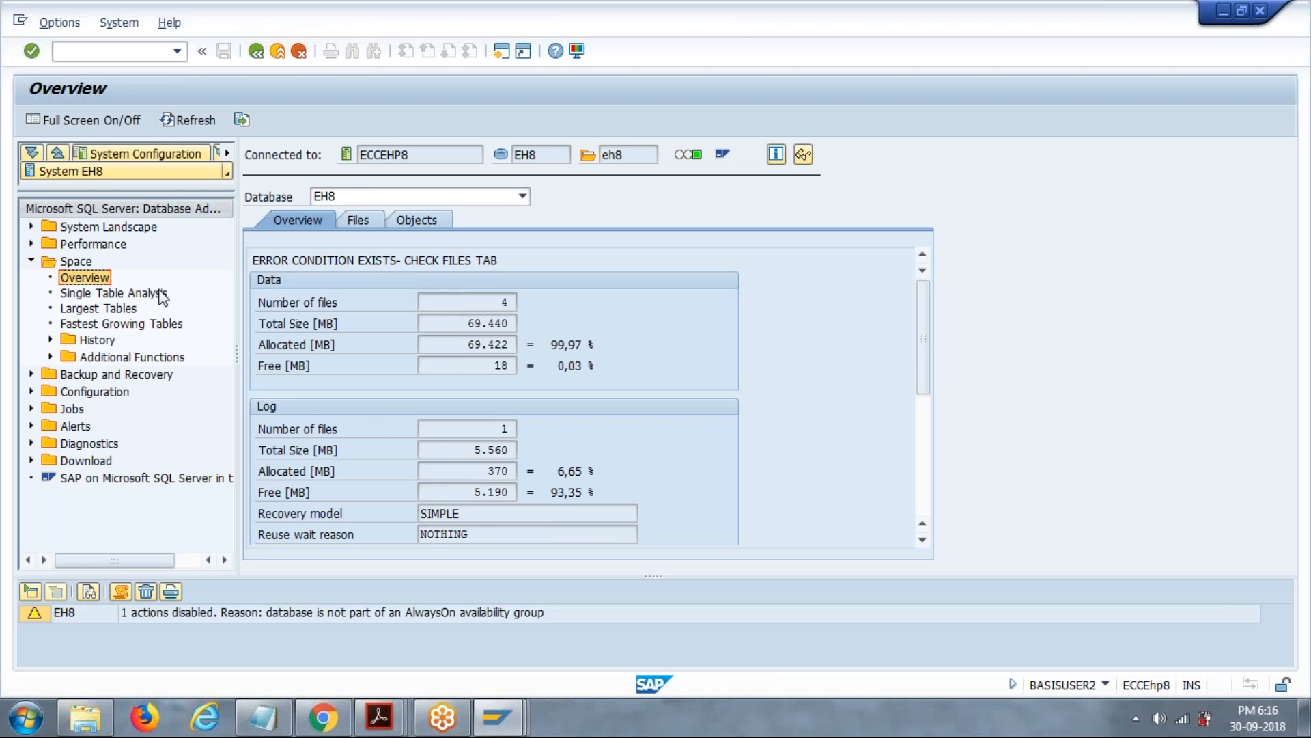
{"action": "left_click", "coordinate": [105, 309]}
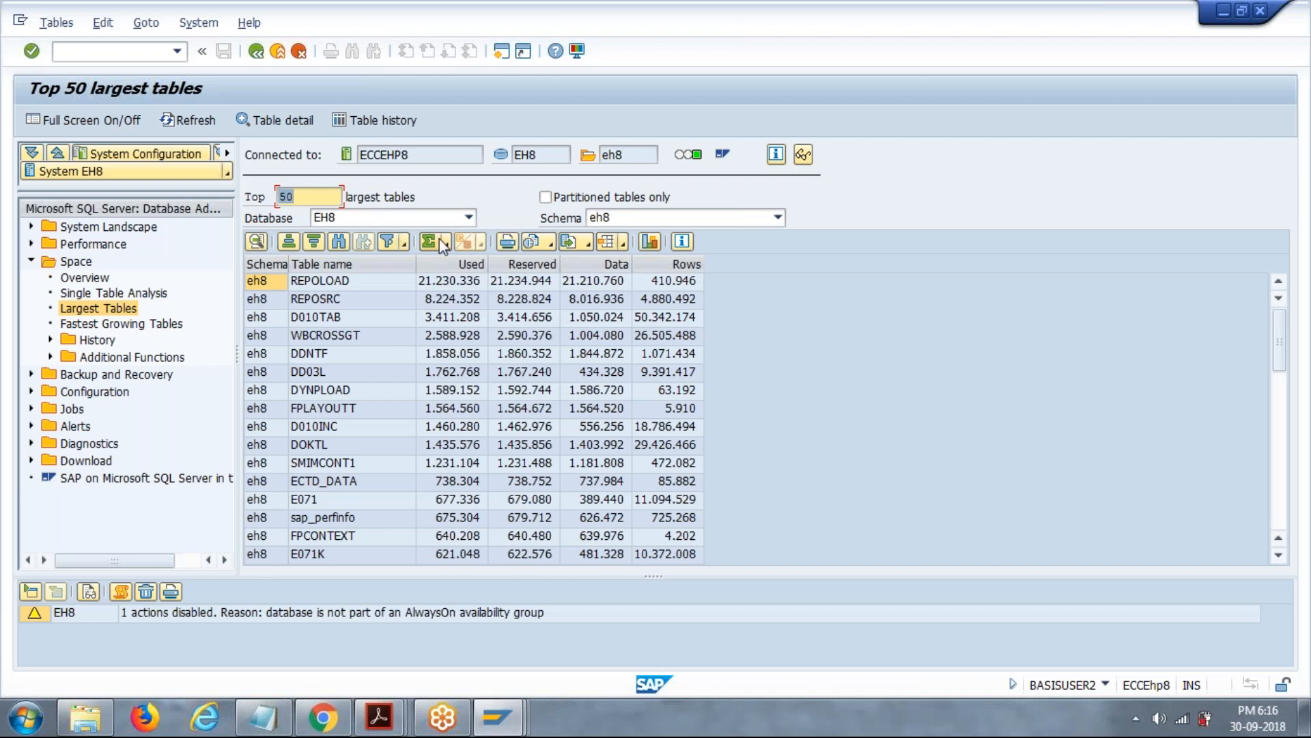
{"action": "left_click", "coordinate": [523, 263]}
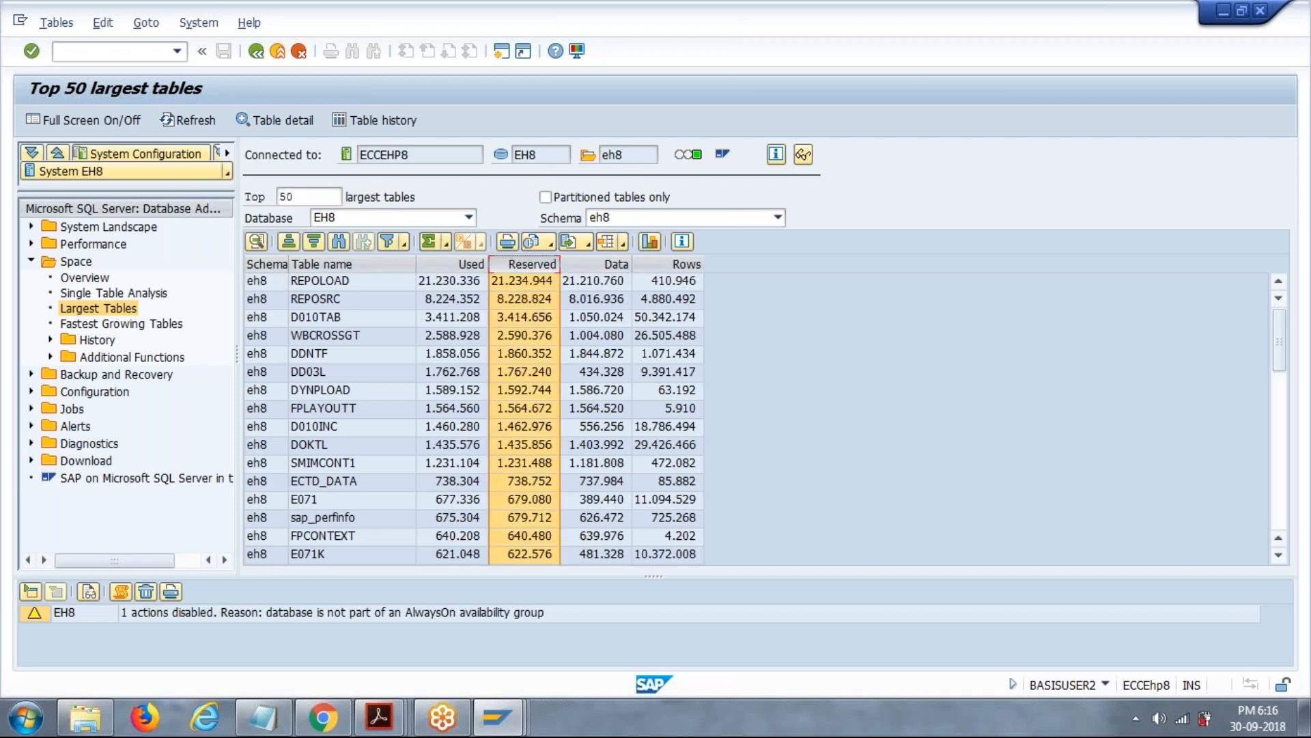
{"action": "left_click", "coordinate": [471, 262]}
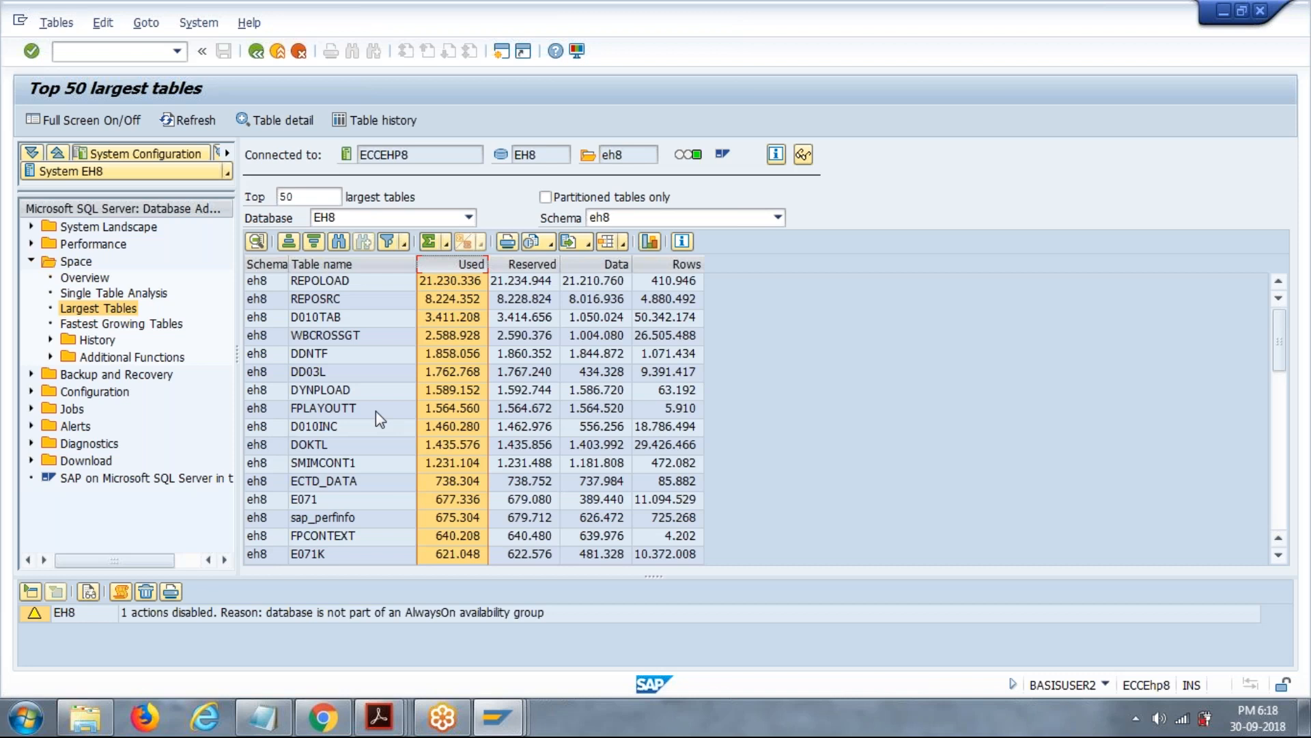
Go to transaction /ndb12 and review the backup details, highlighting the Full MSDB Backup status.
{"action": "left_click", "coordinate": [97, 55]}
{"action": "type", "text": "/ndb12"}
{"action": "key", "text": "Return"}
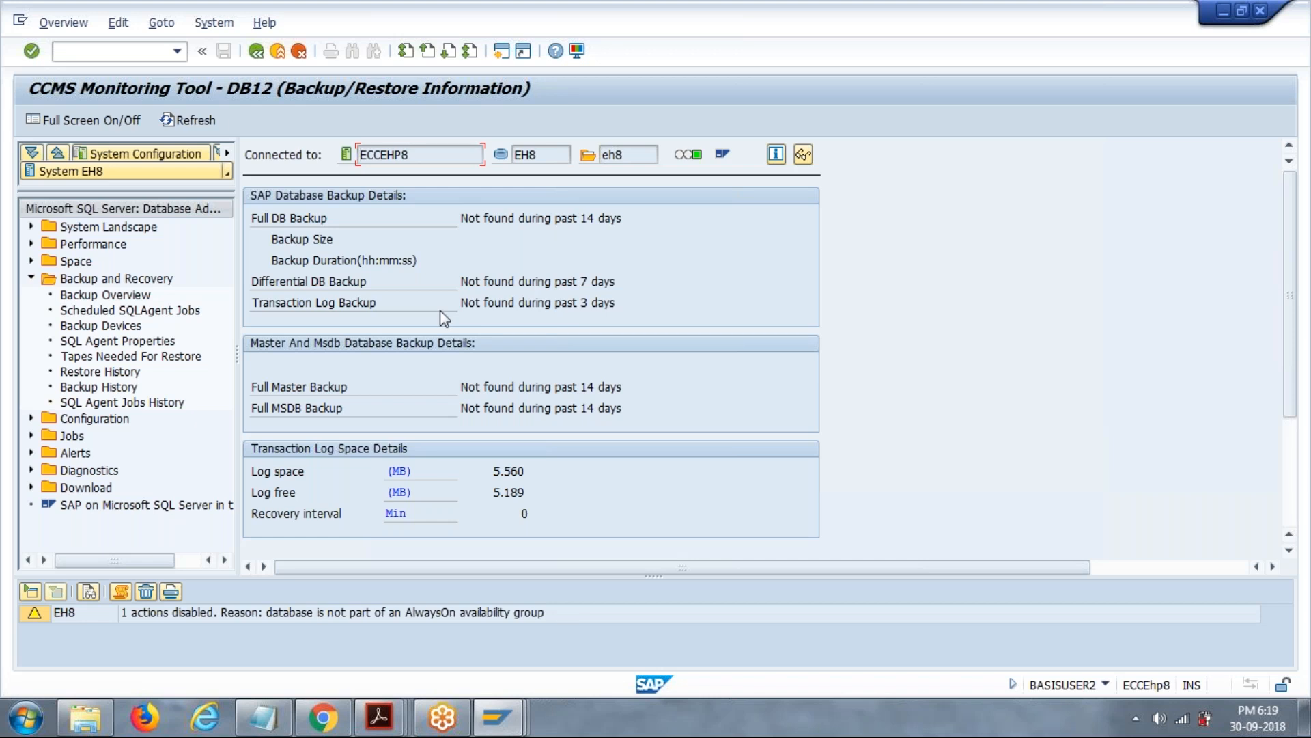
{"action": "left_click_drag", "start_coordinate": [475, 390], "coordinate": [618, 406]}
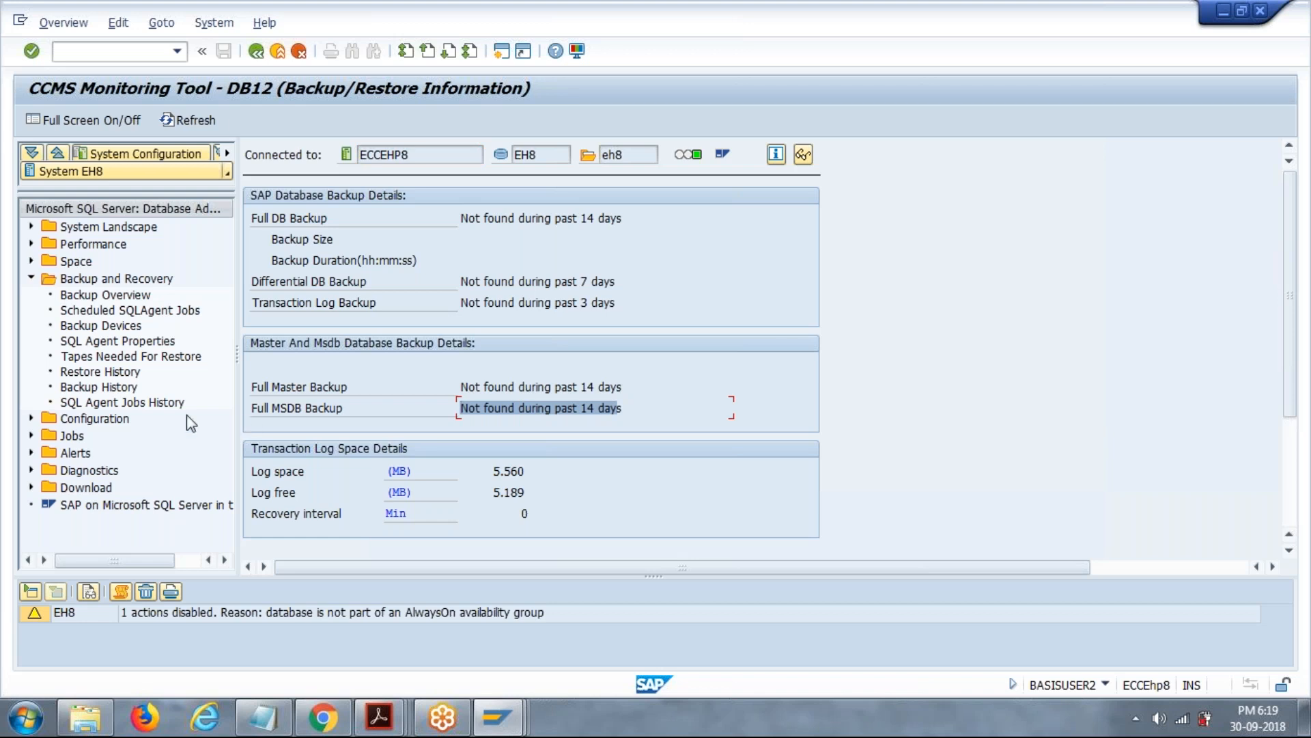
Open the backup history, show full, differential, log and all backups in turn, and request the job history.
{"action": "left_click", "coordinate": [113, 388]}
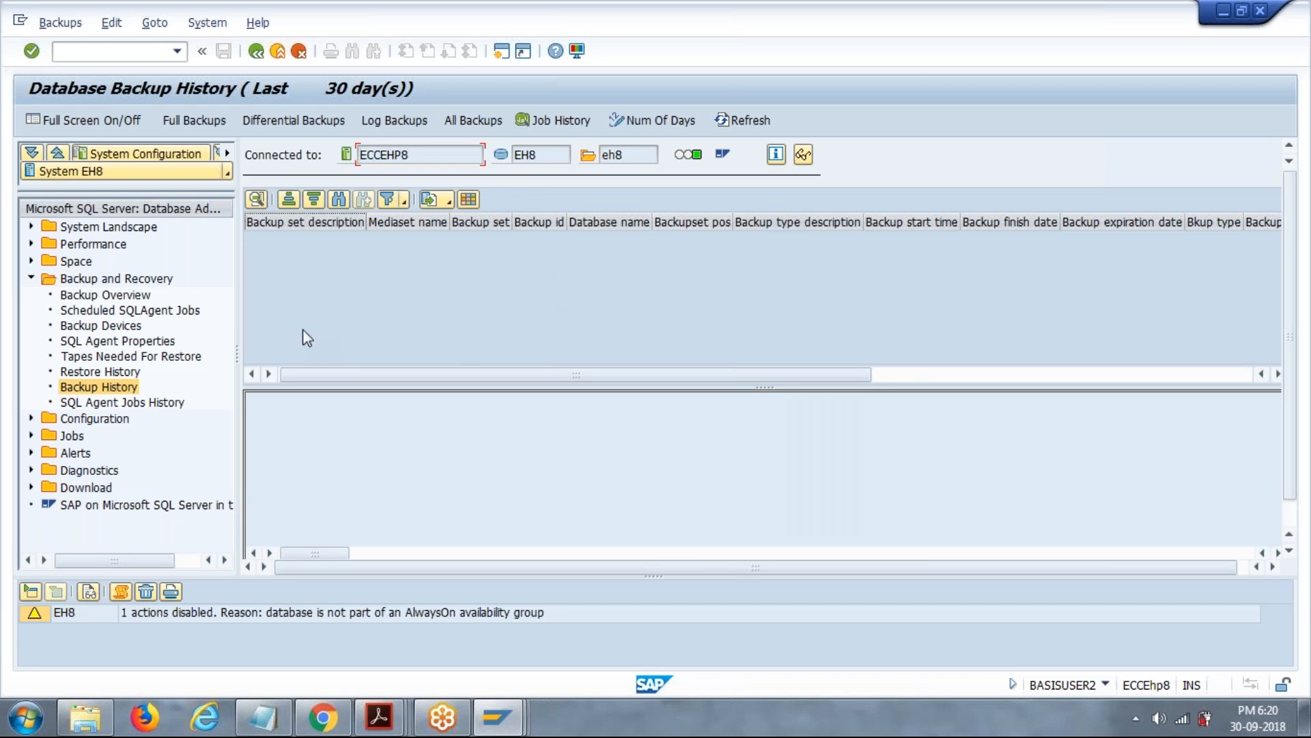
{"action": "left_click", "coordinate": [222, 127]}
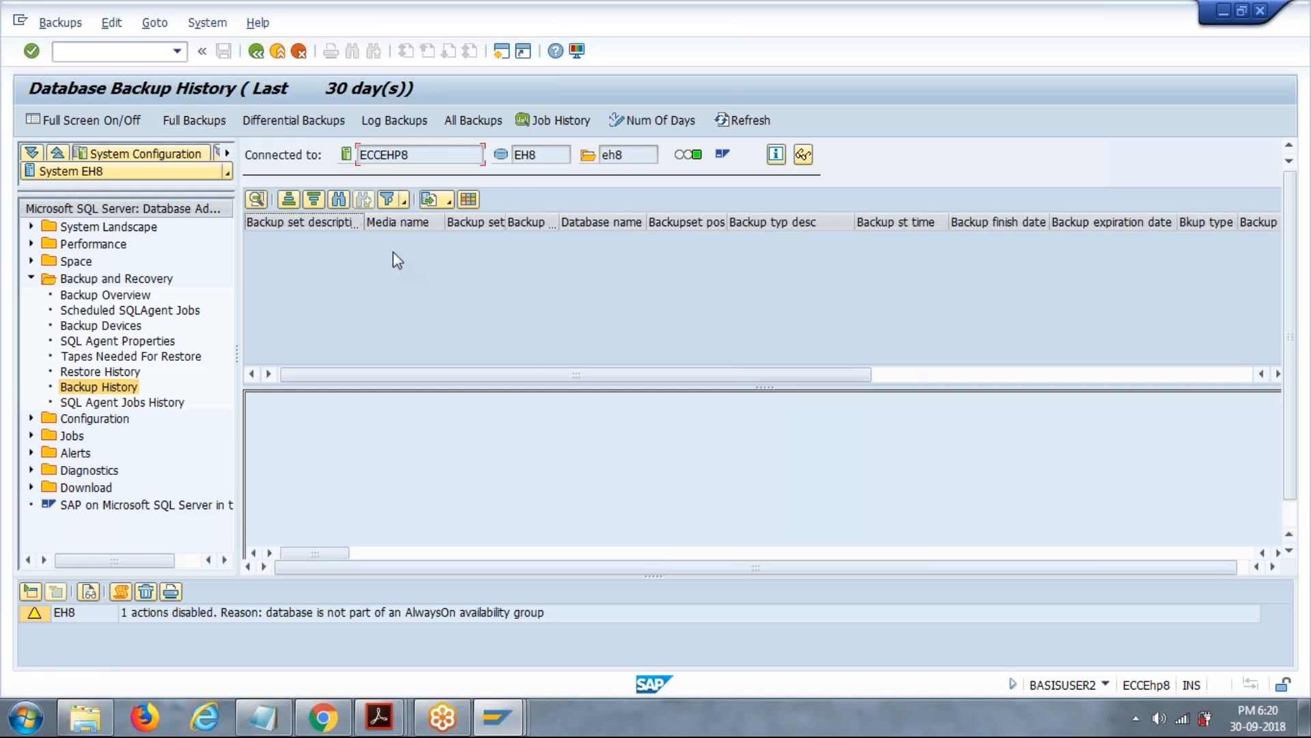
{"action": "left_click_drag", "start_coordinate": [499, 376], "coordinate": [334, 381]}
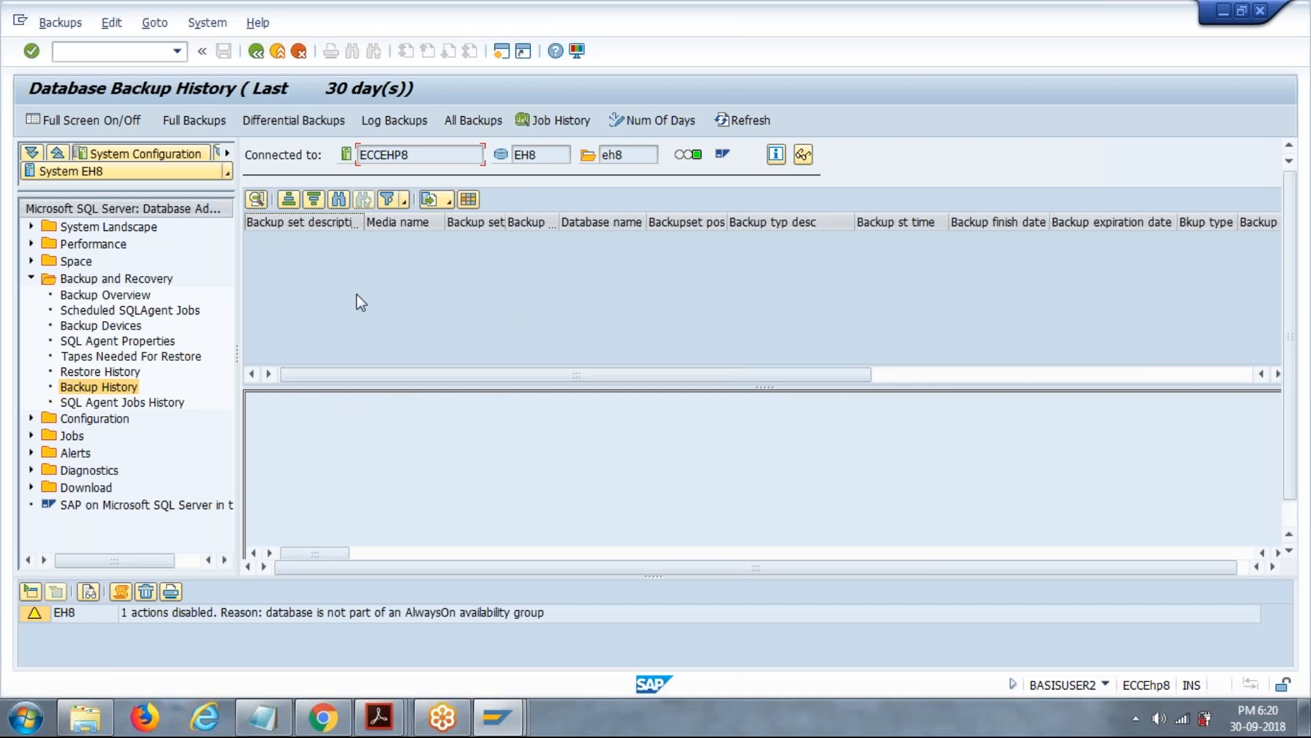
{"action": "left_click", "coordinate": [318, 119]}
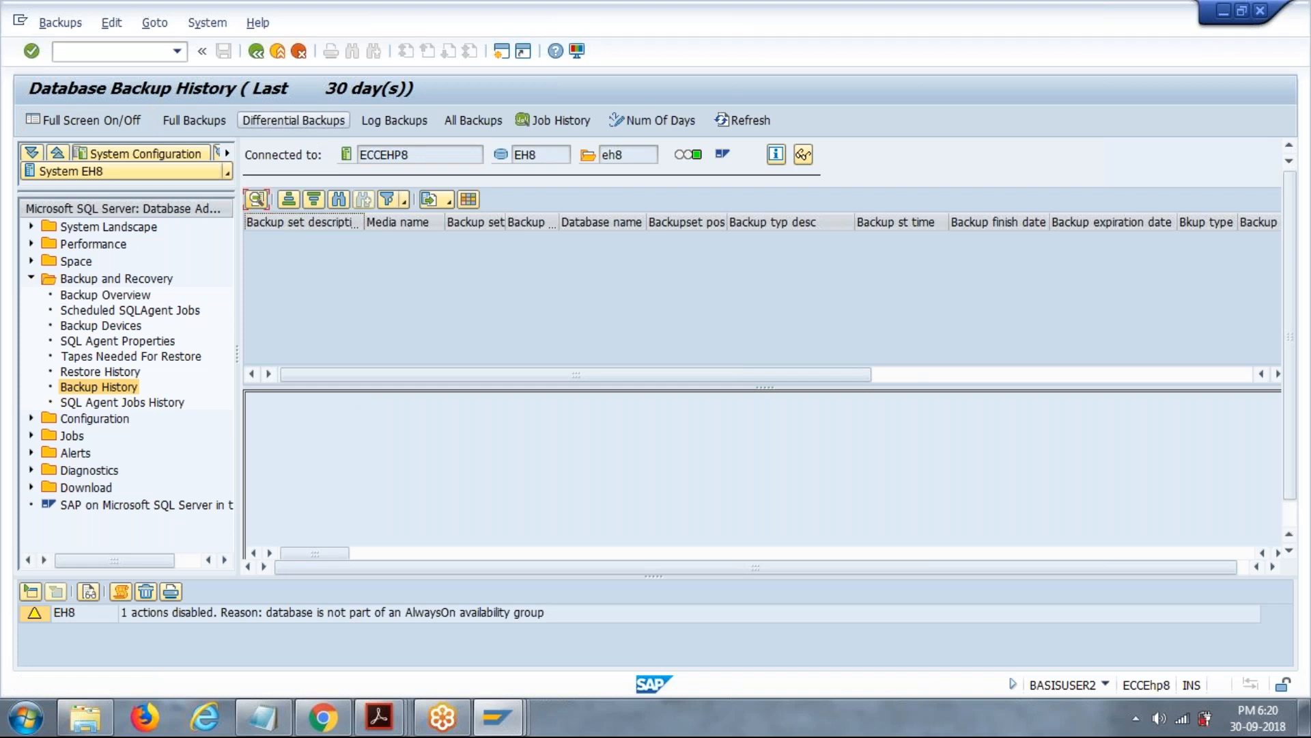
{"action": "left_click", "coordinate": [414, 123]}
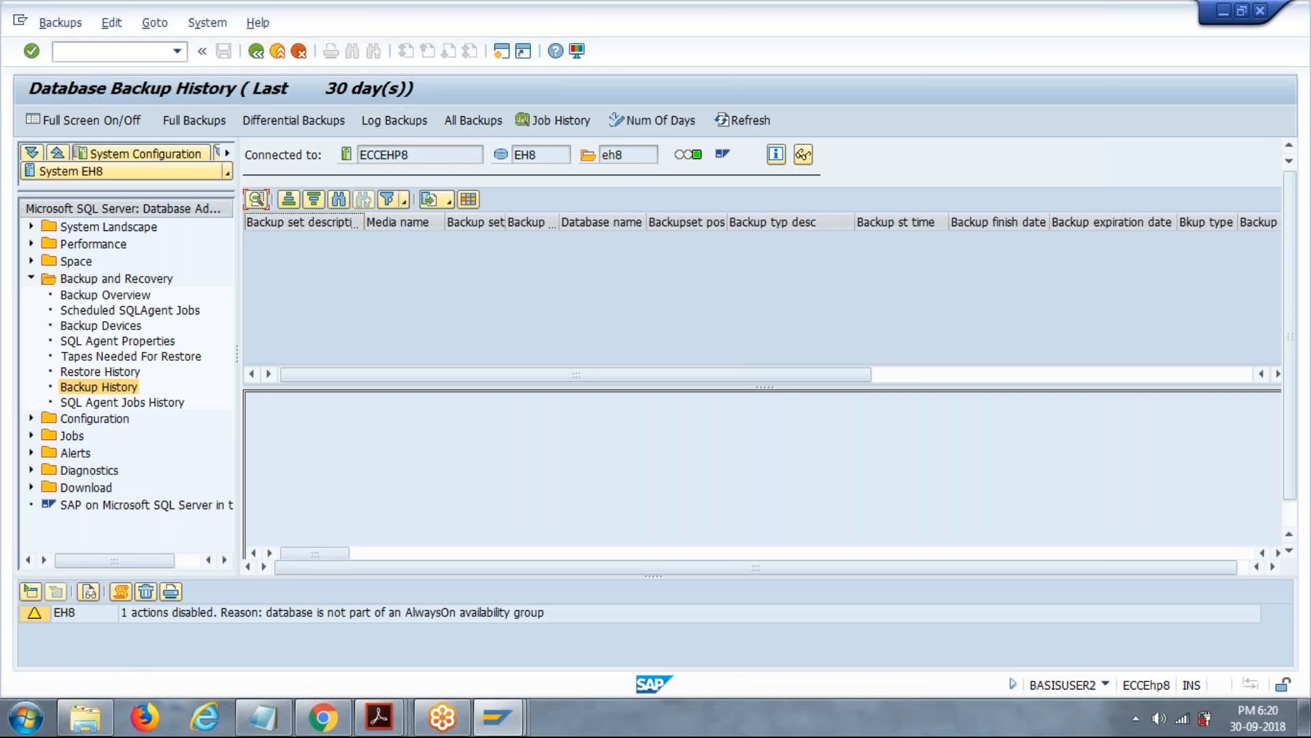
{"action": "left_click", "coordinate": [464, 123]}
{"action": "left_click", "coordinate": [559, 125]}
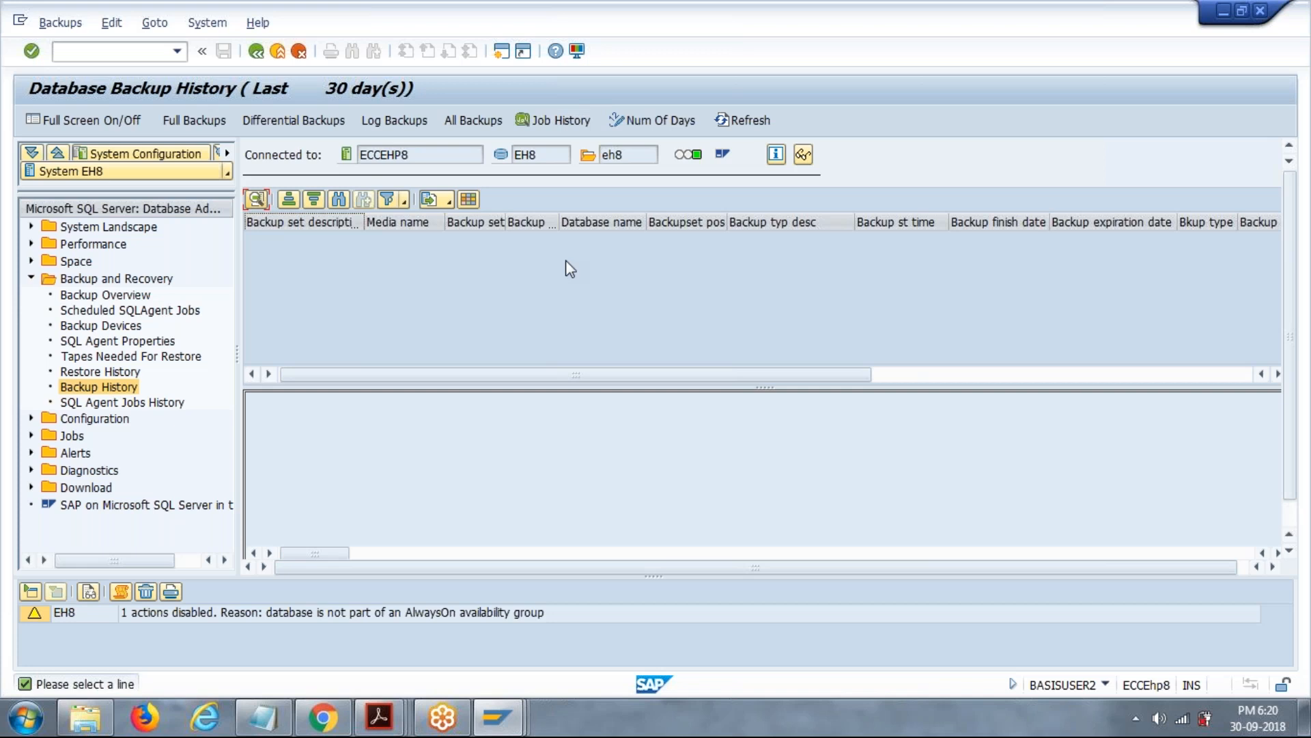
View the number-of-days setting of the backup history, cancel it without a value, and refresh the history.
{"action": "left_click", "coordinate": [644, 122]}
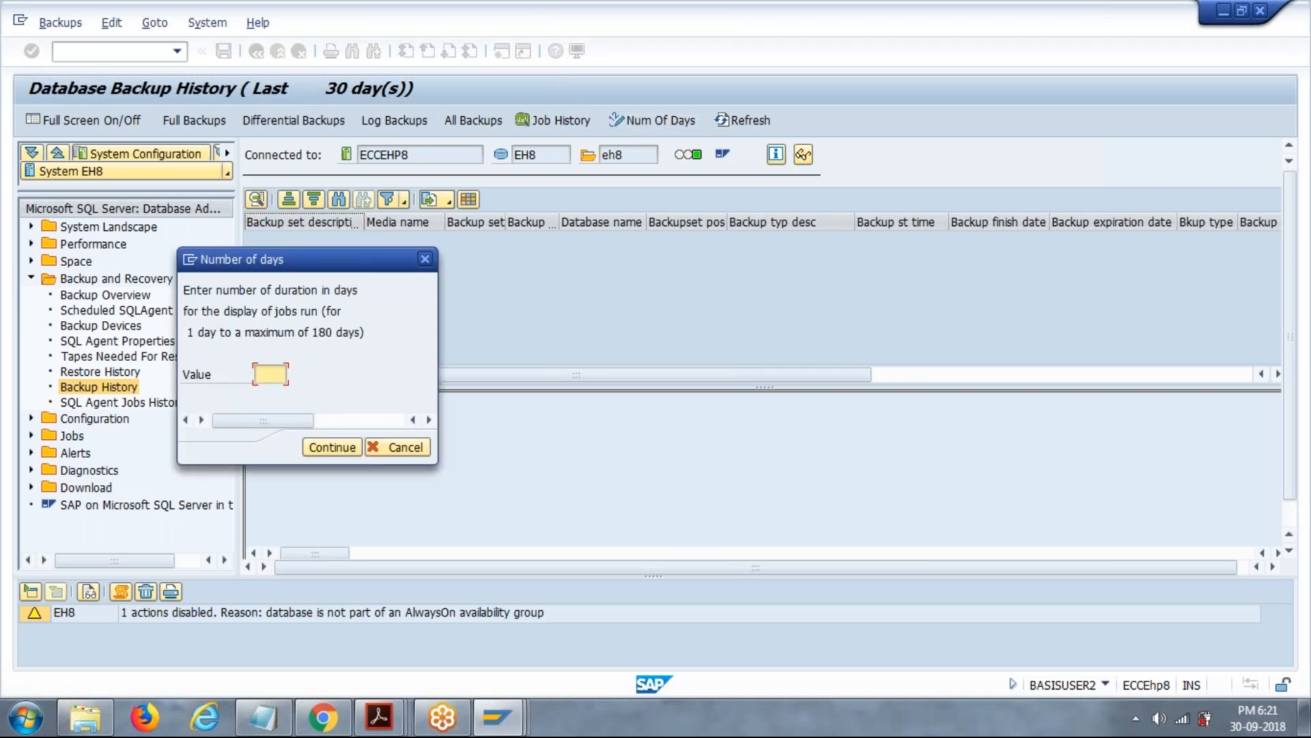
{"action": "left_click", "coordinate": [395, 448]}
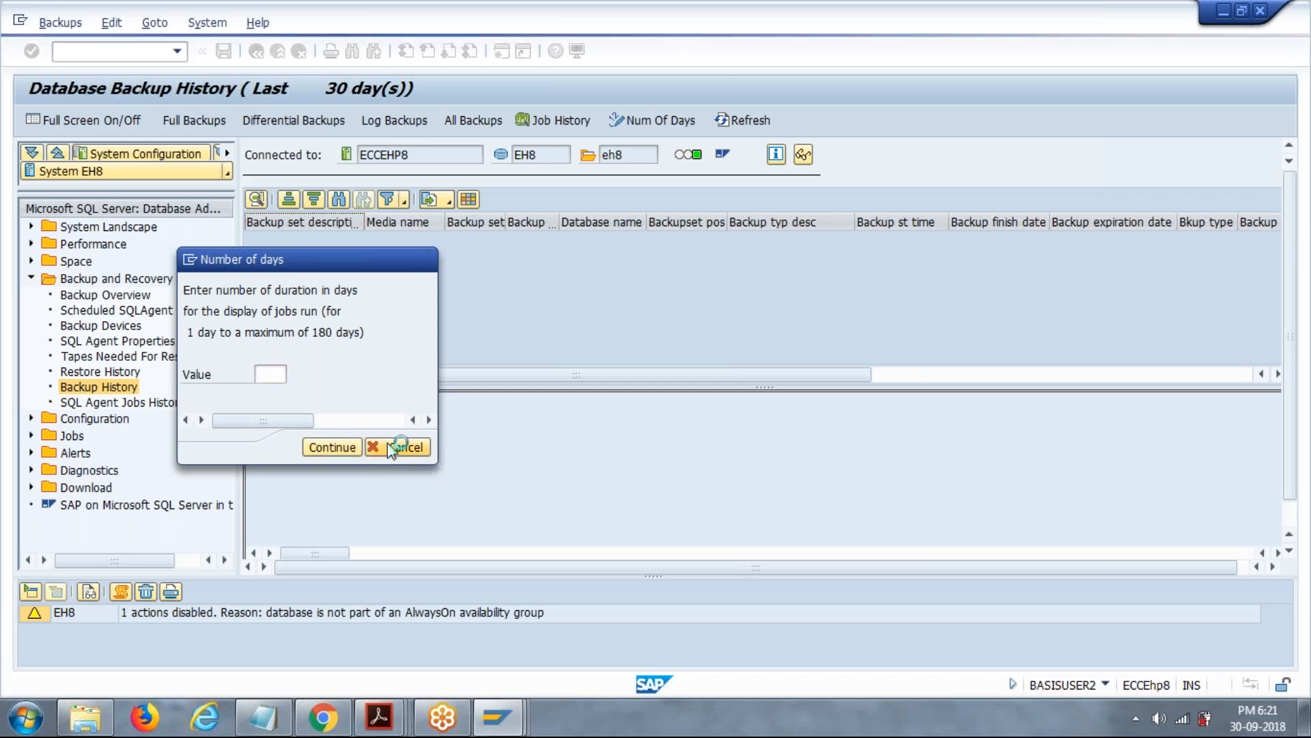
{"action": "left_click", "coordinate": [741, 120]}
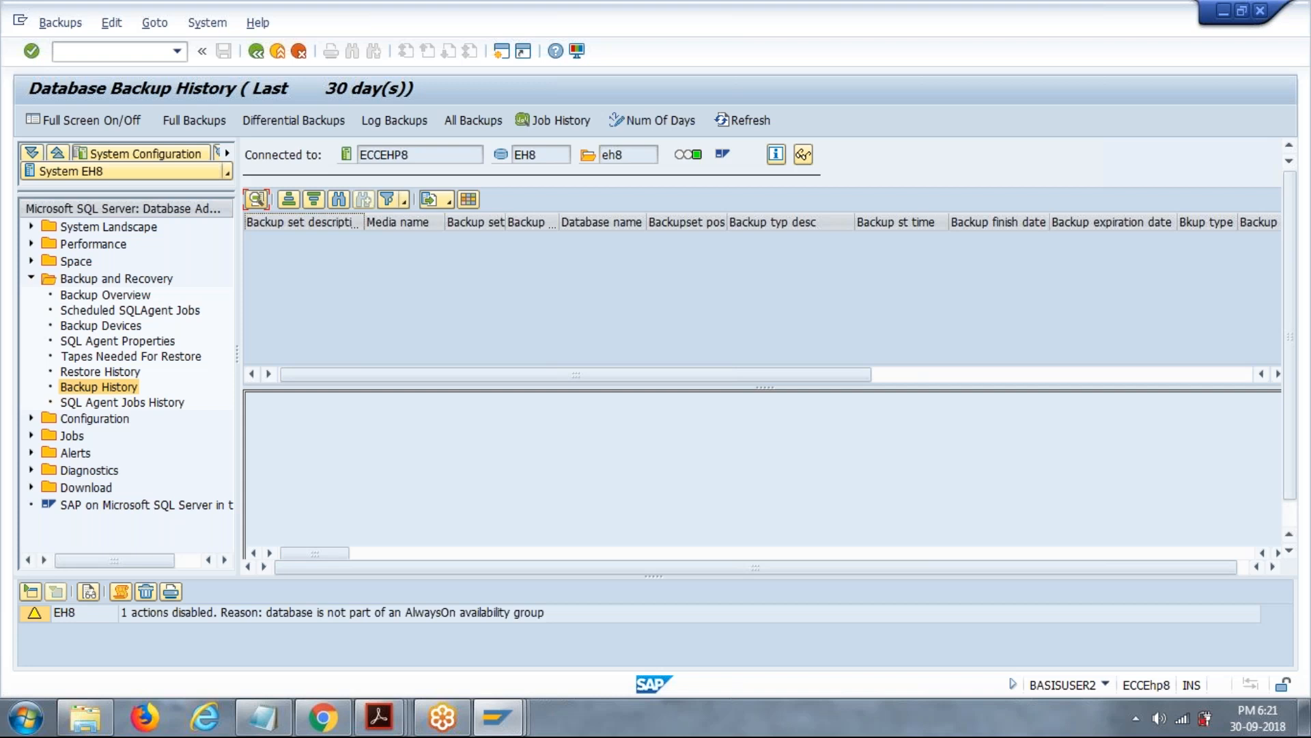
Open the DBA Planning Calendar with transaction /ndb13.
{"action": "left_click", "coordinate": [62, 52]}
{"action": "type", "text": "/ndb13"}
{"action": "key", "text": "Return"}
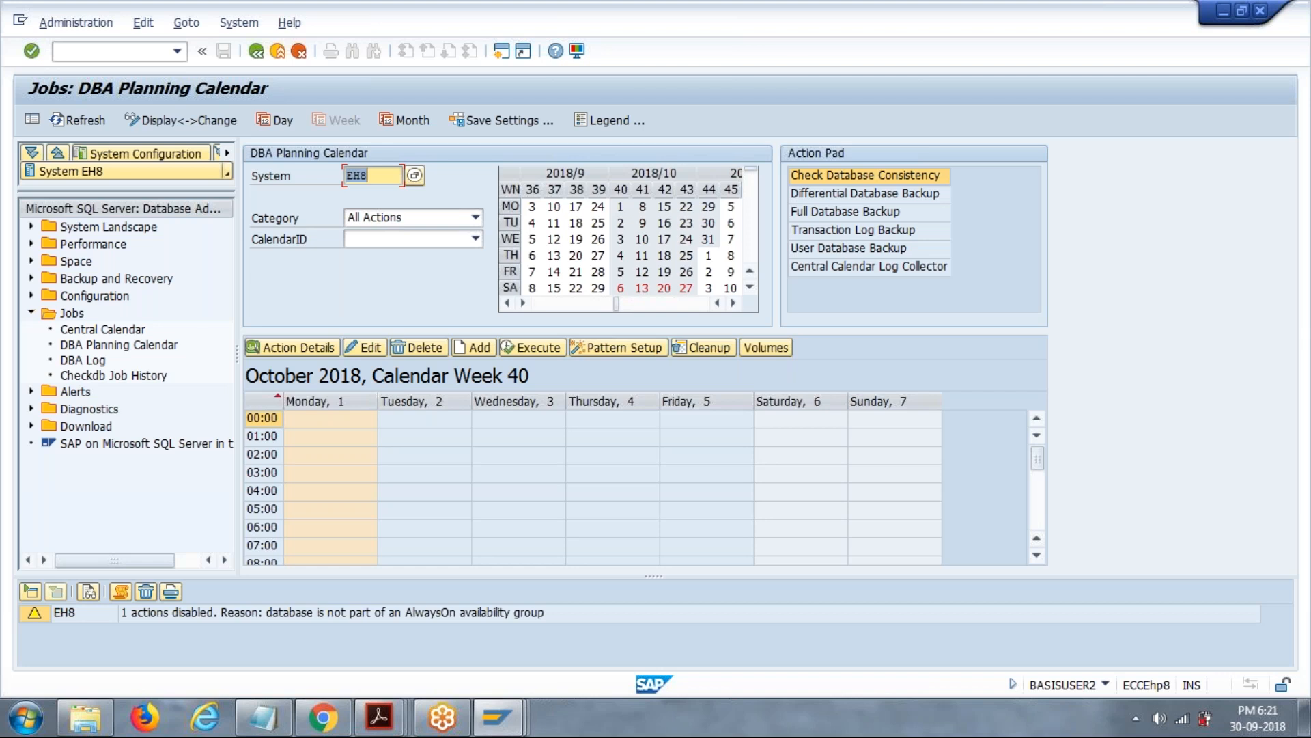
Set the CalendarID of the DBA Planning Calendar to India.
{"action": "left_click", "coordinate": [476, 241]}
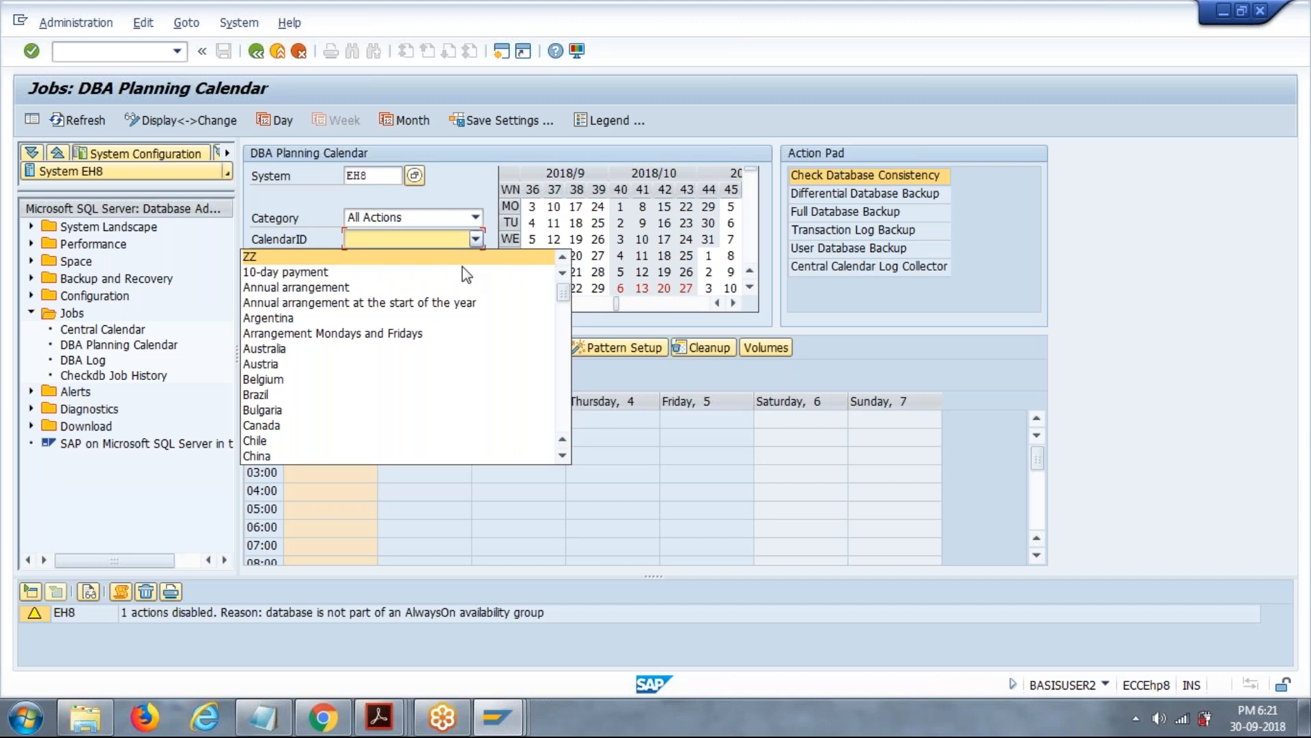
{"action": "scroll", "coordinate": [431, 342], "scroll_direction": "down", "scroll_amount": 20}
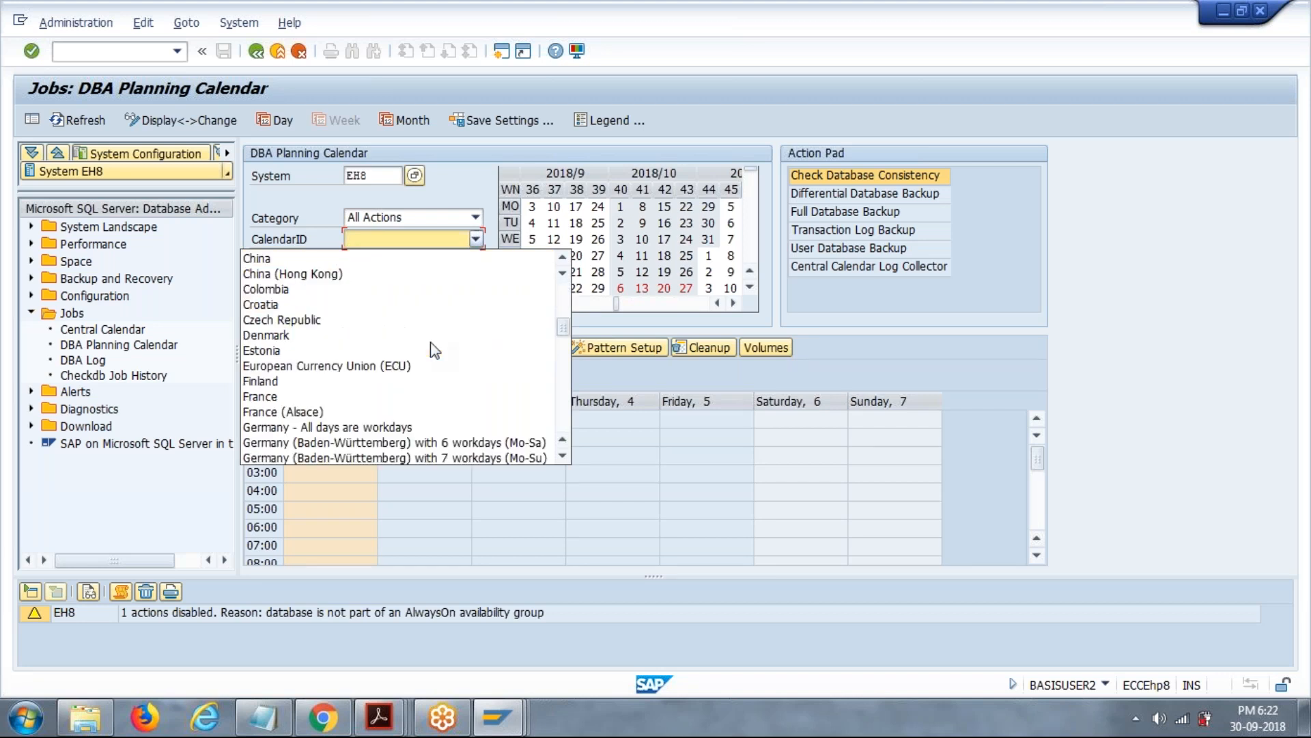
{"action": "scroll", "coordinate": [434, 350], "scroll_direction": "down", "scroll_amount": 2}
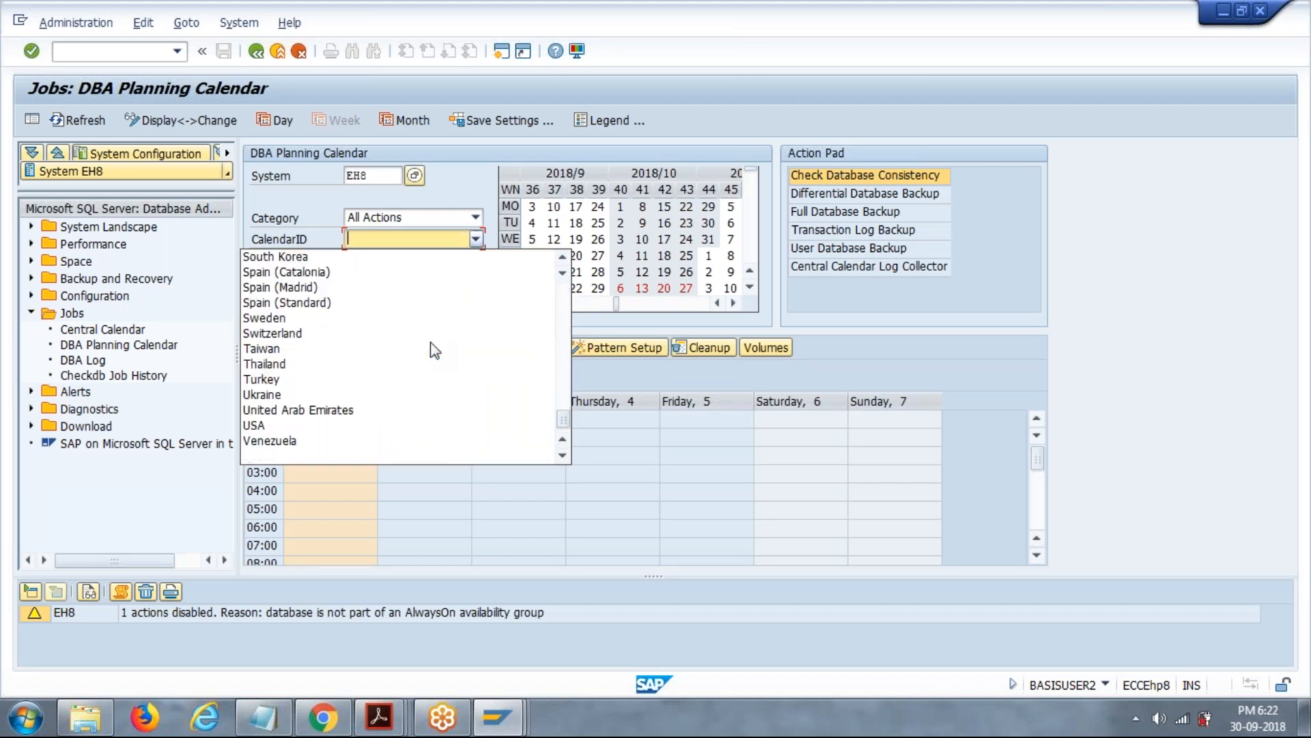
{"action": "scroll", "coordinate": [430, 341], "scroll_direction": "up", "scroll_amount": 2}
{"action": "key", "text": "i"}
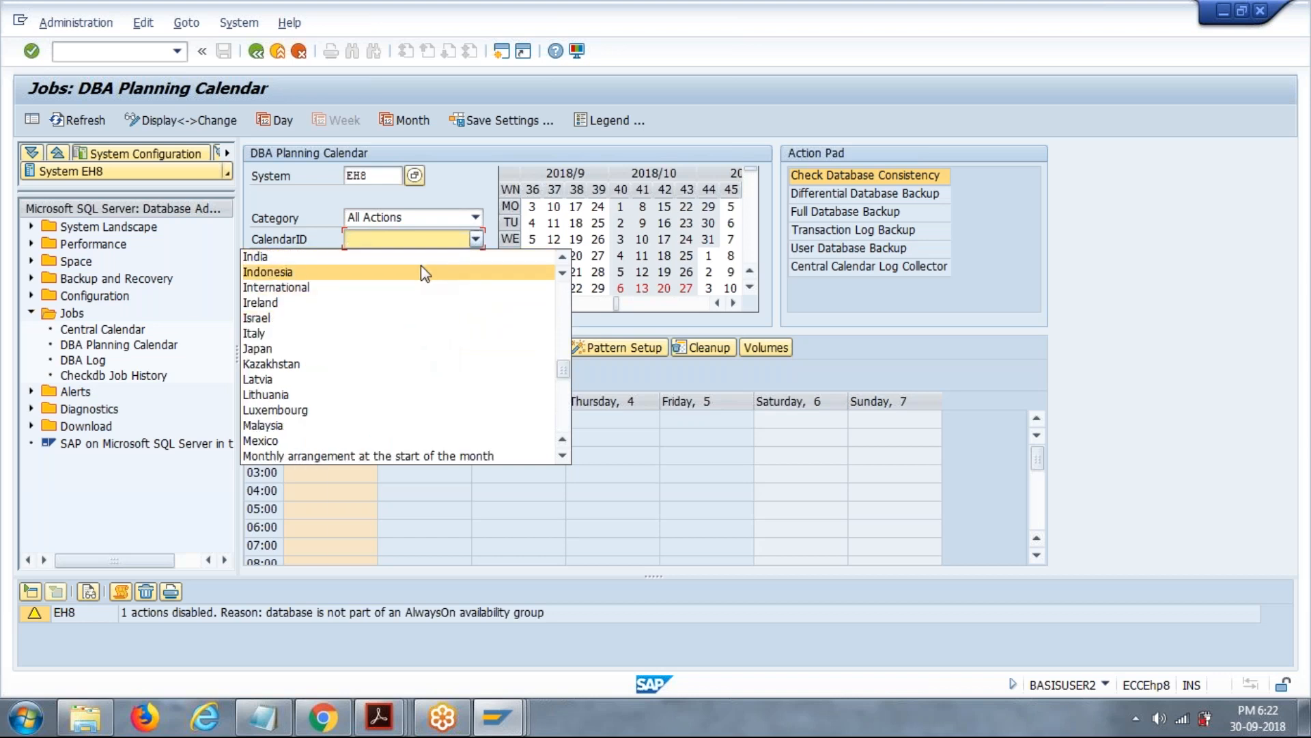
{"action": "left_click", "coordinate": [426, 265]}
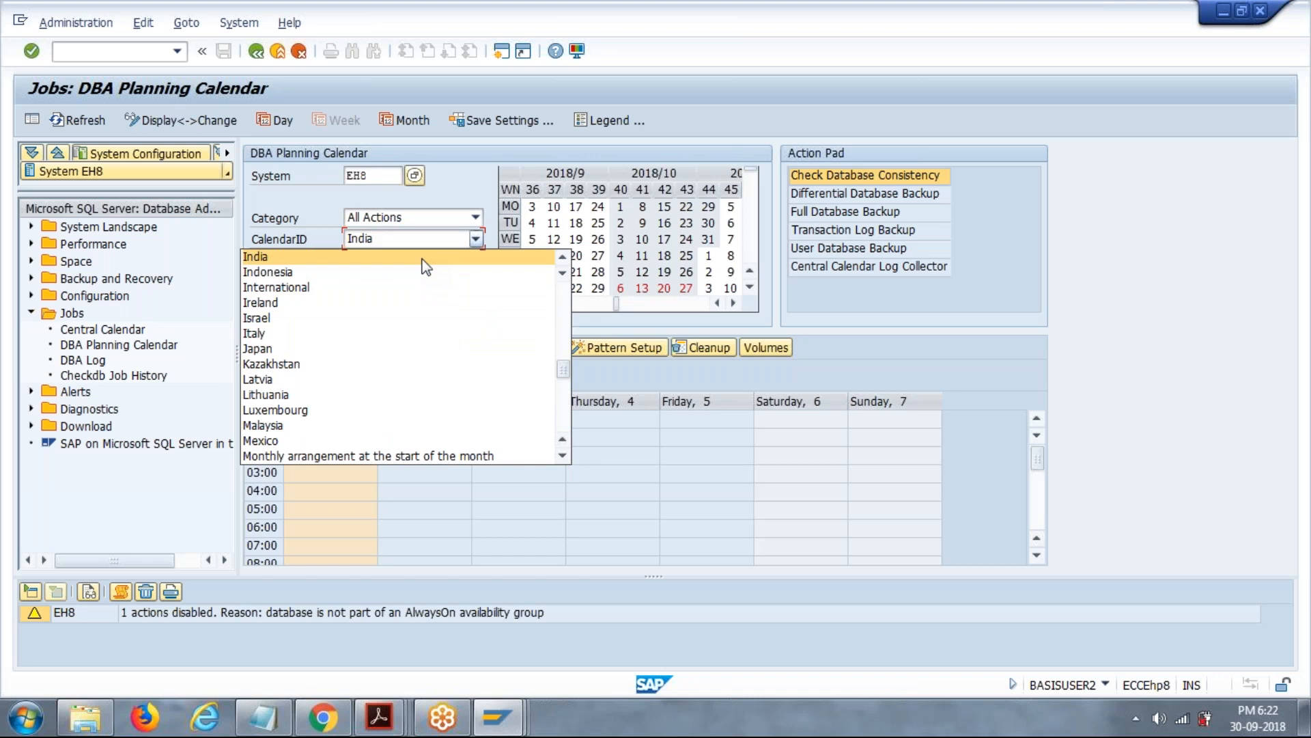
{"action": "left_click", "coordinate": [424, 266]}
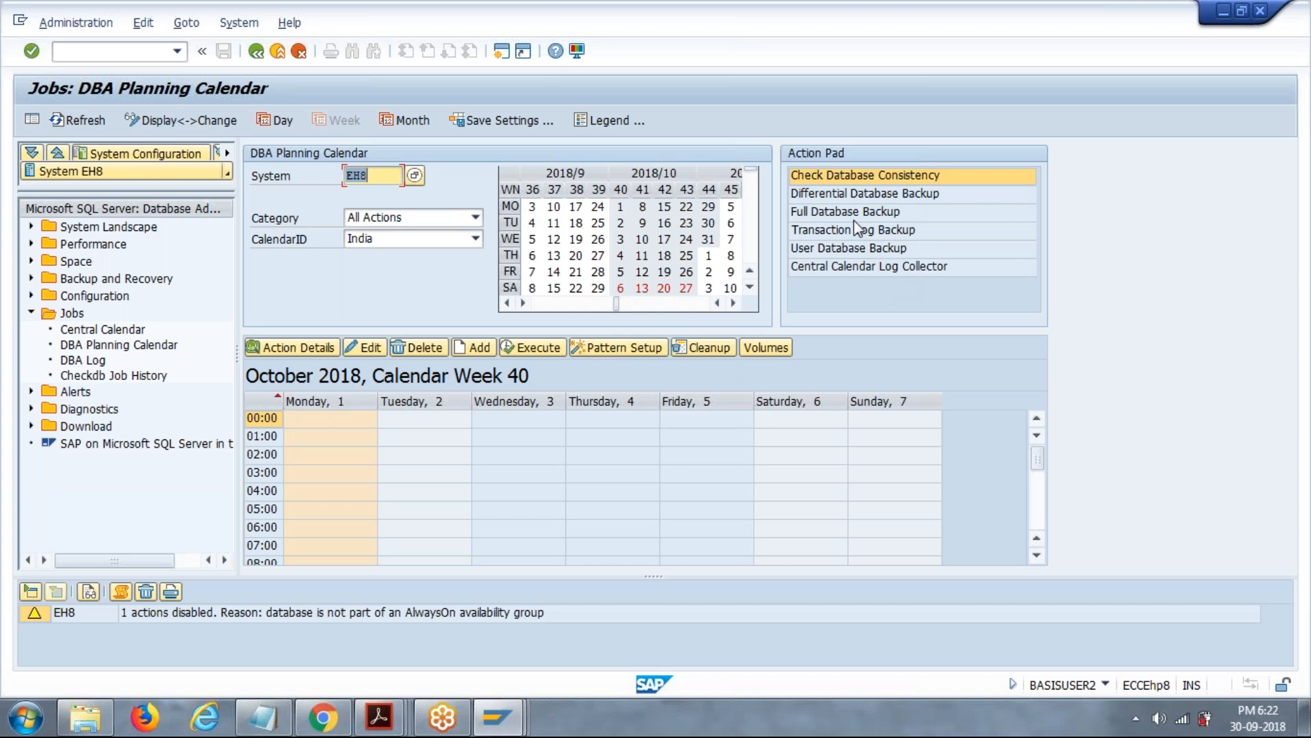
Schedule a one-time Full Database Backup in the planning calendar for Tuesday, 2 October 2018 at 00:00.
{"action": "left_click", "coordinate": [331, 421]}
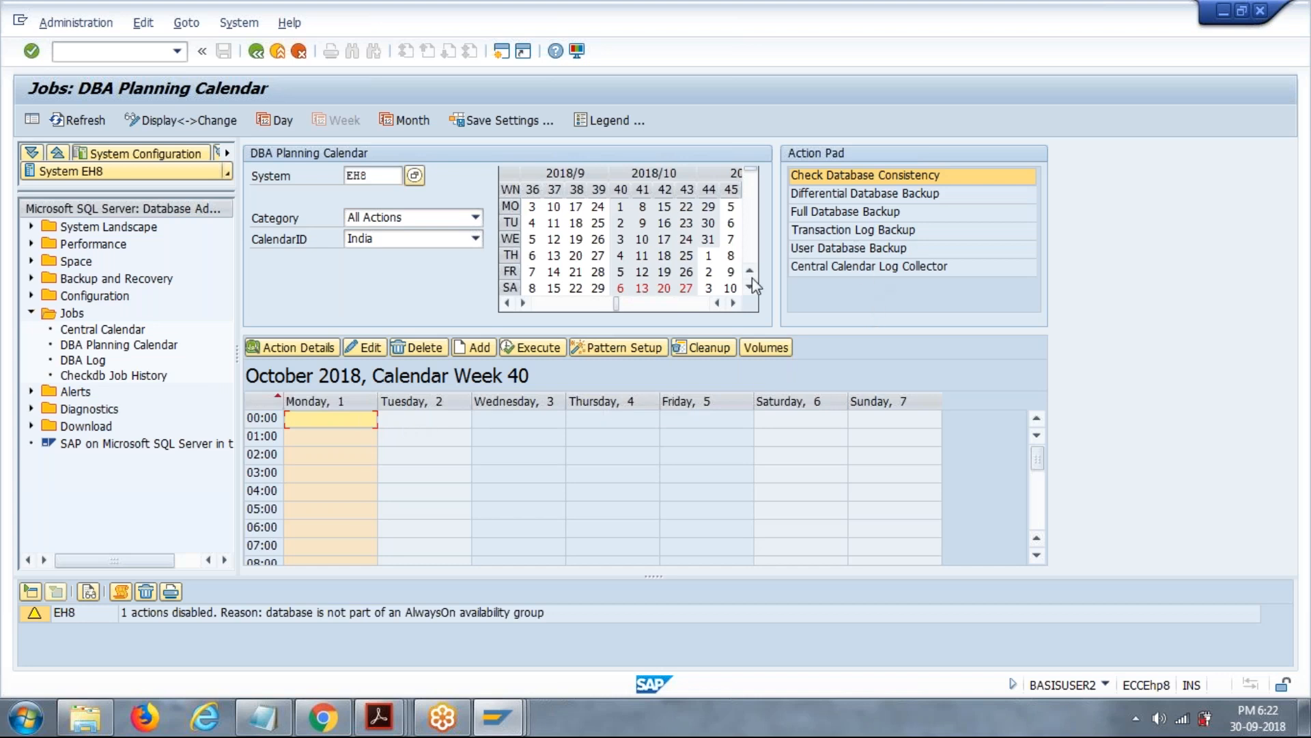
{"action": "left_click", "coordinate": [471, 350]}
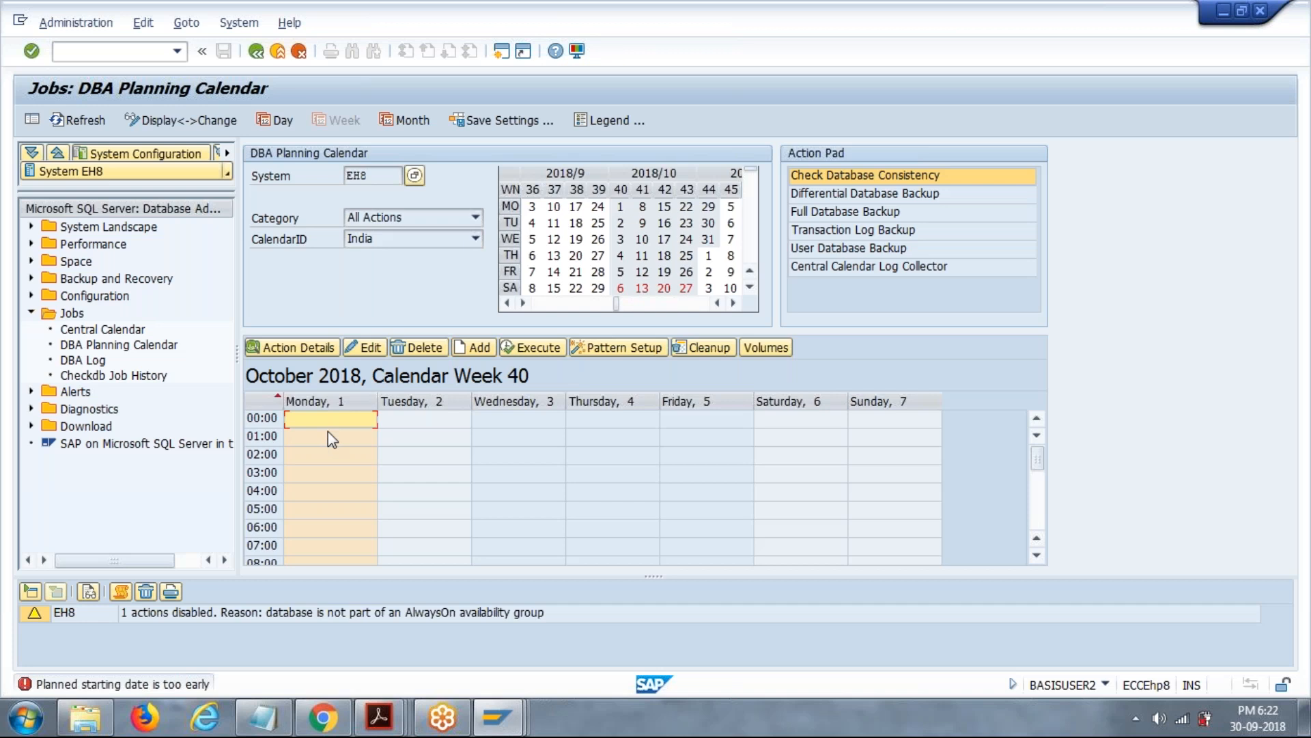
{"action": "left_click", "coordinate": [438, 418]}
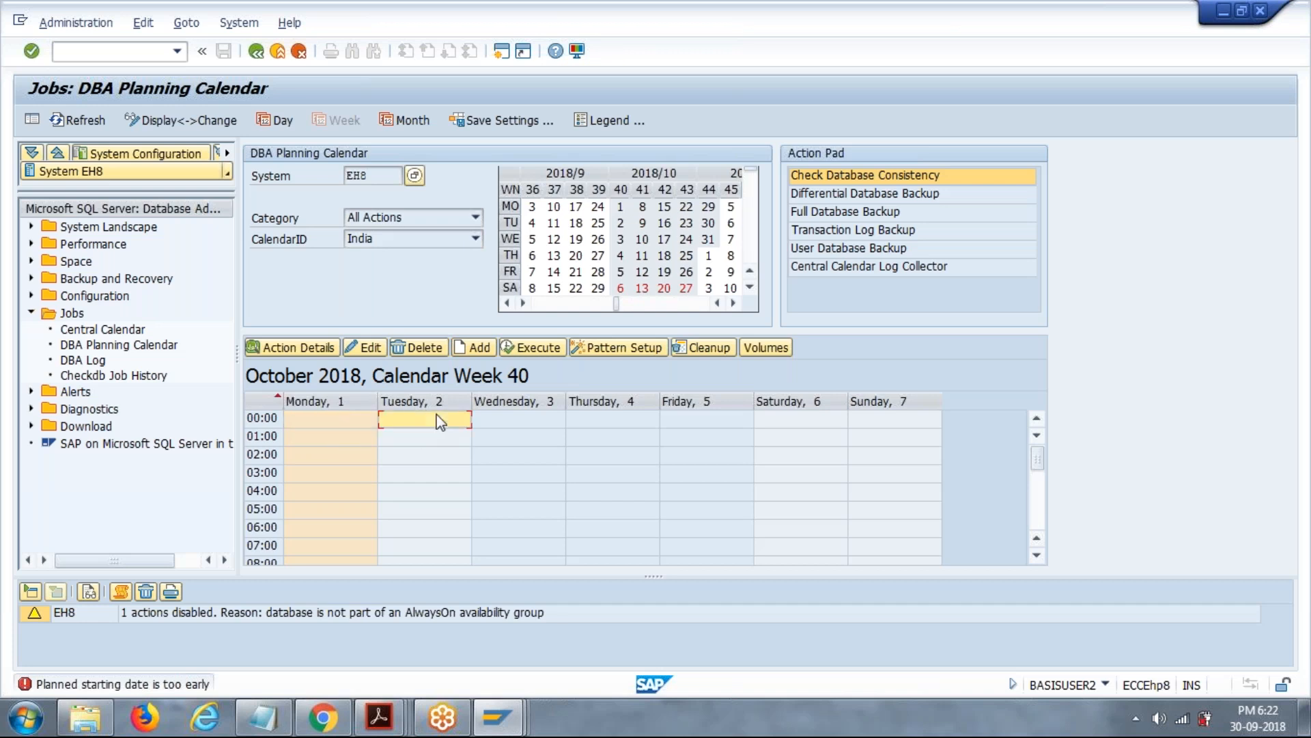
{"action": "left_click", "coordinate": [490, 350]}
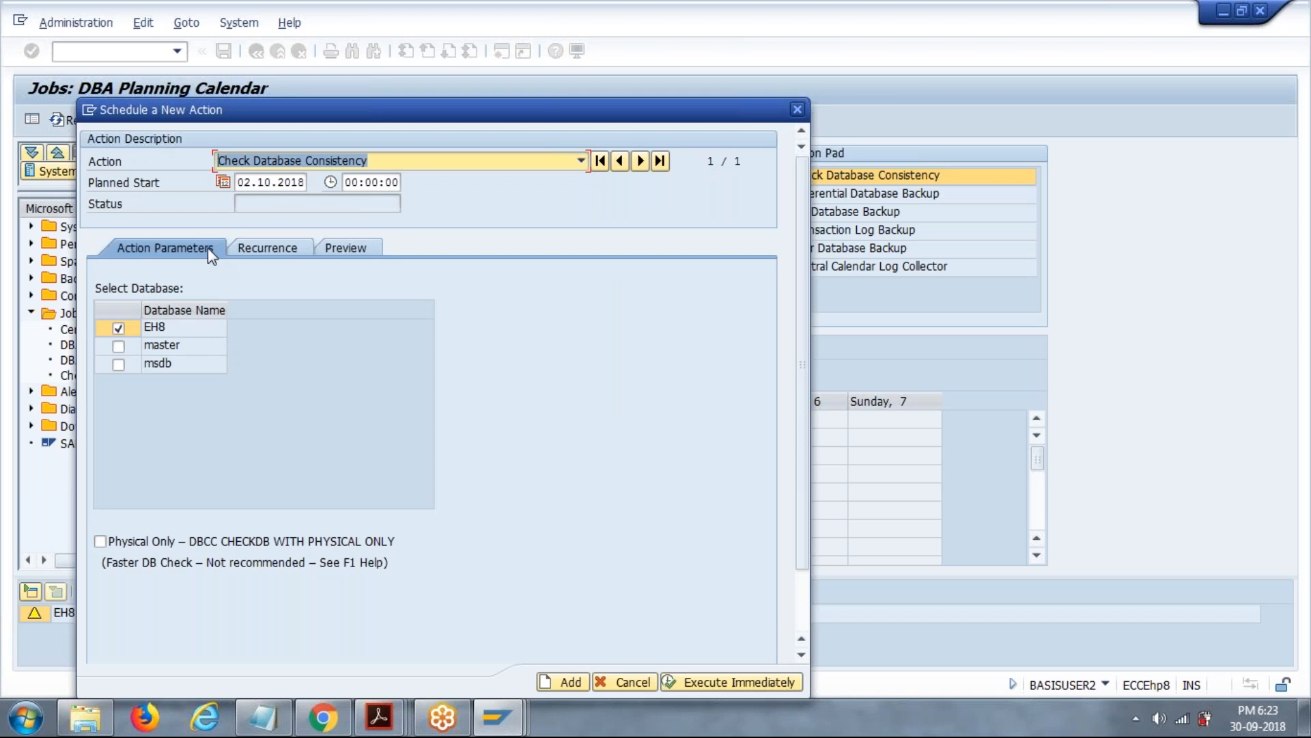
{"action": "left_click", "coordinate": [578, 161]}
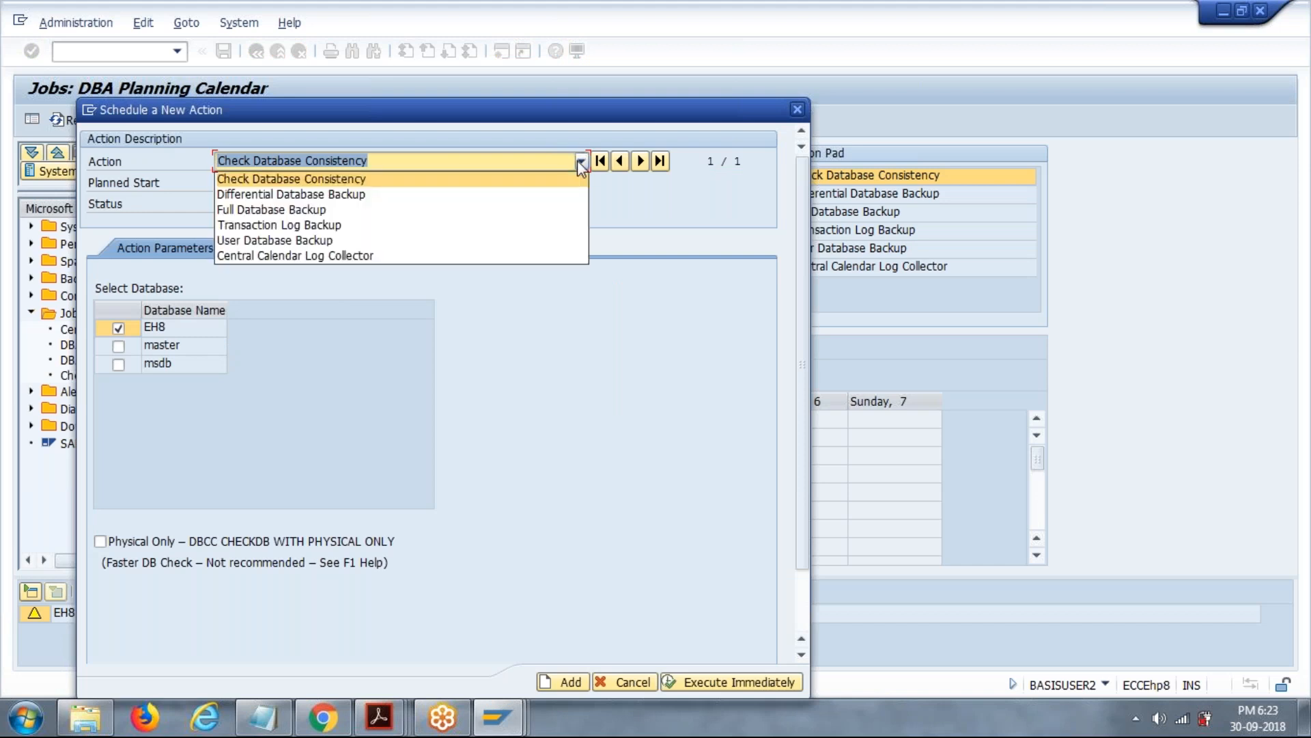
{"action": "left_click", "coordinate": [392, 207]}
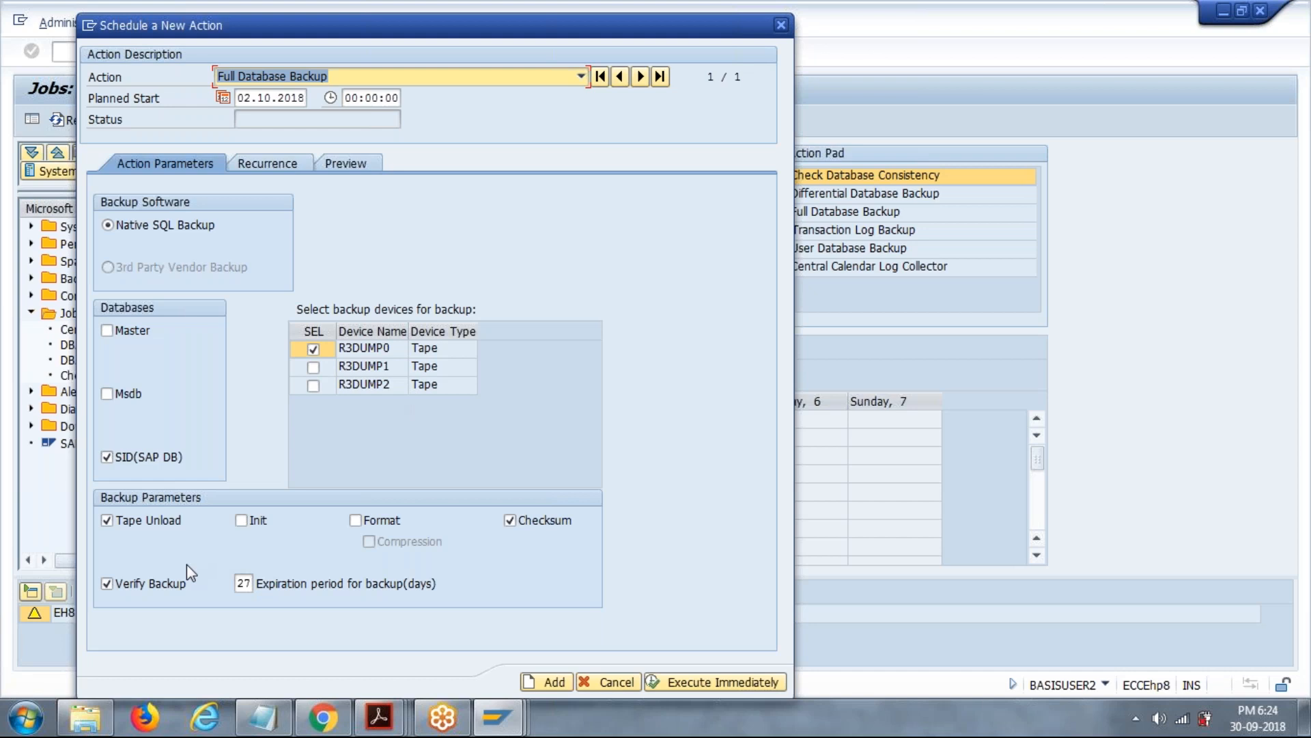
{"action": "left_click", "coordinate": [282, 165]}
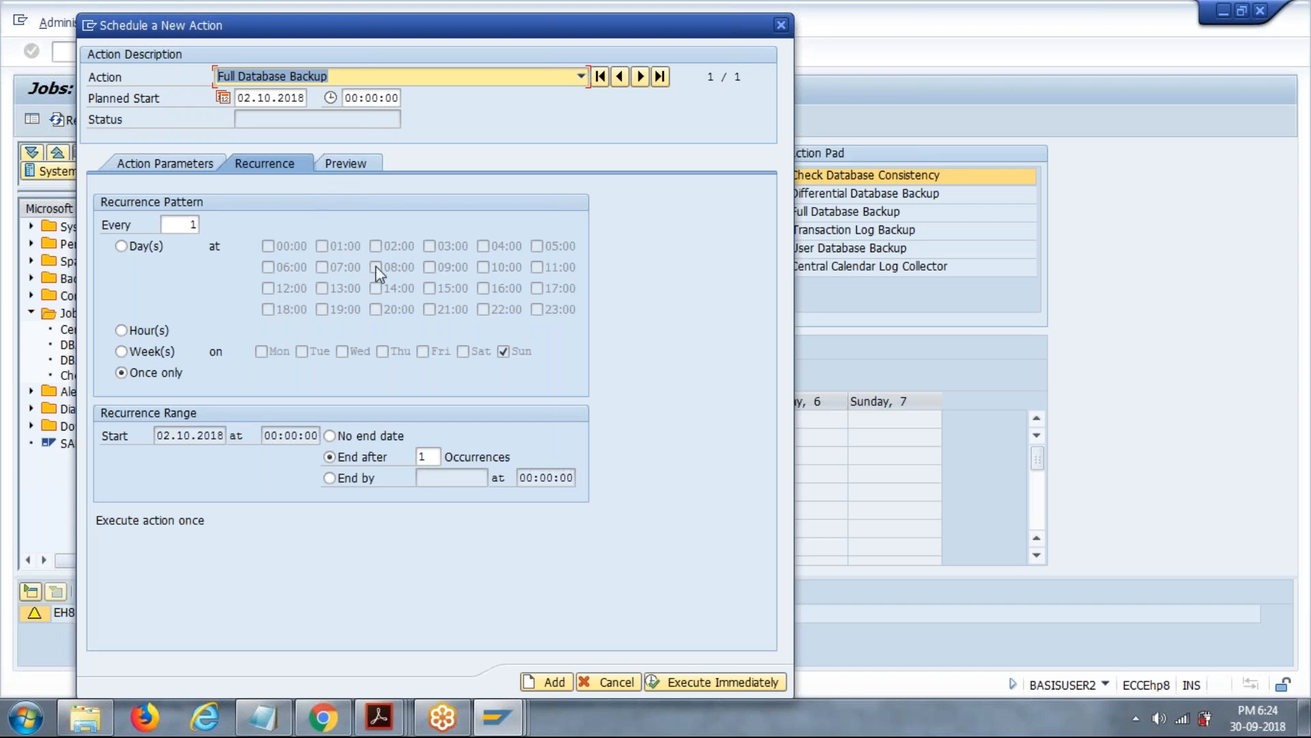
{"action": "left_click", "coordinate": [558, 681]}
{"action": "left_click", "coordinate": [558, 677]}
{"action": "left_click", "coordinate": [558, 683]}
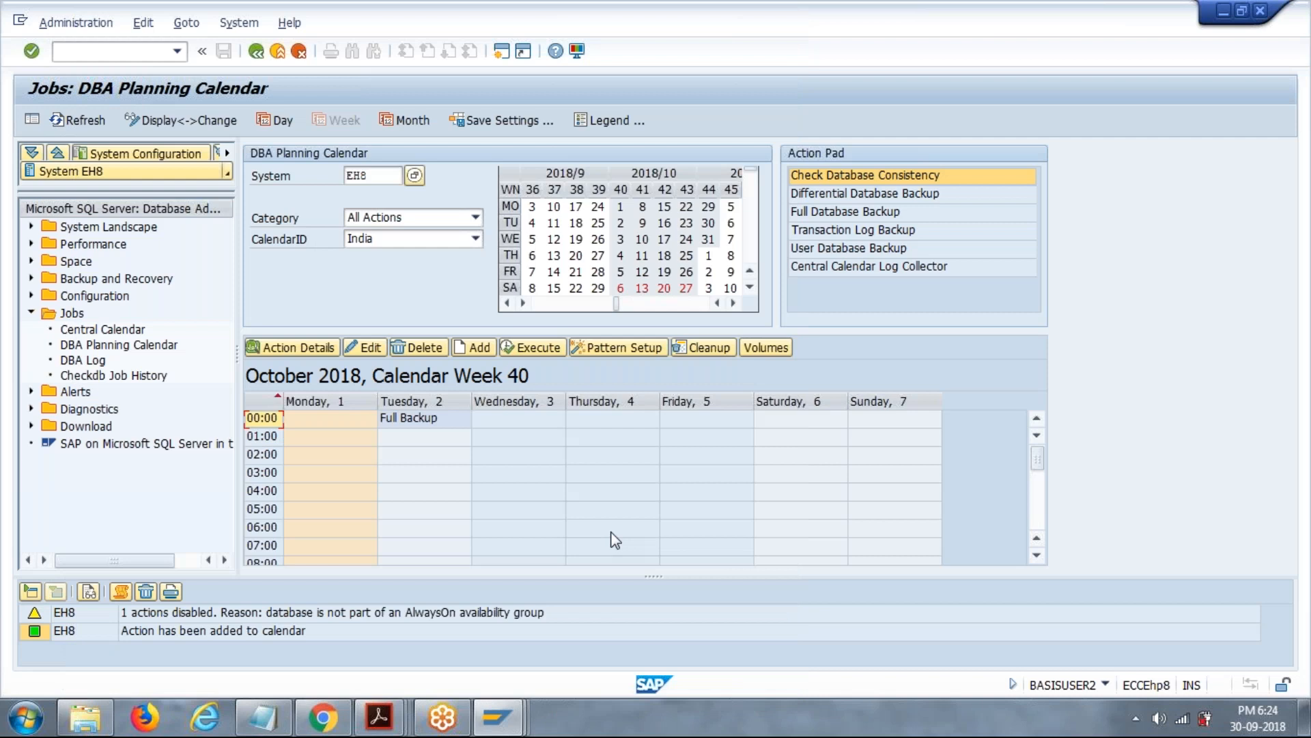
{"action": "left_click", "coordinate": [447, 419]}
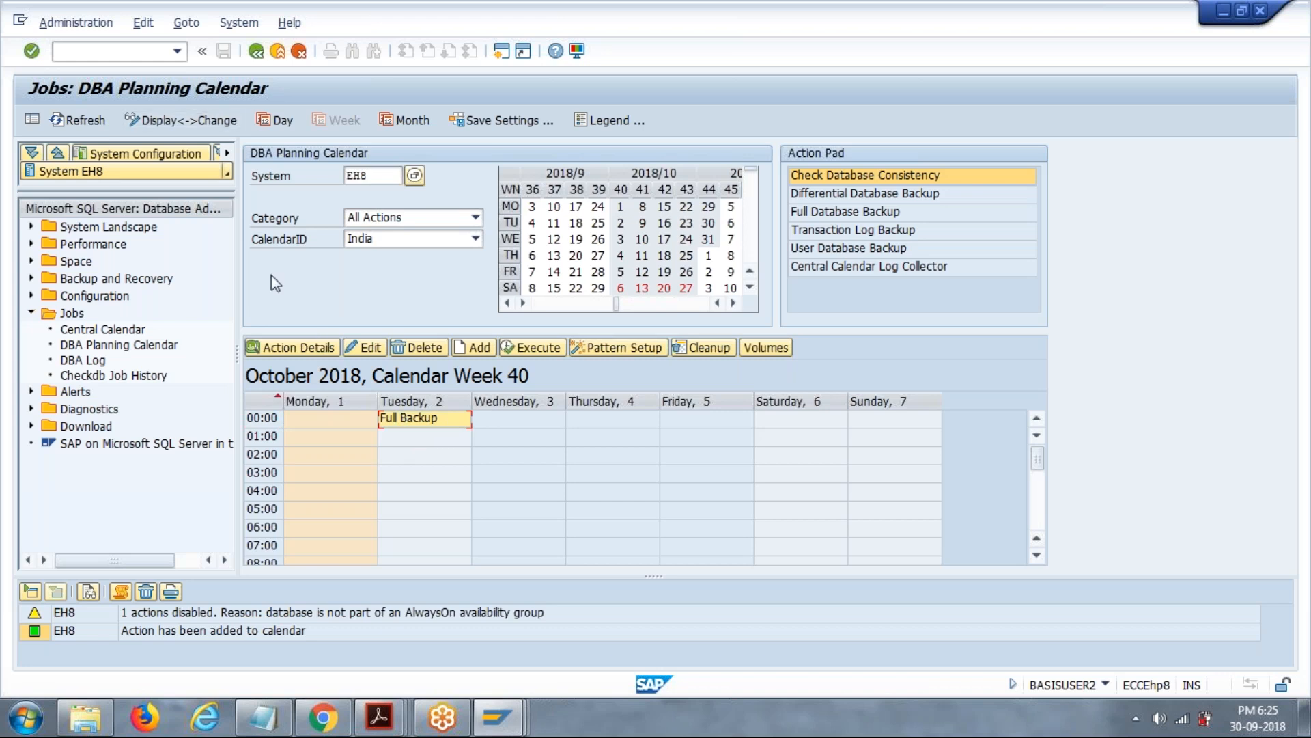
Try to open transactions DB14 and DB16 with /ndb14 and /ndb16.
{"action": "left_click", "coordinate": [147, 52]}
{"action": "type", "text": "/ndb14"}
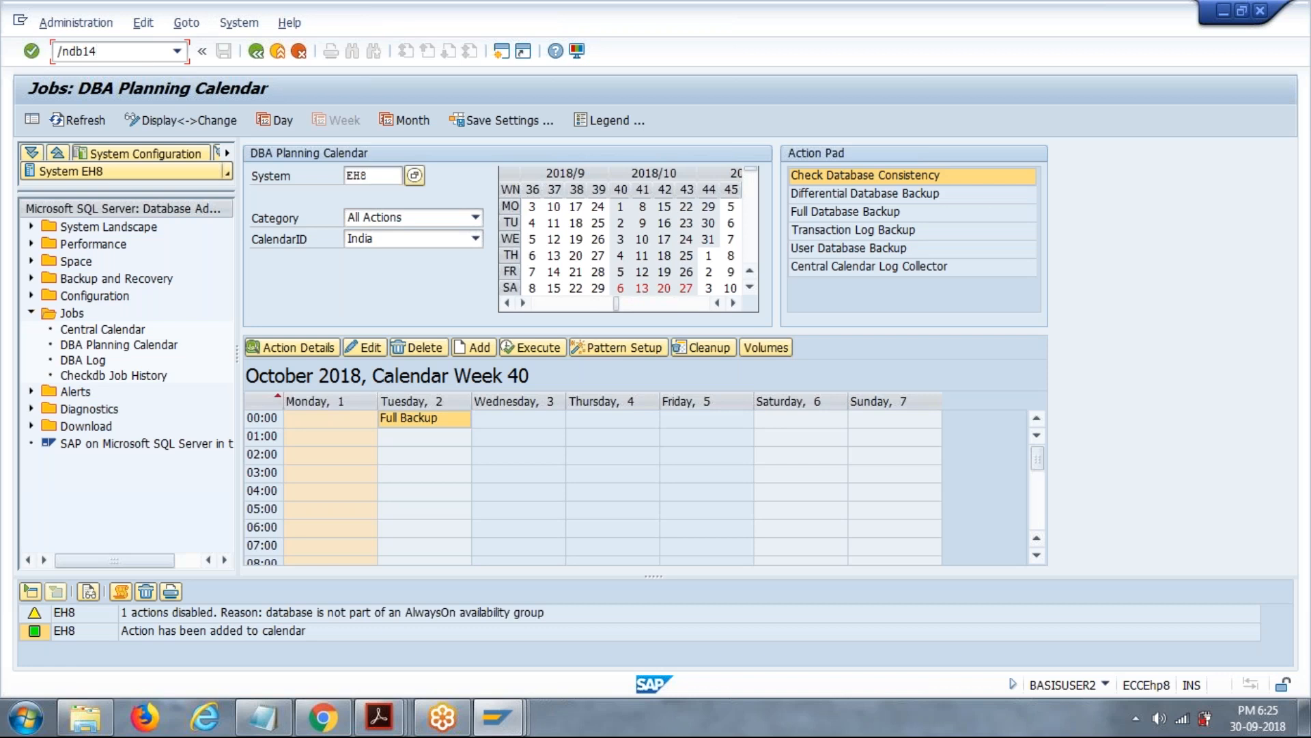
{"action": "key", "text": "Return"}
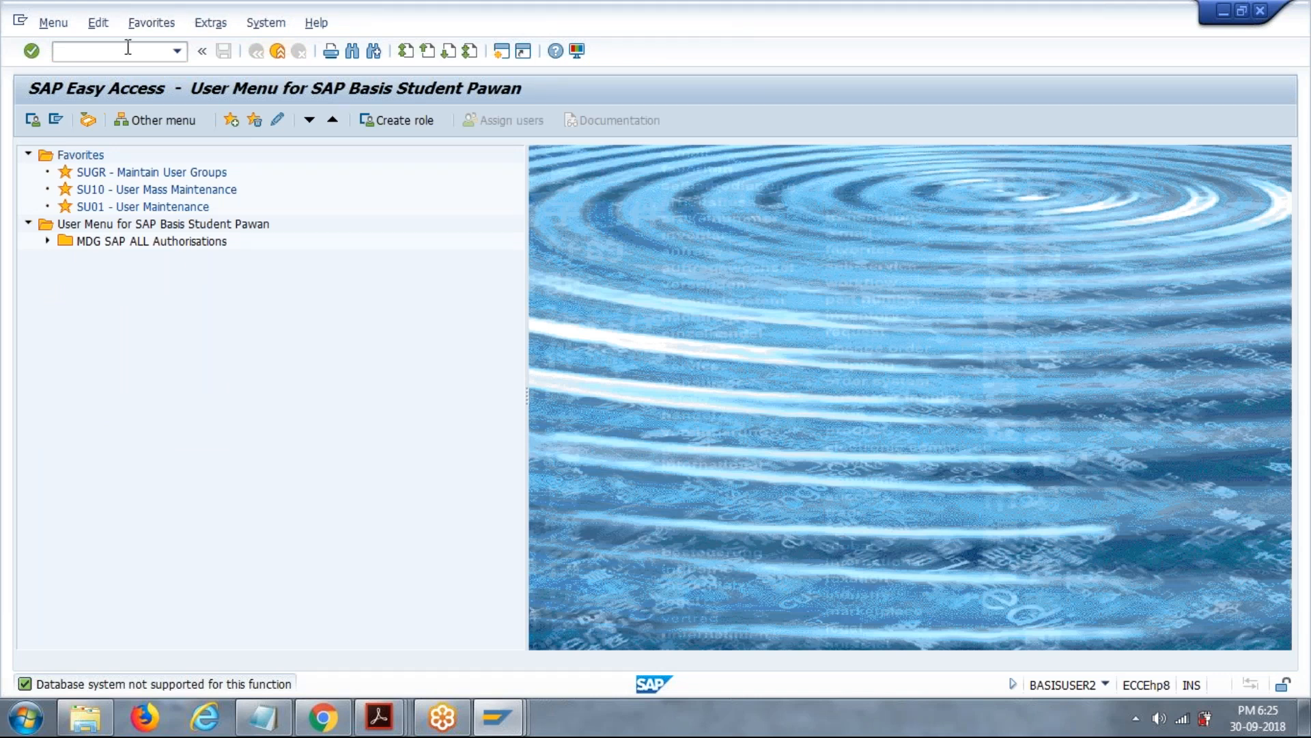
{"action": "type", "text": "/ndb16"}
{"action": "key", "text": "Return"}
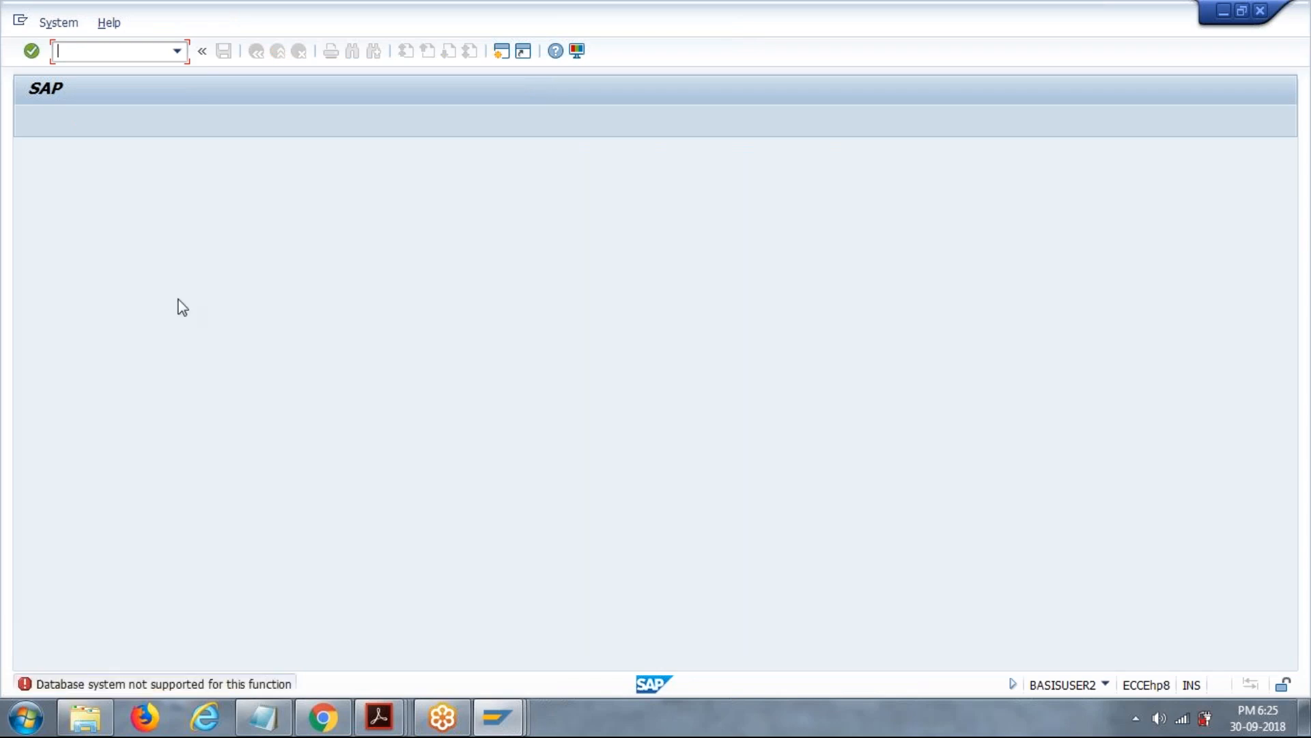
Try to open transactions DB17 and DB20 with /ndb17 and /ndb20, and exit back to the user menu.
{"action": "type", "text": "/ndb17"}
{"action": "key", "text": "Return"}
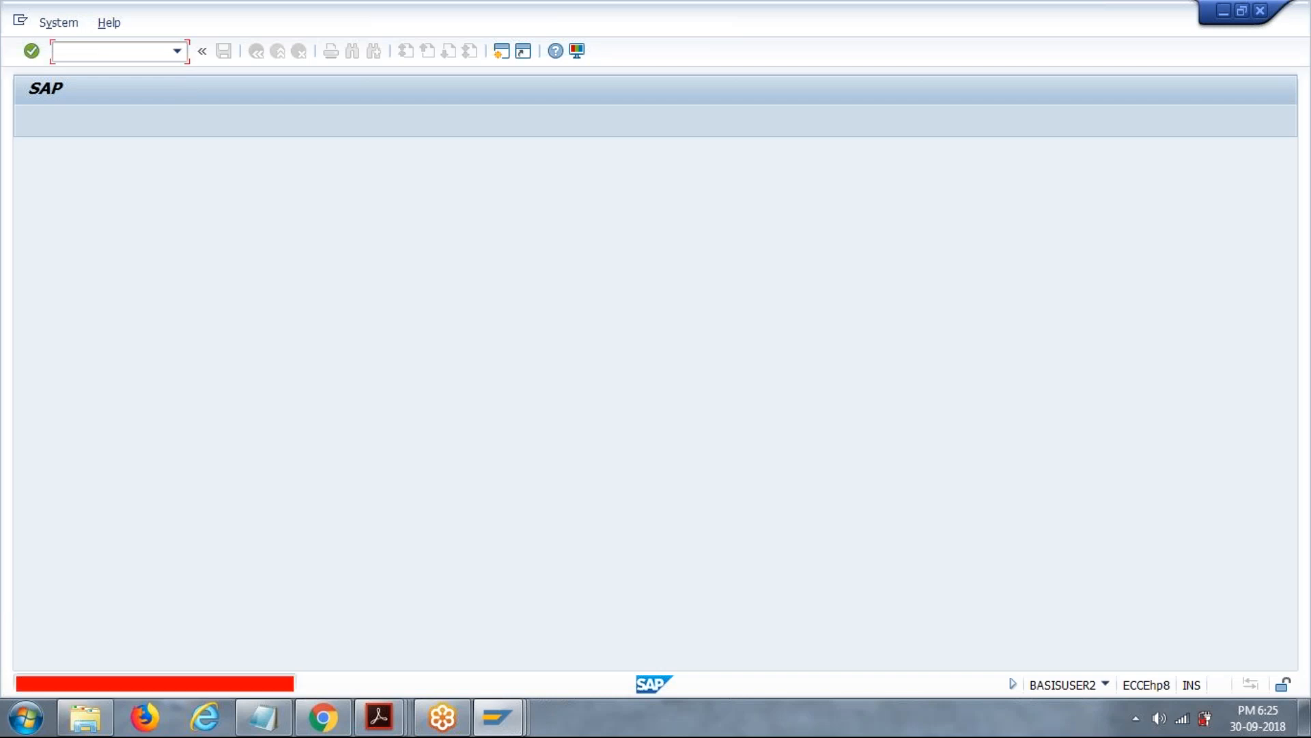
{"action": "type", "text": "/ndb20"}
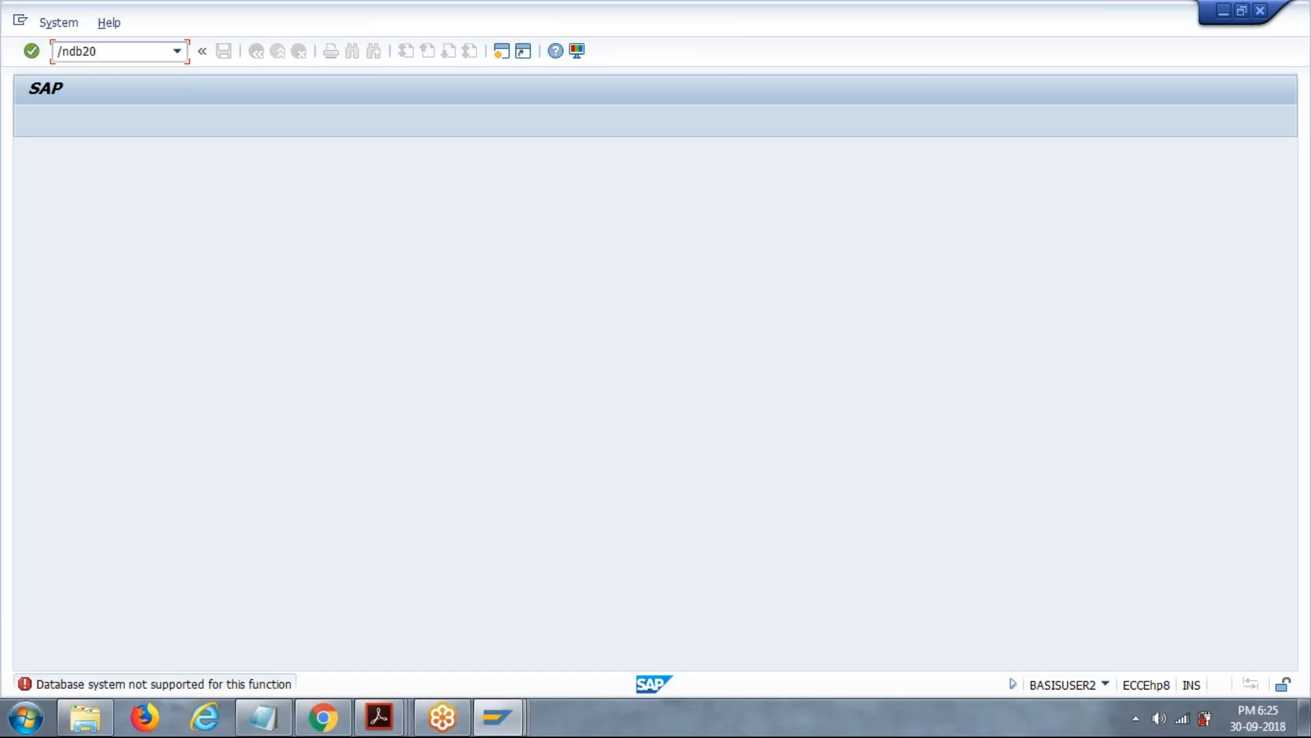
{"action": "key", "text": "Return"}
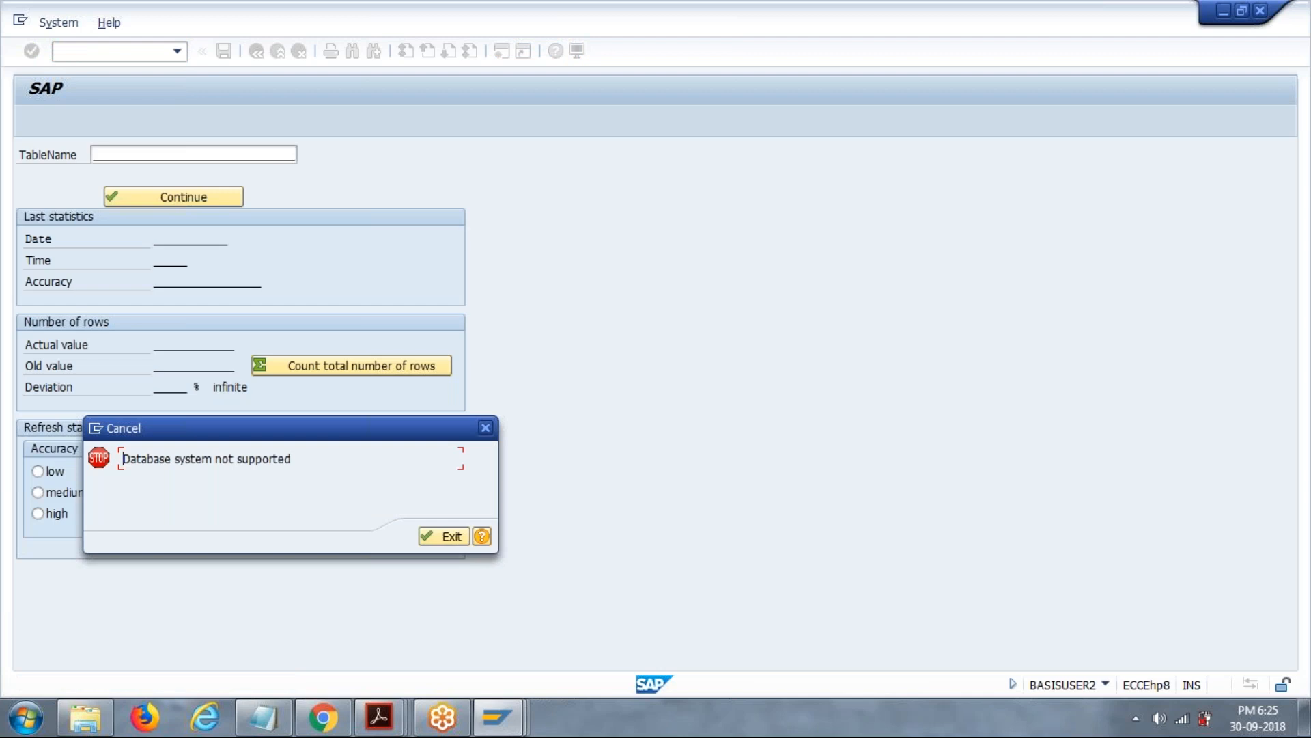
{"action": "left_click", "coordinate": [452, 538]}
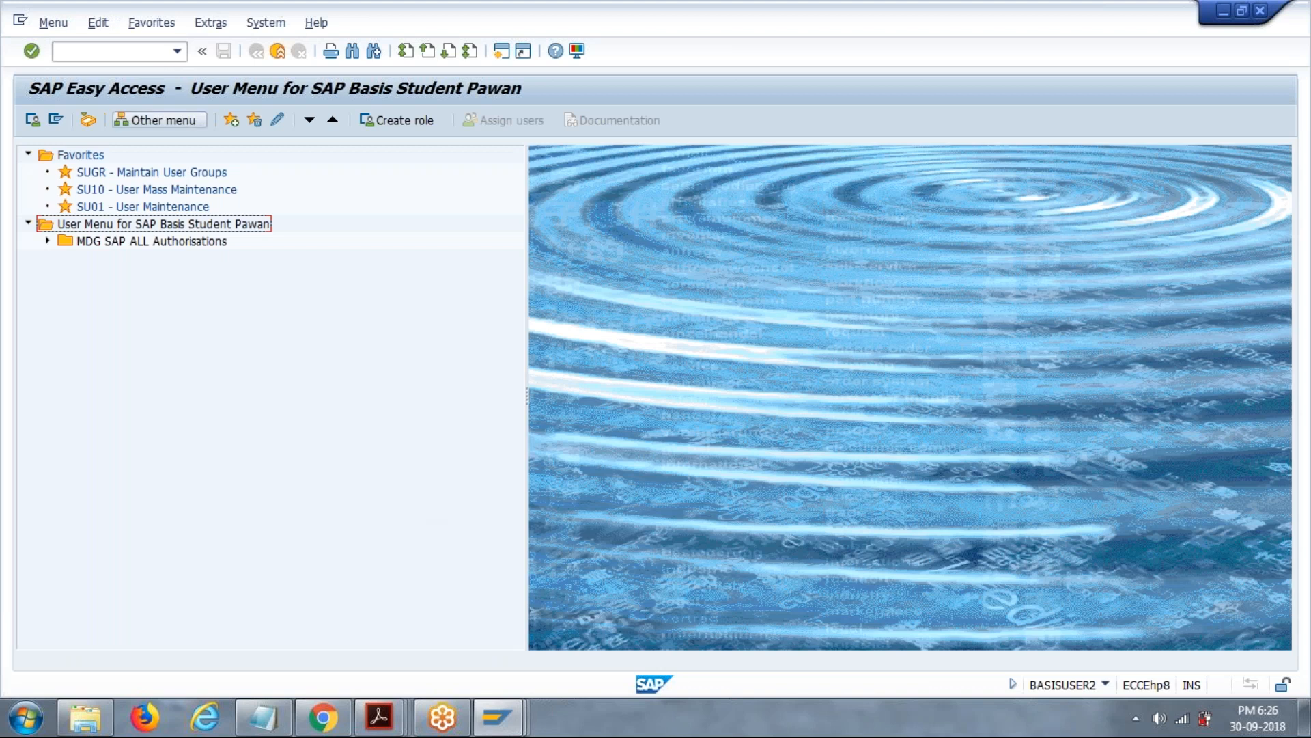
Try to open the DBA Cockpit by entering the transaction as /dbacockpit.
{"action": "left_click", "coordinate": [115, 52]}
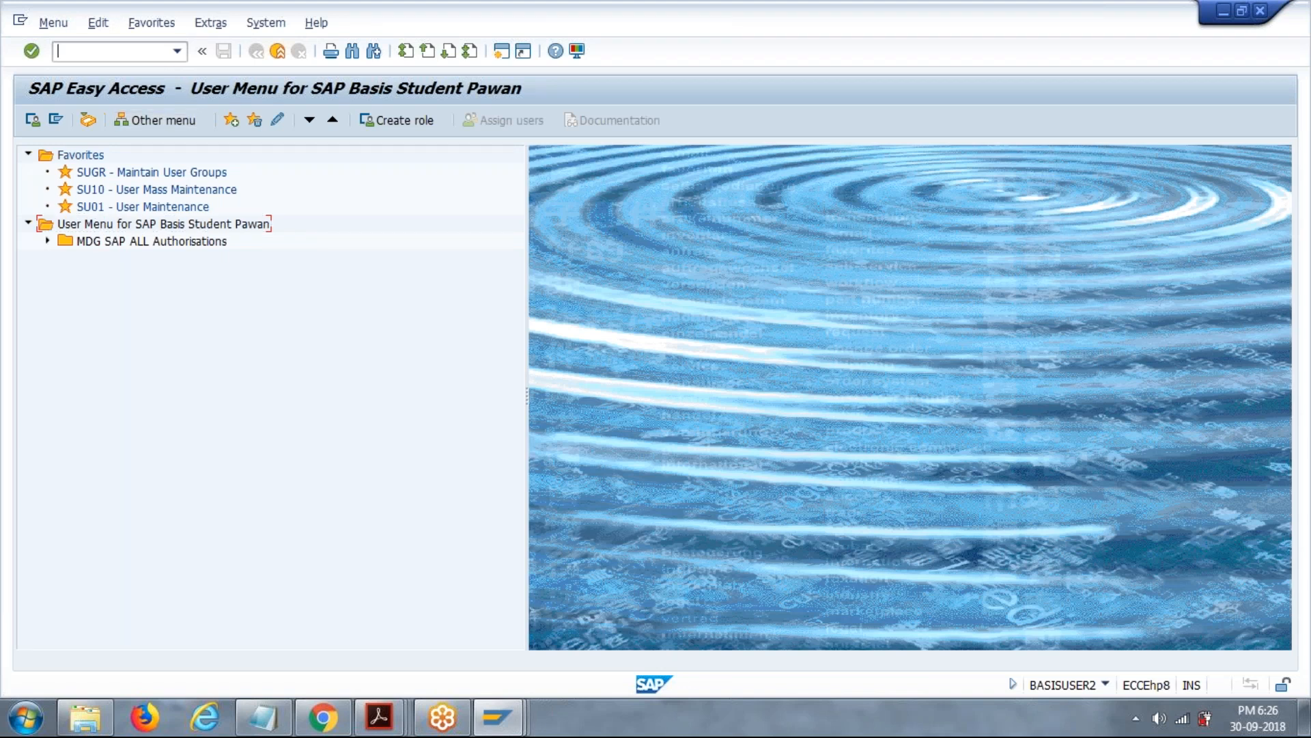
{"action": "type", "text": "/dbacocn"}
{"action": "type", "text": "p"}
{"action": "key", "text": "BackSpace"}
{"action": "key", "text": "BackSpace"}
{"action": "type", "text": "kpit"}
{"action": "key", "text": "Return"}
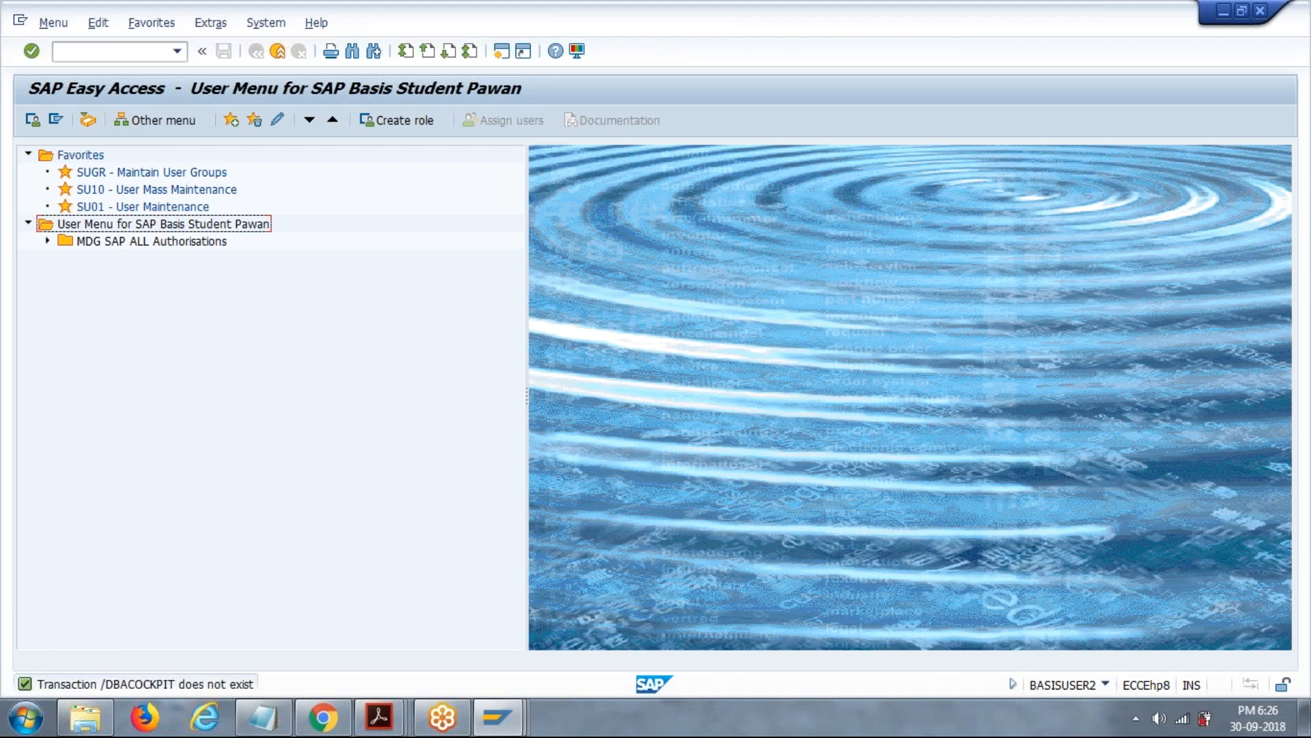
Open the DBA Cockpit with transaction /ndbacockpit.
{"action": "left_click", "coordinate": [113, 51]}
{"action": "type", "text": "/ndbacockpit"}
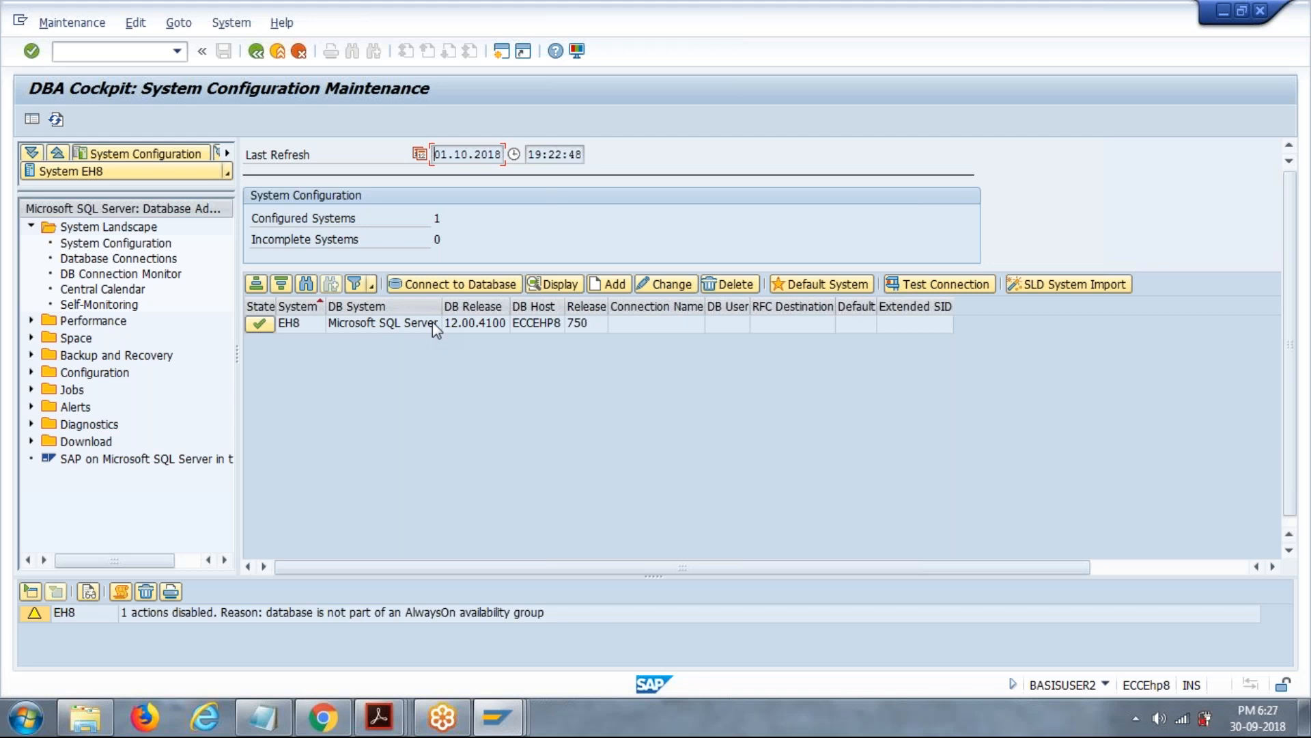
Start a new system configuration entry, check the current session's system ID, and enter EH8 as the system.
{"action": "left_click", "coordinate": [609, 285]}
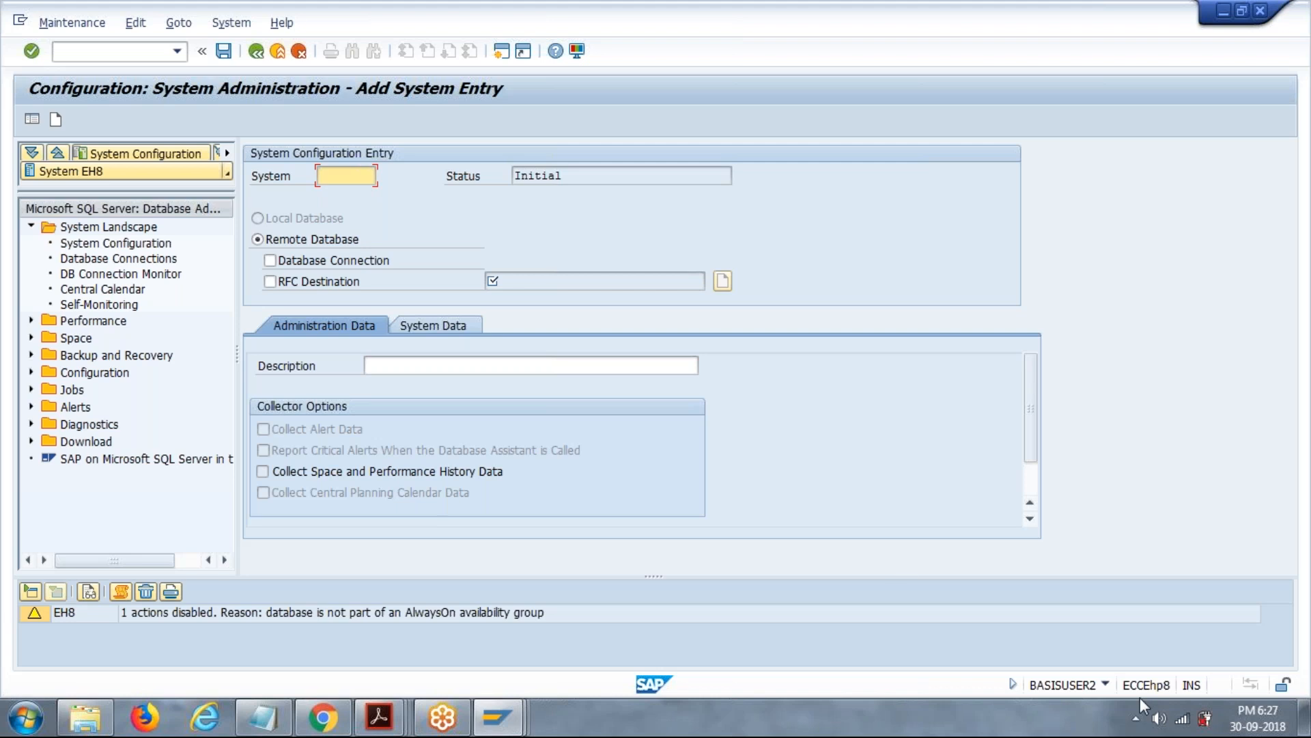
{"action": "left_click", "coordinate": [1105, 683]}
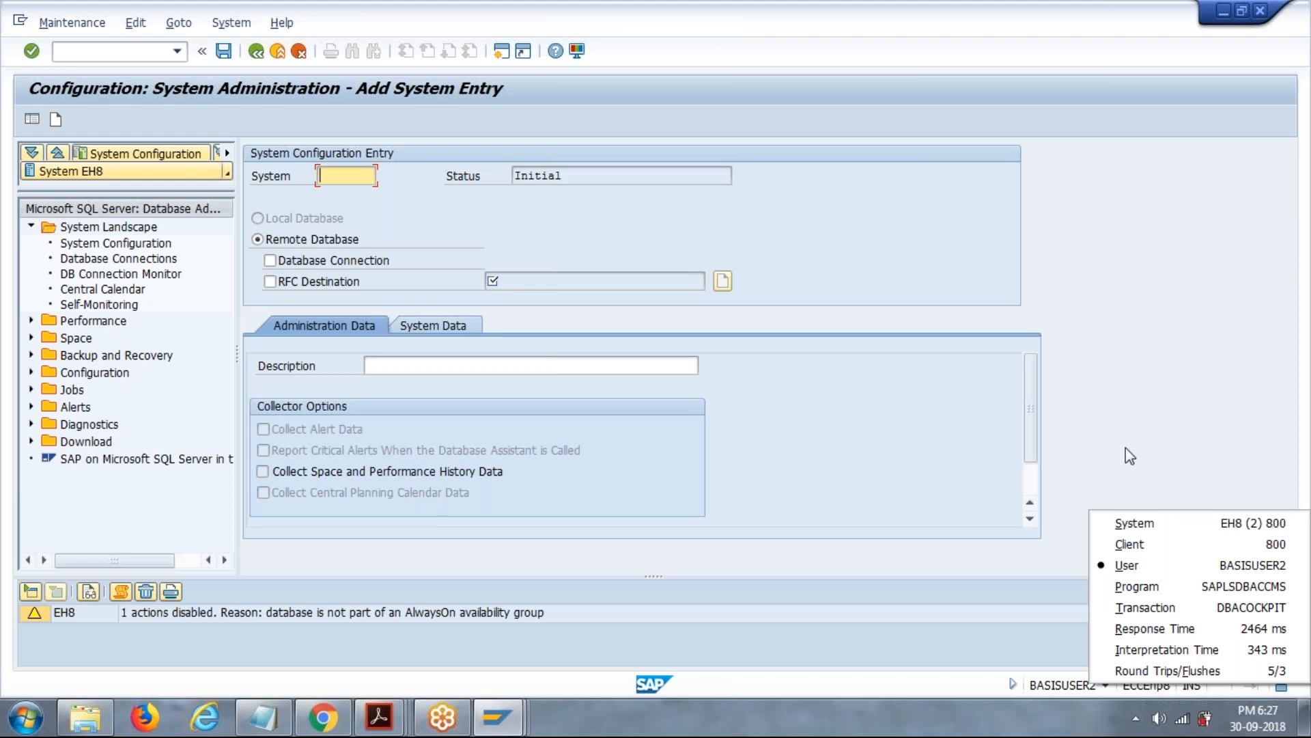
{"action": "type", "text": "EH8"}
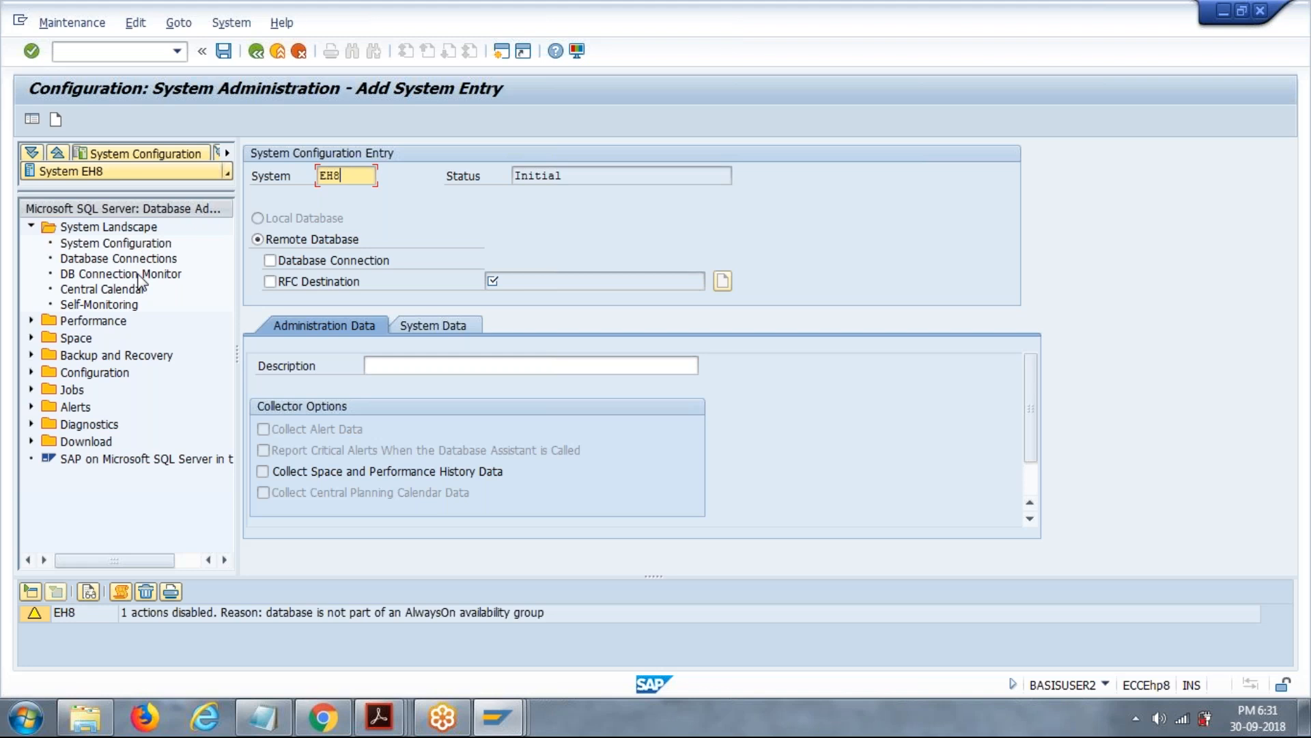
Examine the functions under the Performance, Backup and Recovery, and Jobs folders of the DBA Cockpit for system EH8.
{"action": "left_click", "coordinate": [32, 321]}
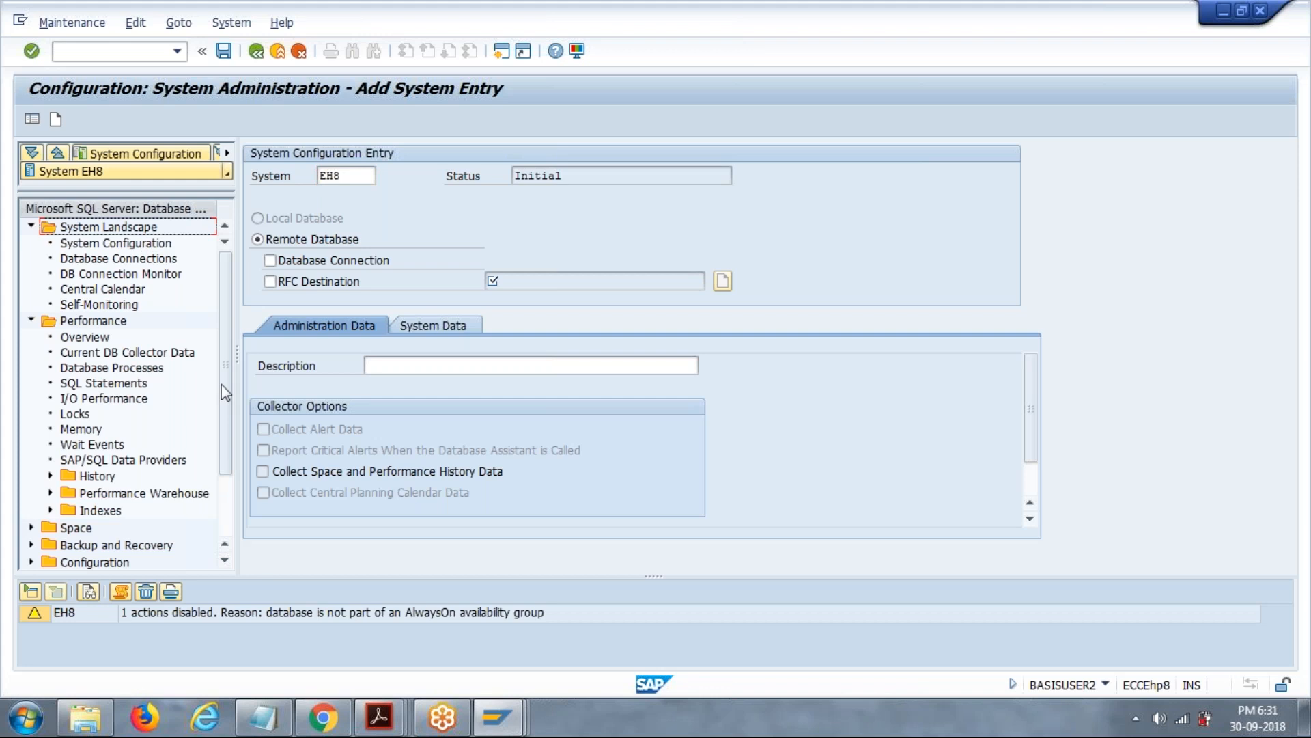
{"action": "left_click_drag", "start_coordinate": [221, 393], "coordinate": [228, 418]}
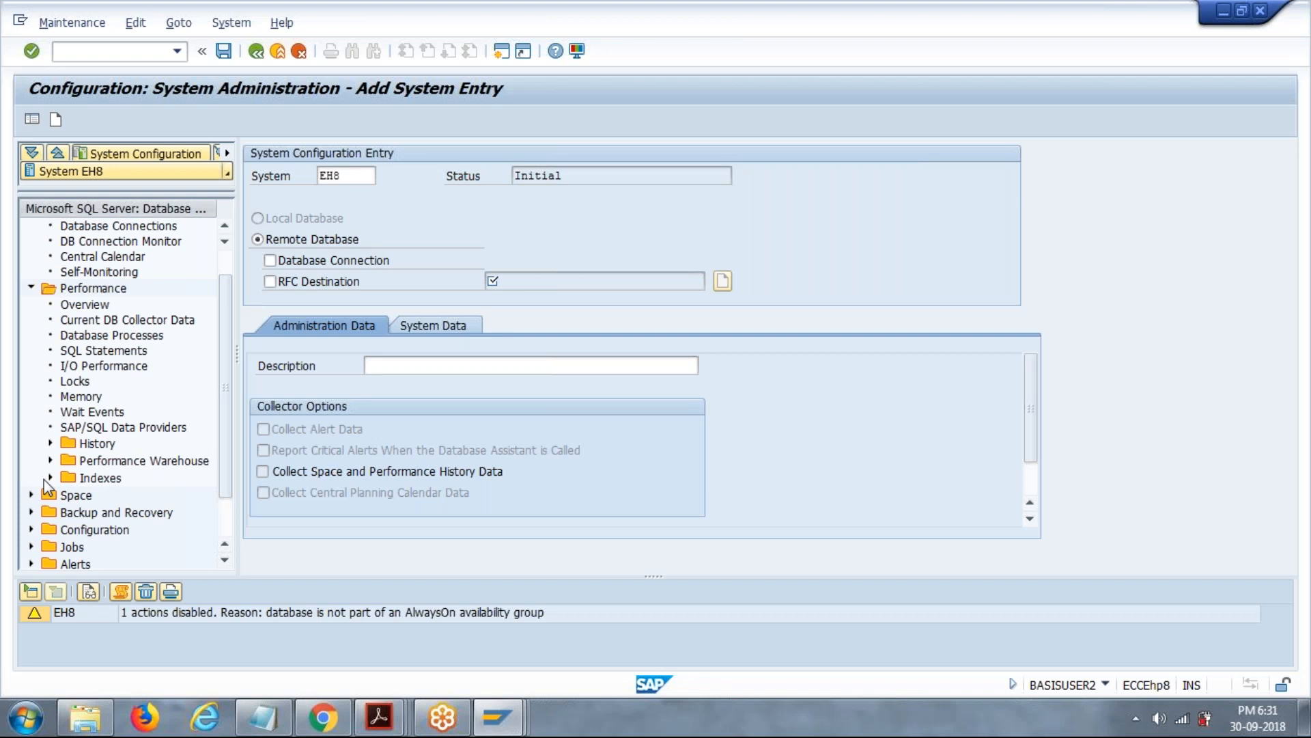
{"action": "left_click", "coordinate": [31, 287]}
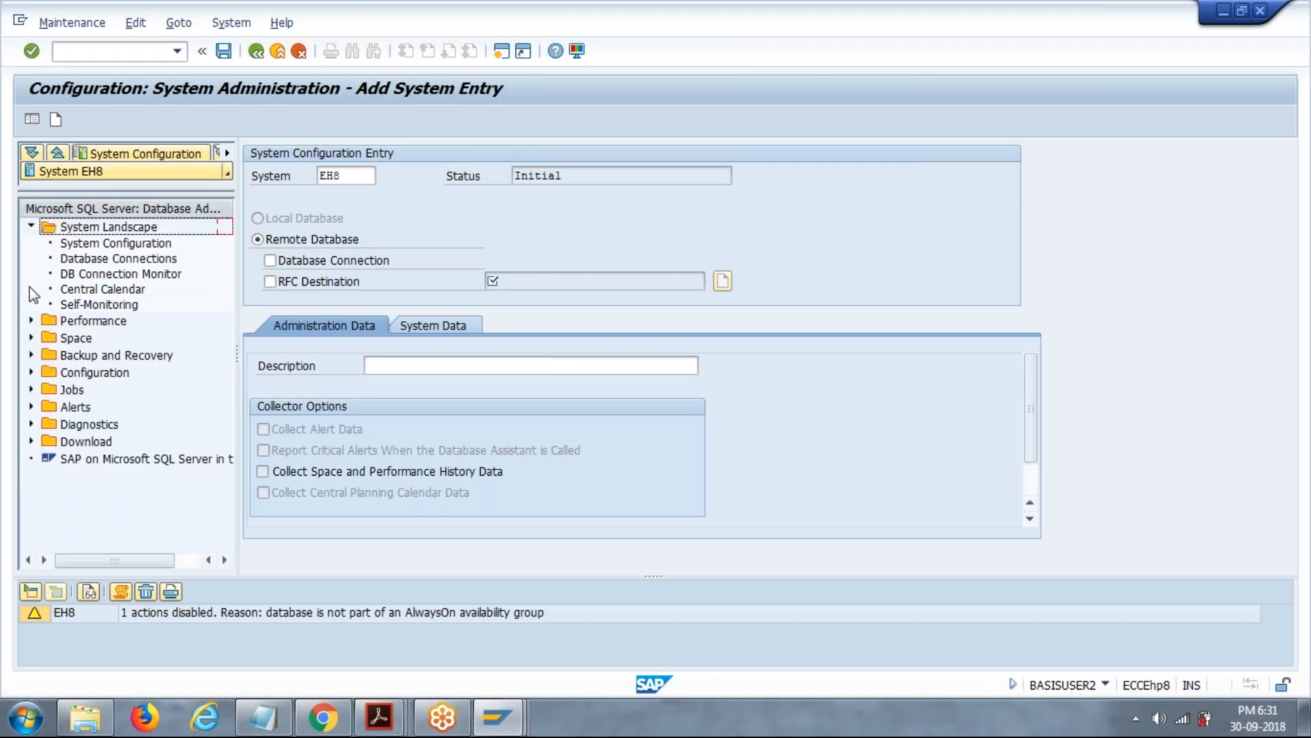
{"action": "left_click", "coordinate": [30, 356]}
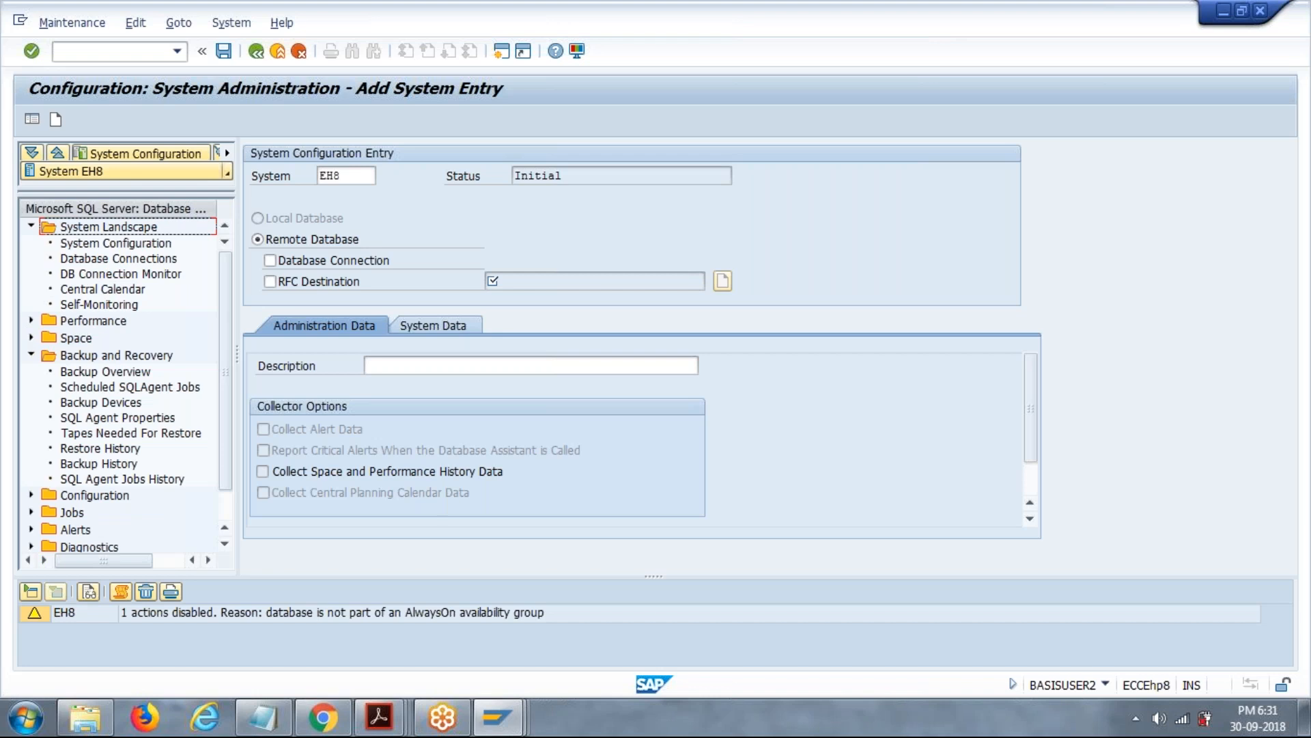
{"action": "left_click", "coordinate": [31, 355]}
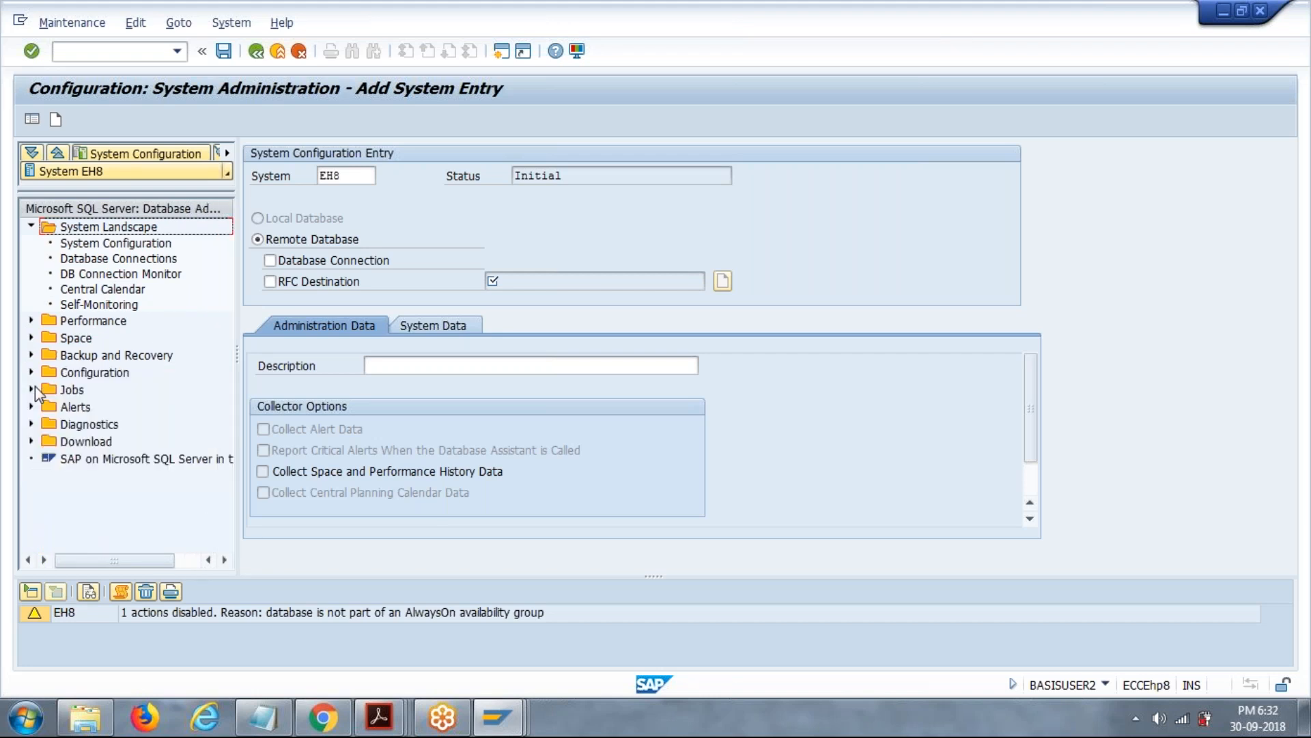
{"action": "left_click", "coordinate": [30, 390]}
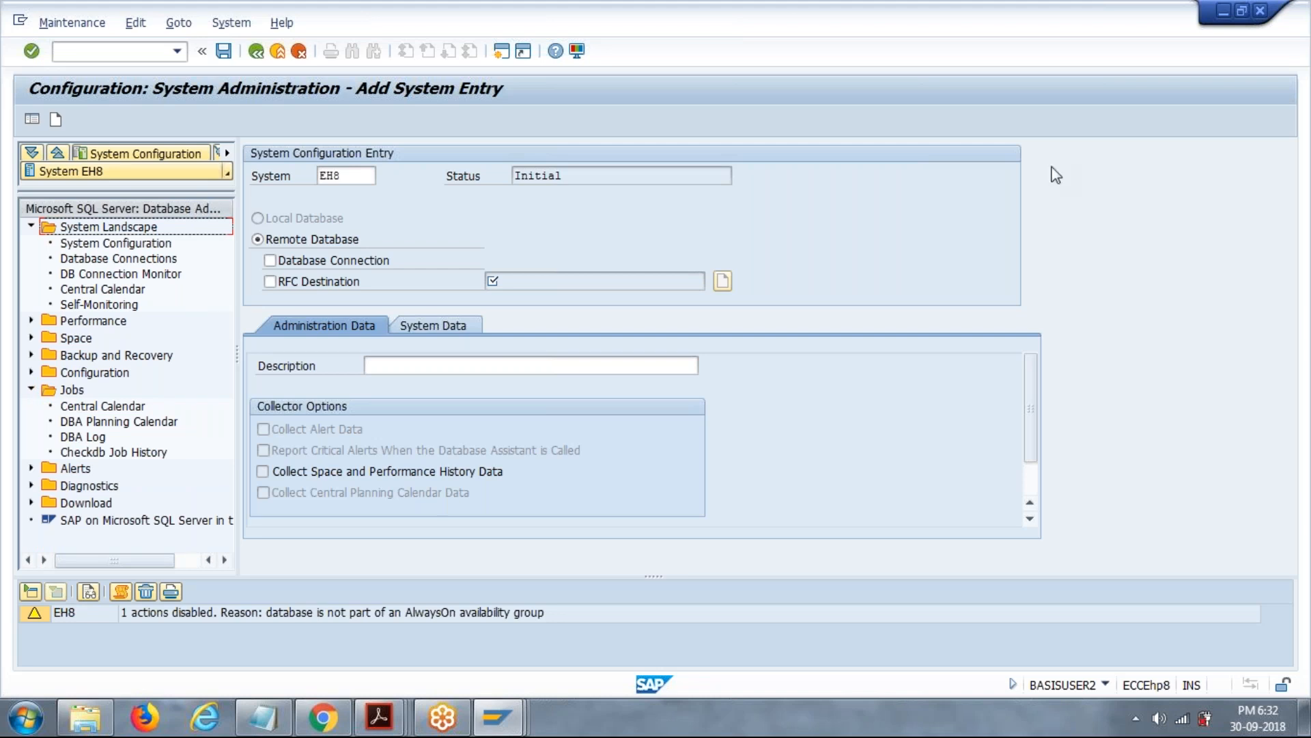
Switch to the remote Oracle-based system EQ1, open its lock monitor with /ndb01, and widen the Oracle Sha column.
{"action": "left_click", "coordinate": [1293, 185]}
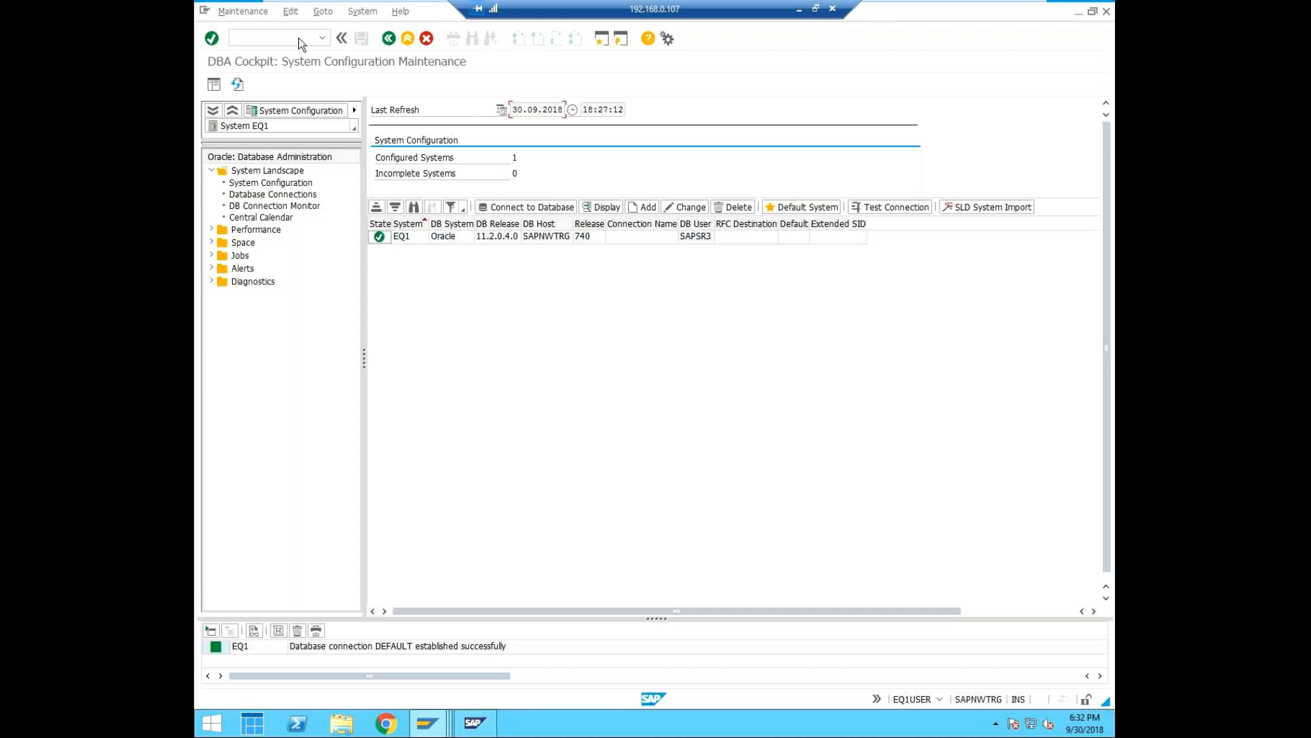
{"action": "left_click", "coordinate": [299, 38]}
{"action": "type", "text": "/ndb01"}
{"action": "key", "text": "Return"}
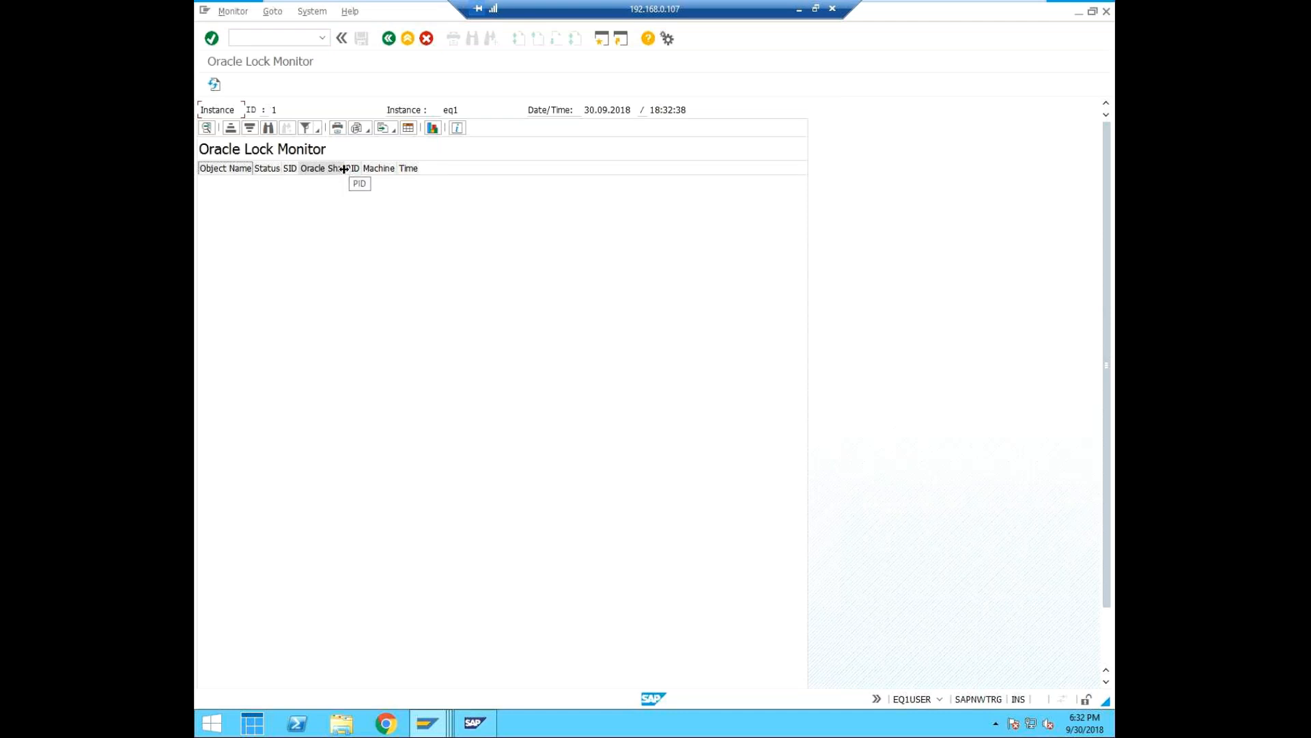
{"action": "left_click_drag", "start_coordinate": [344, 168], "coordinate": [380, 169]}
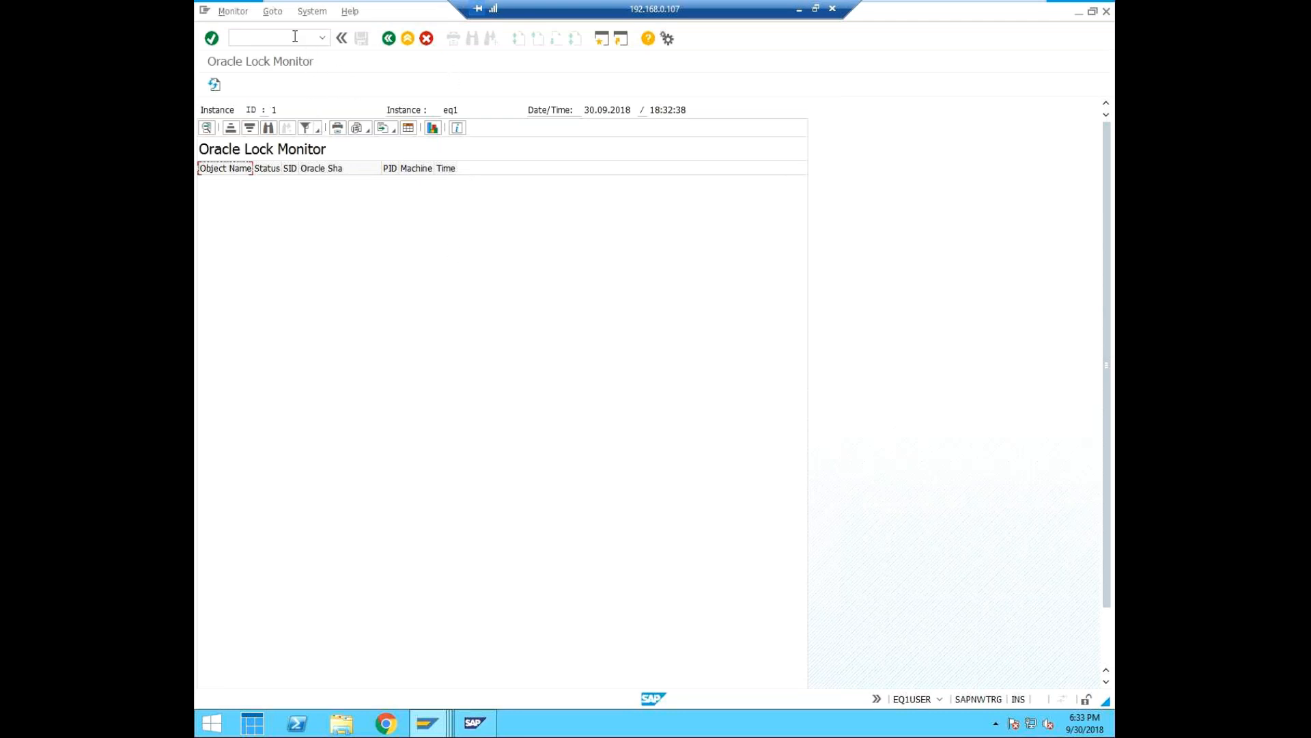
Open the Space Overview of system EQ1 with transaction /ndb02.
{"action": "type", "text": "/ndb02"}
{"action": "key", "text": "Return"}
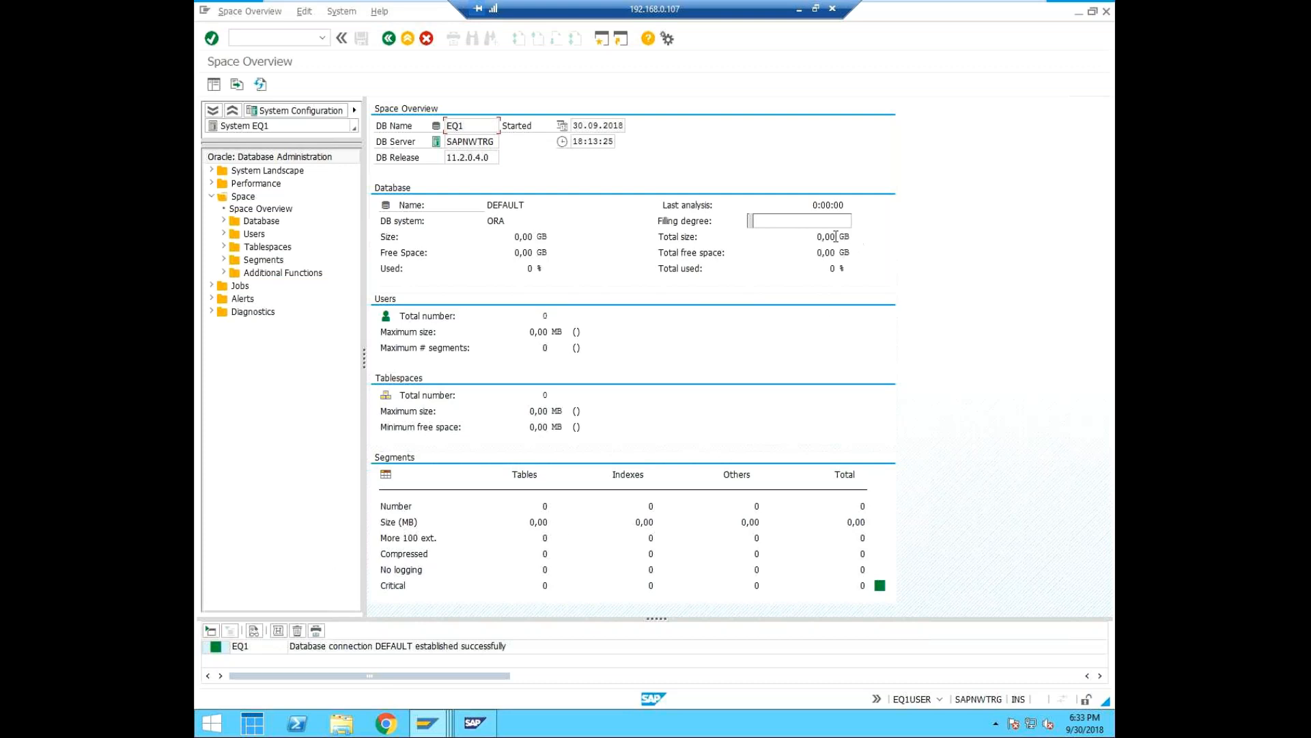
Refresh all datasets of the Oracle space statistics for EQ1 and acknowledge the background job.
{"action": "left_click", "coordinate": [262, 84]}
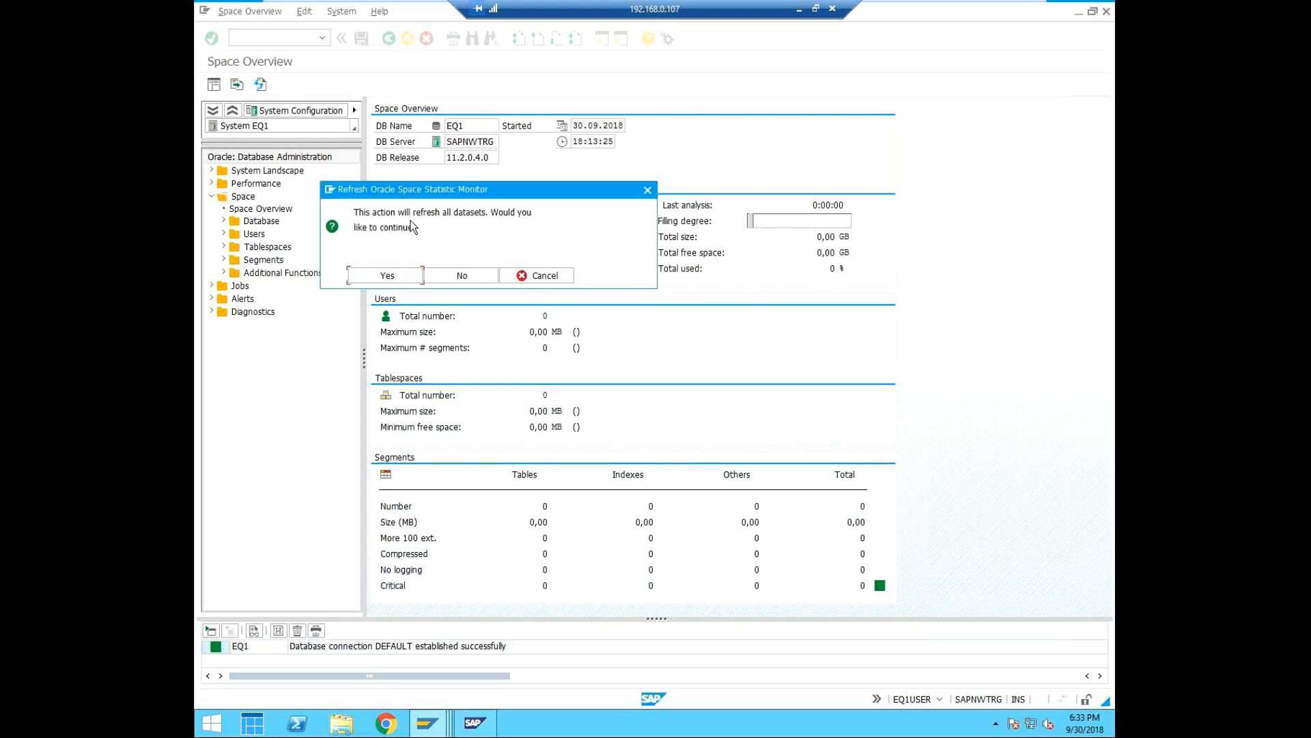
{"action": "left_click", "coordinate": [401, 274]}
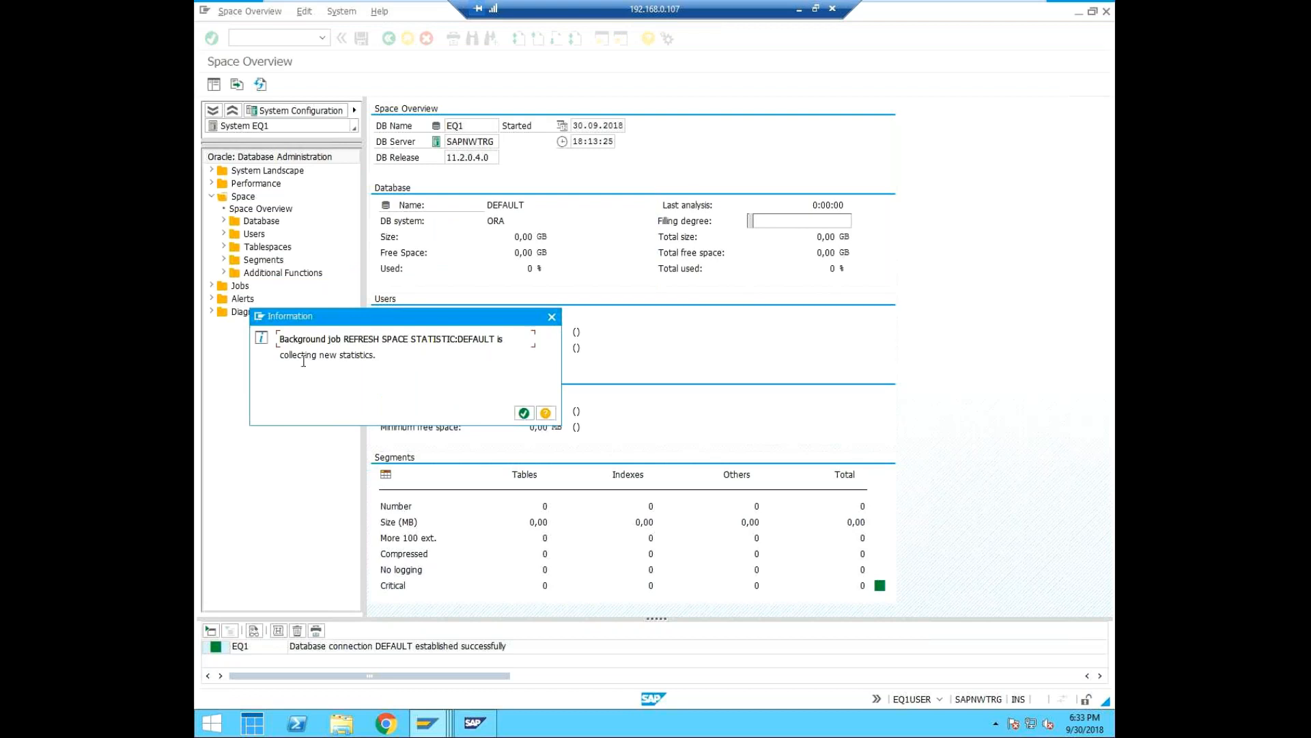
{"action": "left_click", "coordinate": [524, 414]}
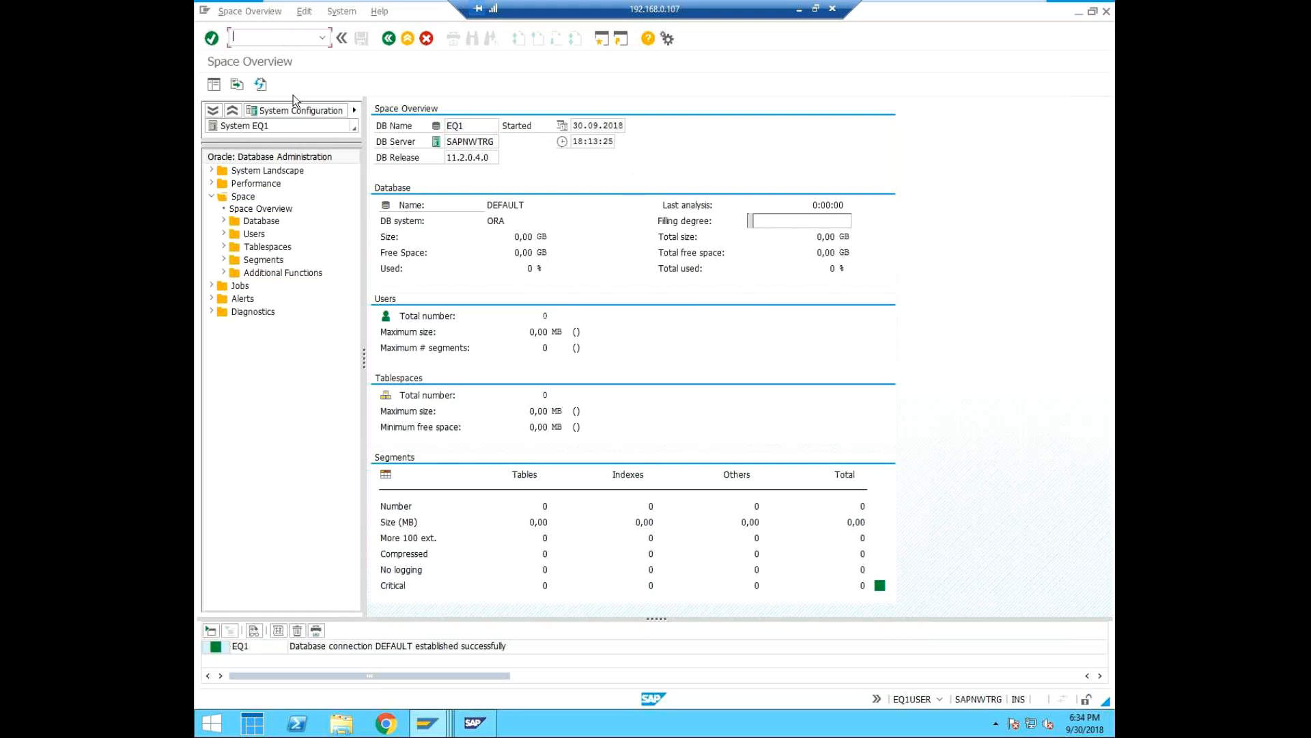
Open the Database Overview and the Users Overview under Space for EQ1, and narrow the navigation tree slightly.
{"action": "left_click", "coordinate": [224, 221]}
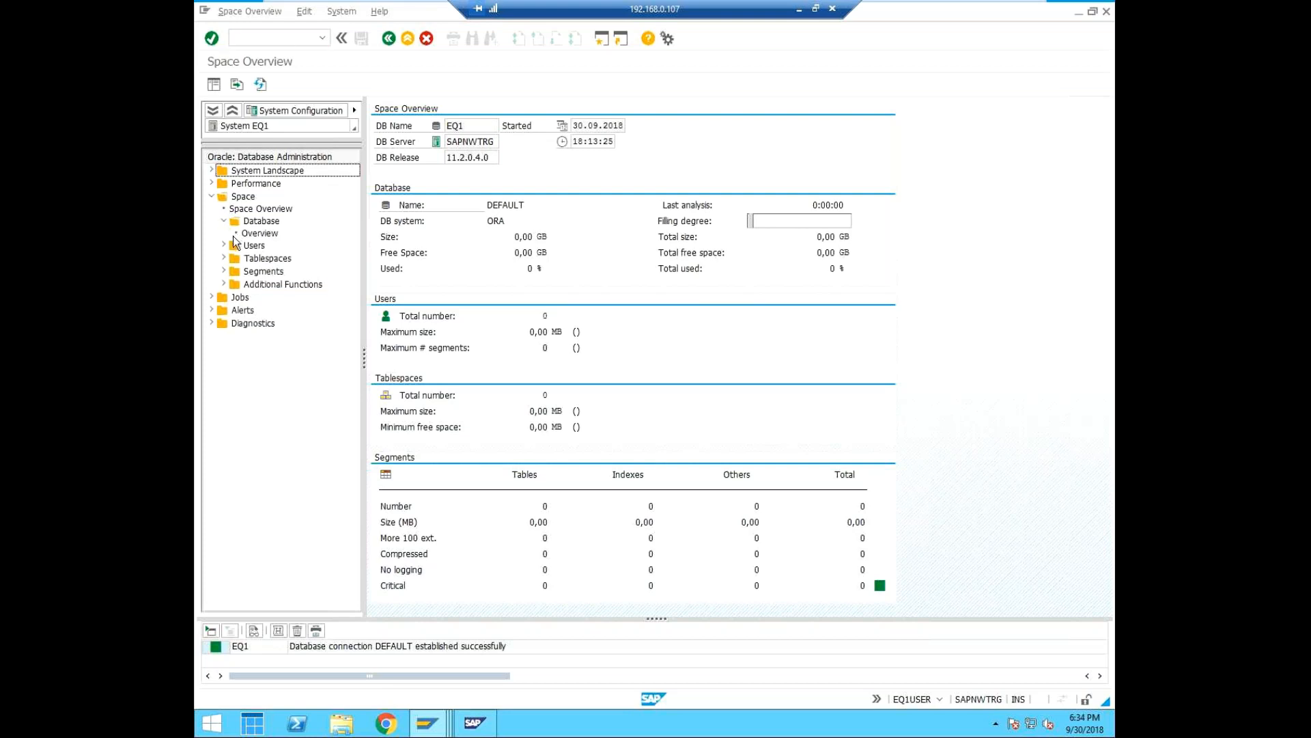
{"action": "left_click", "coordinate": [224, 245]}
{"action": "left_click", "coordinate": [259, 233]}
{"action": "left_click", "coordinate": [264, 221]}
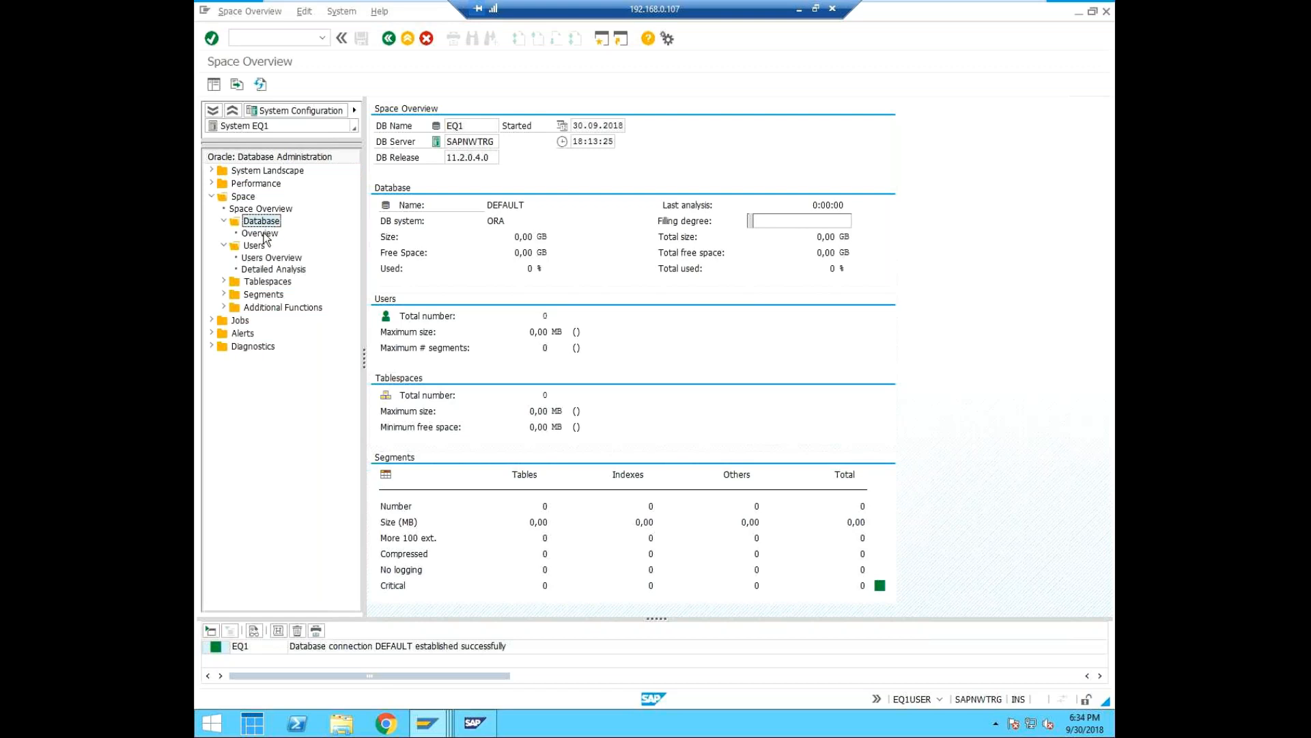
{"action": "left_click", "coordinate": [263, 233]}
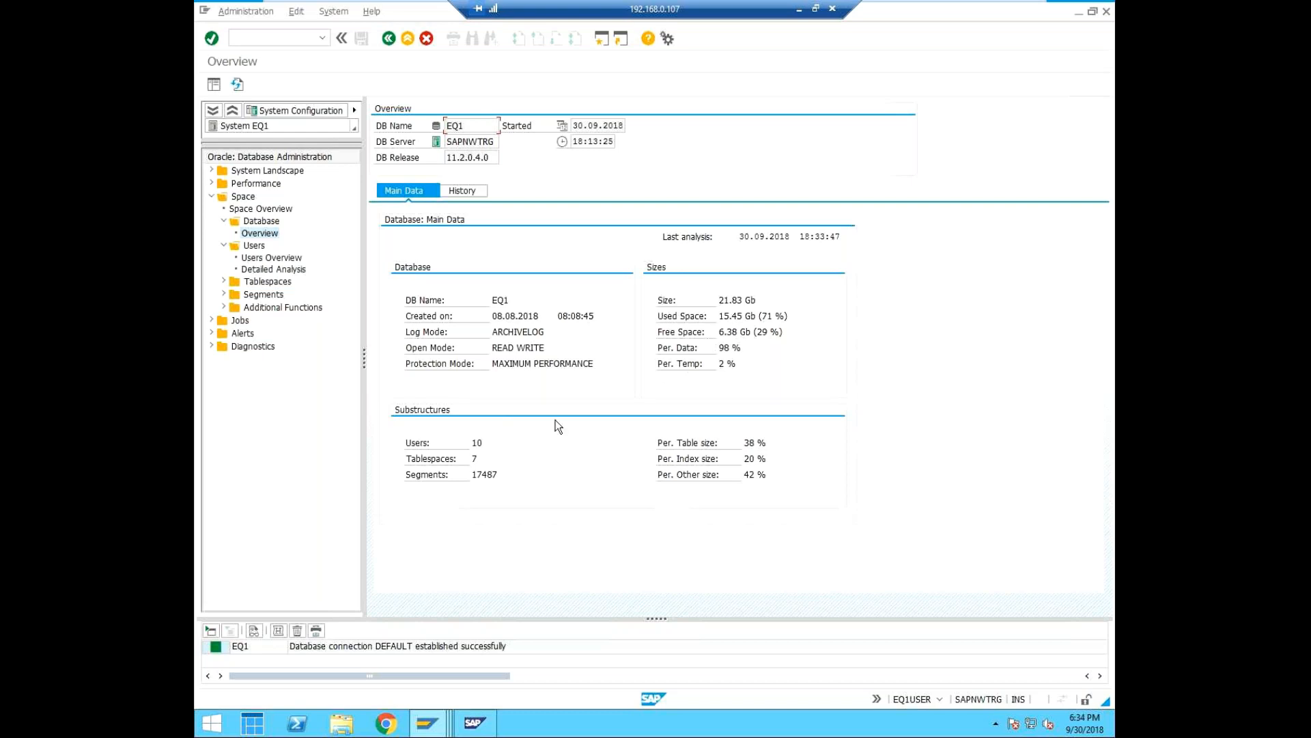
{"action": "left_click", "coordinate": [263, 259]}
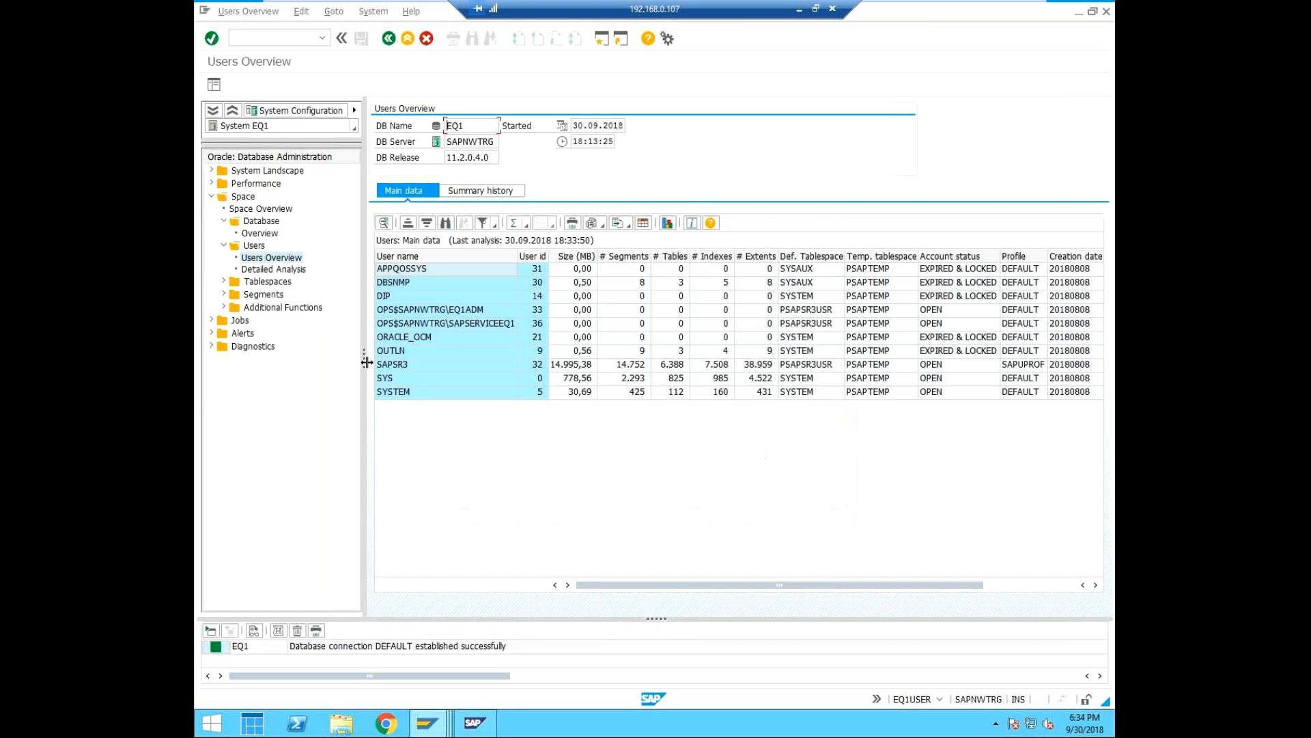
{"action": "left_click_drag", "start_coordinate": [366, 355], "coordinate": [355, 353]}
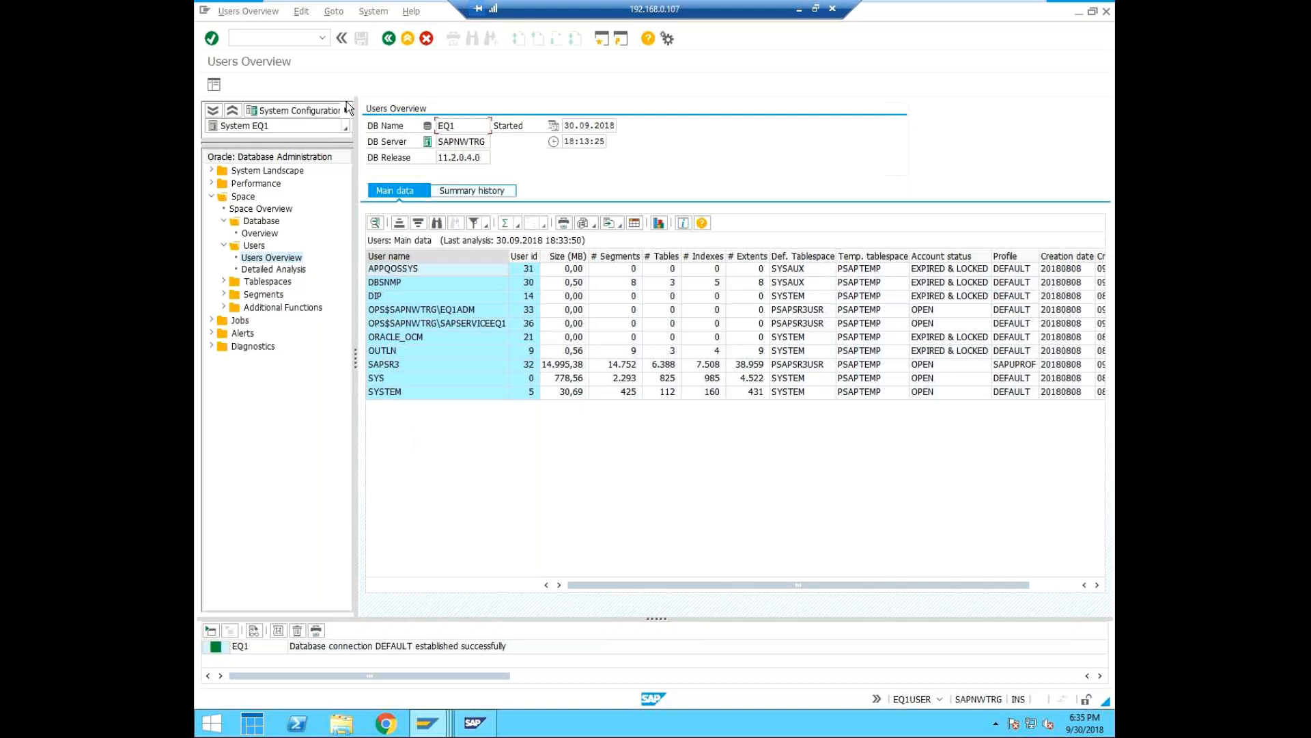
Open the Tablespaces Overview under Space and inspect all columns of its main data table.
{"action": "left_click", "coordinate": [224, 282]}
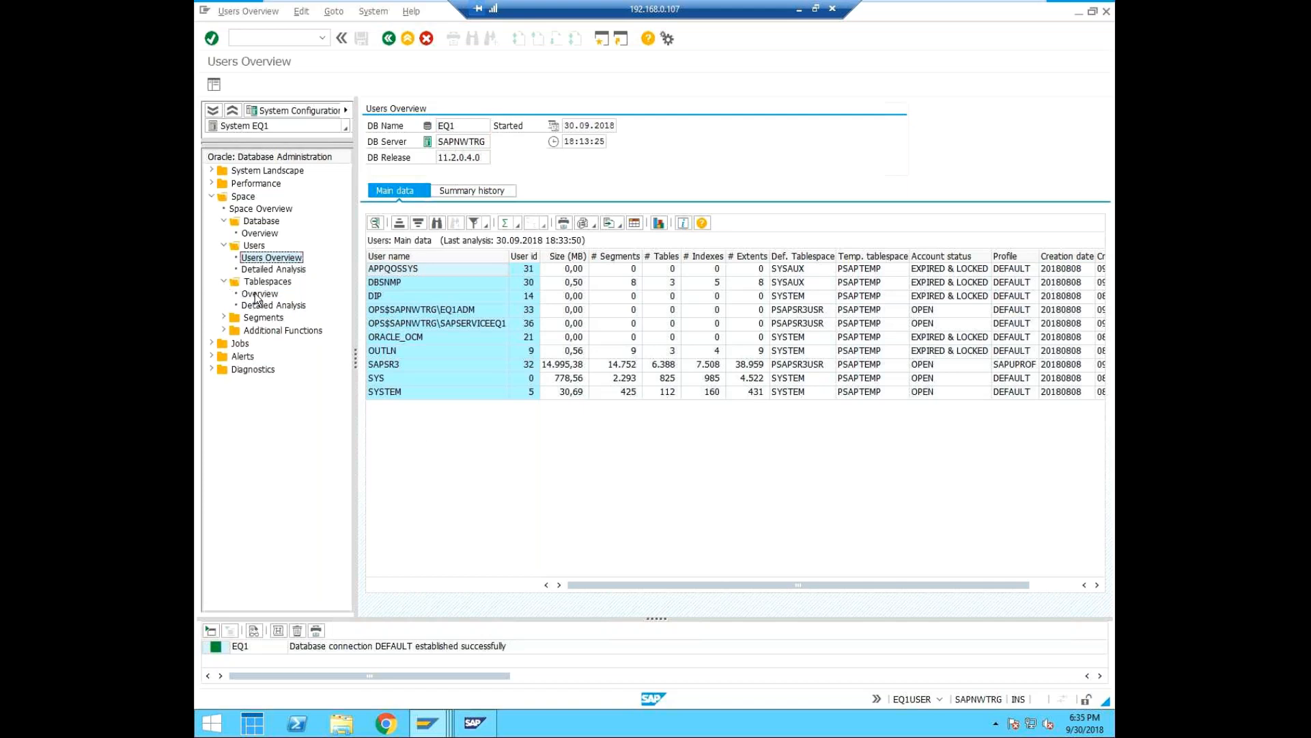
{"action": "left_click", "coordinate": [258, 294]}
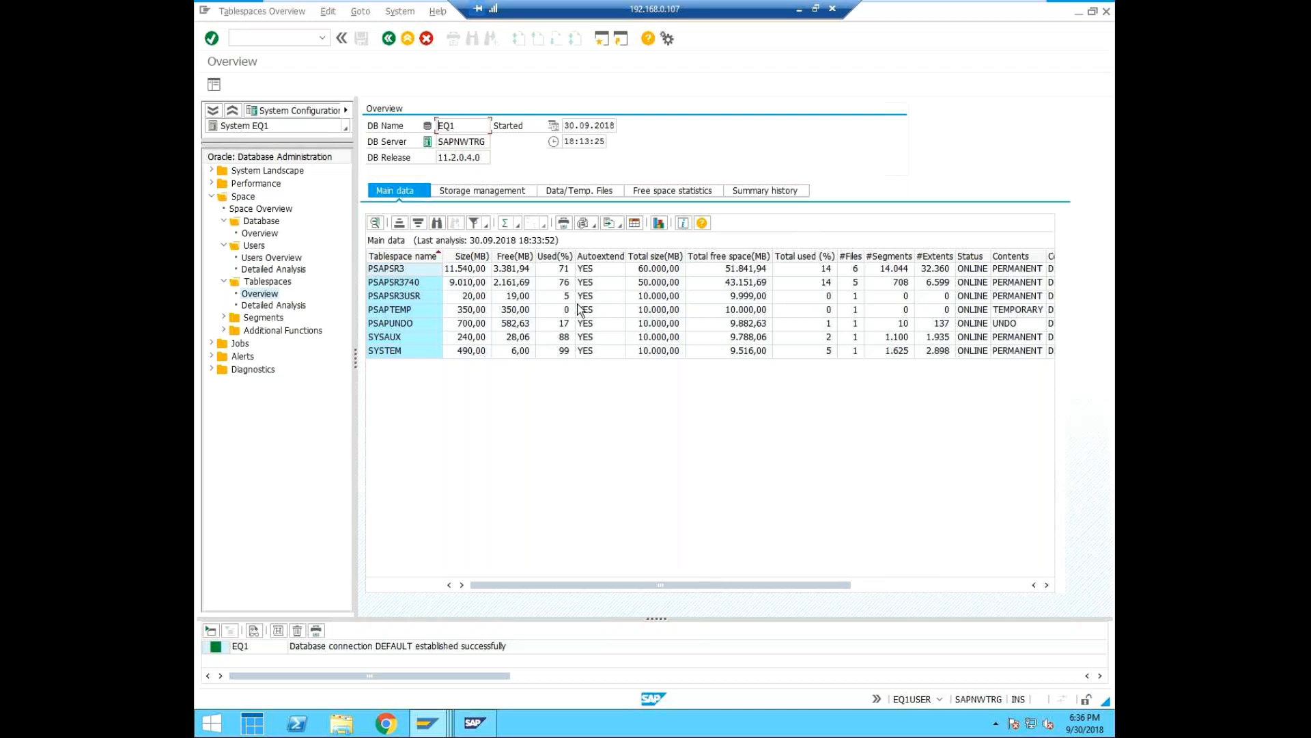
{"action": "left_click_drag", "start_coordinate": [642, 585], "coordinate": [707, 589]}
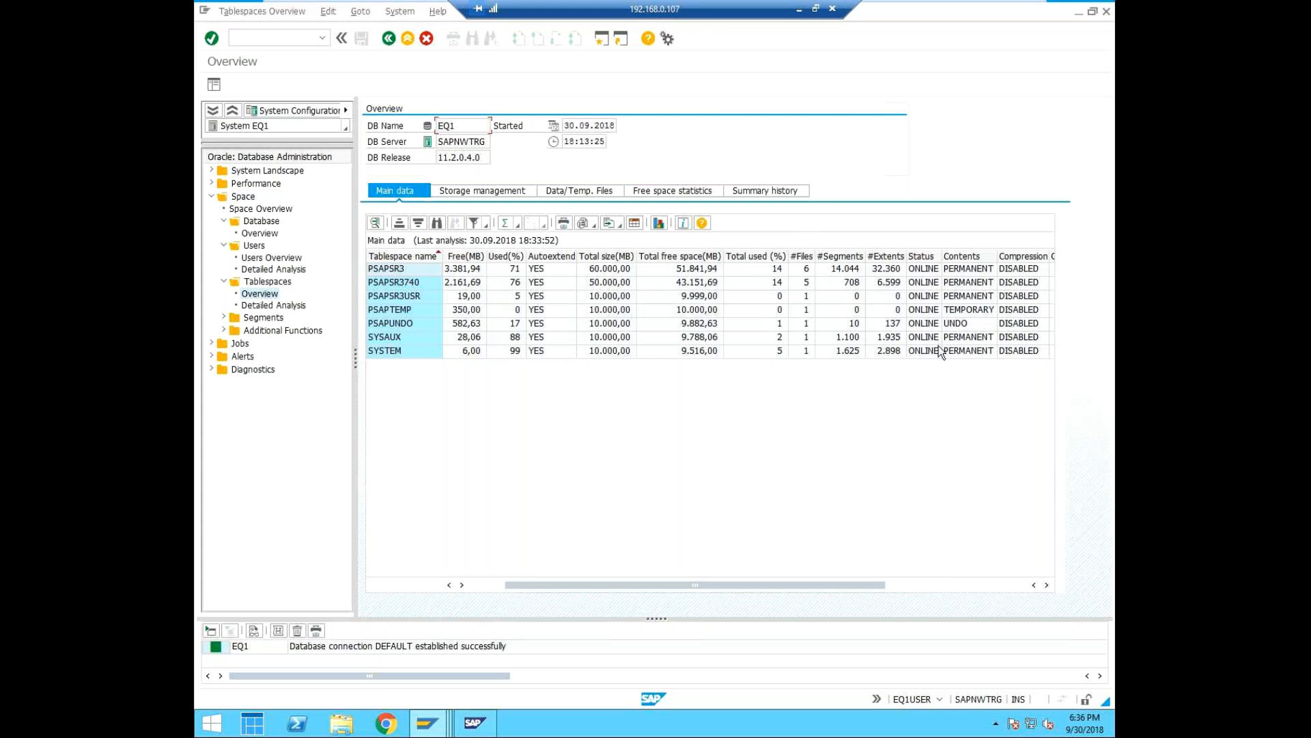
{"action": "left_click_drag", "start_coordinate": [894, 587], "coordinate": [965, 587]}
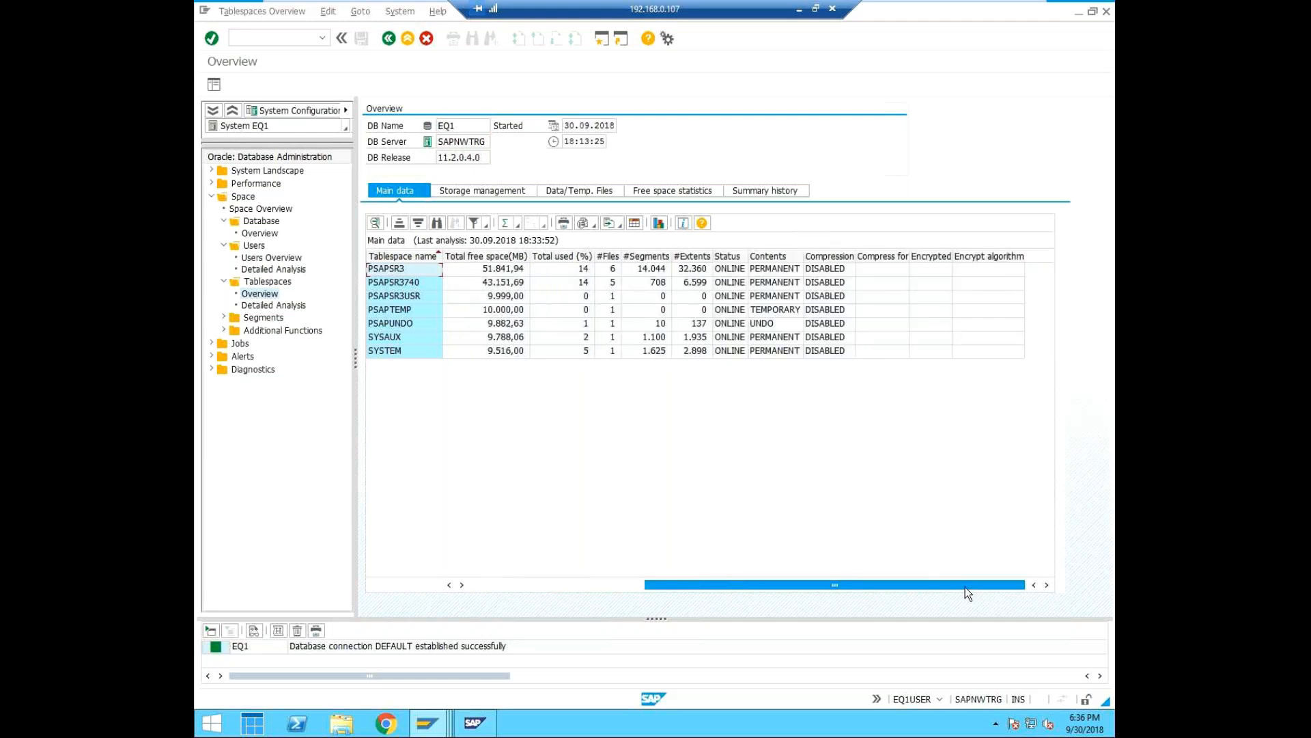
{"action": "left_click_drag", "start_coordinate": [651, 585], "coordinate": [441, 575]}
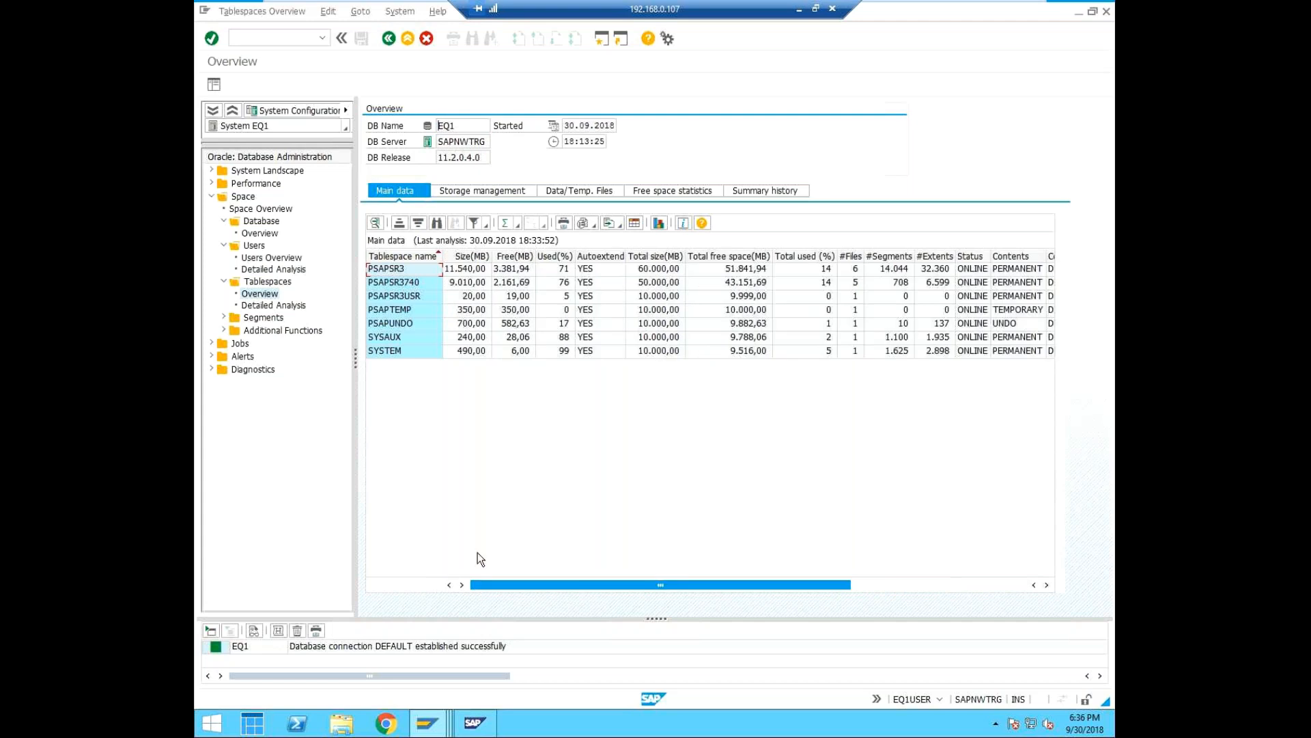
Display the Segments Overview under Space and expand the Additional Functions folder.
{"action": "left_click", "coordinate": [224, 318]}
{"action": "left_click", "coordinate": [259, 330]}
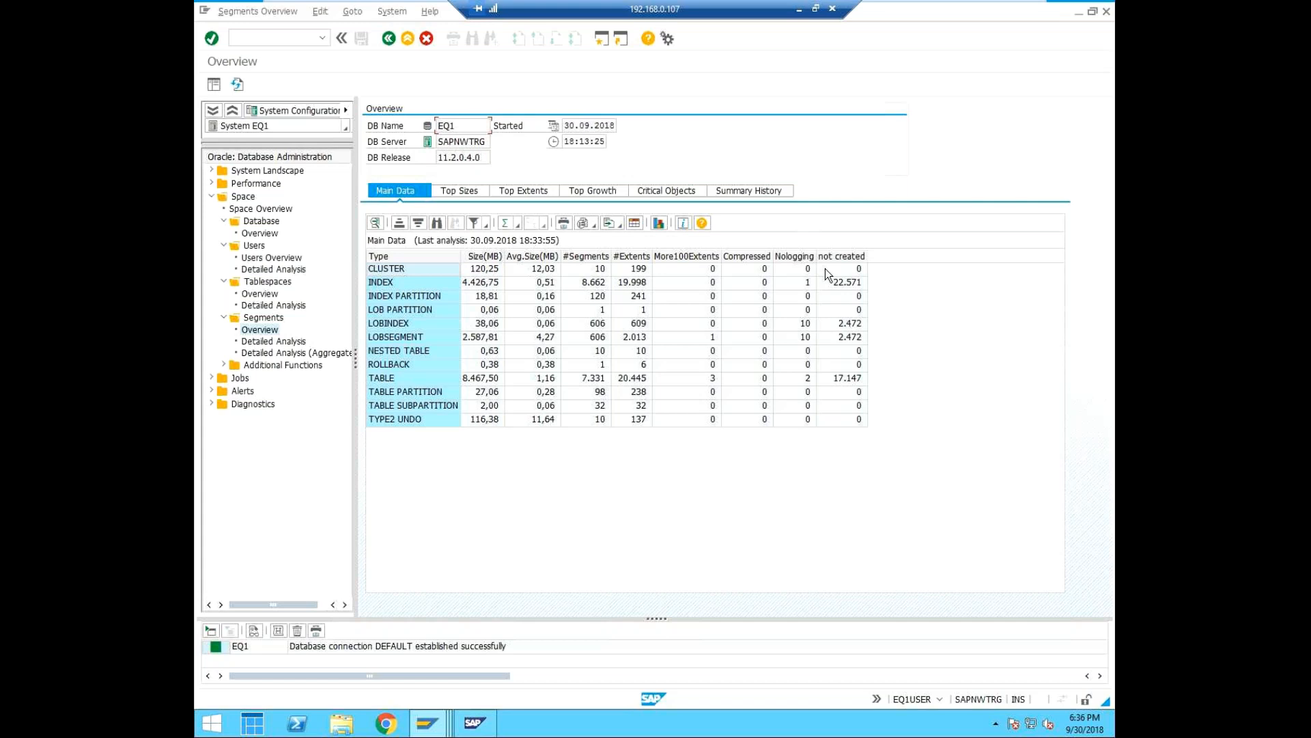
{"action": "left_click", "coordinate": [232, 366]}
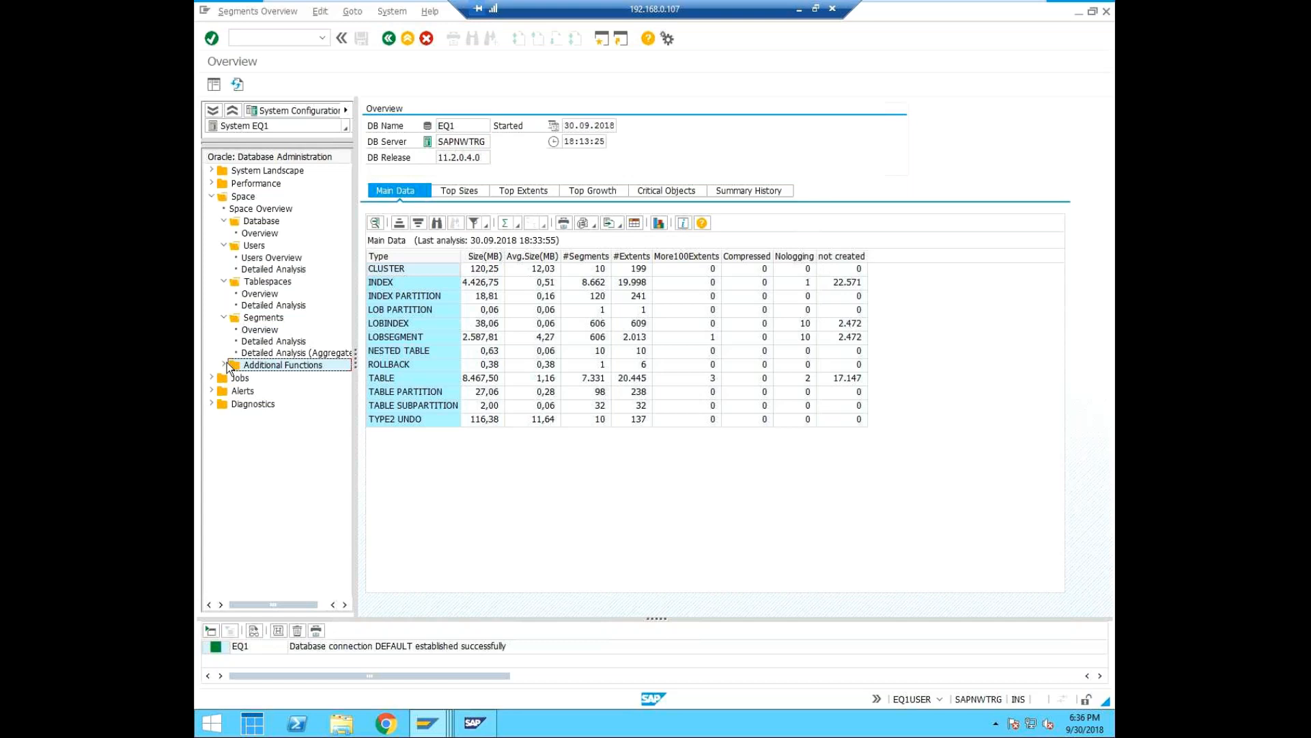
{"action": "left_click", "coordinate": [225, 364]}
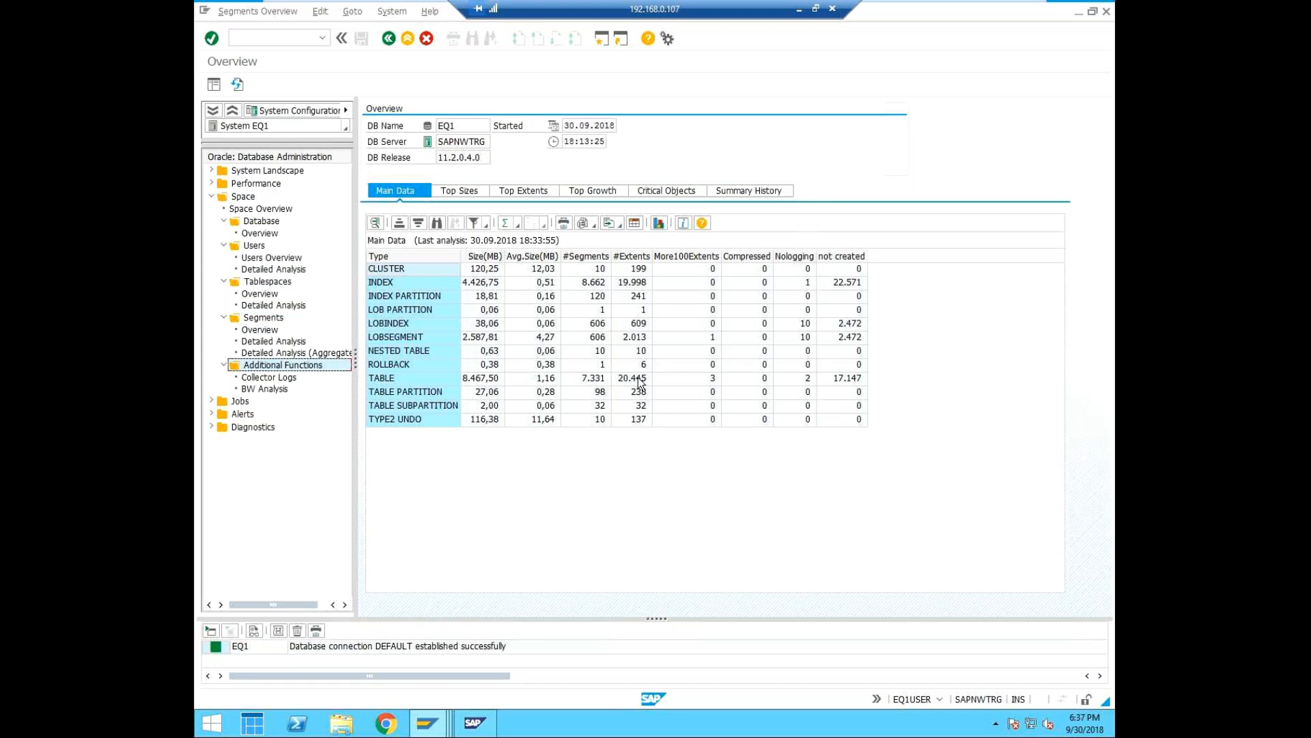
Open the database parameter changes with transaction /ndb03 and list the active parameters.
{"action": "left_click", "coordinate": [292, 34]}
{"action": "type", "text": "/ndb03"}
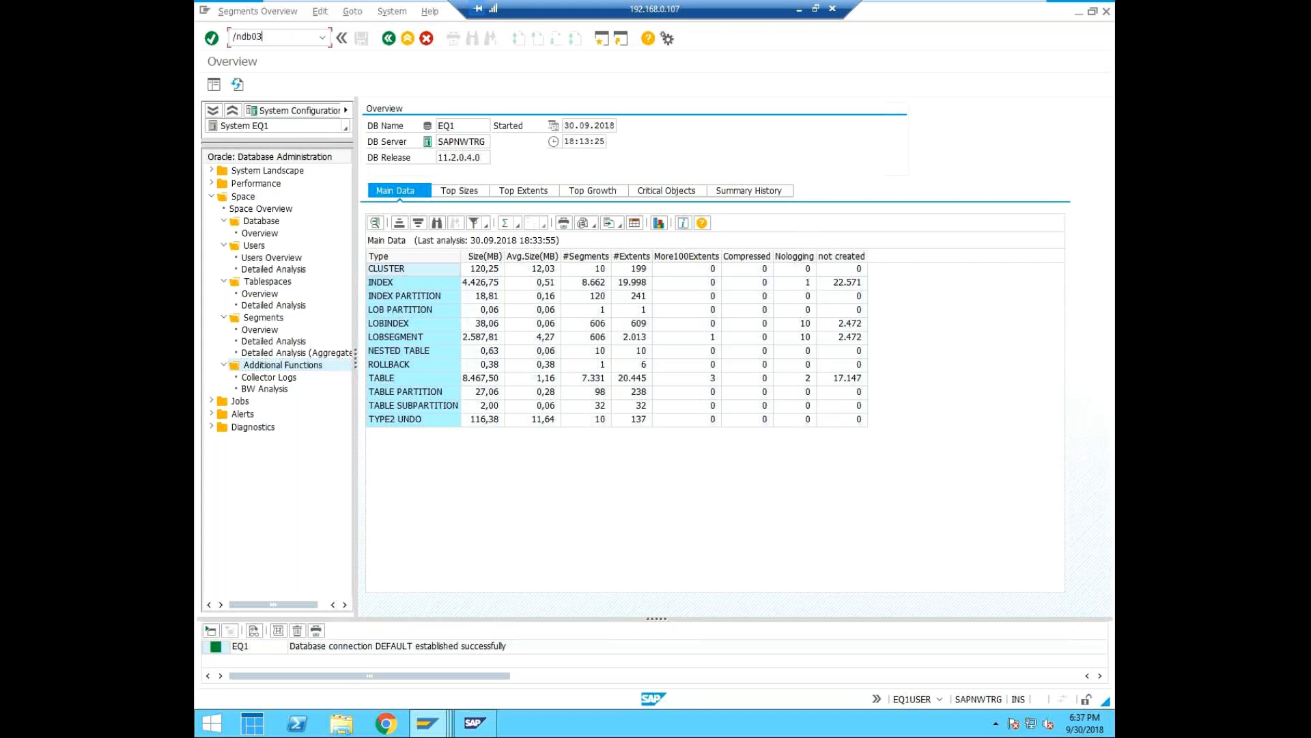
{"action": "key", "text": "Return"}
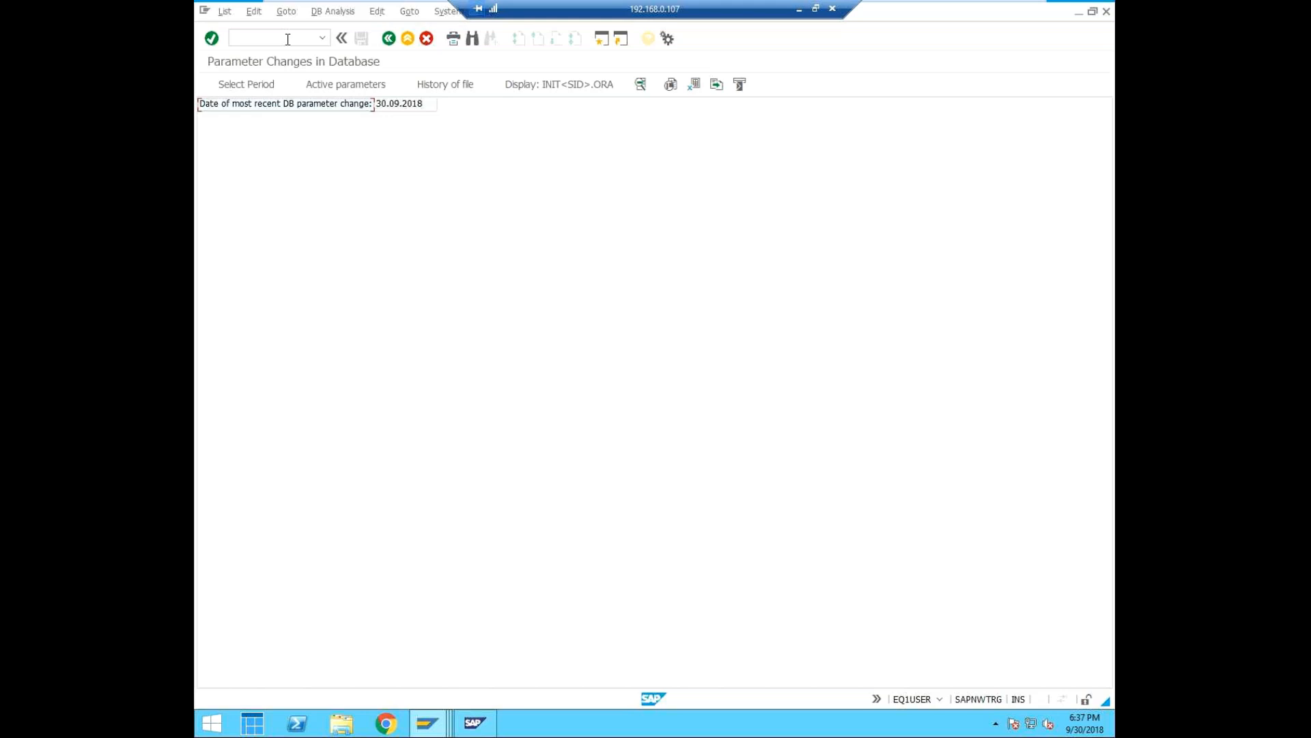
{"action": "left_click", "coordinate": [357, 83]}
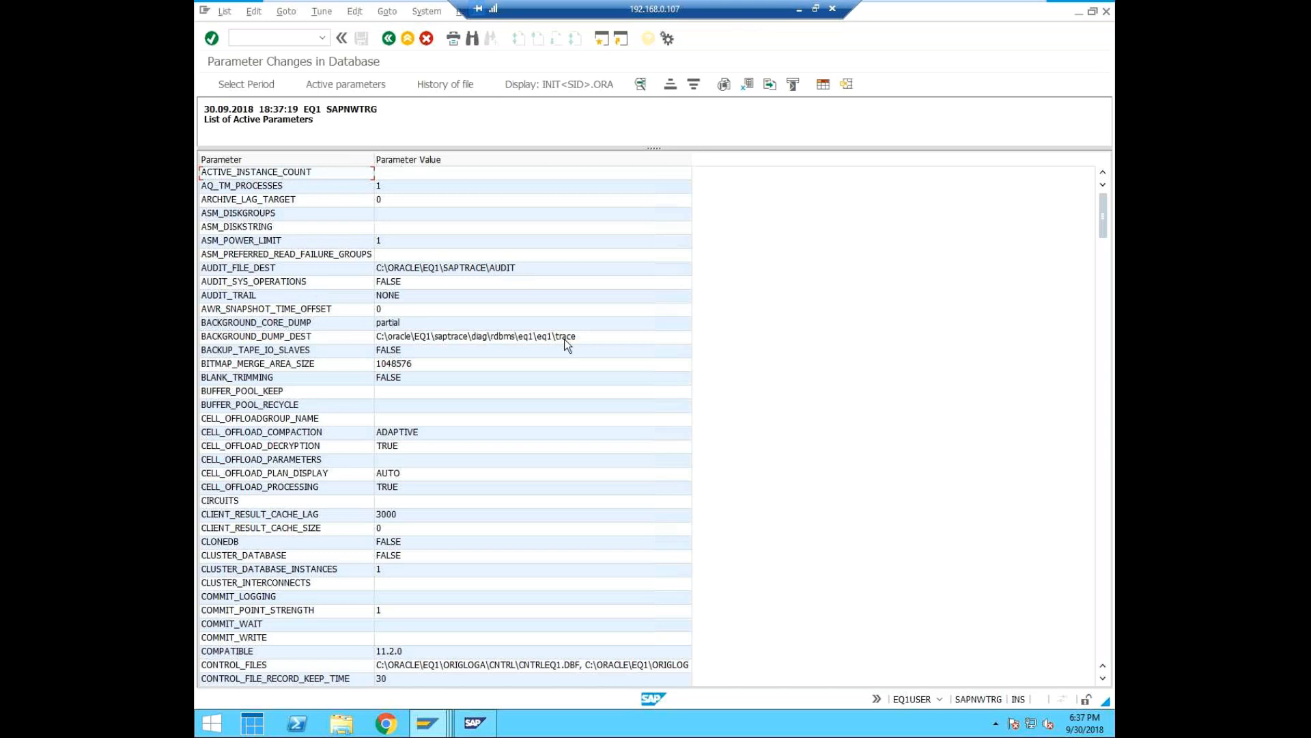
Inspect the BACKGROUND_DUMP_DEST and CONTROL_FILES values and widen the Parameter Value column.
{"action": "left_click", "coordinate": [587, 336]}
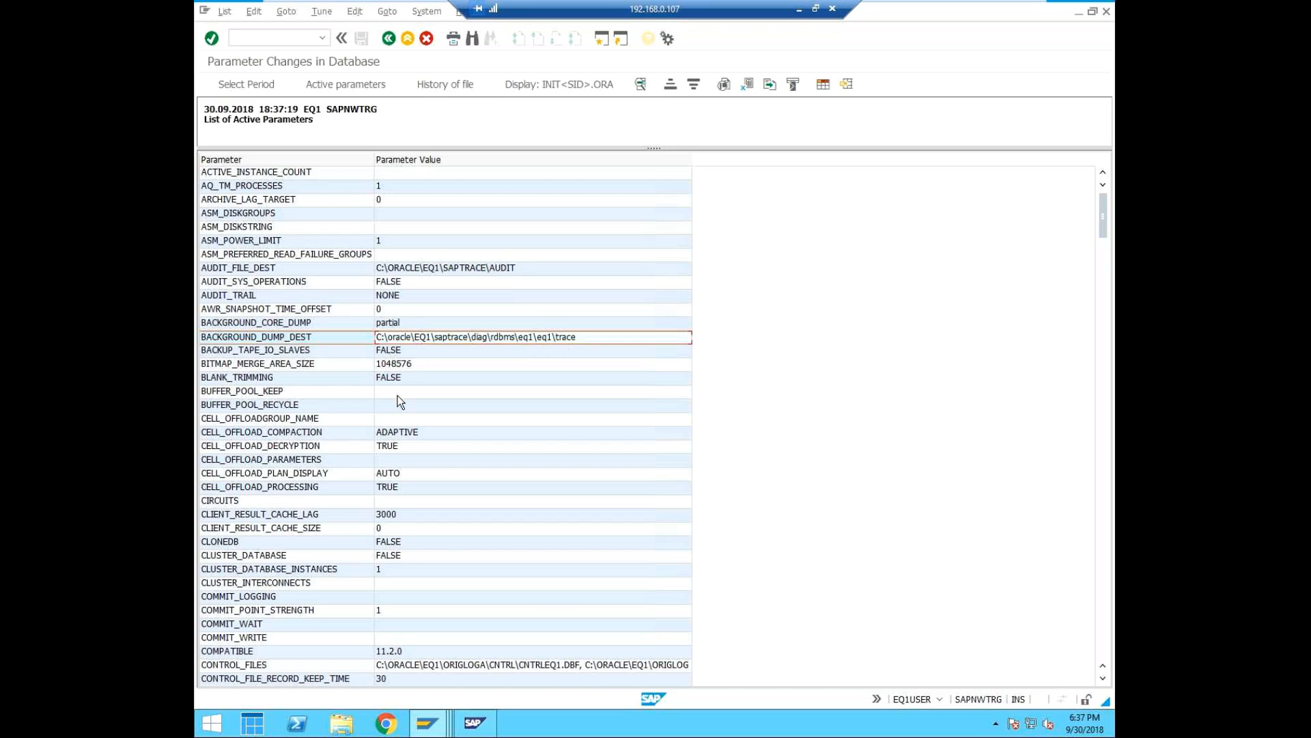
{"action": "left_click", "coordinate": [463, 666]}
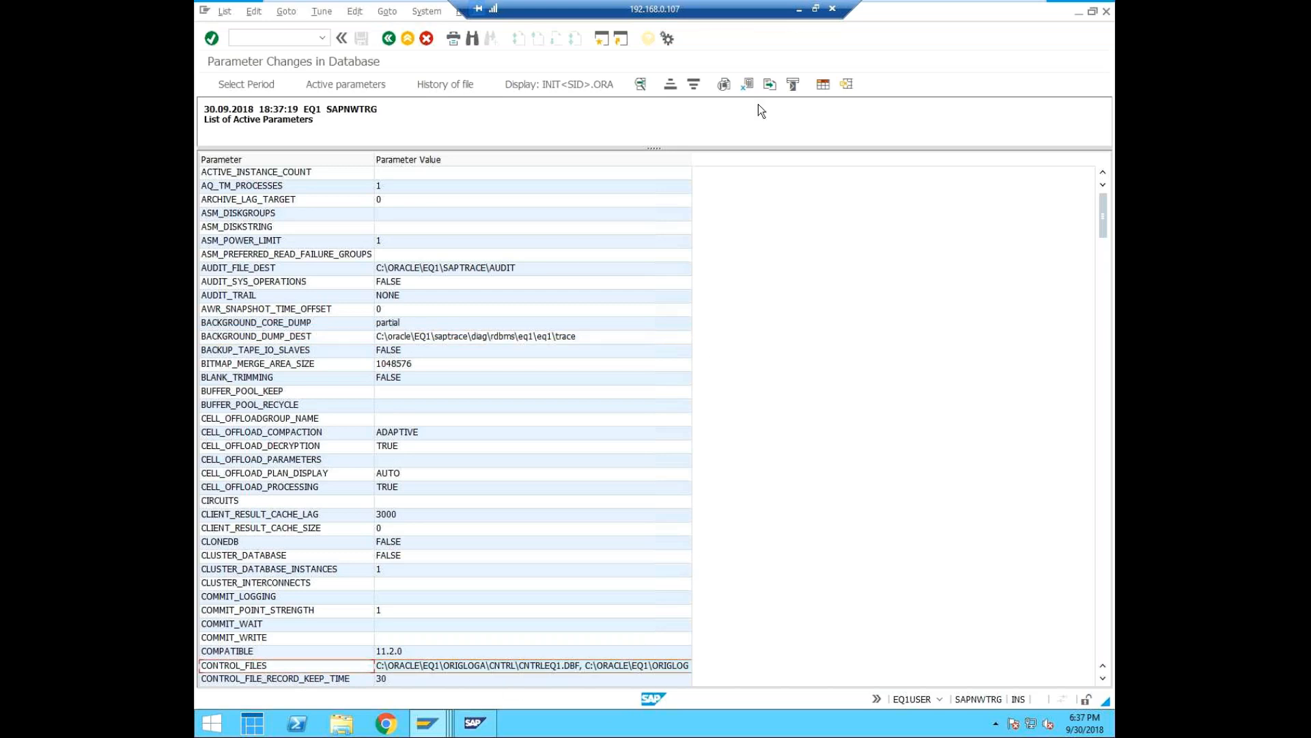
{"action": "left_click", "coordinate": [687, 157]}
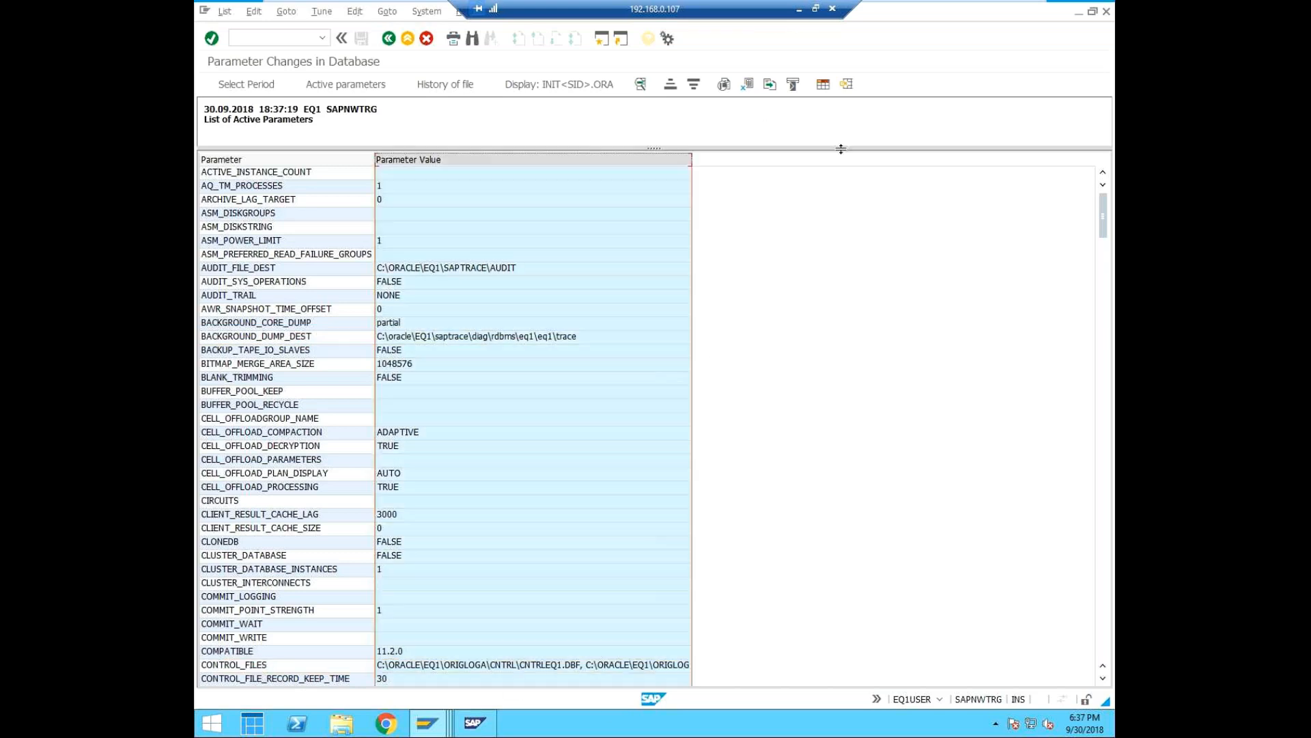
{"action": "left_click_drag", "start_coordinate": [691, 159], "coordinate": [831, 156]}
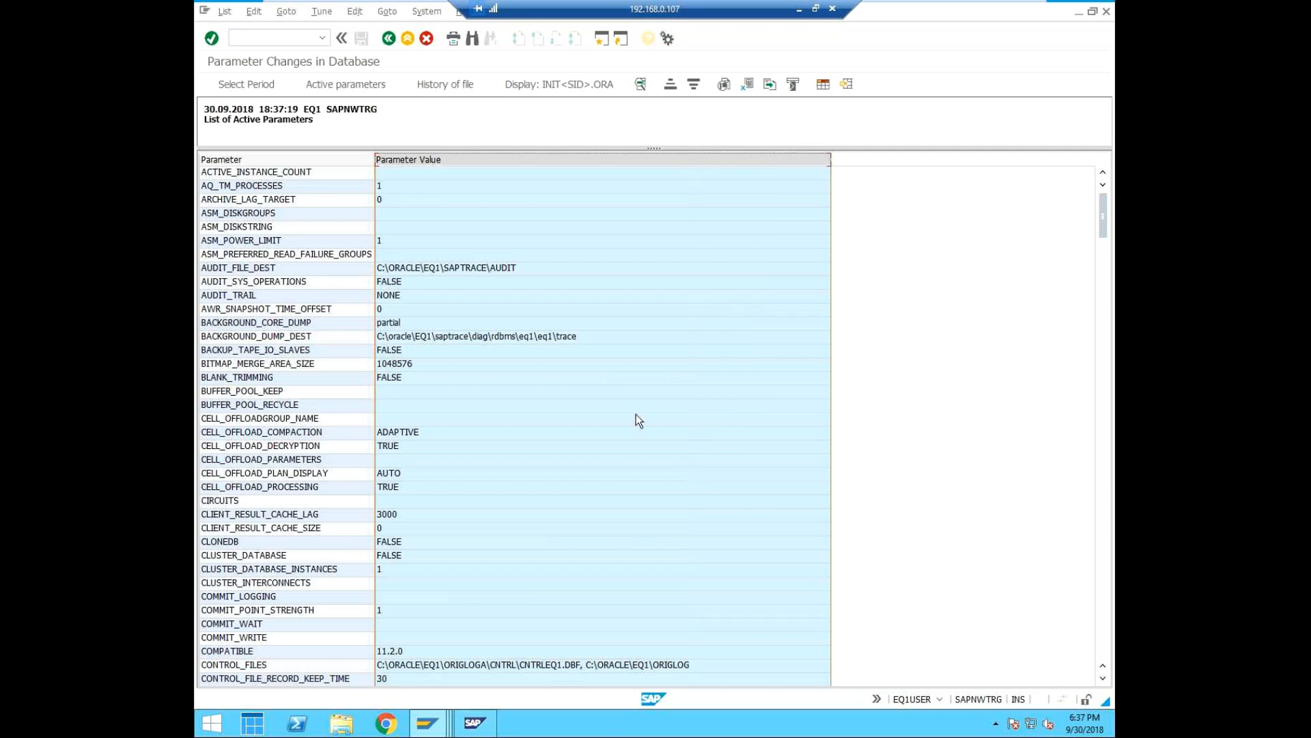
Review the active parameters as far as the archive log destination, checking DG_BROKER_CONFIG_FILE2 and LOG_ARCHIVE_DEST_1.
{"action": "scroll", "coordinate": [631, 413], "scroll_direction": "down", "scroll_amount": 3}
{"action": "scroll", "coordinate": [625, 408], "scroll_direction": "down", "scroll_amount": 6}
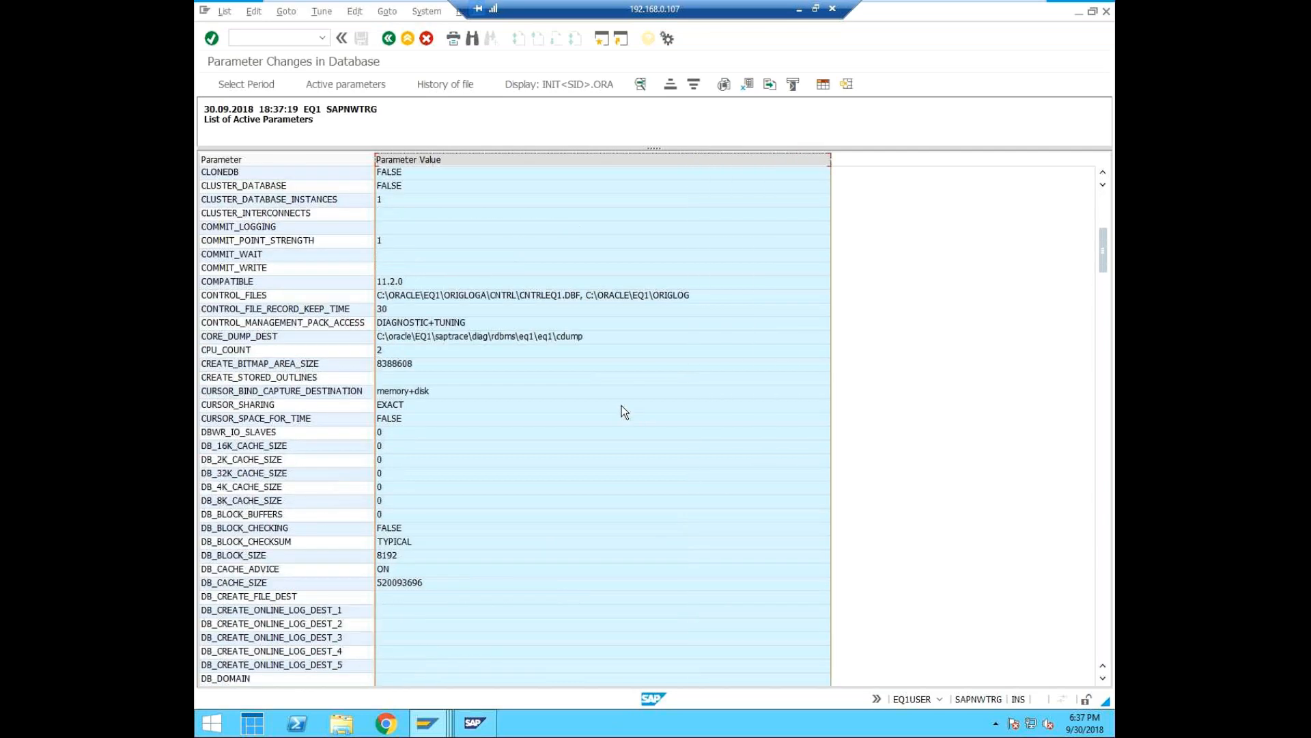
{"action": "scroll", "coordinate": [621, 405], "scroll_direction": "down", "scroll_amount": 9}
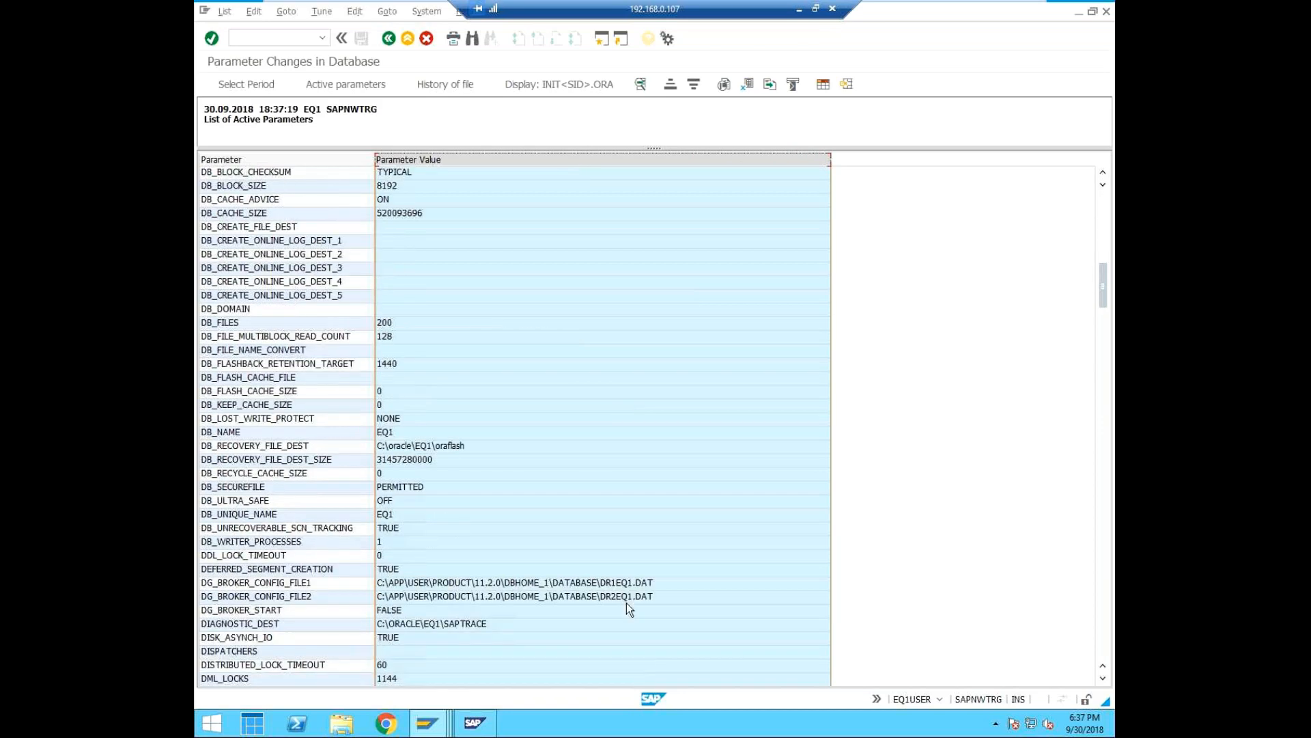
{"action": "left_click", "coordinate": [627, 584]}
{"action": "left_click", "coordinate": [232, 599]}
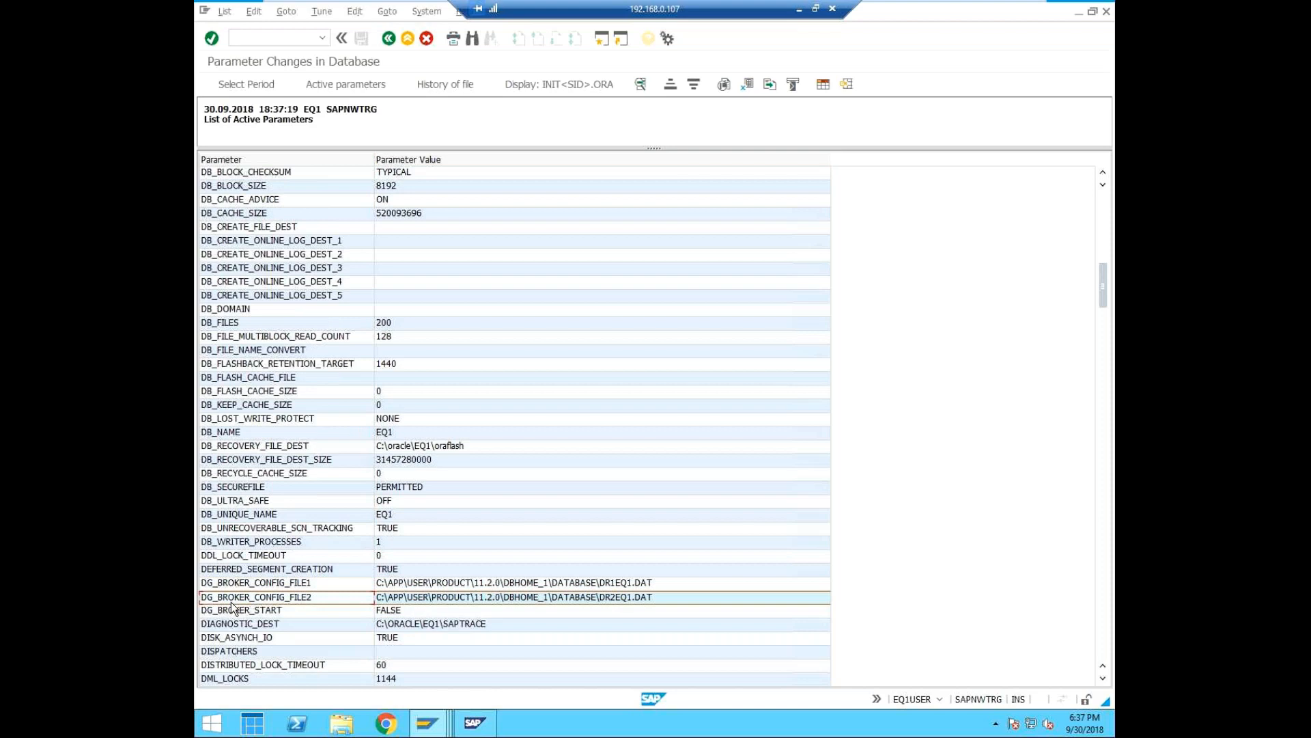
{"action": "scroll", "coordinate": [231, 605], "scroll_direction": "down", "scroll_amount": 10}
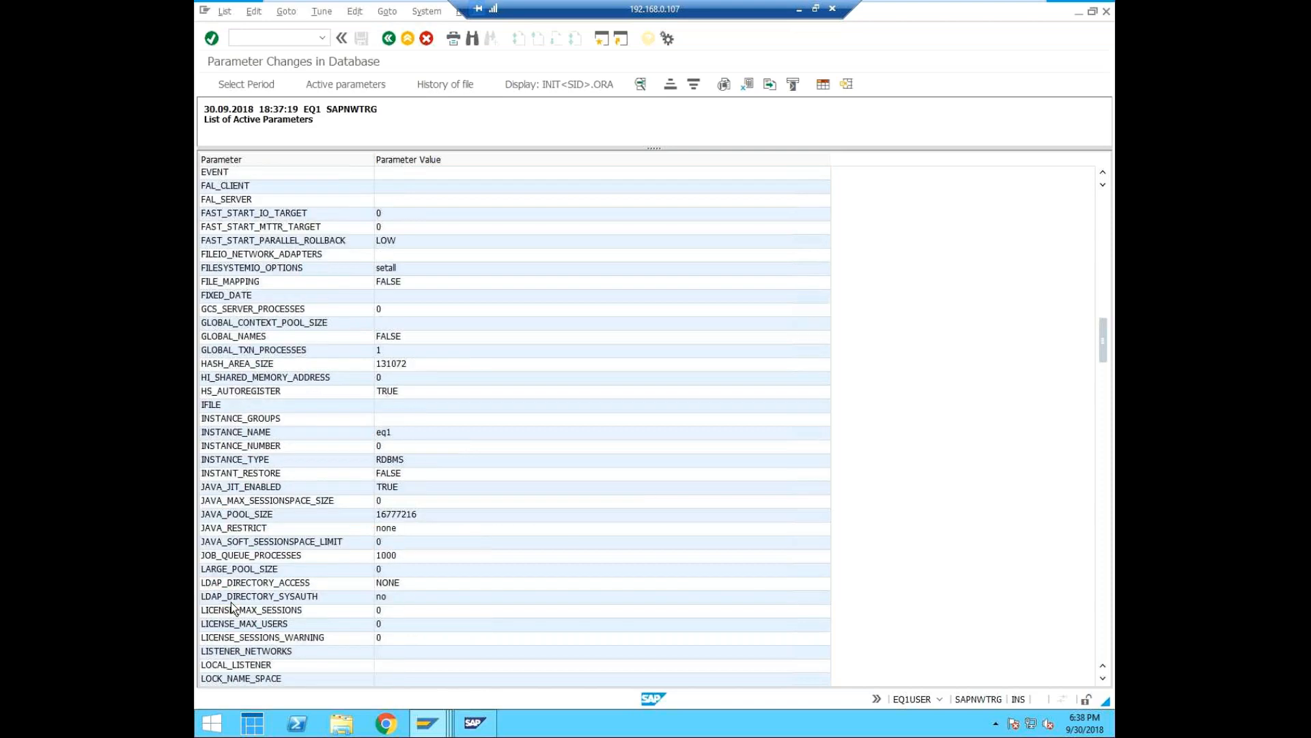
{"action": "scroll", "coordinate": [231, 601], "scroll_direction": "down", "scroll_amount": 5}
{"action": "left_click", "coordinate": [277, 530]}
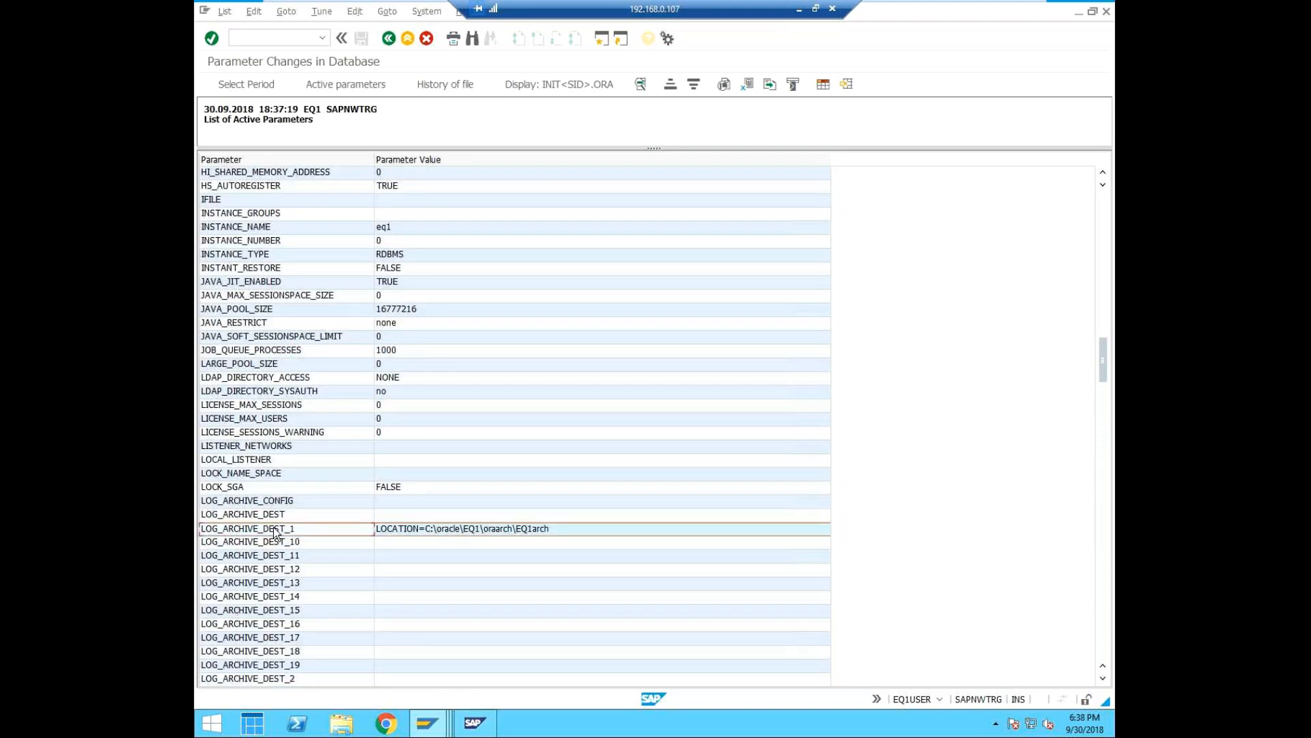
Examine the remaining active parameters, including the log archive, NLS, optimizer and parallel settings.
{"action": "scroll", "coordinate": [276, 532], "scroll_direction": "down", "scroll_amount": 1}
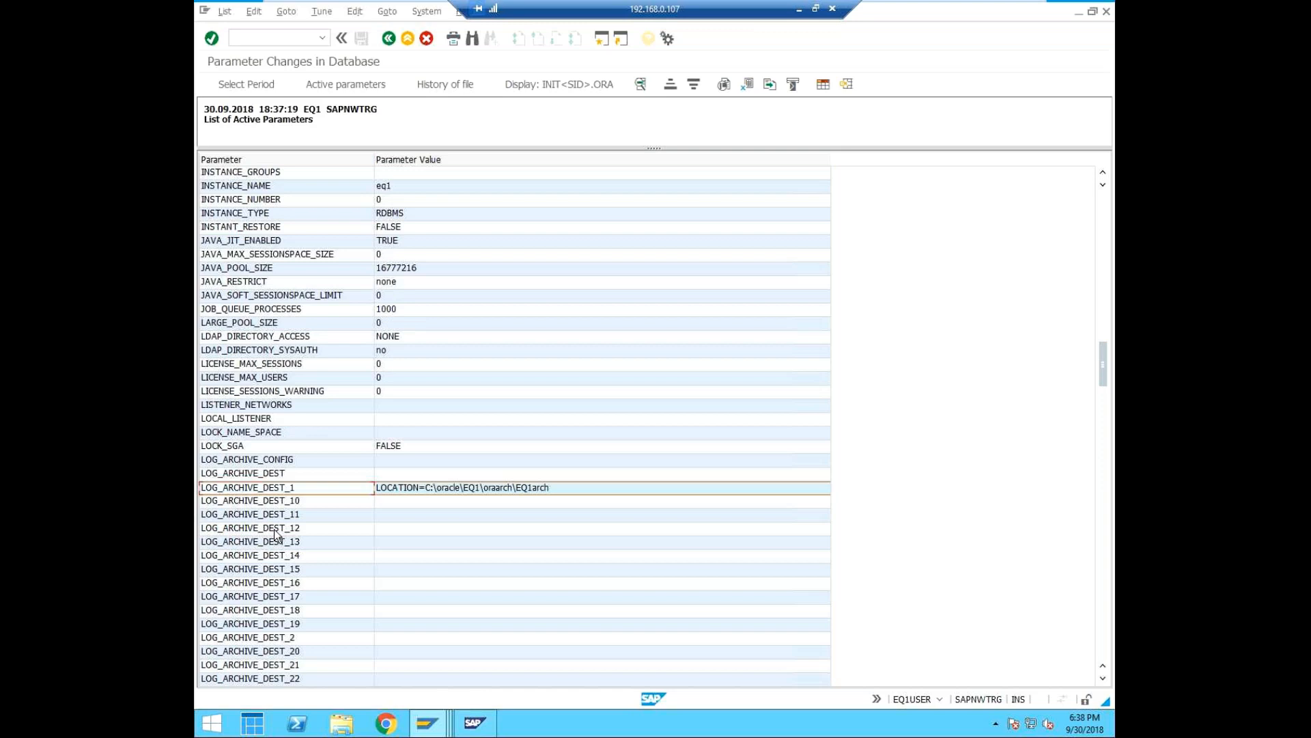
{"action": "scroll", "coordinate": [276, 535], "scroll_direction": "down", "scroll_amount": 3}
{"action": "scroll", "coordinate": [276, 534], "scroll_direction": "down", "scroll_amount": 10}
{"action": "scroll", "coordinate": [275, 534], "scroll_direction": "down", "scroll_amount": 8}
{"action": "scroll", "coordinate": [275, 534], "scroll_direction": "down", "scroll_amount": 4}
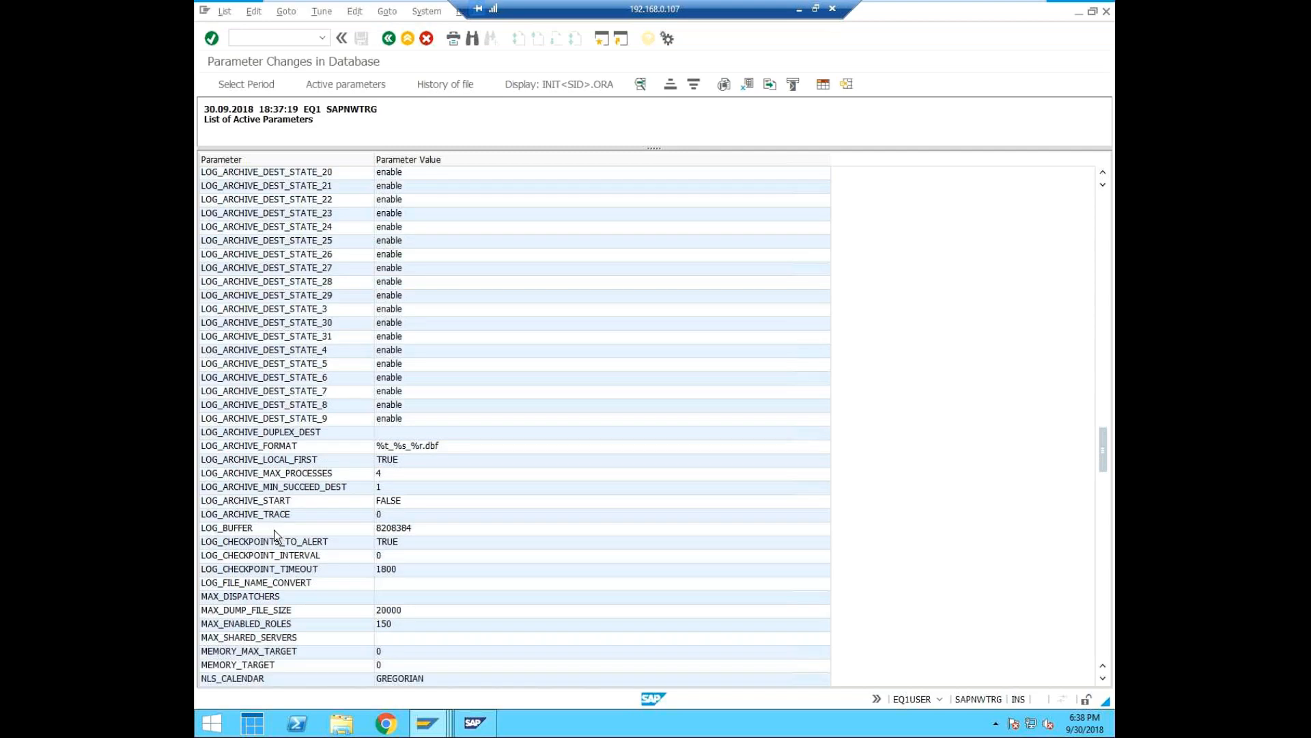
{"action": "scroll", "coordinate": [275, 534], "scroll_direction": "down", "scroll_amount": 2}
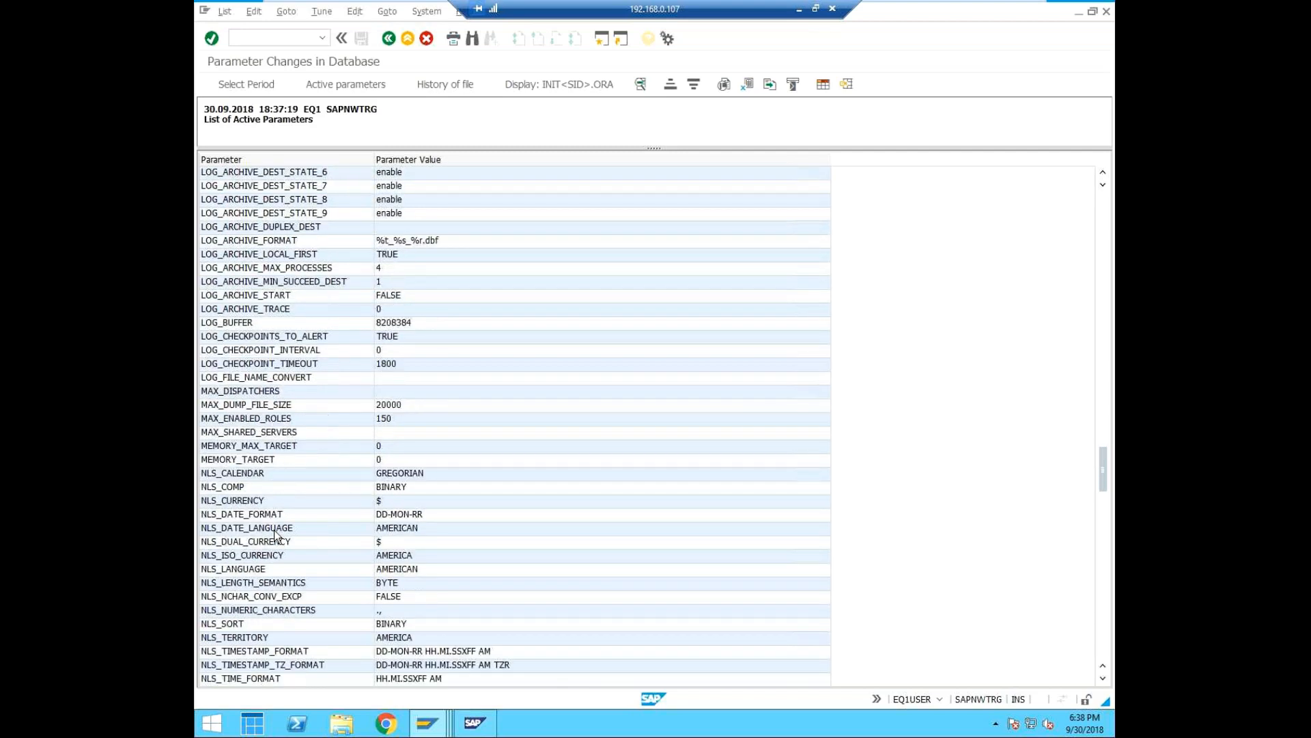
{"action": "scroll", "coordinate": [275, 535], "scroll_direction": "down", "scroll_amount": 2}
{"action": "scroll", "coordinate": [275, 535], "scroll_direction": "down", "scroll_amount": 9}
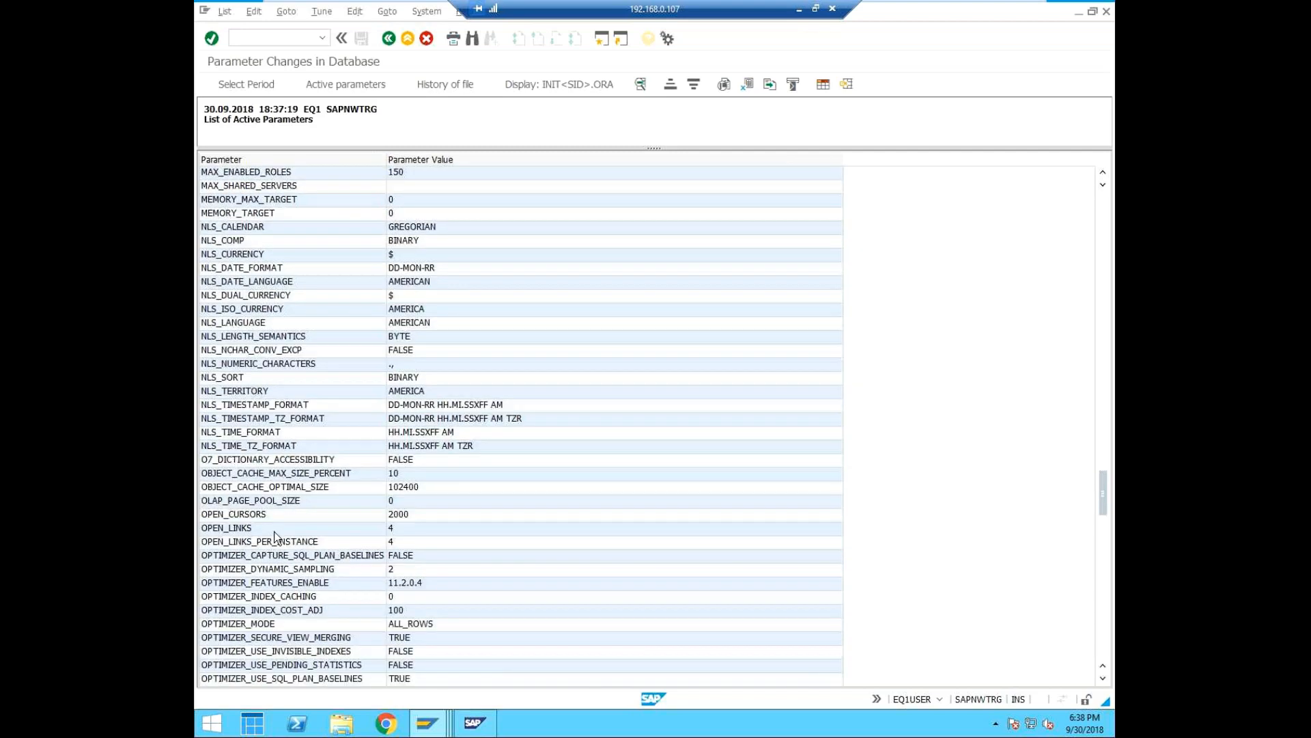
{"action": "scroll", "coordinate": [275, 535], "scroll_direction": "down", "scroll_amount": 4}
{"action": "scroll", "coordinate": [275, 536], "scroll_direction": "down", "scroll_amount": 1}
{"action": "scroll", "coordinate": [289, 520], "scroll_direction": "down", "scroll_amount": 1}
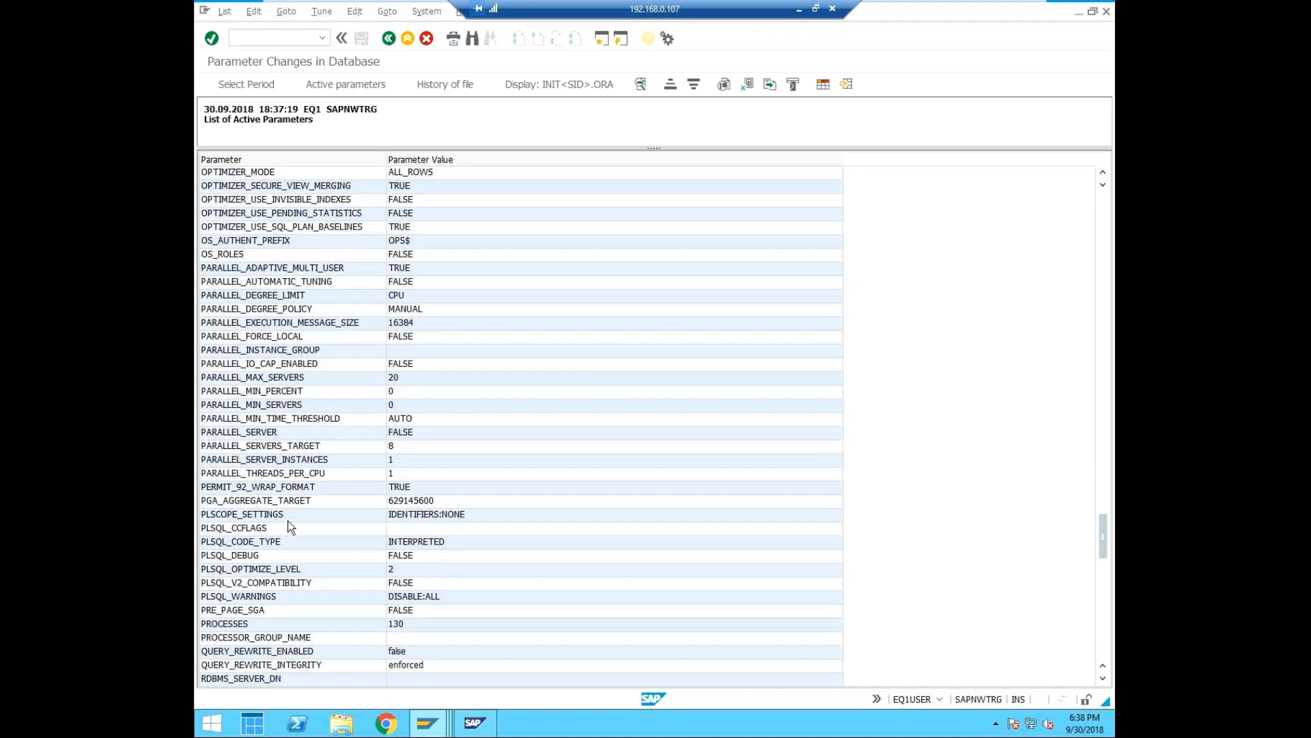
{"action": "scroll", "coordinate": [288, 520], "scroll_direction": "down", "scroll_amount": 8}
{"action": "scroll", "coordinate": [286, 515], "scroll_direction": "down", "scroll_amount": 5}
{"action": "scroll", "coordinate": [284, 513], "scroll_direction": "up", "scroll_amount": 1}
Open the backup logs of EQ1 with transaction /ndb12 and display the overview of database backups.
{"action": "left_click", "coordinate": [303, 39]}
{"action": "type", "text": "/ndb12"}
{"action": "key", "text": "Return"}
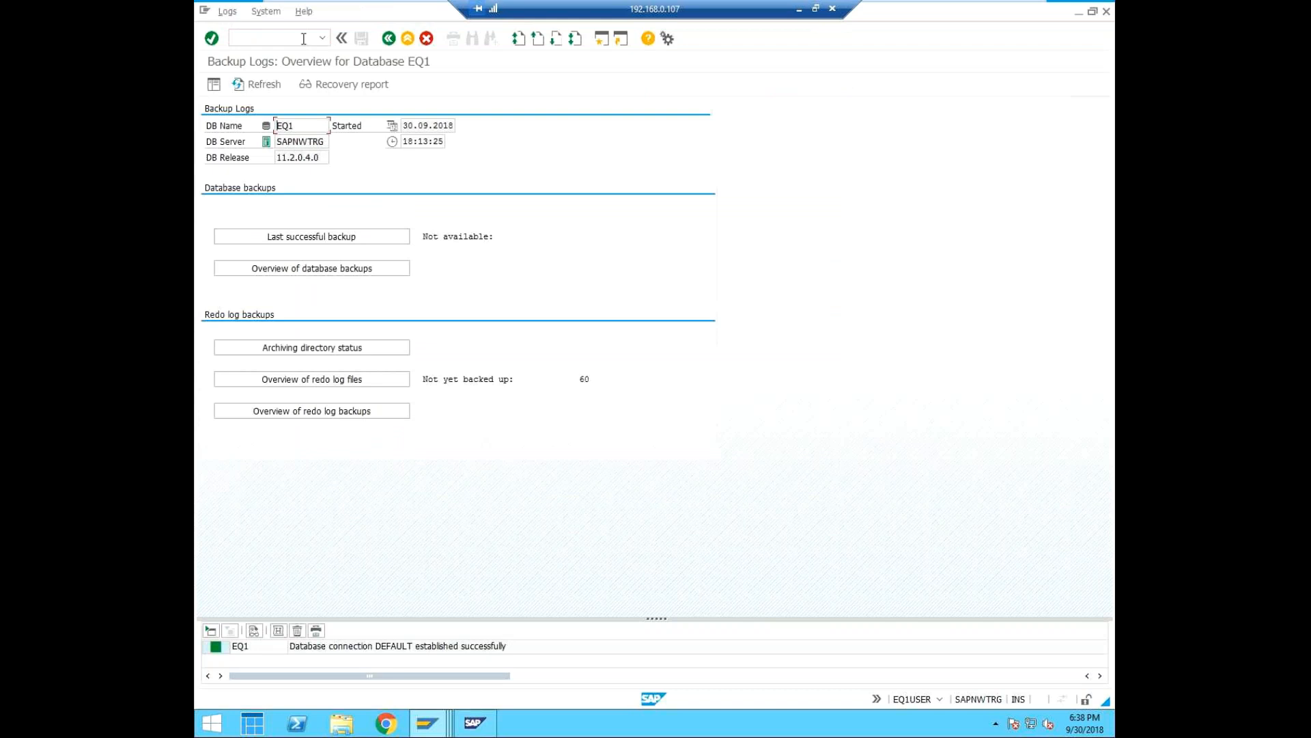
{"action": "left_click", "coordinate": [331, 270]}
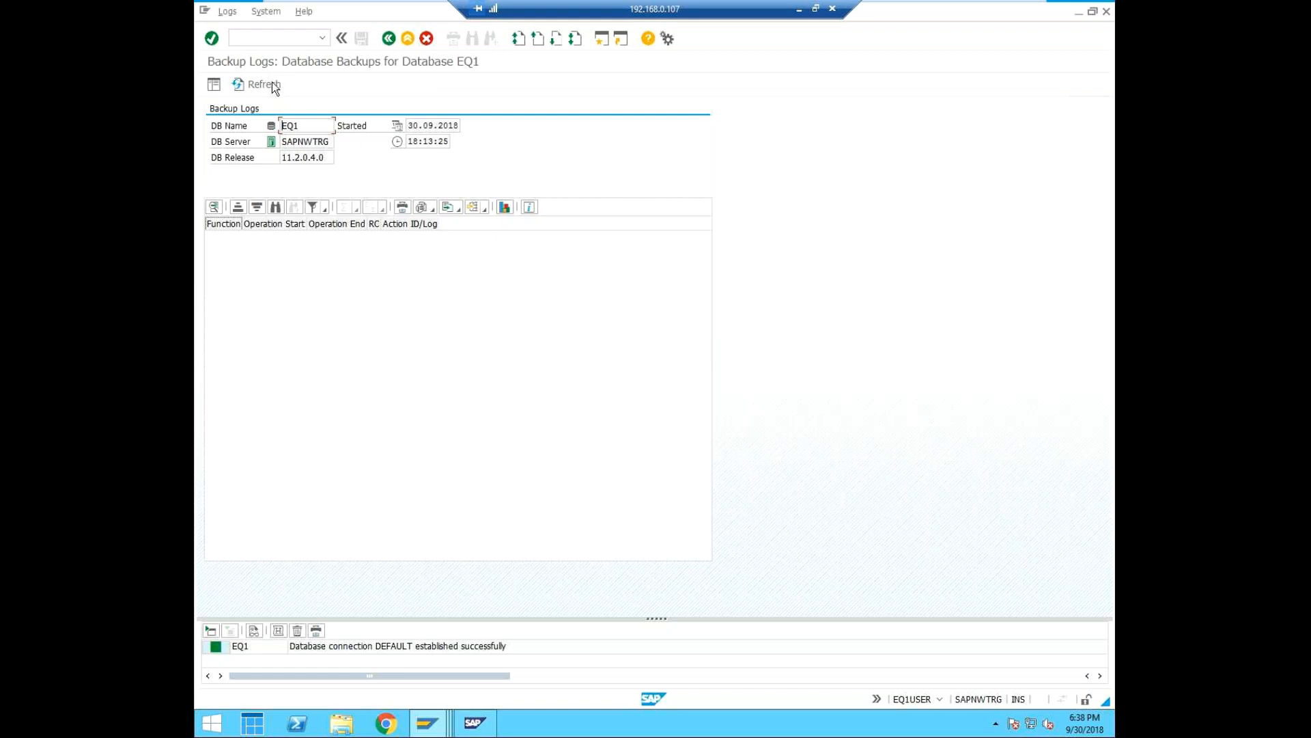
Open the DBA Planning Calendar of EQ1 with transaction /ndb13.
{"action": "left_click", "coordinate": [281, 35]}
{"action": "type", "text": "/ndb13"}
{"action": "key", "text": "Return"}
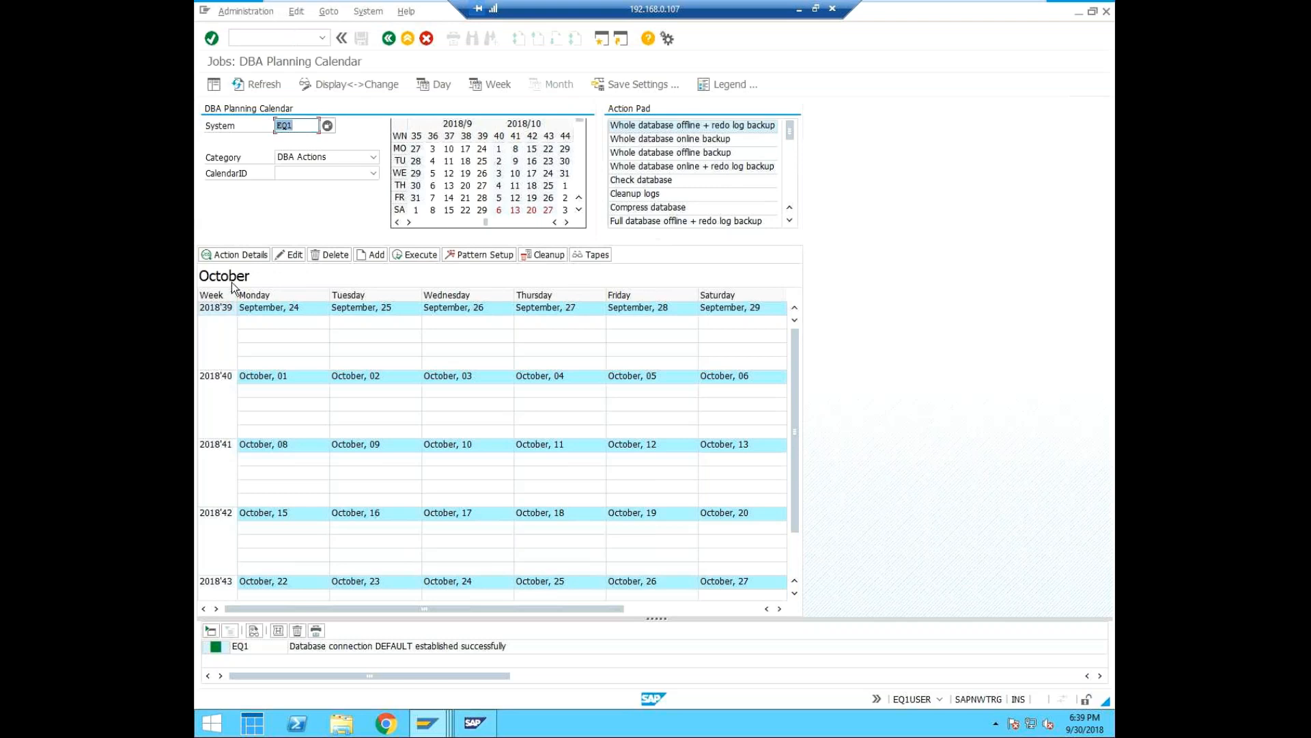
Start scheduling a new action on October 01 in the planning calendar and choose Full database online backup as its action.
{"action": "left_click", "coordinate": [373, 255]}
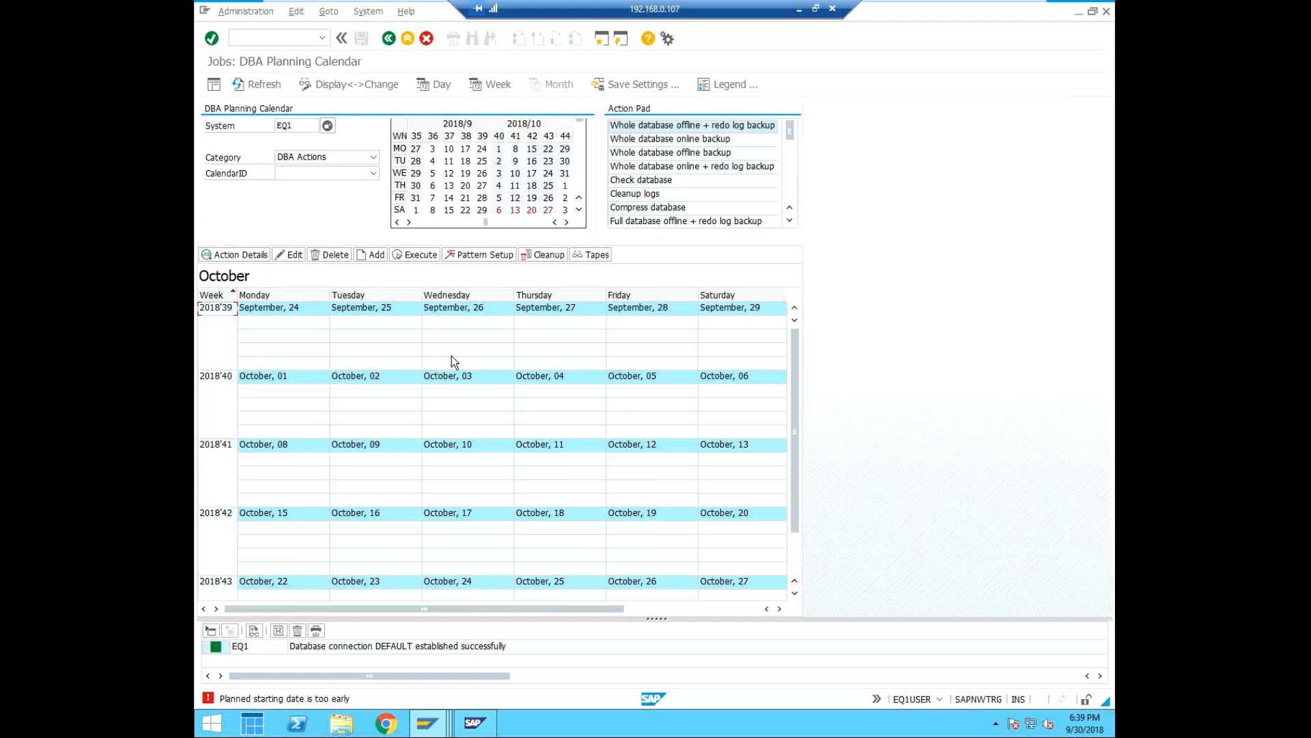
{"action": "left_click", "coordinate": [272, 376]}
{"action": "left_click", "coordinate": [377, 255]}
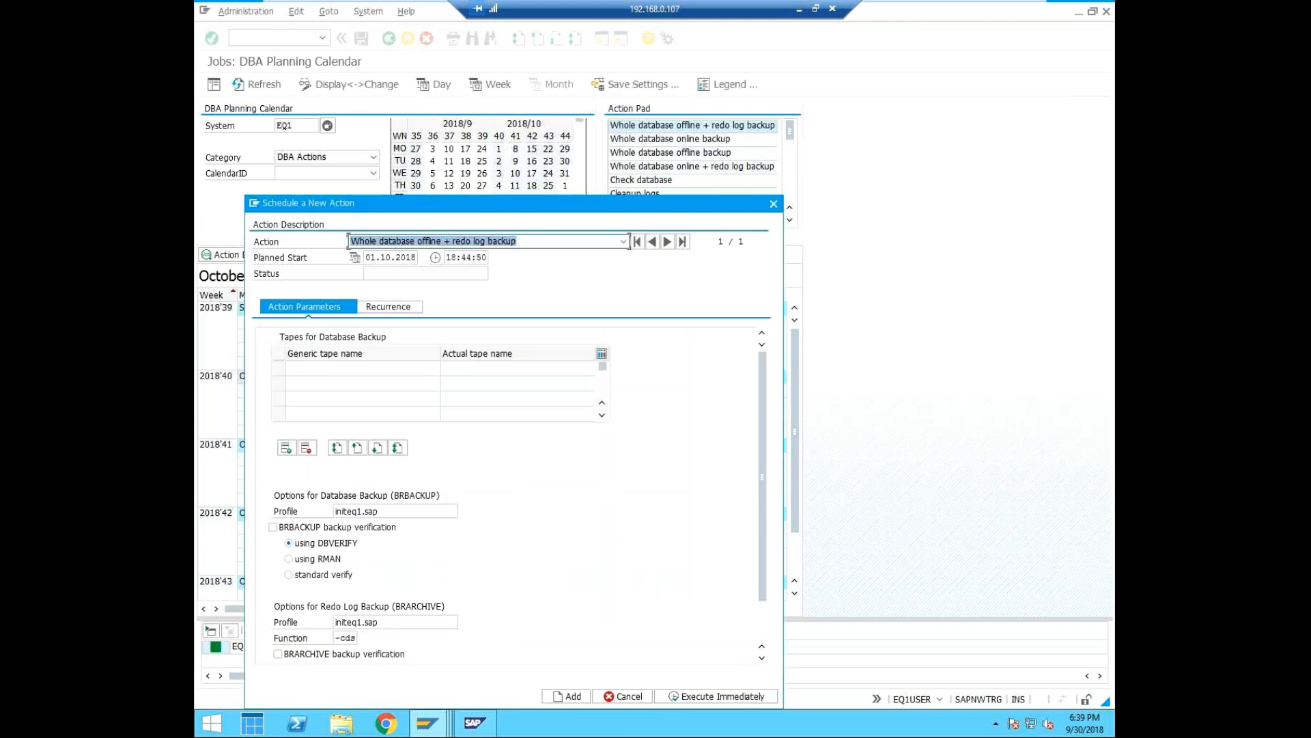
{"action": "left_click_drag", "start_coordinate": [459, 205], "coordinate": [459, 141]}
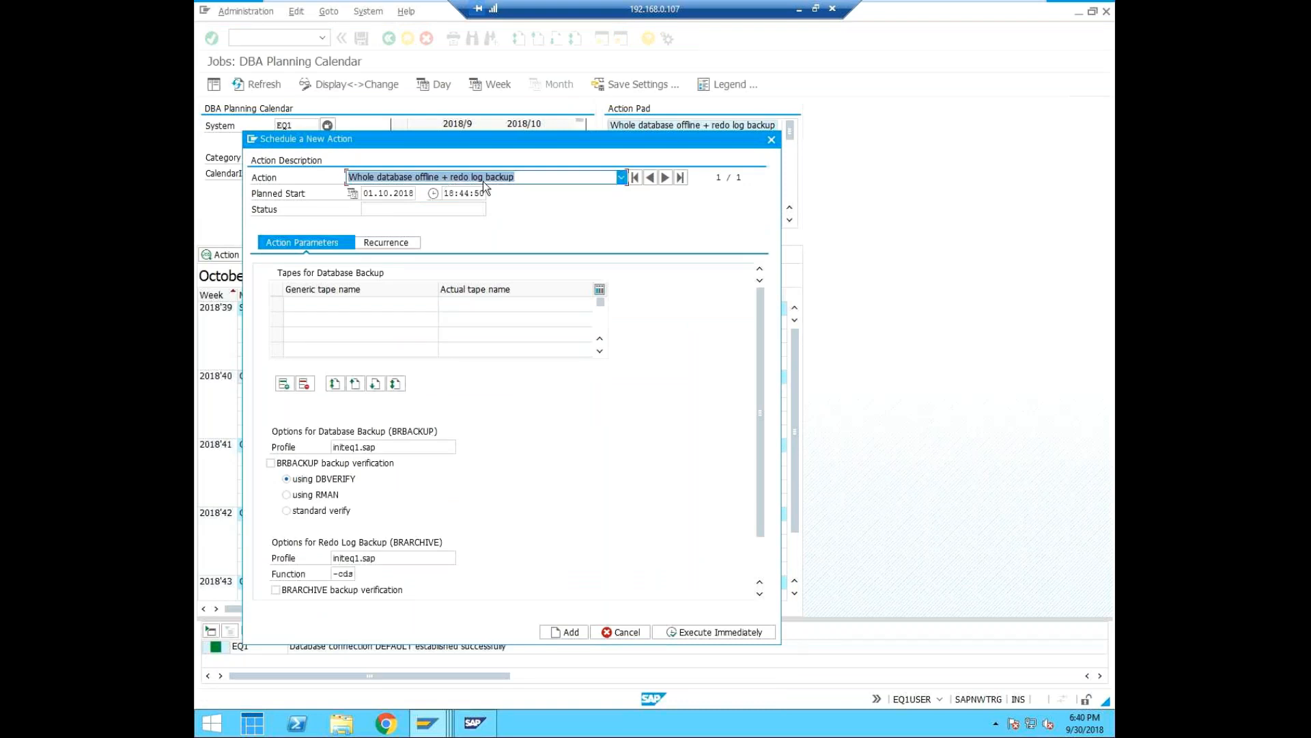
{"action": "left_click", "coordinate": [621, 177]}
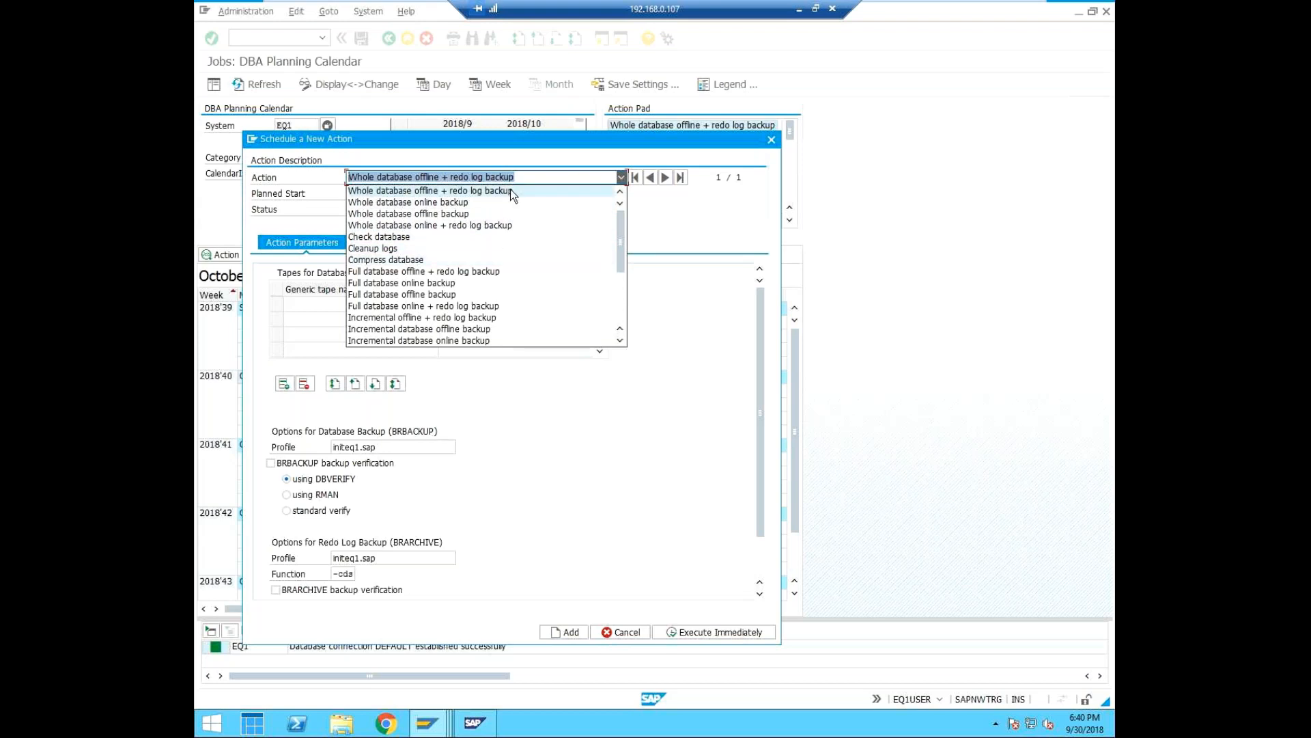
{"action": "left_click", "coordinate": [431, 283]}
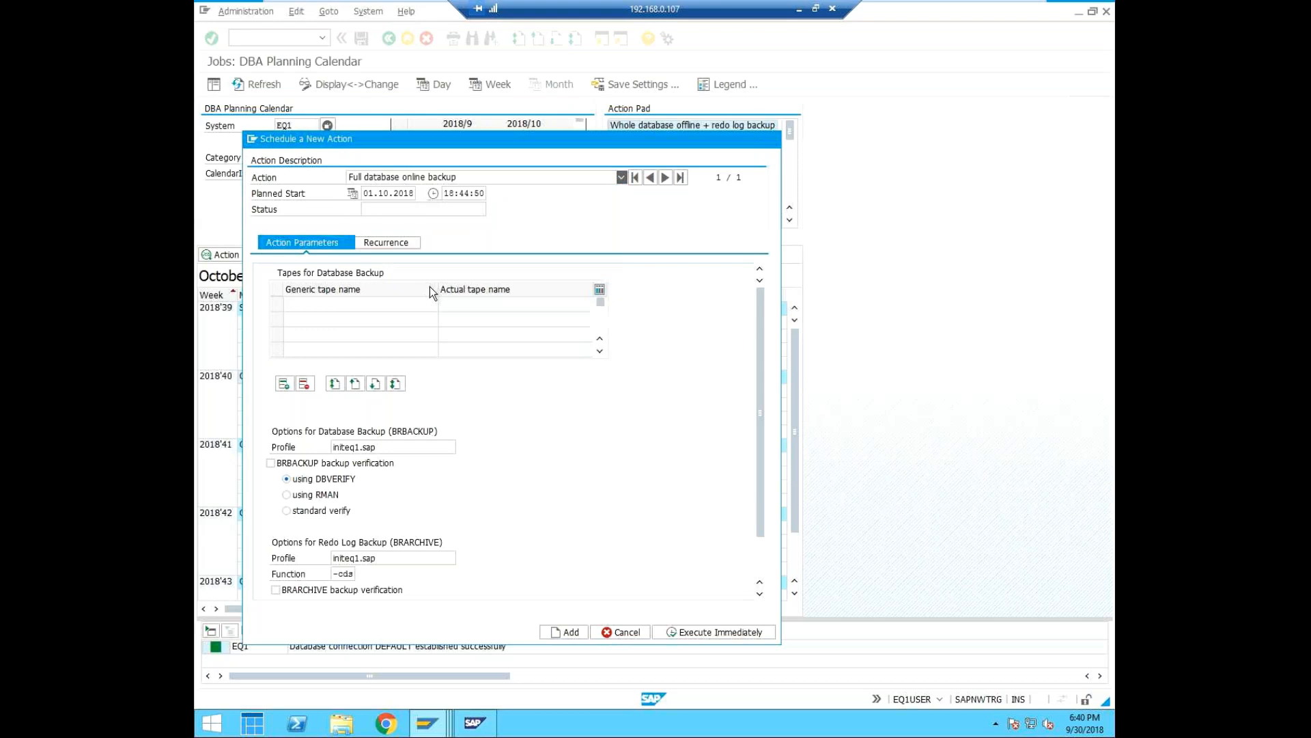
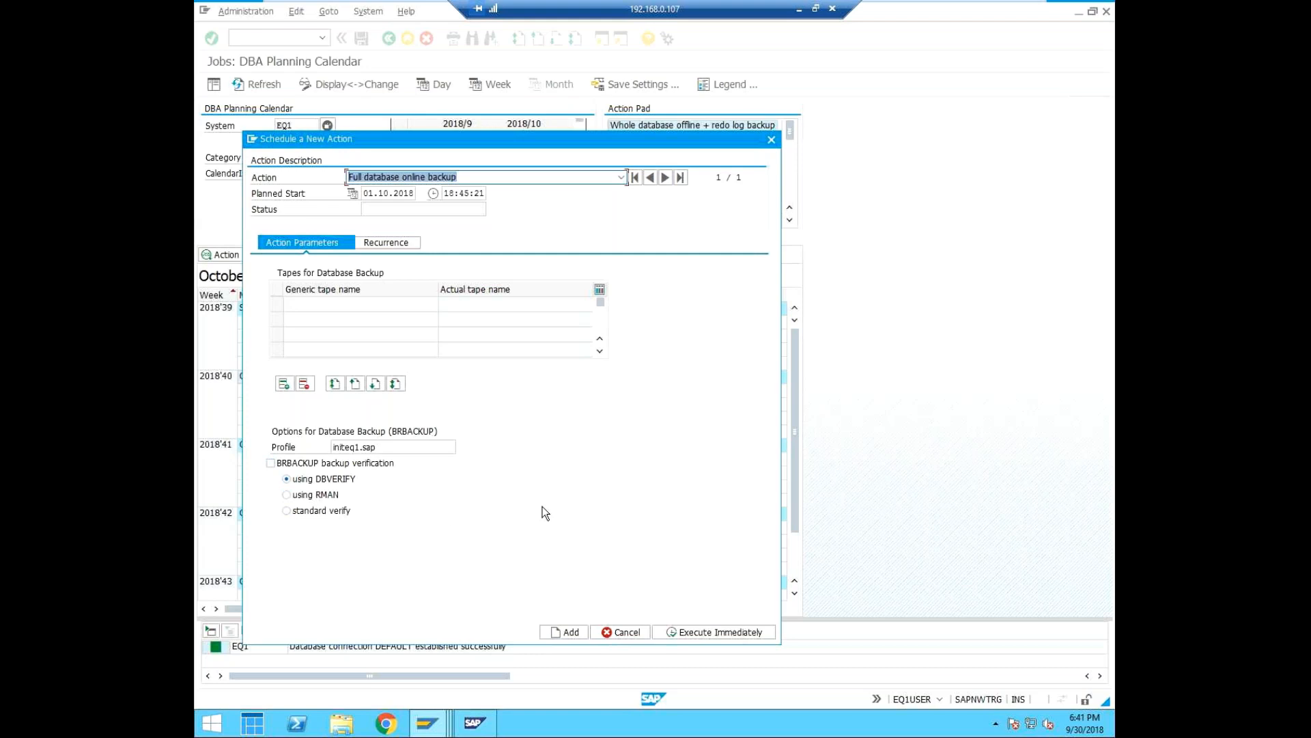
Add the full database online backup to the planning calendar on 01.10.2018 at 18:45:21.
{"action": "left_click", "coordinate": [573, 632]}
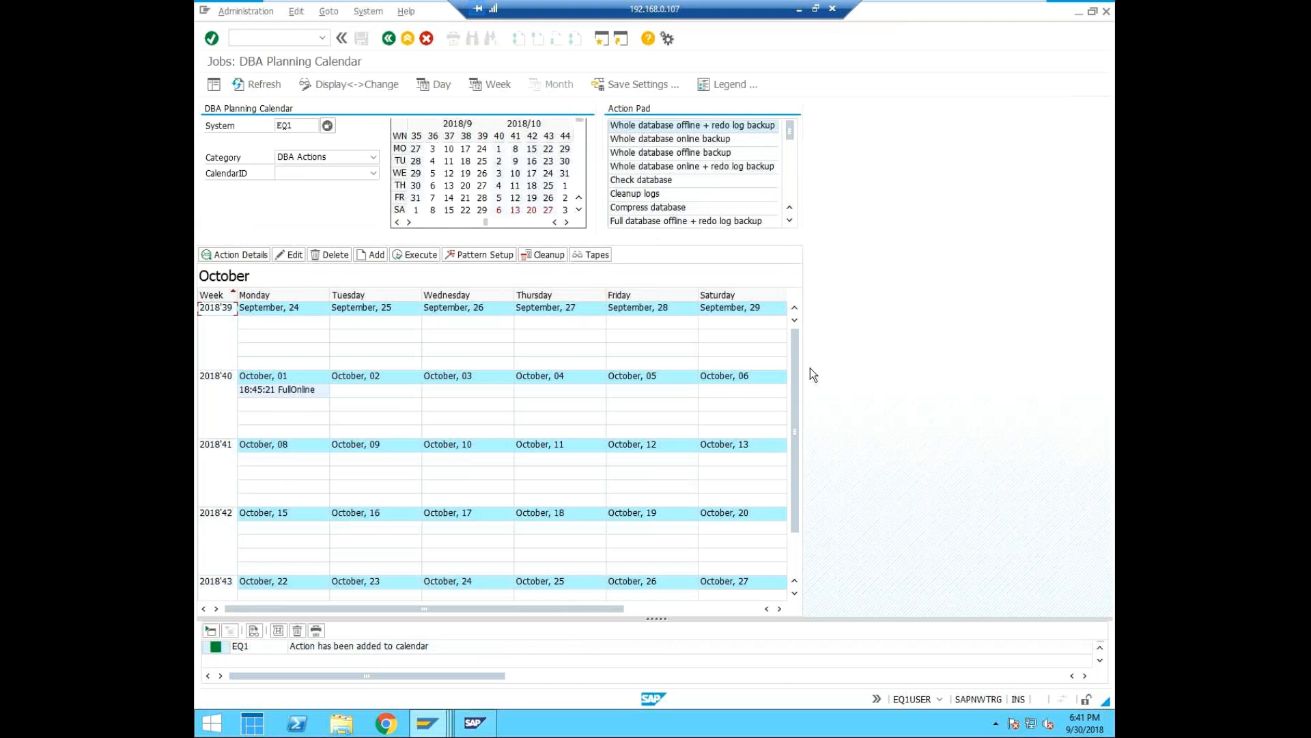
Open the DBA operations logs of EQ1 with transaction /ndb14.
{"action": "key", "text": "ctrl+slash"}
{"action": "type", "text": "/ndb145"}
{"action": "key", "text": "BackSpace"}
{"action": "key", "text": "Return"}
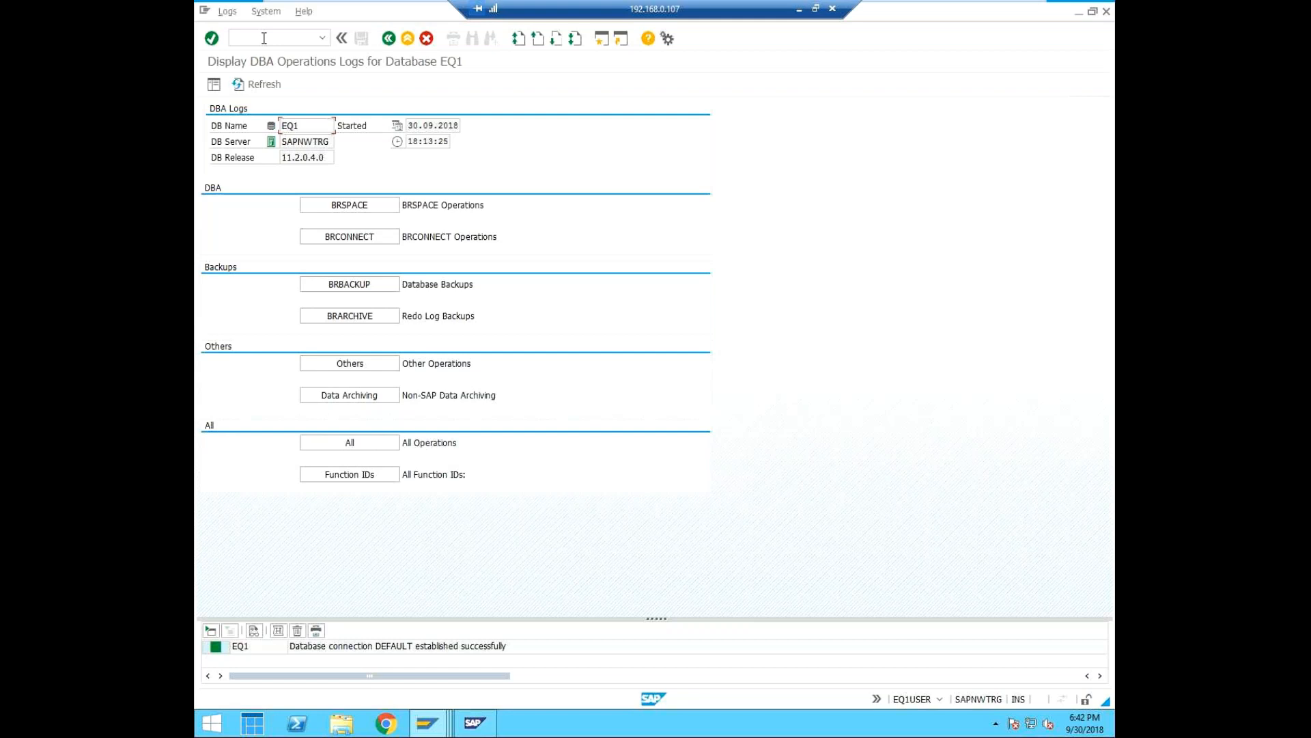
Open the database check message overview with transaction /ndb16 and start a database check.
{"action": "left_click", "coordinate": [264, 38]}
{"action": "type", "text": "/ndb16"}
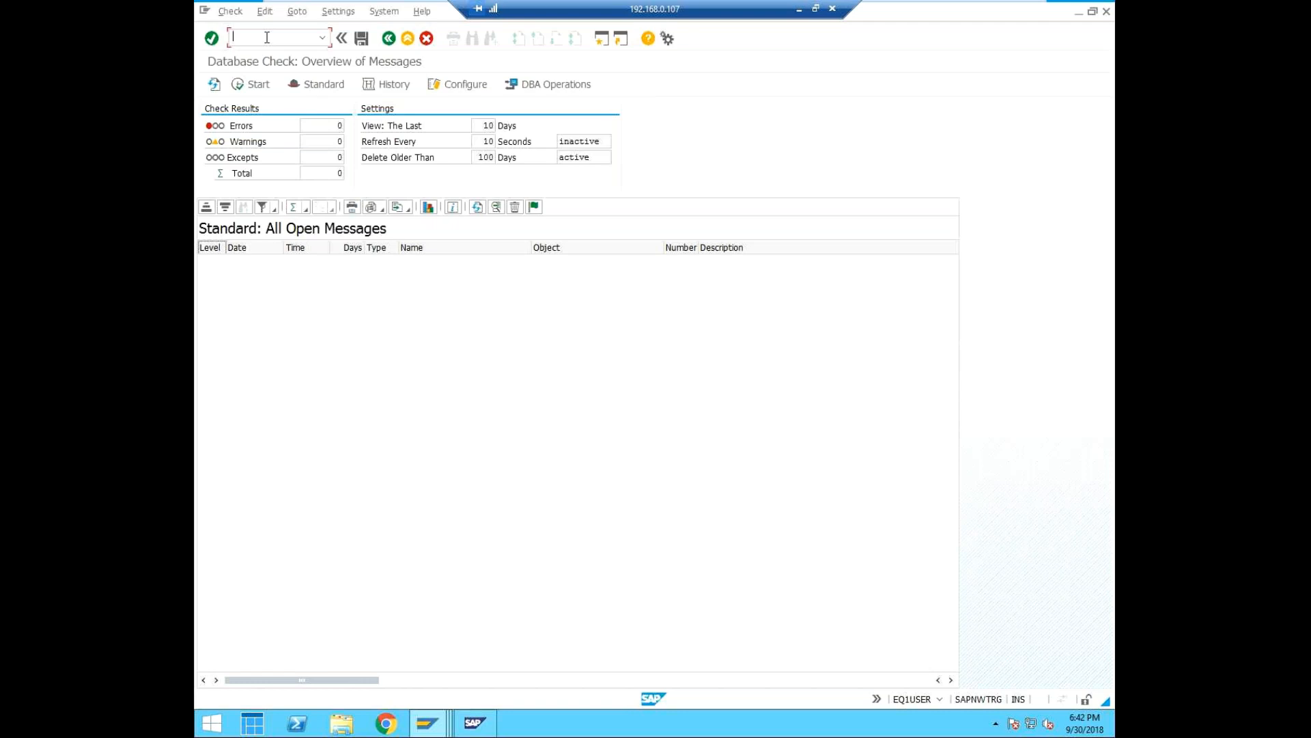
{"action": "left_click", "coordinate": [256, 85]}
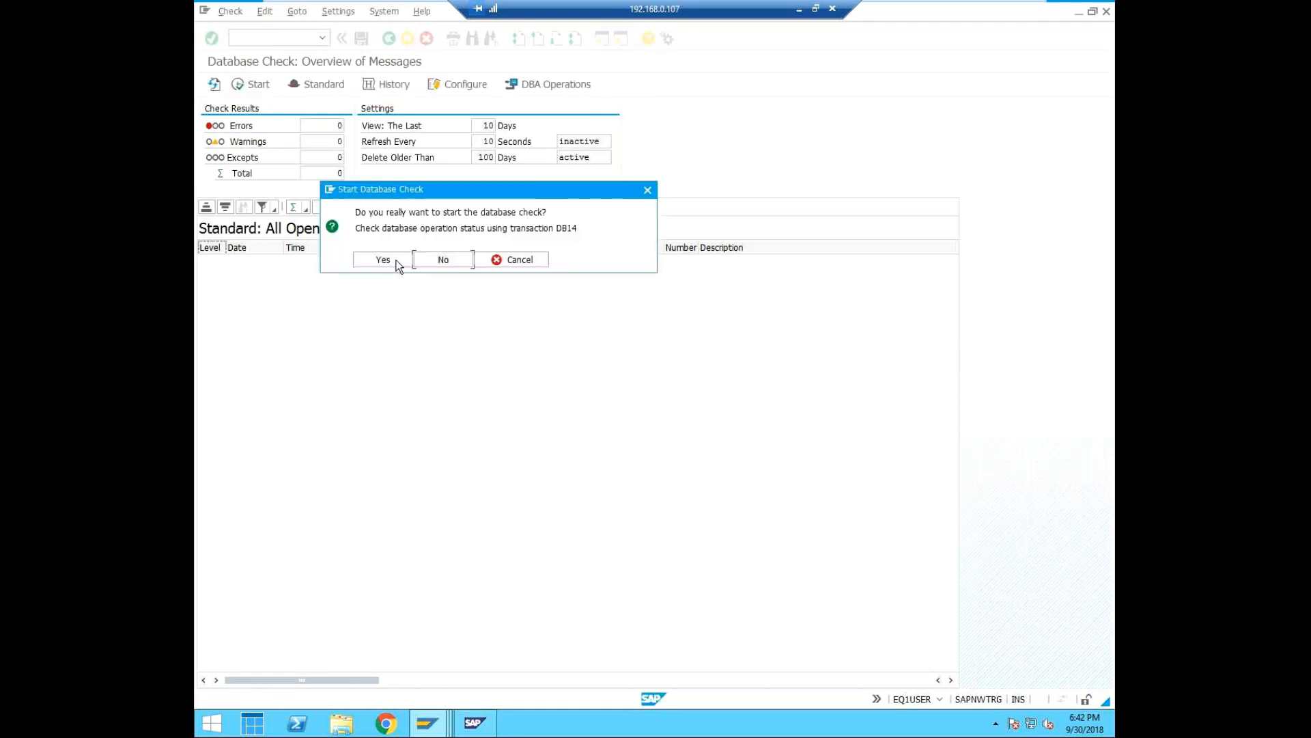
{"action": "left_click", "coordinate": [399, 263]}
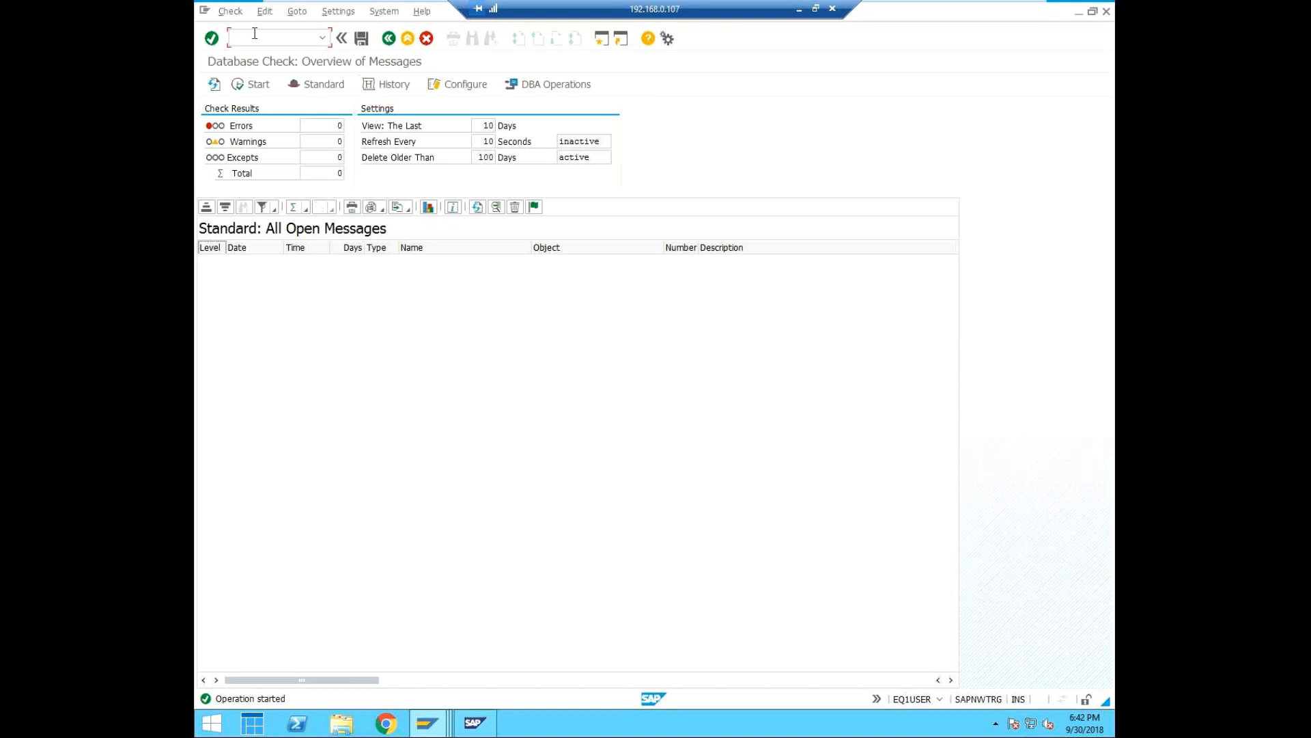
Open the list of all database check conditions.
{"action": "type", "text": "/ndb1"}
{"action": "key", "text": "Return"}
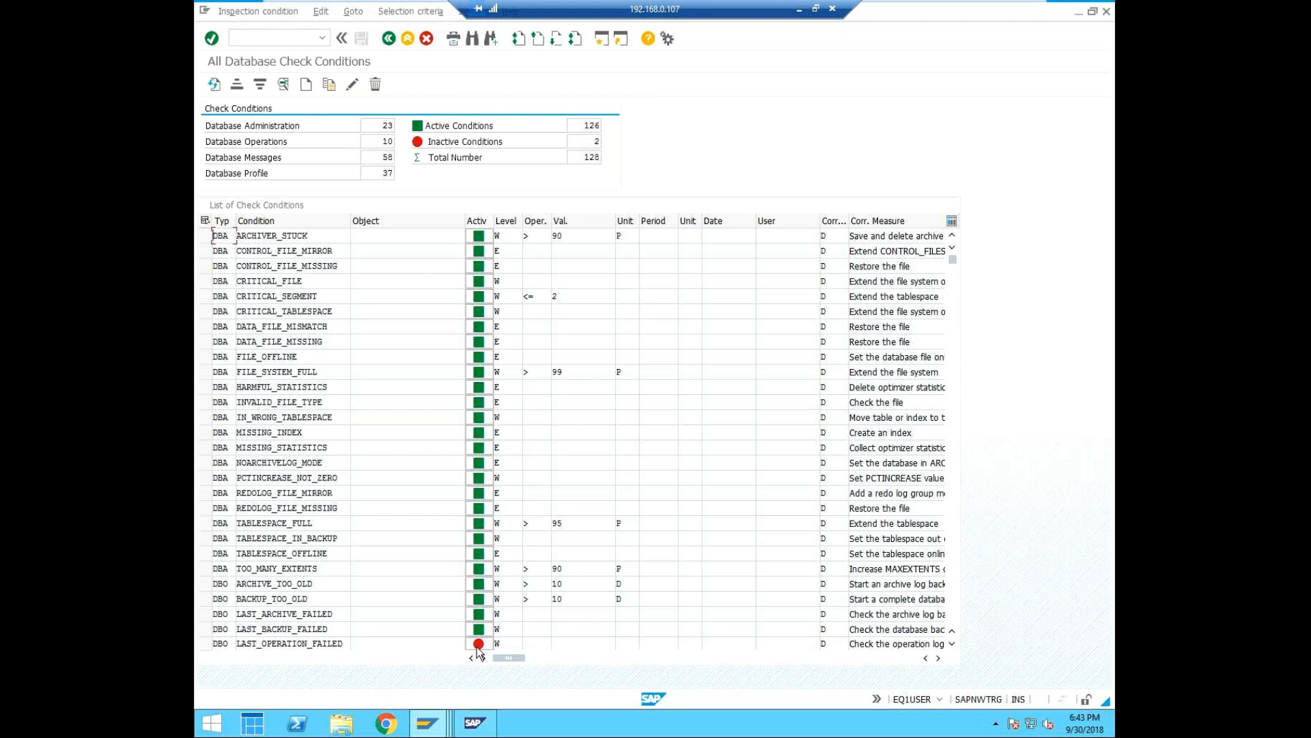
Activate the LAST_OPERATION_FAILED check condition that has no object, and deactivate it again.
{"action": "scroll", "coordinate": [478, 649], "scroll_direction": "down", "scroll_amount": 1}
{"action": "scroll", "coordinate": [478, 642], "scroll_direction": "down", "scroll_amount": 1}
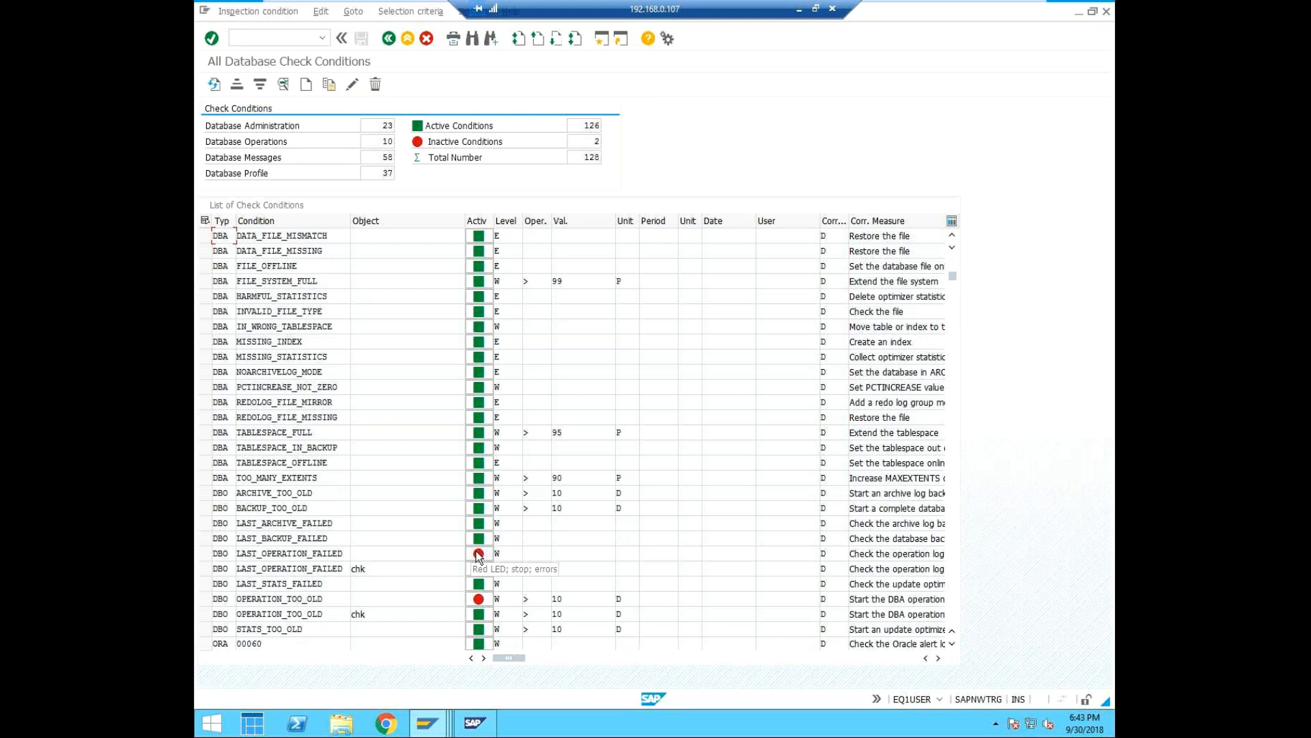
{"action": "left_click", "coordinate": [479, 554]}
{"action": "left_click", "coordinate": [478, 554]}
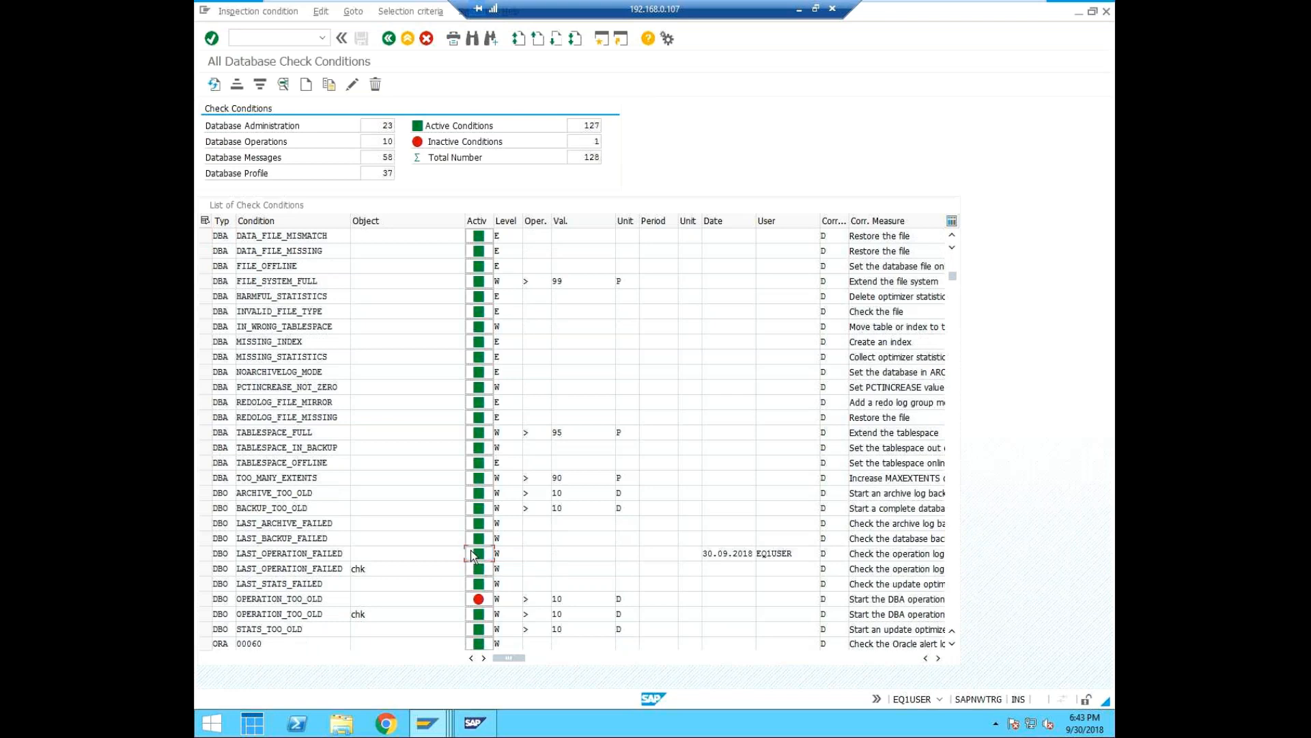
{"action": "left_click", "coordinate": [478, 553]}
{"action": "left_click", "coordinate": [361, 553]}
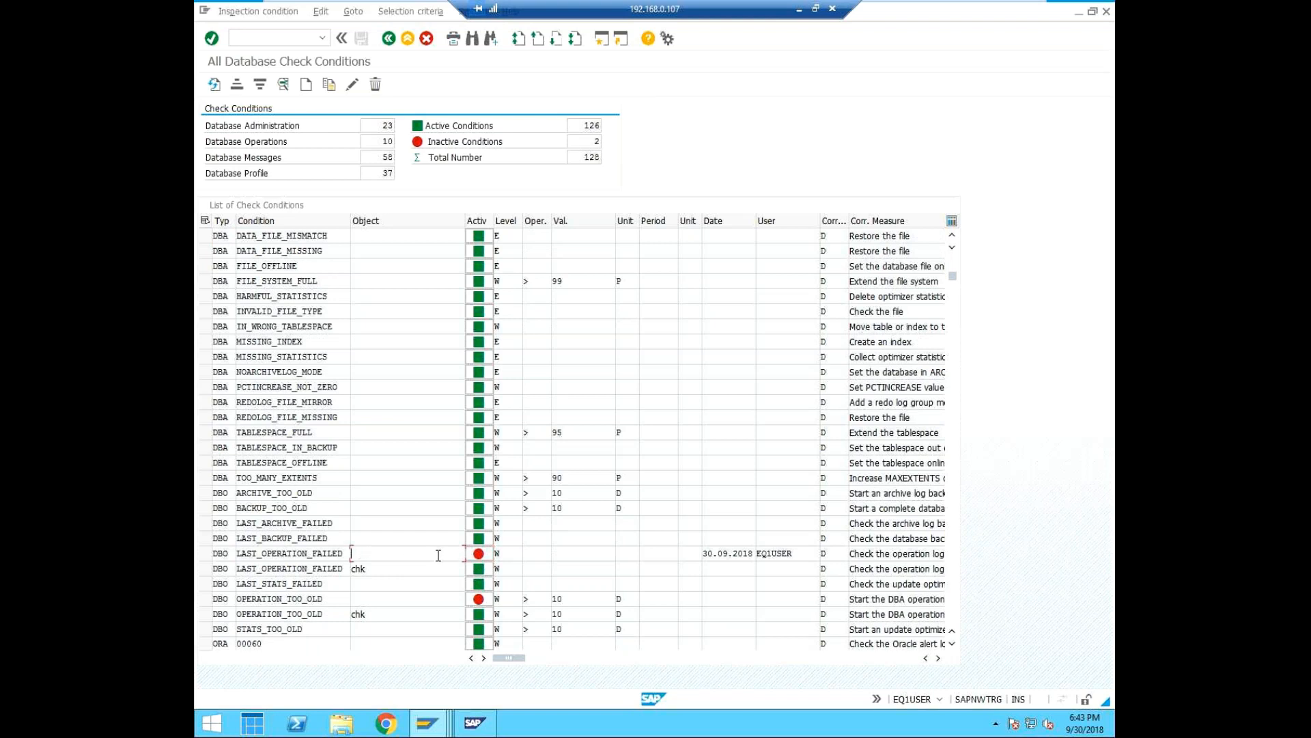
{"action": "right_click", "coordinate": [483, 558]}
{"action": "key", "text": "Escape"}
Activate the OPERATION_TOO_OLD check condition that has no object, and deactivate it again.
{"action": "left_click", "coordinate": [940, 659]}
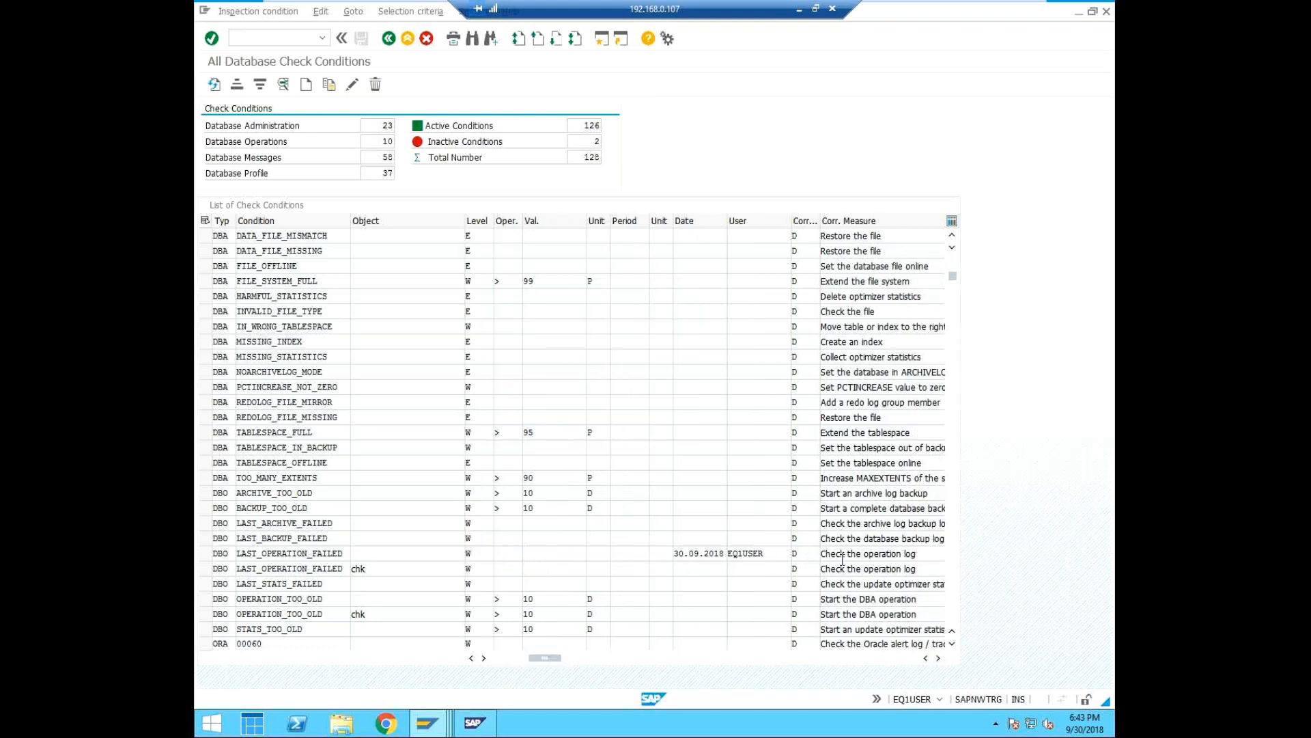
{"action": "left_click", "coordinate": [939, 658]}
{"action": "left_click", "coordinate": [939, 658]}
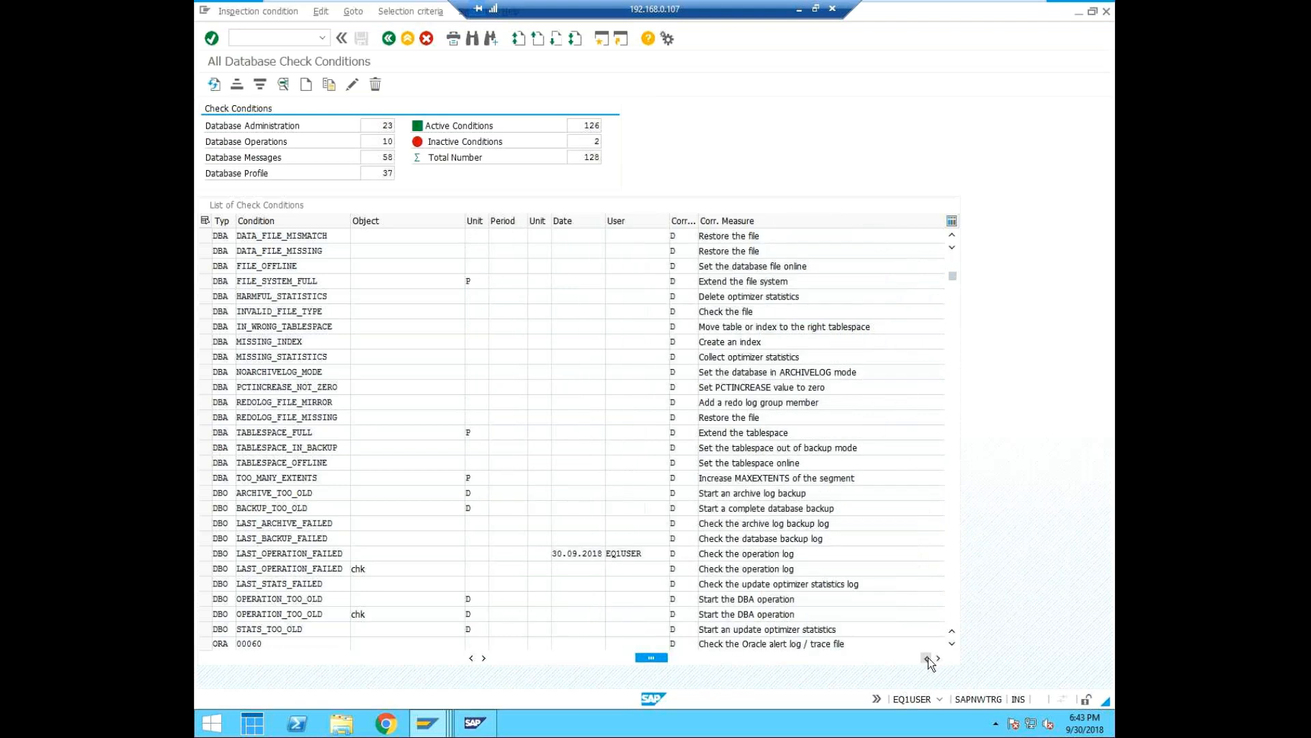
{"action": "left_click", "coordinate": [927, 658]}
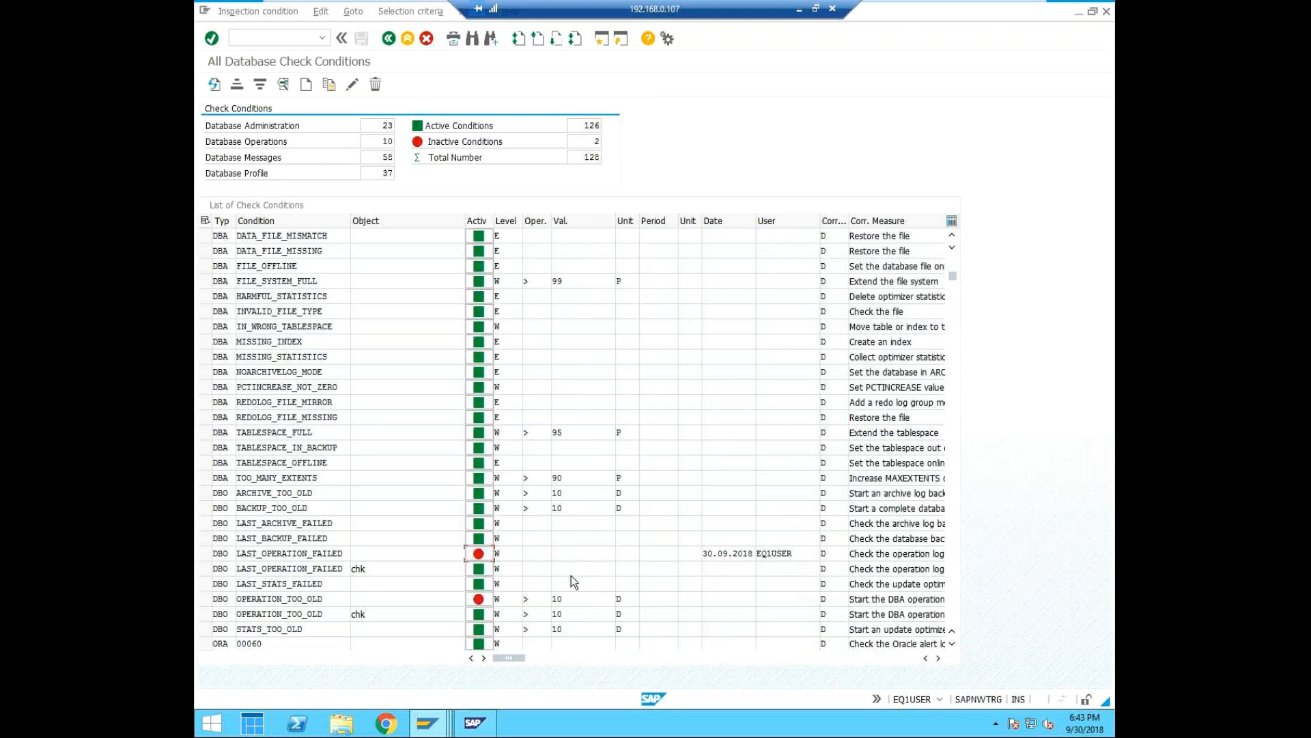
{"action": "left_click", "coordinate": [477, 604]}
{"action": "left_click", "coordinate": [477, 602]}
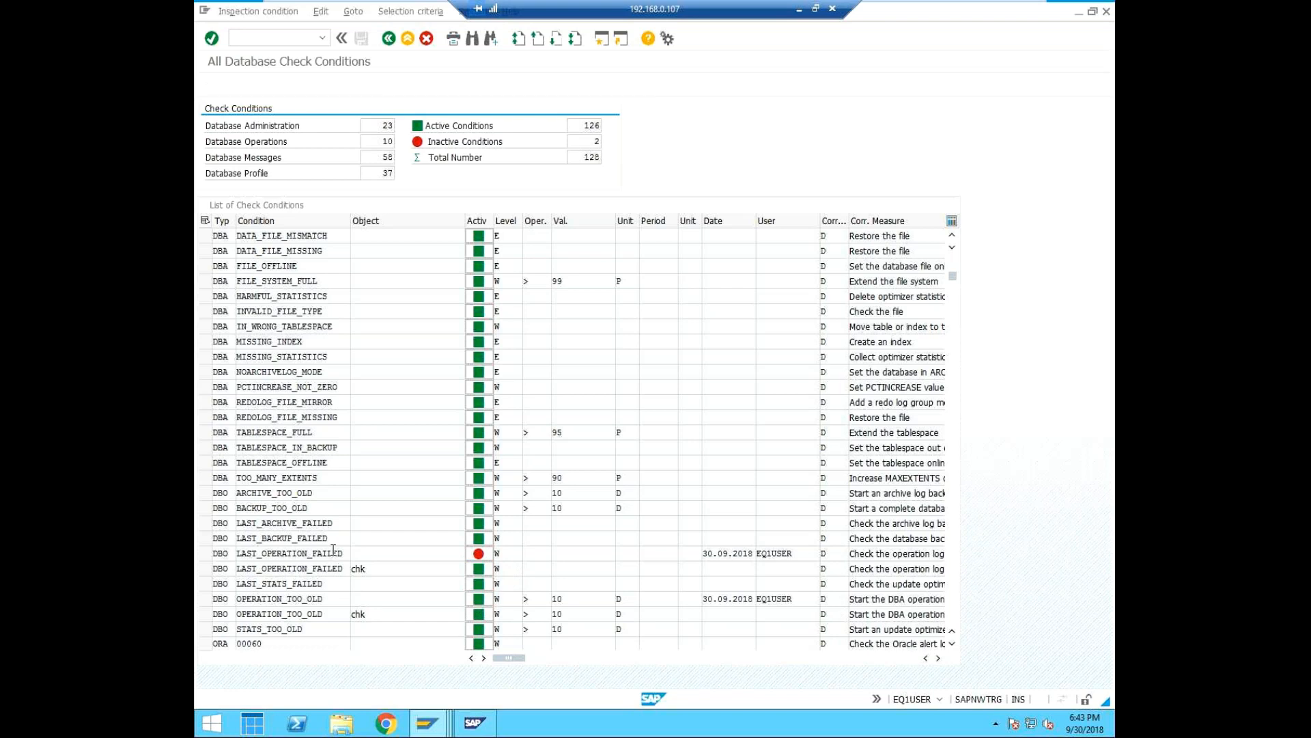
Examine the remaining check conditions, including the ORA message numbers and the PROF database profile parameters.
{"action": "scroll", "coordinate": [334, 551], "scroll_direction": "down", "scroll_amount": 2}
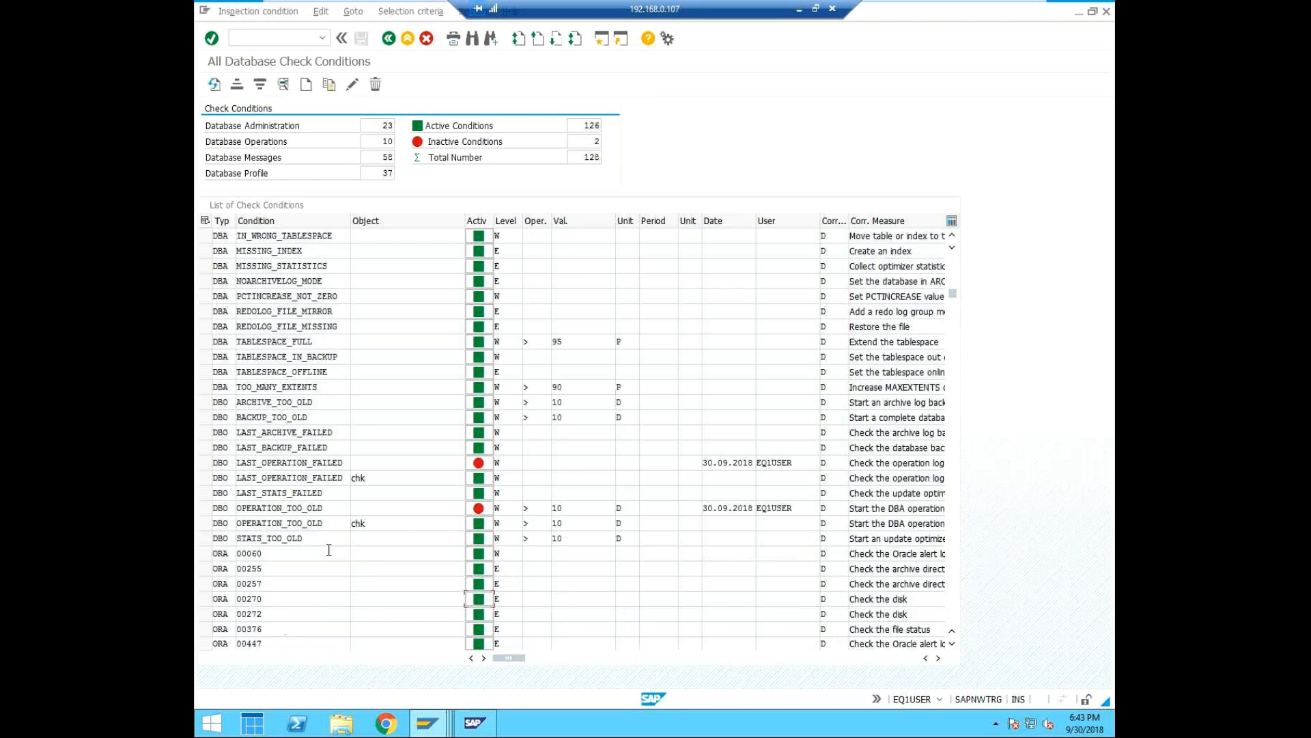
{"action": "scroll", "coordinate": [332, 553], "scroll_direction": "down", "scroll_amount": 2}
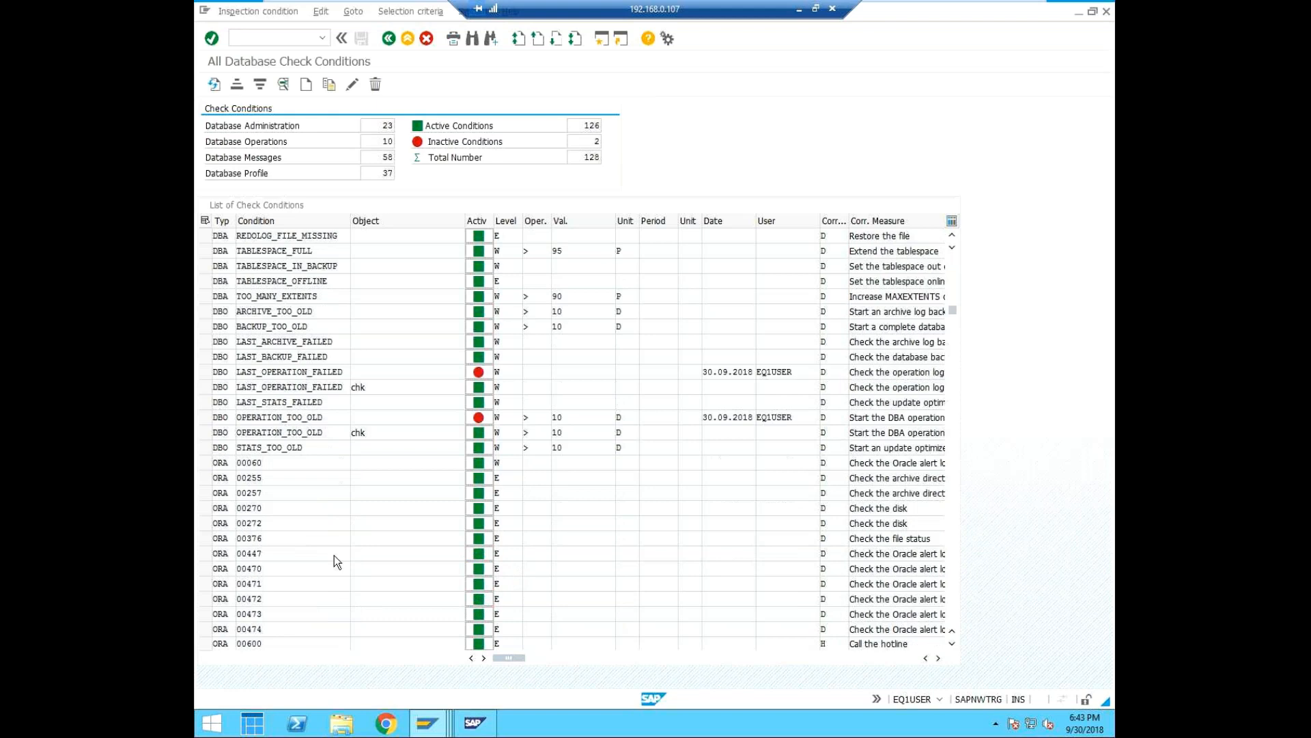
{"action": "scroll", "coordinate": [334, 556], "scroll_direction": "down", "scroll_amount": 13}
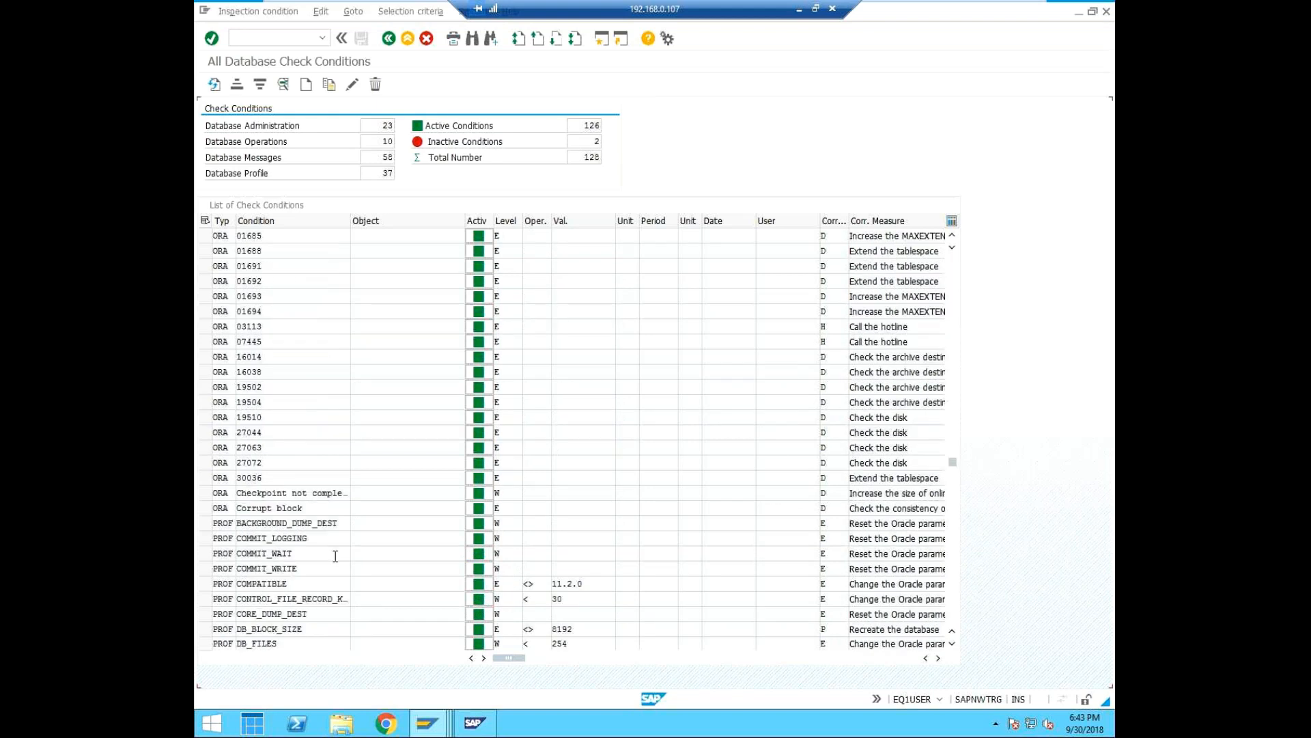
{"action": "scroll", "coordinate": [336, 555], "scroll_direction": "down", "scroll_amount": 13}
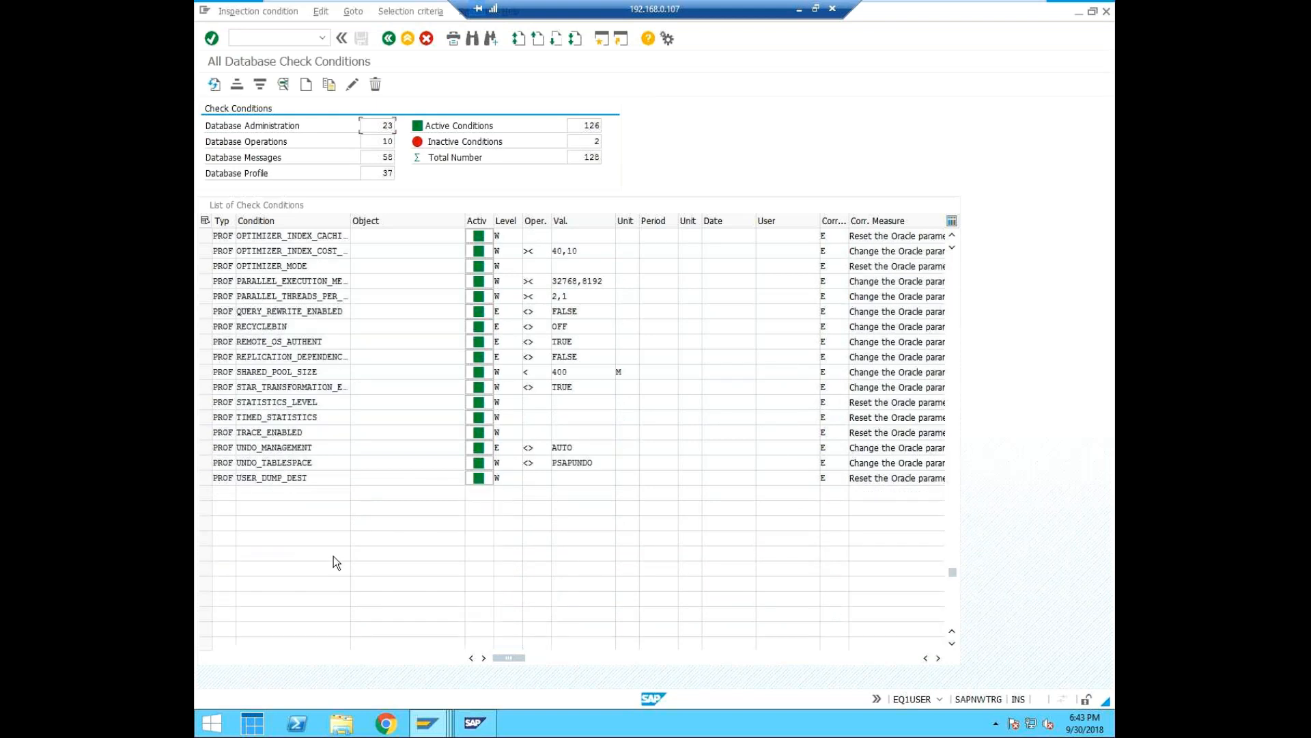
{"action": "scroll", "coordinate": [334, 526], "scroll_direction": "up", "scroll_amount": 5}
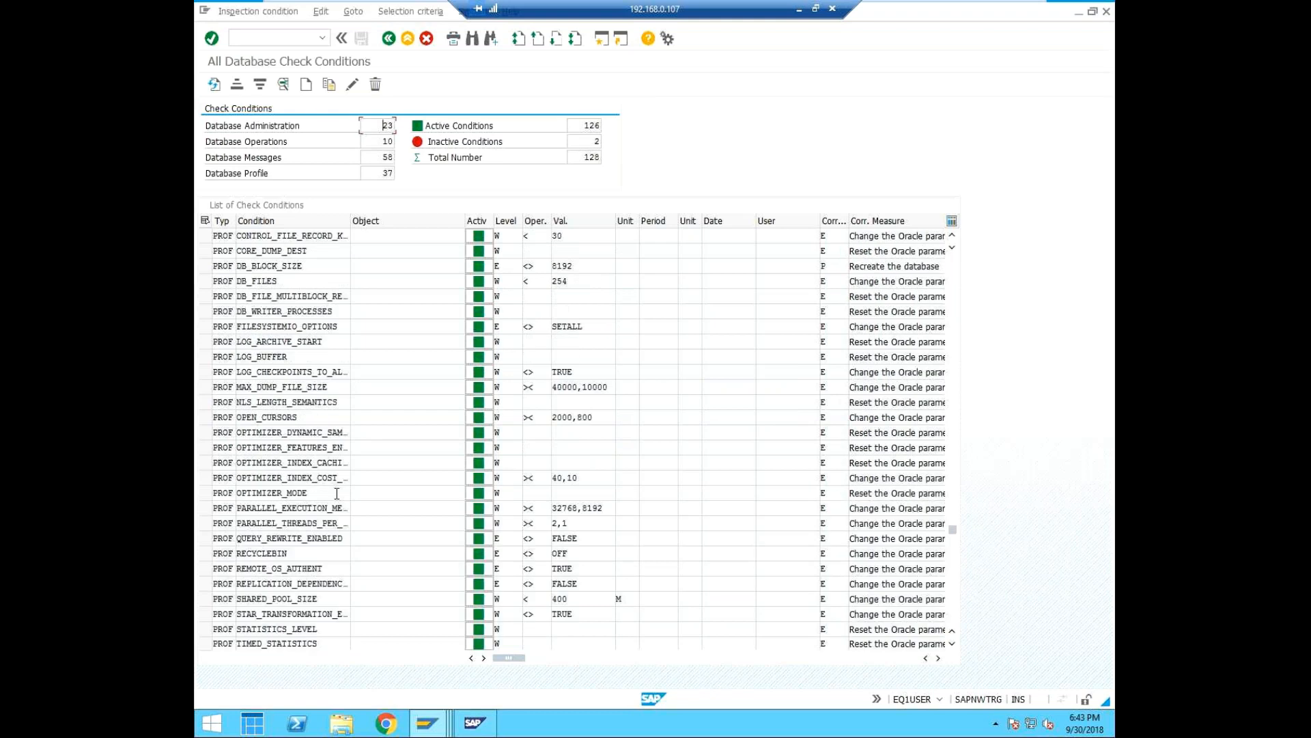
{"action": "scroll", "coordinate": [337, 493], "scroll_direction": "up", "scroll_amount": 1}
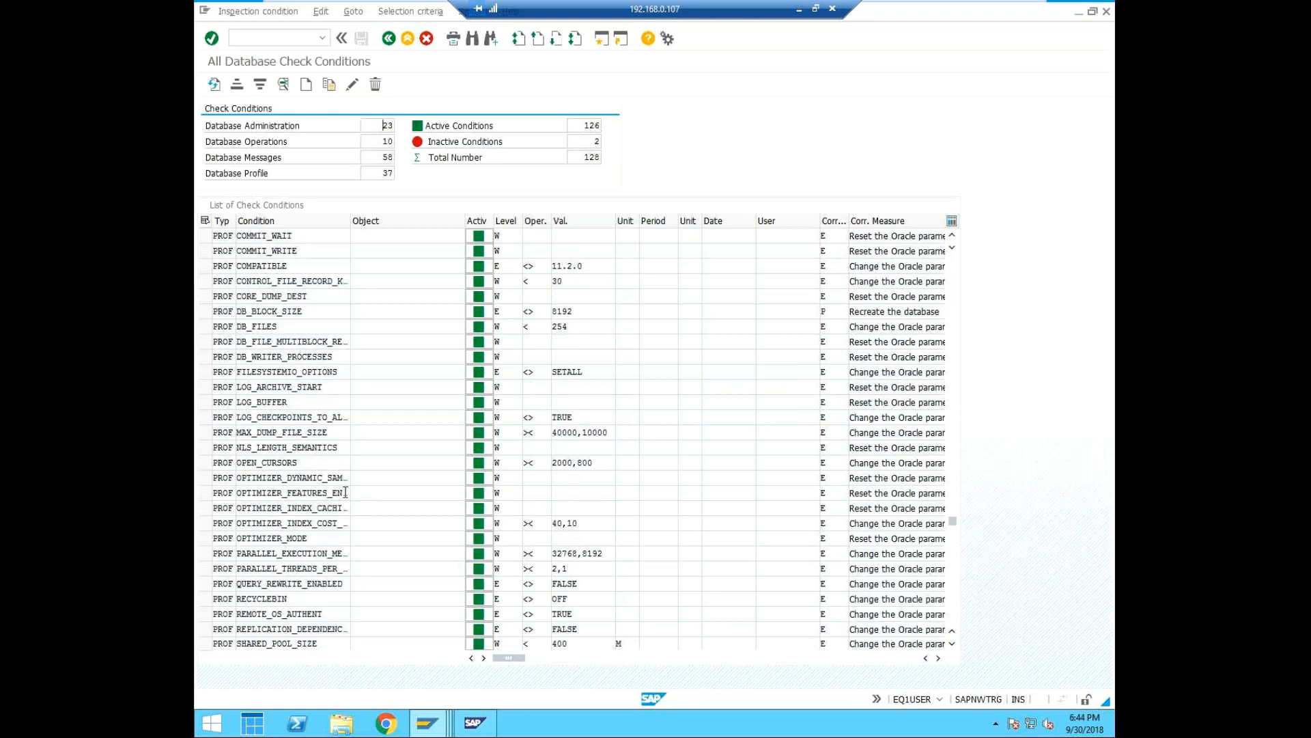
{"action": "scroll", "coordinate": [345, 492], "scroll_direction": "up", "scroll_amount": 1}
{"action": "scroll", "coordinate": [379, 478], "scroll_direction": "up", "scroll_amount": 2}
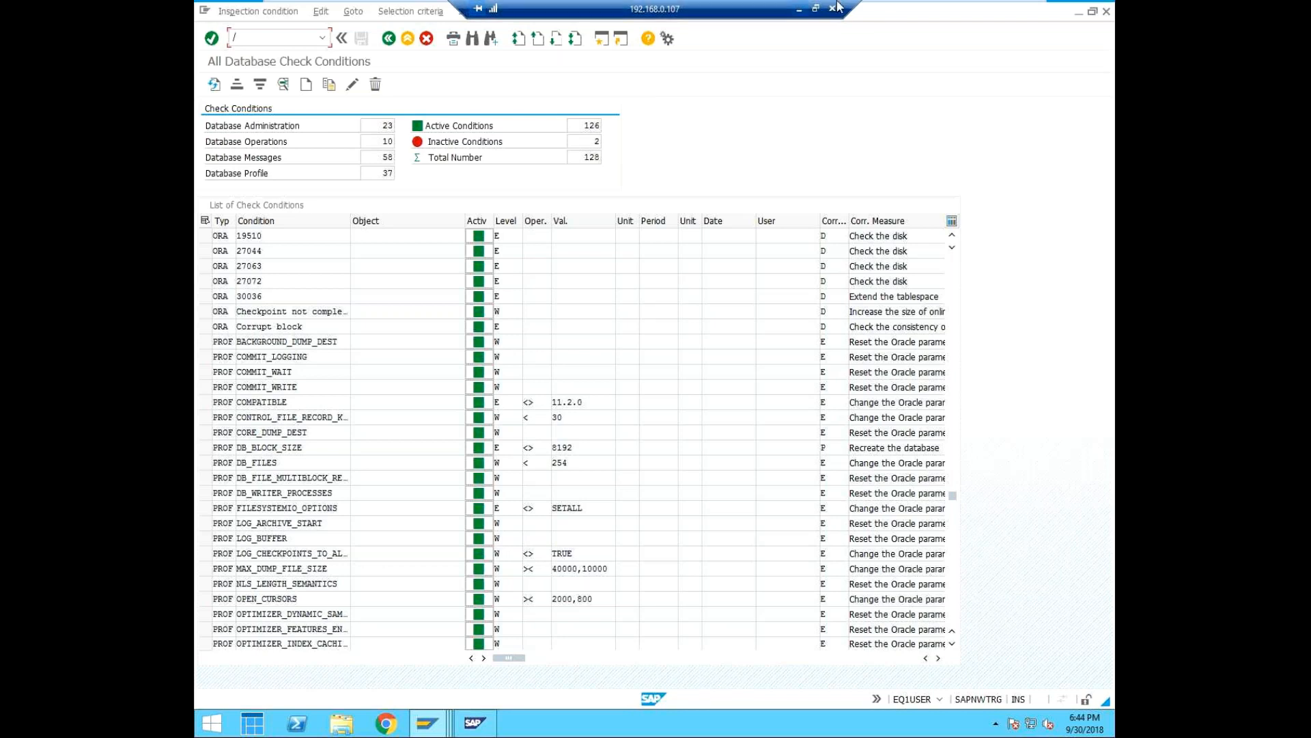
Leave the check conditions list and open the DBA Cockpit with transaction /ndbacockpit.
{"action": "left_click", "coordinate": [387, 39]}
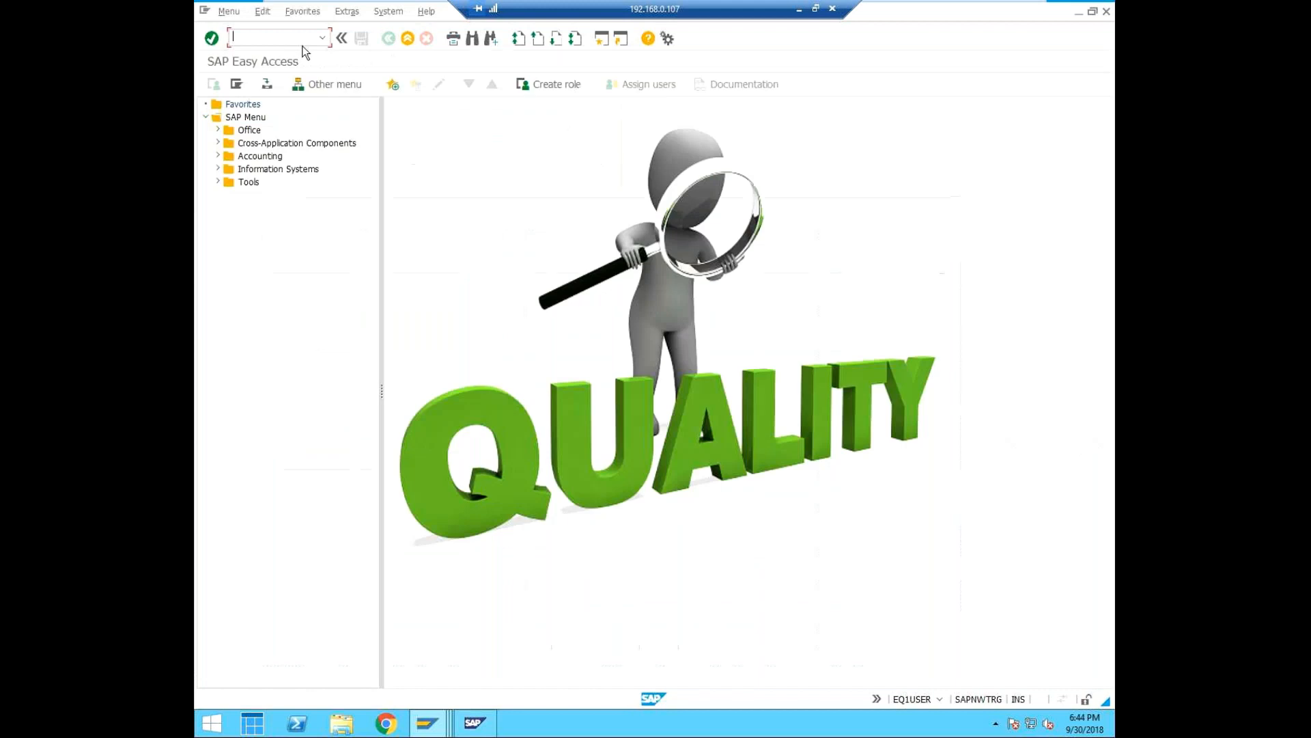
{"action": "type", "text": "/ndbacocpit"}
{"action": "key", "text": "BackSpace"}
{"action": "key", "text": "BackSpace"}
{"action": "key", "text": "BackSpace"}
{"action": "type", "text": "kpit"}
{"action": "key", "text": "Return"}
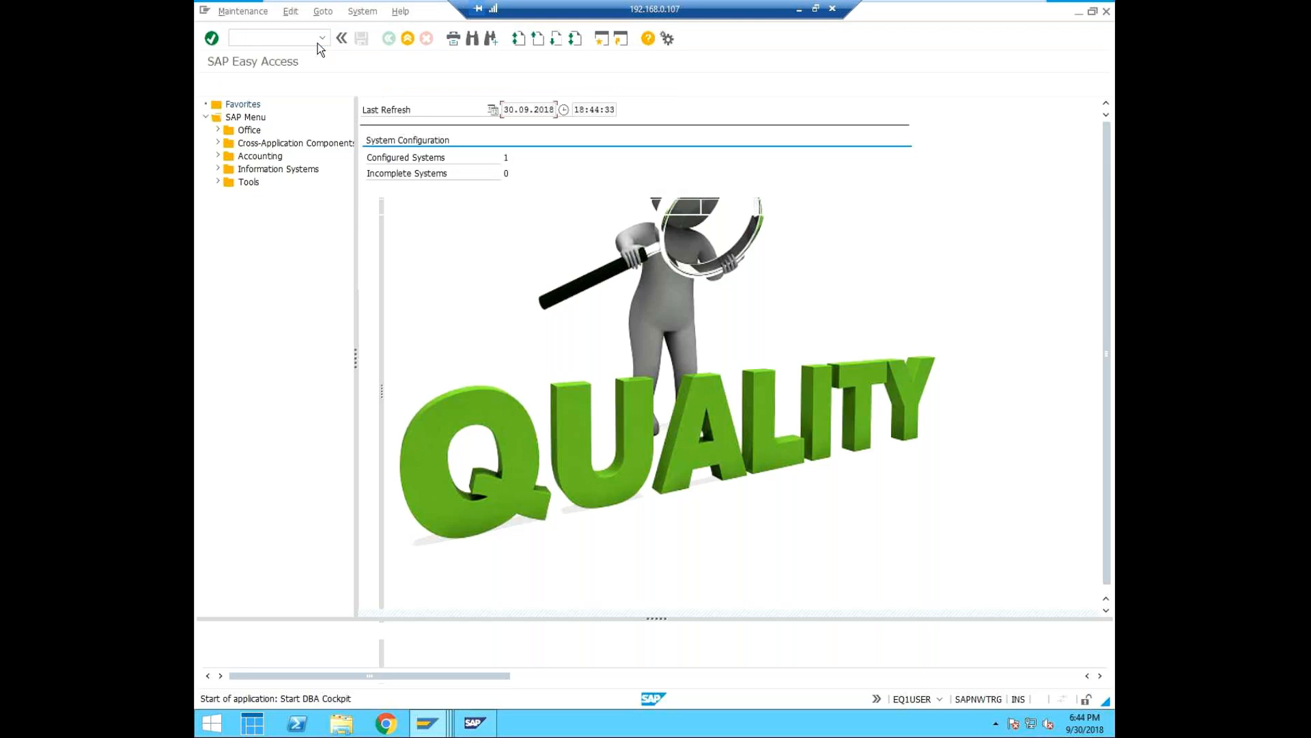
Open the Edit Table Statistics screen with transaction /ndb20.
{"action": "type", "text": "/nd"}
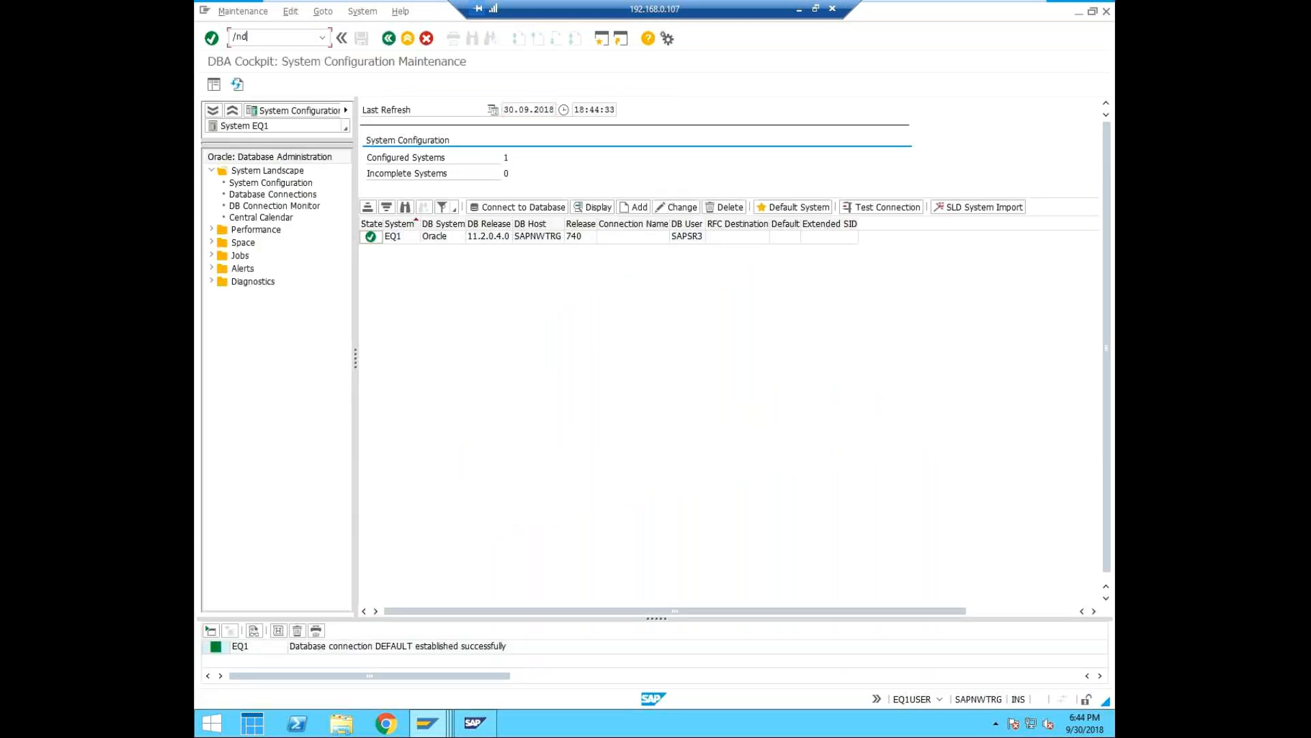
{"action": "type", "text": "b20"}
{"action": "key", "text": "Return"}
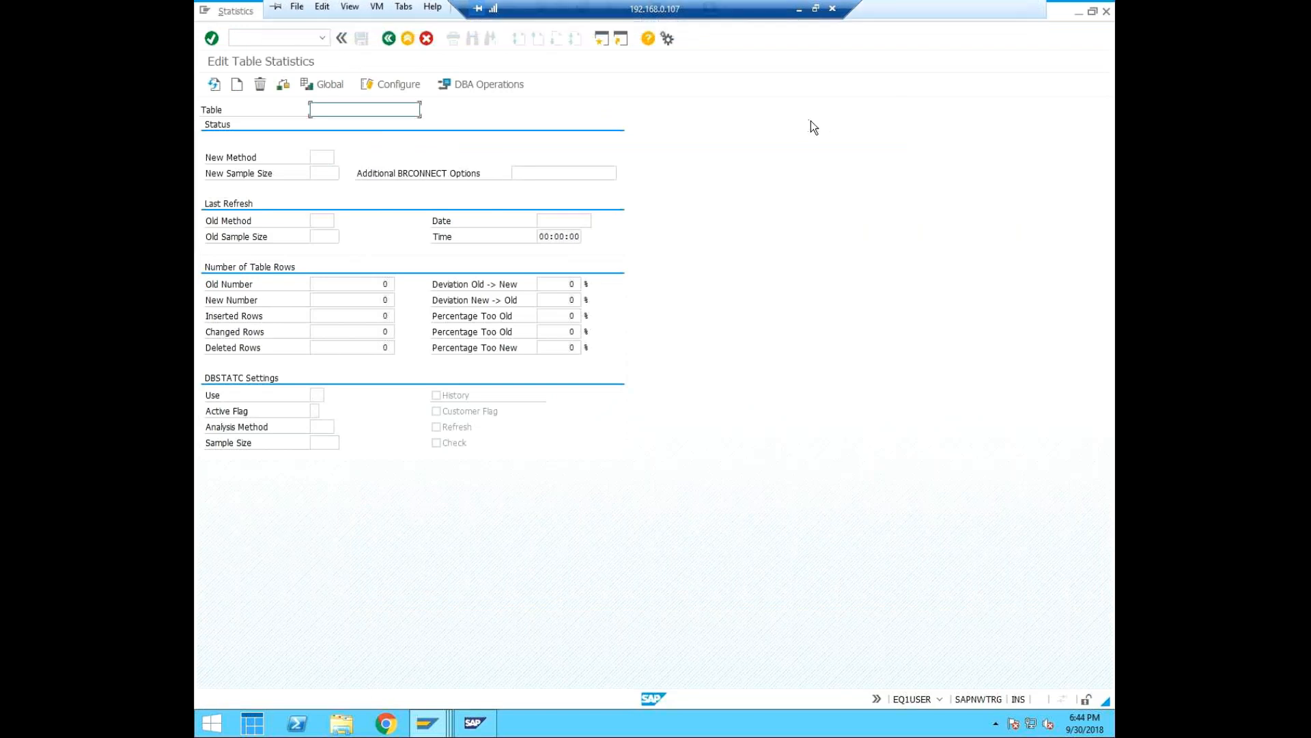
Hide and restore the command field, and run transaction /ndb20 again to reload the table statistics screen.
{"action": "left_click", "coordinate": [343, 37]}
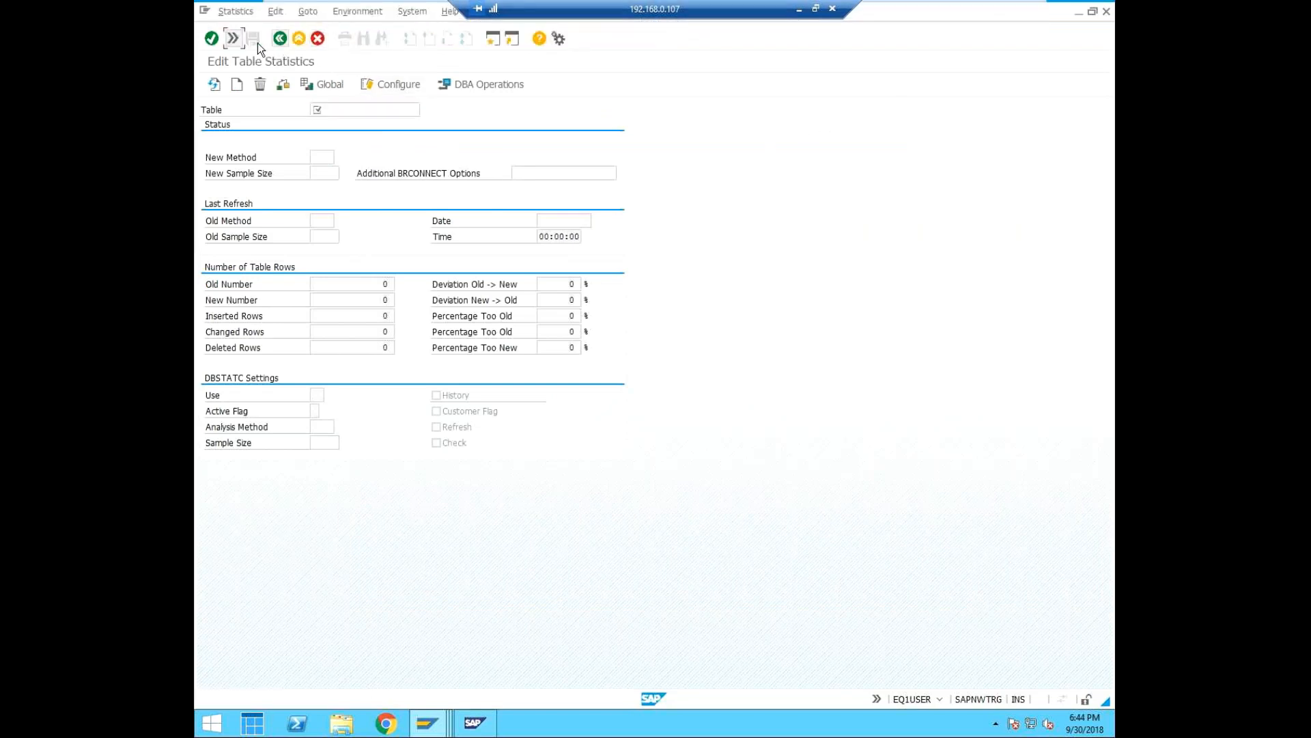
{"action": "left_click", "coordinate": [229, 35]}
{"action": "type", "text": "/ndb20"}
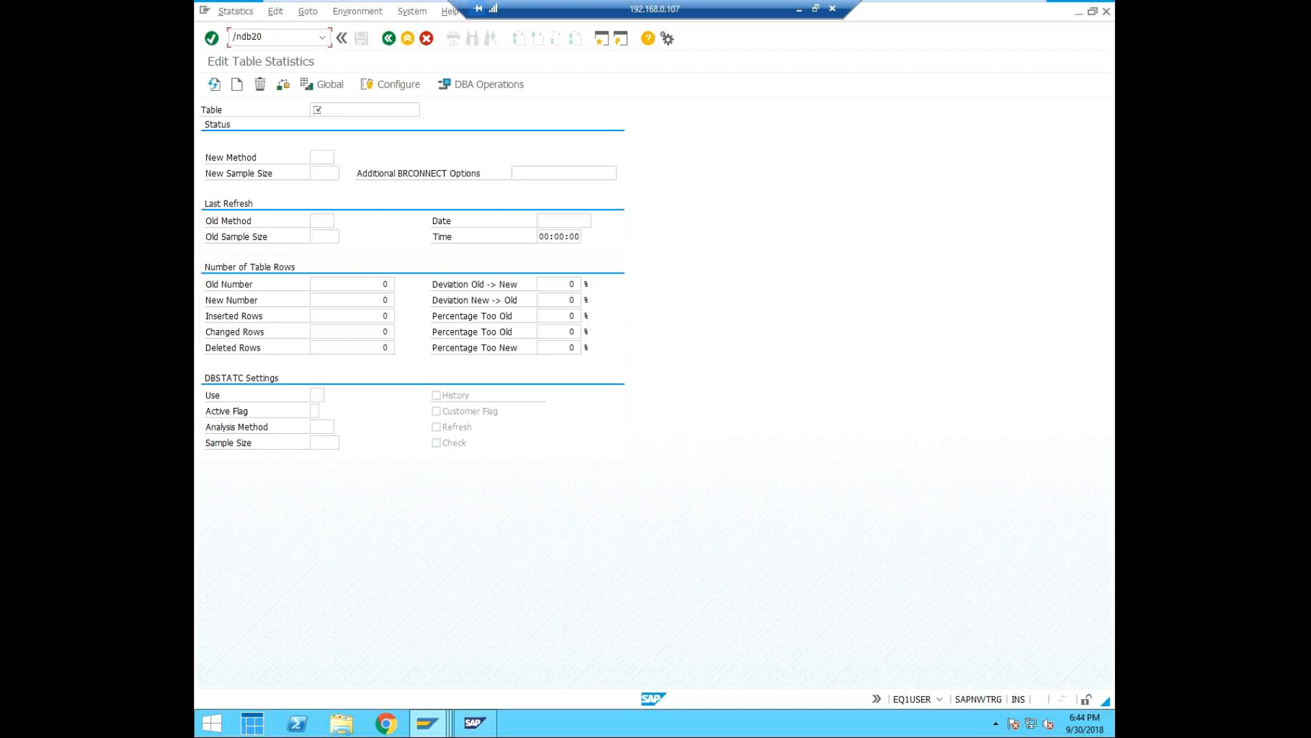
{"action": "key", "text": "Return"}
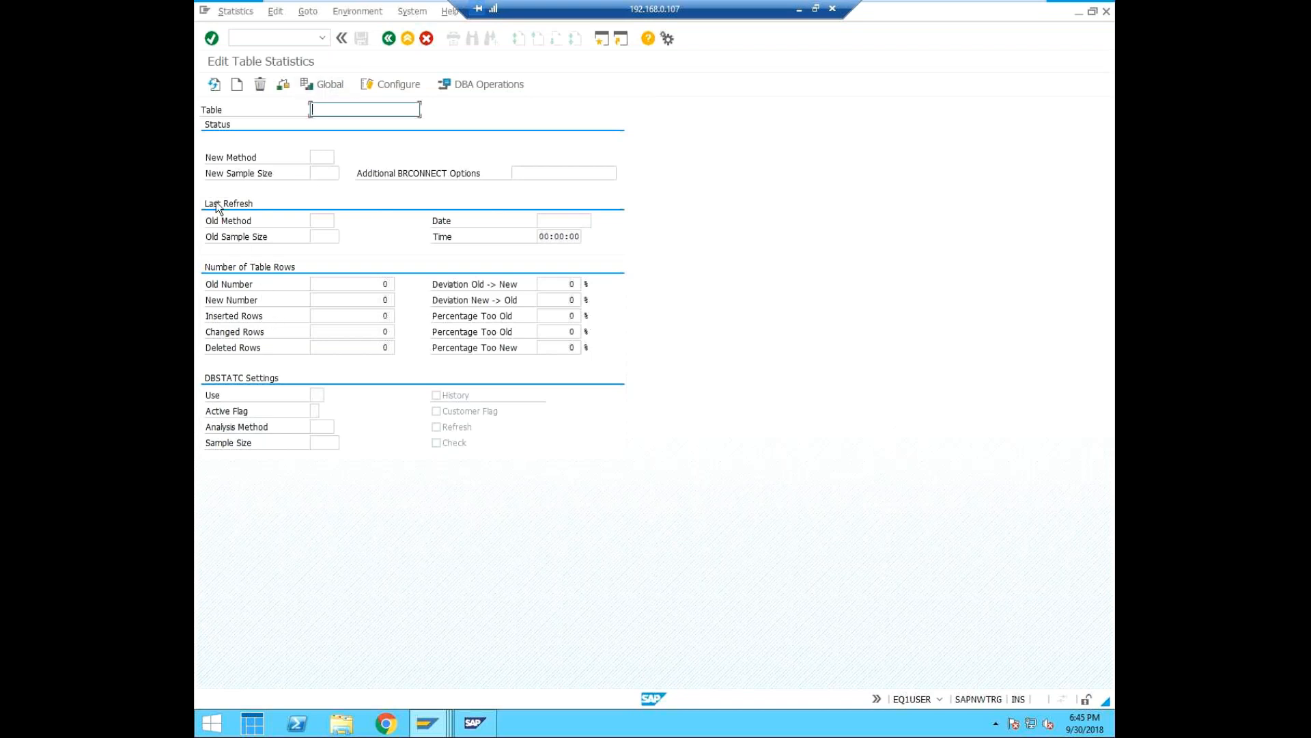
Open the configuration of statistics creation with transaction /ndb21.
{"action": "left_click", "coordinate": [257, 38]}
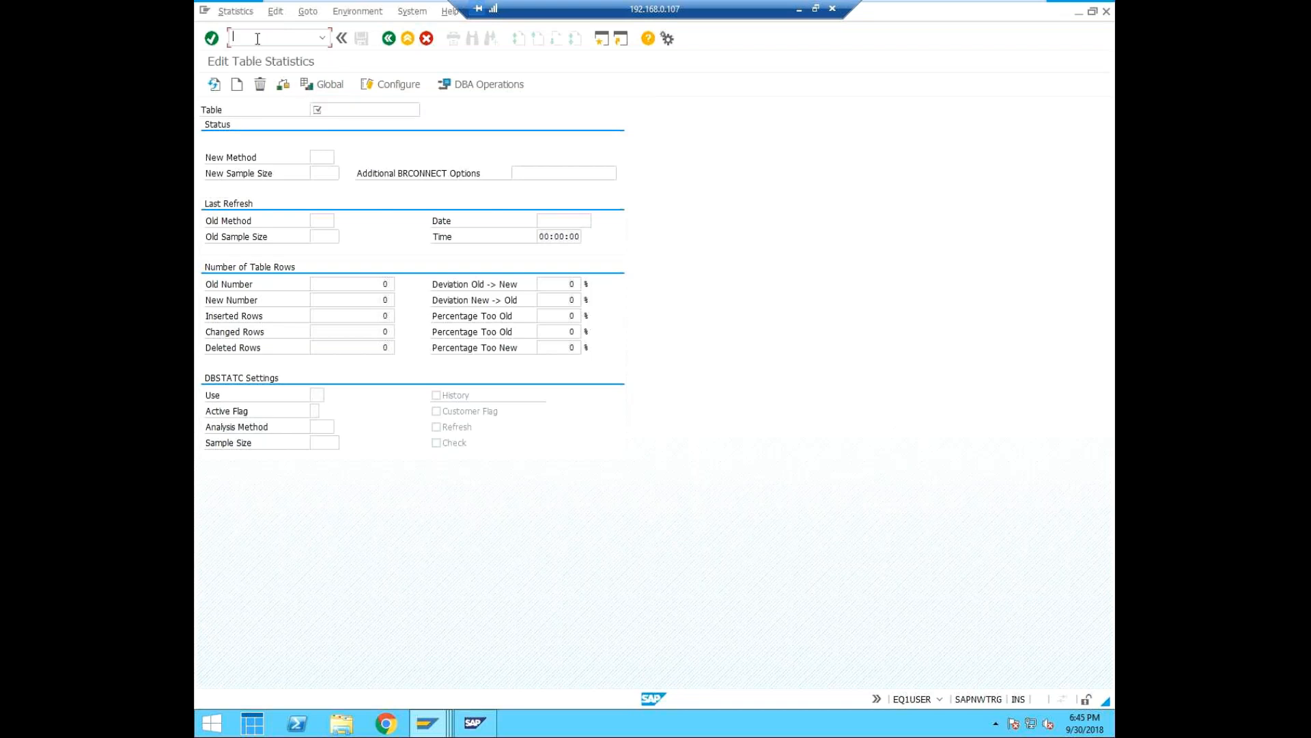
{"action": "type", "text": "/ndb21"}
{"action": "key", "text": "Return"}
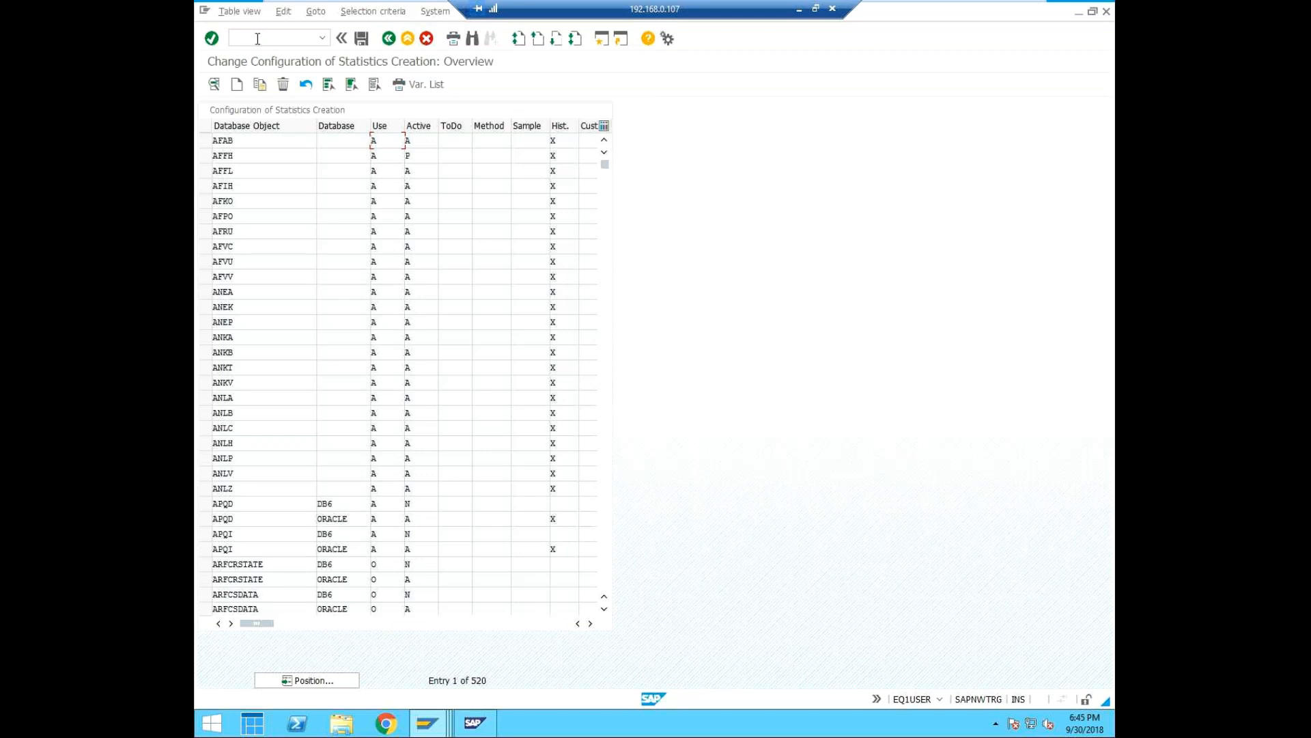
Open the Logs for Administrative Database Operations of EQ1.
{"action": "left_click", "coordinate": [268, 40]}
{"action": "type", "text": "/ndb24"}
{"action": "key", "text": "Return"}
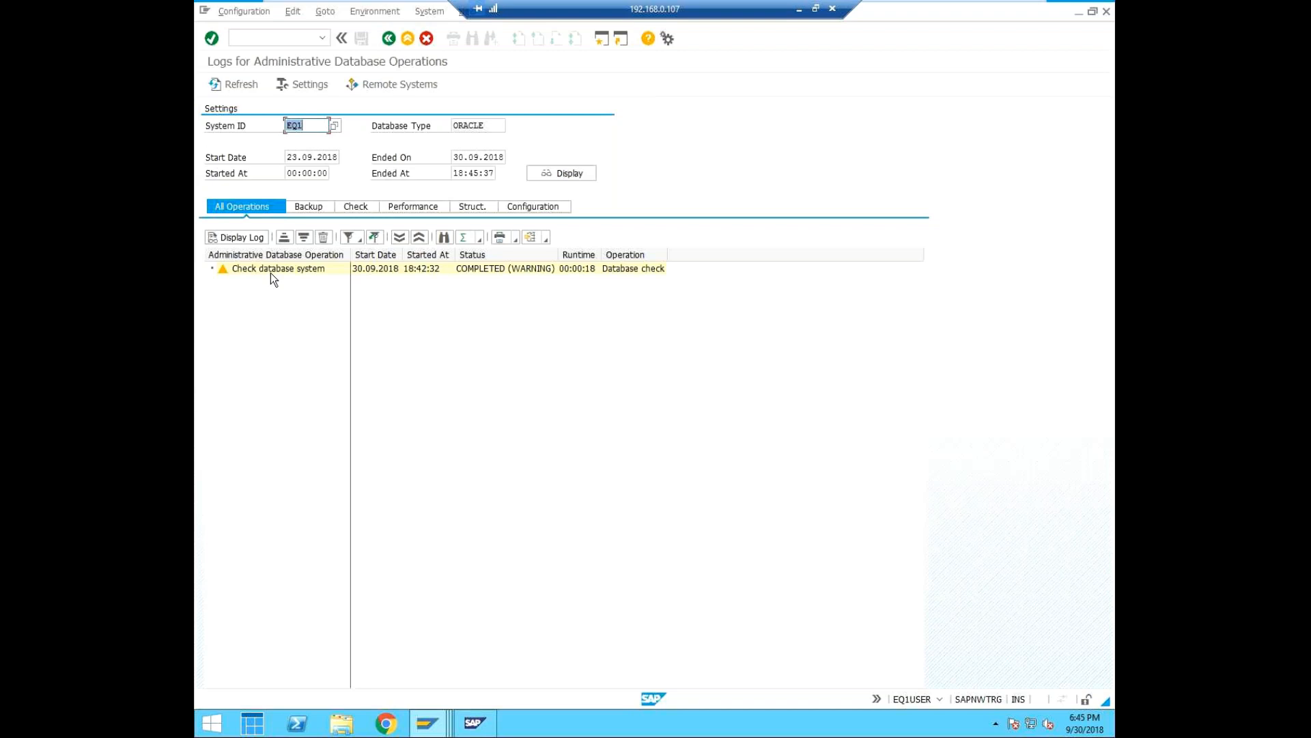
Review the operation logs by category, covering backup, check, performance, structure and configuration, and return to all operations.
{"action": "left_click", "coordinate": [317, 206]}
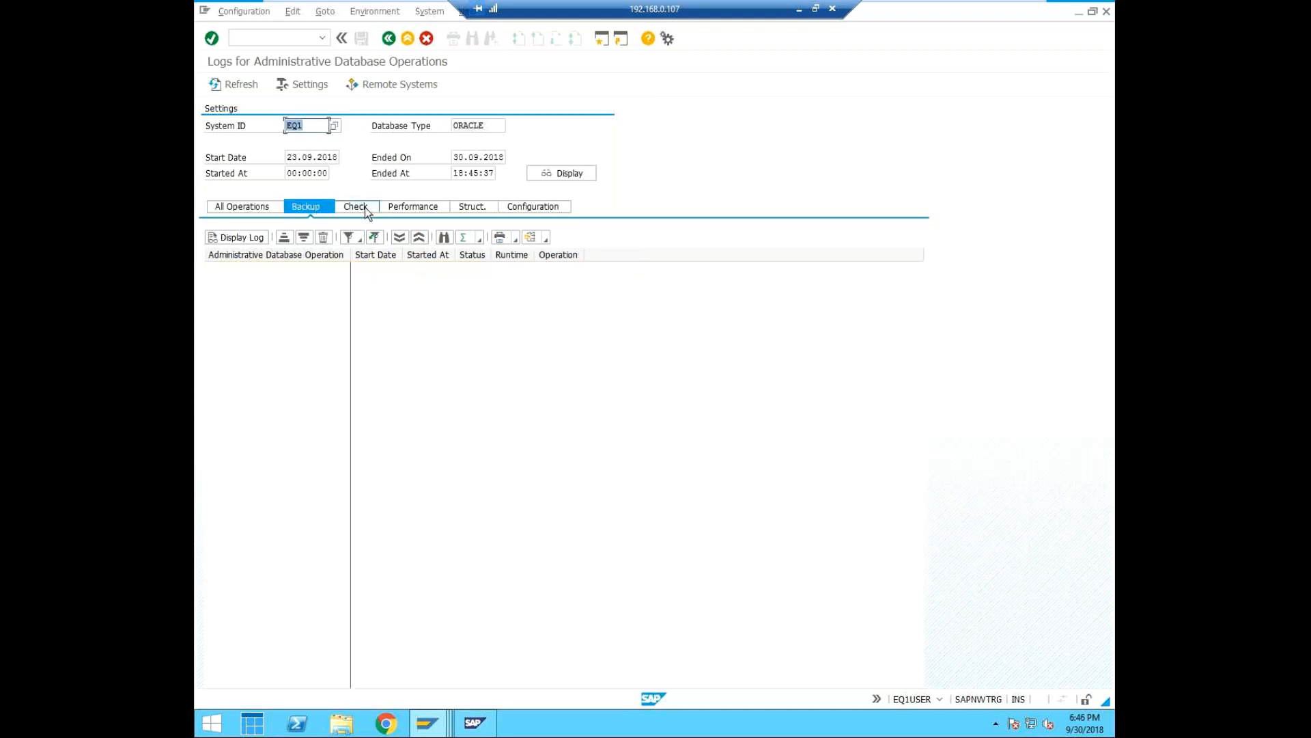
{"action": "left_click", "coordinate": [365, 207]}
{"action": "left_click", "coordinate": [297, 207]}
{"action": "left_click", "coordinate": [352, 206]}
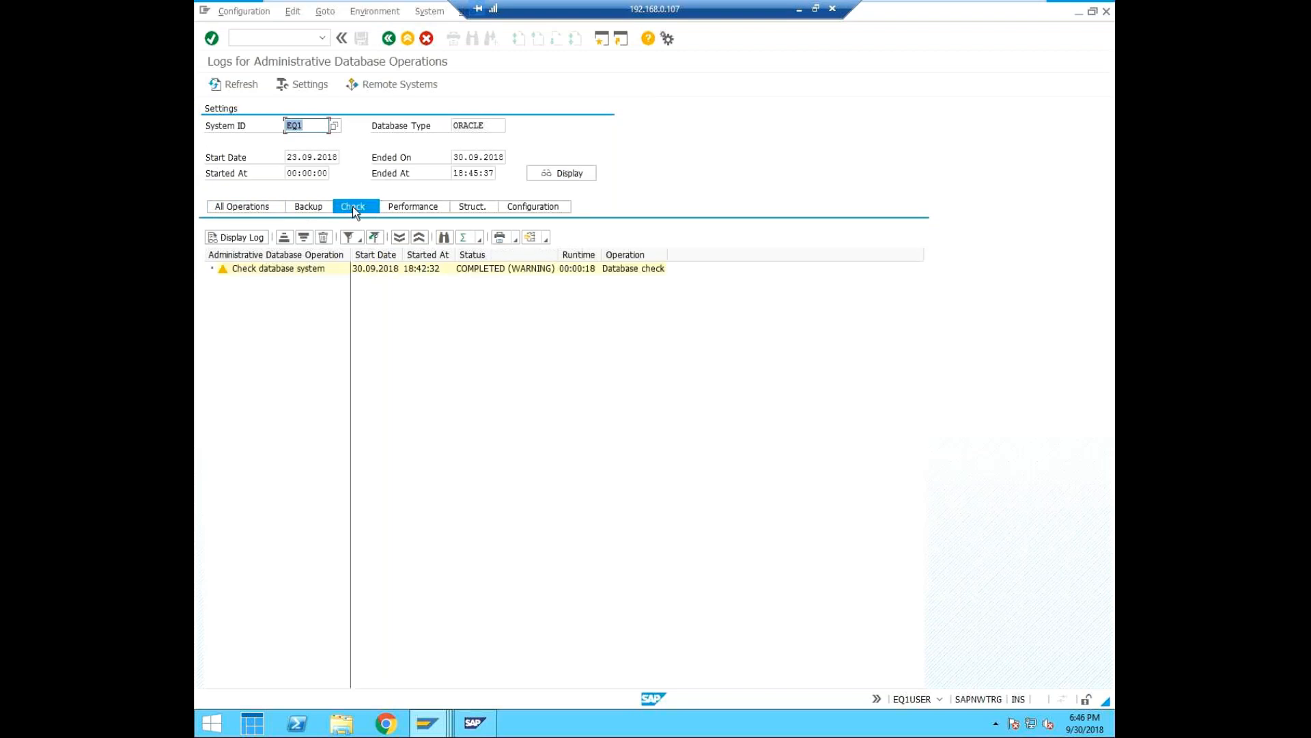
{"action": "left_click", "coordinate": [424, 206]}
{"action": "left_click", "coordinate": [469, 208]}
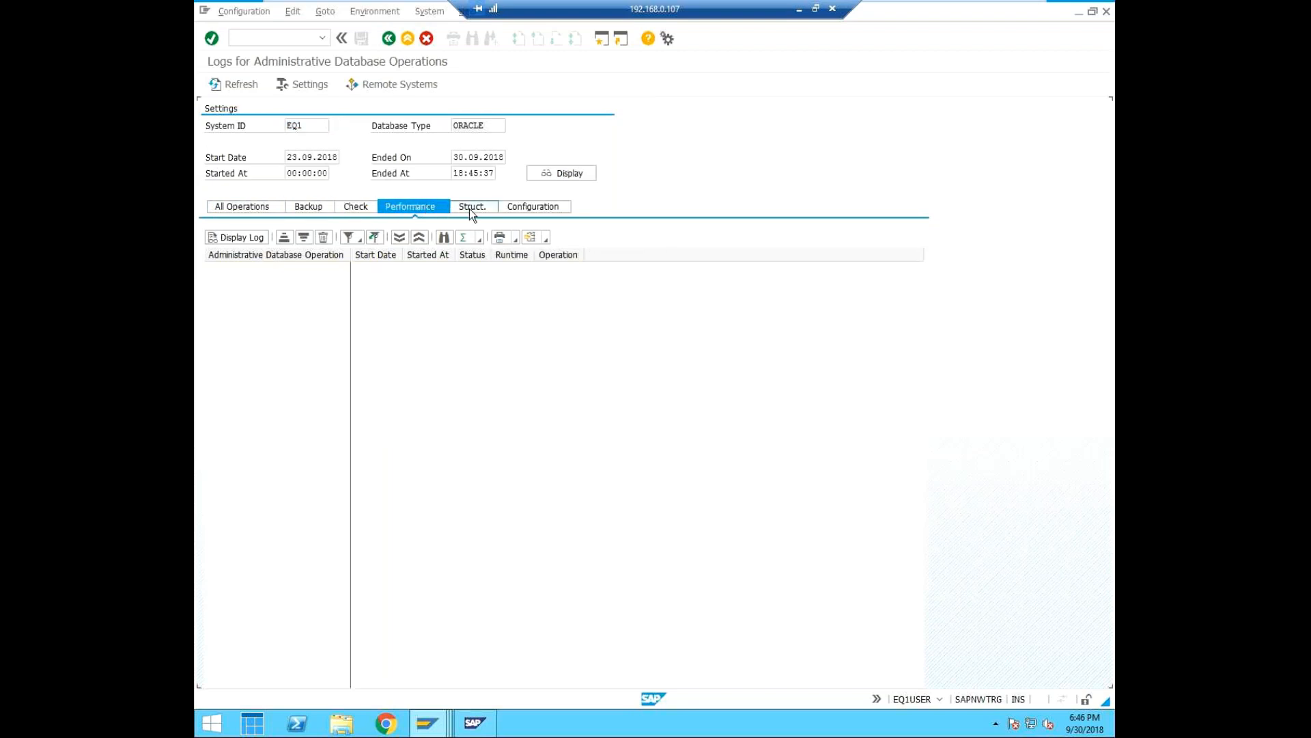
{"action": "left_click", "coordinate": [554, 203]}
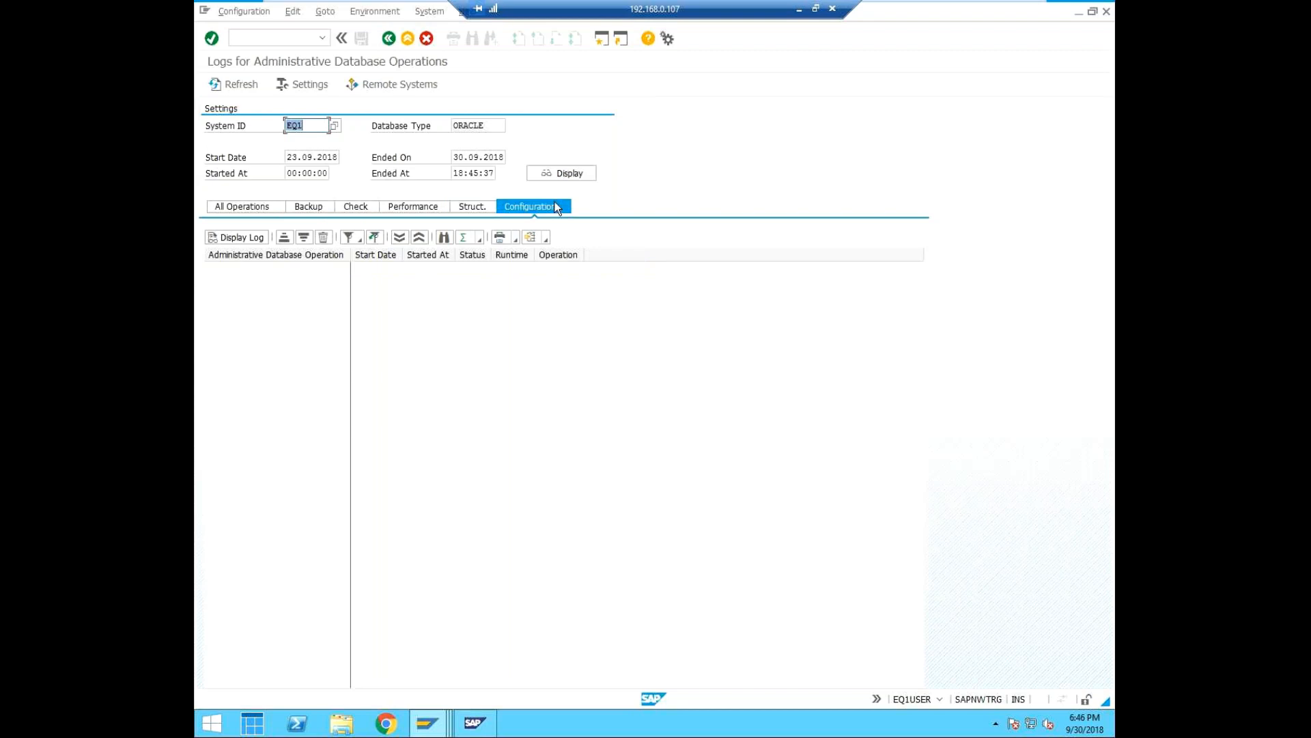
{"action": "left_click", "coordinate": [251, 208]}
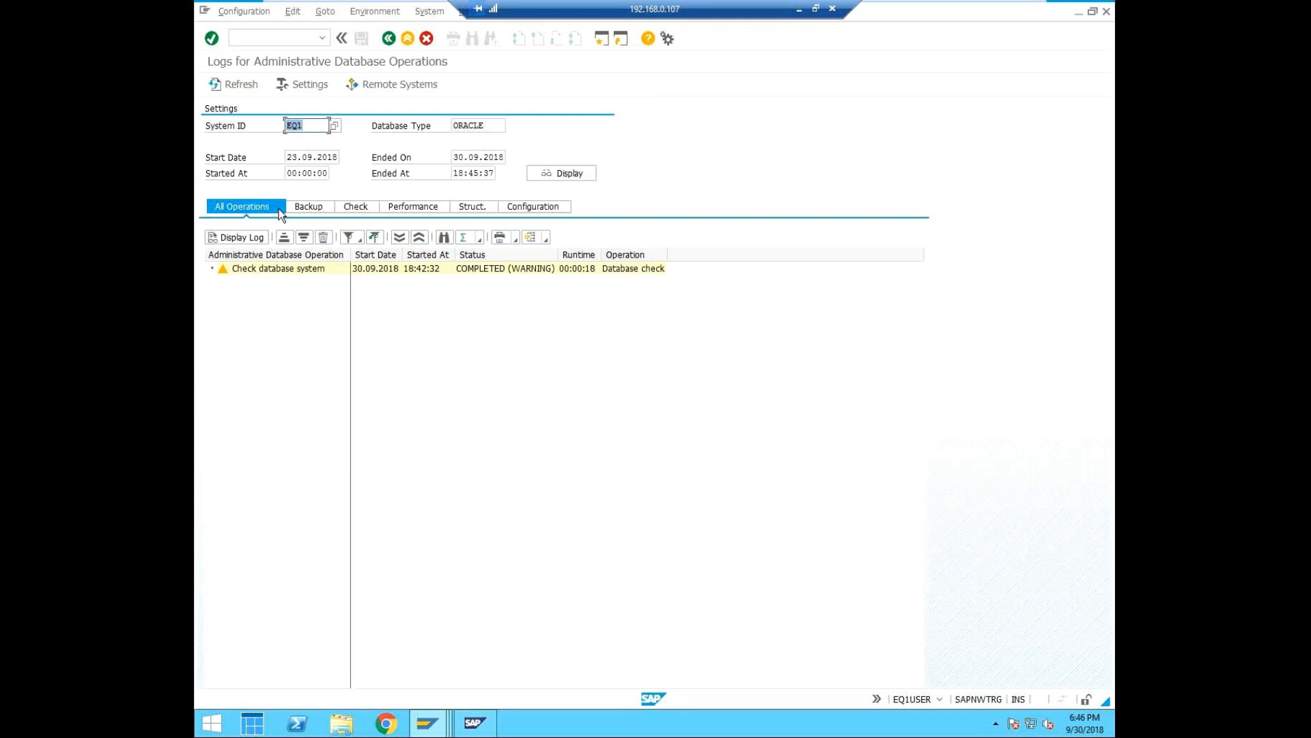
{"action": "left_click", "coordinate": [305, 36]}
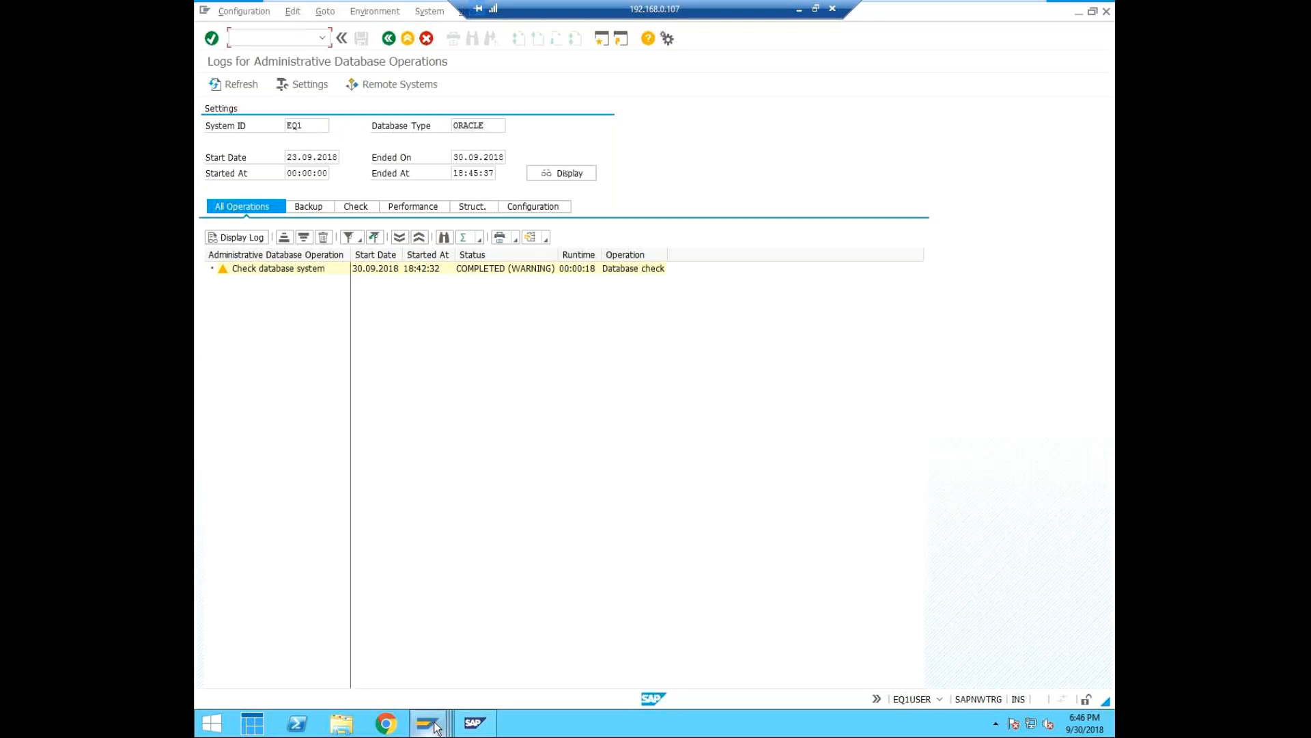
Leave the operation logs screen and minimize the open SAP session and management console windows.
{"action": "mouse_move", "coordinate": [444, 731]}
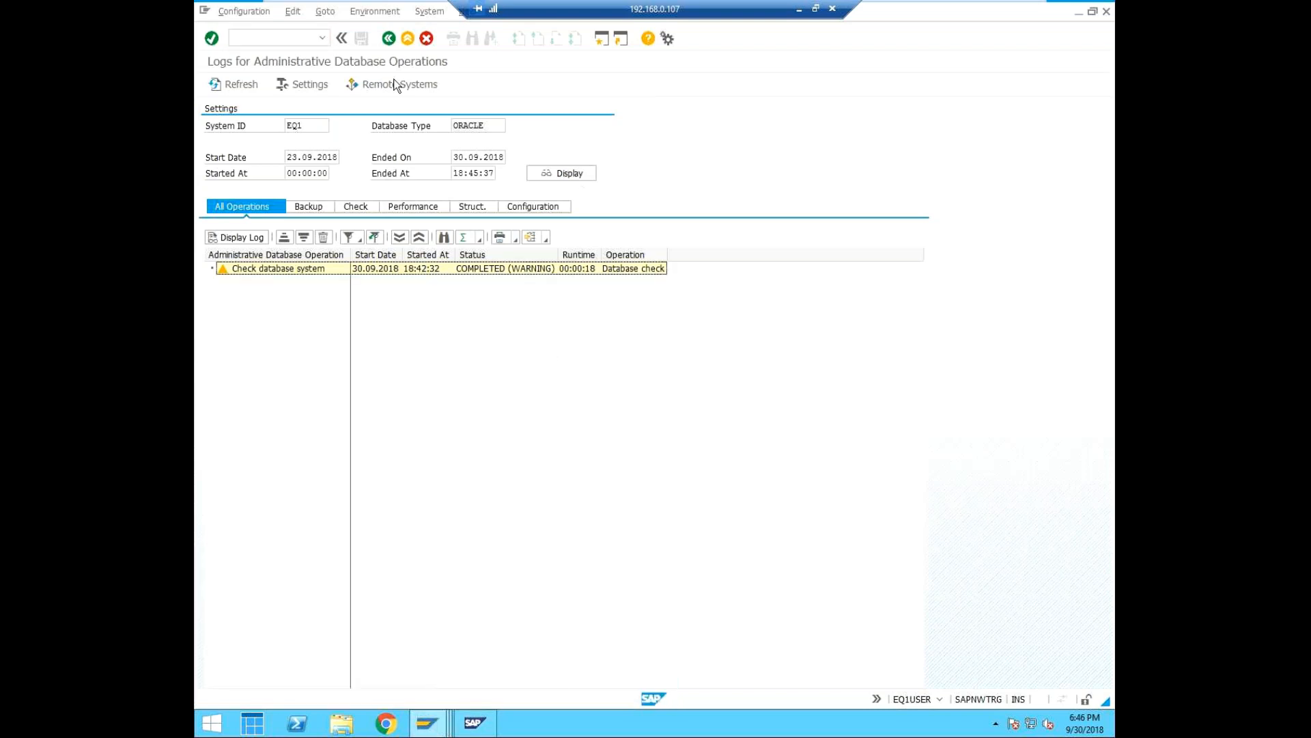
{"action": "left_click", "coordinate": [427, 39]}
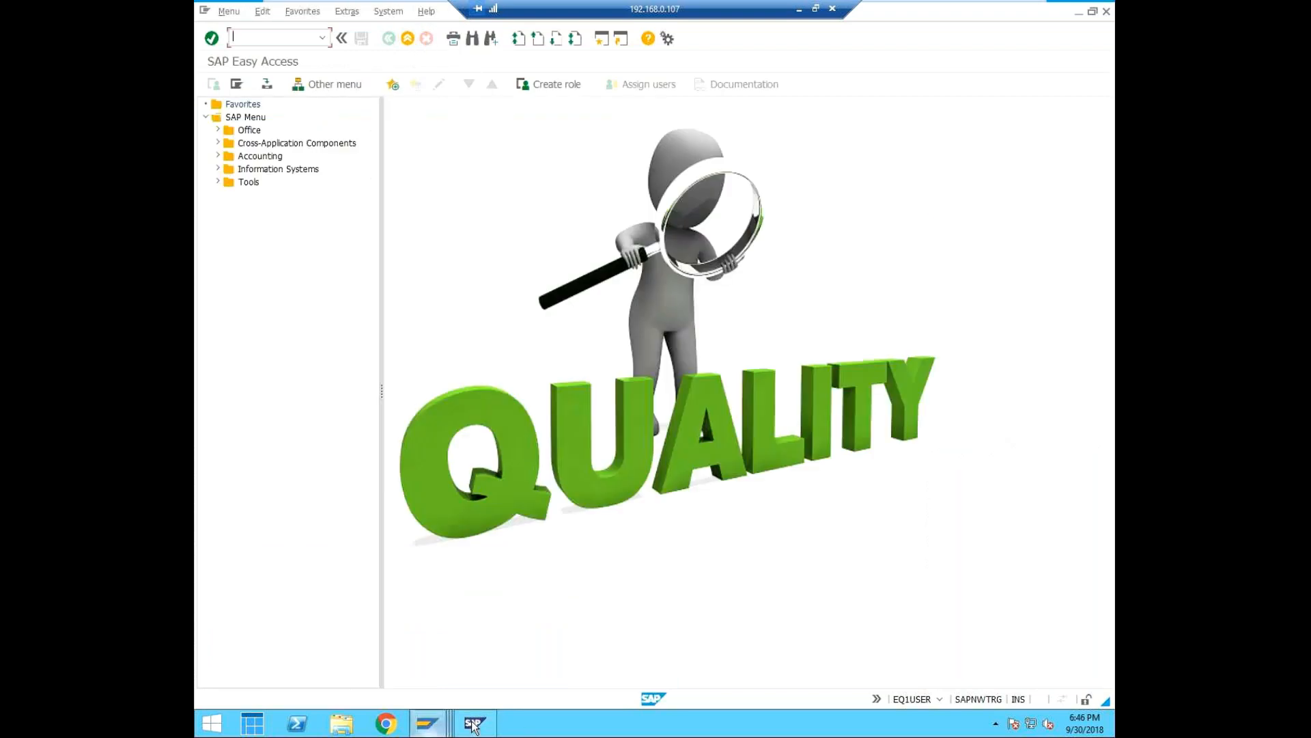
{"action": "left_click", "coordinate": [1082, 12]}
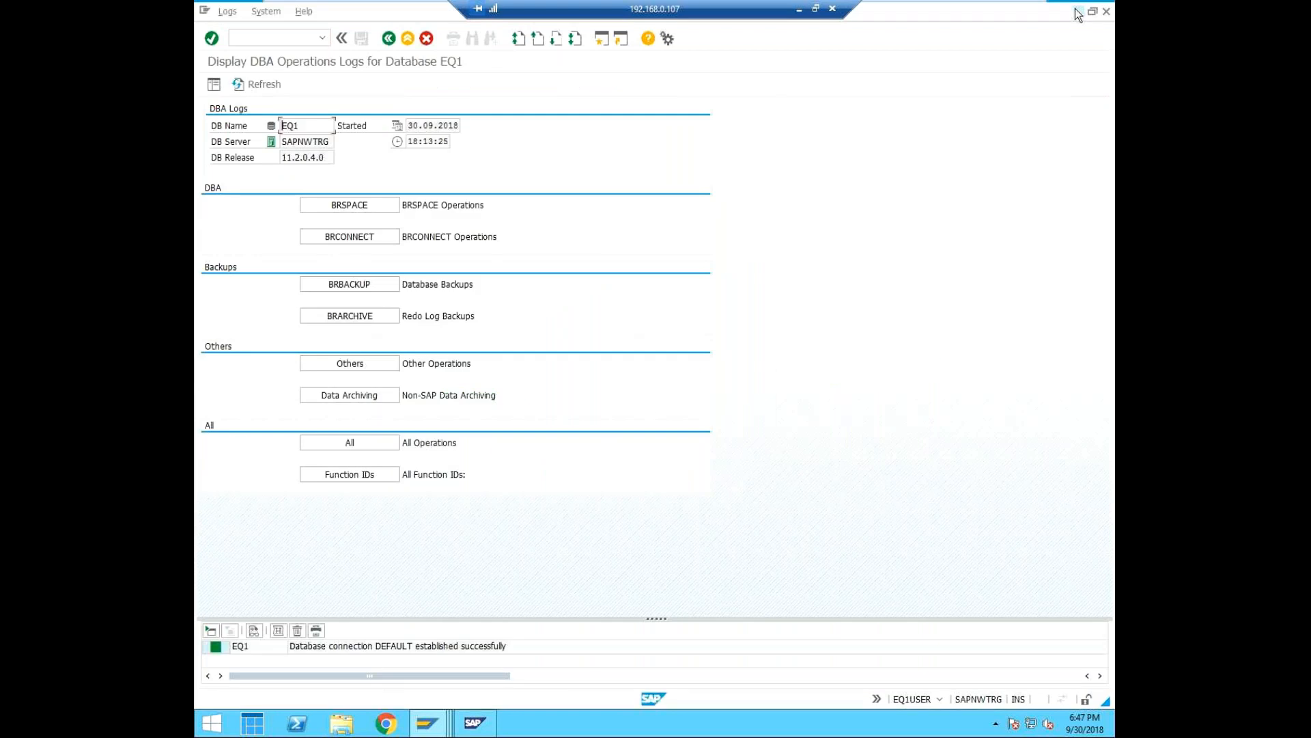
{"action": "left_click", "coordinate": [1078, 12]}
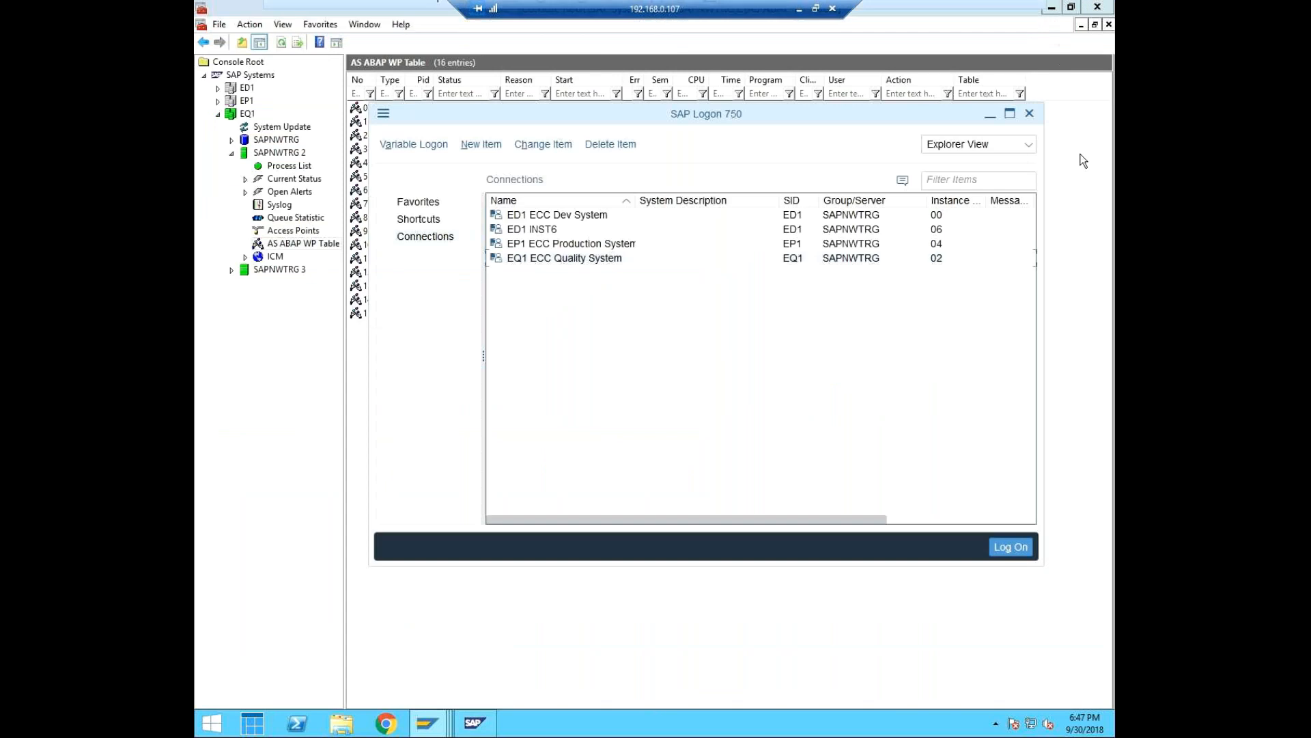
{"action": "left_click", "coordinate": [1079, 156]}
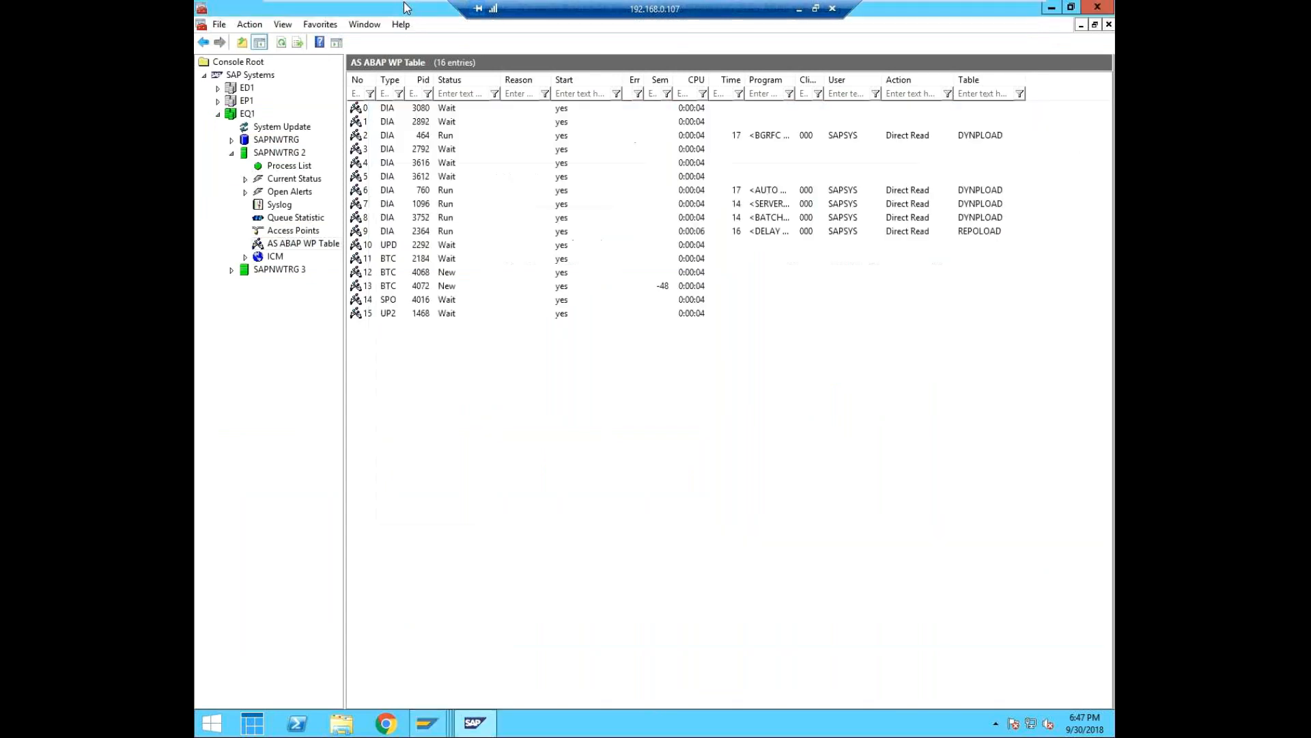
{"action": "left_click", "coordinate": [1052, 8]}
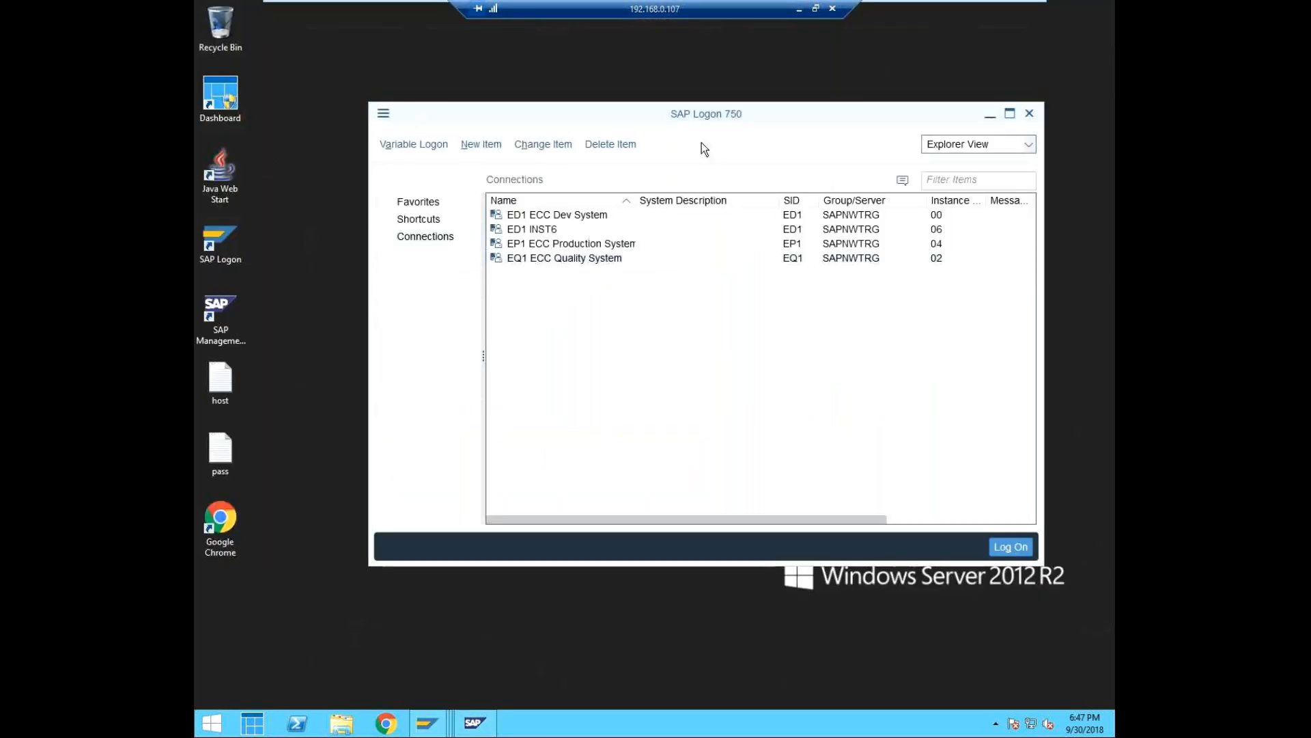
Take the Windows Server 2012 virtual machine out of full screen, switch user, and send Ctrl+Alt+Del to reach the account list.
{"action": "mouse_move", "coordinate": [590, 16]}
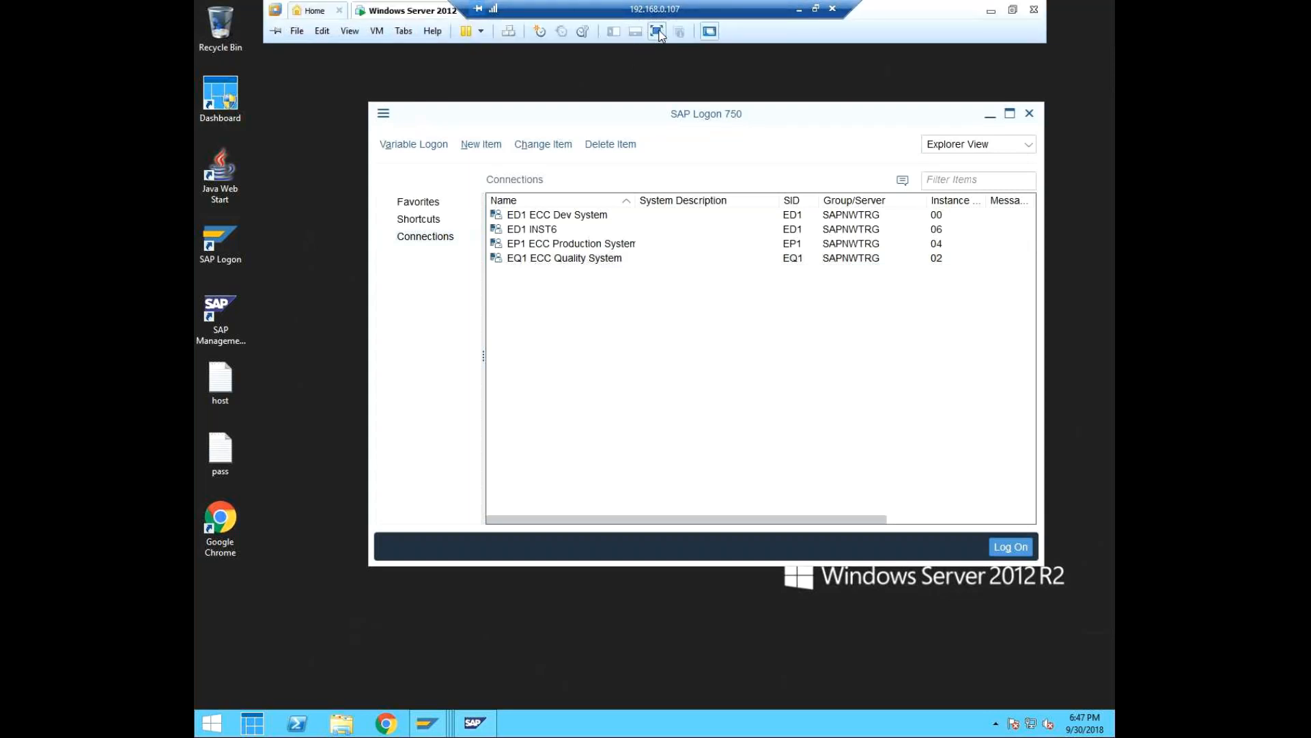
{"action": "left_click", "coordinate": [658, 32]}
{"action": "right_click", "coordinate": [456, 75]}
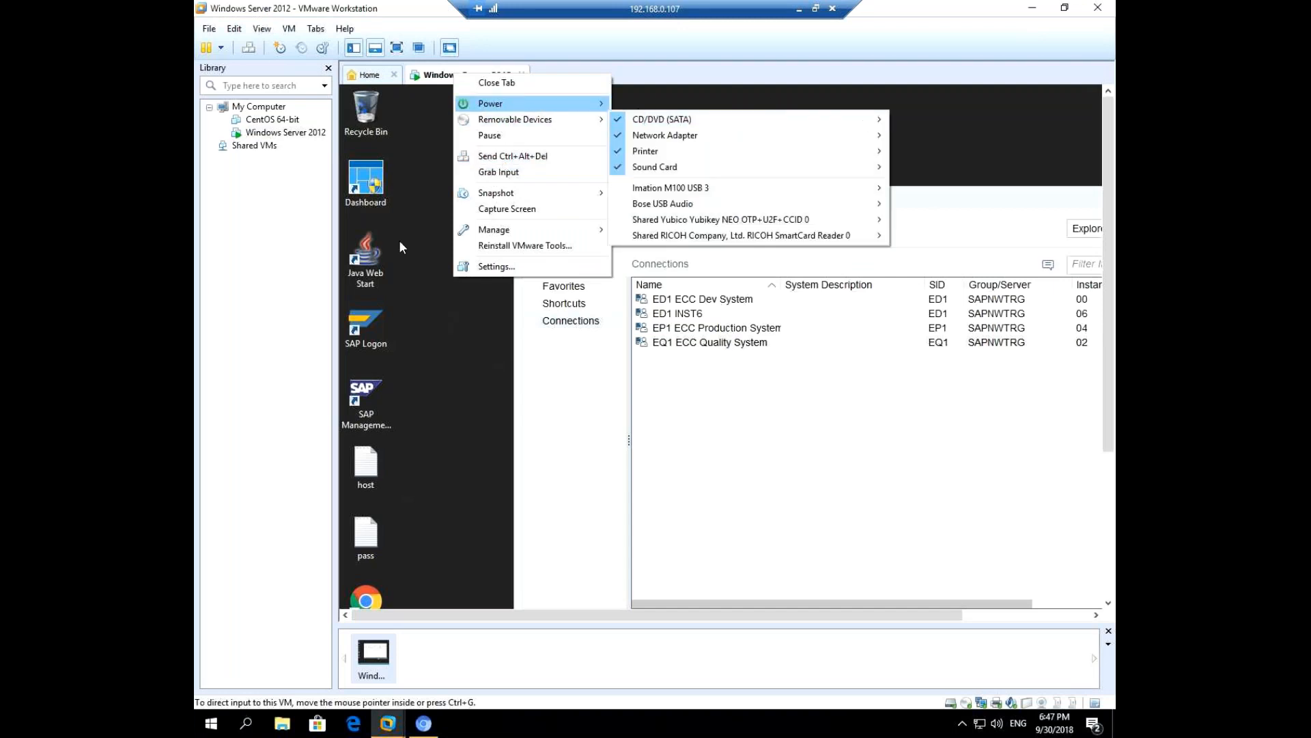
{"action": "left_click", "coordinate": [542, 157]}
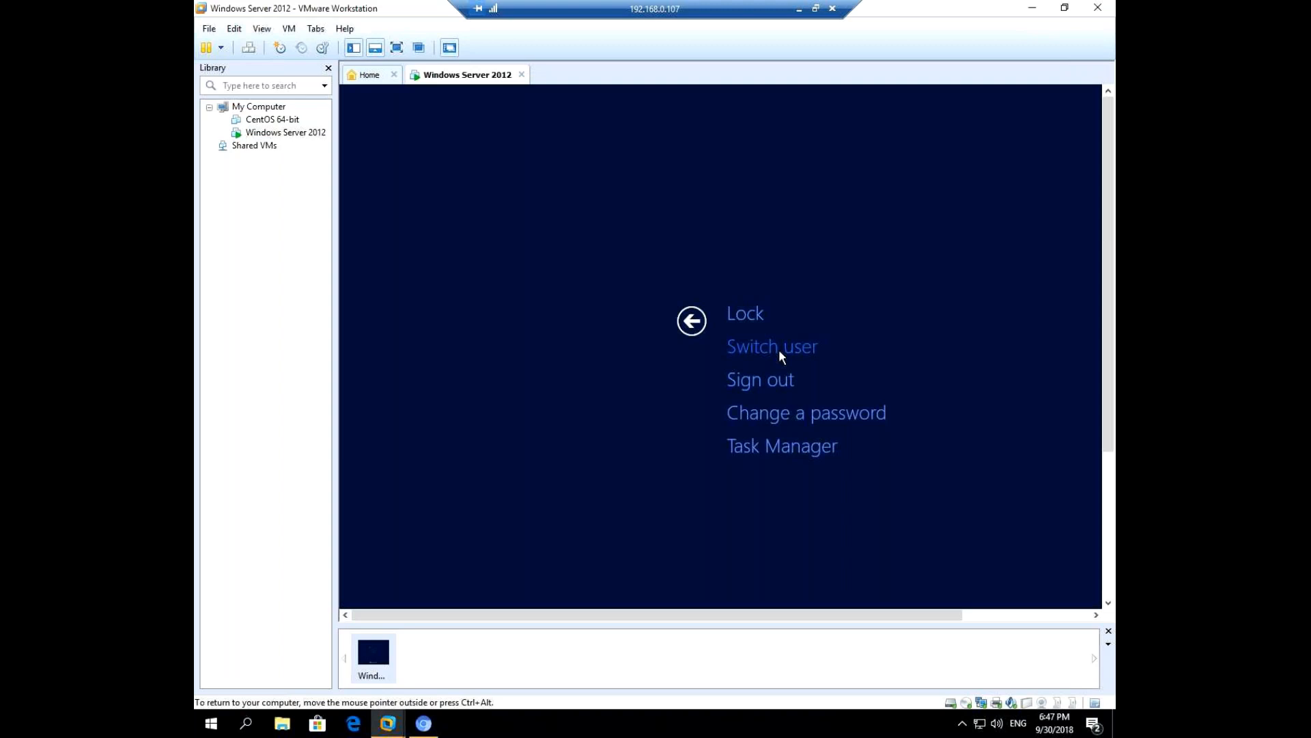
{"action": "left_click", "coordinate": [779, 350]}
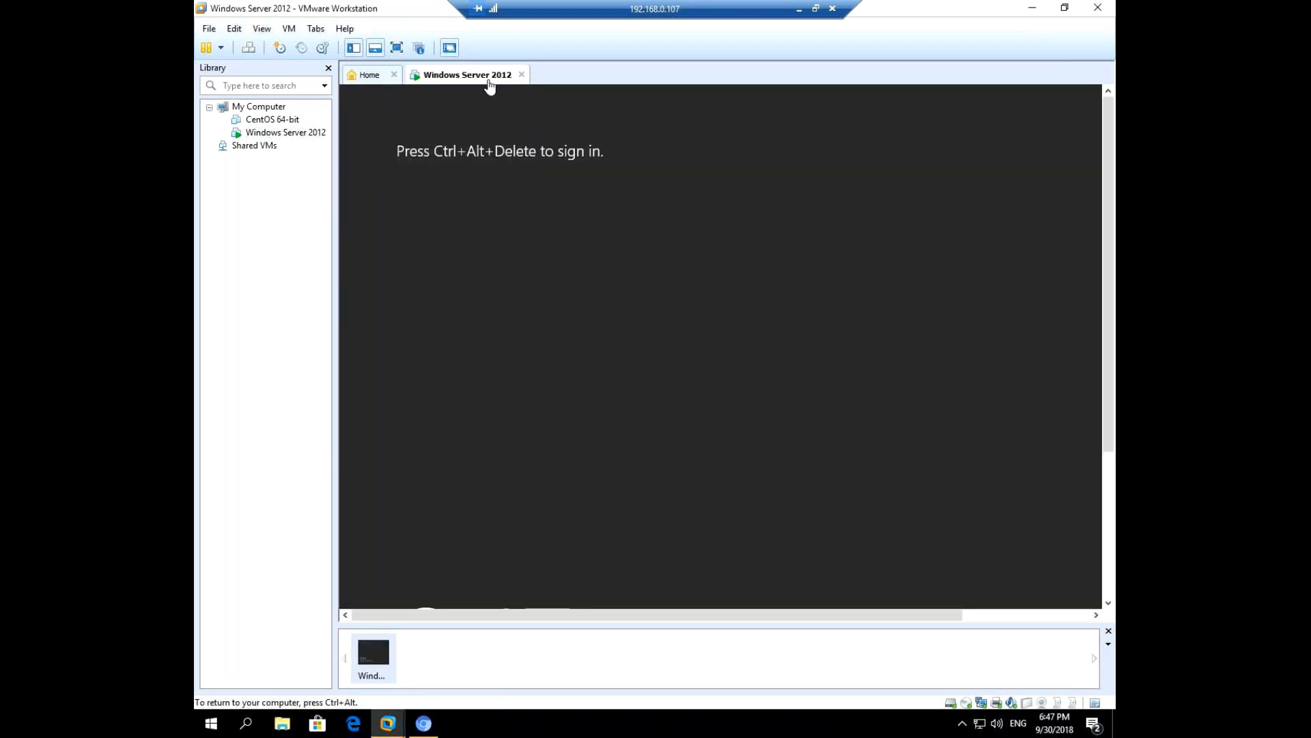
{"action": "right_click", "coordinate": [488, 82]}
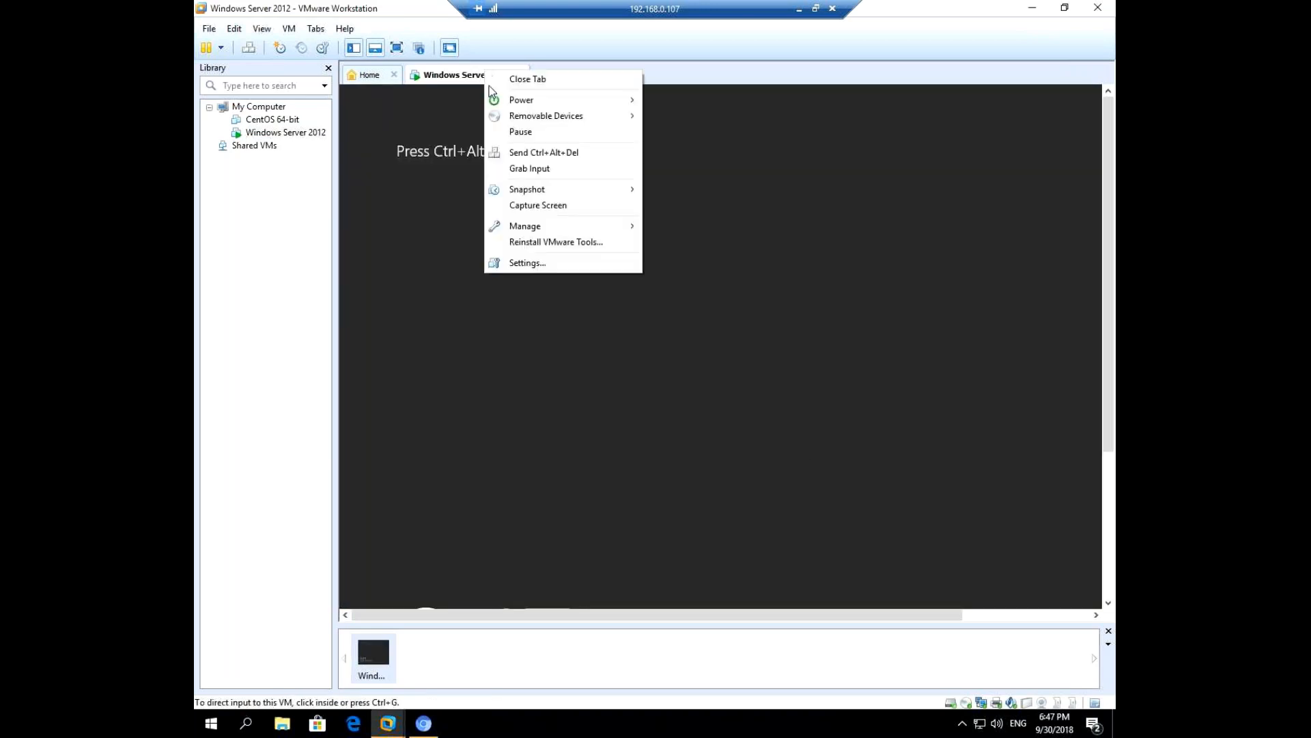
{"action": "left_click", "coordinate": [544, 153]}
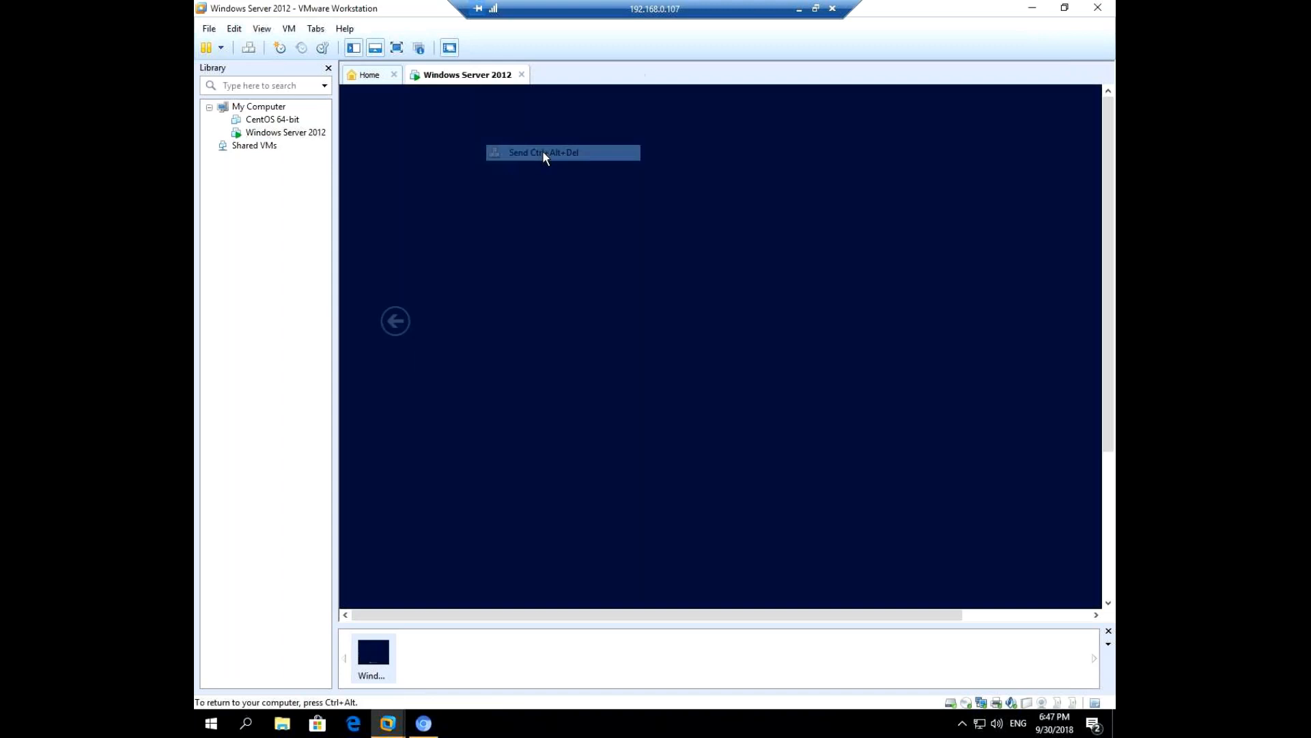
Sign in to the server as eq1adm with the account password and return the virtual machine to full screen.
{"action": "left_click_drag", "start_coordinate": [448, 616], "coordinate": [553, 621]}
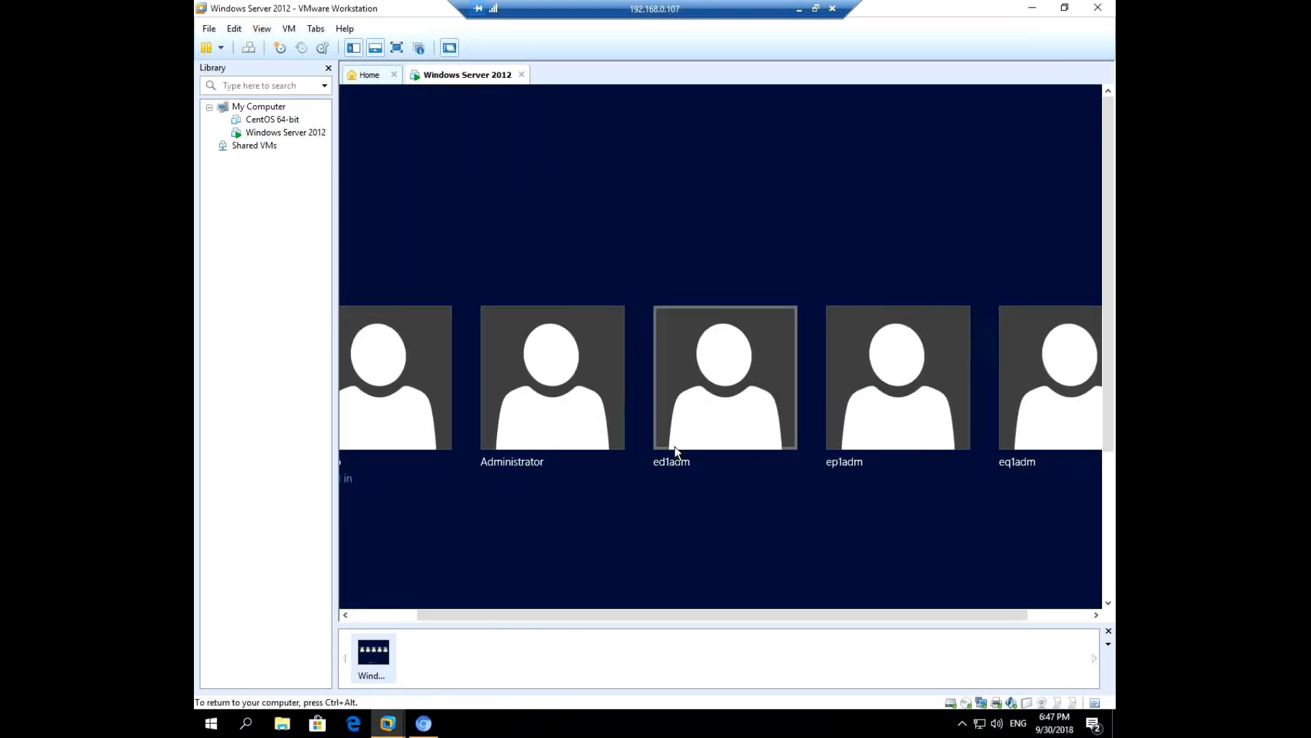
{"action": "left_click_drag", "start_coordinate": [912, 616], "coordinate": [1010, 623]}
{"action": "left_click", "coordinate": [1068, 357]}
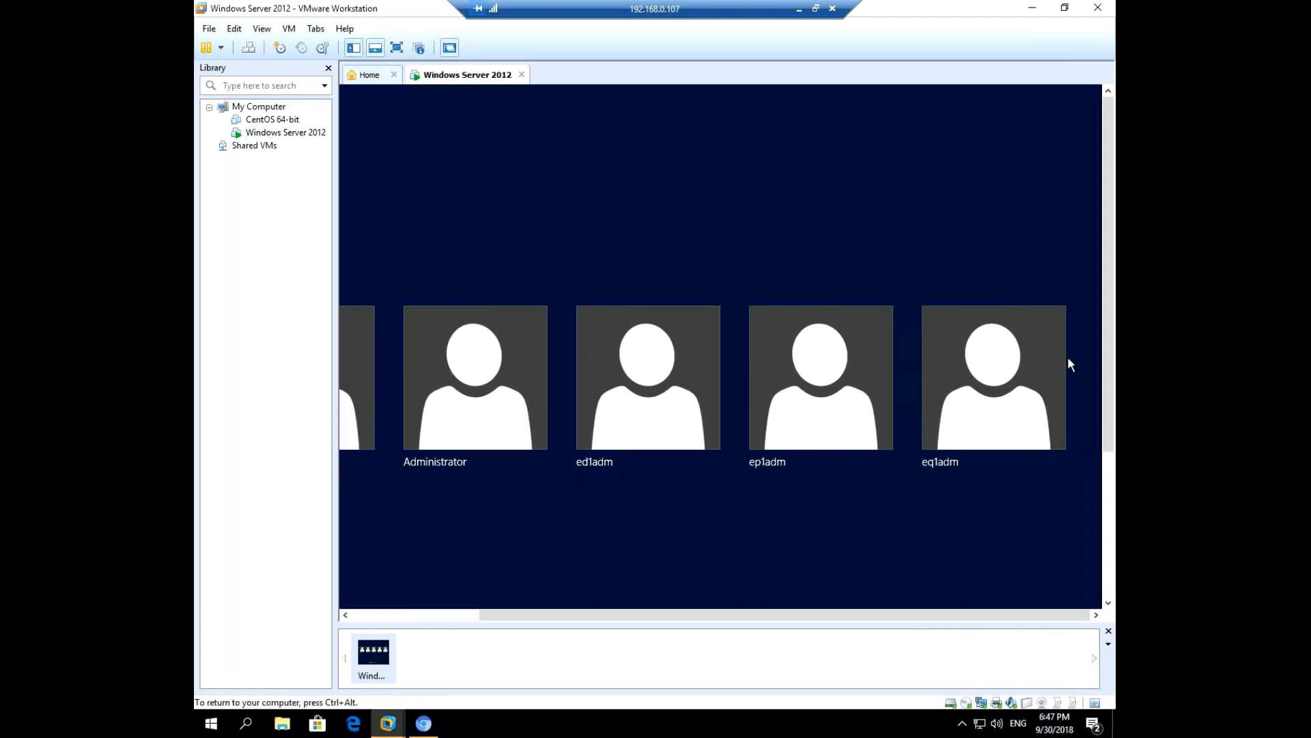
{"action": "left_click", "coordinate": [980, 389]}
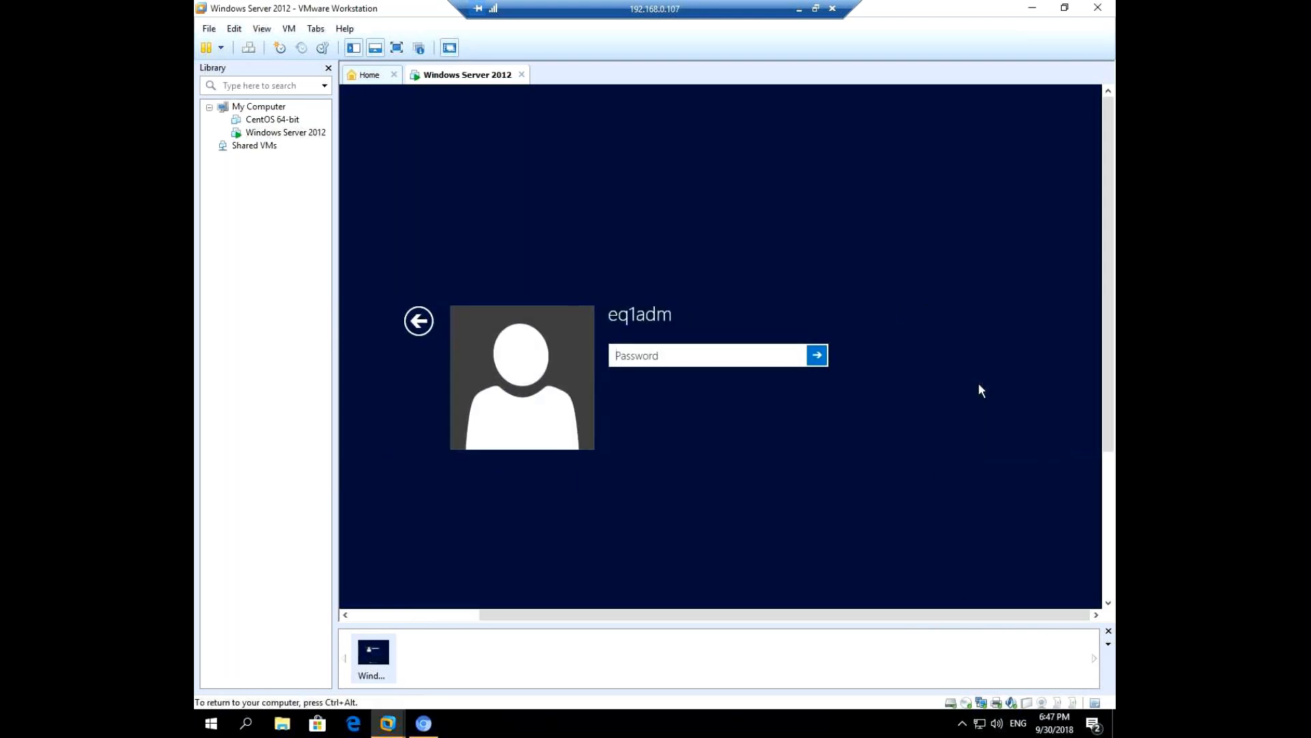
{"action": "type", "text": "••••••••"}
{"action": "key", "text": "Return"}
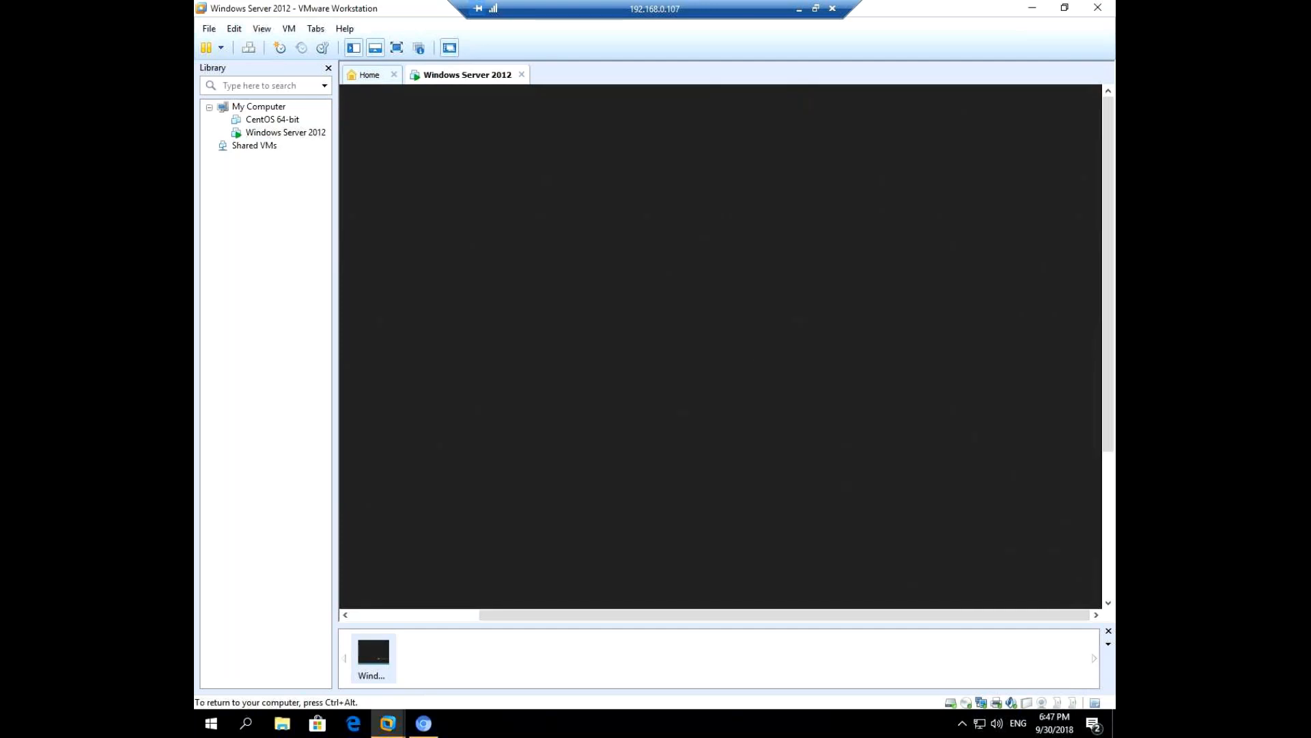
{"action": "key", "text": "ctrl+alt"}
{"action": "left_click", "coordinate": [397, 48]}
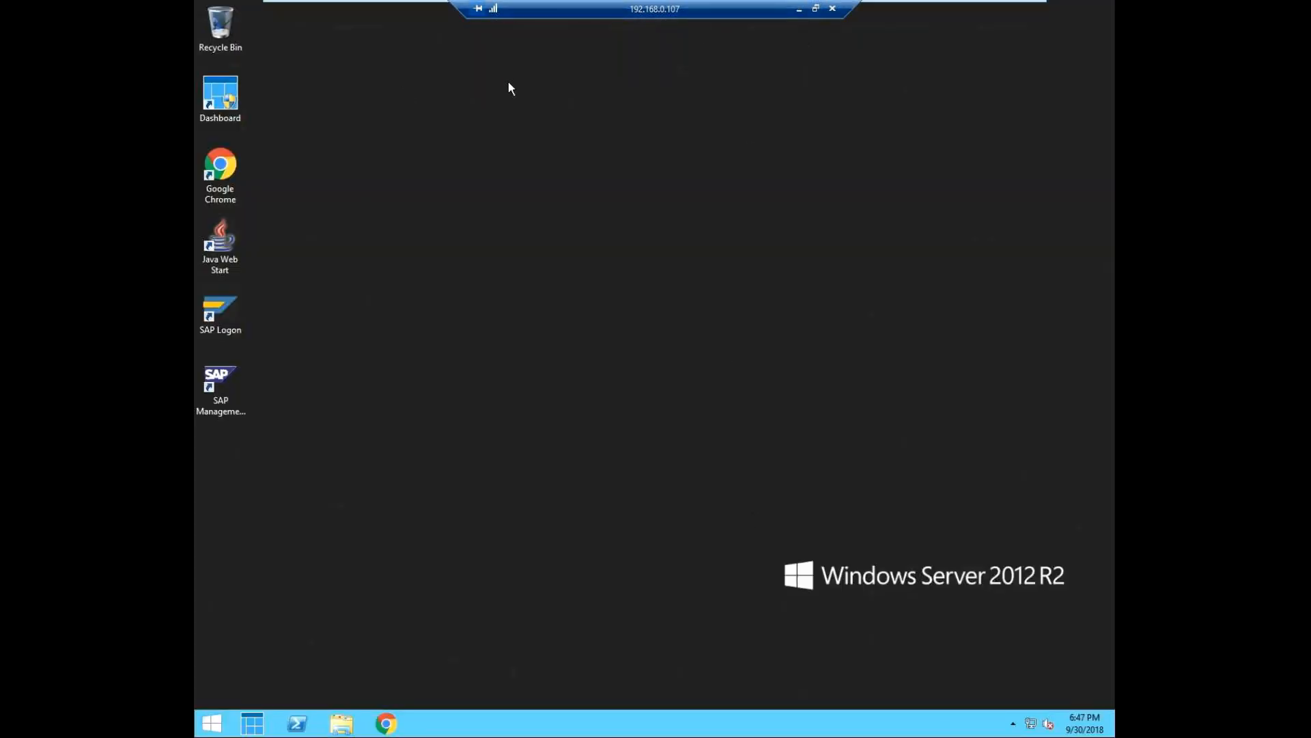
Start SAP Logon, close the PowerShell startup window, and maximize the logon window.
{"action": "mouse_move", "coordinate": [418, 9]}
{"action": "double_click", "coordinate": [214, 305]}
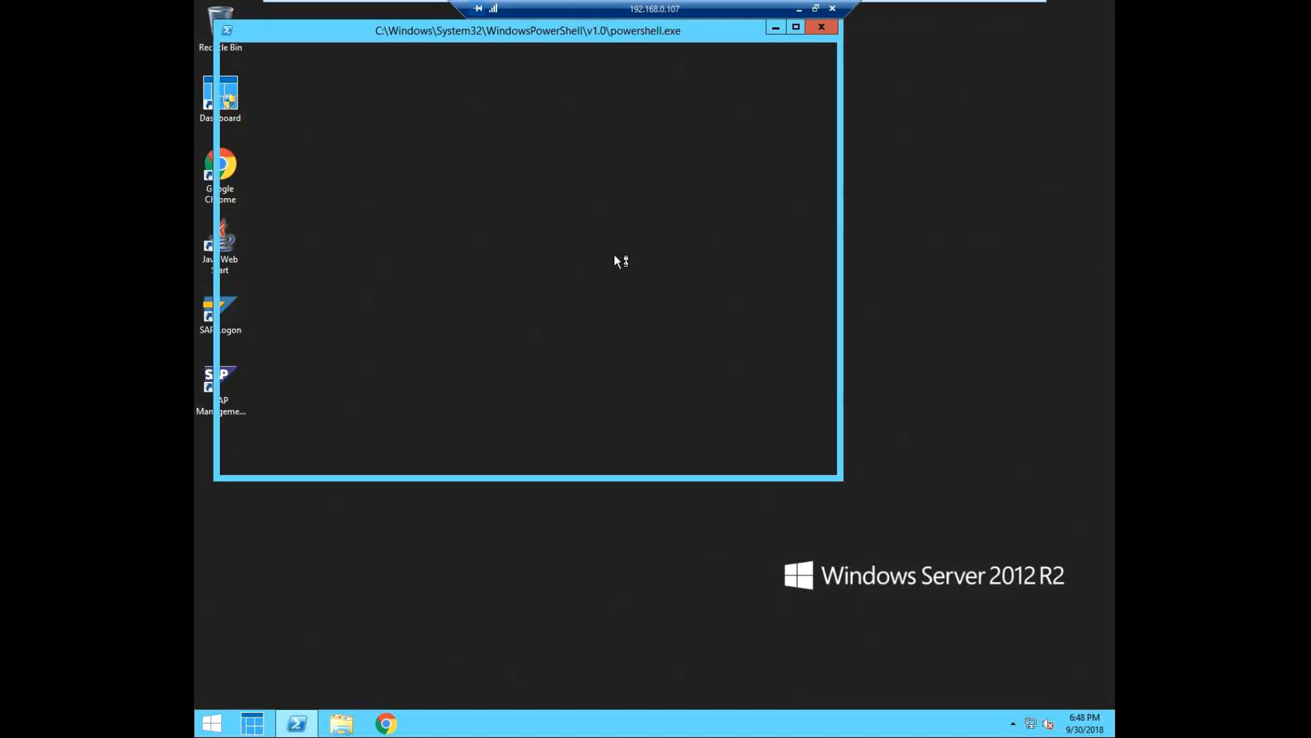
{"action": "left_click", "coordinate": [826, 30]}
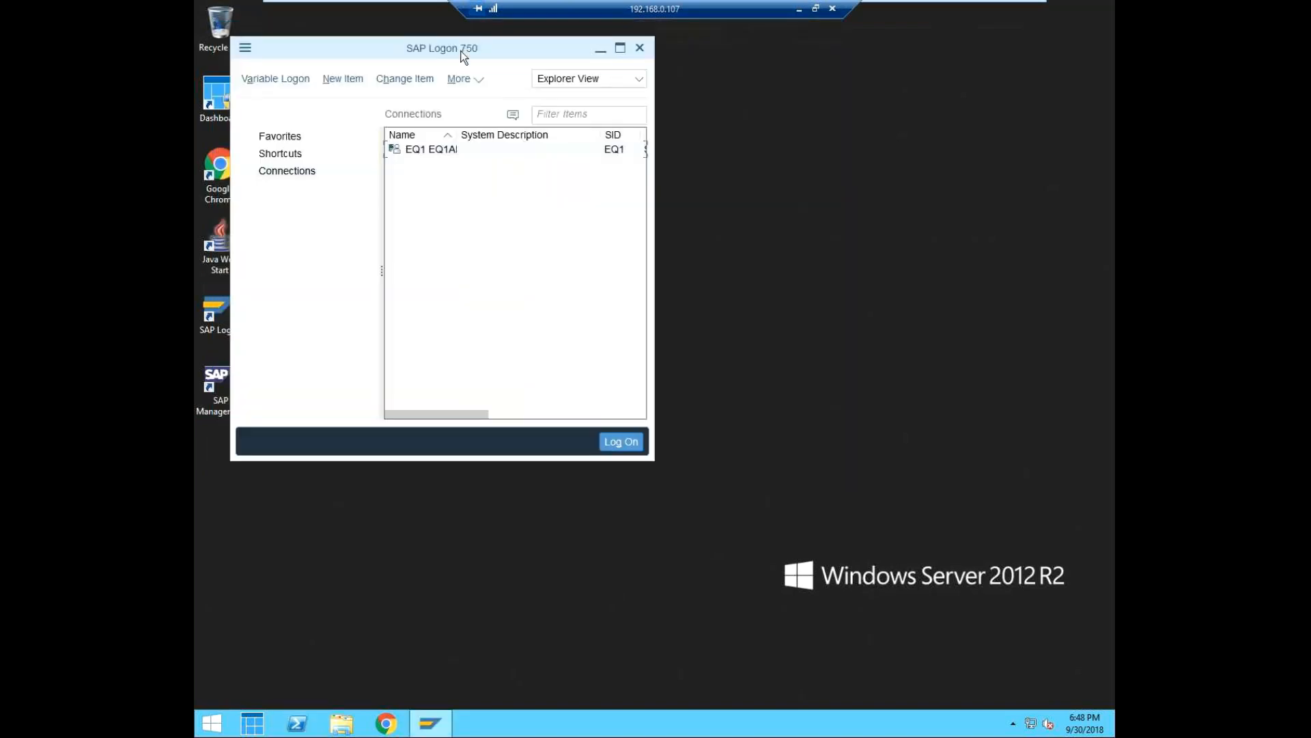
{"action": "left_click_drag", "start_coordinate": [463, 57], "coordinate": [541, 132]}
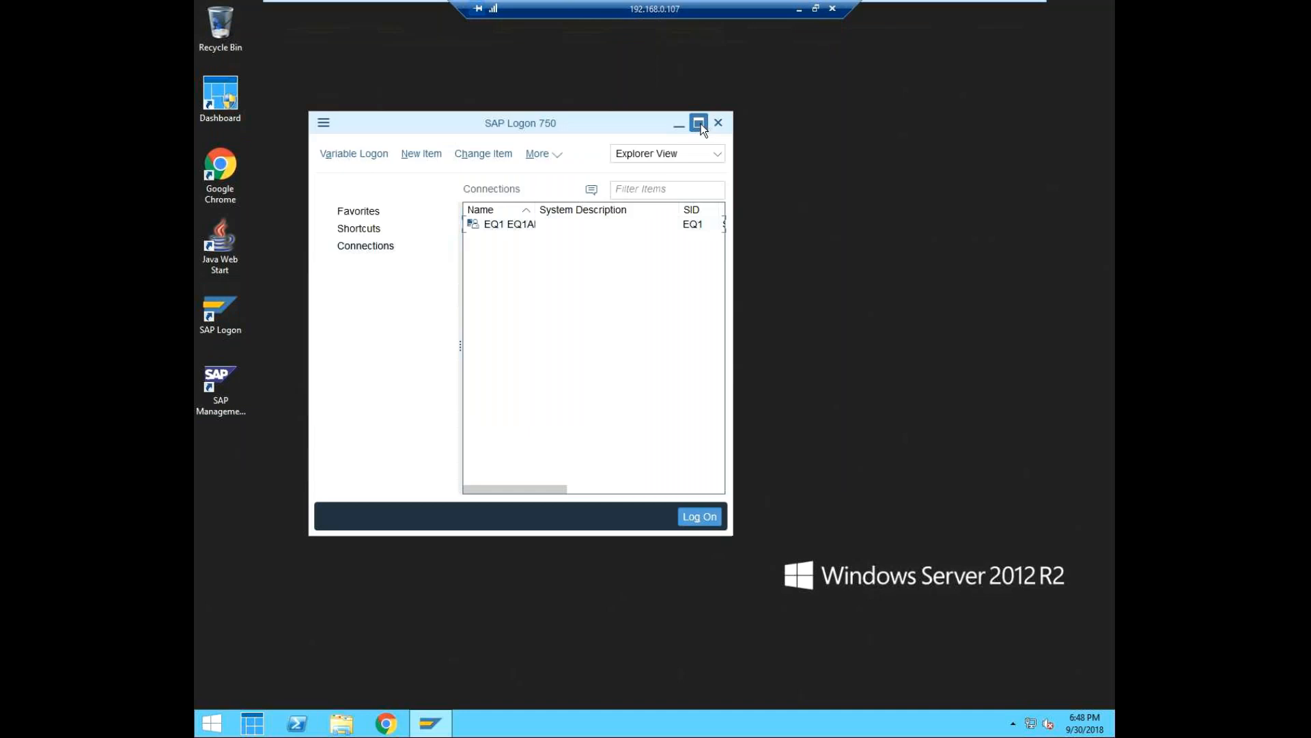
{"action": "left_click", "coordinate": [699, 123]}
Open the EQ1 connection's logon screen with client 000, maximize it, and minimize the SAP windows.
{"action": "right_click", "coordinate": [582, 111]}
{"action": "left_click", "coordinate": [597, 116]}
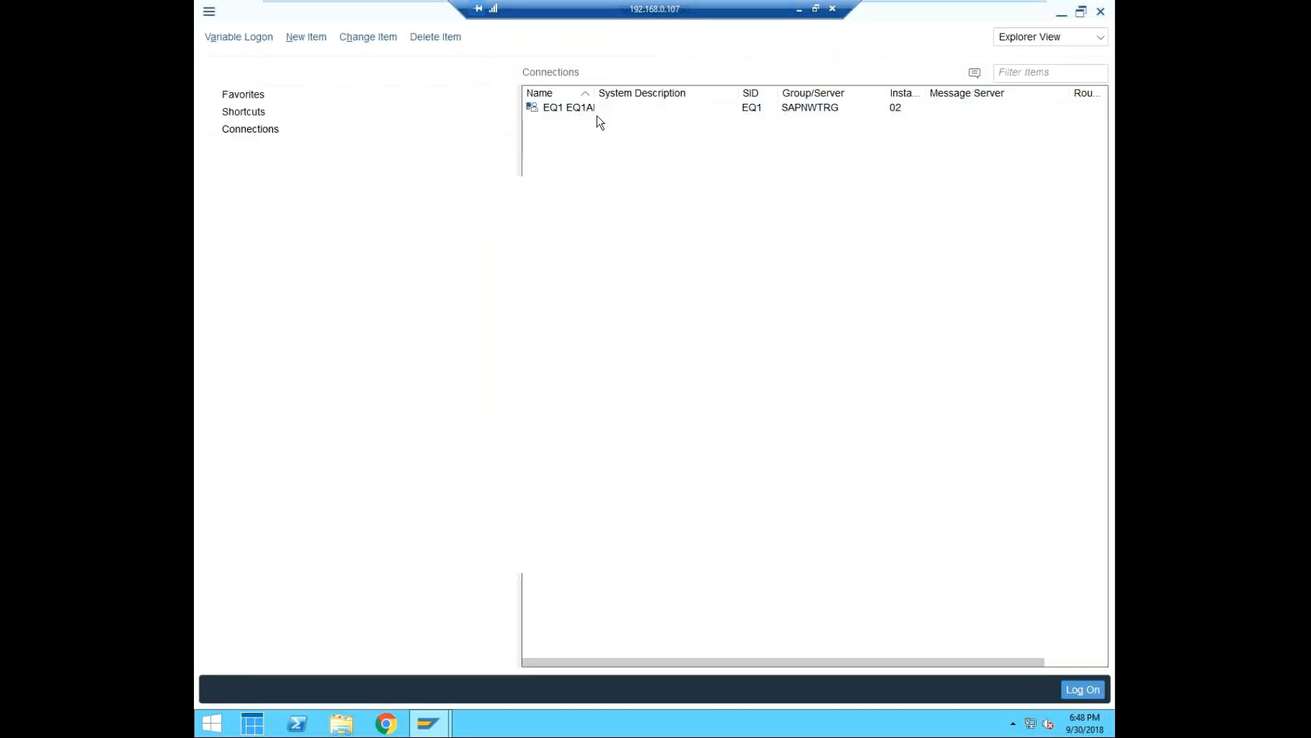
{"action": "type", "text": "000"}
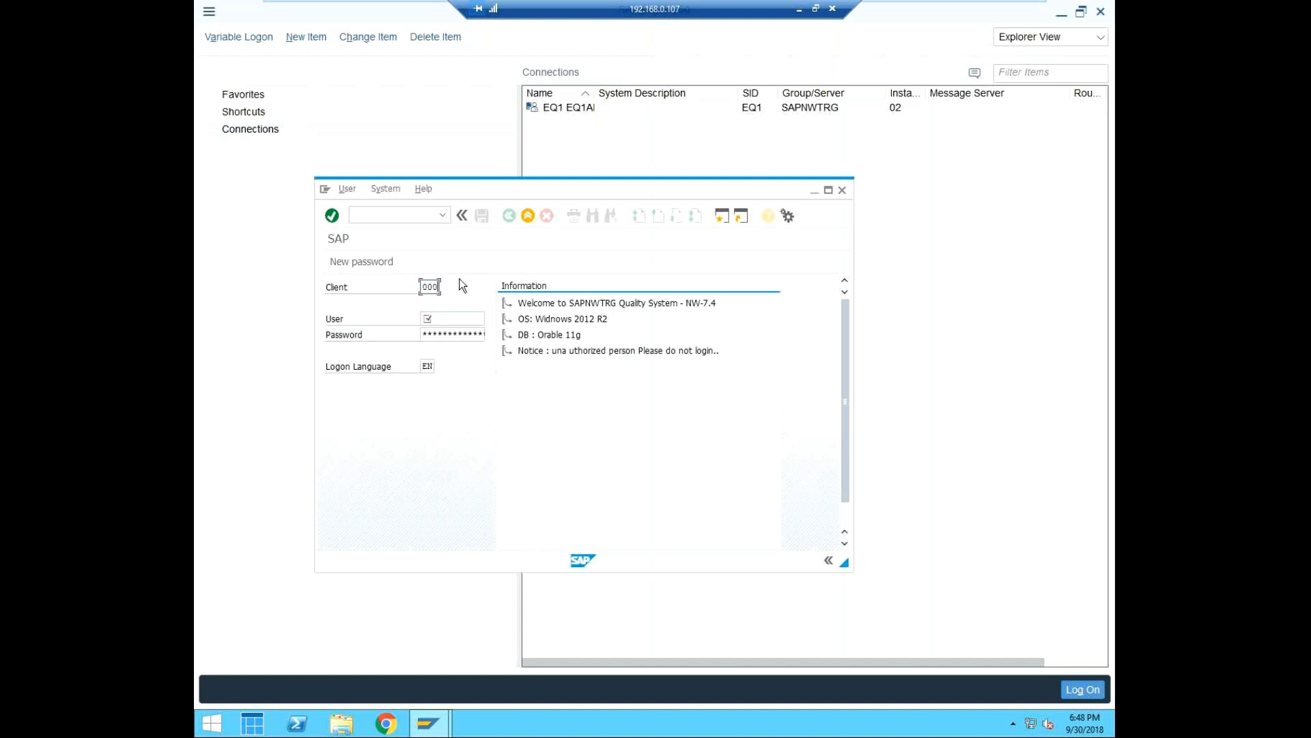
{"action": "left_click", "coordinate": [834, 194]}
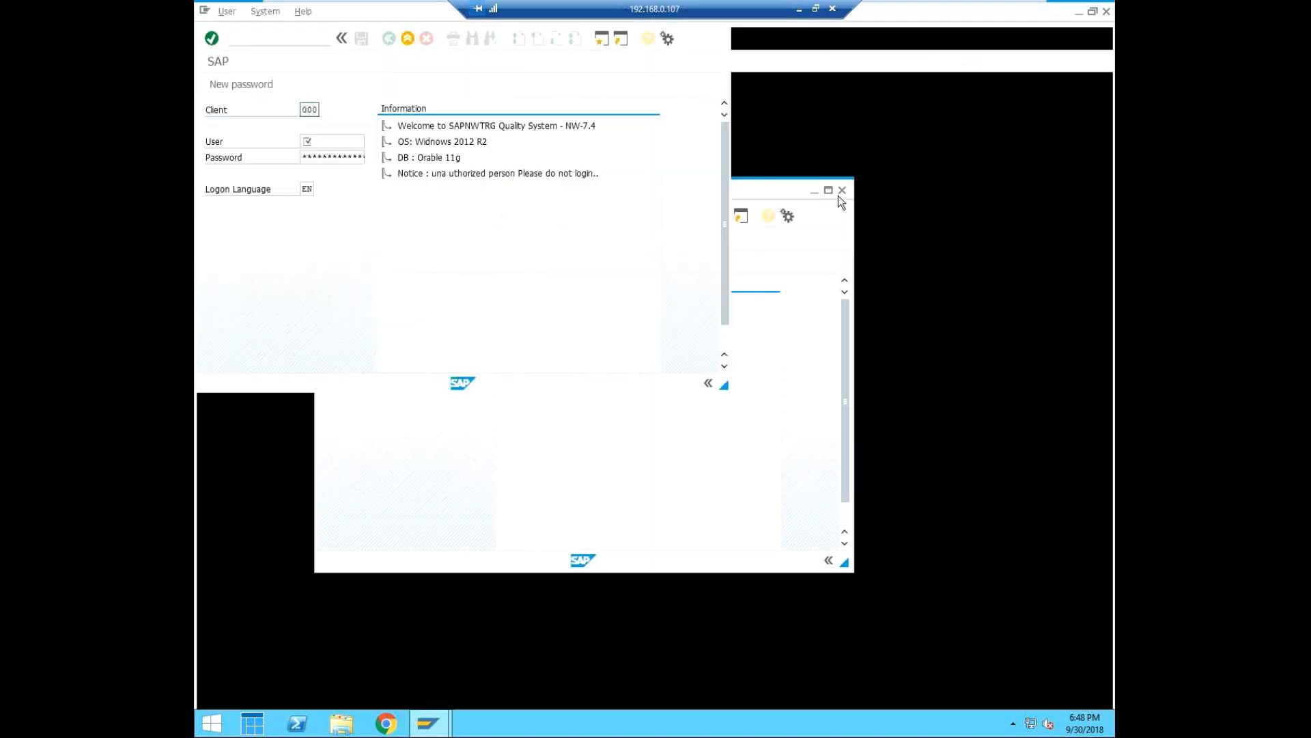
{"action": "left_click", "coordinate": [1079, 13]}
{"action": "left_click", "coordinate": [679, 125]}
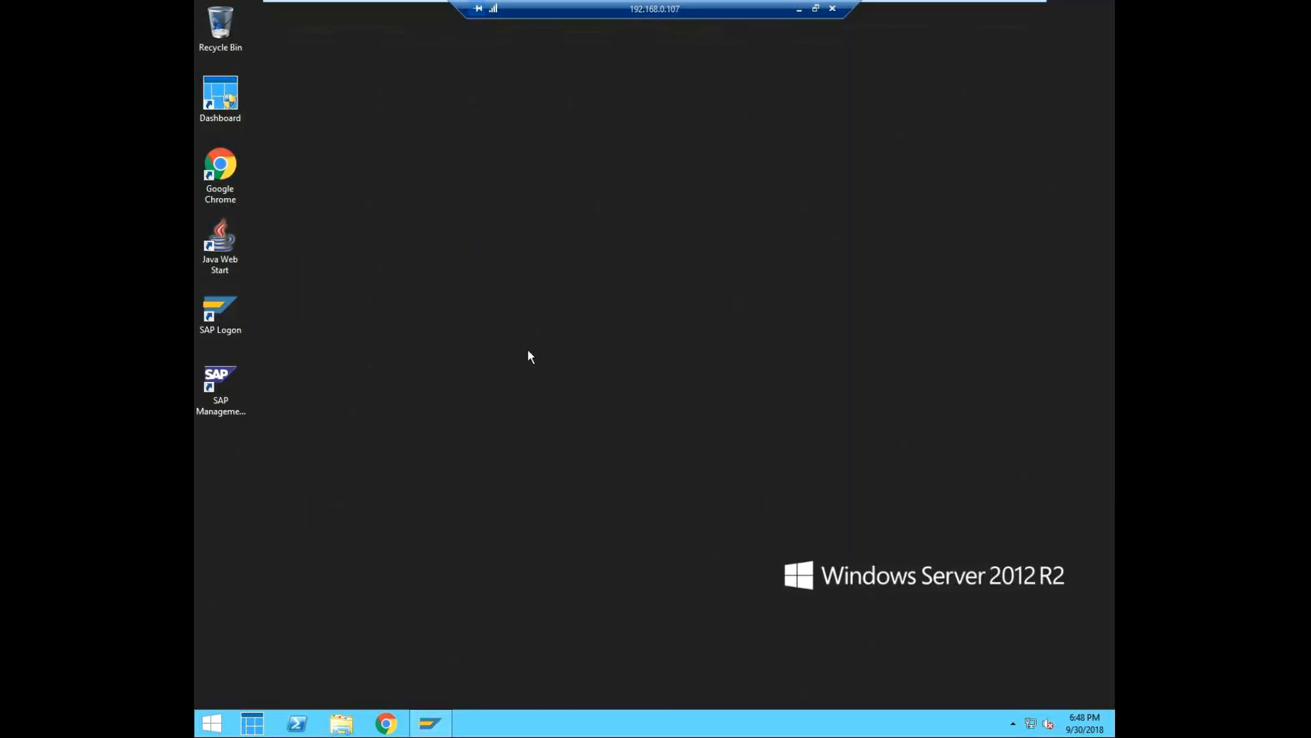
Open a File Explorer window and minimize it.
{"action": "right_click", "coordinate": [347, 725]}
{"action": "left_click", "coordinate": [319, 663]}
{"action": "left_click", "coordinate": [1056, 9]}
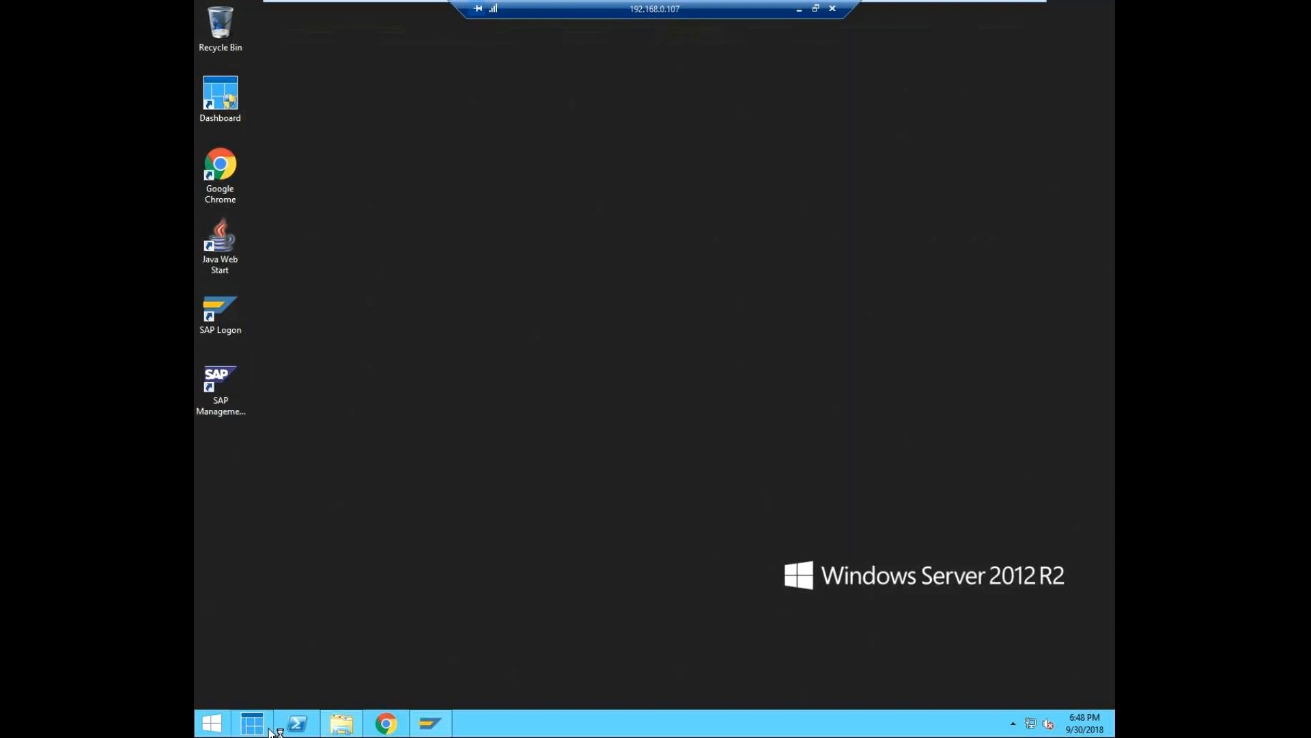
Find and open Command Prompt, snap it to one half of the desktop, and dismiss the Windows Server Essentials message.
{"action": "left_click", "coordinate": [213, 726]}
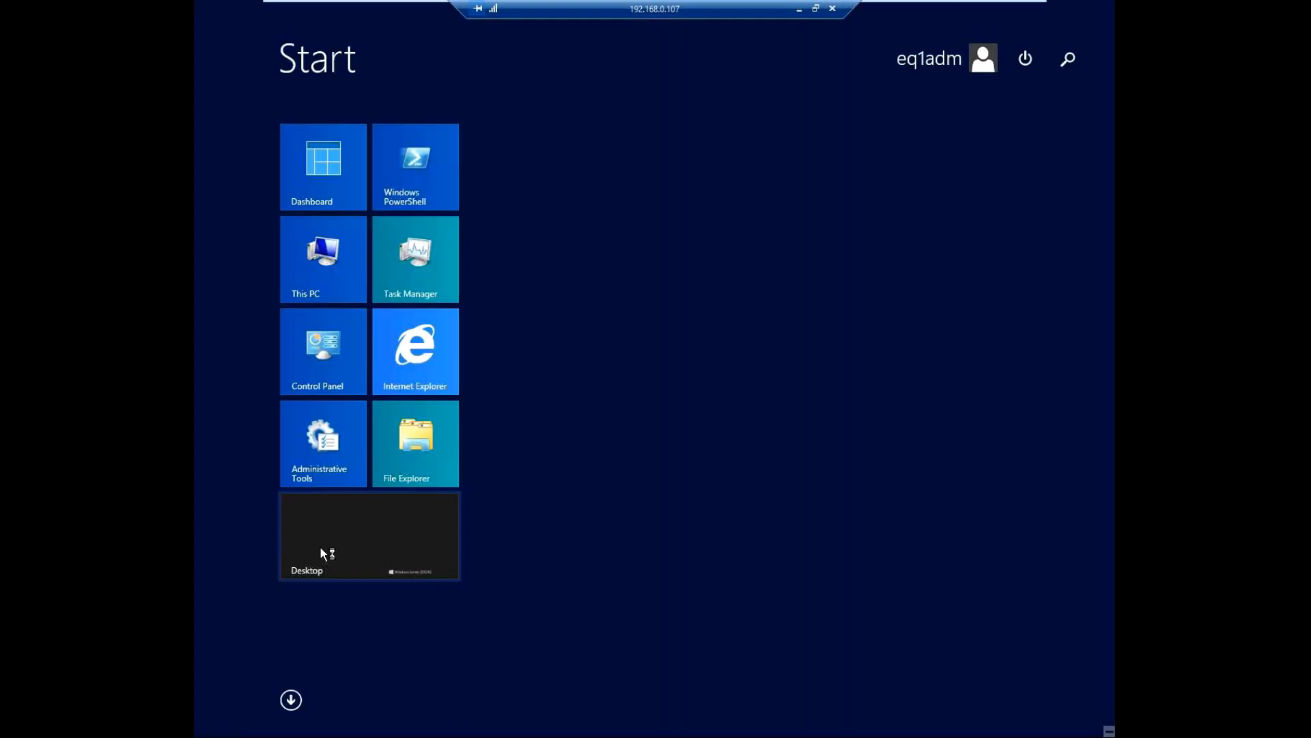
{"action": "left_click", "coordinate": [1070, 60]}
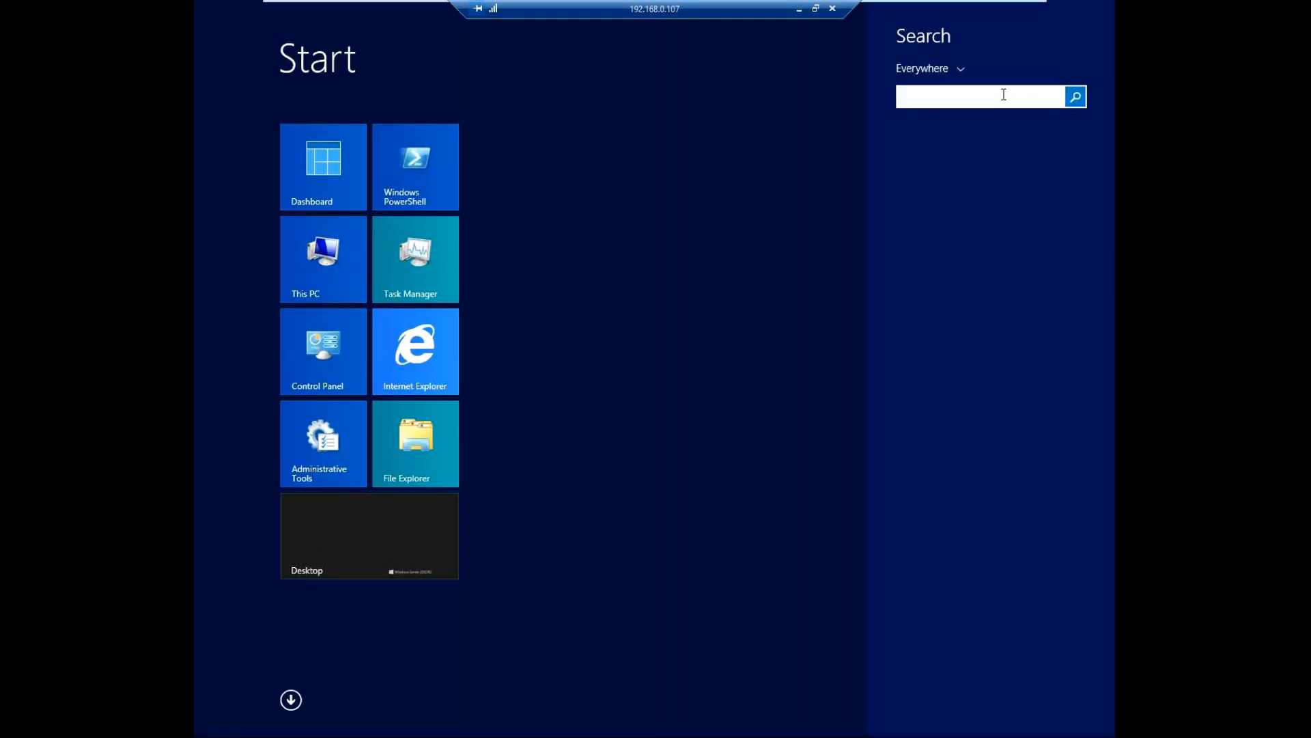
{"action": "type", "text": "command Prompt"}
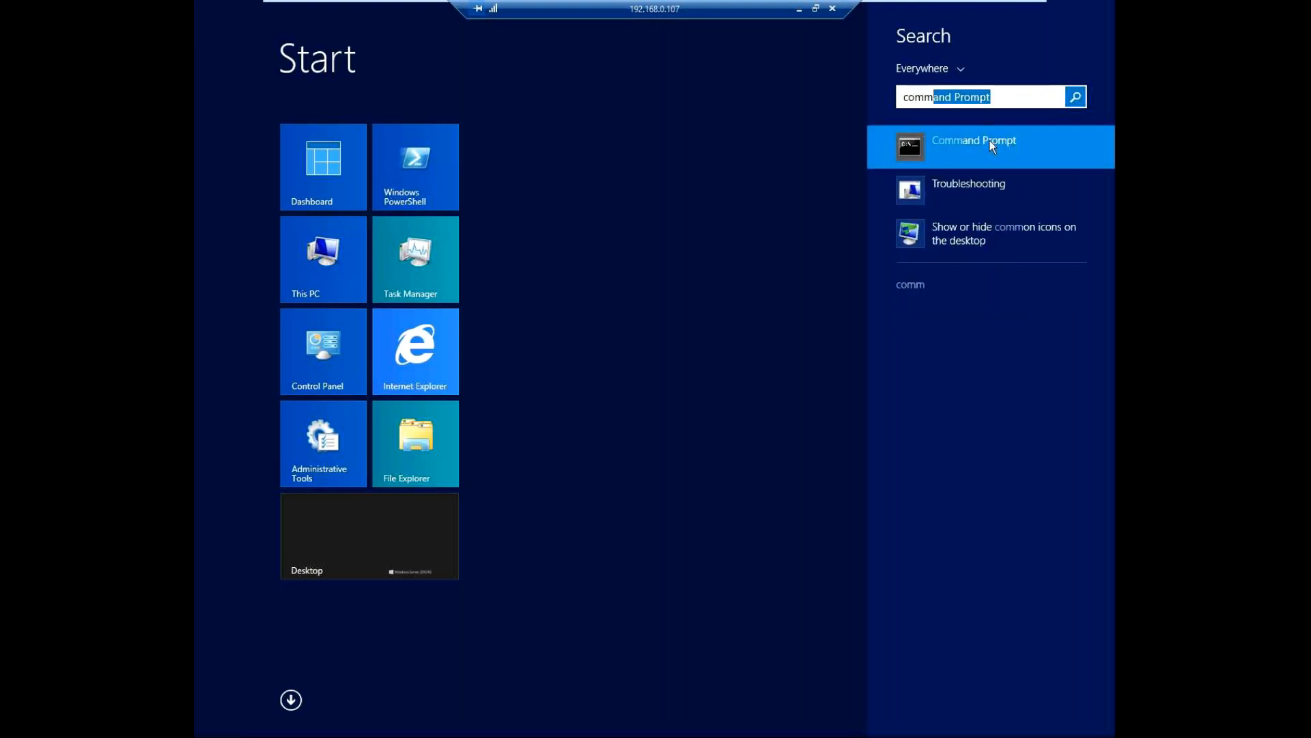
{"action": "left_click", "coordinate": [990, 140]}
{"action": "key", "text": "super+Left"}
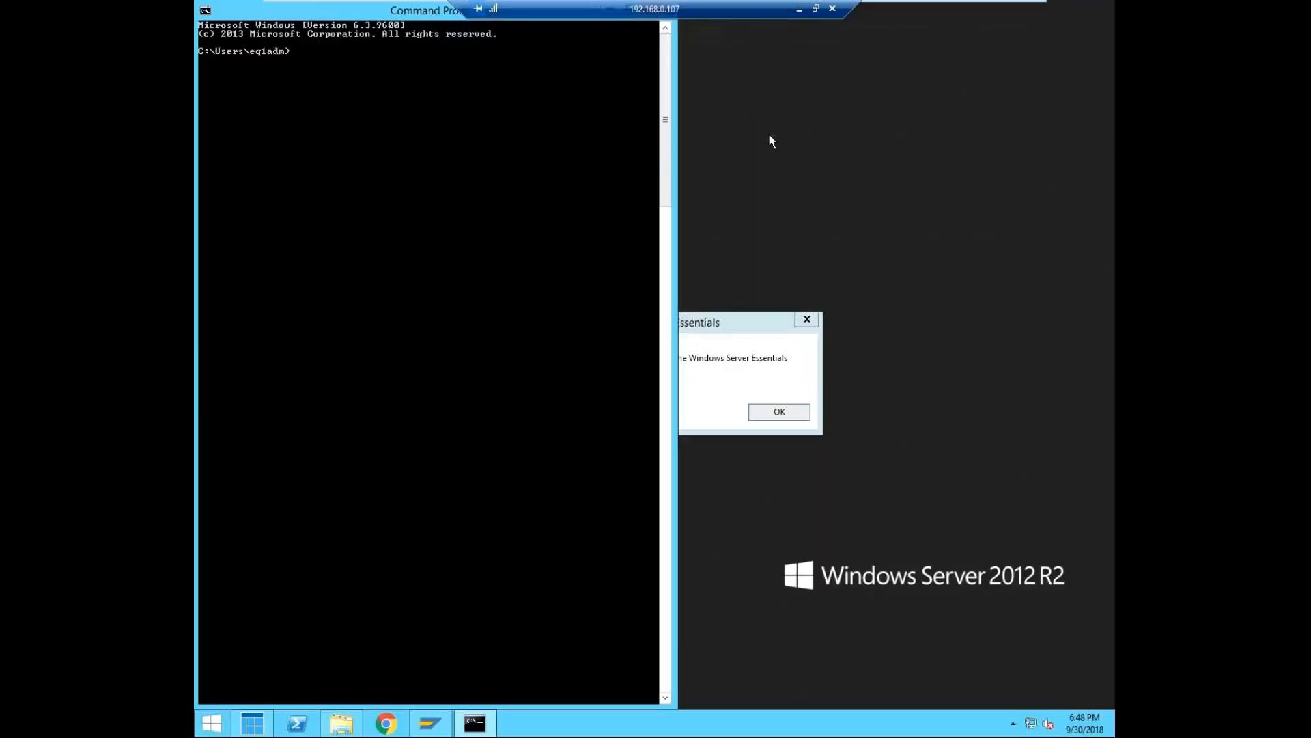
{"action": "left_click", "coordinate": [811, 323]}
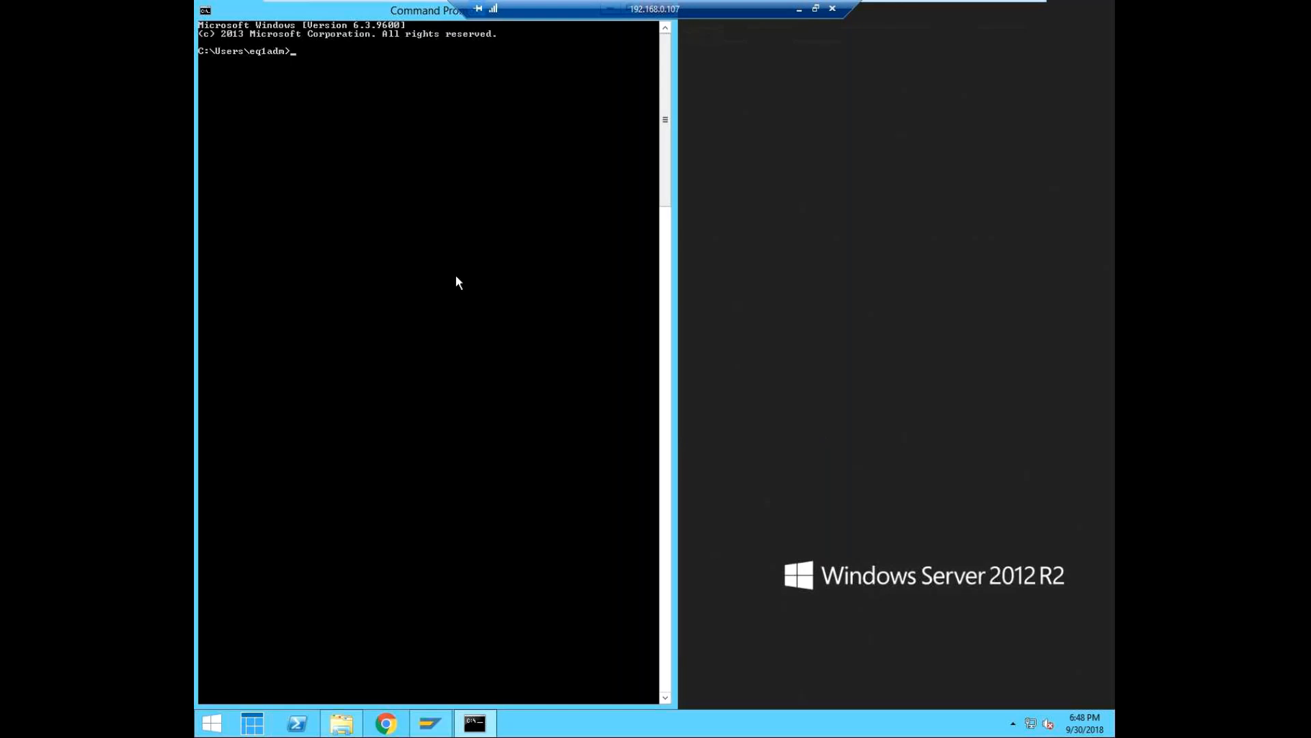
Run brtools and open Instance management with choice 1.
{"action": "type", "text": "brtools"}
{"action": "key", "text": "Return"}
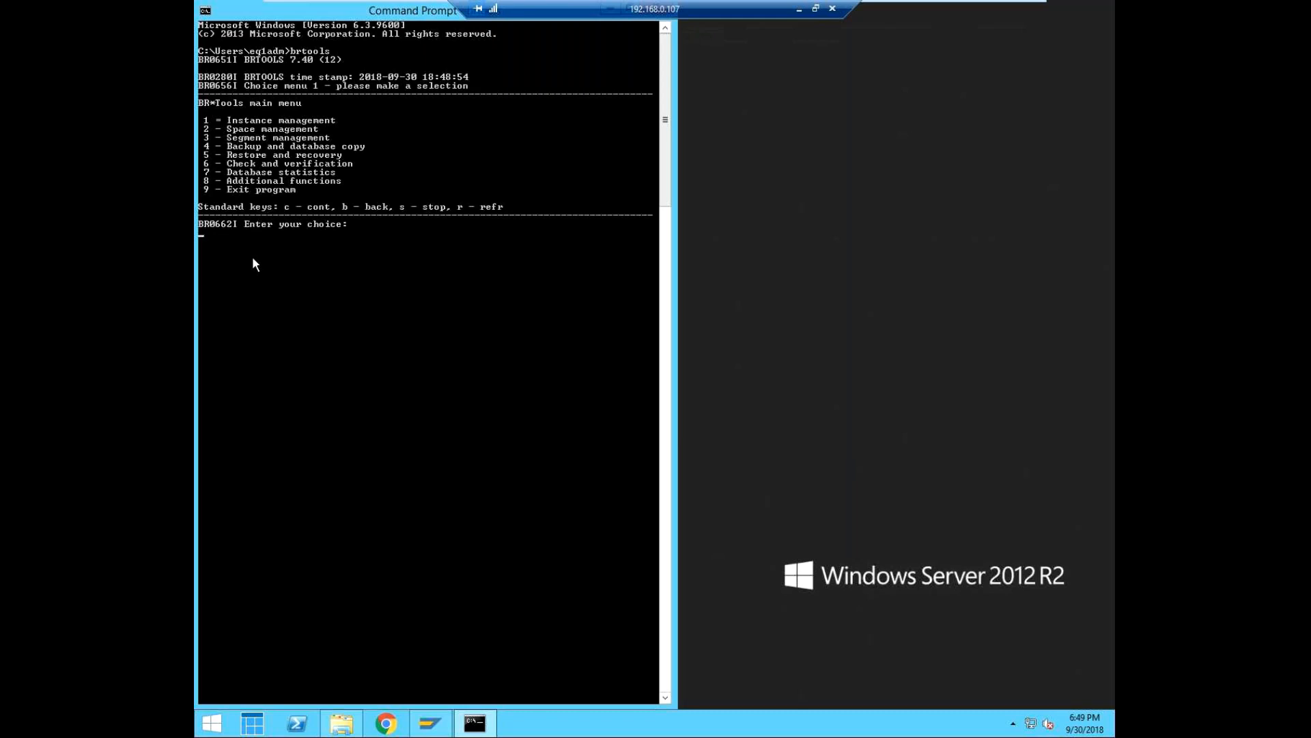
{"action": "type", "text": "1"}
{"action": "key", "text": "Return"}
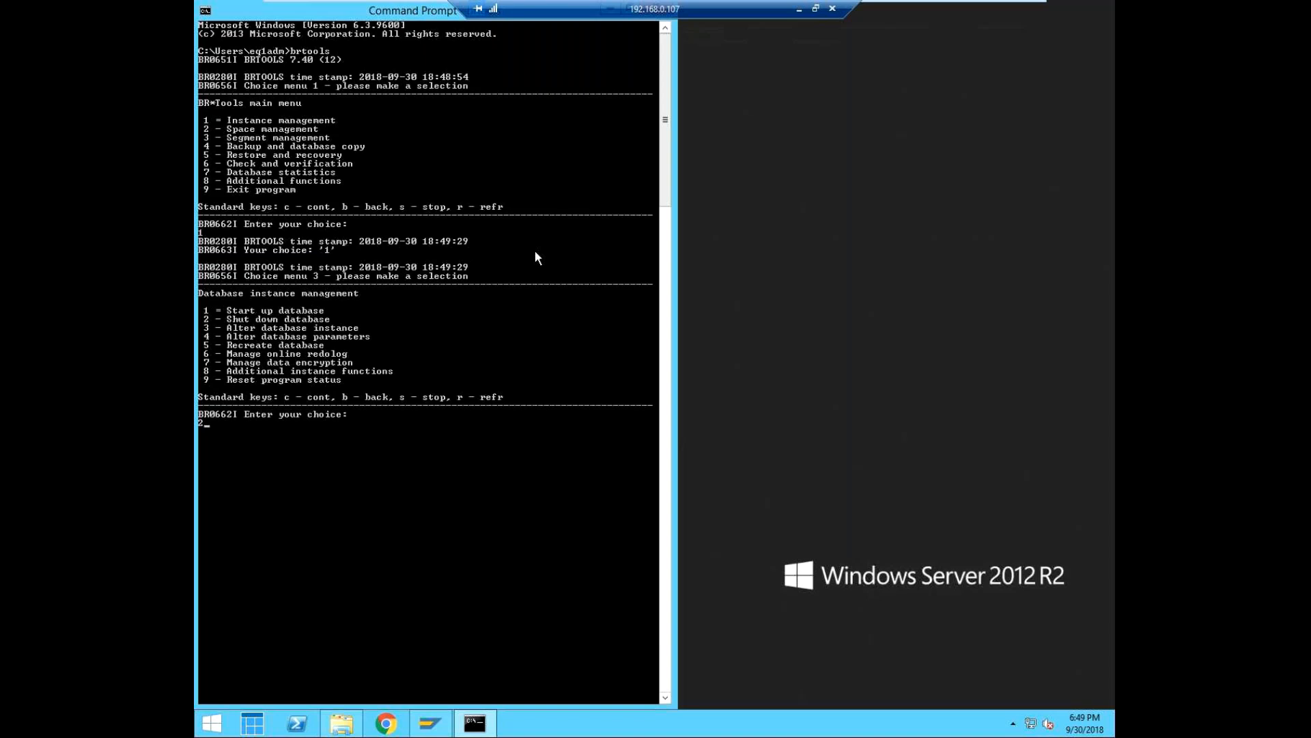
Choose Shut down database with choice 2 and continue with the default options to start BRSPACE's dbshut function.
{"action": "key", "text": "Return"}
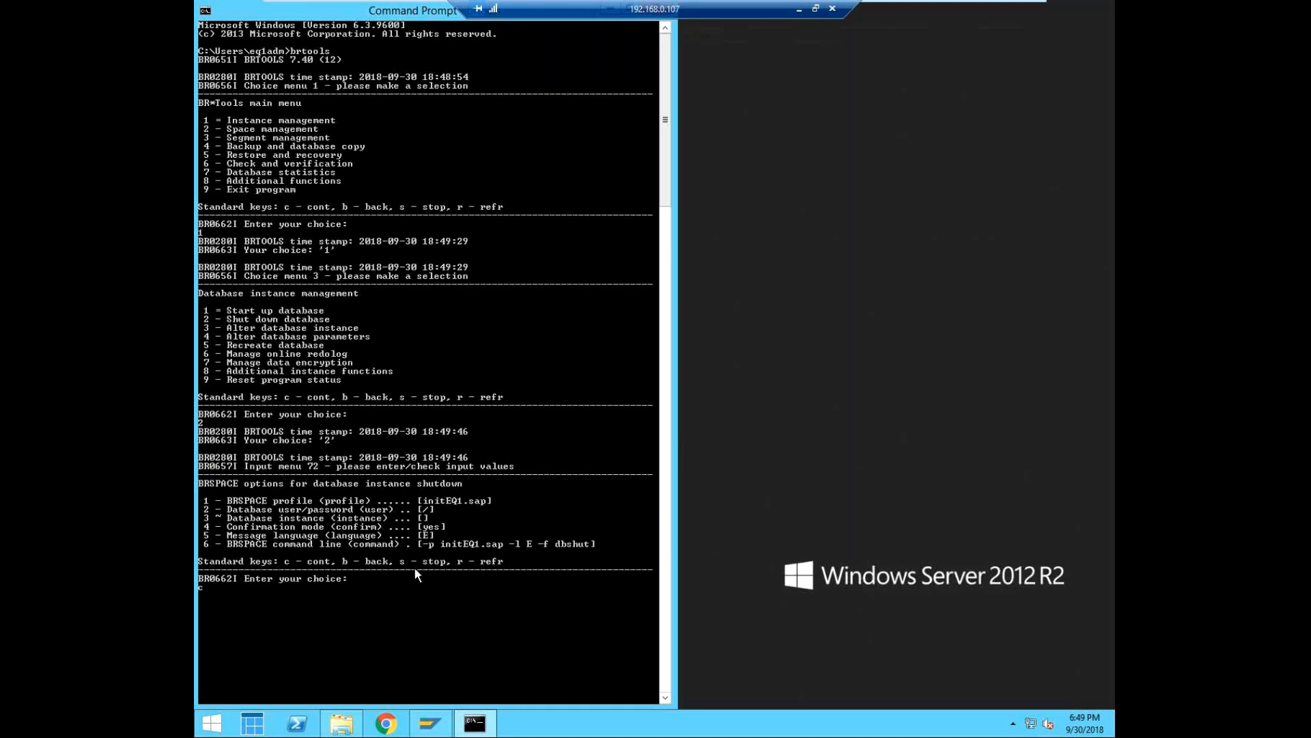
{"action": "key", "text": "Return"}
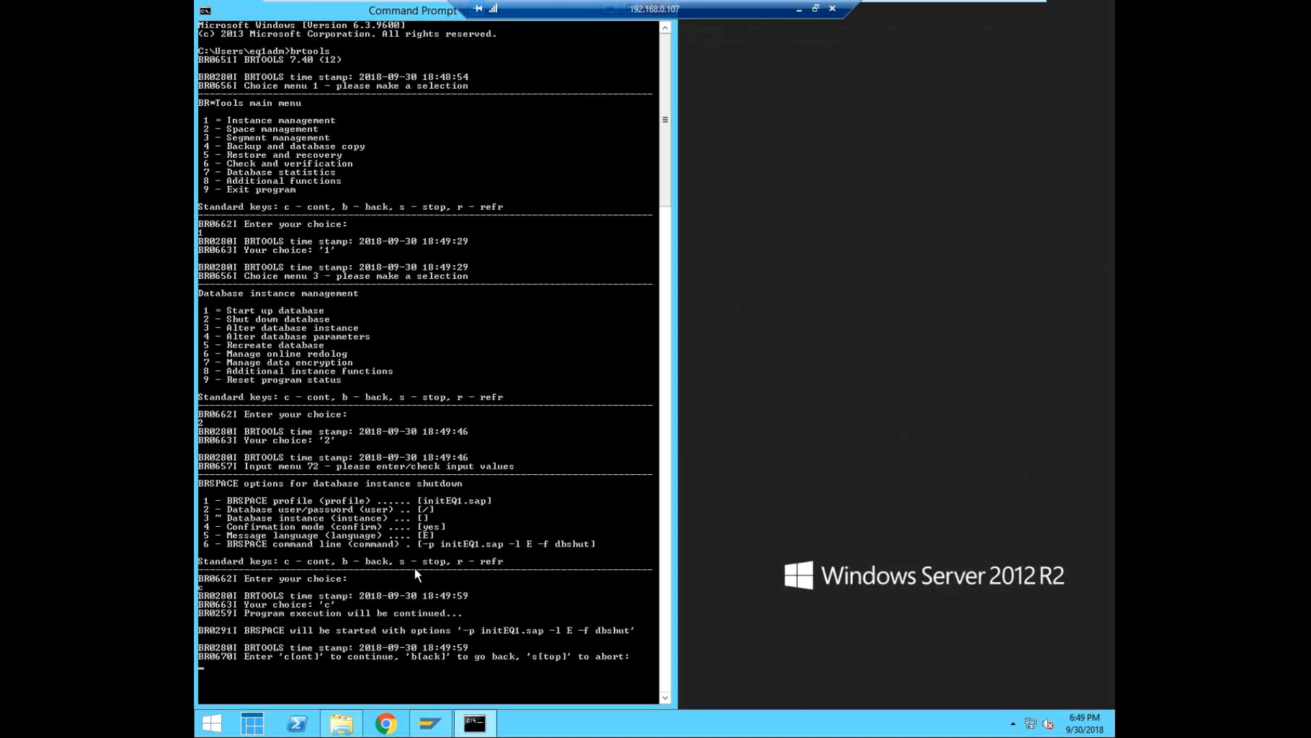
{"action": "left_click", "coordinate": [666, 694]}
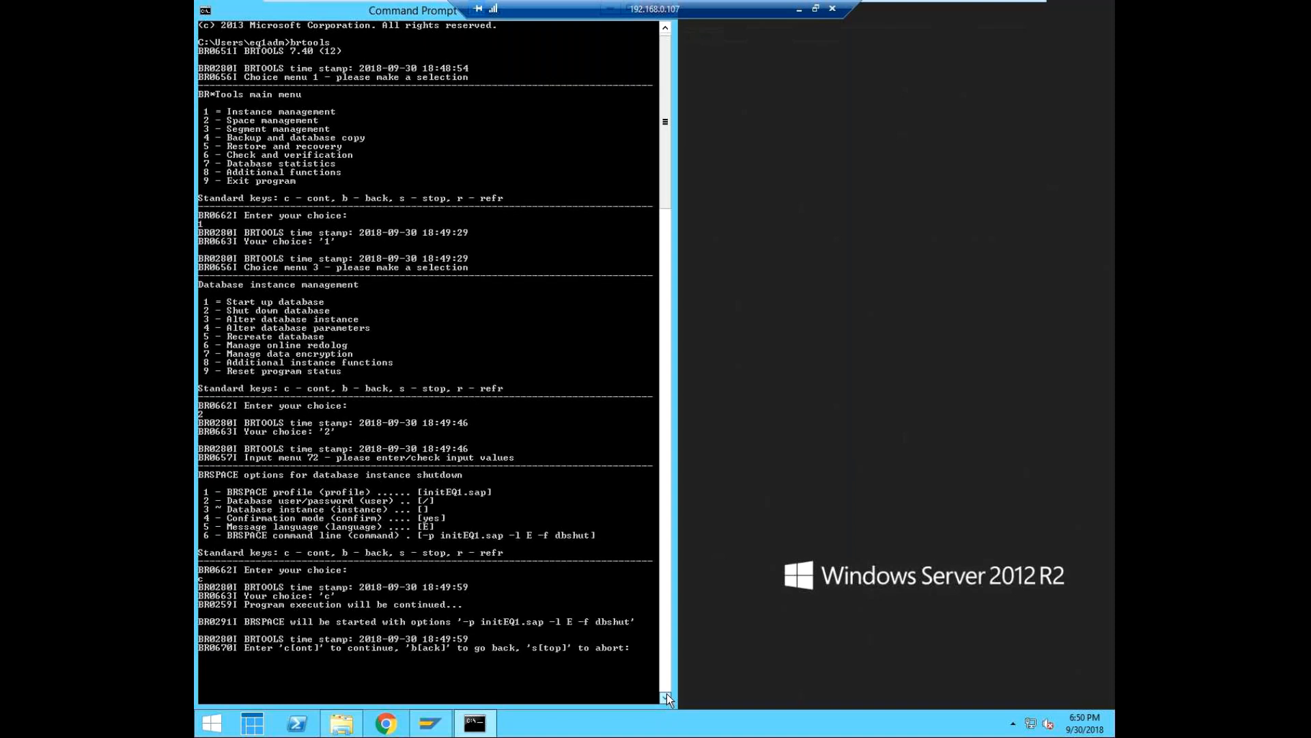
{"action": "left_click", "coordinate": [667, 694]}
{"action": "left_click", "coordinate": [665, 694]}
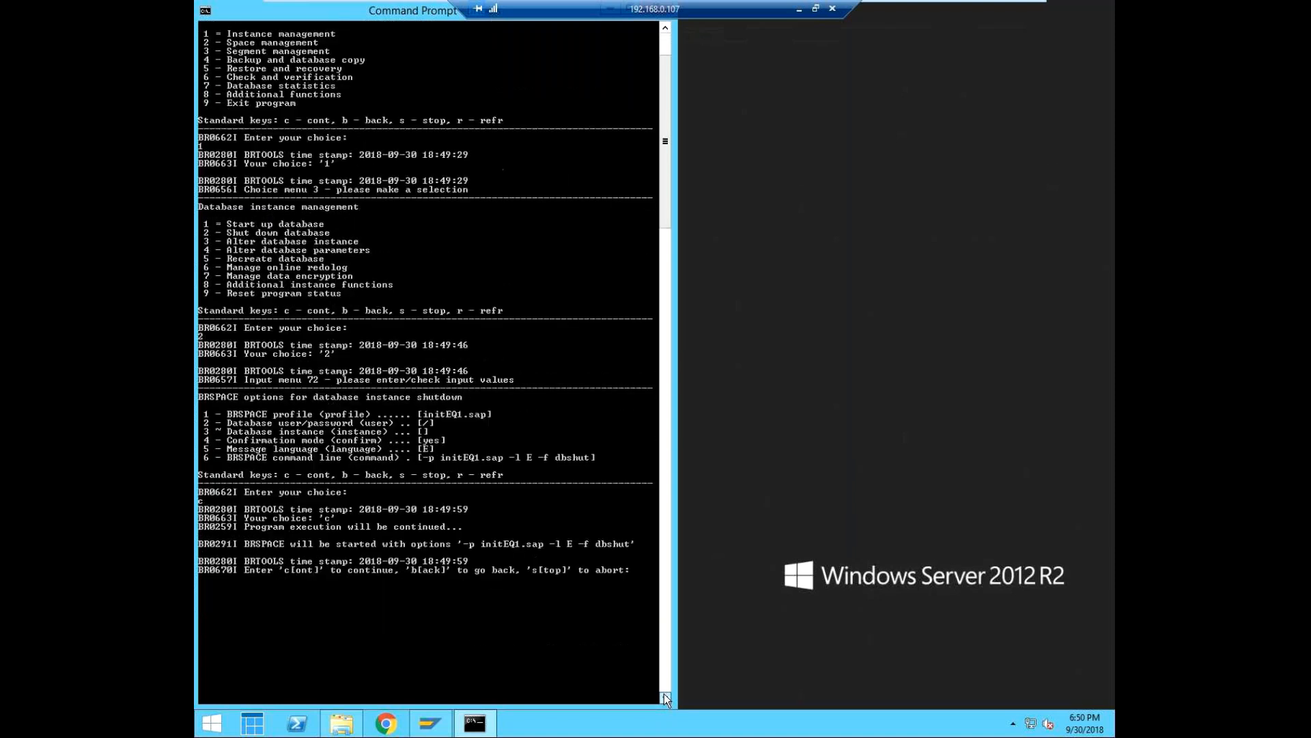
{"action": "left_click", "coordinate": [666, 698]}
{"action": "left_click", "coordinate": [666, 698]}
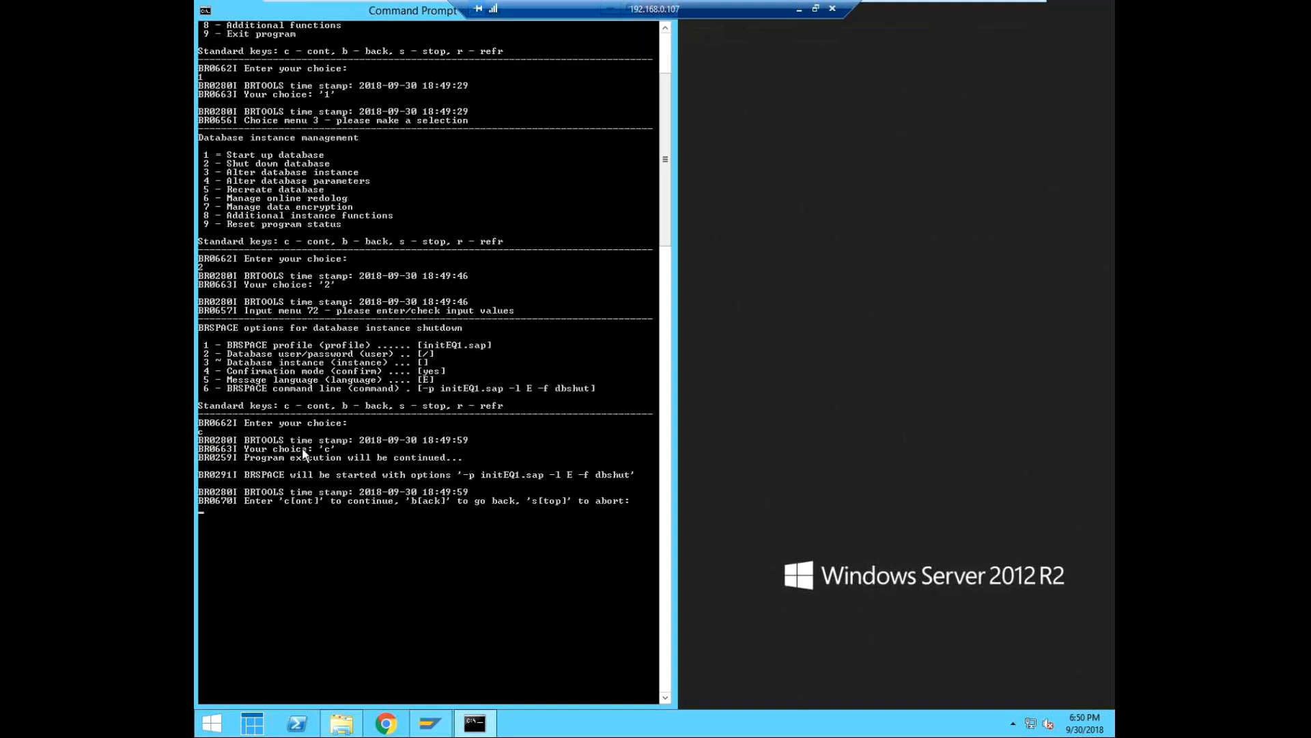
{"action": "type", "text": "c"}
{"action": "key", "text": "Return"}
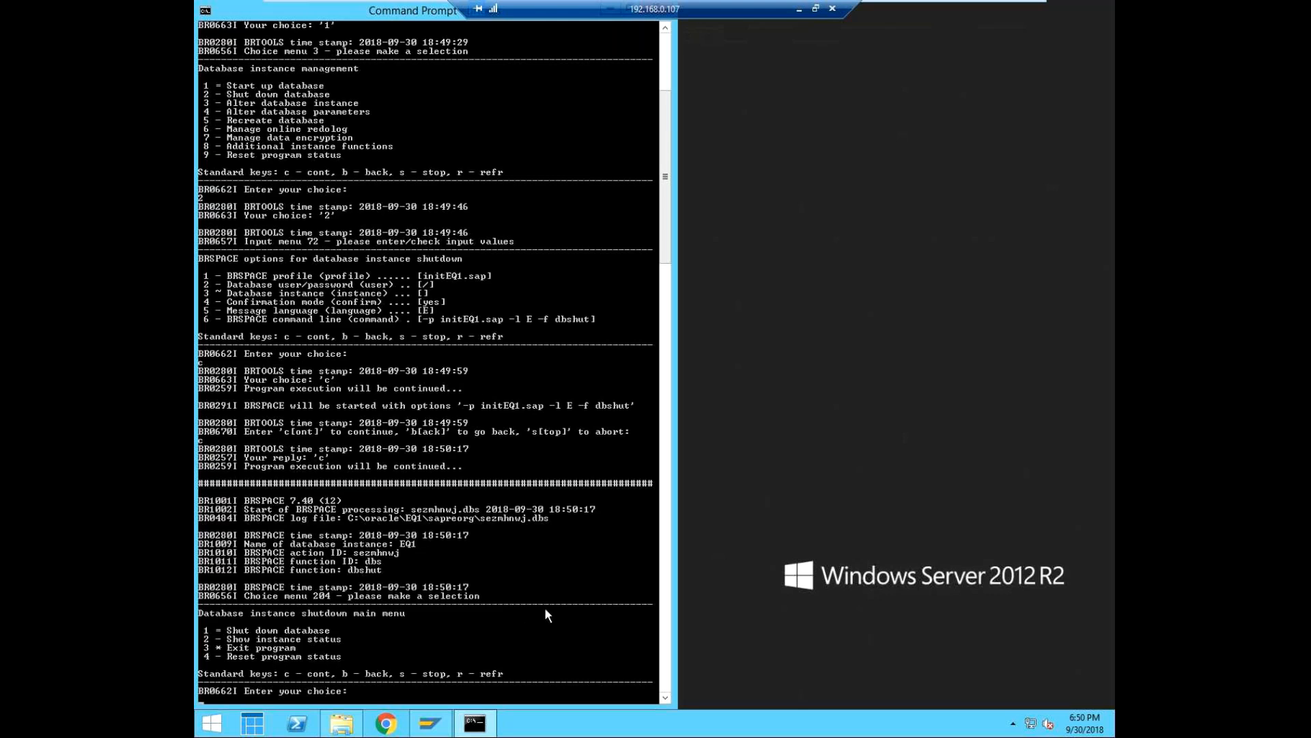
Shut down database instance EQ1 in immediate mode with Force instance shutdown set to yes.
{"action": "type", "text": "1"}
{"action": "key", "text": "Return"}
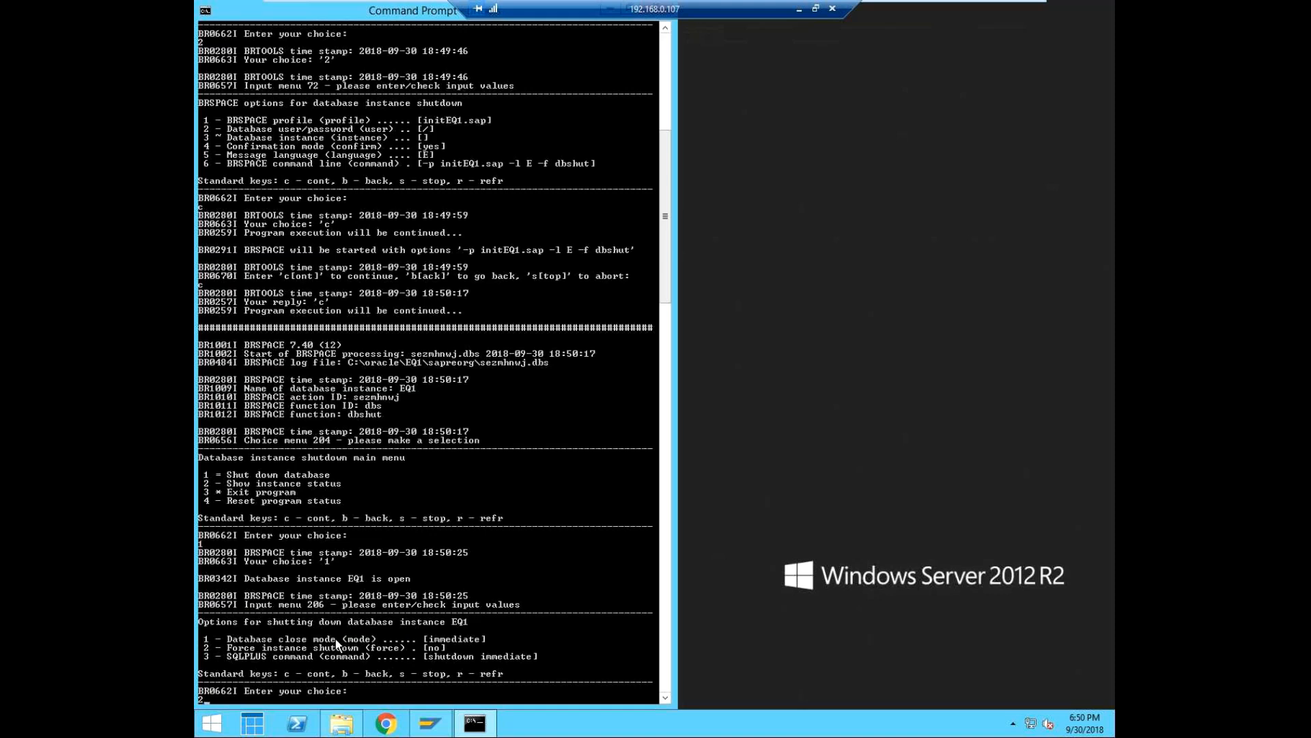
{"action": "key", "text": "Return"}
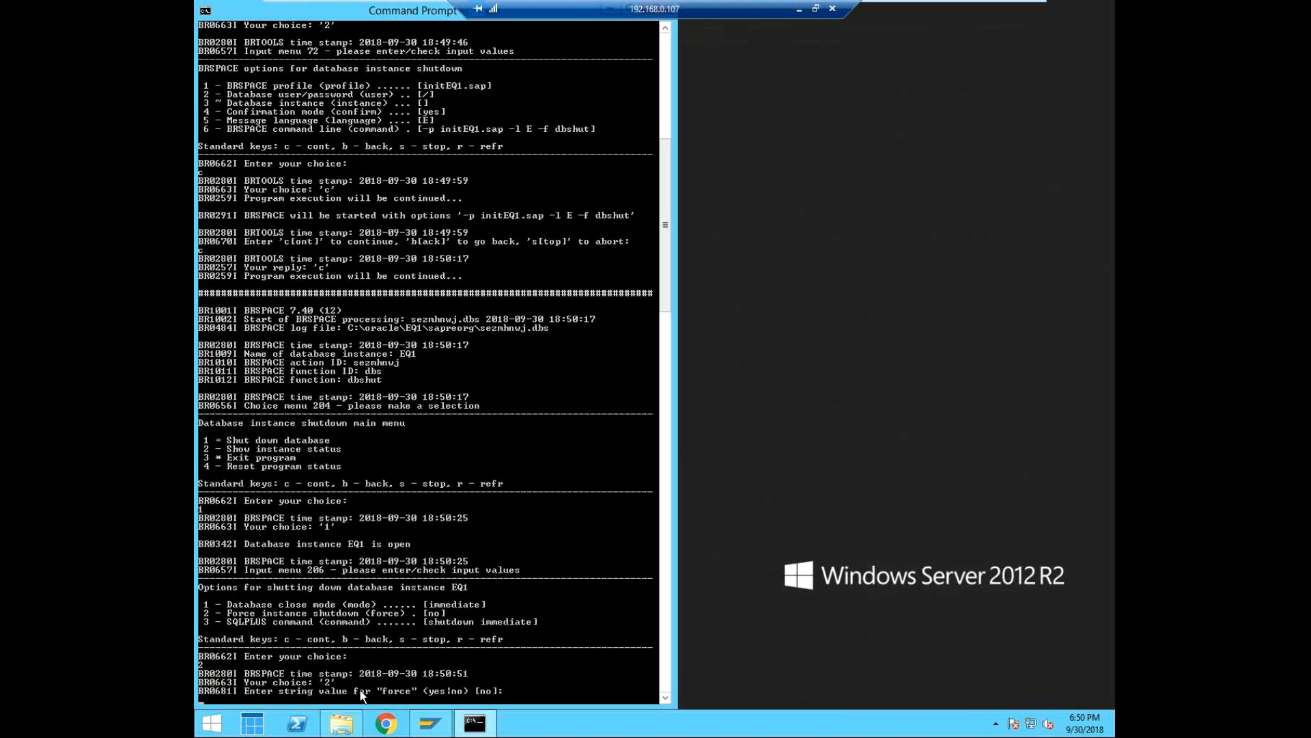
{"action": "type", "text": "yes"}
{"action": "key", "text": "Return"}
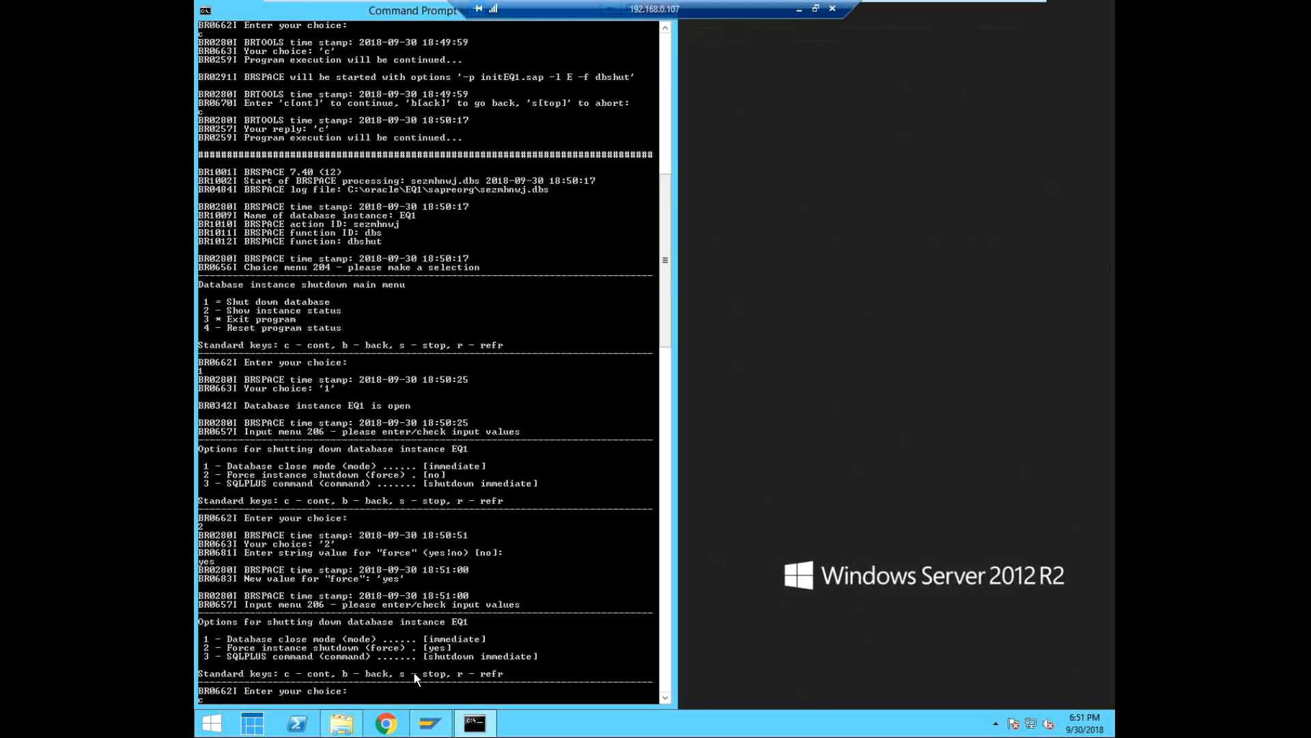
{"action": "key", "text": "Return"}
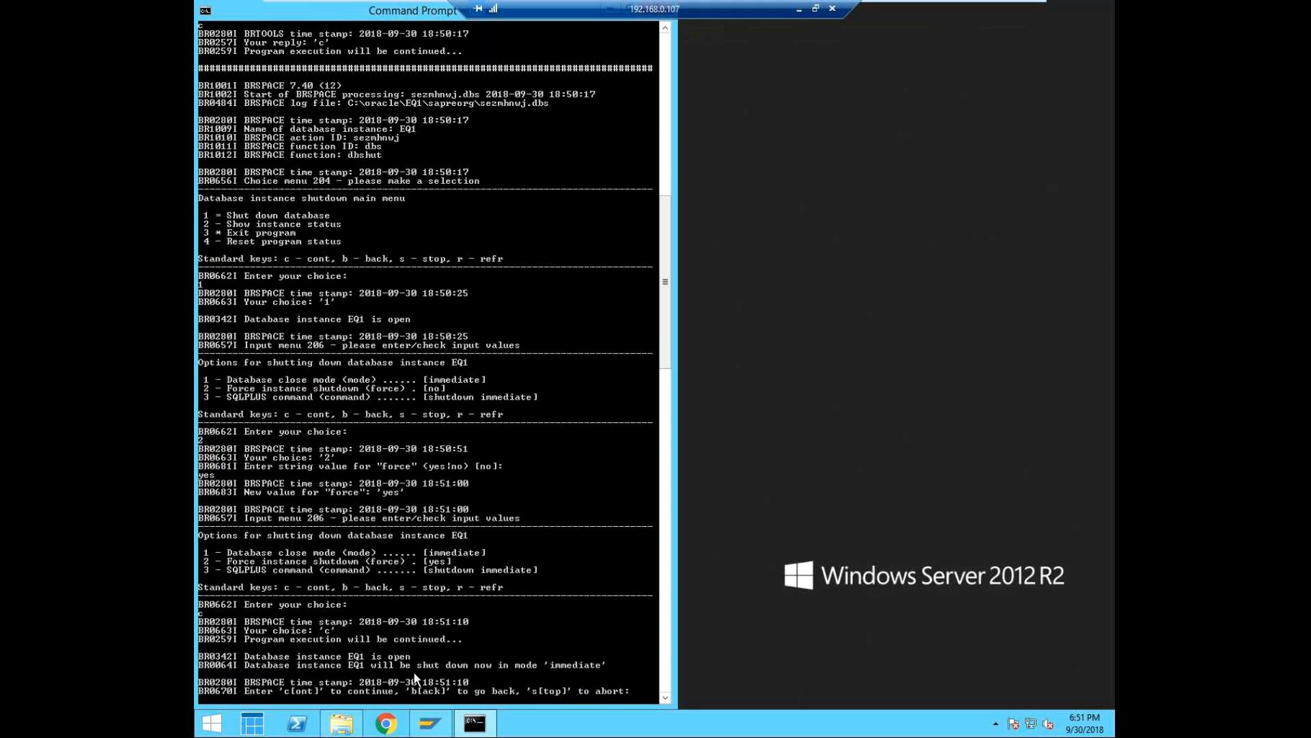
{"action": "type", "text": "c"}
{"action": "key", "text": "Return"}
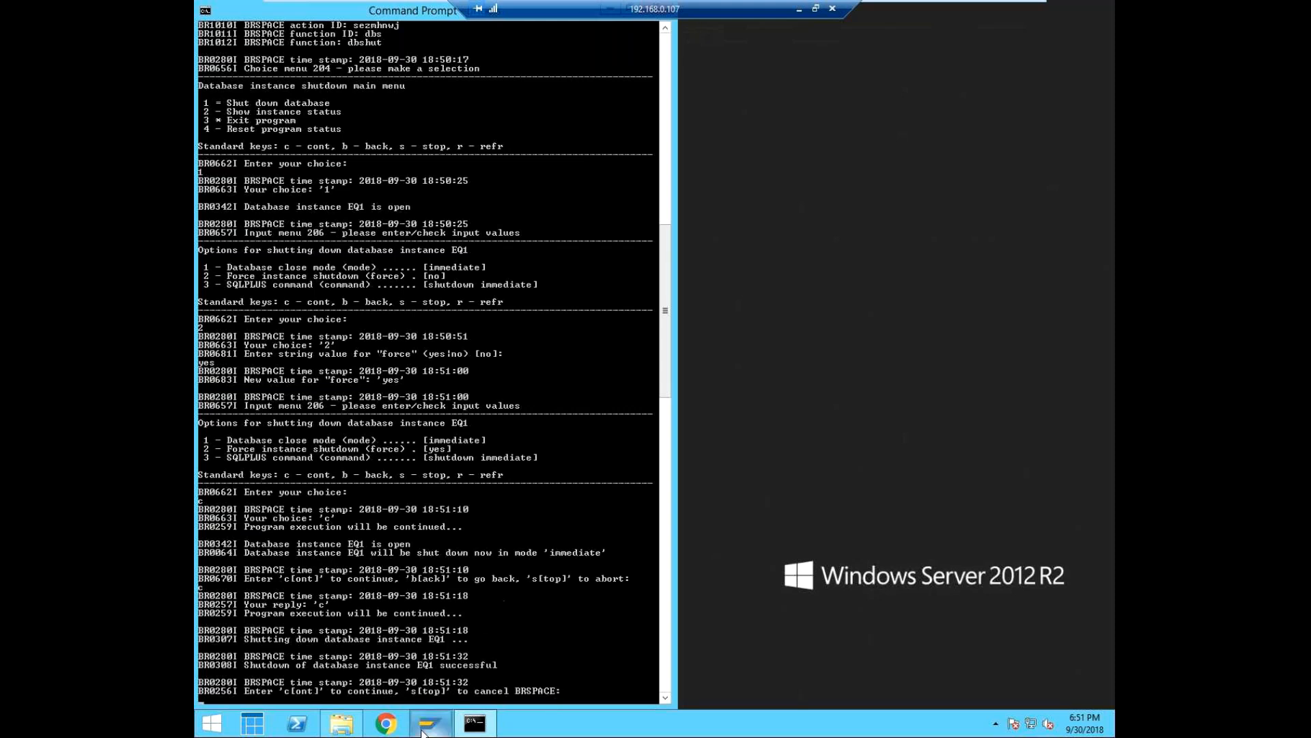
Switch to SAP Logon and try to connect to EQ1.
{"action": "mouse_move", "coordinate": [422, 731]}
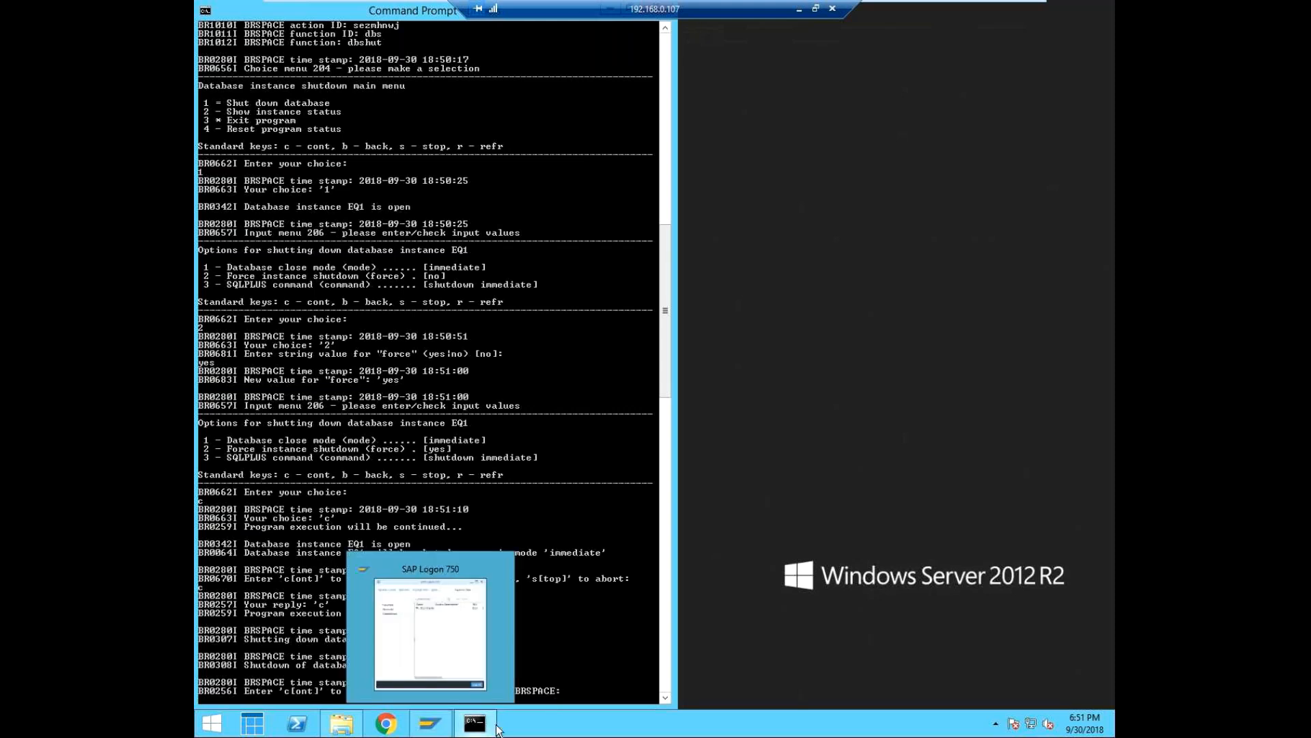
{"action": "left_click", "coordinate": [430, 723]}
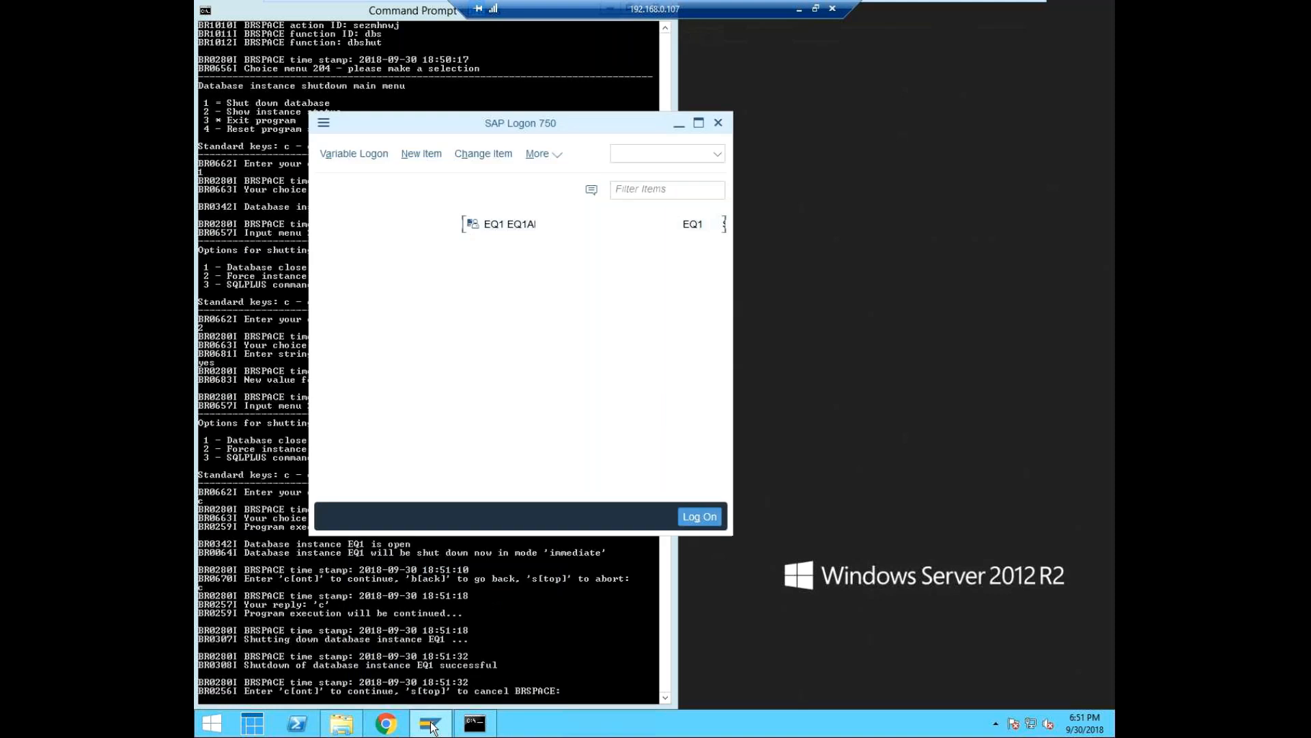
{"action": "double_click", "coordinate": [530, 228]}
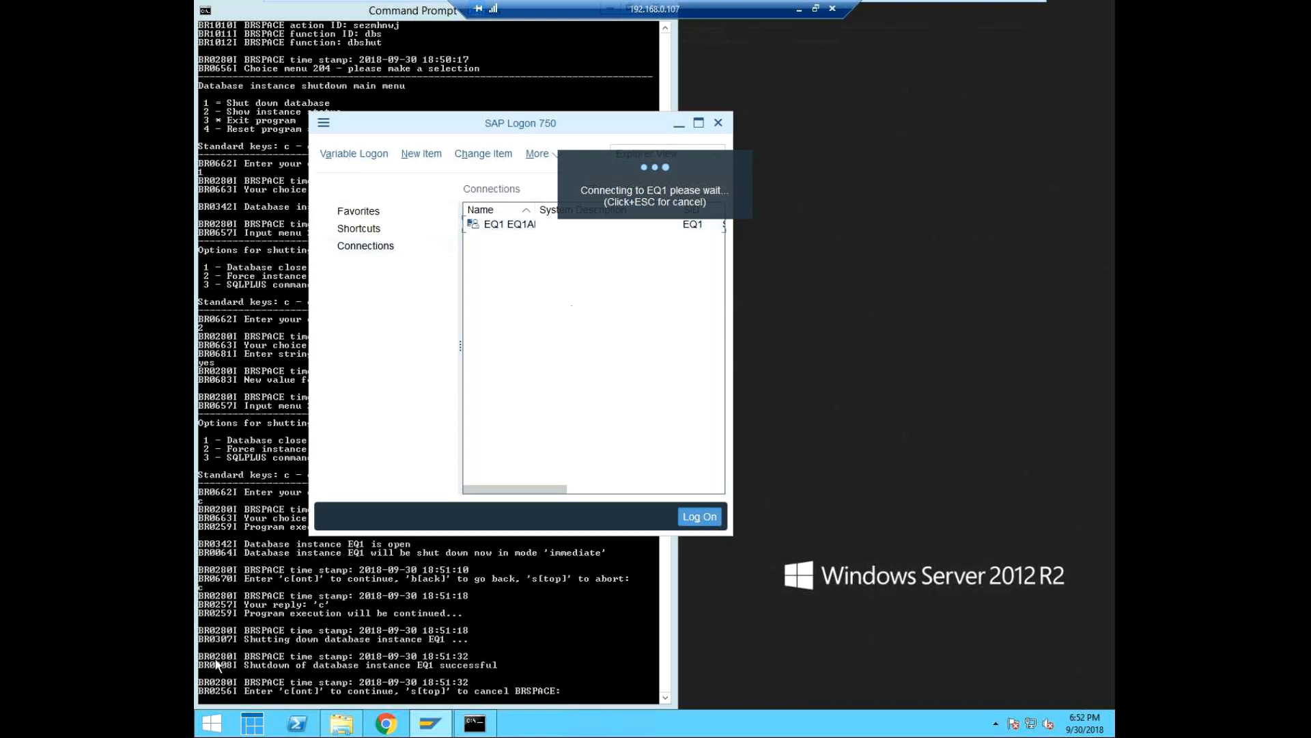
Return to Command Prompt, continue to the shutdown main menu and show the EQ1 instance status with choice 2.
{"action": "left_click", "coordinate": [387, 601]}
{"action": "type", "text": "c"}
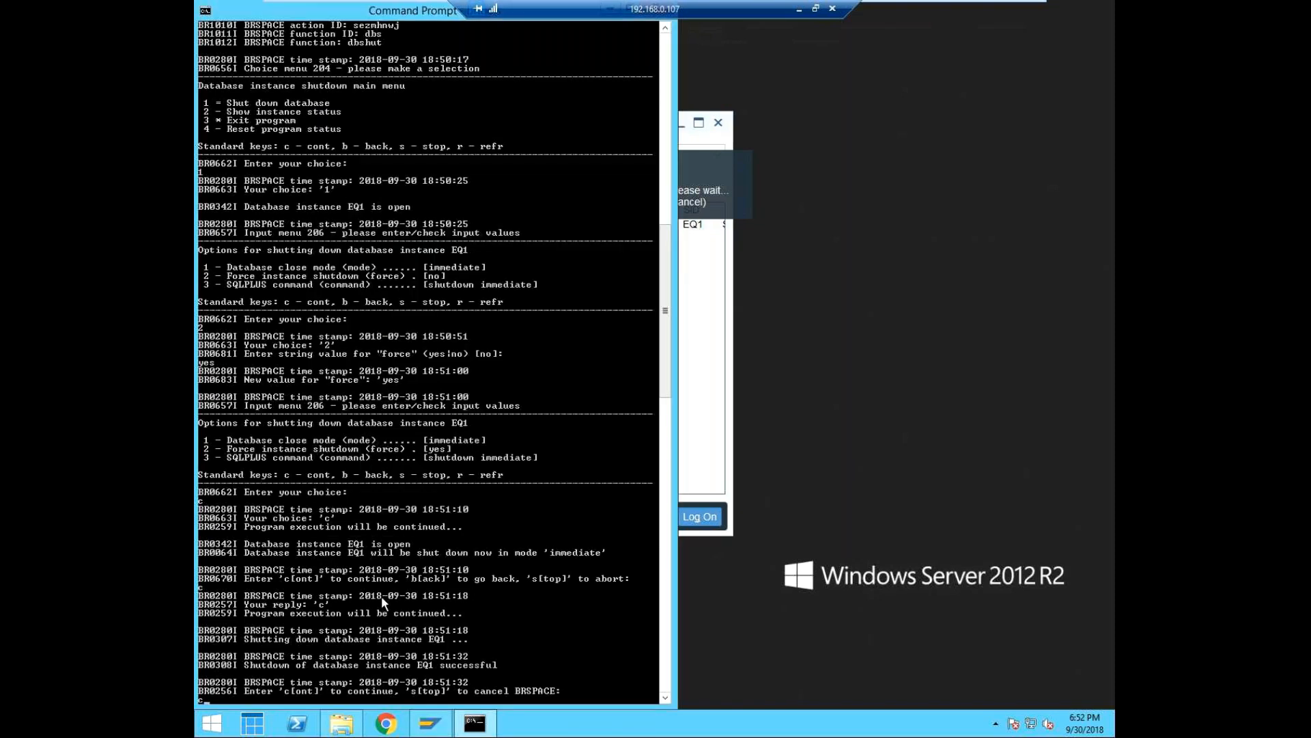
{"action": "key", "text": "Return"}
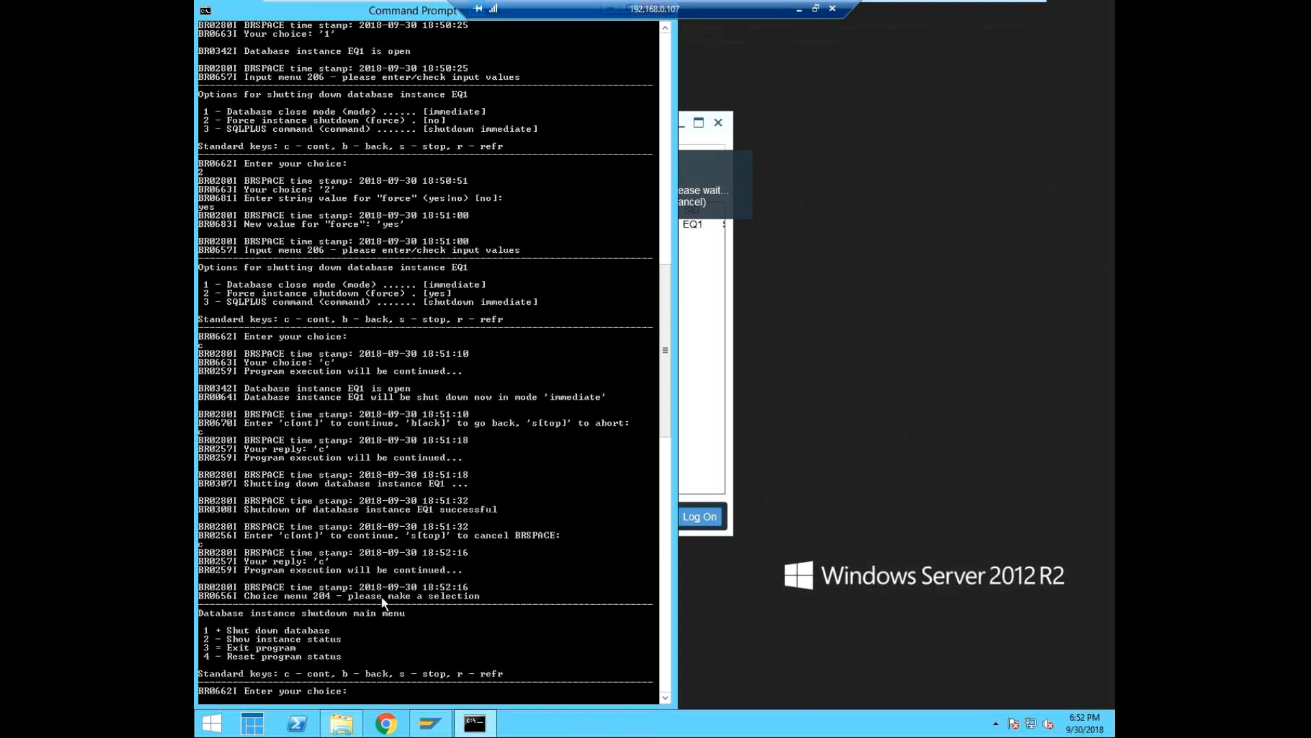
{"action": "type", "text": "2"}
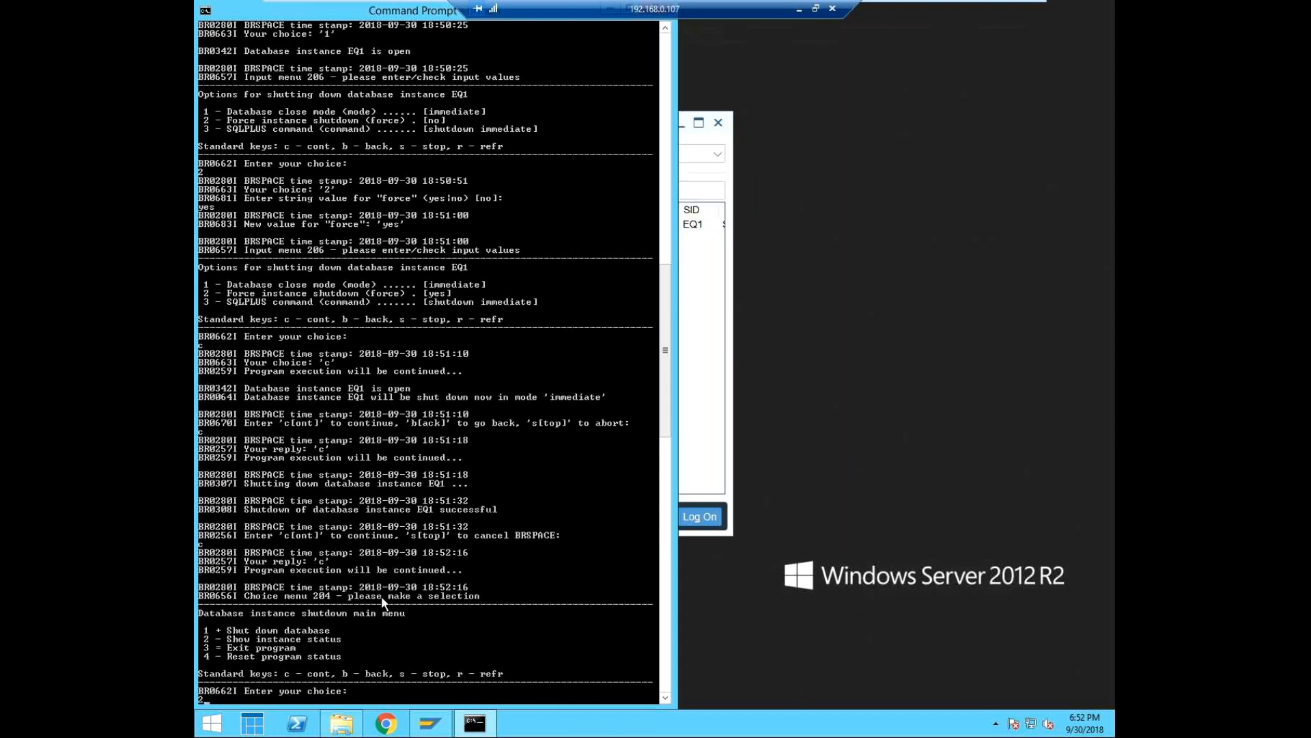
{"action": "key", "text": "Return"}
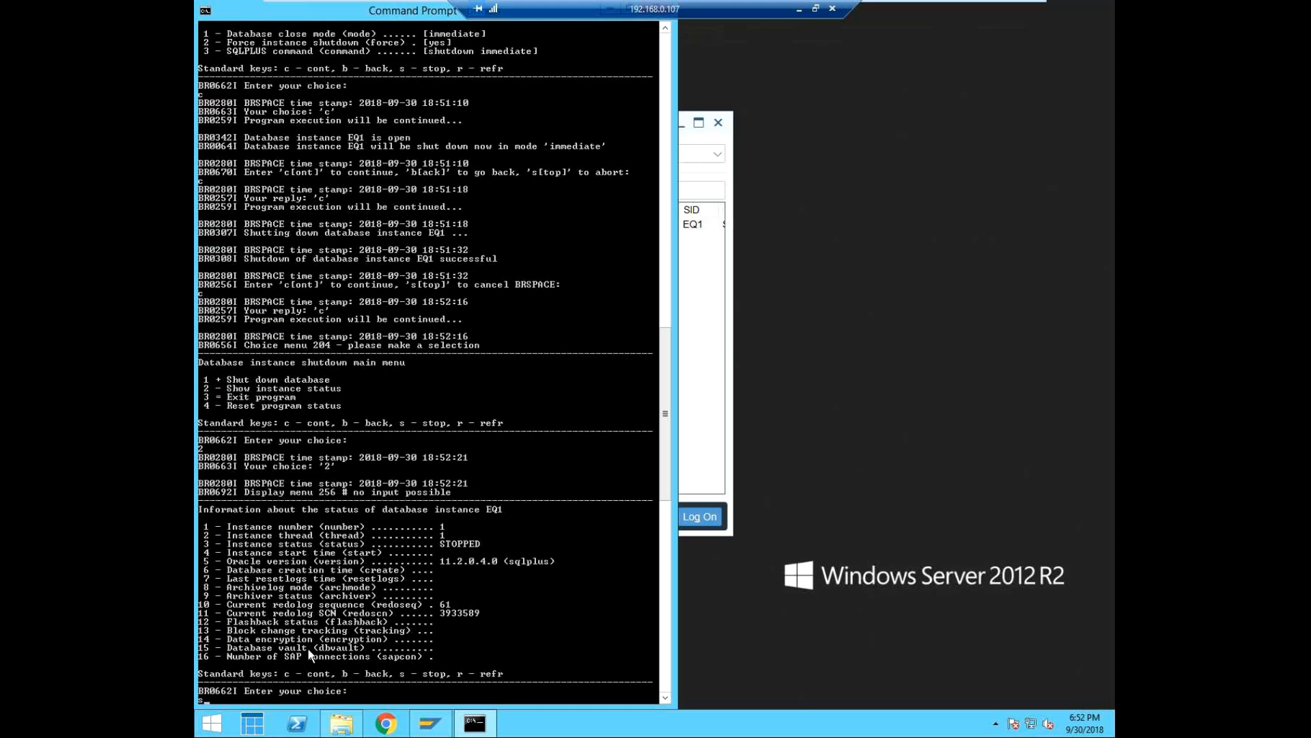
Stop BRSPACE, confirm the cancellation with yes, and continue back to the Database instance management menu.
{"action": "key", "text": "Return"}
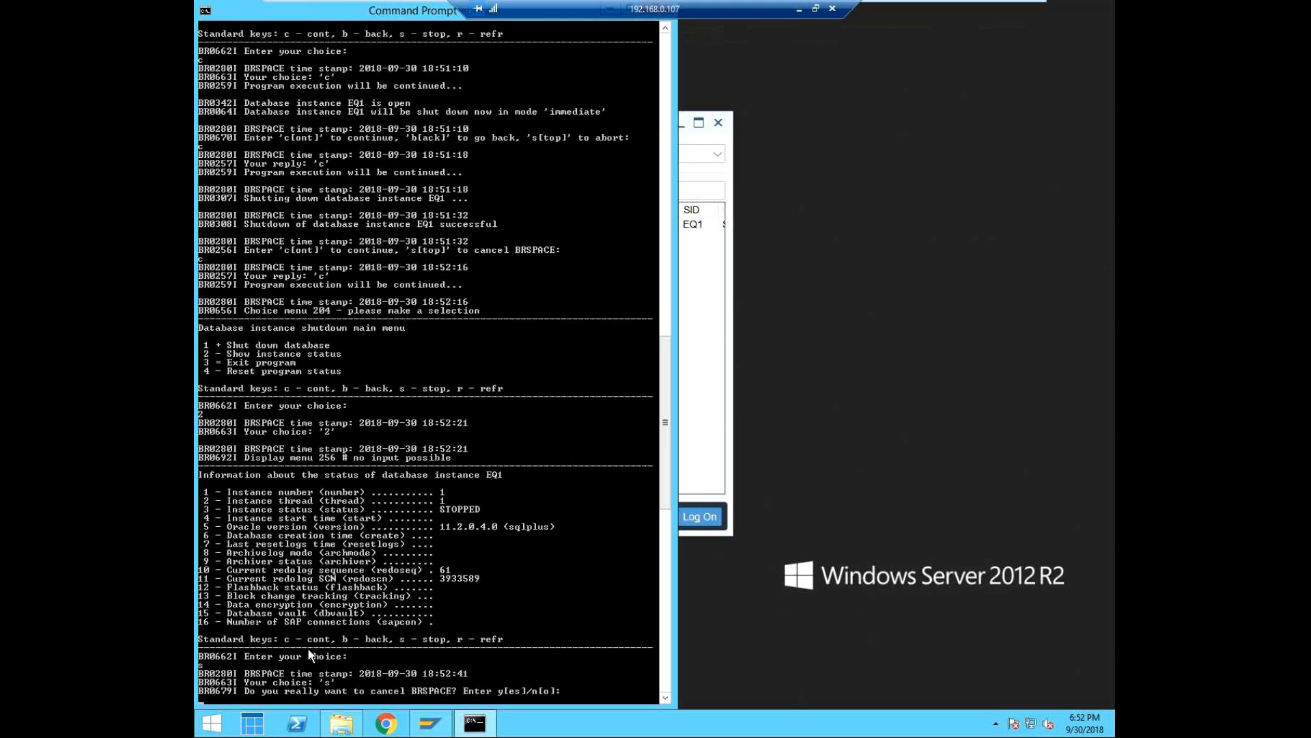
{"action": "type", "text": "yes"}
{"action": "key", "text": "Return"}
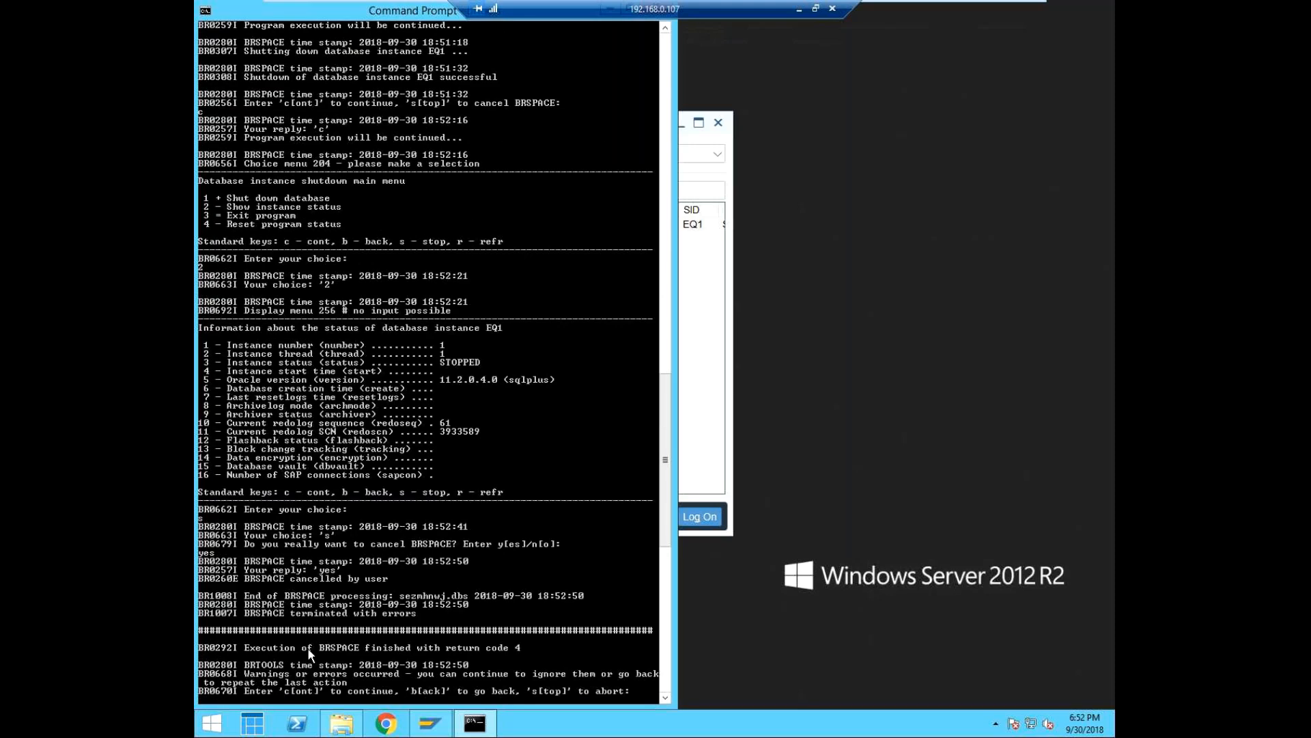
{"action": "type", "text": "c"}
{"action": "key", "text": "Return"}
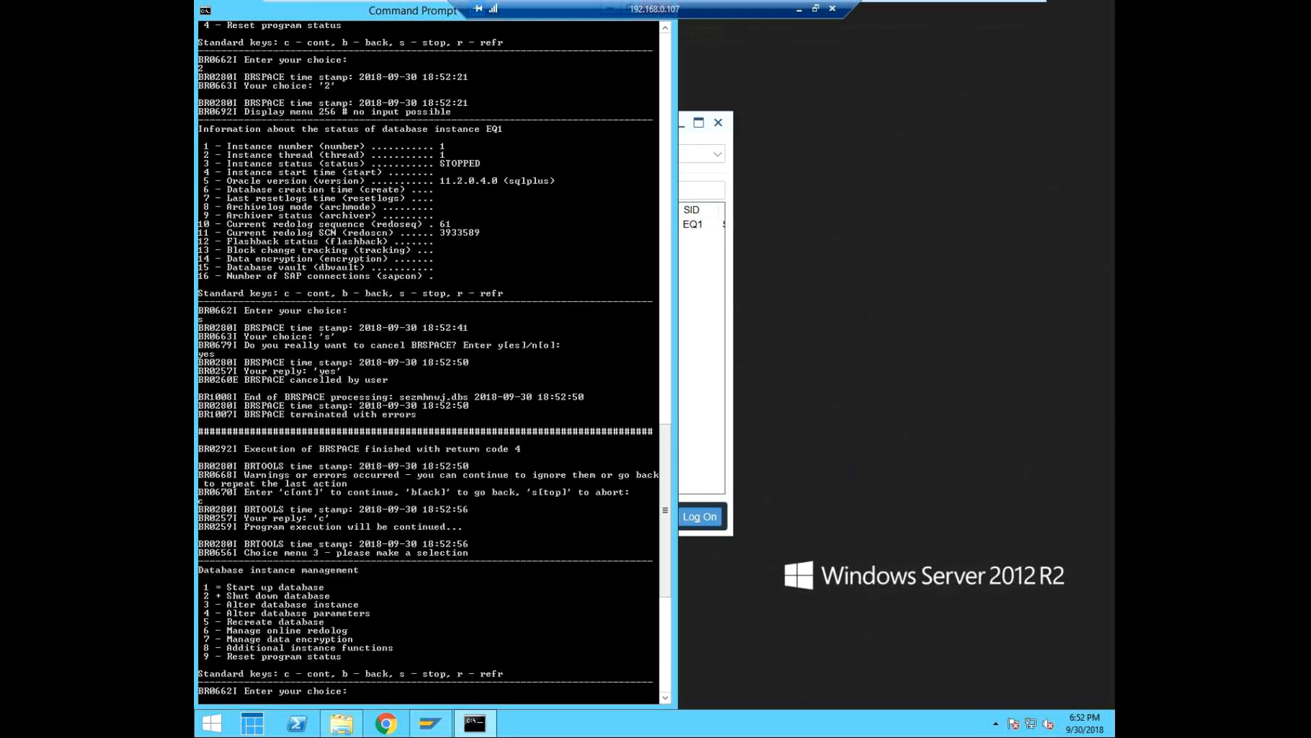
Choose Start up database with choice 1 and continue with the default options to start BRSPACE's dbstart function.
{"action": "left_click", "coordinate": [664, 697]}
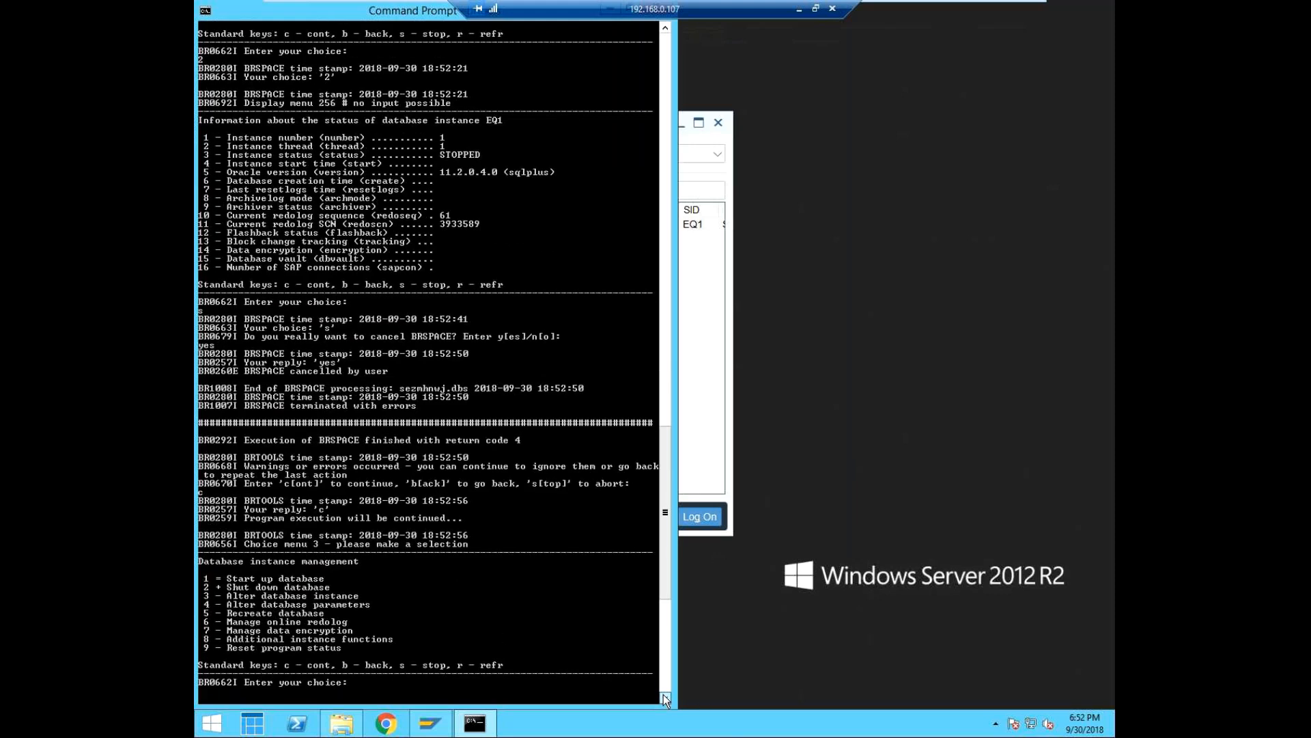
{"action": "scroll", "coordinate": [664, 697], "scroll_direction": "down", "scroll_amount": 2}
{"action": "scroll", "coordinate": [346, 588], "scroll_direction": "down", "scroll_amount": 1}
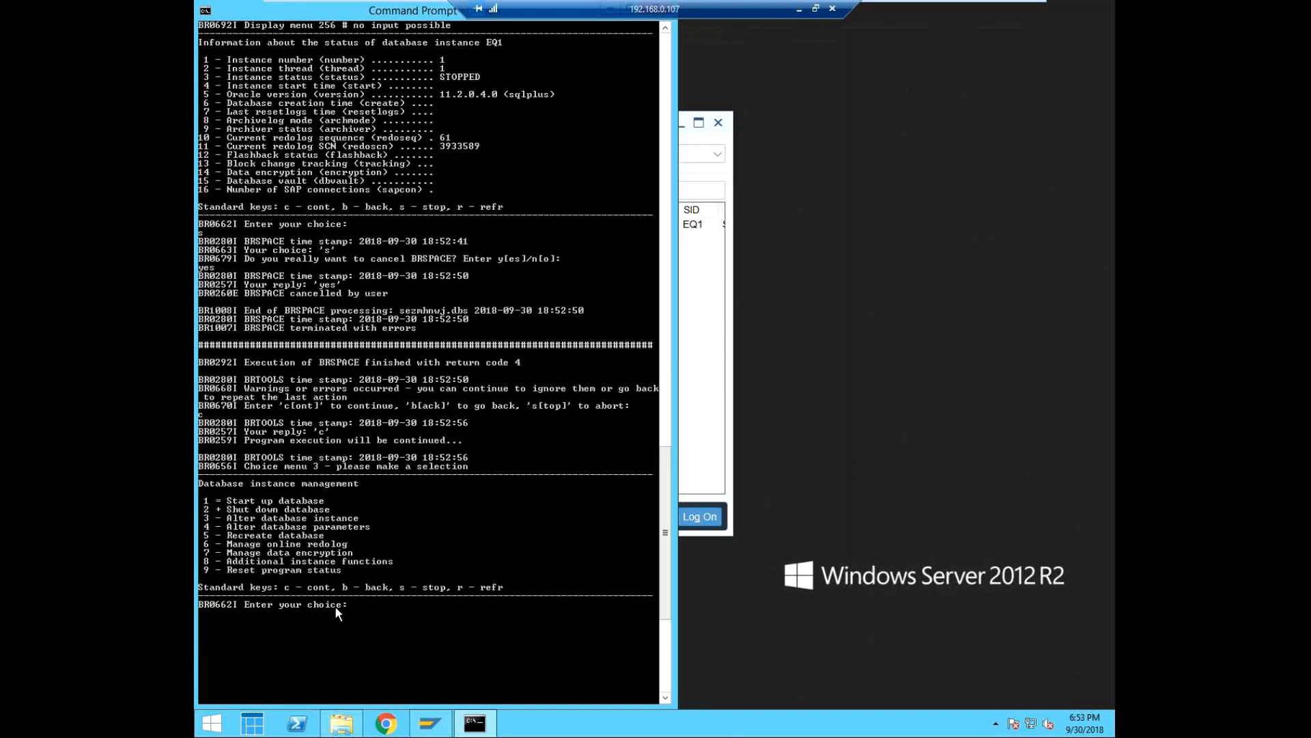
{"action": "type", "text": "1"}
{"action": "key", "text": "Return"}
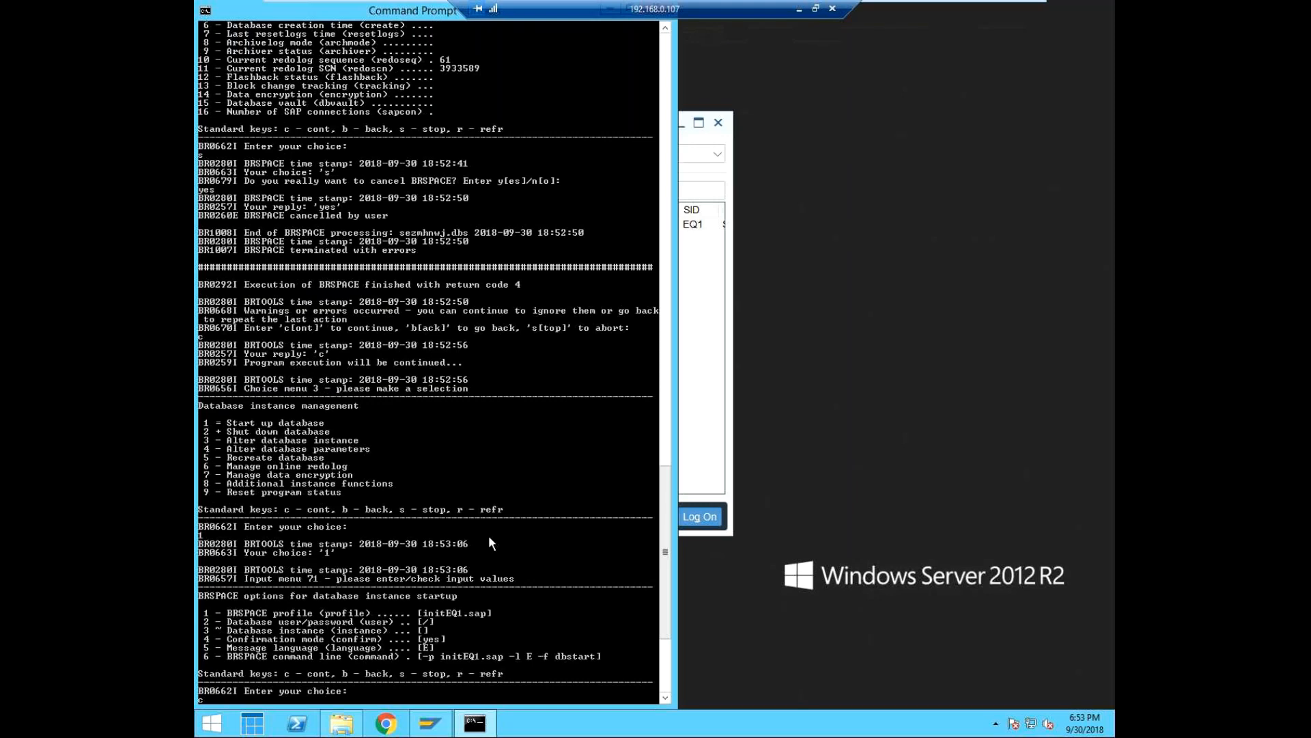
{"action": "key", "text": "Return"}
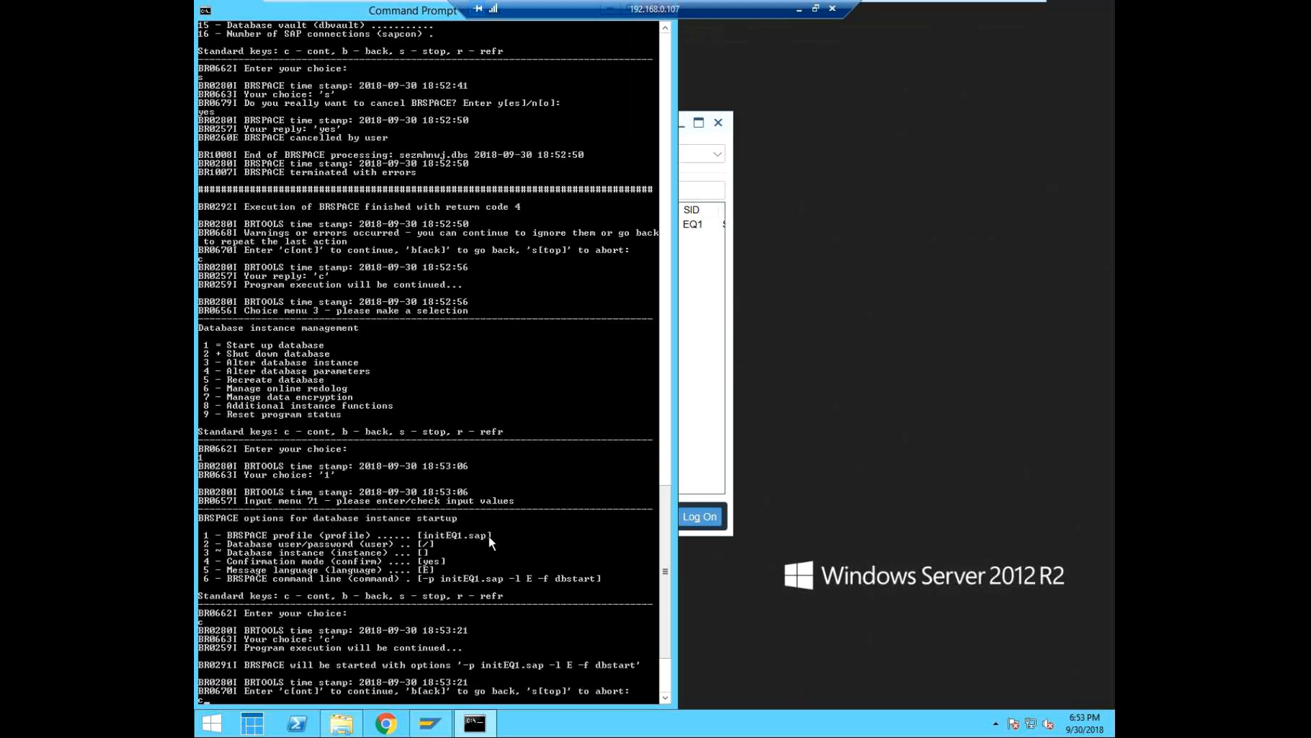
{"action": "key", "text": "Return"}
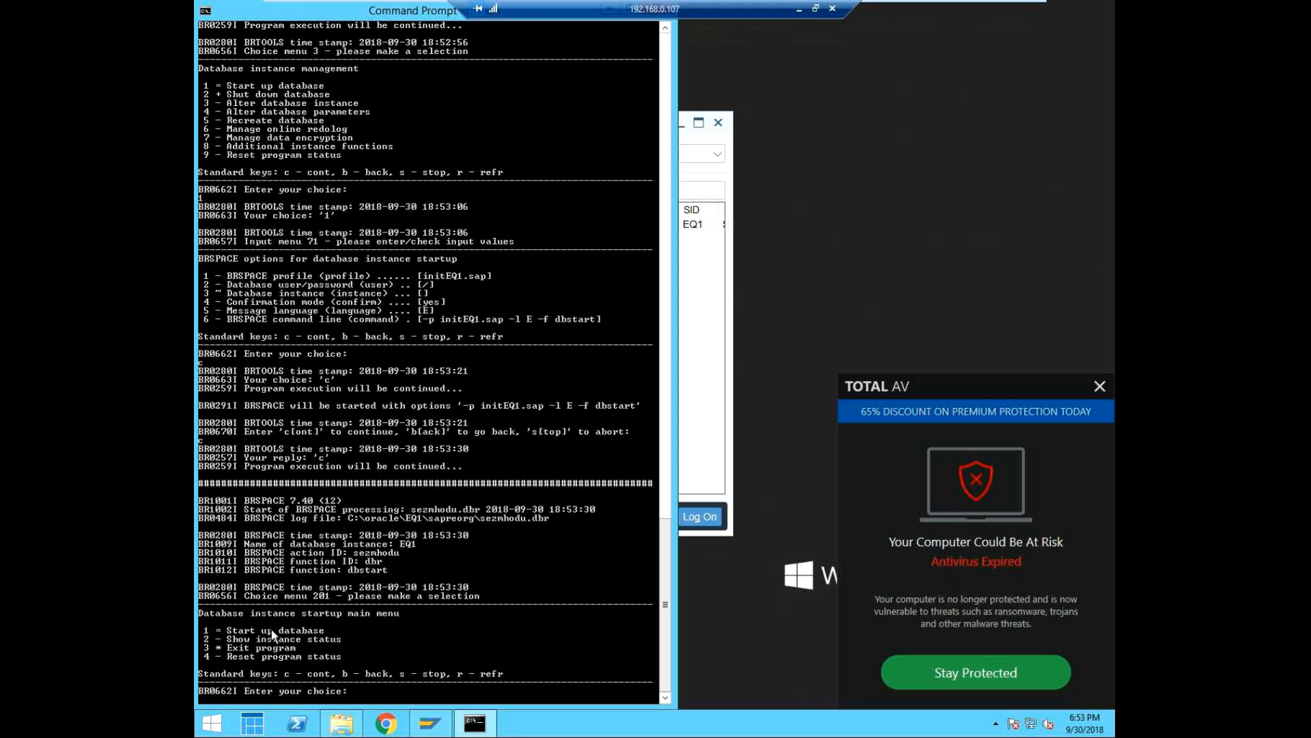
Start and open database instance EQ1 in normal mode with Force instance restart set to yes.
{"action": "type", "text": "1"}
{"action": "key", "text": "Return"}
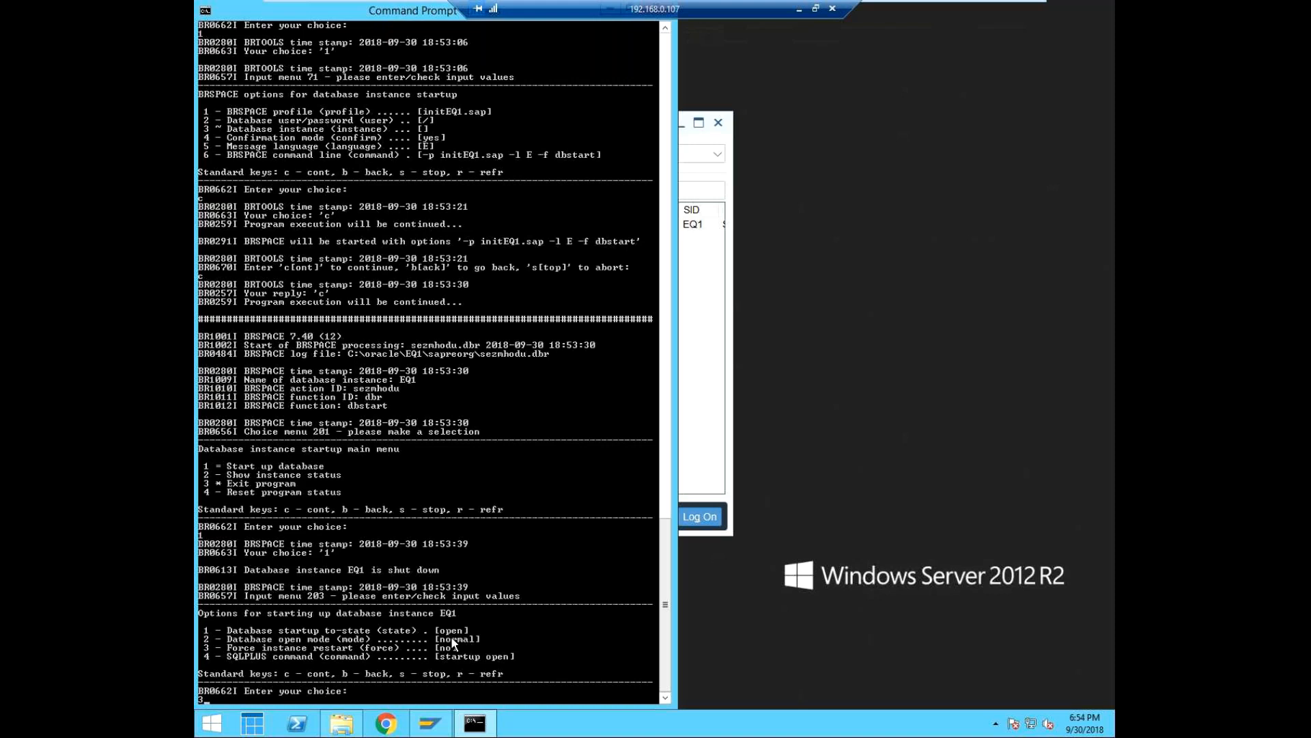
{"action": "key", "text": "Return"}
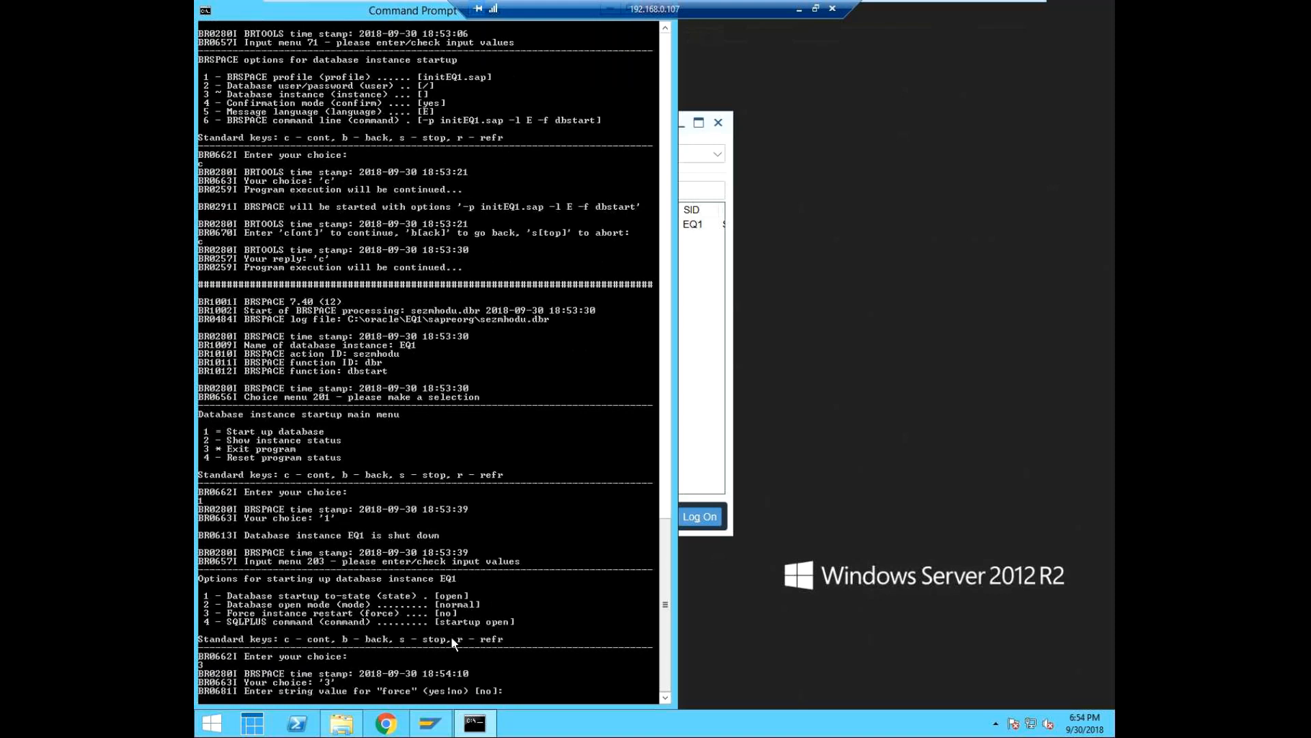
{"action": "type", "text": "yes"}
{"action": "key", "text": "Return"}
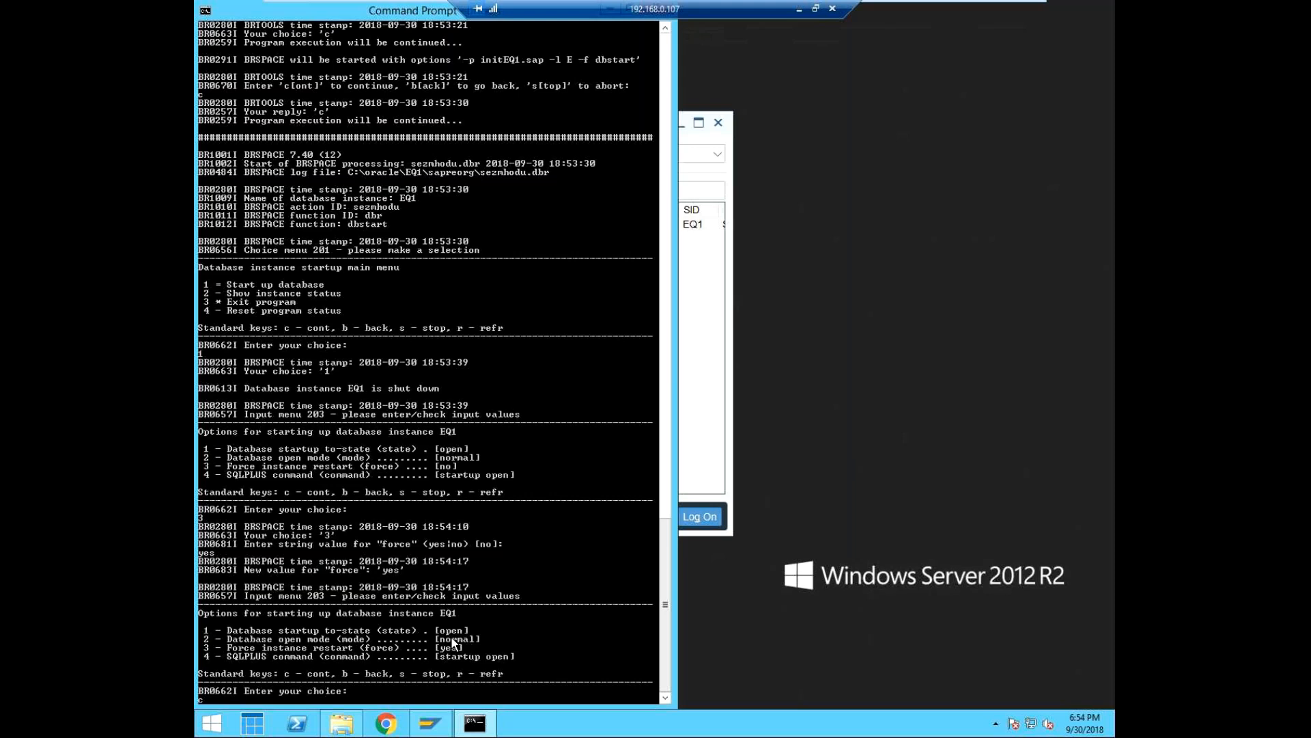
{"action": "key", "text": "Return"}
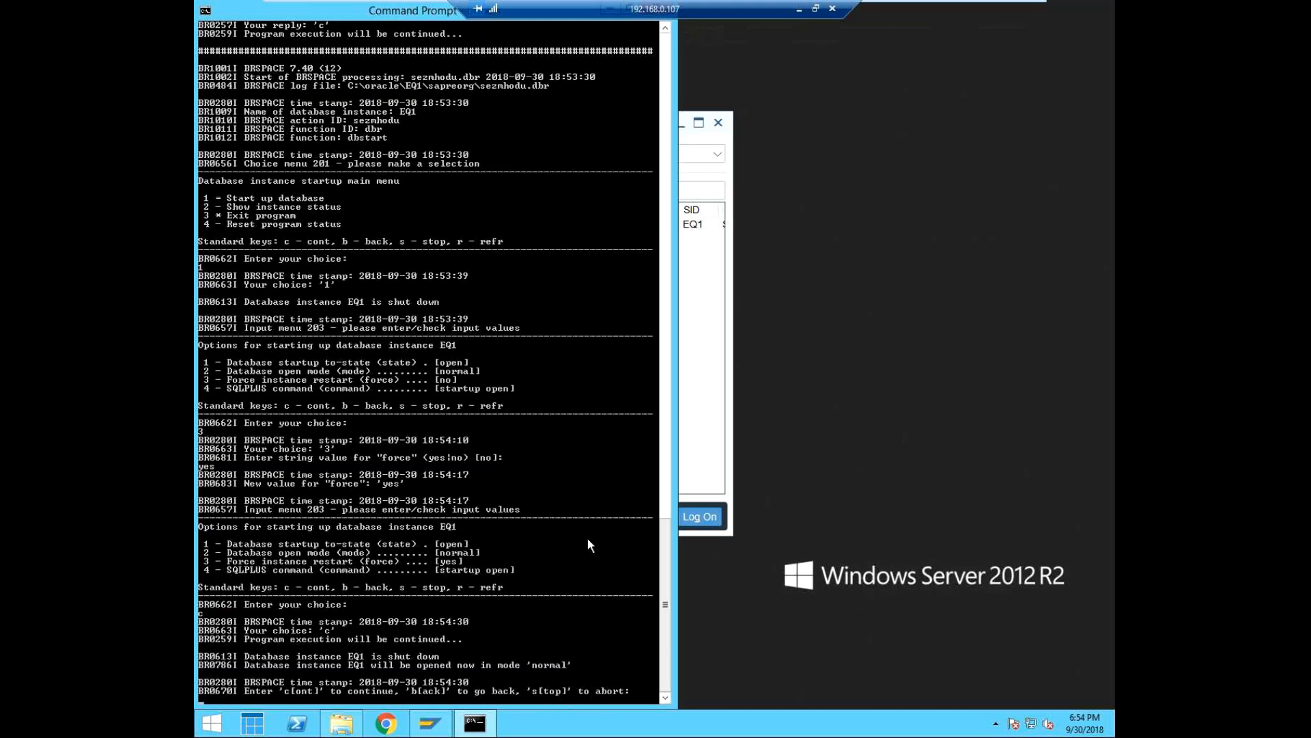
{"action": "type", "text": "c"}
{"action": "key", "text": "Return"}
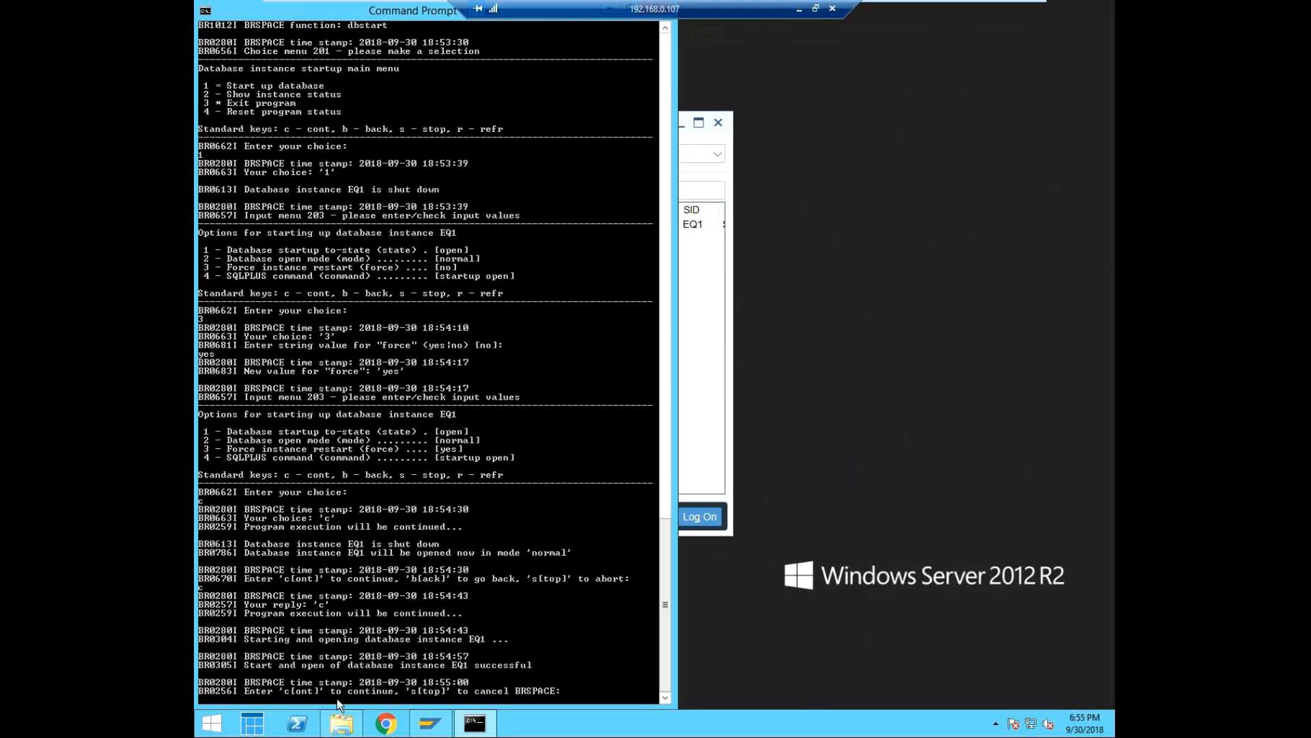
Switch to SAP Logon and open the connection to the EQ1 system.
{"action": "left_click", "coordinate": [715, 440]}
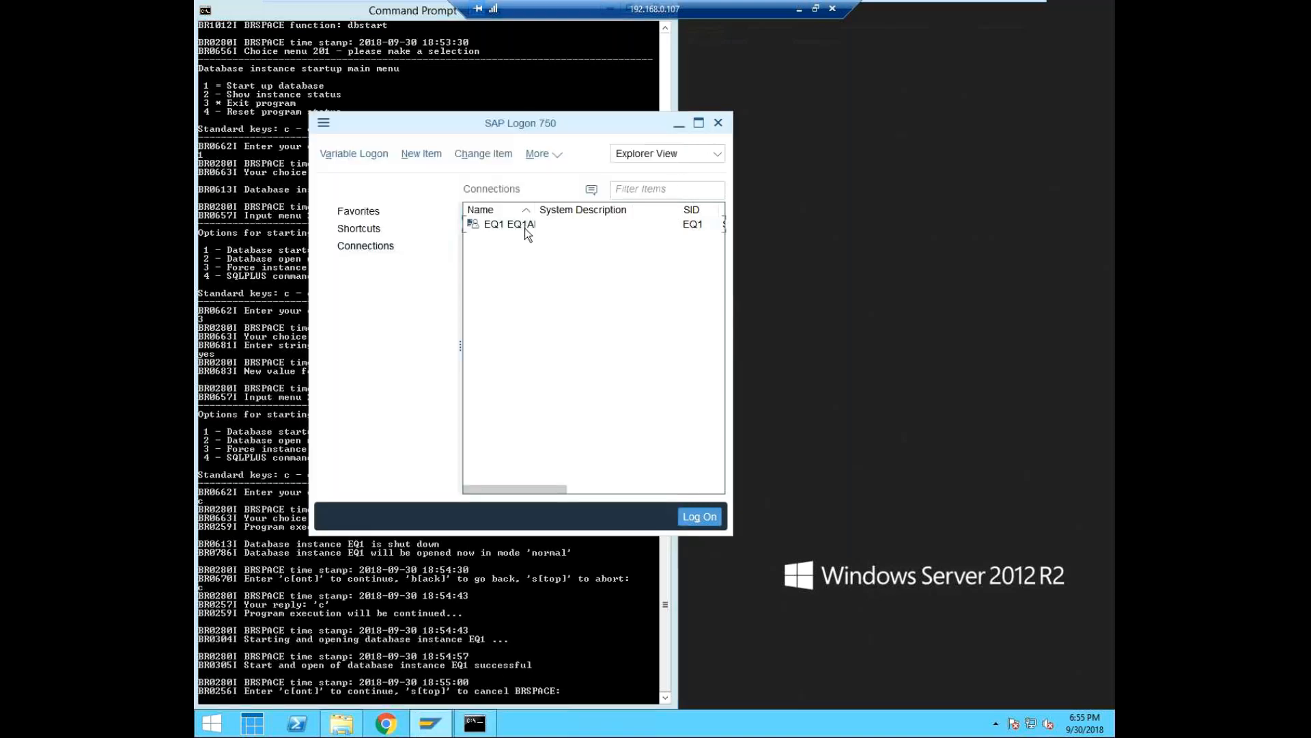
{"action": "double_click", "coordinate": [538, 222]}
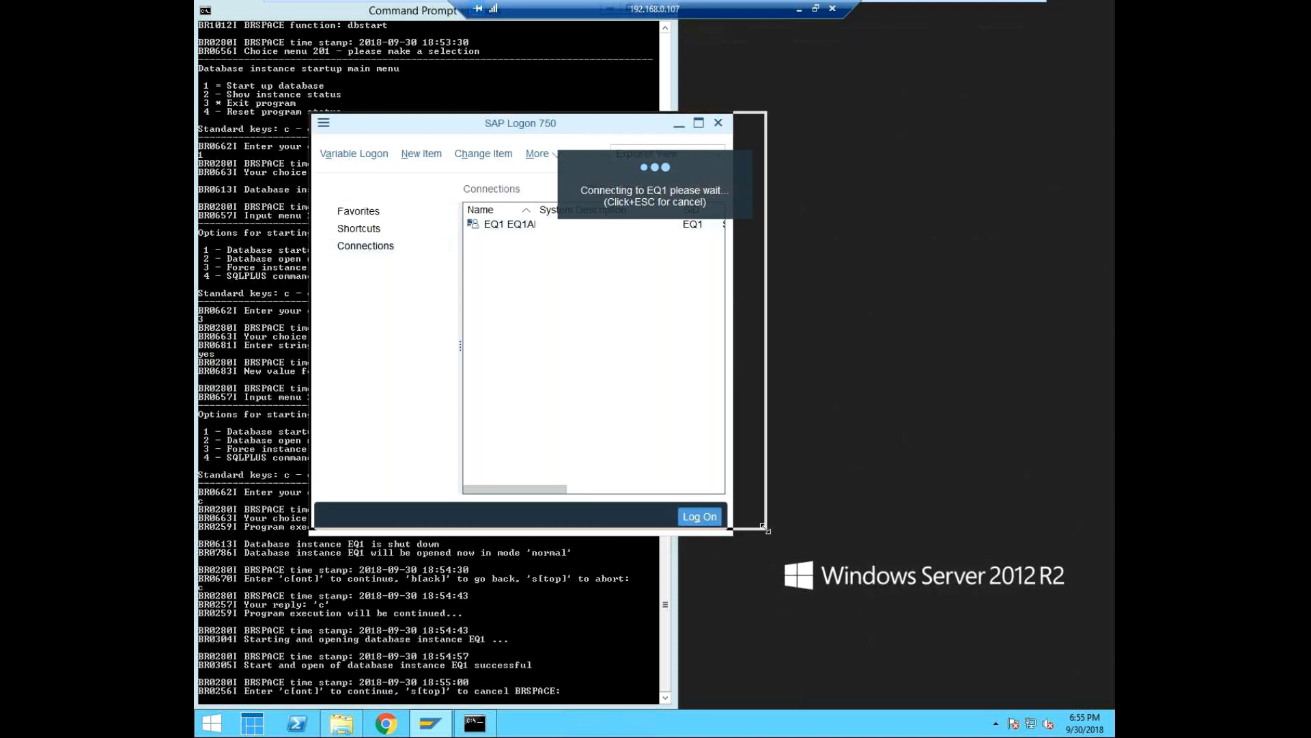
{"action": "left_click_drag", "start_coordinate": [731, 535], "coordinate": [897, 534]}
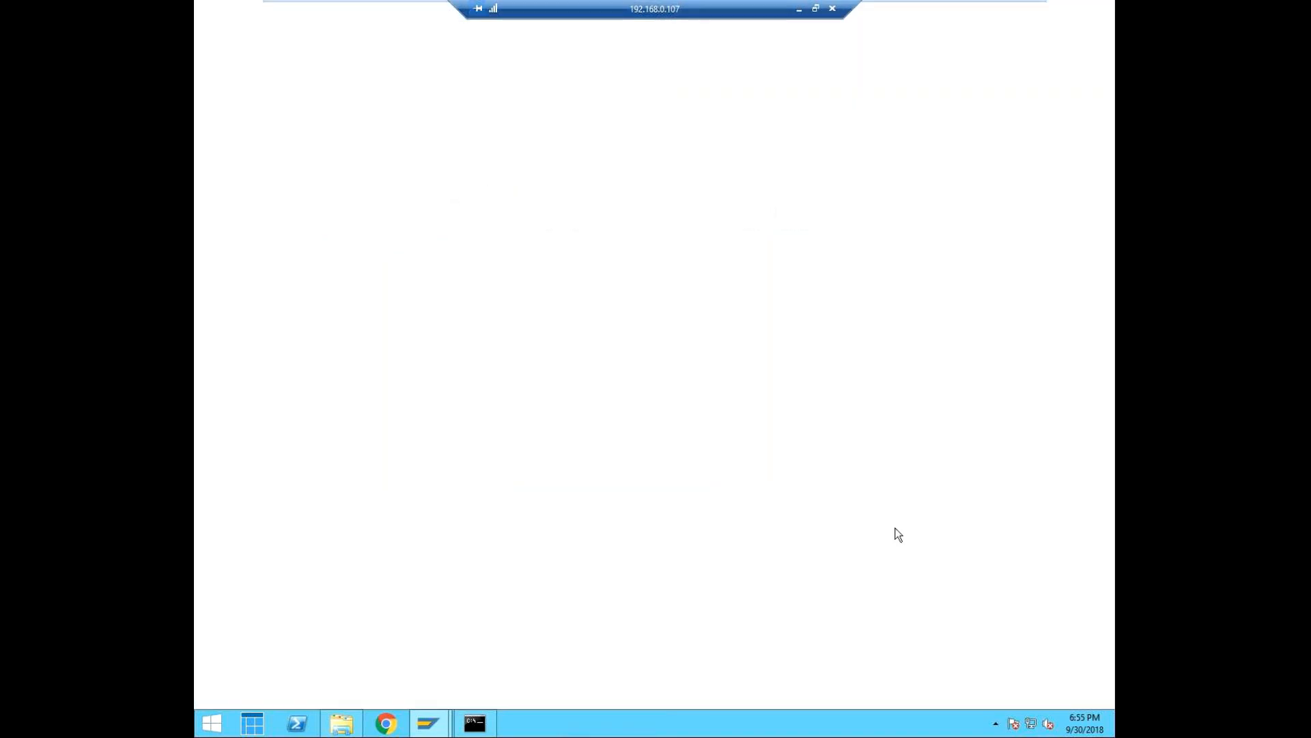
Log on to client 000 as eq1user with the account password.
{"action": "left_click", "coordinate": [316, 109]}
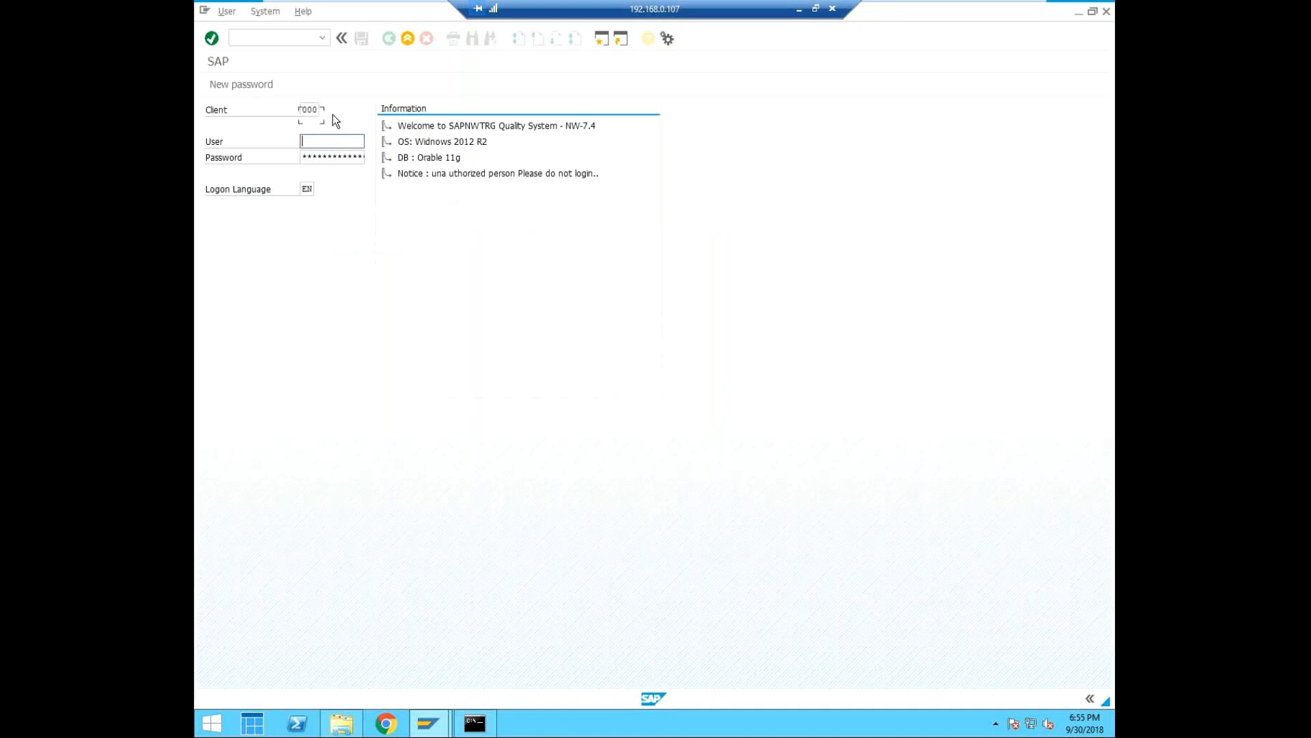
{"action": "type", "text": "eq1user"}
{"action": "key", "text": "Tab"}
{"action": "type", "text": "*****"}
{"action": "key", "text": "Return"}
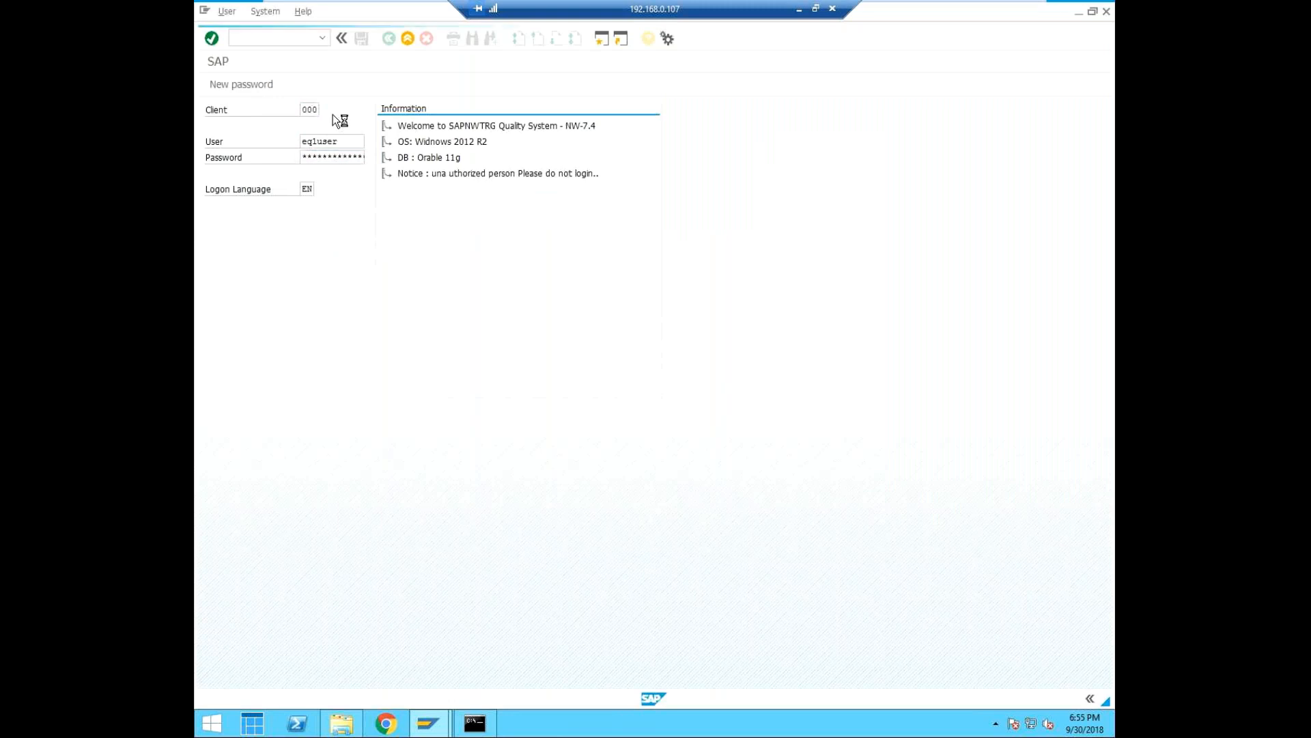
{"action": "left_click", "coordinate": [260, 449]}
{"action": "left_click", "coordinate": [629, 571]}
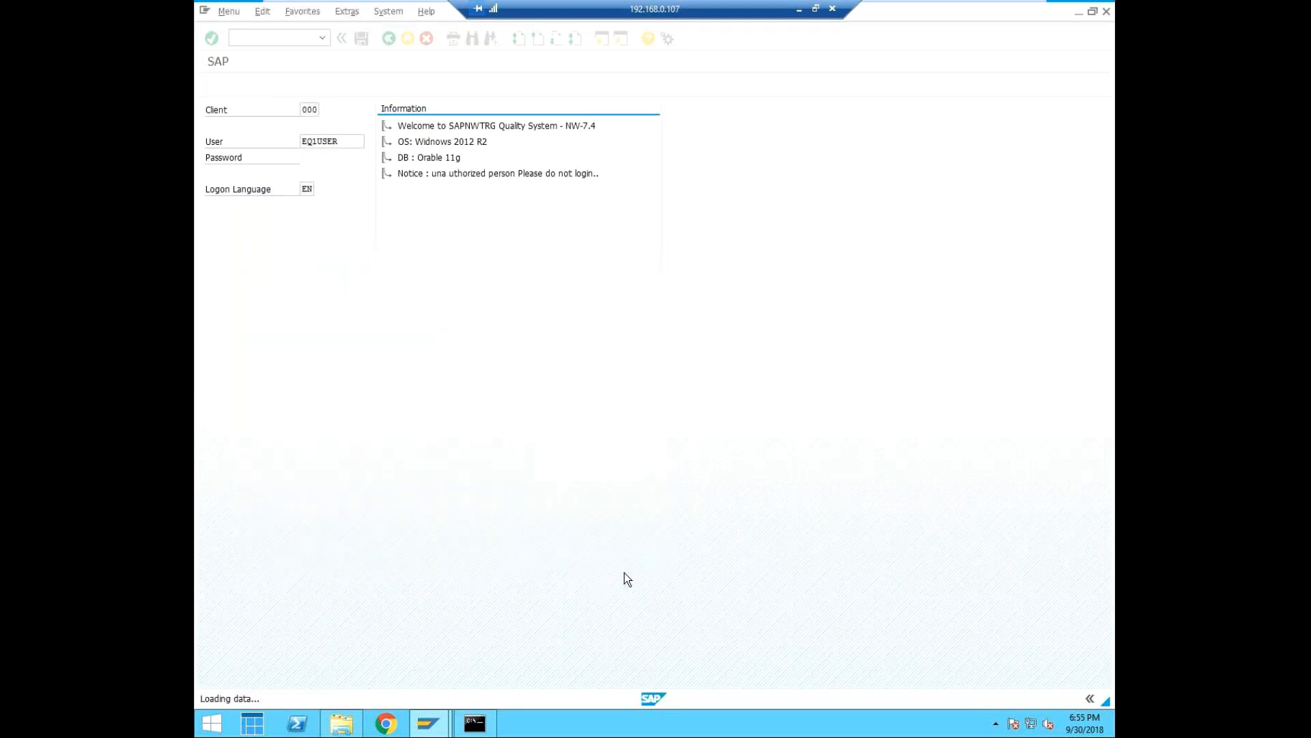
Run transaction /ndbacockpit to open the DBA Cockpit.
{"action": "type", "text": "/nd"}
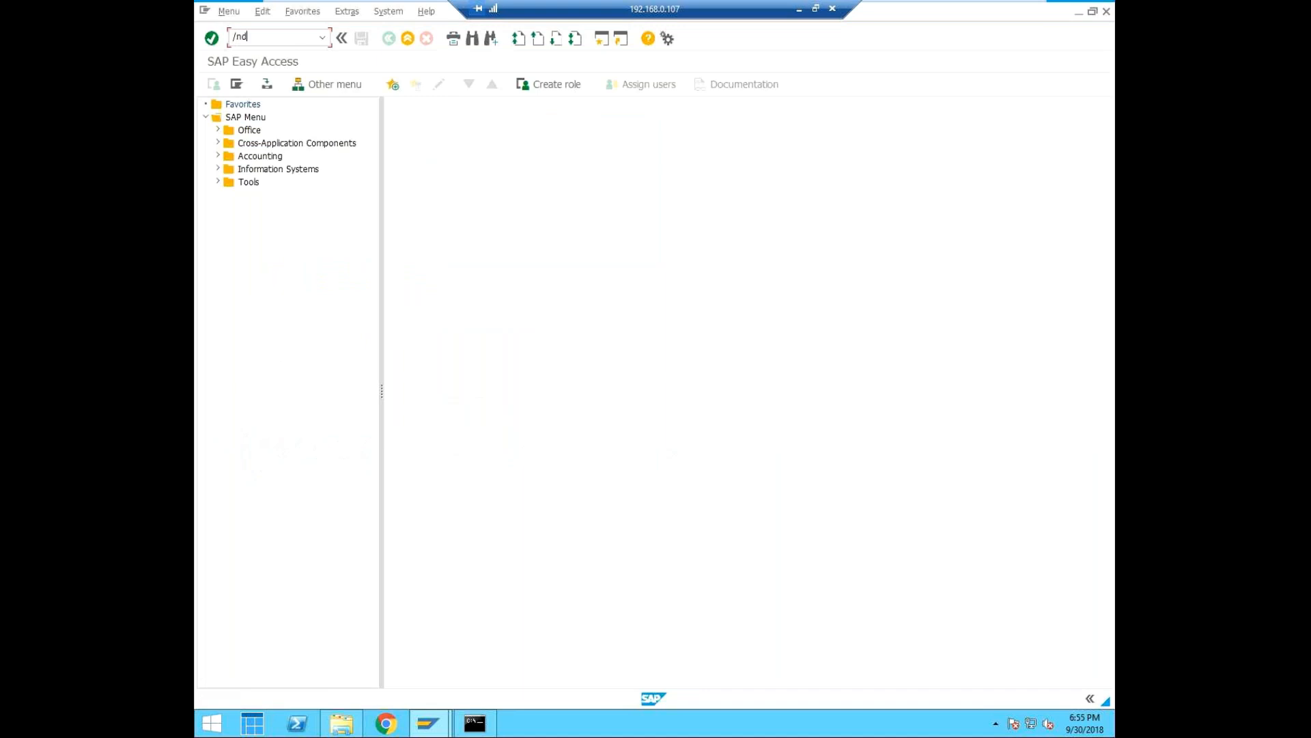
{"action": "type", "text": "bacockpit"}
{"action": "key", "text": "Return"}
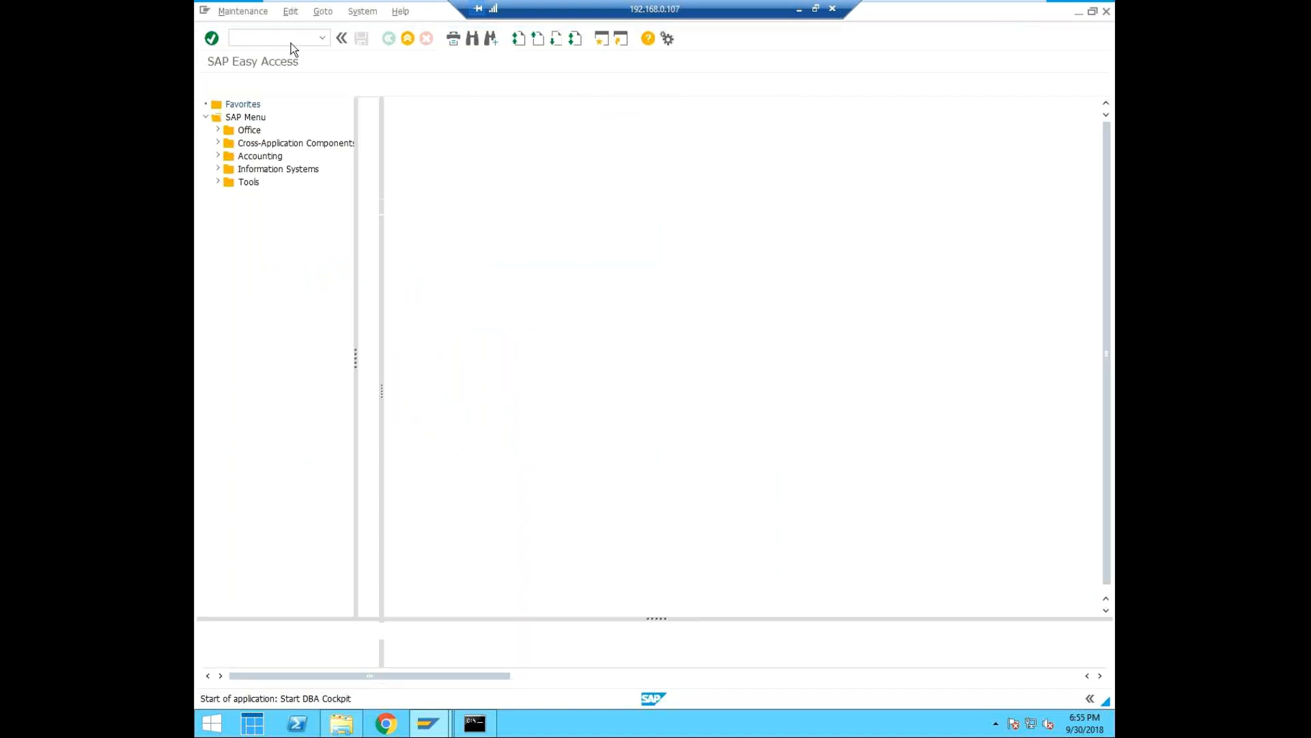
Run transaction /ndb14 to display the DBA operations logs for database EQ1.
{"action": "type", "text": "/ndb"}
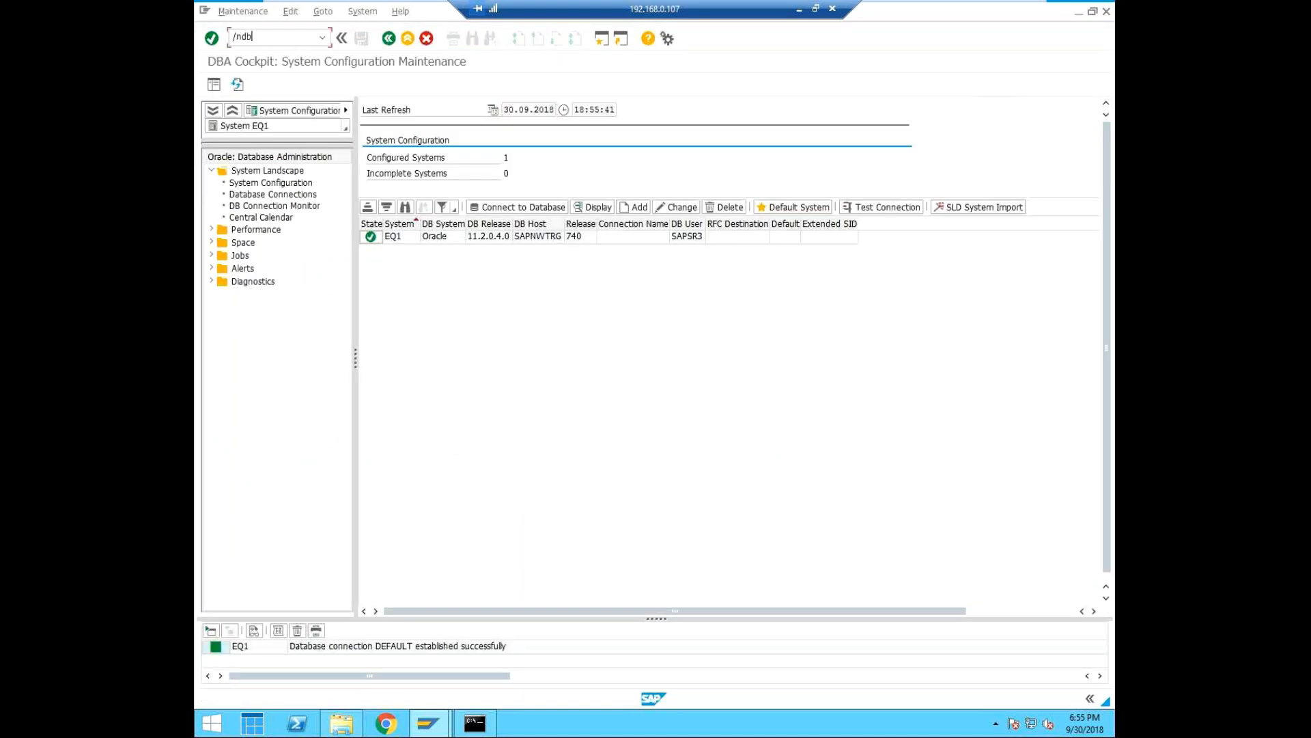
{"action": "type", "text": "14"}
{"action": "key", "text": "Return"}
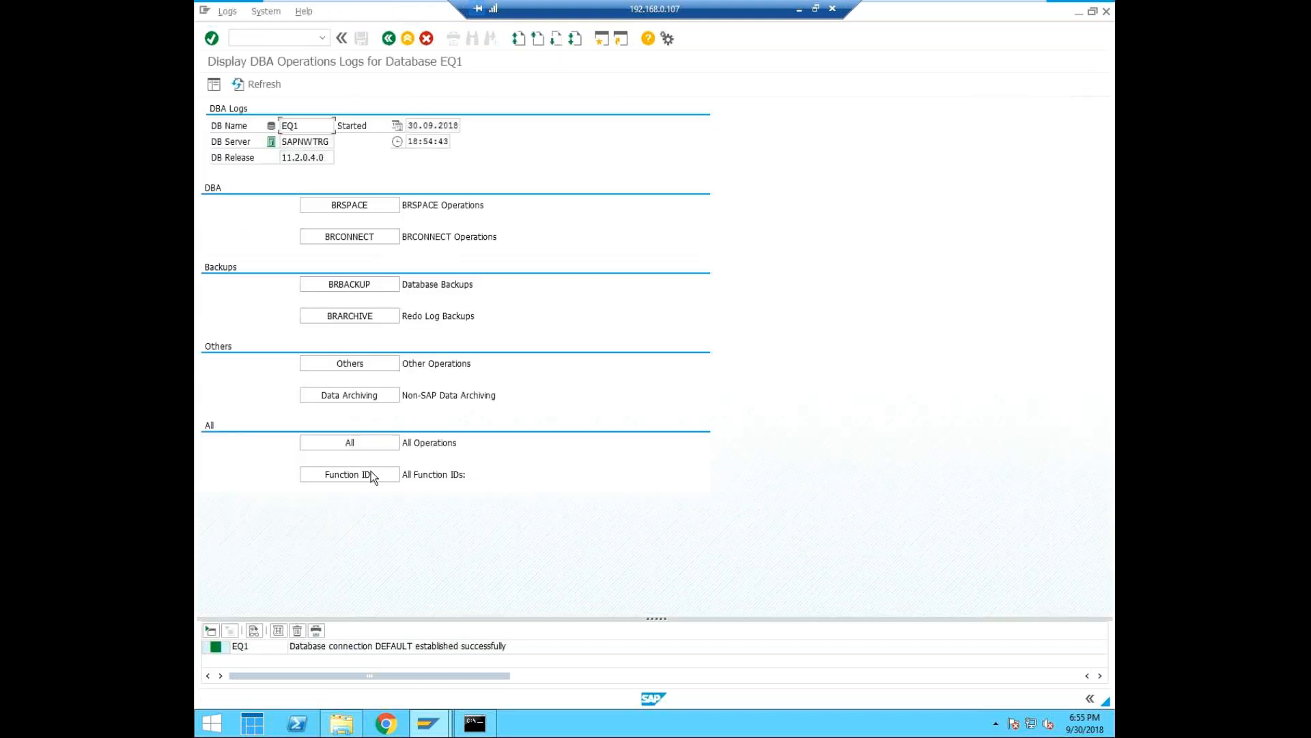
List the BRCONNECT operations, view the action log of the 30.09.2018 database check, and return to the DBA operations logs overview.
{"action": "left_click", "coordinate": [360, 236]}
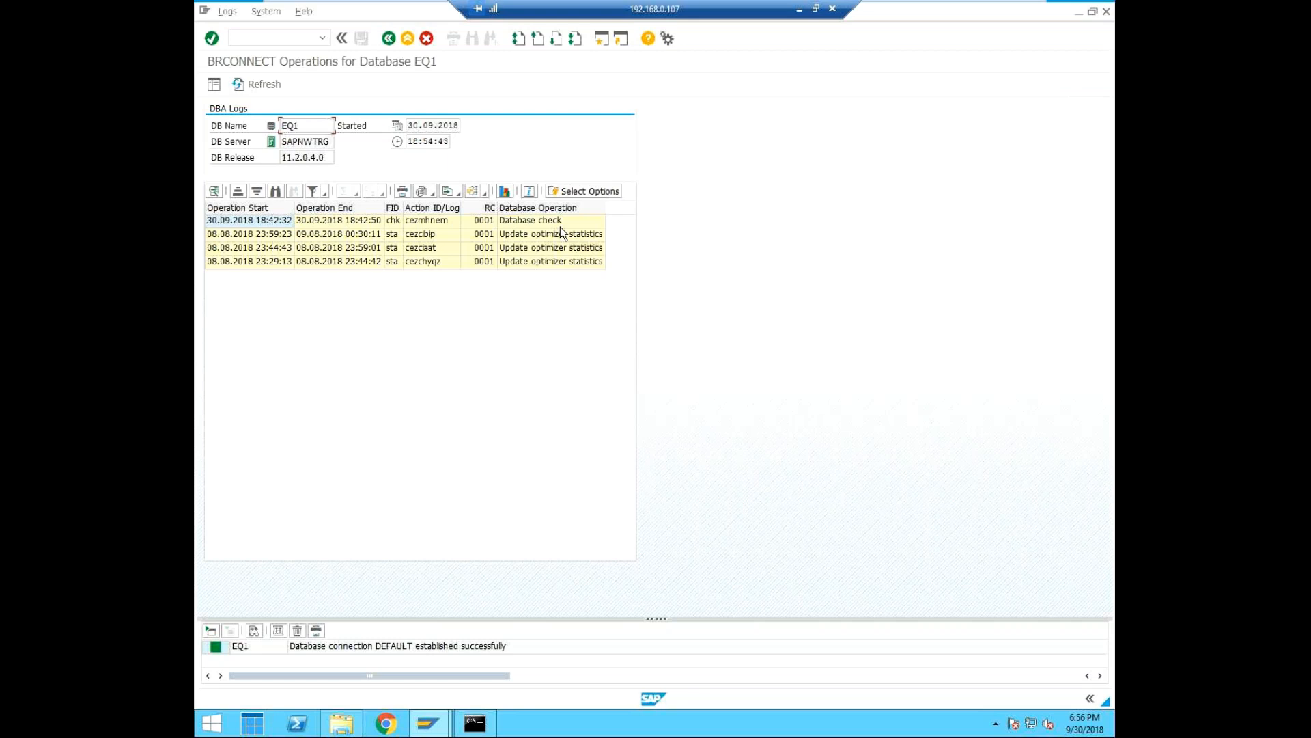
{"action": "double_click", "coordinate": [208, 223]}
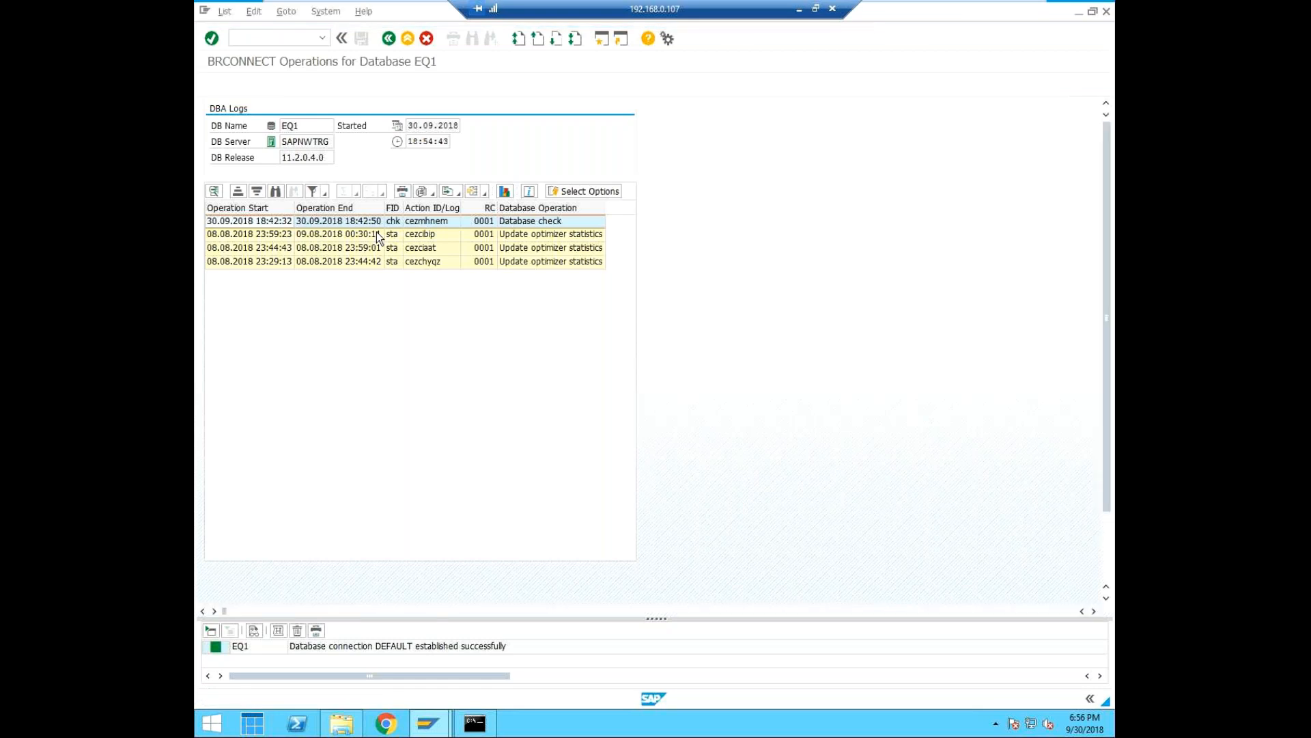
{"action": "double_click", "coordinate": [376, 231]}
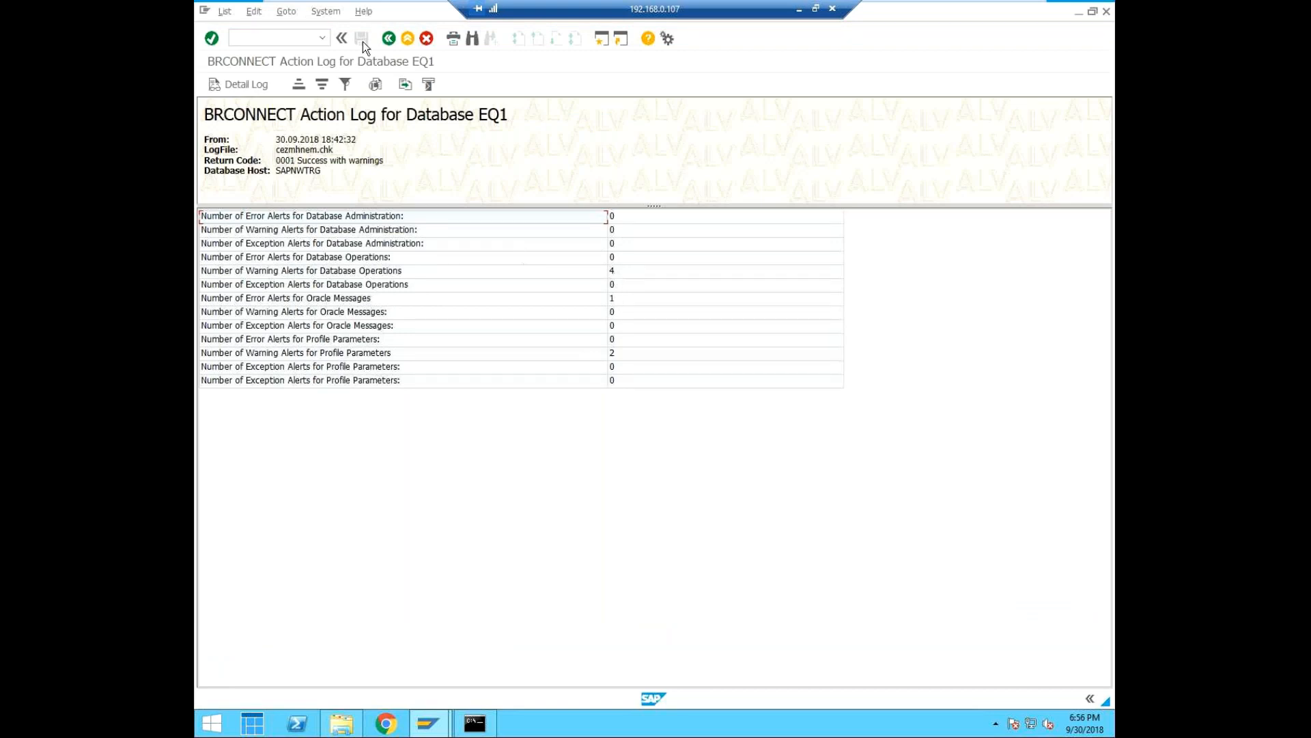
{"action": "left_click", "coordinate": [388, 38]}
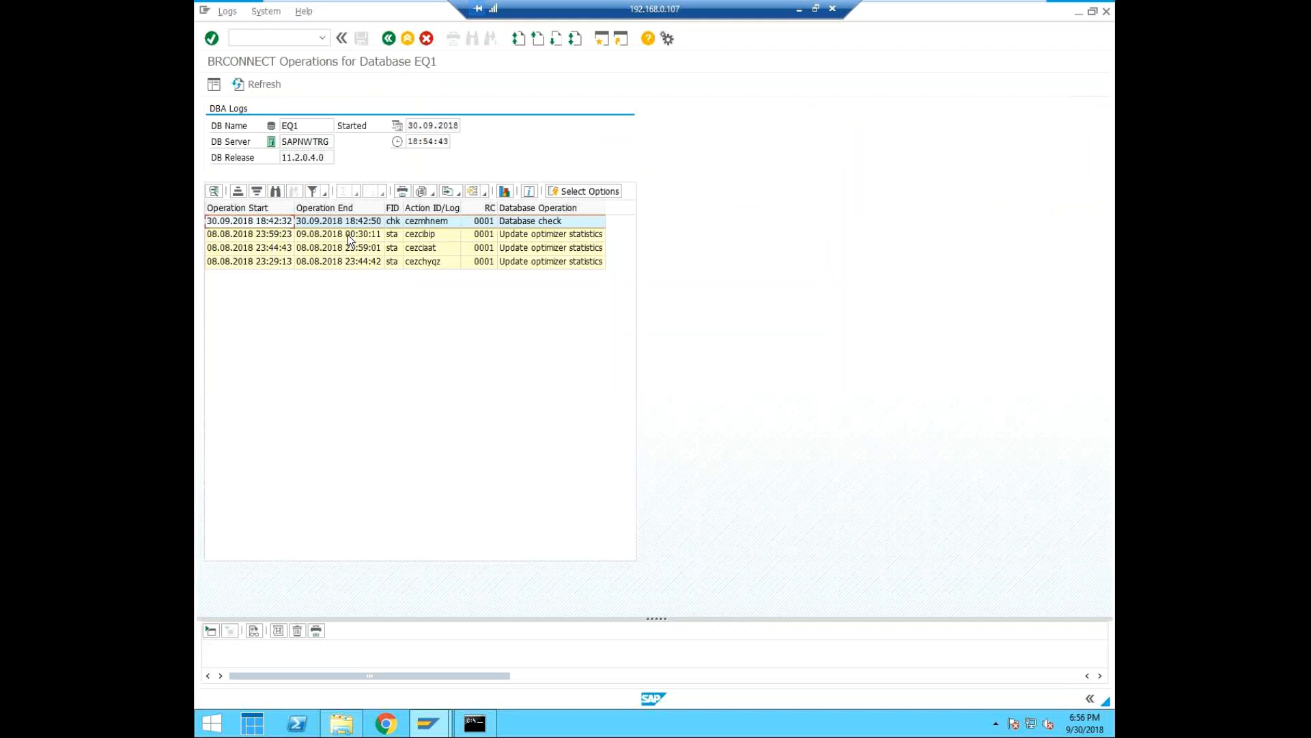
{"action": "left_click", "coordinate": [382, 38]}
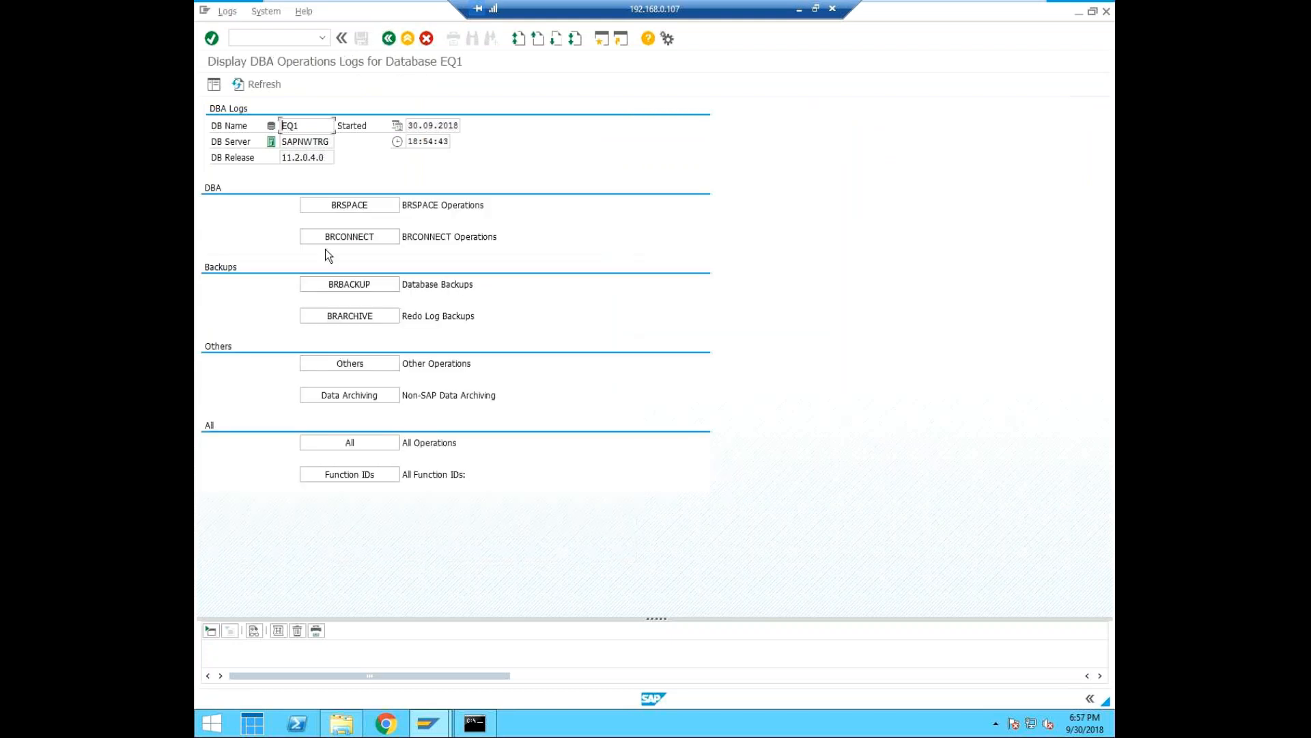
Review the BRSPACE operations for EQ1, return to the overview, and enter the /ndb transaction command.
{"action": "left_click", "coordinate": [347, 203]}
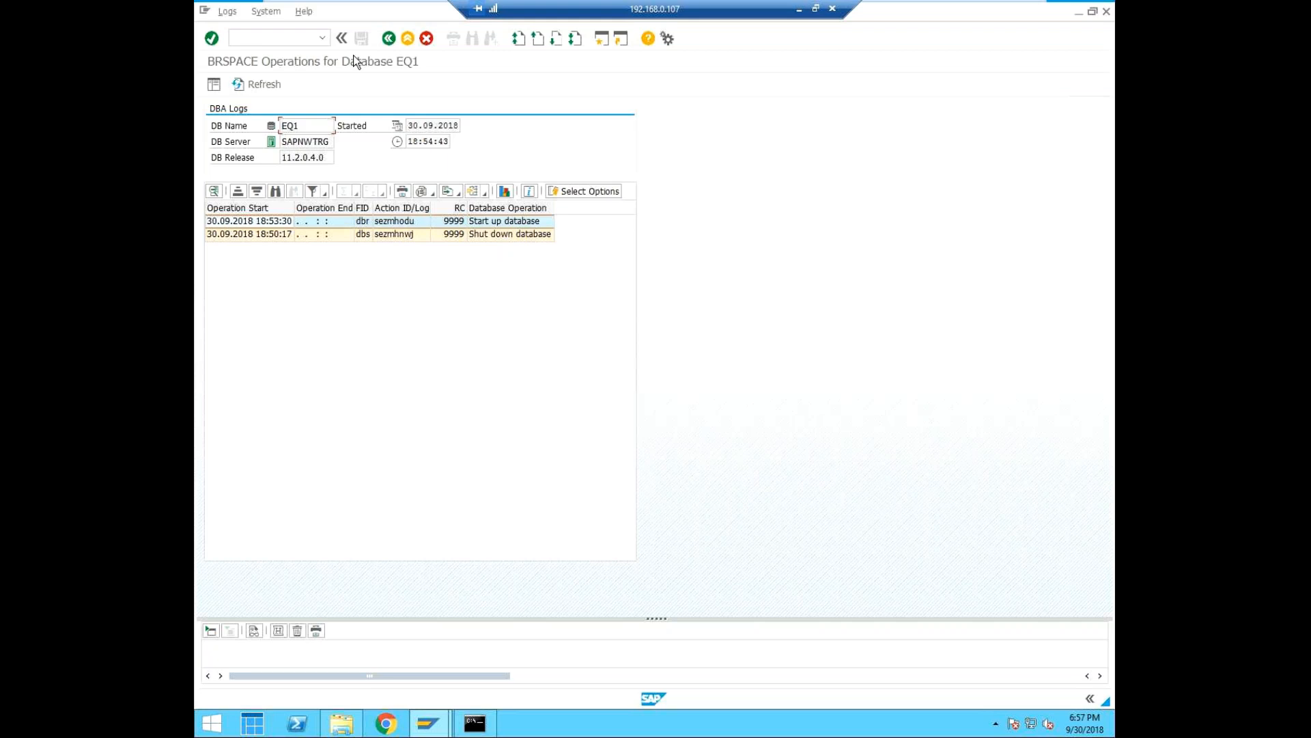
{"action": "left_click", "coordinate": [395, 43]}
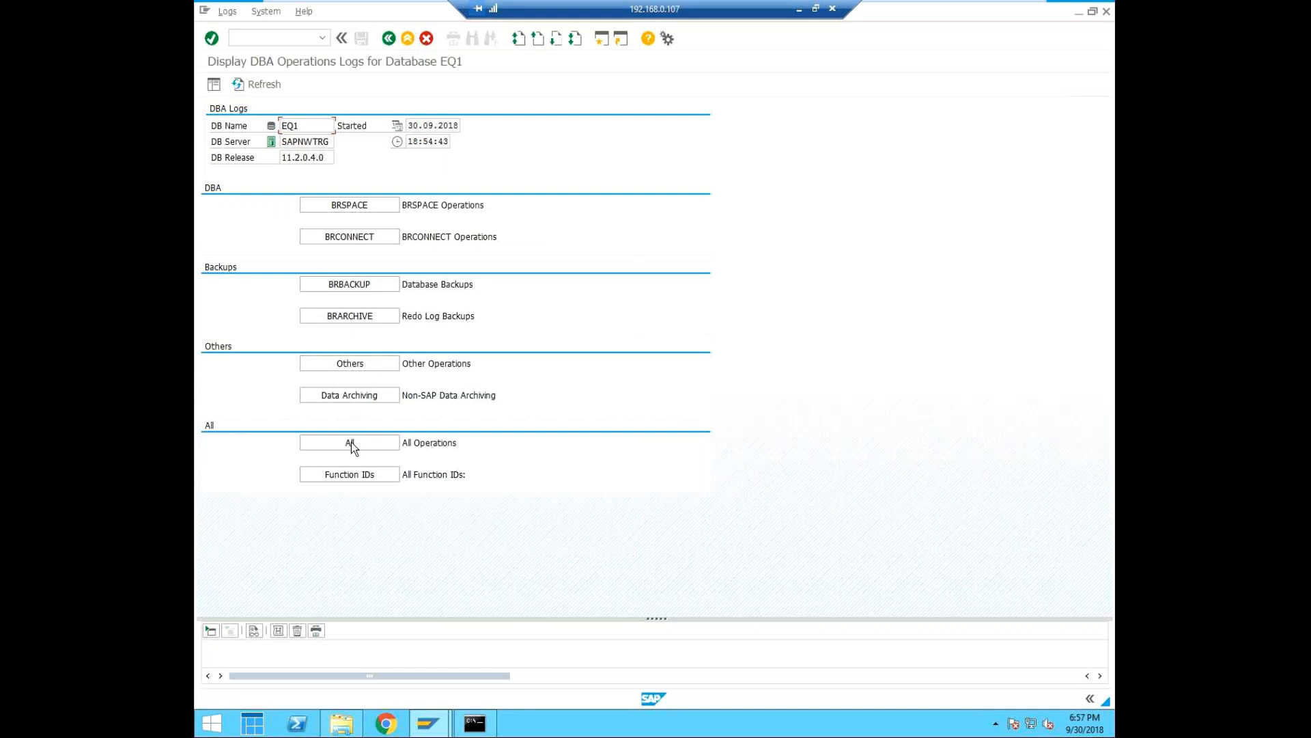
{"action": "left_click", "coordinate": [293, 40]}
{"action": "type", "text": "/ndb24"}
{"action": "key", "text": "Return"}
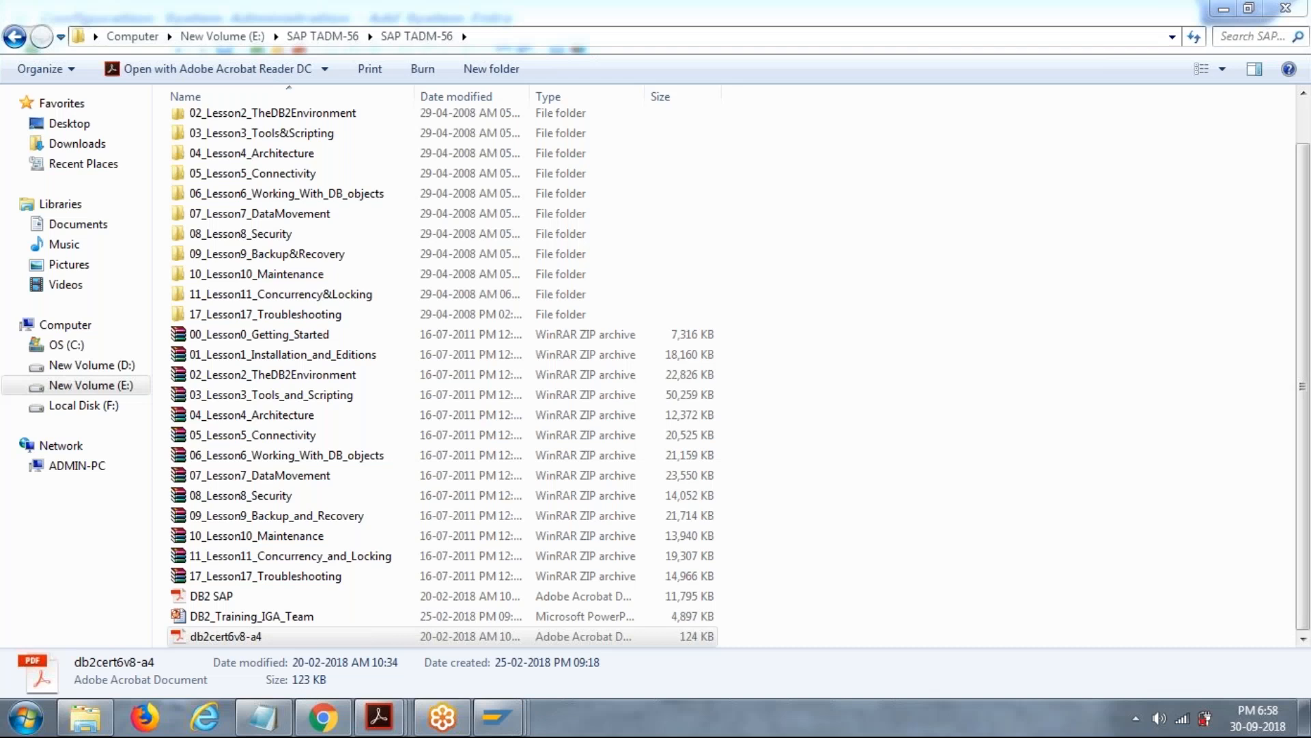
Open CUA Presentation from the PPT folder on Local Disk (F:).
{"action": "left_click", "coordinate": [84, 406]}
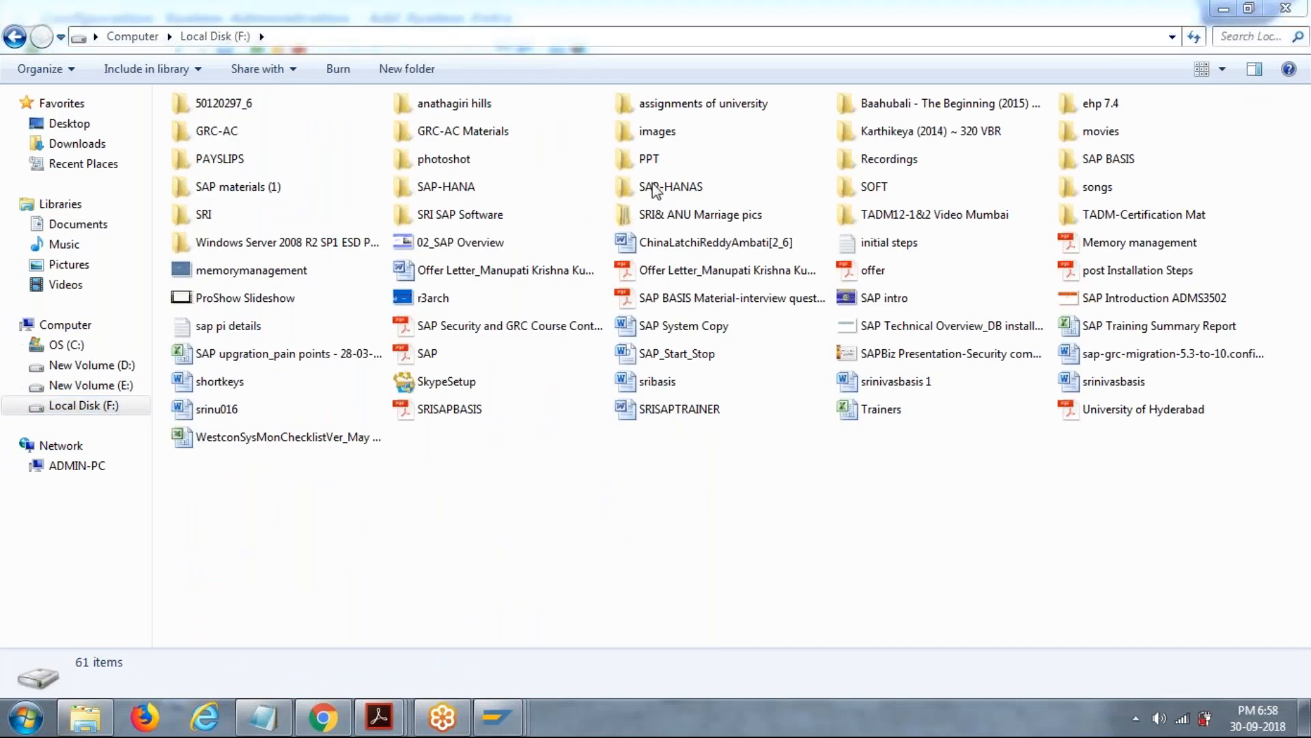
{"action": "key", "text": "Down"}
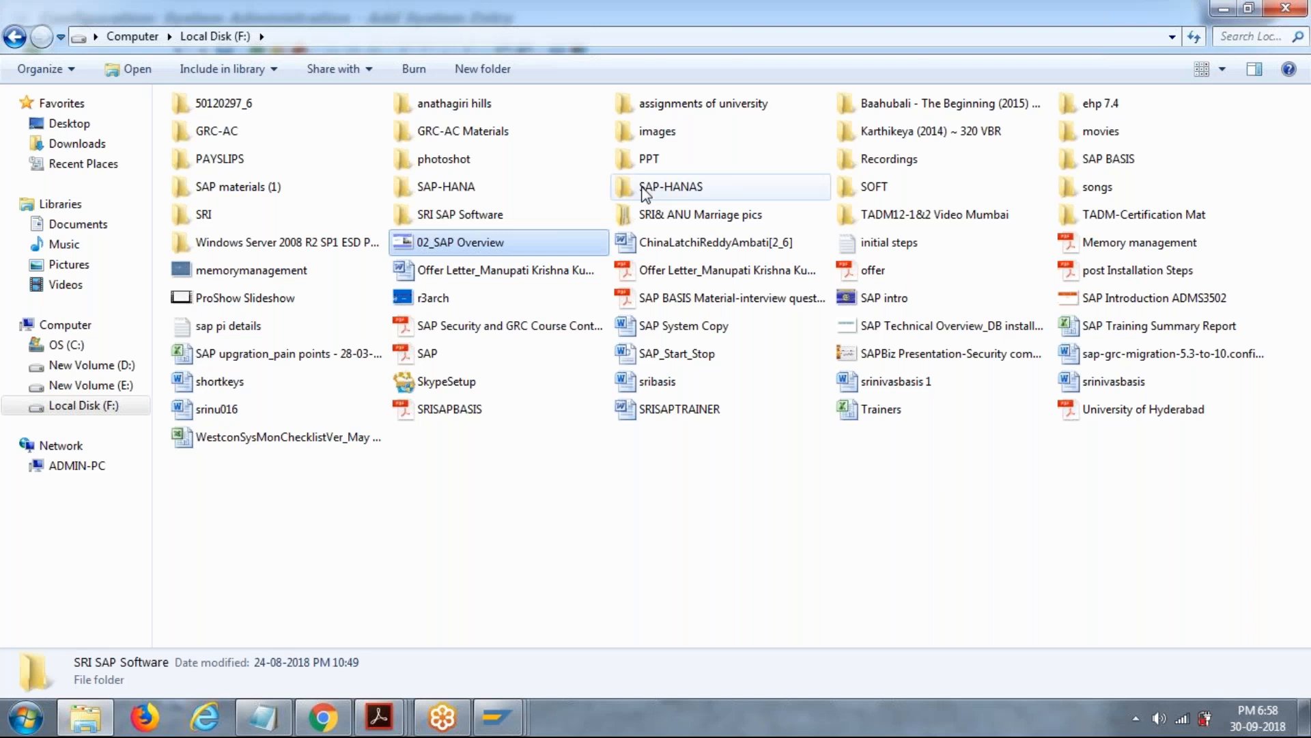
{"action": "key", "text": "Left"}
{"action": "key", "text": "Up"}
{"action": "key", "text": "Up"}
{"action": "key", "text": "Right"}
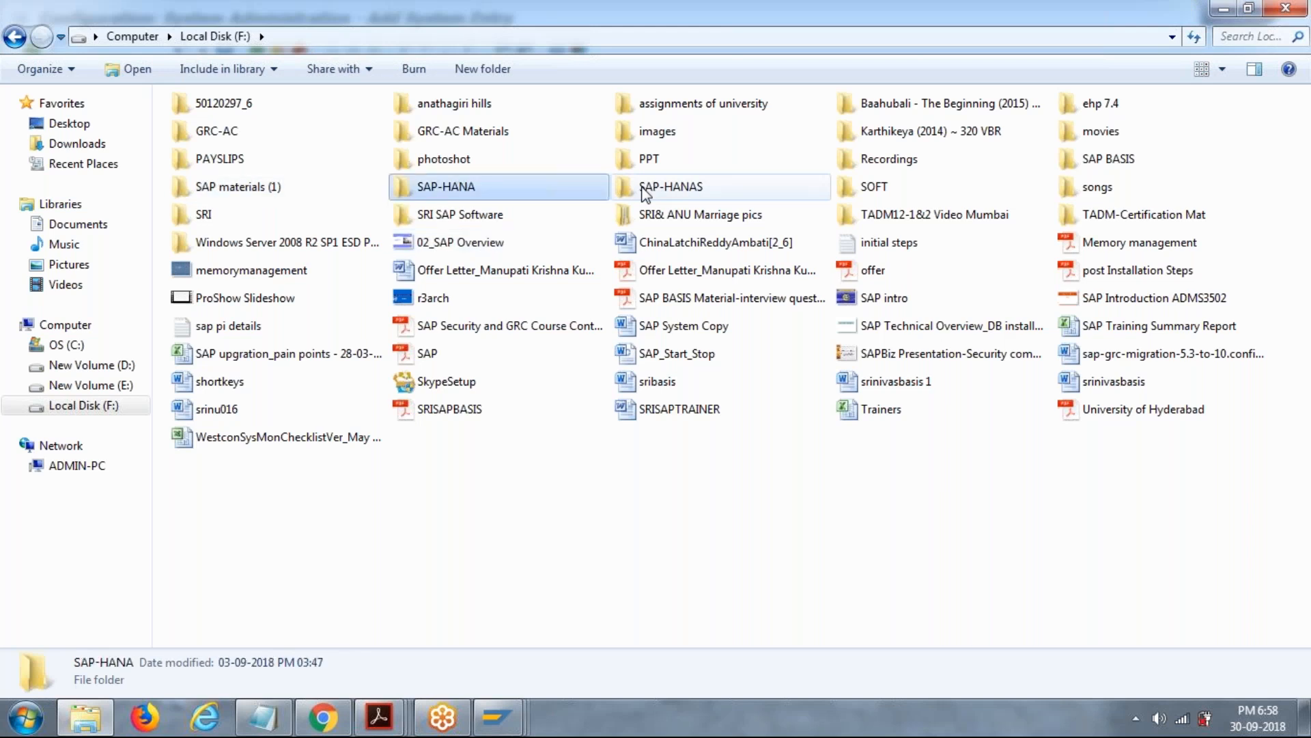
{"action": "key", "text": "Down"}
{"action": "key", "text": "Up"}
{"action": "key", "text": "Up"}
{"action": "key", "text": "Right"}
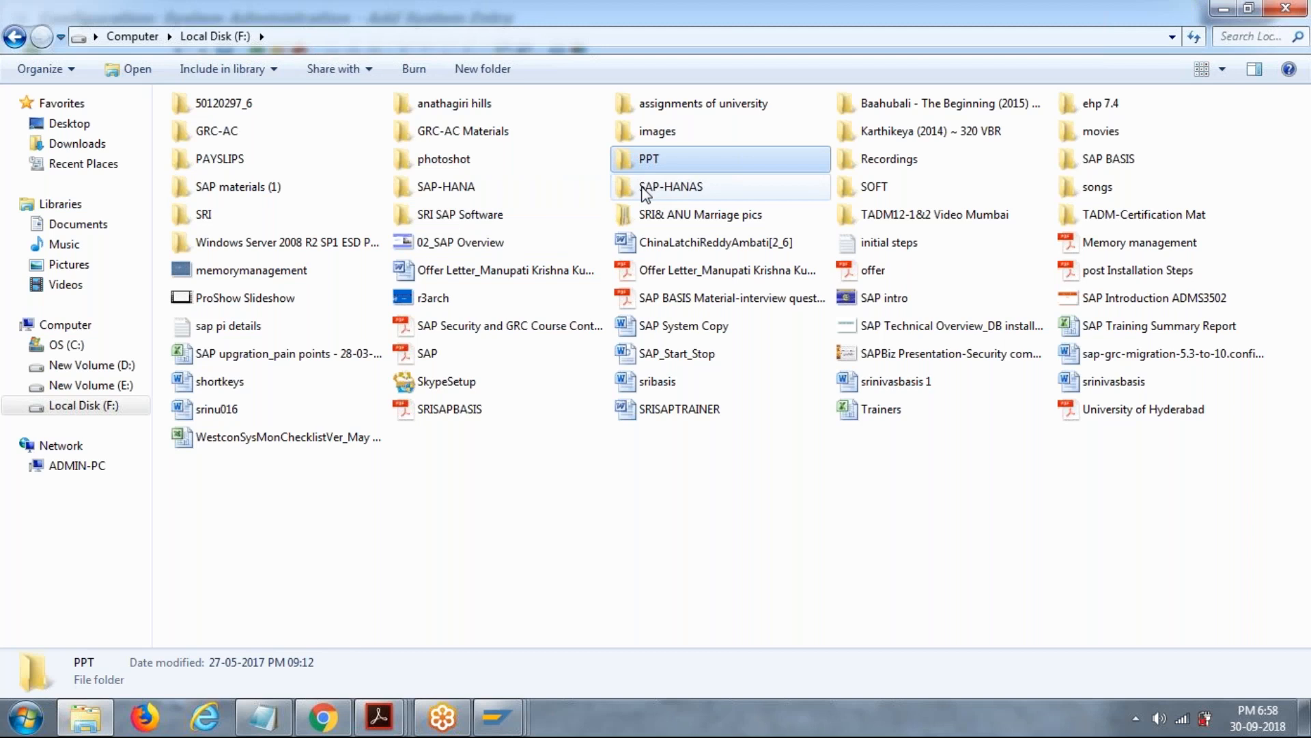
{"action": "key", "text": "Return"}
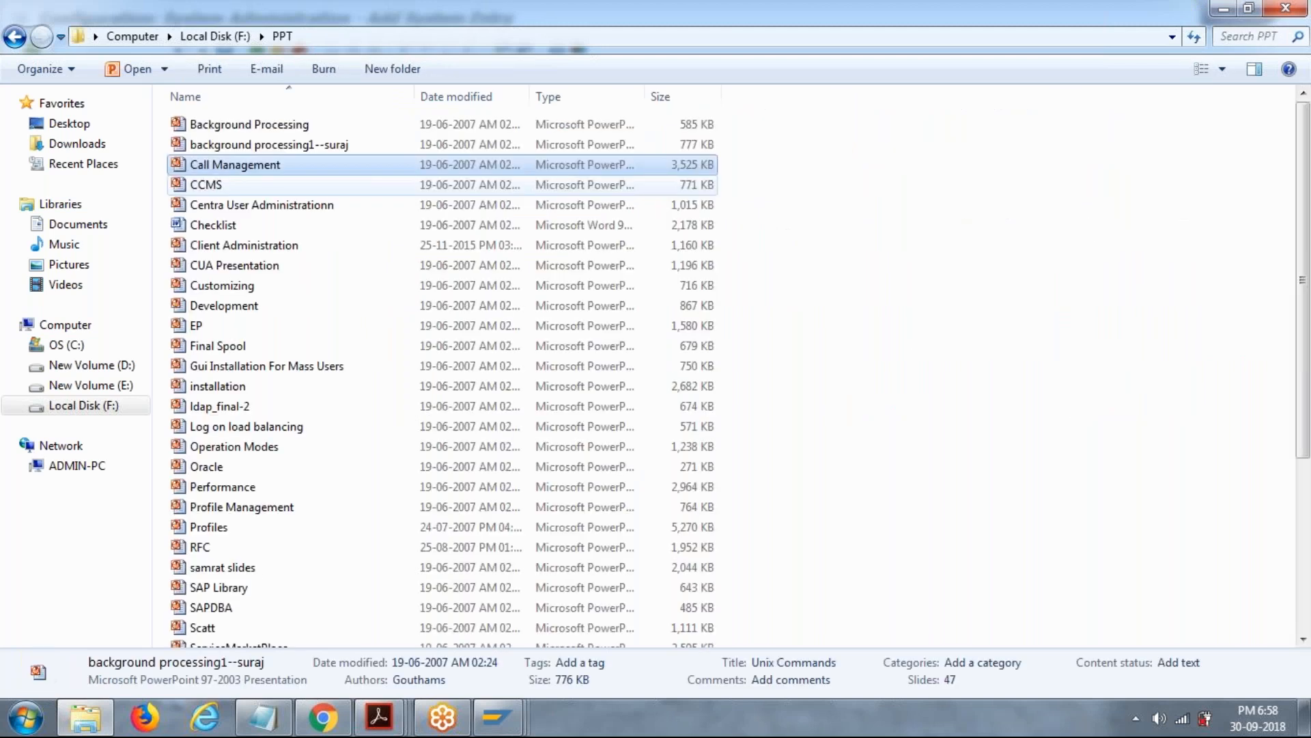
{"action": "key", "text": "u"}
{"action": "key", "text": "Return"}
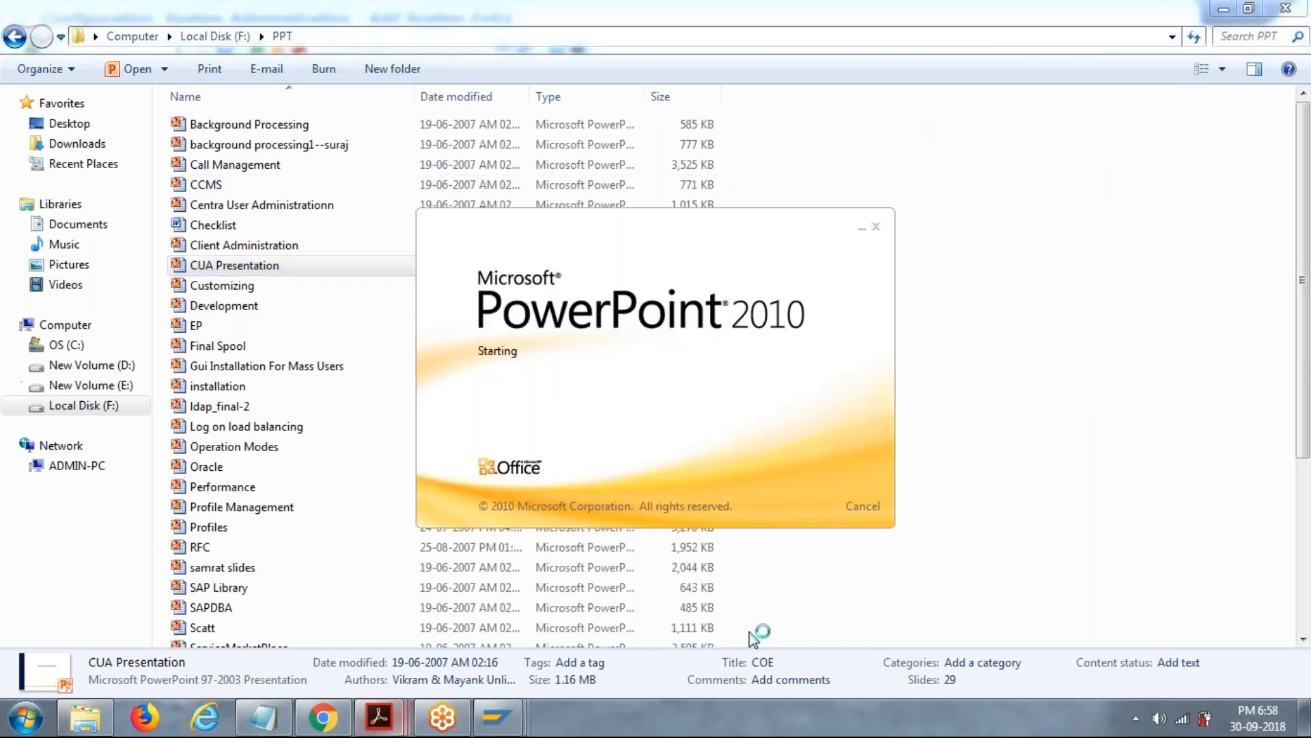
Launch Paint and draw three tall rounded rectangles side by side, each about 240 × 420 px.
{"action": "key", "text": "super+r"}
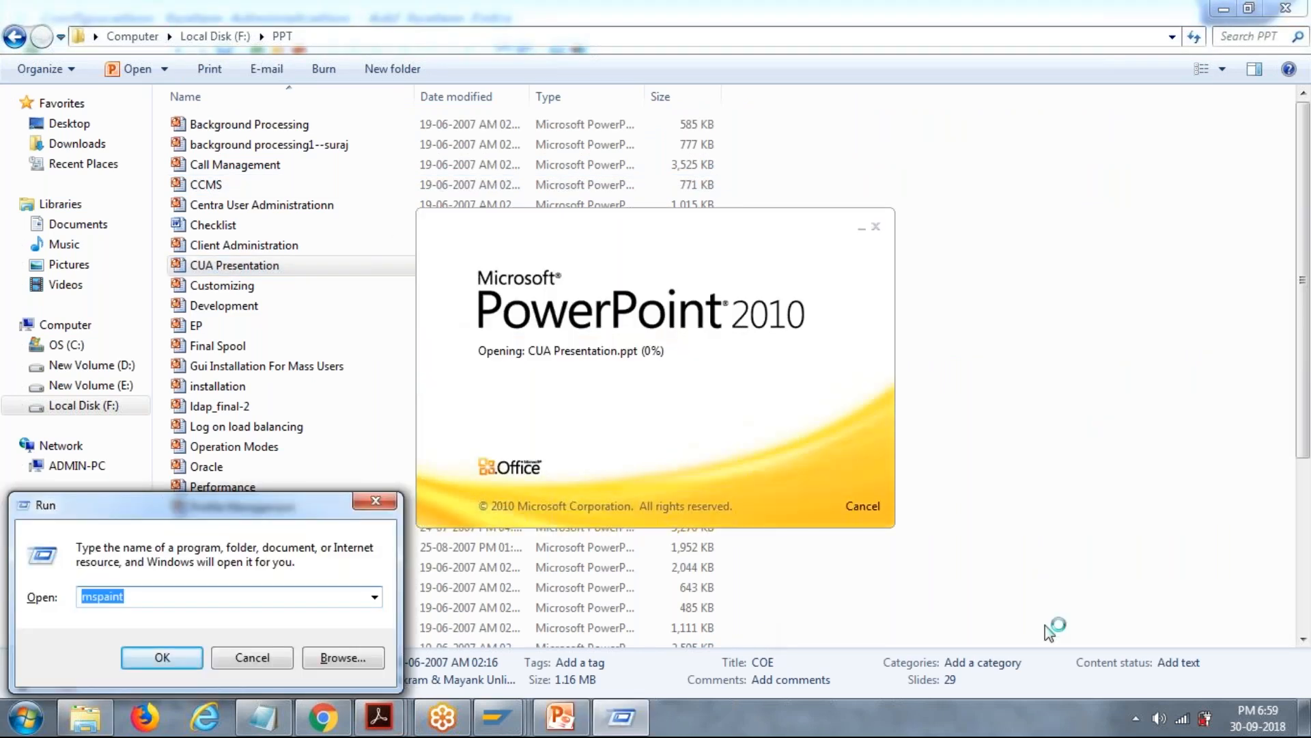
{"action": "key", "text": "Return"}
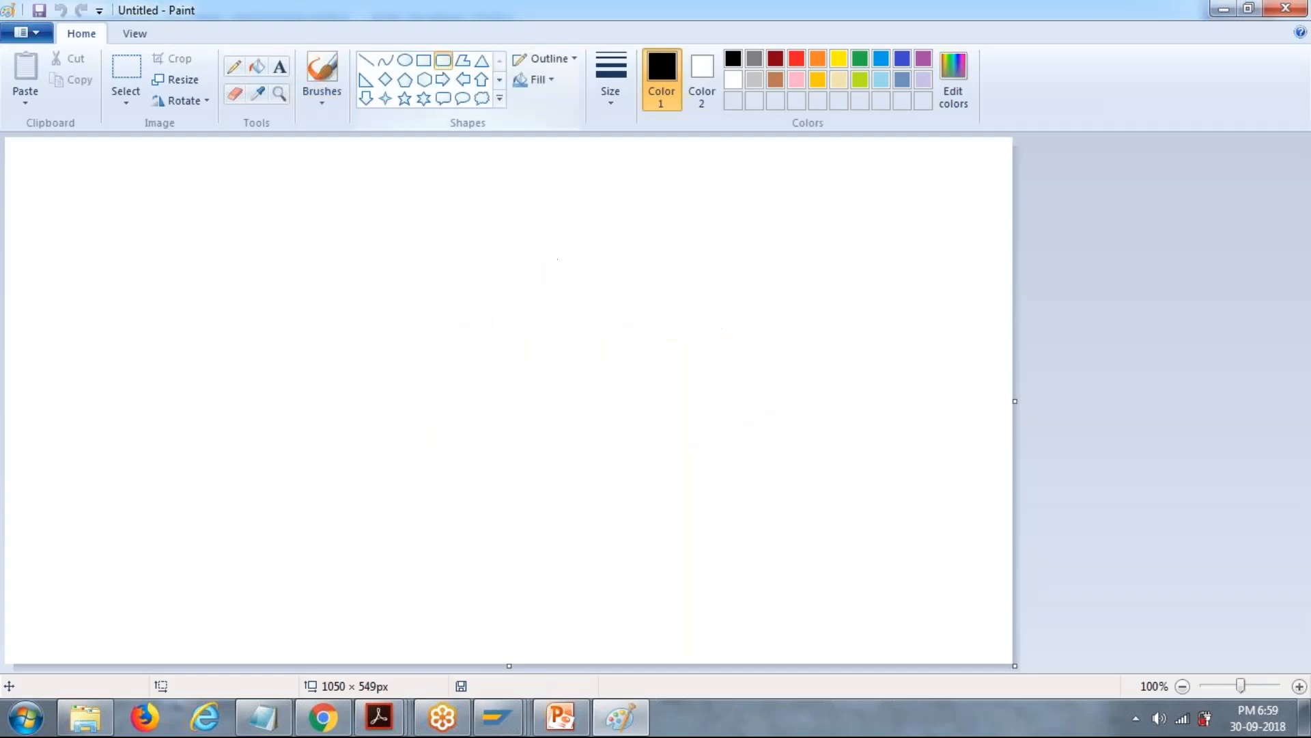
{"action": "mouse_move", "coordinate": [142, 185]}
{"action": "left_mouse_down"}
{"action": "mouse_move", "coordinate": [379, 524]}
{"action": "mouse_move", "coordinate": [359, 547]}
{"action": "mouse_move", "coordinate": [363, 585]}
{"action": "left_mouse_up"}
{"action": "left_click_drag", "start_coordinate": [449, 171], "coordinate": [693, 576]}
{"action": "left_click_drag", "start_coordinate": [760, 171], "coordinate": [990, 572]}
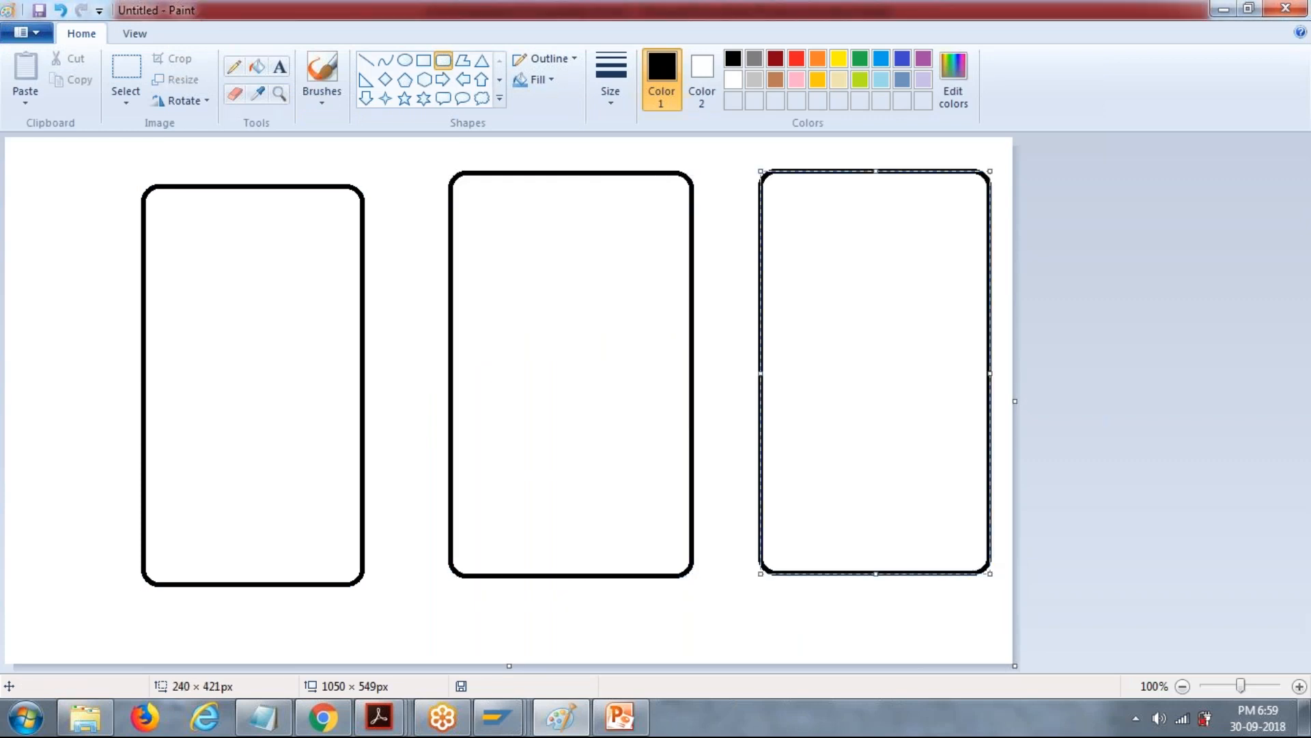
Add the text labels DEV, QAS and PRD above the three rounded rectangles, from the first to the last.
{"action": "left_click", "coordinate": [280, 67]}
{"action": "left_click", "coordinate": [192, 160]}
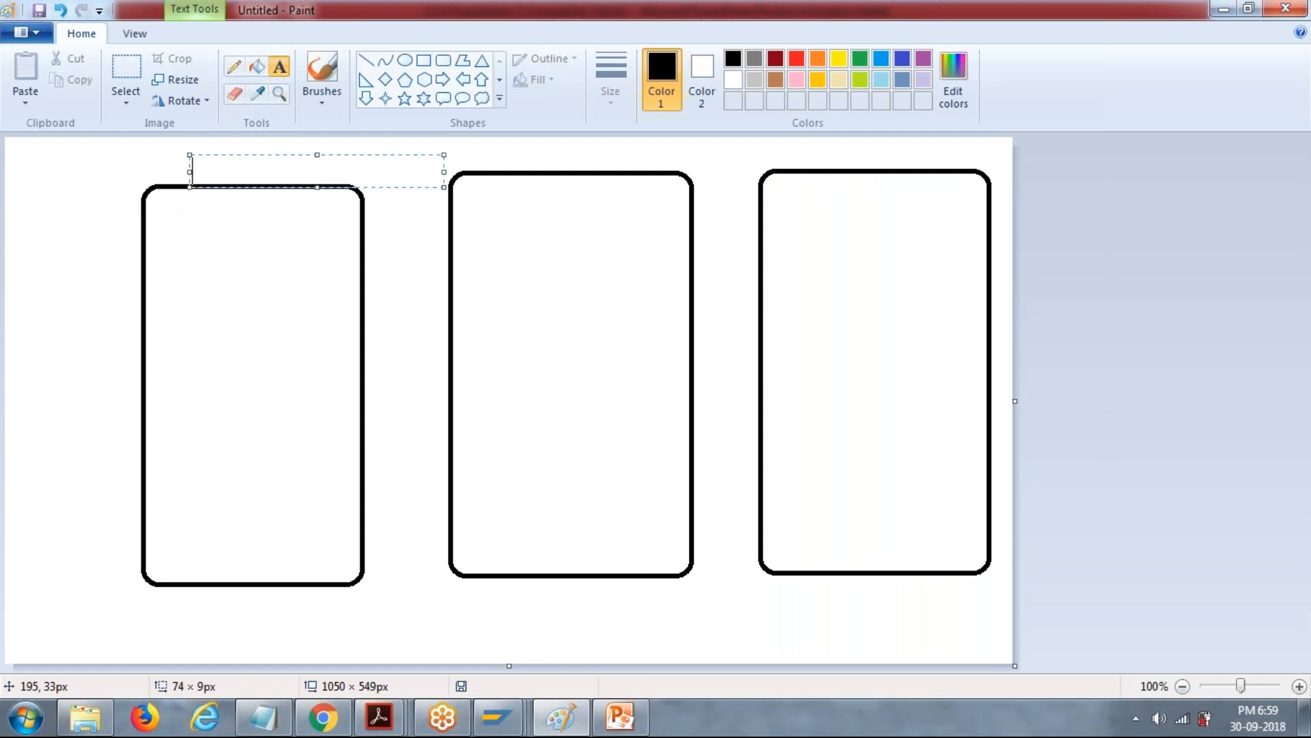
{"action": "type", "text": "ECC"}
{"action": "key", "text": "BackSpace"}
{"action": "key", "text": "BackSpace"}
{"action": "key", "text": "BackSpace"}
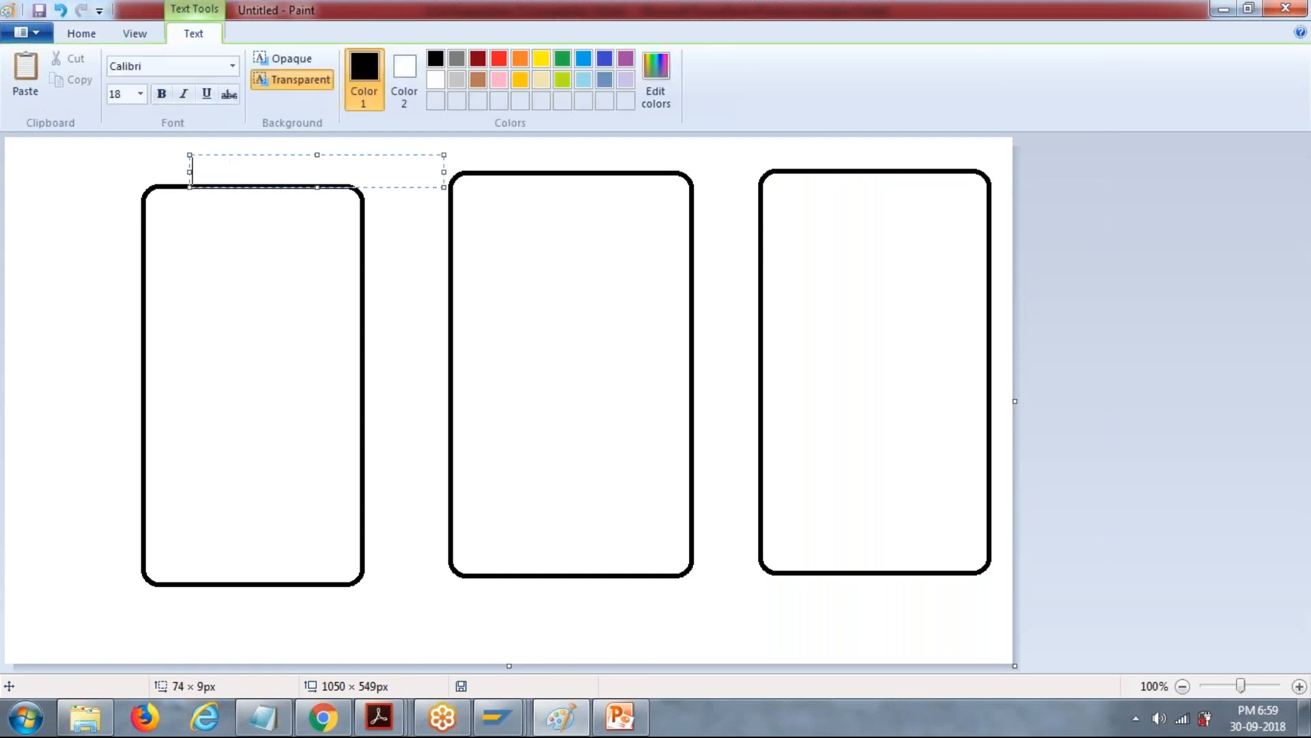
{"action": "type", "text": "DEV"}
{"action": "left_click", "coordinate": [486, 146]}
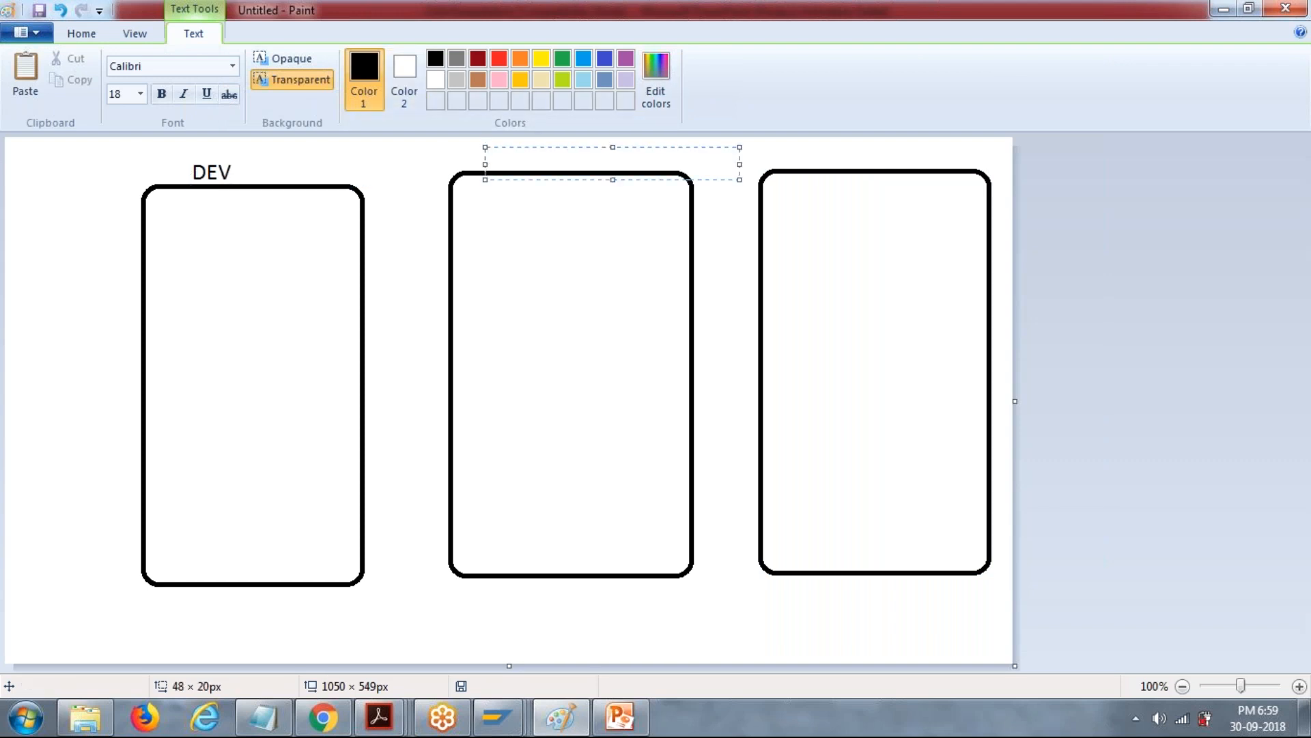
{"action": "type", "text": "OAS"}
{"action": "left_click", "coordinate": [794, 148]}
{"action": "type", "text": "PRD"}
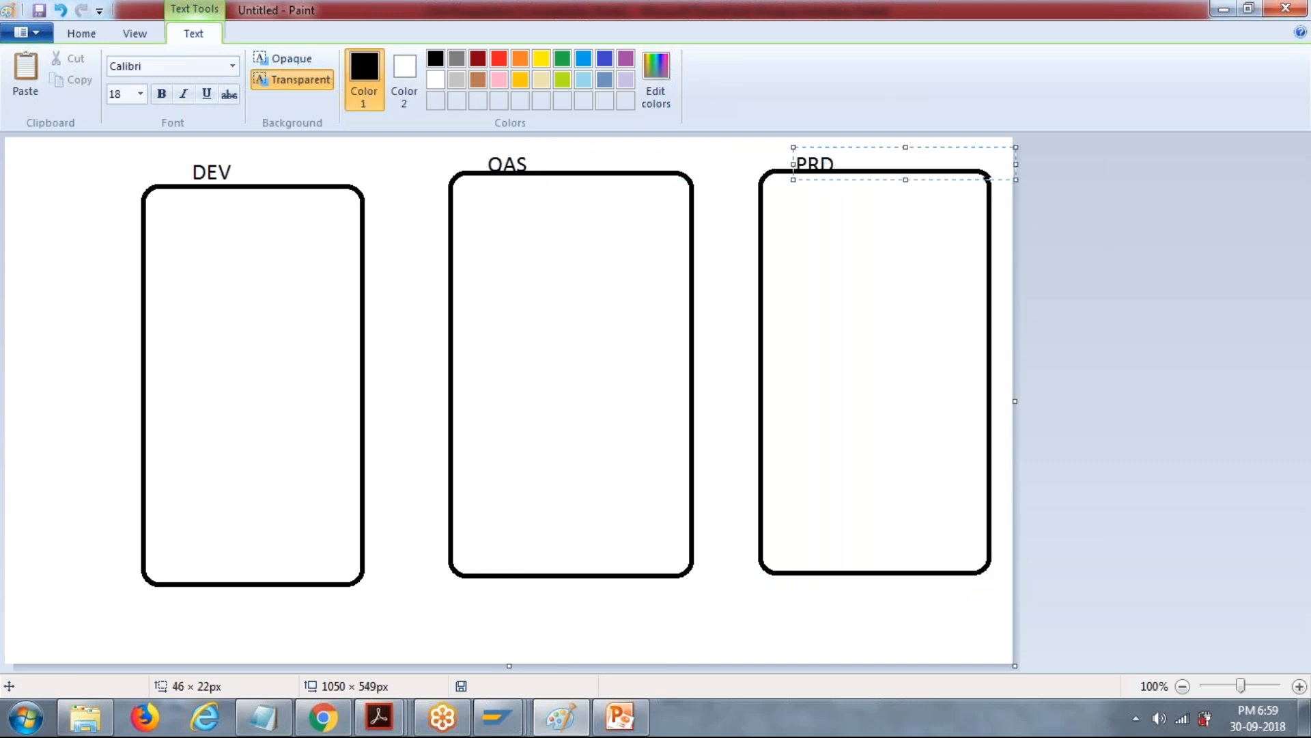
{"action": "left_click", "coordinate": [412, 168]}
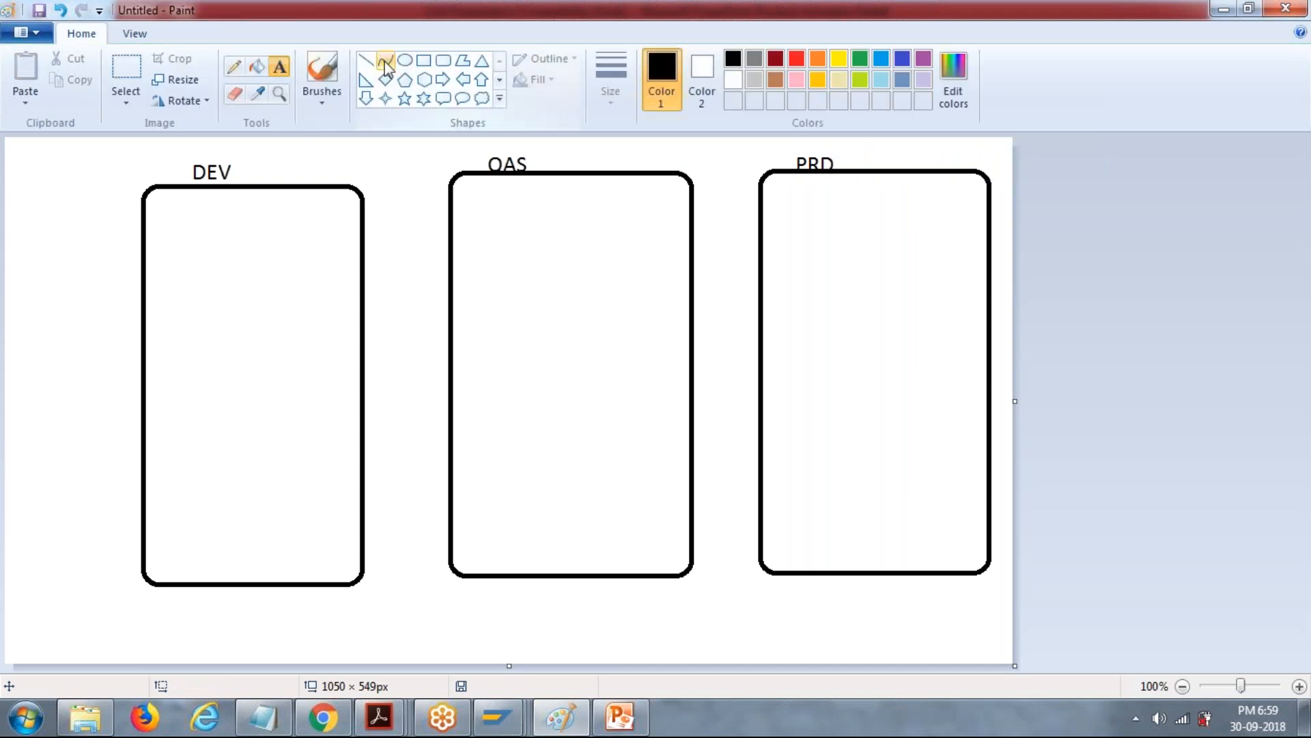
Draw stacked rectangles inside the system boxes: three in DEV, two in QAS and one about 187 × 64 px in PRD.
{"action": "left_click", "coordinate": [423, 60]}
{"action": "left_click_drag", "start_coordinate": [172, 230], "coordinate": [332, 296]}
{"action": "left_click_drag", "start_coordinate": [169, 326], "coordinate": [328, 405]}
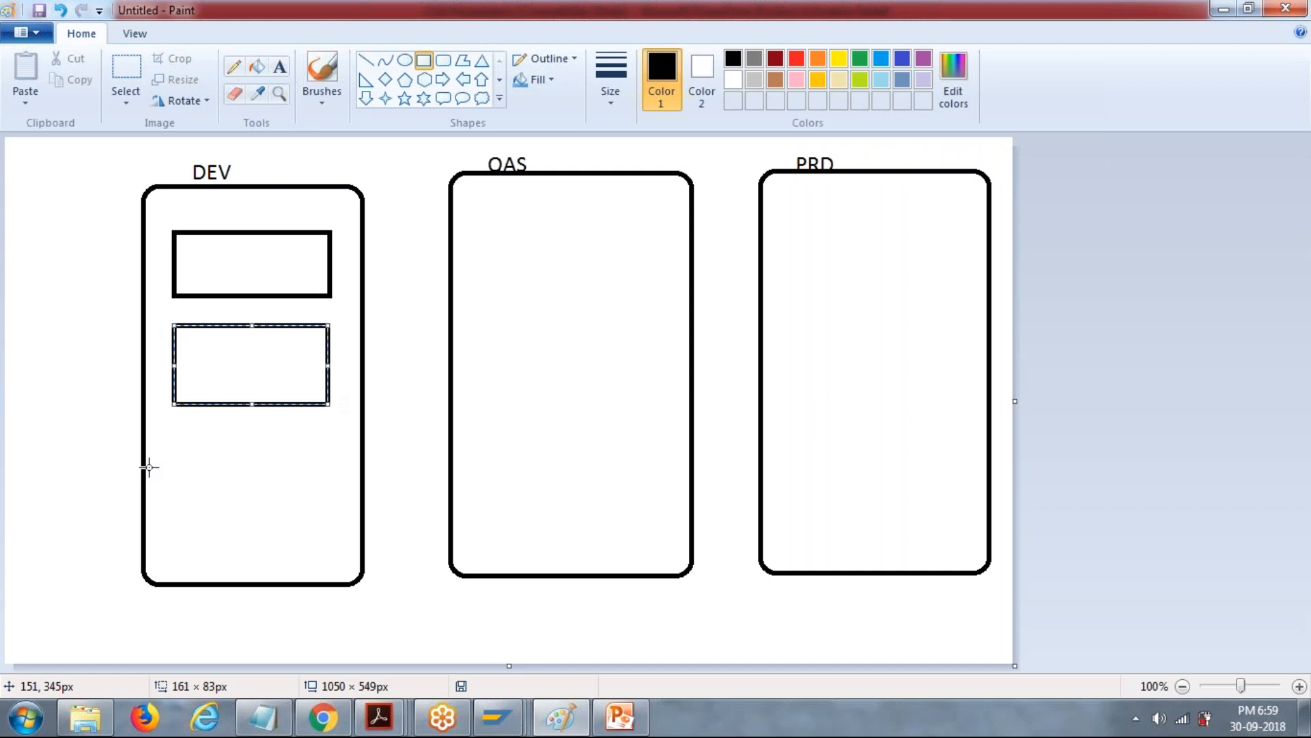
{"action": "left_click_drag", "start_coordinate": [171, 449], "coordinate": [348, 525]}
{"action": "left_click_drag", "start_coordinate": [479, 237], "coordinate": [645, 314]}
{"action": "left_click_drag", "start_coordinate": [490, 360], "coordinate": [654, 453]}
{"action": "left_click_drag", "start_coordinate": [795, 273], "coordinate": [975, 334]}
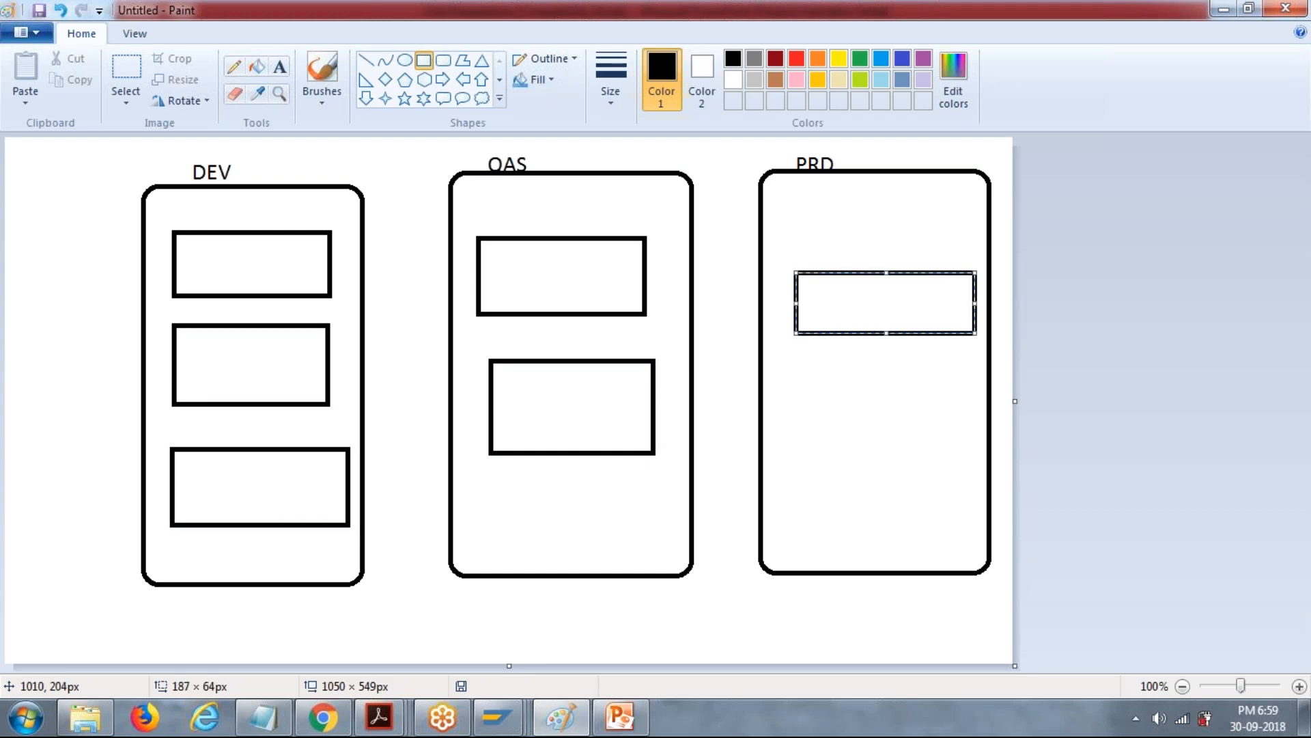
Label the three DEV rectangles 100, 200 and 300 with text, from the upper one to the lower one.
{"action": "left_click", "coordinate": [280, 67]}
{"action": "left_click_drag", "start_coordinate": [194, 250], "coordinate": [281, 291]}
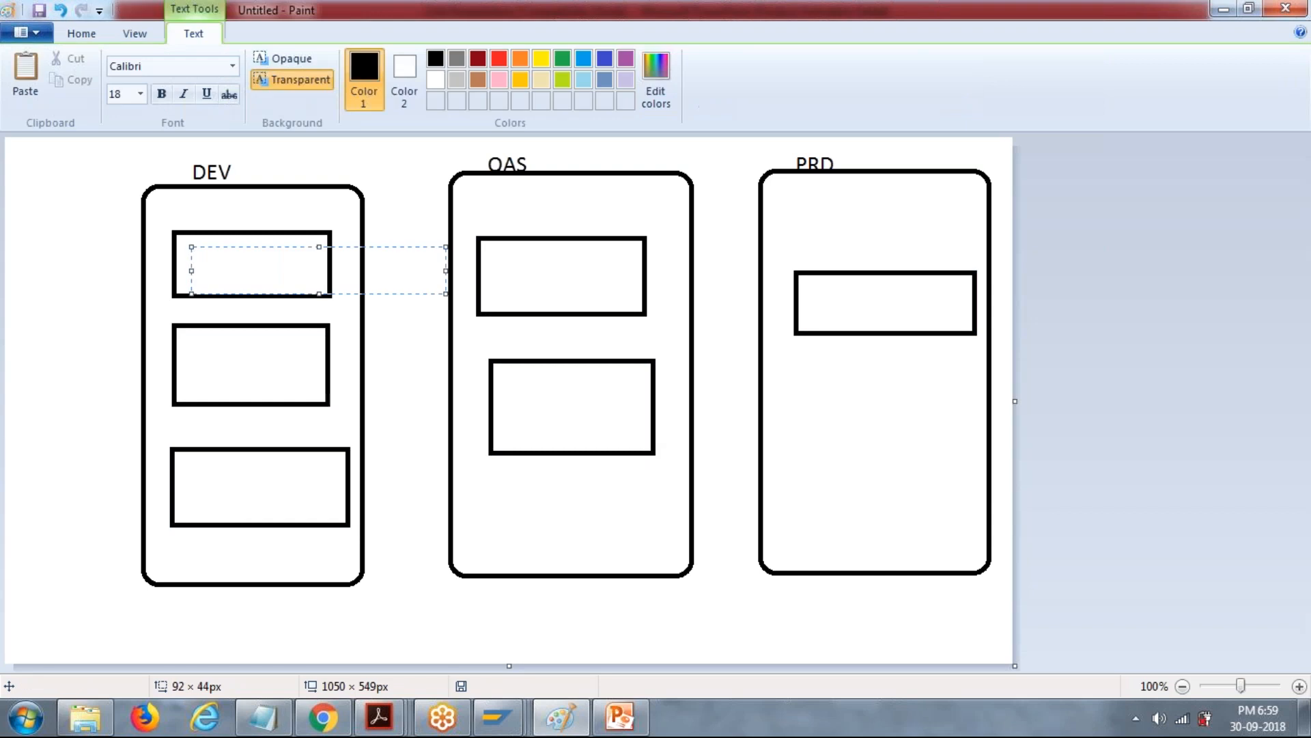
{"action": "type", "text": "100"}
{"action": "left_click", "coordinate": [189, 356]}
{"action": "type", "text": "200"}
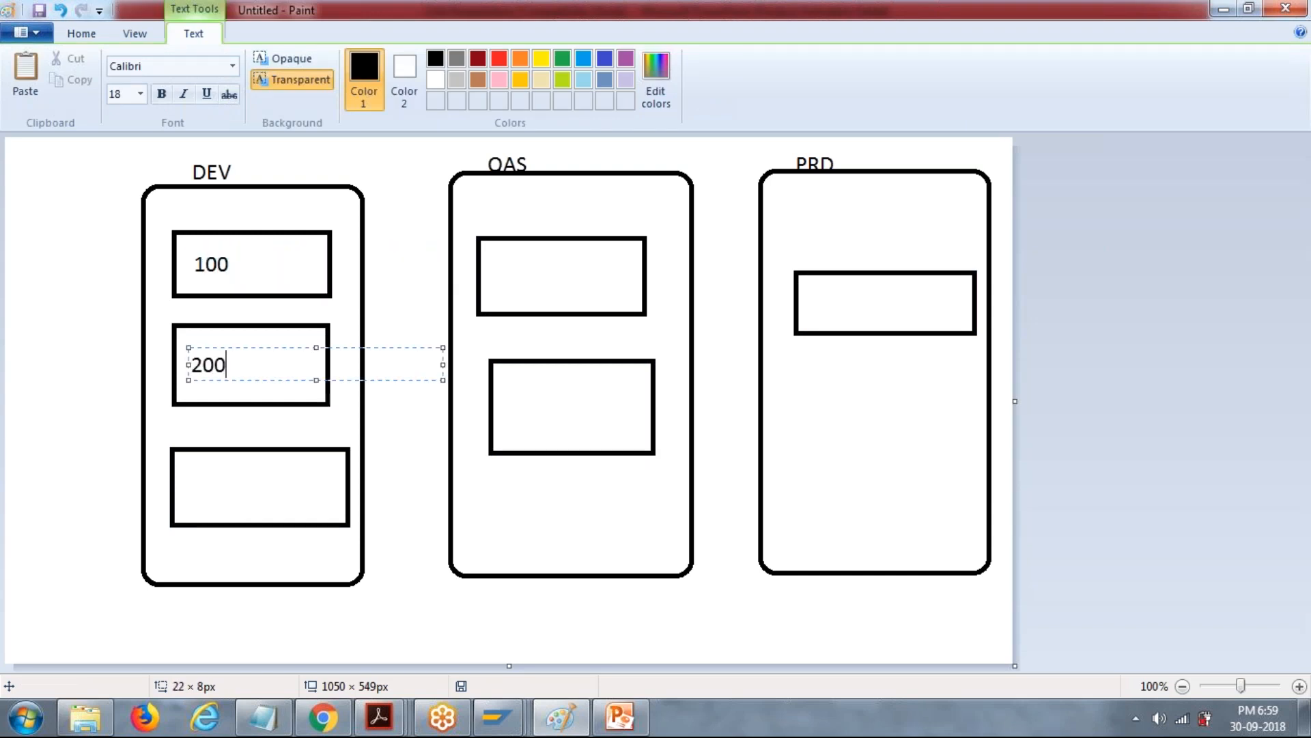
{"action": "left_click", "coordinate": [187, 480]}
{"action": "type", "text": "300"}
Label the two QAS rectangles with the text 400 in the upper one and 500 in the lower one.
{"action": "left_click_drag", "start_coordinate": [532, 269], "coordinate": [486, 269]}
{"action": "type", "text": "100"}
{"action": "key", "text": "BackSpace"}
{"action": "key", "text": "BackSpace"}
{"action": "key", "text": "BackSpace"}
{"action": "type", "text": "400"}
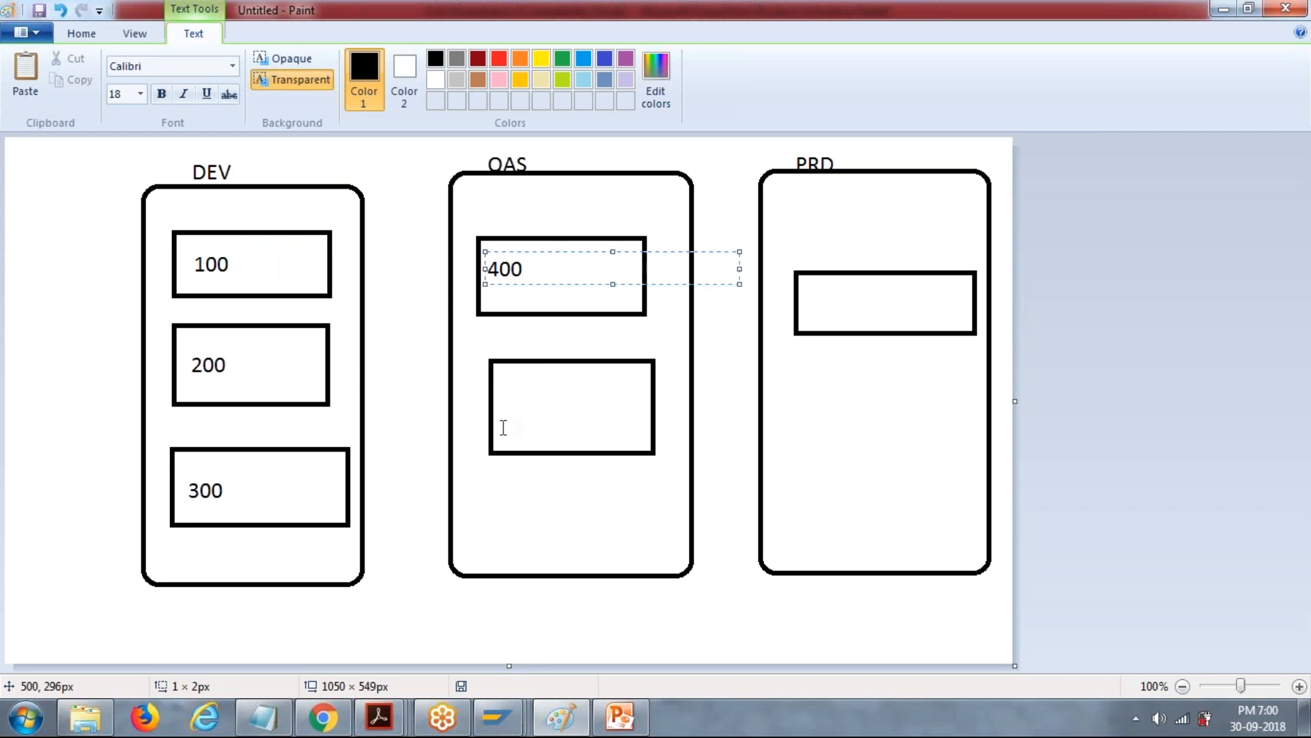
{"action": "left_click_drag", "start_coordinate": [504, 427], "coordinate": [531, 424]}
{"action": "type", "text": "500"}
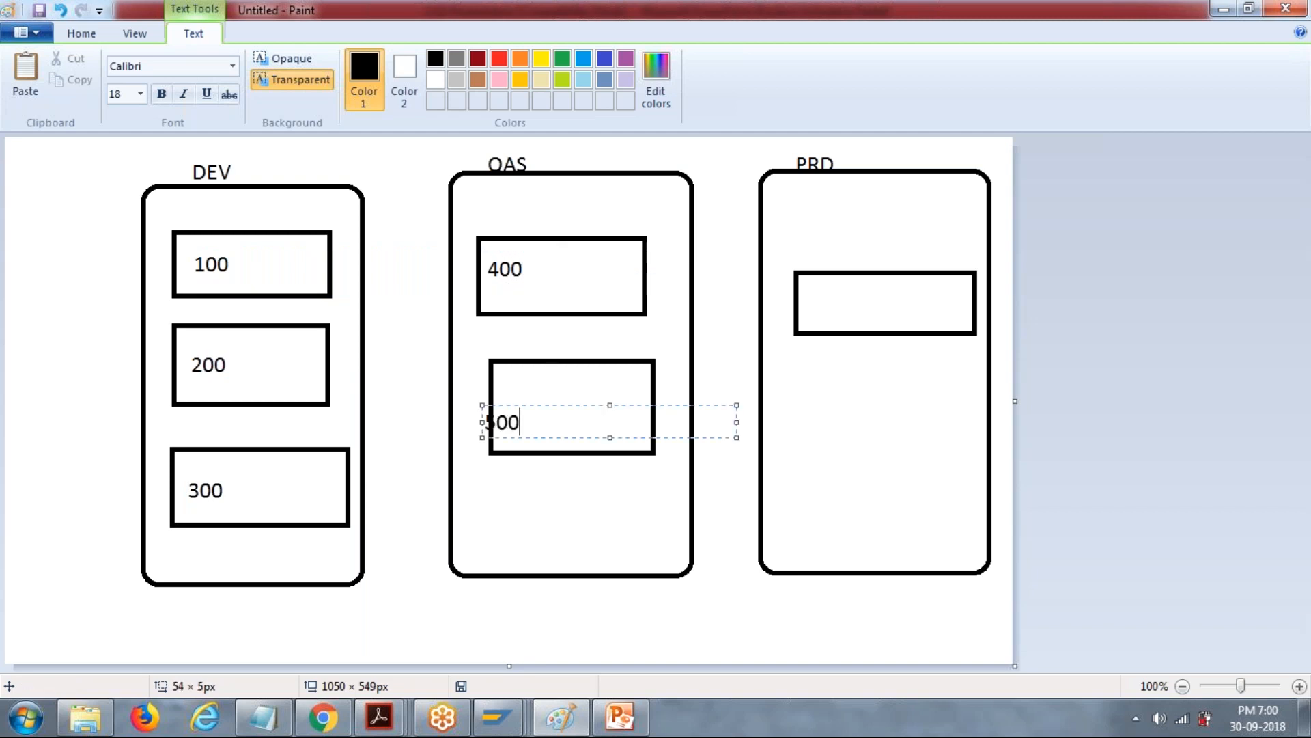
Label the rectangle inside the PRD box with the text 600.
{"action": "left_click", "coordinate": [847, 301]}
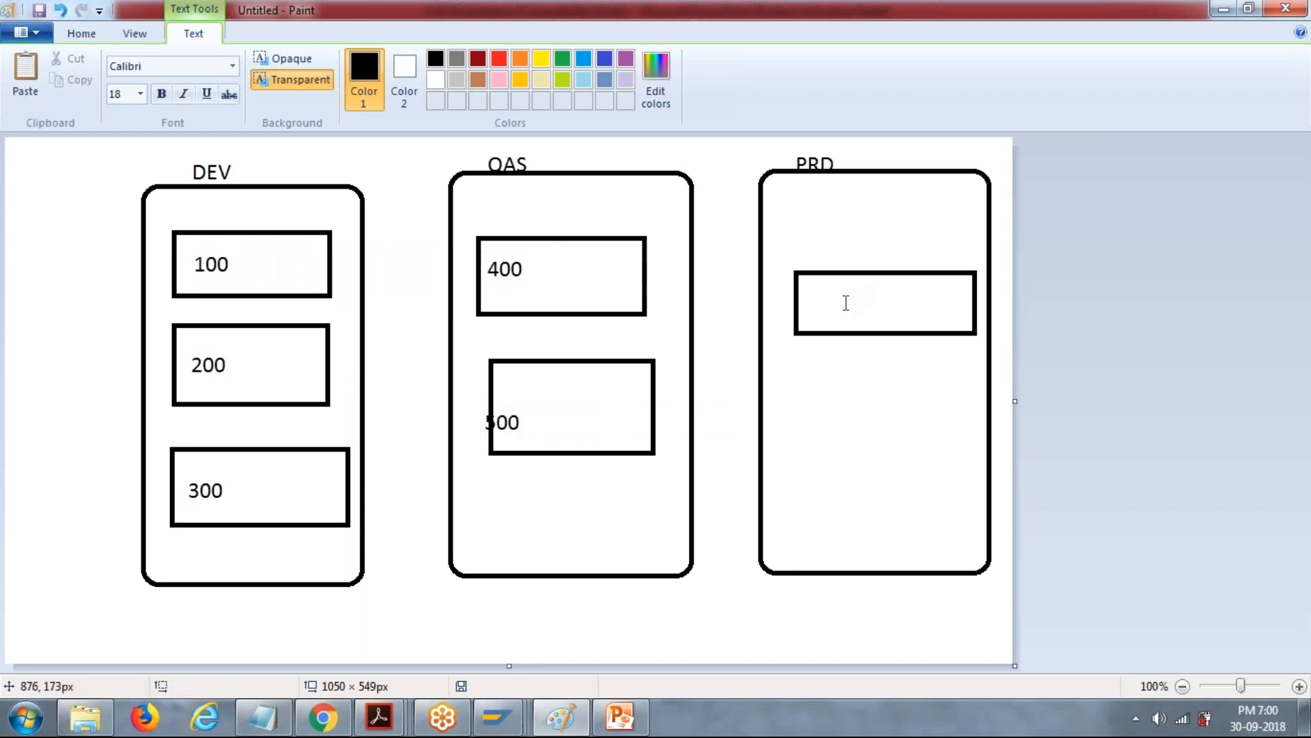
{"action": "left_click_drag", "start_coordinate": [801, 285], "coordinate": [829, 299]}
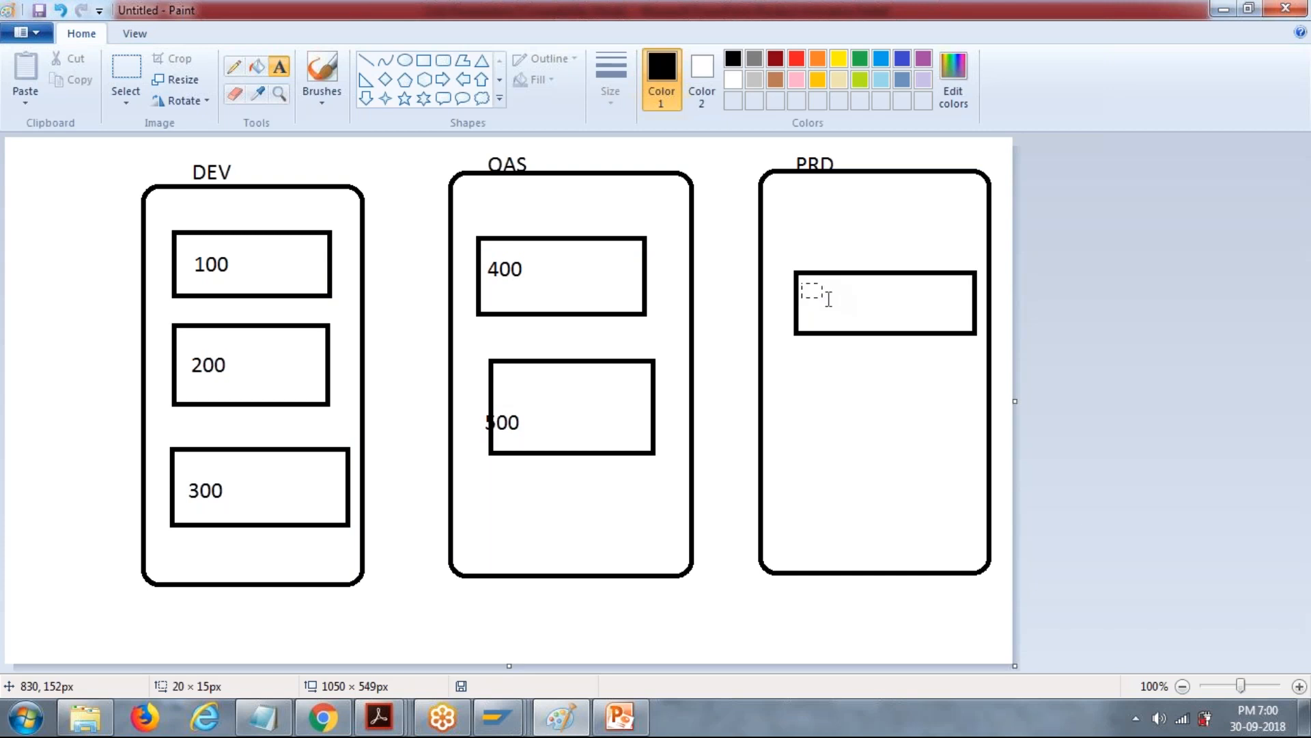
{"action": "type", "text": "600"}
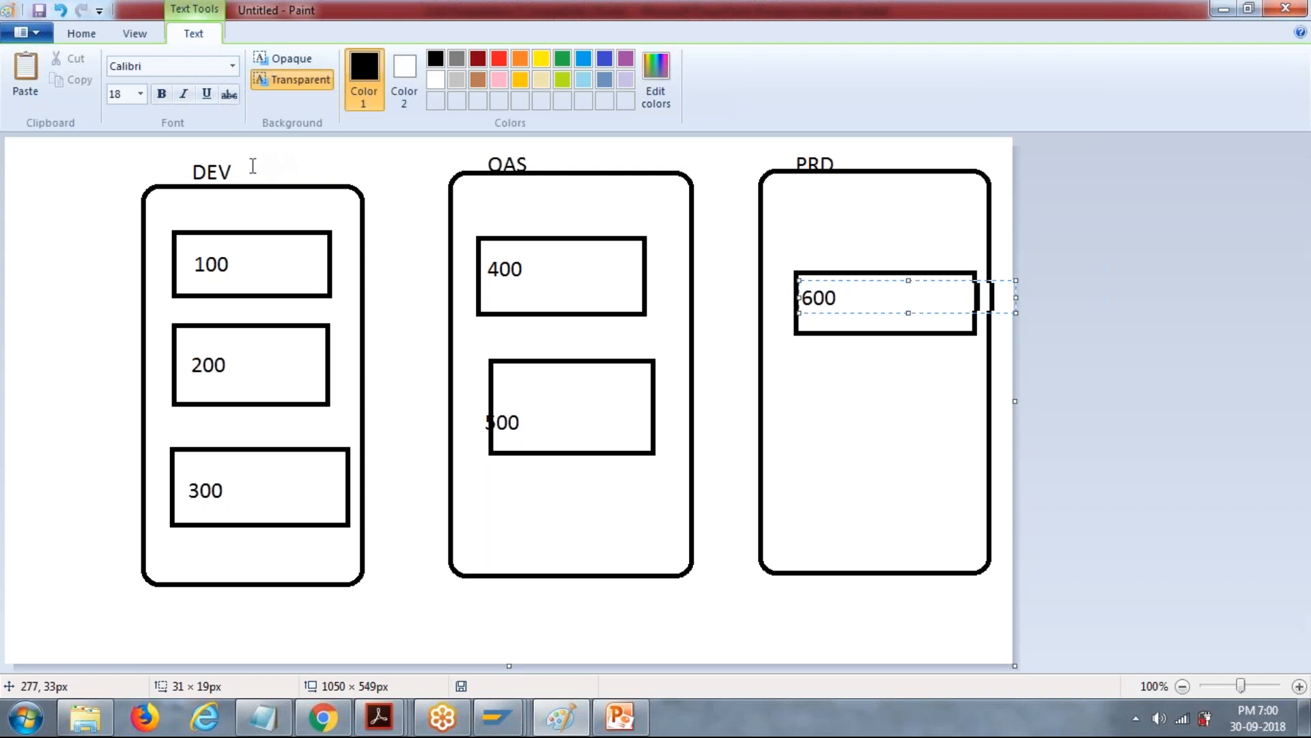
{"action": "left_click", "coordinate": [91, 37]}
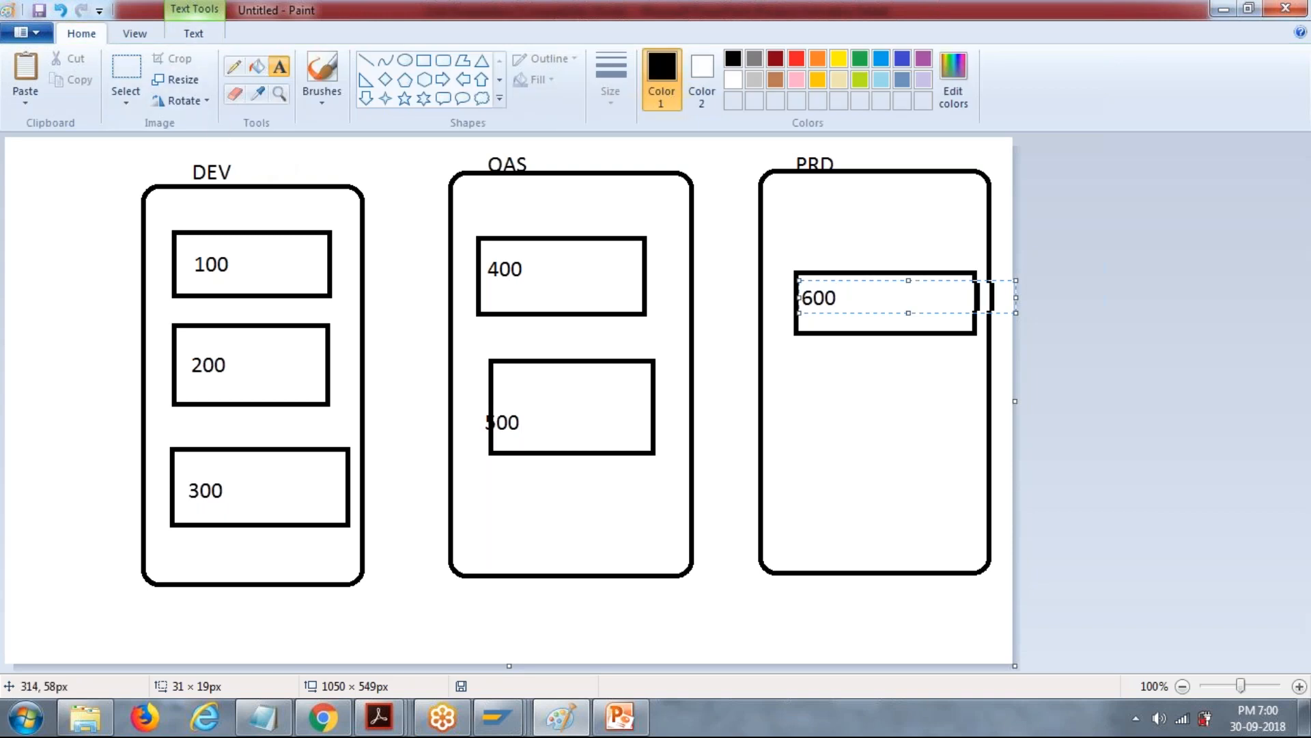
{"action": "left_click", "coordinate": [373, 188]}
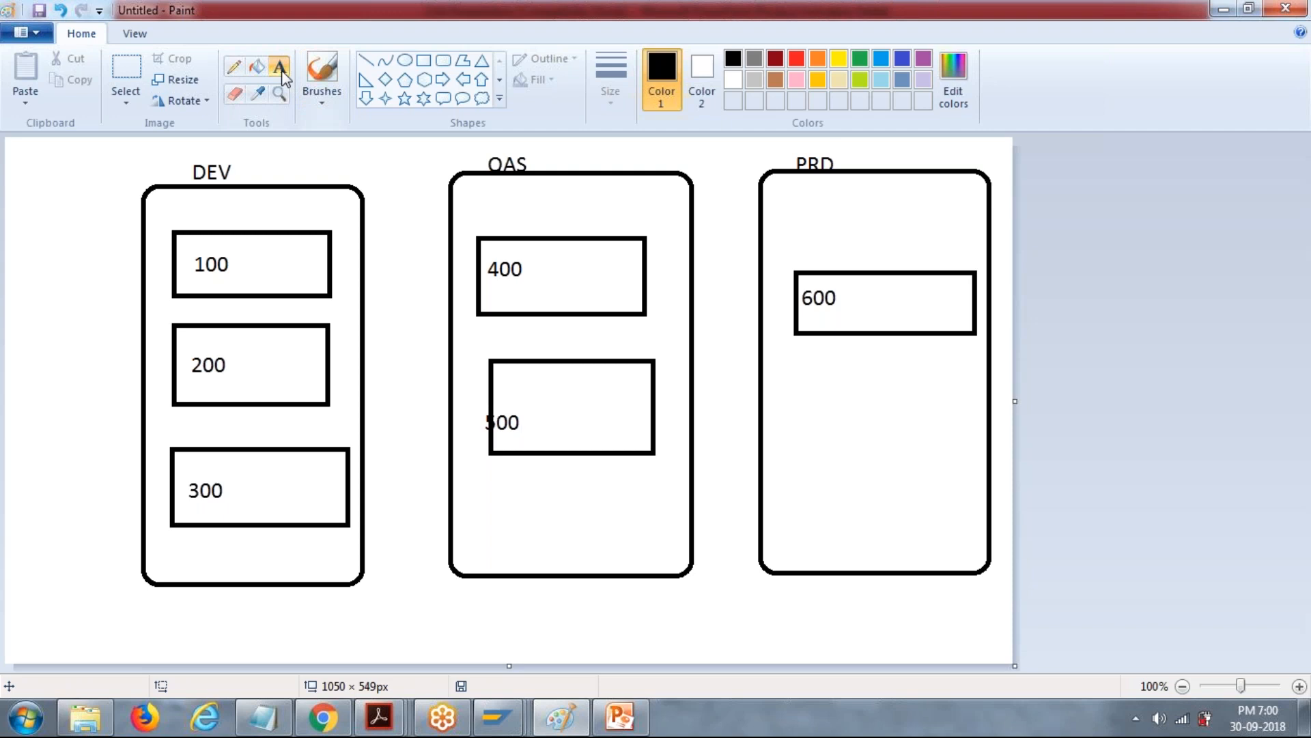
Add the text 200 USER ID beside the label 100 in the first DEV rectangle.
{"action": "left_click_drag", "start_coordinate": [240, 256], "coordinate": [284, 274]}
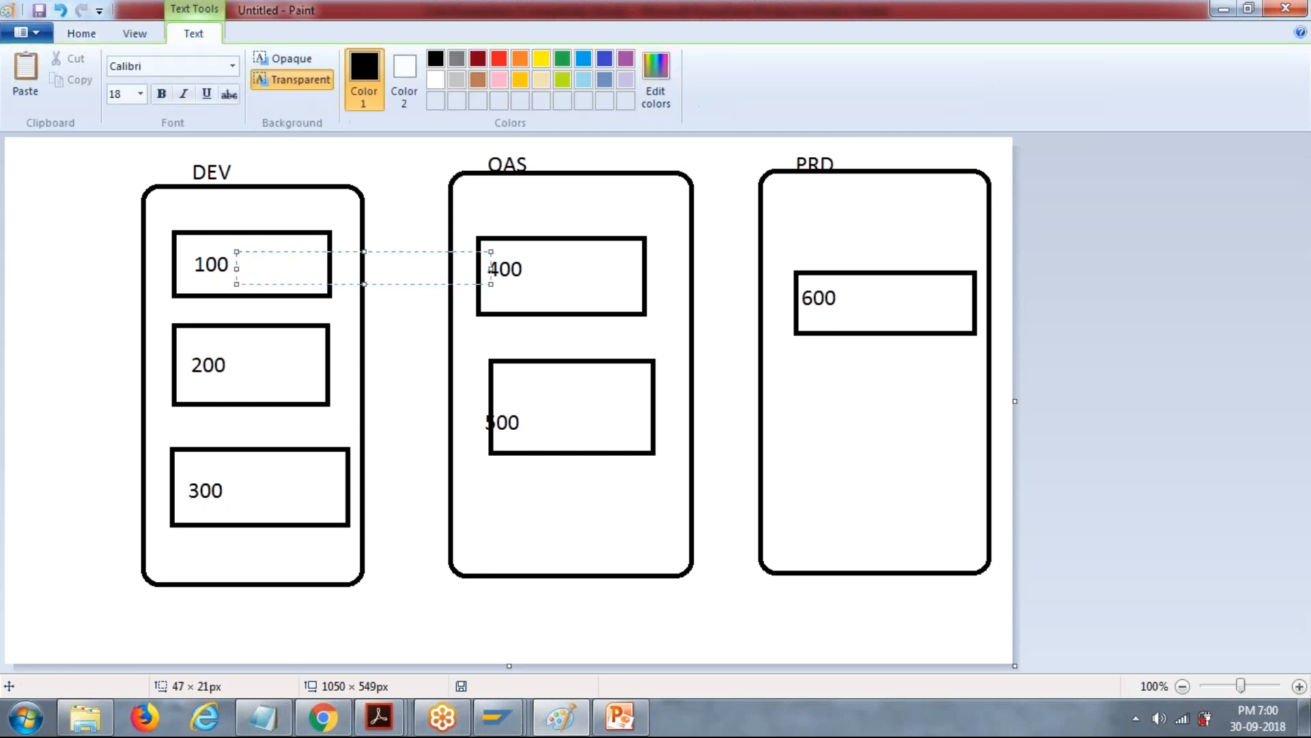
{"action": "type", "text": "200 USERD"}
{"action": "key", "text": "BackSpace"}
{"action": "type", "text": "ID"}
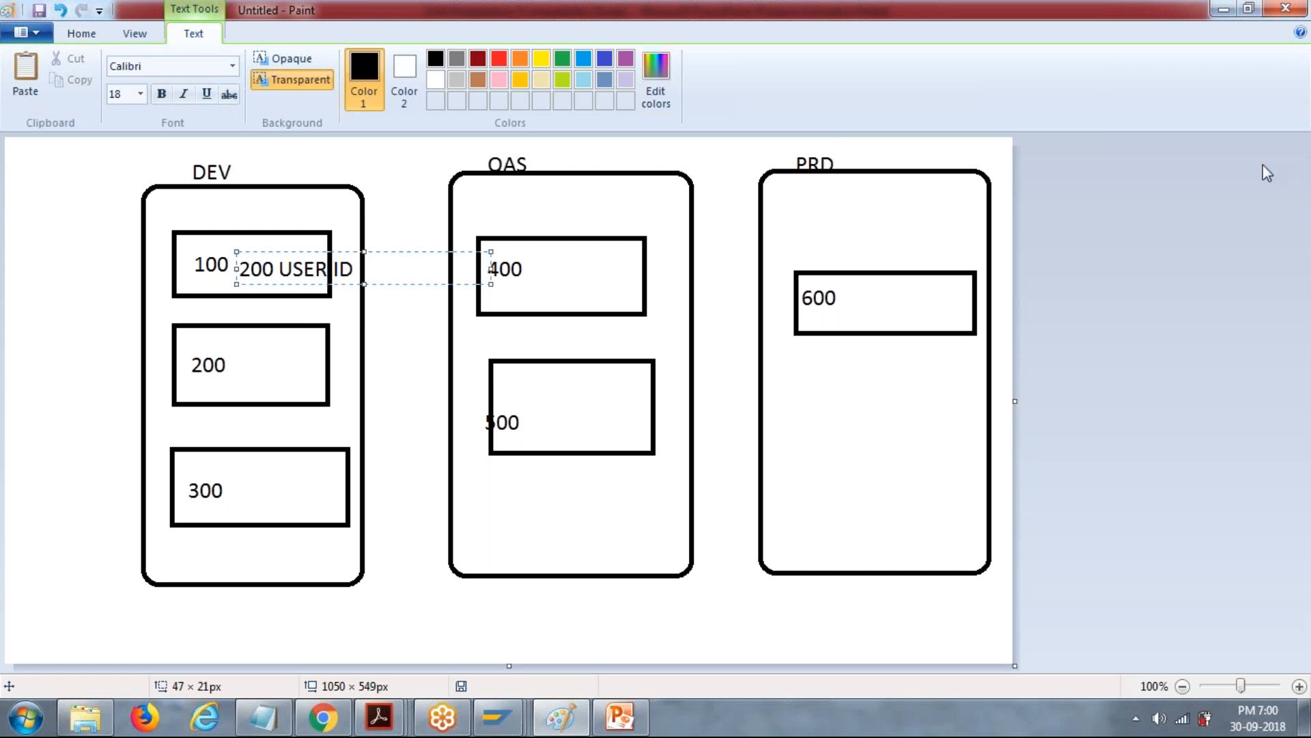
{"action": "left_click", "coordinate": [403, 192]}
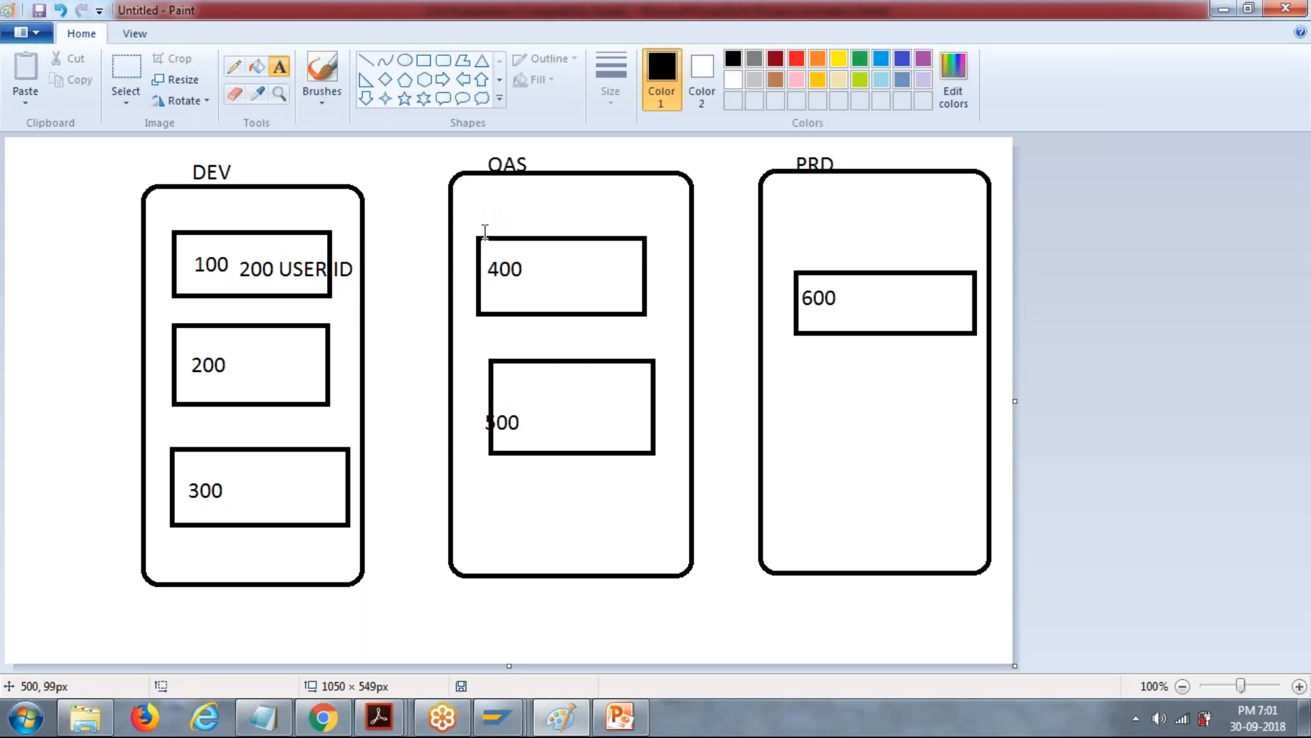
Using a calligraphy brush, sketch a figure over the 200 USER ID text, connect it to a handwritten 20, and circle the number.
{"action": "left_click", "coordinate": [321, 104]}
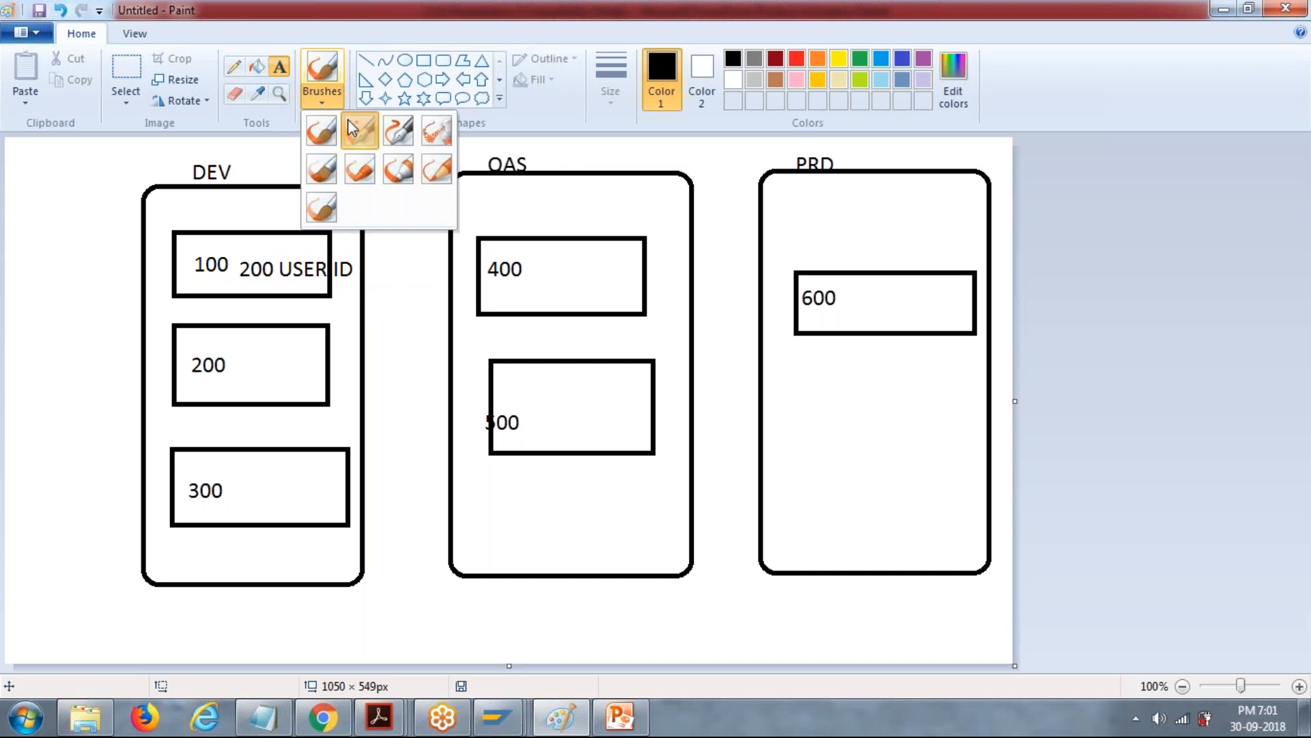
{"action": "left_click", "coordinate": [347, 119]}
{"action": "mouse_move", "coordinate": [263, 235]}
{"action": "left_mouse_down"}
{"action": "mouse_move", "coordinate": [247, 283]}
{"action": "mouse_move", "coordinate": [272, 213]}
{"action": "mouse_move", "coordinate": [235, 232]}
{"action": "mouse_move", "coordinate": [263, 232]}
{"action": "mouse_move", "coordinate": [334, 187]}
{"action": "mouse_move", "coordinate": [365, 200]}
{"action": "mouse_move", "coordinate": [379, 187]}
{"action": "mouse_move", "coordinate": [357, 185]}
{"action": "left_mouse_up"}
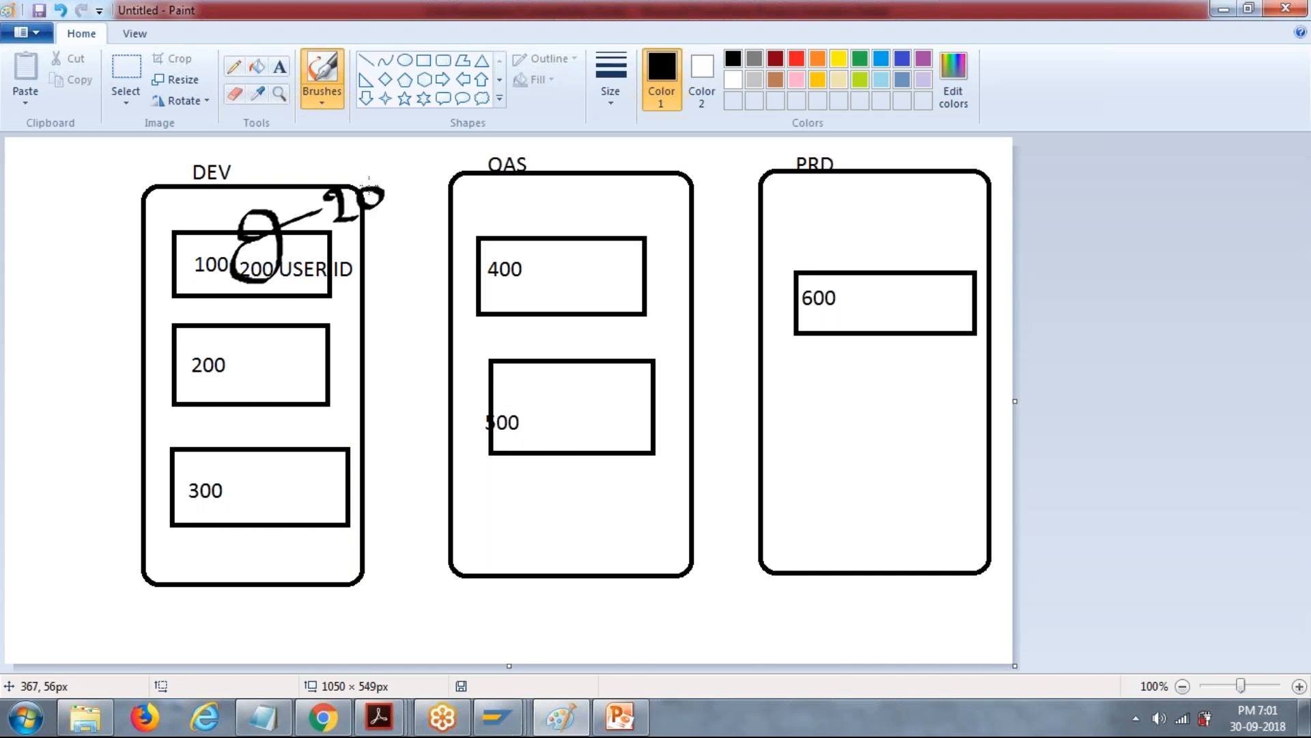
{"action": "mouse_move", "coordinate": [375, 167]}
{"action": "left_mouse_down"}
{"action": "mouse_move", "coordinate": [312, 185]}
{"action": "mouse_move", "coordinate": [306, 231]}
{"action": "mouse_move", "coordinate": [388, 226]}
{"action": "mouse_move", "coordinate": [400, 184]}
{"action": "mouse_move", "coordinate": [356, 167]}
{"action": "left_mouse_up"}
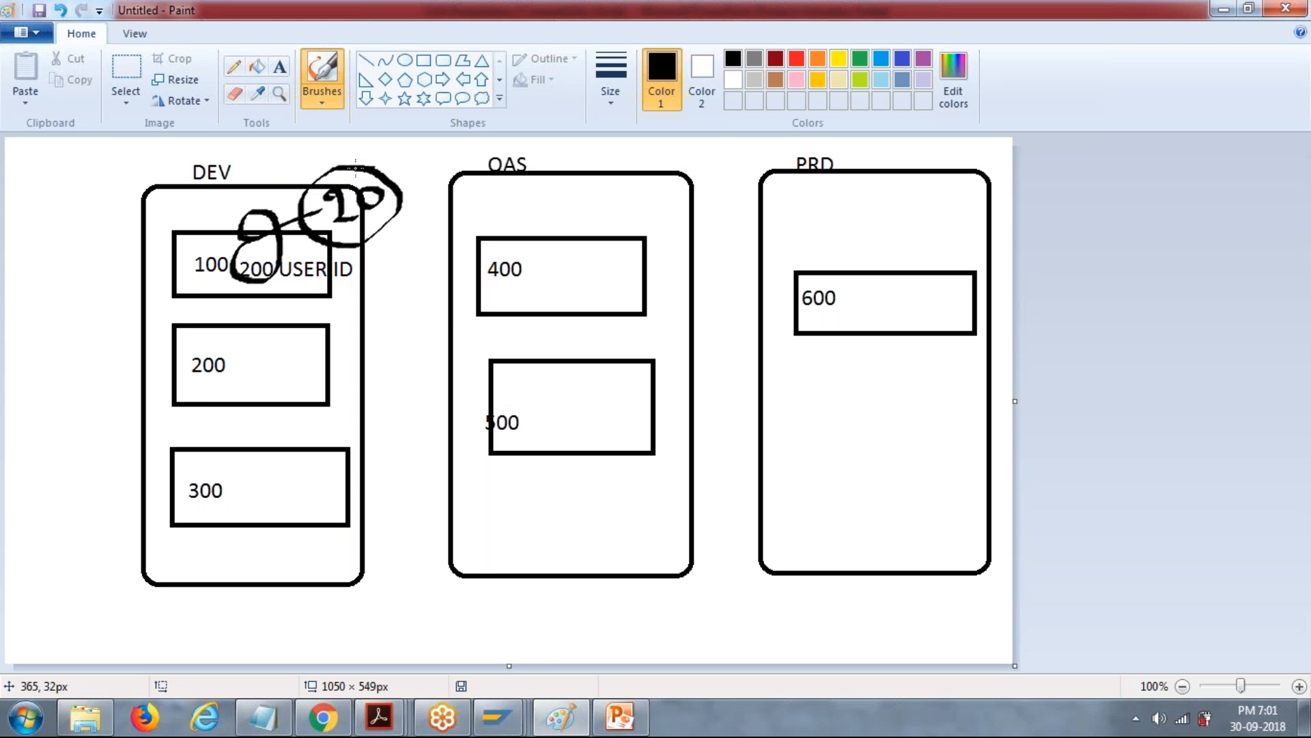
Brush a line from DEV rectangle 100 to QAS rectangle 400, cross it out, and put a tick beside the circled 20.
{"action": "left_click_drag", "start_coordinate": [257, 260], "coordinate": [499, 296]}
{"action": "left_click_drag", "start_coordinate": [393, 274], "coordinate": [436, 336]}
{"action": "left_click_drag", "start_coordinate": [439, 285], "coordinate": [381, 336]}
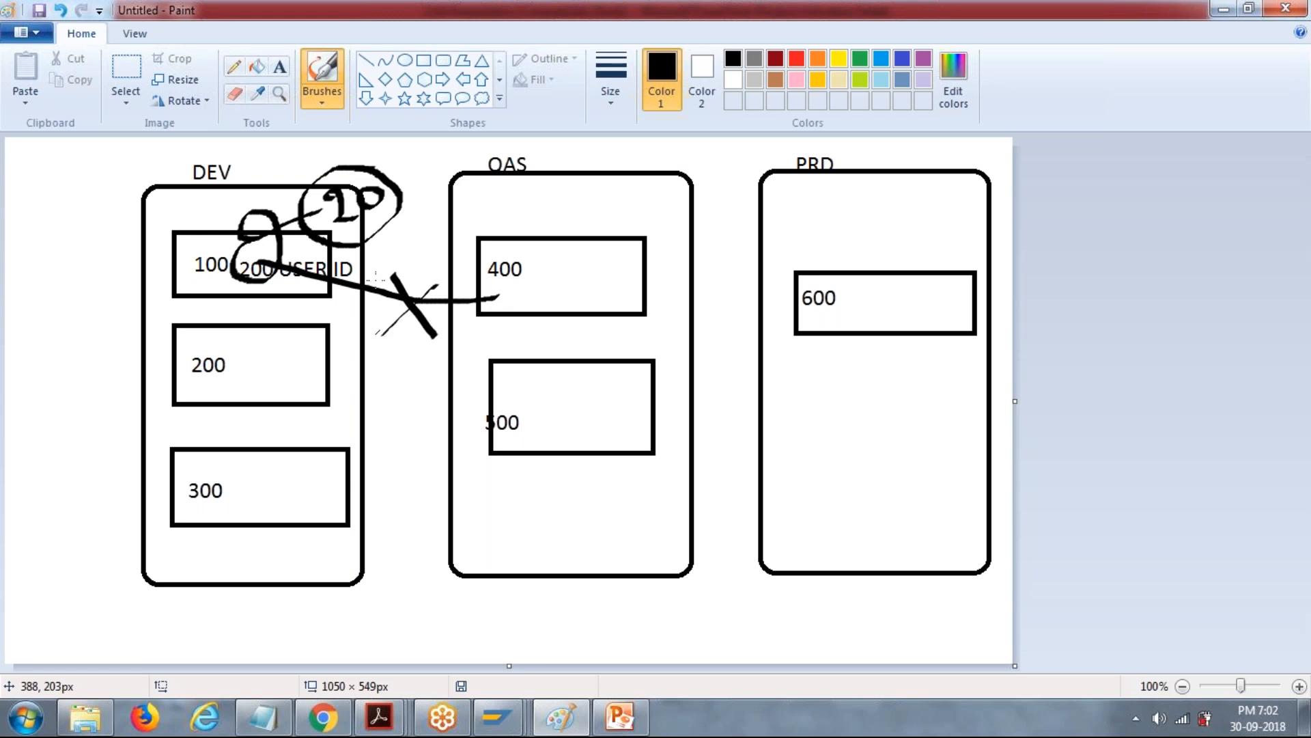
{"action": "mouse_move", "coordinate": [394, 181]}
{"action": "left_mouse_down"}
{"action": "mouse_move", "coordinate": [418, 194]}
{"action": "mouse_move", "coordinate": [449, 137]}
{"action": "left_mouse_up"}
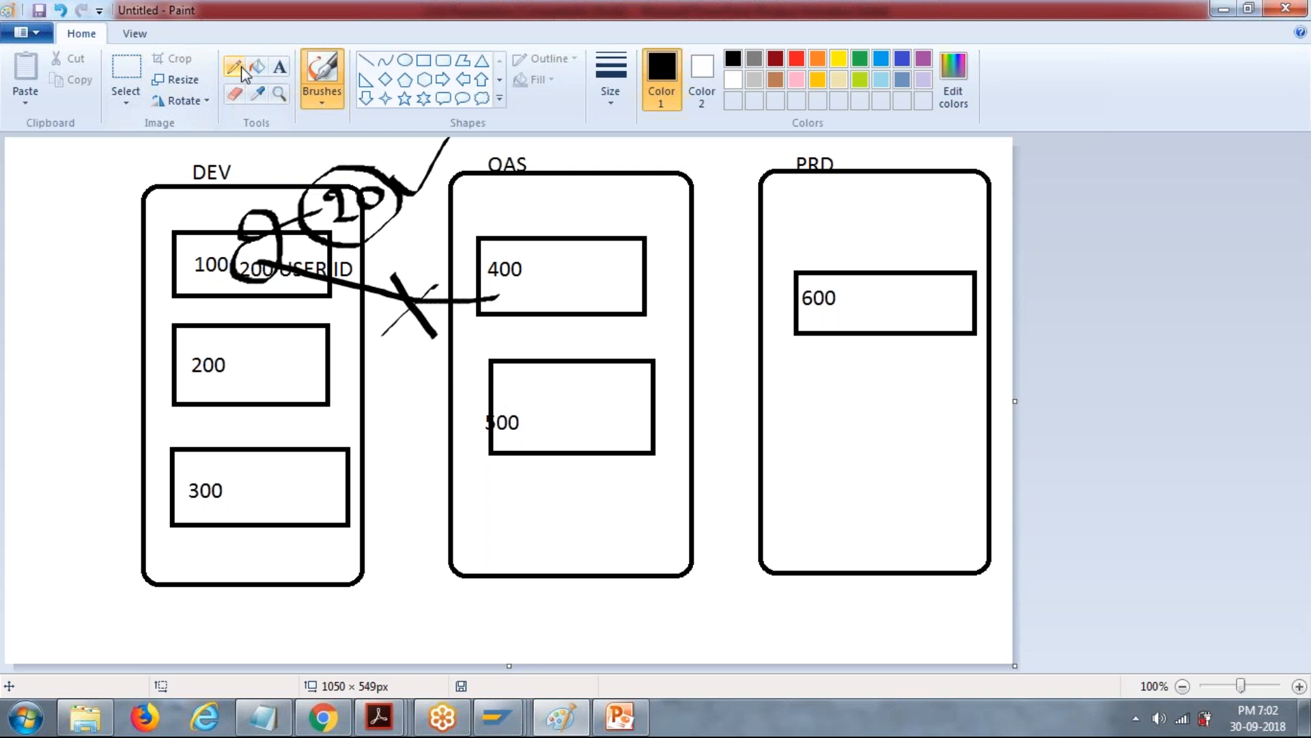
Undo all the brush annotations and the 200 USER ID text, returning to the Text tool.
{"action": "left_click", "coordinate": [279, 67]}
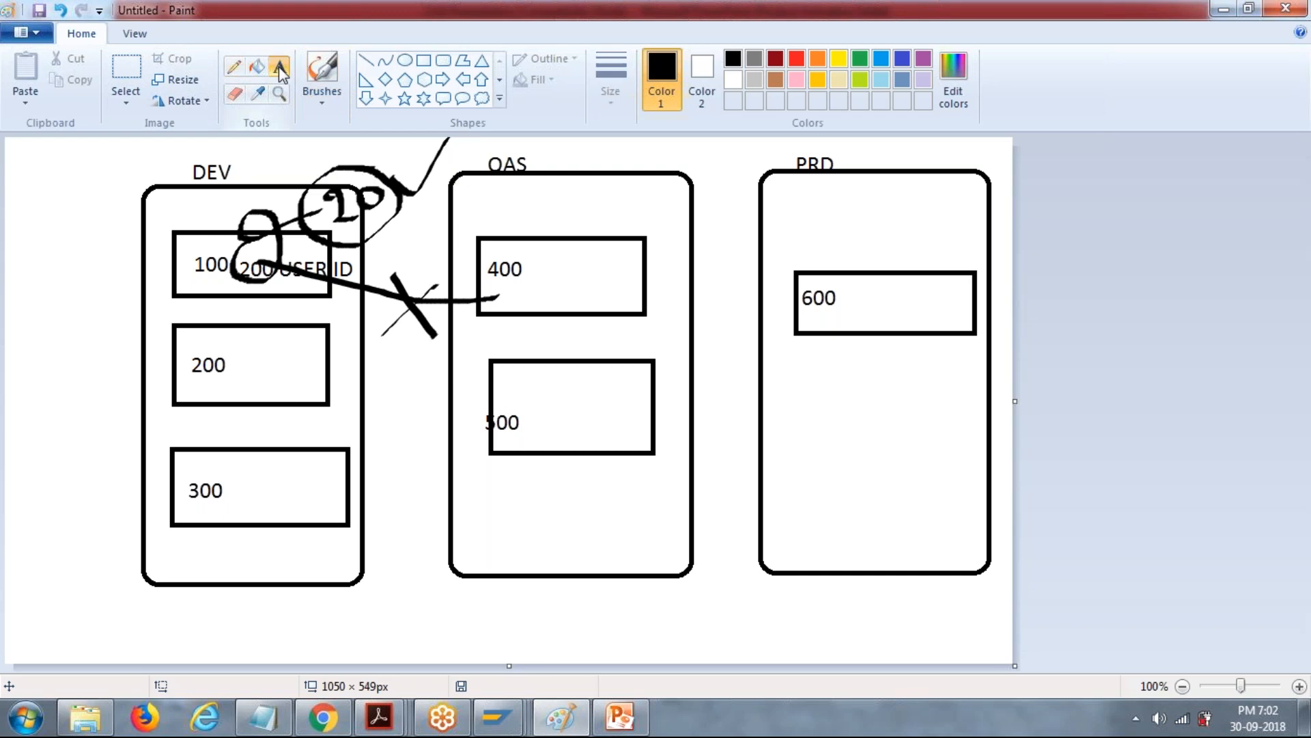
{"action": "left_click", "coordinate": [330, 102]}
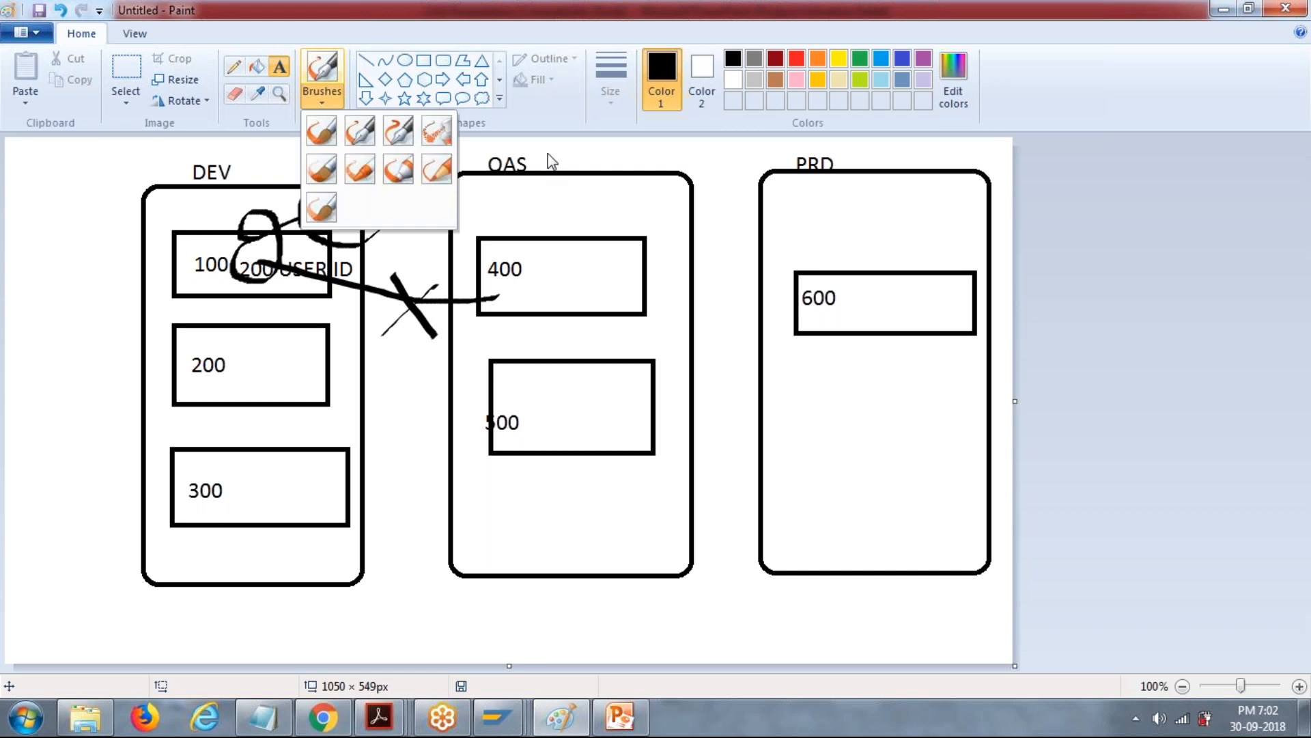
{"action": "left_click", "coordinate": [548, 153]}
{"action": "key", "text": "ctrl+z"}
{"action": "key", "text": "ctrl+z"}
{"action": "key", "text": "ctrl+z"}
{"action": "key", "text": "ctrl+z"}
{"action": "key", "text": "ctrl+z"}
{"action": "key", "text": "ctrl+z"}
{"action": "key", "text": "ctrl+z"}
{"action": "key", "text": "ctrl+z"}
{"action": "key", "text": "ctrl+z"}
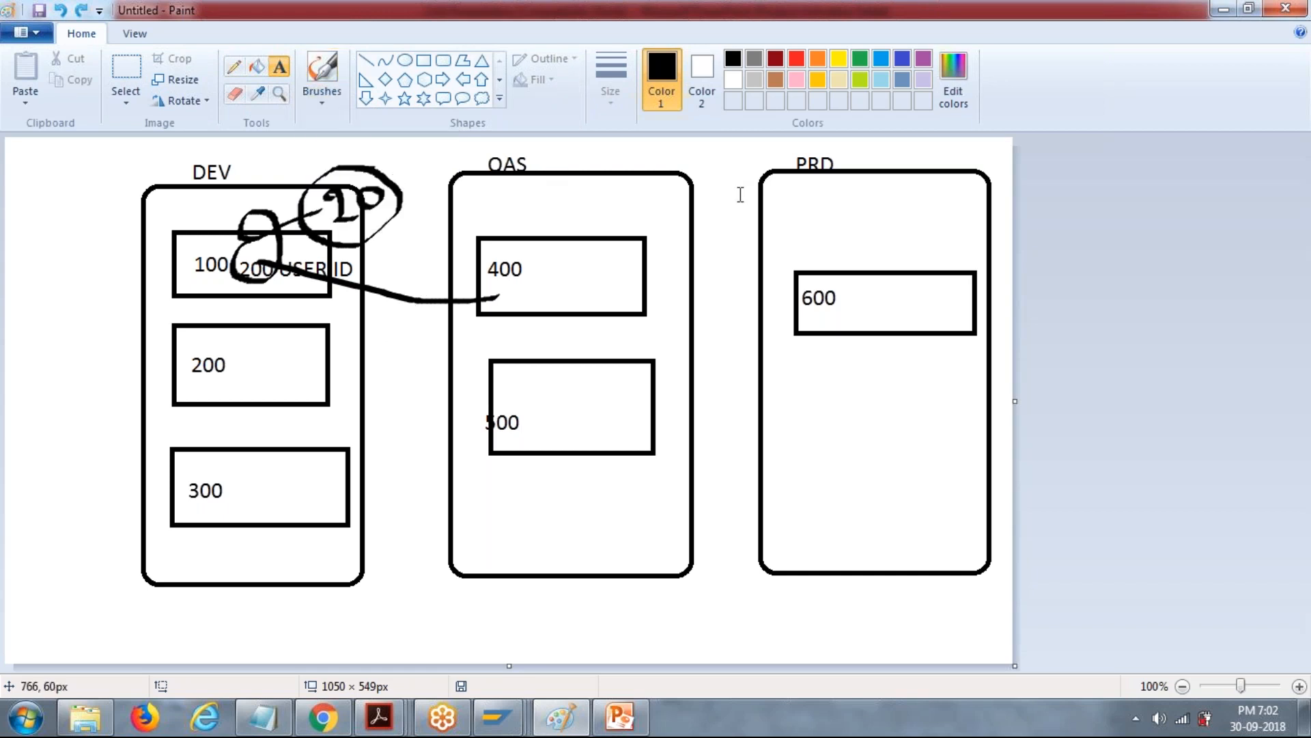
{"action": "key", "text": "ctrl+z"}
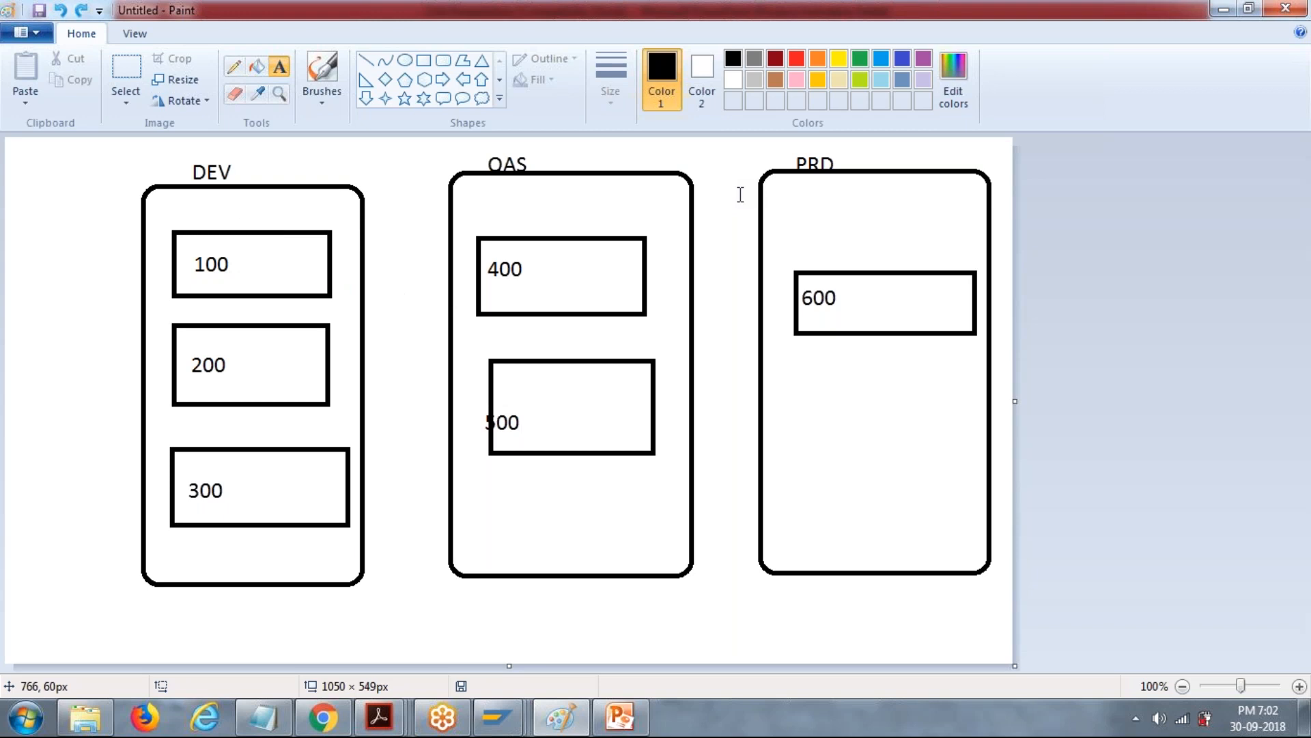
Add the user counts 1000, 2000 and 1500 USERS beside the DEV labels 100, 200 and 300 respectively.
{"action": "left_click_drag", "start_coordinate": [245, 258], "coordinate": [289, 276]}
{"action": "type", "text": "1000"}
{"action": "left_click_drag", "start_coordinate": [246, 367], "coordinate": [274, 384]}
{"action": "type", "text": "2000"}
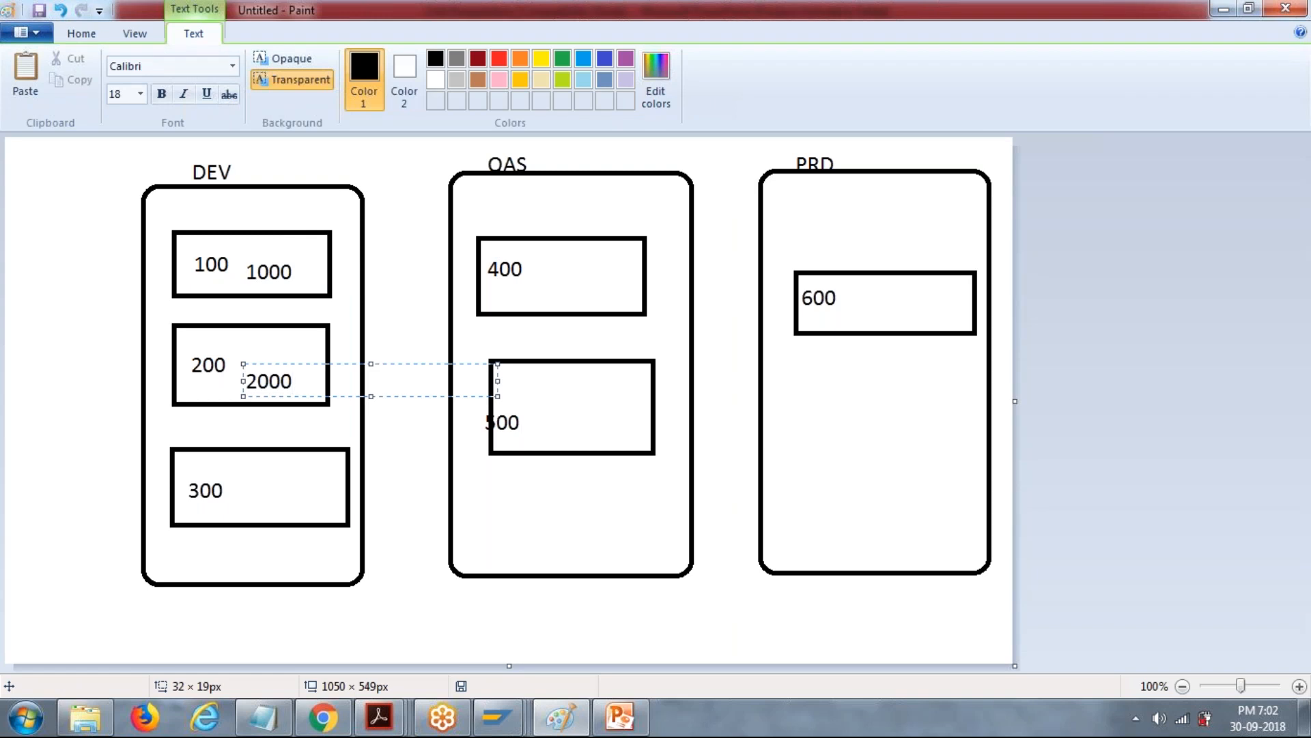
{"action": "left_click_drag", "start_coordinate": [265, 481], "coordinate": [267, 483]}
{"action": "type", "text": "1500 USERS"}
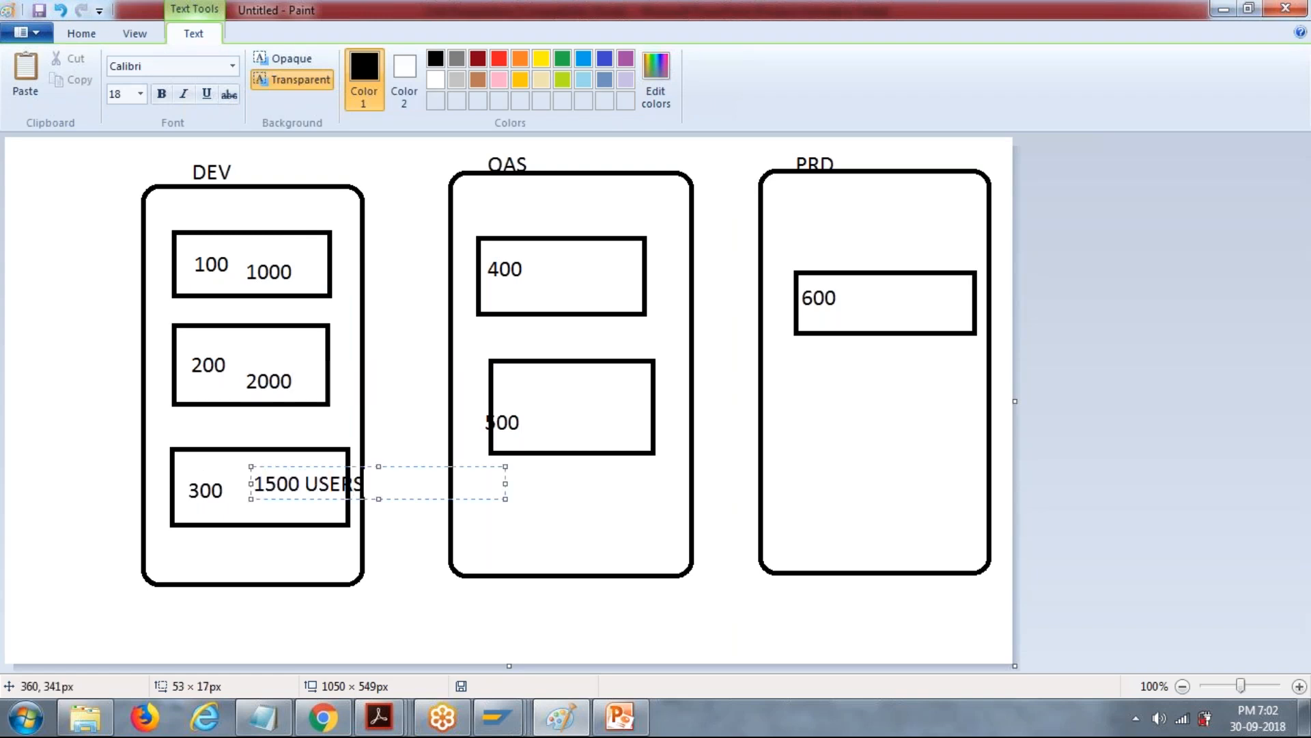
Add the user counts 5000 and 200 beside the QAS labels 400 and 500, and 200 beside the PRD label 600.
{"action": "left_click_drag", "start_coordinate": [561, 260], "coordinate": [816, 292]}
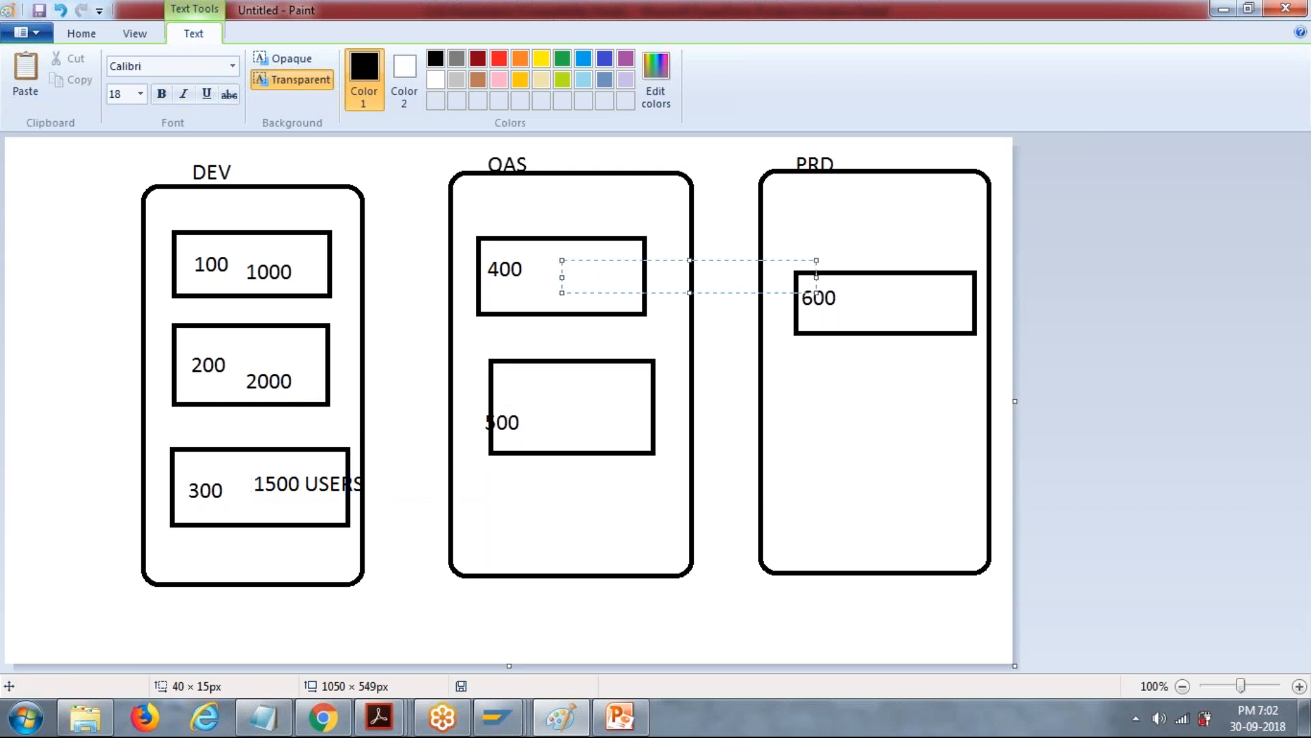
{"action": "type", "text": "00"}
{"action": "key", "text": "BackSpace"}
{"action": "key", "text": "BackSpace"}
{"action": "type", "text": "5000"}
{"action": "mouse_move", "coordinate": [560, 414]}
{"action": "left_mouse_down"}
{"action": "mouse_move", "coordinate": [585, 431]}
{"action": "mouse_move", "coordinate": [815, 446]}
{"action": "left_mouse_up"}
{"action": "type", "text": "0"}
{"action": "key", "text": "BackSpace"}
{"action": "type", "text": "200"}
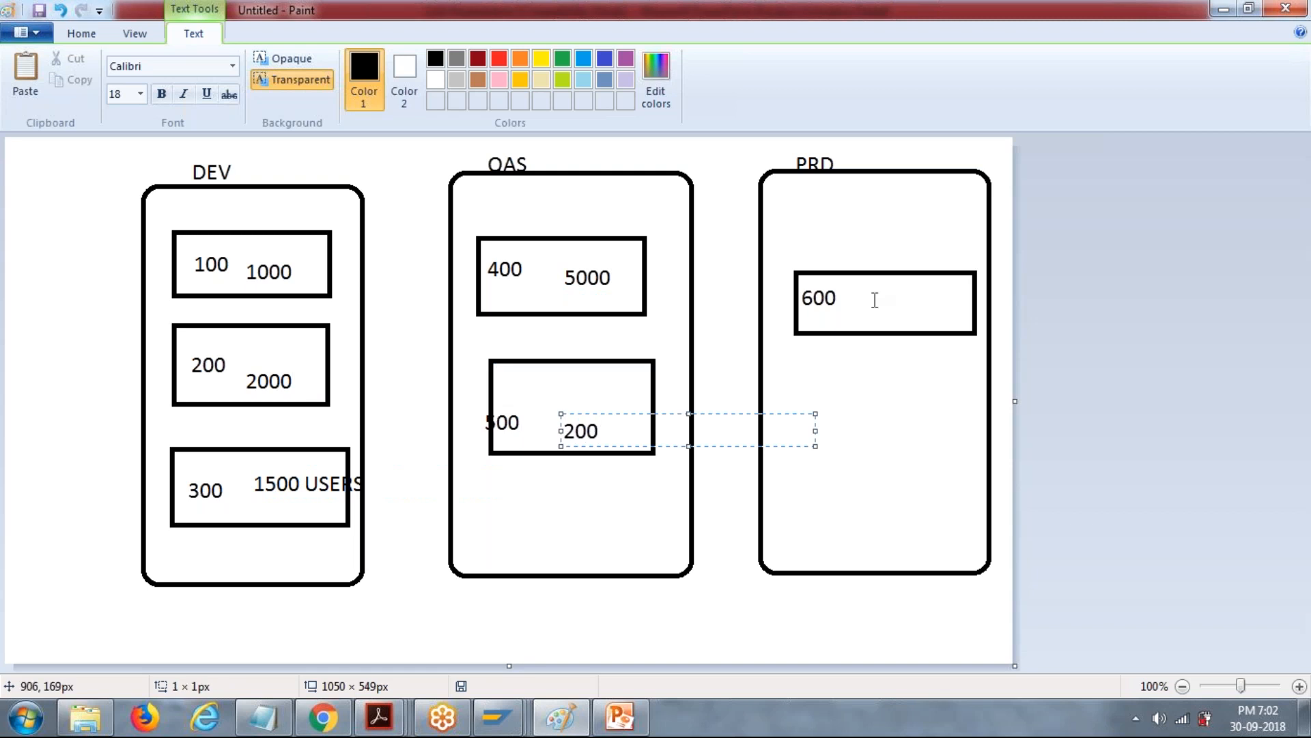
{"action": "left_click_drag", "start_coordinate": [873, 287], "coordinate": [1016, 317]}
{"action": "type", "text": "200"}
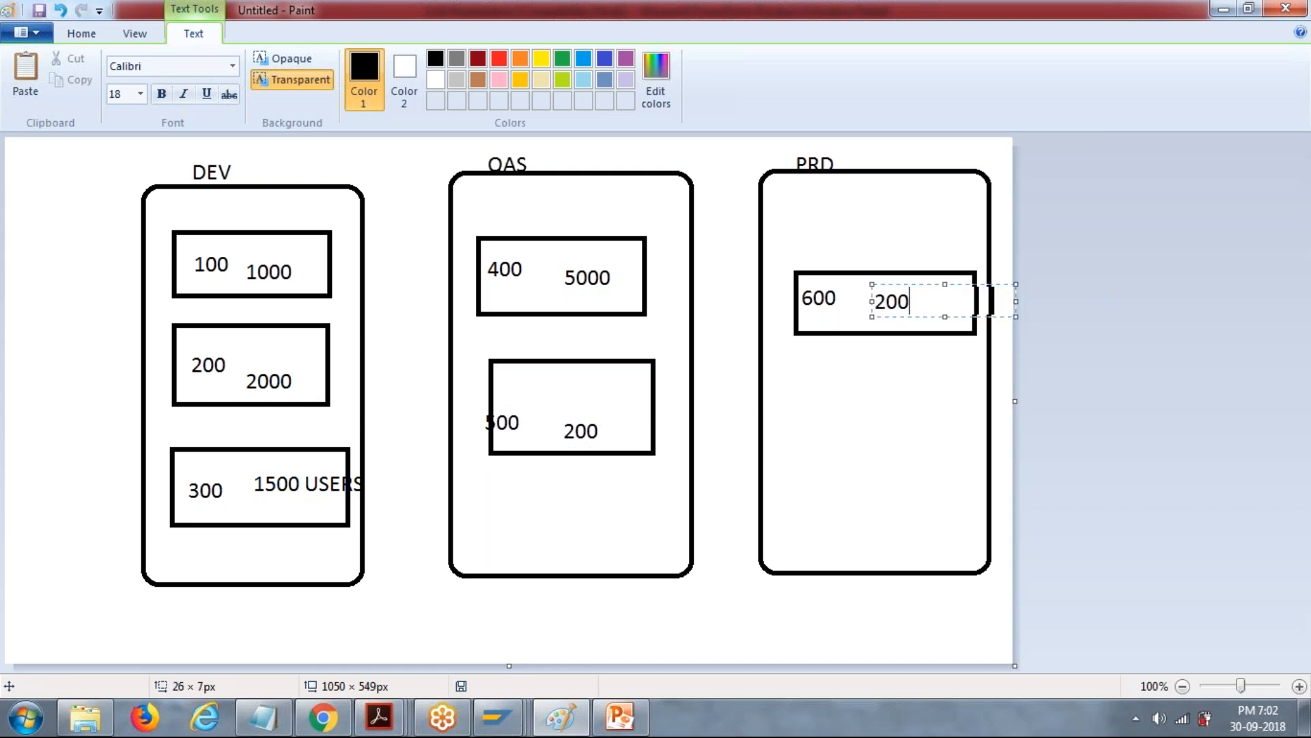
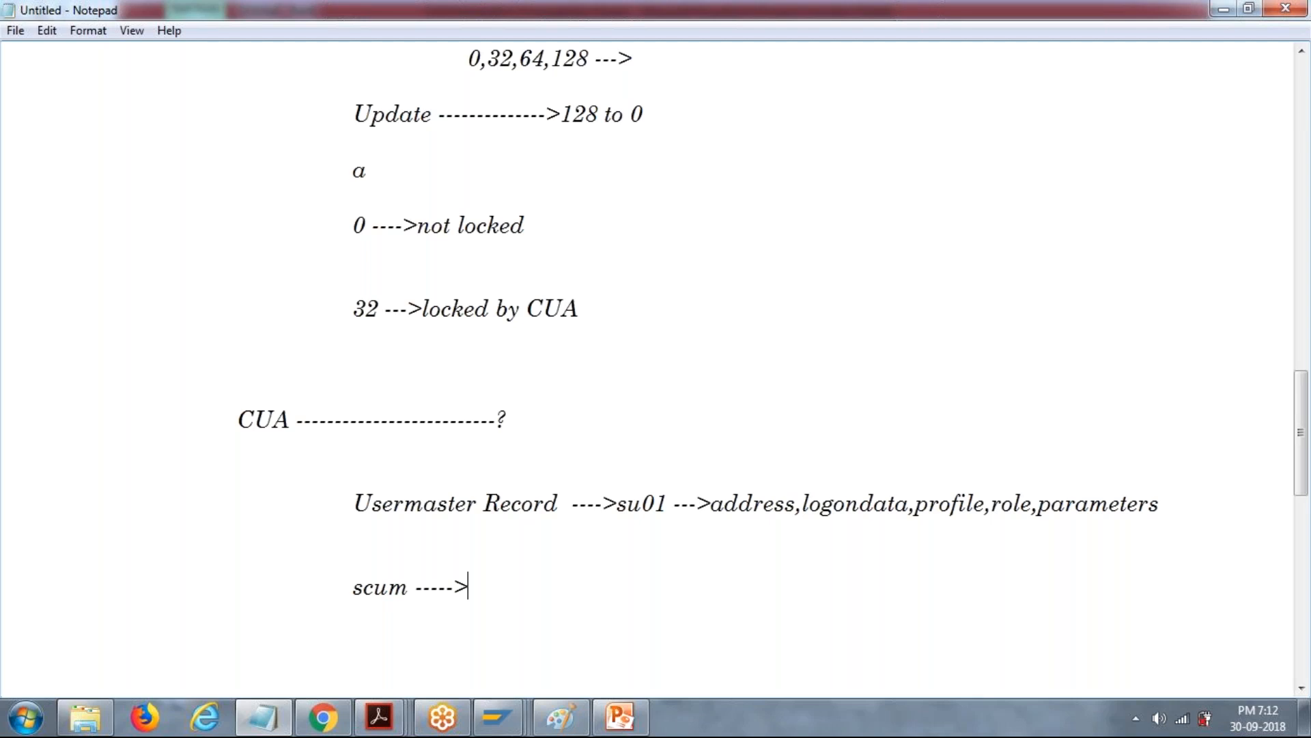
{"action": "type", "text": "c"}
{"action": "key", "text": "BackSpace"}
{"action": "type", "text": "system is not pa"}
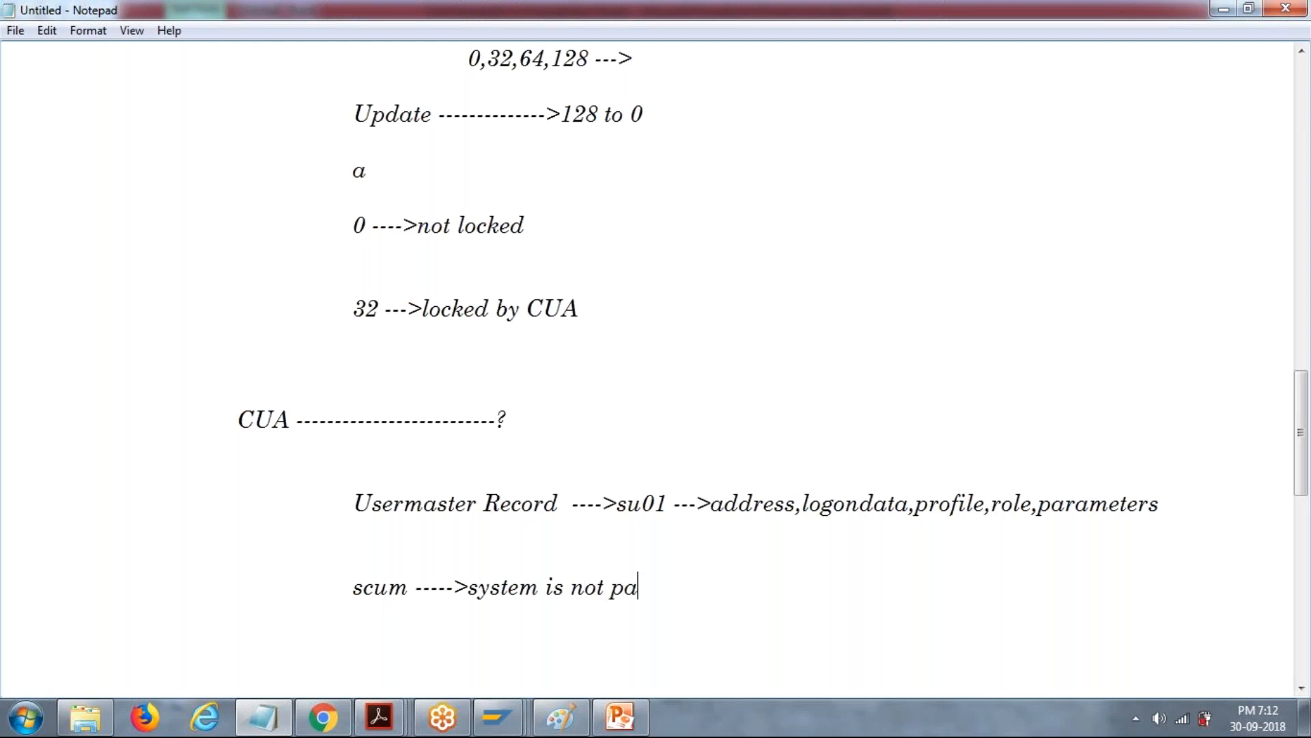
{"action": "type", "text": "rt of centera"}
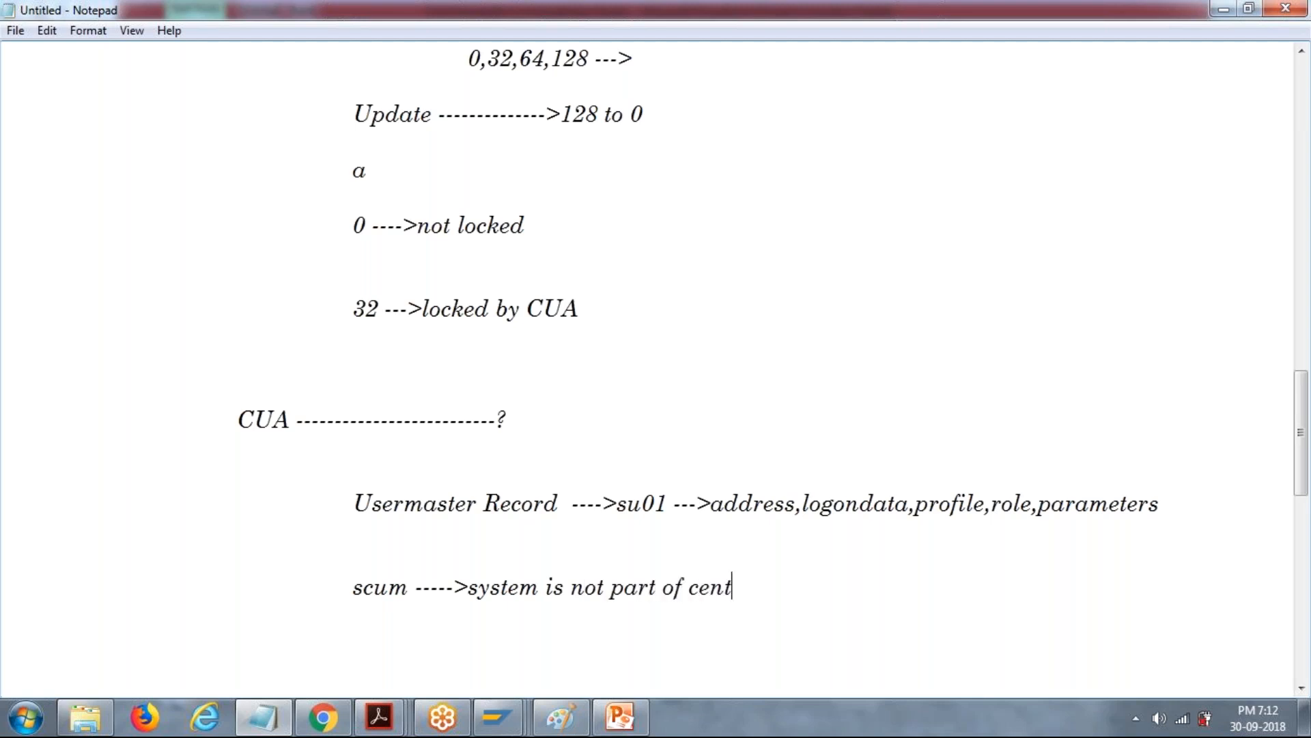
{"action": "key", "text": "BackSpace"}
{"action": "key", "text": "BackSpace"}
{"action": "key", "text": "BackSpace"}
{"action": "type", "text": "ral"}
{"action": "key", "text": "BackSpace"}
{"action": "key", "text": "BackSpace"}
{"action": "key", "text": "BackSpace"}
{"action": "key", "text": "BackSpace"}
{"action": "key", "text": "BackSpace"}
{"action": "key", "text": "BackSpace"}
{"action": "key", "text": "BackSpace"}
{"action": "key", "text": "BackSpace"}
{"action": "key", "text": "BackSpace"}
{"action": "key", "text": "BackSpace"}
{"action": "key", "text": "BackSpace"}
{"action": "key", "text": "BackSpace"}
{"action": "key", "text": "BackSpace"}
{"action": "key", "text": "BackSpace"}
{"action": "key", "text": "BackSpace"}
{"action": "key", "text": "BackSpace"}
{"action": "key", "text": "BackSpace"}
{"action": "key", "text": "BackSpace"}
{"action": "key", "text": "BackSpace"}
{"action": "key", "text": "BackSpace"}
{"action": "key", "text": "BackSpace"}
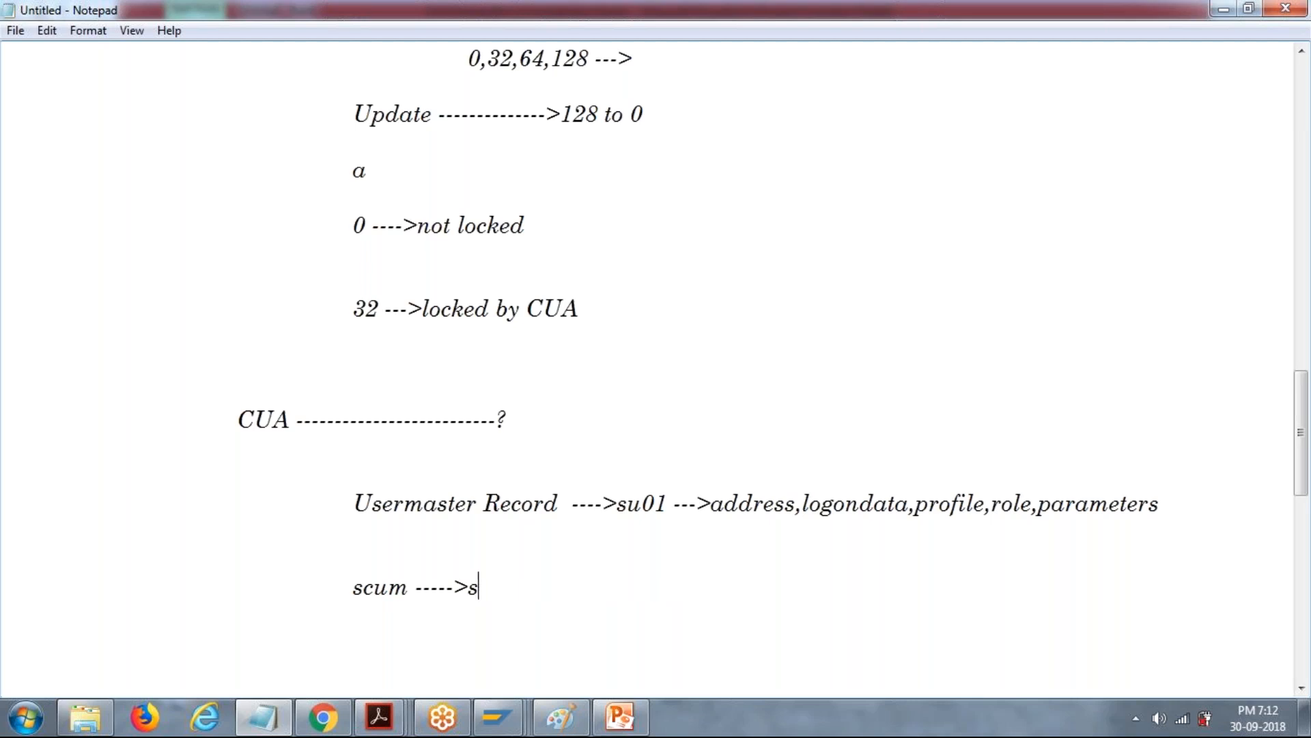
Replace the scum line below the Usermaster Record entry with SCUM in capitals and add blank space beneath it.
{"action": "type", "text": "SC"}
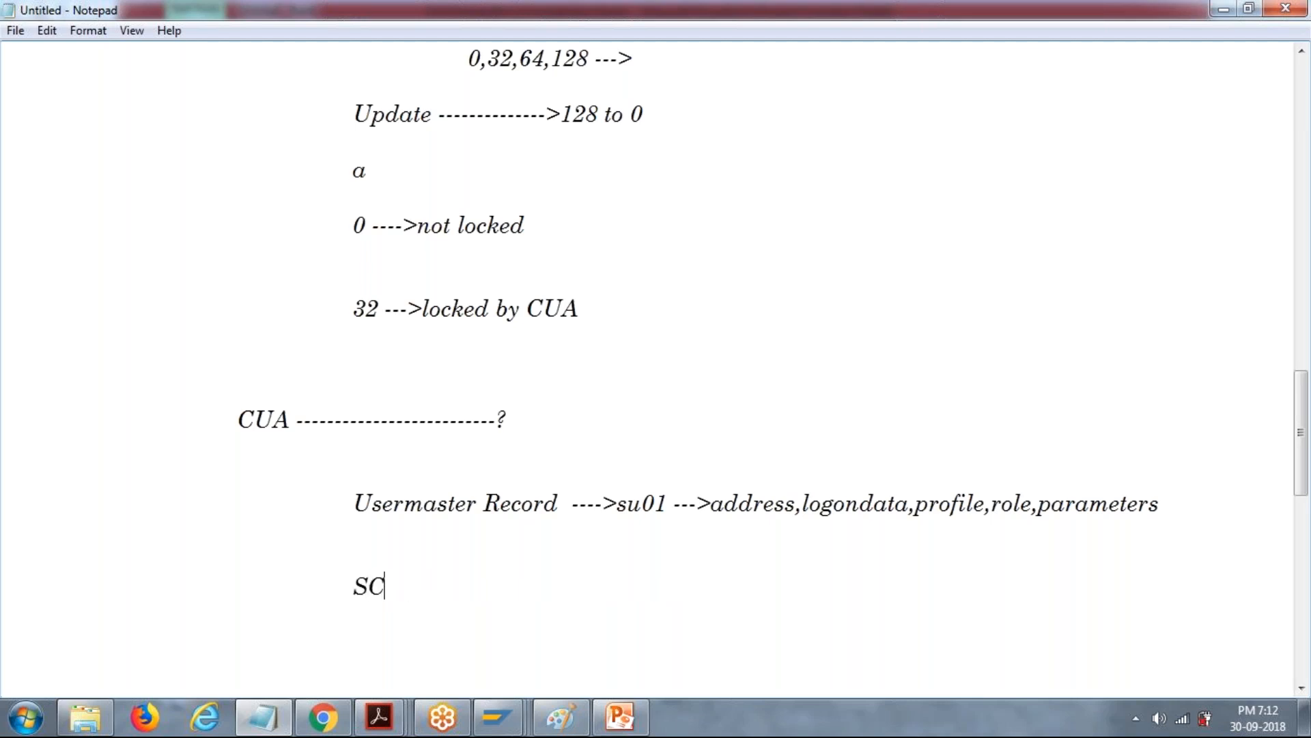
{"action": "type", "text": "UM"}
{"action": "key", "text": "Return"}
{"action": "key", "text": "Return"}
{"action": "key", "text": "Tab"}
{"action": "key", "text": "Tab"}
{"action": "left_click", "coordinate": [515, 589]}
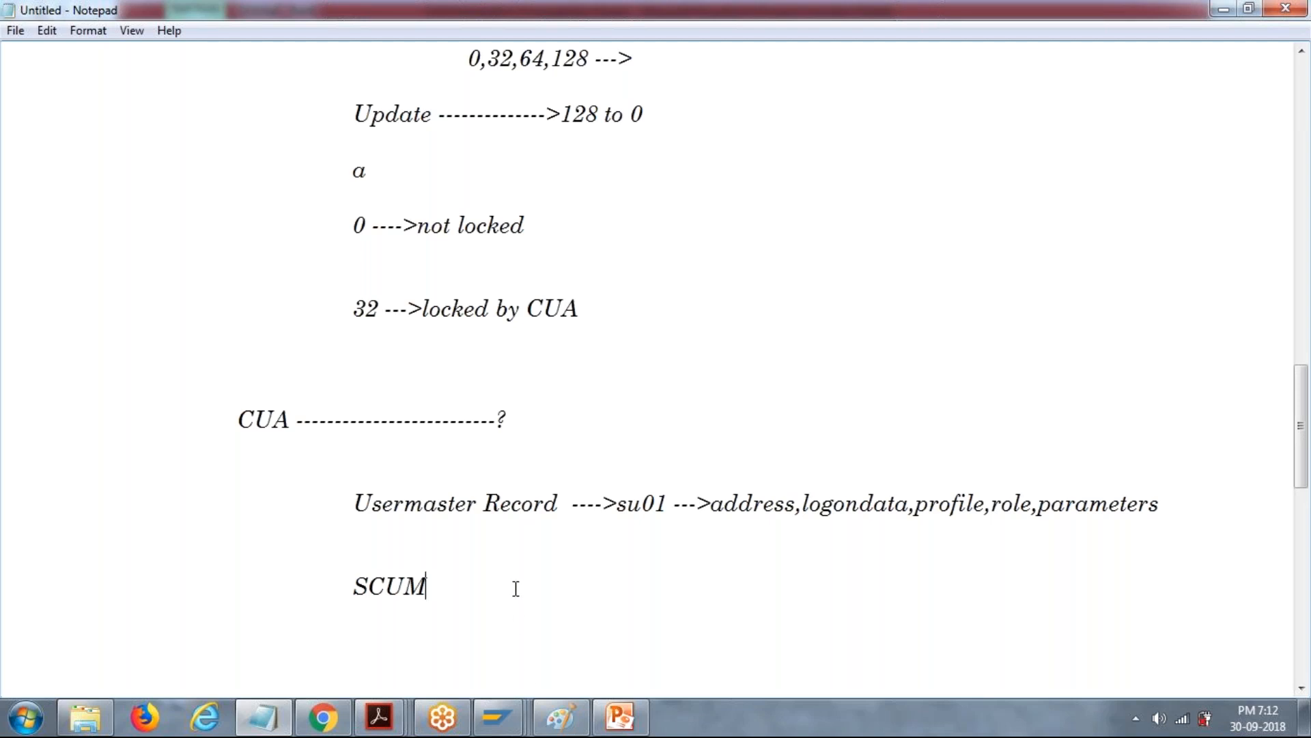
Append /SU01 directly after SCUM on the same line.
{"action": "type", "text": "-----------"}
{"action": "key", "text": "BackSpace"}
{"action": "key", "text": "BackSpace"}
{"action": "key", "text": "BackSpace"}
{"action": "key", "text": "BackSpace"}
{"action": "key", "text": "BackSpace"}
{"action": "key", "text": "BackSpace"}
{"action": "key", "text": "BackSpace"}
{"action": "key", "text": "BackSpace"}
{"action": "key", "text": "BackSpace"}
{"action": "key", "text": "BackSpace"}
{"action": "key", "text": "BackSpace"}
{"action": "type", "text": "/SU01"}
Annotate the transaction codes so the line reads SCUM (CUA)/SU01(LUA).
{"action": "key", "text": "Left"}
{"action": "key", "text": "Left"}
{"action": "key", "text": "Left"}
{"action": "key", "text": "Left"}
{"action": "key", "text": "Left"}
{"action": "type", "text": "(CUA)"}
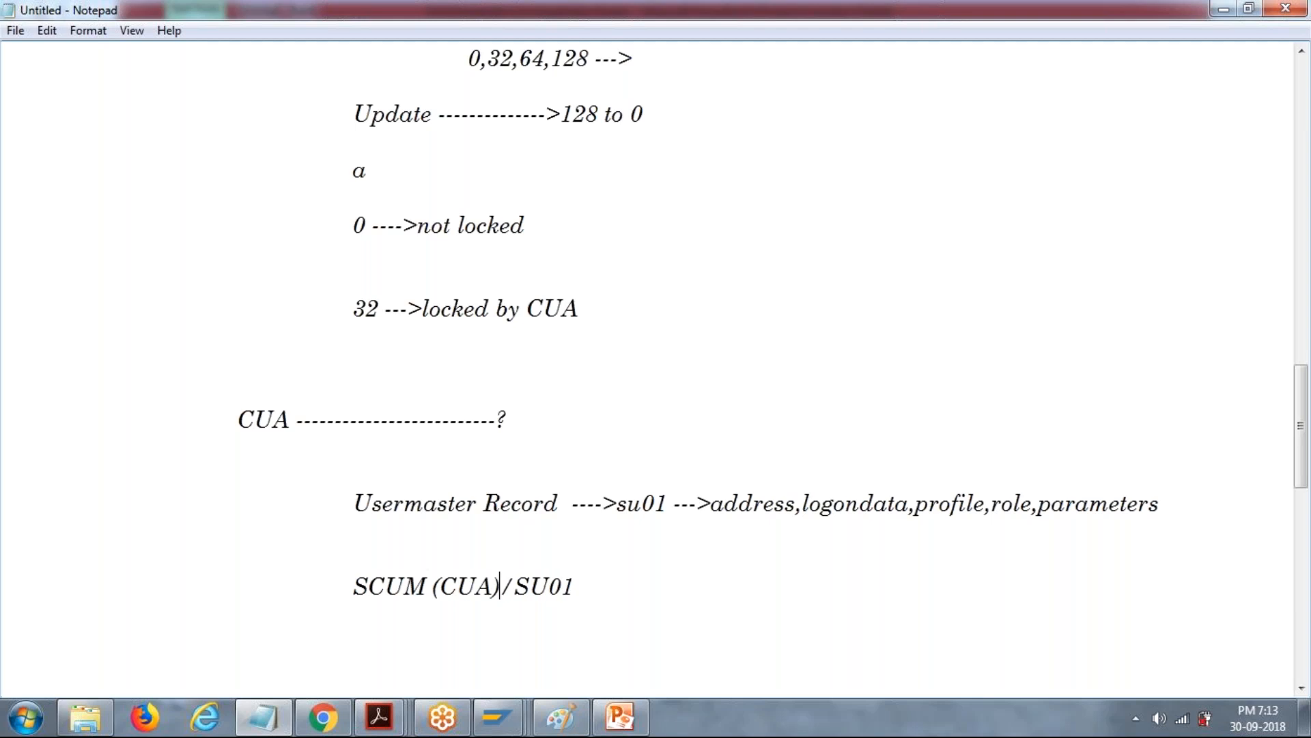
{"action": "left_click", "coordinate": [597, 585]}
{"action": "type", "text": "(LUA)"}
Add SCUL and SCUG as separate indented lines below the SCUM (CUA)/SU01(LUA) entry.
{"action": "key", "text": "Return"}
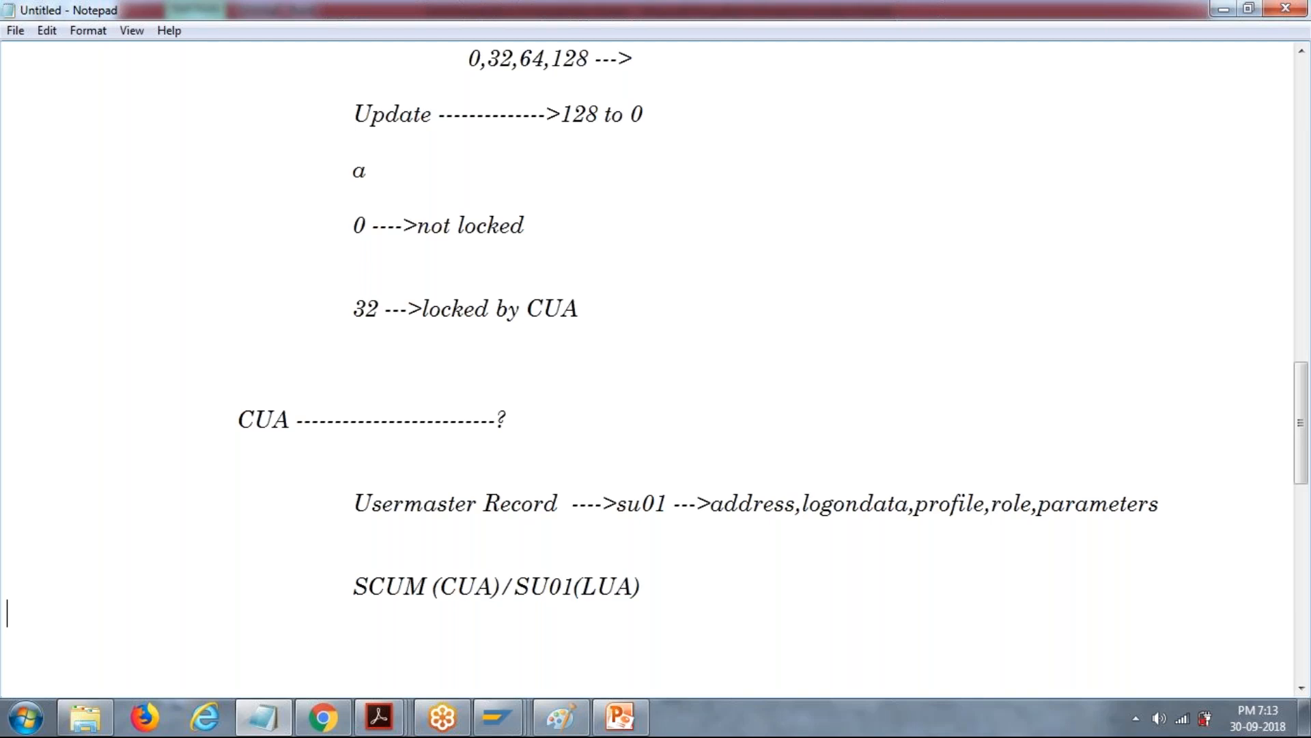
{"action": "key", "text": "Return"}
{"action": "key", "text": "Tab"}
{"action": "key", "text": "Tab"}
{"action": "key", "text": "Tab"}
{"action": "type", "text": "SCUL"}
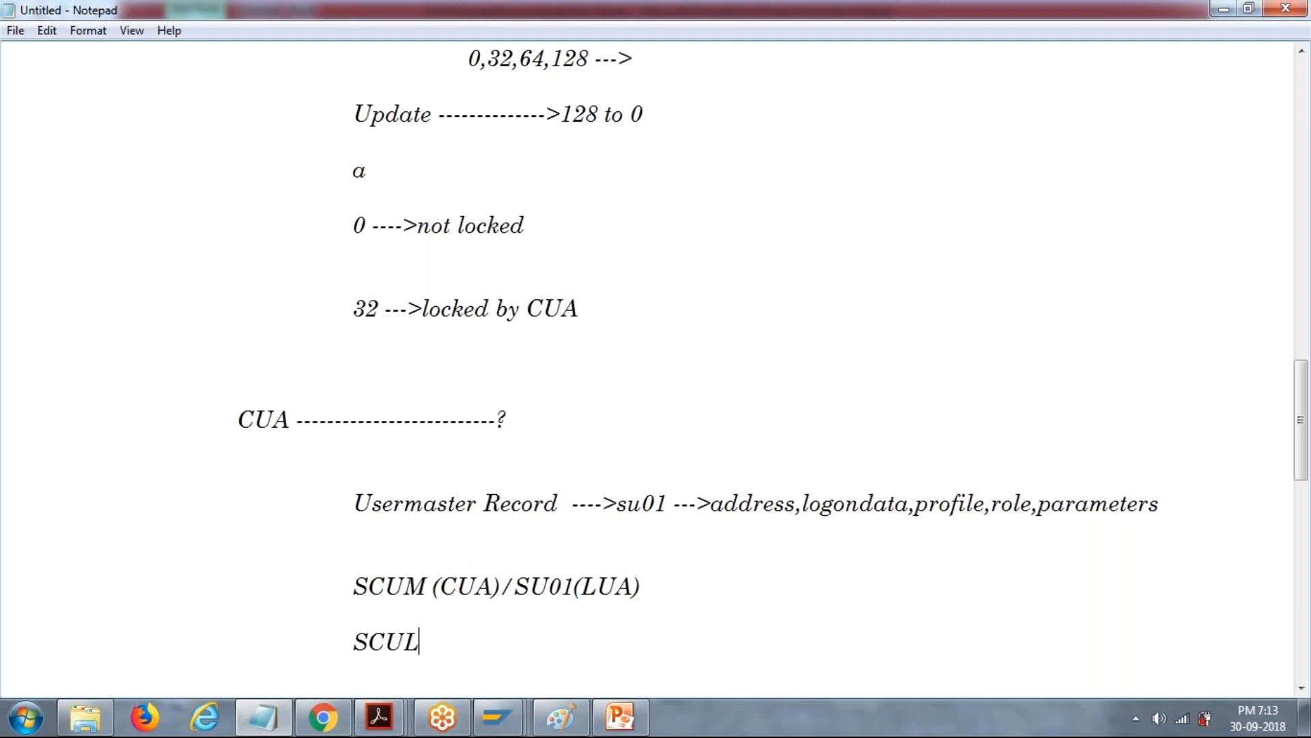
{"action": "key", "text": "Return"}
{"action": "key", "text": "Tab"}
{"action": "key", "text": "Tab"}
{"action": "key", "text": "Tab"}
{"action": "type", "text": "SCUG"}
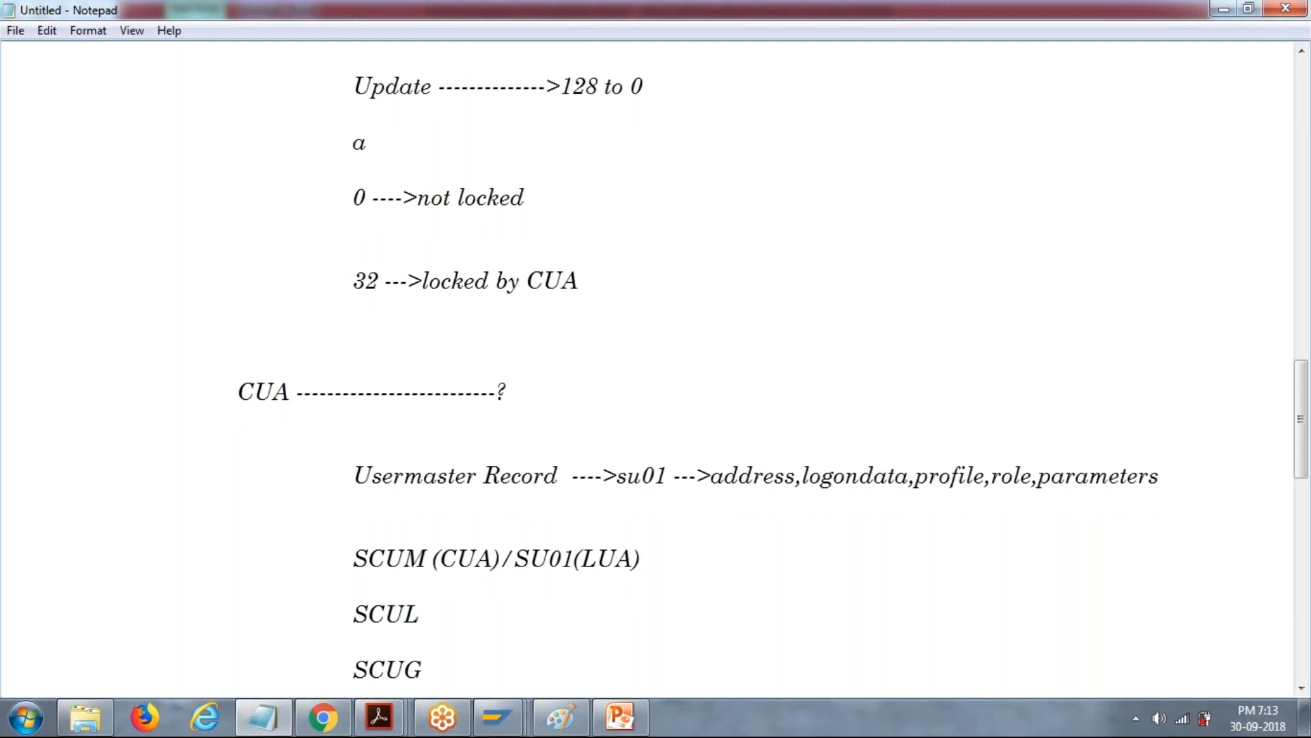
Add the indented note "SCUA ---->CUA Model View" below SCUG.
{"action": "key", "text": "Return"}
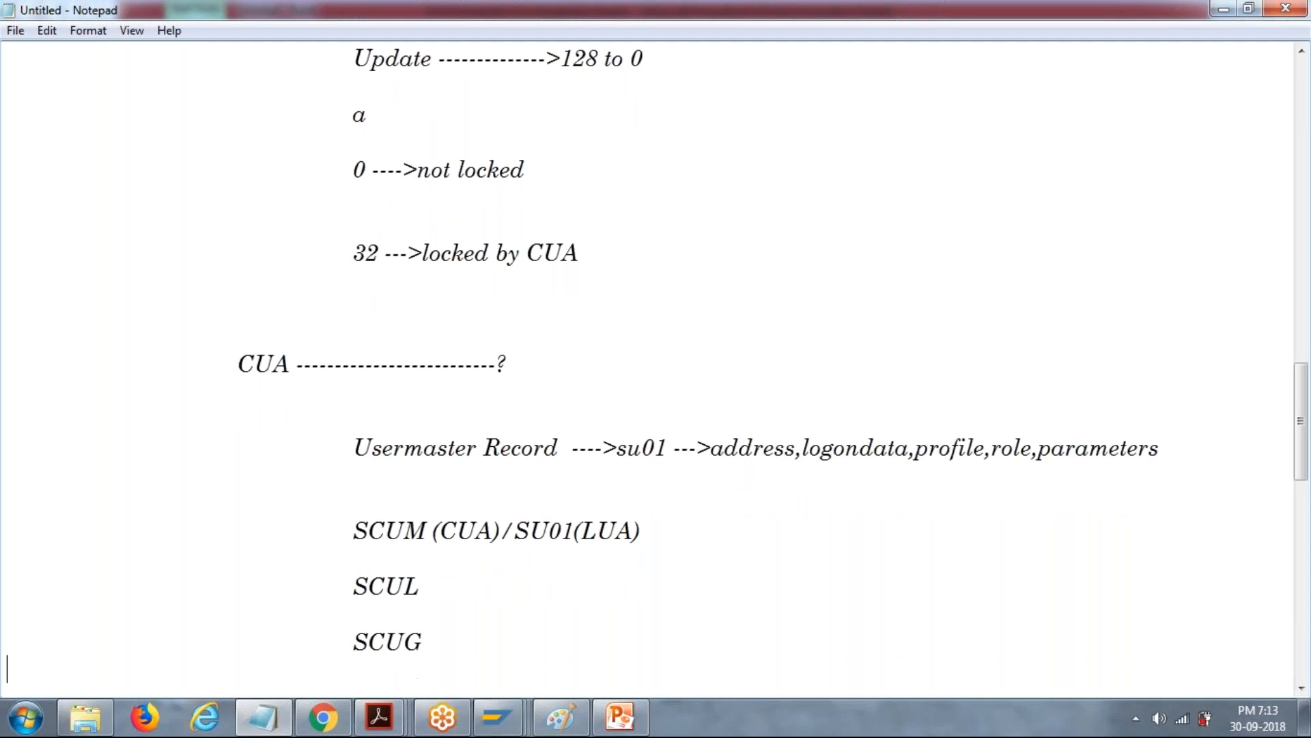
{"action": "key", "text": "Tab"}
{"action": "type", "text": "SCUA ---"}
{"action": "type", "text": "->modu"}
{"action": "key", "text": "BackSpace"}
{"action": "key", "text": "BackSpace"}
{"action": "key", "text": "BackSpace"}
{"action": "key", "text": "BackSpace"}
{"action": "type", "text": "CUA Model v"}
{"action": "key", "text": "BackSpace"}
{"action": "type", "text": "View"}
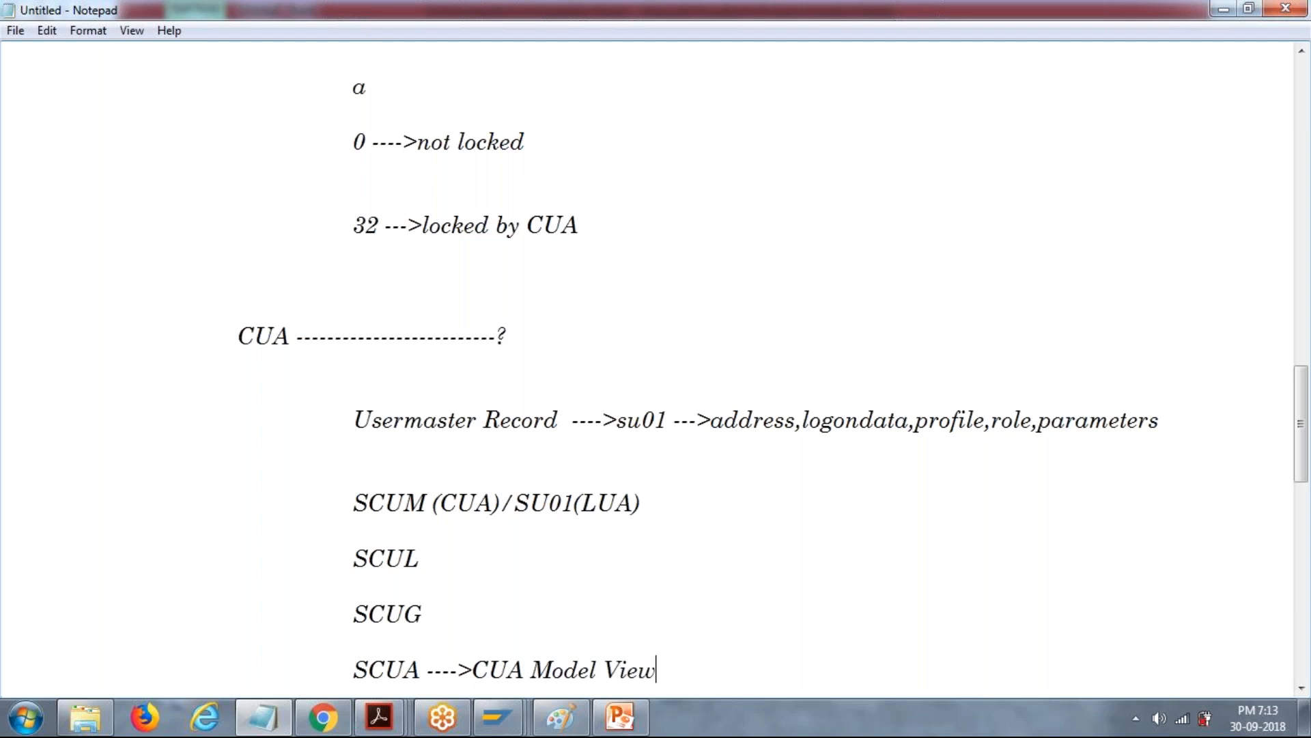
Highlight SCUM for reference and start a new indented line after a blank one below the SCUA note.
{"action": "left_click_drag", "start_coordinate": [435, 505], "coordinate": [368, 504]}
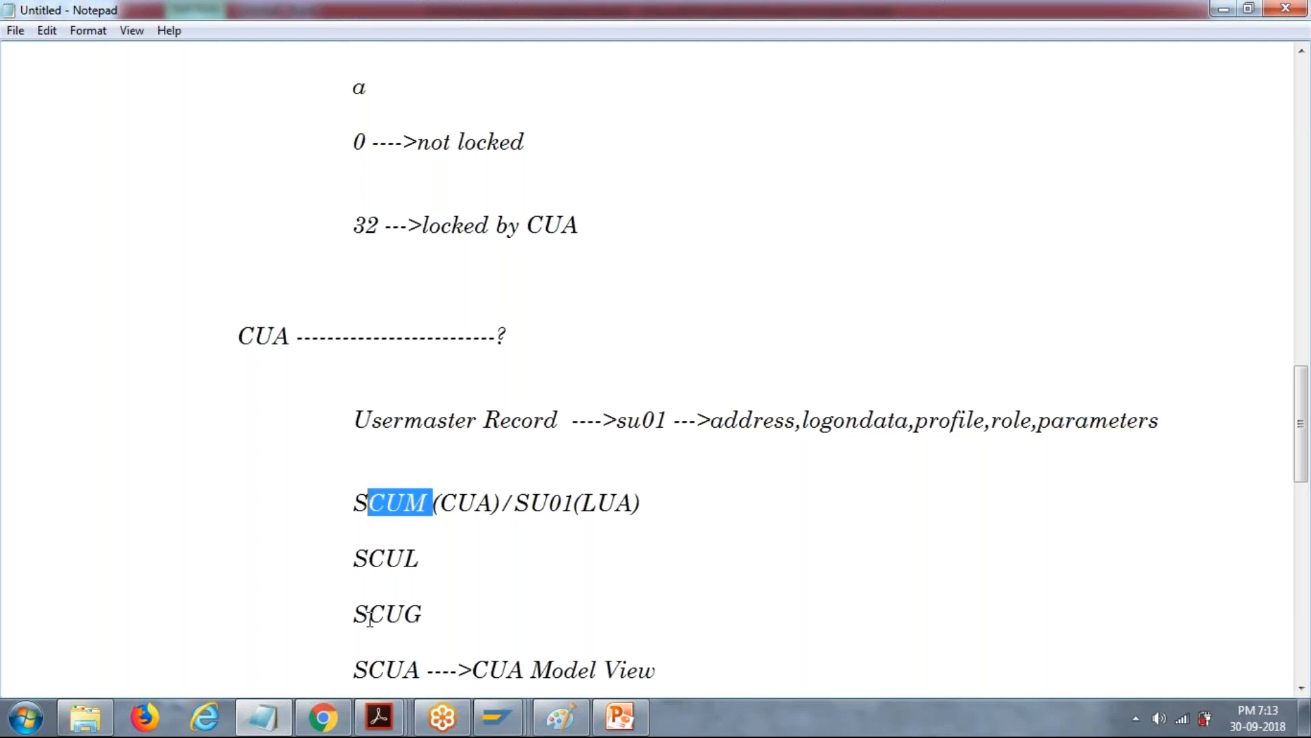
{"action": "left_click", "coordinate": [690, 678]}
{"action": "key", "text": "Return"}
{"action": "key", "text": "Return"}
{"action": "key", "text": "Tab"}
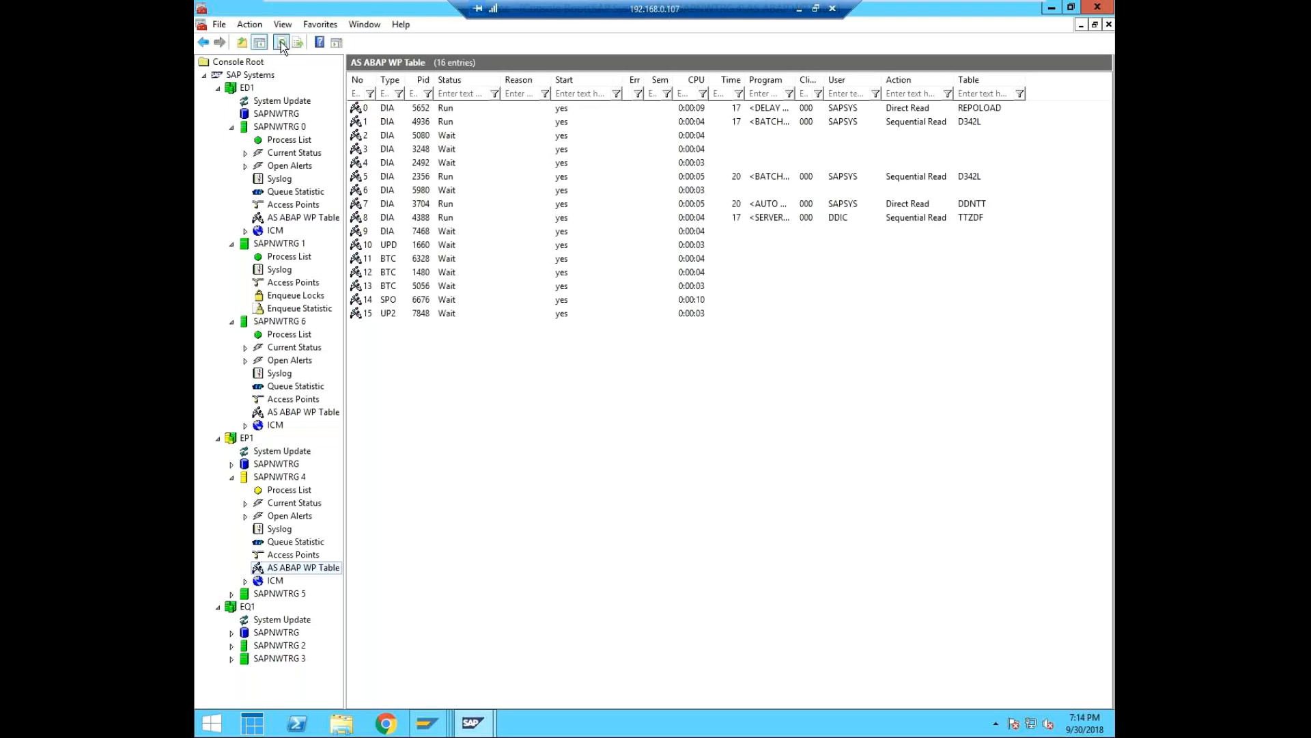
Refresh EP1's AS ABAP WP Table in the SAP Management Console, and collapse EP1 to show the ED1 instances.
{"action": "left_click", "coordinate": [280, 43]}
{"action": "left_click", "coordinate": [280, 43]}
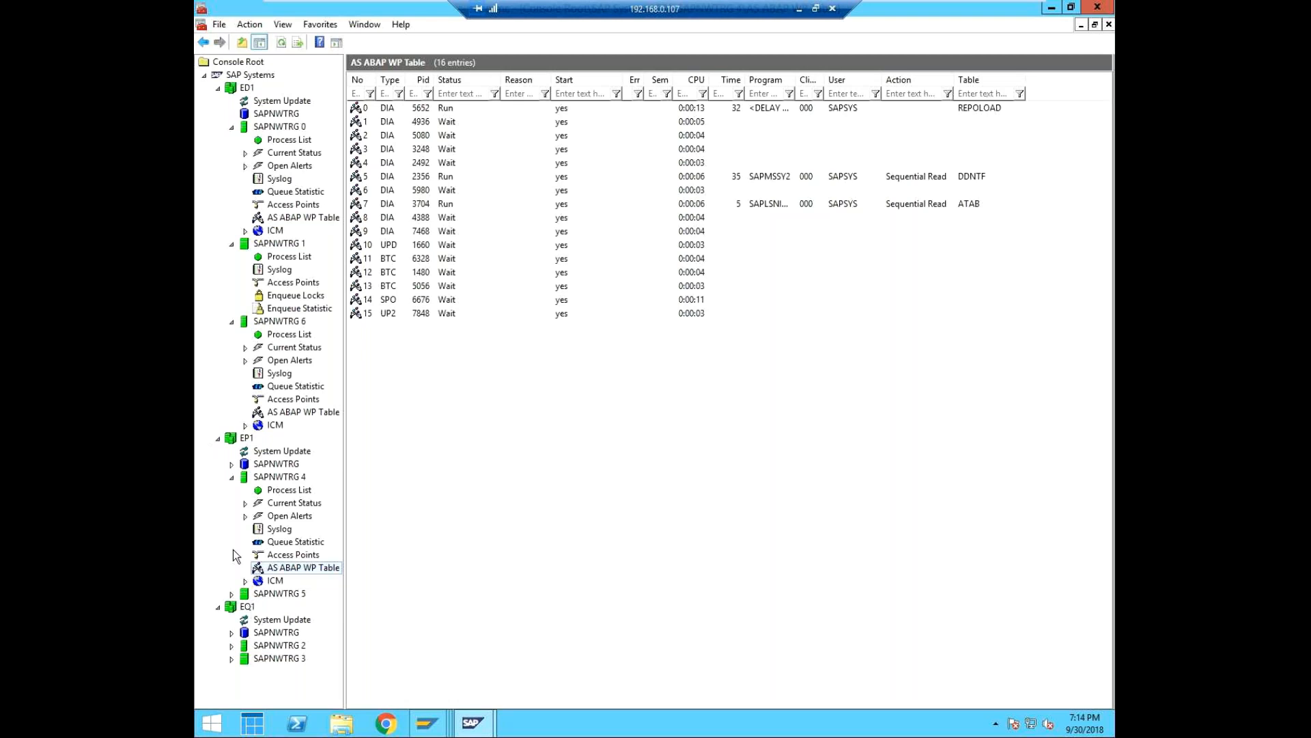
{"action": "left_click", "coordinate": [217, 440]}
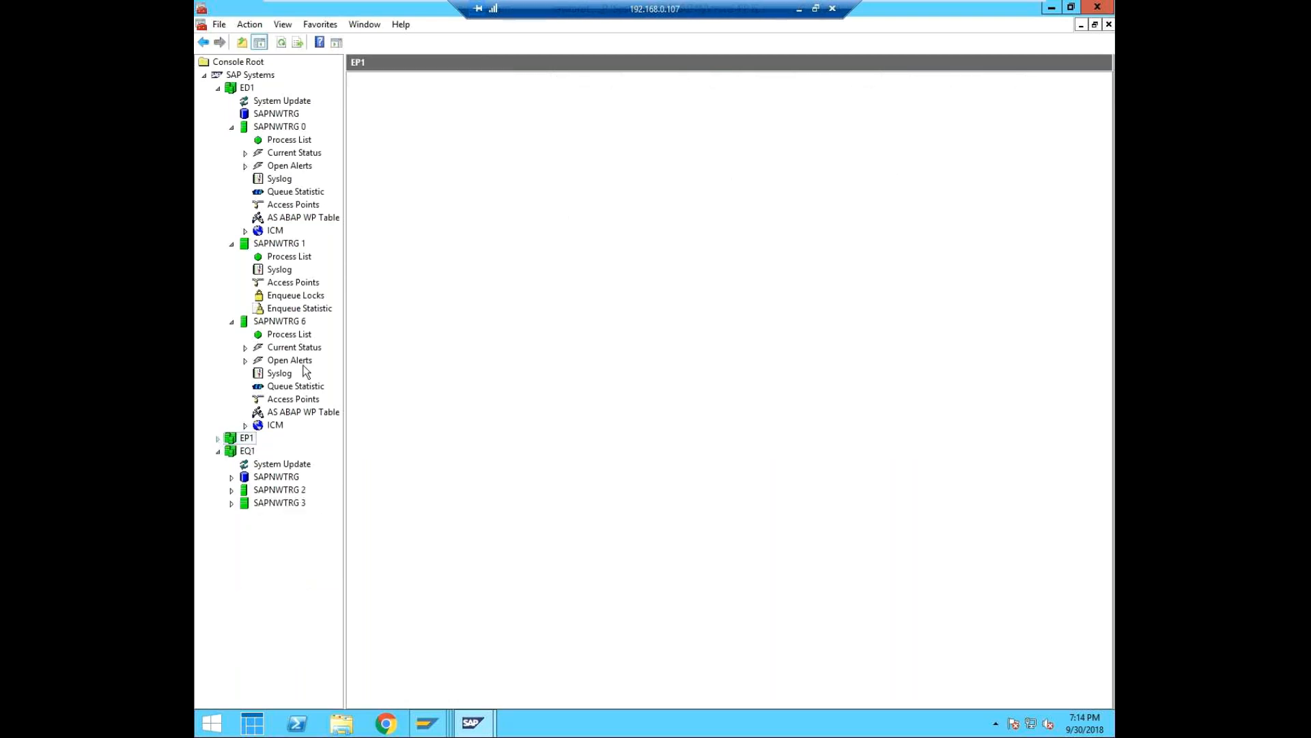
{"action": "left_click", "coordinate": [235, 87]}
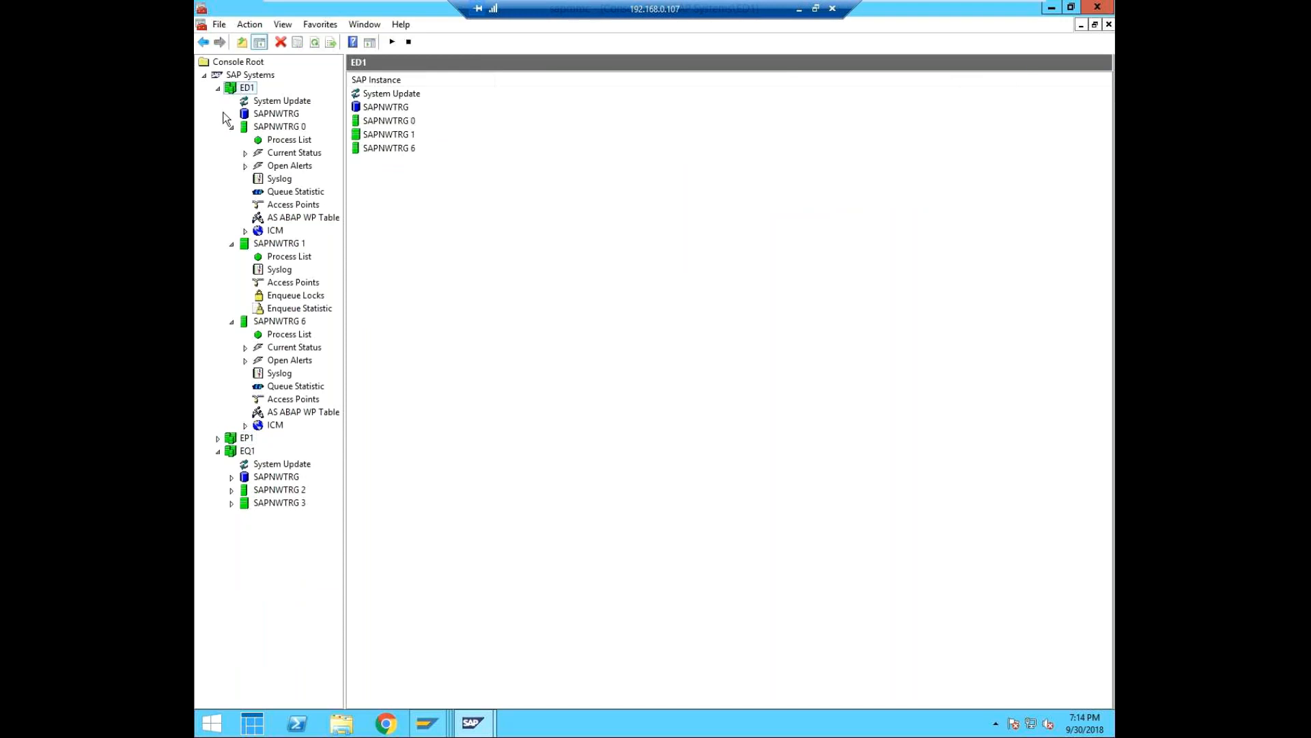
Close the open SAP GUI windows, including the Display DBA Operations Logs session for EQ1.
{"action": "mouse_move", "coordinate": [417, 727]}
{"action": "left_click", "coordinate": [659, 569]}
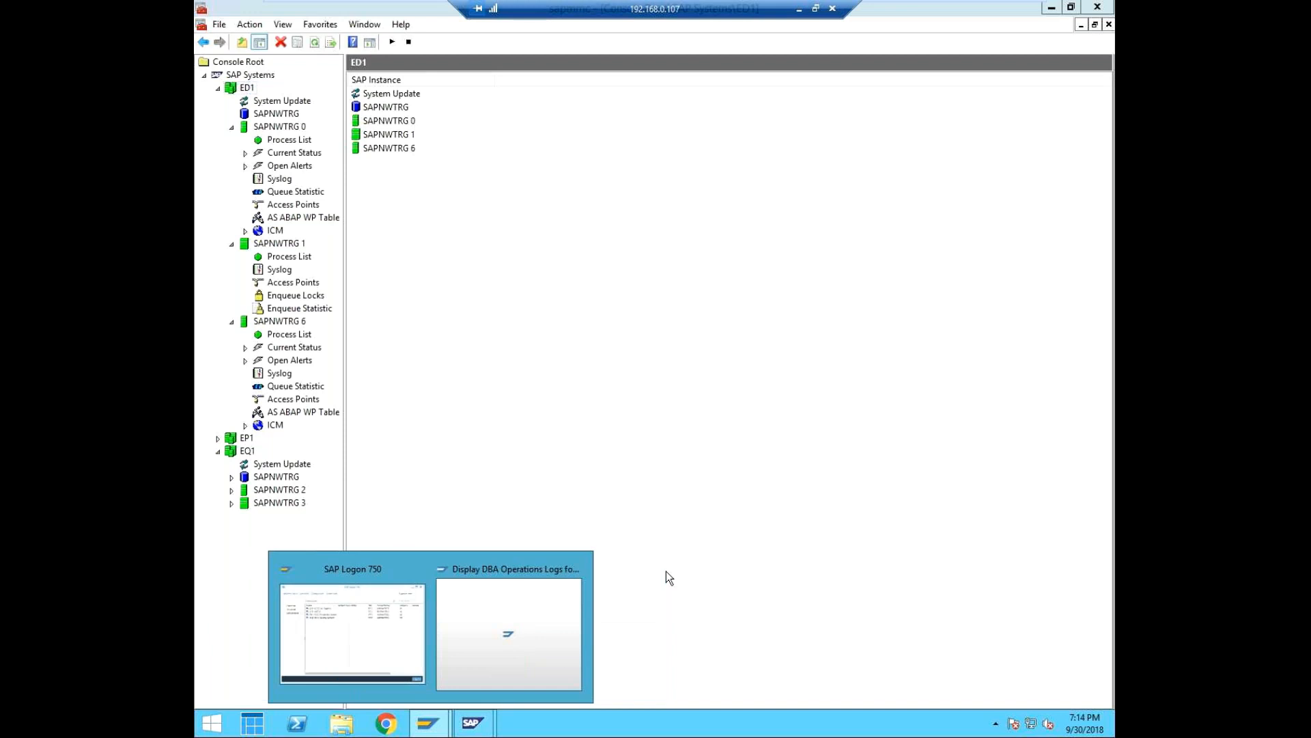
{"action": "left_click", "coordinate": [577, 569]}
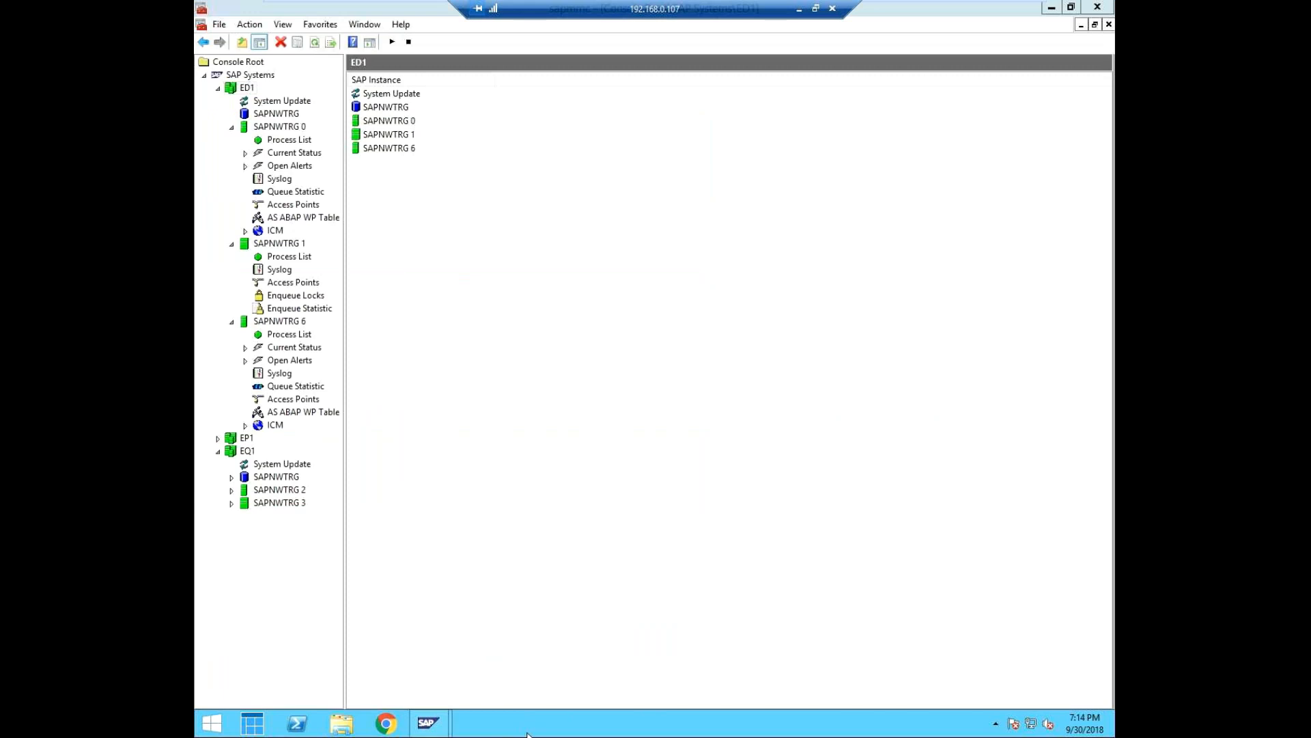
{"action": "right_click", "coordinate": [567, 727]}
{"action": "left_click", "coordinate": [1028, 190]}
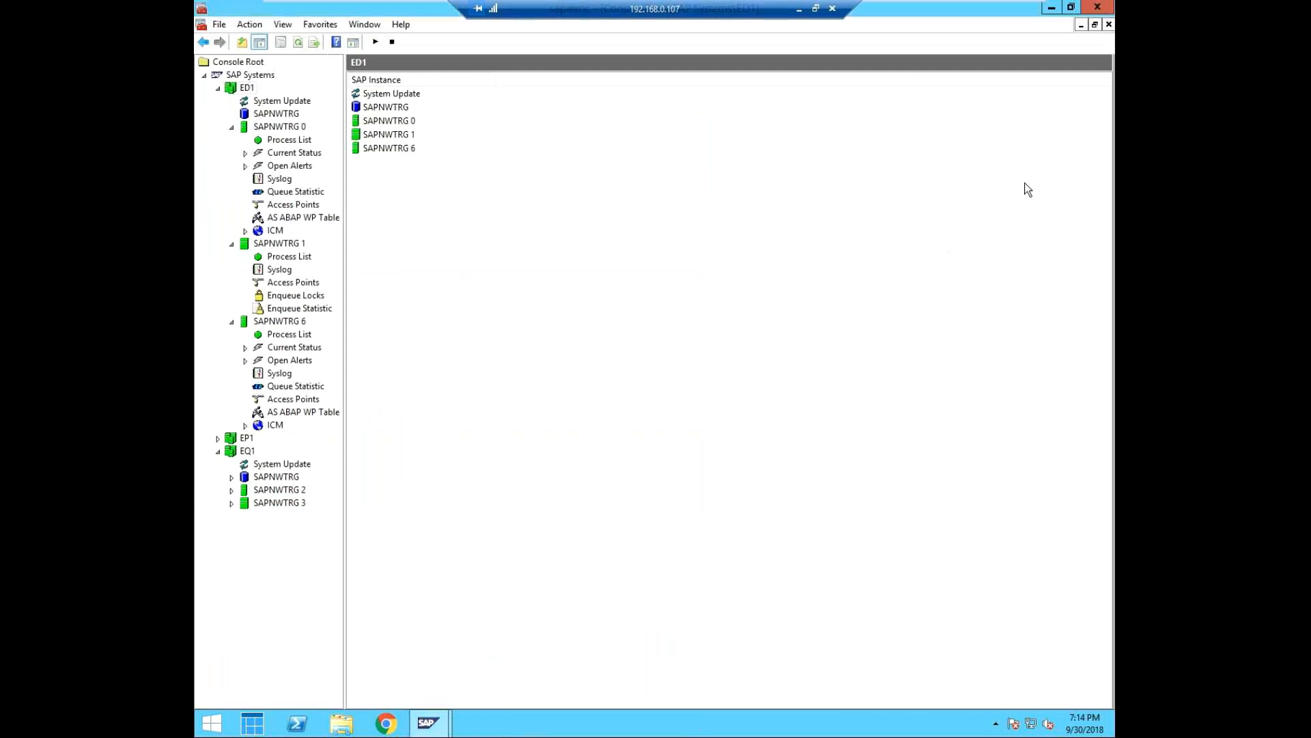
Minimise the SAP Management Console windows to reach the remote desktop.
{"action": "left_click", "coordinate": [1054, 9]}
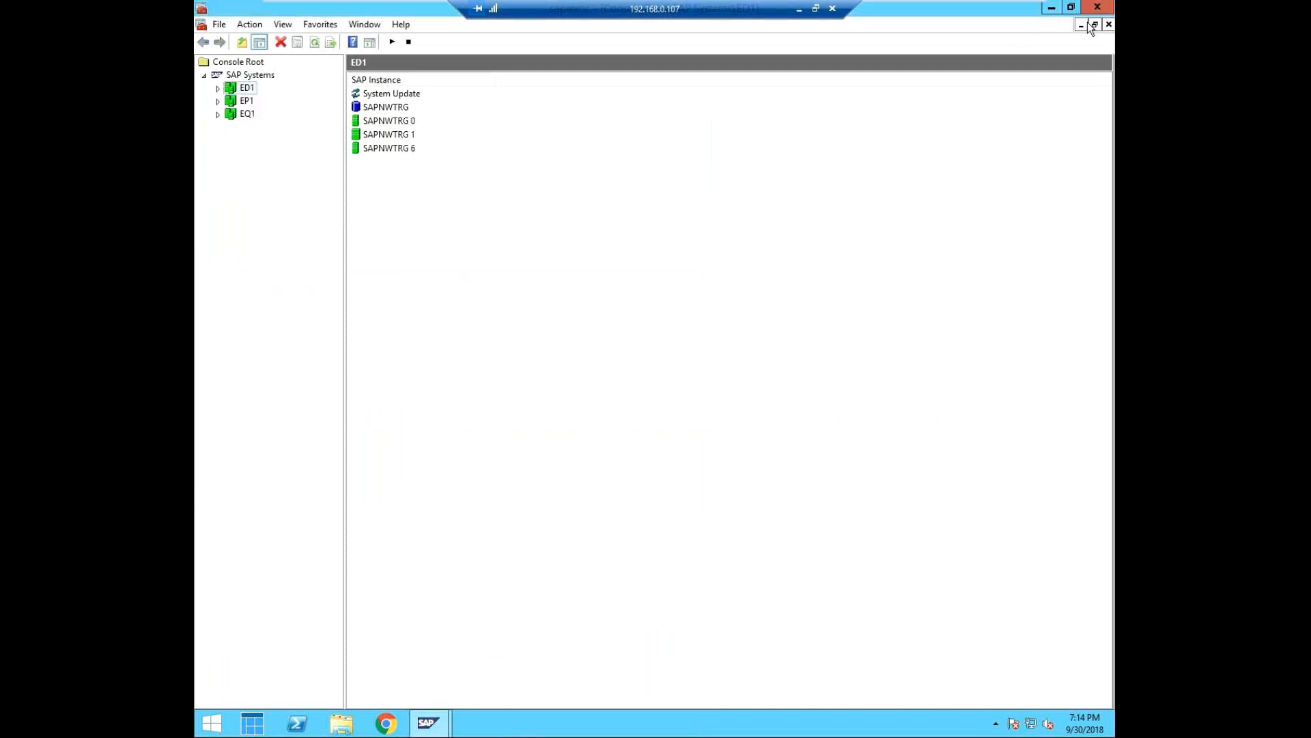
{"action": "left_click", "coordinate": [1090, 23]}
{"action": "left_click", "coordinate": [1051, 6]}
Launch SAP Logon, connect to ED1 ECC Dev System and bring its logon window to the front.
{"action": "double_click", "coordinate": [196, 247]}
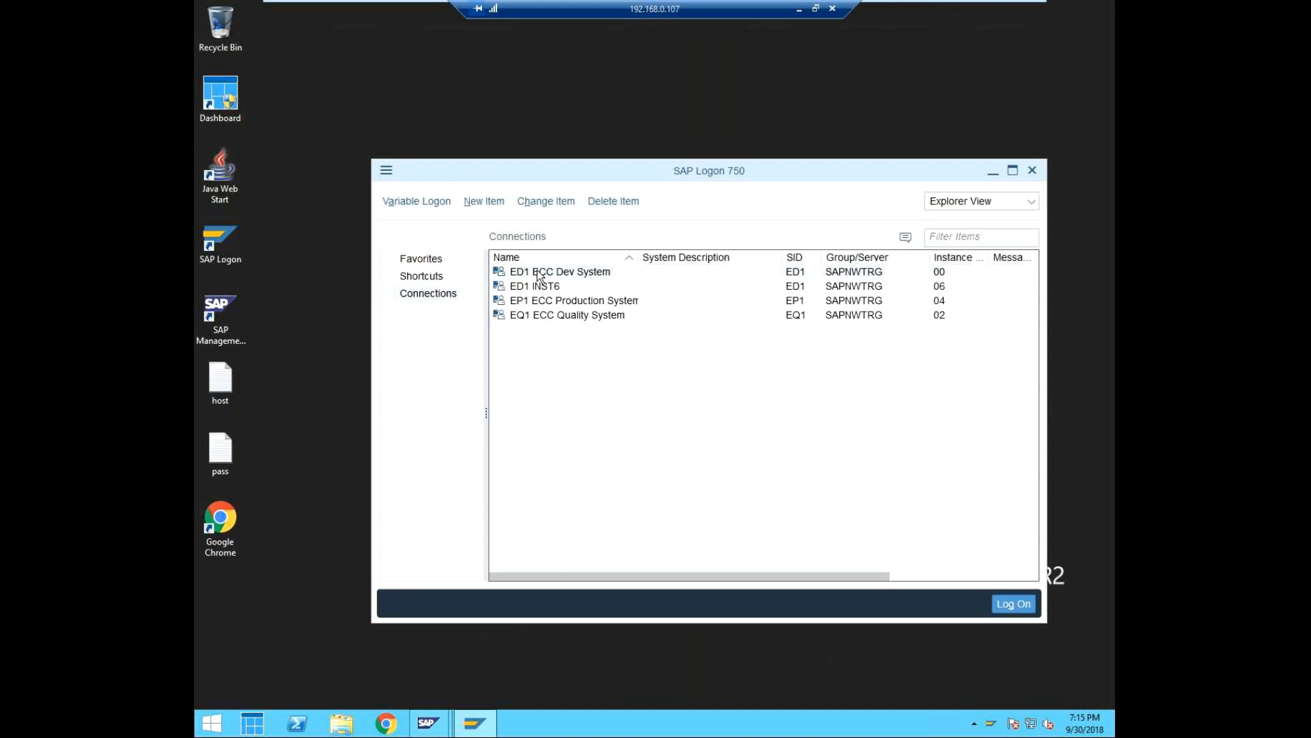
{"action": "right_click", "coordinate": [538, 275]}
{"action": "left_click", "coordinate": [559, 282]}
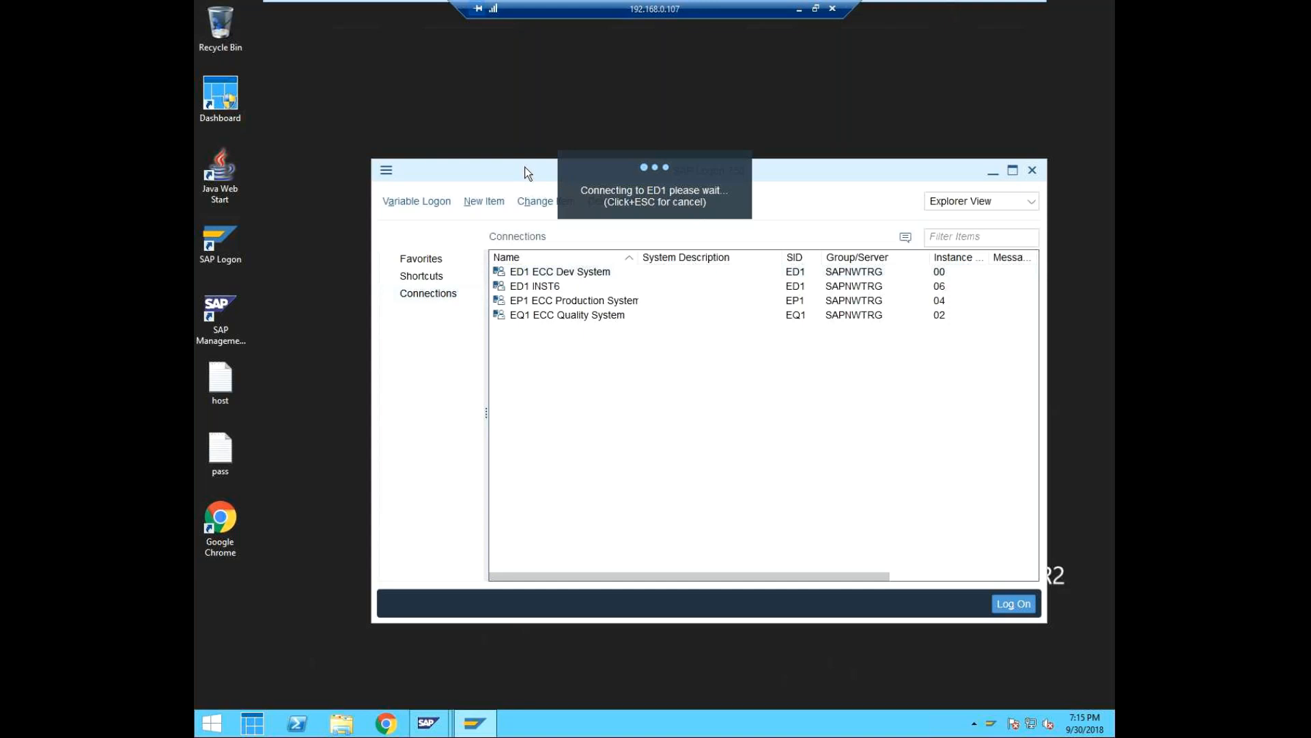
{"action": "left_click_drag", "start_coordinate": [524, 167], "coordinate": [498, 137]}
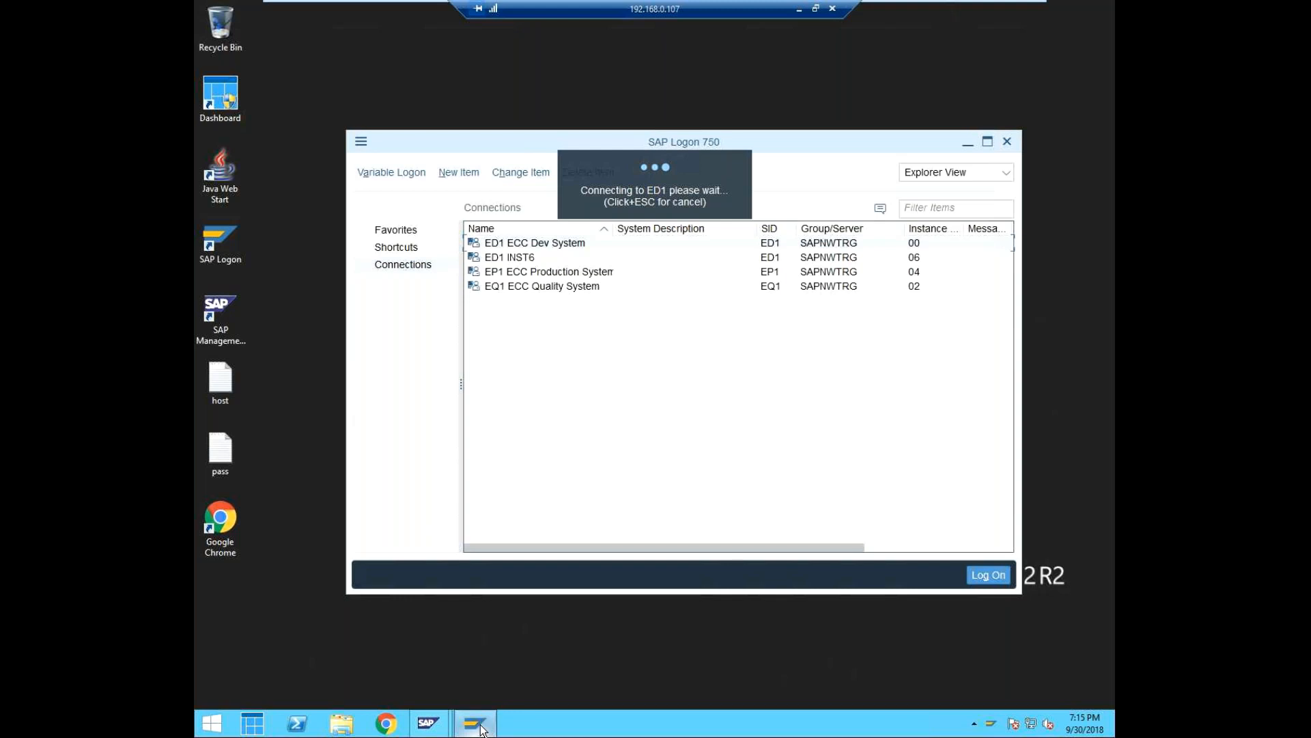
{"action": "mouse_move", "coordinate": [482, 729]}
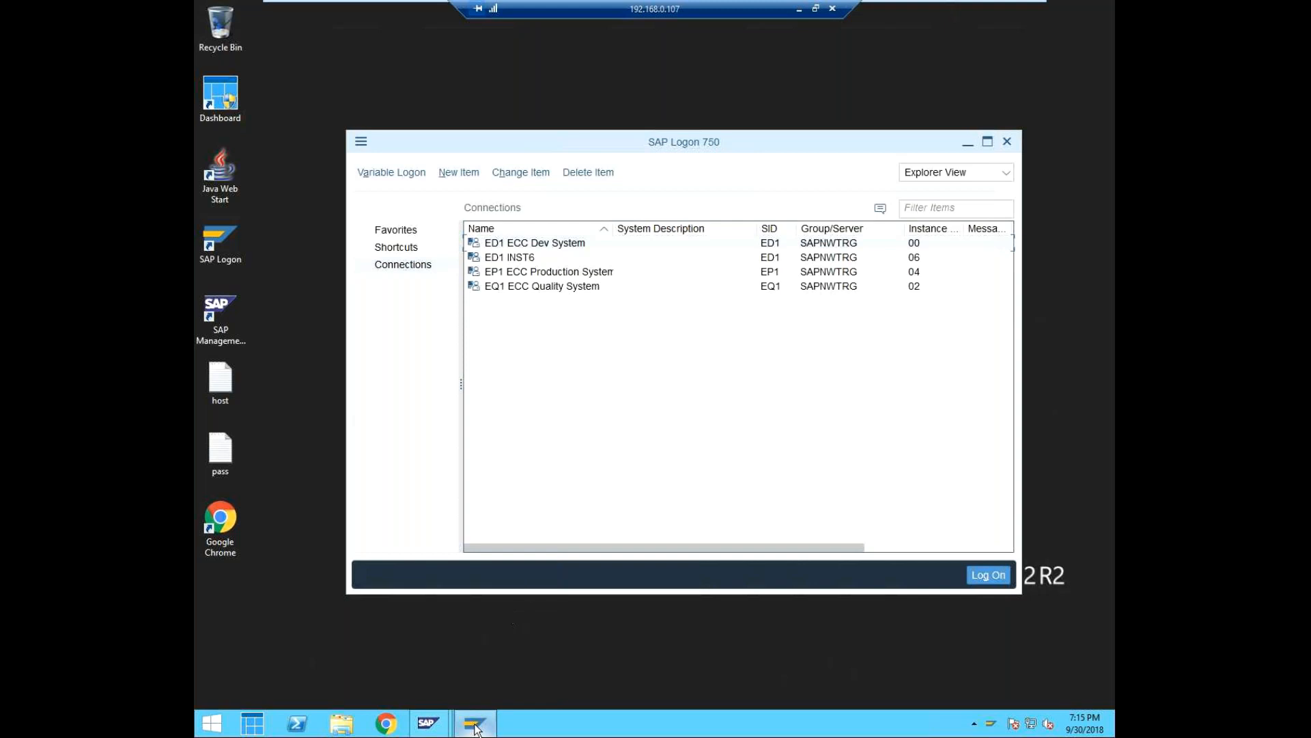
{"action": "mouse_move", "coordinate": [427, 722]}
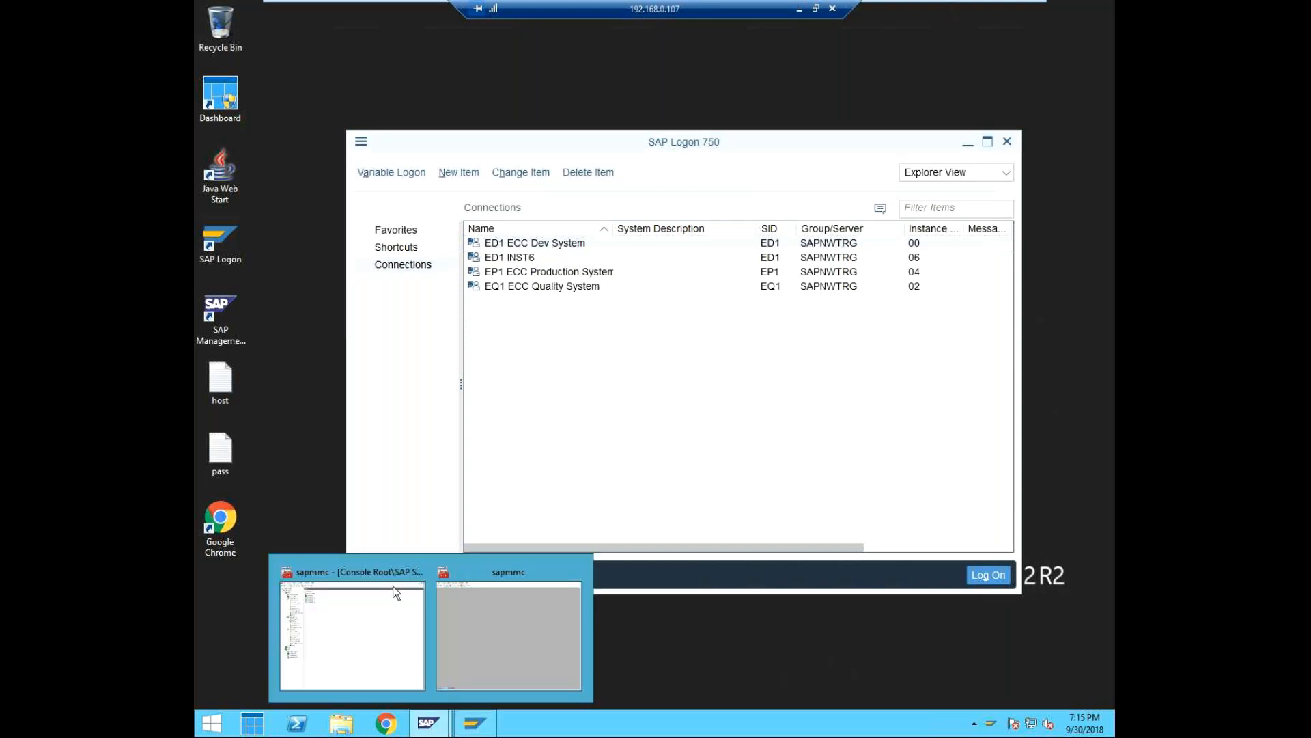
{"action": "left_click", "coordinate": [367, 571]}
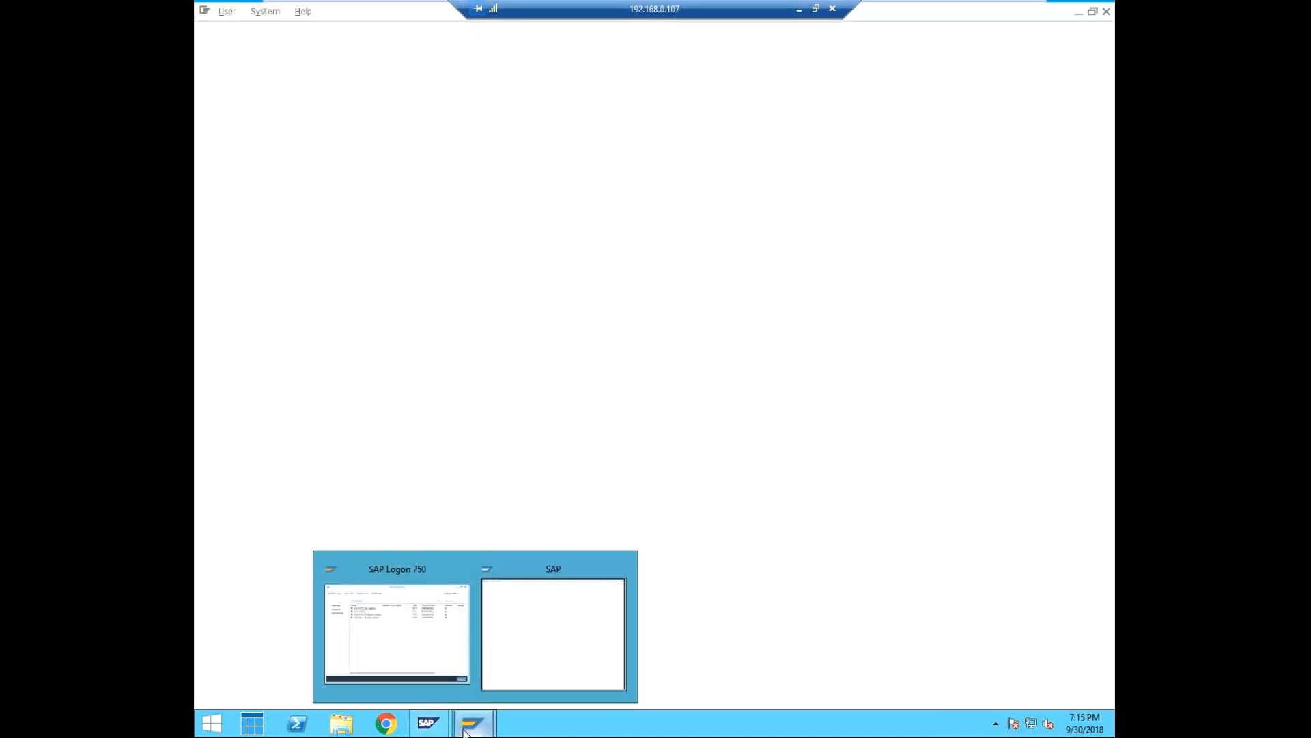
{"action": "left_click", "coordinate": [568, 613]}
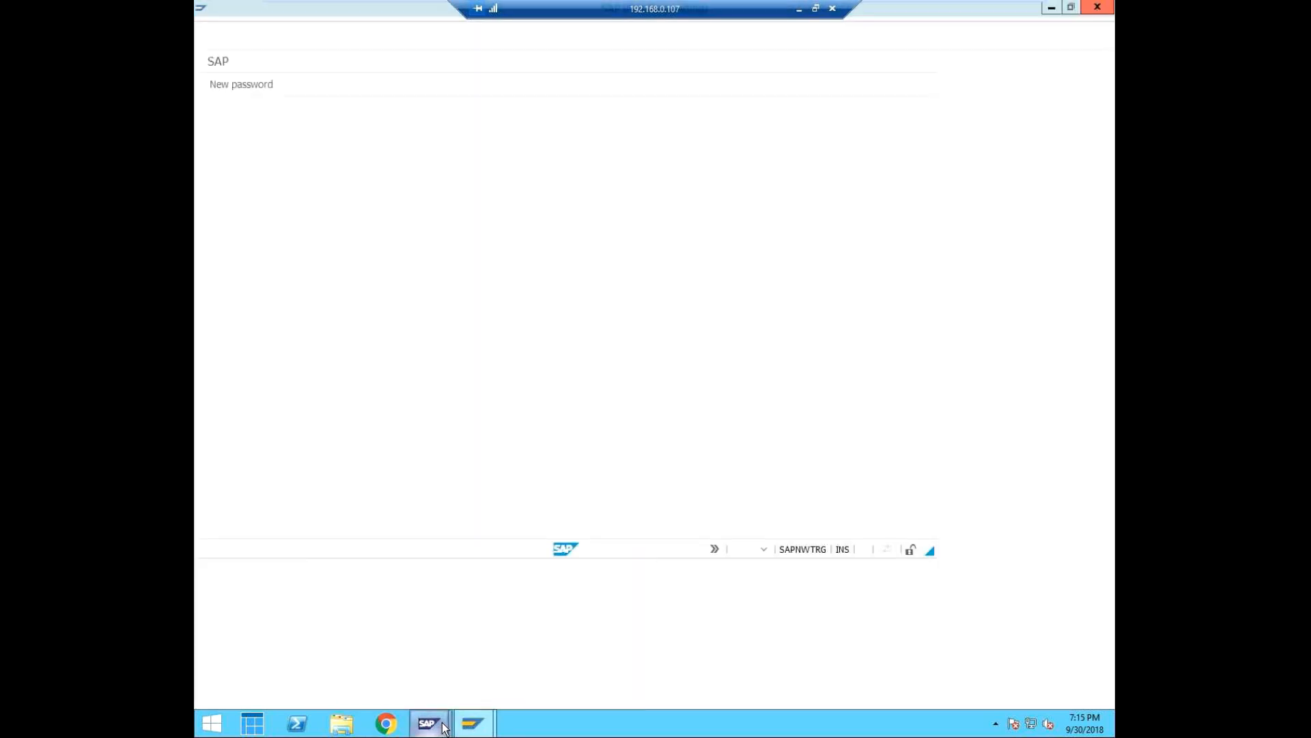
Stop all EP1 instances from the SAP Management Console with a Hard (SIGINT) shutdown.
{"action": "mouse_move", "coordinate": [428, 723]}
{"action": "left_click", "coordinate": [368, 640]}
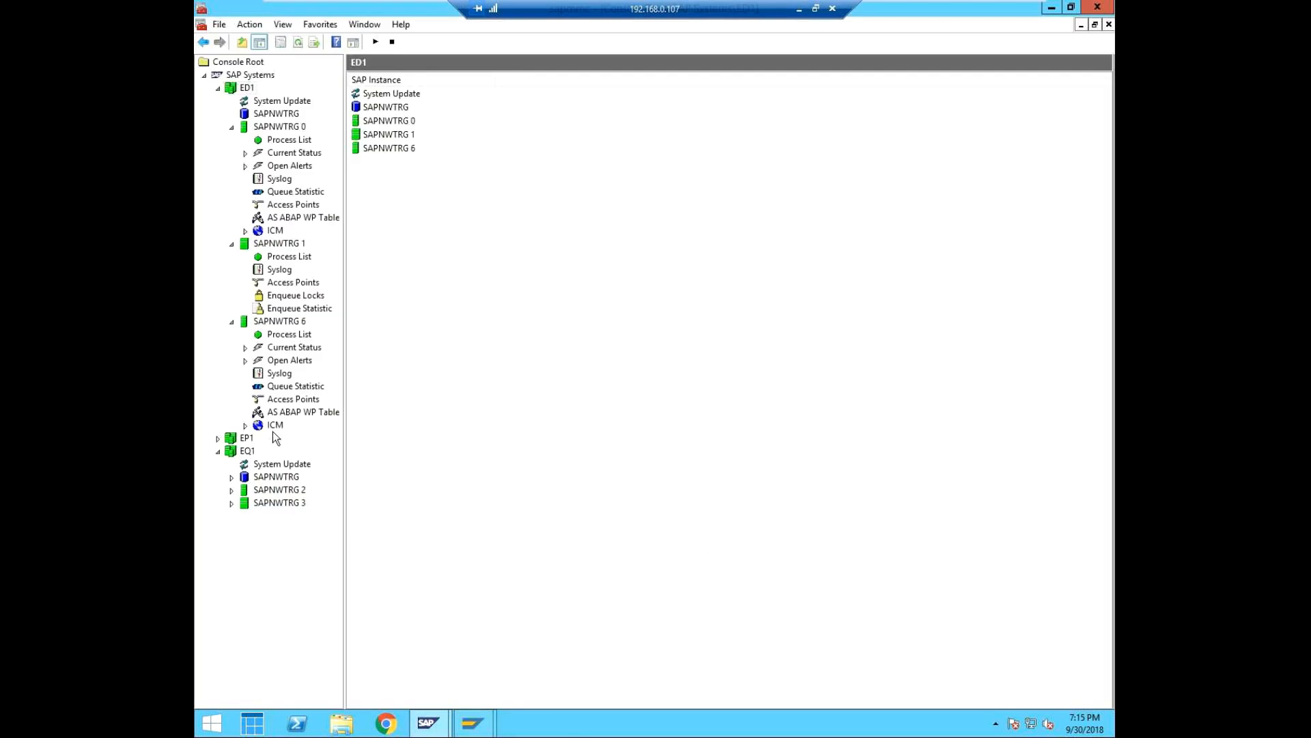
{"action": "right_click", "coordinate": [248, 439]}
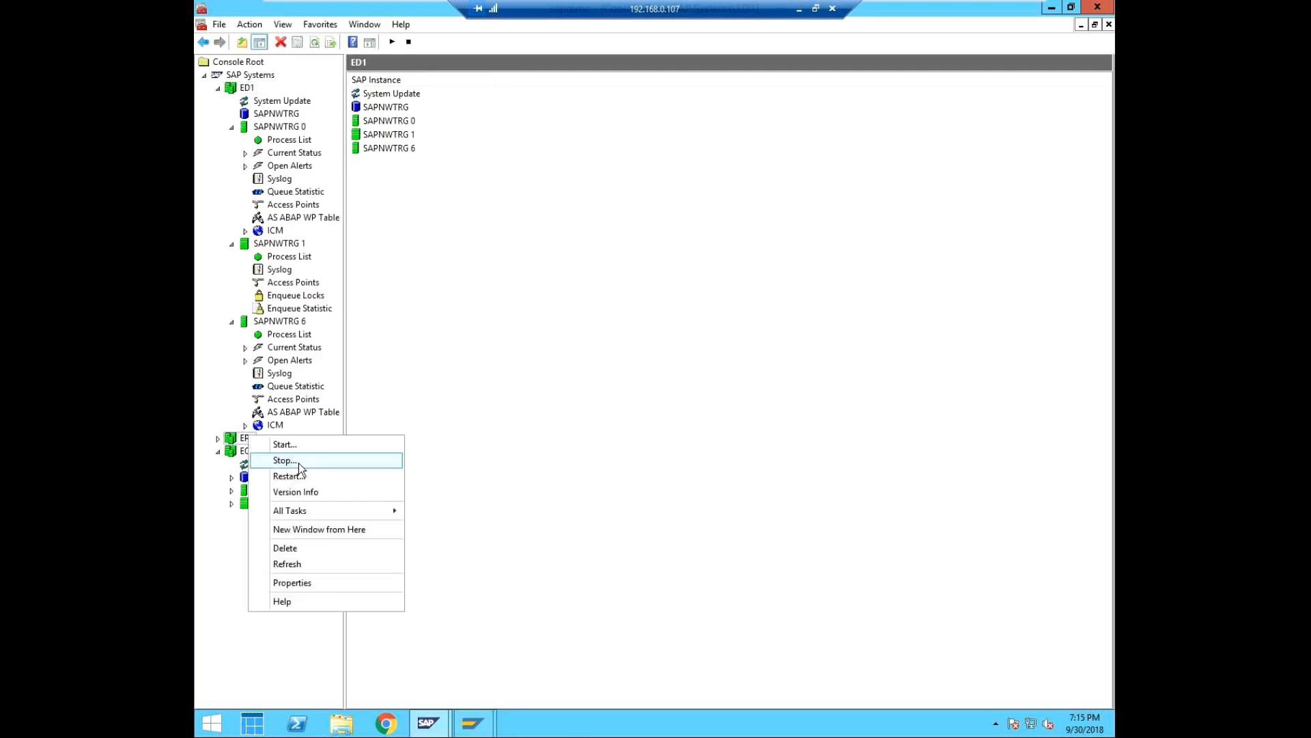
{"action": "left_click", "coordinate": [298, 461]}
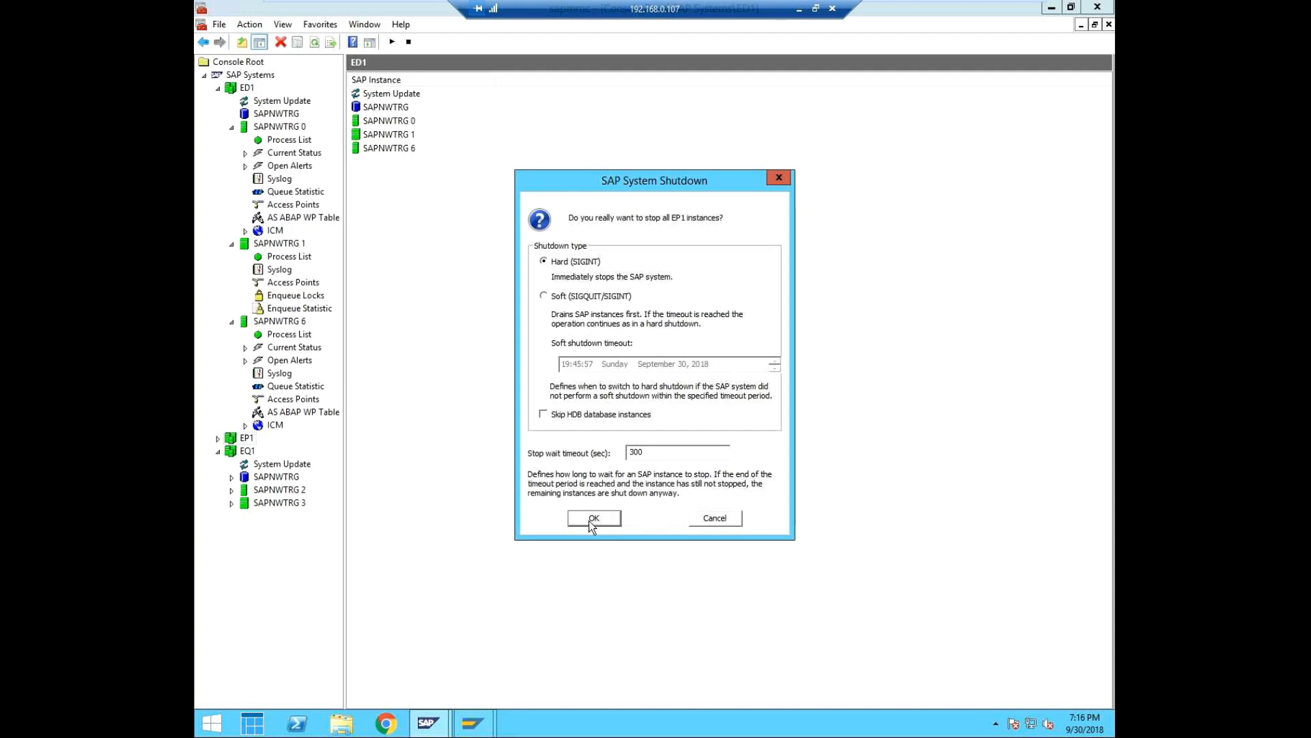
{"action": "left_click", "coordinate": [592, 517]}
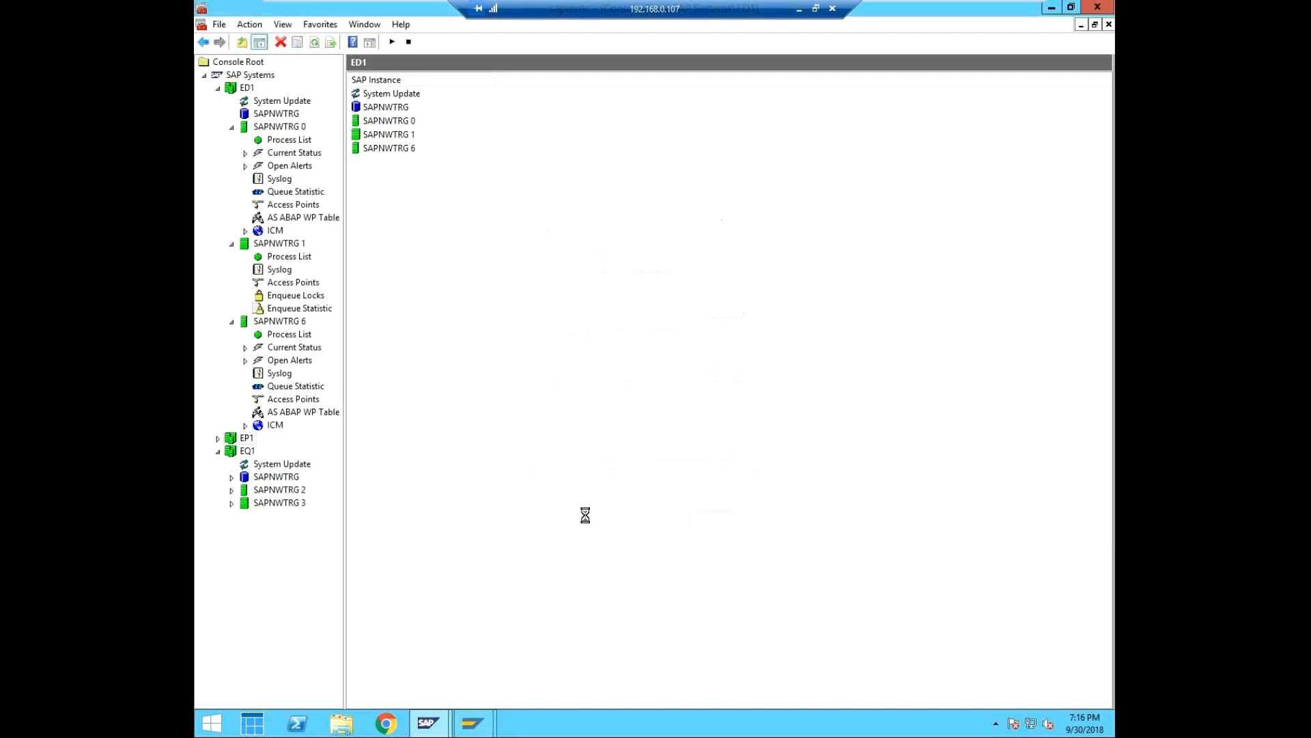
Fill in the ED1 logon screen with client 000, user ed1user and the account password.
{"action": "mouse_move", "coordinate": [472, 722]}
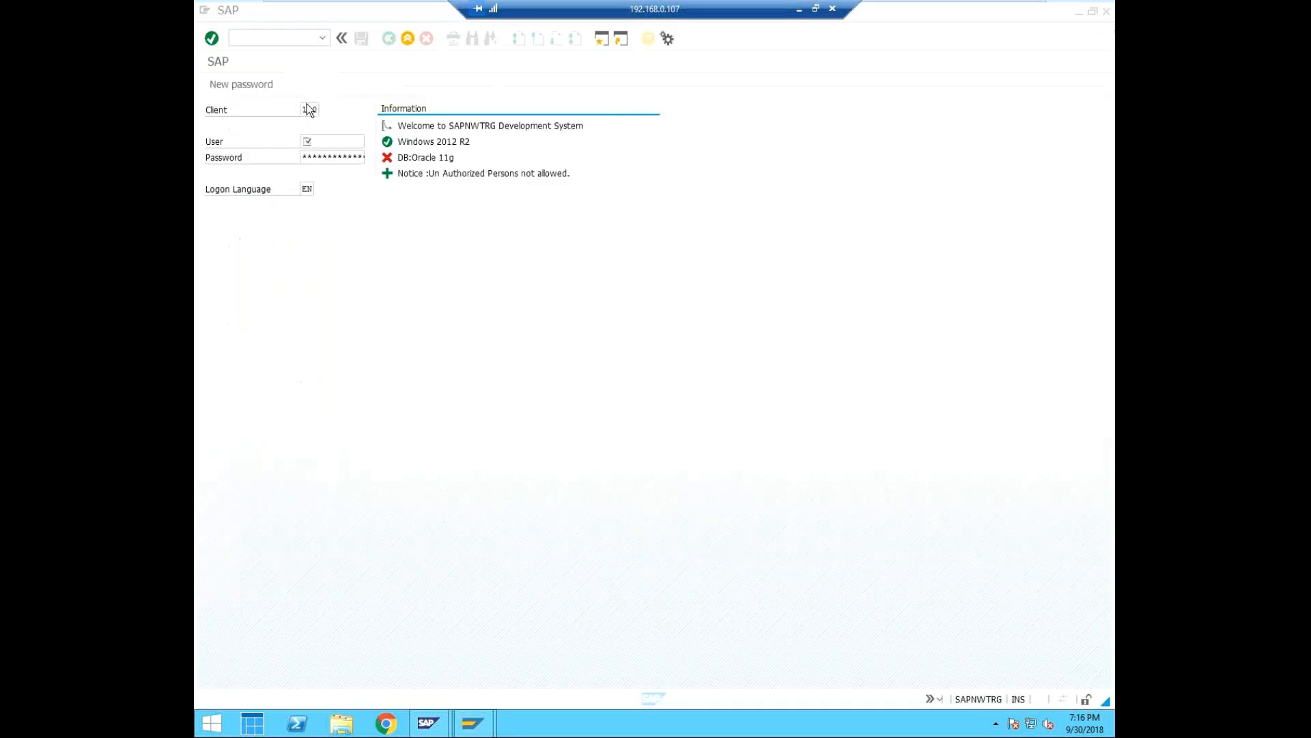
{"action": "left_click", "coordinate": [318, 112]}
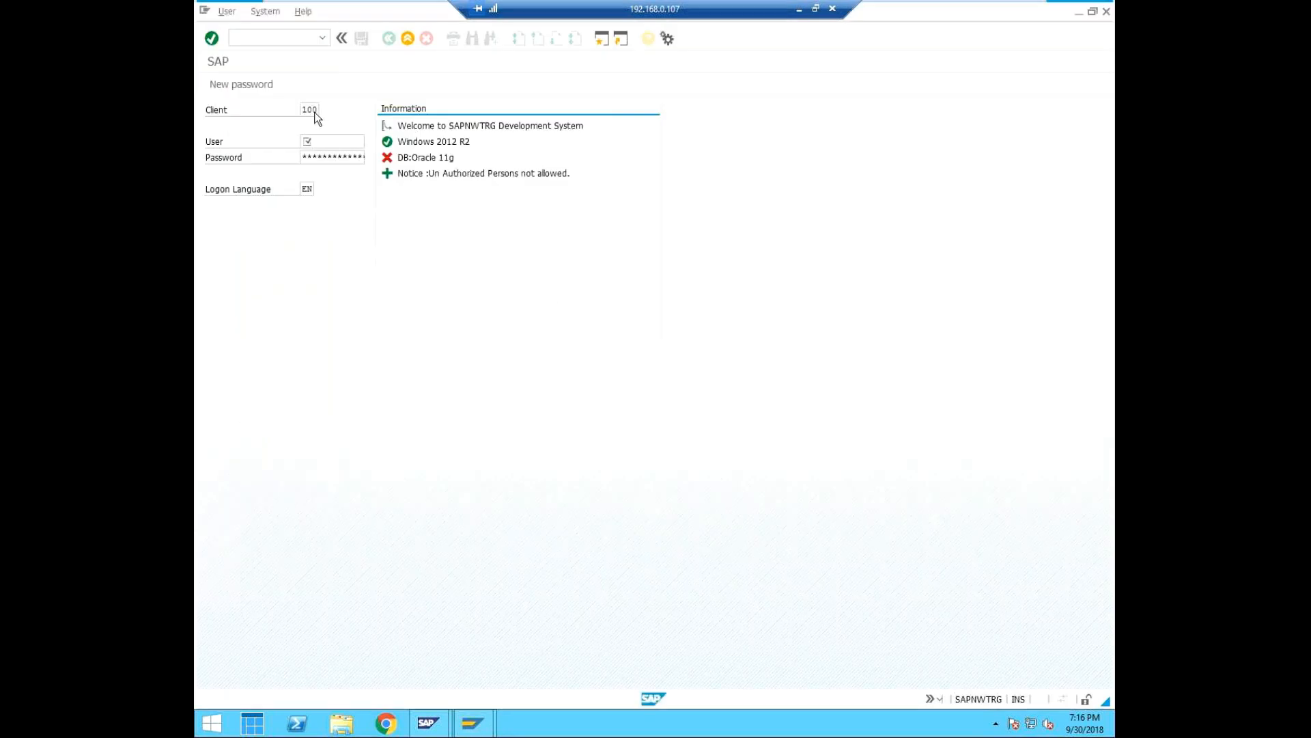
{"action": "type", "text": "2"}
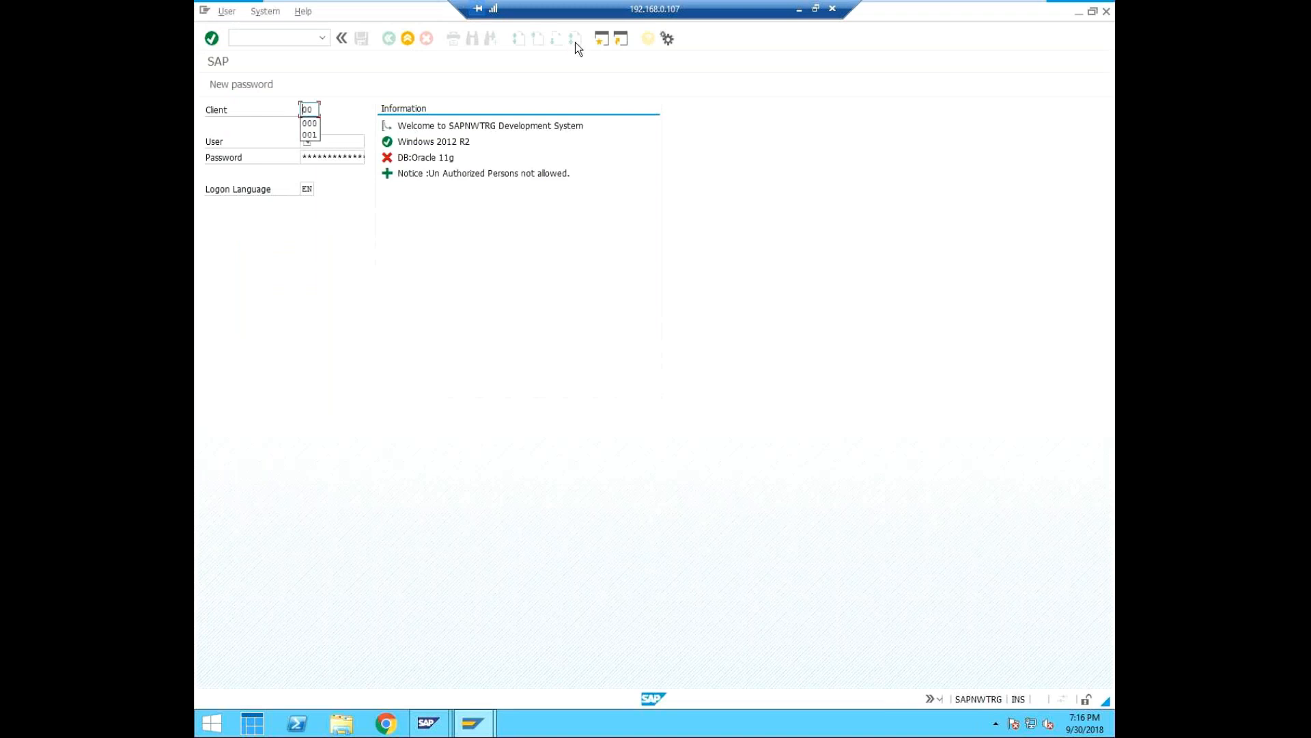
{"action": "key", "text": "BackSpace"}
{"action": "type", "text": "0"}
{"action": "key", "text": "Tab"}
{"action": "type", "text": "ed1user"}
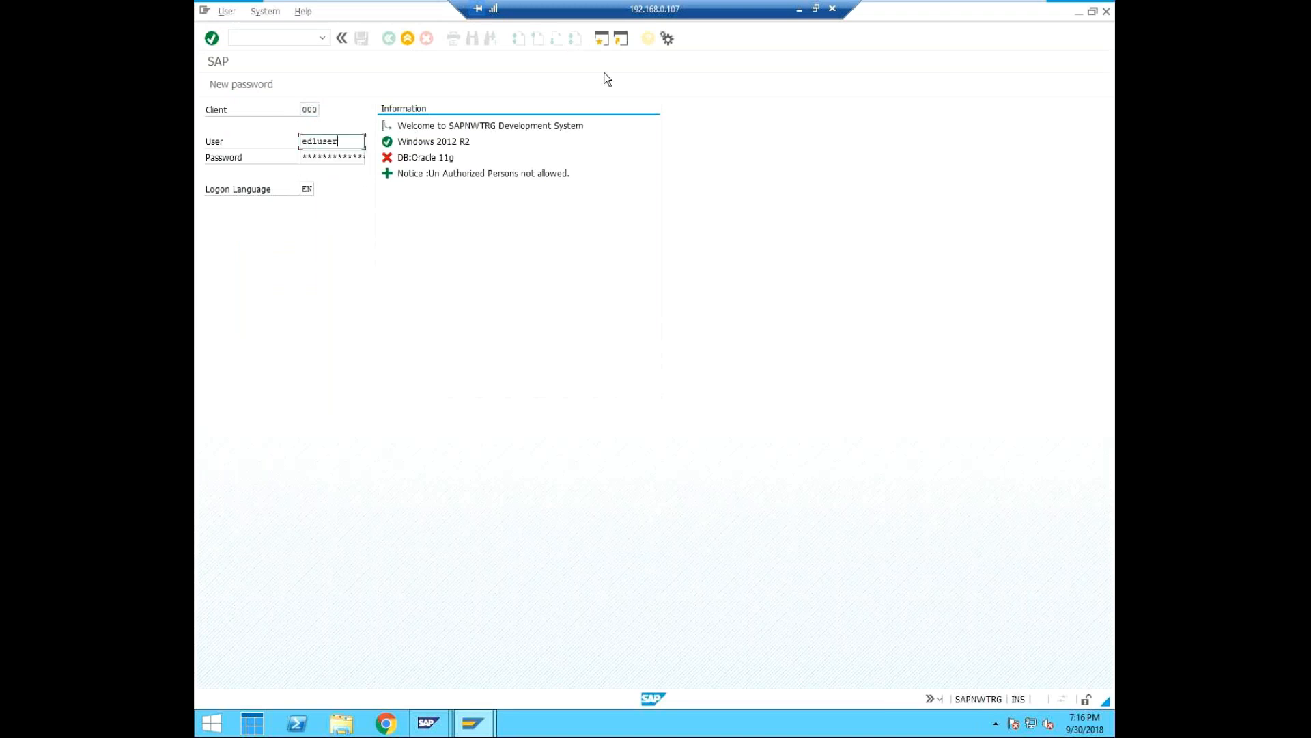
{"action": "key", "text": "Tab"}
Check the EP1 shutdown status in the SAP Management Console windows and return to the ED1 logon window.
{"action": "left_click", "coordinate": [424, 727]}
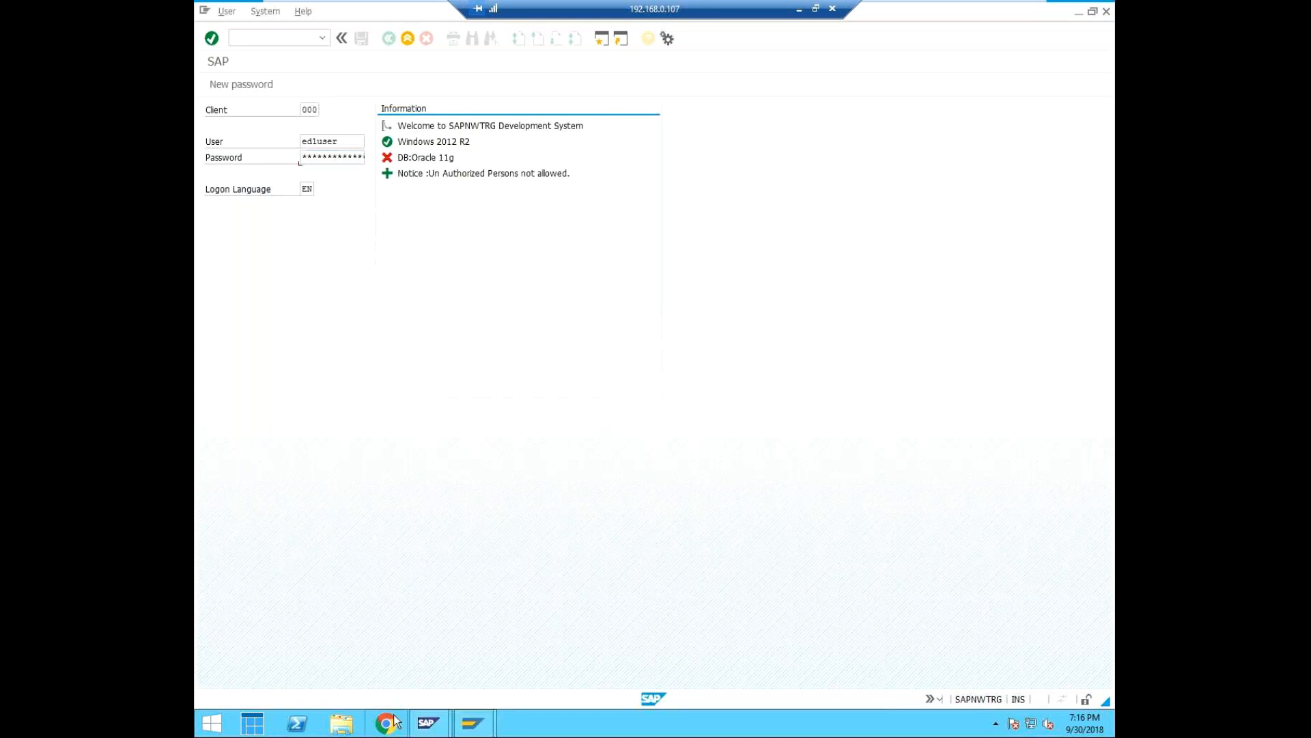
{"action": "left_click", "coordinate": [483, 730]}
{"action": "mouse_move", "coordinate": [434, 724]}
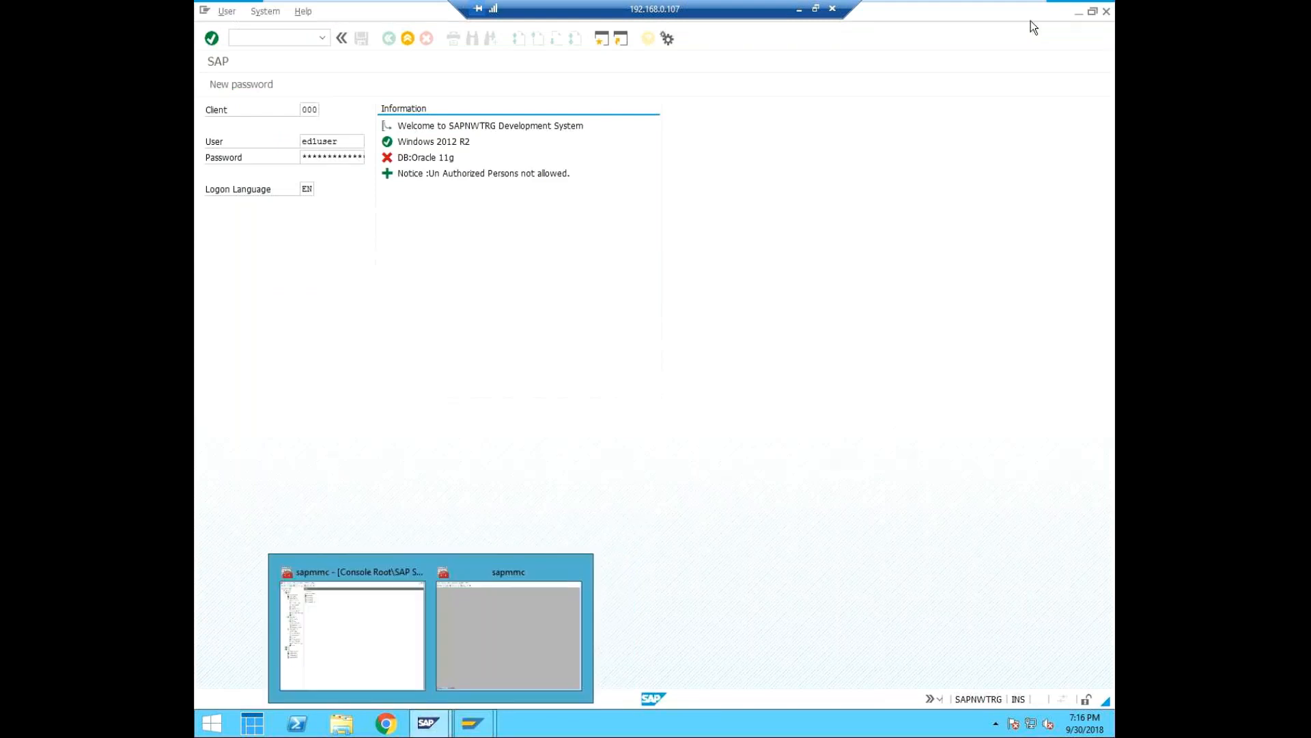
{"action": "left_click", "coordinate": [350, 606]}
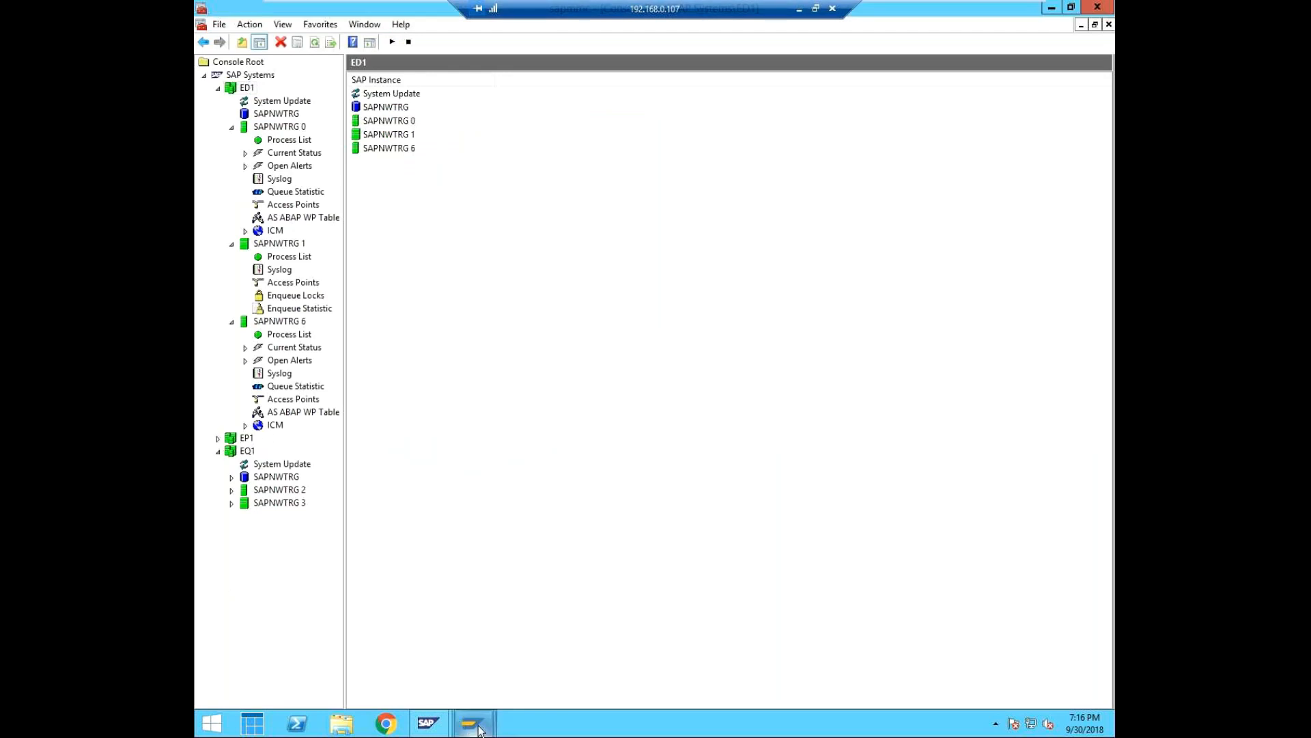
{"action": "mouse_move", "coordinate": [480, 729]}
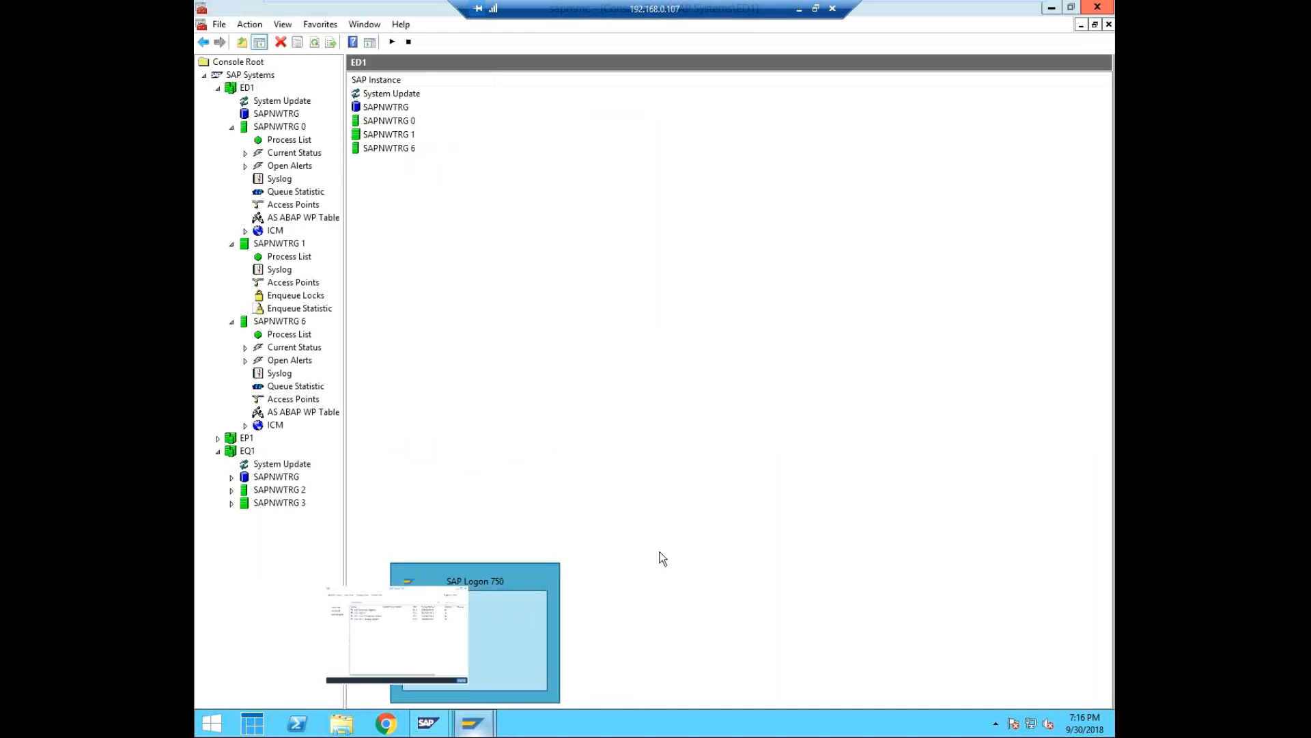
{"action": "mouse_move", "coordinate": [437, 727]}
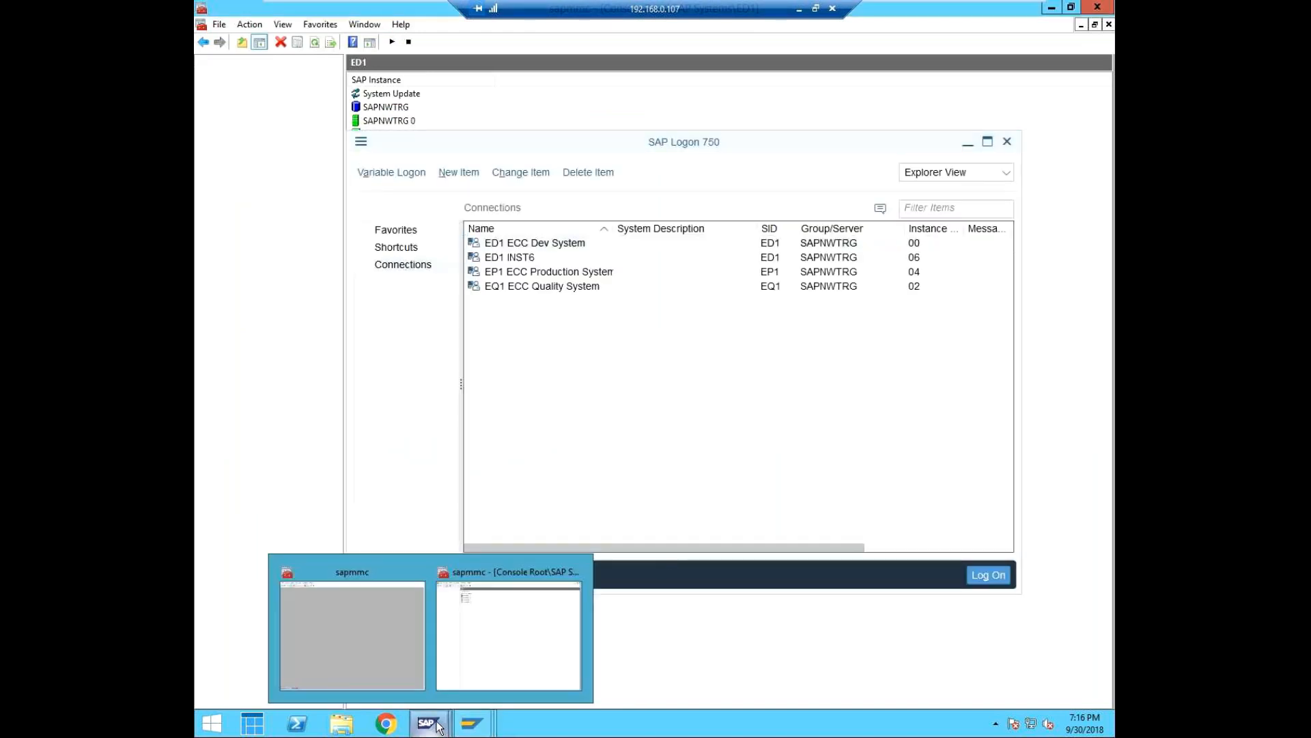
{"action": "left_click", "coordinate": [369, 625]}
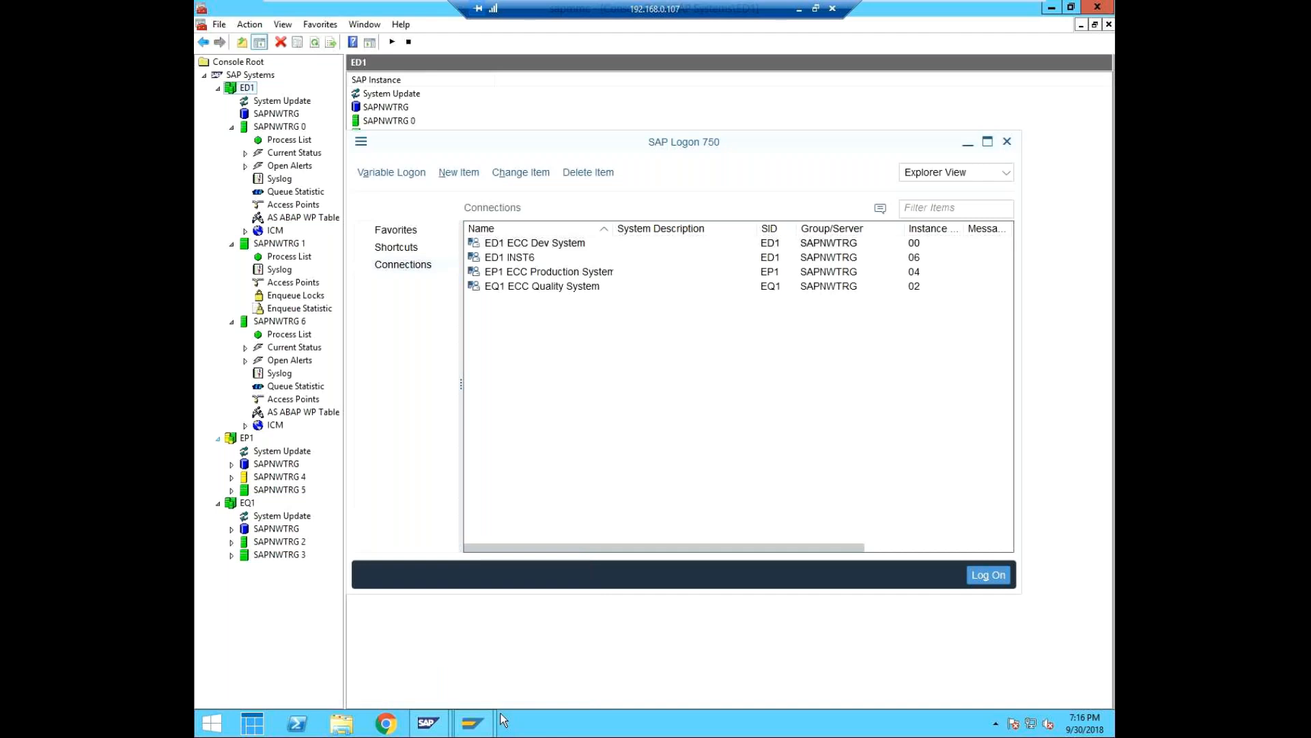
{"action": "mouse_move", "coordinate": [473, 724]}
{"action": "left_click", "coordinate": [550, 635]}
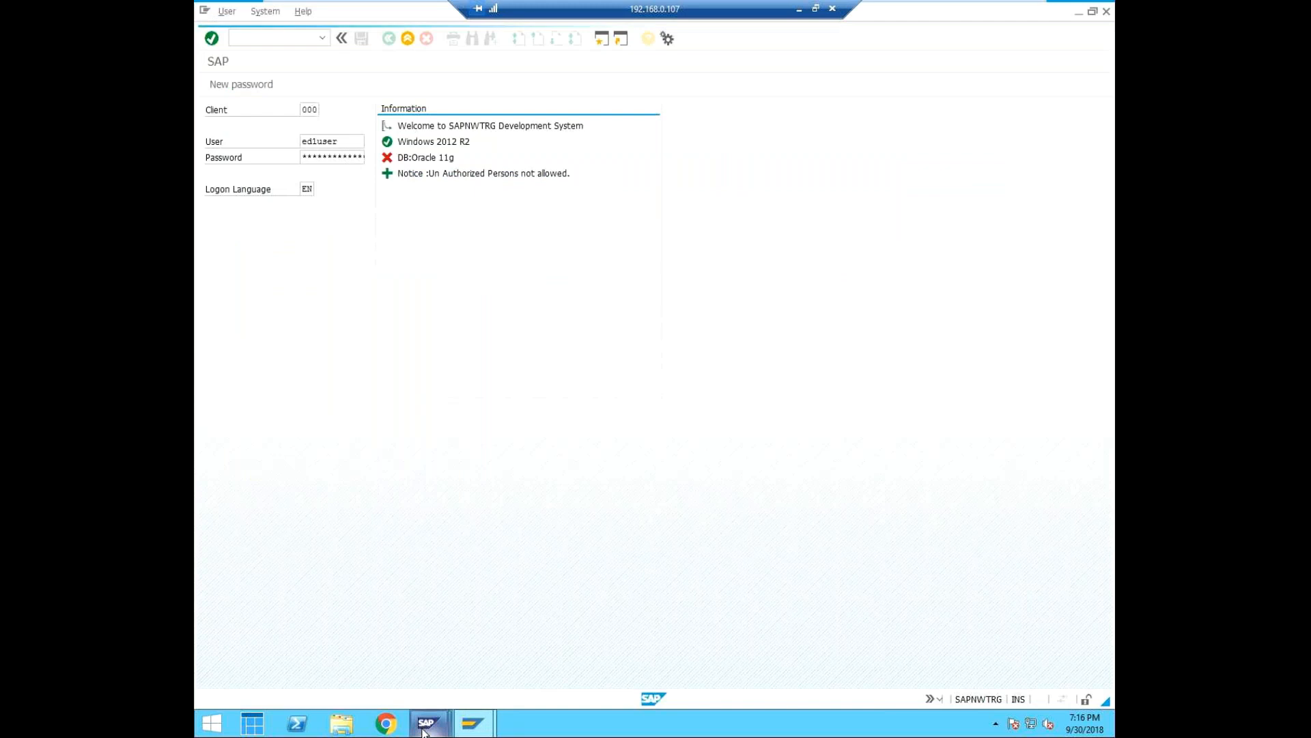
Collapse ED1 and EQ1 in the Management Console to inspect the EP1 instances, and return to the ED1 session.
{"action": "mouse_move", "coordinate": [425, 725]}
{"action": "left_click", "coordinate": [406, 662]}
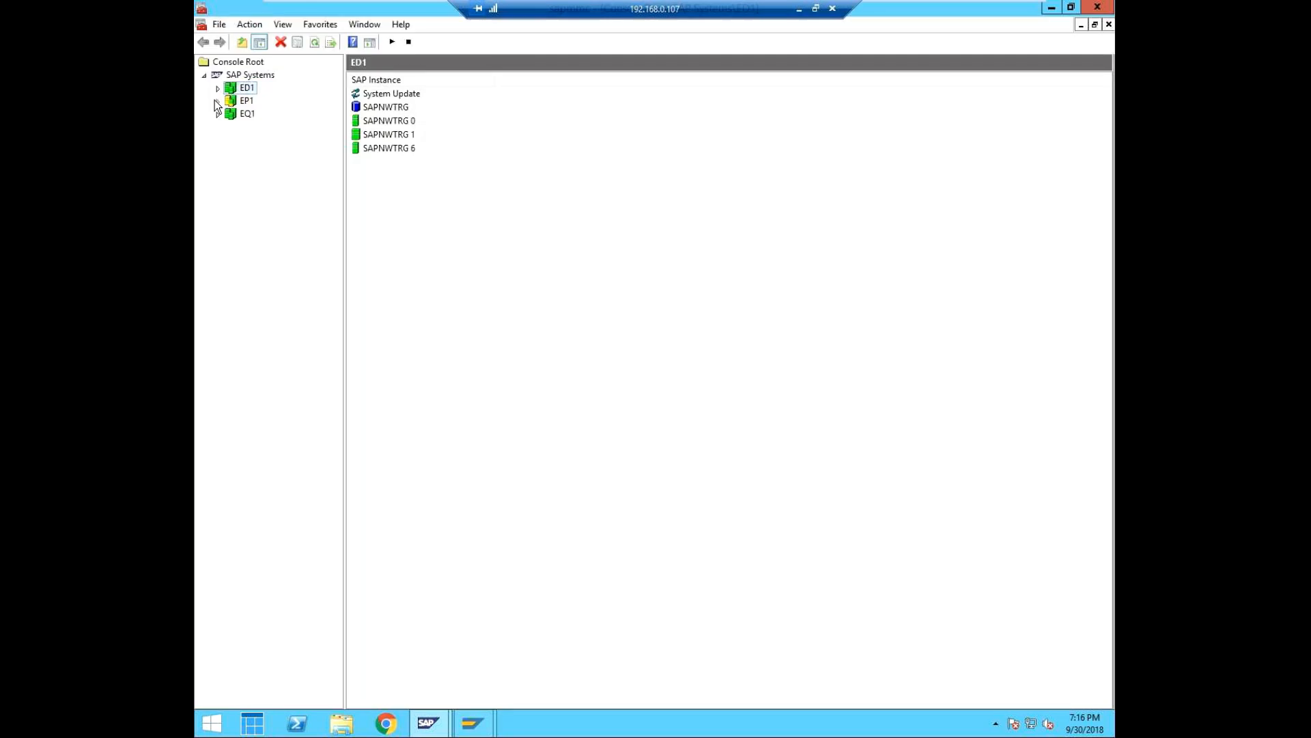
{"action": "left_click", "coordinate": [217, 102]}
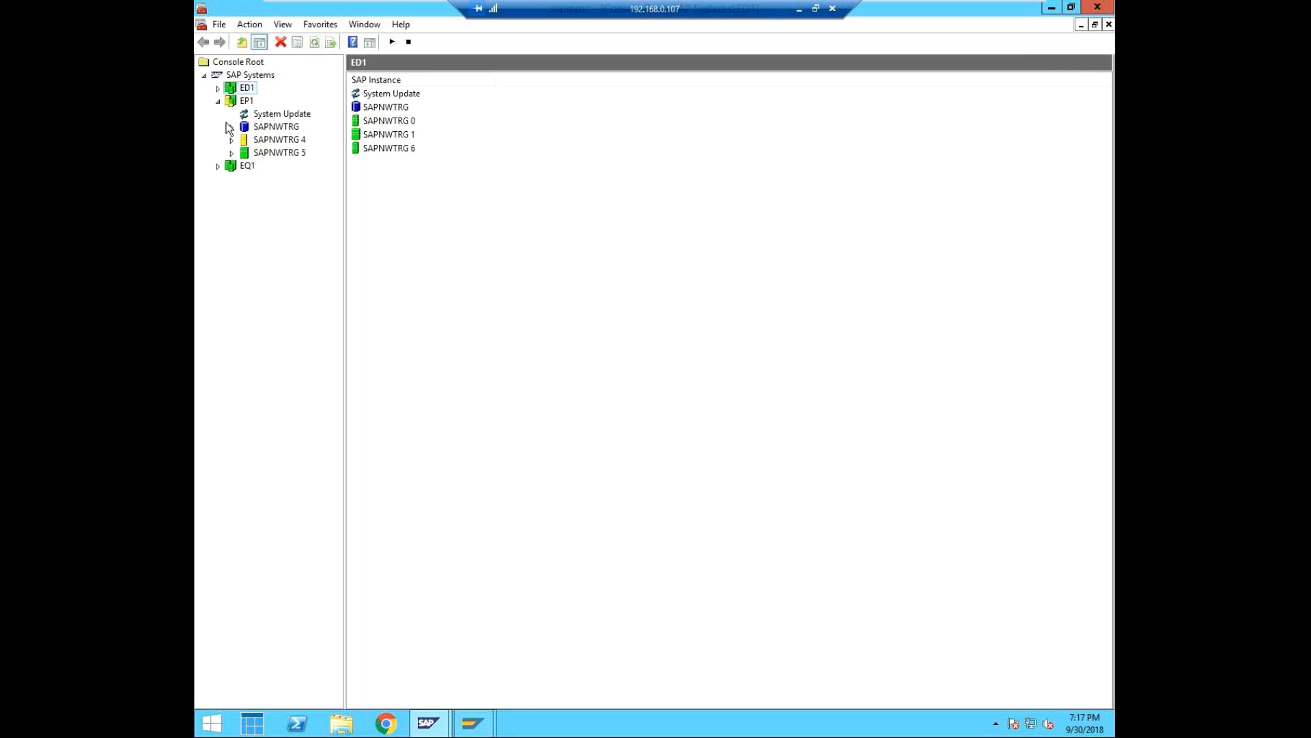
{"action": "left_click", "coordinate": [428, 723]}
{"action": "left_click", "coordinate": [556, 632]}
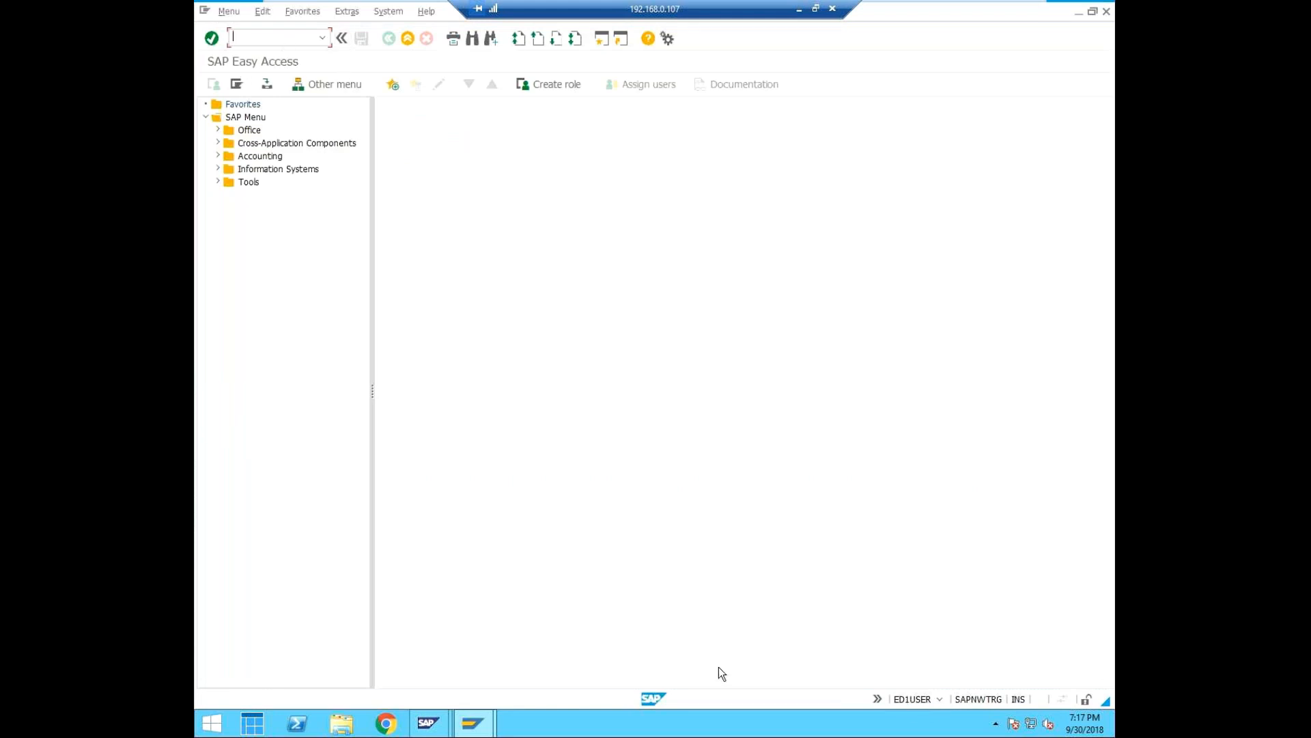
{"action": "mouse_move", "coordinate": [447, 726]}
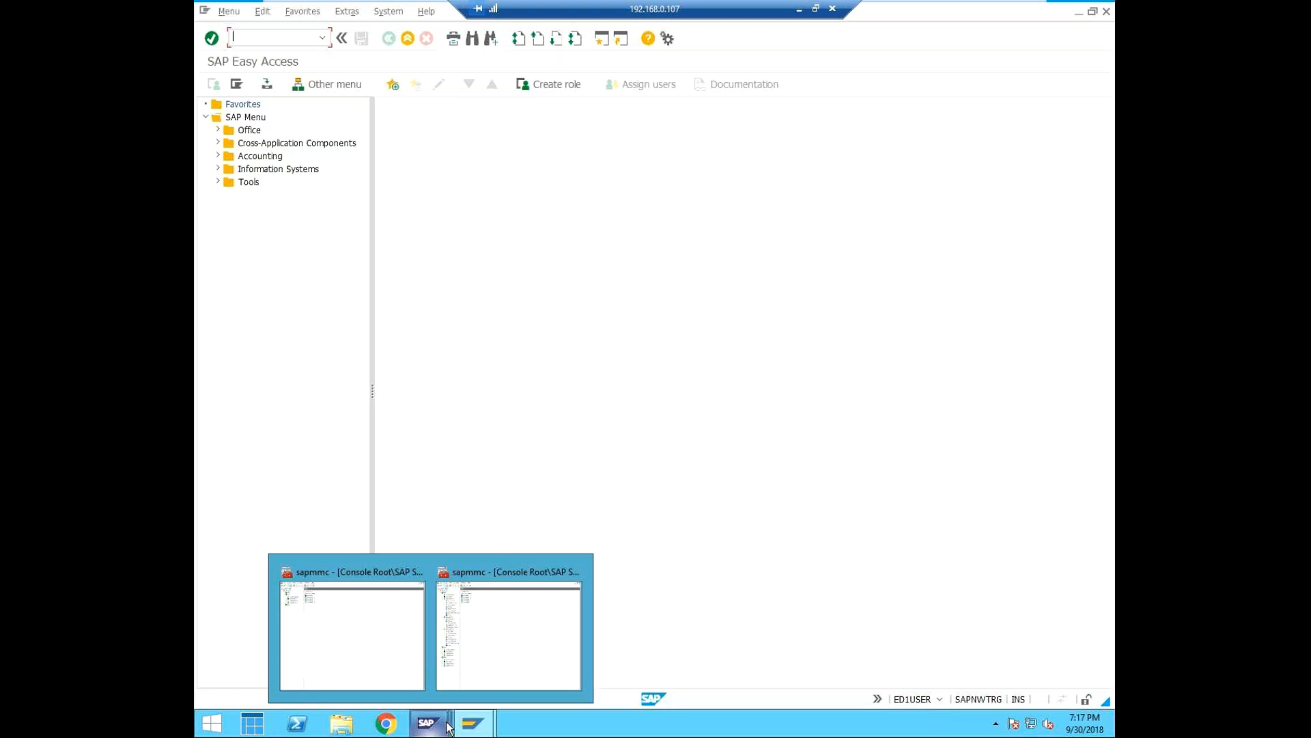
{"action": "left_click", "coordinate": [558, 249]}
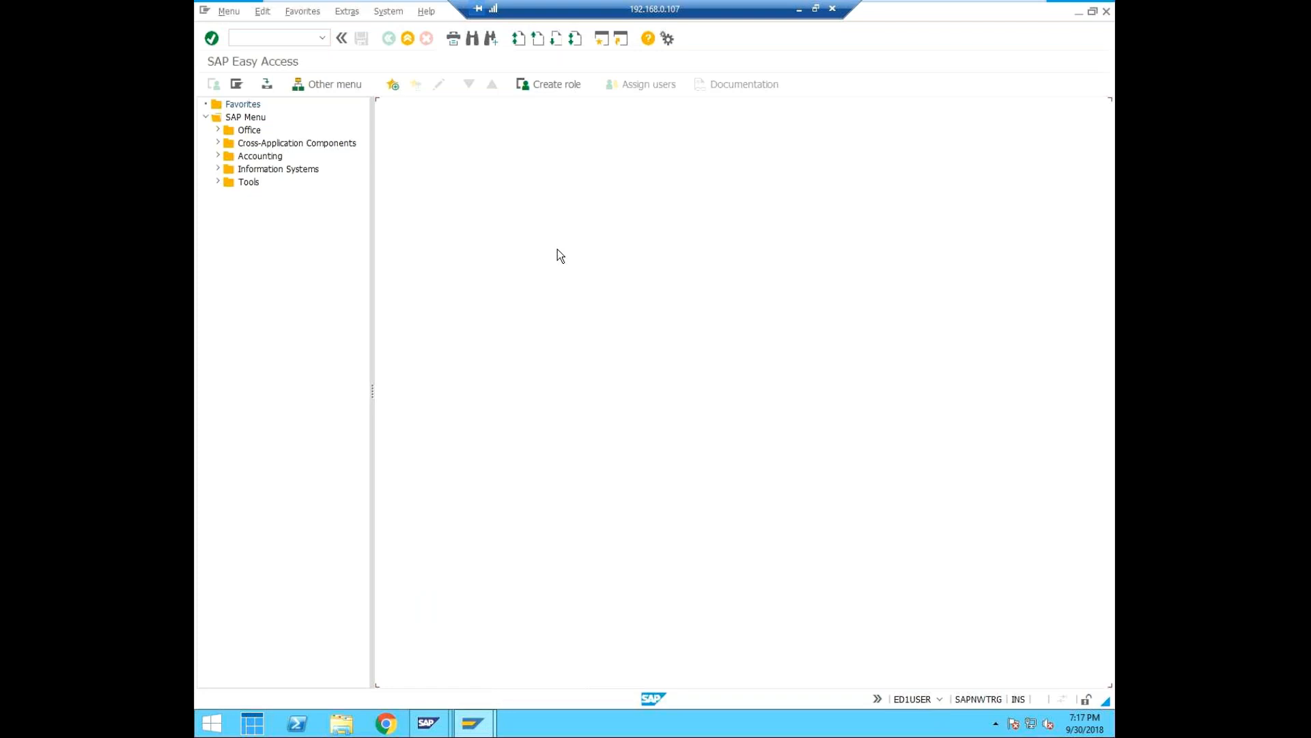
Try to open the Central User Administration field selection with transaction /nscum.
{"action": "left_click", "coordinate": [272, 40]}
{"action": "type", "text": "st"}
{"action": "key", "text": "BackSpace"}
{"action": "key", "text": "BackSpace"}
{"action": "type", "text": "//nscum"}
{"action": "left_click", "coordinate": [236, 37]}
{"action": "key", "text": "BackSpace"}
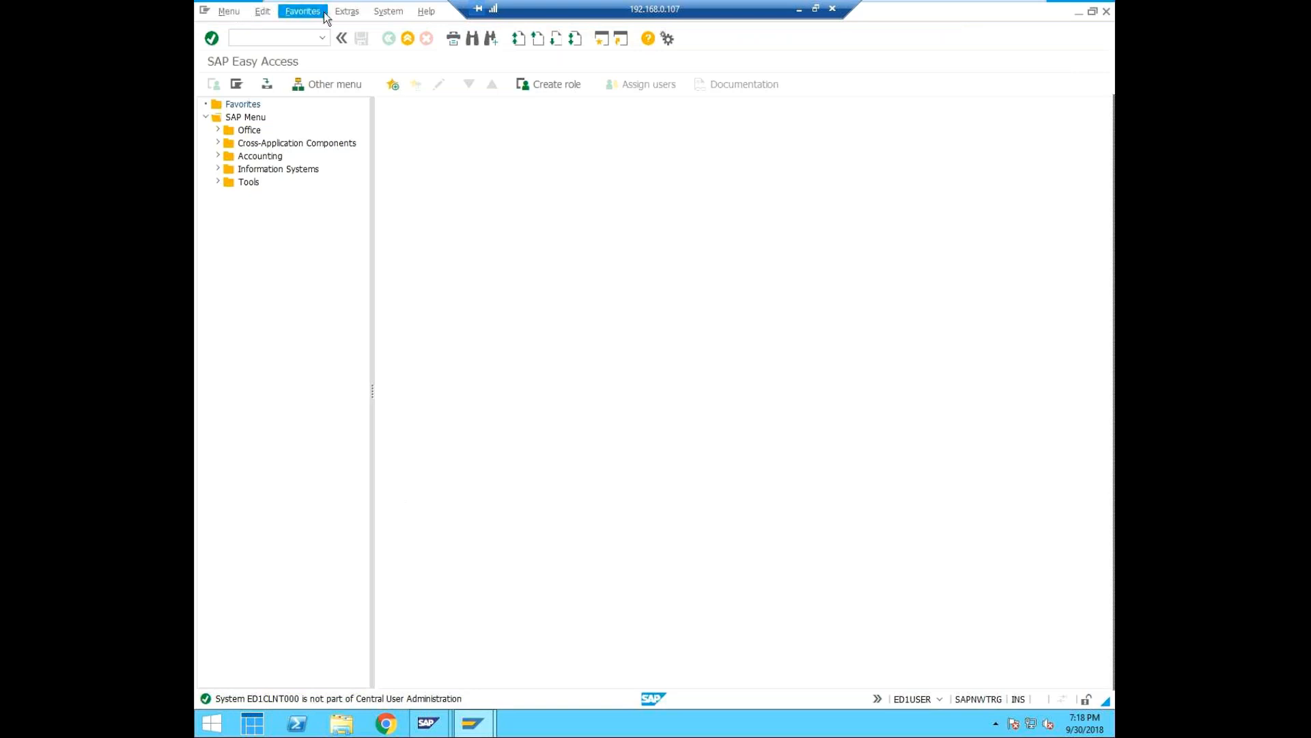
Browse the SAP menu under Tools > Administration, expanding its Administration and Transports subfolders.
{"action": "left_click", "coordinate": [218, 181]}
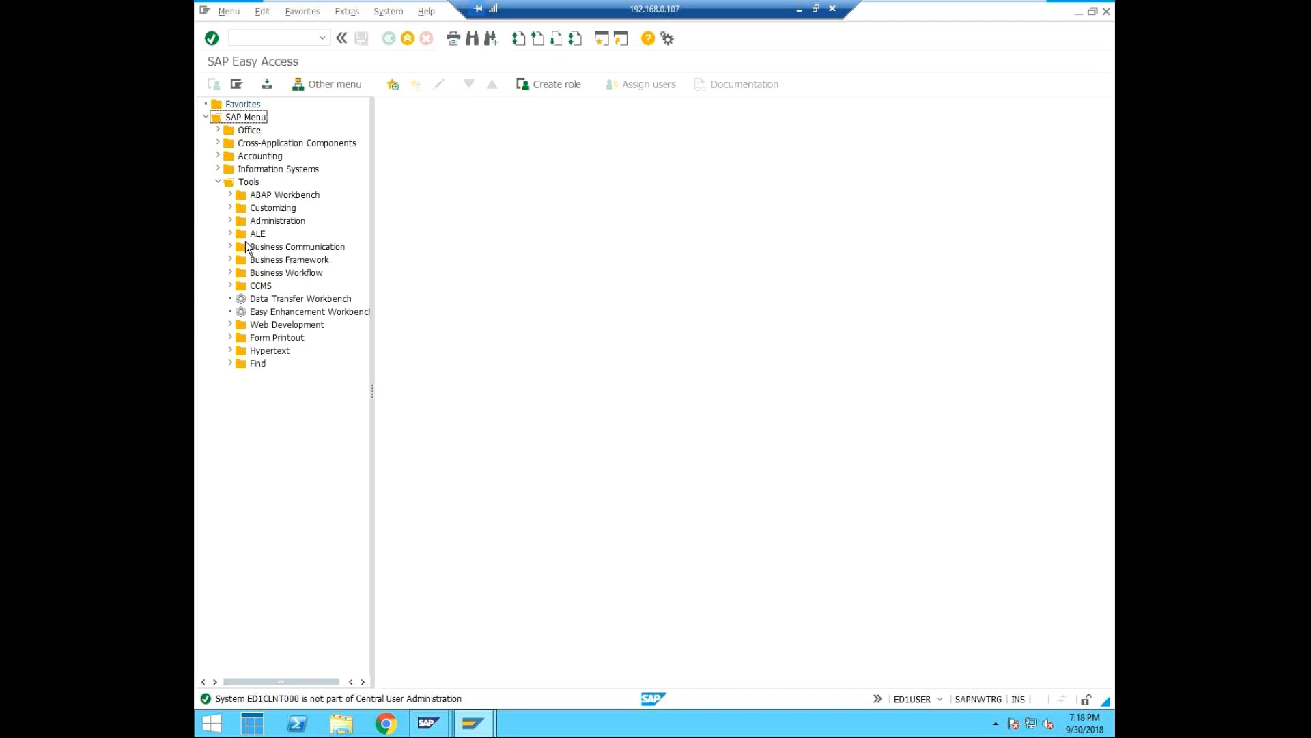
{"action": "left_click", "coordinate": [230, 220]}
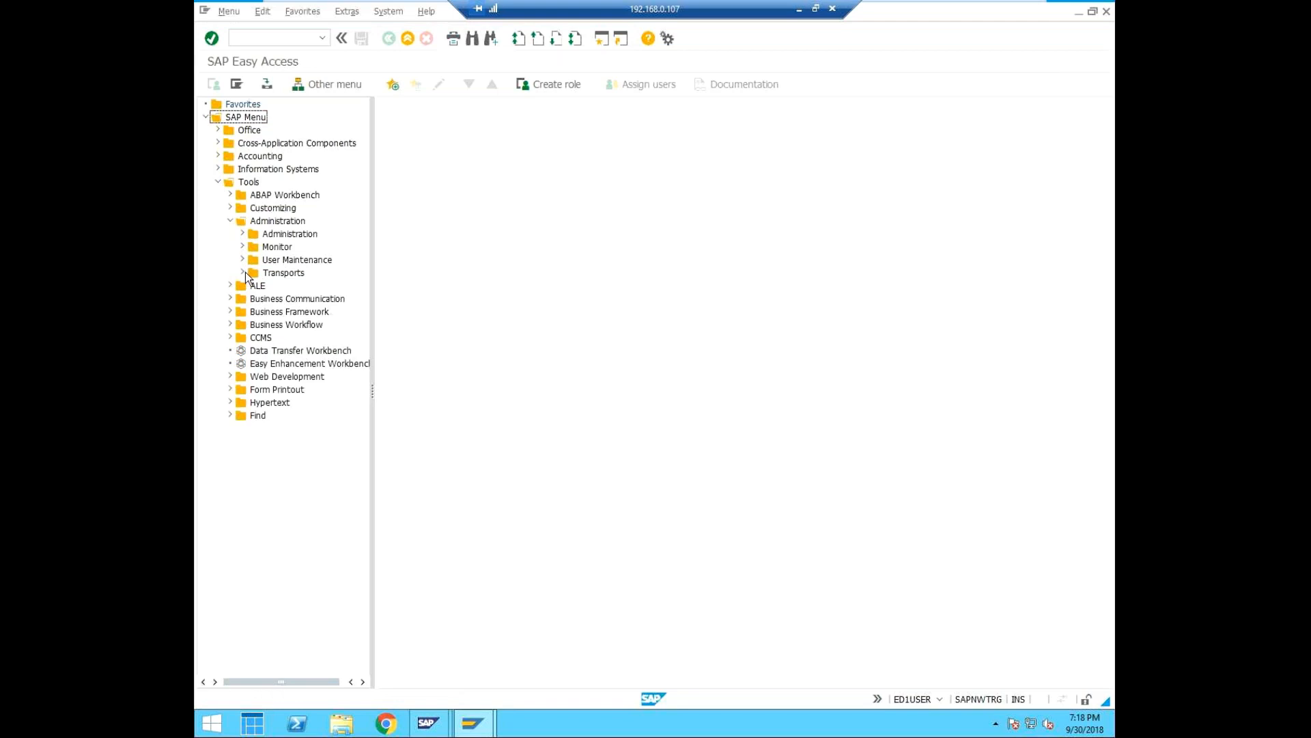
{"action": "left_click", "coordinate": [243, 233]}
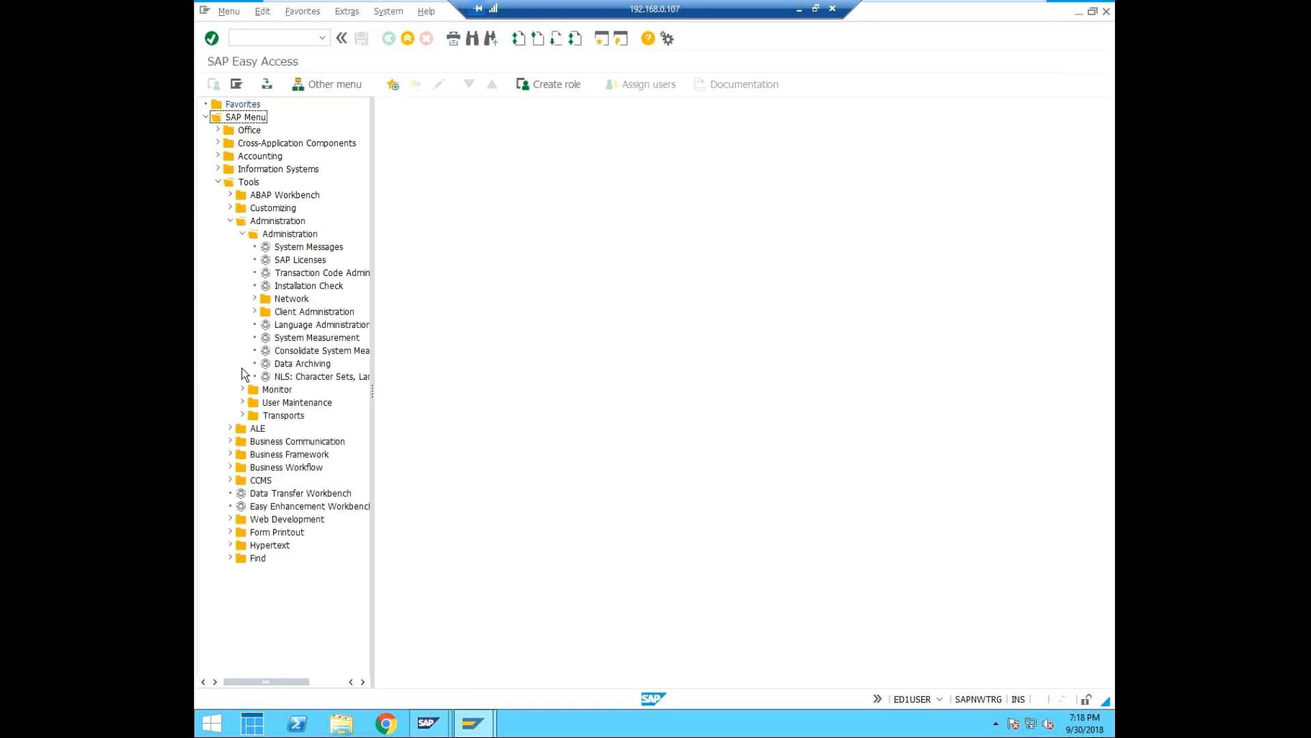
{"action": "left_click", "coordinate": [242, 415]}
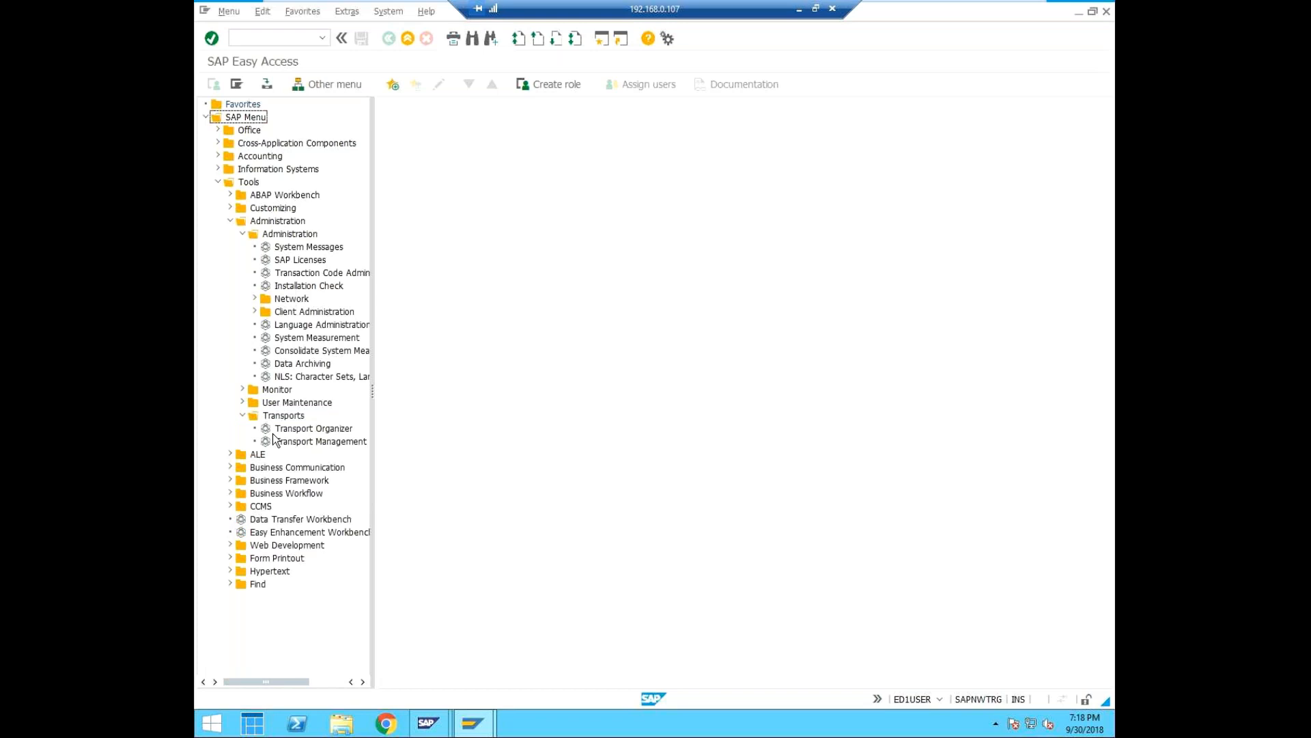
{"action": "left_click", "coordinate": [242, 233]}
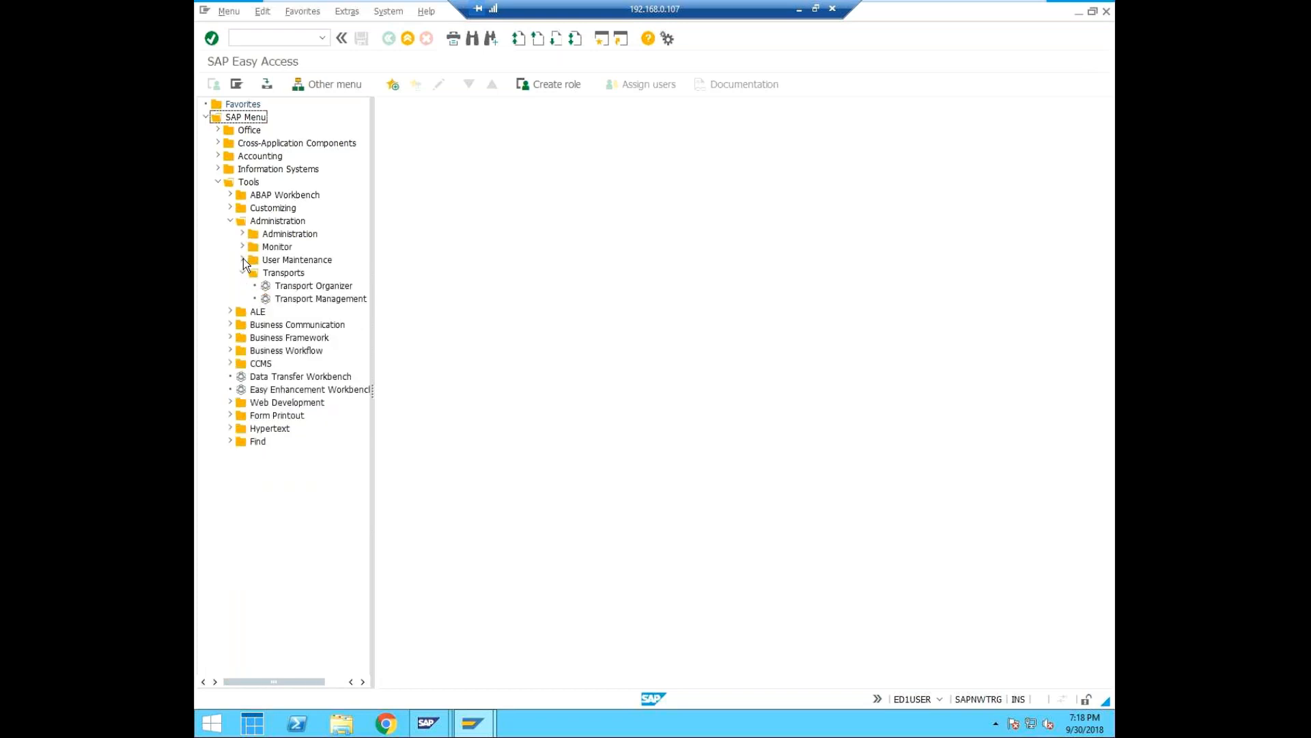
{"action": "left_click", "coordinate": [242, 233]}
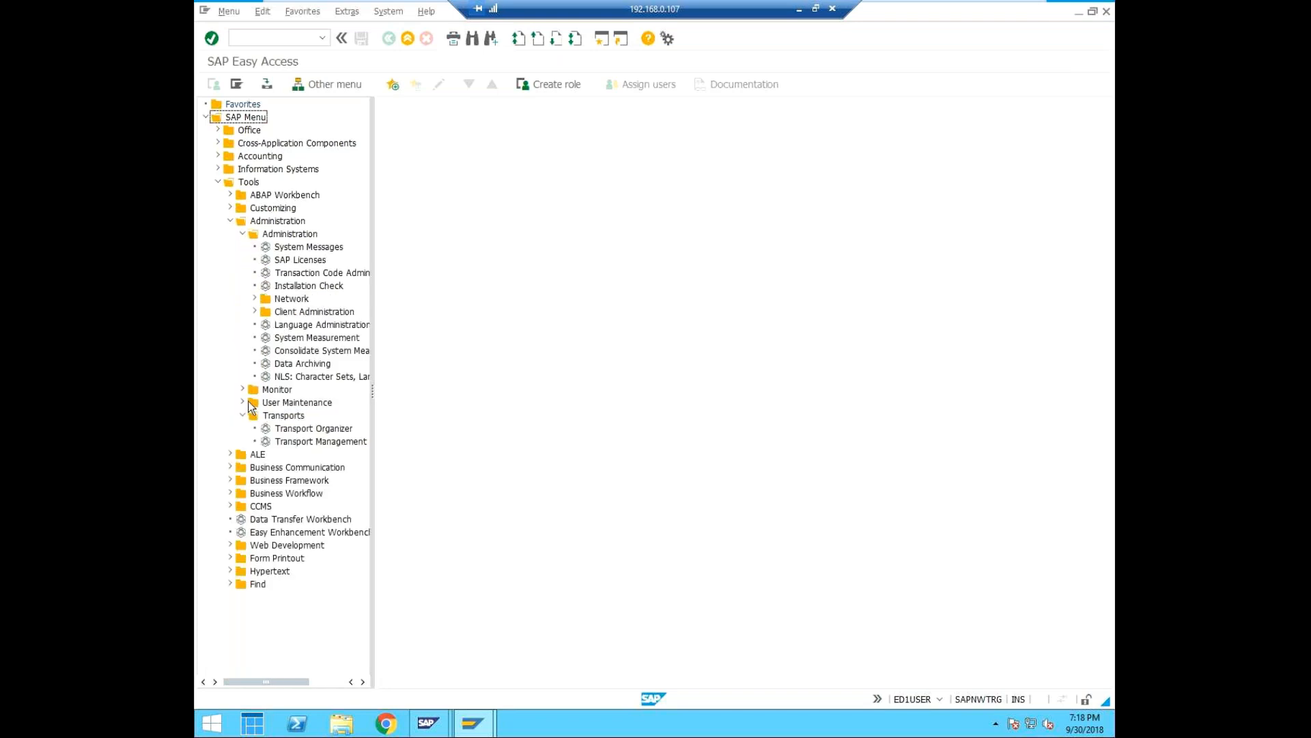
Expand User Maintenance and its Central User Administration folder, collapse the Administration subfolder, and widen the menu tree to show full entry names.
{"action": "left_click", "coordinate": [243, 402]}
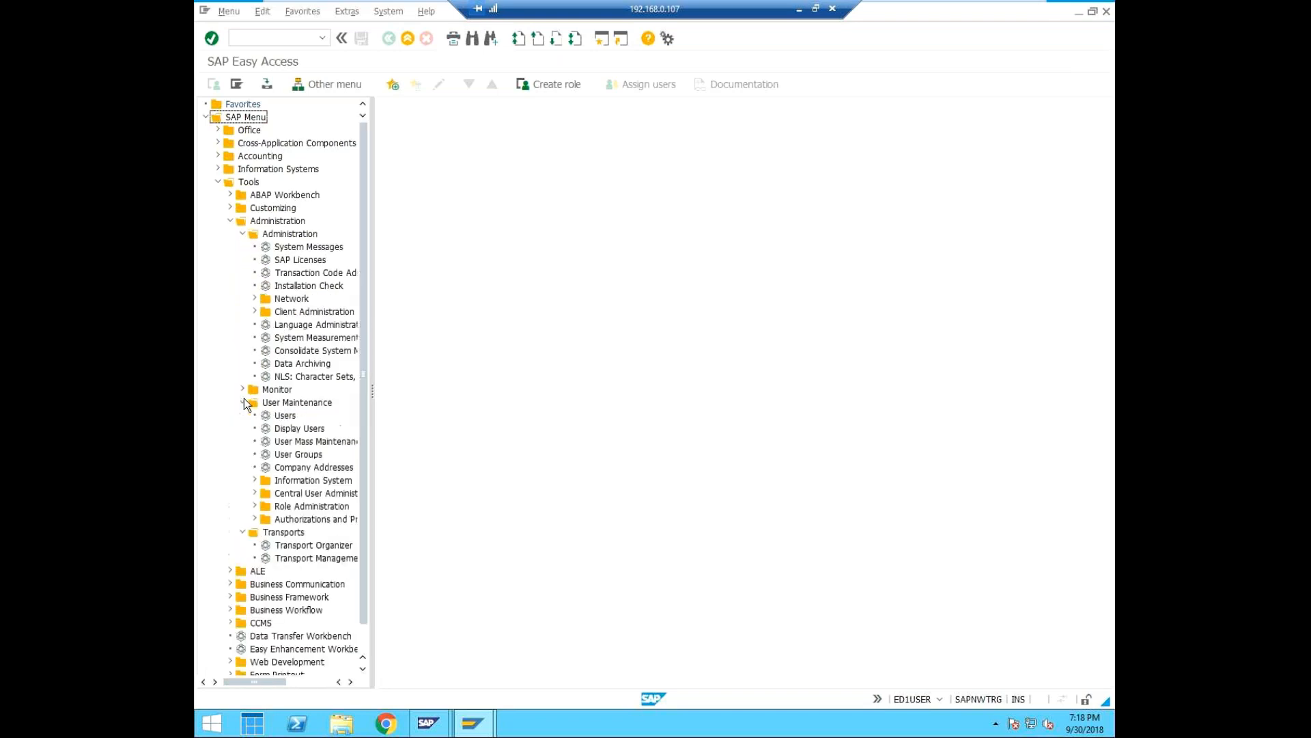
{"action": "left_click", "coordinate": [229, 220]}
{"action": "left_click", "coordinate": [229, 220]}
{"action": "left_click", "coordinate": [243, 234]}
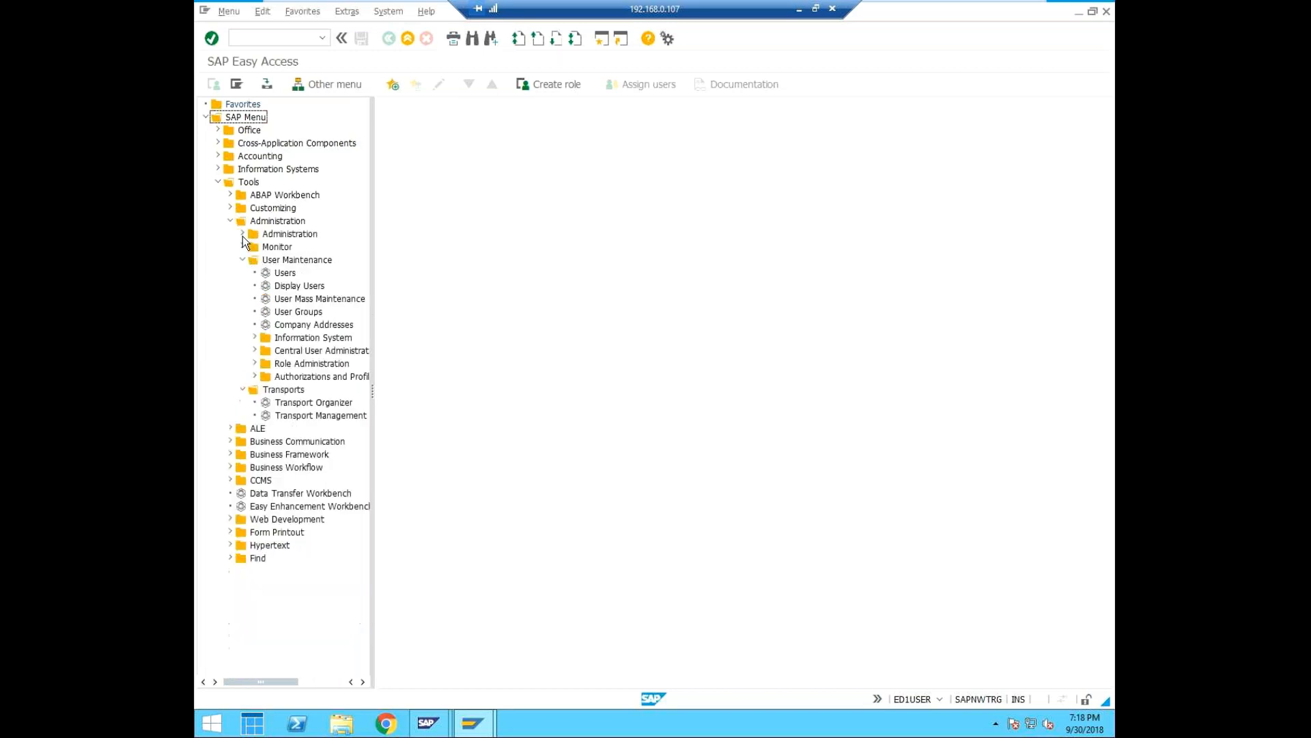
{"action": "left_click", "coordinate": [293, 262]}
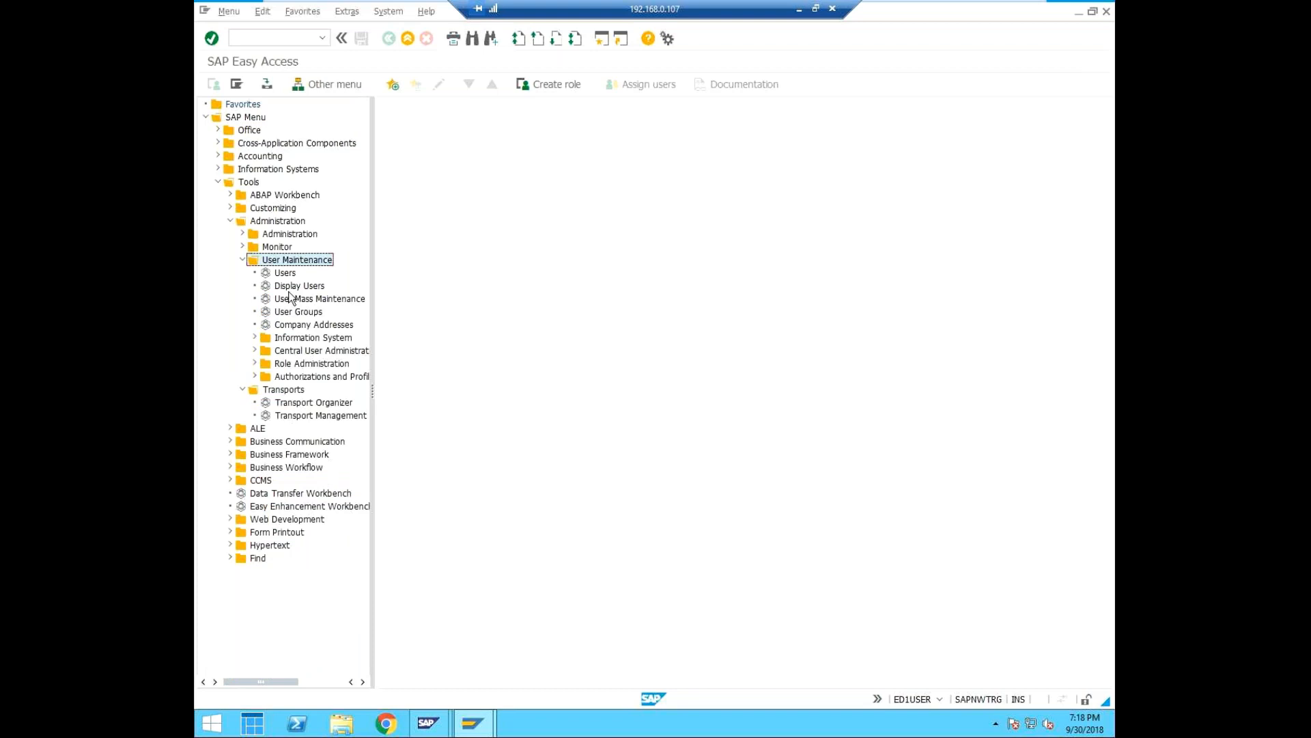
{"action": "left_click", "coordinate": [255, 353]}
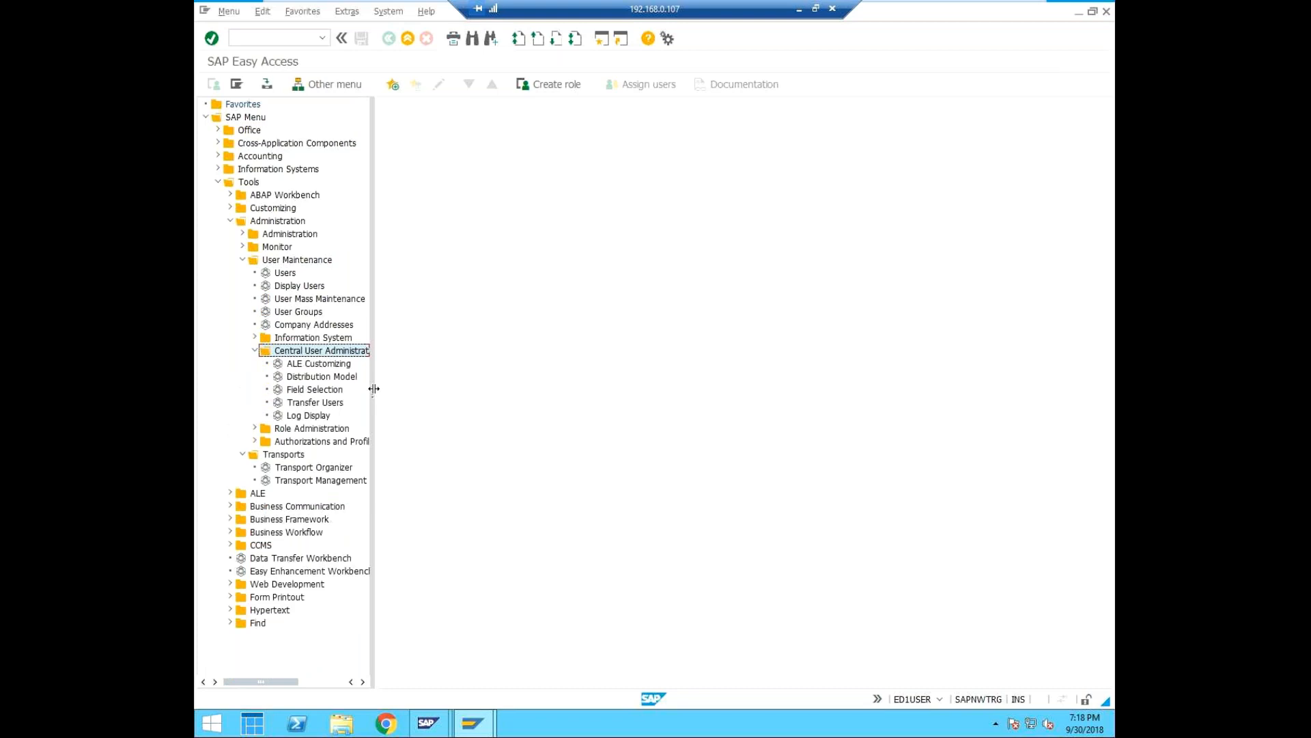
{"action": "left_click_drag", "start_coordinate": [374, 388], "coordinate": [403, 391]}
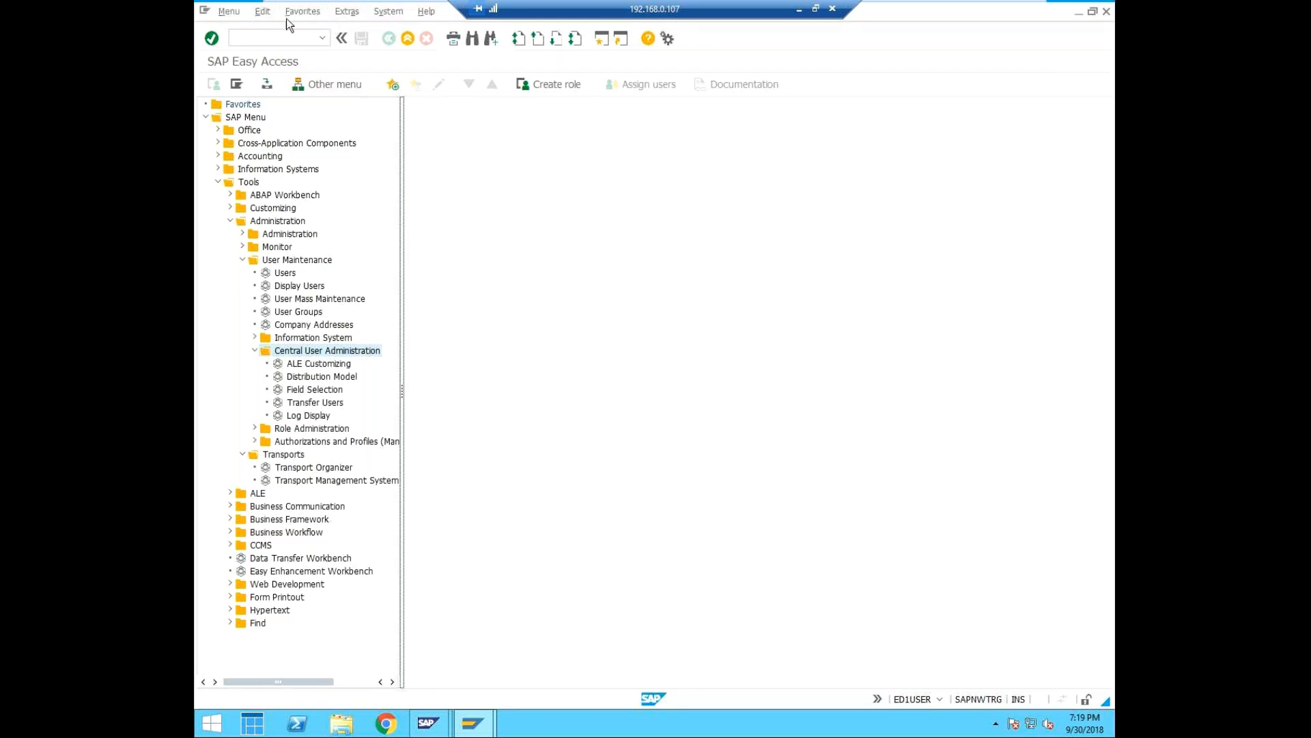
Turn on Display Technical Names in the SAP Easy Access settings, keep Display Favorites at End of List off, and reopen the Tools folder.
{"action": "left_click", "coordinate": [348, 12]}
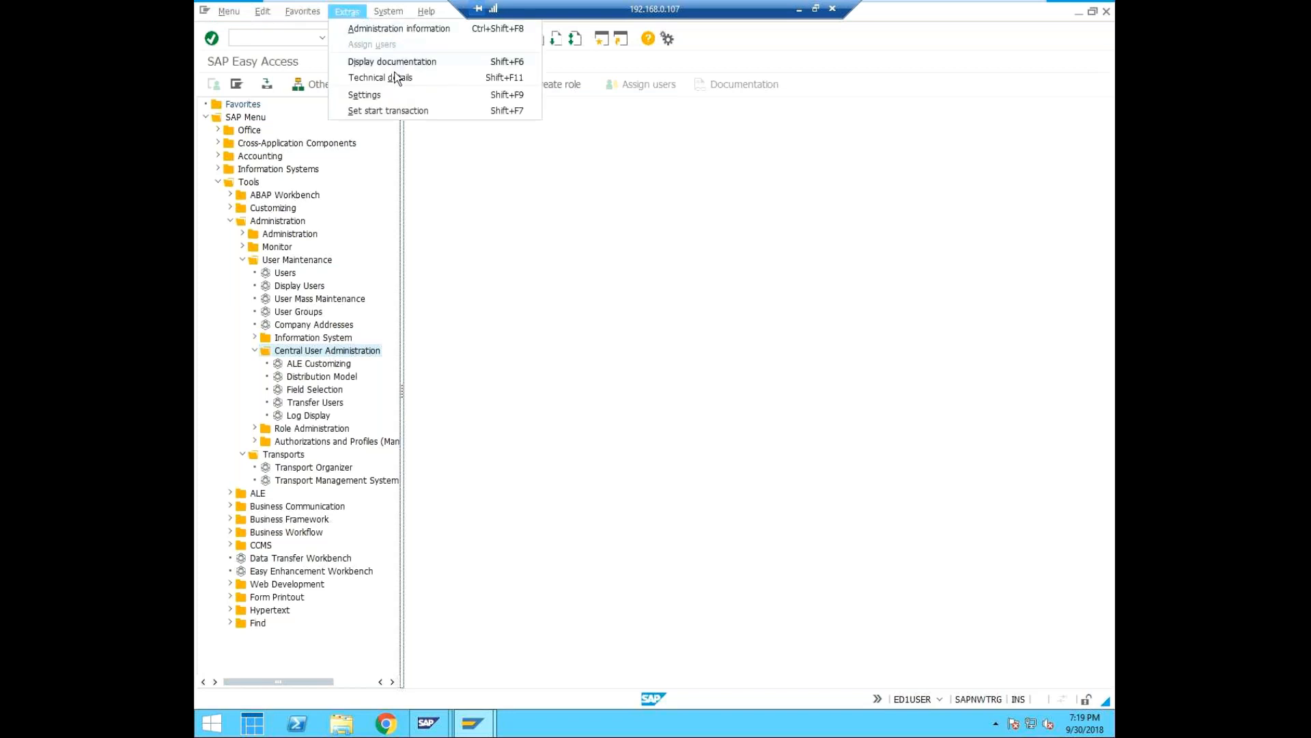
{"action": "left_click", "coordinate": [399, 95]}
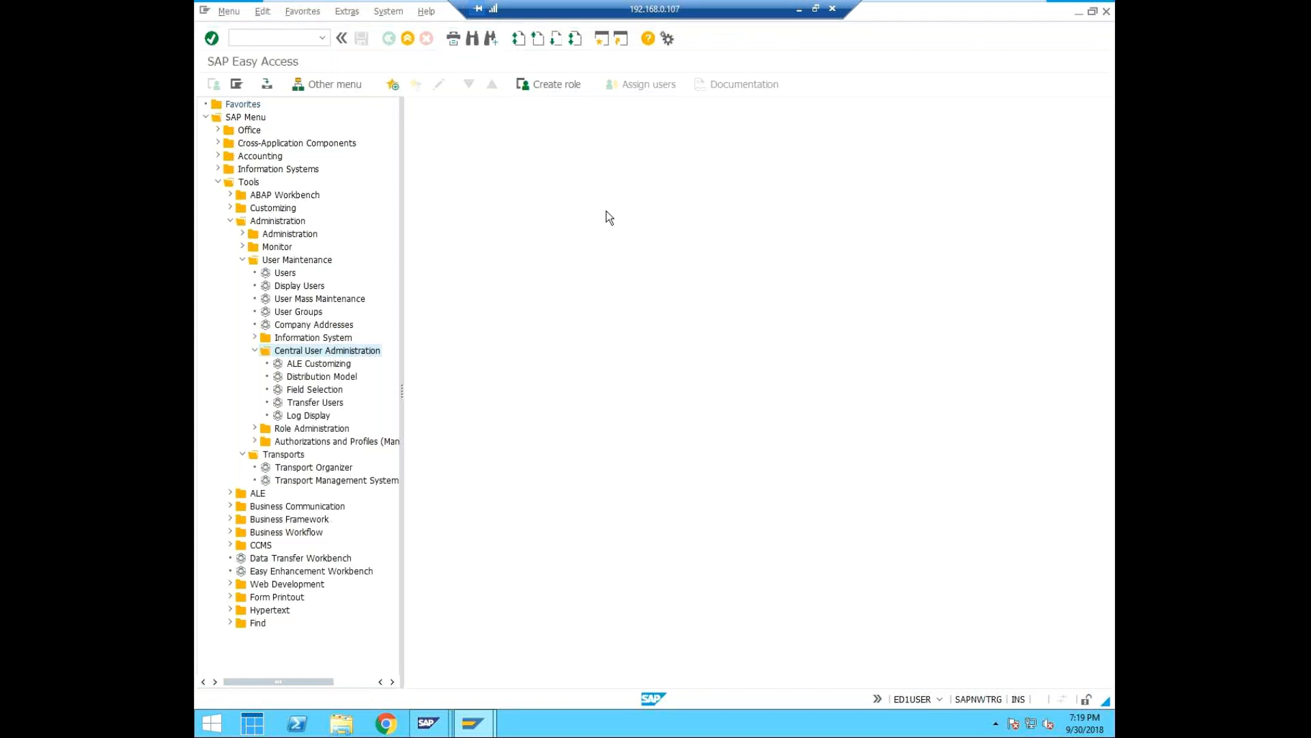
{"action": "left_click", "coordinate": [217, 181]}
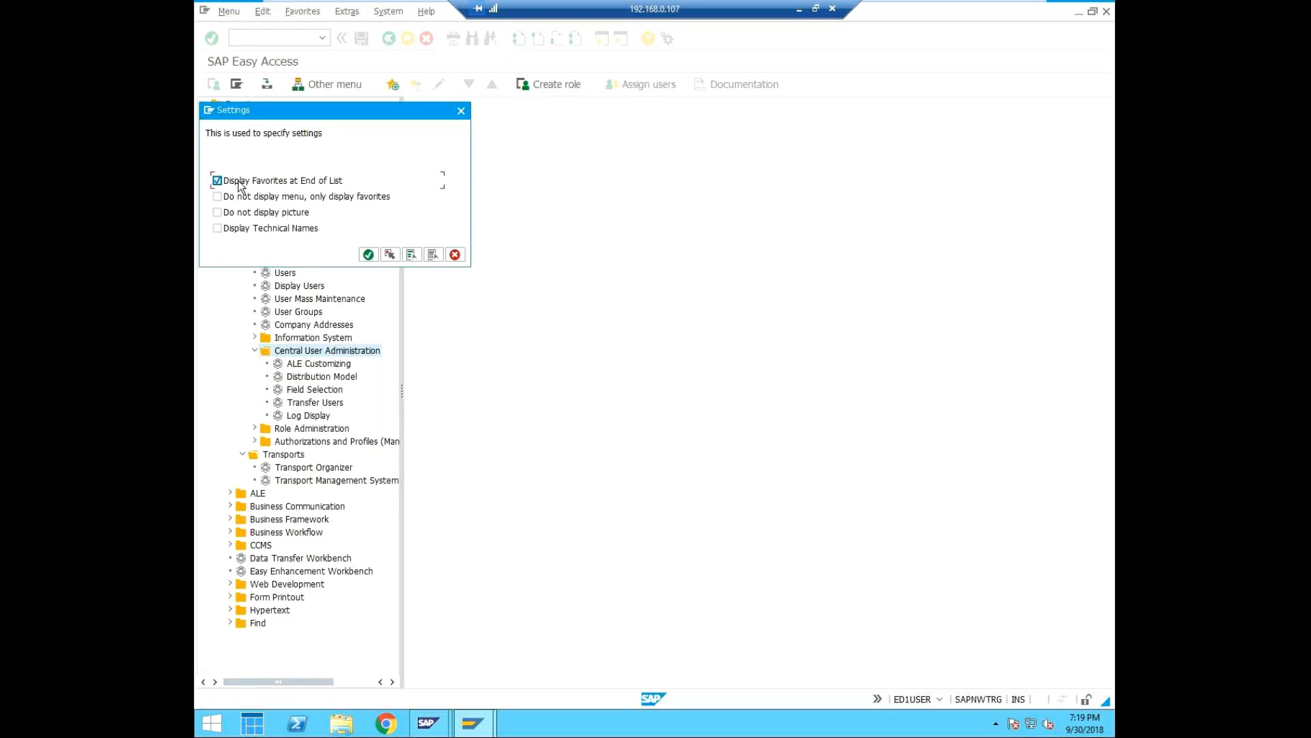
{"action": "left_click", "coordinate": [223, 227]}
{"action": "left_click", "coordinate": [220, 181]}
{"action": "left_click", "coordinate": [369, 255]}
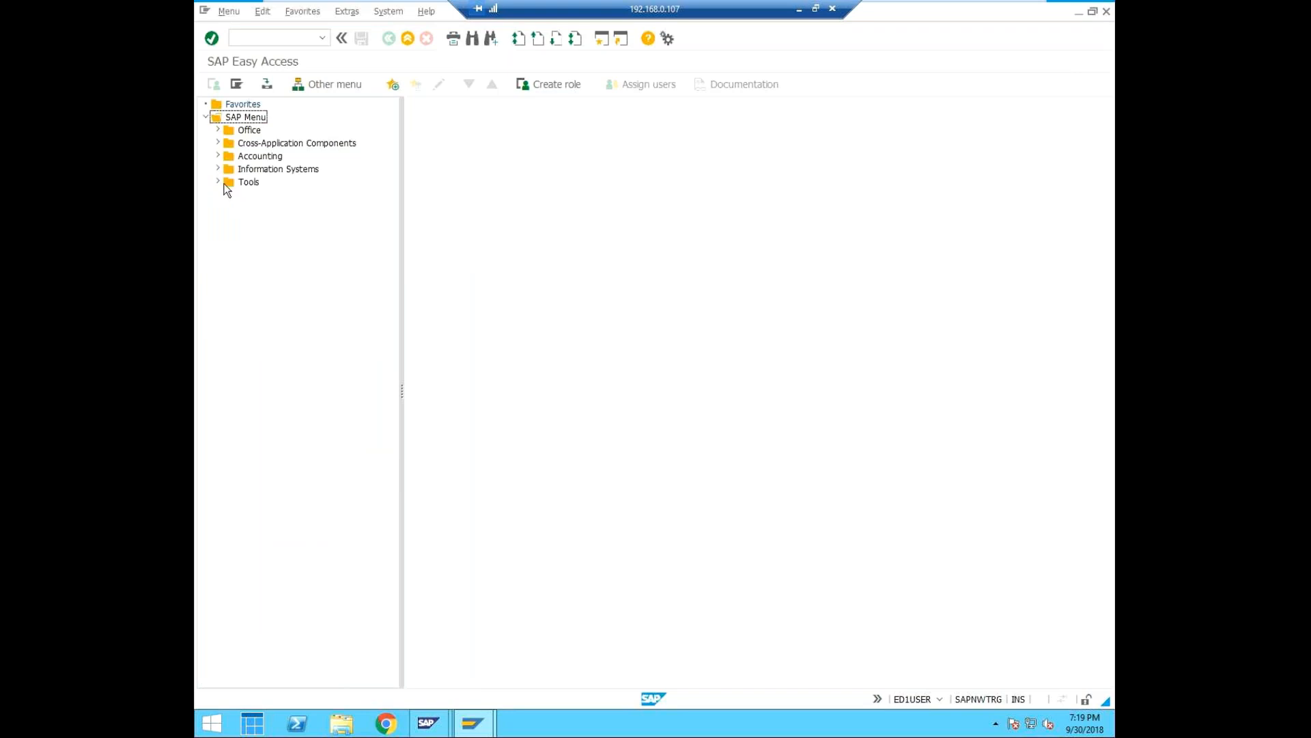
{"action": "left_click", "coordinate": [218, 181]}
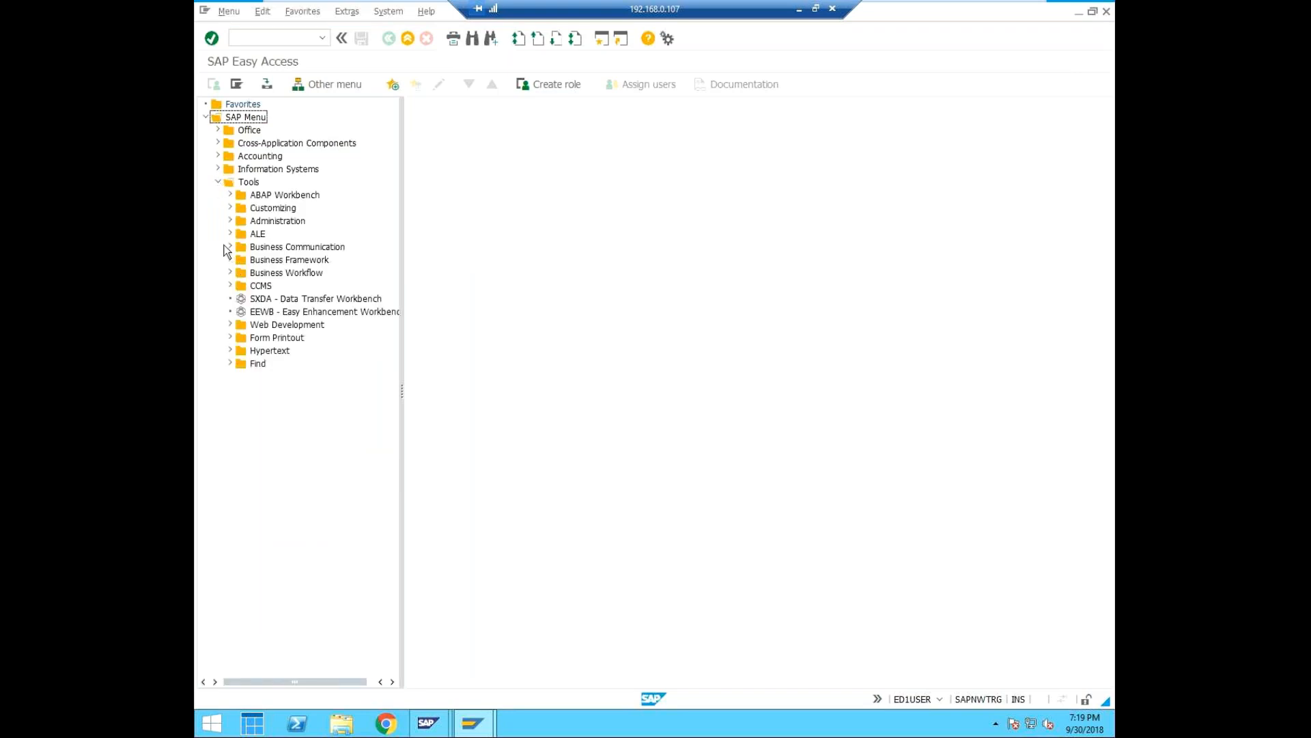
Expand Administration, User Maintenance and Central User Administration, and widen the tree to view the CUA transaction codes.
{"action": "left_click", "coordinate": [230, 221]}
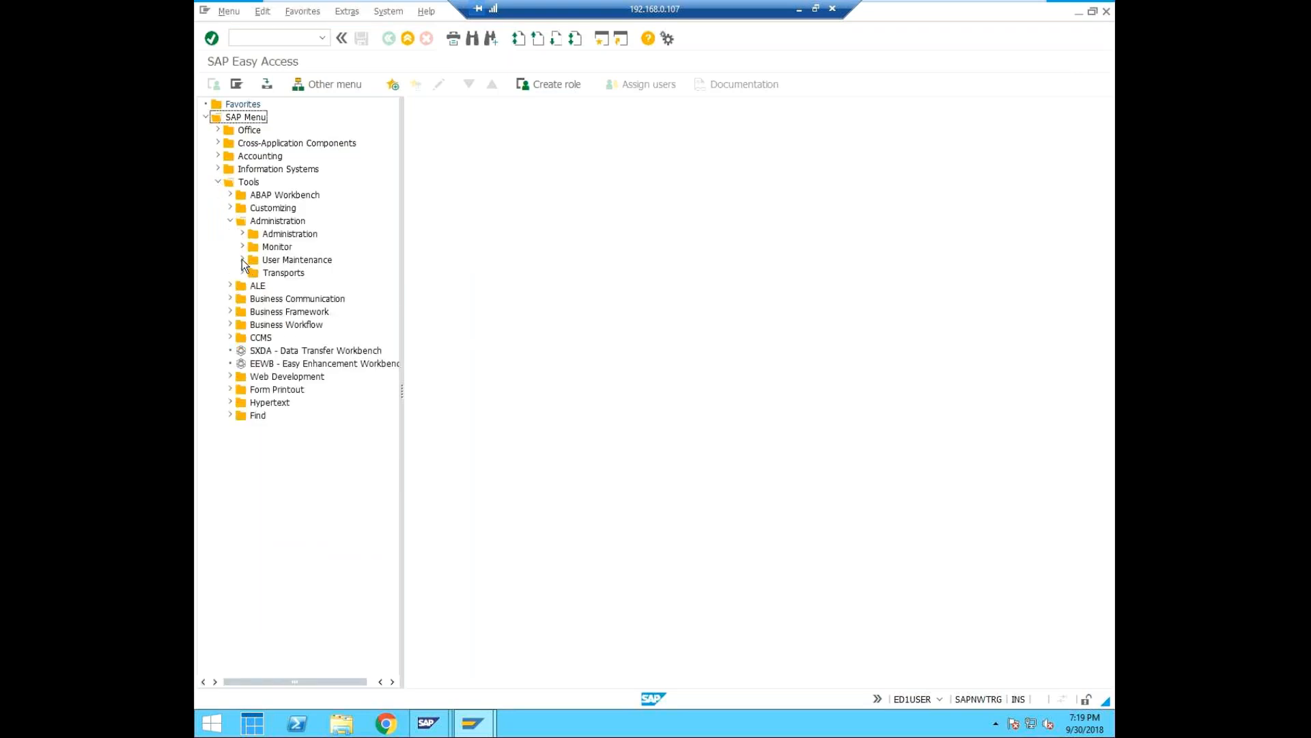
{"action": "left_click", "coordinate": [243, 259]}
{"action": "left_click", "coordinate": [255, 351]}
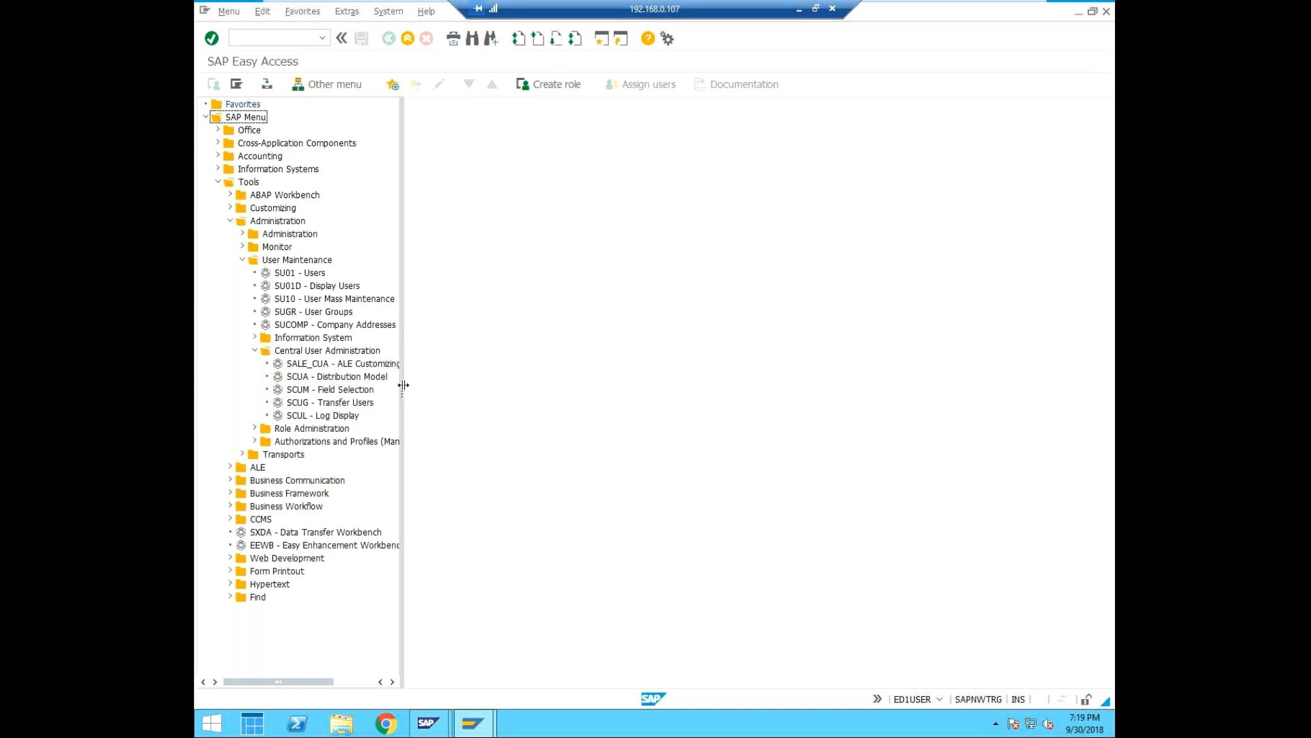
{"action": "left_click_drag", "start_coordinate": [403, 385], "coordinate": [429, 389]}
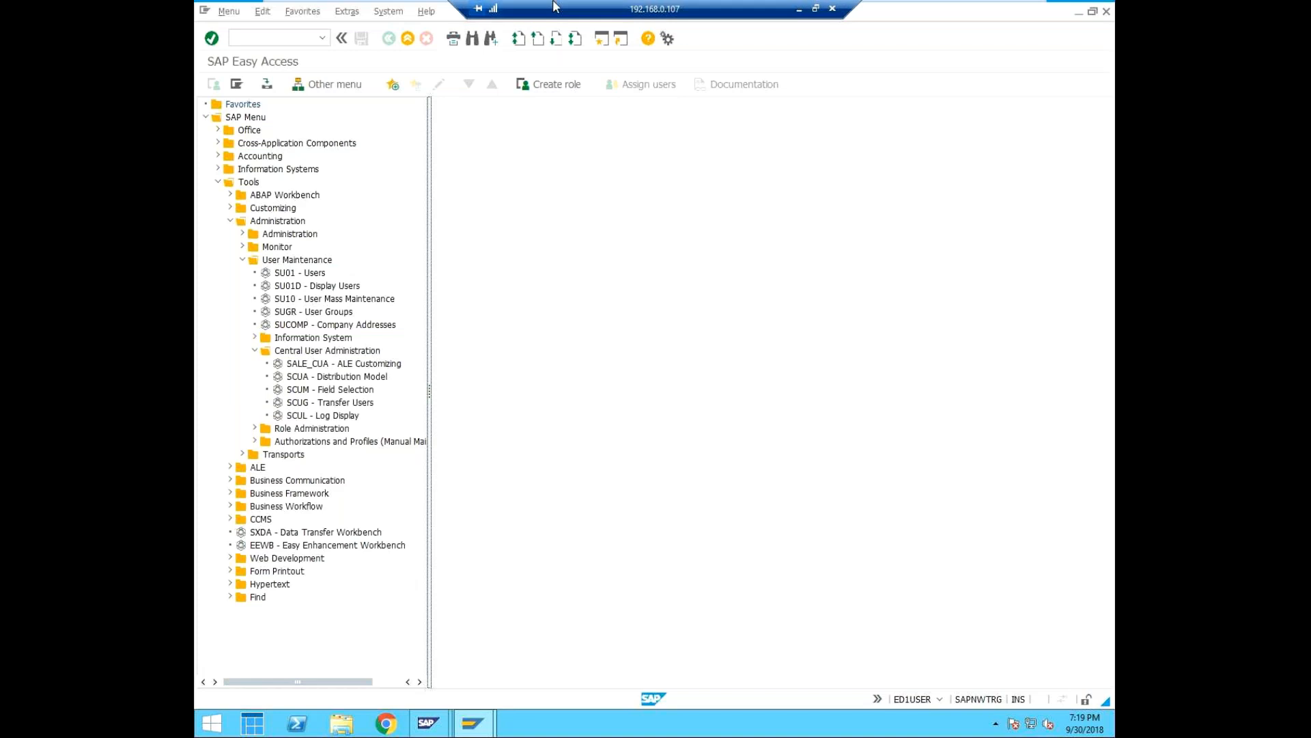
{"action": "left_click", "coordinate": [728, 248]}
Open user maintenance with transaction SU01.
{"action": "left_click", "coordinate": [294, 34]}
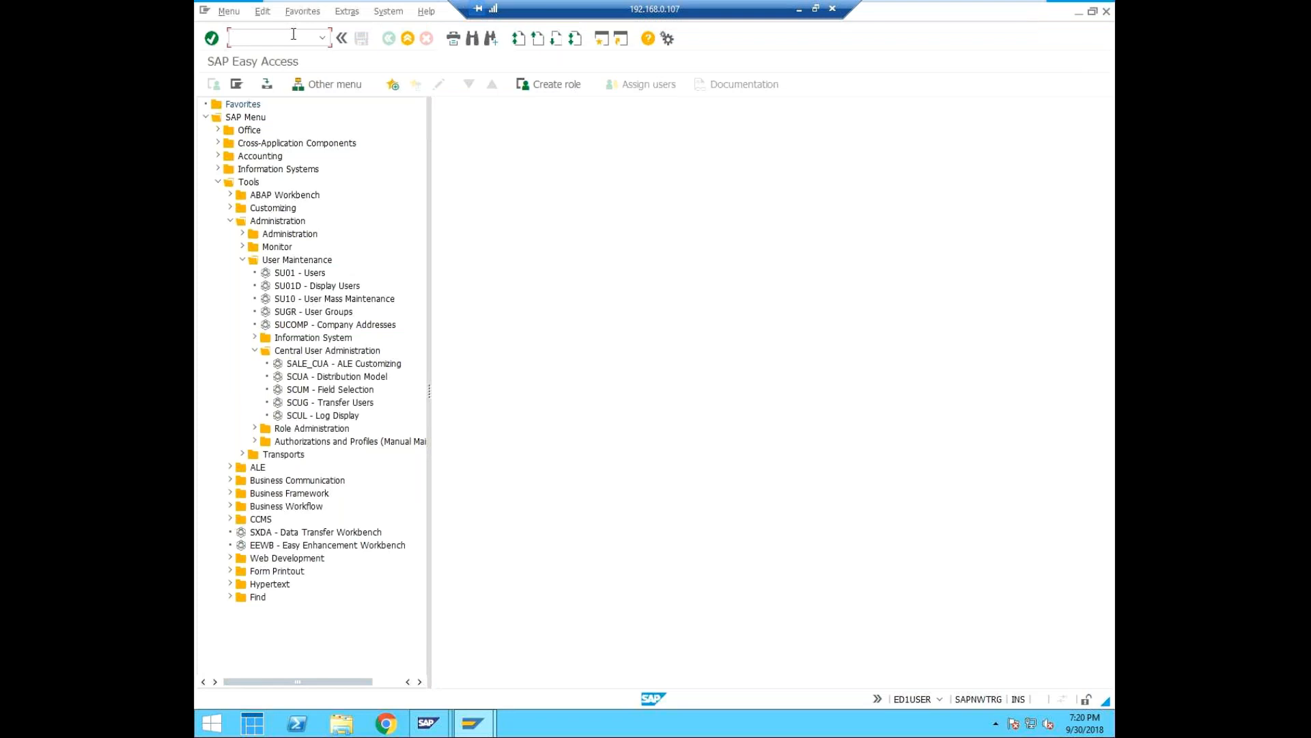
{"action": "type", "text": "/n"}
{"action": "type", "text": "su02"}
{"action": "key", "text": "Return"}
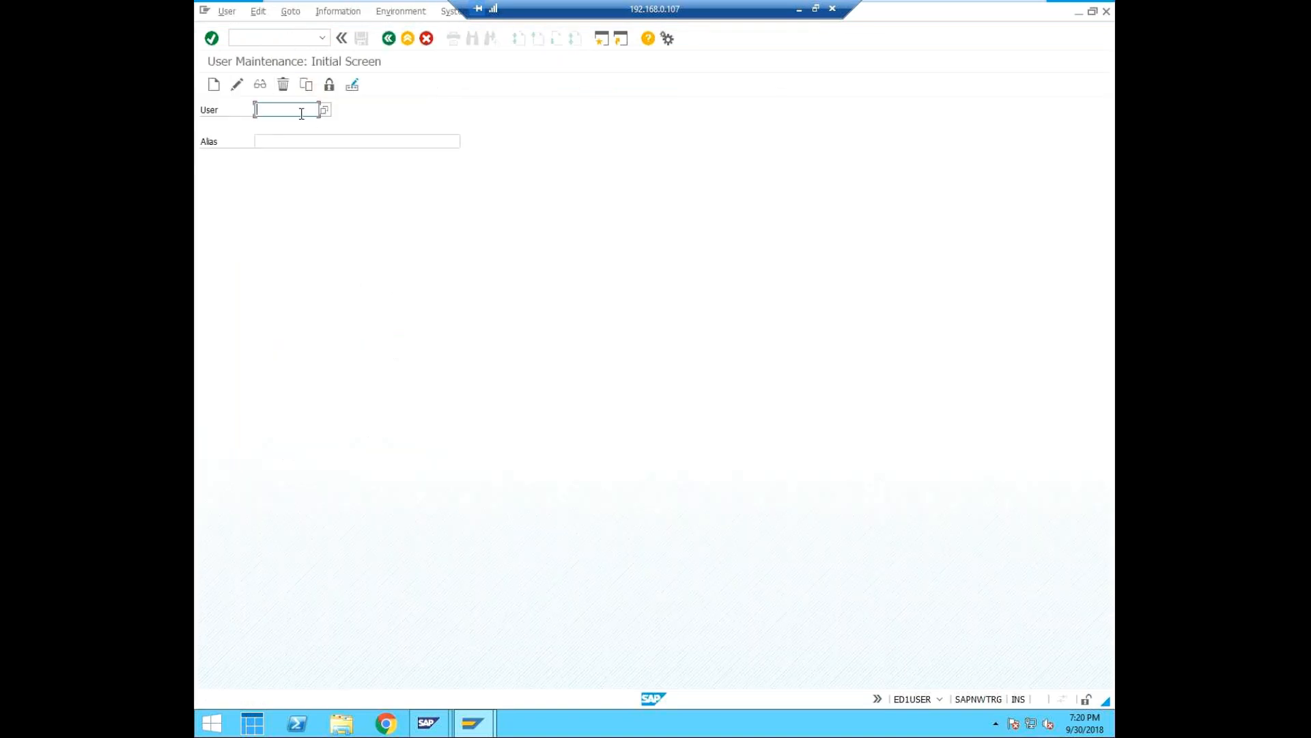
Enter cuiadmin as the user and start creating its user master record.
{"action": "type", "text": "cuiadmin"}
{"action": "key", "text": "BackSpace"}
{"action": "key", "text": "BackSpace"}
{"action": "key", "text": "BackSpace"}
{"action": "type", "text": "in"}
{"action": "key", "text": "BackSpace"}
{"action": "key", "text": "BackSpace"}
{"action": "key", "text": "BackSpace"}
{"action": "type", "text": "dmin"}
{"action": "left_click", "coordinate": [274, 142]}
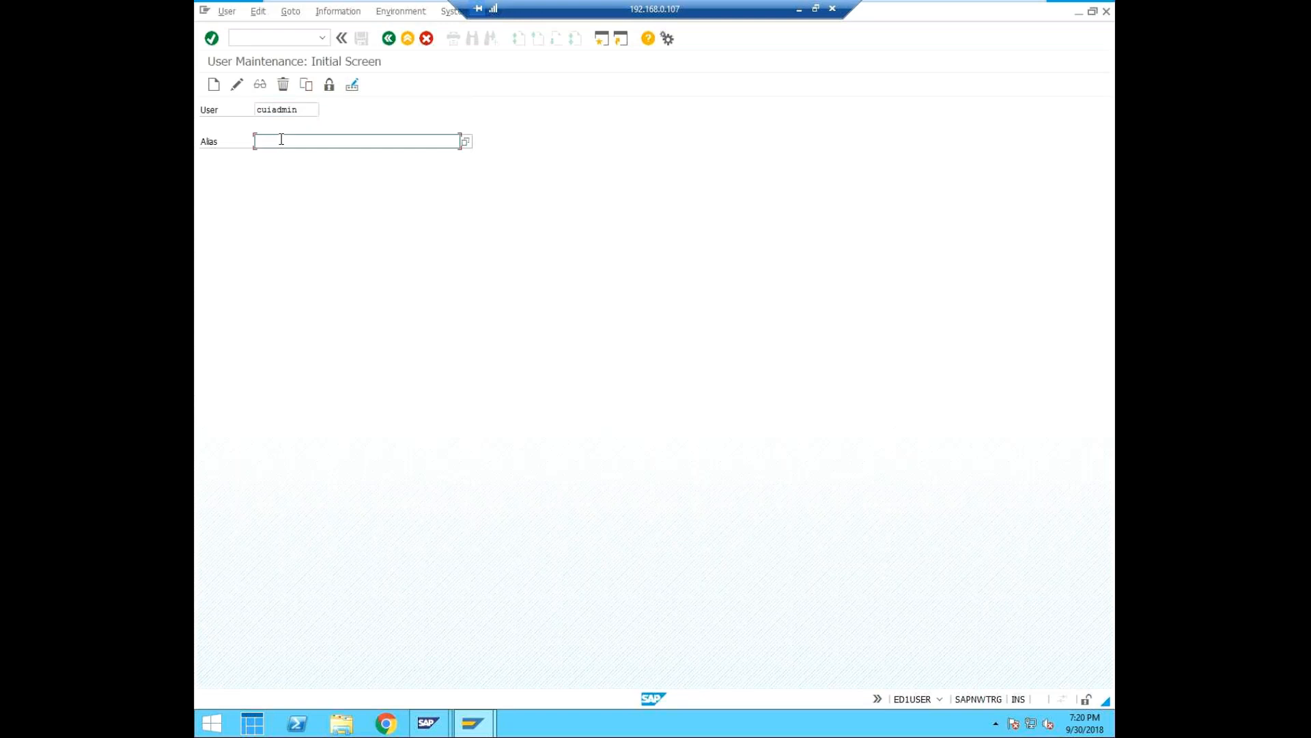
{"action": "type", "text": "cental admin"}
{"action": "left_click", "coordinate": [213, 84]}
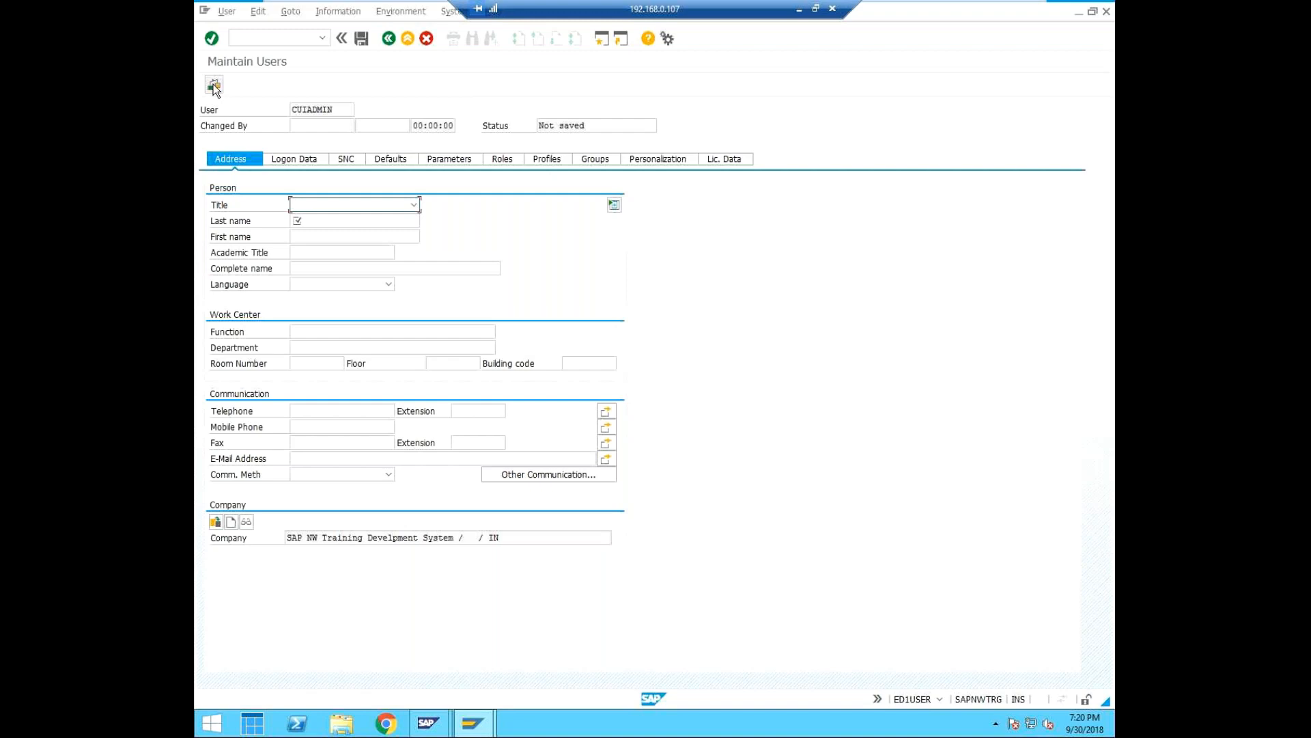
Set the last name in the new user's address data to "central user admin".
{"action": "left_click", "coordinate": [328, 221]}
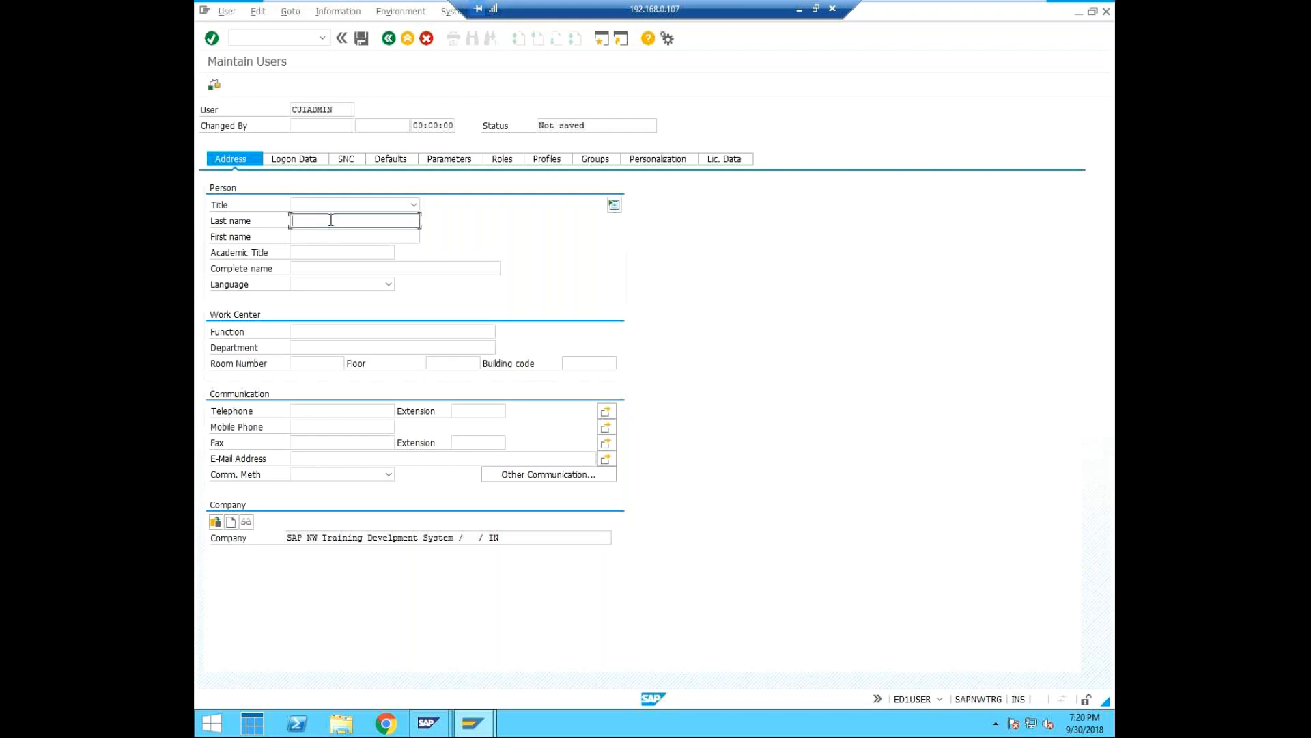
{"action": "type", "text": "cen"}
{"action": "key", "text": "BackSpace"}
{"action": "key", "text": "BackSpace"}
{"action": "type", "text": "entaral user admin"}
In the logon data, keep the user type as Dialog and enter the new user's password in both password fields.
{"action": "left_click", "coordinate": [321, 158]}
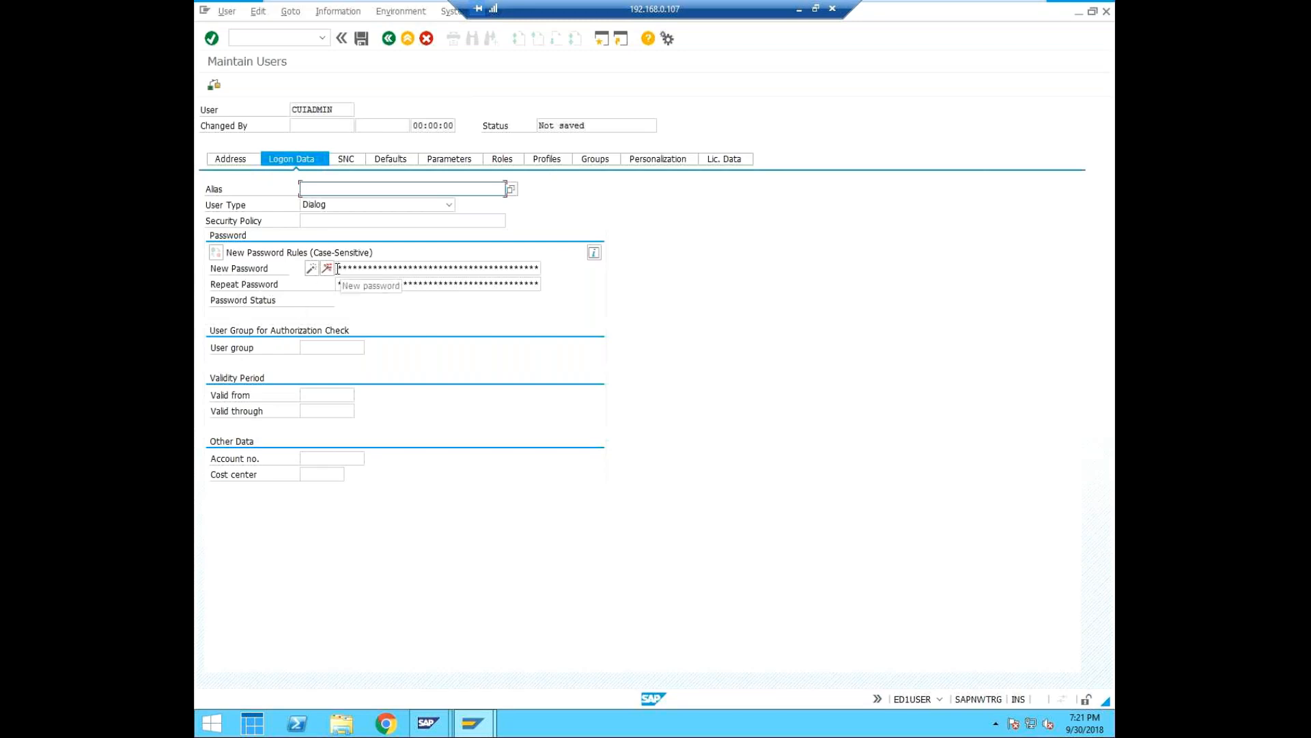
{"action": "left_click", "coordinate": [378, 202]}
{"action": "left_click", "coordinate": [378, 202]}
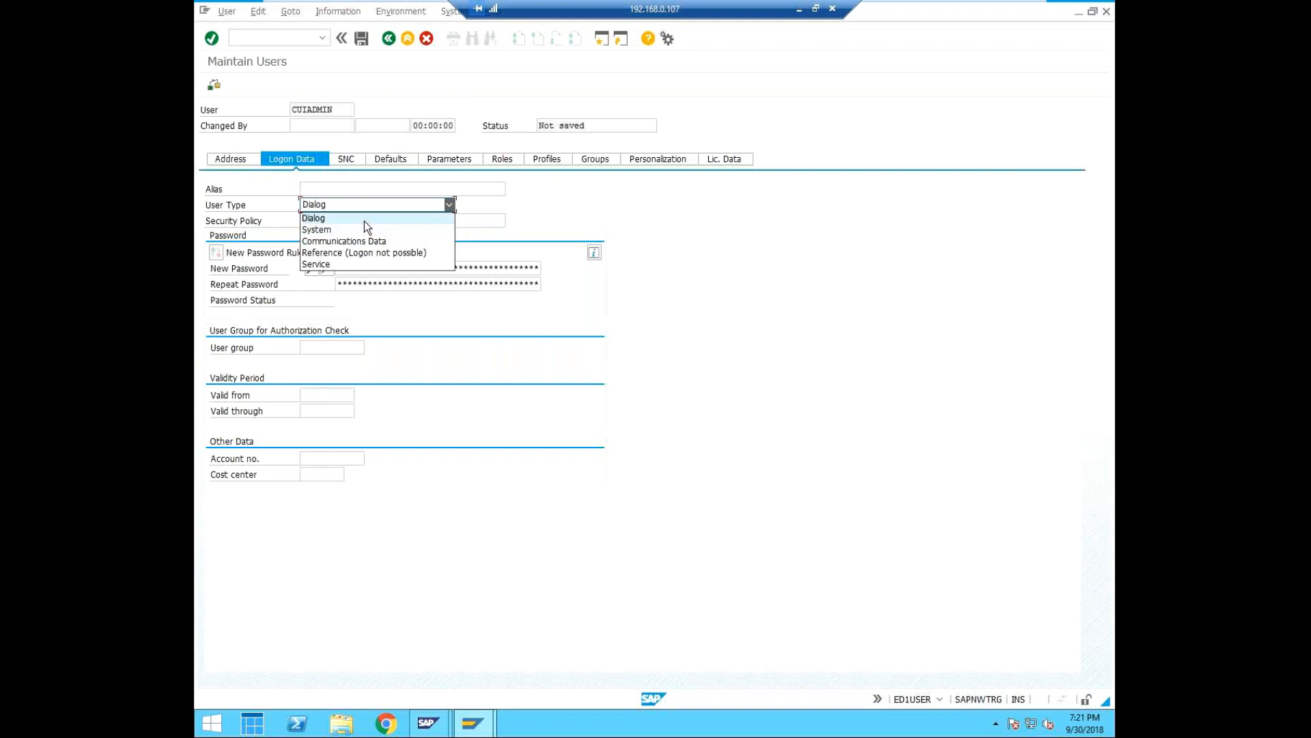
{"action": "left_click", "coordinate": [597, 186]}
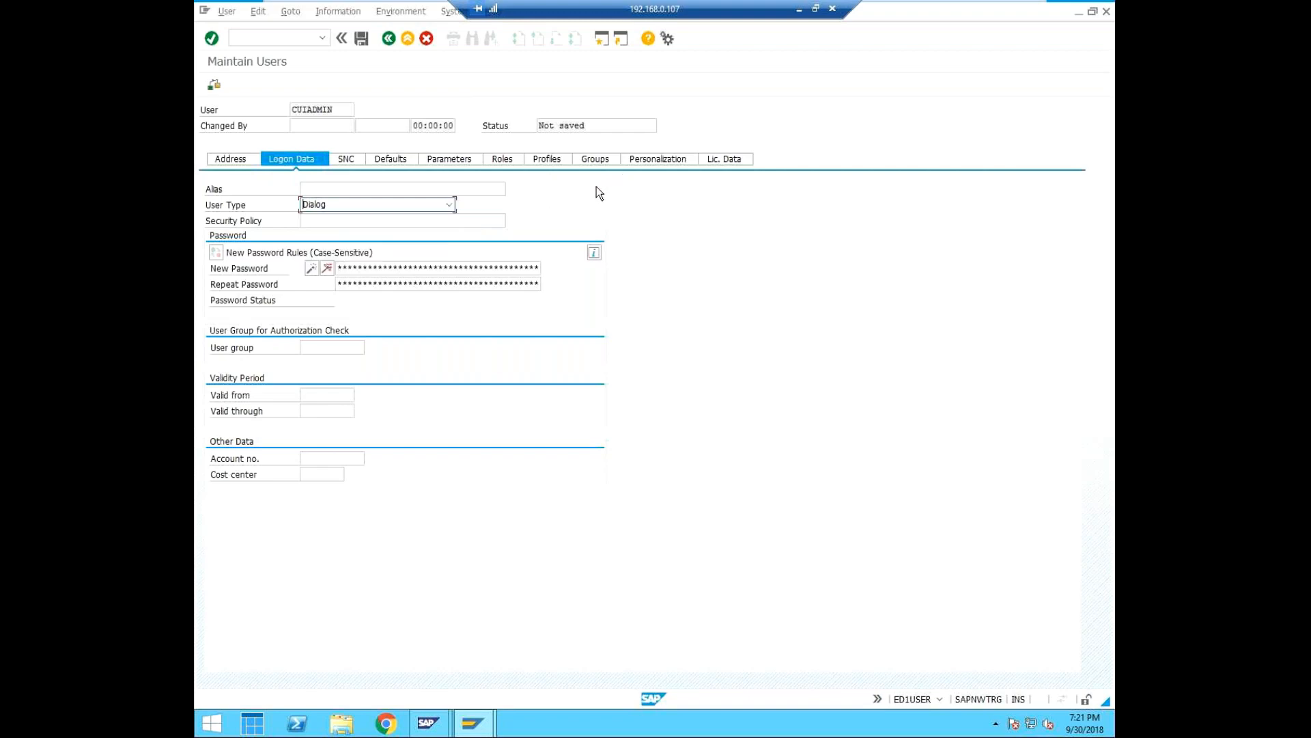
{"action": "left_click", "coordinate": [340, 267]}
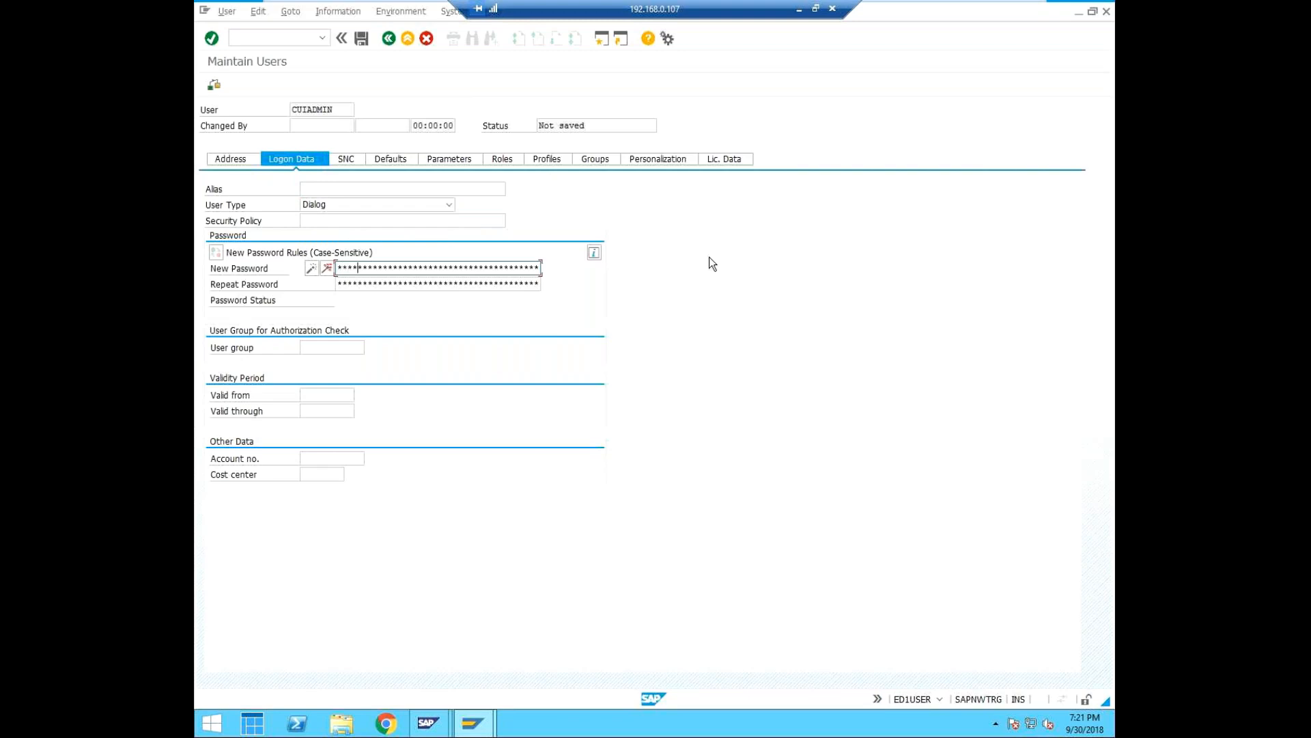
{"action": "key", "text": "Tab"}
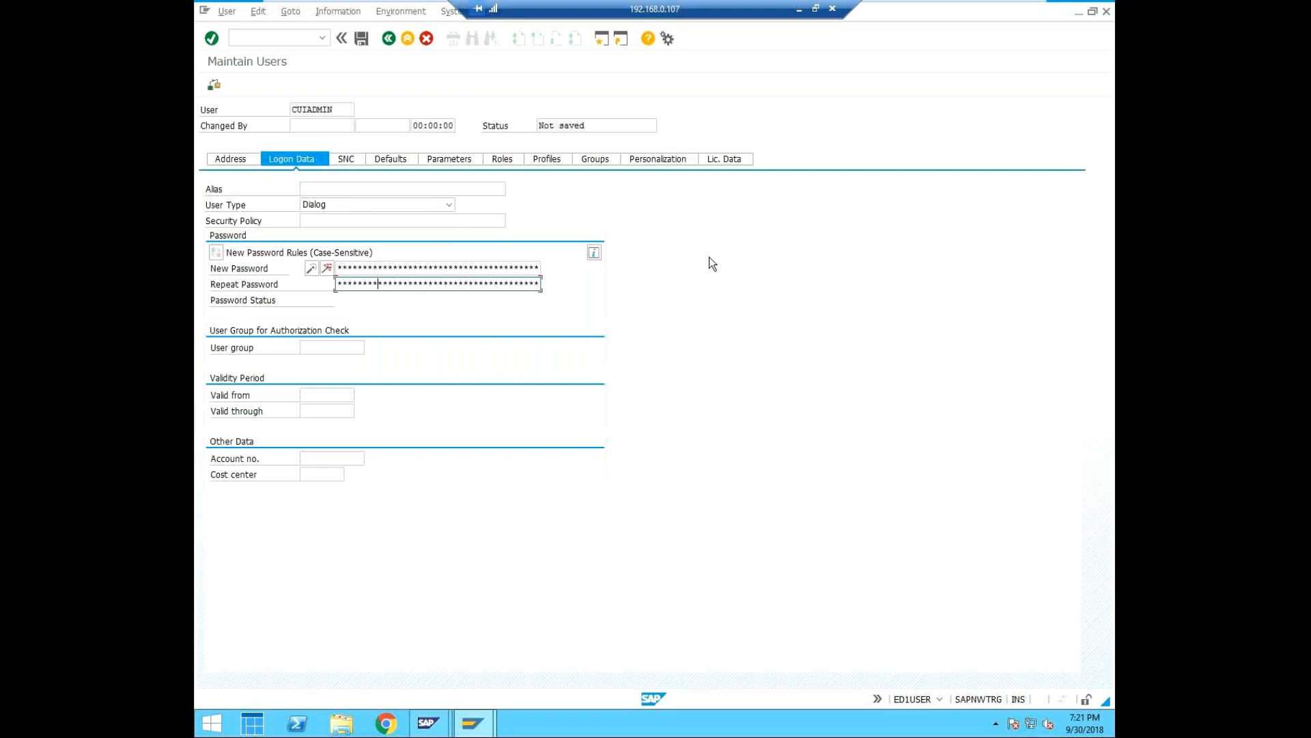
Search the single roles for SAP_BC_USR_CUA* from the new user's role assignments.
{"action": "left_click", "coordinate": [502, 159]}
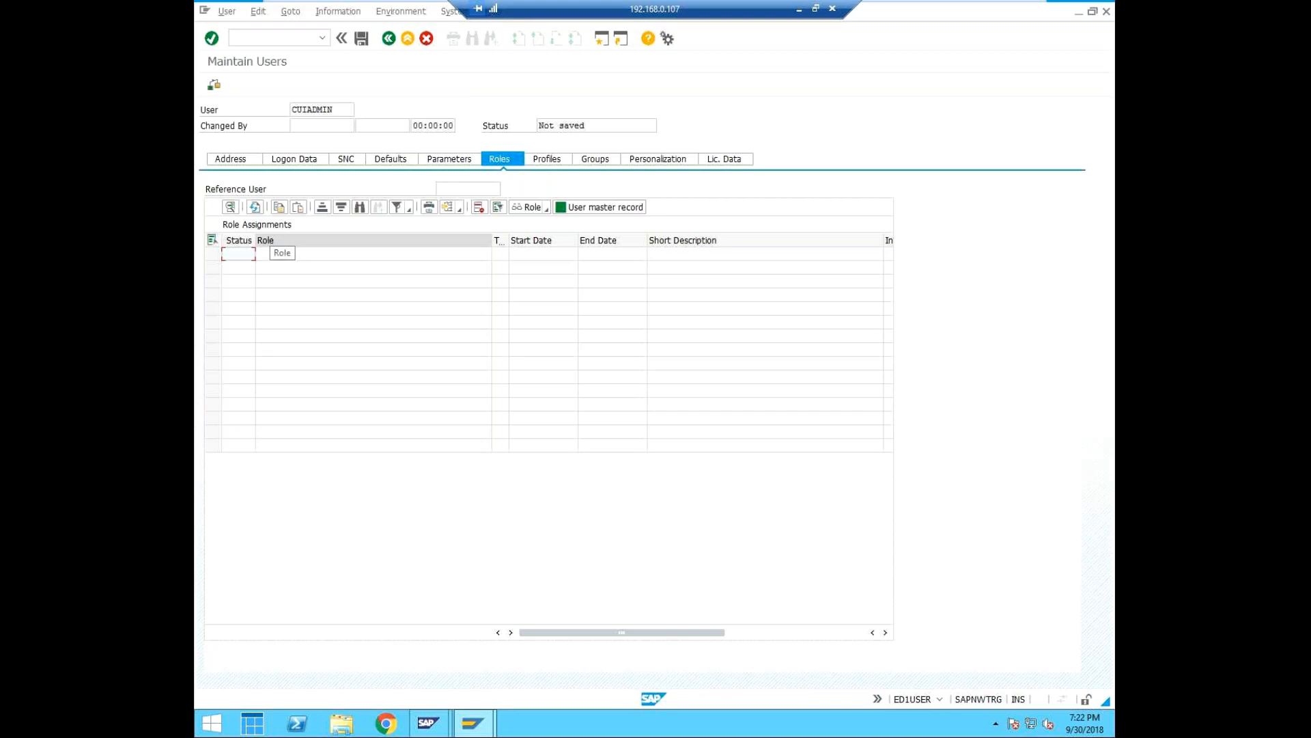
{"action": "left_click", "coordinate": [271, 240]}
{"action": "left_click", "coordinate": [246, 254]}
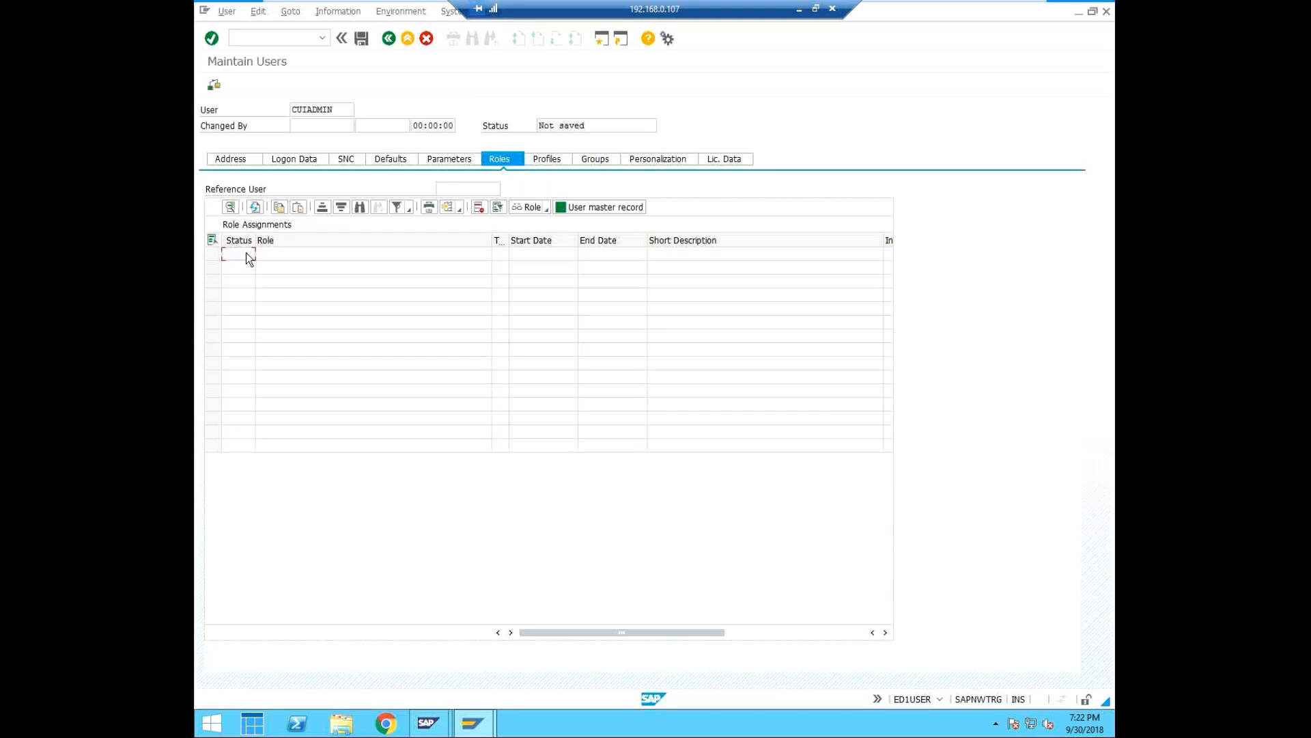
{"action": "left_click", "coordinate": [271, 255]}
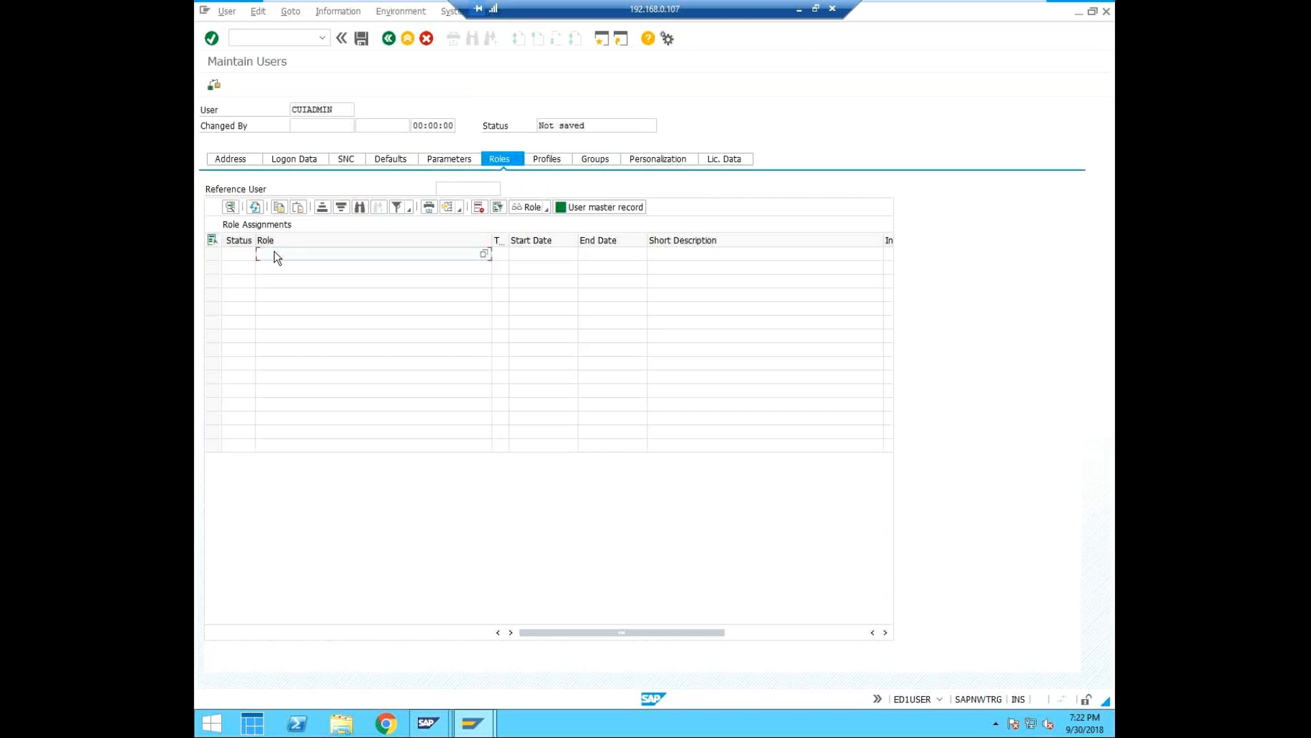
{"action": "type", "text": "SAP_BC_USR_CUA*"}
{"action": "left_click", "coordinate": [485, 254]}
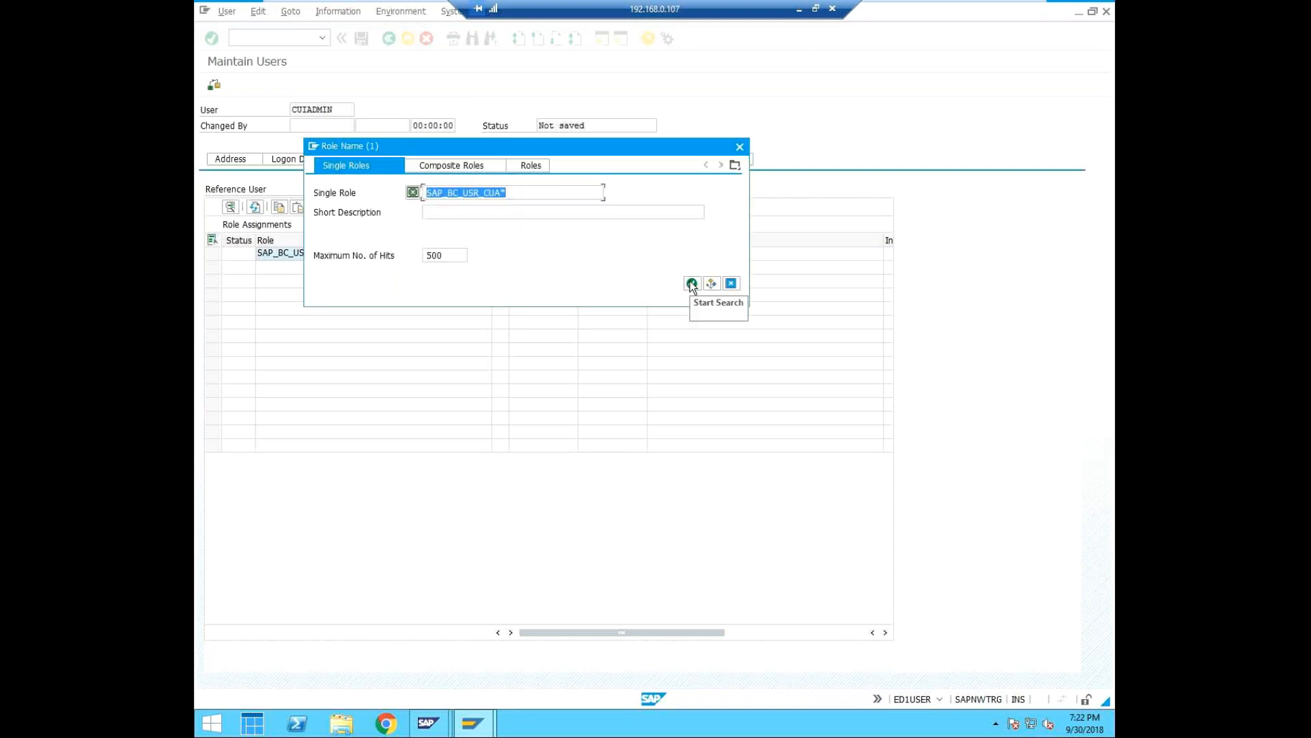
{"action": "left_click", "coordinate": [692, 283]}
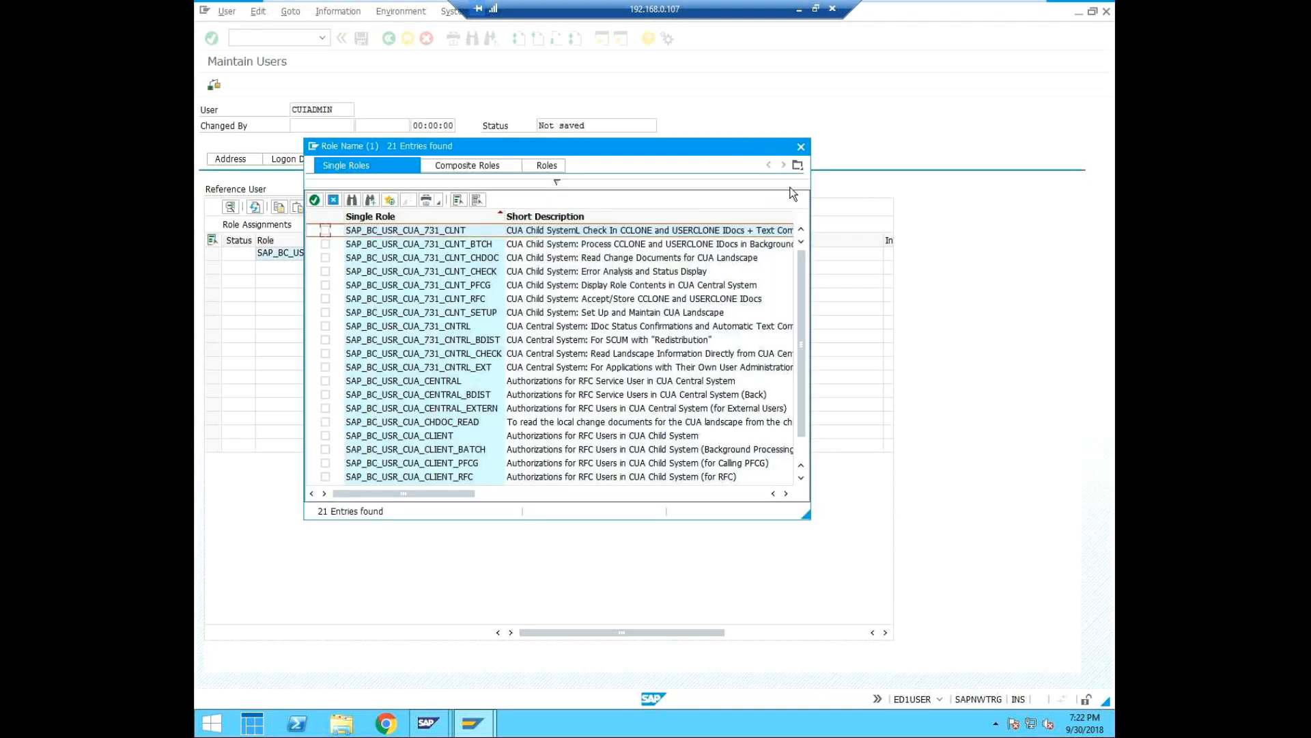
Assign the roles SAP_BC_USR_CUA_SETUP_CENTRAL, SAP_BC_USR_CUA_CENTRAL and SAP_BC_USR_CUA_CENTRAL_BDIST to the user.
{"action": "left_click_drag", "start_coordinate": [765, 152], "coordinate": [831, 113]}
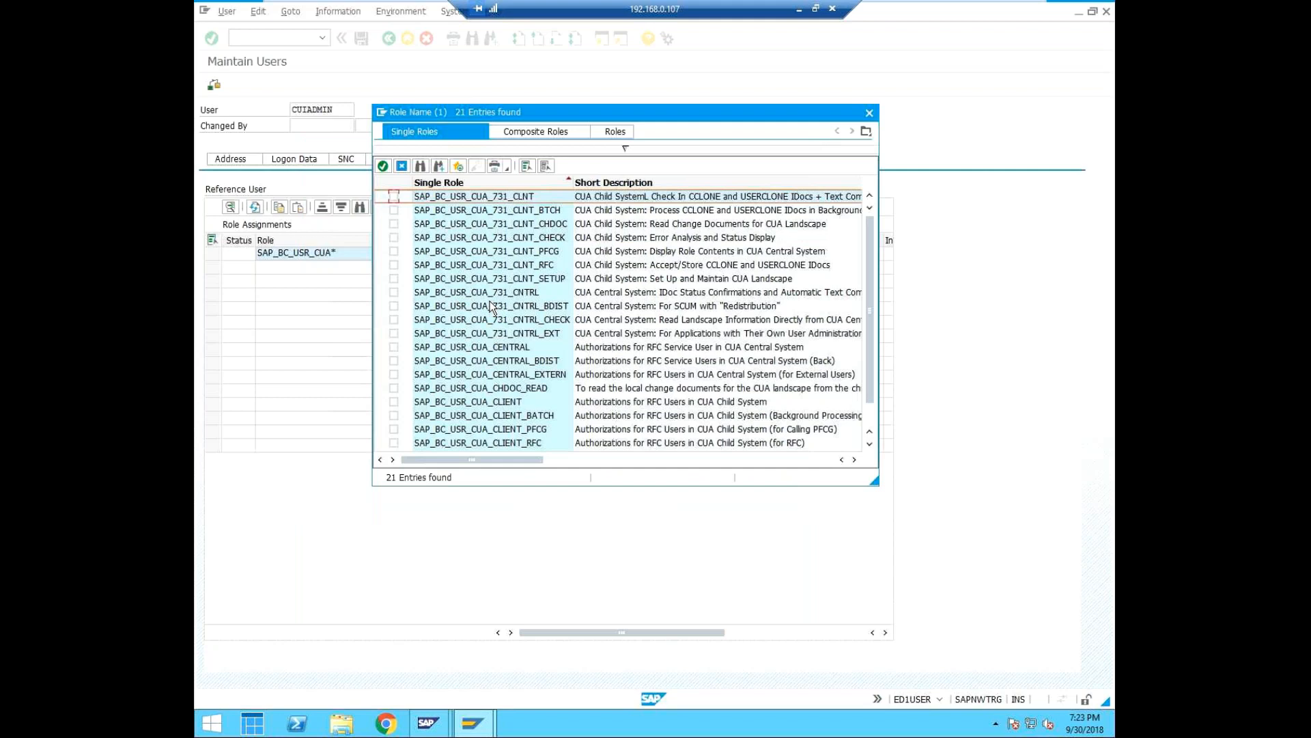
{"action": "scroll", "coordinate": [490, 301], "scroll_direction": "down", "scroll_amount": 2}
{"action": "left_click", "coordinate": [553, 430]}
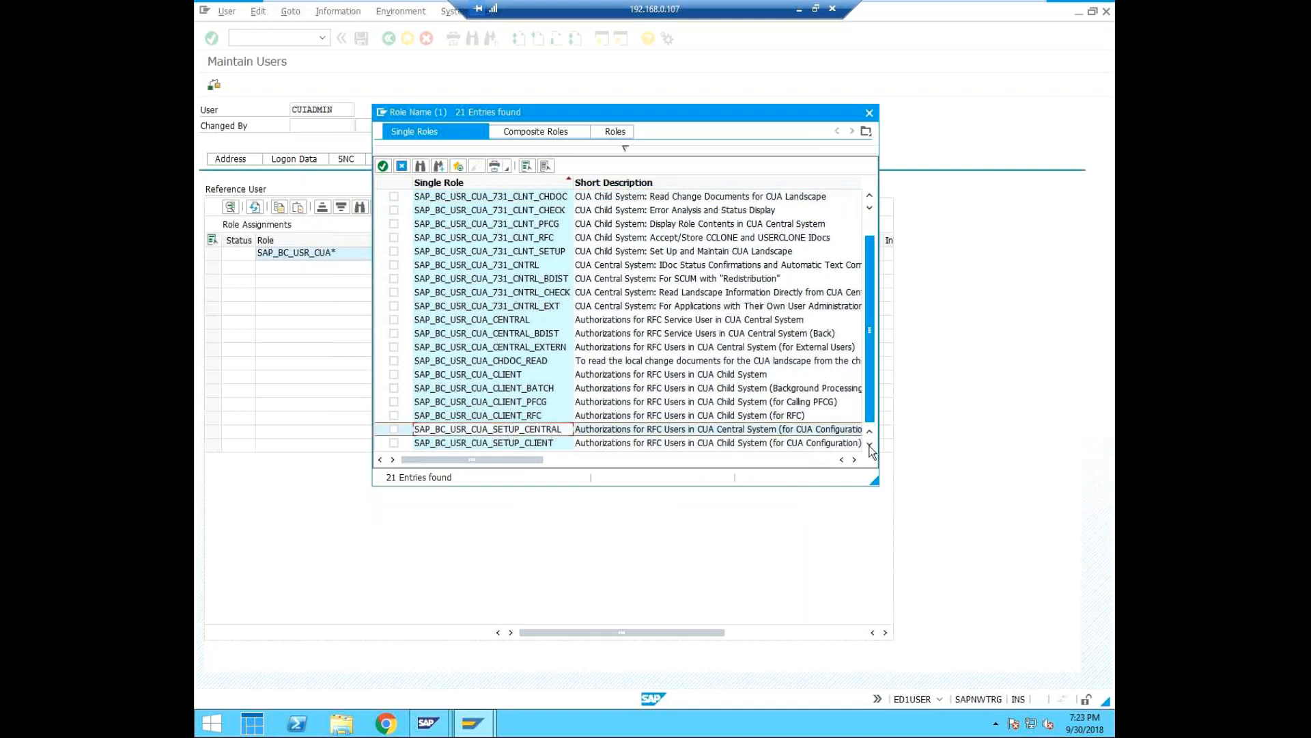
{"action": "left_click", "coordinate": [394, 430]}
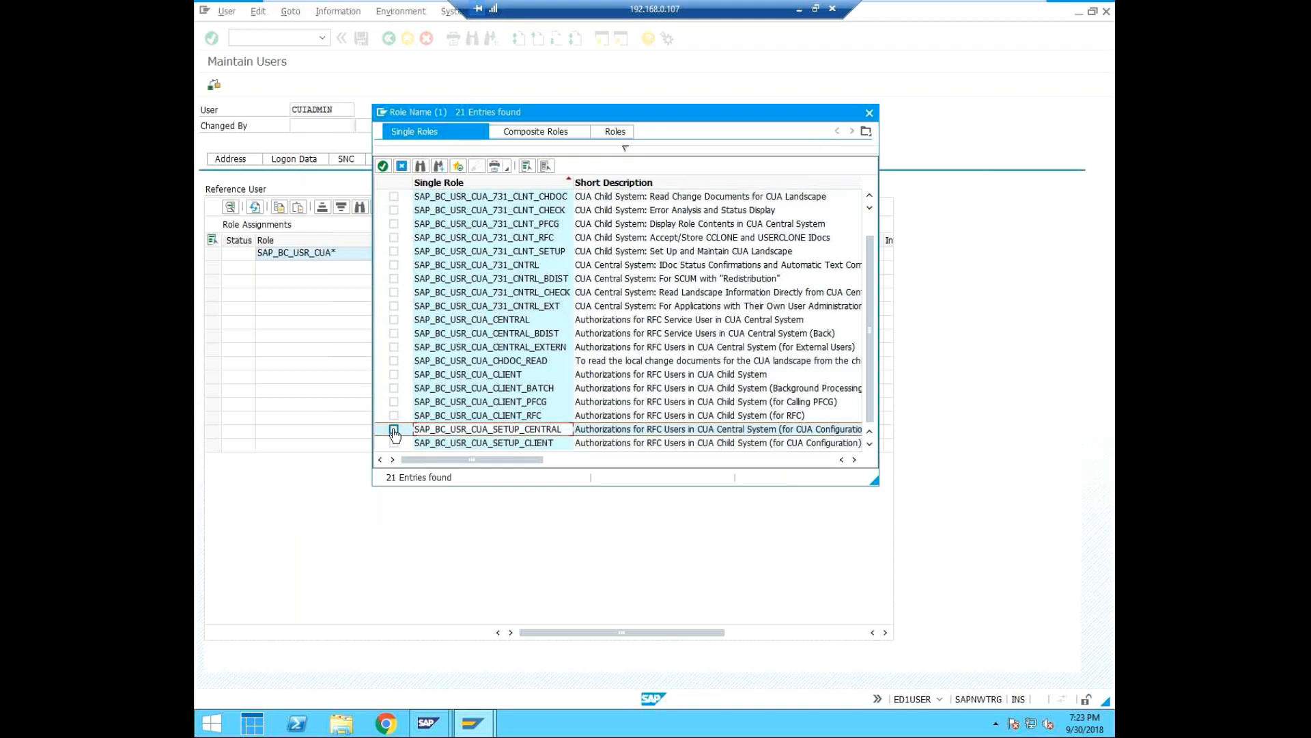
{"action": "left_click", "coordinate": [394, 430]}
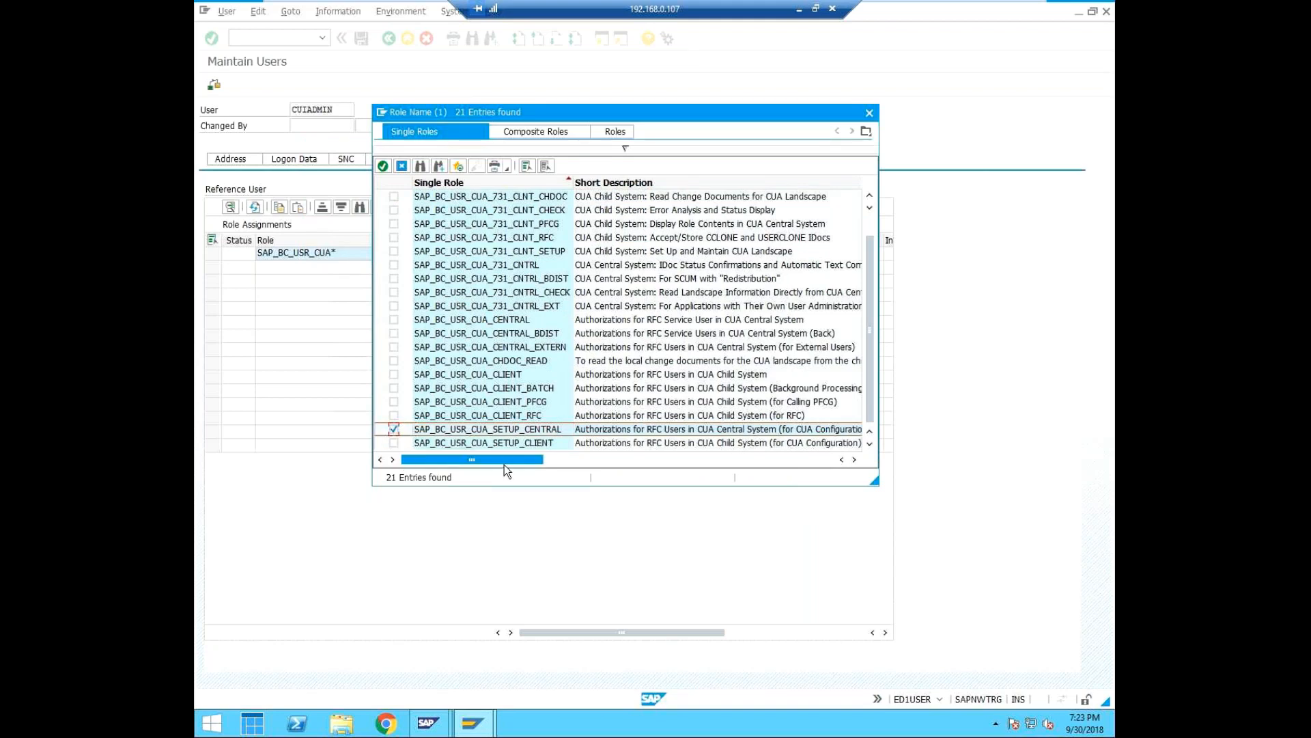
{"action": "left_click", "coordinate": [854, 460]}
{"action": "left_click_drag", "start_coordinate": [529, 461], "coordinate": [398, 451]}
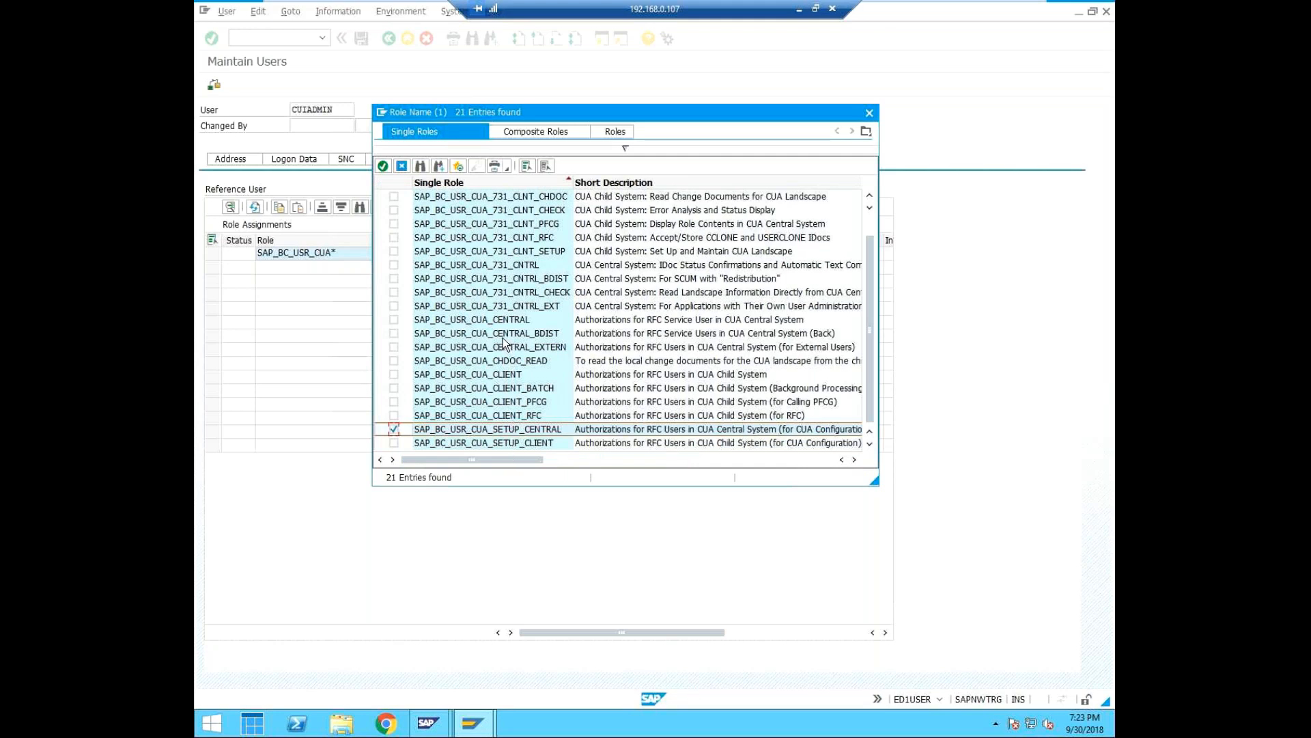
{"action": "left_click", "coordinate": [394, 320]}
{"action": "left_click", "coordinate": [394, 334]}
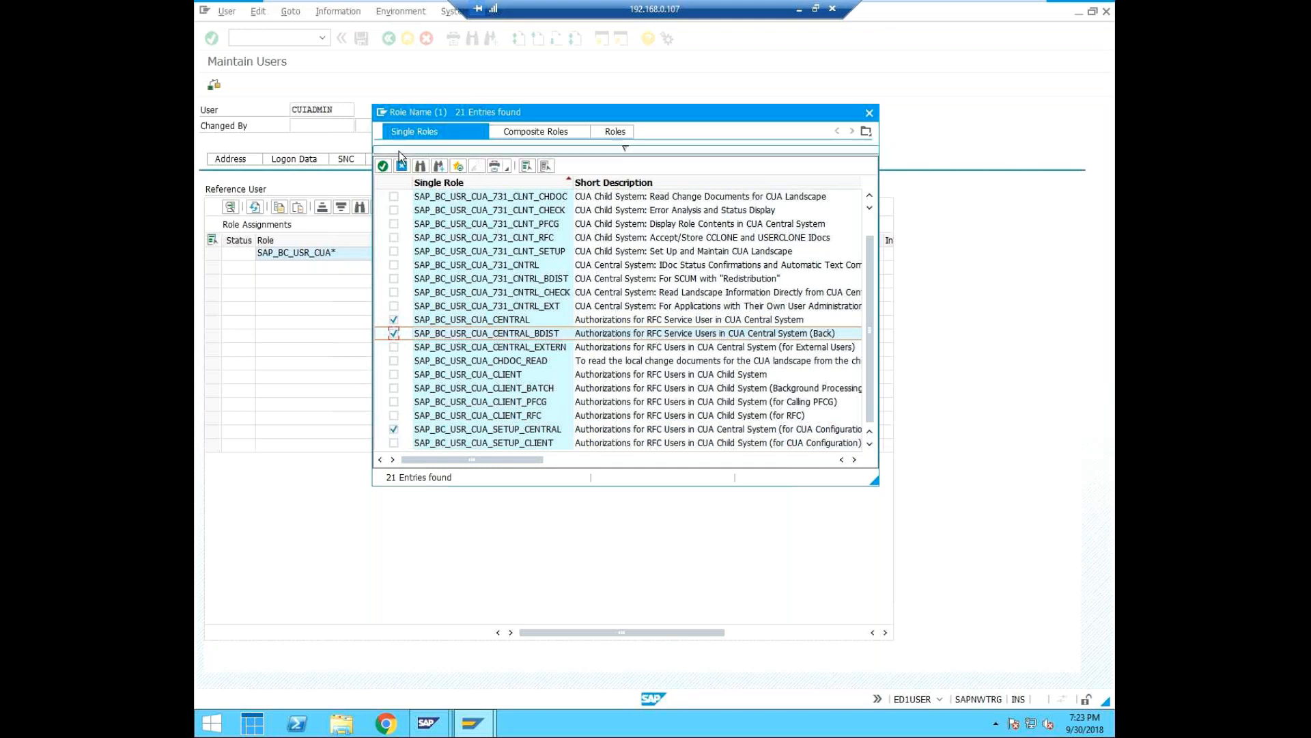
{"action": "left_click", "coordinate": [383, 166]}
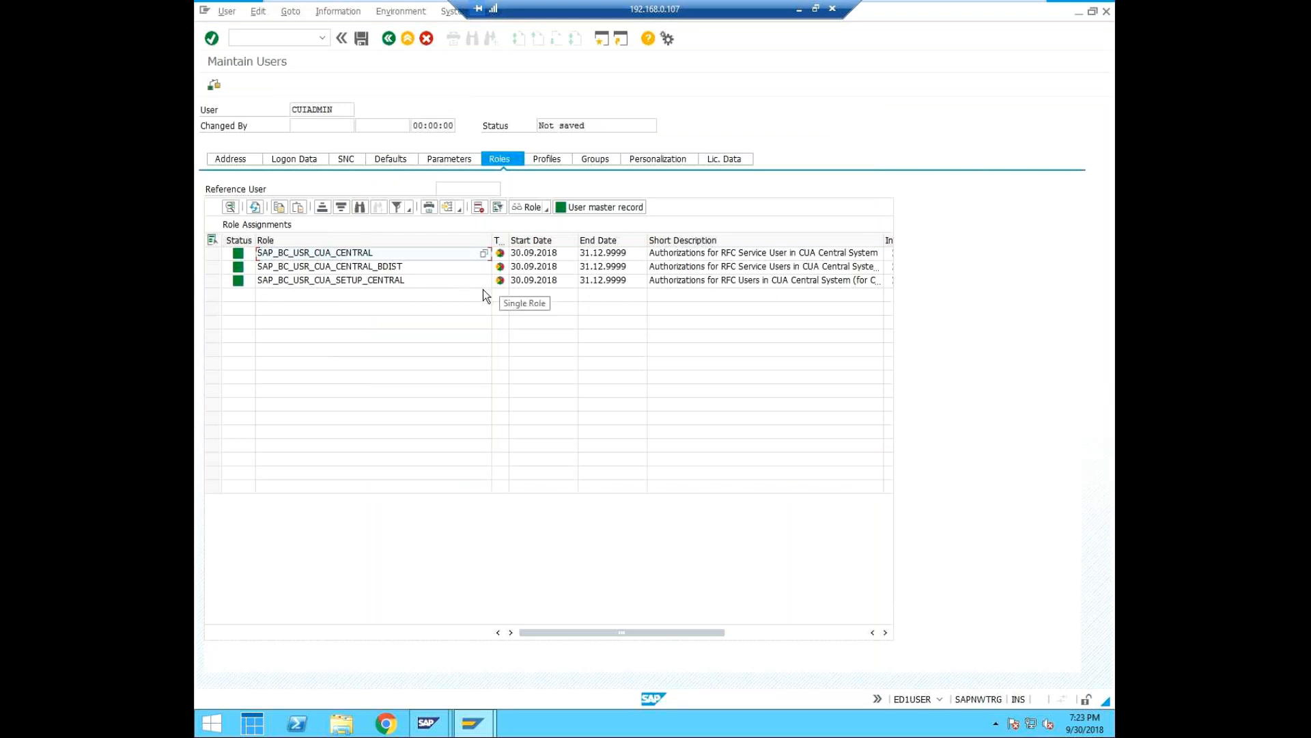
{"action": "left_click", "coordinate": [360, 295]}
{"action": "left_click", "coordinate": [362, 280]}
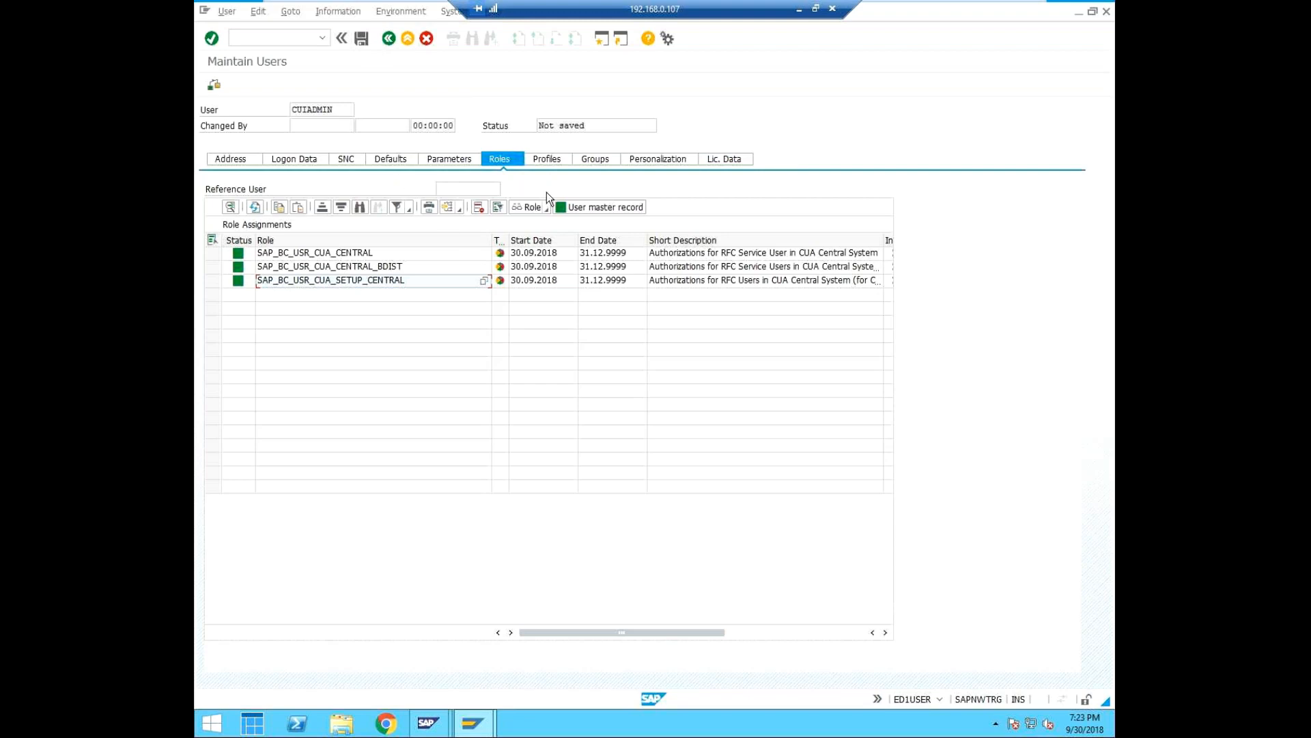
Assign the authorization profile SAP_ALL to the user and save the user record.
{"action": "left_click", "coordinate": [548, 159]}
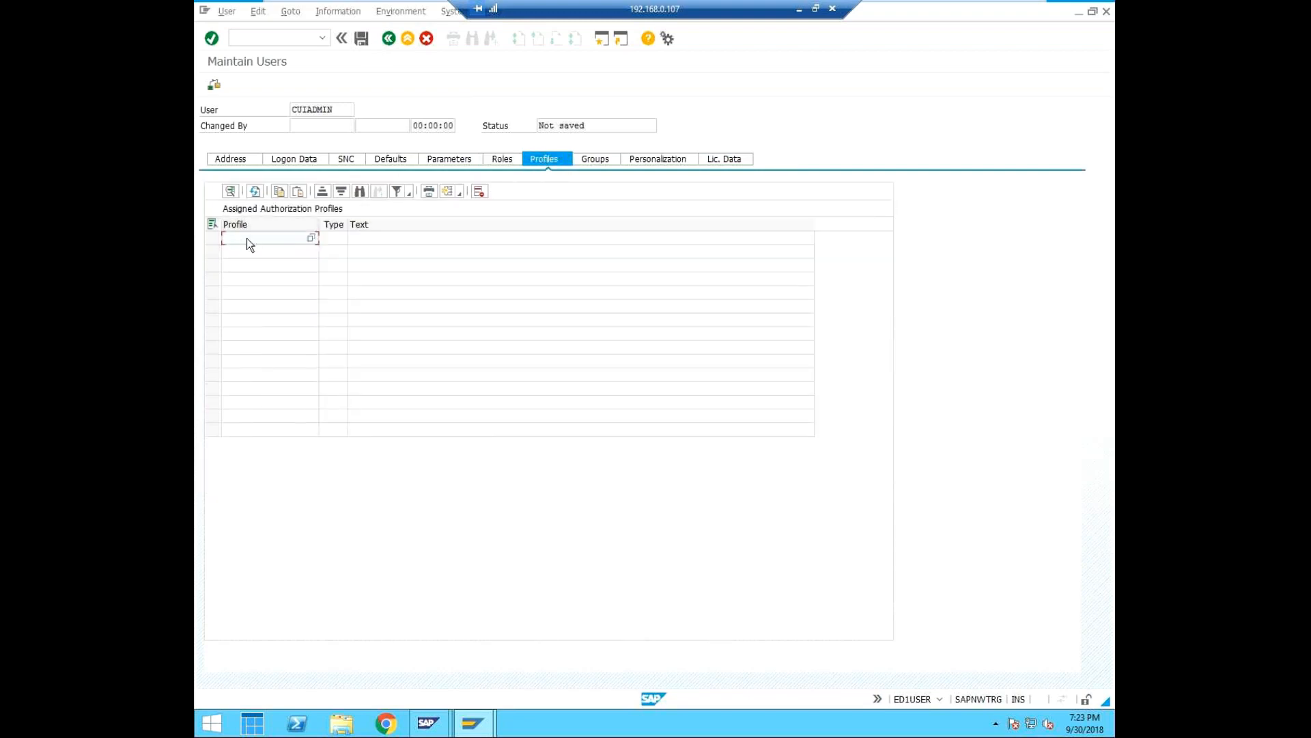
{"action": "type", "text": "SAP_ALL"}
{"action": "key", "text": "Return"}
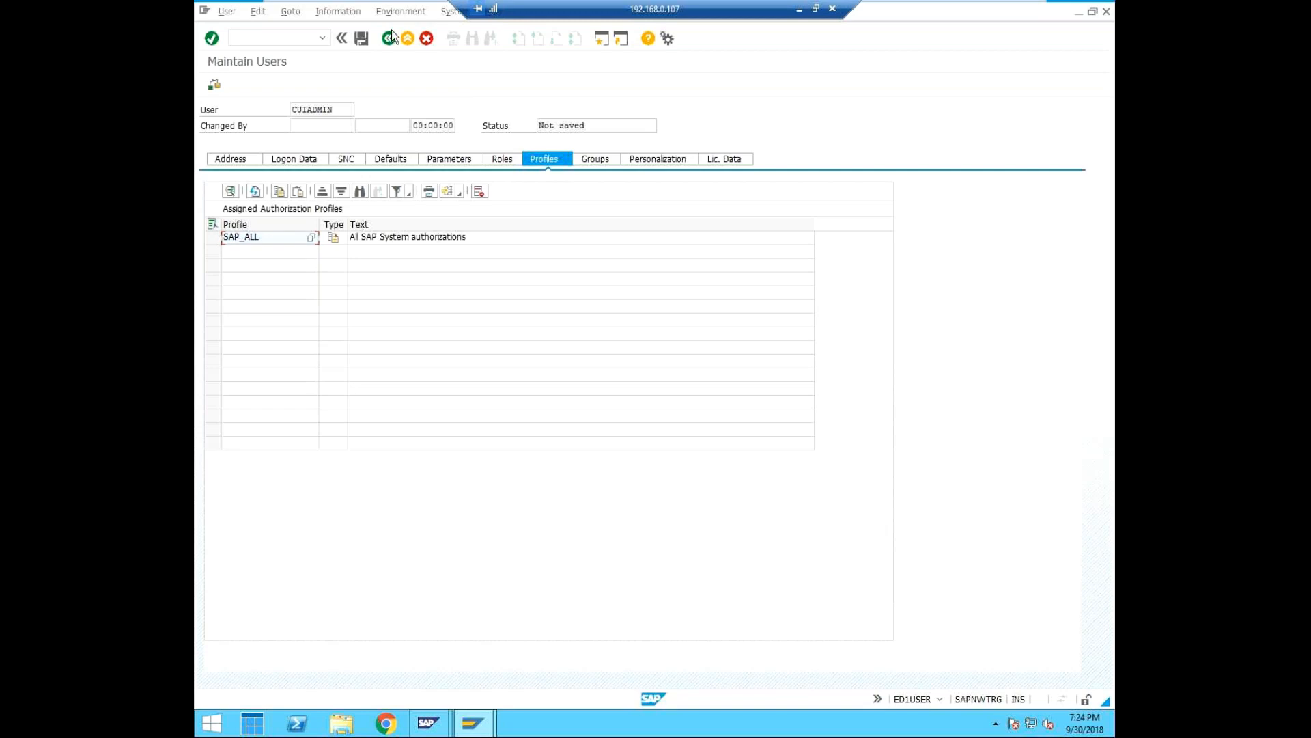
{"action": "left_click", "coordinate": [362, 40]}
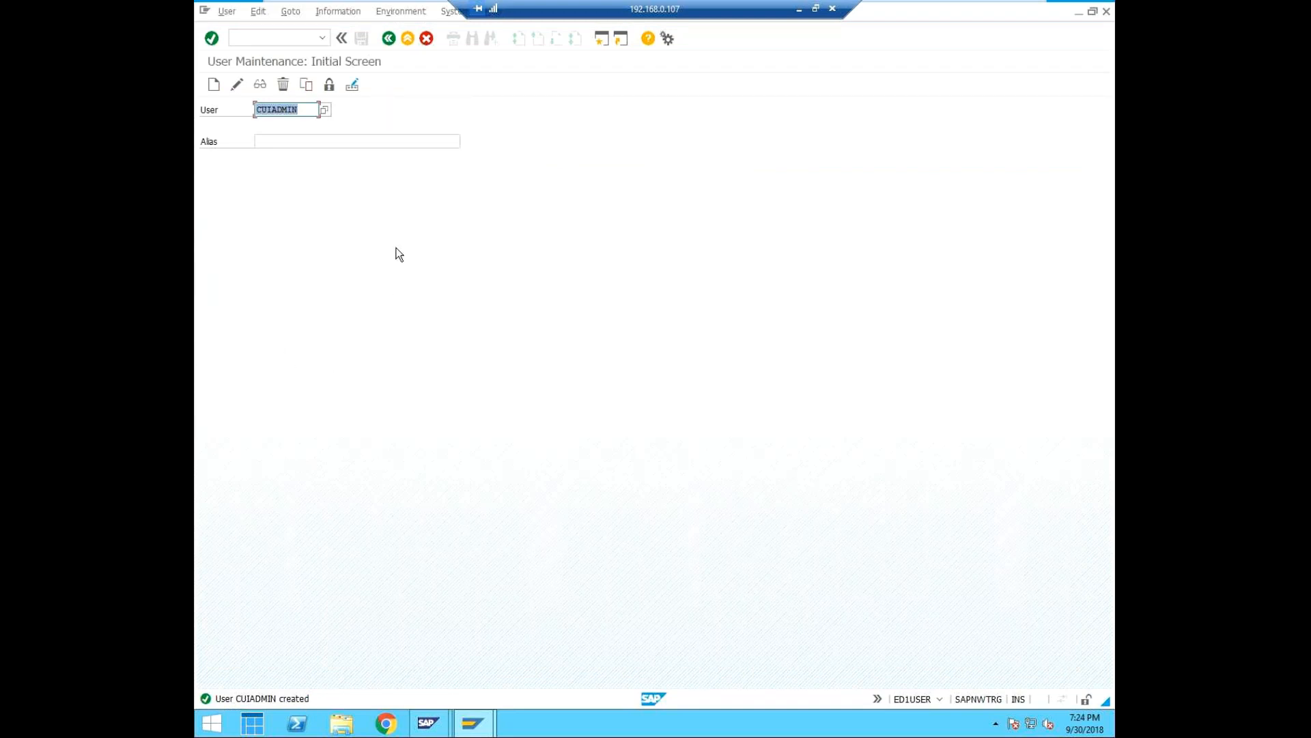
Check the systems in the SAP management console, open the EQ1 quality system's logon screen from SAP Logon and set the client to 000.
{"action": "mouse_move", "coordinate": [427, 722]}
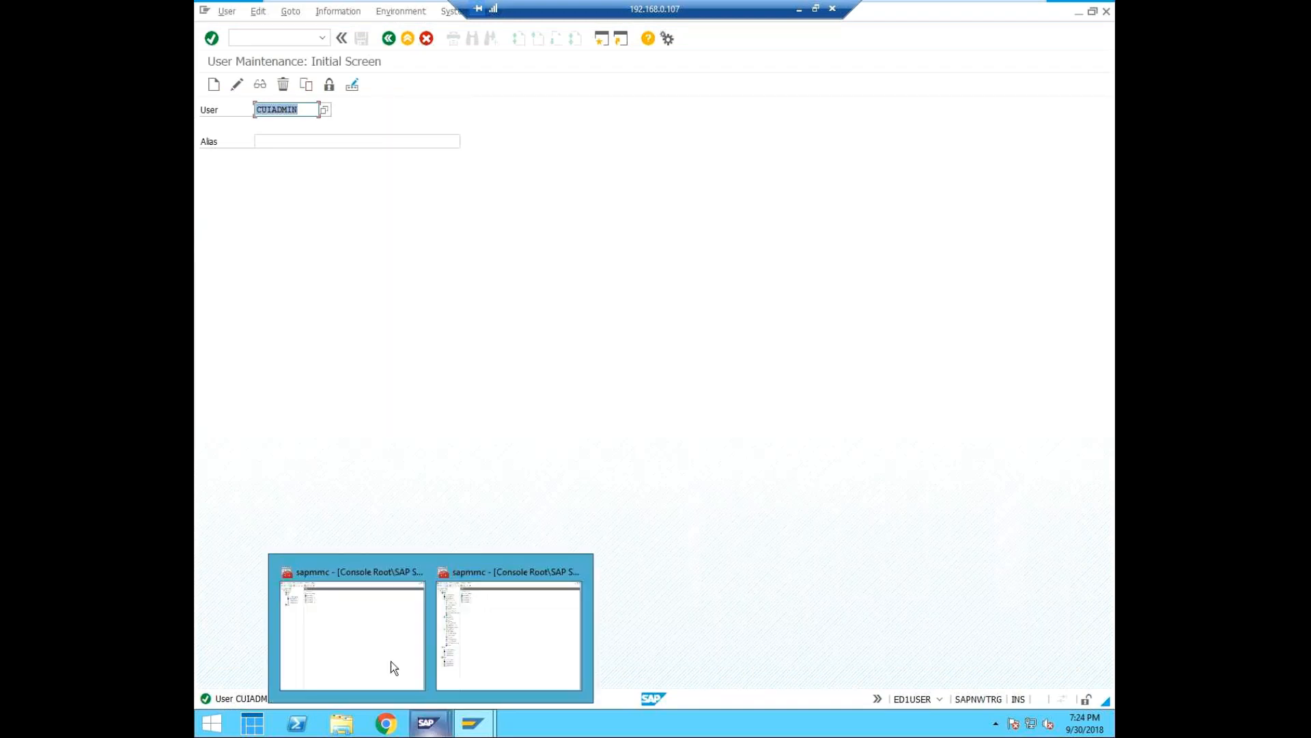
{"action": "left_click", "coordinate": [379, 629]}
{"action": "mouse_move", "coordinate": [473, 719]}
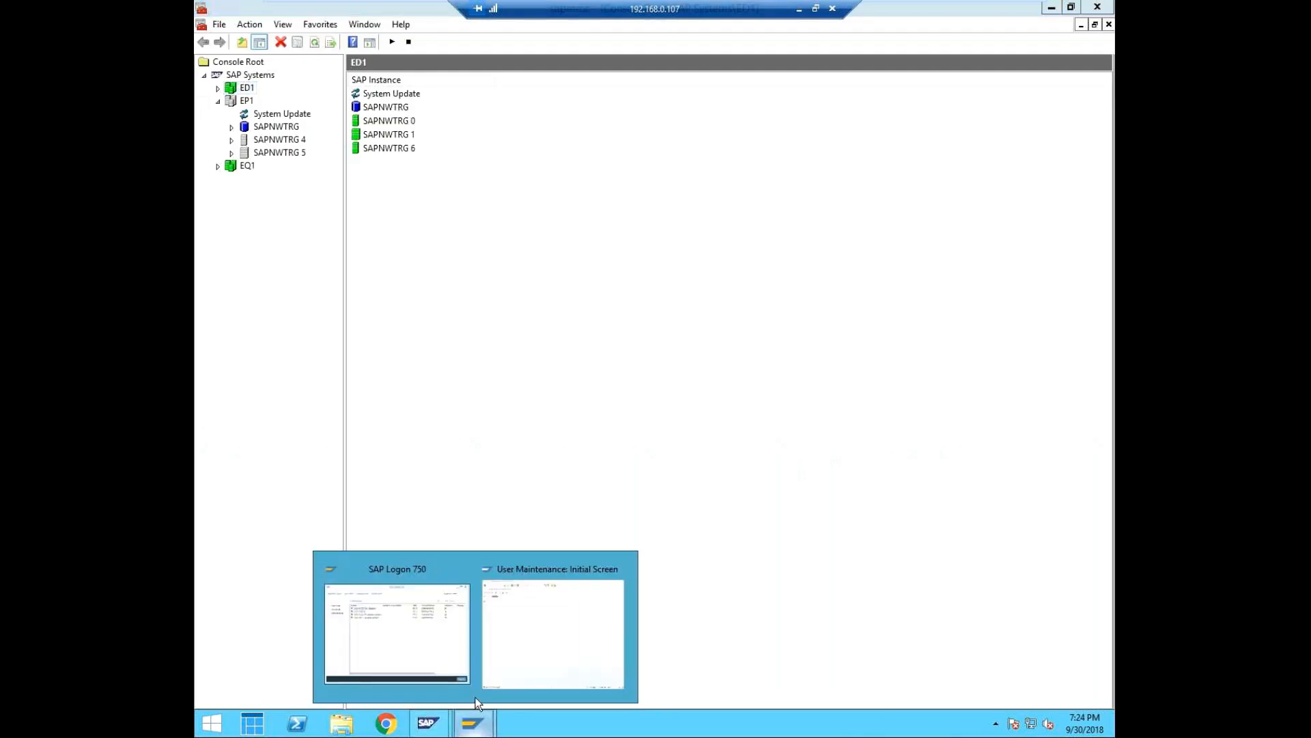
{"action": "left_click", "coordinate": [437, 635]}
{"action": "right_click", "coordinate": [506, 285]}
{"action": "left_click", "coordinate": [534, 297]}
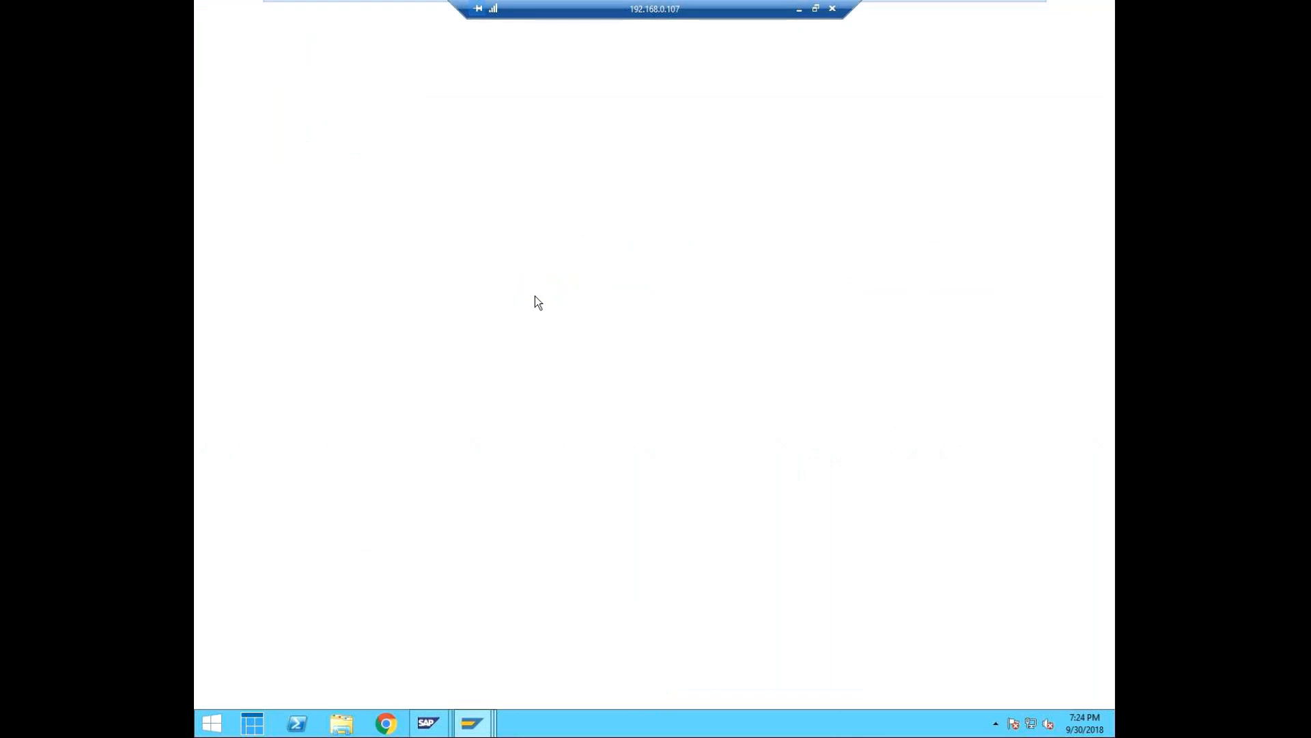
{"action": "left_click", "coordinate": [319, 110]}
{"action": "key", "text": "BackSpace"}
{"action": "type", "text": "000"}
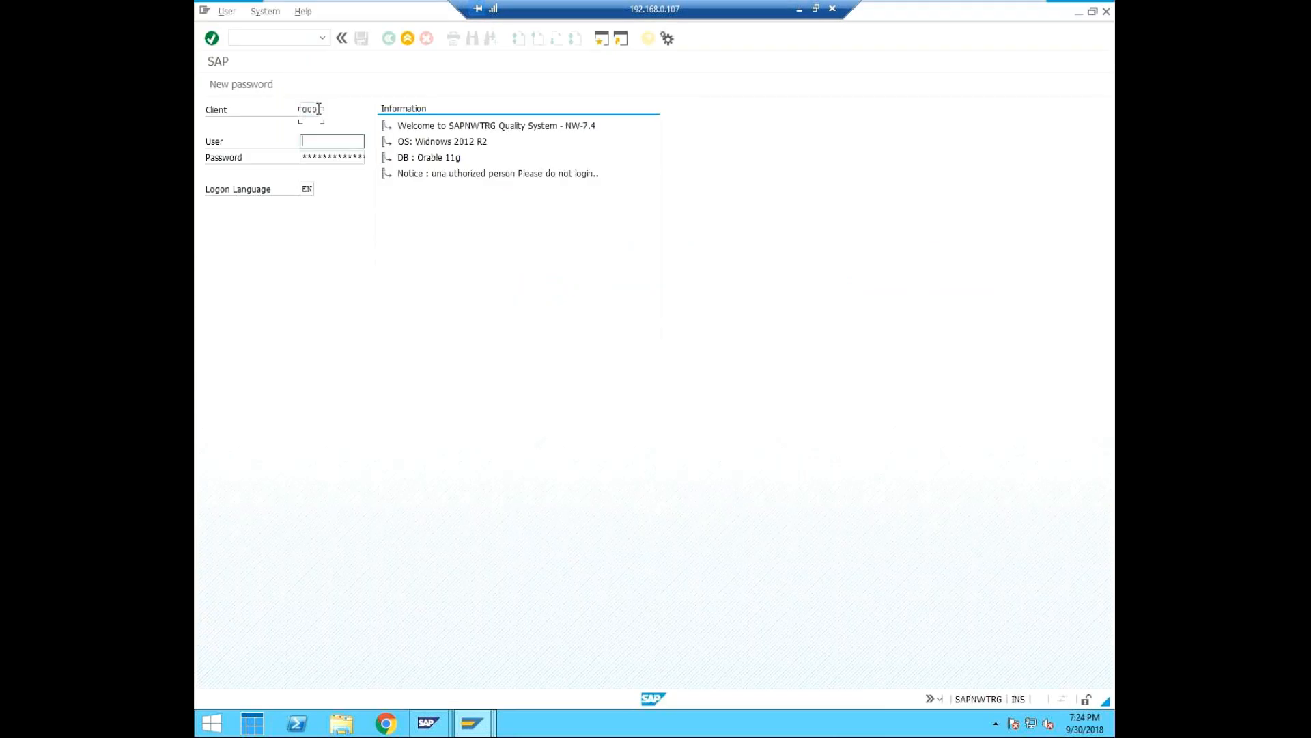
{"action": "type", "text": "eq"}
Try to log on to EQ1 as EQ1USER1 with the account password, and retry with the password re-entered.
{"action": "key", "text": "Tab"}
{"action": "left_click", "coordinate": [336, 139]}
{"action": "type", "text": "1user1"}
{"action": "key", "text": "Tab"}
{"action": "type", "text": "********"}
{"action": "key", "text": "Return"}
{"action": "key", "text": "Tab"}
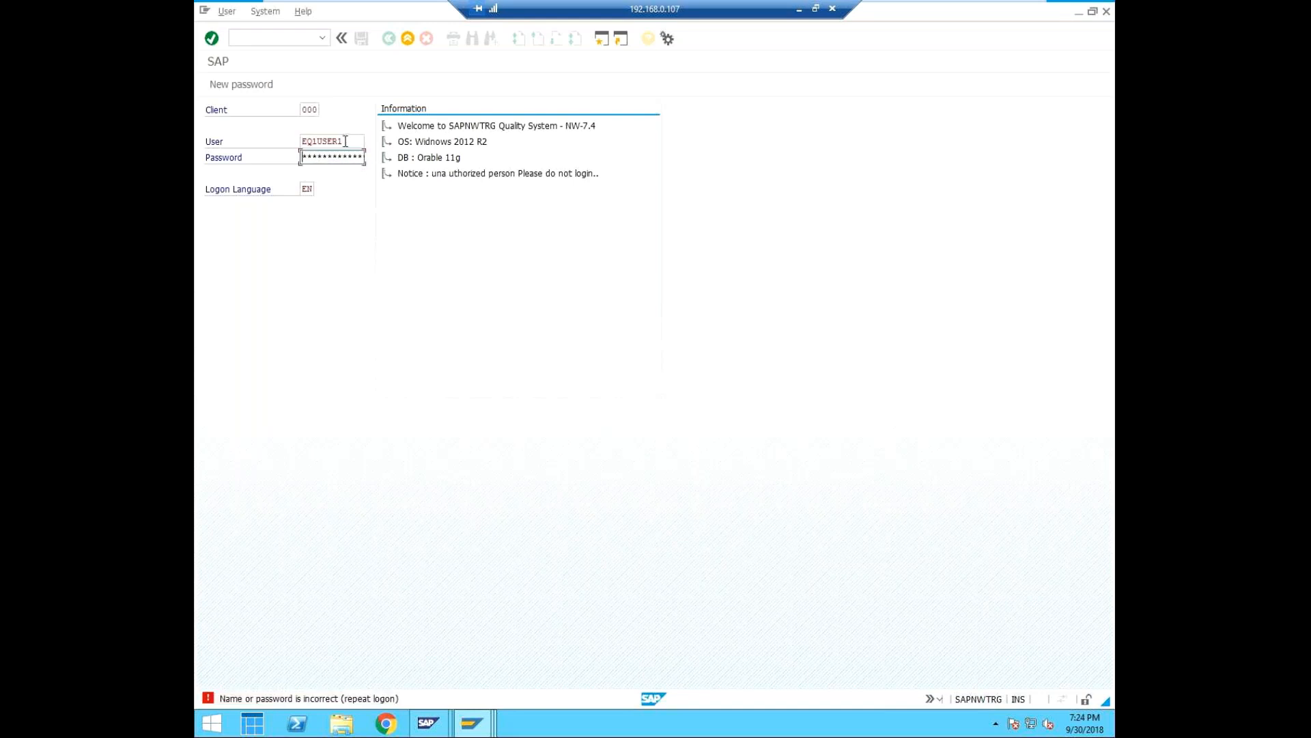
{"action": "type", "text": "***"}
{"action": "key", "text": "Return"}
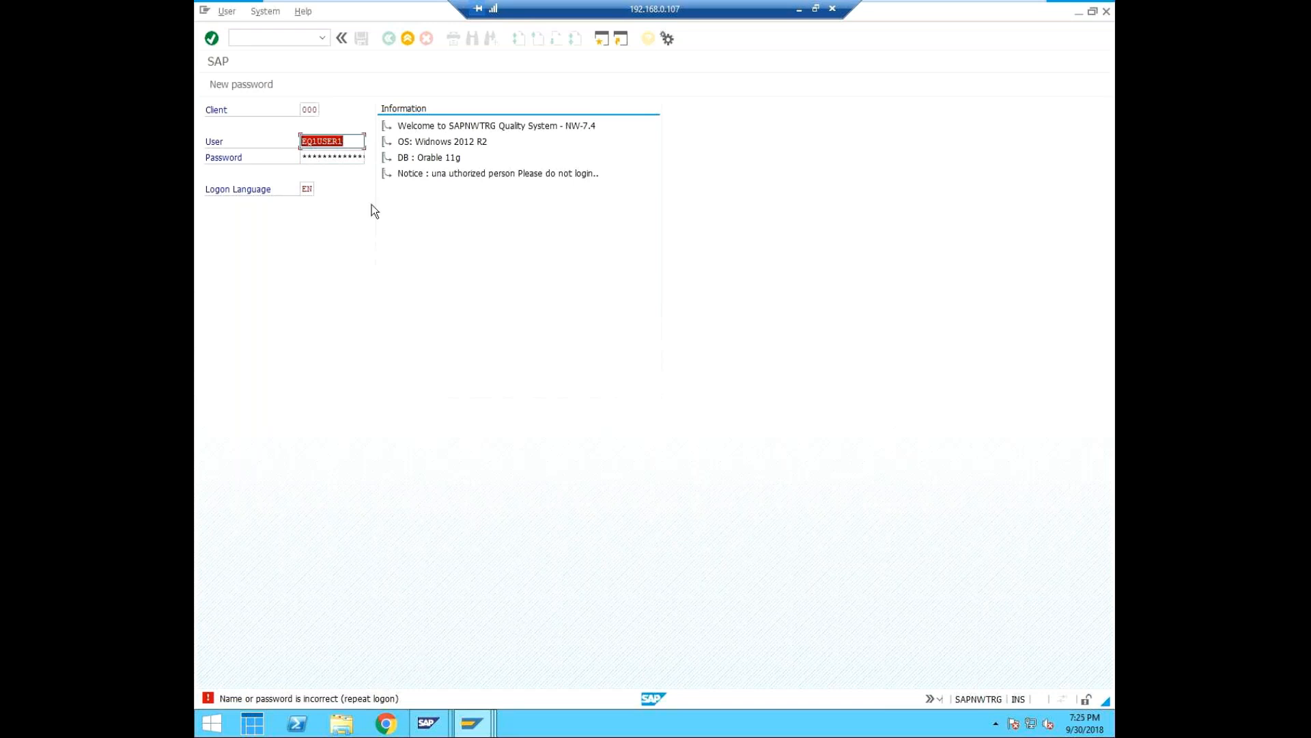
Reopen the EQ1 ECC Quality System logon screen and try to log on to client 000 as eq1adm with the account password.
{"action": "left_click", "coordinate": [1108, 11]}
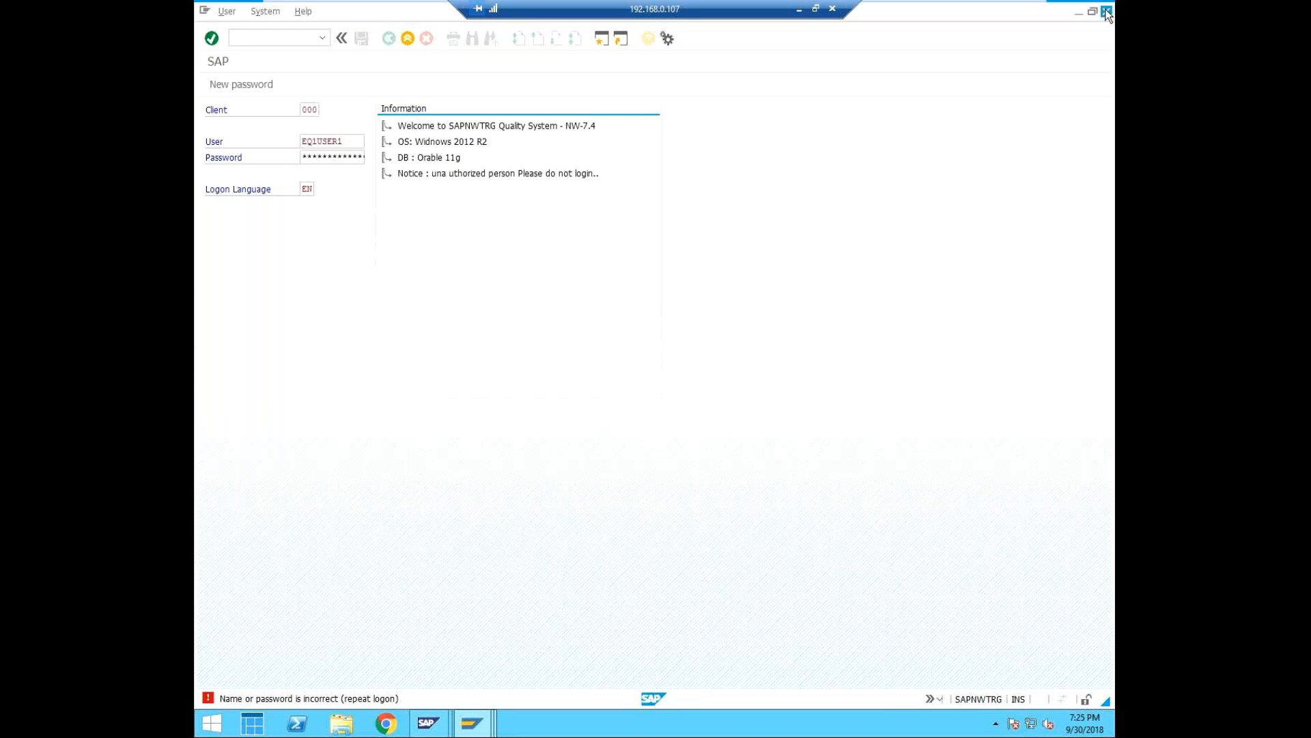
{"action": "right_click", "coordinate": [538, 286]}
{"action": "left_click", "coordinate": [568, 295]}
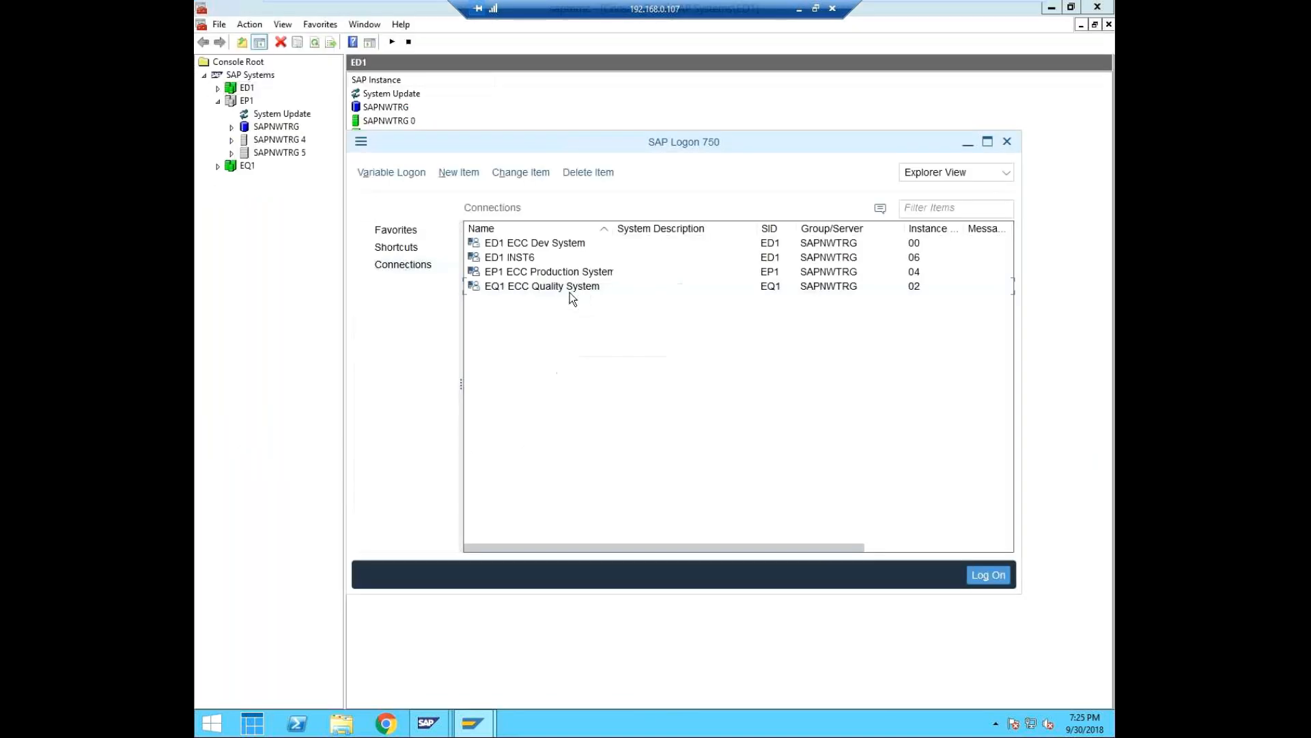
{"action": "left_click", "coordinate": [319, 108]}
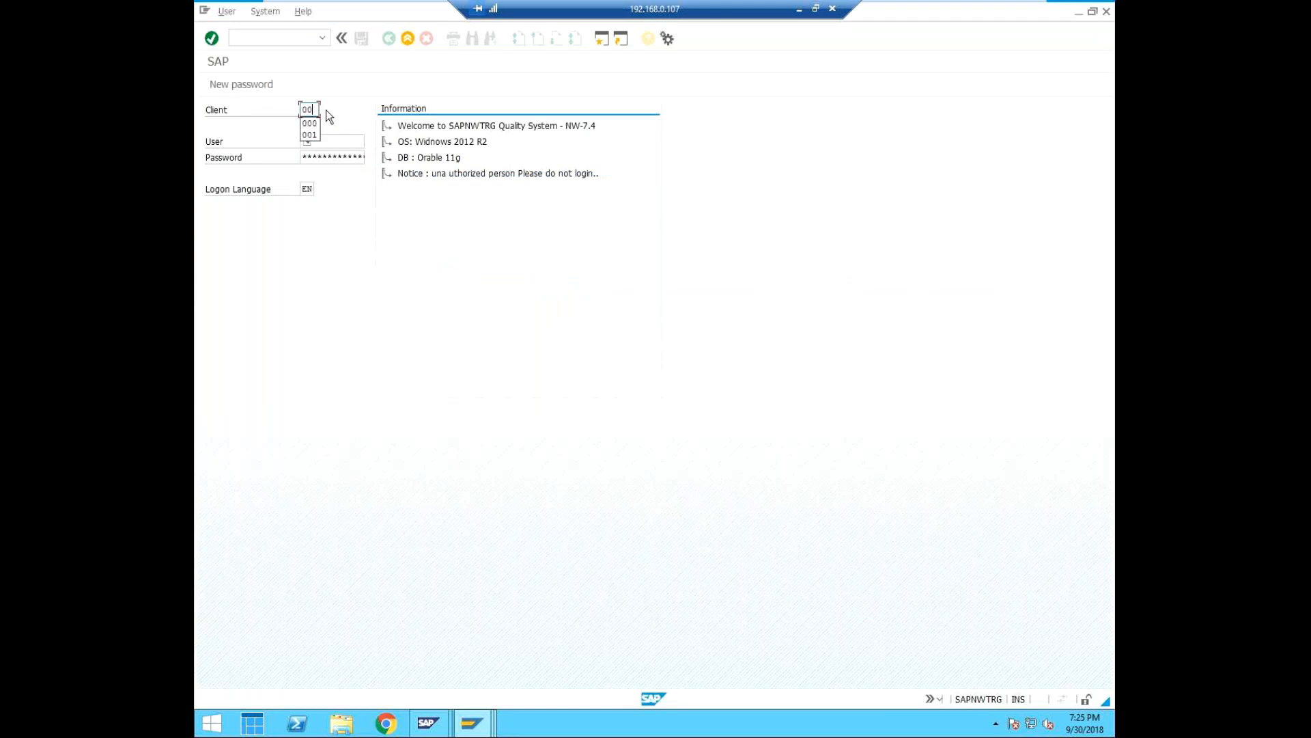
{"action": "type", "text": "eq1adm"}
{"action": "key", "text": "Tab"}
{"action": "type", "text": "***"}
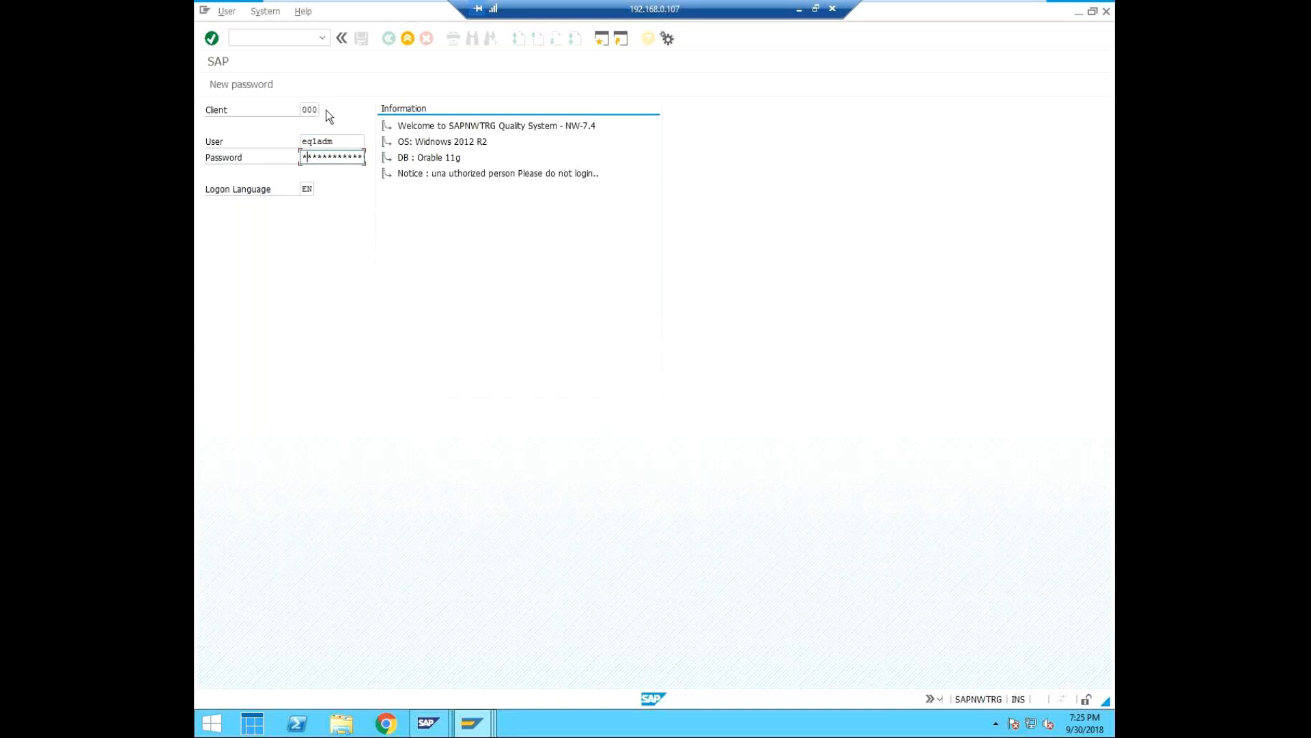
{"action": "type", "text": "***"}
{"action": "key", "text": "Return"}
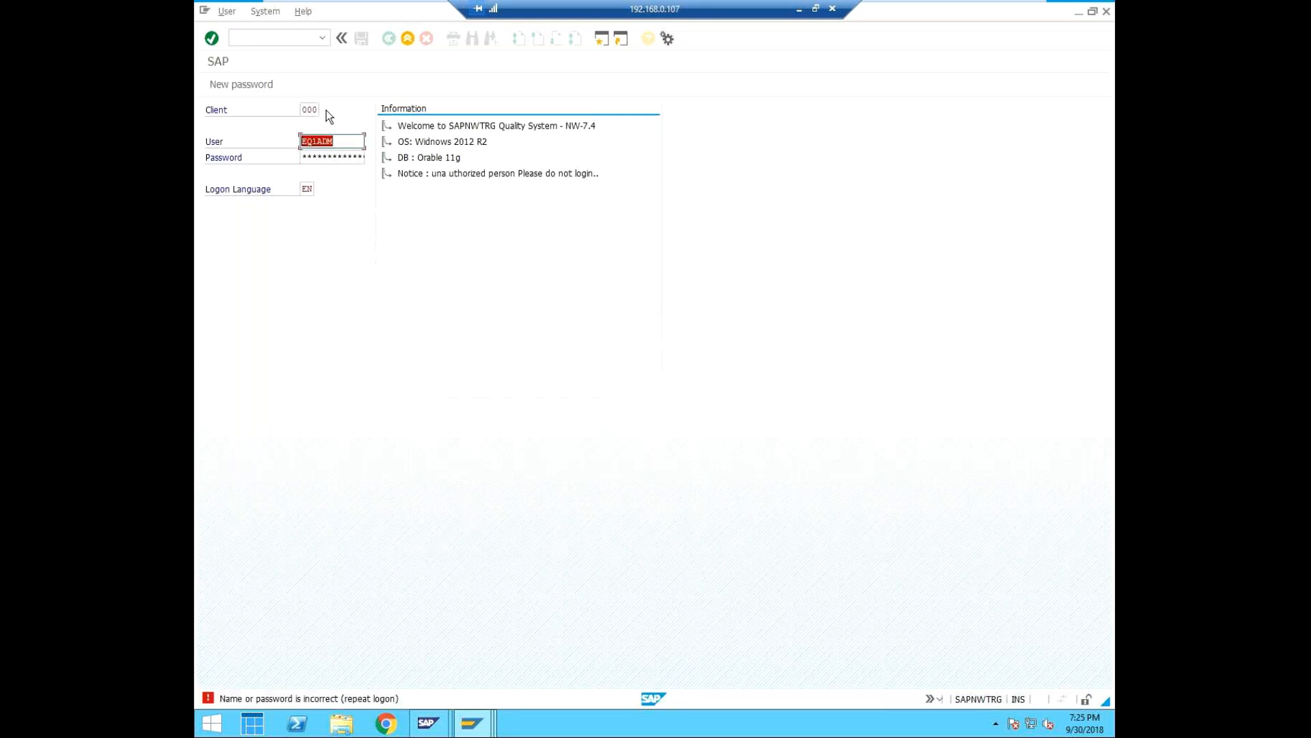
Log on to client 000 as eq1user with the account password, continuing without ending the user's other logons.
{"action": "type", "text": "EQ1use"}
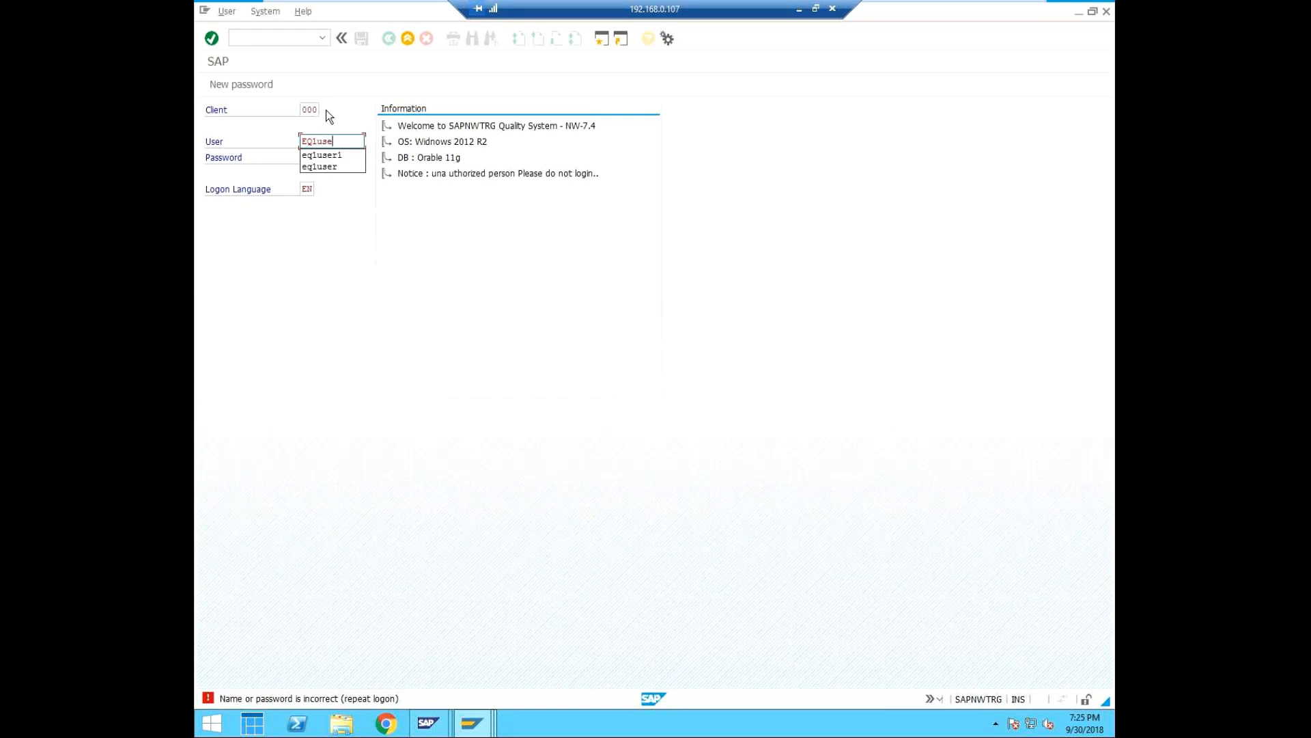
{"action": "key", "text": "BackSpace"}
{"action": "key", "text": "BackSpace"}
{"action": "key", "text": "BackSpace"}
{"action": "key", "text": "BackSpace"}
{"action": "key", "text": "BackSpace"}
{"action": "type", "text": "eq1user"}
{"action": "key", "text": "Tab"}
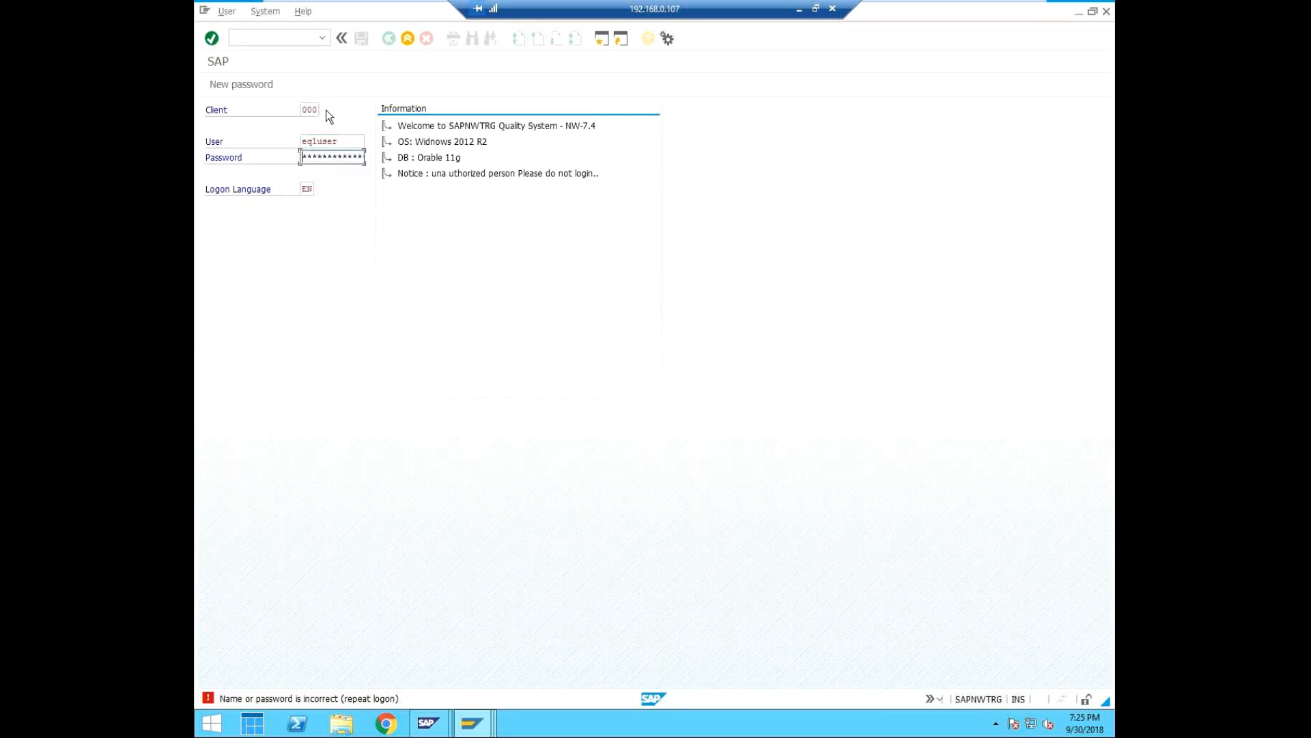
{"action": "type", "text": "******"}
{"action": "key", "text": "Return"}
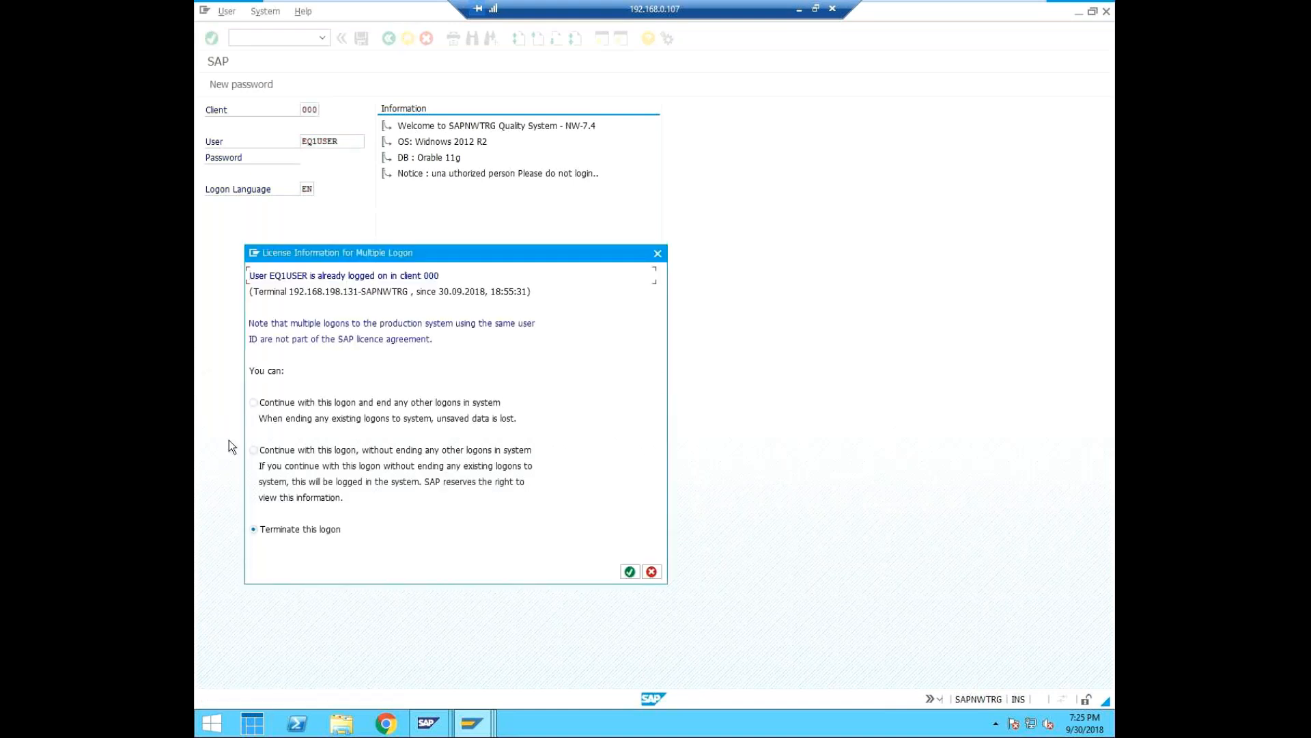
{"action": "left_click", "coordinate": [253, 450]}
{"action": "left_click", "coordinate": [630, 571]}
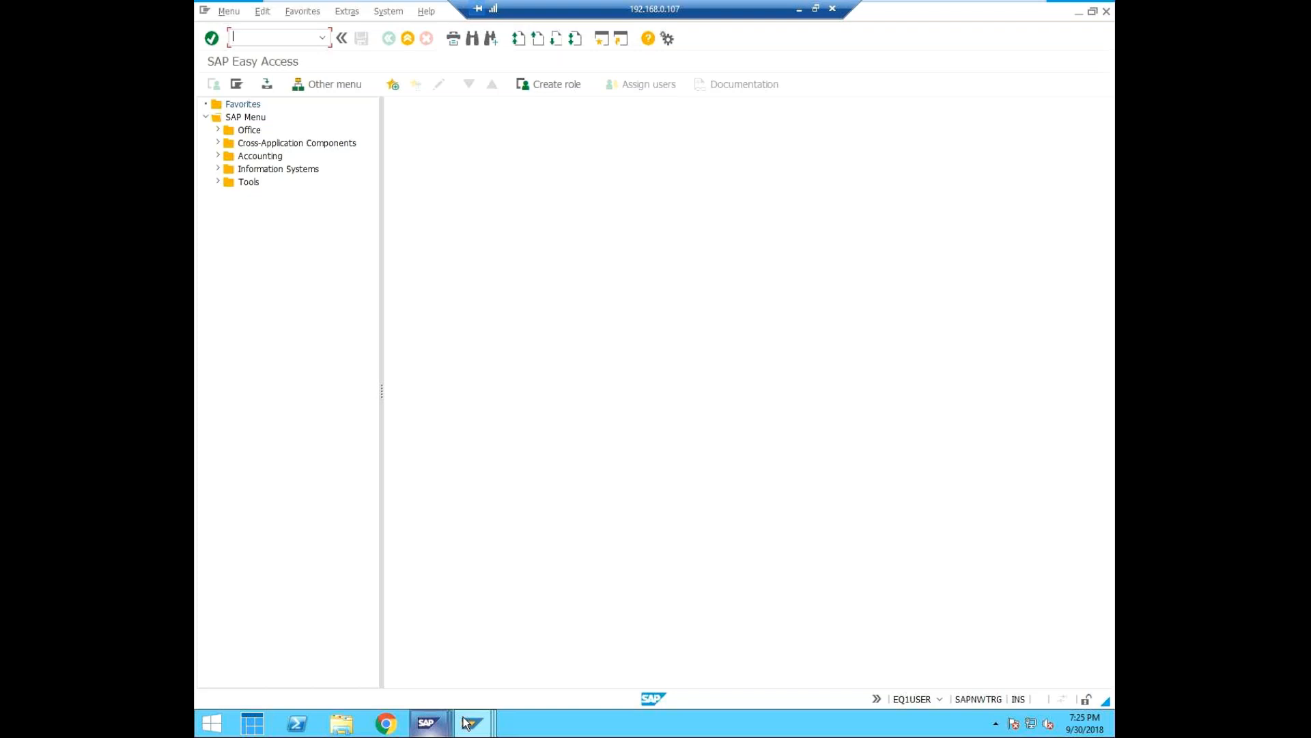
Open user maintenance with the transaction code /nsu01.
{"action": "mouse_move", "coordinate": [472, 723]}
{"action": "type", "text": "/nsu01"}
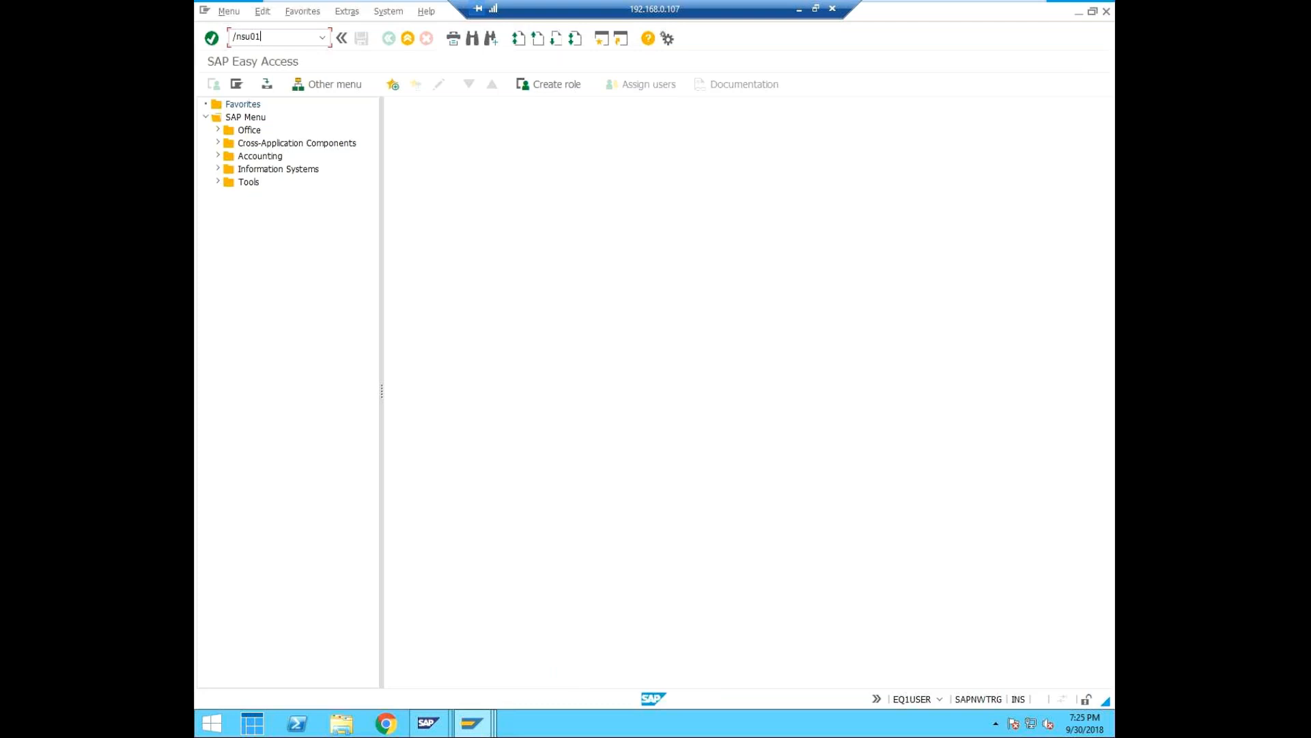
{"action": "key", "text": "Return"}
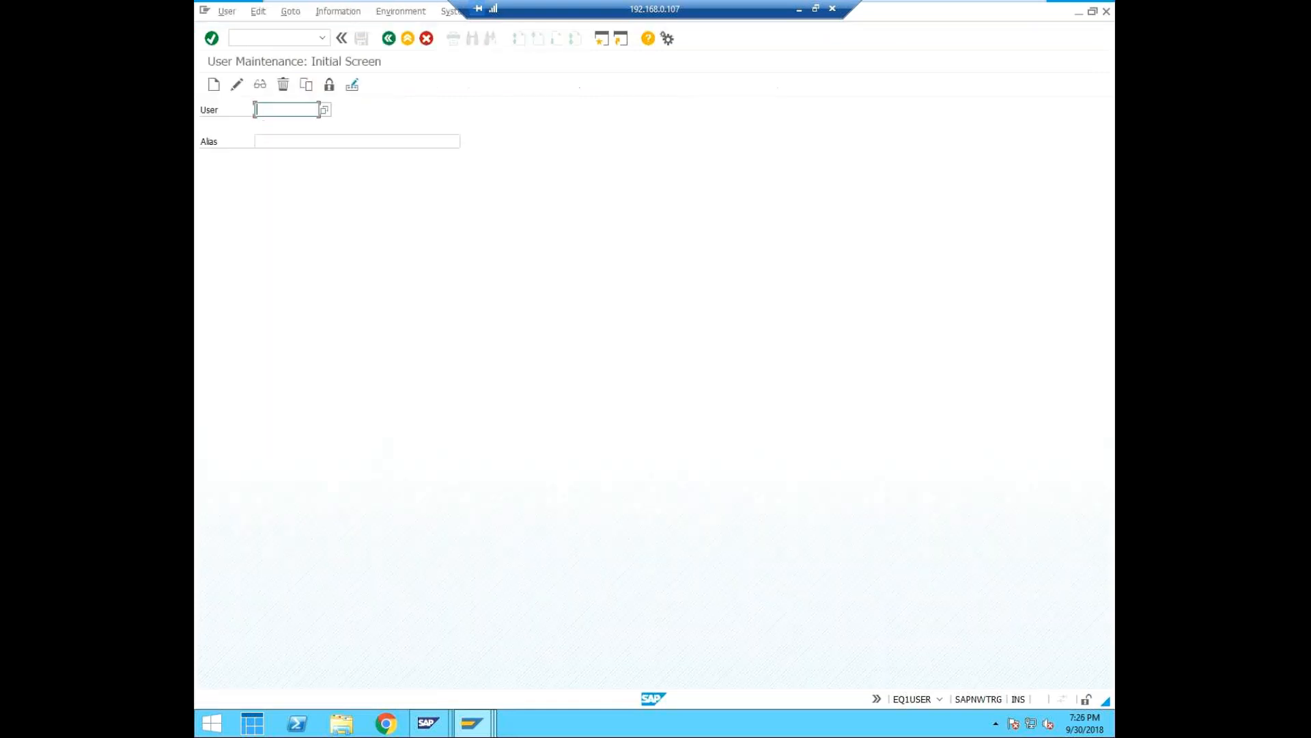
{"action": "type", "text": "cu"}
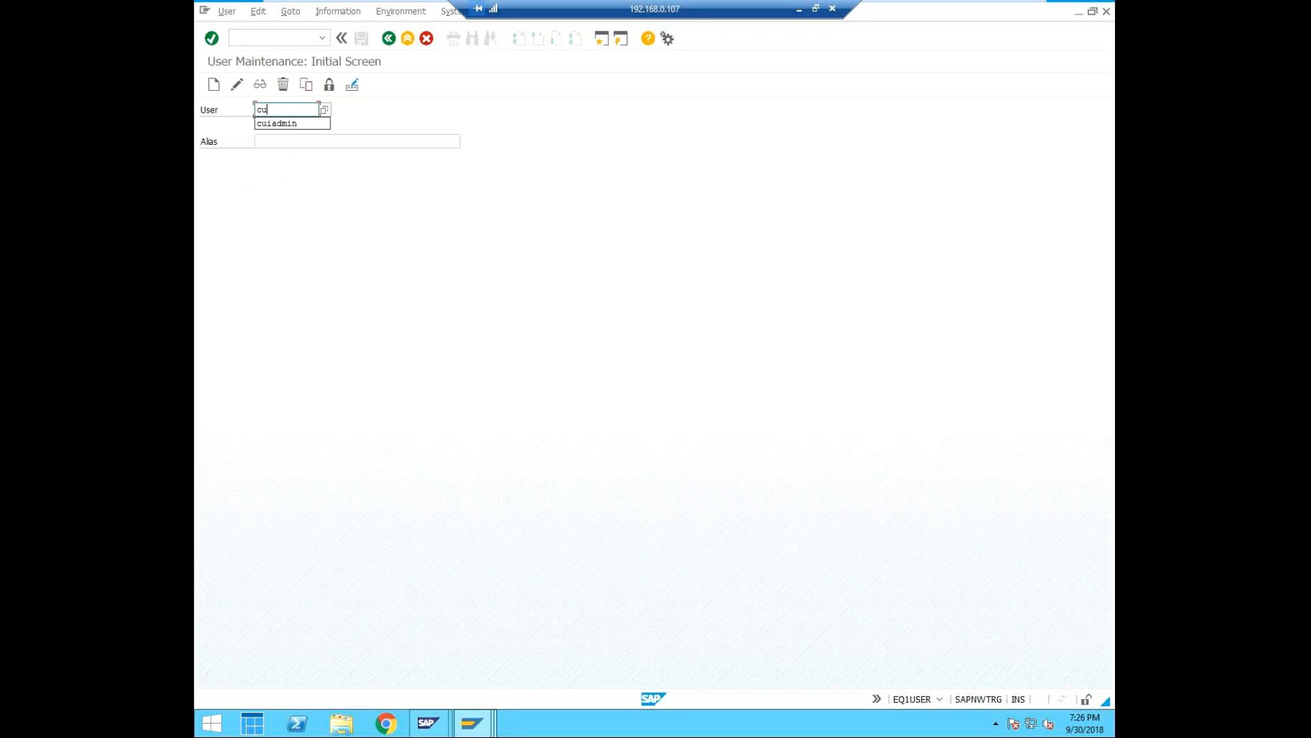
{"action": "key", "text": "Down"}
{"action": "key", "text": "Return"}
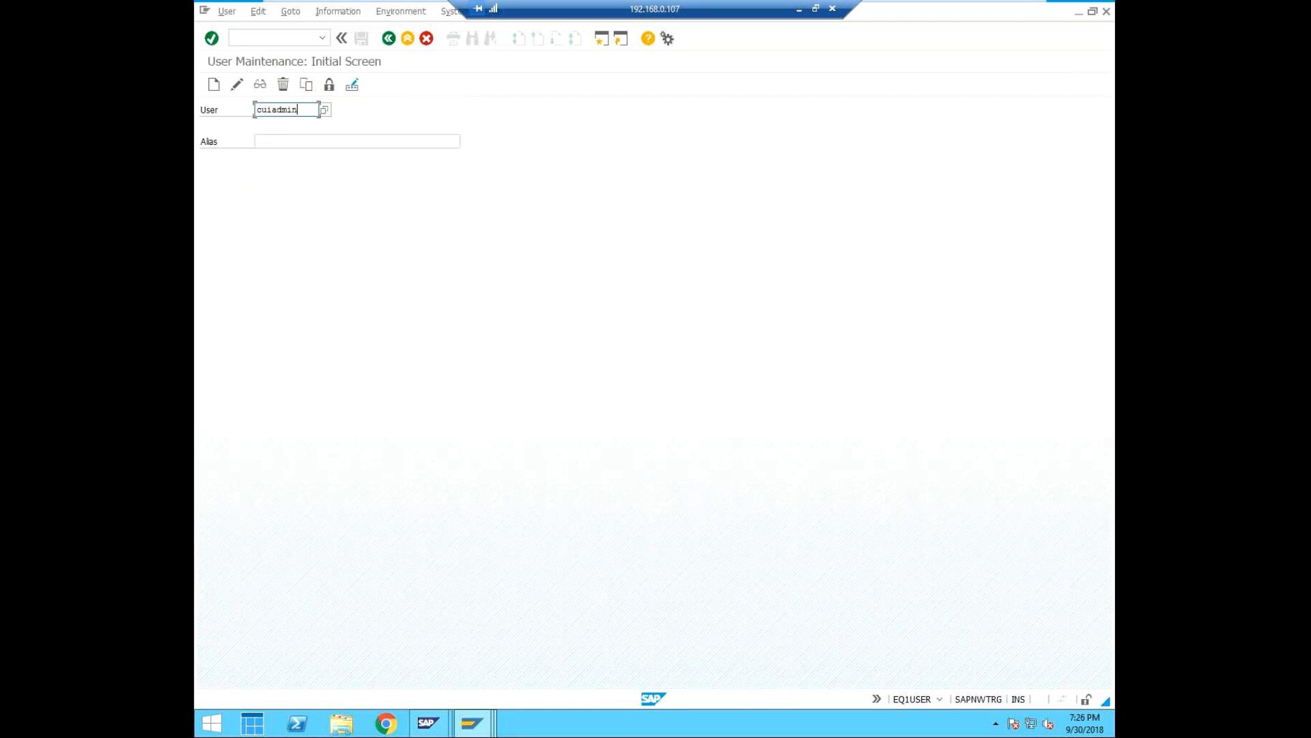
{"action": "key", "text": "BackSpace"}
{"action": "key", "text": "BackSpace"}
{"action": "key", "text": "BackSpace"}
{"action": "key", "text": "BackSpace"}
{"action": "key", "text": "BackSpace"}
{"action": "key", "text": "BackSpace"}
{"action": "key", "text": "BackSpace"}
{"action": "key", "text": "BackSpace"}
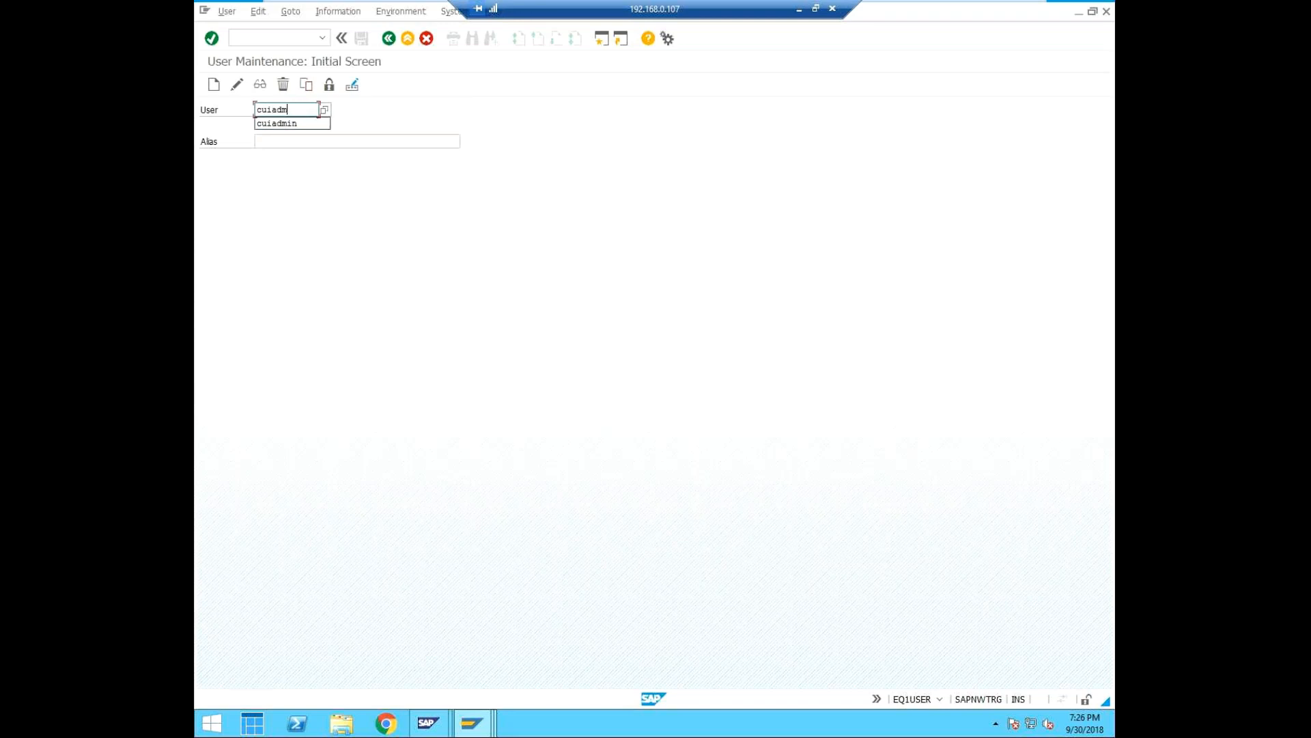
Start creating the user childadm with the alias "child admin user".
{"action": "type", "text": "cl"}
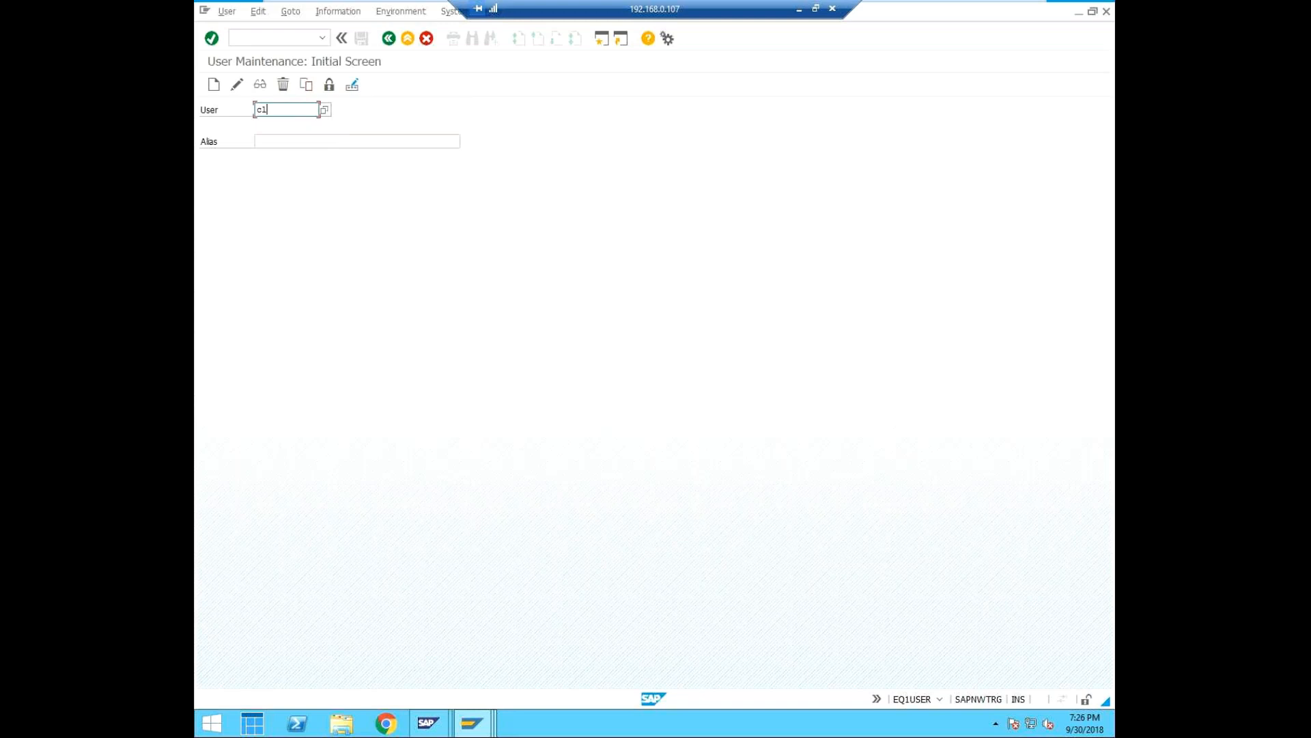
{"action": "type", "text": "i"}
{"action": "key", "text": "BackSpace"}
{"action": "key", "text": "BackSpace"}
{"action": "type", "text": "hildadm"}
{"action": "left_click", "coordinate": [314, 137]}
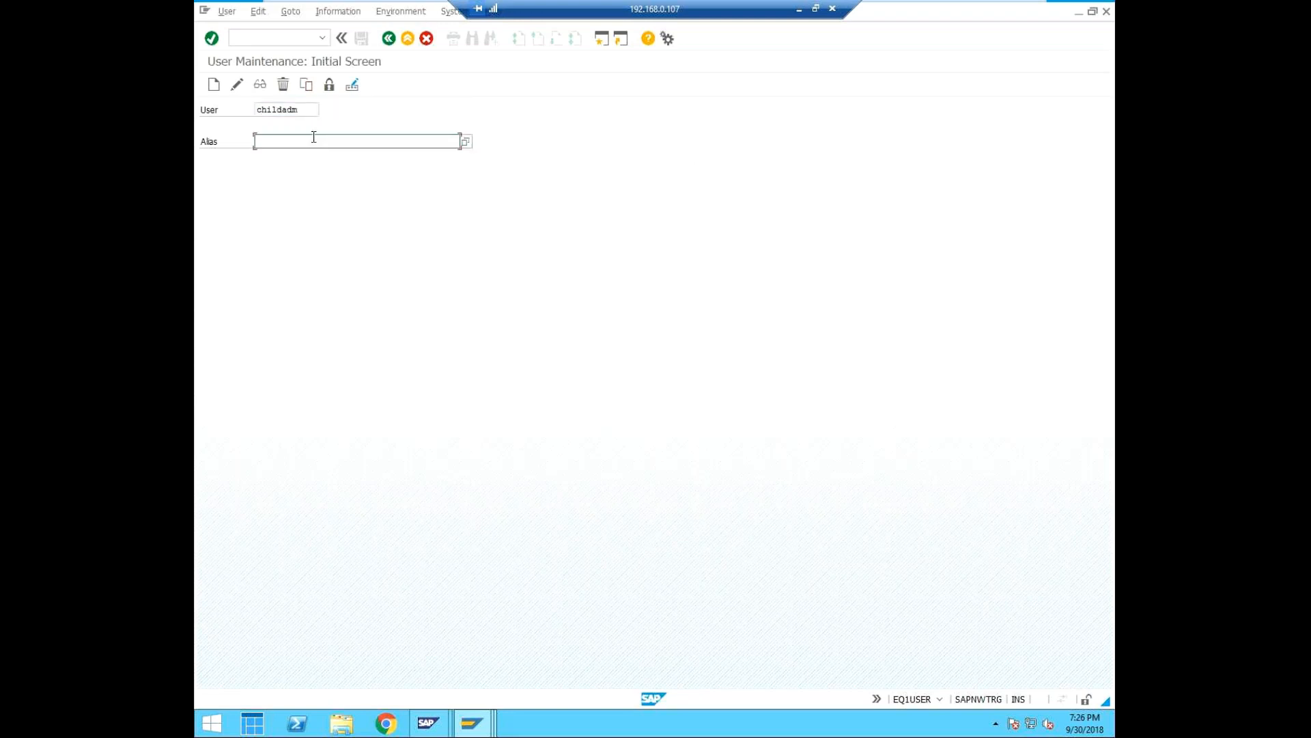
{"action": "type", "text": "child admin user"}
{"action": "left_click", "coordinate": [213, 85]}
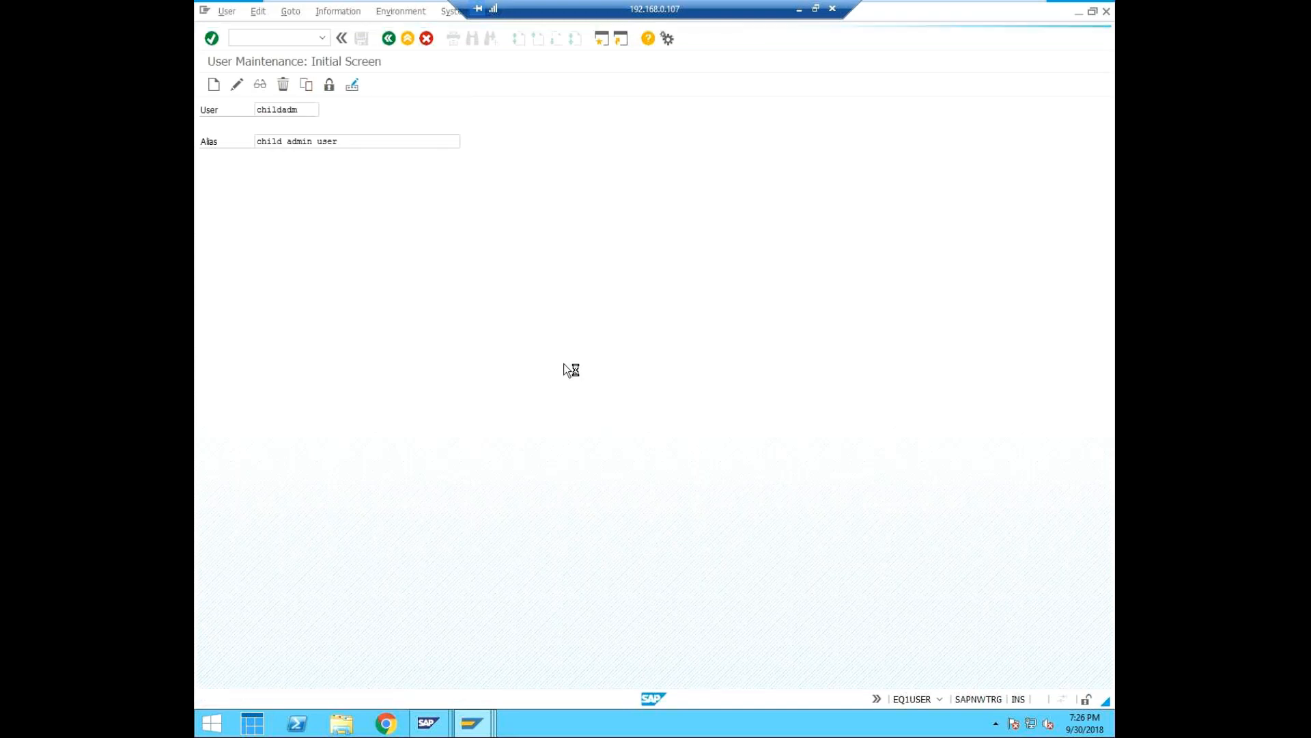
Enter "child admin eq1" as the new user's last name in the address data.
{"action": "left_click", "coordinate": [324, 218]}
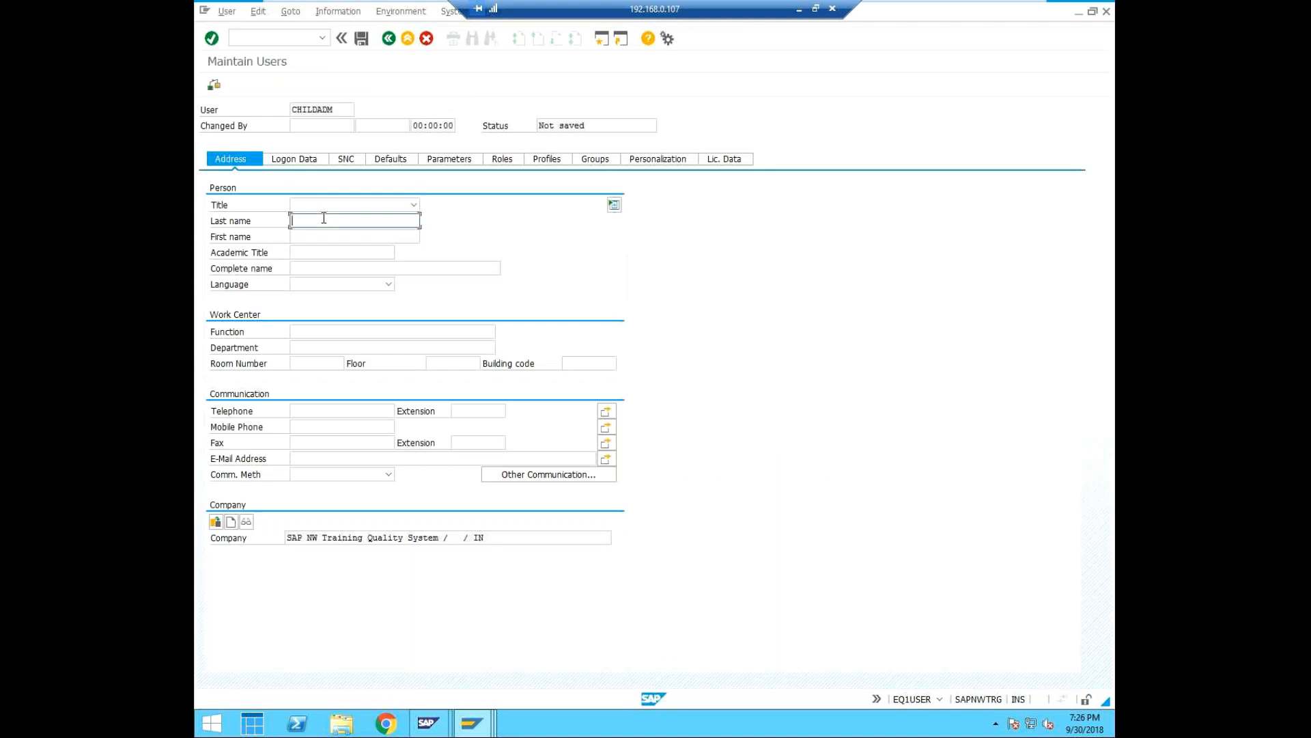
{"action": "type", "text": "child admin eq1"}
Enter and repeat the new user's initial password in the logon data.
{"action": "left_click", "coordinate": [311, 158]}
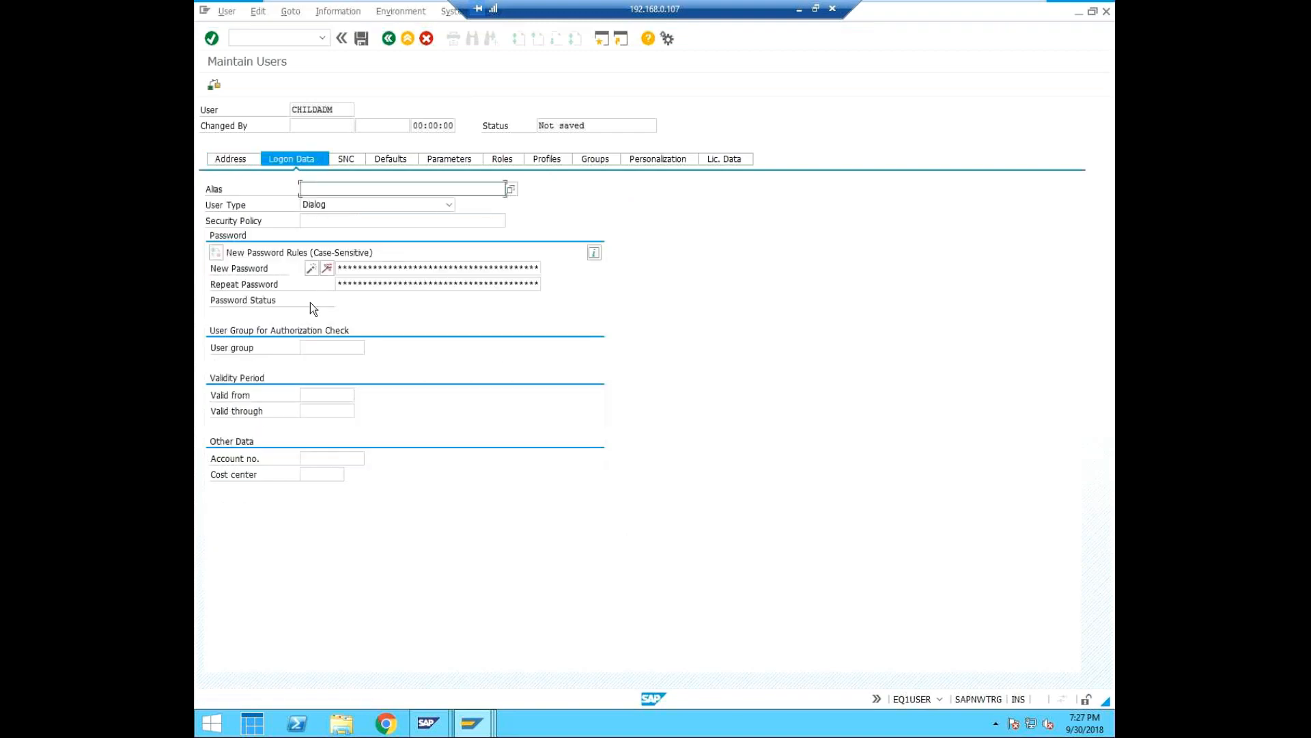
{"action": "left_click", "coordinate": [399, 267]}
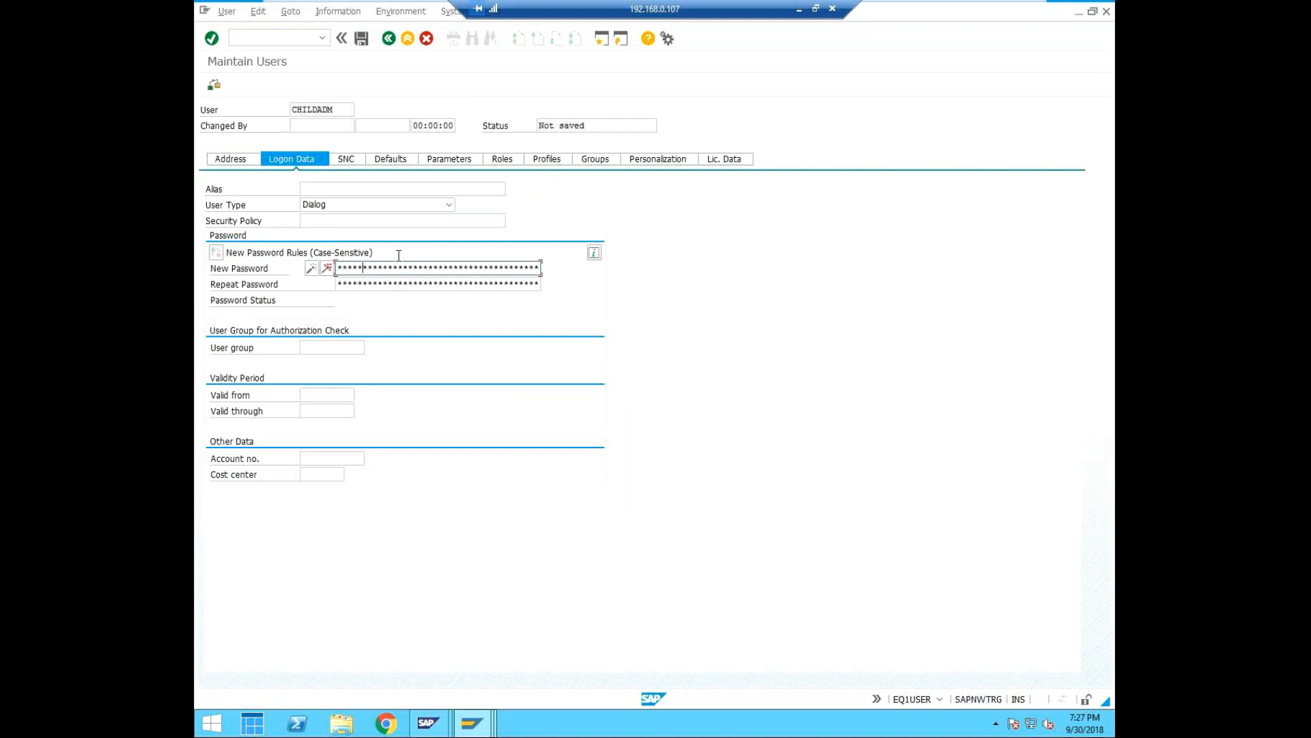
{"action": "key", "text": "Tab"}
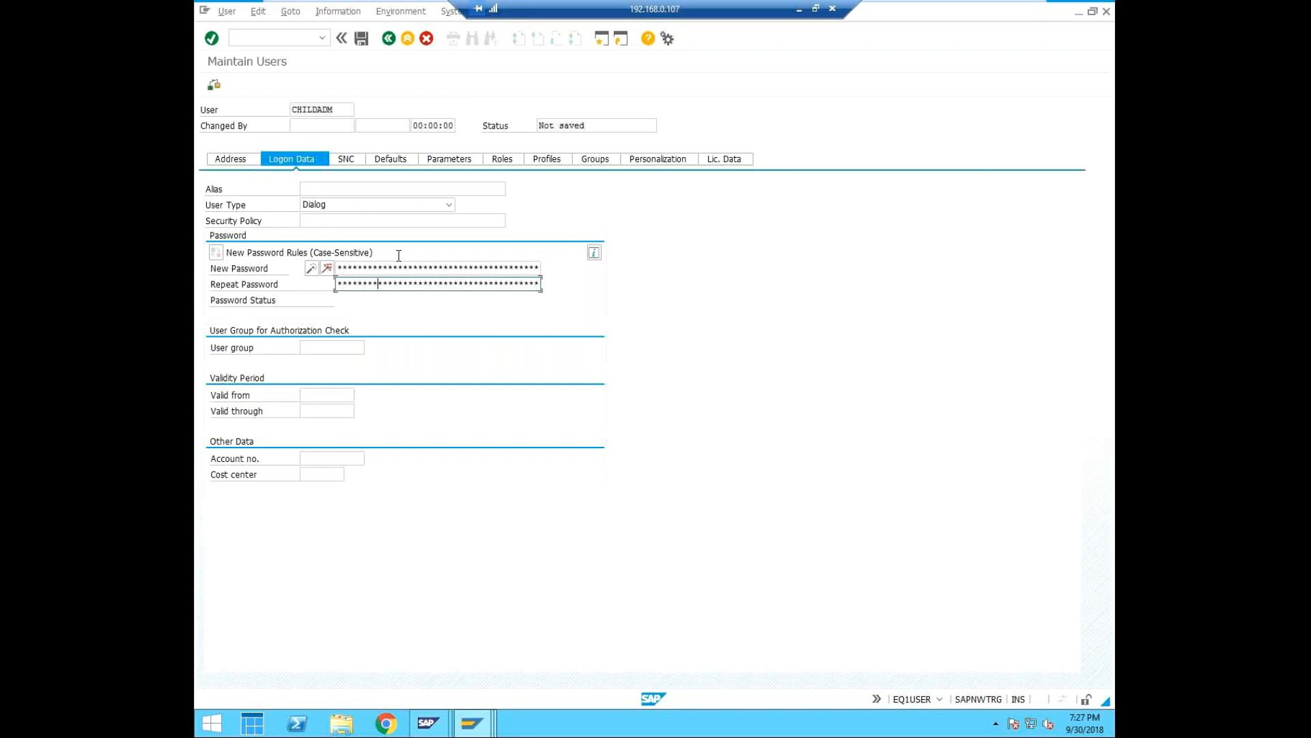
Search the available roles for the new user with the pattern SAP_BC_USR_CUA*.
{"action": "left_click", "coordinate": [508, 159]}
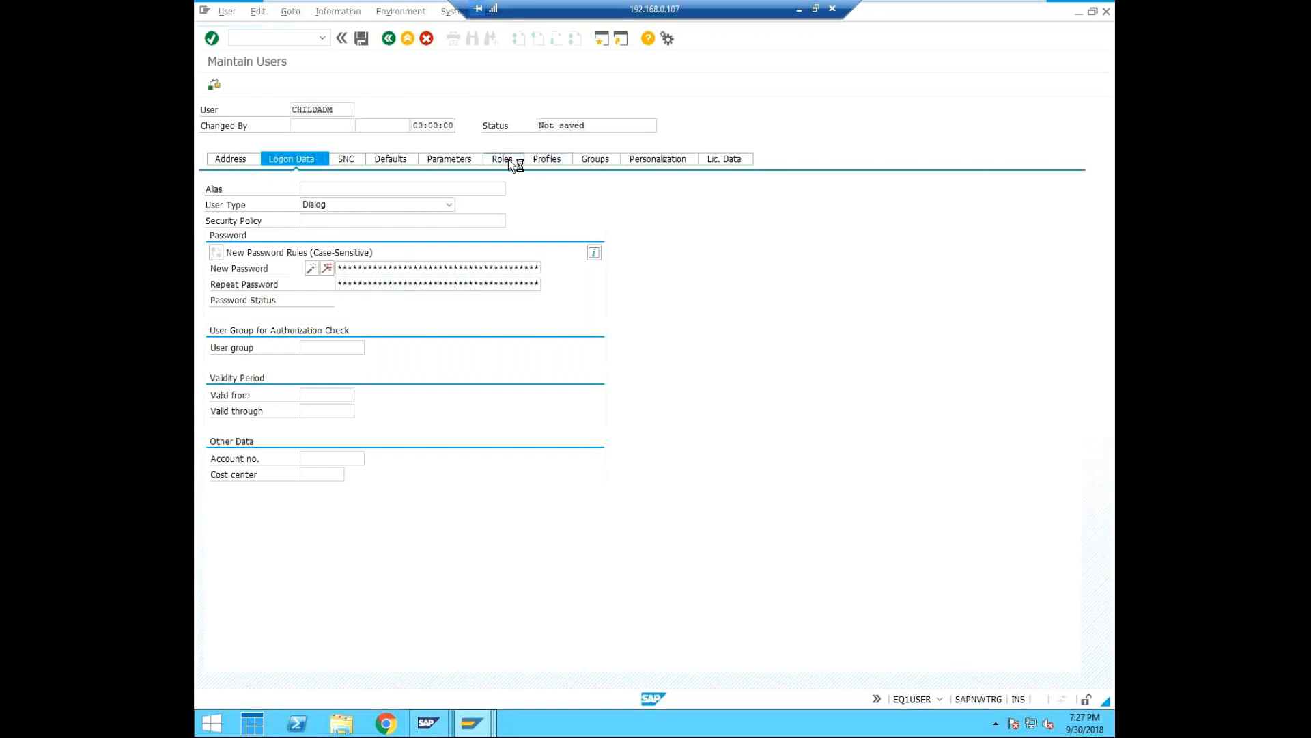
{"action": "left_click", "coordinate": [282, 252]}
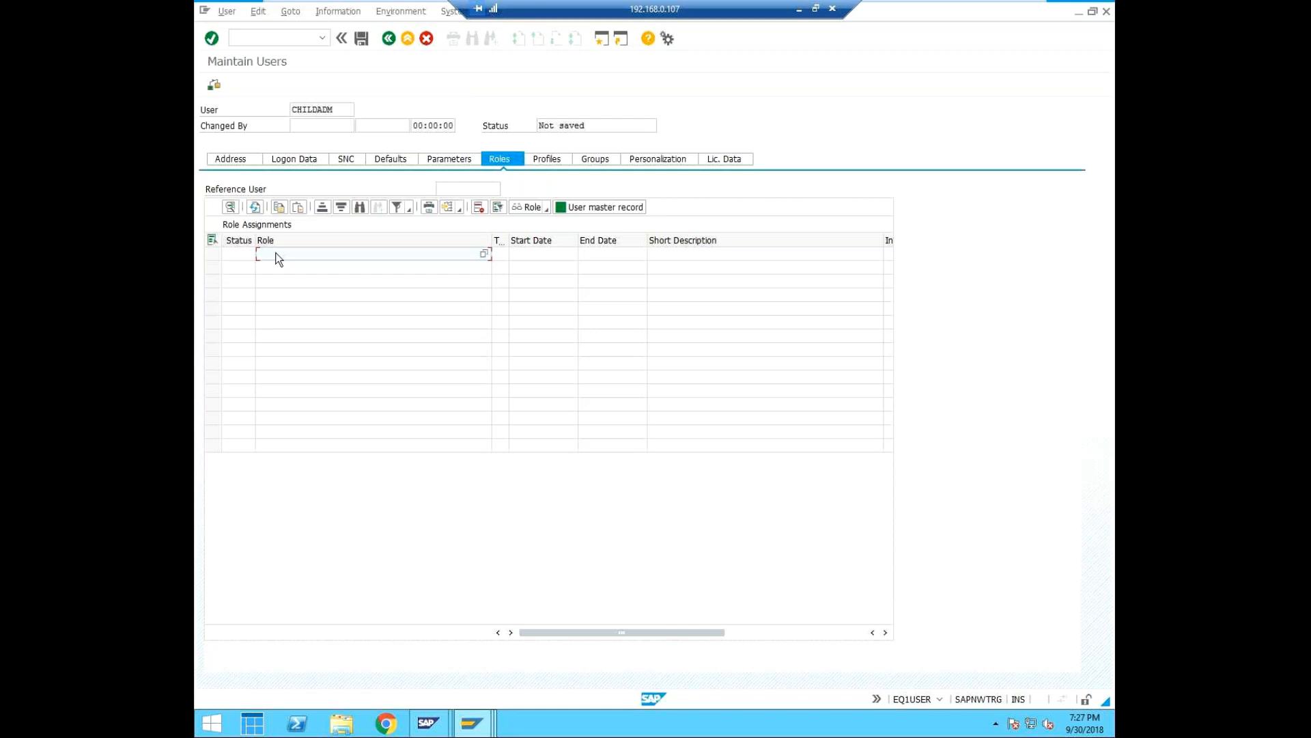
{"action": "type", "text": "SAP_BC_USR_CUA*"}
{"action": "left_click", "coordinate": [487, 258]}
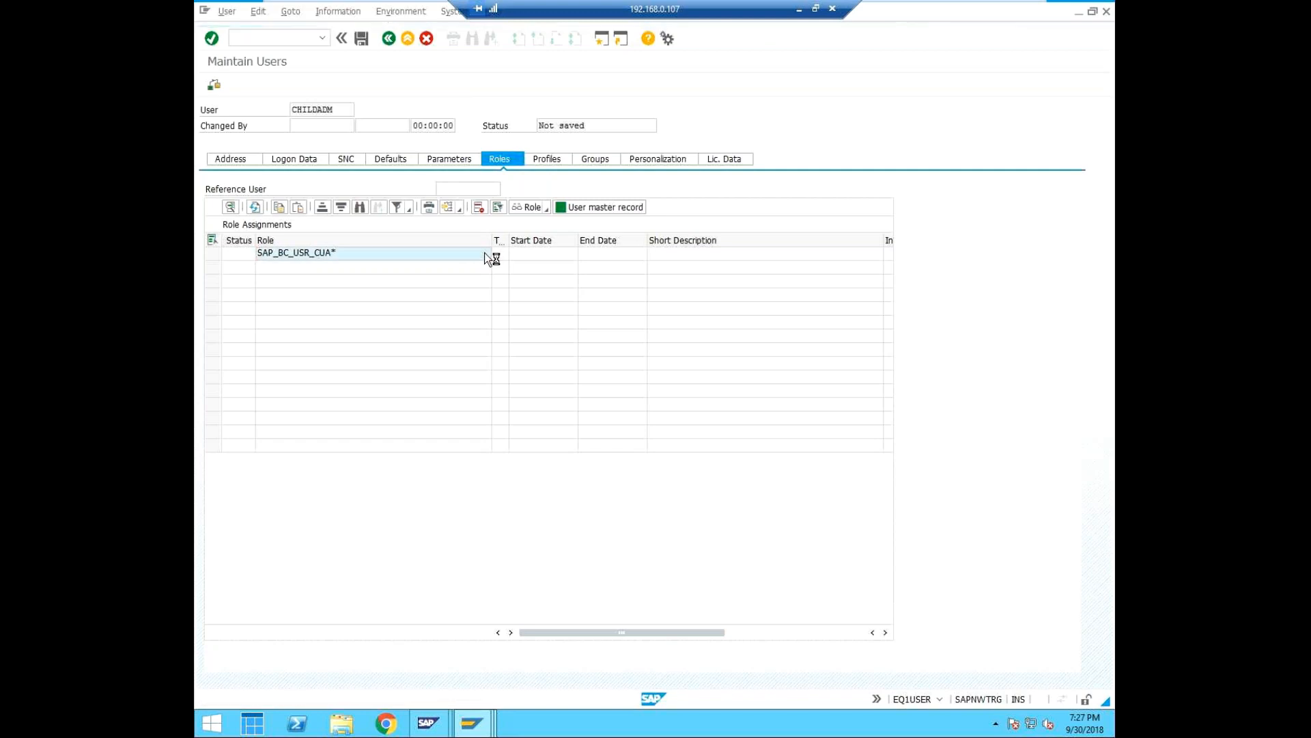
{"action": "left_click", "coordinate": [708, 146]}
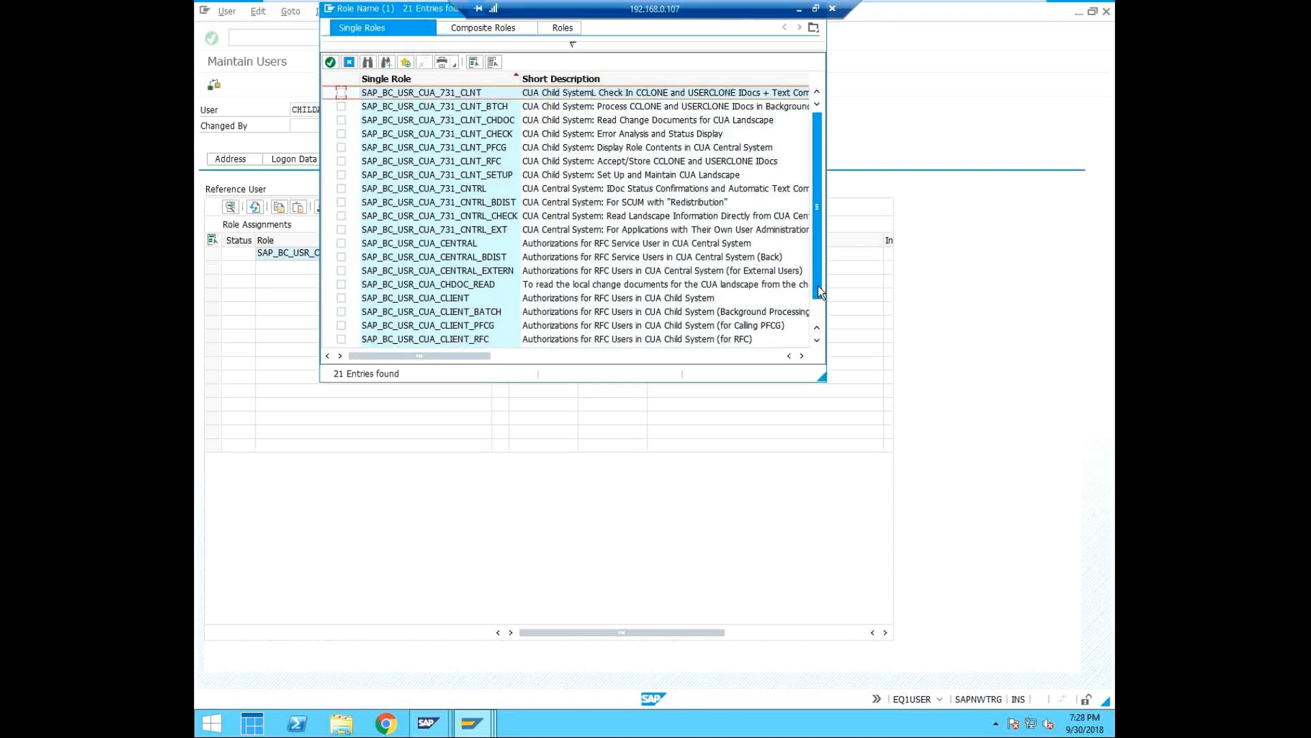
Assign the single roles SAP_BC_USR_CUA_CLIENT and SAP_BC_USR_CUA_SETUP_CLIENT to the user.
{"action": "left_click_drag", "start_coordinate": [818, 287], "coordinate": [818, 291]}
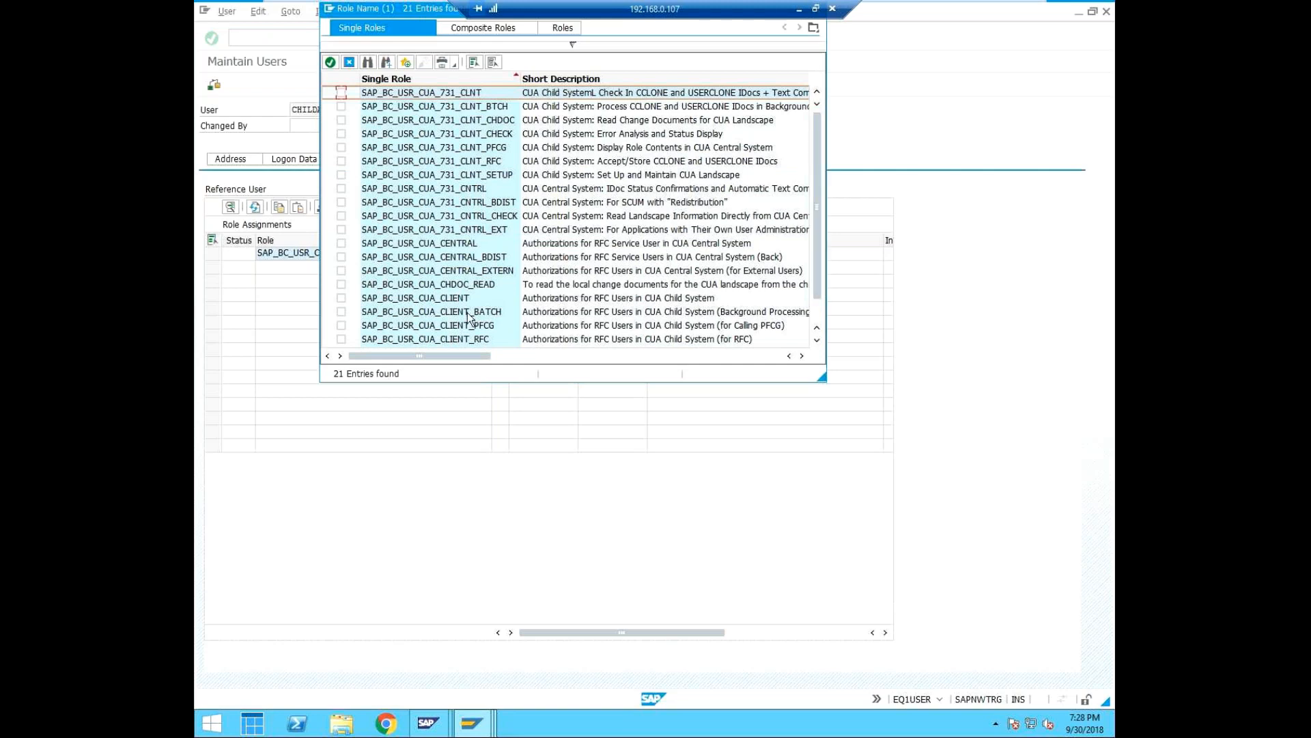
{"action": "left_click", "coordinate": [341, 299]}
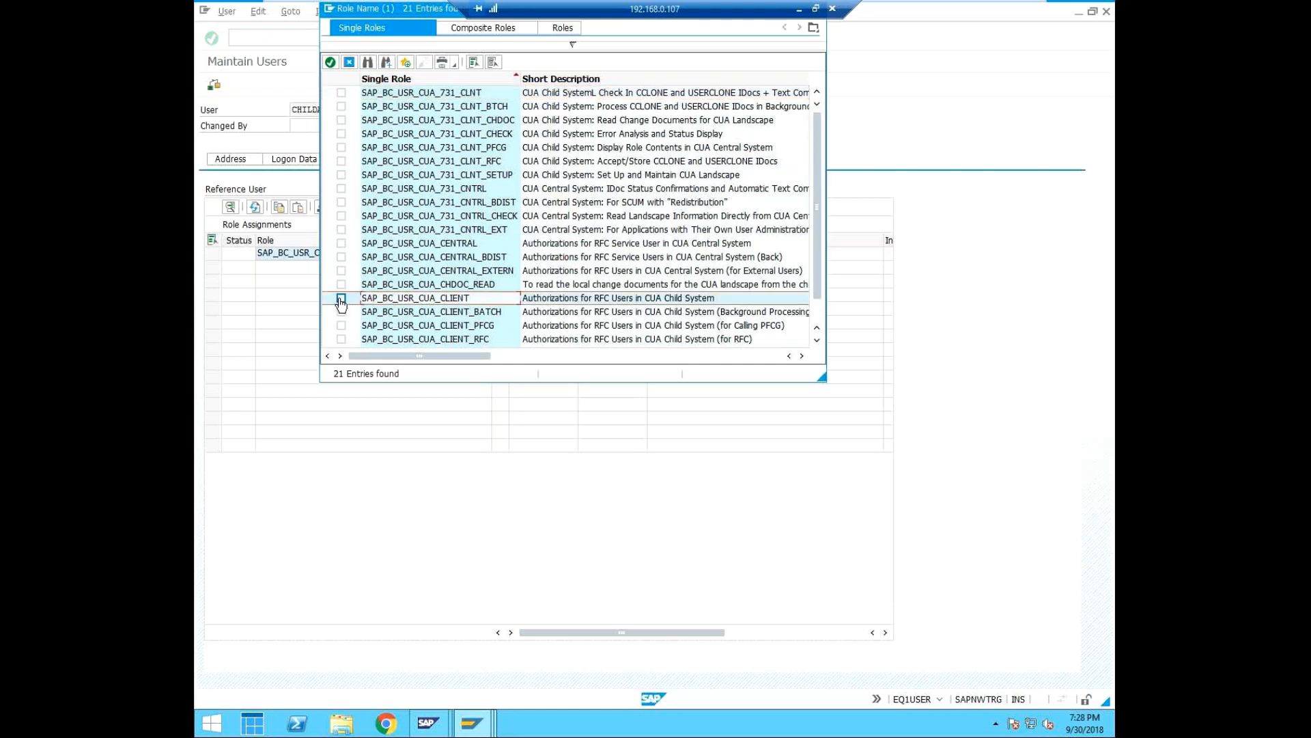
{"action": "left_click", "coordinate": [341, 299]}
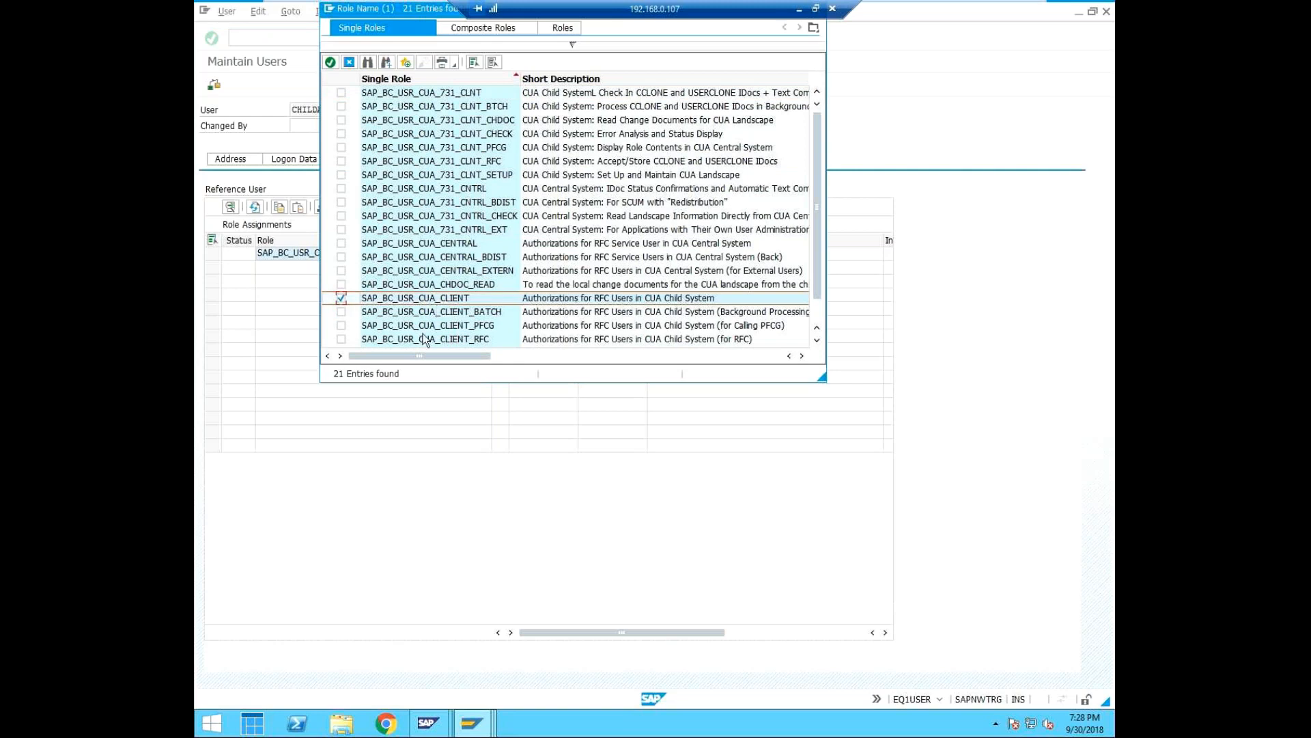
{"action": "scroll", "coordinate": [467, 330], "scroll_direction": "down", "scroll_amount": 1}
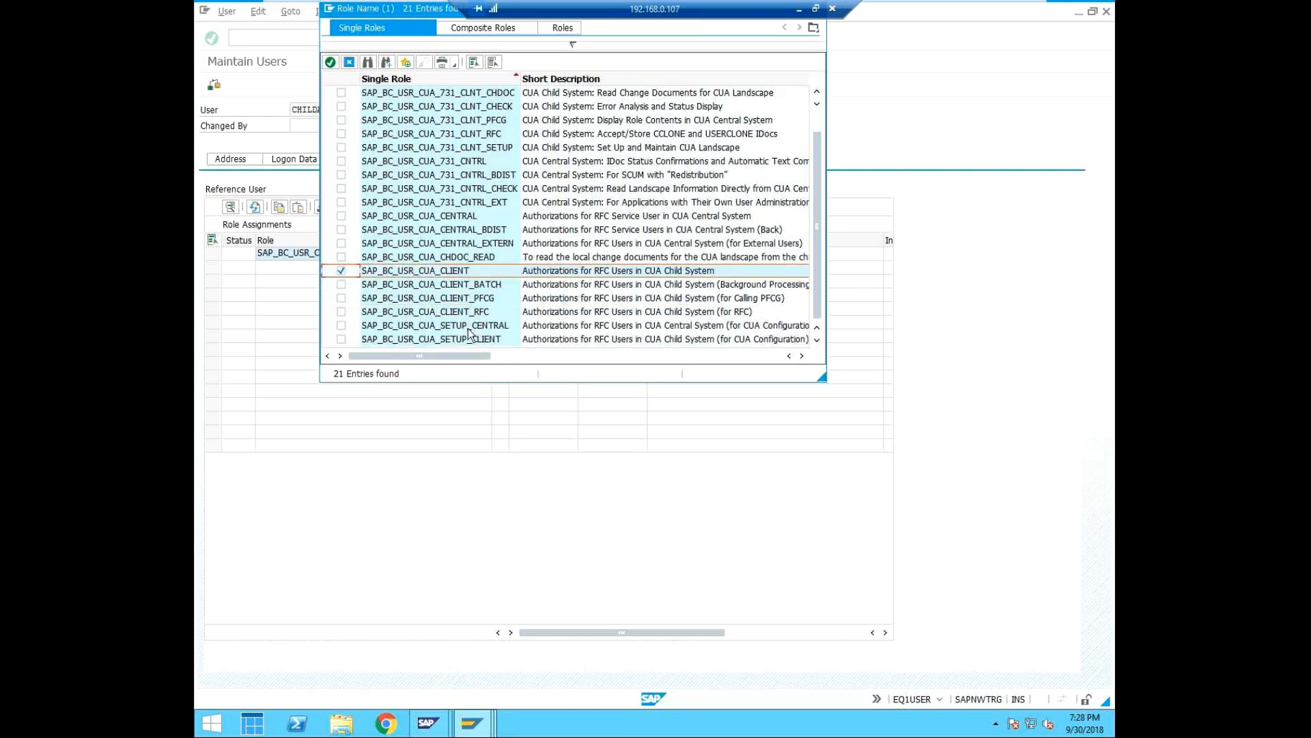
{"action": "left_click", "coordinate": [341, 339]}
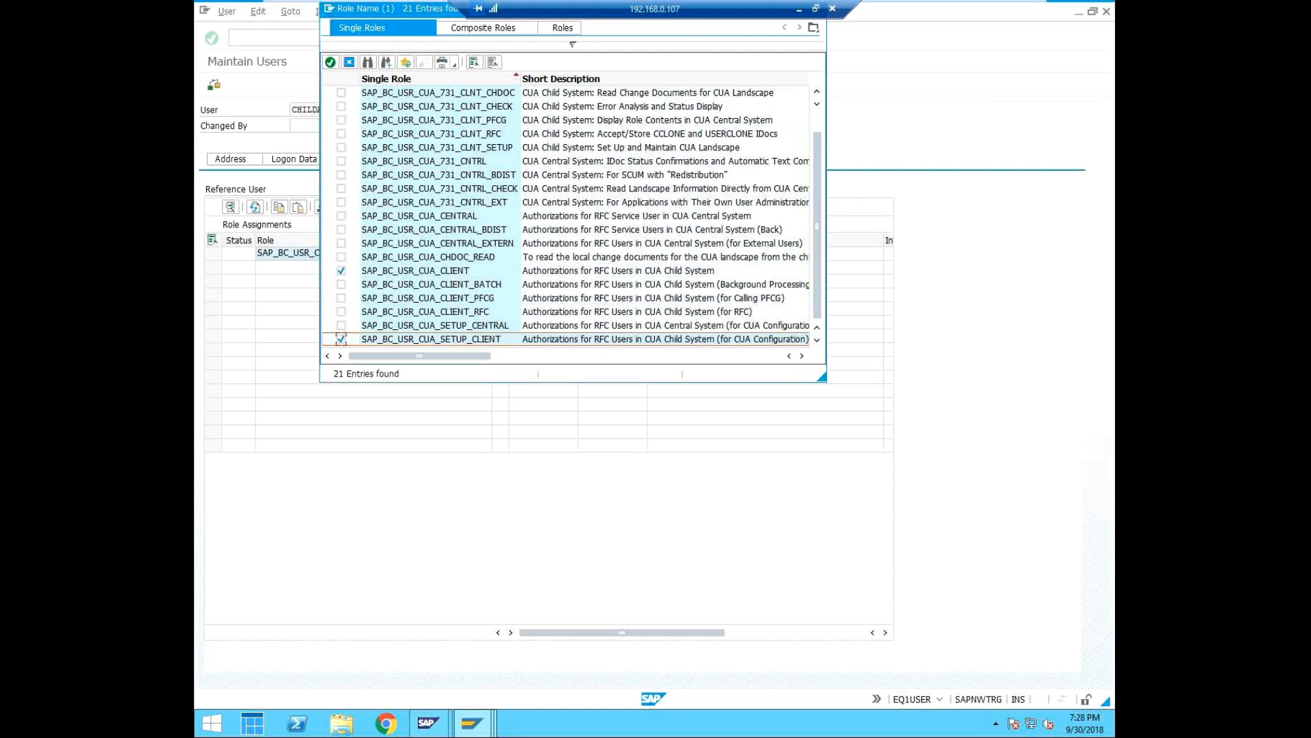
{"action": "left_click_drag", "start_coordinate": [448, 12], "coordinate": [448, 75]}
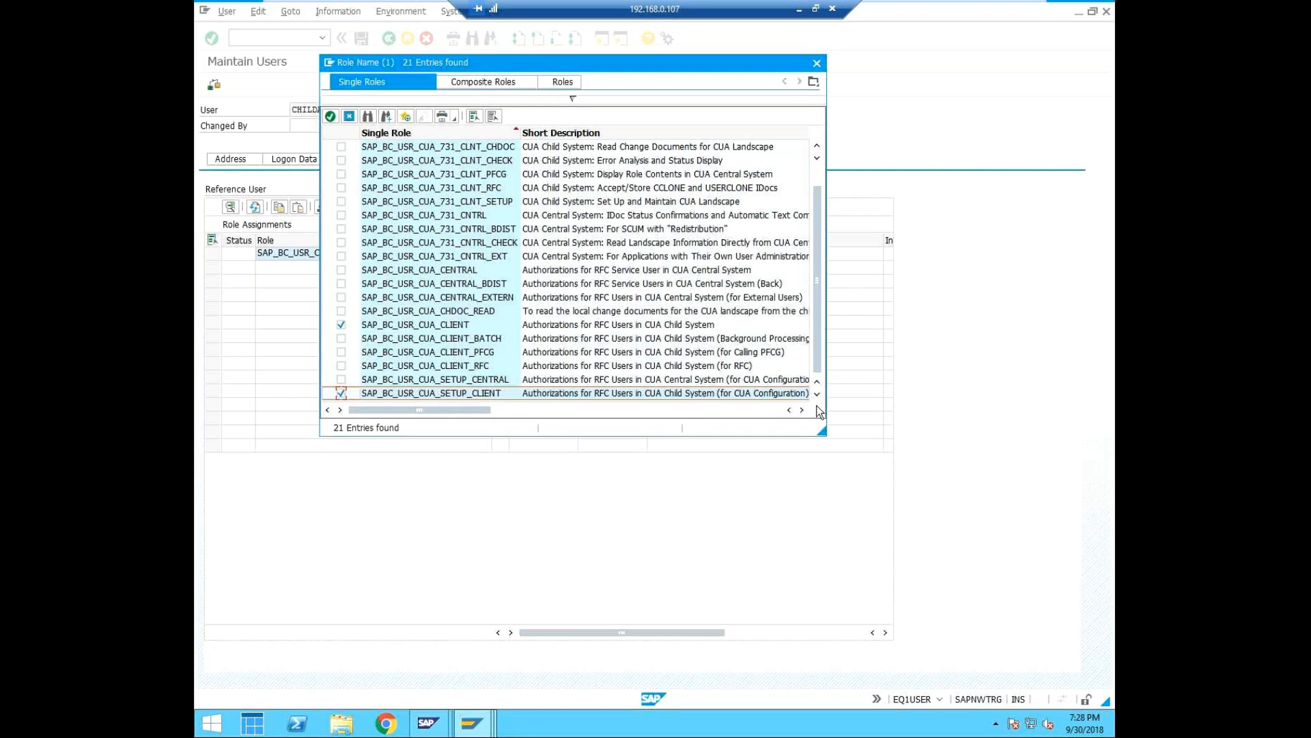
{"action": "left_click", "coordinate": [331, 116]}
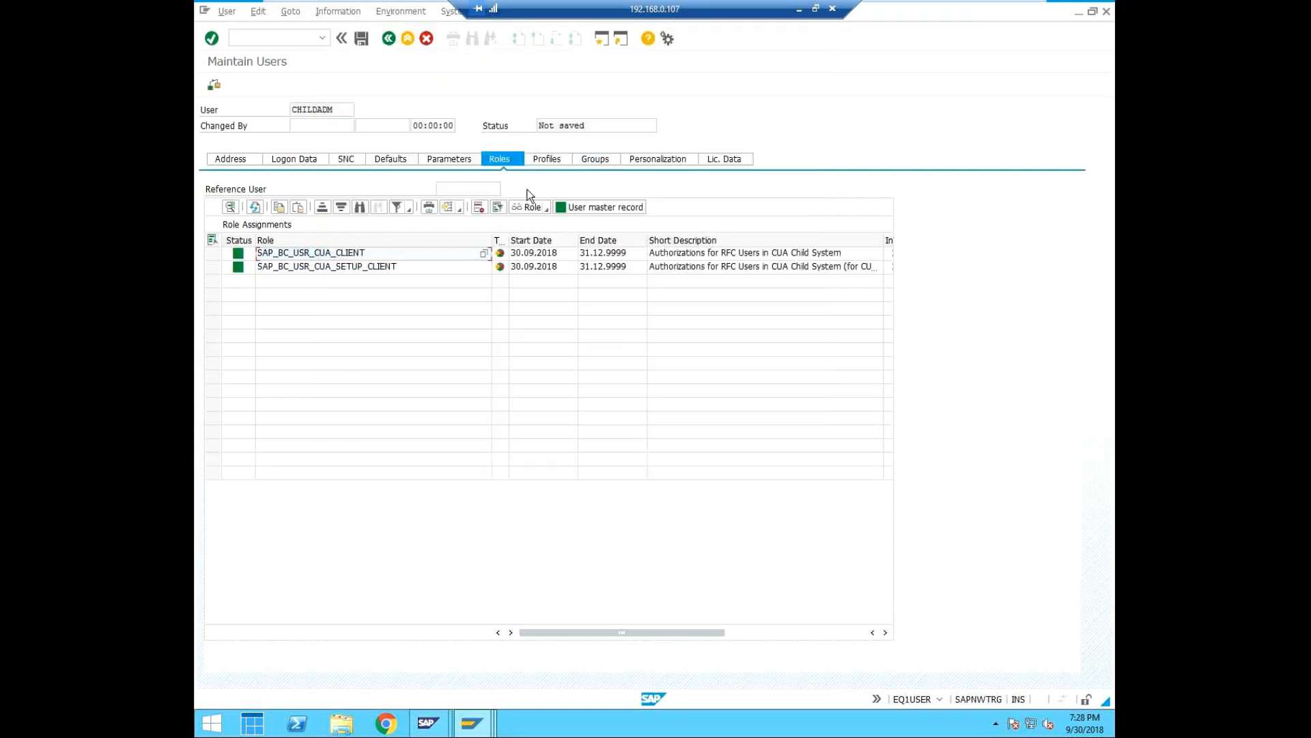
Open the user's authorization profile assignments.
{"action": "left_click", "coordinate": [547, 157]}
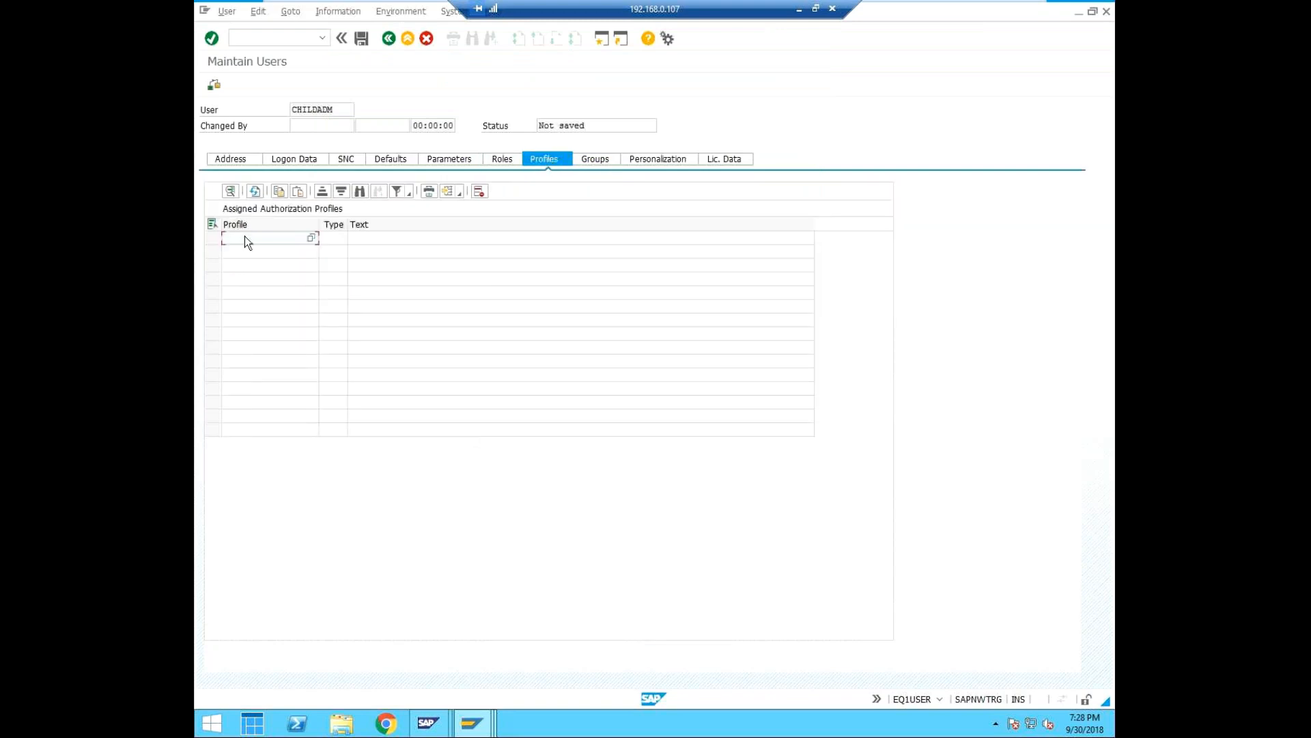
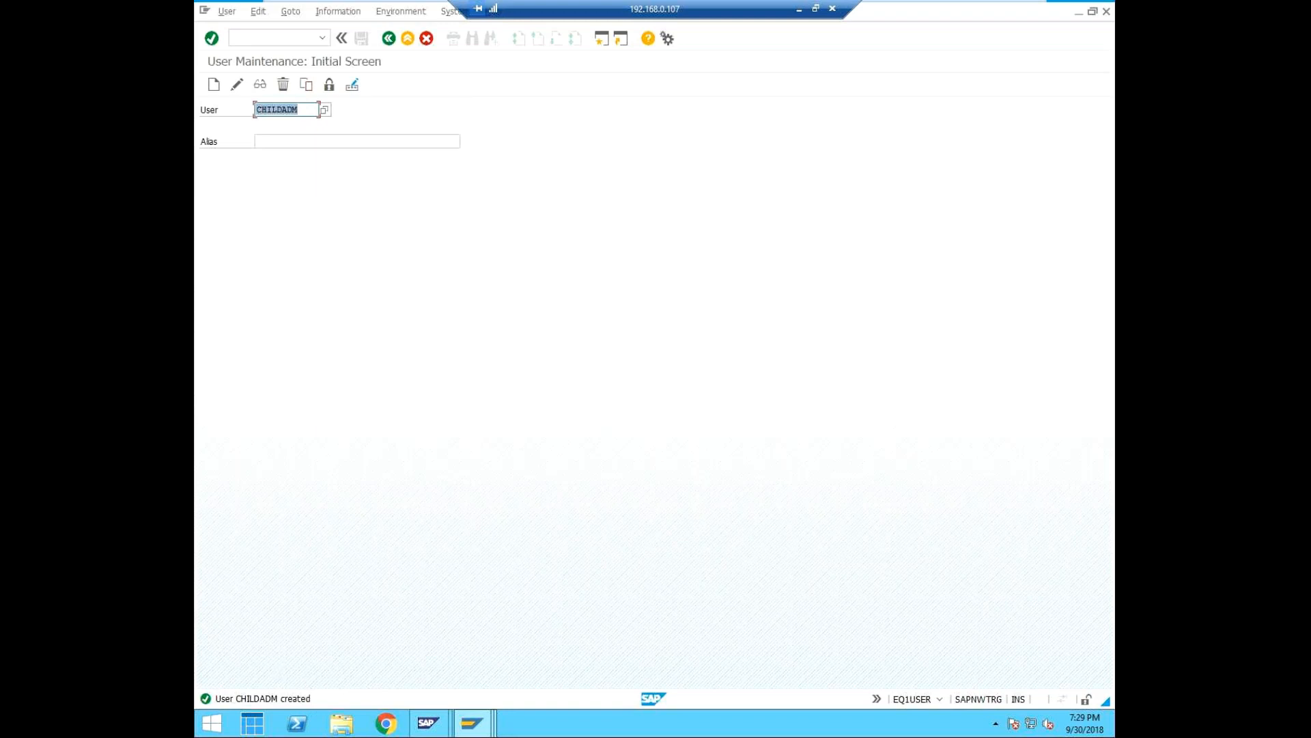
Switch to the ED1 session and display the details of client 000 in client maintenance (SCC4).
{"action": "left_click", "coordinate": [474, 729]}
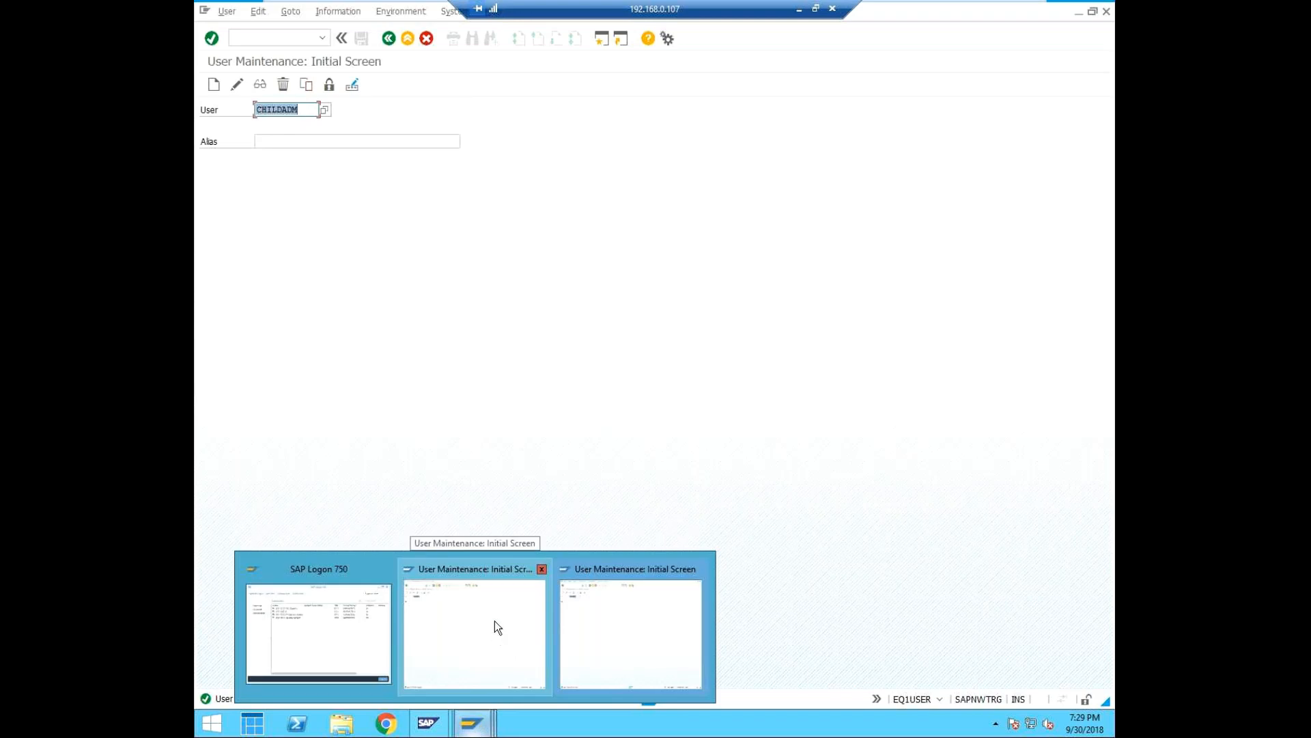
{"action": "left_click", "coordinate": [494, 621]}
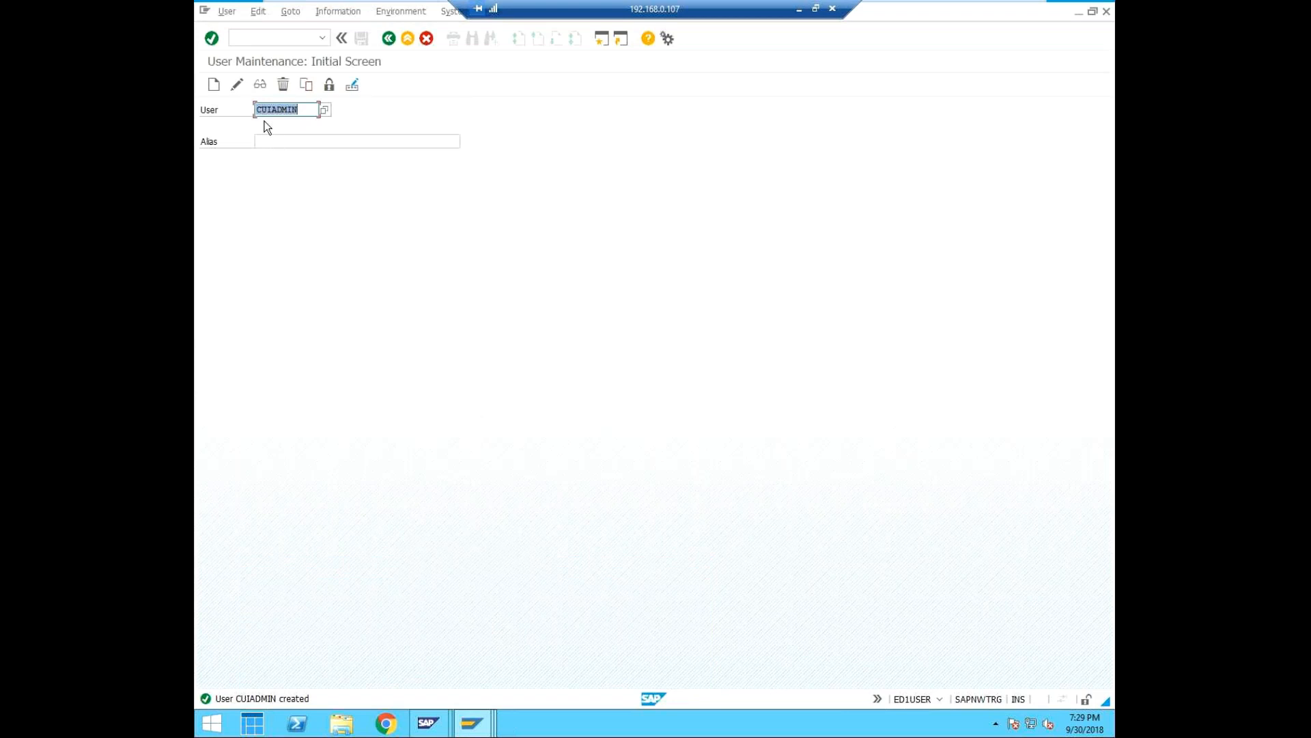
{"action": "left_click", "coordinate": [387, 38]}
{"action": "type", "text": "/sud"}
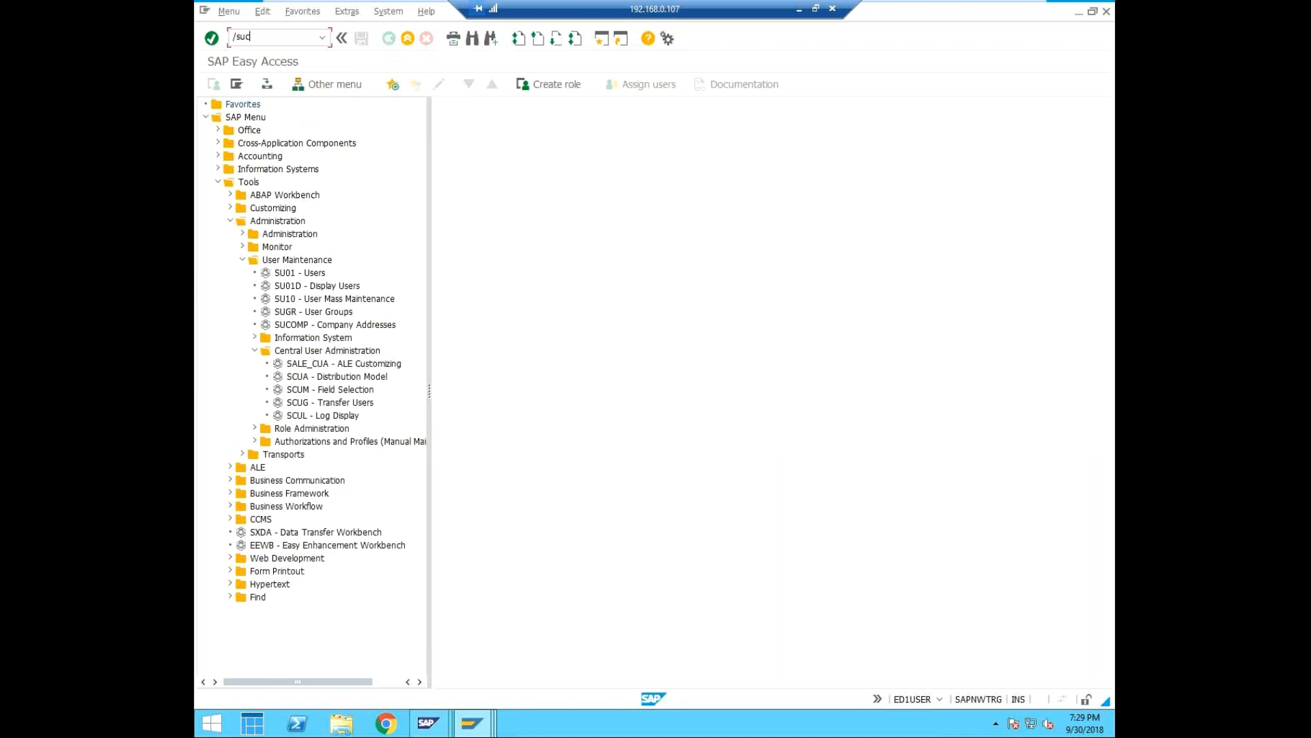
{"action": "type", "text": "4"}
{"action": "type", "text": "n"}
{"action": "key", "text": "BackSpace"}
{"action": "key", "text": "Return"}
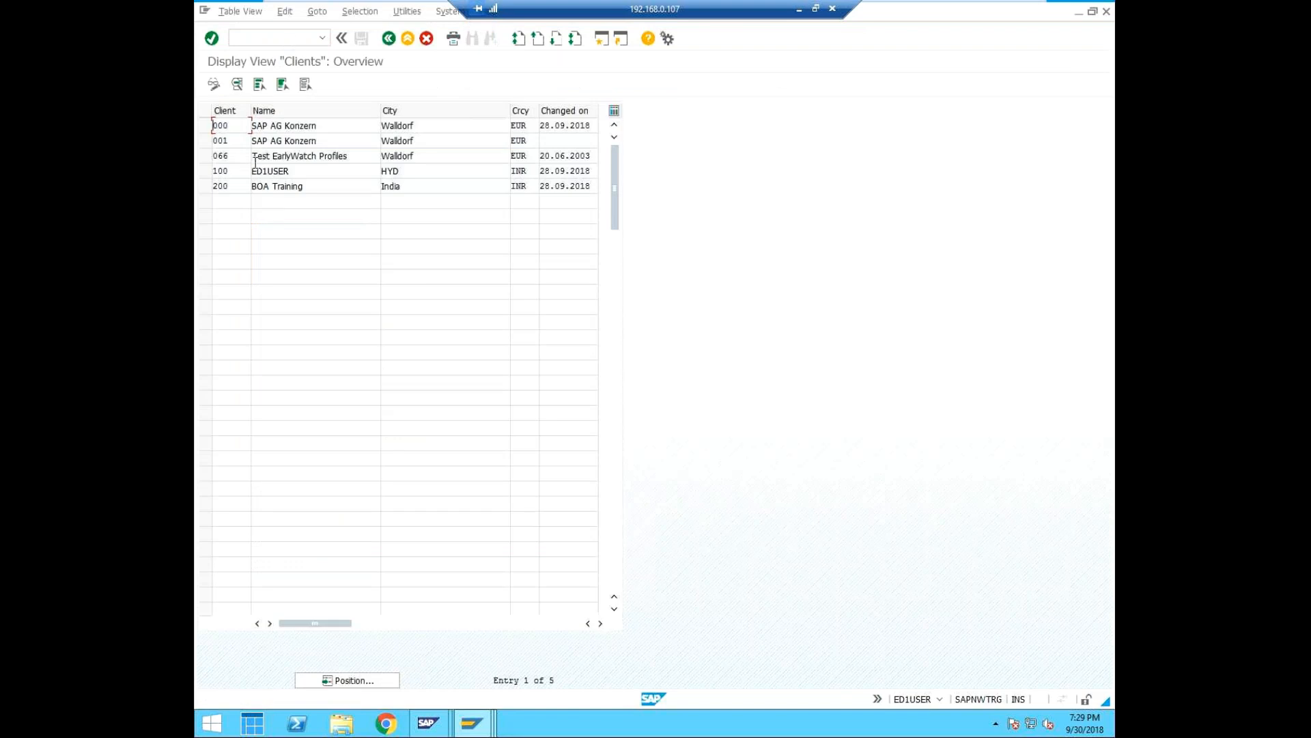
{"action": "double_click", "coordinate": [231, 124]}
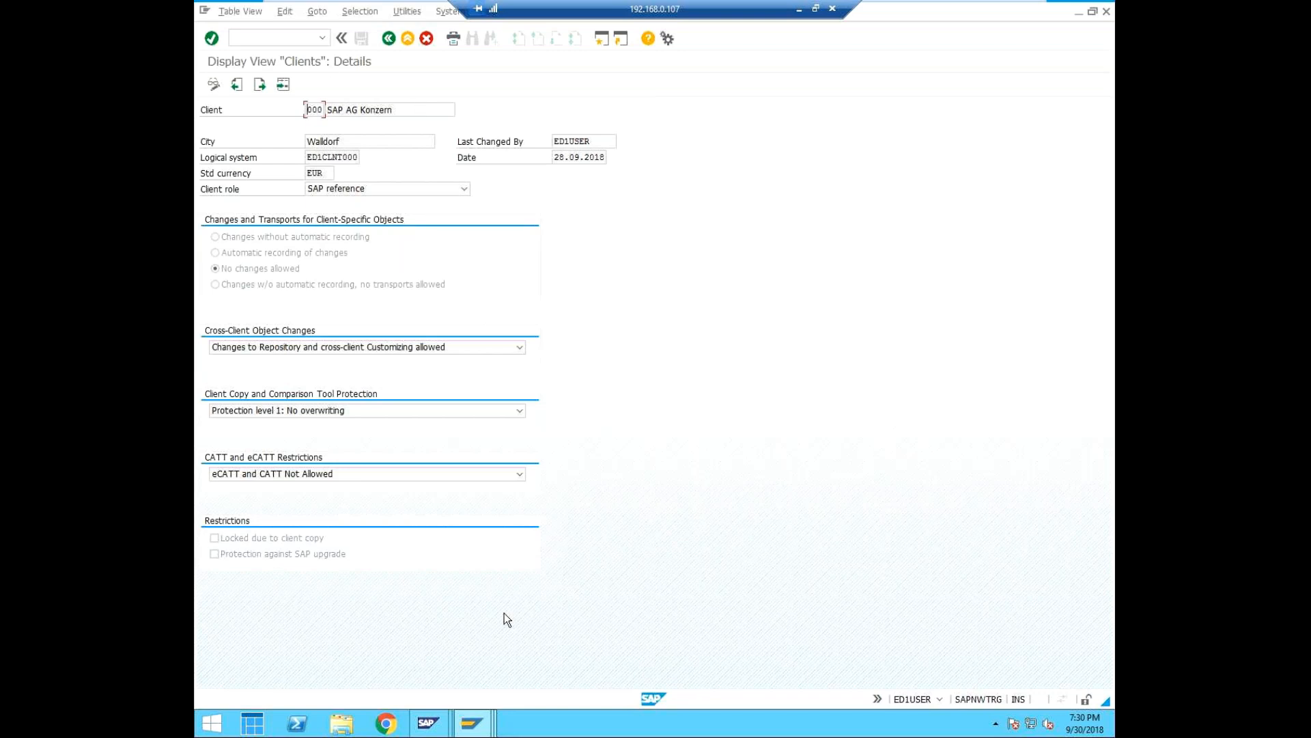
Switch to the EQ1 session and display the details of client 000 with transaction SCC4.
{"action": "mouse_move", "coordinate": [480, 734]}
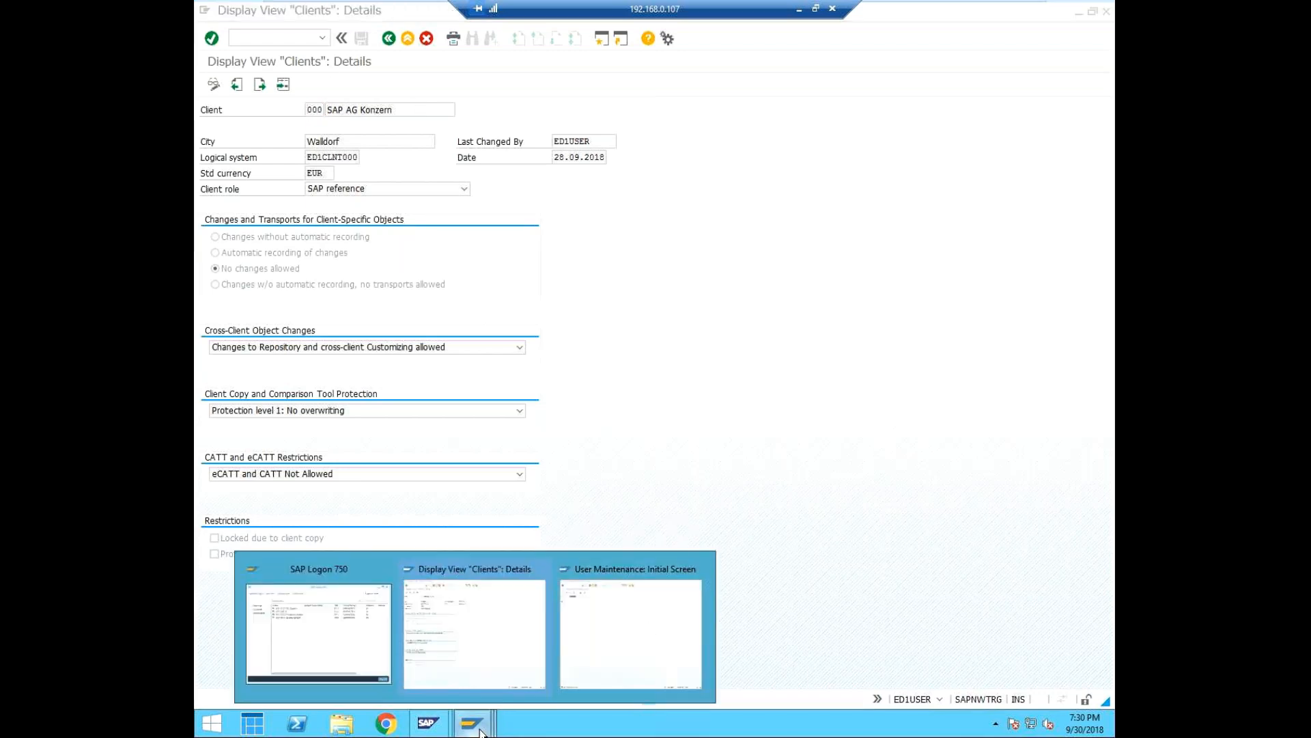
{"action": "left_click", "coordinate": [649, 626]}
{"action": "left_click", "coordinate": [388, 38]}
{"action": "left_click", "coordinate": [280, 37]}
{"action": "type", "text": "/nscc4"}
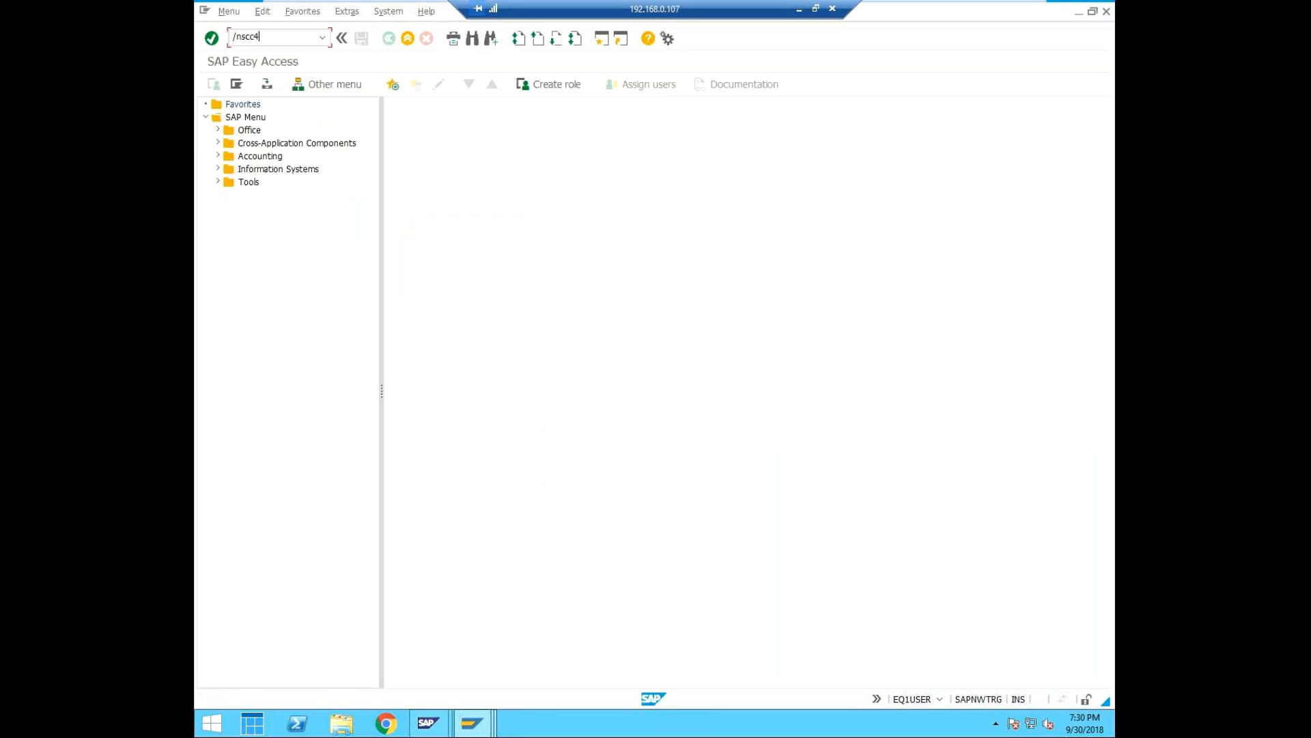
{"action": "key", "text": "Return"}
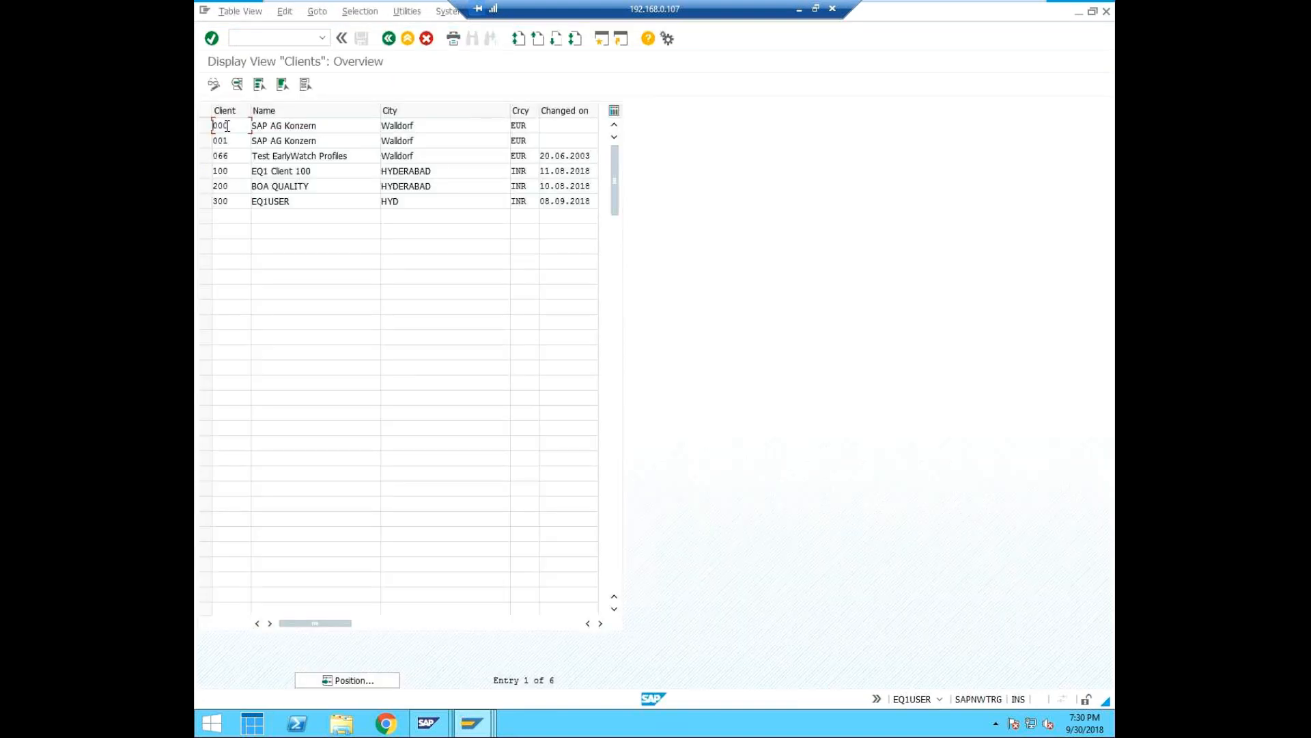
{"action": "double_click", "coordinate": [227, 126]}
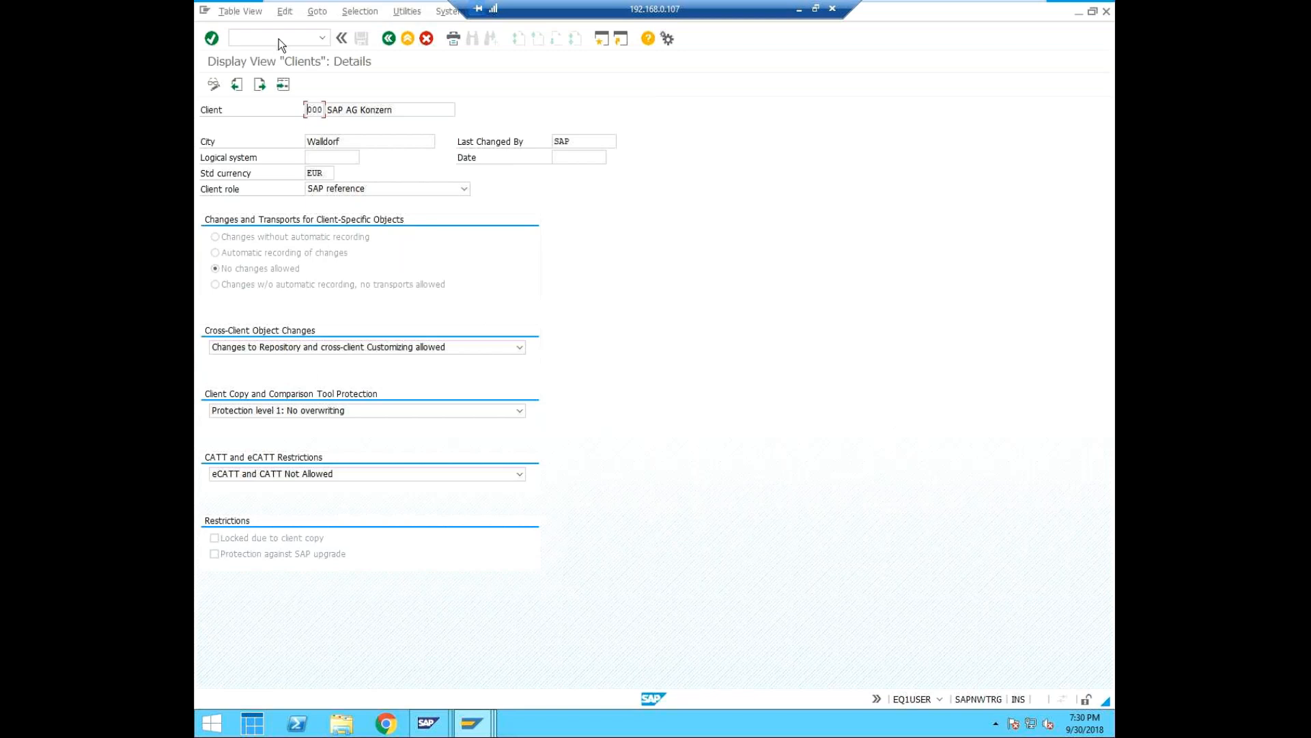
Try to open the distribution model in EQ1 with transaction BD64.
{"action": "type", "text": "/nbd634"}
{"action": "key", "text": "BackSpace"}
{"action": "key", "text": "BackSpace"}
{"action": "type", "text": "4"}
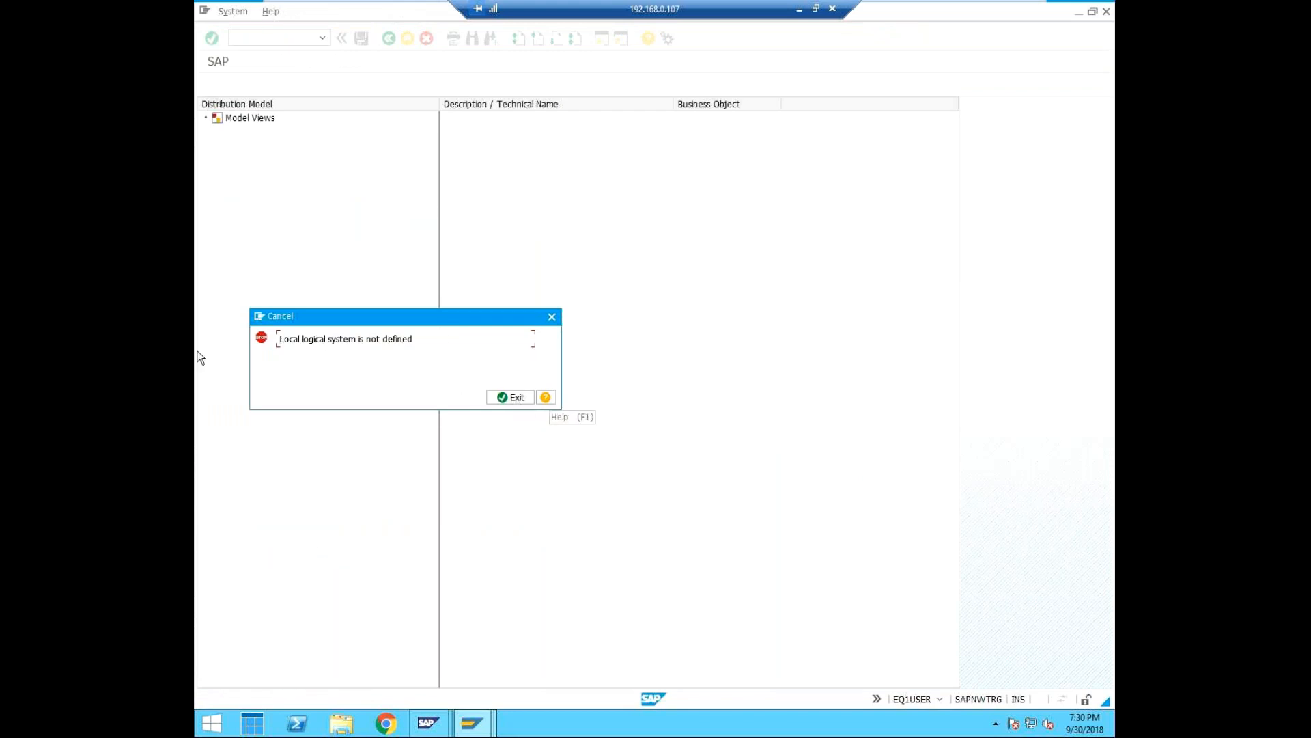
{"action": "left_click", "coordinate": [551, 317]}
{"action": "type", "text": "/"}
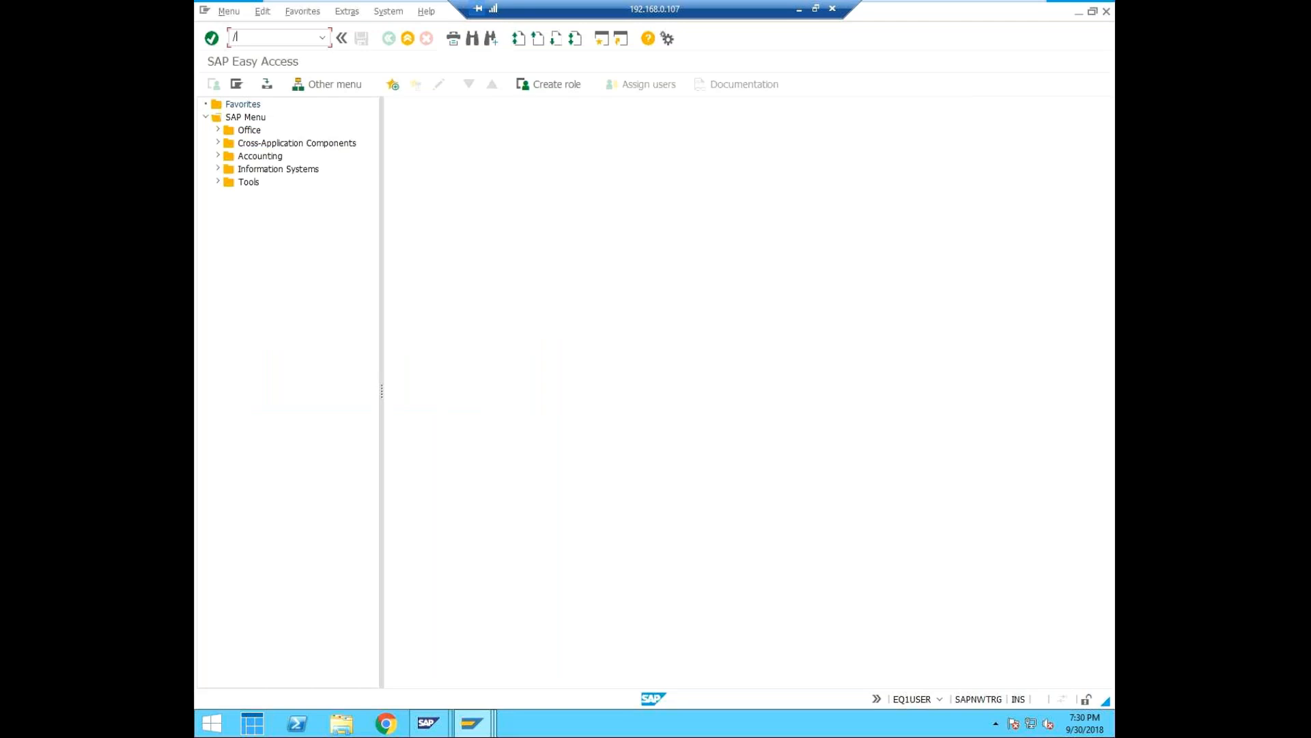
{"action": "type", "text": "ndb54"}
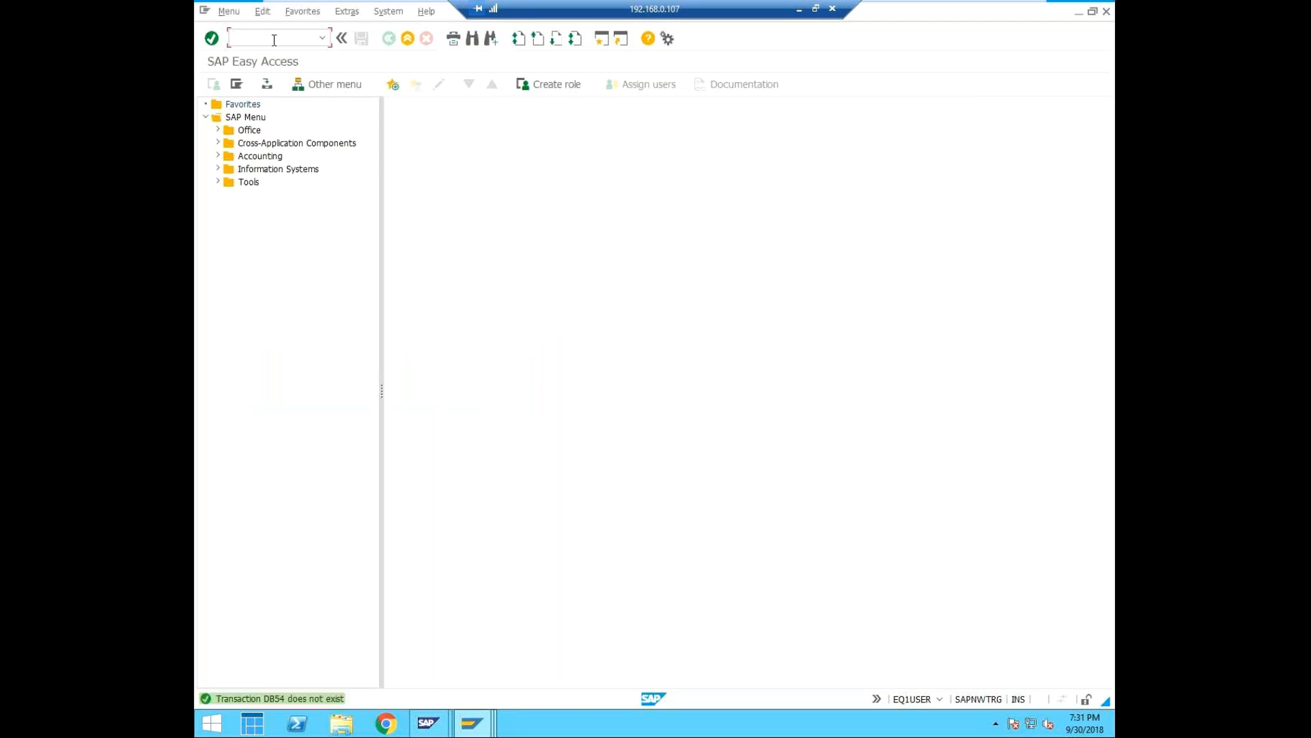
{"action": "type", "text": "/nbd54"}
Open the logical systems table in EQ1 with transaction BD54 and begin new entries.
{"action": "key", "text": "Return"}
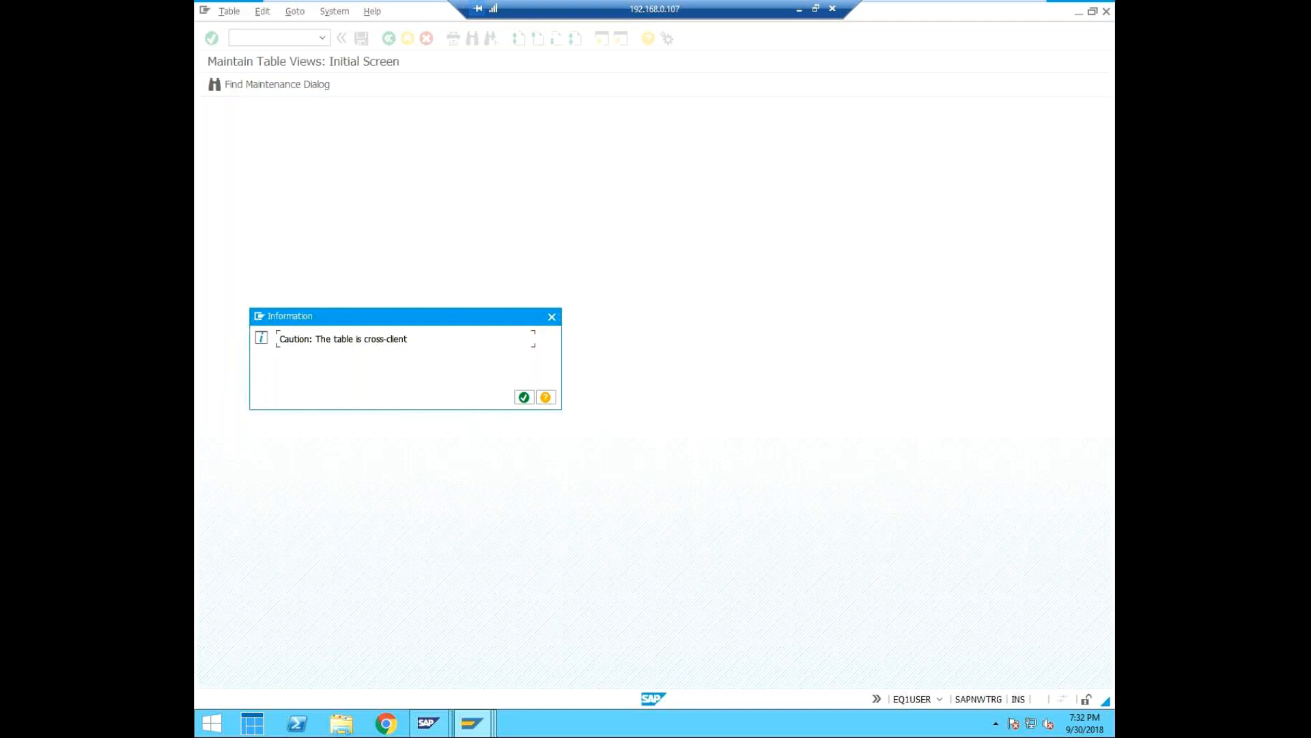
{"action": "left_click", "coordinate": [524, 402]}
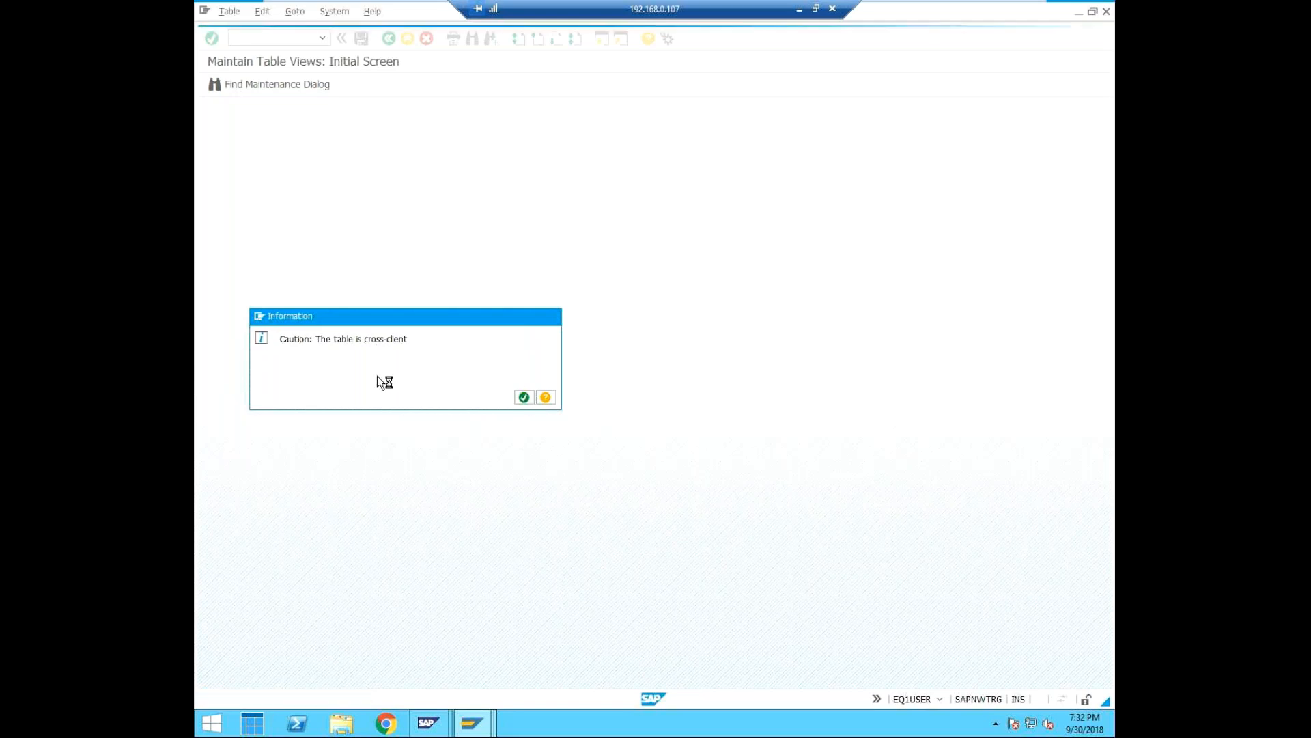
{"action": "key", "text": "Return"}
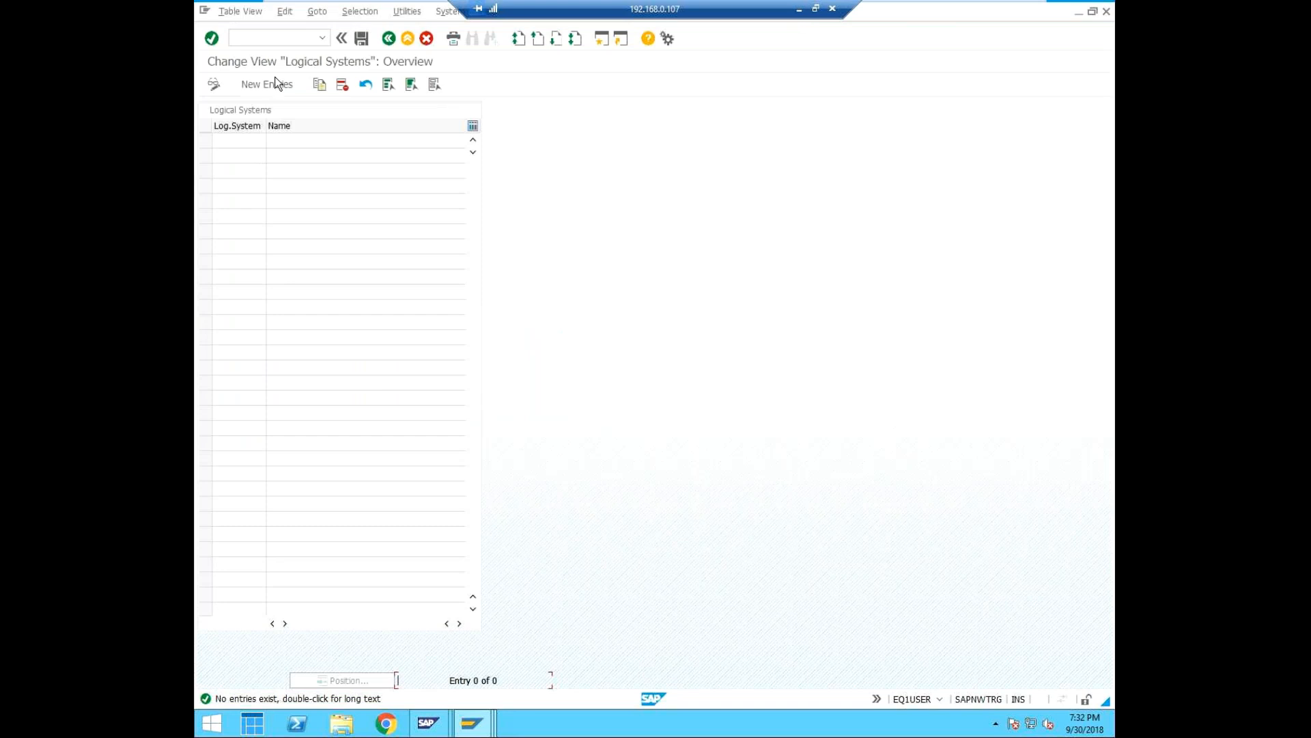
{"action": "left_click", "coordinate": [257, 88]}
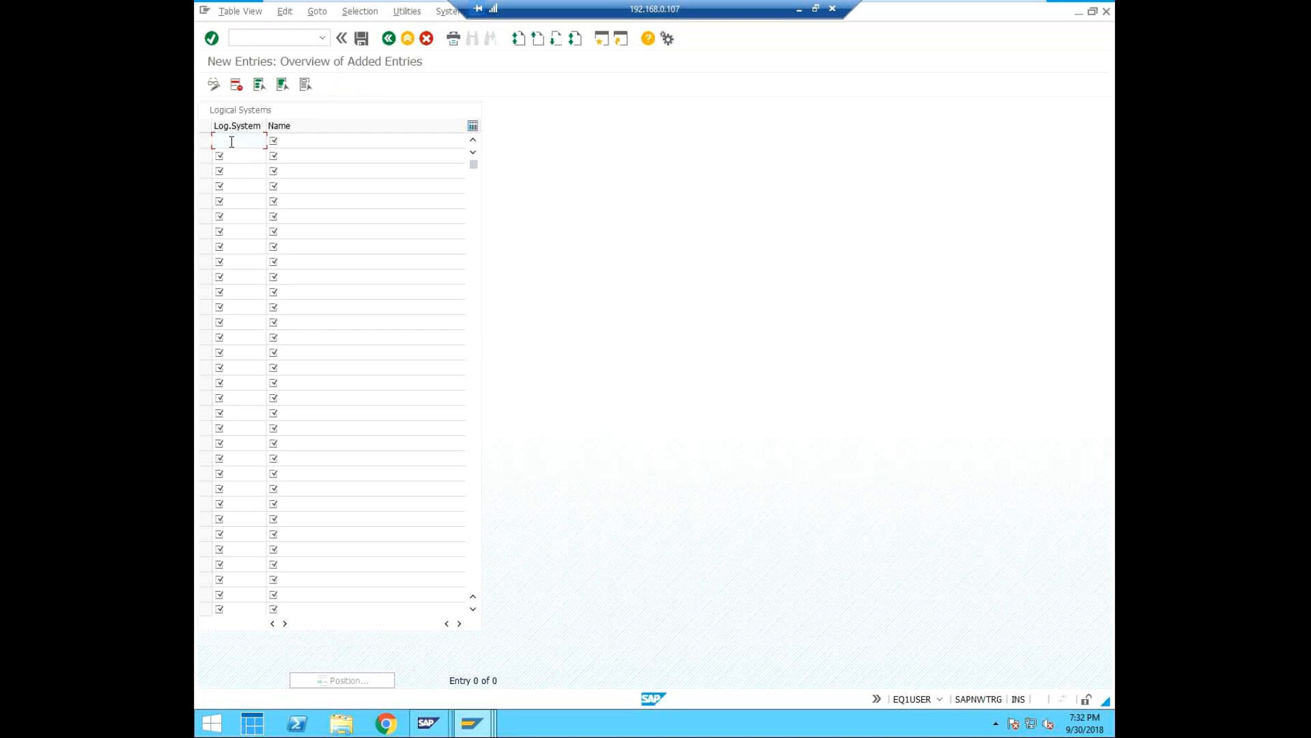
{"action": "type", "text": "EQ1CLNT000"}
{"action": "key", "text": "Return"}
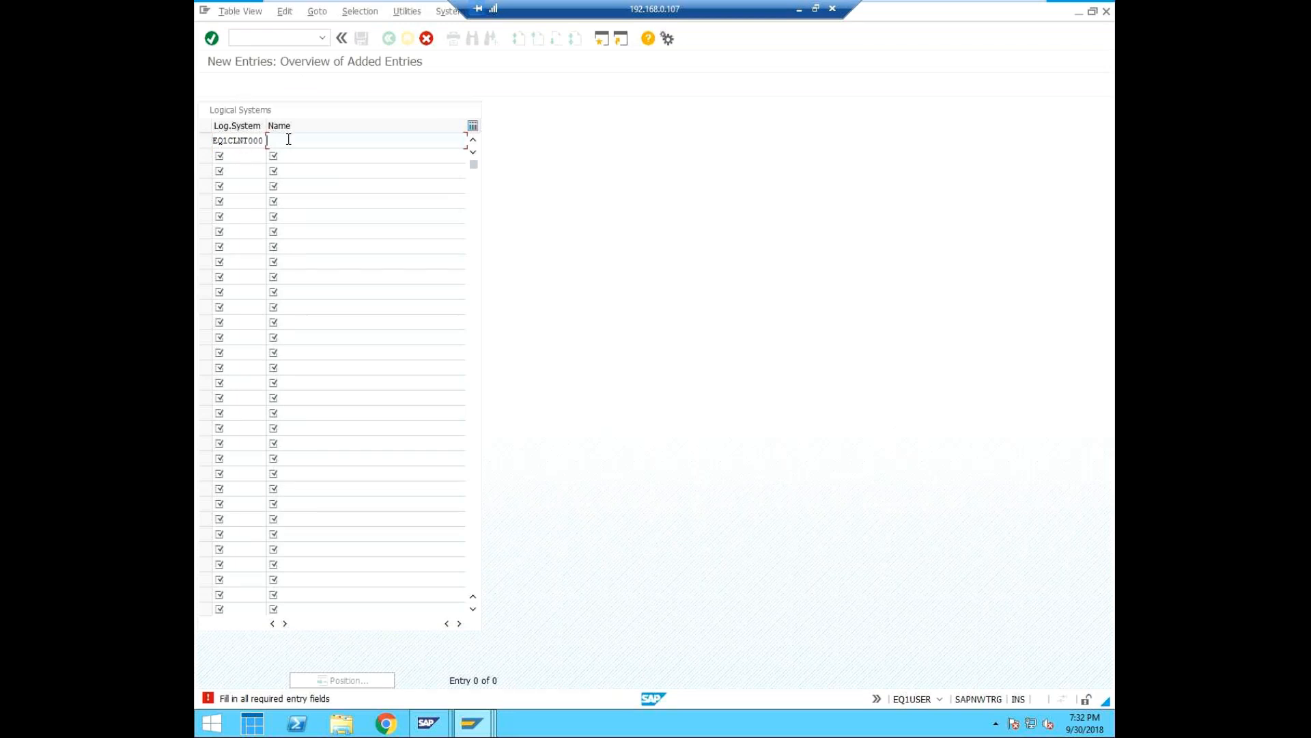
{"action": "type", "text": "logica"}
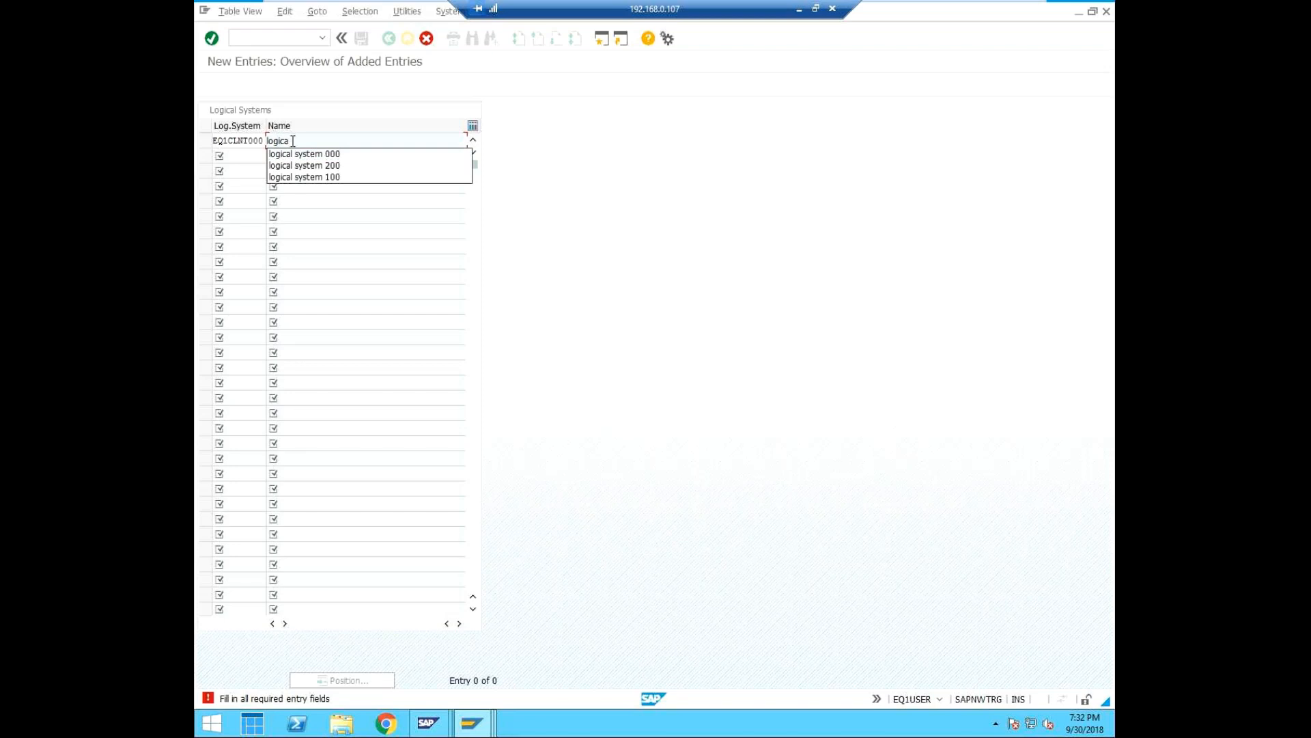
{"action": "left_click", "coordinate": [318, 156]}
{"action": "type", "text": "cl"}
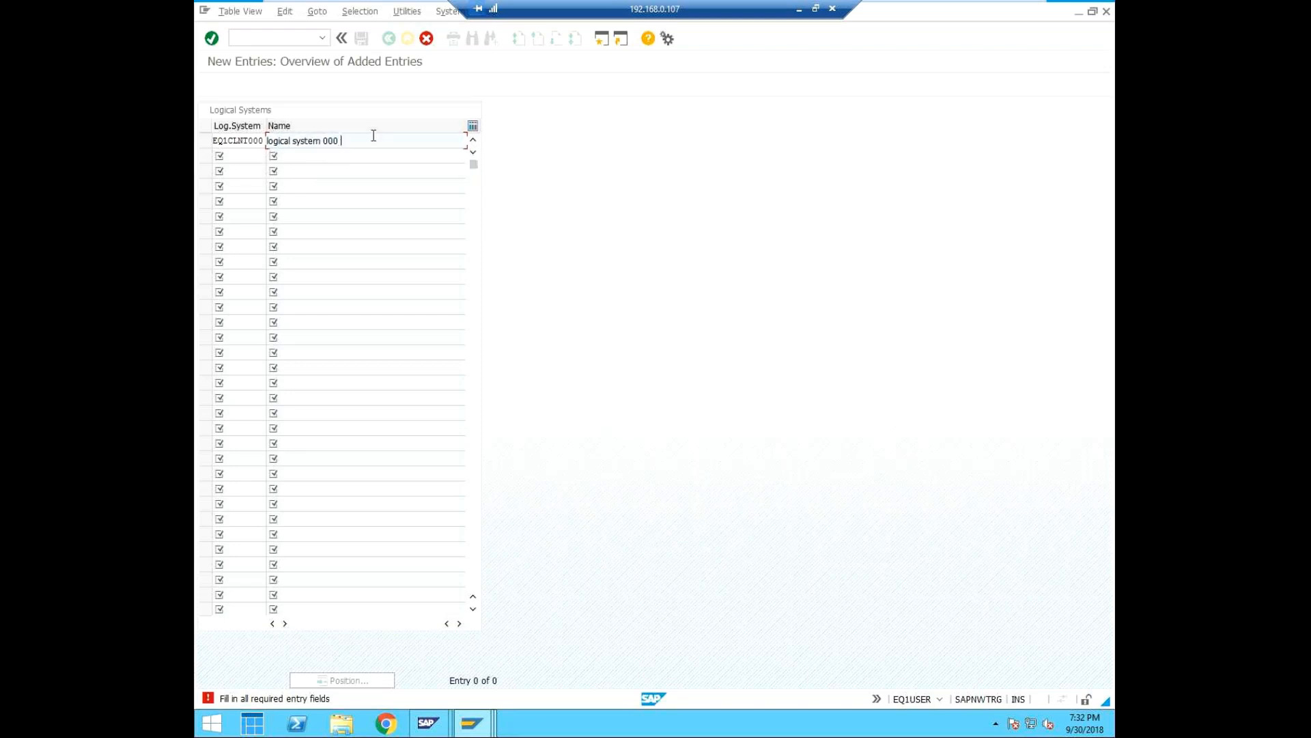
{"action": "type", "text": "ient"}
{"action": "left_click", "coordinate": [400, 171]}
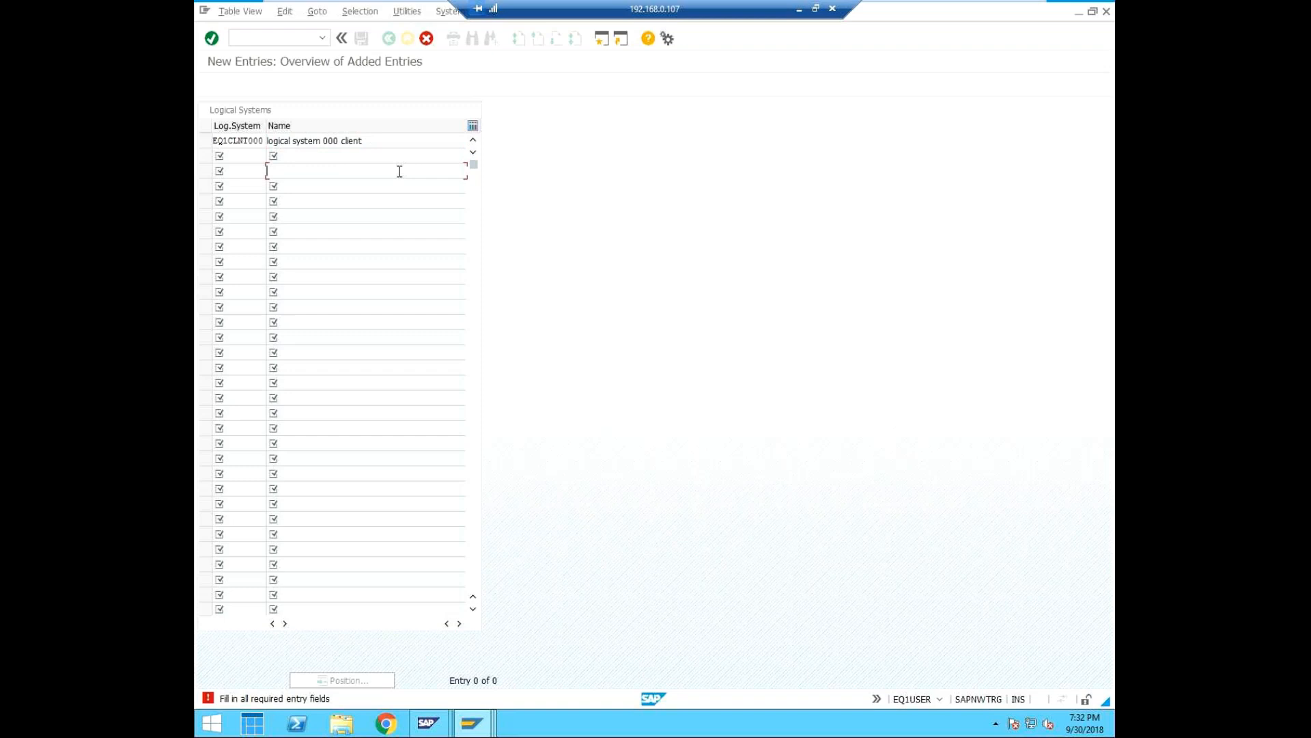
{"action": "left_click", "coordinate": [426, 39]}
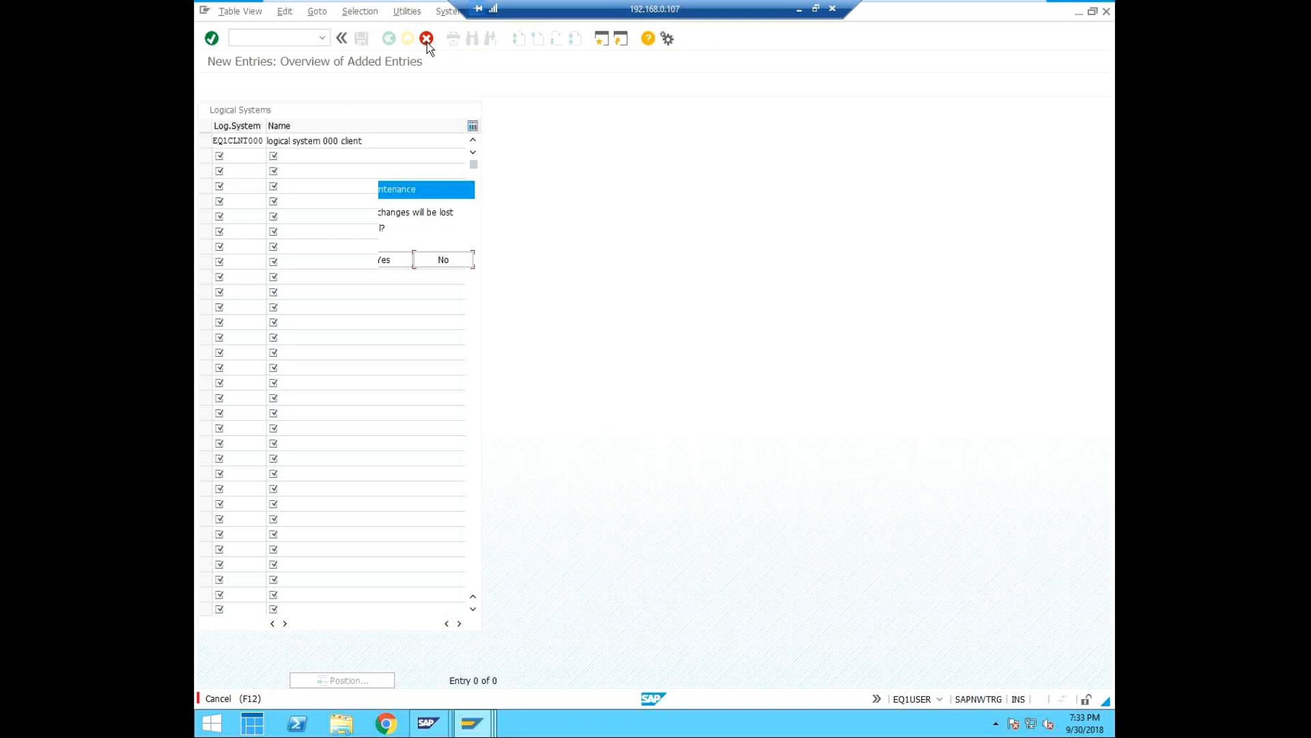
{"action": "left_click", "coordinate": [382, 260]}
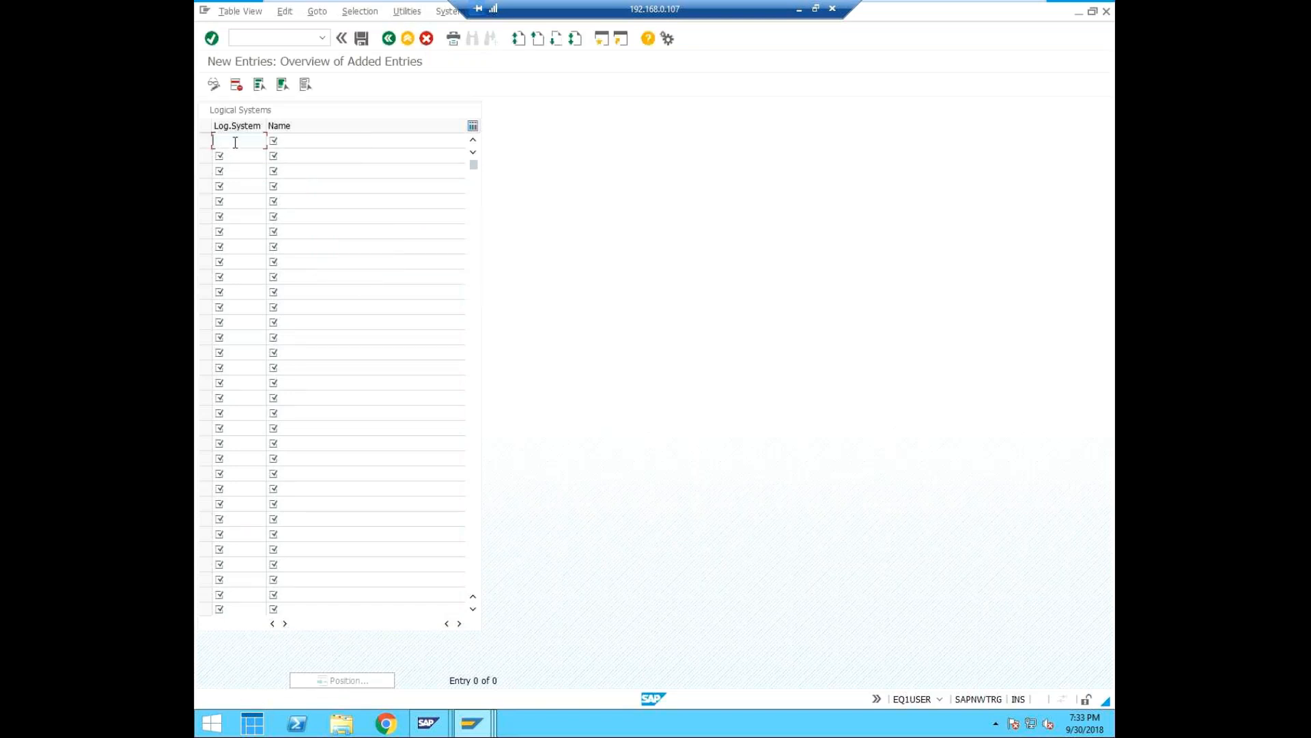
Add logical system EQ1CLNT000 named "logical system 000 client" and save it under workbench request EQ1K900006.
{"action": "type", "text": "EQ1CLNT000"}
{"action": "left_click", "coordinate": [297, 140]}
{"action": "type", "text": "log"}
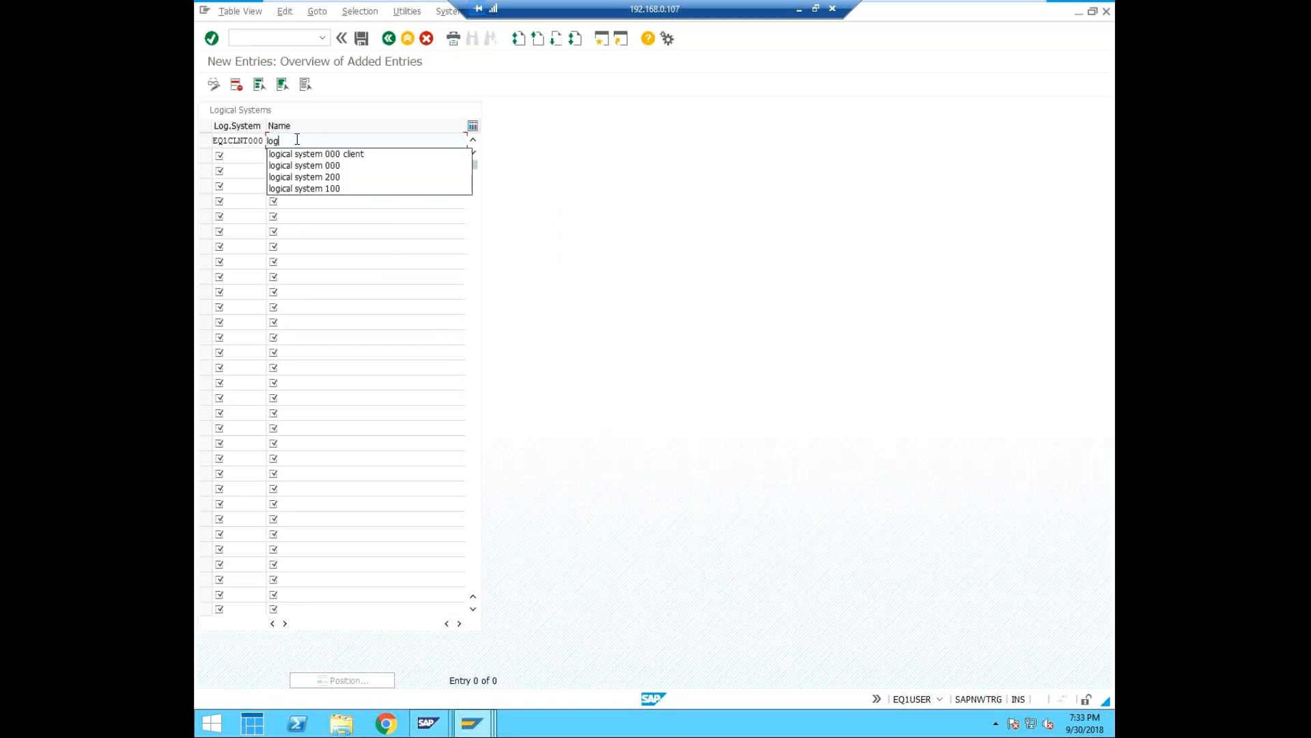
{"action": "type", "text": "ical system 00"}
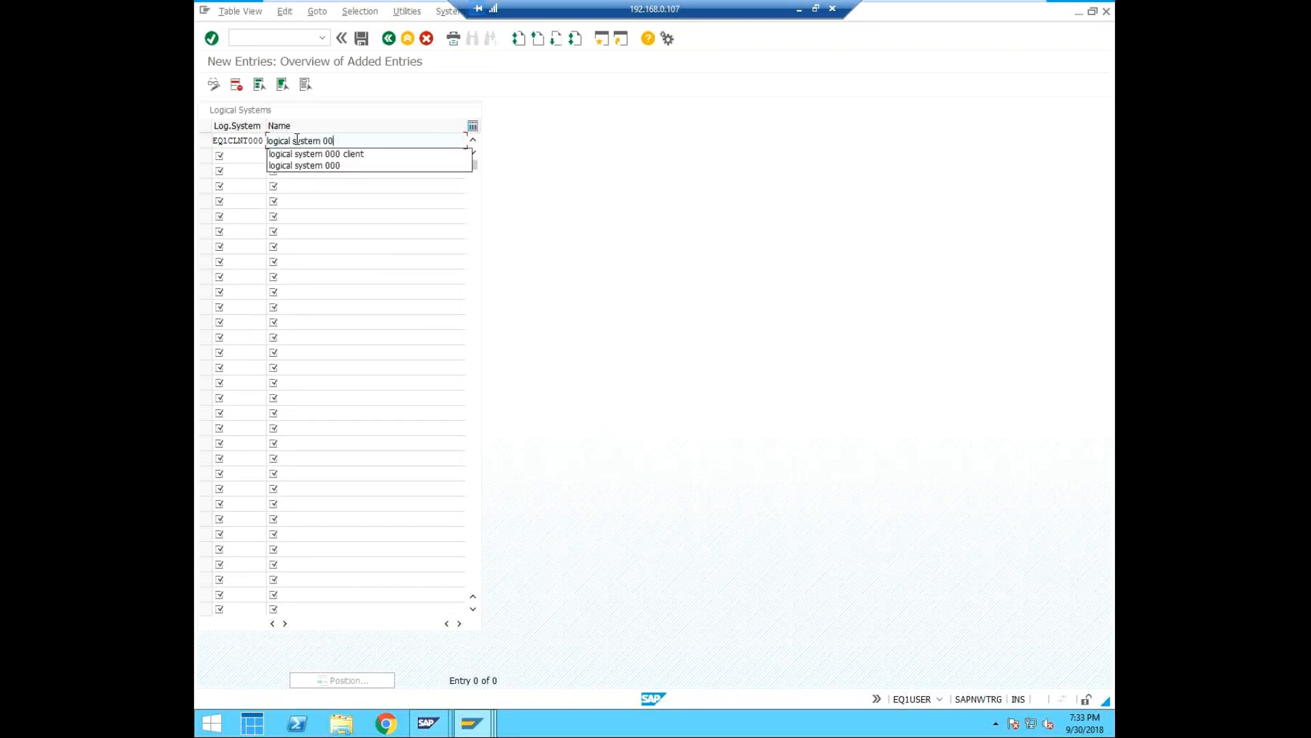
{"action": "type", "text": "0 client"}
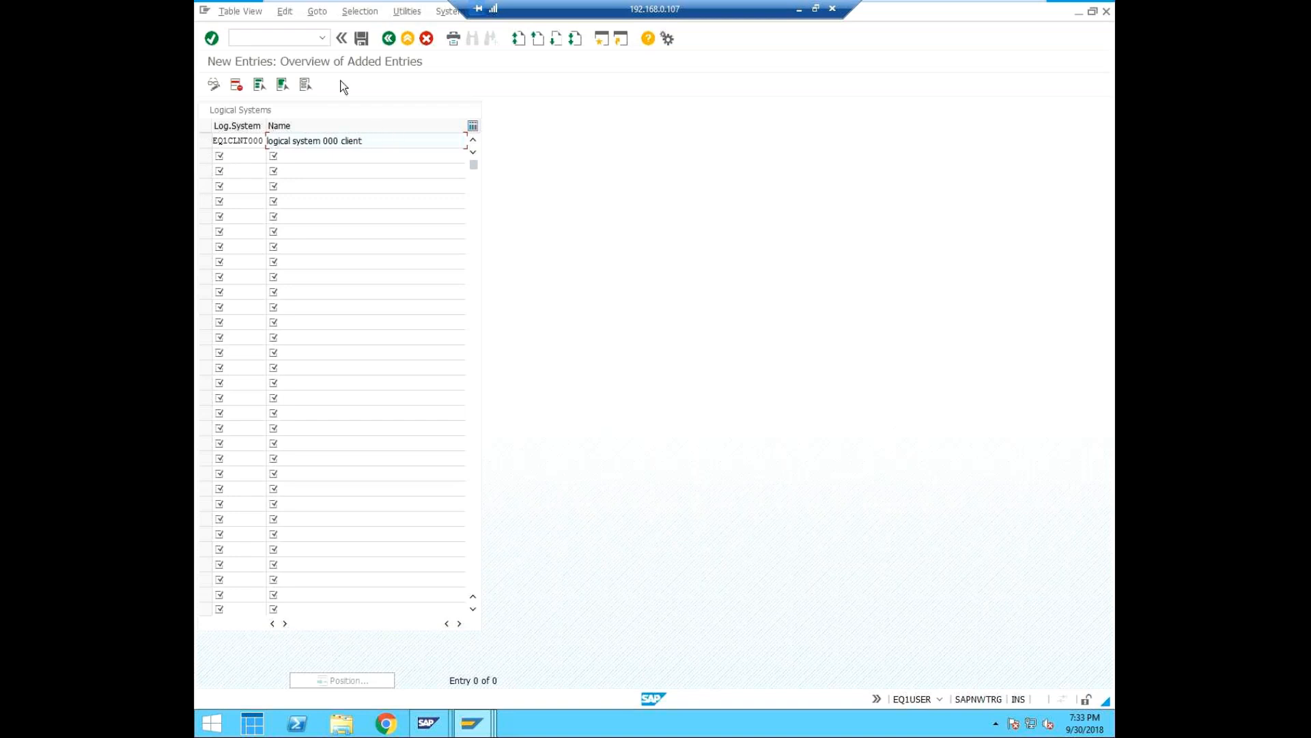
{"action": "left_click", "coordinate": [362, 37]}
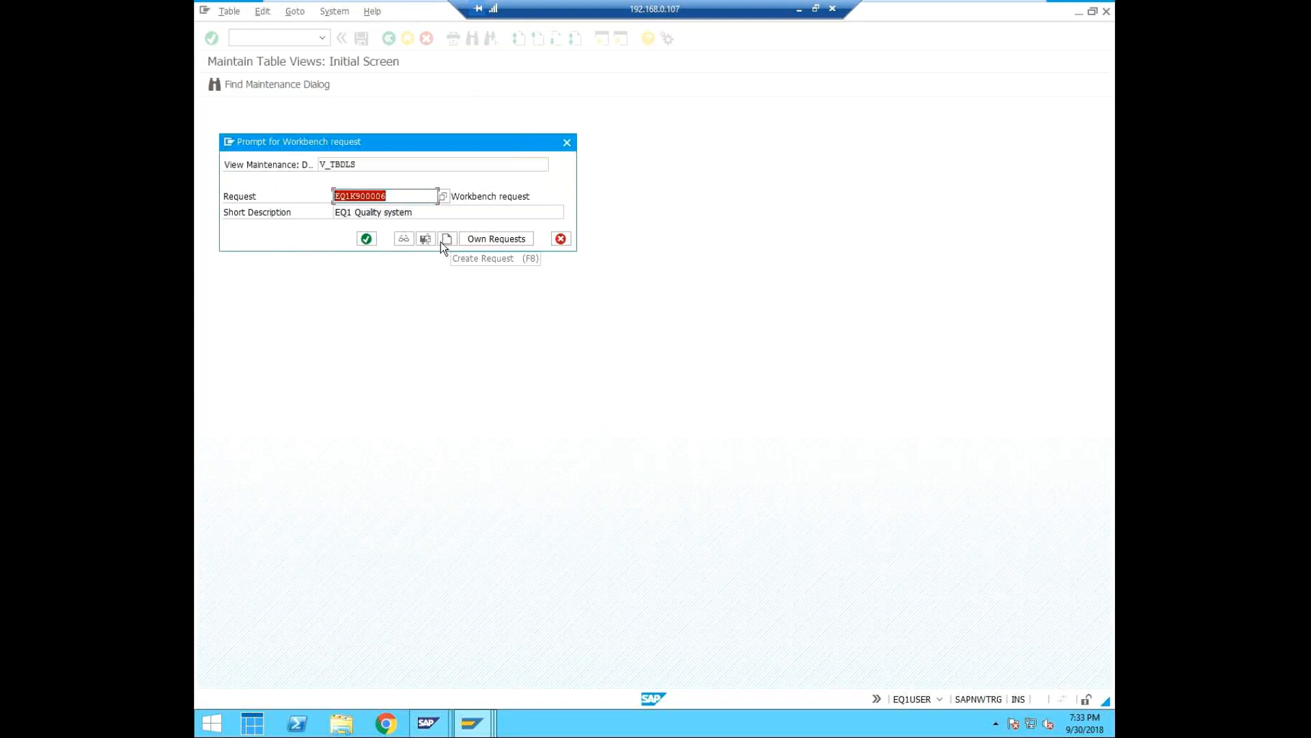
{"action": "left_click", "coordinate": [371, 240]}
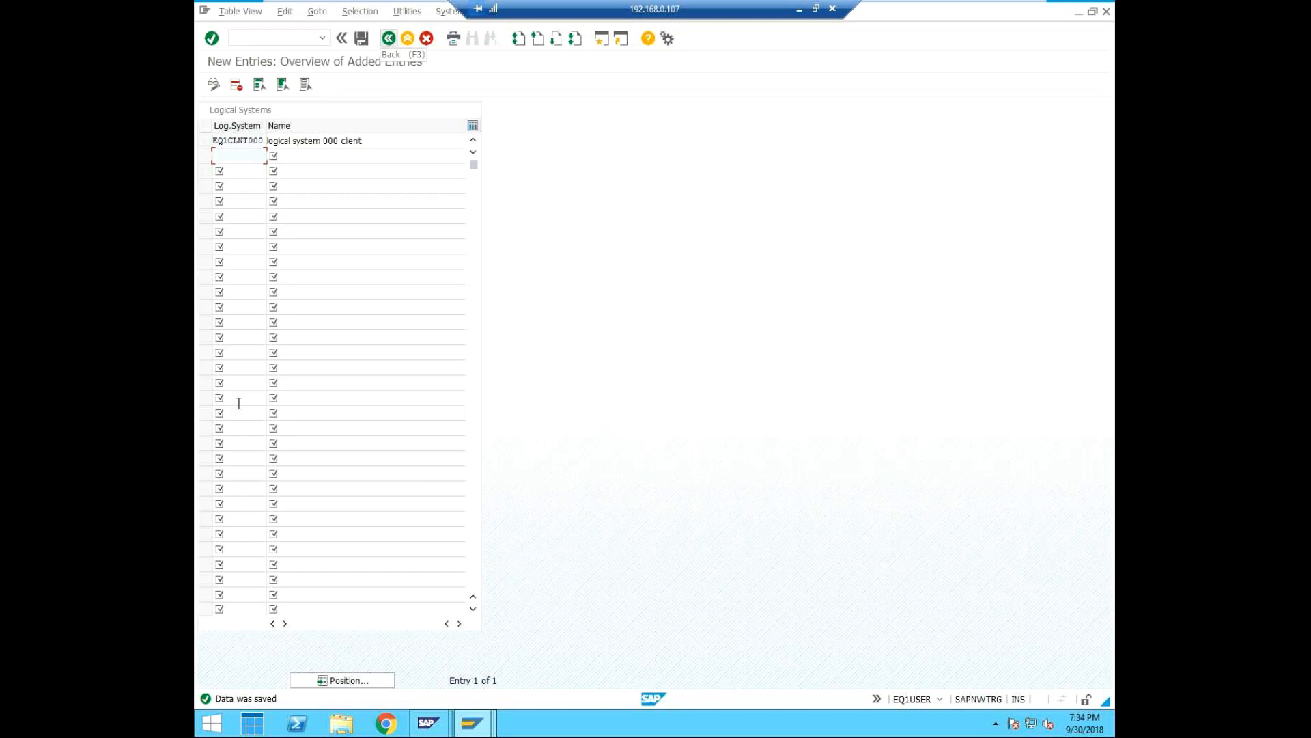
Switch to the ED1 session and open the RFC connections configuration with transaction SM59.
{"action": "mouse_move", "coordinate": [470, 730]}
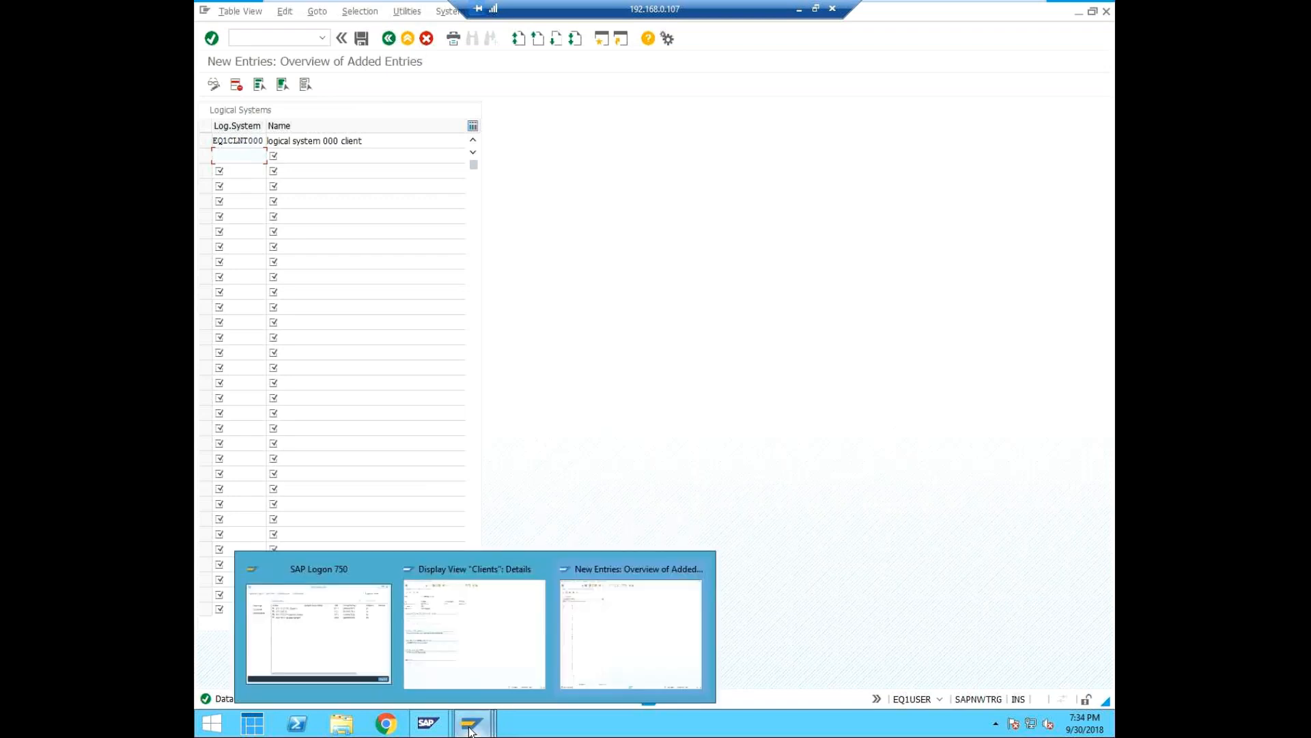
{"action": "left_click", "coordinate": [458, 616]}
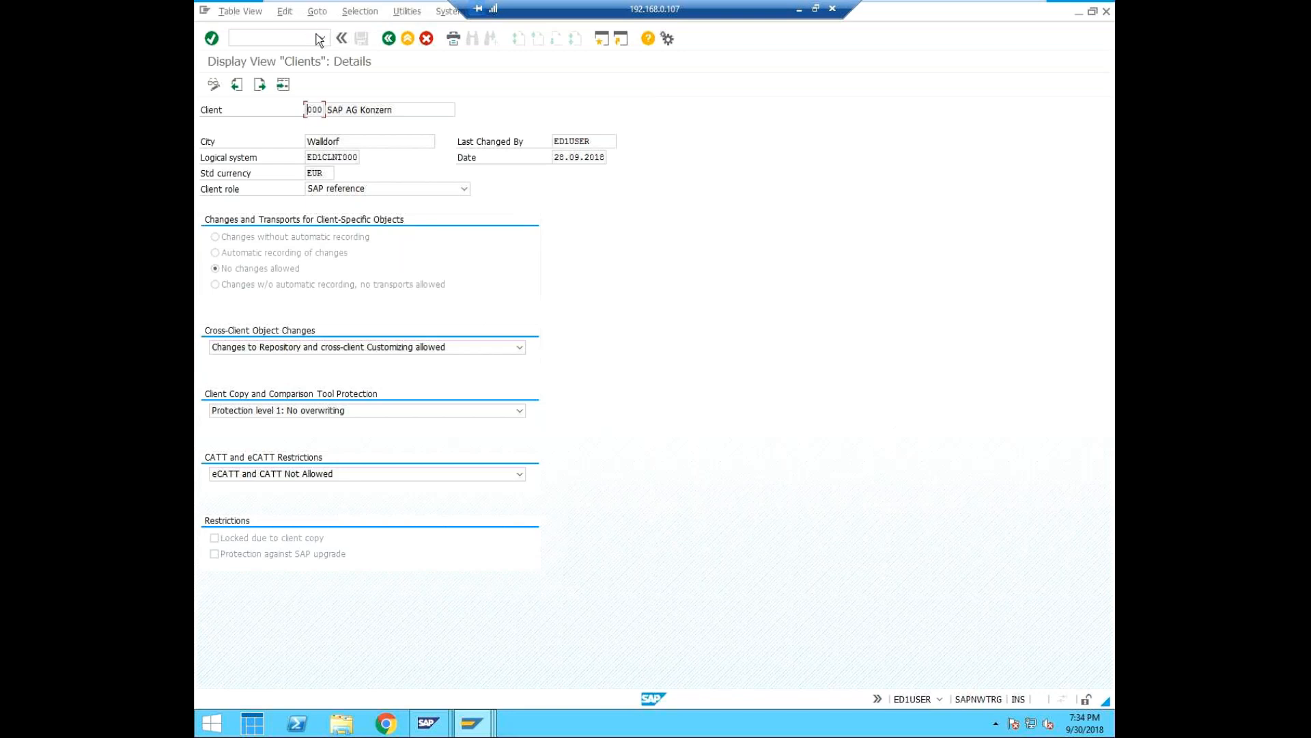
{"action": "left_click", "coordinate": [270, 39]}
{"action": "type", "text": "/nsm59"}
{"action": "key", "text": "Return"}
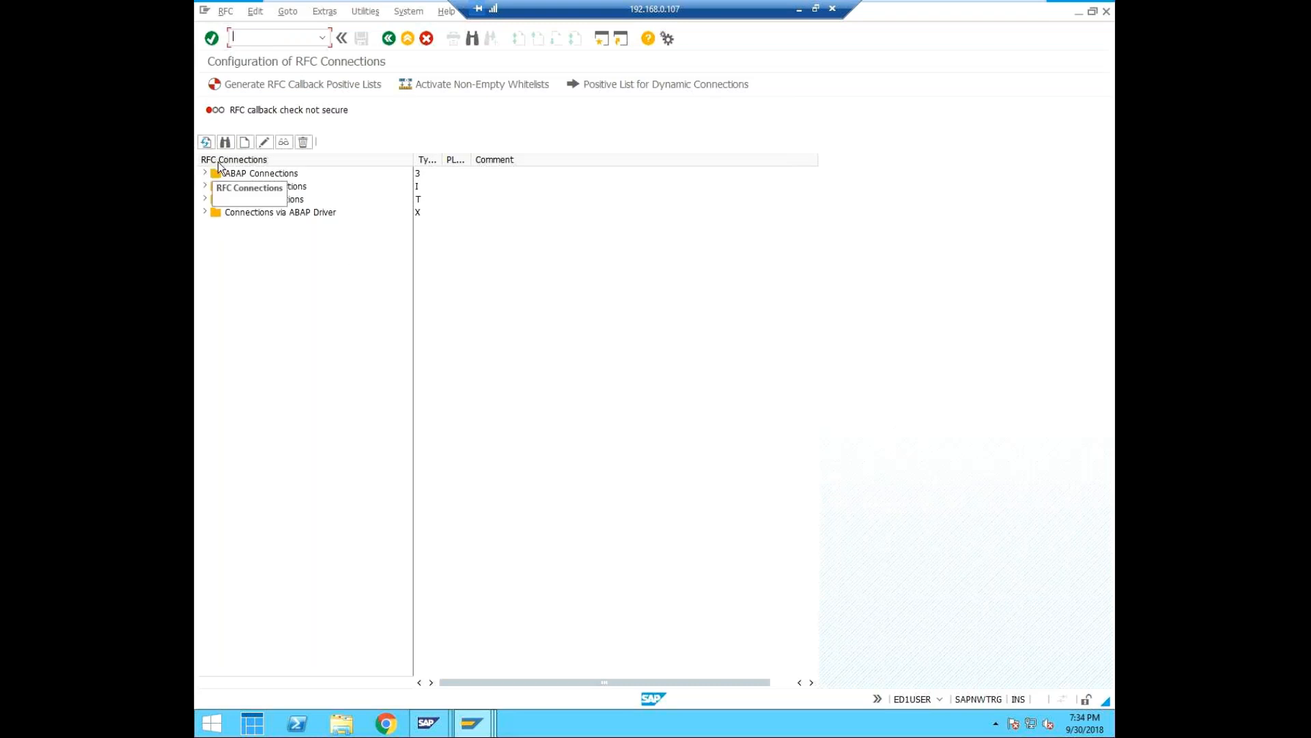
Start a new RFC connection and name its destination EQ1CLNT000.
{"action": "left_click", "coordinate": [247, 142]}
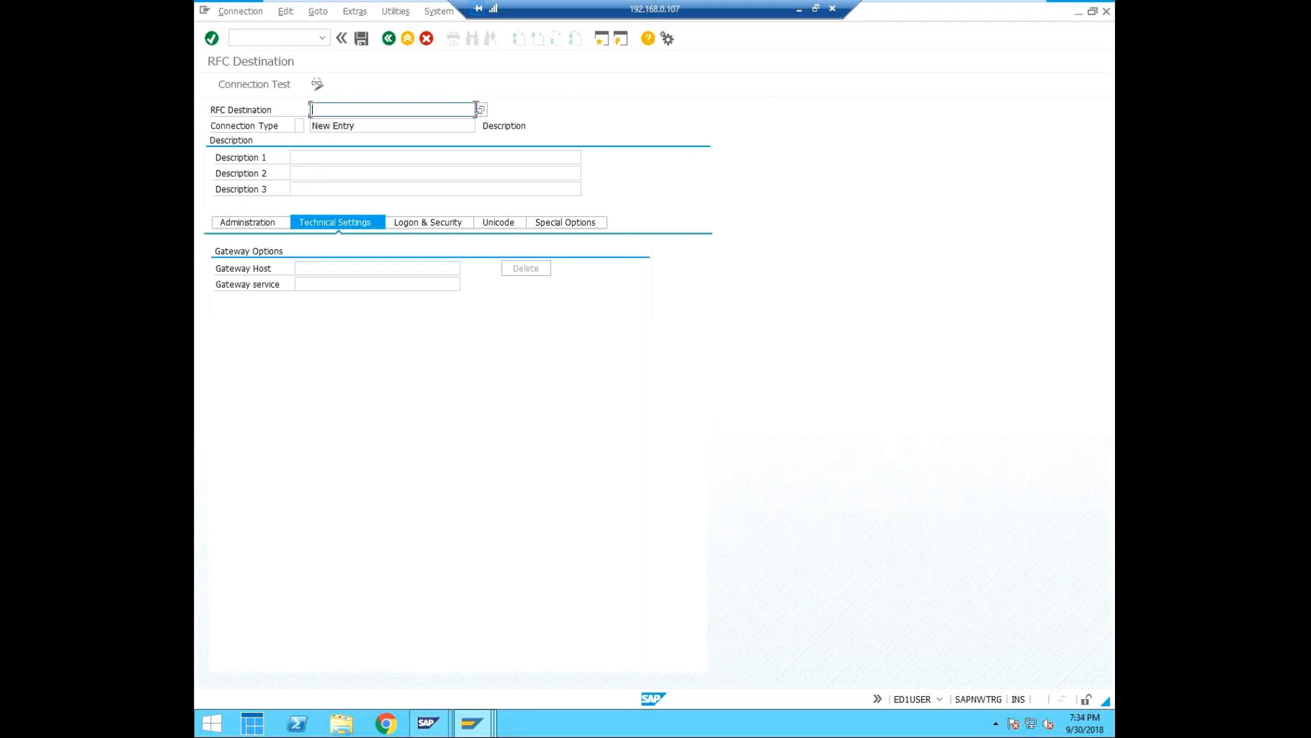
{"action": "left_click", "coordinate": [481, 110]}
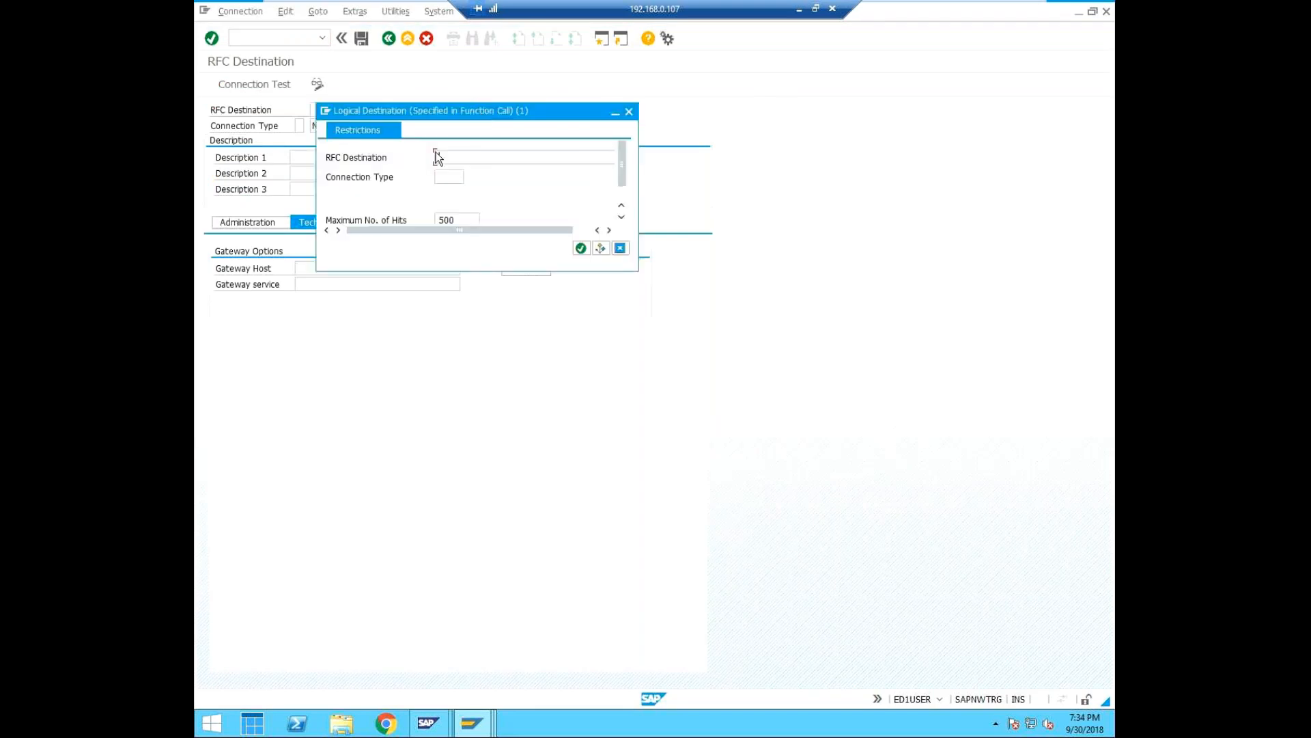
{"action": "left_click", "coordinate": [628, 111]}
{"action": "type", "text": "E"}
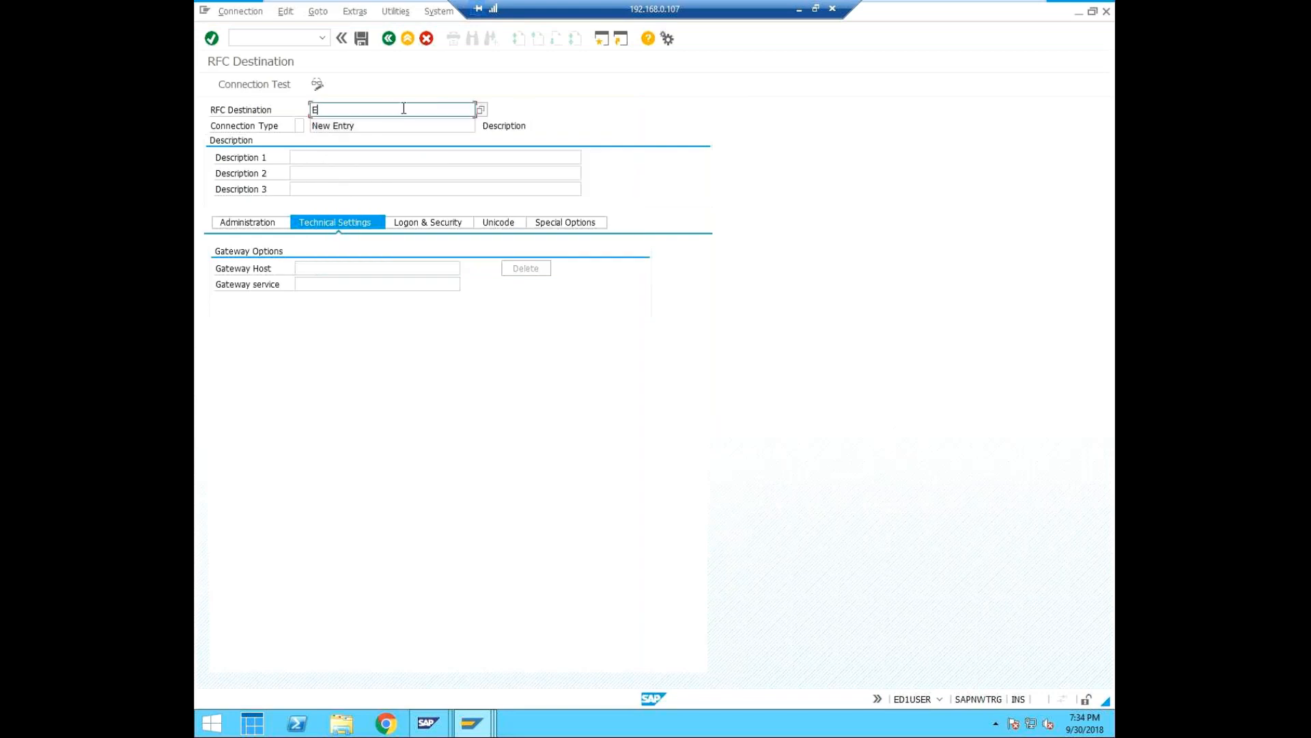
{"action": "type", "text": "Q1CLNT000"}
{"action": "left_click", "coordinate": [463, 126]}
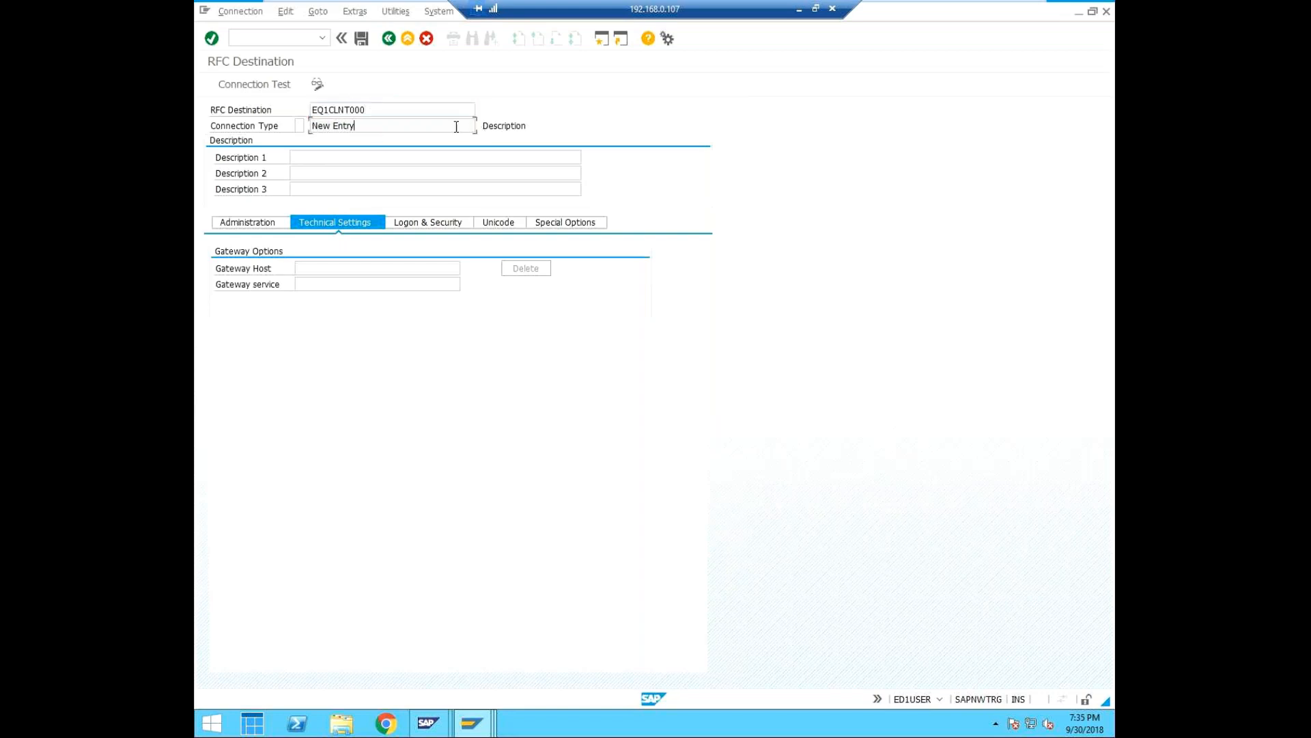
Enter "logical system" as the first description line of the RFC destination.
{"action": "left_click", "coordinate": [304, 158]}
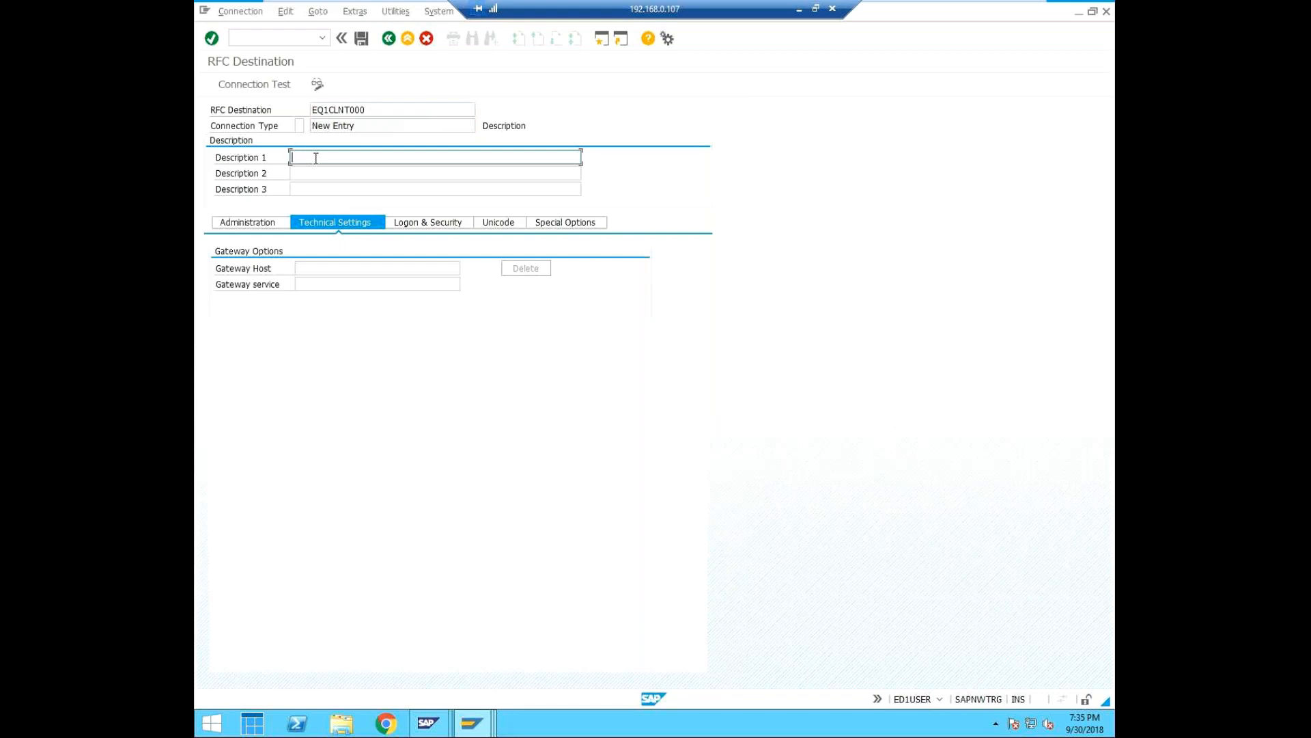
{"action": "type", "text": "logical system for"}
{"action": "key", "text": "BackSpace"}
{"action": "key", "text": "BackSpace"}
{"action": "key", "text": "BackSpace"}
{"action": "key", "text": "BackSpace"}
{"action": "left_click", "coordinate": [369, 110]}
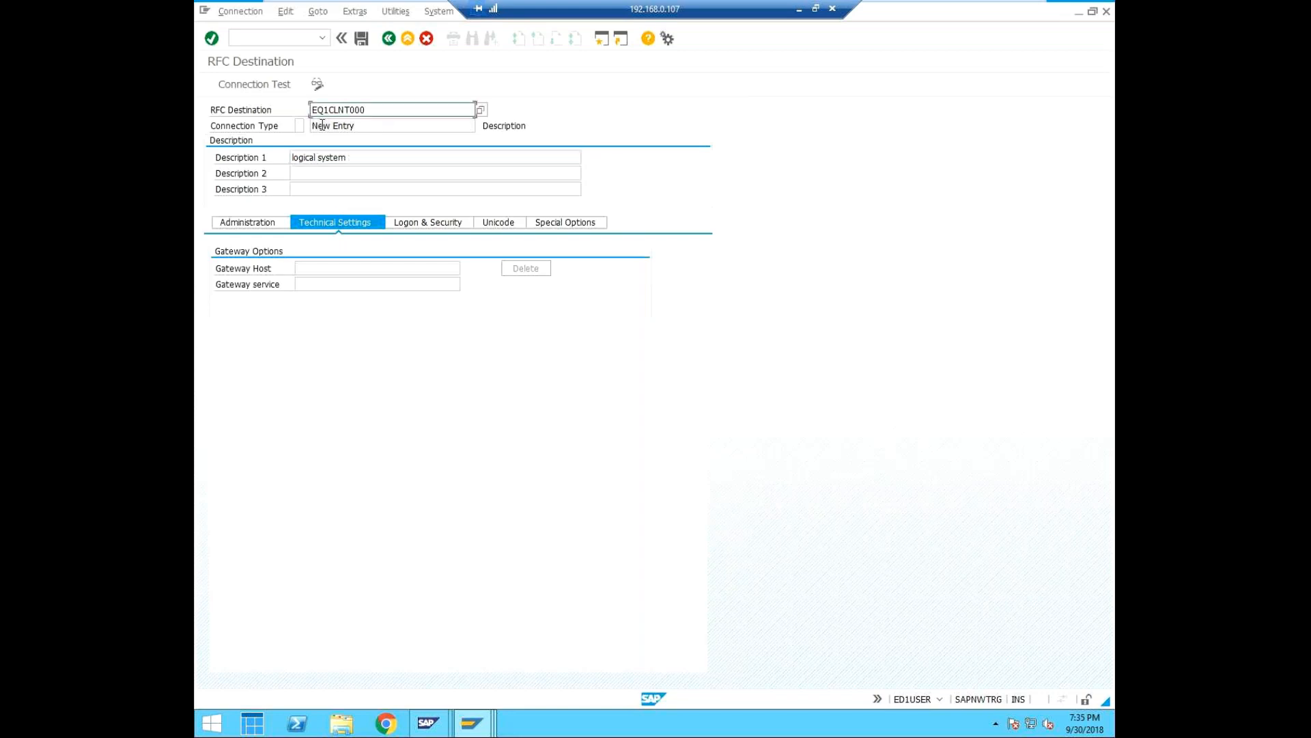
Set the connection type of RFC destination EQ1CLNT000 to 3, Connection to ABAP System.
{"action": "left_click", "coordinate": [309, 126]}
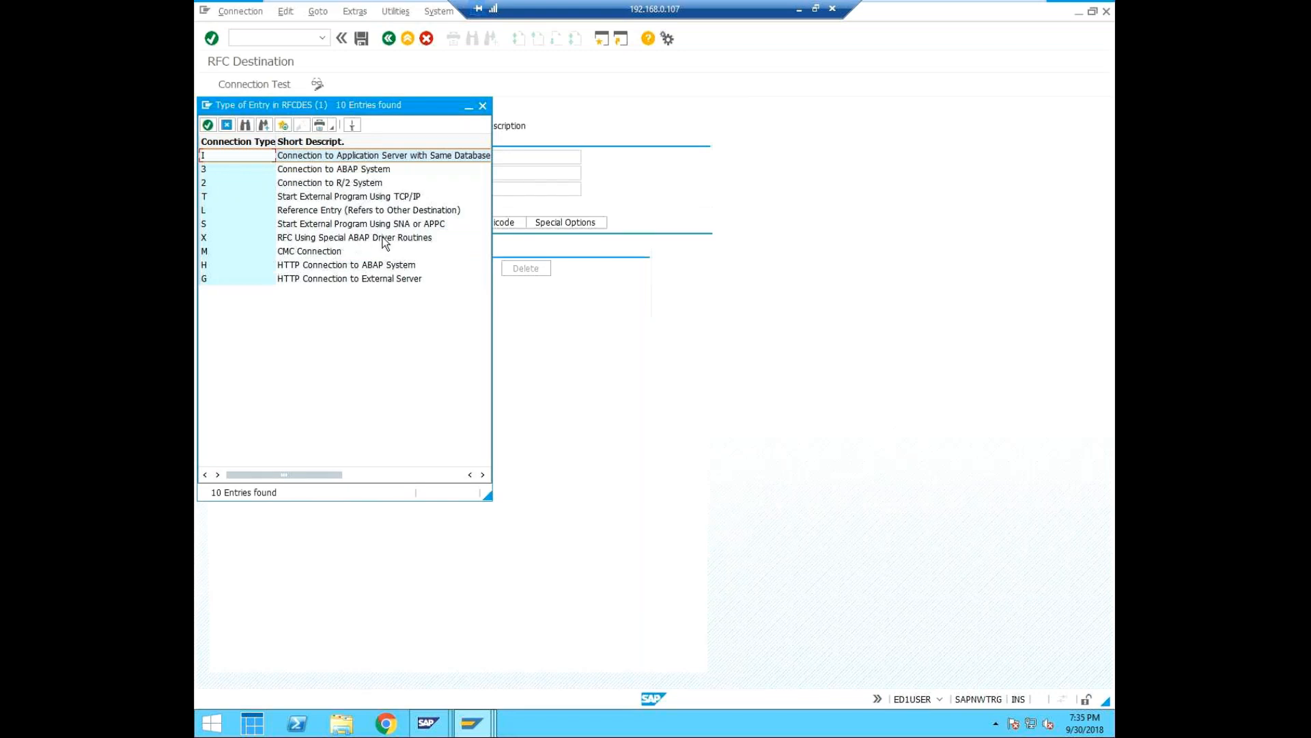
{"action": "left_click", "coordinate": [202, 170]}
{"action": "left_click", "coordinate": [209, 125]}
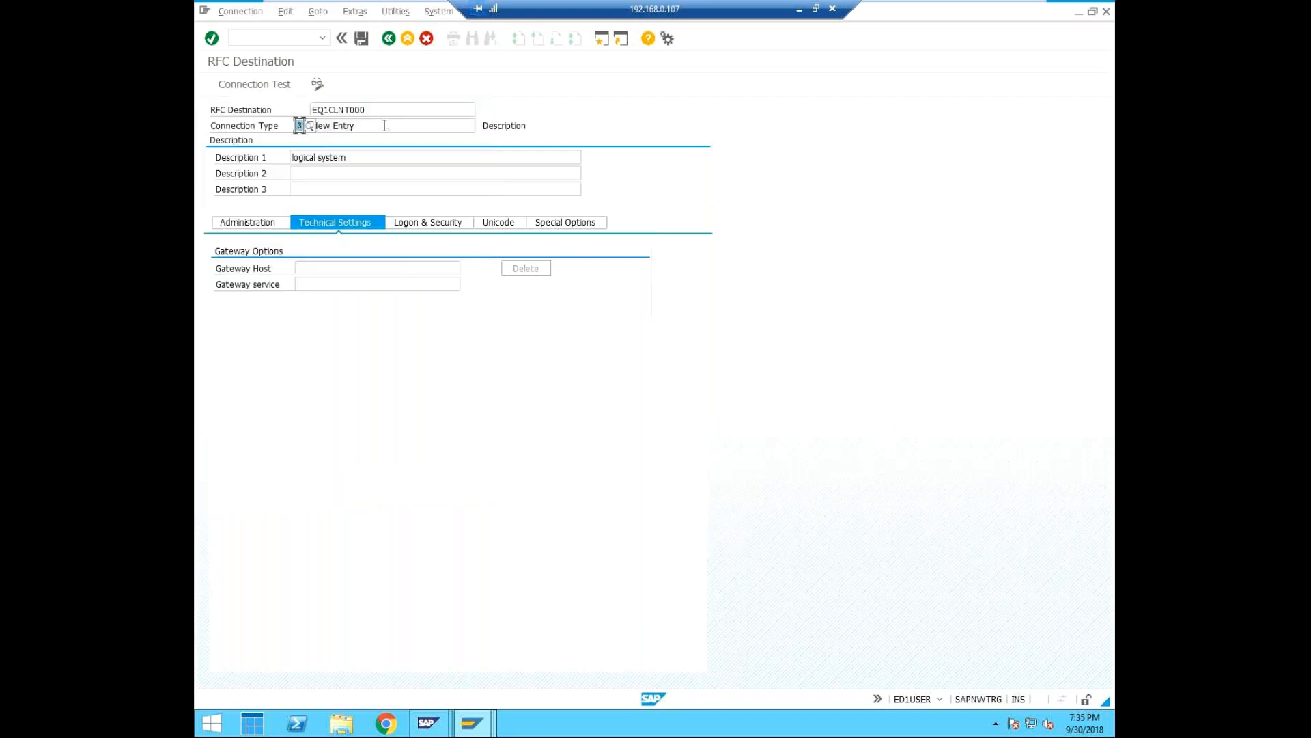
Replace the first description line with "central to child system connection" and save the RFC destination.
{"action": "left_click", "coordinate": [361, 157]}
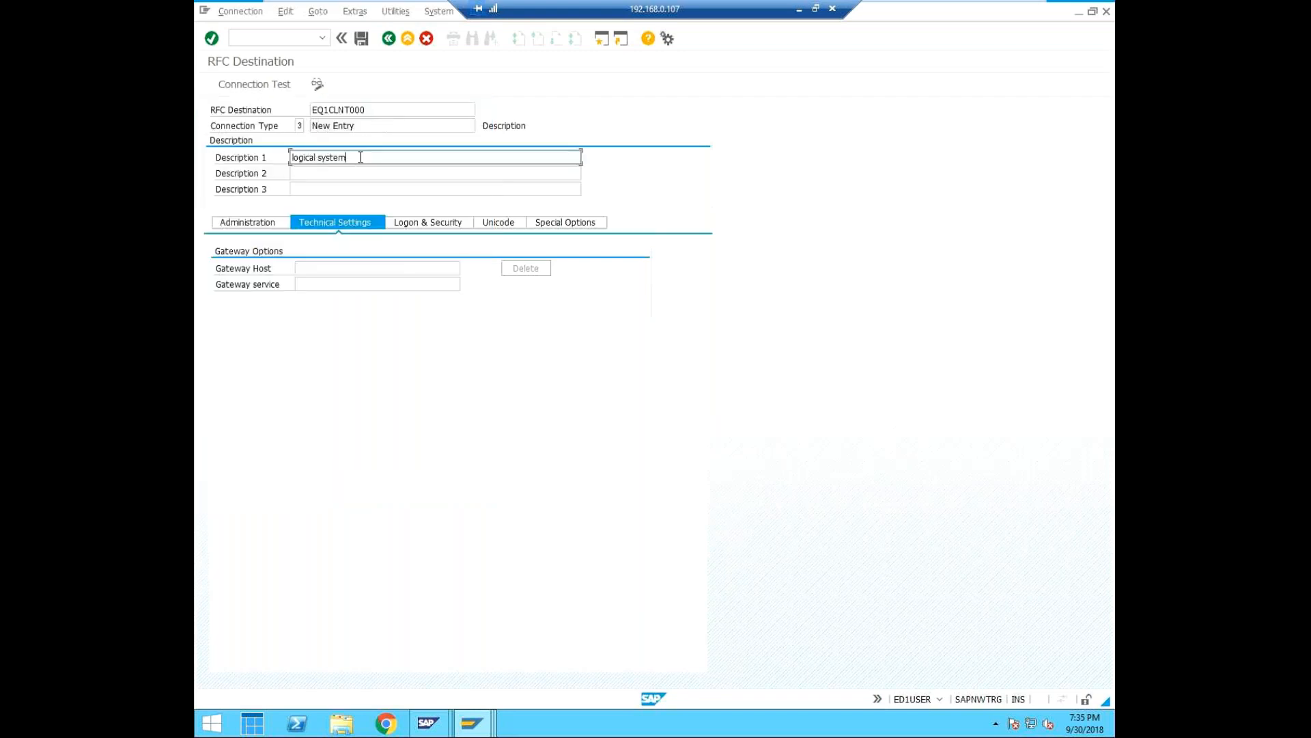
{"action": "type", "text": "logical system"}
{"action": "key", "text": "BackSpace"}
{"action": "key", "text": "BackSpace"}
{"action": "key", "text": "BackSpace"}
{"action": "key", "text": "BackSpace"}
{"action": "key", "text": "BackSpace"}
{"action": "key", "text": "BackSpace"}
{"action": "key", "text": "BackSpace"}
{"action": "key", "text": "BackSpace"}
{"action": "key", "text": "BackSpace"}
{"action": "key", "text": "BackSpace"}
{"action": "key", "text": "BackSpace"}
{"action": "key", "text": "BackSpace"}
{"action": "key", "text": "BackSpace"}
{"action": "key", "text": "BackSpace"}
{"action": "type", "text": "cn"}
{"action": "type", "text": "ntral to "}
{"action": "type", "text": "child system"}
{"action": "type", "text": " connection"}
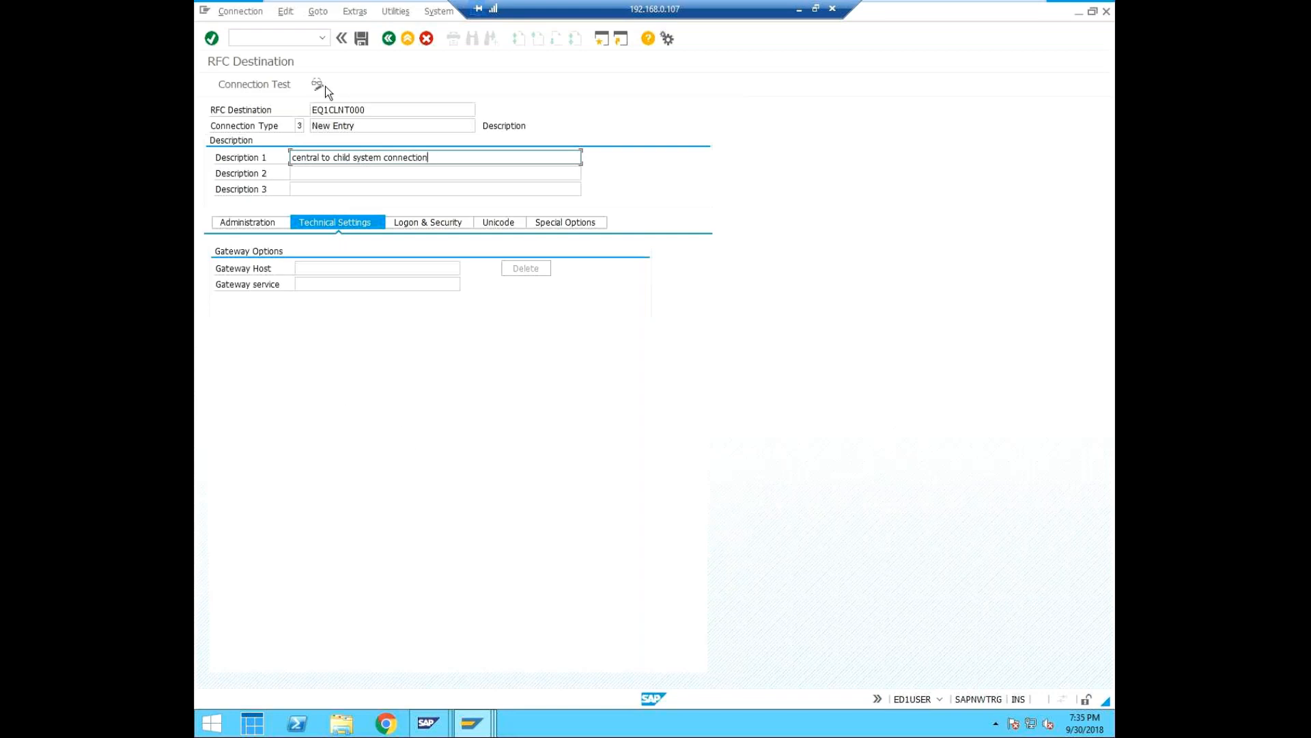
{"action": "left_click", "coordinate": [362, 38]}
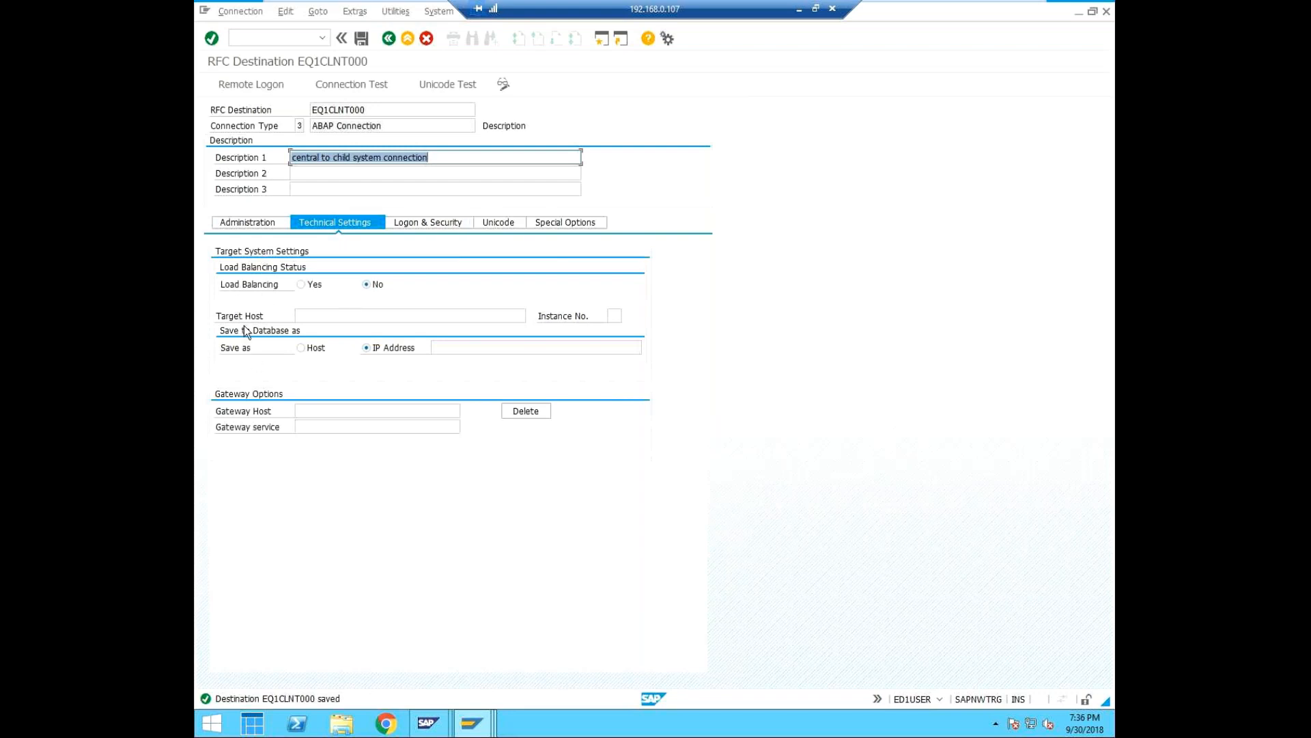
Set target host SAPNWTRG, look up EQ1's instance number in the SAP management console, enter instance 02 and save the destination.
{"action": "left_click", "coordinate": [322, 318]}
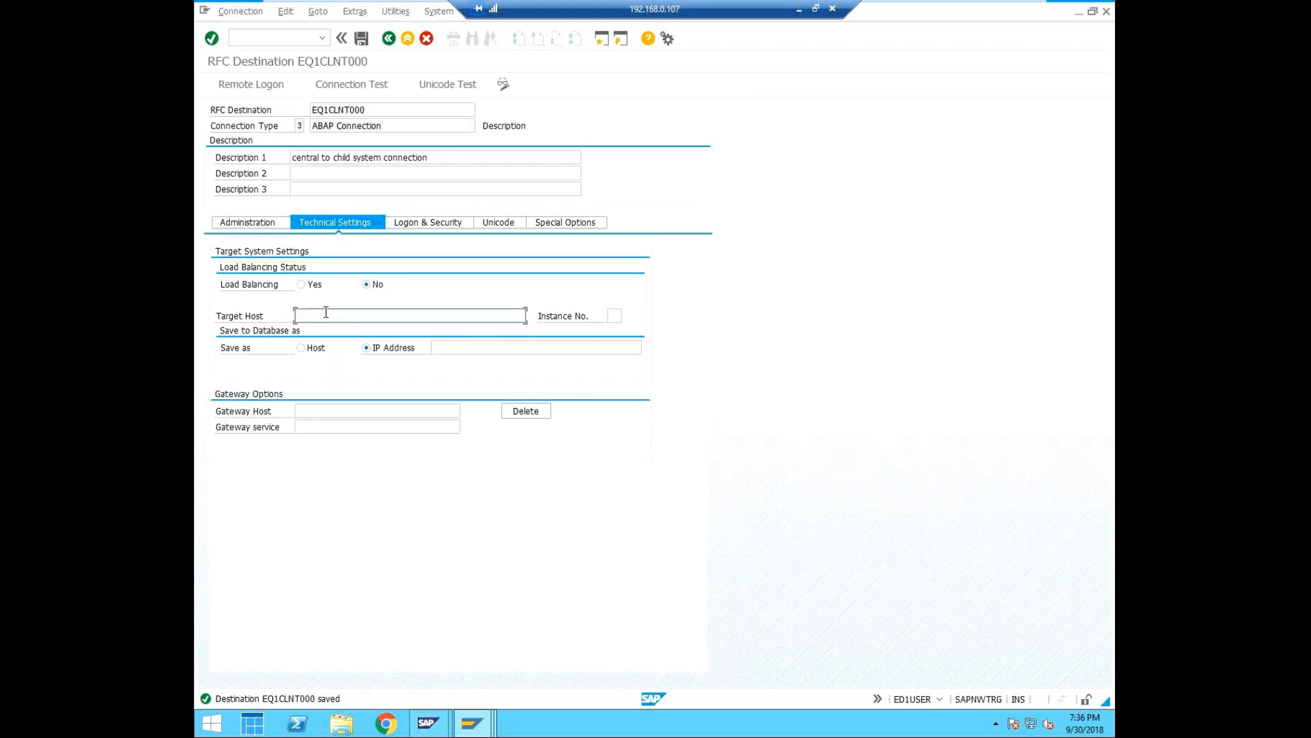
{"action": "type", "text": "SAPNWTRG"}
{"action": "left_click", "coordinate": [614, 314]}
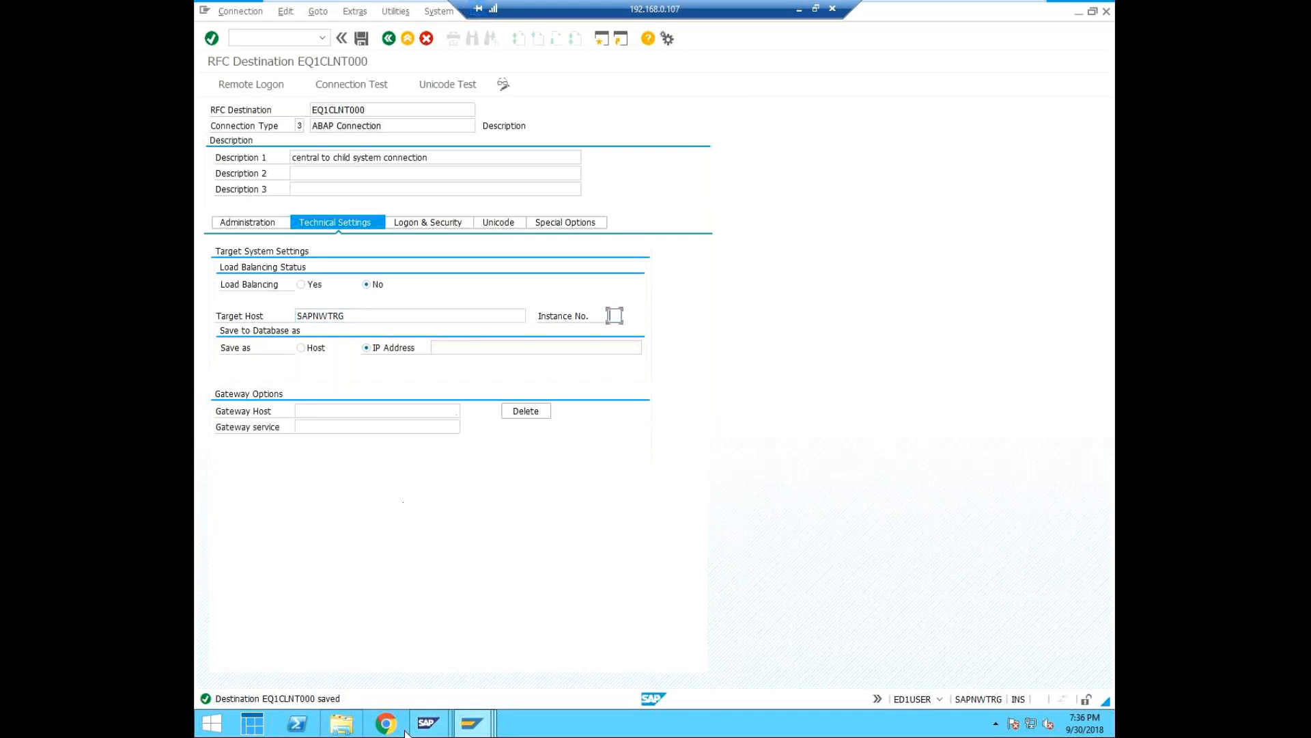
{"action": "mouse_move", "coordinate": [432, 725]}
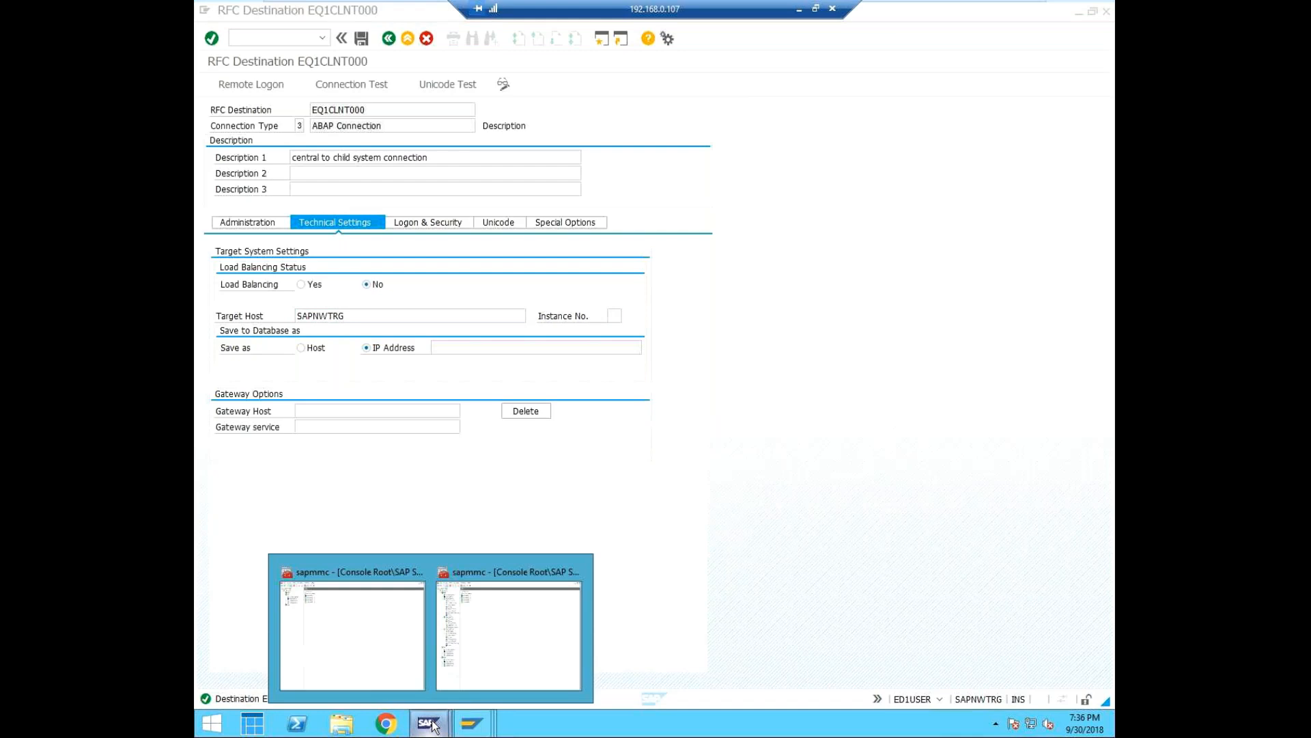
{"action": "left_click", "coordinate": [473, 627]}
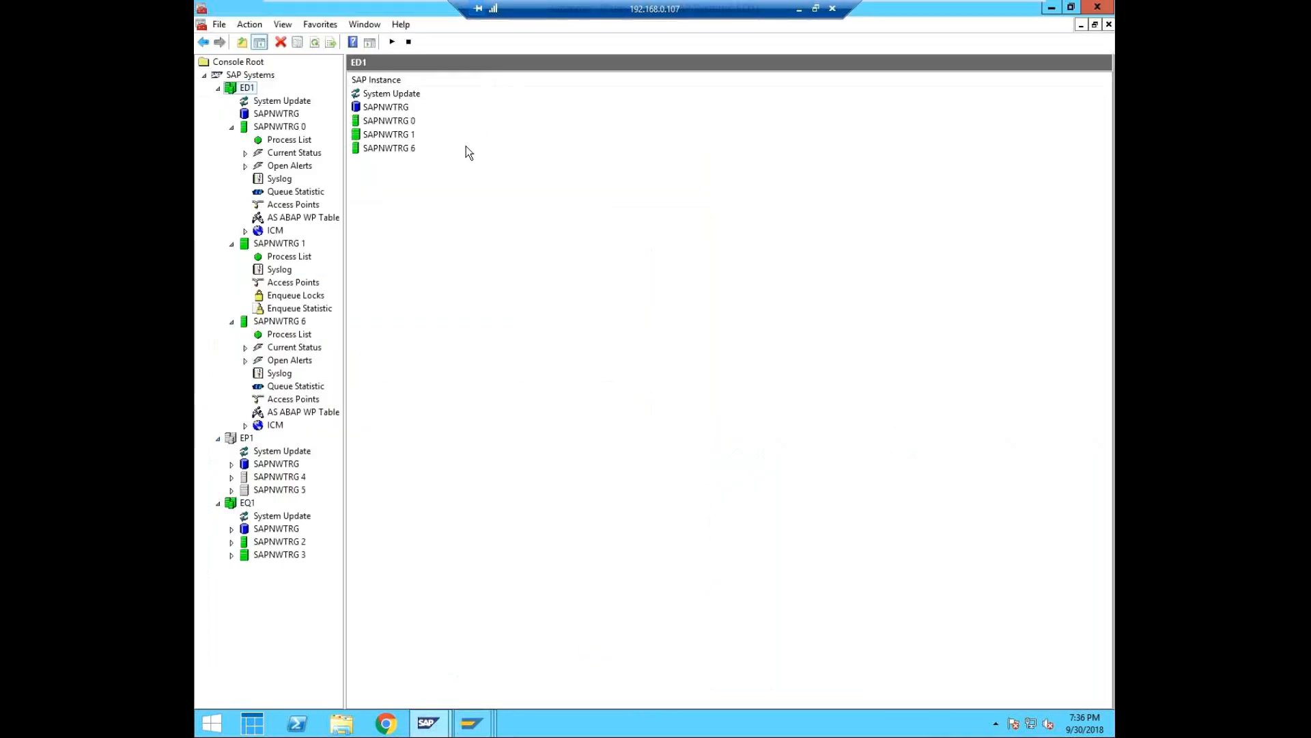
{"action": "left_click", "coordinate": [1051, 8]}
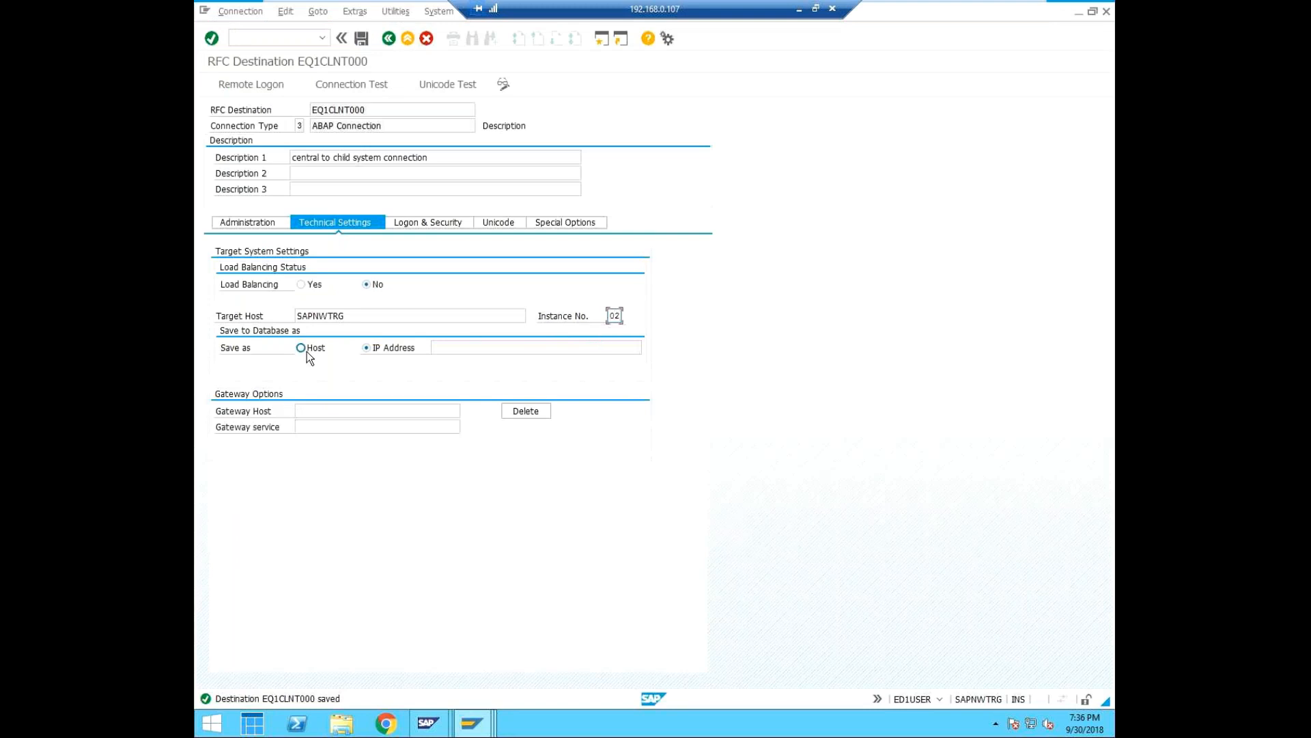
{"action": "left_click", "coordinate": [364, 38]}
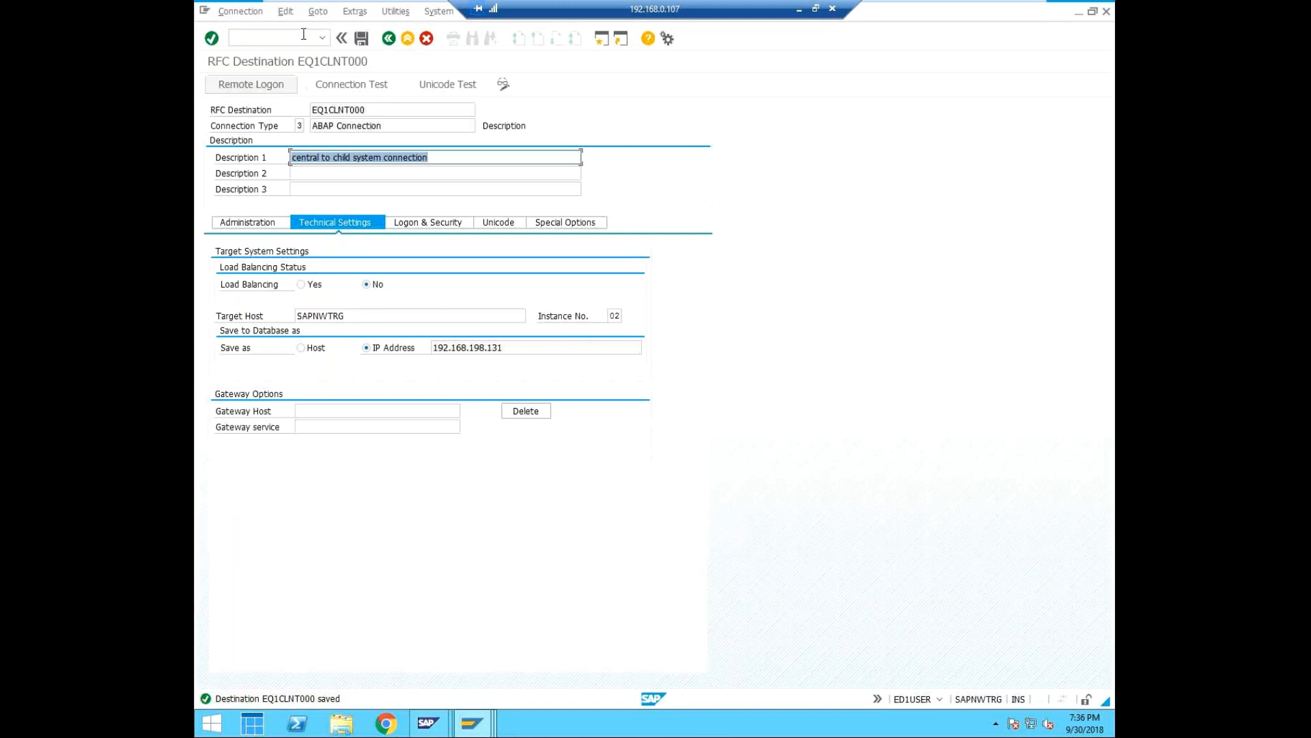
Set the logon data to client 000 and user childadm, enter the user's password, and save the destination.
{"action": "left_click", "coordinate": [451, 223]}
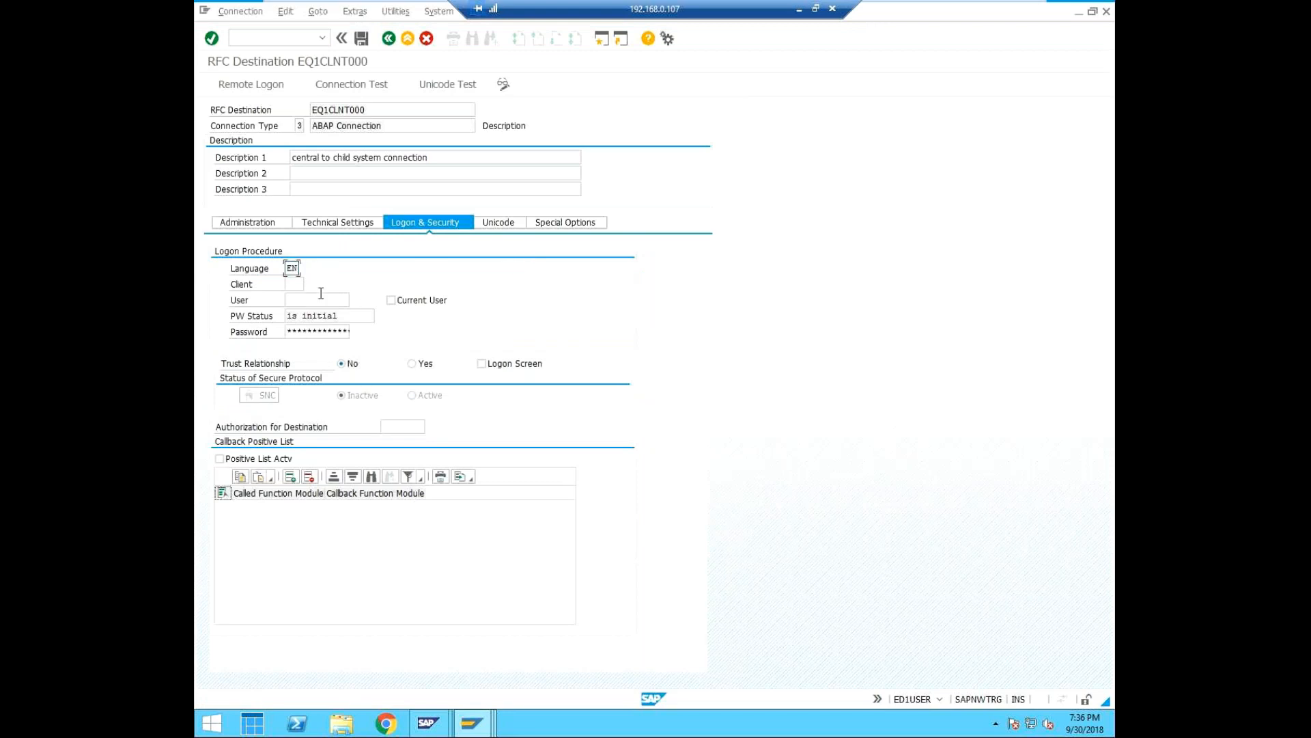
{"action": "key", "text": "Tab"}
{"action": "type", "text": "000"}
{"action": "left_click", "coordinate": [325, 300]}
{"action": "type", "text": "EQ1USE"}
{"action": "key", "text": "BackSpace"}
{"action": "key", "text": "BackSpace"}
{"action": "key", "text": "BackSpace"}
{"action": "key", "text": "BackSpace"}
{"action": "key", "text": "BackSpace"}
{"action": "key", "text": "BackSpace"}
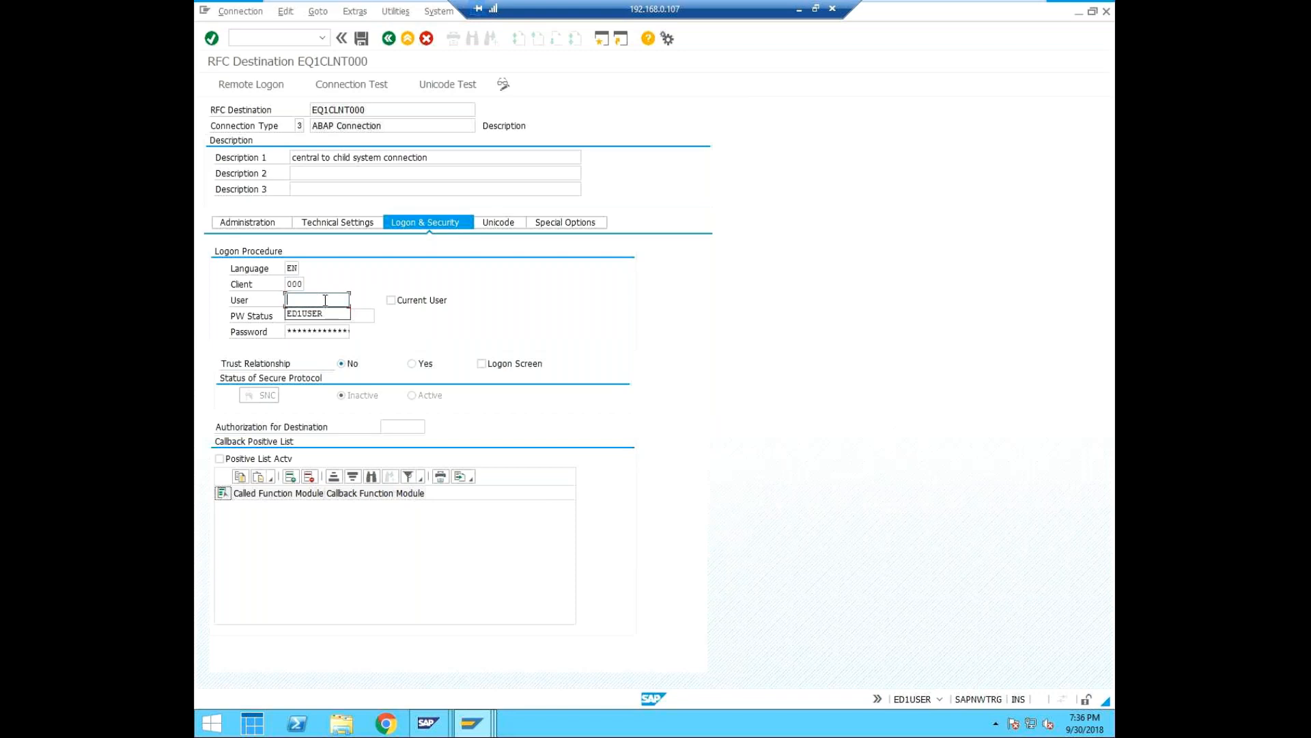
{"action": "type", "text": "child"}
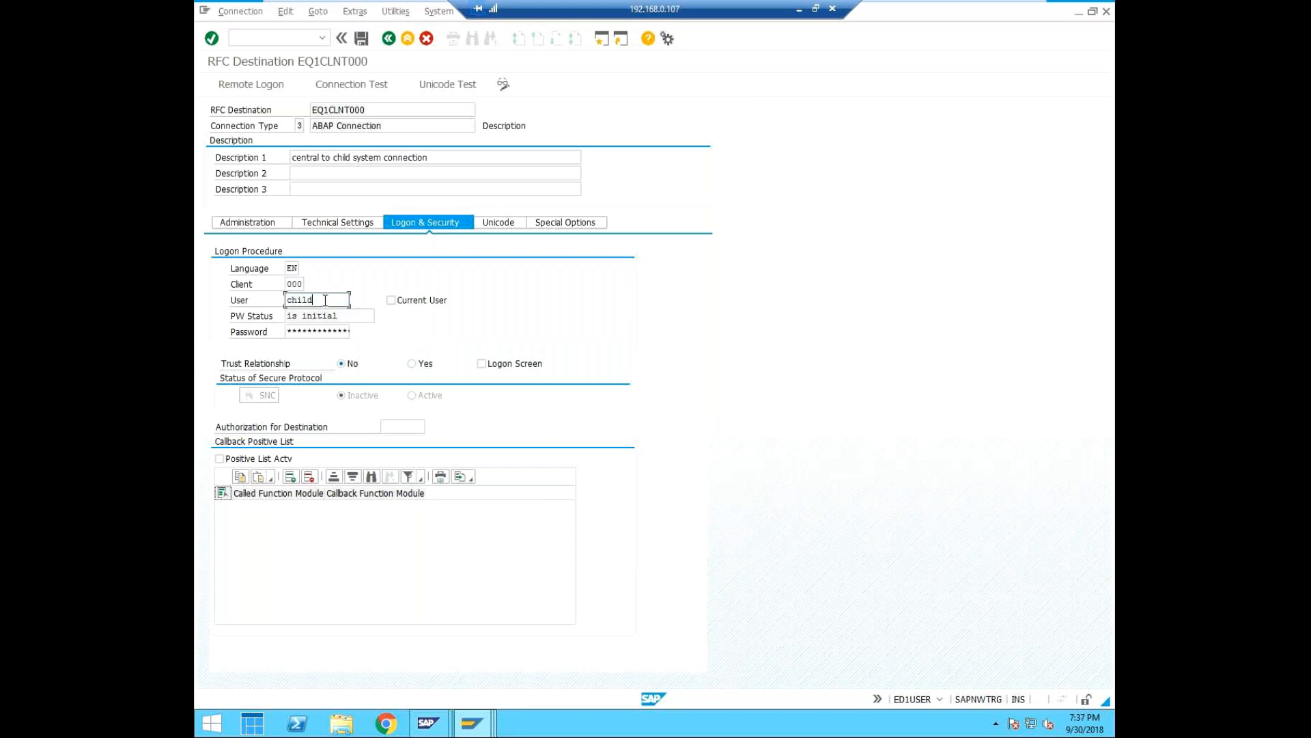
{"action": "type", "text": "adm"}
{"action": "left_click", "coordinate": [339, 331]}
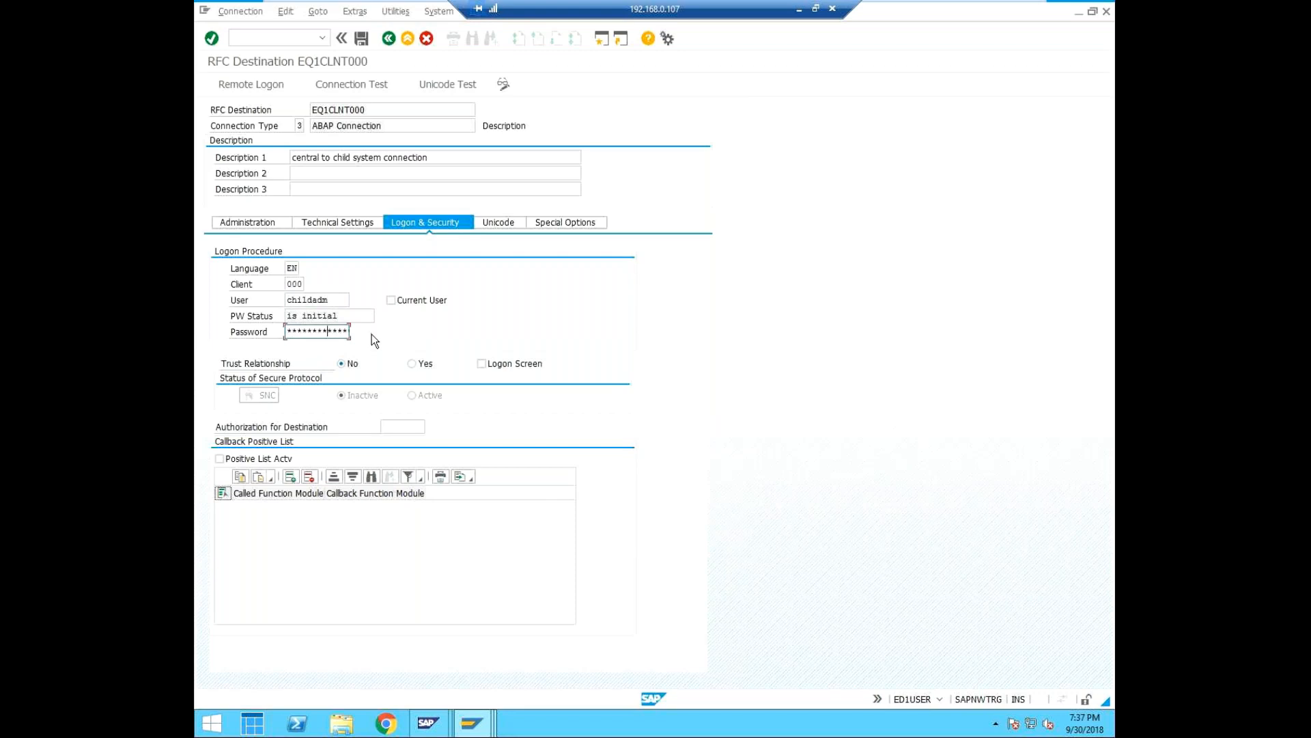
{"action": "left_click", "coordinate": [361, 39]}
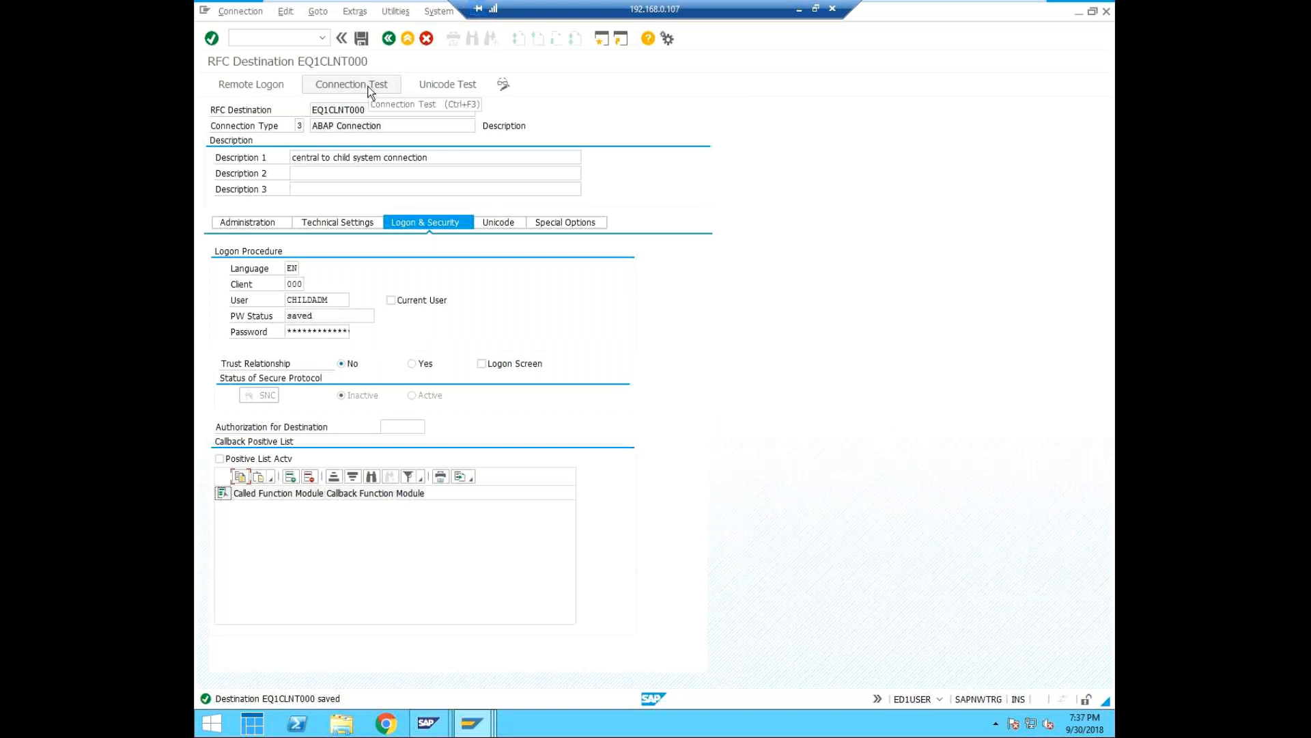
Run the connection test on RFC destination EQ1CLNT000 and return to its settings.
{"action": "left_click", "coordinate": [347, 84]}
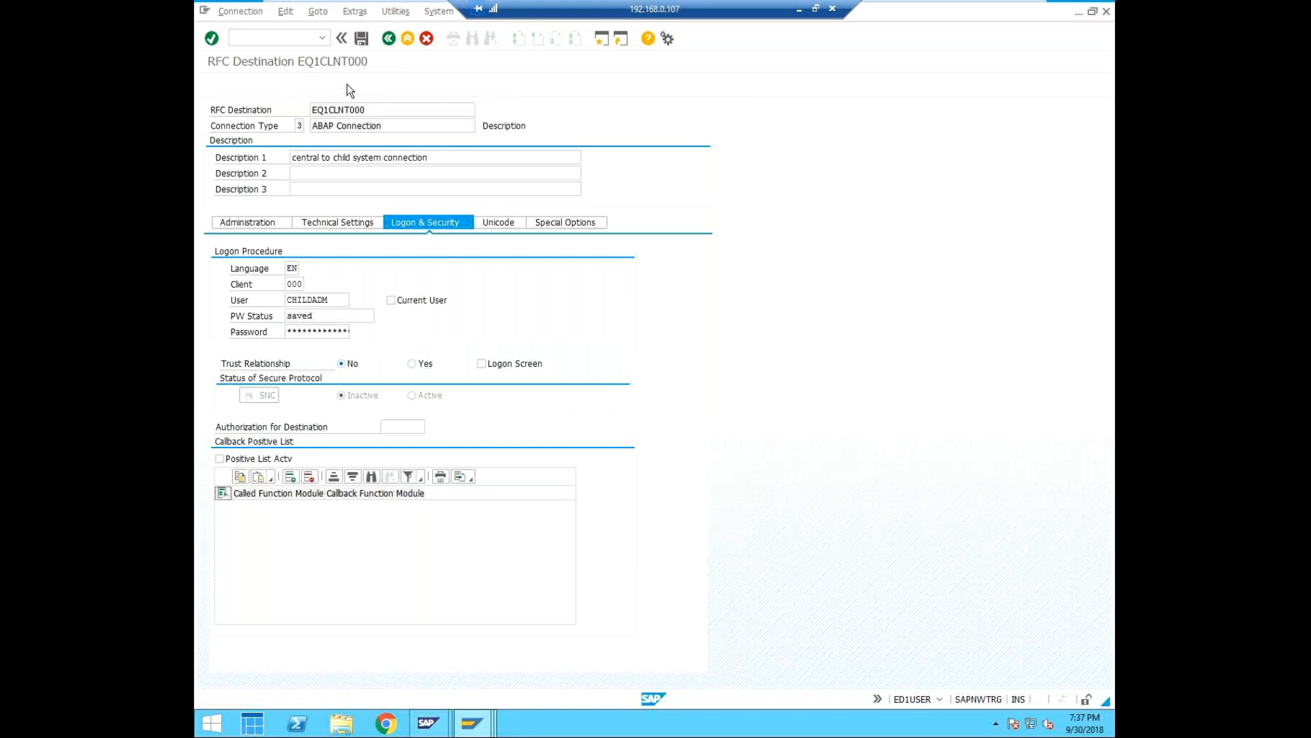
{"action": "left_click", "coordinate": [402, 274]}
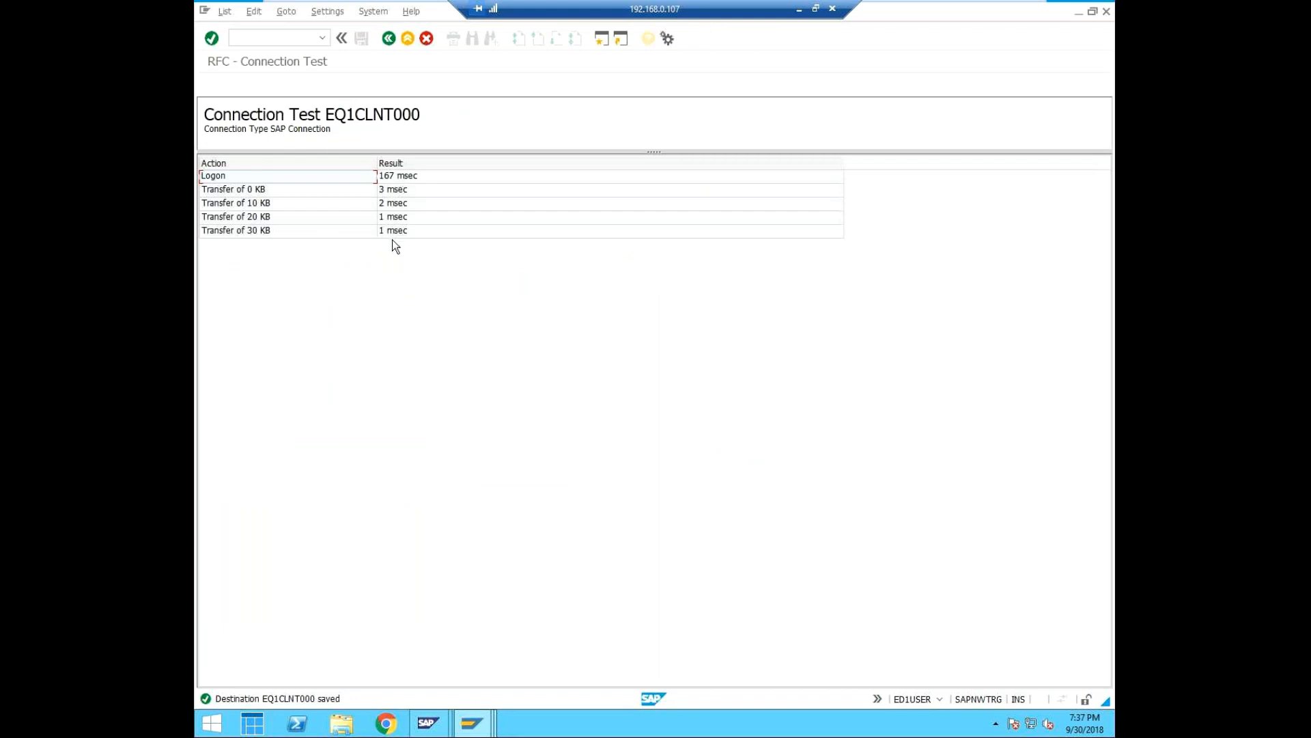
{"action": "left_click", "coordinate": [396, 34]}
Run the authorization test on RFC destination EQ1CLNT000 and return to its settings.
{"action": "left_click", "coordinate": [407, 13]}
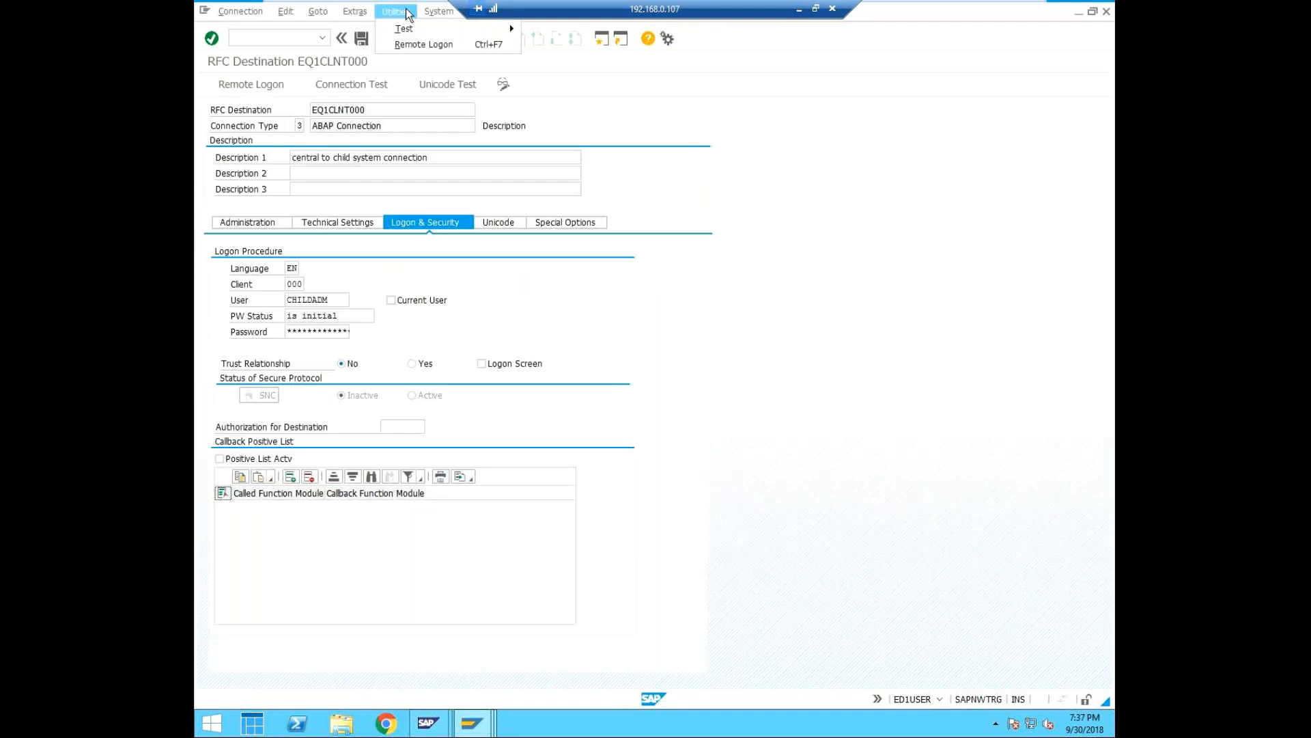
{"action": "mouse_move", "coordinate": [406, 29]}
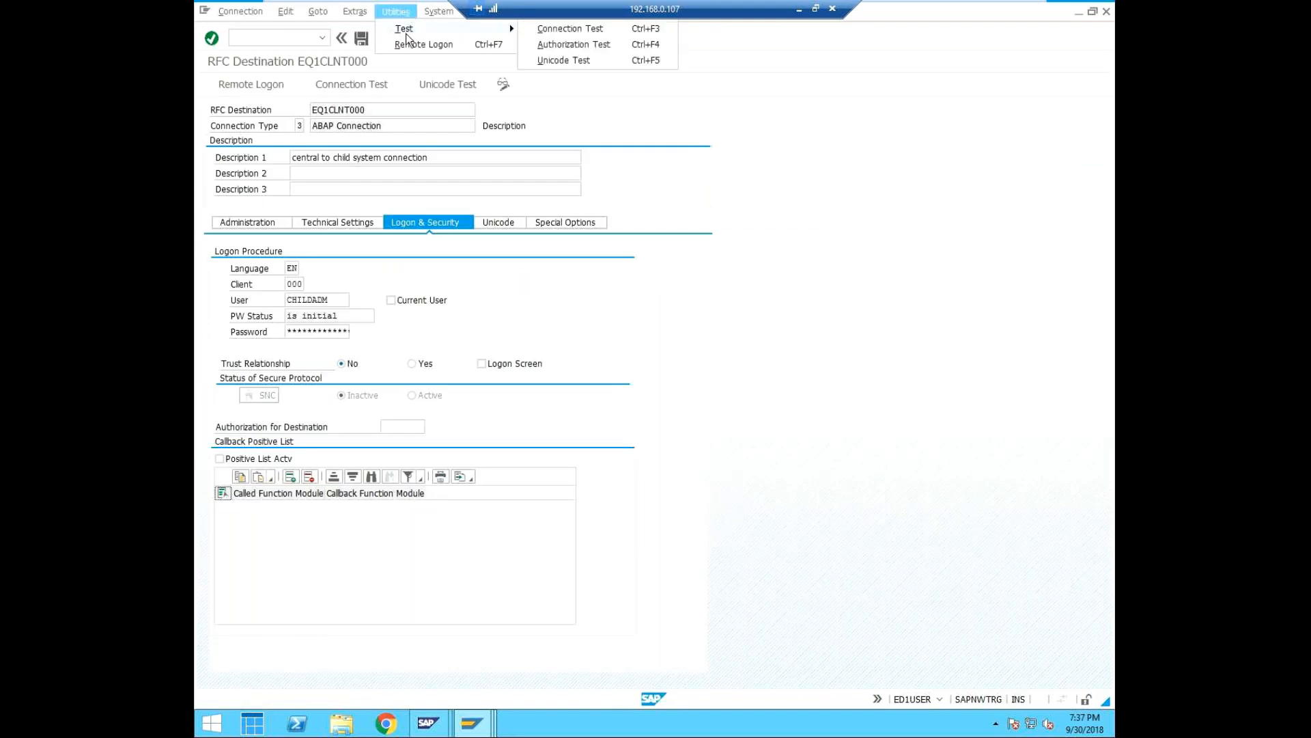
{"action": "left_click", "coordinate": [596, 44]}
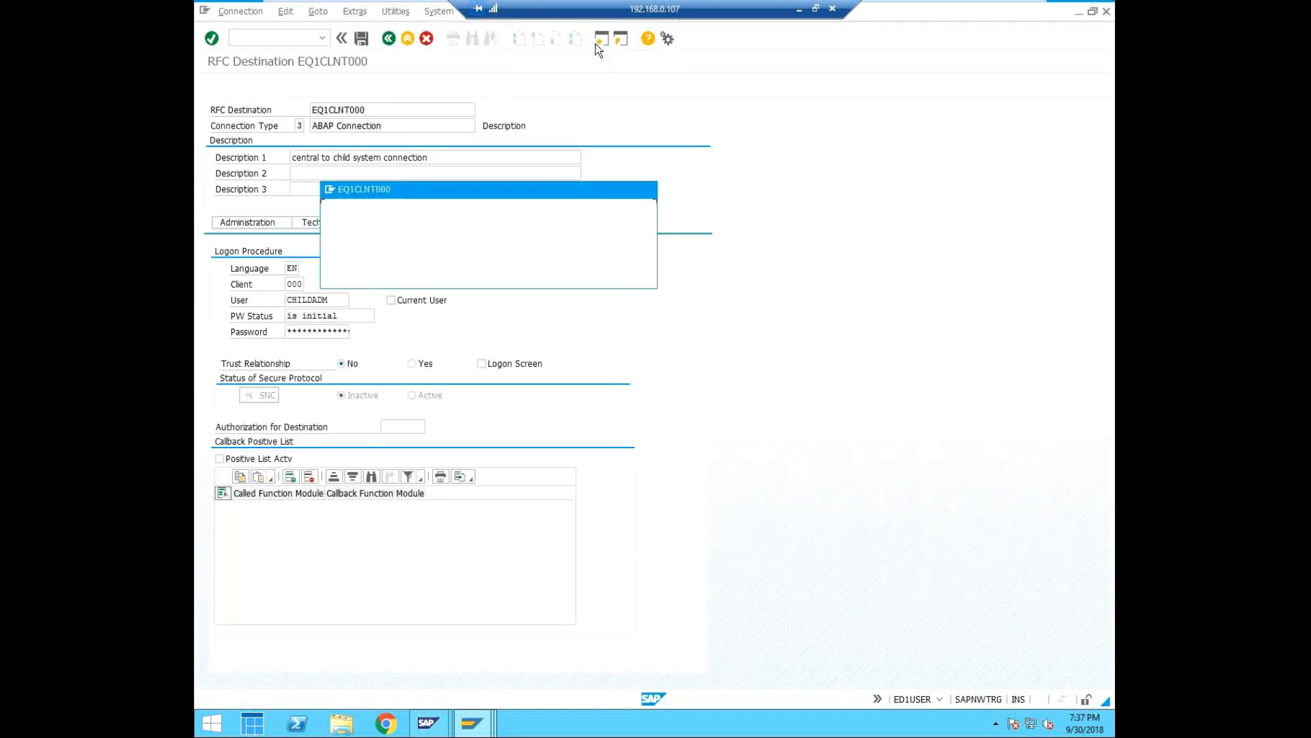
{"action": "left_click", "coordinate": [396, 276]}
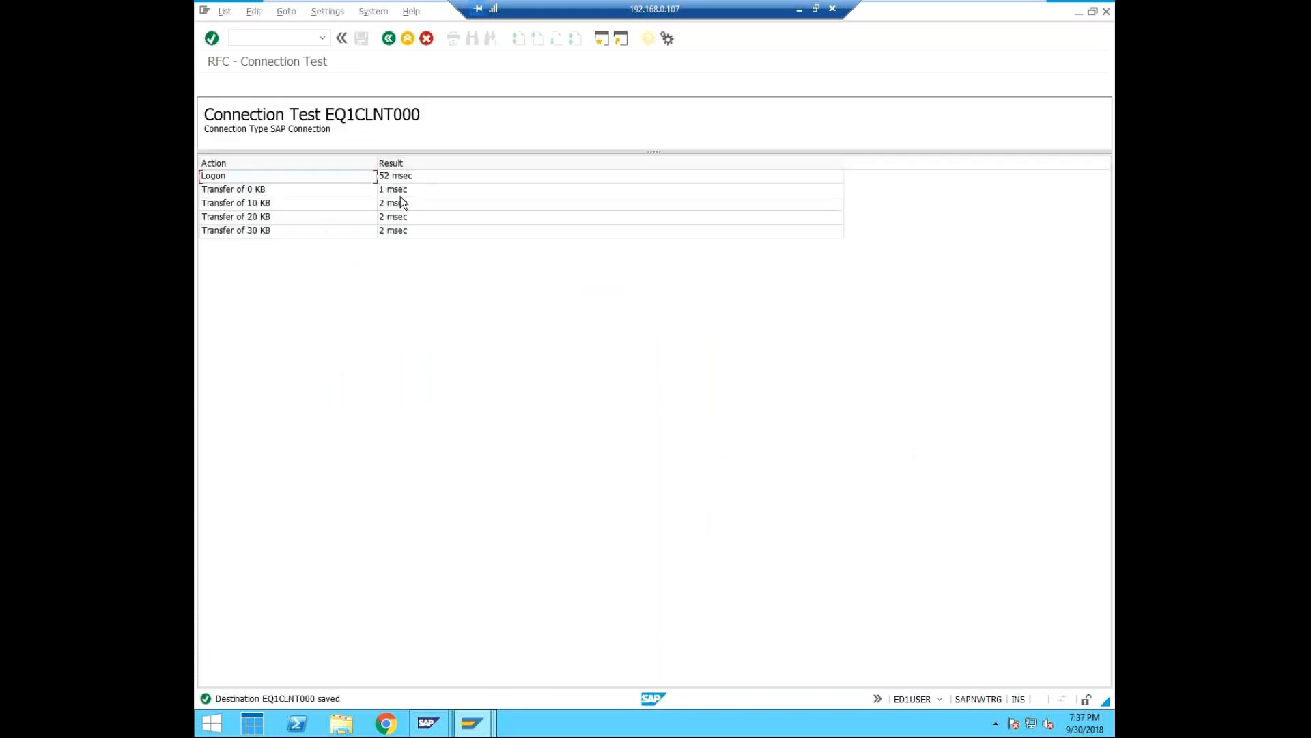
{"action": "left_click", "coordinate": [388, 39]}
Run the Unicode test on RFC destination EQ1CLNT000 and dismiss its result message.
{"action": "left_click", "coordinate": [391, 11]}
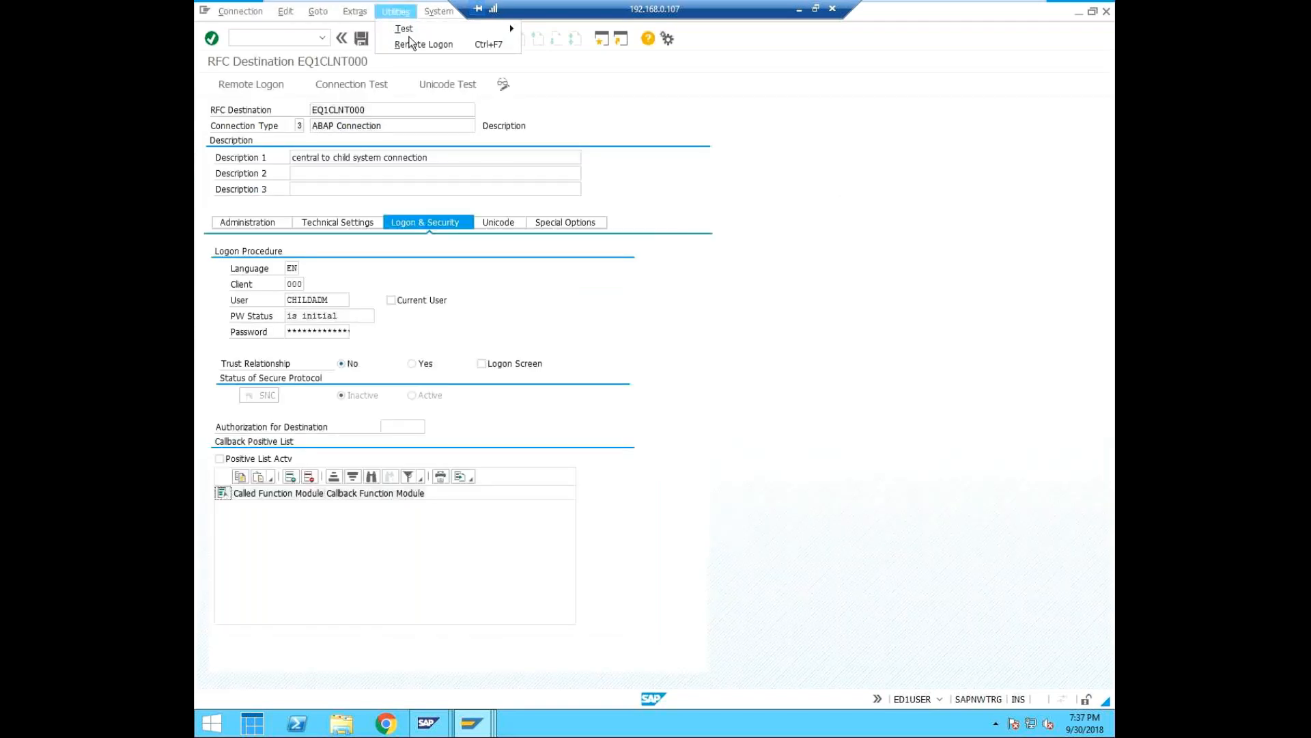
{"action": "mouse_move", "coordinate": [416, 30]}
{"action": "left_click", "coordinate": [593, 68]}
{"action": "left_click", "coordinate": [391, 276]}
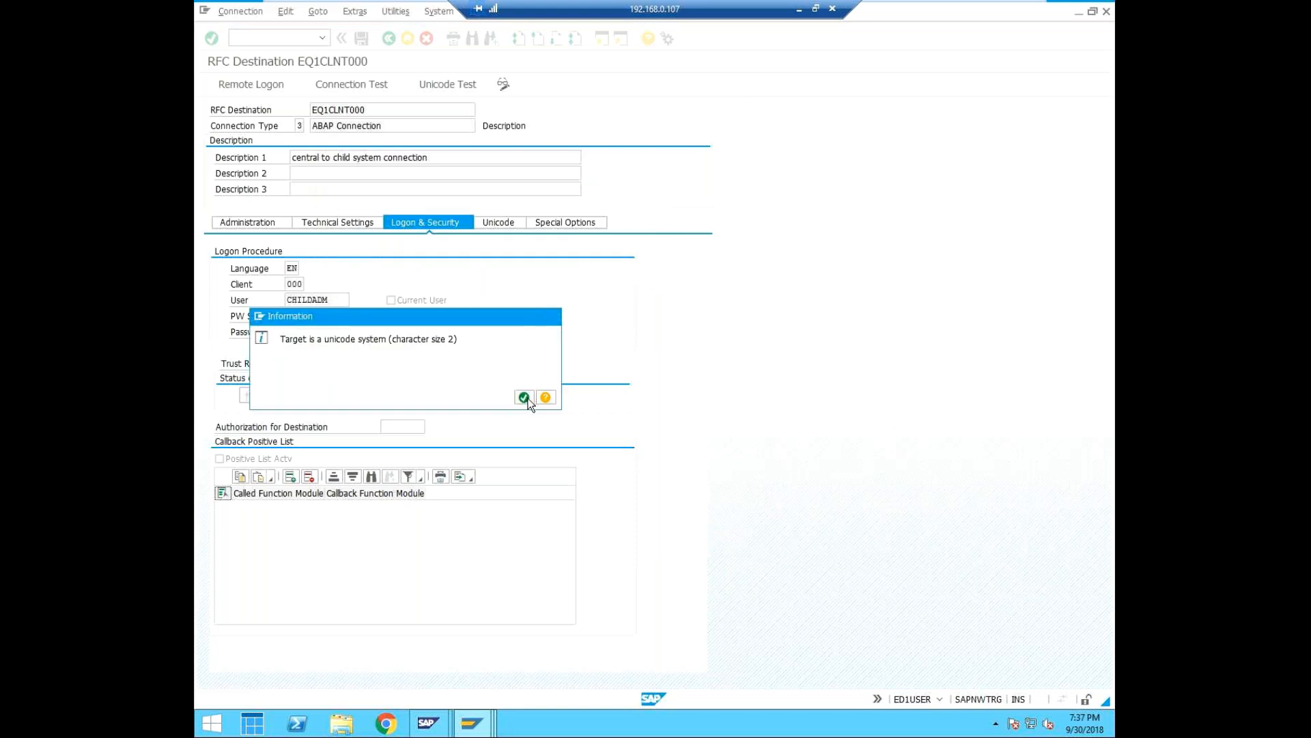
{"action": "left_click", "coordinate": [524, 397]}
{"action": "left_click", "coordinate": [323, 41]}
{"action": "left_click", "coordinate": [322, 39]}
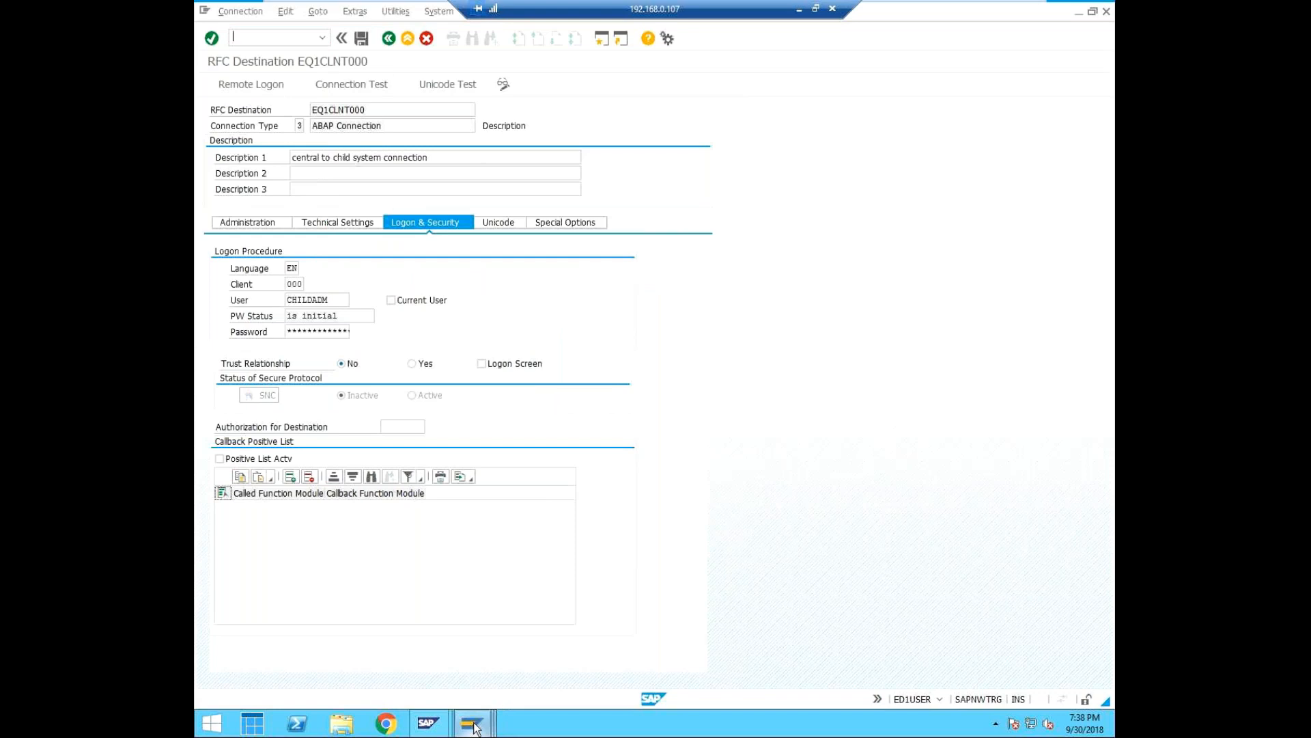
Switch to the EQ1 session, leave the logical system entries and open the RFC connections configuration with transaction SM59.
{"action": "mouse_move", "coordinate": [476, 728]}
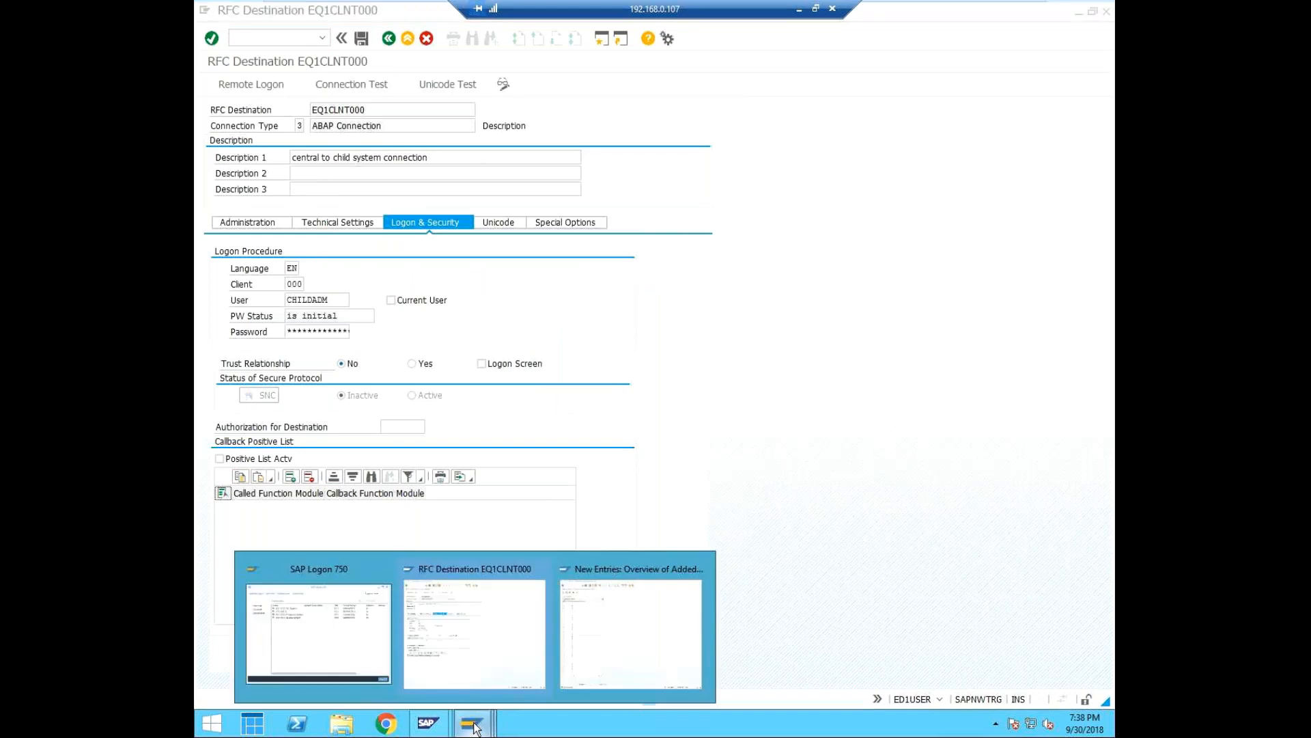
{"action": "left_click", "coordinate": [642, 610]}
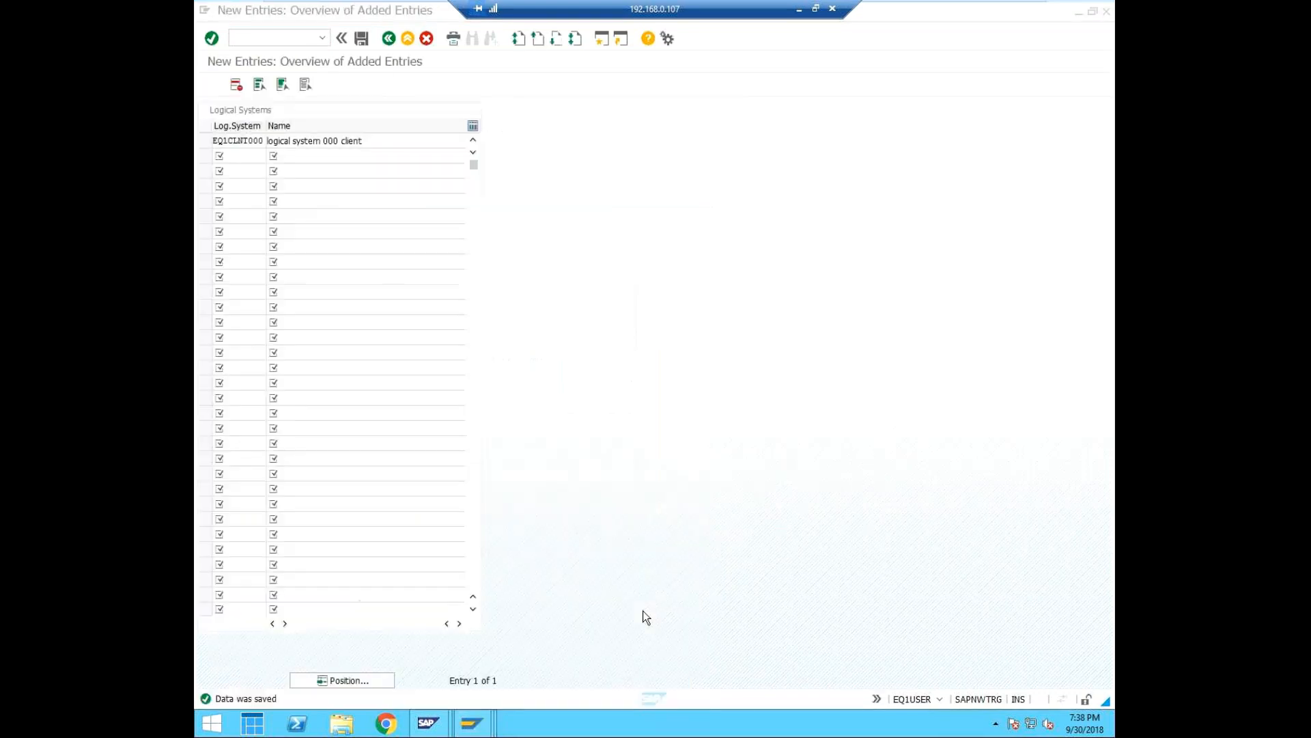
{"action": "left_click", "coordinate": [388, 38]}
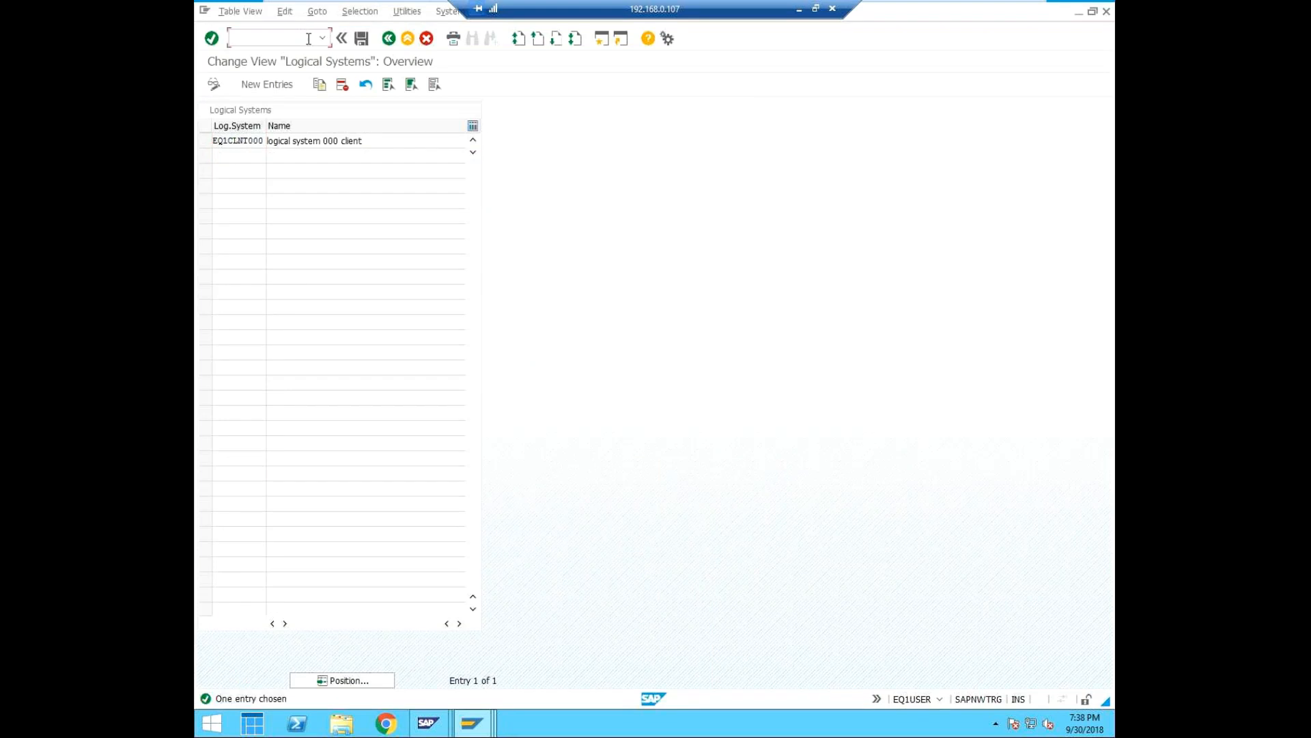
{"action": "type", "text": "/nscc4"}
{"action": "key", "text": "BackSpace"}
{"action": "key", "text": "BackSpace"}
{"action": "key", "text": "BackSpace"}
{"action": "key", "text": "BackSpace"}
{"action": "key", "text": "BackSpace"}
{"action": "type", "text": "nsm59"}
{"action": "key", "text": "Return"}
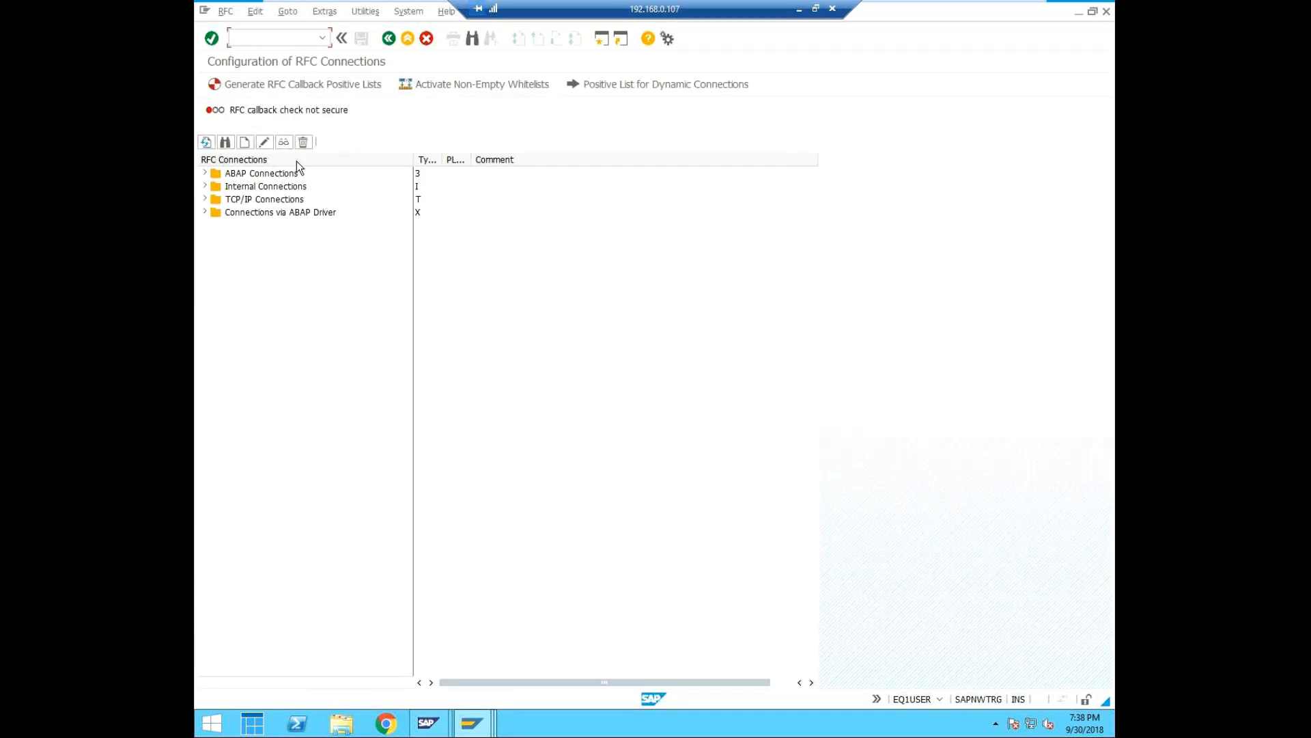
Start a new RFC connection in EQ1 and name its destination ED1CLNT000.
{"action": "left_click", "coordinate": [245, 142]}
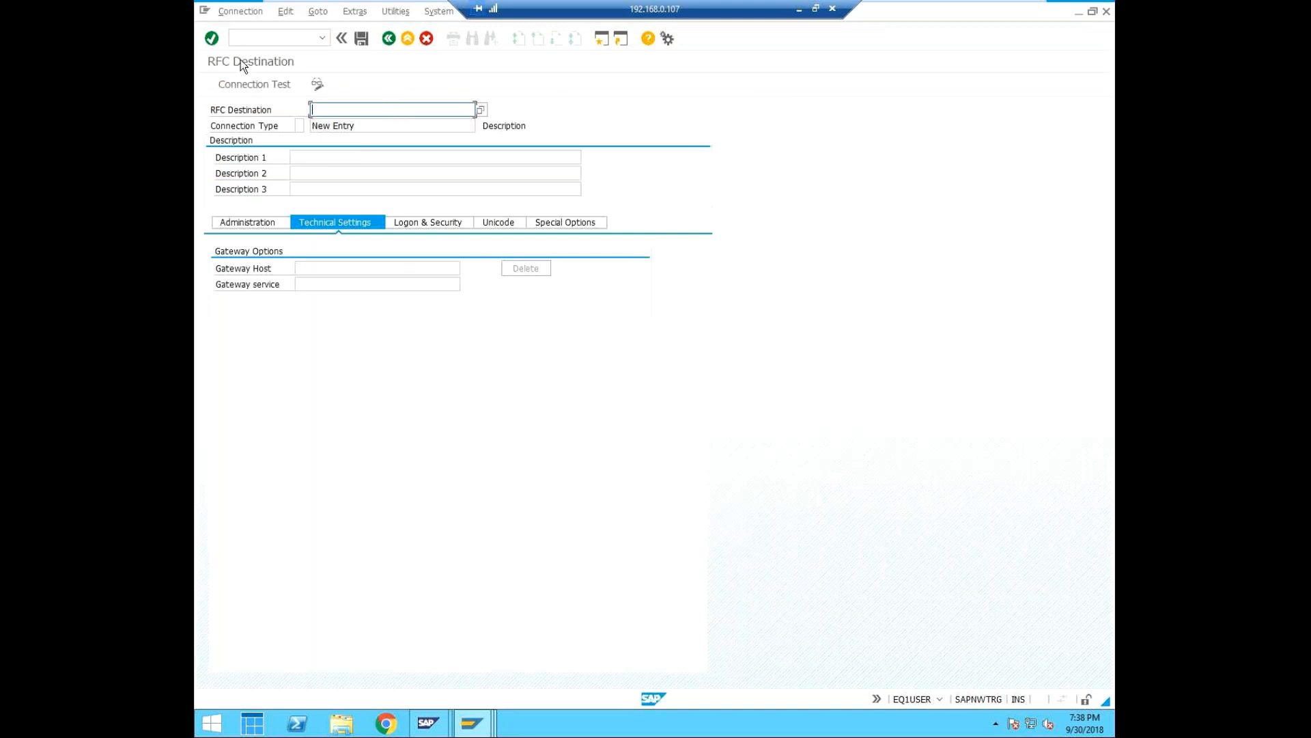
{"action": "type", "text": "ED1"}
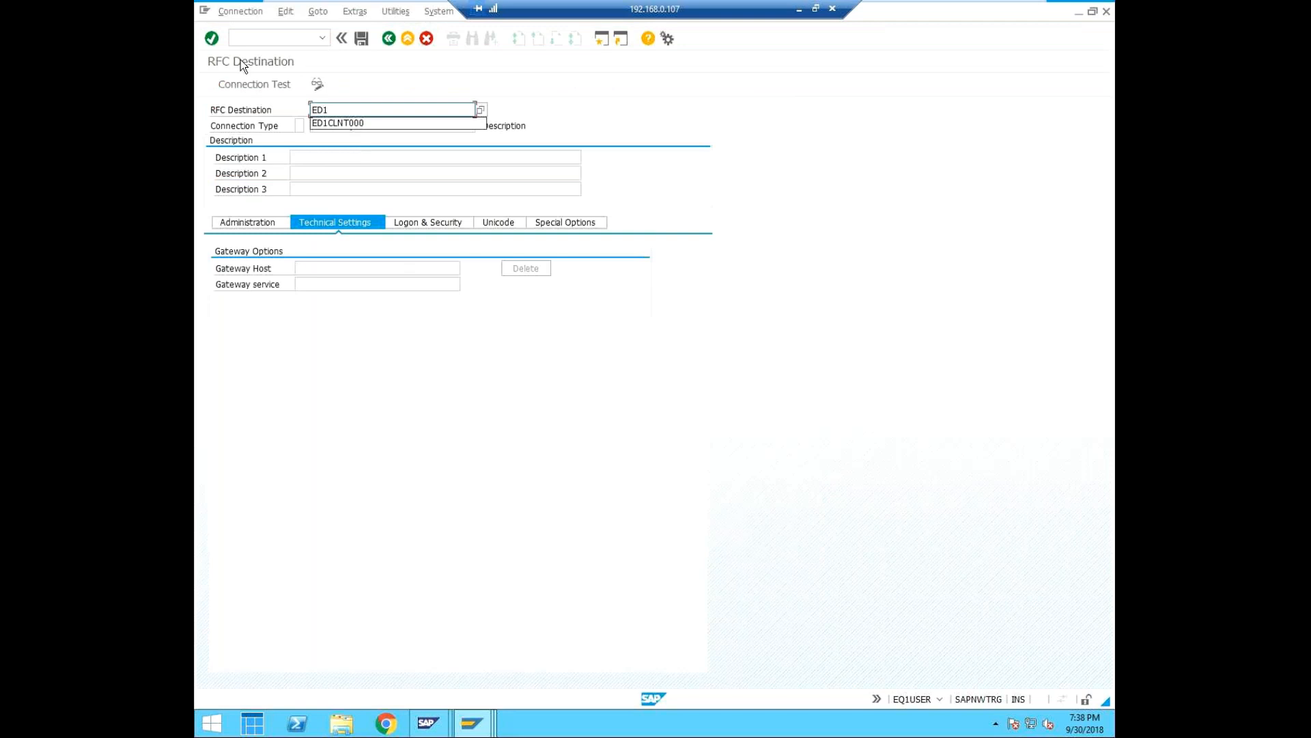
{"action": "key", "text": "Down"}
{"action": "key", "text": "Return"}
Enter "Connection from child to parent" as the first description line of destination ED1CLNT000.
{"action": "left_click", "coordinate": [300, 158]}
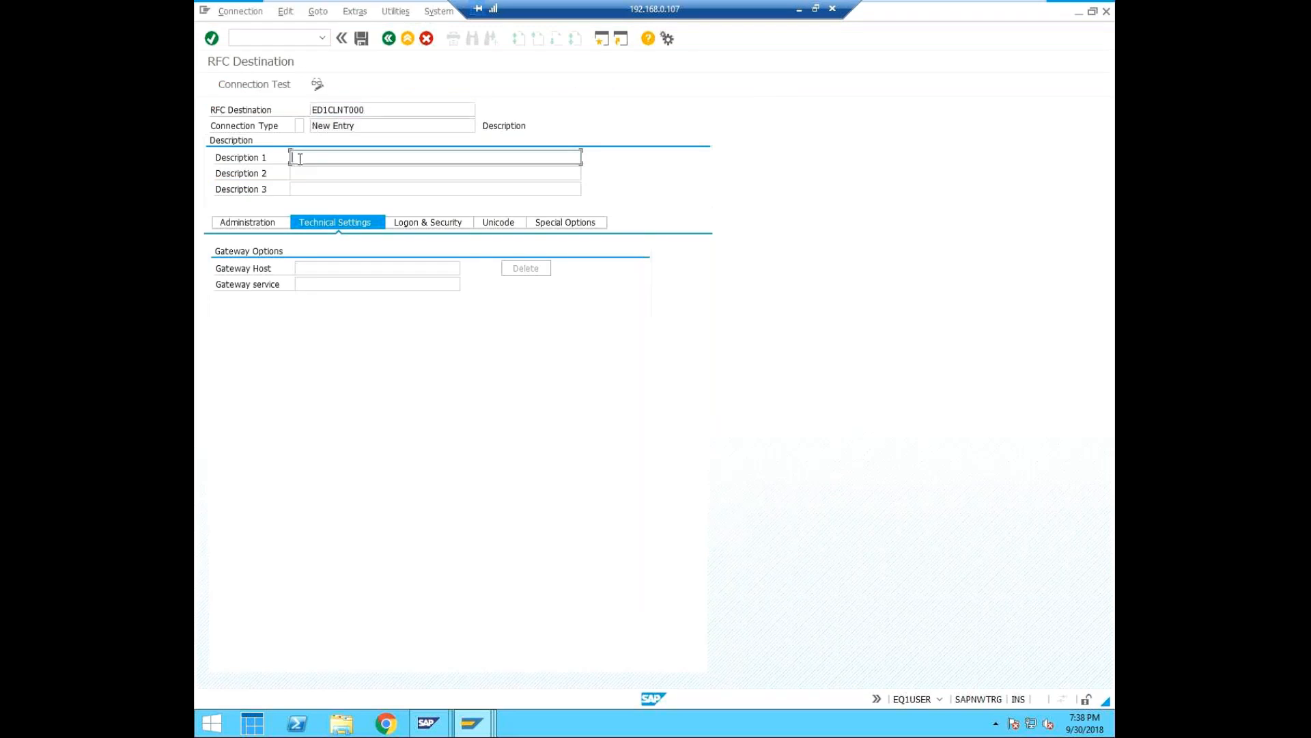
{"action": "type", "text": "Connectio"}
{"action": "key", "text": "BackSpace"}
{"action": "type", "text": "ion"}
{"action": "type", "text": "rom chld"}
{"action": "key", "text": "BackSpace"}
{"action": "key", "text": "BackSpace"}
{"action": "type", "text": "ild to parent"}
{"action": "left_click", "coordinate": [339, 269]}
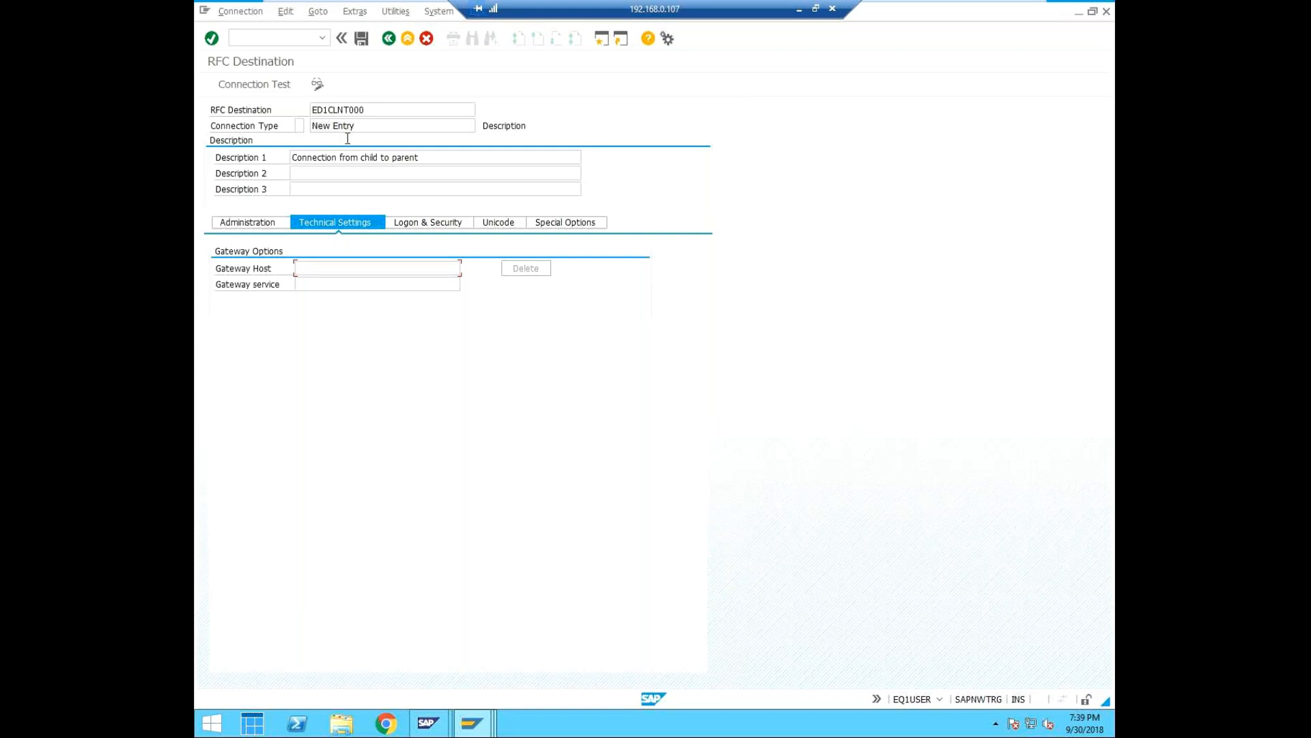
Try to save RFC destination ED1CLNT000 without a connection type.
{"action": "left_click", "coordinate": [363, 39]}
{"action": "left_click", "coordinate": [359, 129]}
{"action": "left_click", "coordinate": [372, 107]}
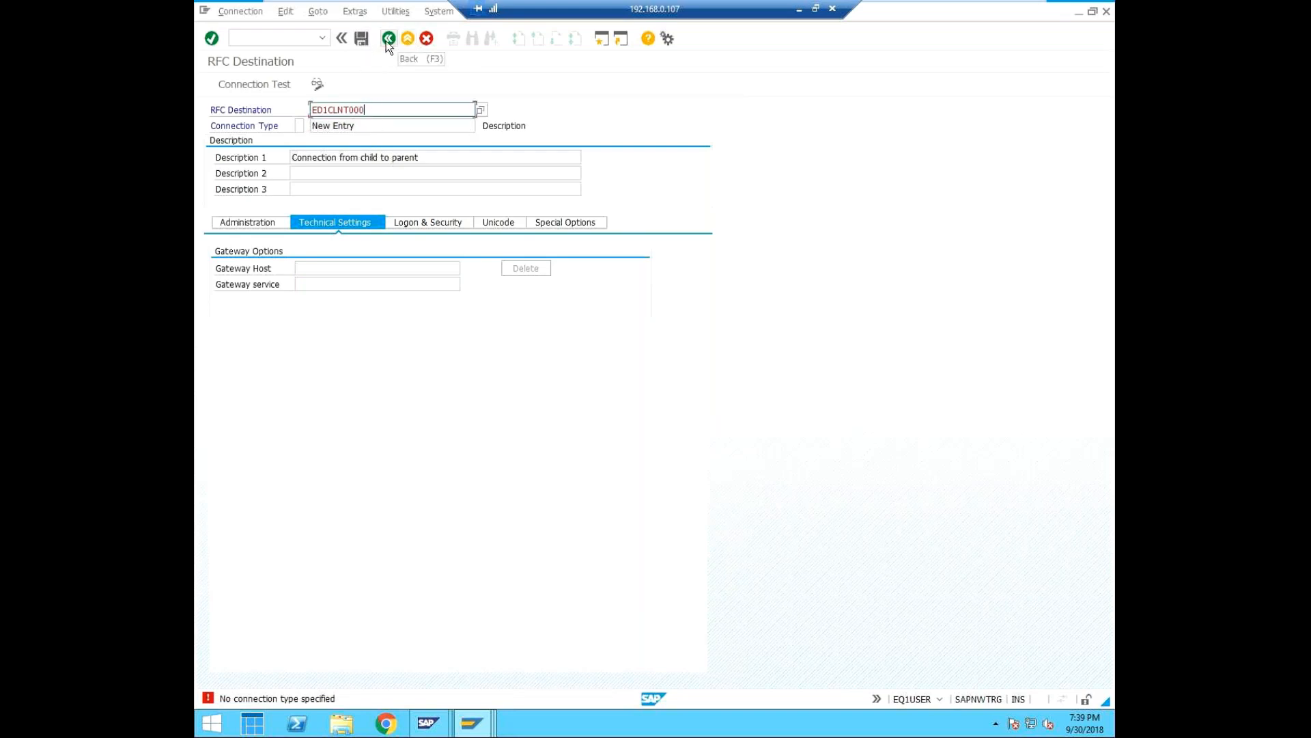
Discard the unsaved new destination and list the existing ABAP connections in EQ1.
{"action": "left_click", "coordinate": [387, 41]}
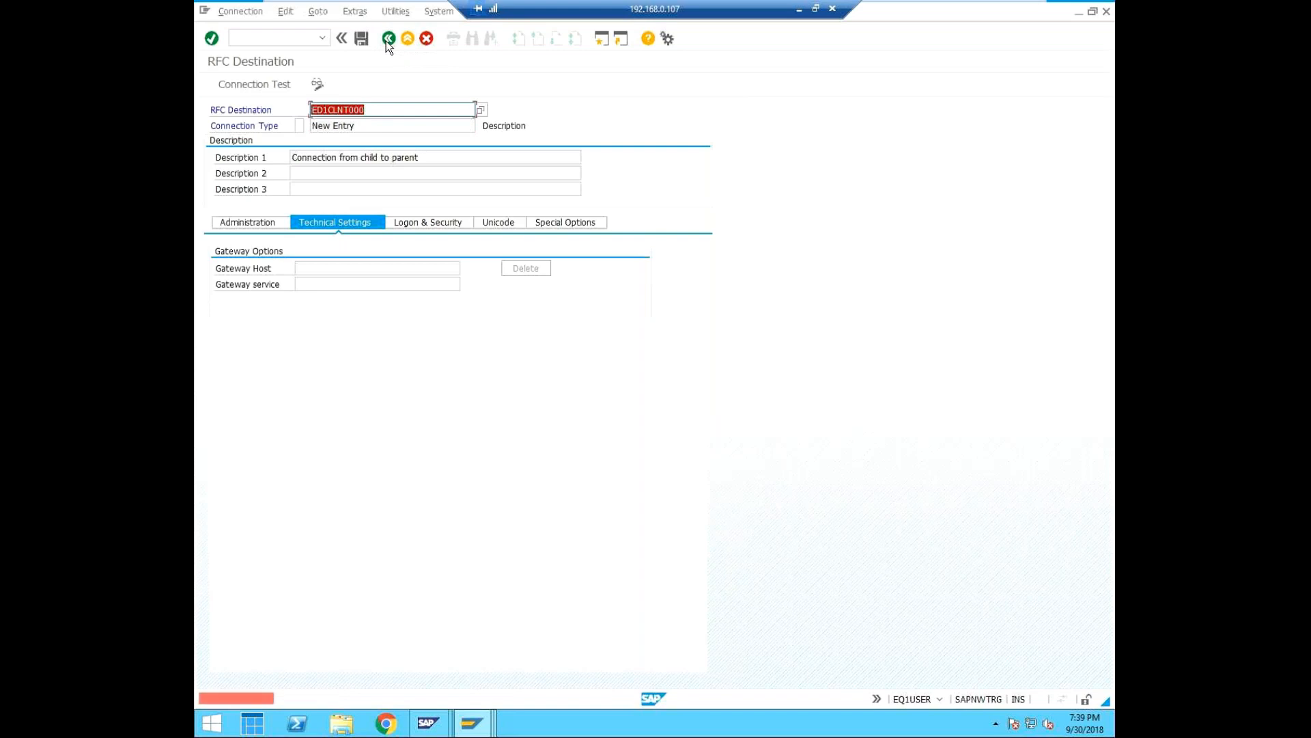
{"action": "left_click", "coordinate": [425, 39]}
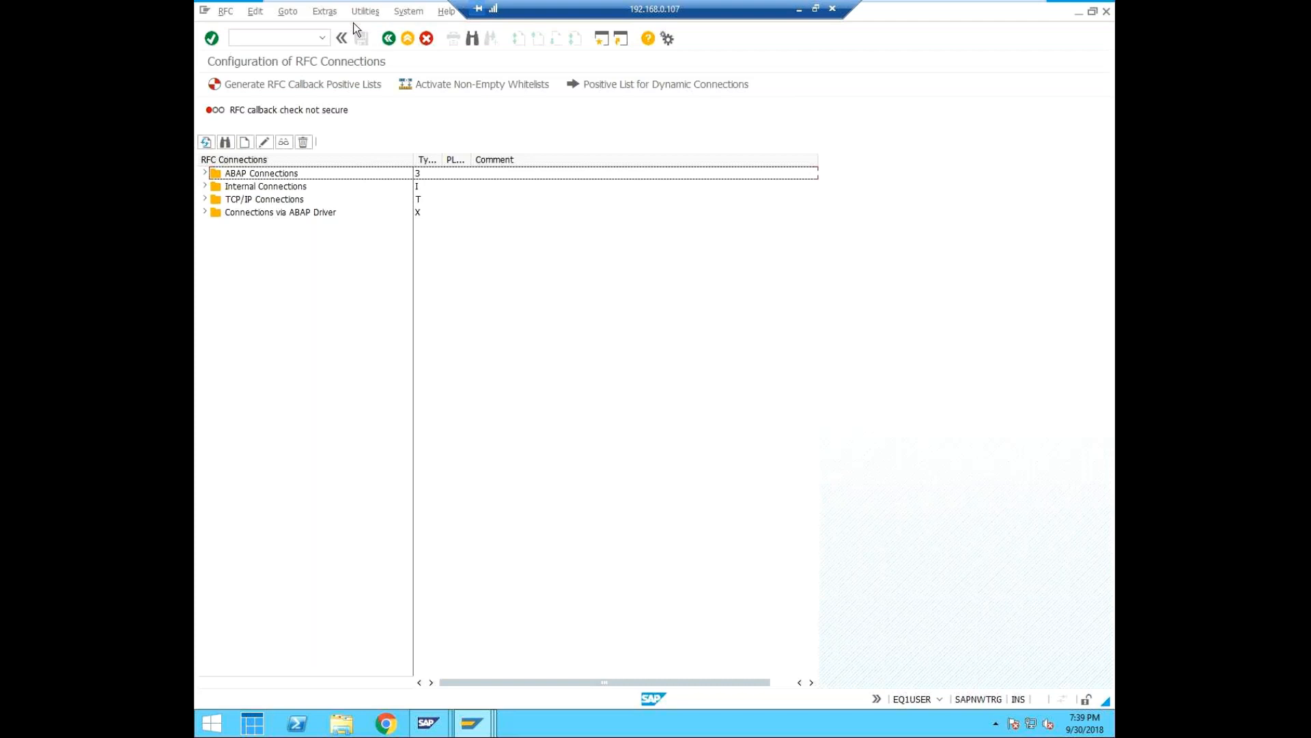
{"action": "left_click", "coordinate": [206, 174]}
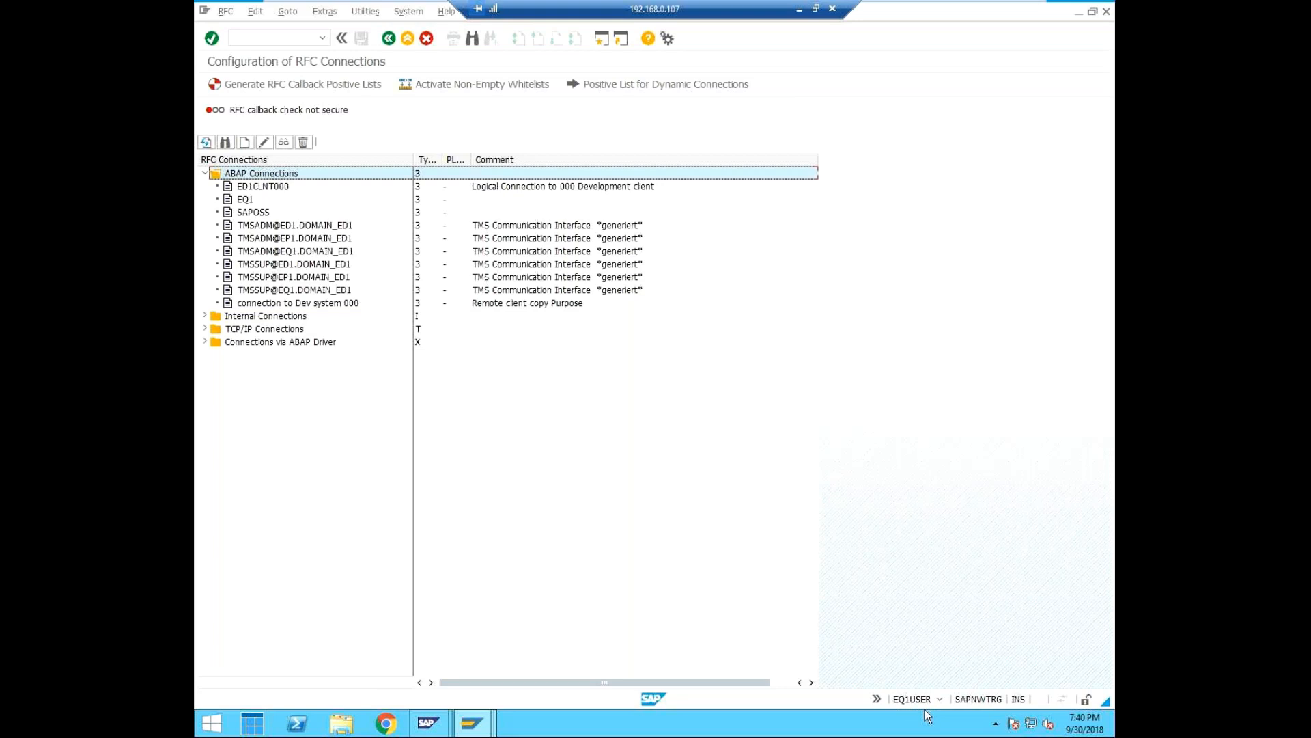
{"action": "left_click", "coordinate": [471, 728]}
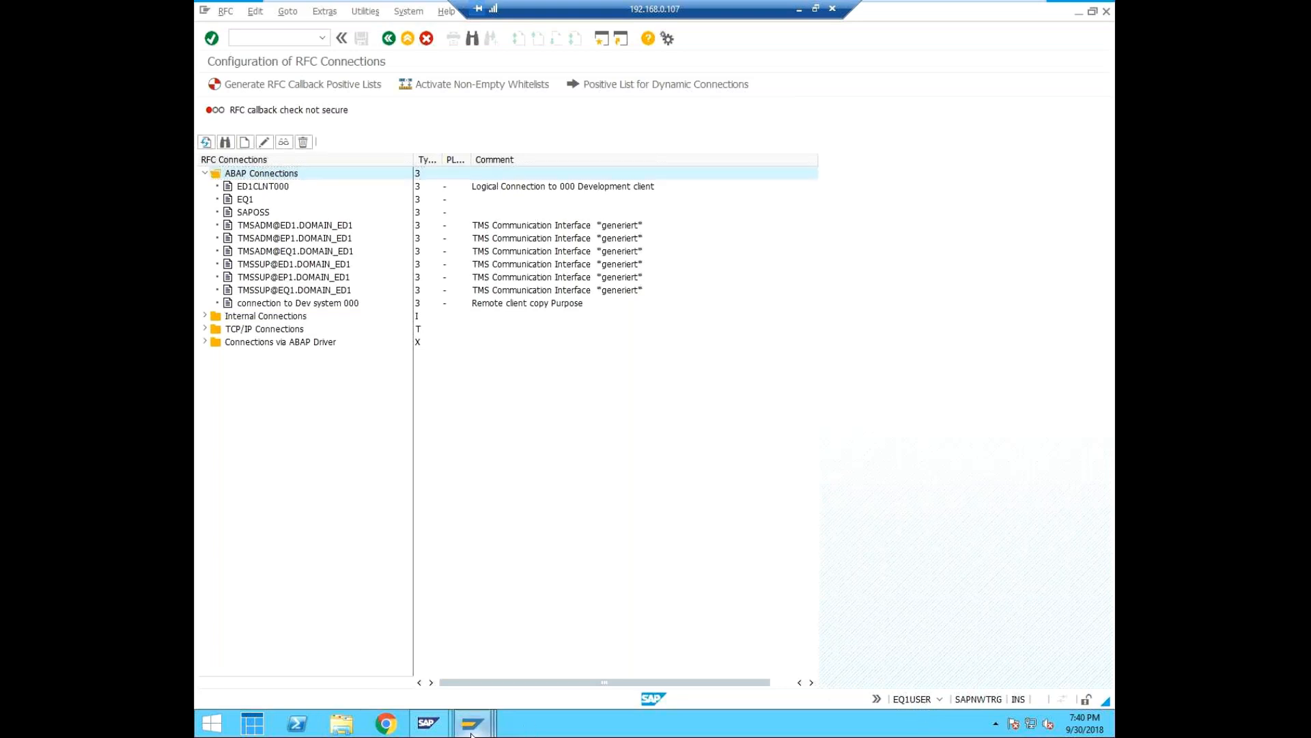
{"action": "left_click", "coordinate": [903, 629]}
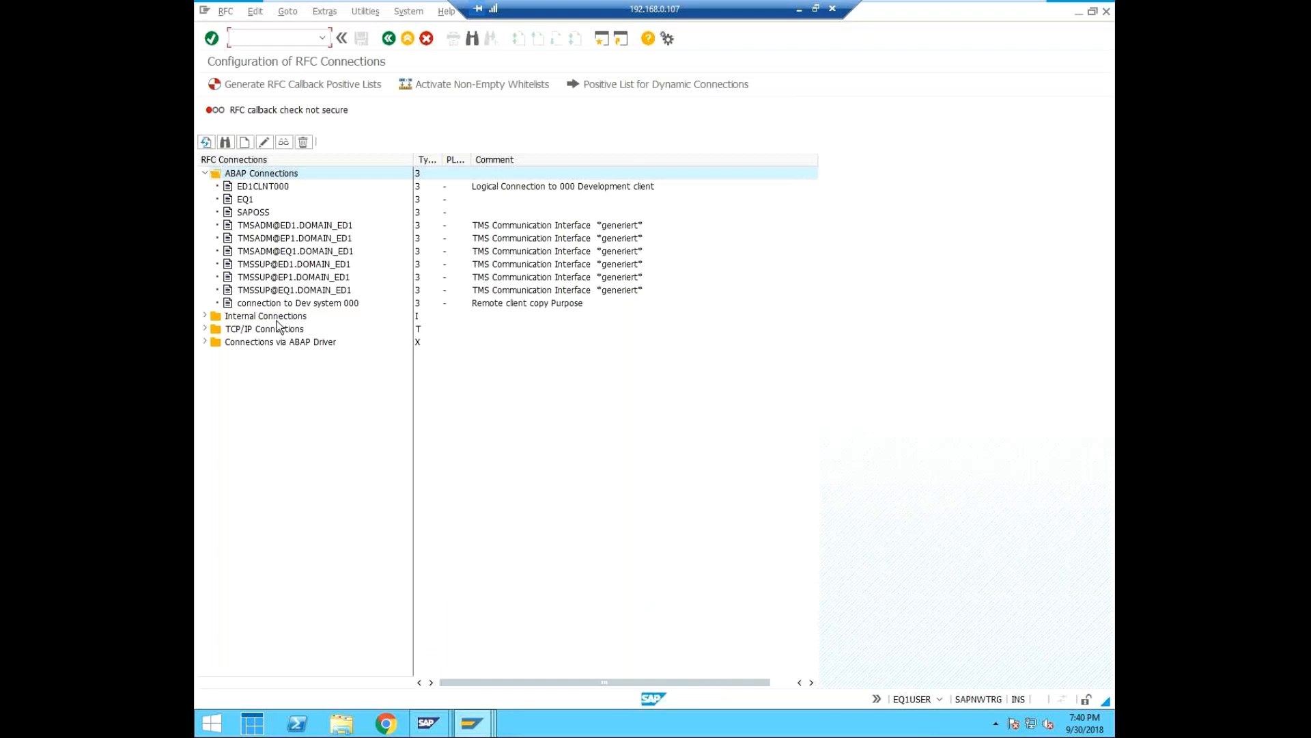
Open the existing ABAP connection ED1CLNT000 for editing and set its logon user to cuiadmin.
{"action": "left_click", "coordinate": [255, 187]}
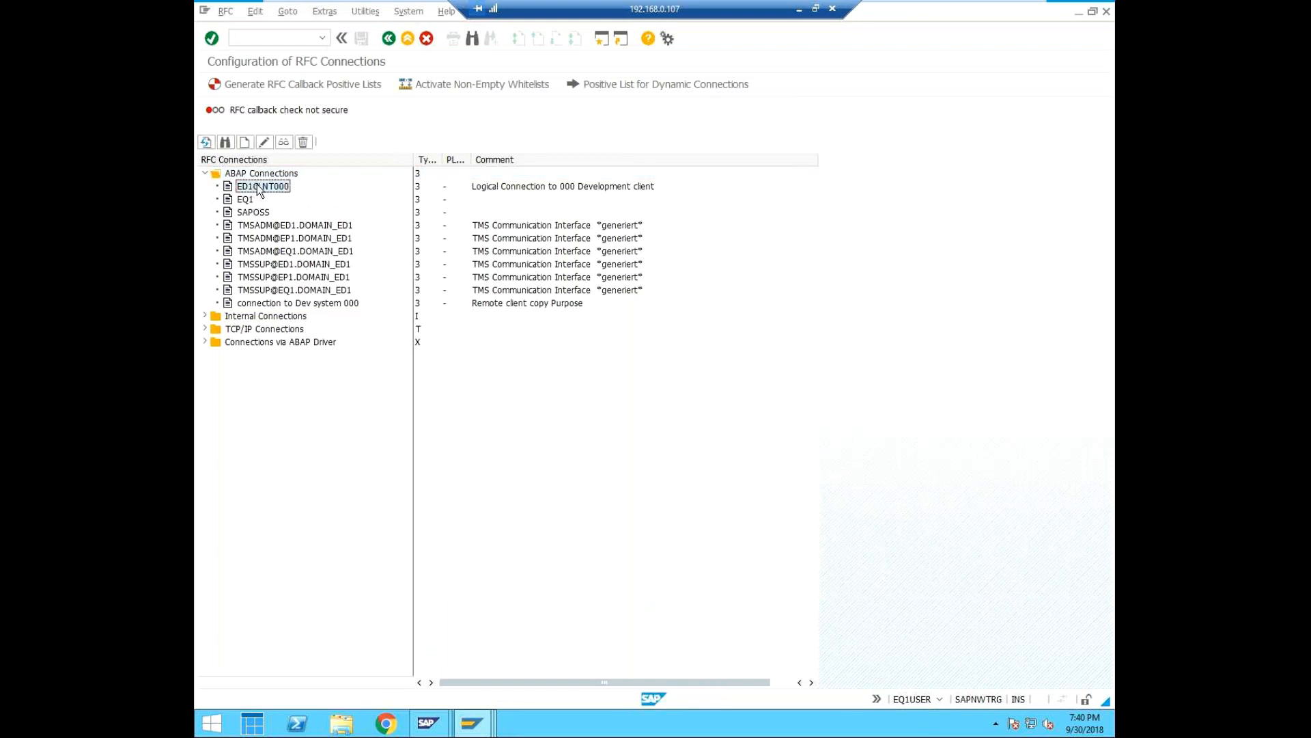
{"action": "left_click", "coordinate": [265, 142]}
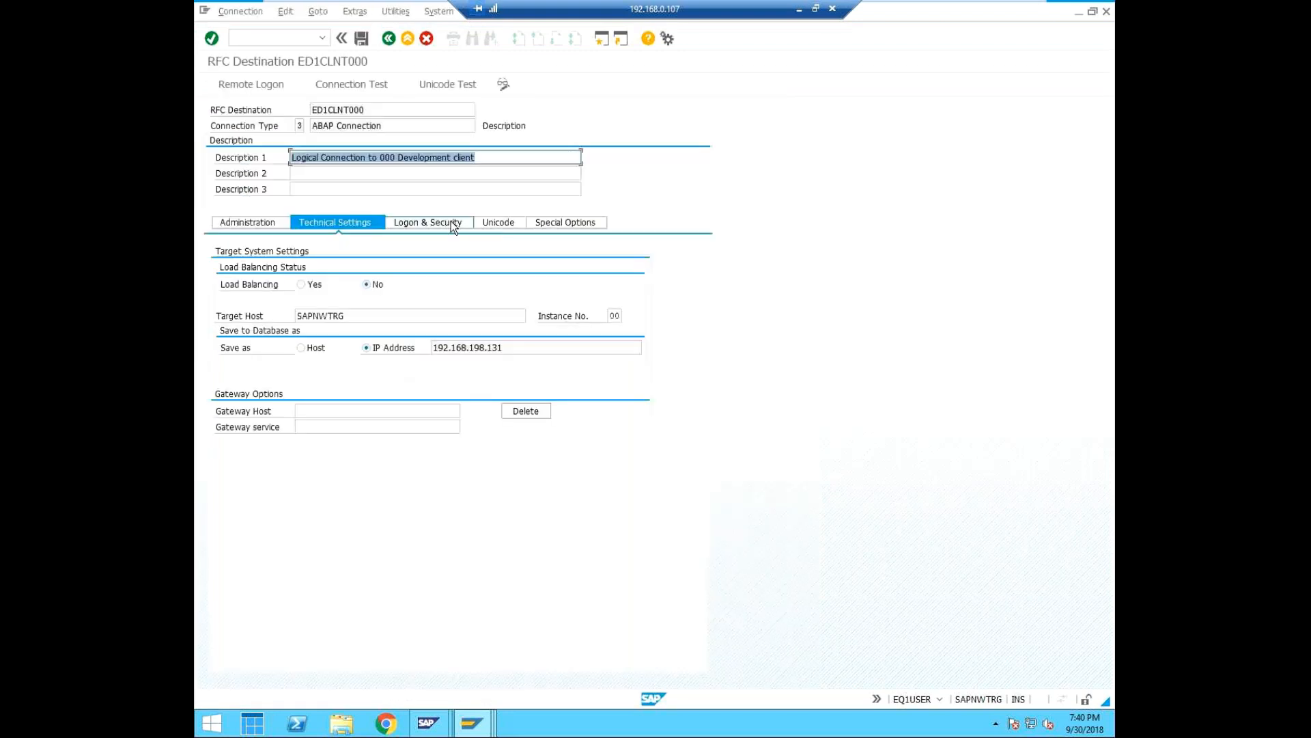
{"action": "left_click", "coordinate": [449, 220]}
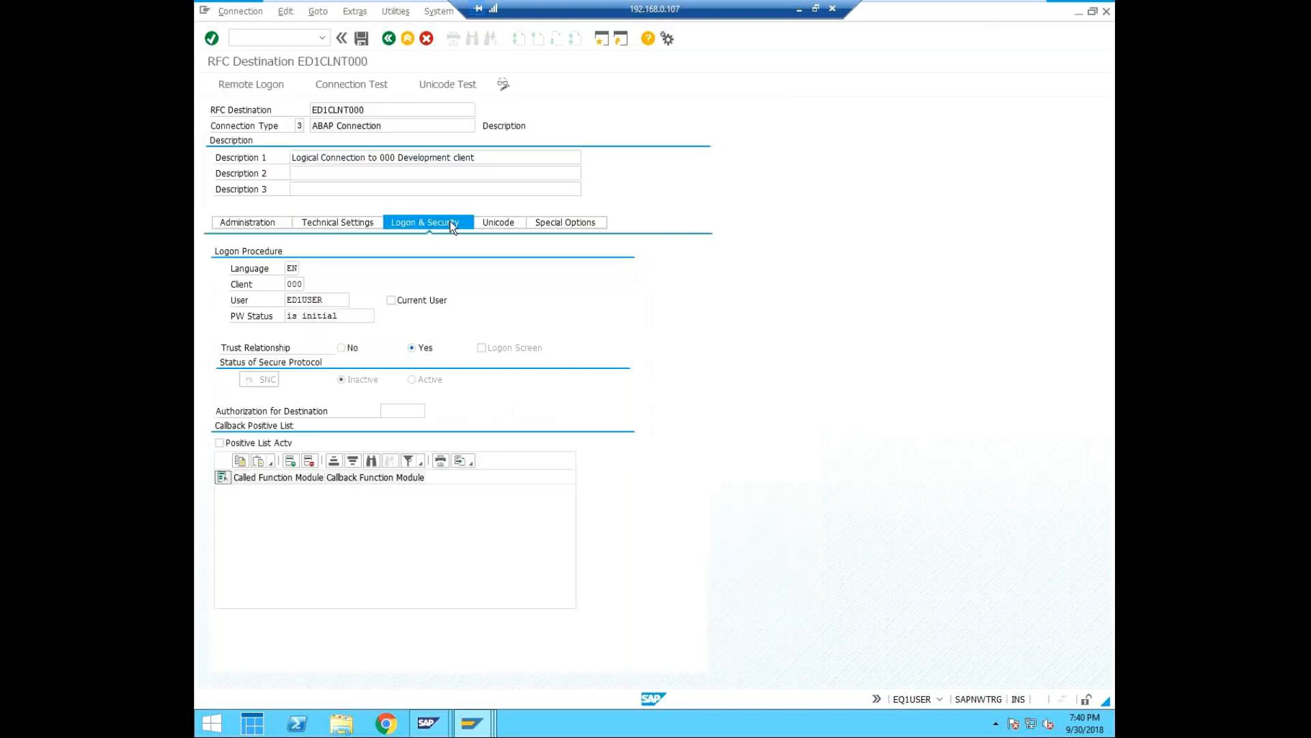
{"action": "left_click", "coordinate": [334, 300]}
{"action": "key", "text": "BackSpace"}
{"action": "key", "text": "BackSpace"}
{"action": "key", "text": "BackSpace"}
{"action": "key", "text": "BackSpace"}
{"action": "key", "text": "BackSpace"}
{"action": "key", "text": "BackSpace"}
{"action": "key", "text": "BackSpace"}
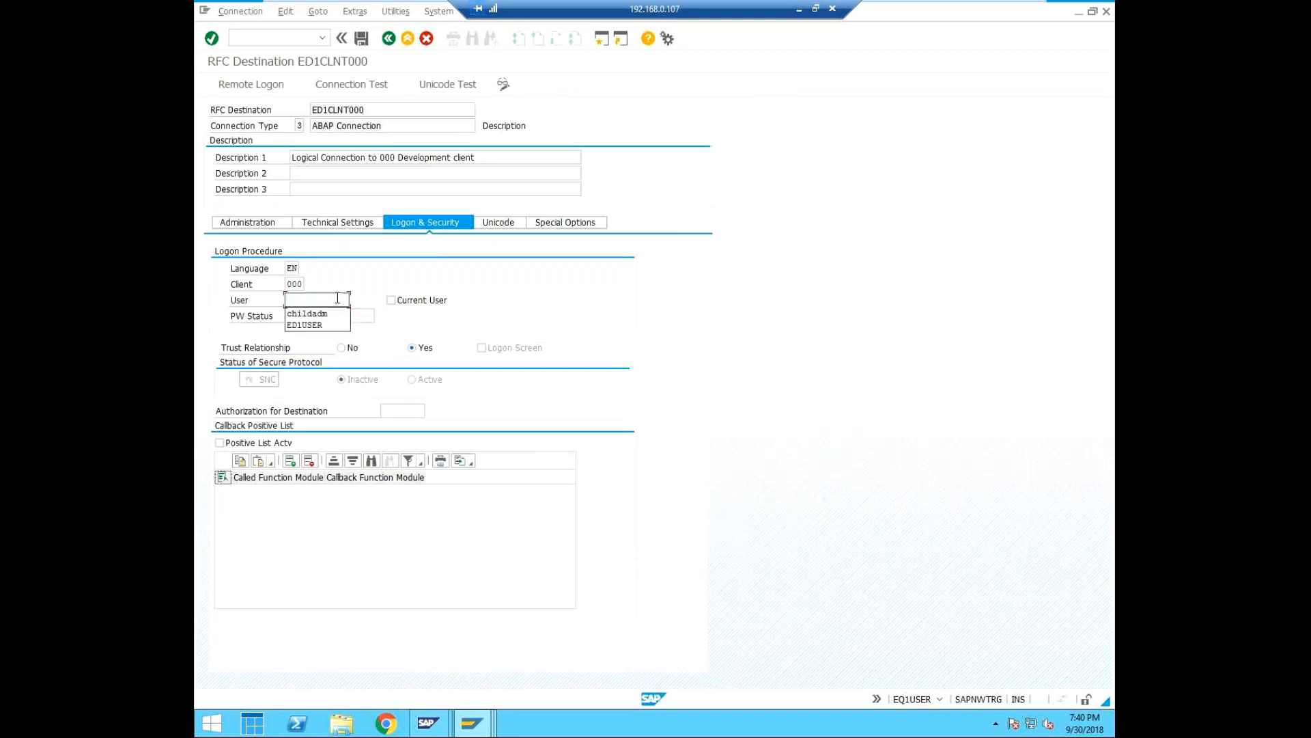
{"action": "type", "text": "cui"}
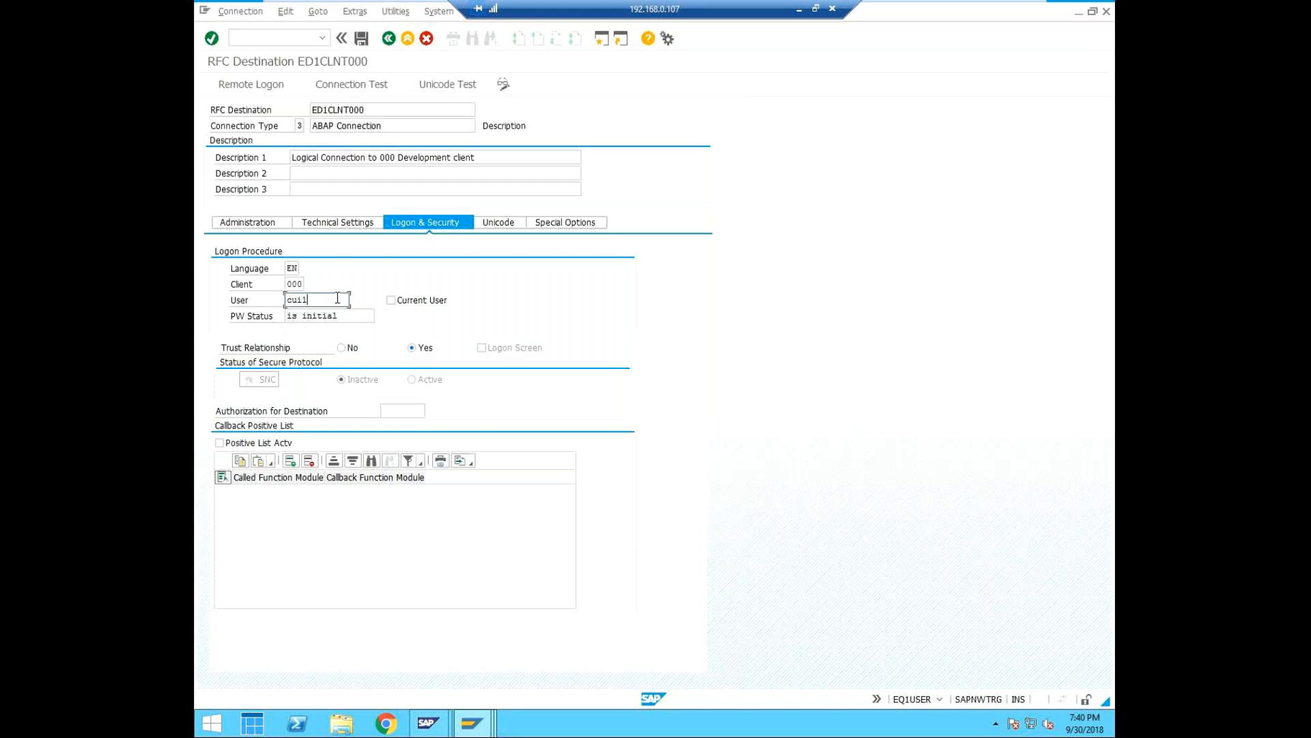
{"action": "type", "text": "admin"}
{"action": "key", "text": "Tab"}
Turn off the trust relationship, enter the logon password and save ED1CLNT000, accepting its use for trusted system ED1.
{"action": "left_click", "coordinate": [301, 317]}
{"action": "left_click", "coordinate": [342, 348]}
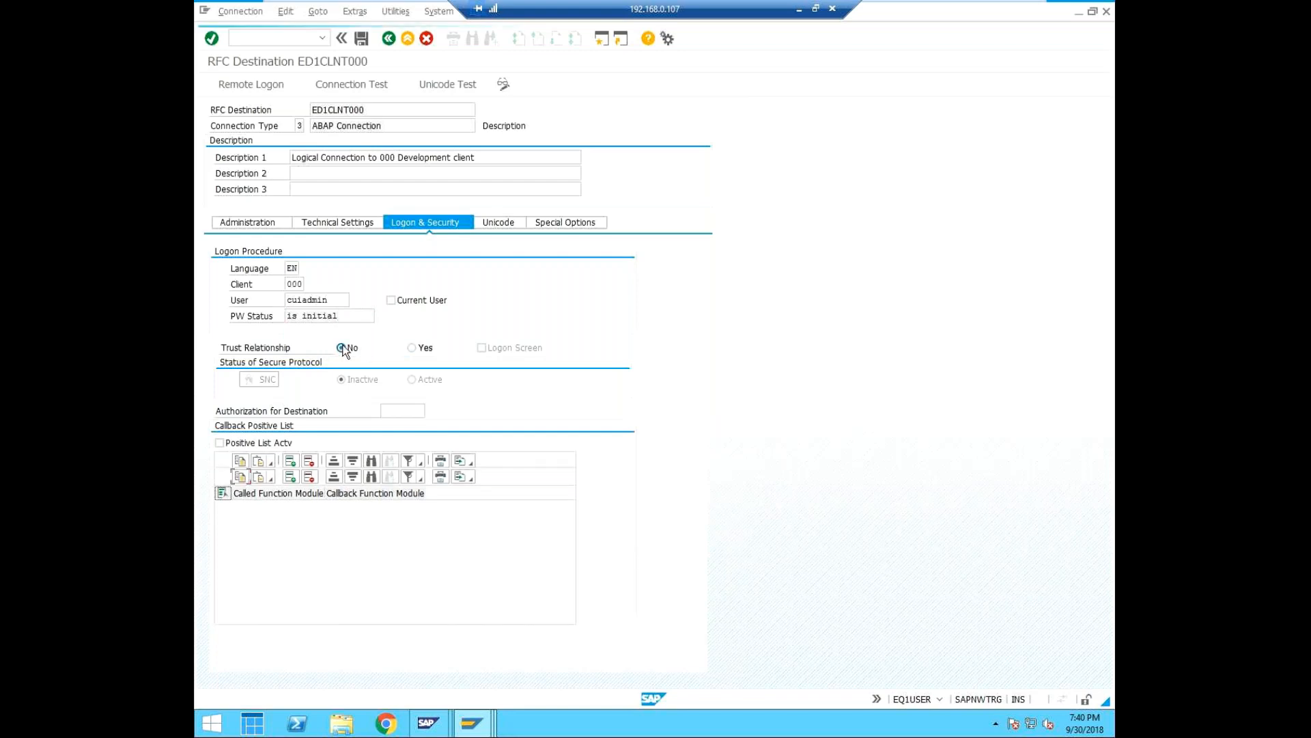
{"action": "left_click", "coordinate": [305, 332]}
{"action": "type", "text": "******"}
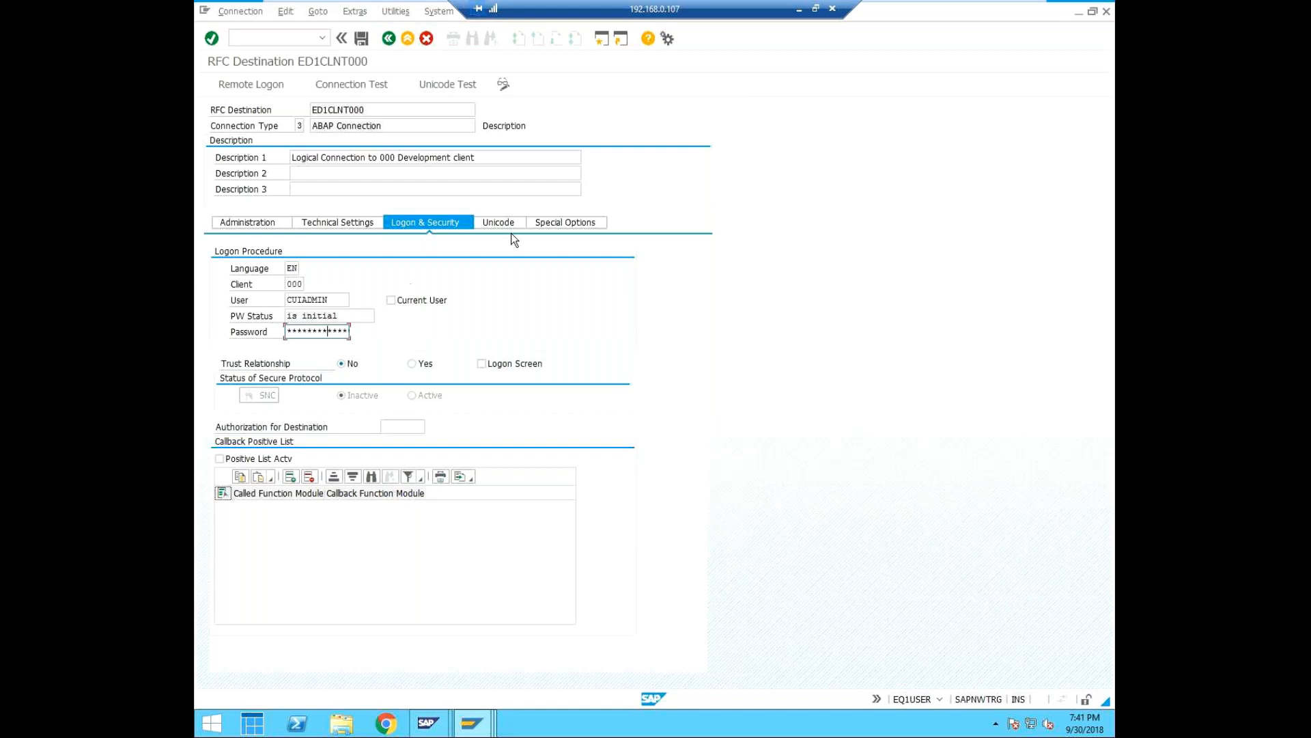
{"action": "left_click", "coordinate": [363, 38]}
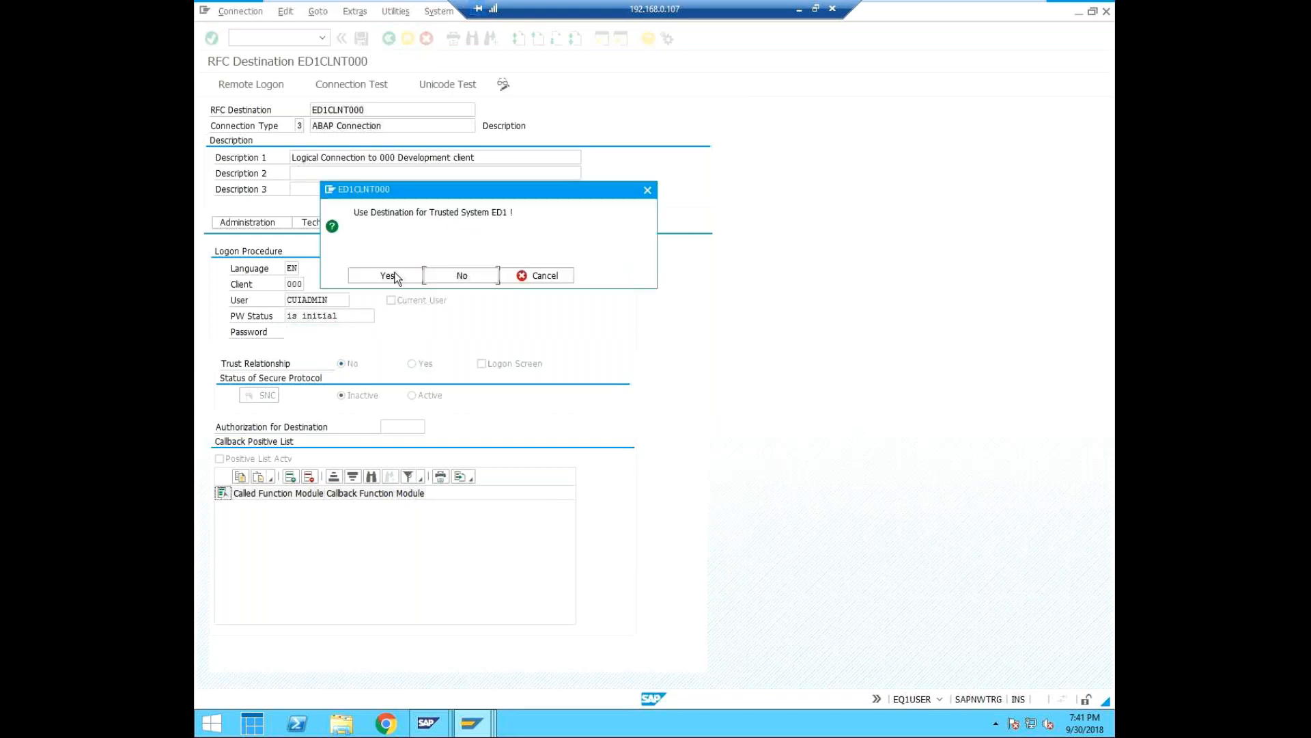
{"action": "left_click", "coordinate": [396, 276]}
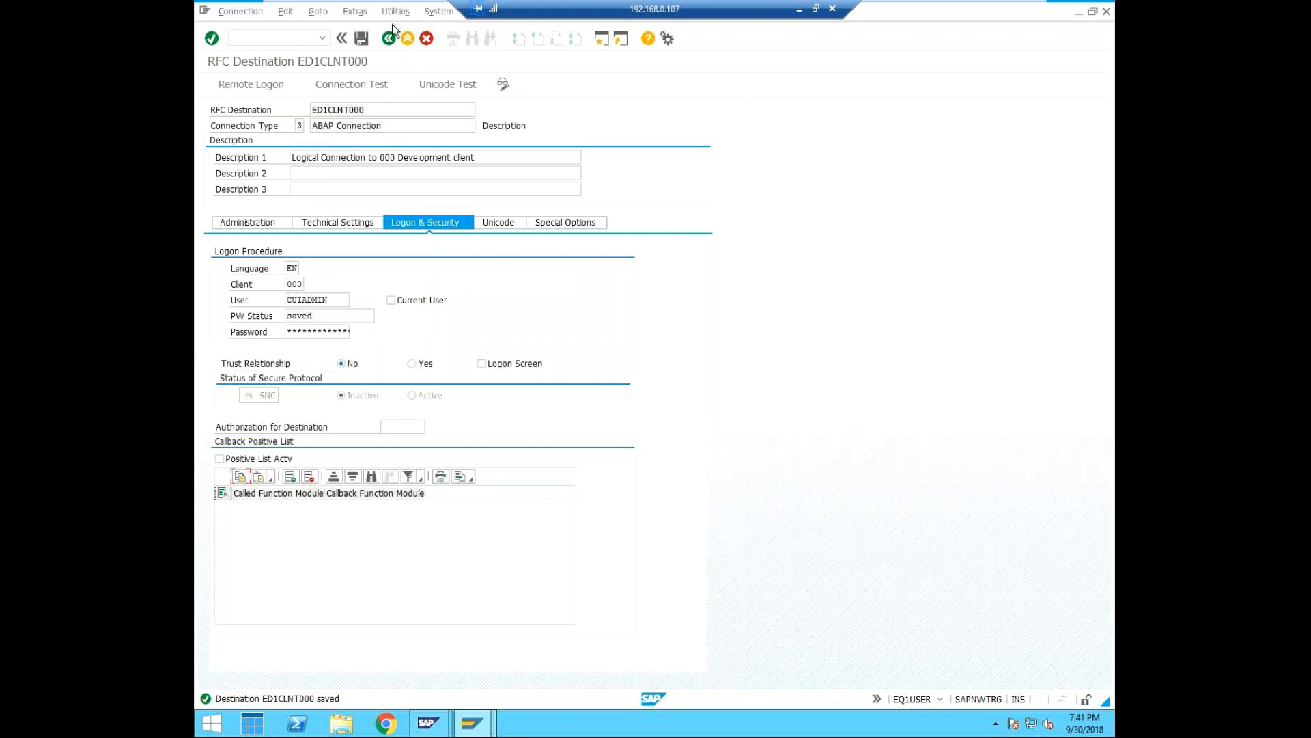
Run the connection test for destination ED1CLNT000 twice, returning to the destination settings after each run.
{"action": "left_click", "coordinate": [339, 90]}
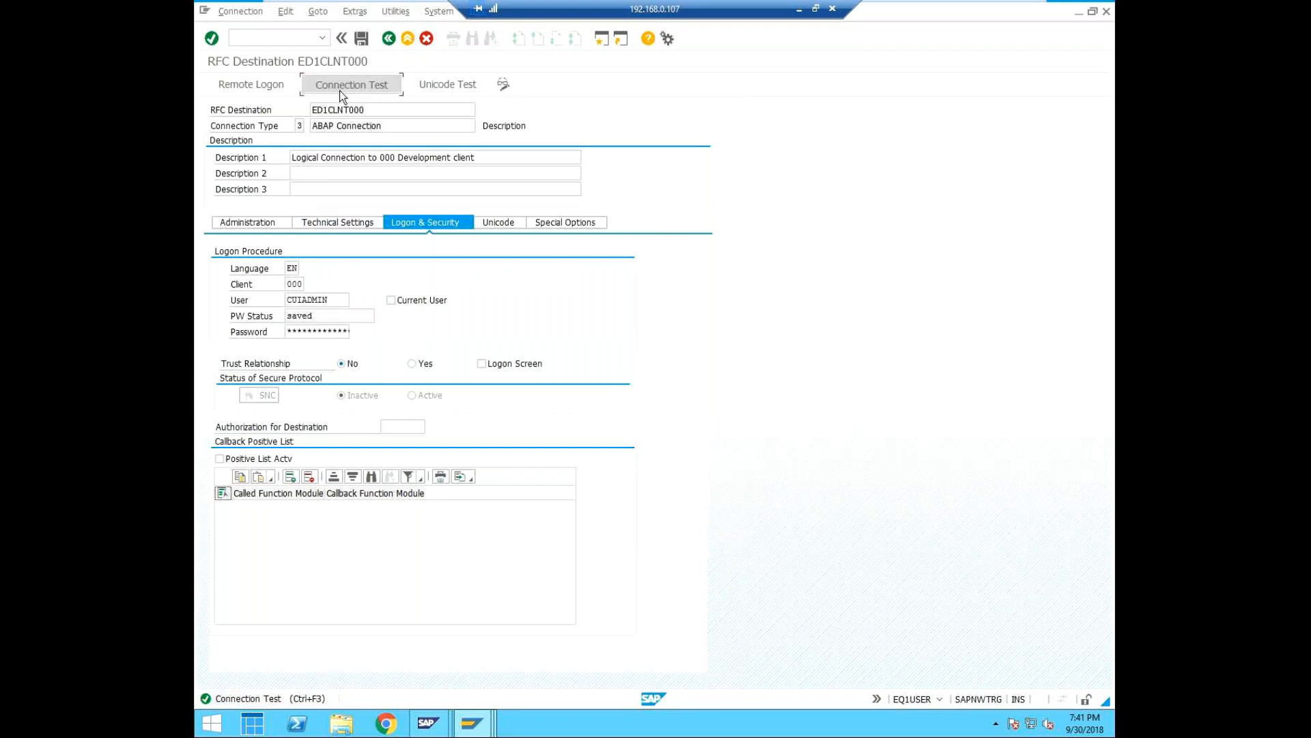
{"action": "left_click", "coordinate": [392, 277]}
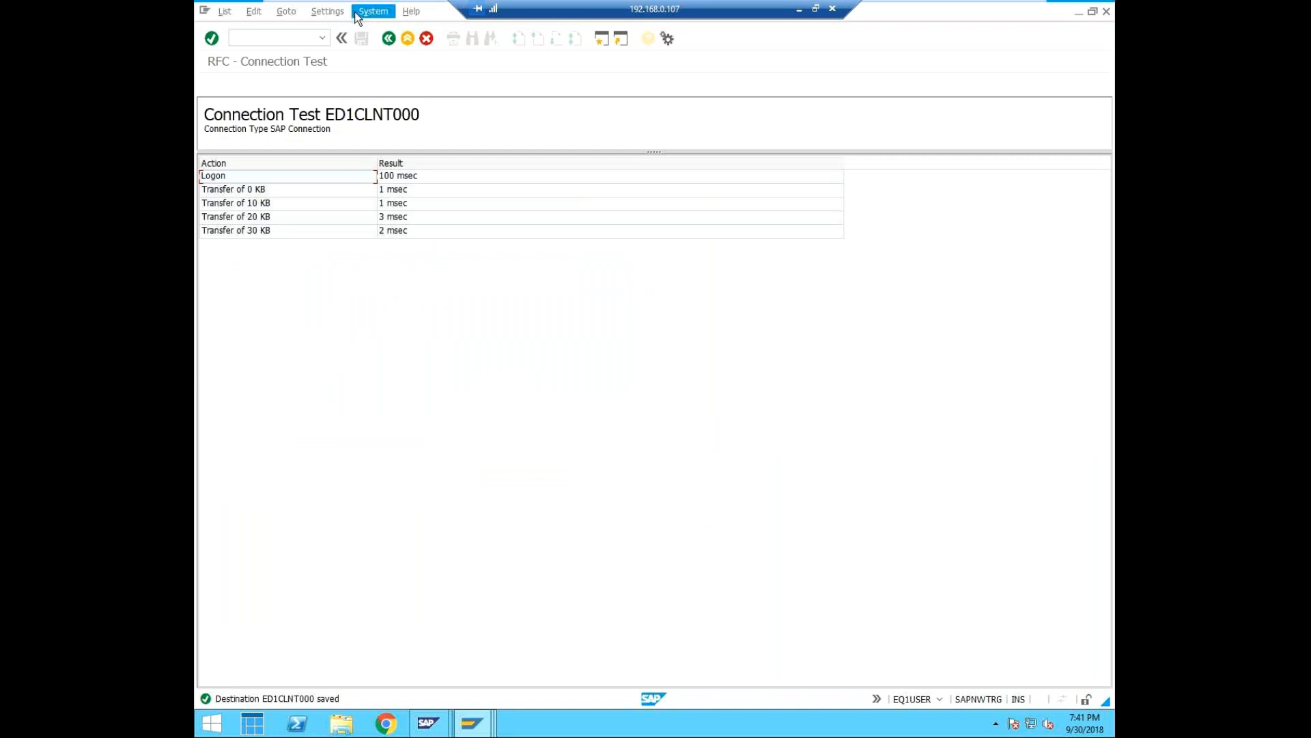
{"action": "left_click", "coordinate": [388, 38]}
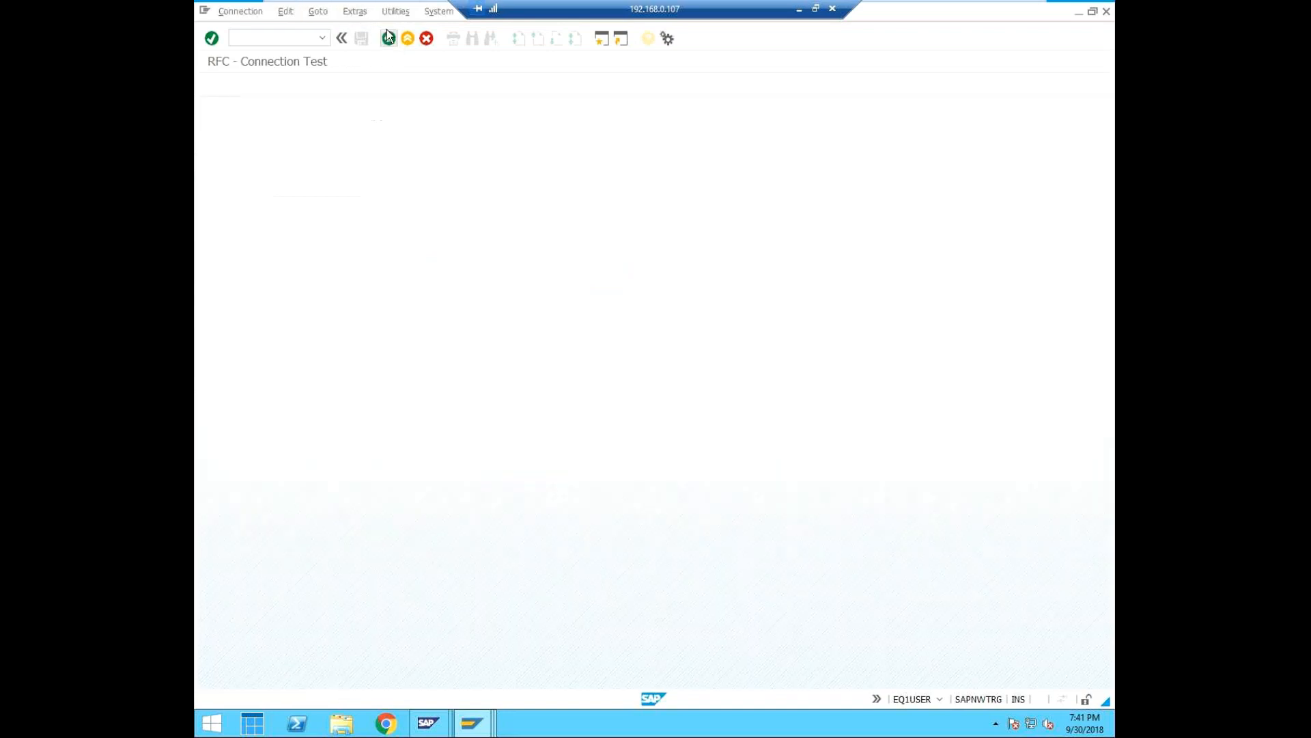
{"action": "left_click", "coordinate": [395, 11]}
{"action": "mouse_move", "coordinate": [415, 31]}
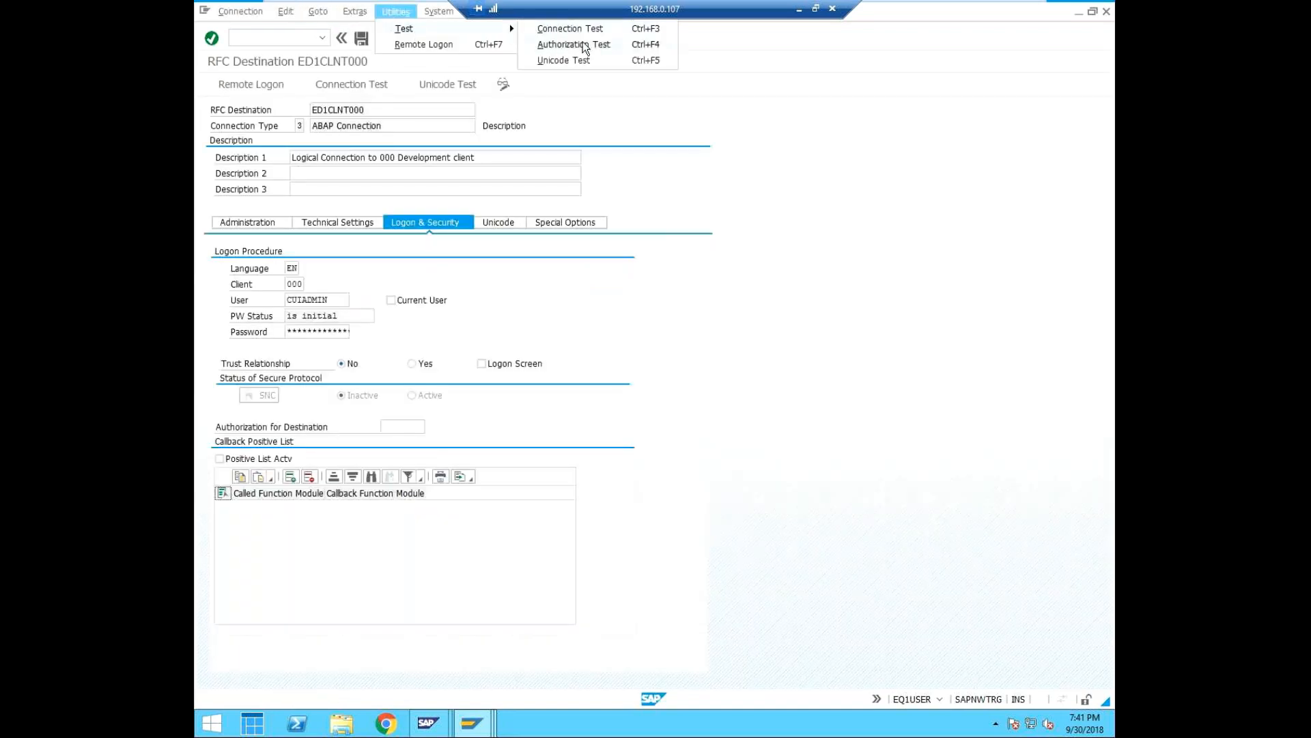
{"action": "left_click", "coordinate": [568, 29]}
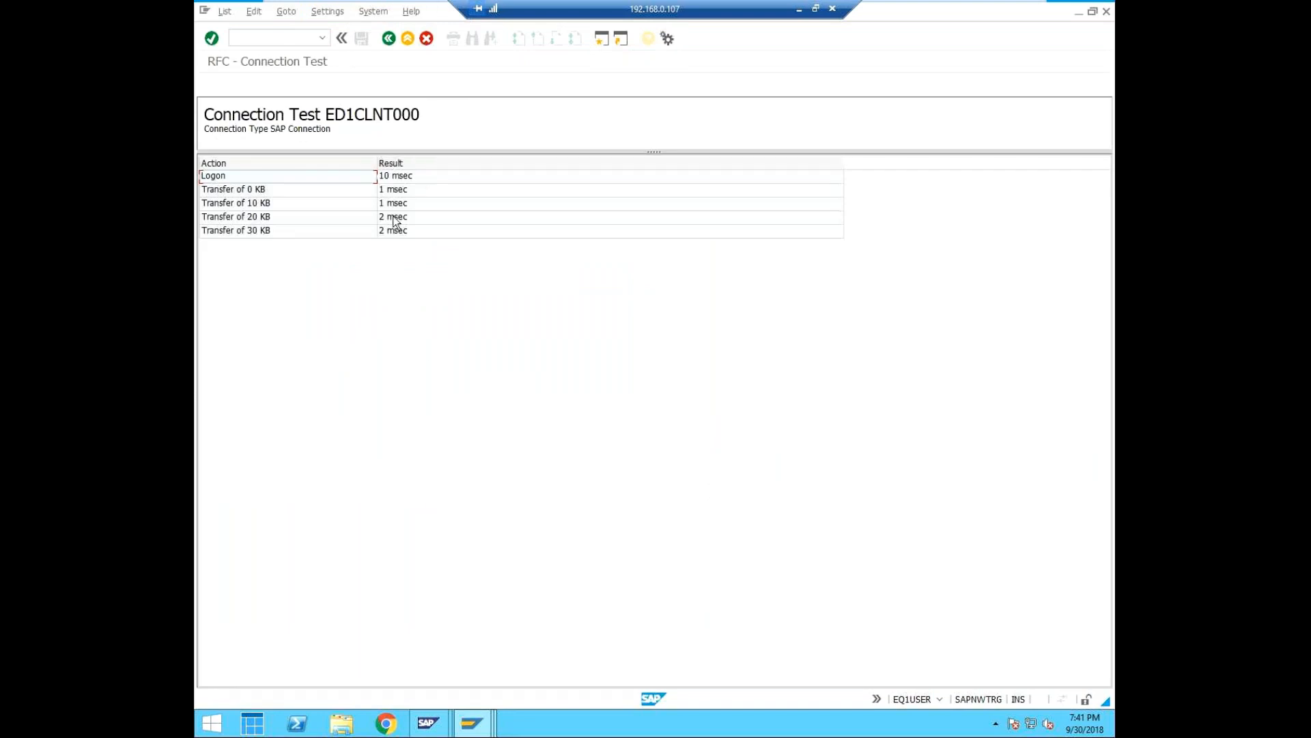
{"action": "left_click", "coordinate": [389, 39]}
Run the Unicode test for destination ED1CLNT000 and close its result message.
{"action": "left_click", "coordinate": [396, 12]}
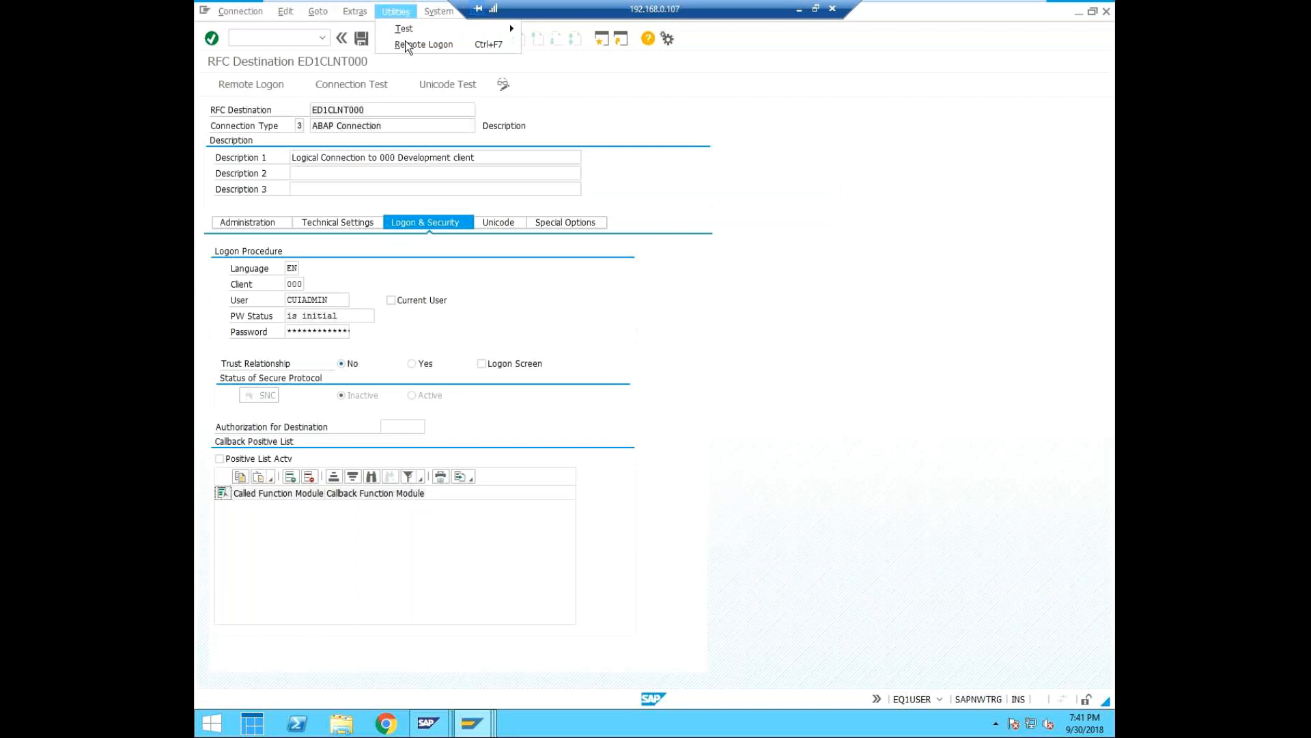
{"action": "mouse_move", "coordinate": [410, 29]}
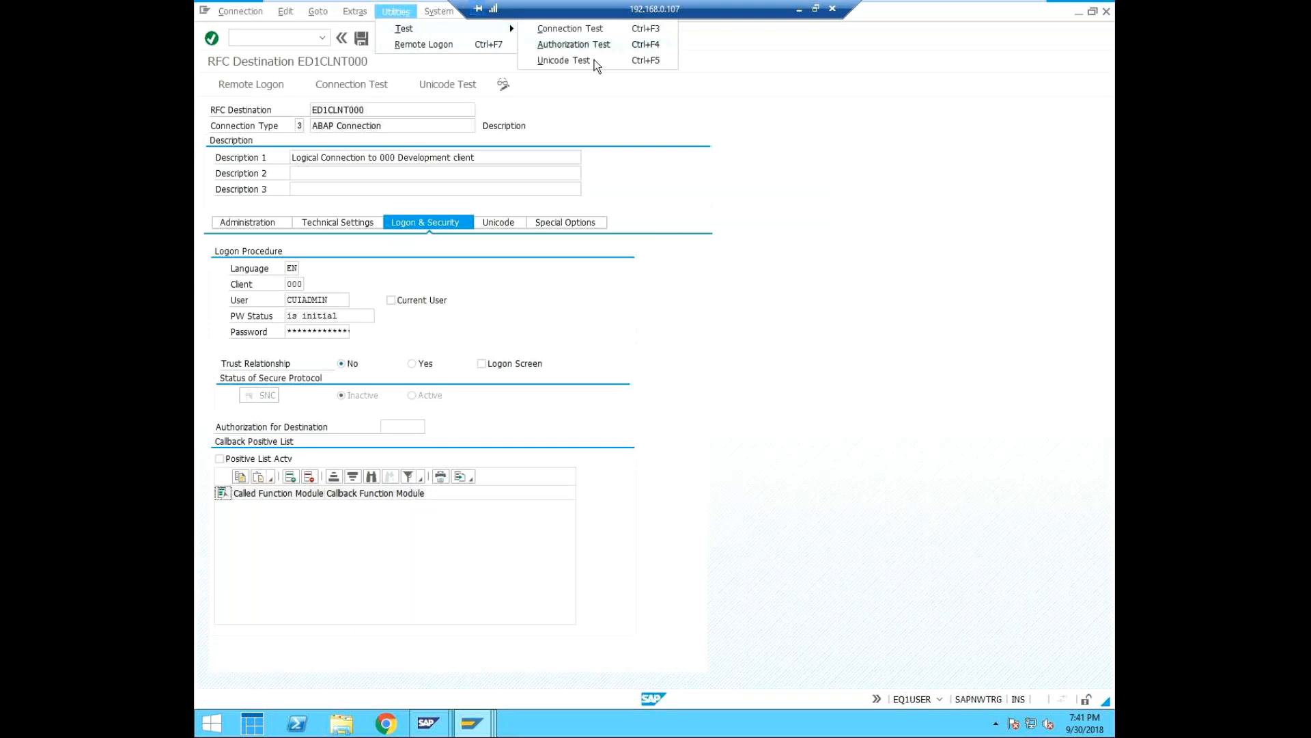
{"action": "left_click", "coordinate": [594, 61]}
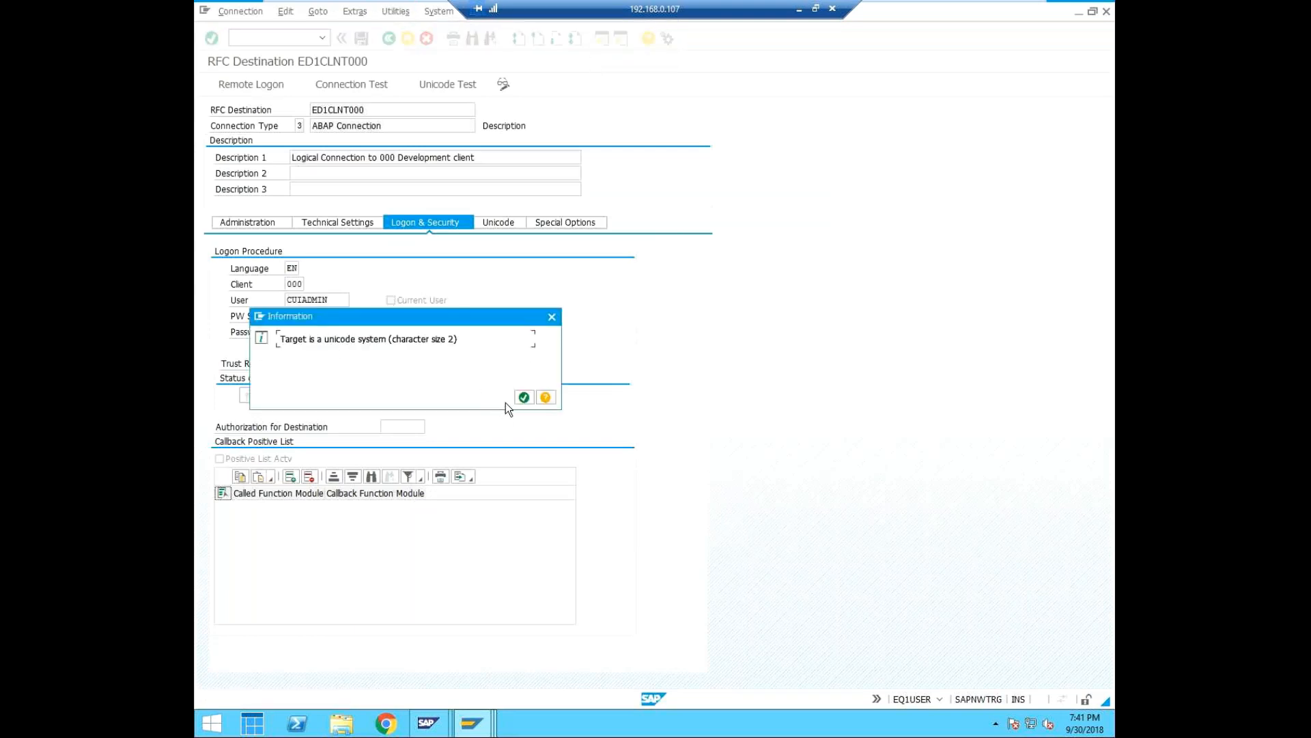
{"action": "left_click", "coordinate": [523, 397]}
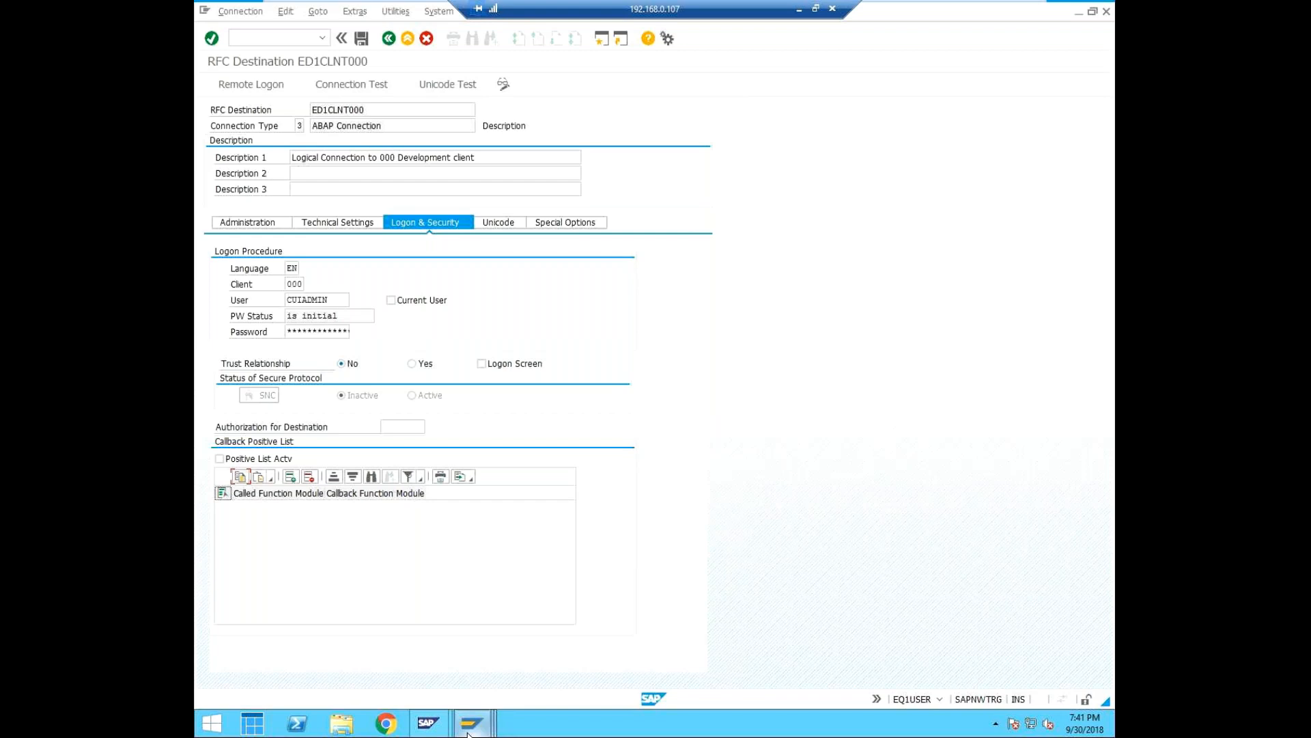
Switch to the ED1 session and leave destination EQ1CLNT000, saving its changes.
{"action": "mouse_move", "coordinate": [469, 733]}
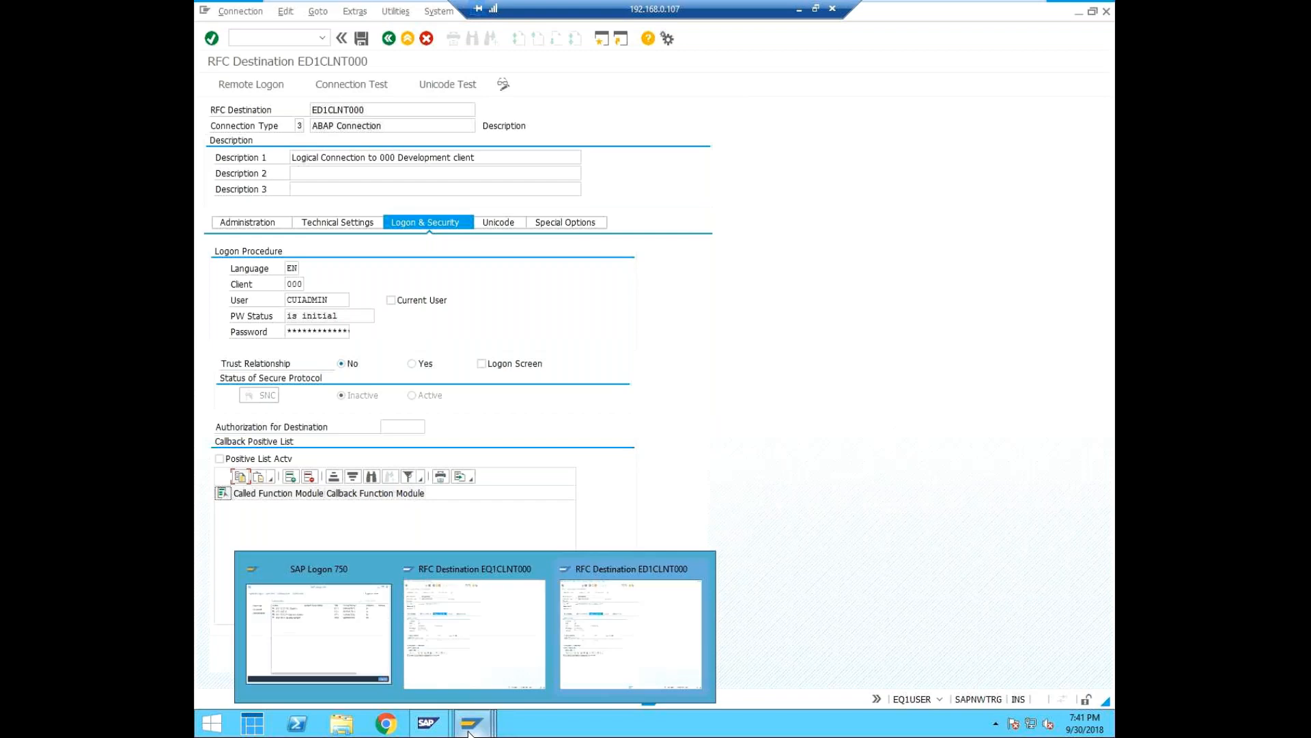
{"action": "left_click", "coordinate": [497, 621]}
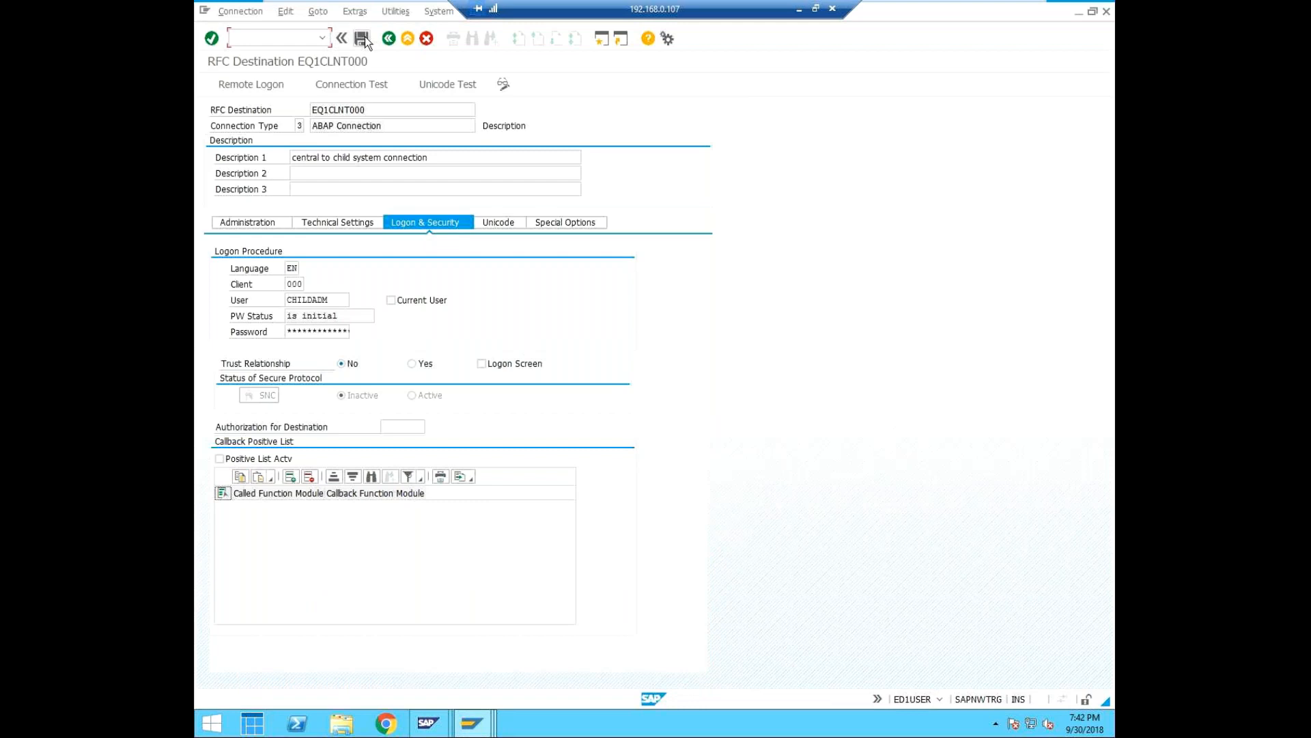
{"action": "left_click", "coordinate": [388, 39]}
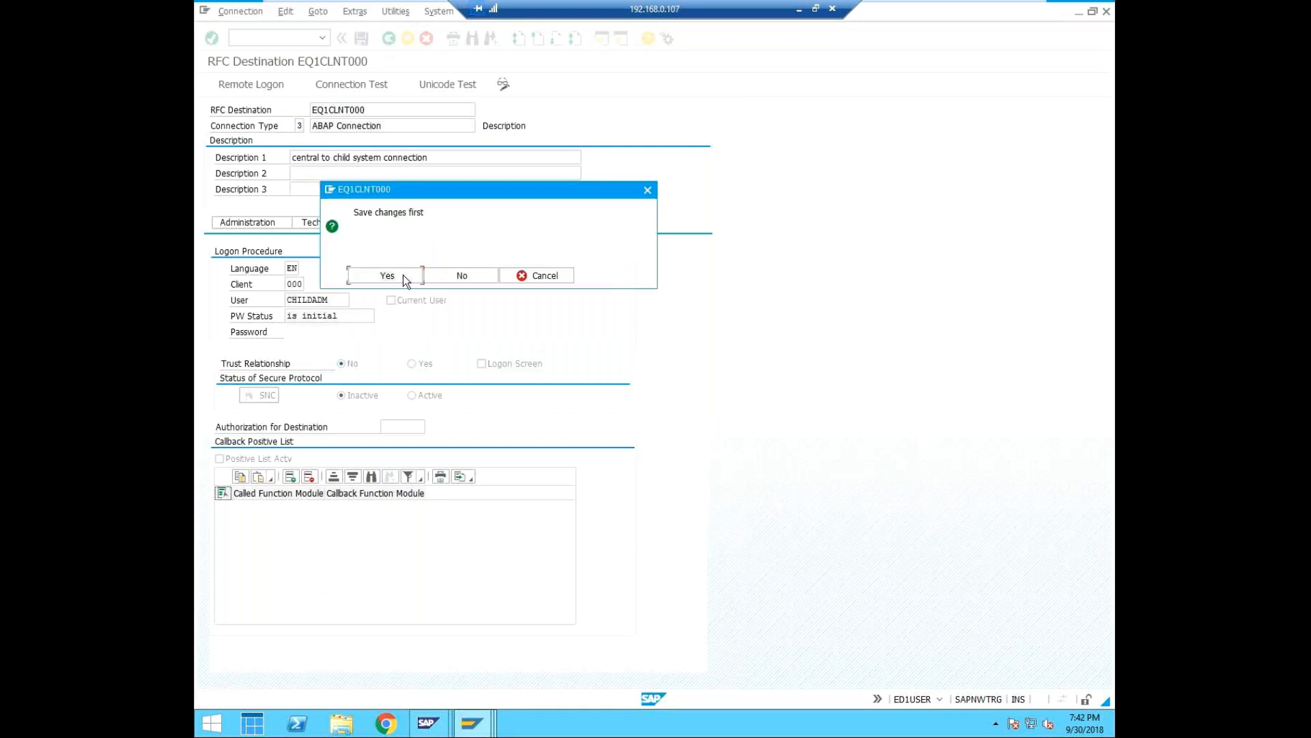
{"action": "left_click", "coordinate": [404, 275]}
Open the distribution model in ED1 with transaction BD64 and switch it to change mode.
{"action": "left_click", "coordinate": [295, 40]}
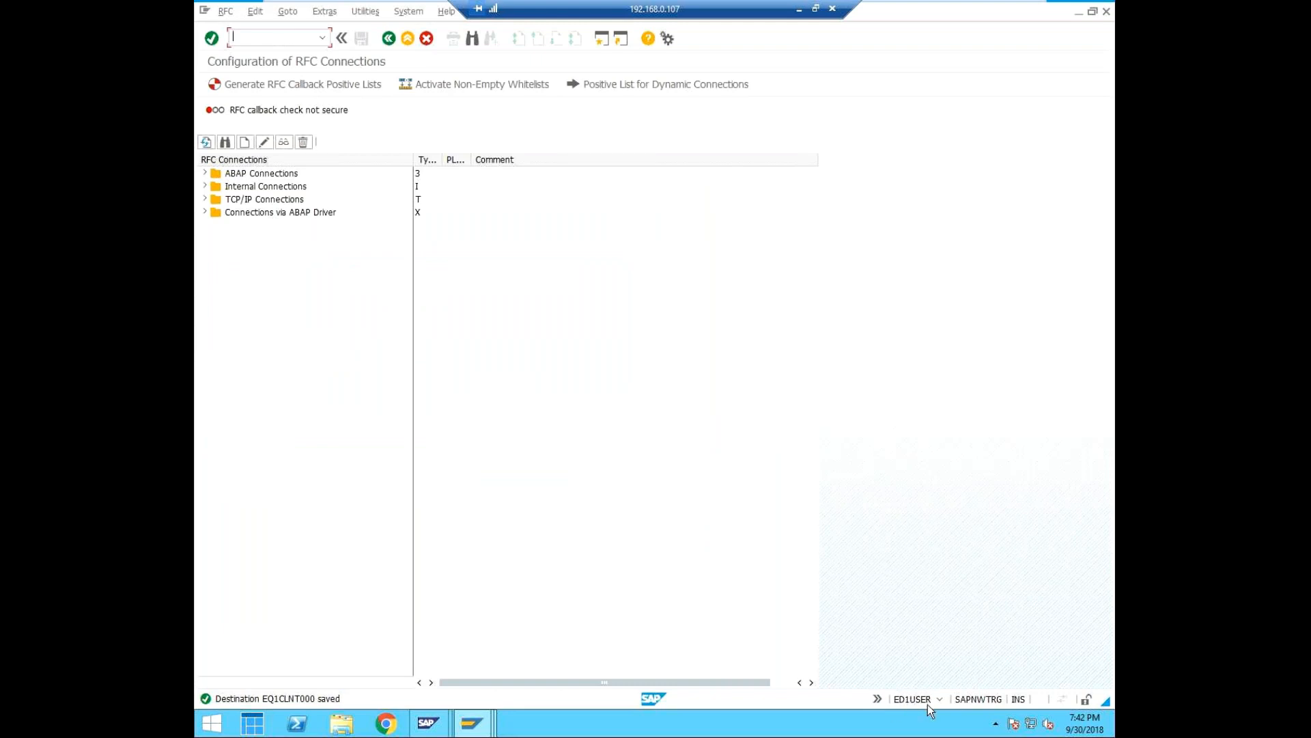
{"action": "left_click", "coordinate": [281, 37]}
{"action": "type", "text": "/nbd64"}
{"action": "key", "text": "Return"}
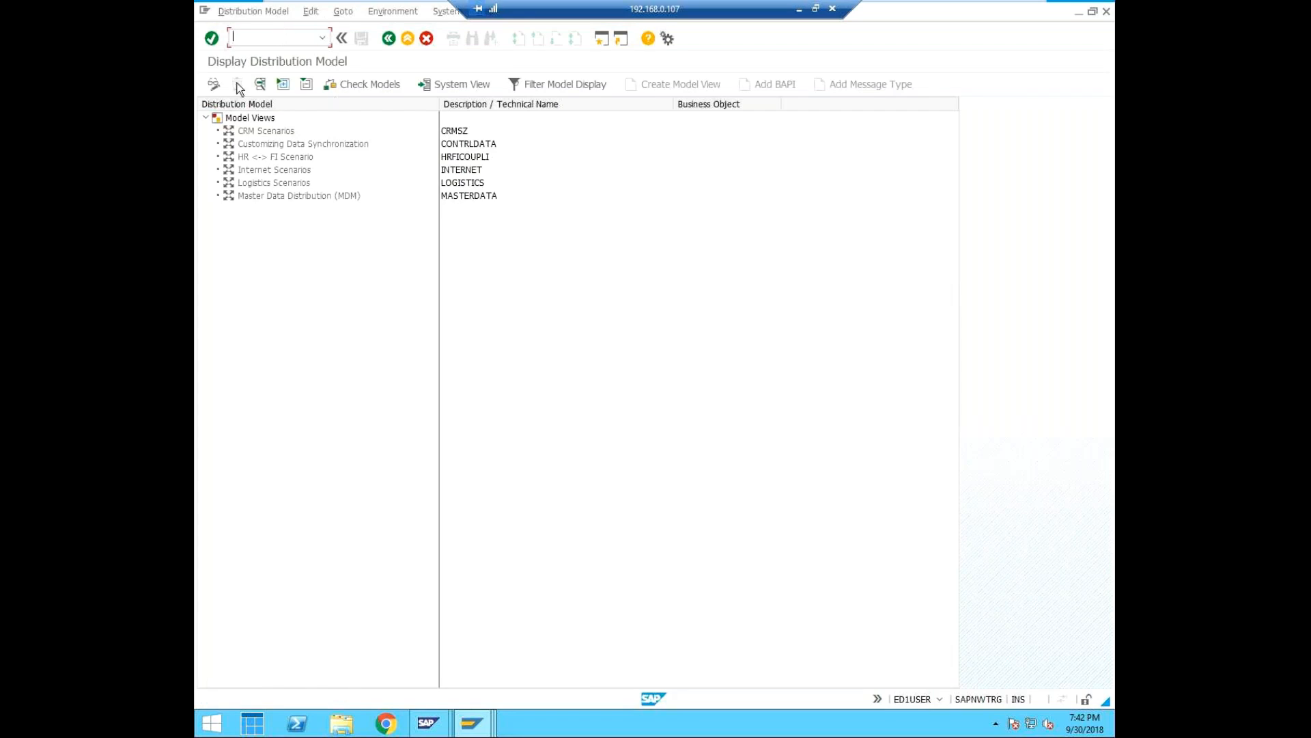
{"action": "left_click", "coordinate": [212, 85]}
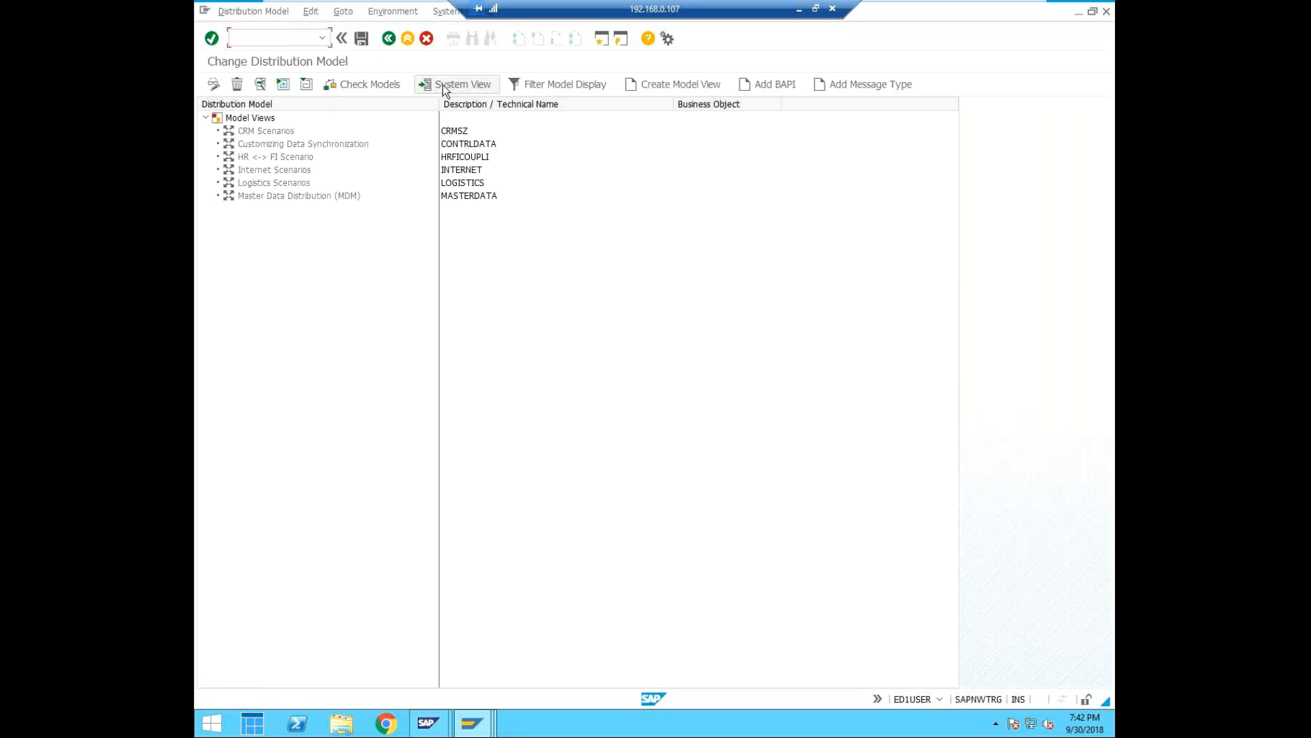
Start a new model view with the short text "transfer data from central to child".
{"action": "left_click", "coordinate": [657, 81]}
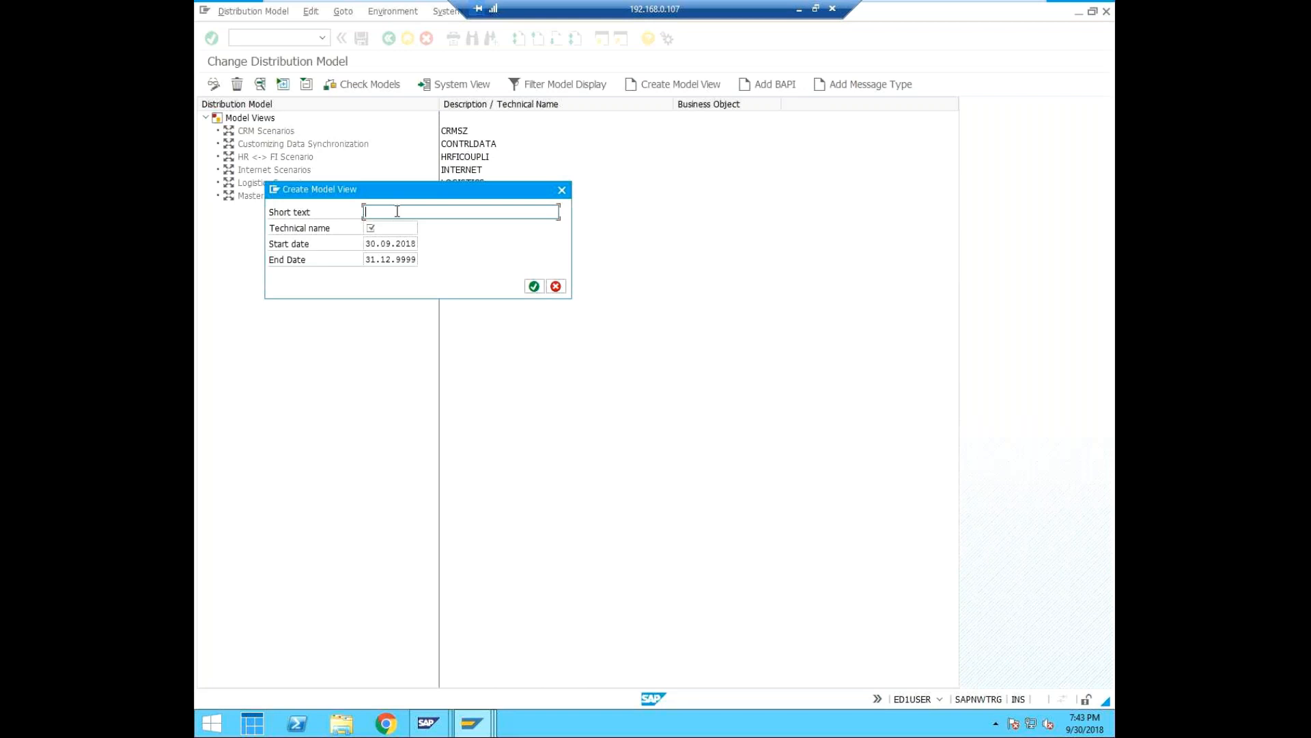
{"action": "type", "text": "Tran"}
{"action": "key", "text": "BackSpace"}
{"action": "key", "text": "BackSpace"}
{"action": "key", "text": "BackSpace"}
{"action": "key", "text": "BackSpace"}
{"action": "type", "text": "transfer data from central to child"}
{"action": "key", "text": "Tab"}
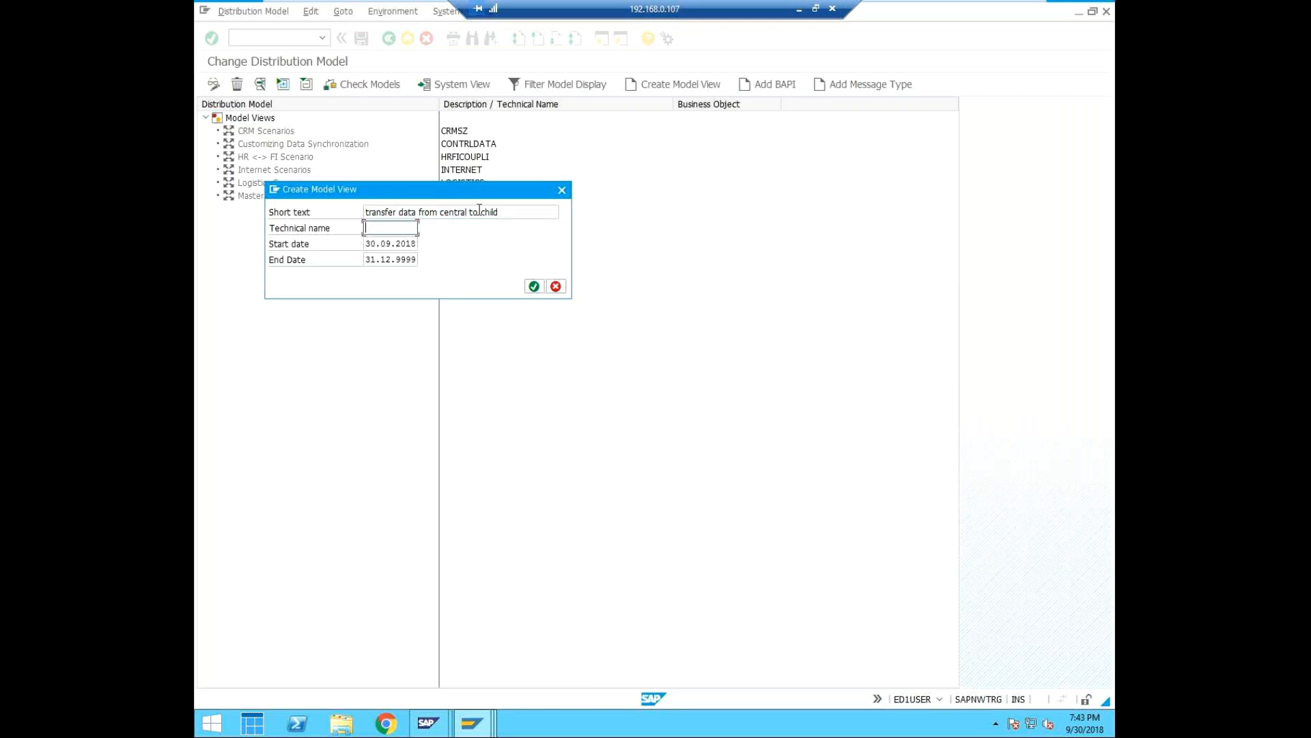
{"action": "type", "text": "cuiadmi"}
Give the new model view the technical name CUI_ADMIN and create it with the default validity dates.
{"action": "key", "text": "BackSpace"}
{"action": "key", "text": "BackSpace"}
{"action": "key", "text": "BackSpace"}
{"action": "key", "text": "BackSpace"}
{"action": "key", "text": "BackSpace"}
{"action": "key", "text": "BackSpace"}
{"action": "type", "text": "i_admi"}
{"action": "key", "text": "BackSpace"}
{"action": "key", "text": "BackSpace"}
{"action": "key", "text": "BackSpace"}
{"action": "key", "text": "BackSpace"}
{"action": "key", "text": "BackSpace"}
{"action": "key", "text": "BackSpace"}
{"action": "key", "text": "BackSpace"}
{"action": "key", "text": "BackSpace"}
{"action": "type", "text": "cui"}
{"action": "key", "text": "BackSpace"}
{"action": "key", "text": "BackSpace"}
{"action": "key", "text": "BackSpace"}
{"action": "type", "text": "CUI_ADMIN"}
{"action": "left_click", "coordinate": [534, 286]}
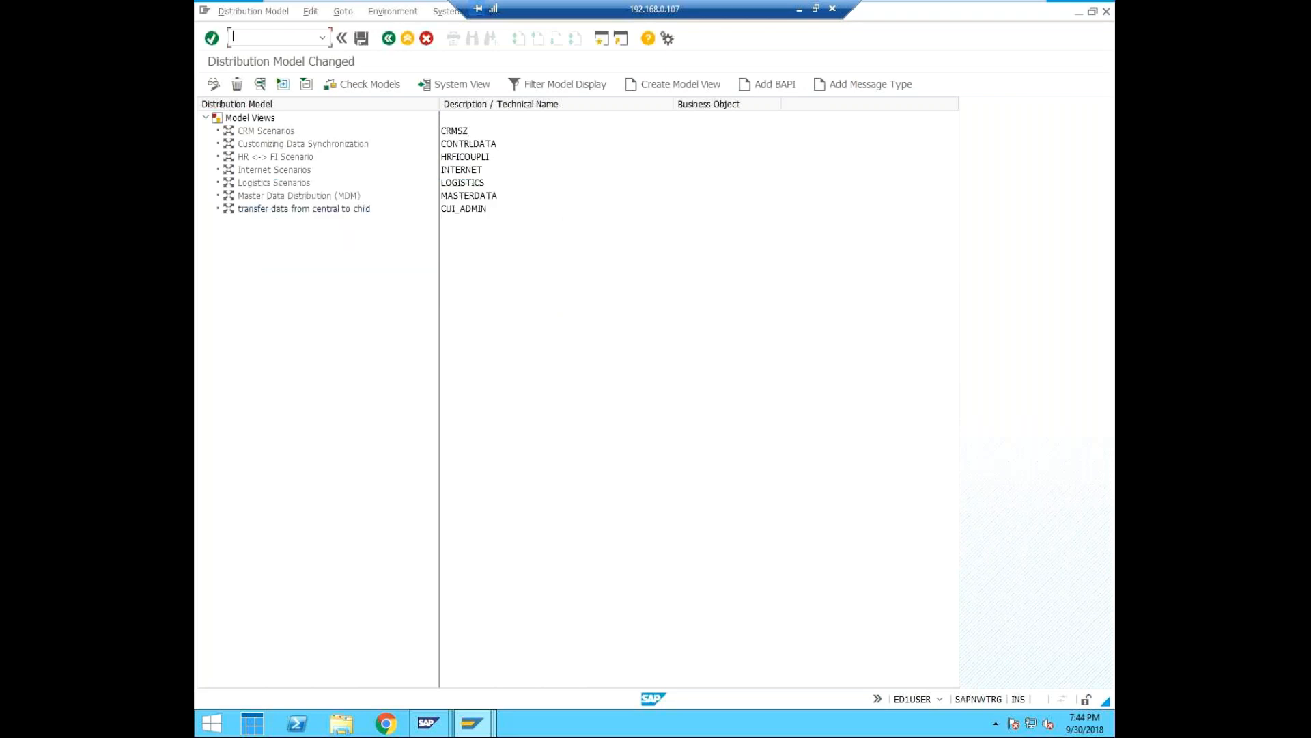
Start adding a BAPI to model view CUI_ADMIN and choose logical system ED1CLNT000 as its sender.
{"action": "left_click", "coordinate": [466, 210]}
{"action": "left_click", "coordinate": [773, 84]}
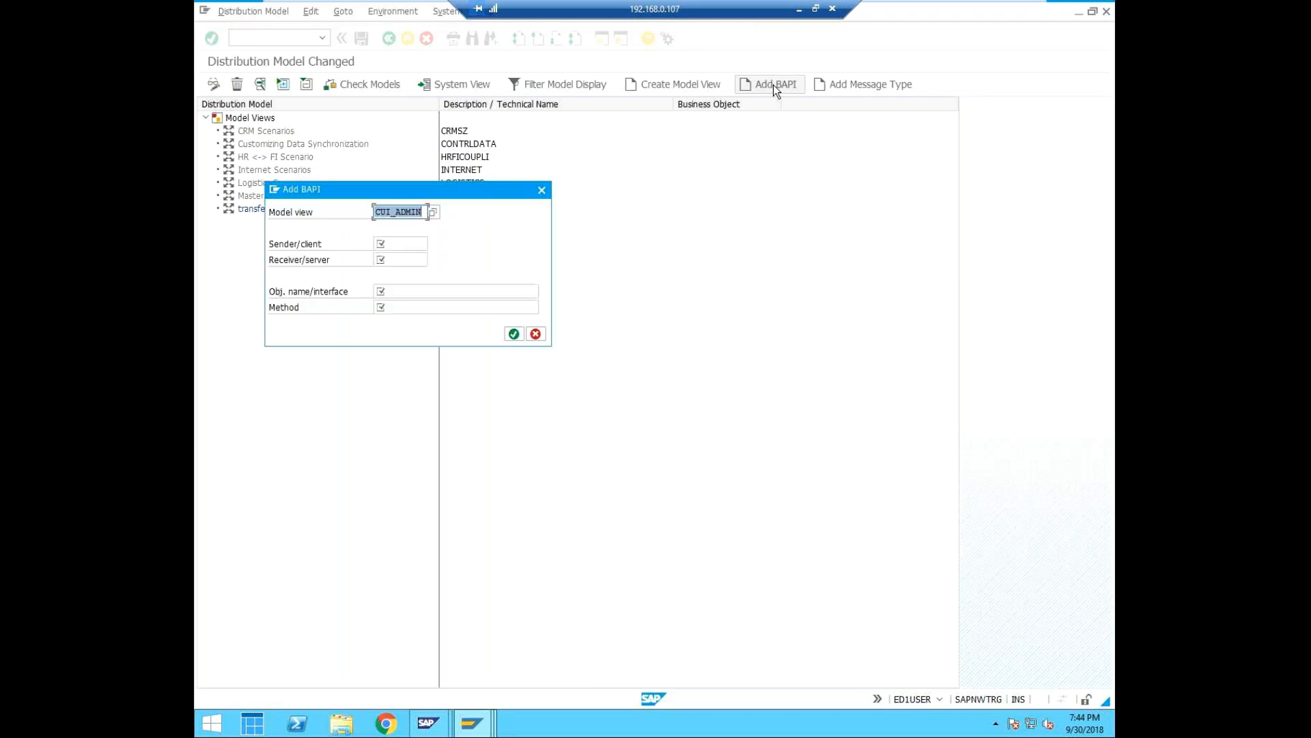
{"action": "left_click", "coordinate": [397, 241]}
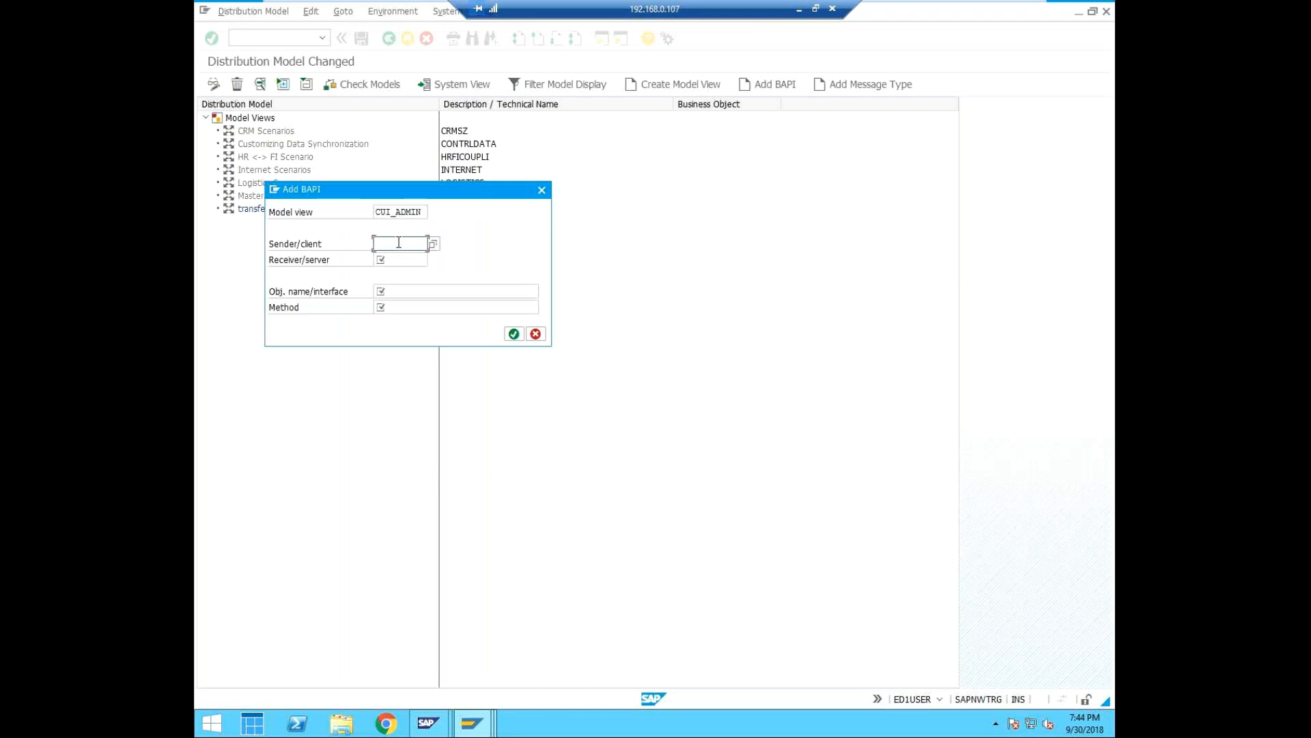
{"action": "left_click", "coordinate": [433, 243]}
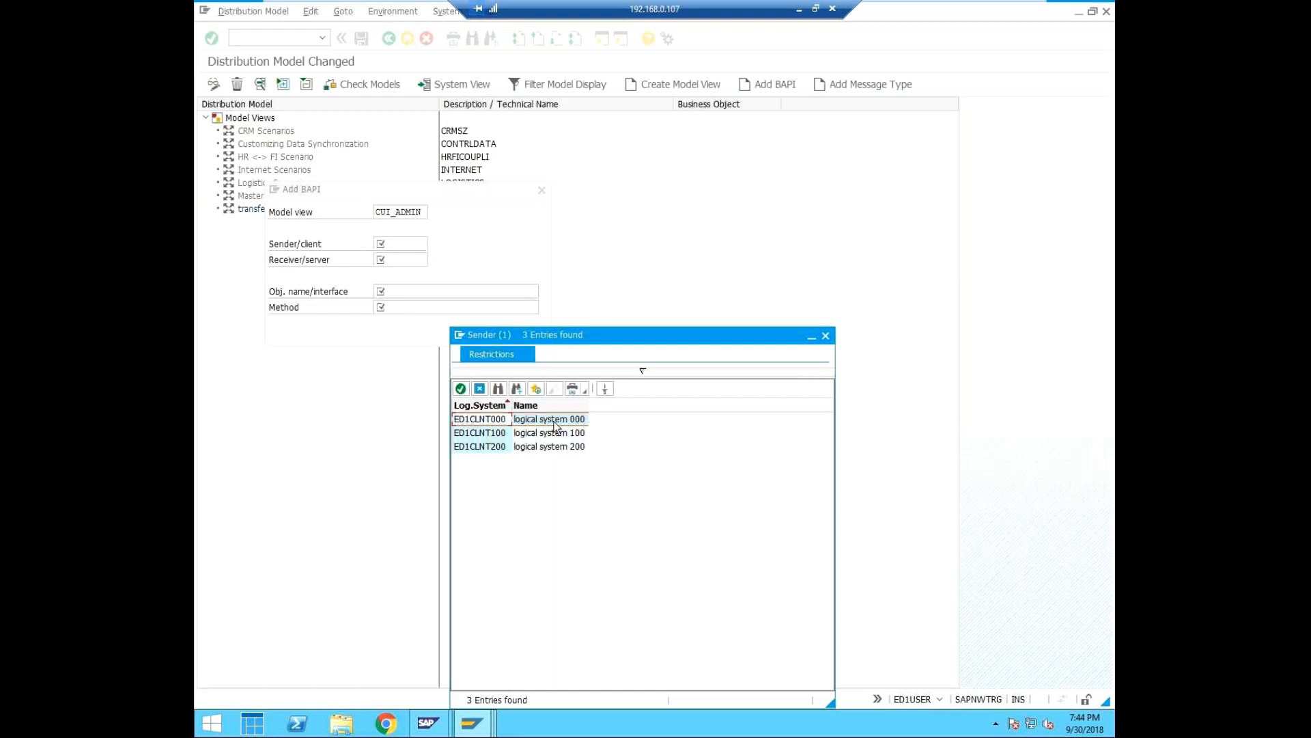
{"action": "left_click", "coordinate": [460, 388]}
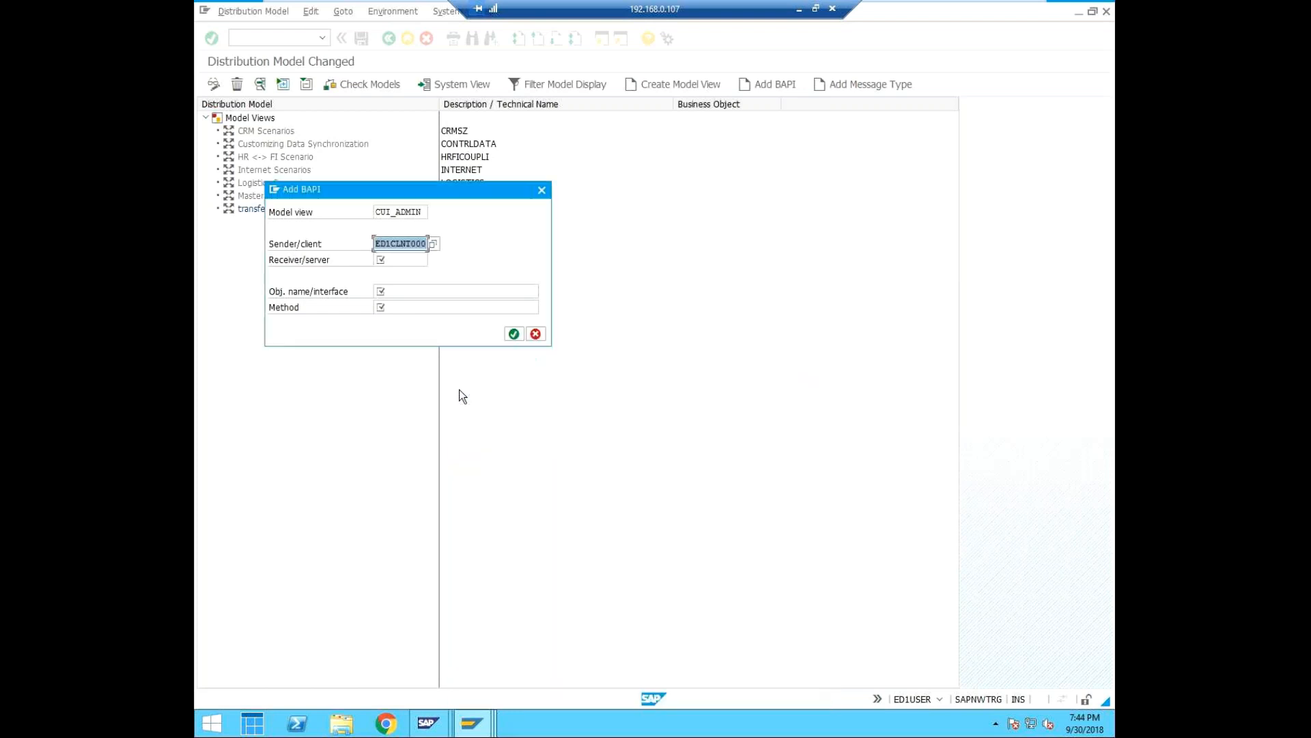
Enter EQ1CLNT000 as the receiving logical system of the BAPI for model view CUI_ADMIN.
{"action": "left_click", "coordinate": [386, 260]}
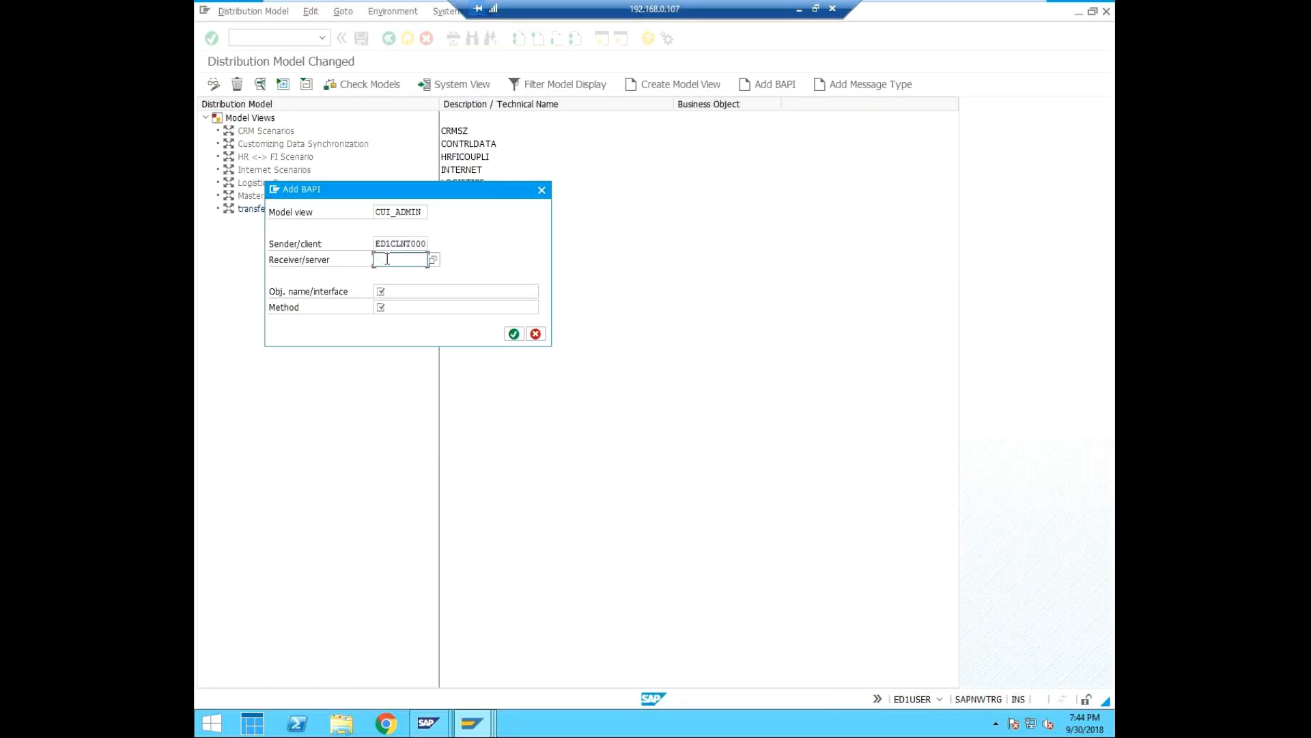
{"action": "left_click", "coordinate": [433, 260]}
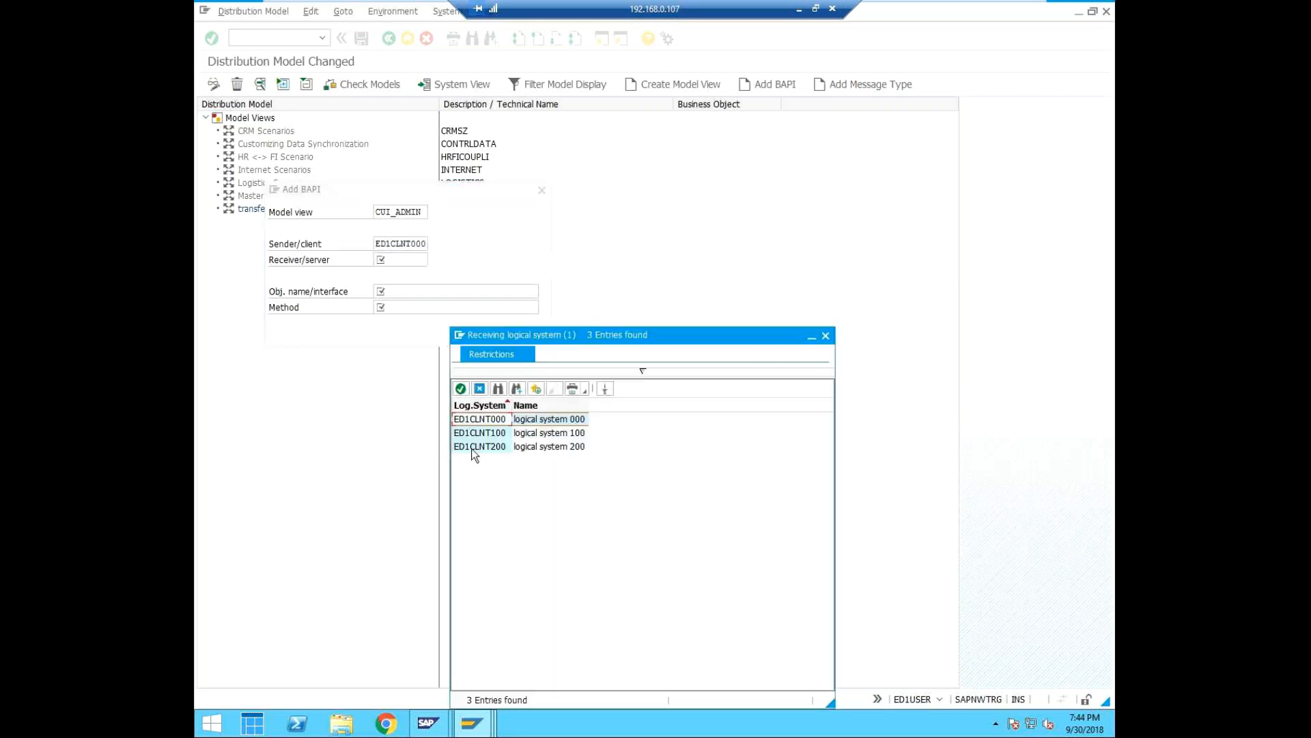
{"action": "left_click", "coordinate": [825, 335]}
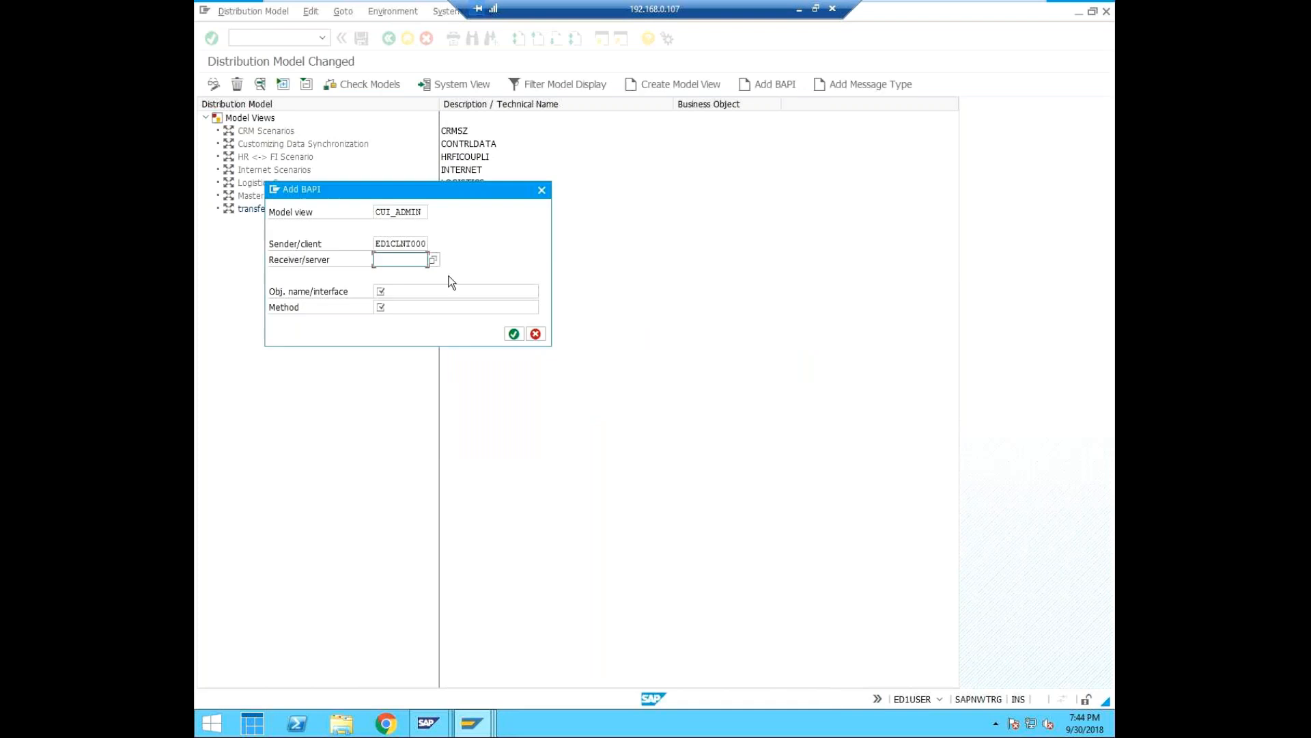
{"action": "type", "text": "EQ1CLNT000"}
Enter USER as the object name of the BAPI.
{"action": "left_click", "coordinate": [431, 292]}
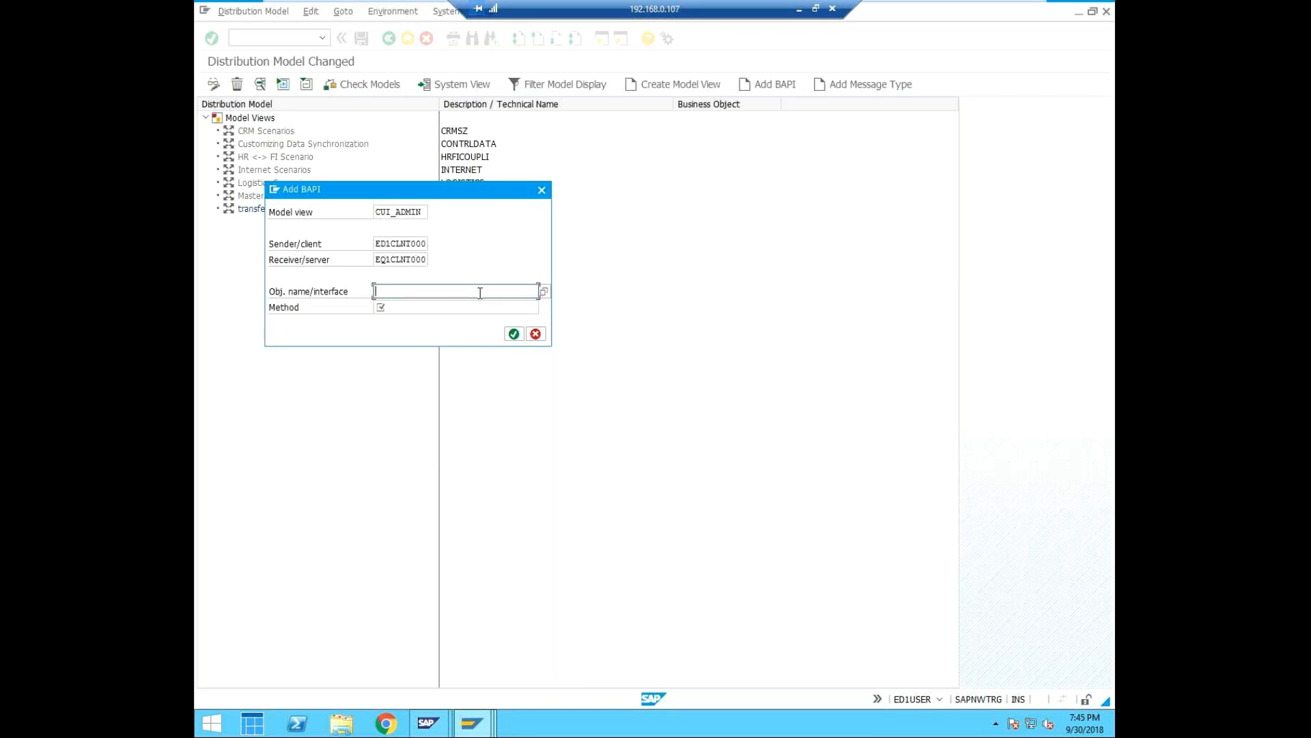
{"action": "type", "text": "USER"}
{"action": "key", "text": "BackSpace"}
{"action": "key", "text": "BackSpace"}
{"action": "type", "text": "R"}
{"action": "left_click", "coordinate": [427, 307]}
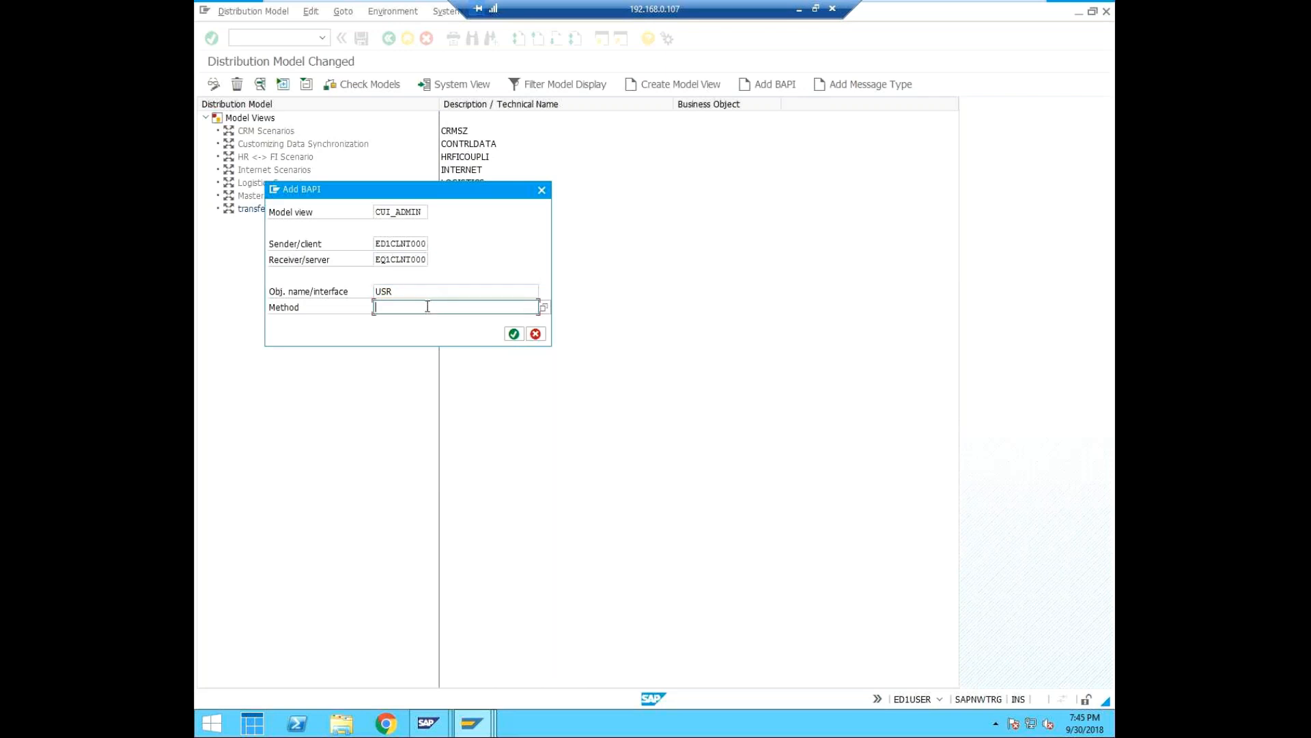
{"action": "left_click", "coordinate": [409, 289]}
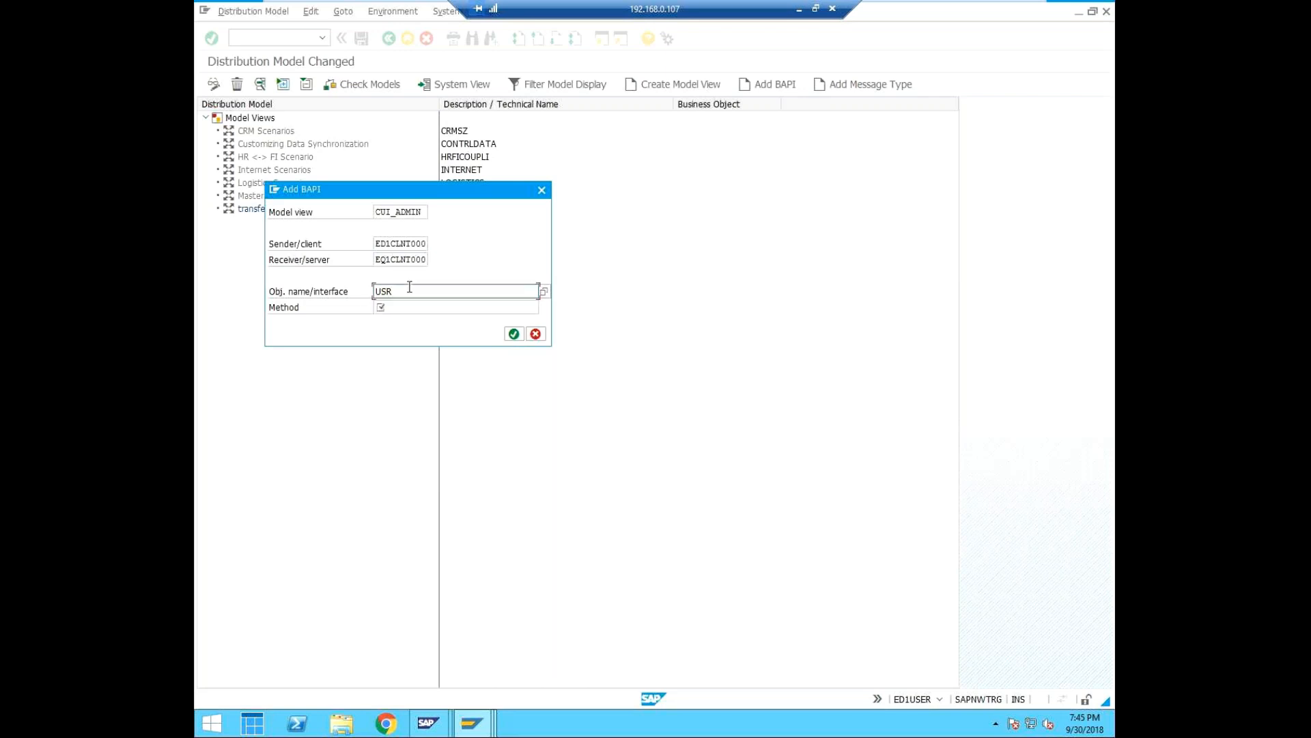
{"action": "key", "text": "BackSpace"}
{"action": "type", "text": "ER"}
Choose the method Clone for object USER and try to add the BAPI to the model view.
{"action": "left_click", "coordinate": [416, 307]}
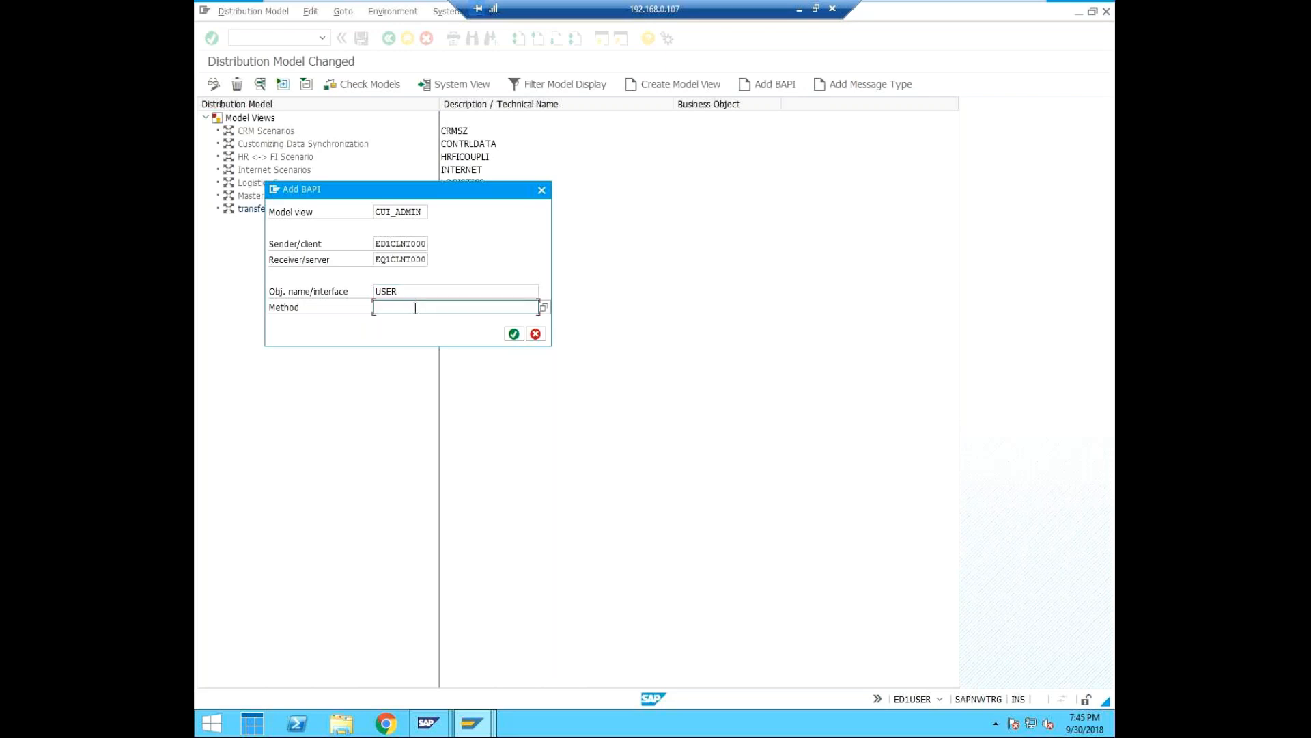
{"action": "left_click", "coordinate": [545, 308]}
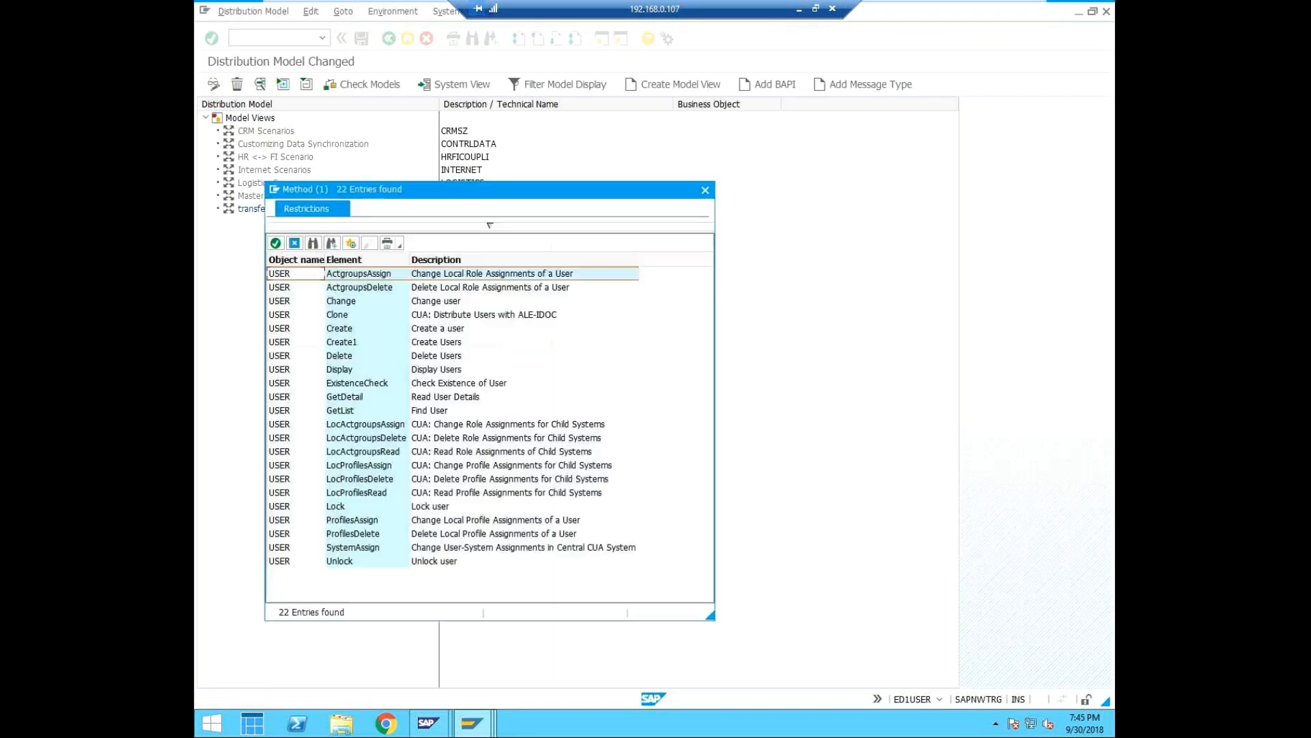
{"action": "left_click_drag", "start_coordinate": [495, 189], "coordinate": [640, 165]}
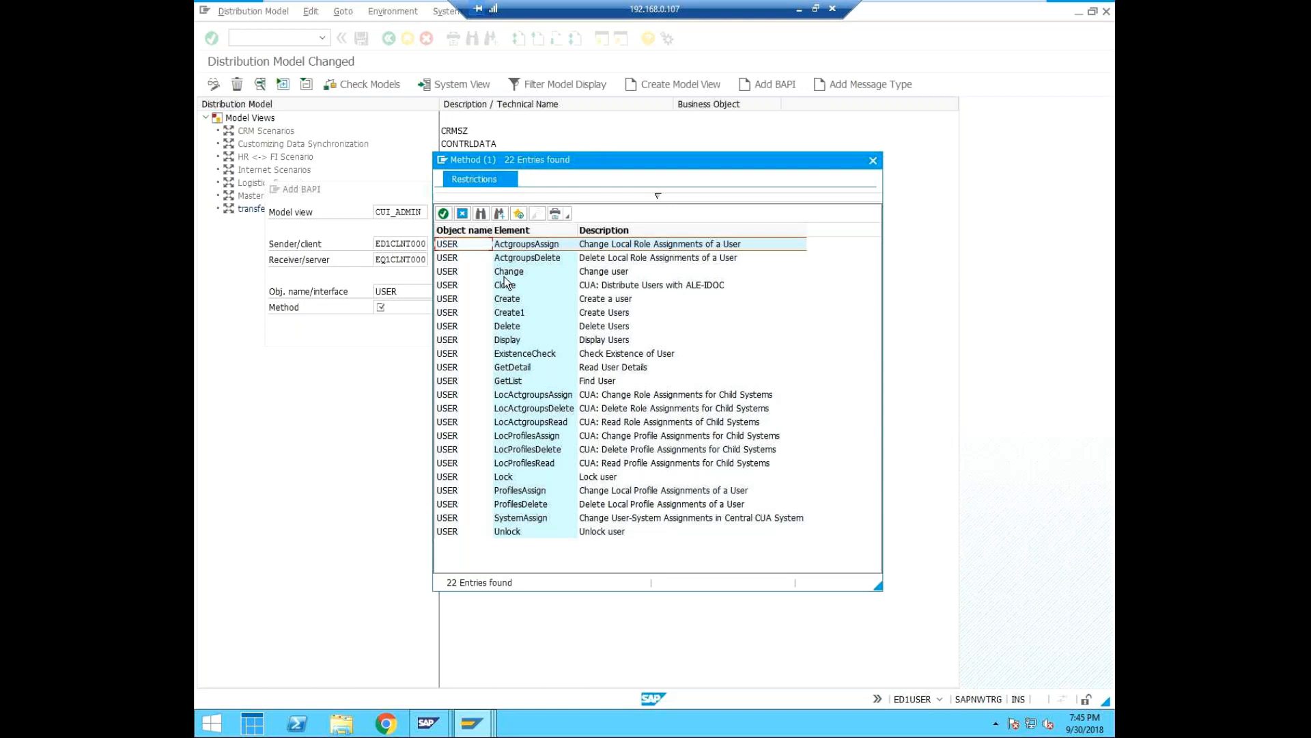
{"action": "left_click", "coordinate": [493, 289]}
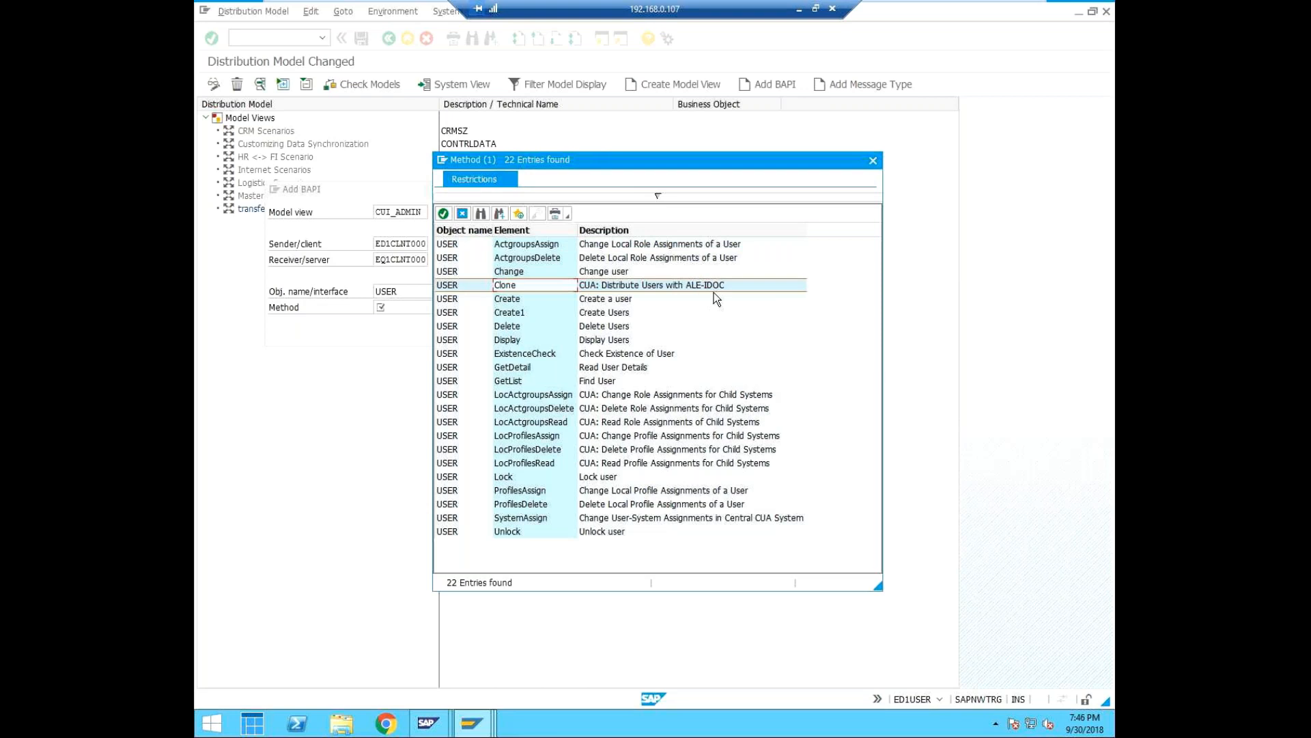
{"action": "left_click", "coordinate": [443, 214]}
{"action": "left_click", "coordinate": [444, 213]}
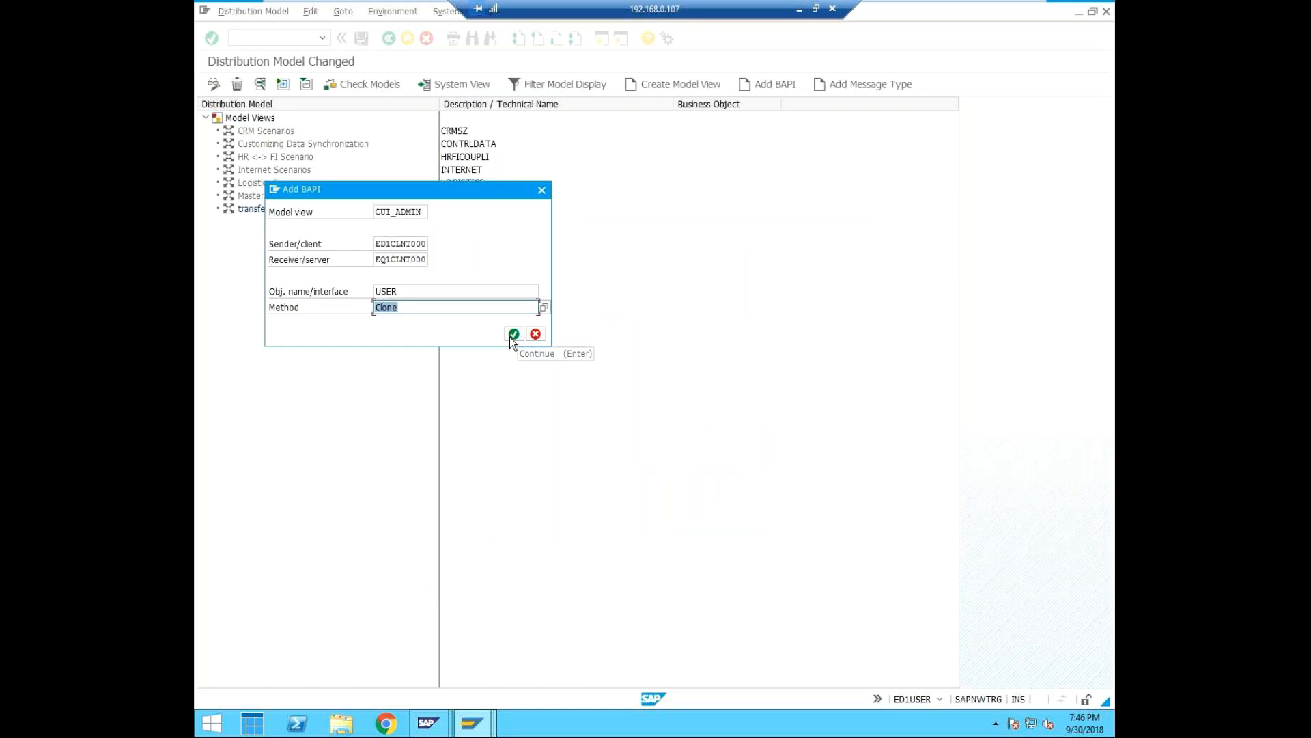
{"action": "left_click", "coordinate": [510, 336]}
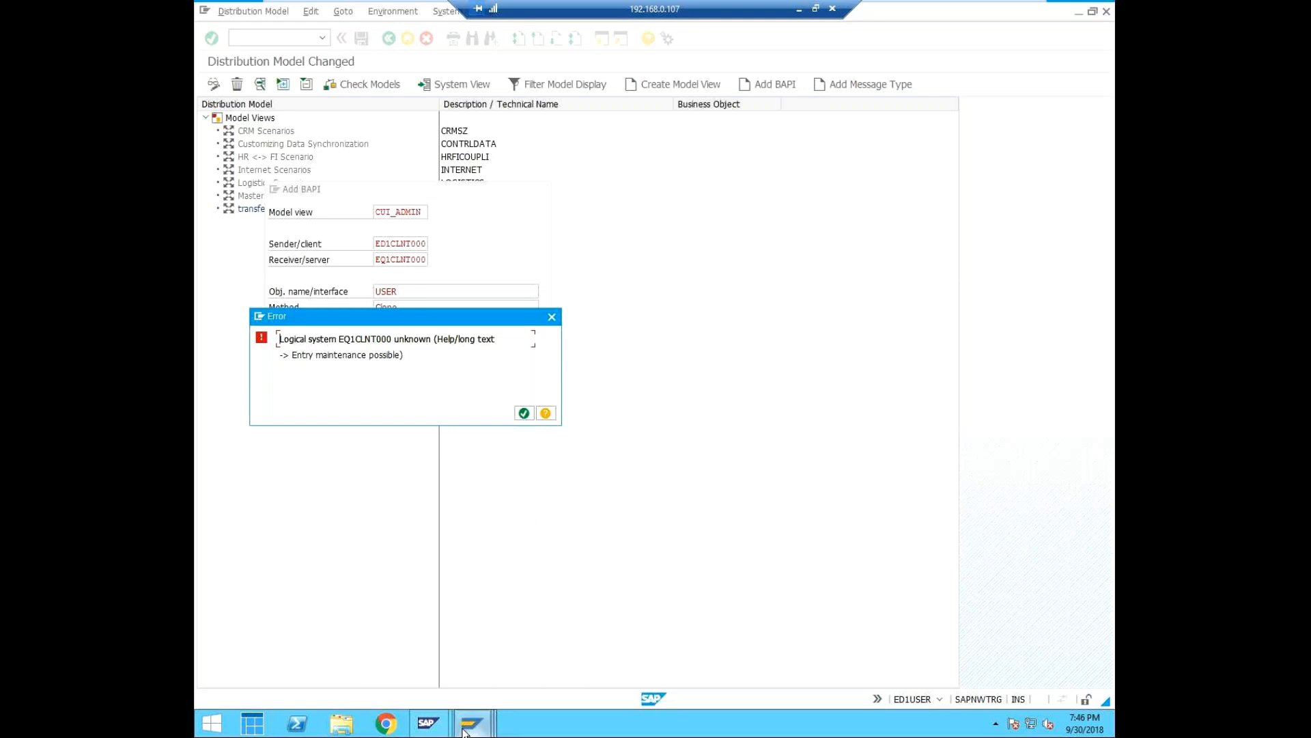
Switch to the EQ1 session and open the client overview with transaction SCC4.
{"action": "mouse_move", "coordinate": [470, 725]}
{"action": "left_click", "coordinate": [600, 625]}
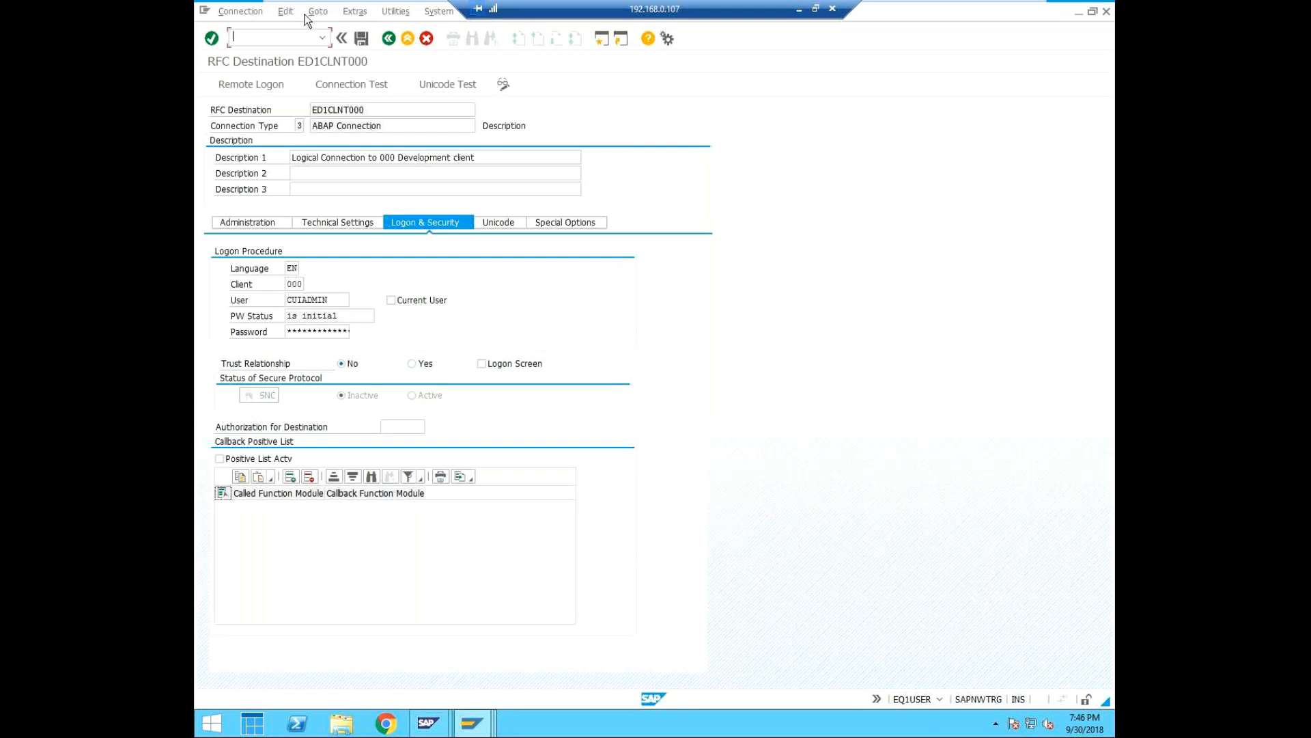
{"action": "type", "text": "/nscc4"}
{"action": "key", "text": "Return"}
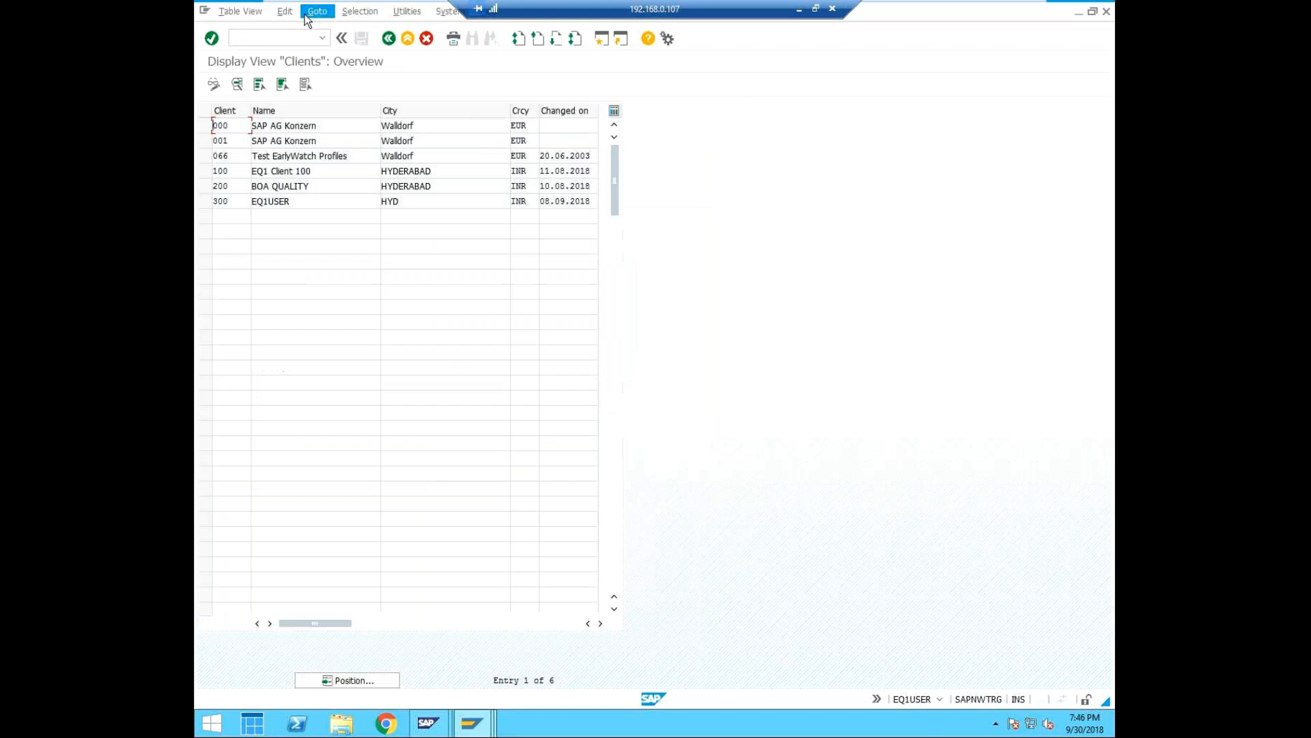
Switch the EQ1 client table to change mode and open the details of client 000.
{"action": "left_click", "coordinate": [207, 125]}
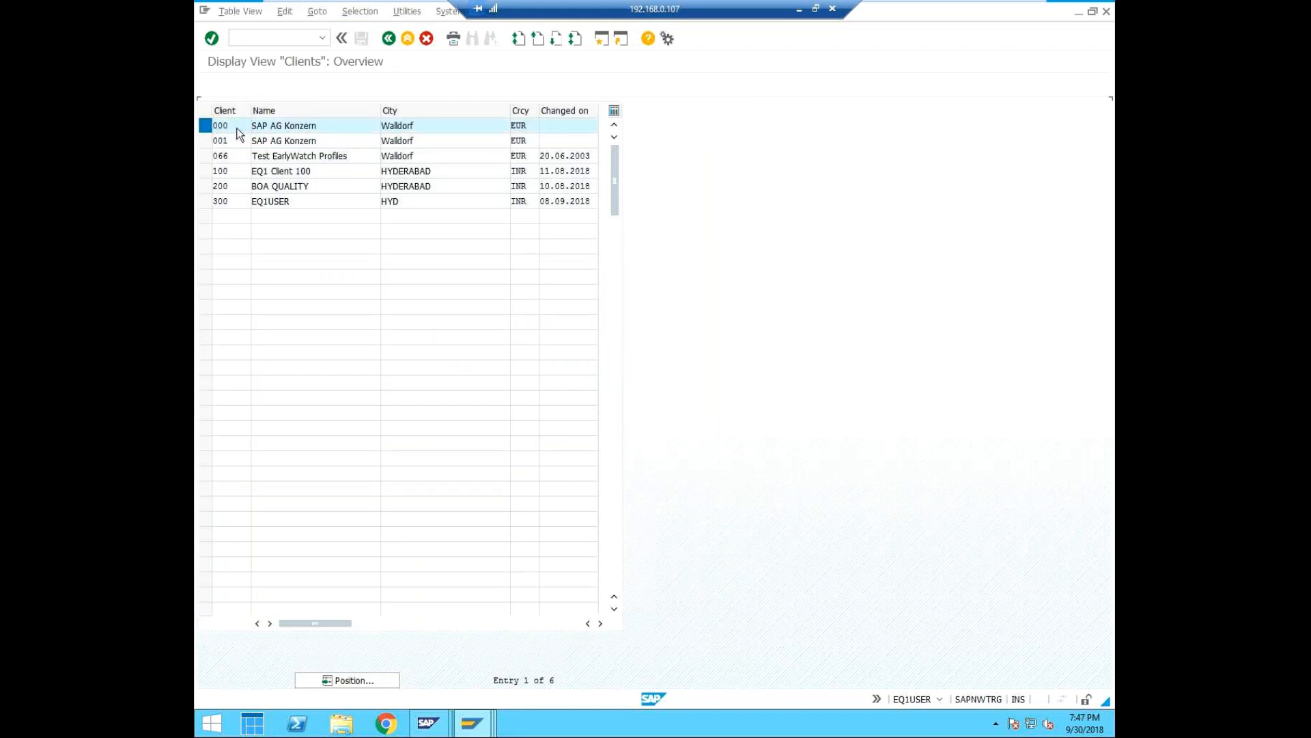
{"action": "double_click", "coordinate": [237, 129]}
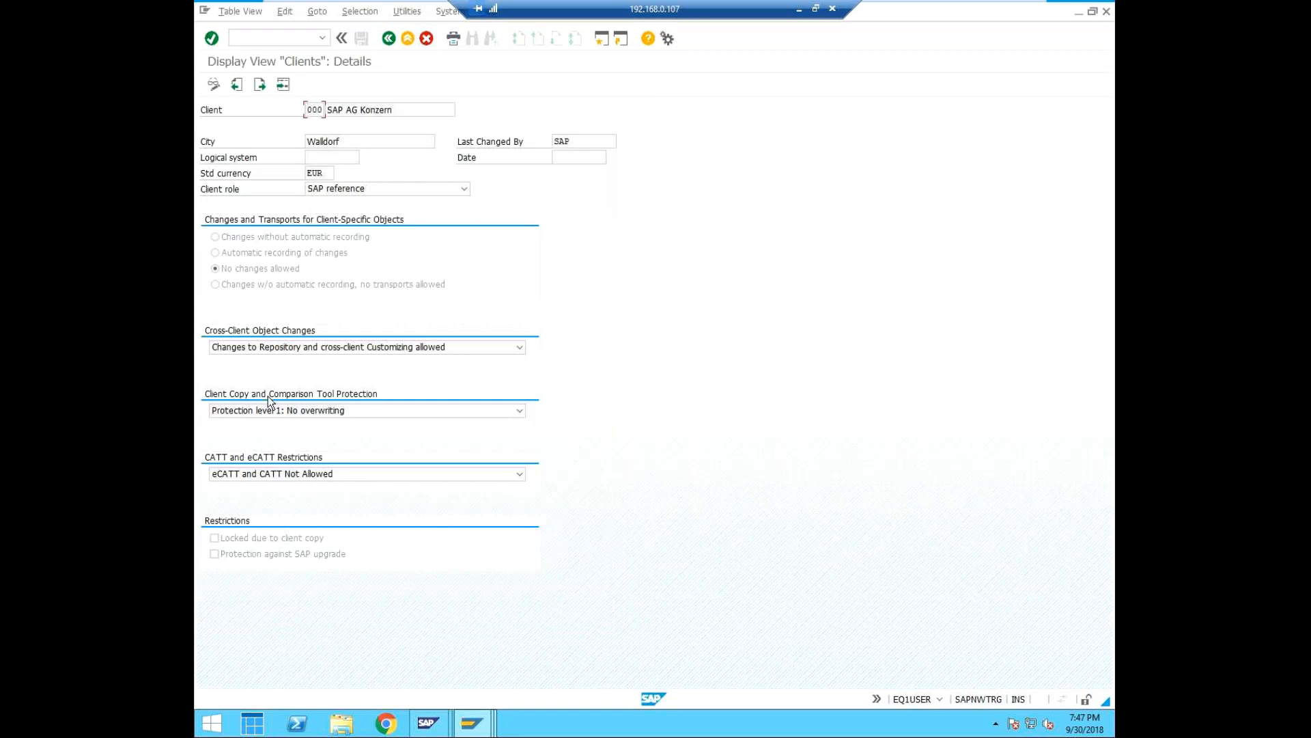
{"action": "left_click", "coordinate": [209, 86]}
{"action": "left_click", "coordinate": [524, 398]}
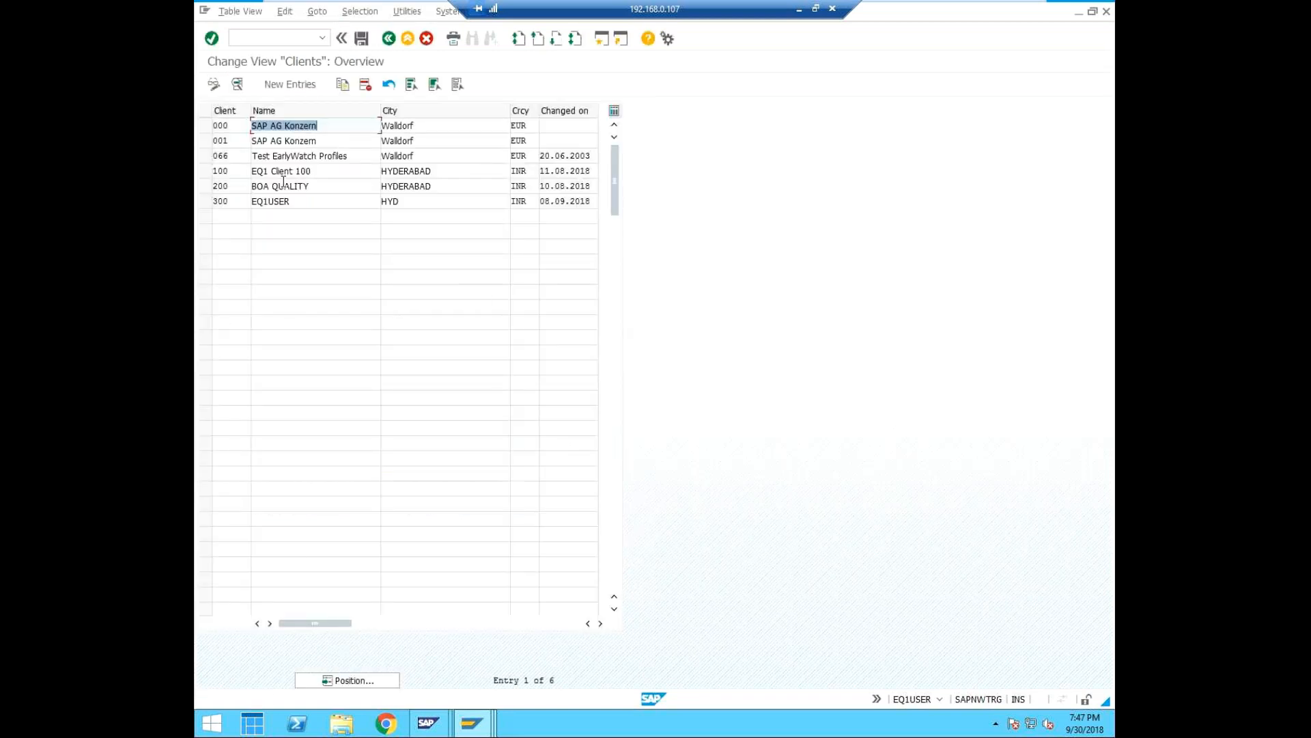
{"action": "left_click", "coordinate": [228, 128]}
{"action": "double_click", "coordinate": [227, 127]}
Assign logical system EQ1CLNT000 to client 000 and save the client settings.
{"action": "left_click", "coordinate": [341, 158]}
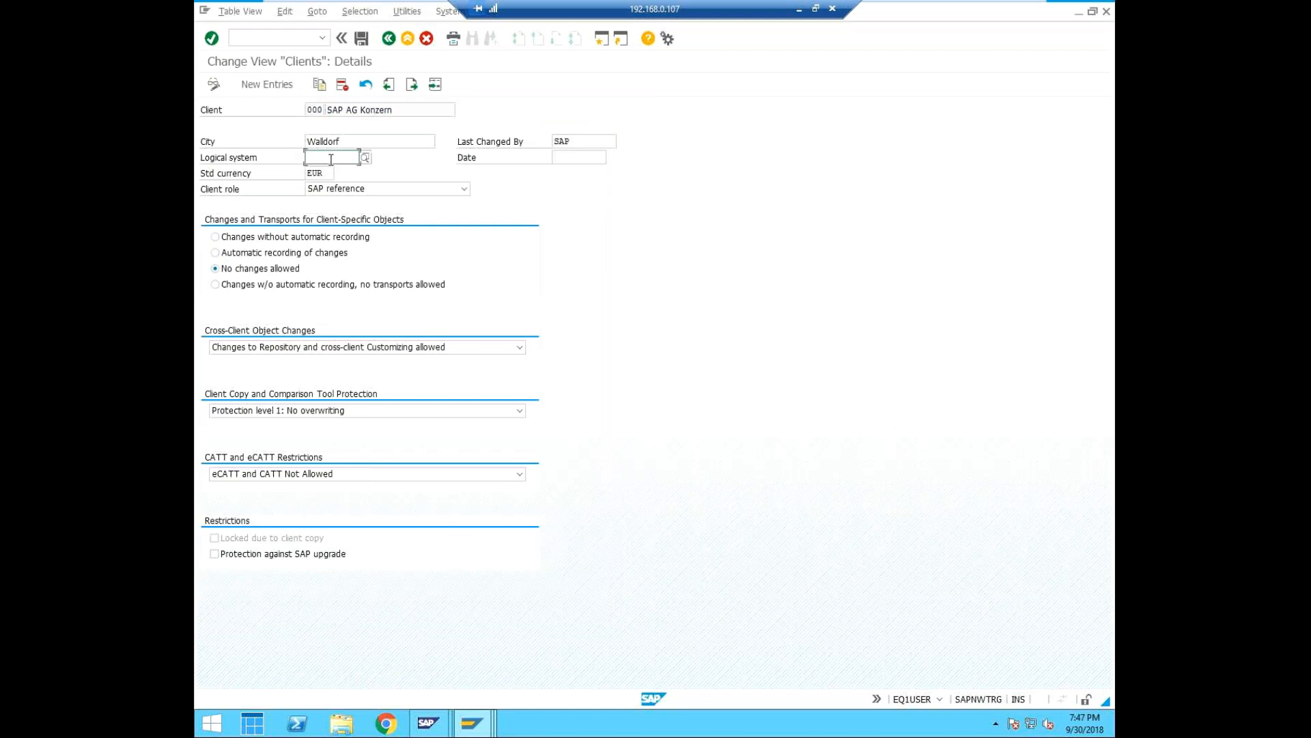
{"action": "left_click", "coordinate": [367, 158]}
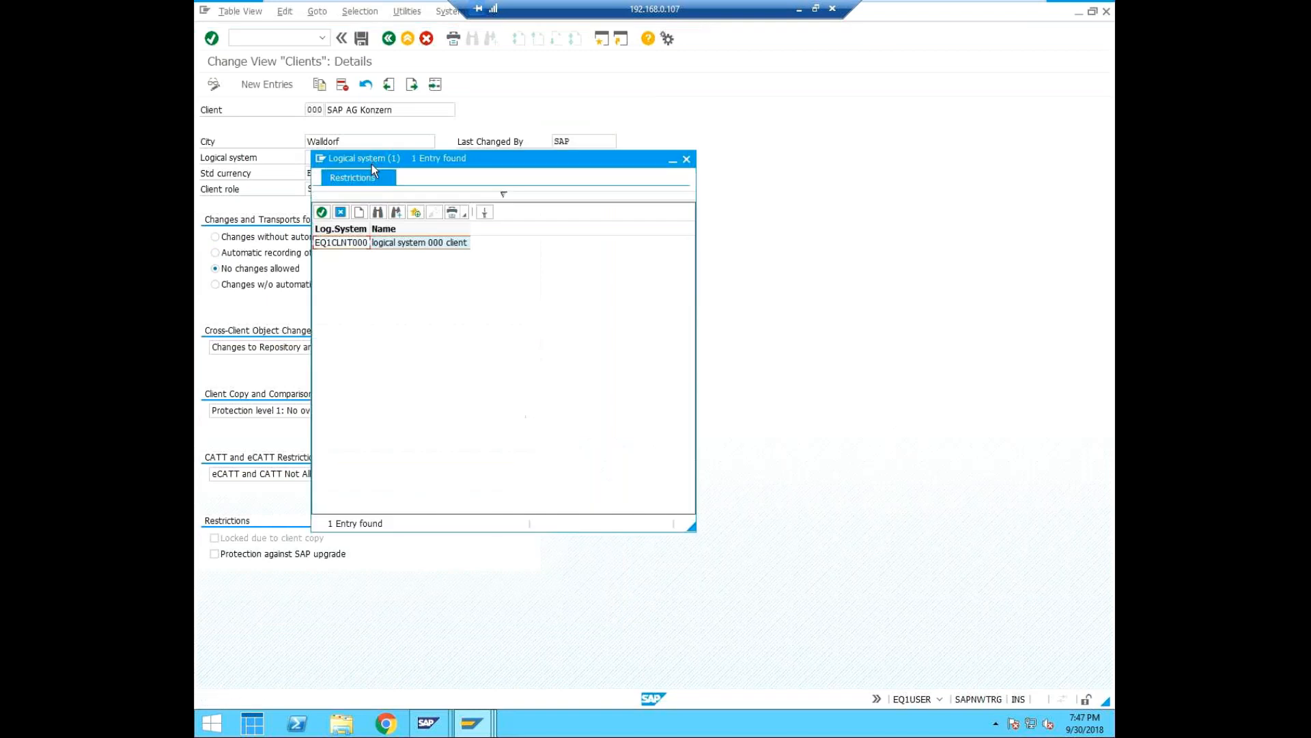
{"action": "left_click", "coordinate": [320, 213]}
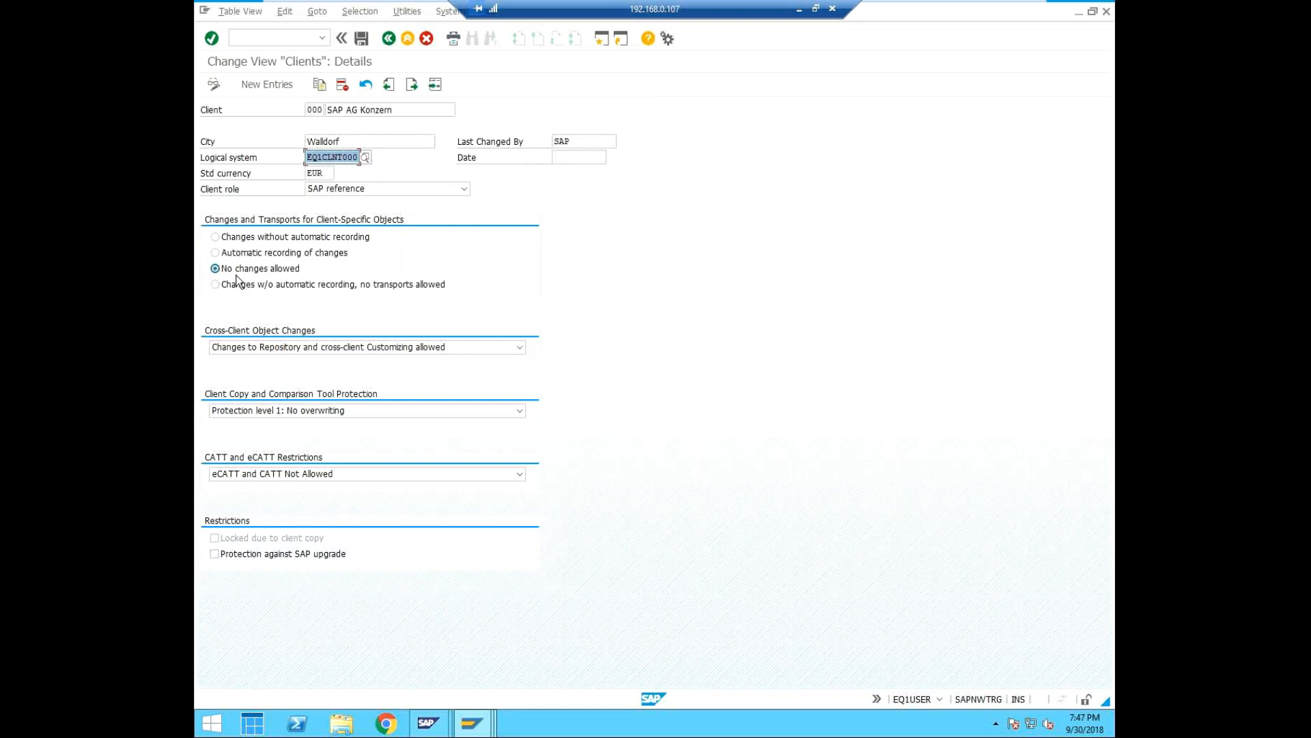
{"action": "left_click", "coordinate": [360, 38]}
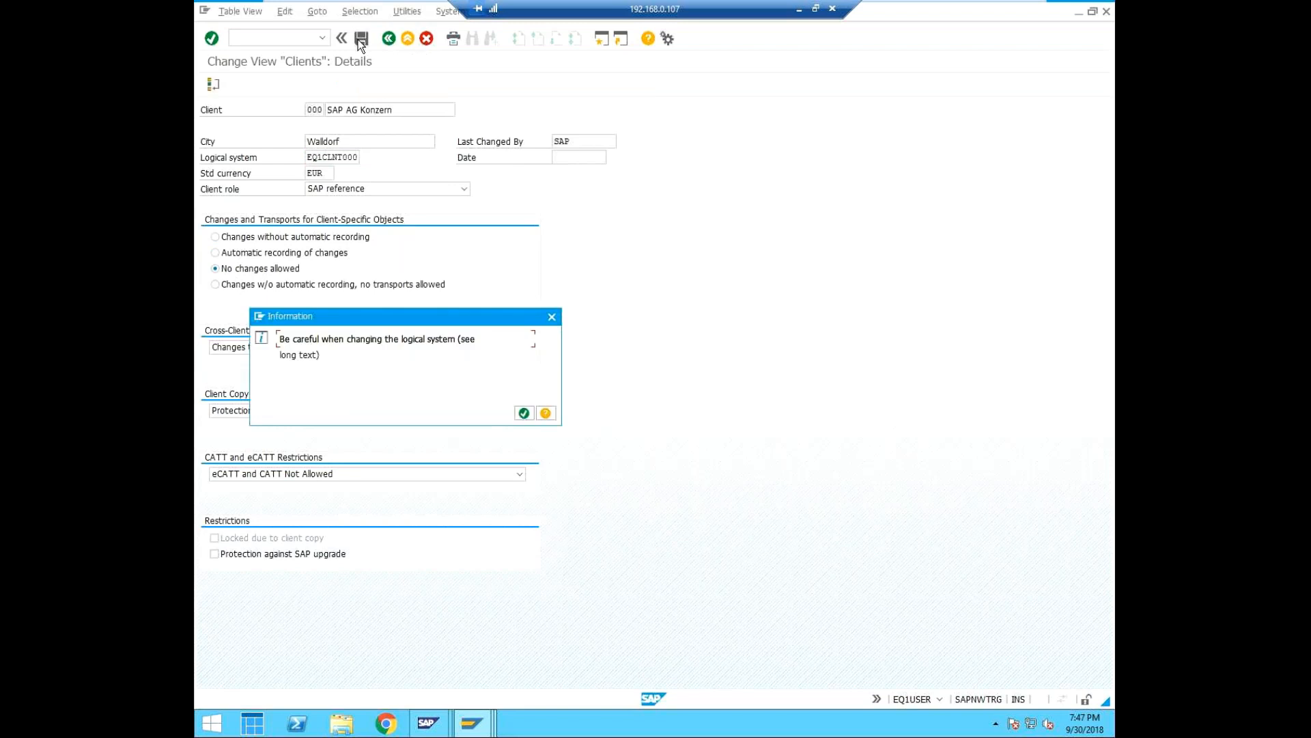
{"action": "left_click", "coordinate": [521, 414]}
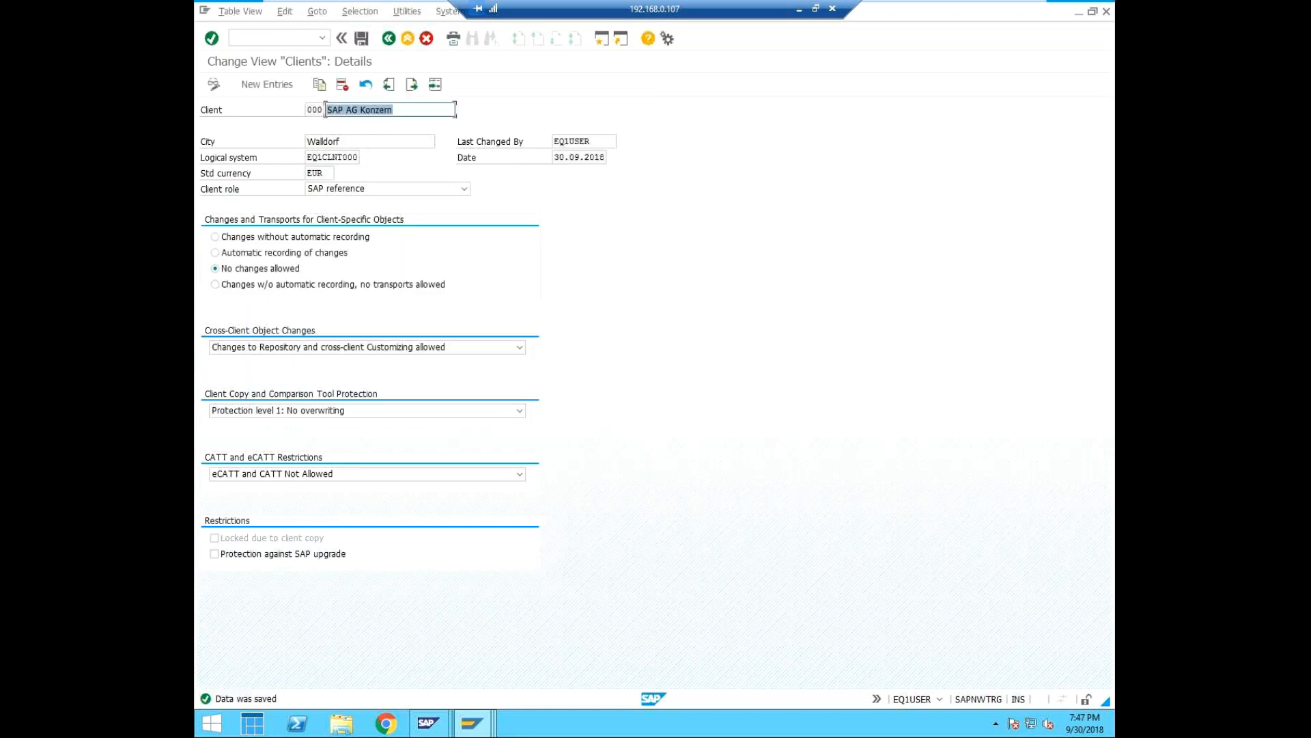
Return to the ED1 distribution model, try again to add the USER Clone BAPI, and cancel the entry.
{"action": "mouse_move", "coordinate": [471, 729]}
{"action": "left_click", "coordinate": [457, 623]}
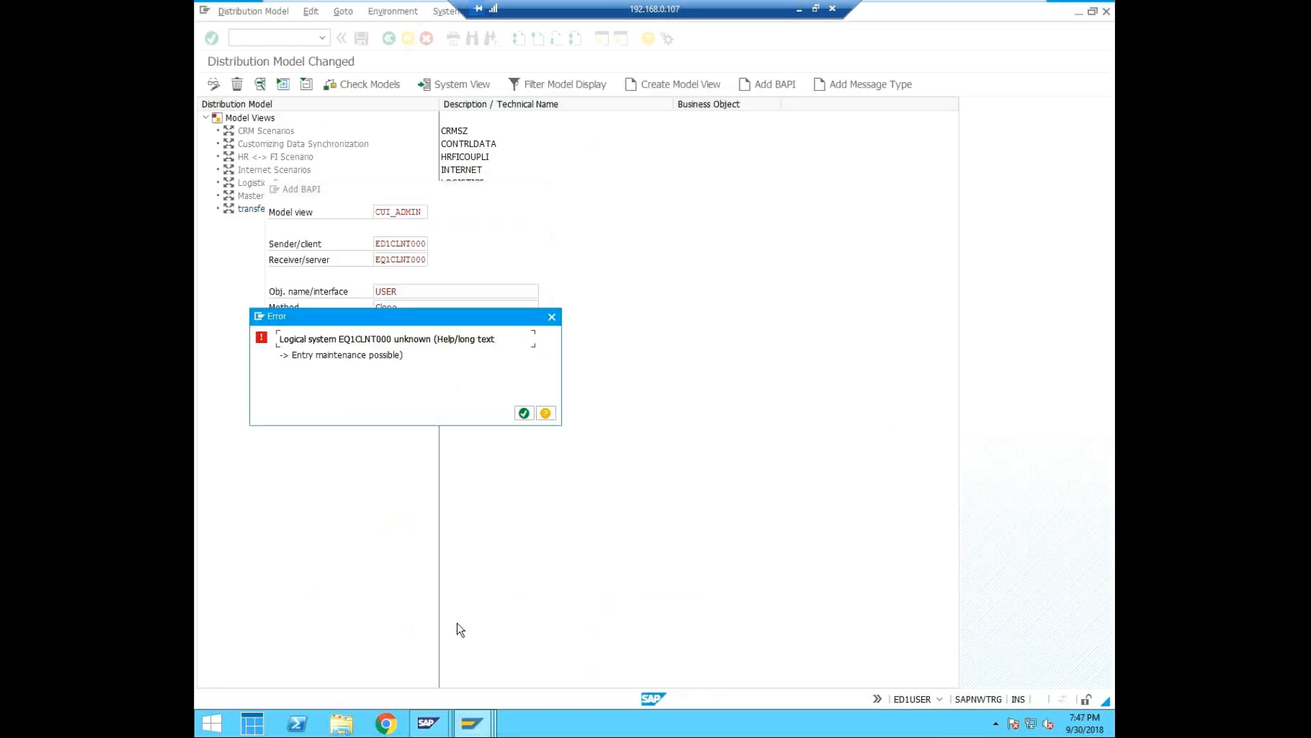
{"action": "left_click", "coordinate": [552, 318]}
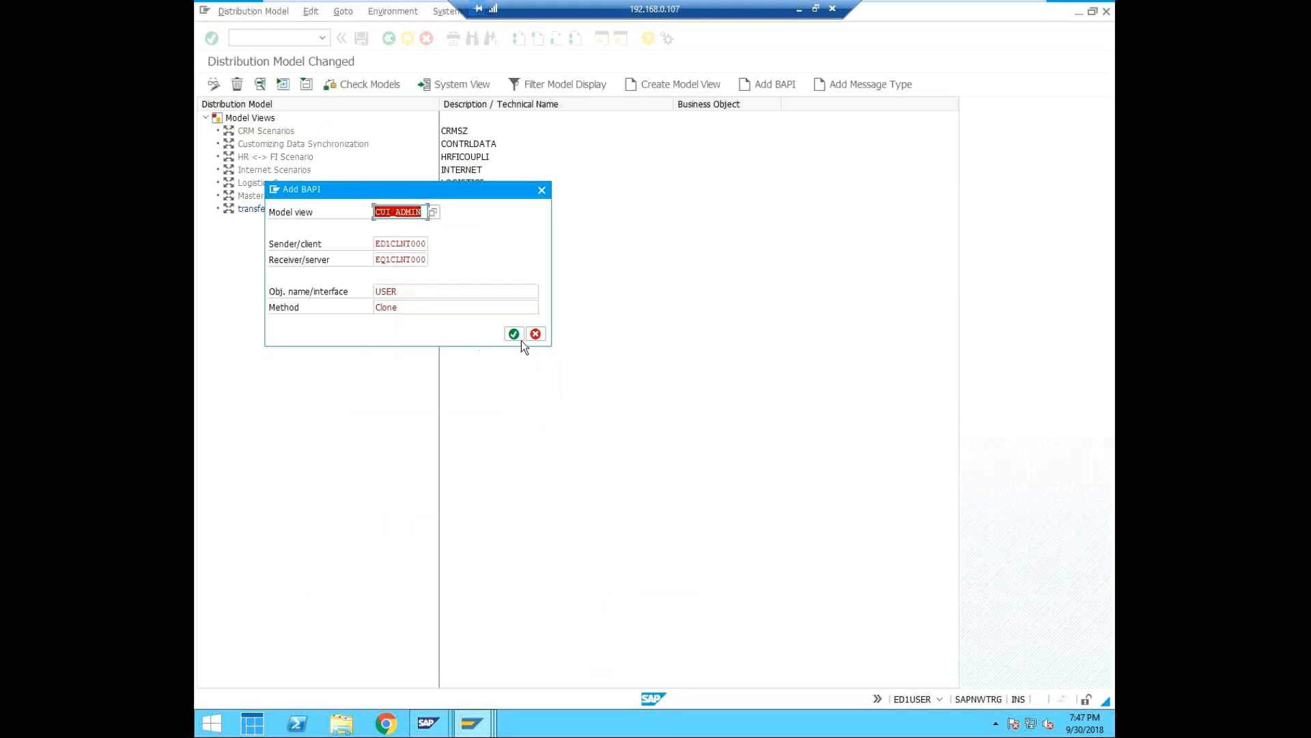
{"action": "left_click", "coordinate": [514, 334]}
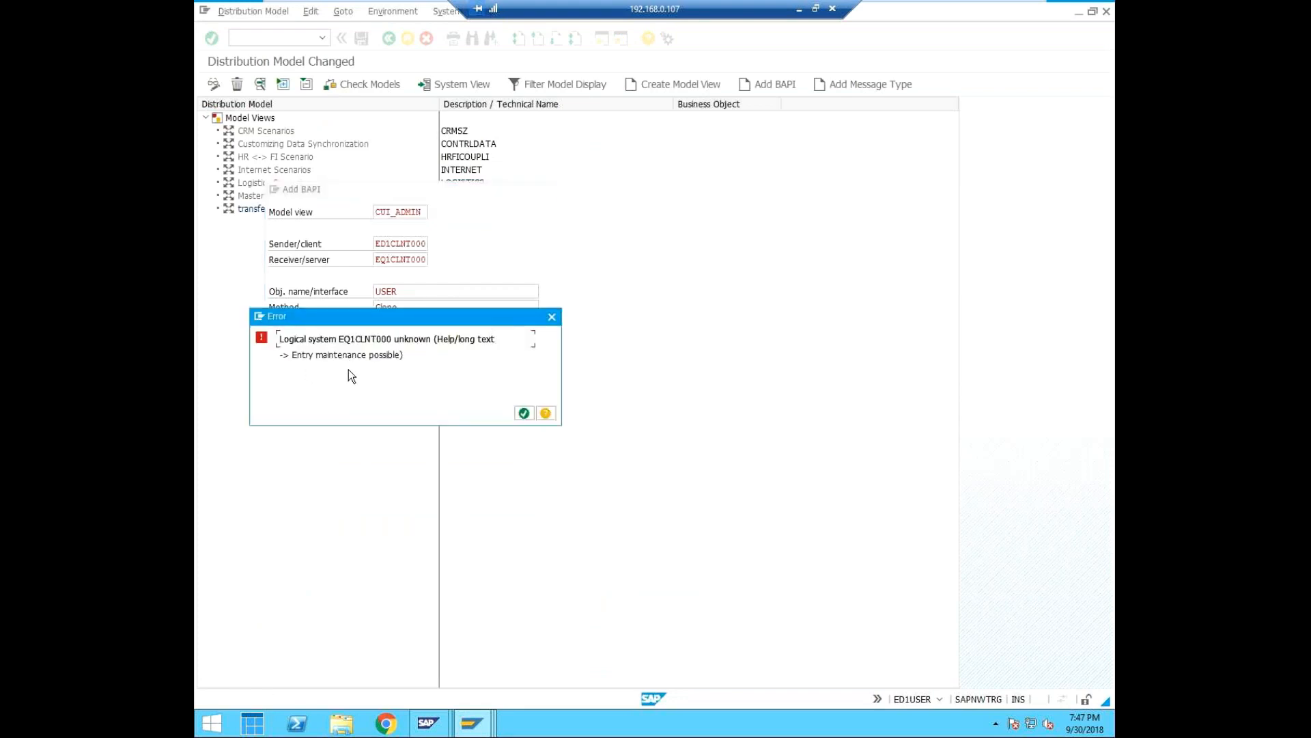
{"action": "left_click", "coordinate": [524, 413]}
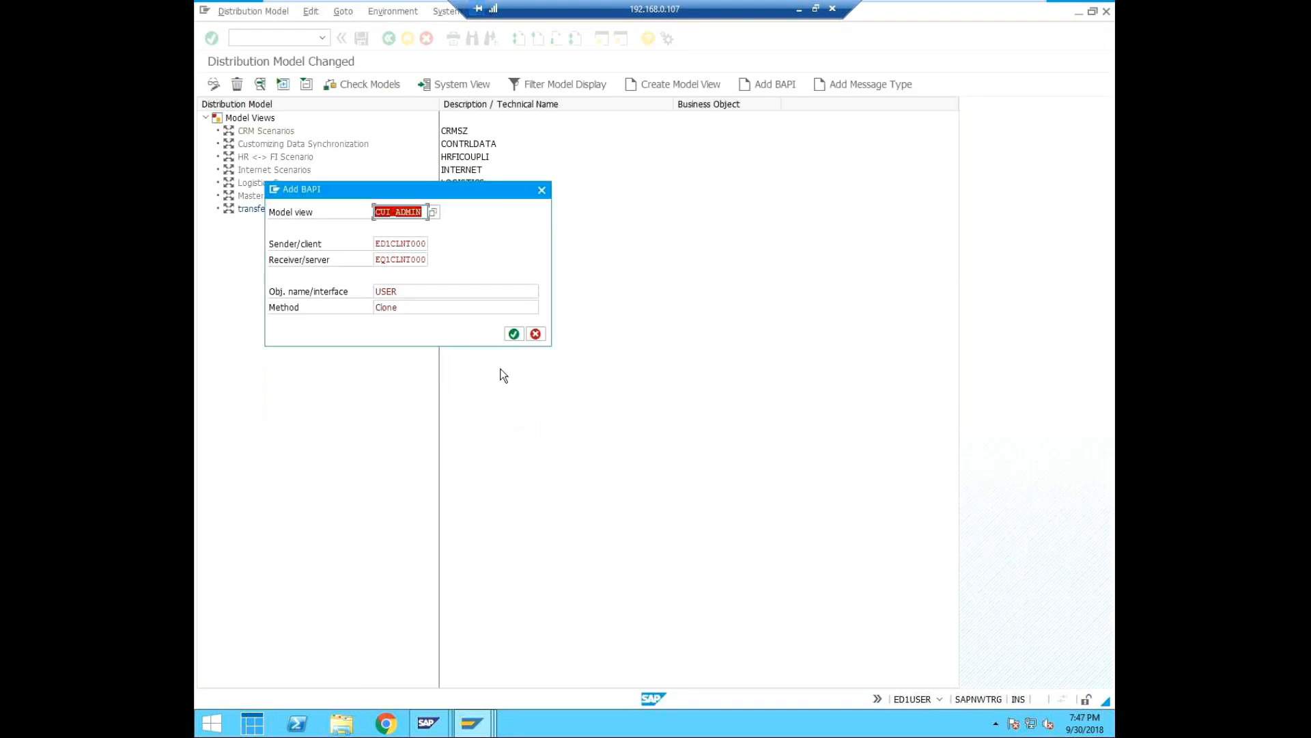
{"action": "left_click", "coordinate": [542, 191]}
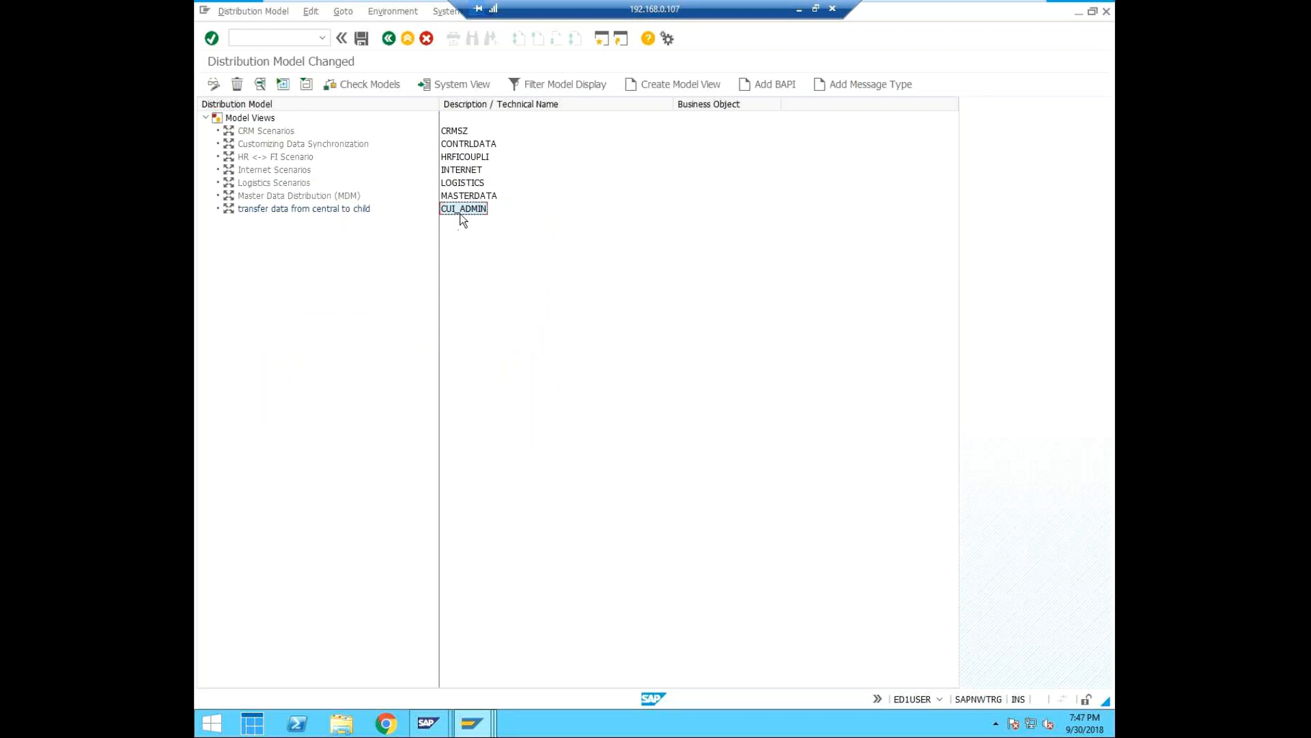
Start a fresh BAPI entry for model view CUI_ADMIN with ED1CLNT000 as the sender.
{"action": "left_click", "coordinate": [773, 85]}
{"action": "left_click", "coordinate": [393, 245]}
{"action": "left_click", "coordinate": [432, 243]}
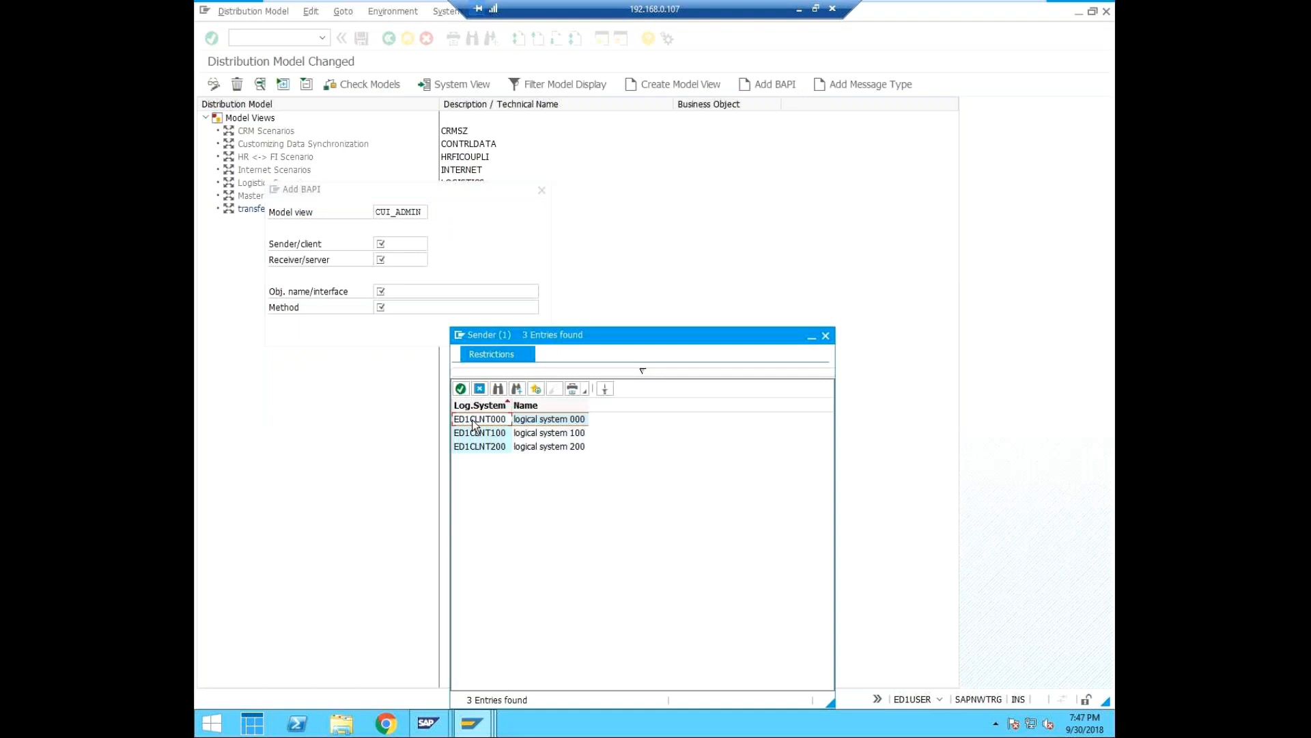
{"action": "left_click", "coordinate": [461, 389]}
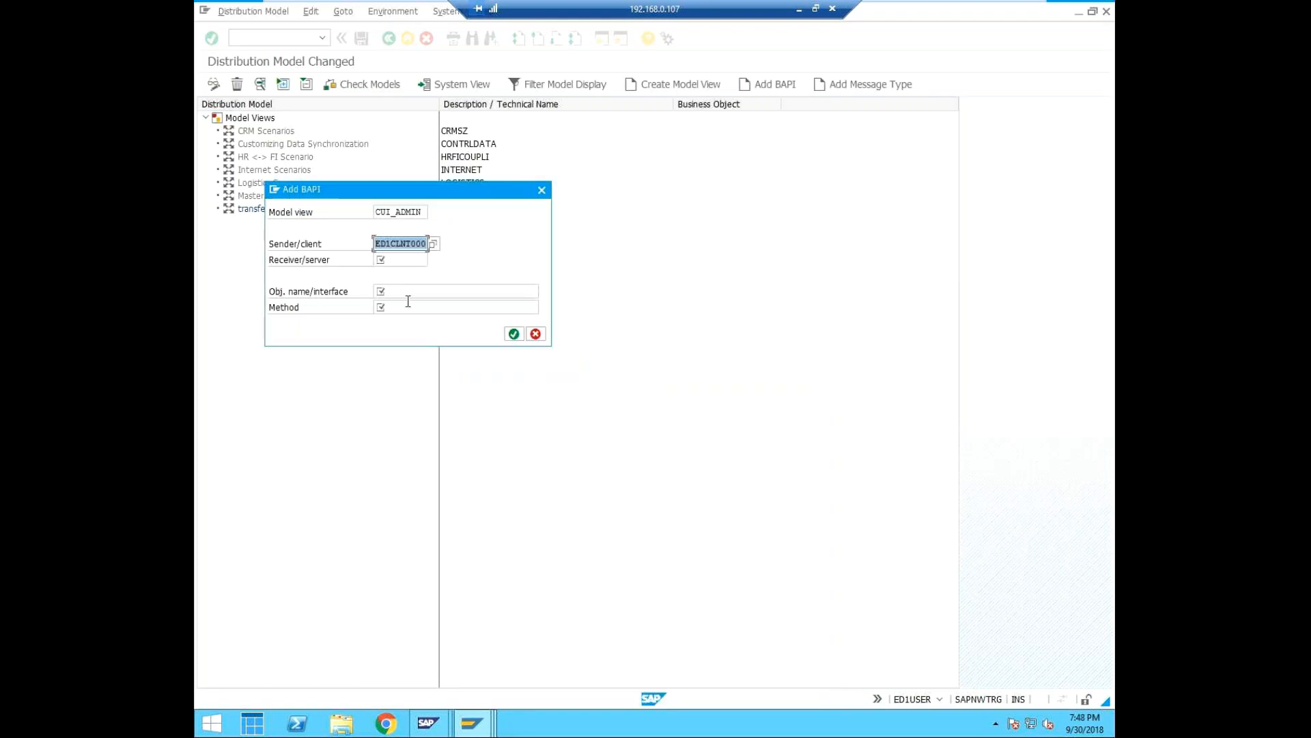
Set the receiver of the new BAPI entry to EQ1CLNT000.
{"action": "left_click", "coordinate": [389, 263]}
{"action": "left_click", "coordinate": [433, 259]}
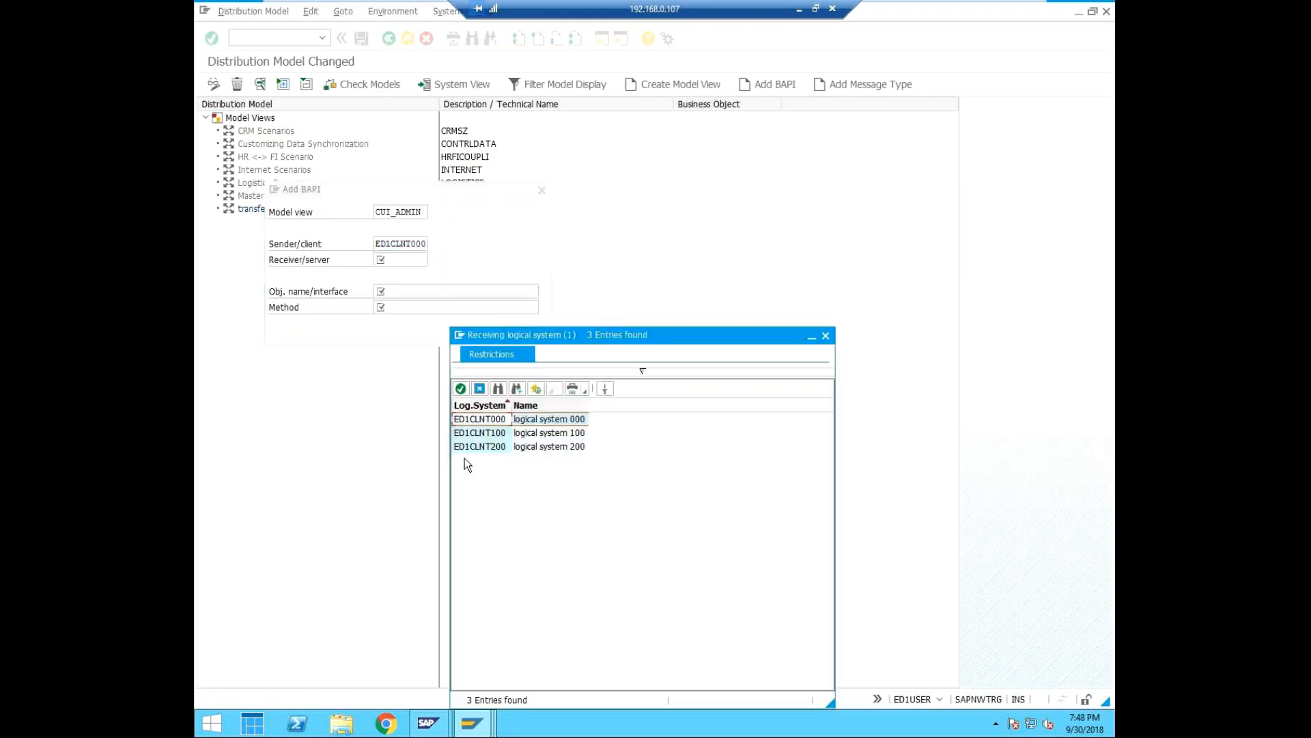
{"action": "left_click", "coordinate": [824, 337]}
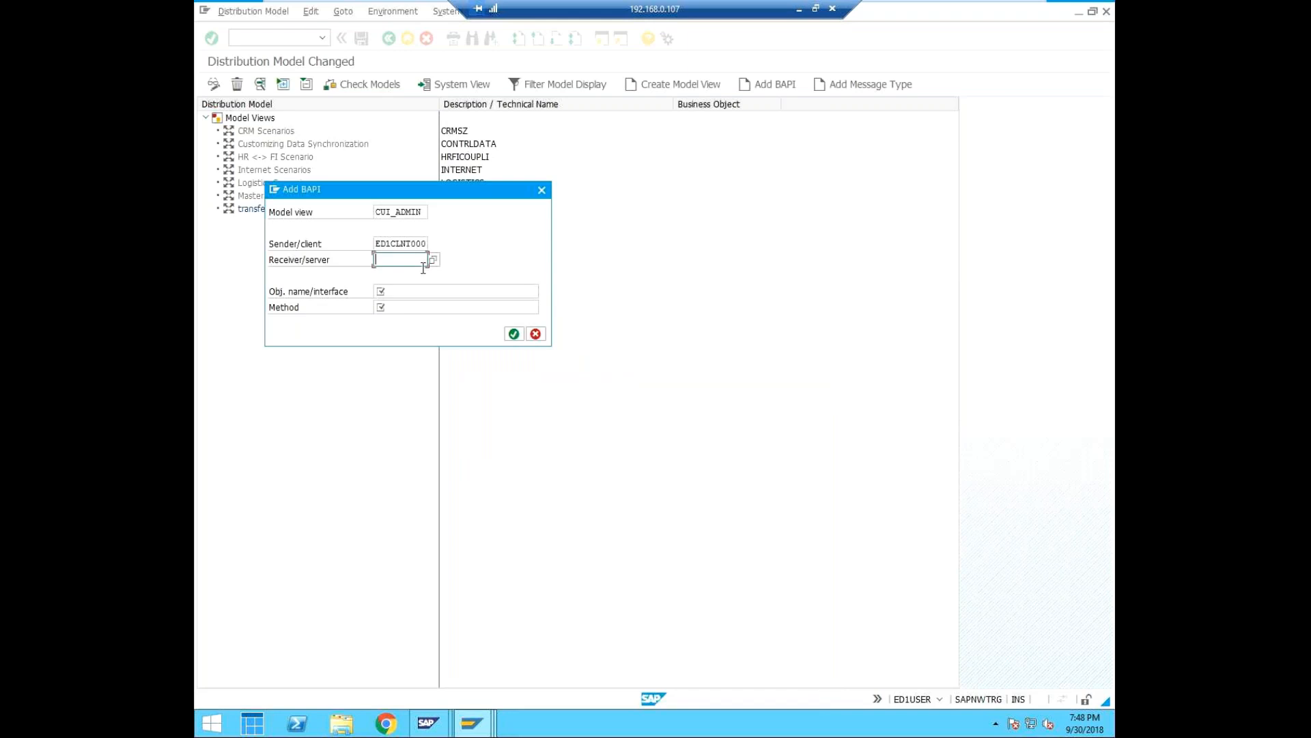
{"action": "type", "text": "EQ1CLNT00"}
{"action": "left_click", "coordinate": [422, 273]}
Try to add the Clone method of object USER to model view CUI_ADMIN, dismissing the error dialog.
{"action": "left_click", "coordinate": [415, 292]}
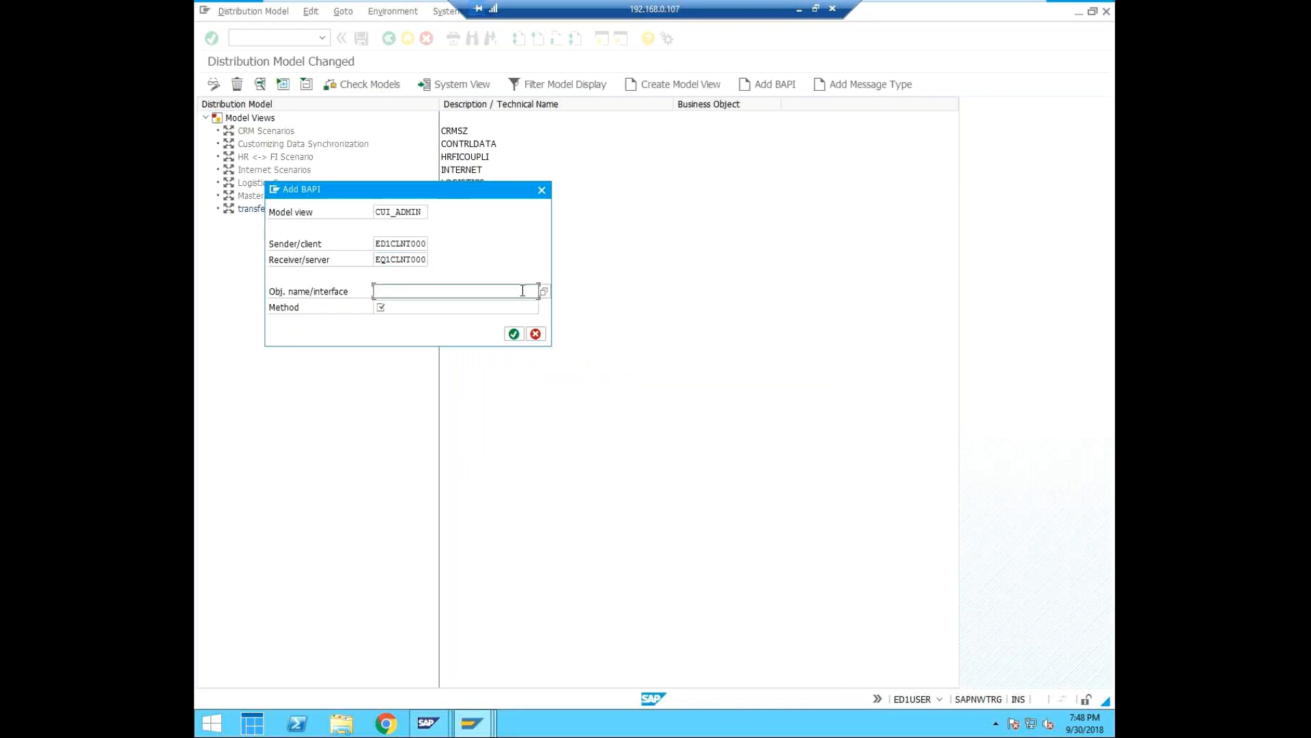
{"action": "type", "text": "USER"}
{"action": "left_click", "coordinate": [415, 306]}
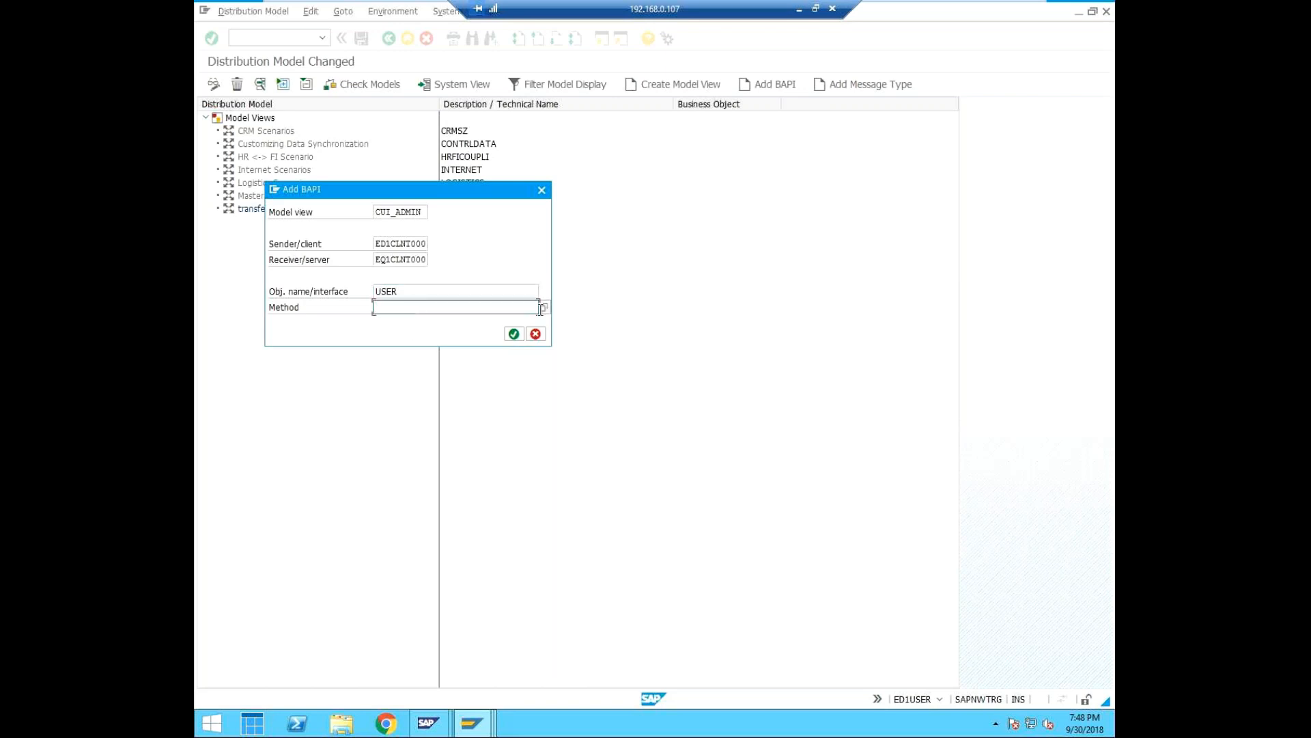
{"action": "left_click", "coordinate": [545, 307]}
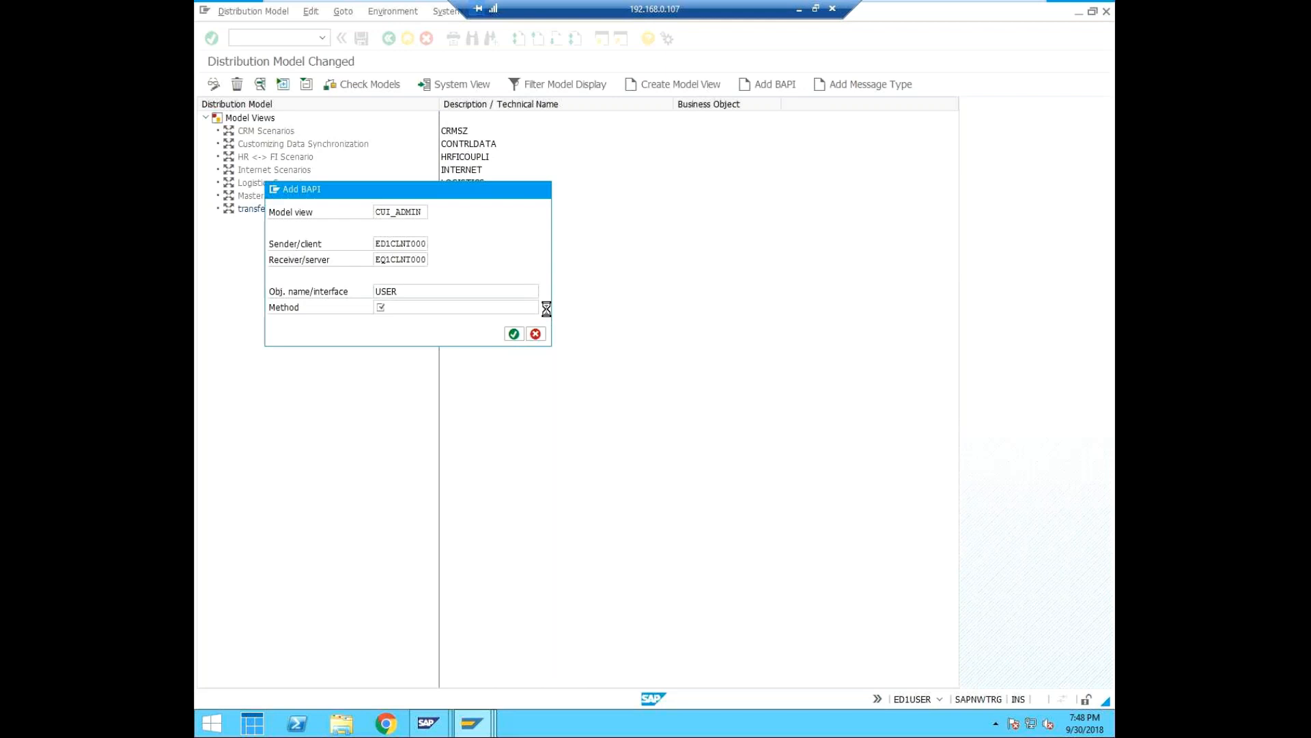
{"action": "left_click", "coordinate": [338, 314]}
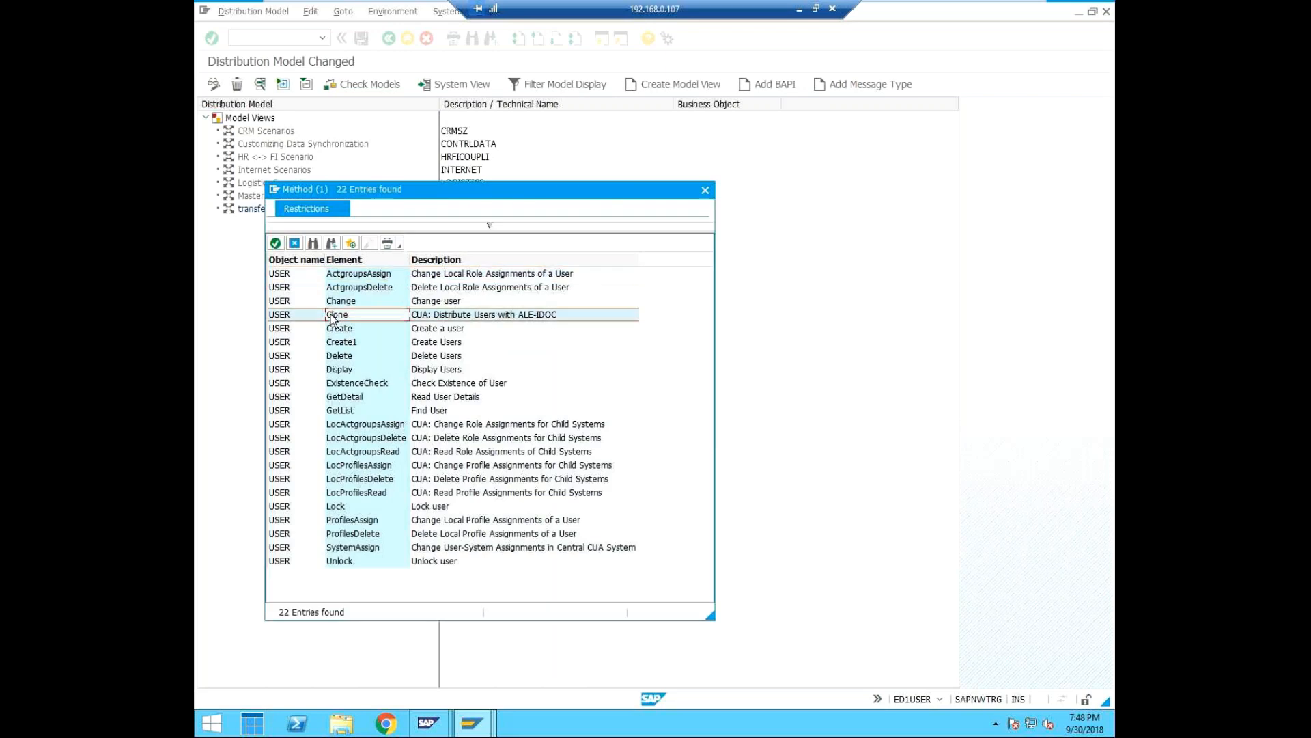
{"action": "left_click", "coordinate": [276, 244]}
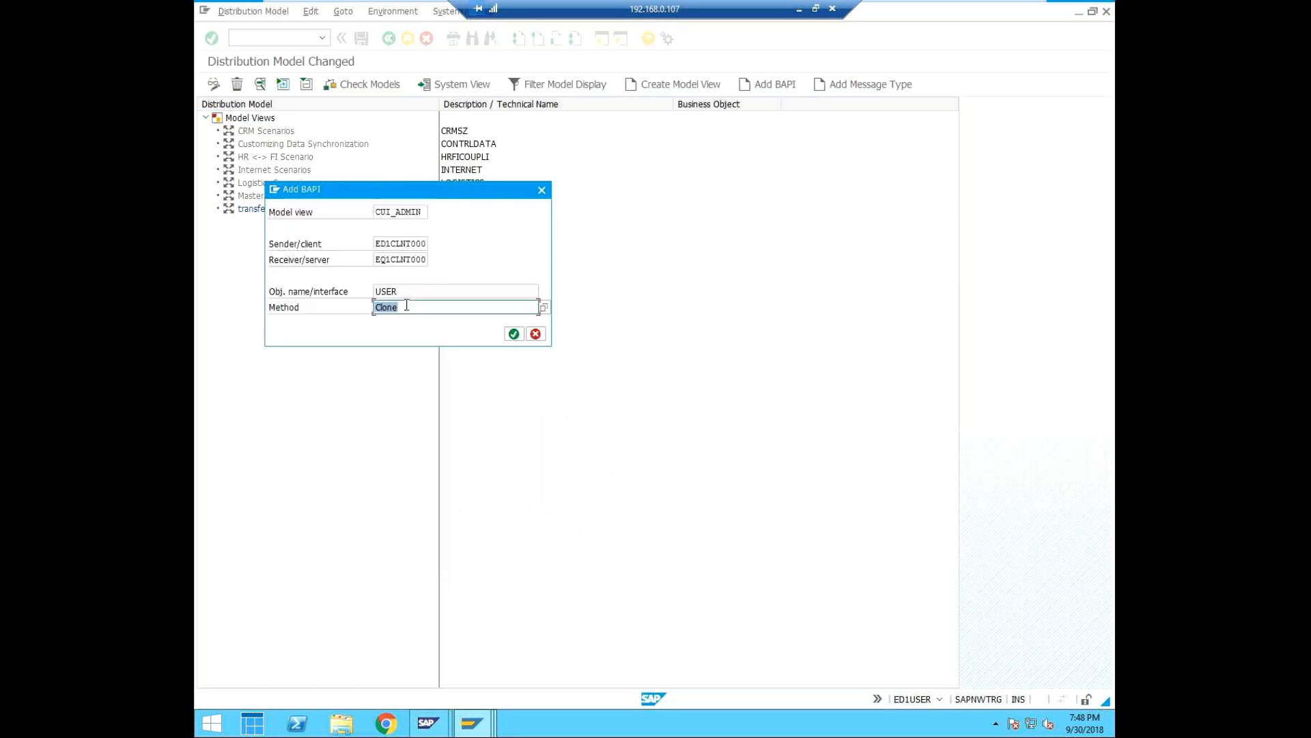
{"action": "left_click", "coordinate": [514, 334]}
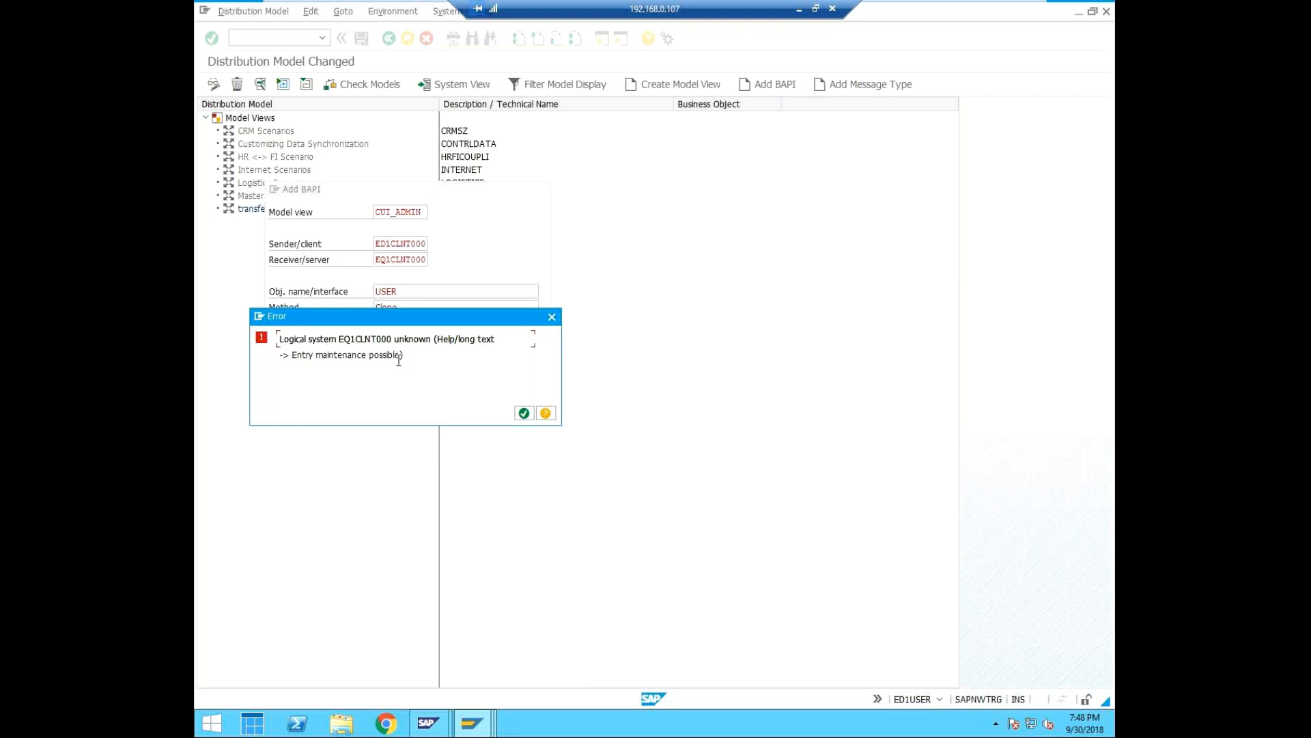
{"action": "left_click", "coordinate": [524, 413]}
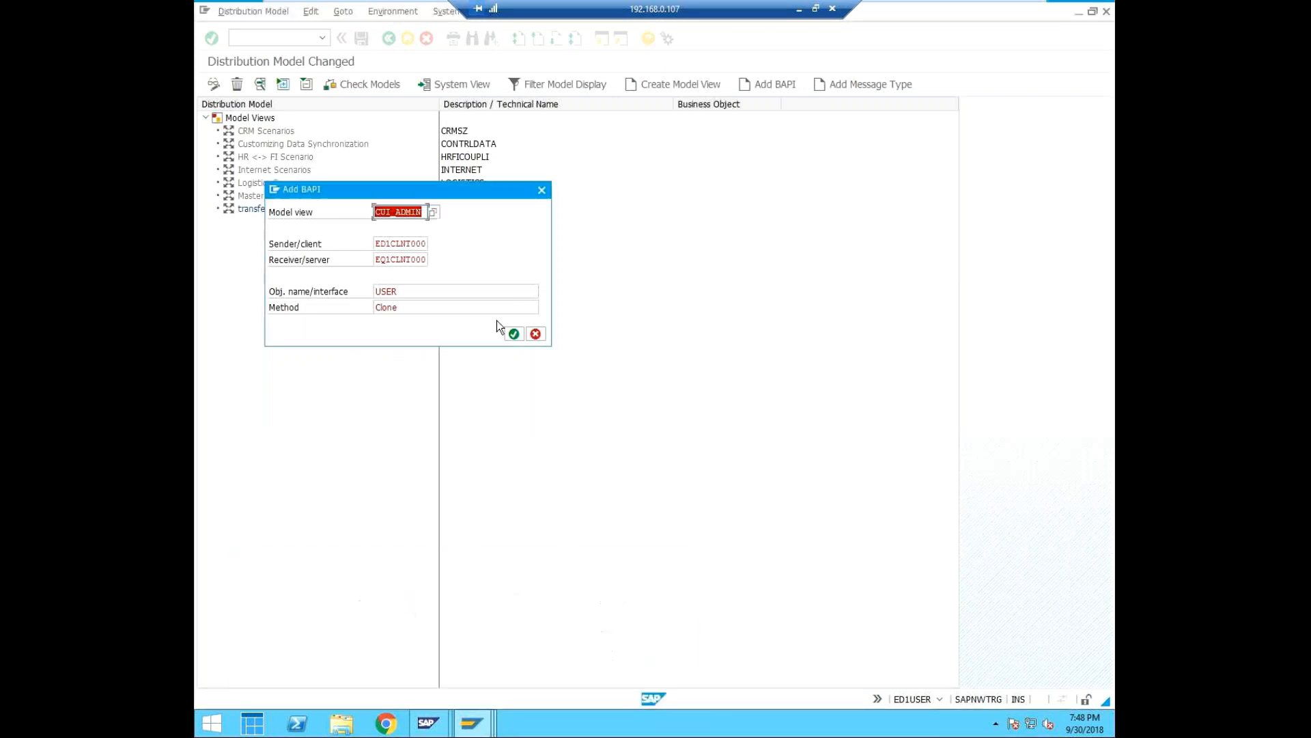
Look up the logical systems available as receiver for the BAPI entry and close the list without choosing one.
{"action": "left_click", "coordinate": [425, 262]}
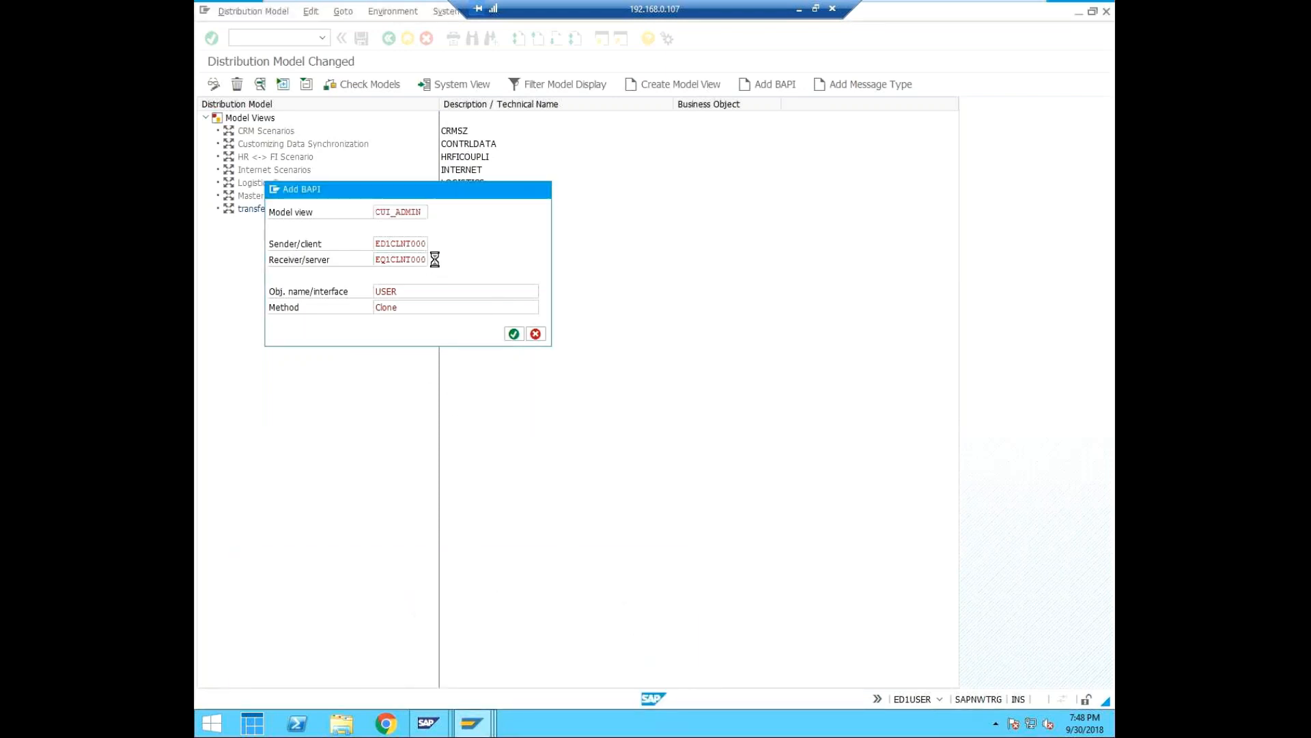
{"action": "left_click", "coordinate": [433, 260]}
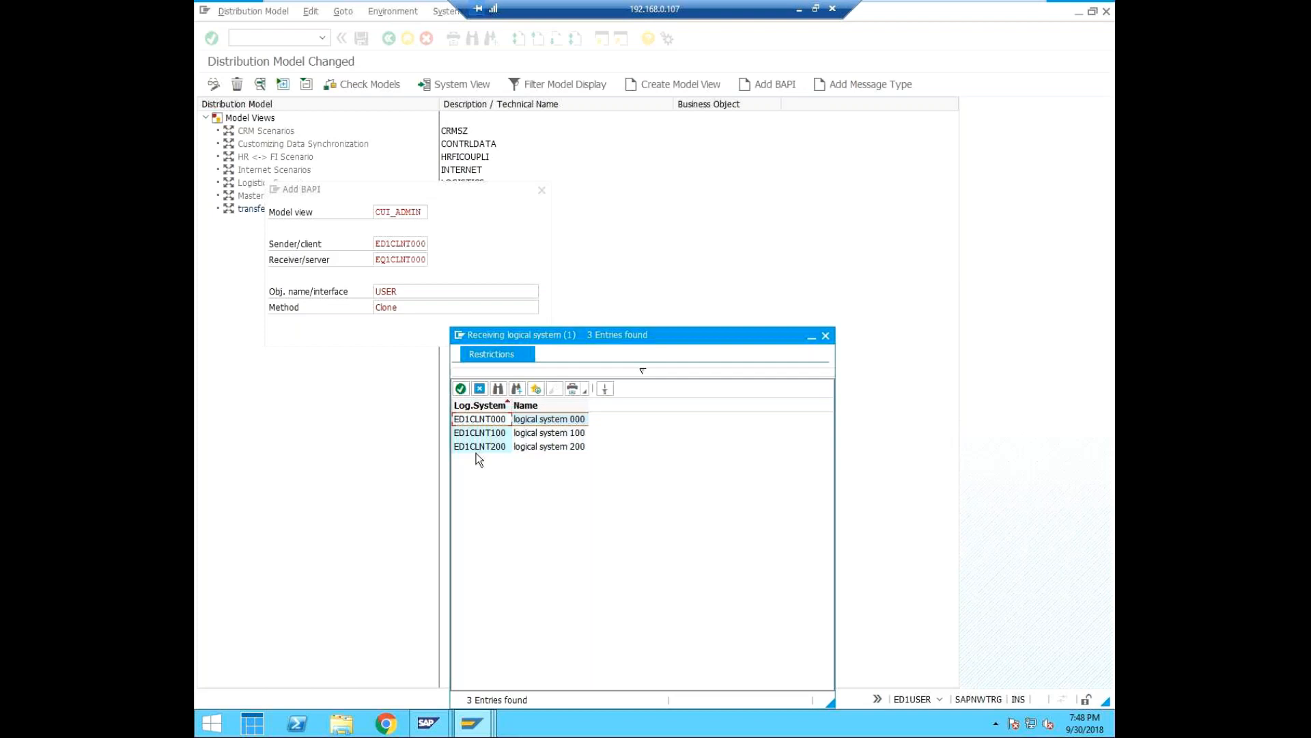
{"action": "left_click", "coordinate": [826, 336]}
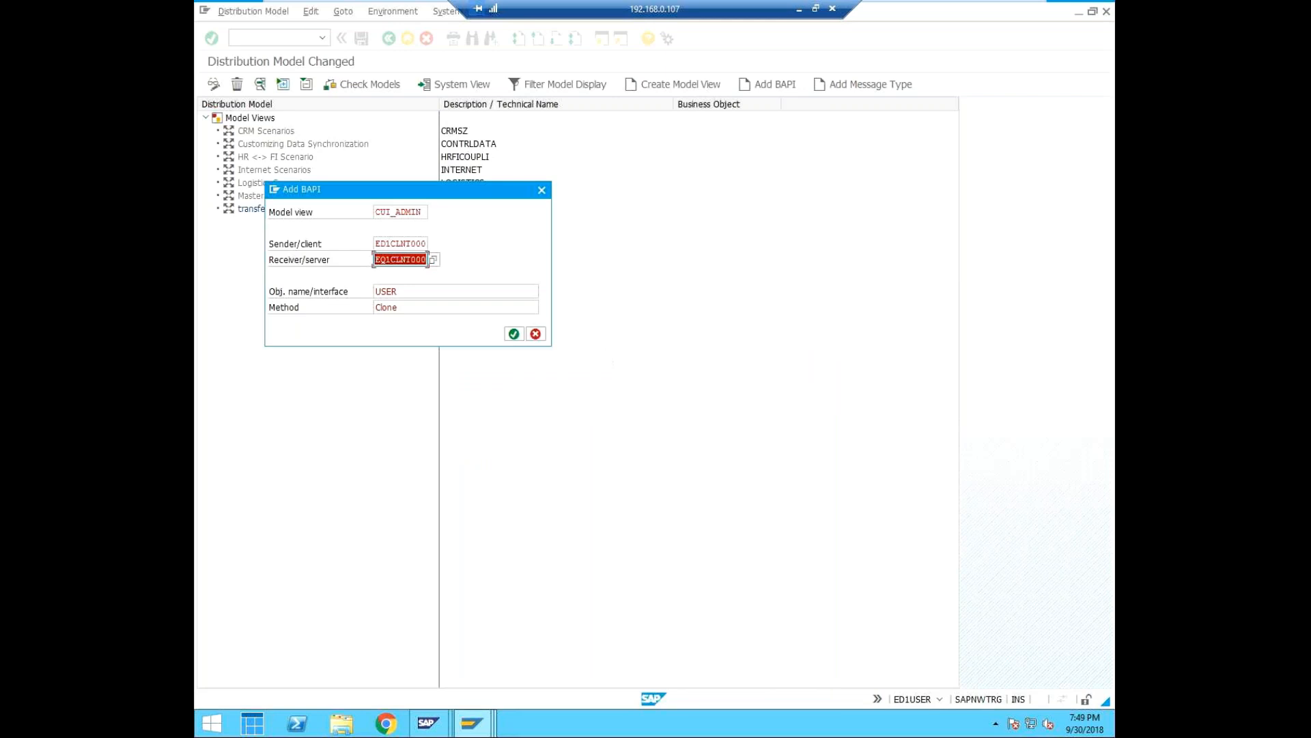
Switch to the EQ1 client details session and save the client 000 settings again.
{"action": "left_click", "coordinate": [472, 723]}
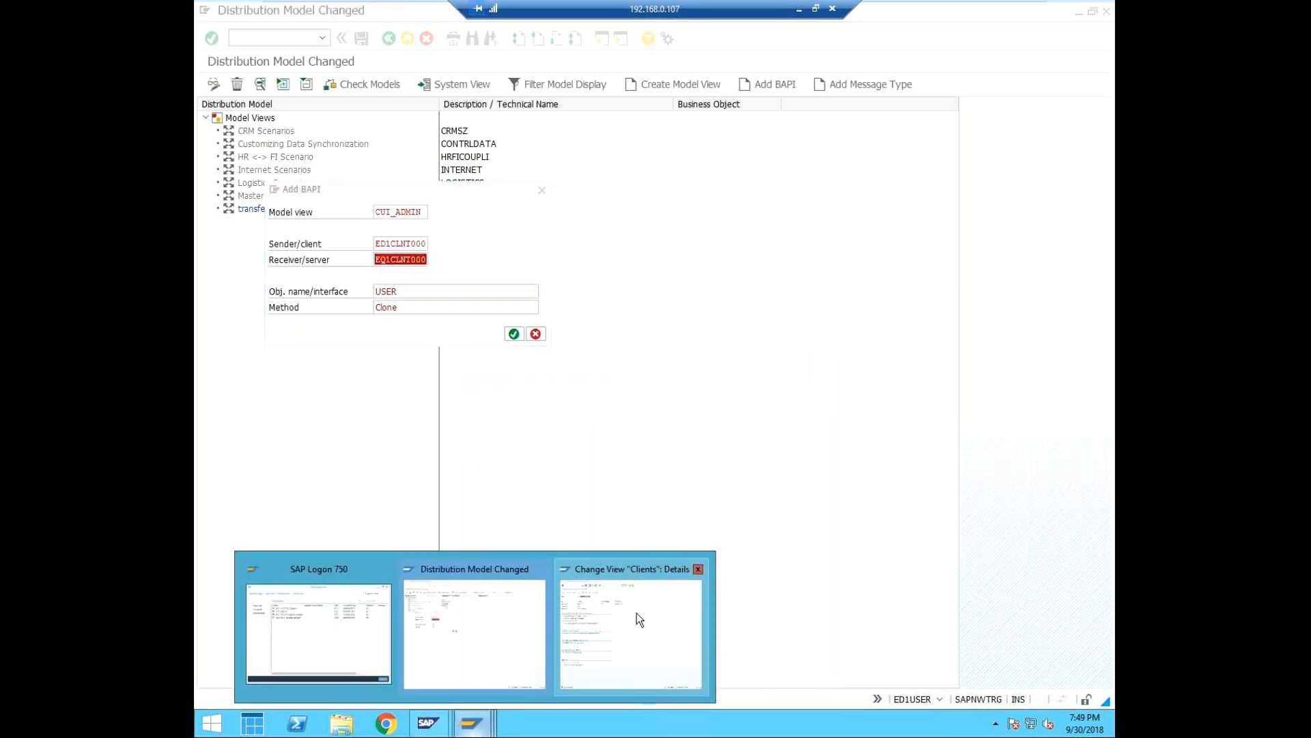
{"action": "left_click", "coordinate": [666, 653]}
{"action": "left_click", "coordinate": [362, 39]}
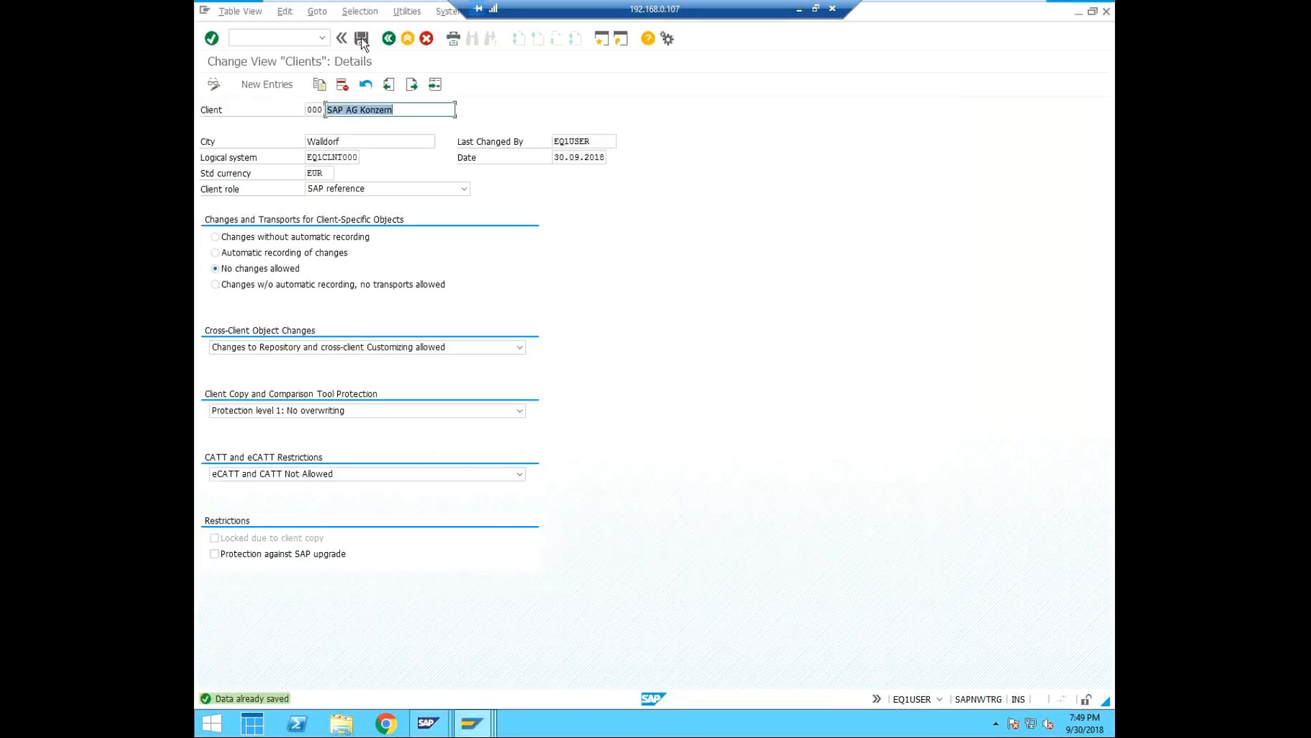
Reopen the EQ1 client overview with transaction SCC4 and examine the logical system assigned to client 000.
{"action": "left_click", "coordinate": [270, 36]}
{"action": "type", "text": "/sd"}
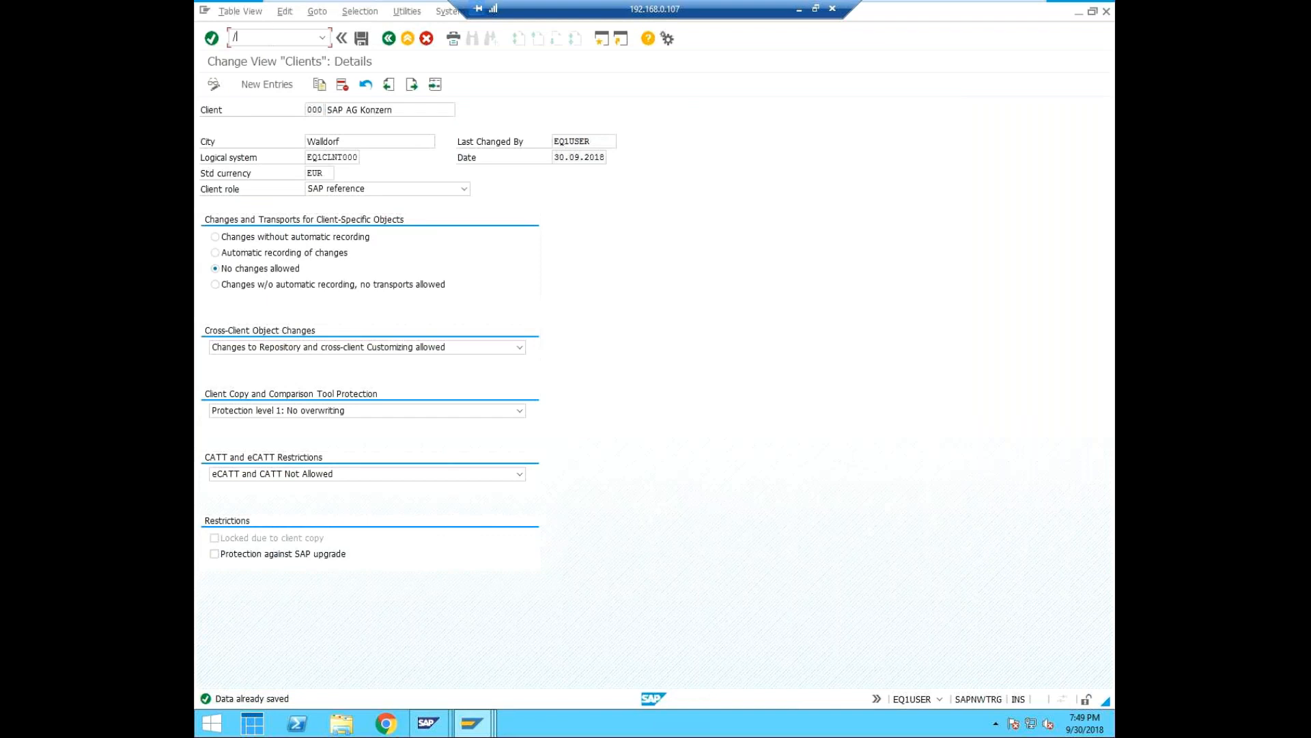
{"action": "key", "text": "BackSpace"}
{"action": "key", "text": "BackSpace"}
{"action": "type", "text": "nsdc4"}
{"action": "key", "text": "Return"}
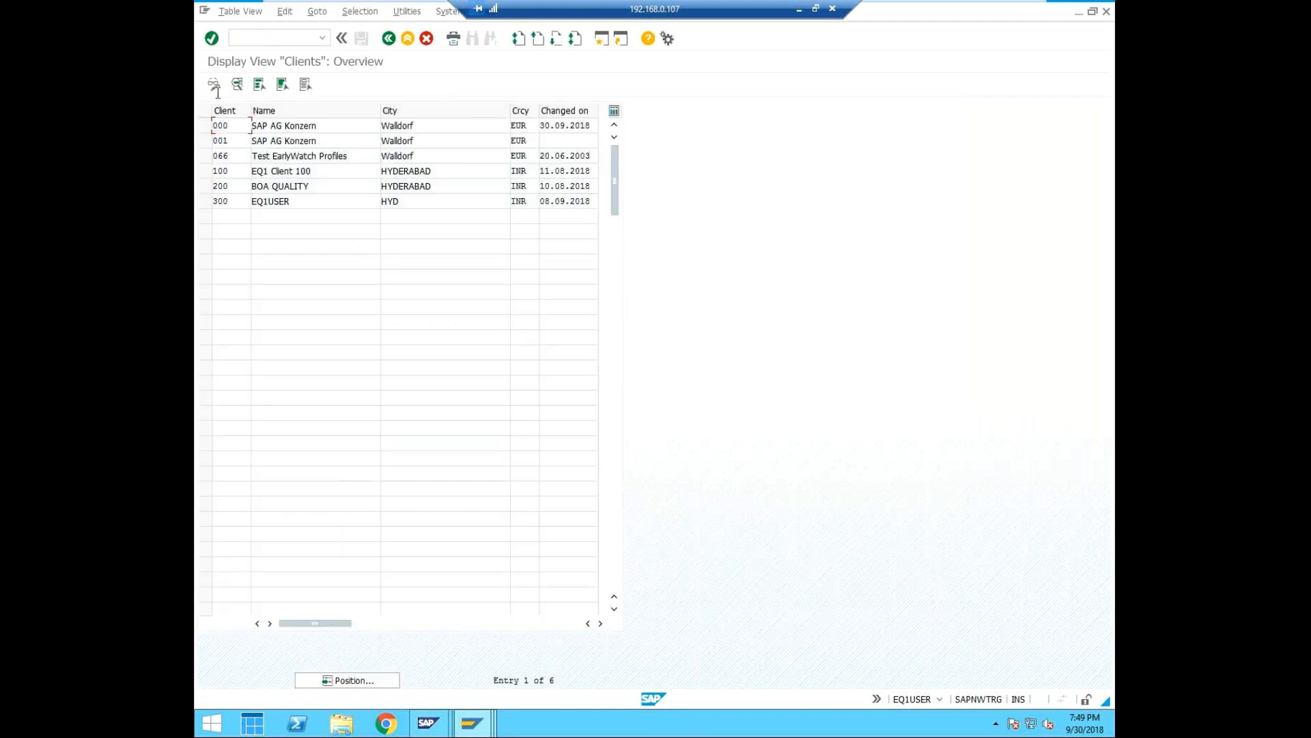
{"action": "double_click", "coordinate": [222, 128]}
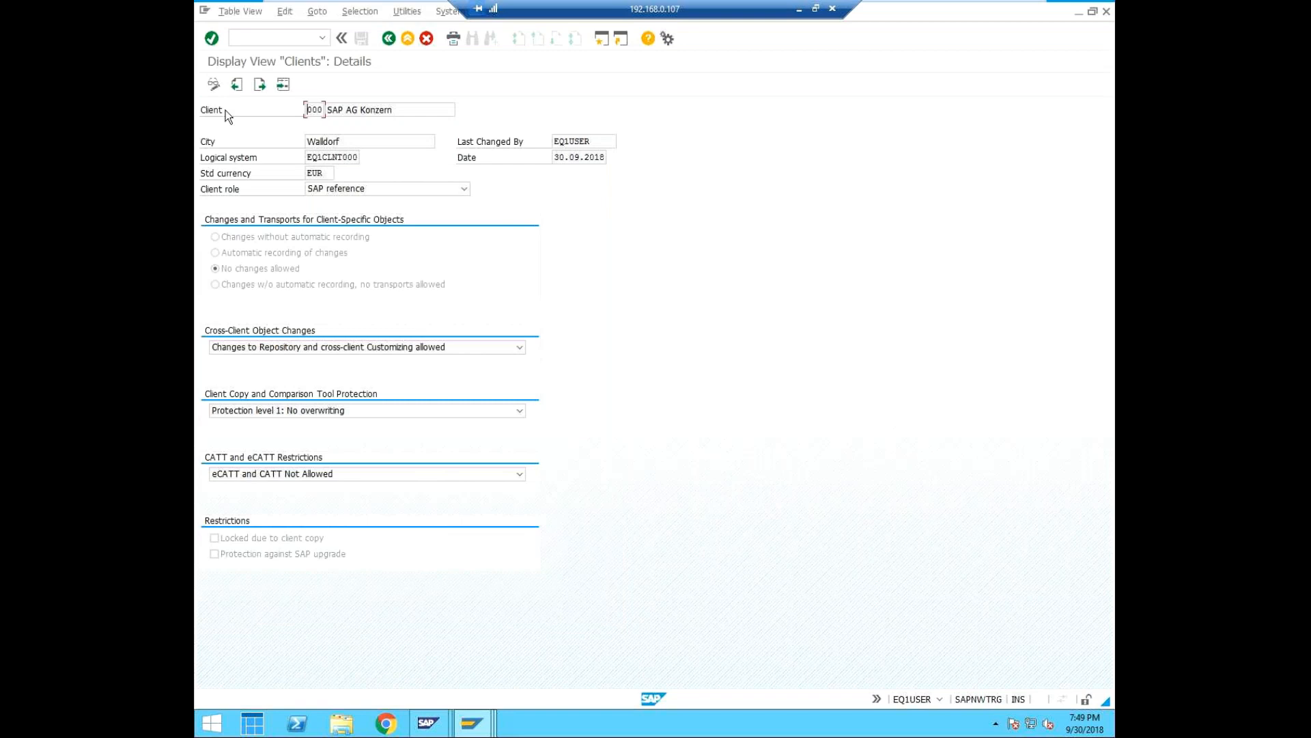
{"action": "left_click", "coordinate": [402, 10]}
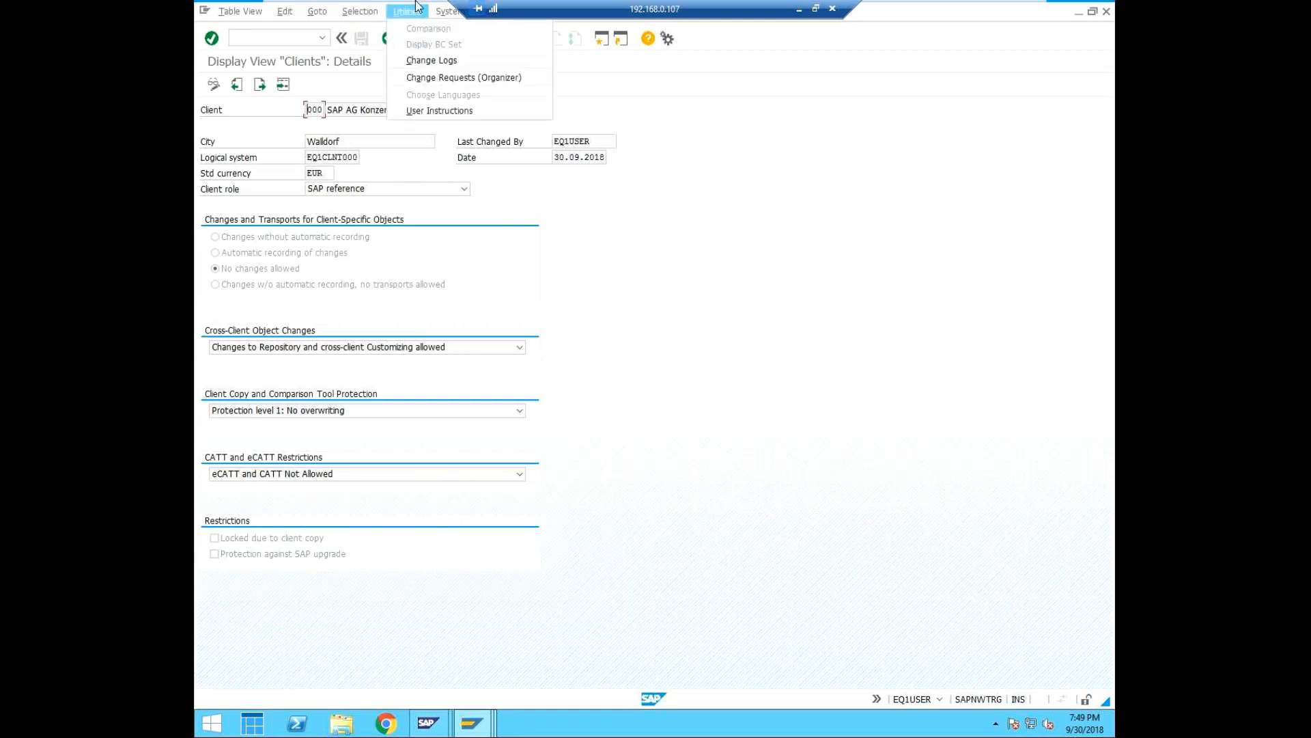
{"action": "left_click", "coordinate": [686, 217]}
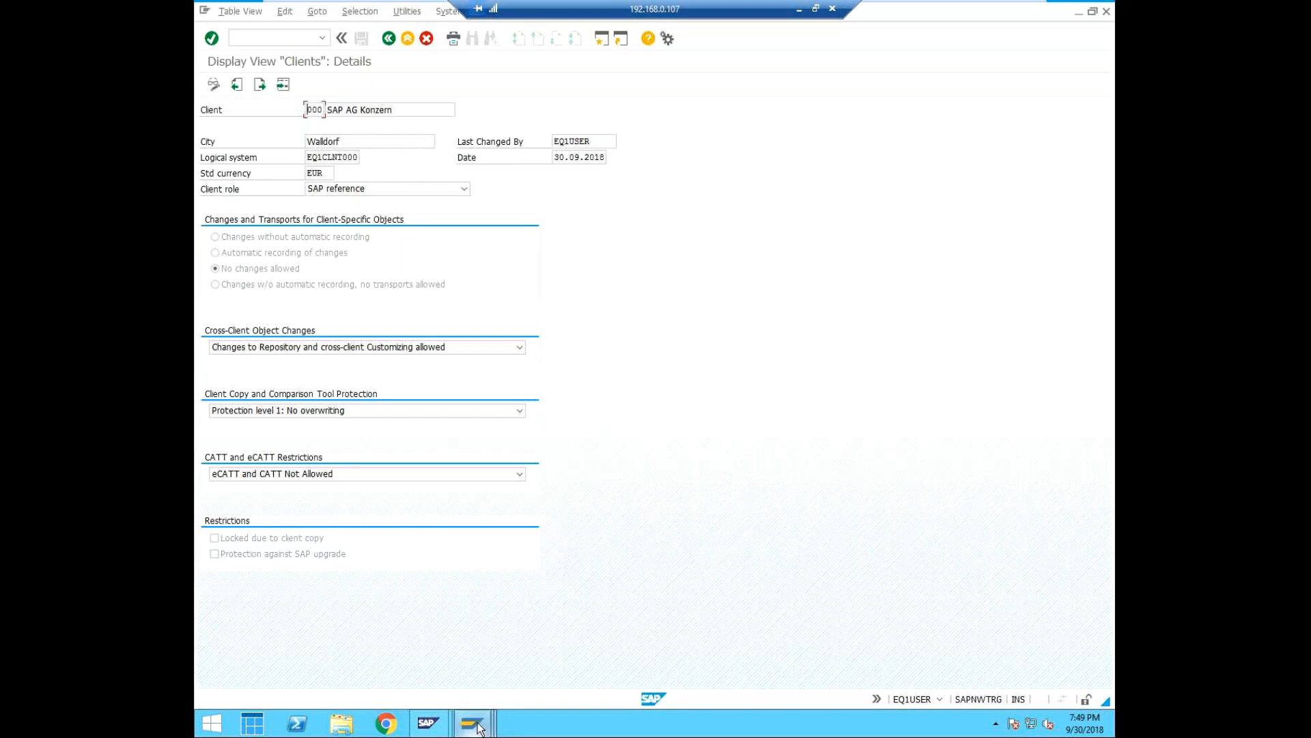
Return to the ED1 distribution model session and cancel the pending BAPI entry.
{"action": "mouse_move", "coordinate": [478, 726]}
{"action": "left_click", "coordinate": [448, 618]}
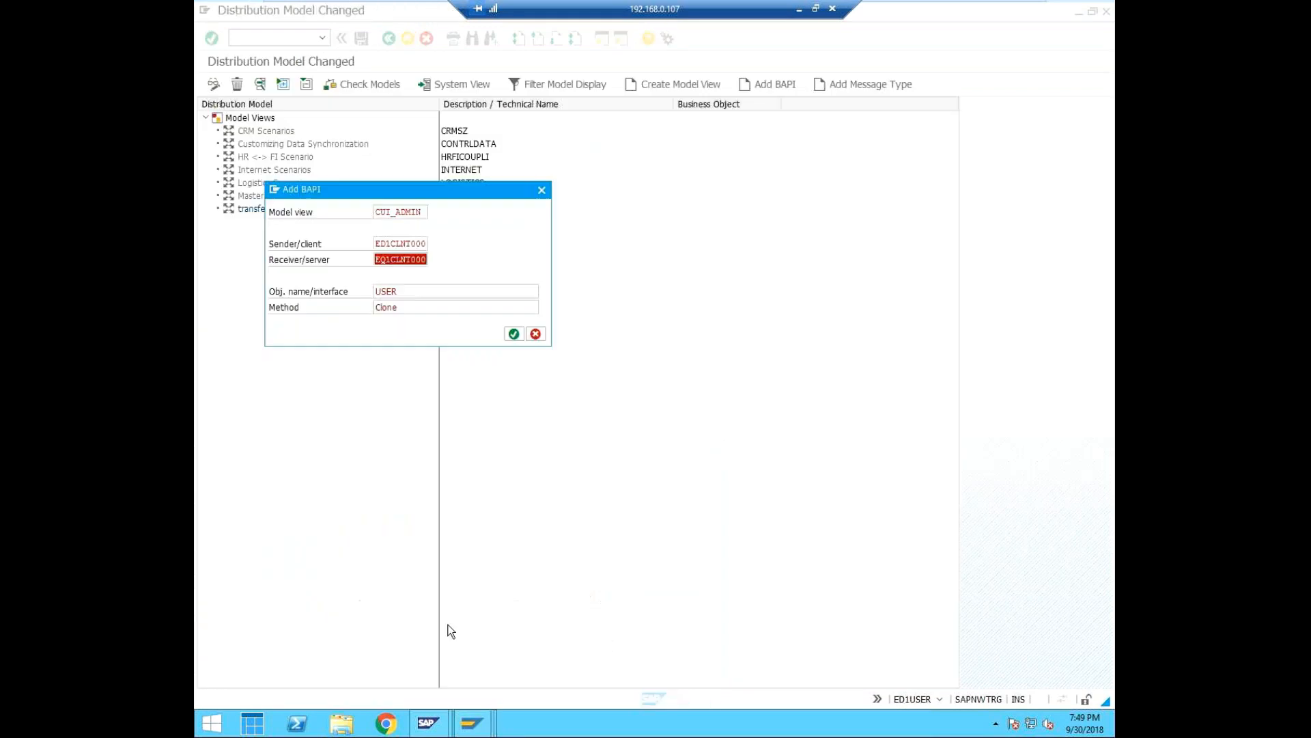
{"action": "left_click", "coordinate": [536, 334]}
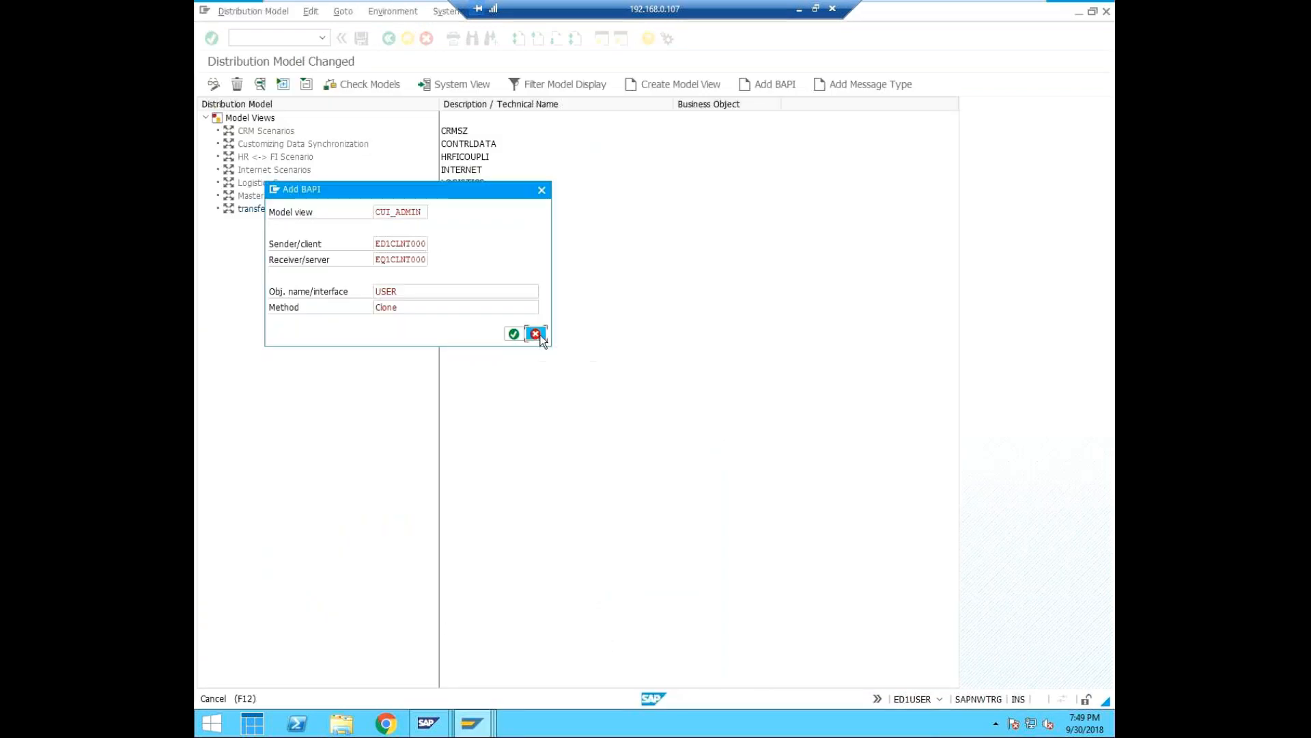
Open an additional ED1 session and start transaction SM59 for the RFC connections in it.
{"action": "left_click", "coordinate": [324, 38]}
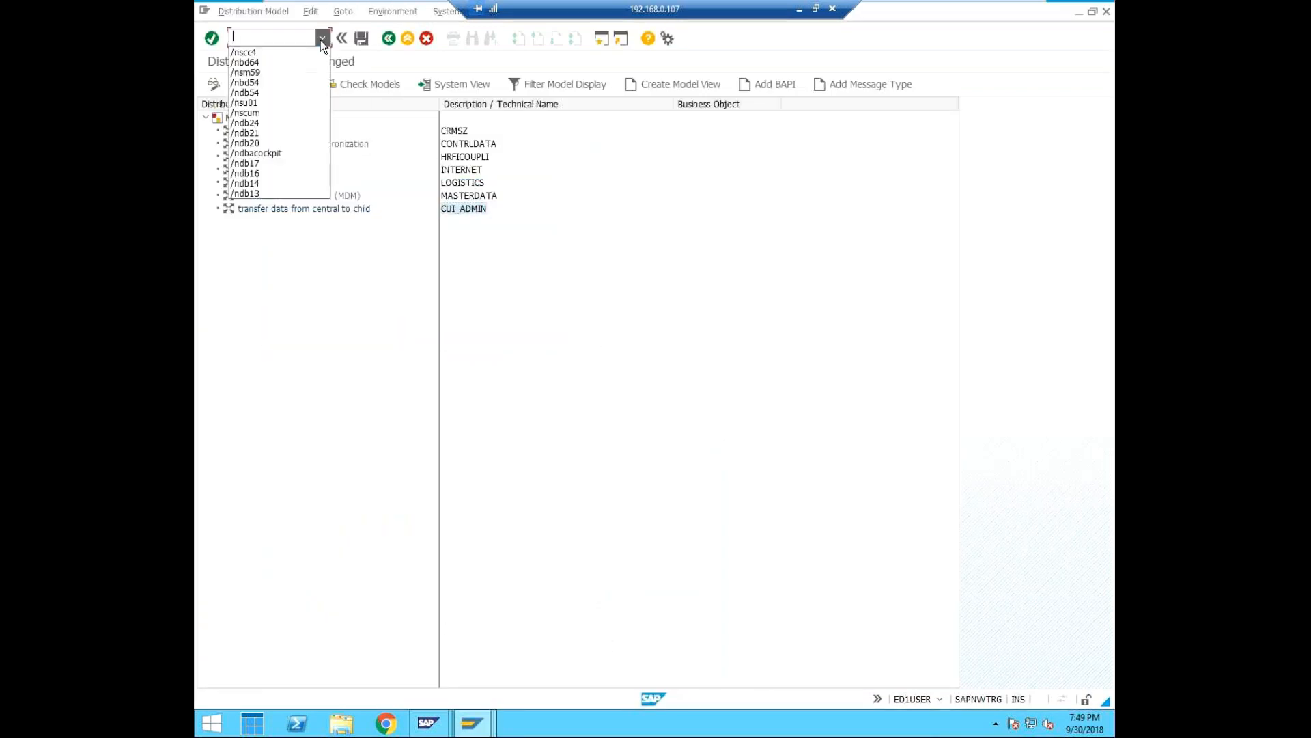
{"action": "left_click", "coordinate": [281, 72]}
{"action": "left_click", "coordinate": [302, 34]}
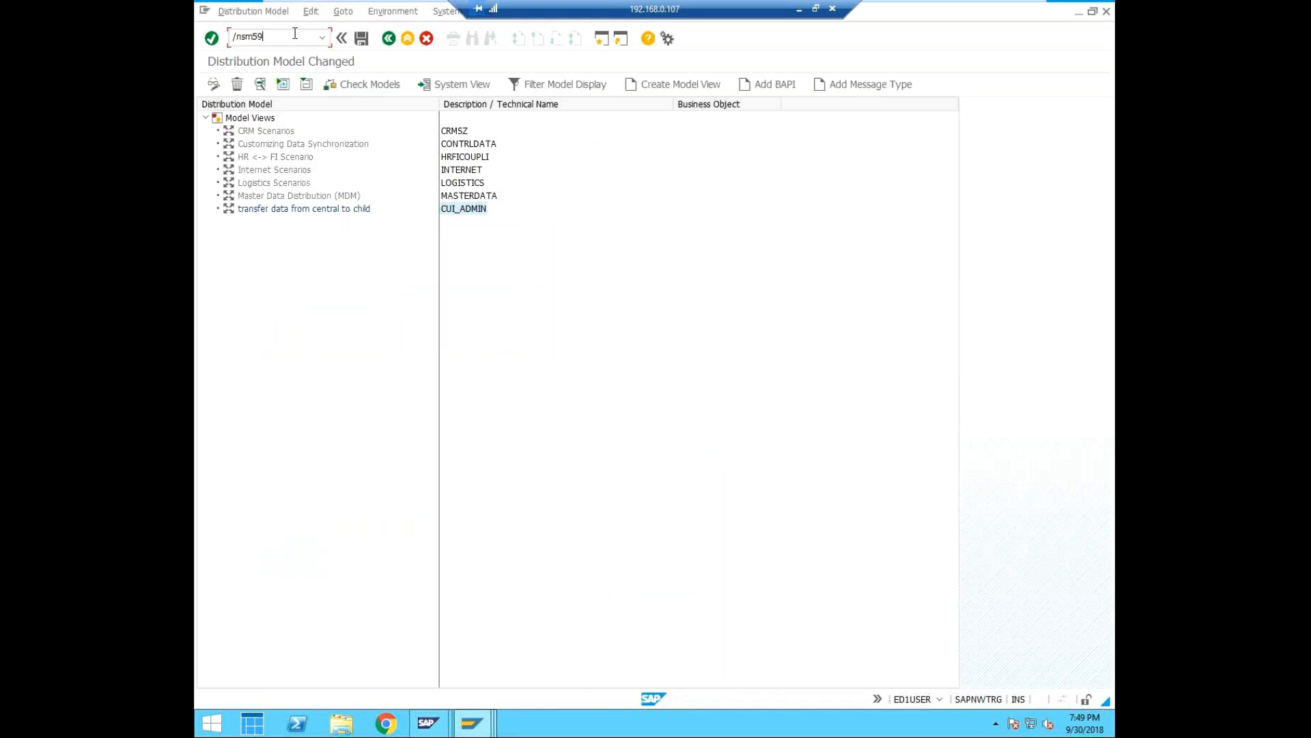
{"action": "left_click", "coordinate": [600, 39]}
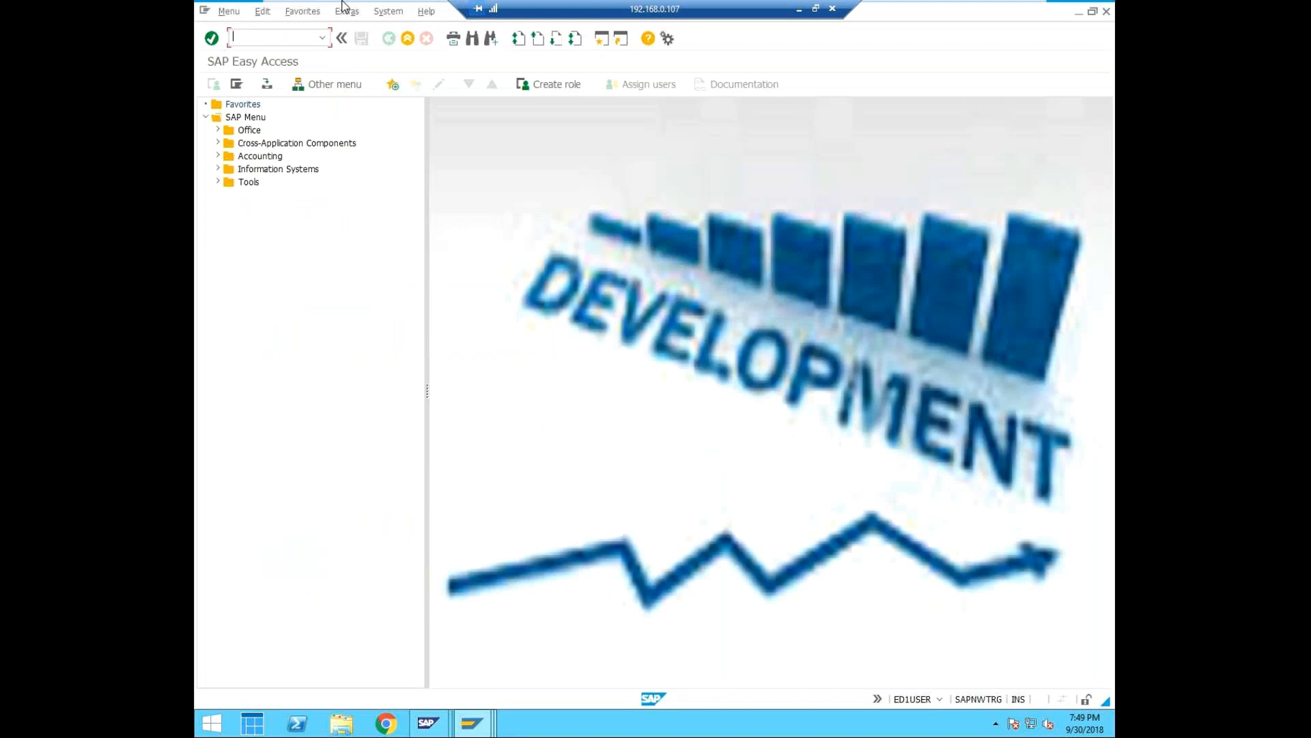
{"action": "mouse_move", "coordinate": [343, 5]}
{"action": "type", "text": "nsm549"}
{"action": "key", "text": "Return"}
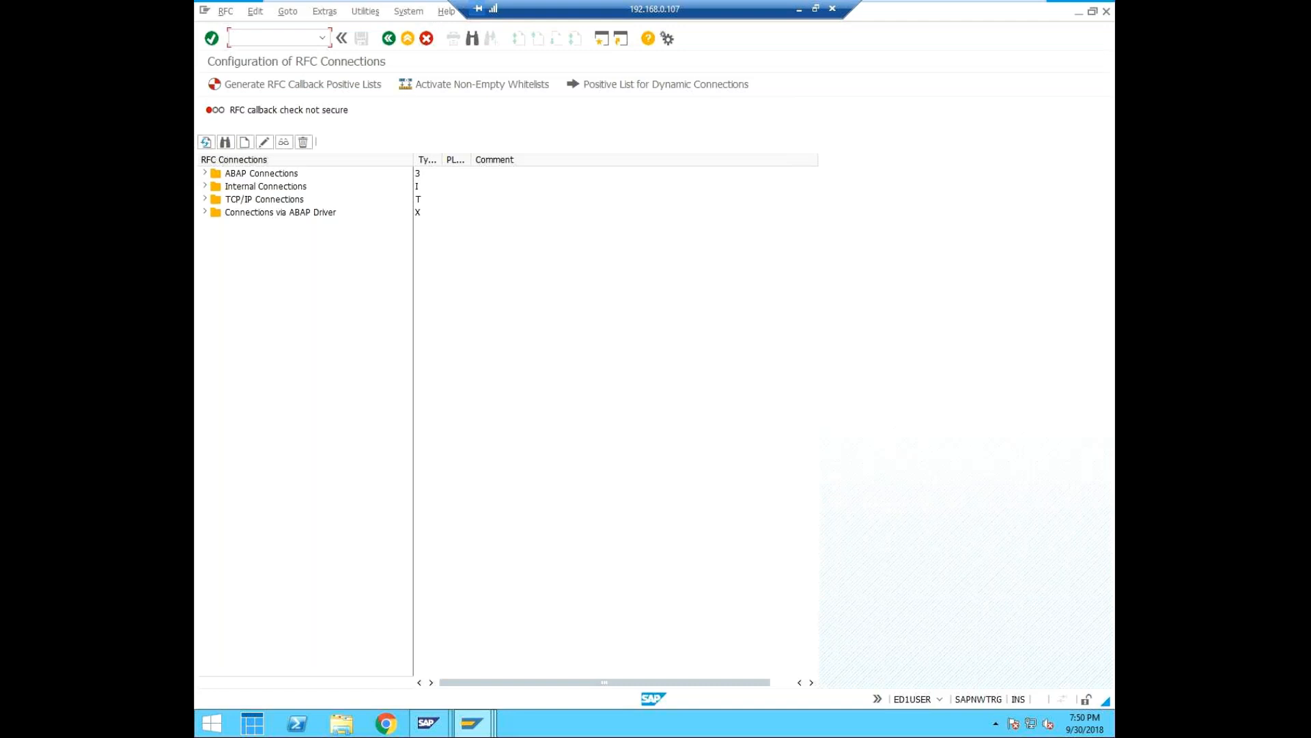
Open the ABAP connection EQ1CLNT000 and check its technical settings and its logon and security settings.
{"action": "left_click", "coordinate": [364, 15]}
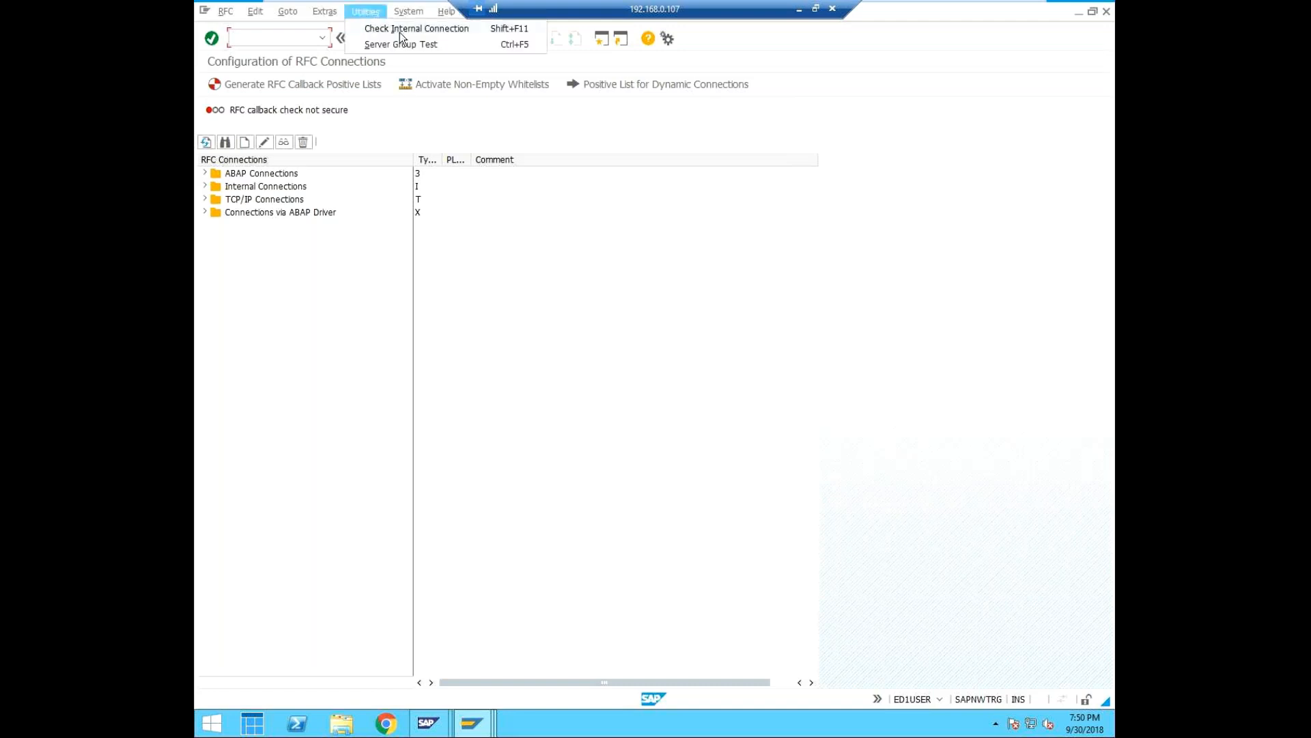
{"action": "left_click", "coordinate": [362, 207]}
{"action": "left_click", "coordinate": [206, 174]}
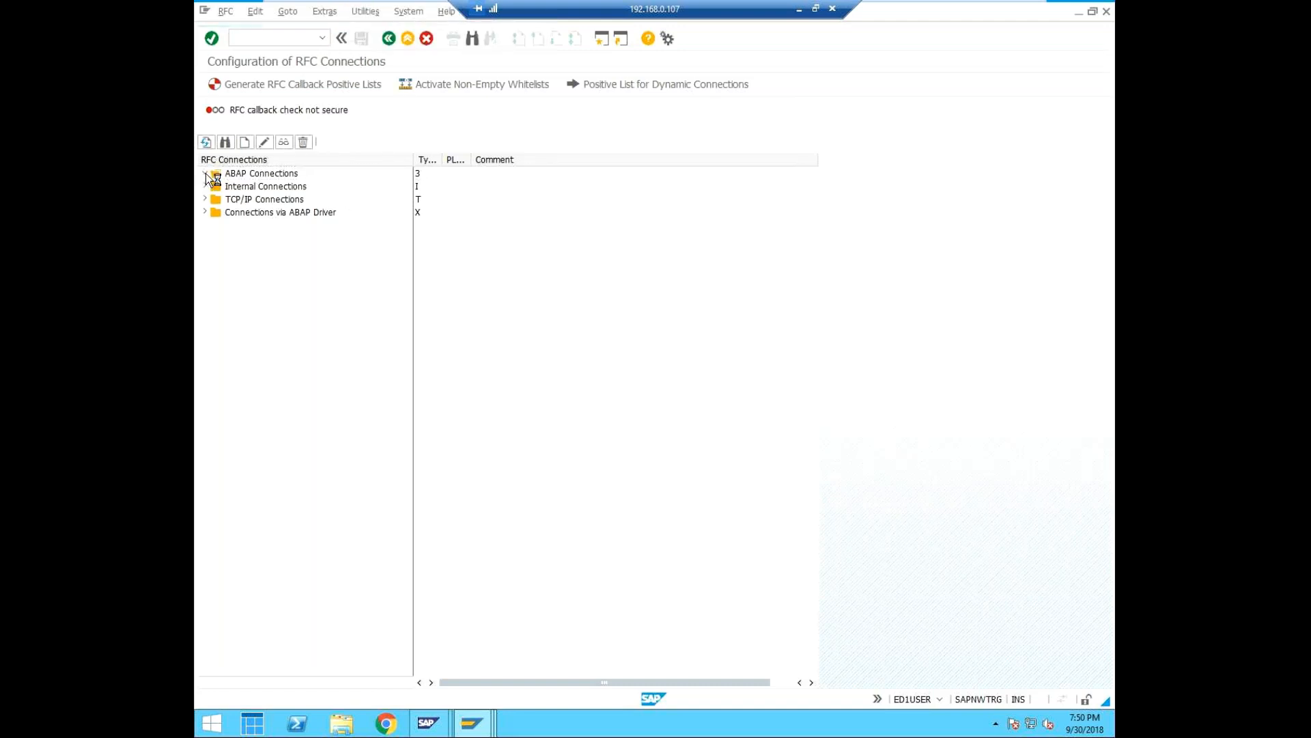
{"action": "left_click", "coordinate": [262, 201]}
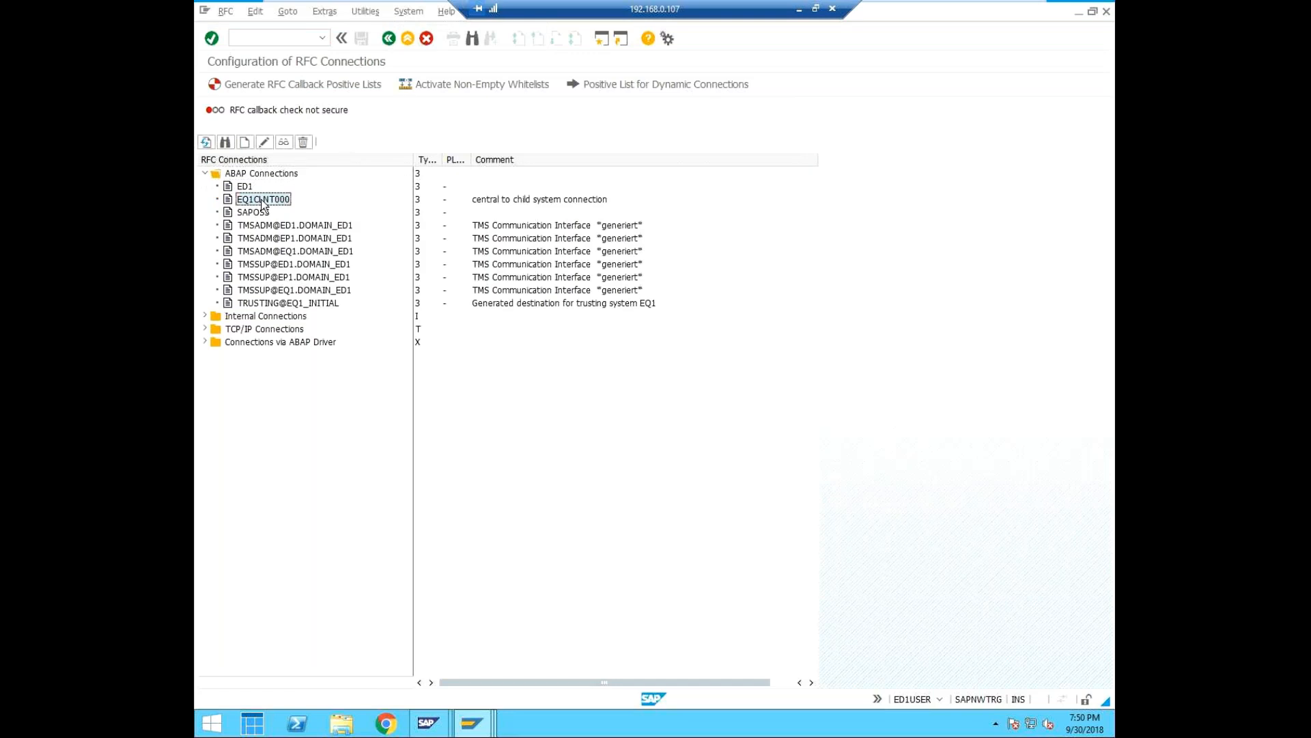
{"action": "double_click", "coordinate": [256, 203]}
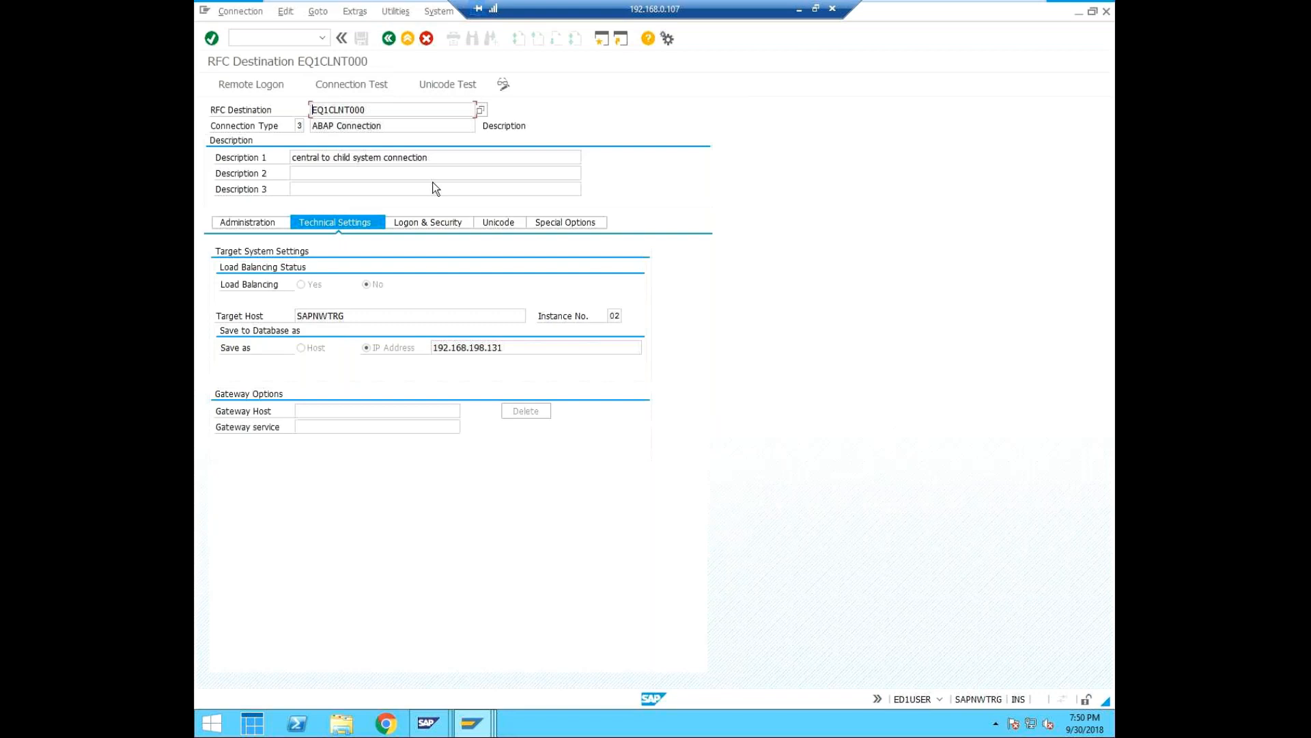
{"action": "left_click", "coordinate": [441, 227]}
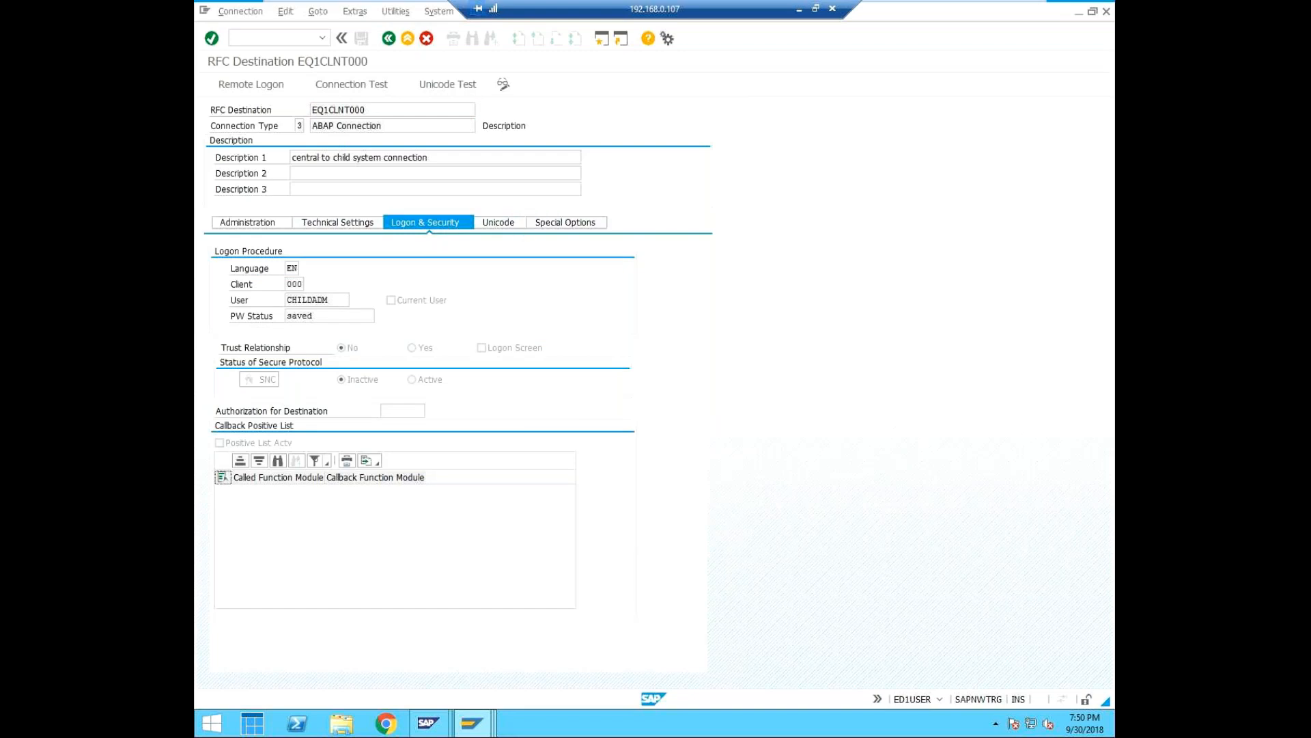
Test the remote logon of RFC destination EQ1CLNT000 through to SAP Easy Access, and close the remote session.
{"action": "left_click", "coordinate": [257, 84]}
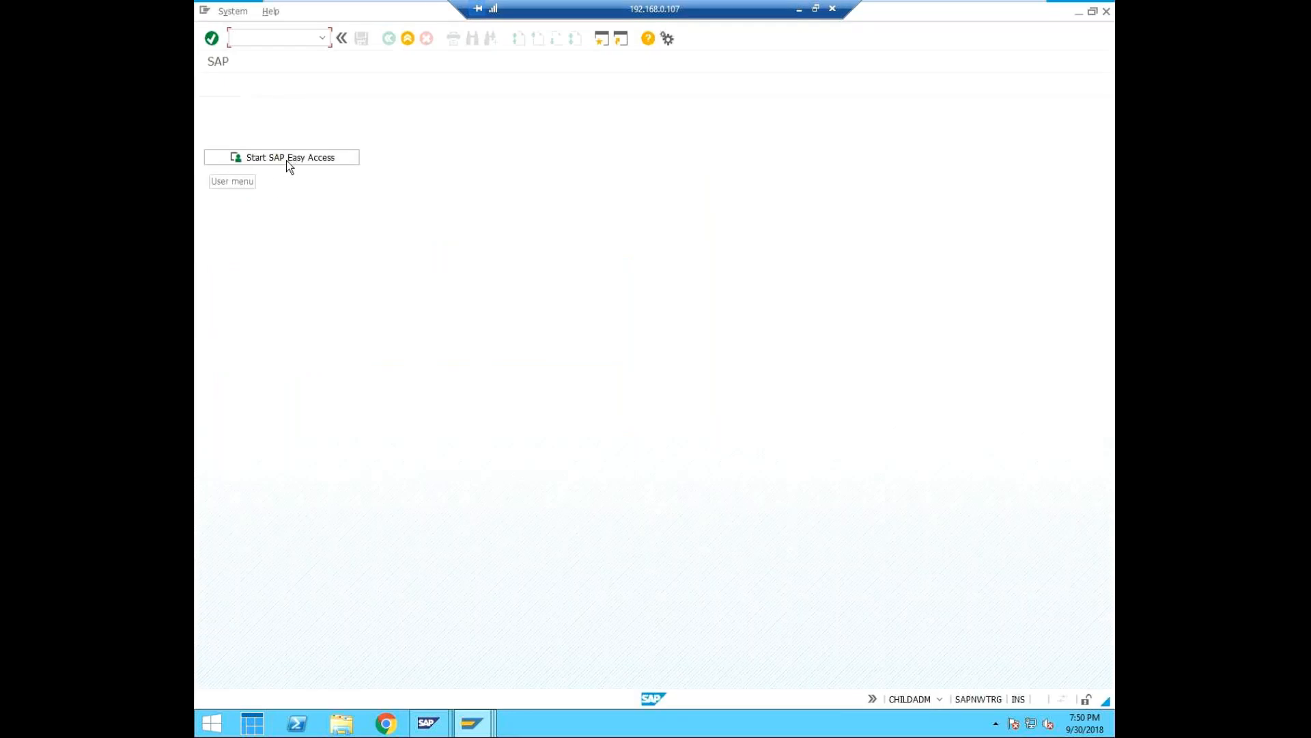
{"action": "left_click", "coordinate": [287, 161]}
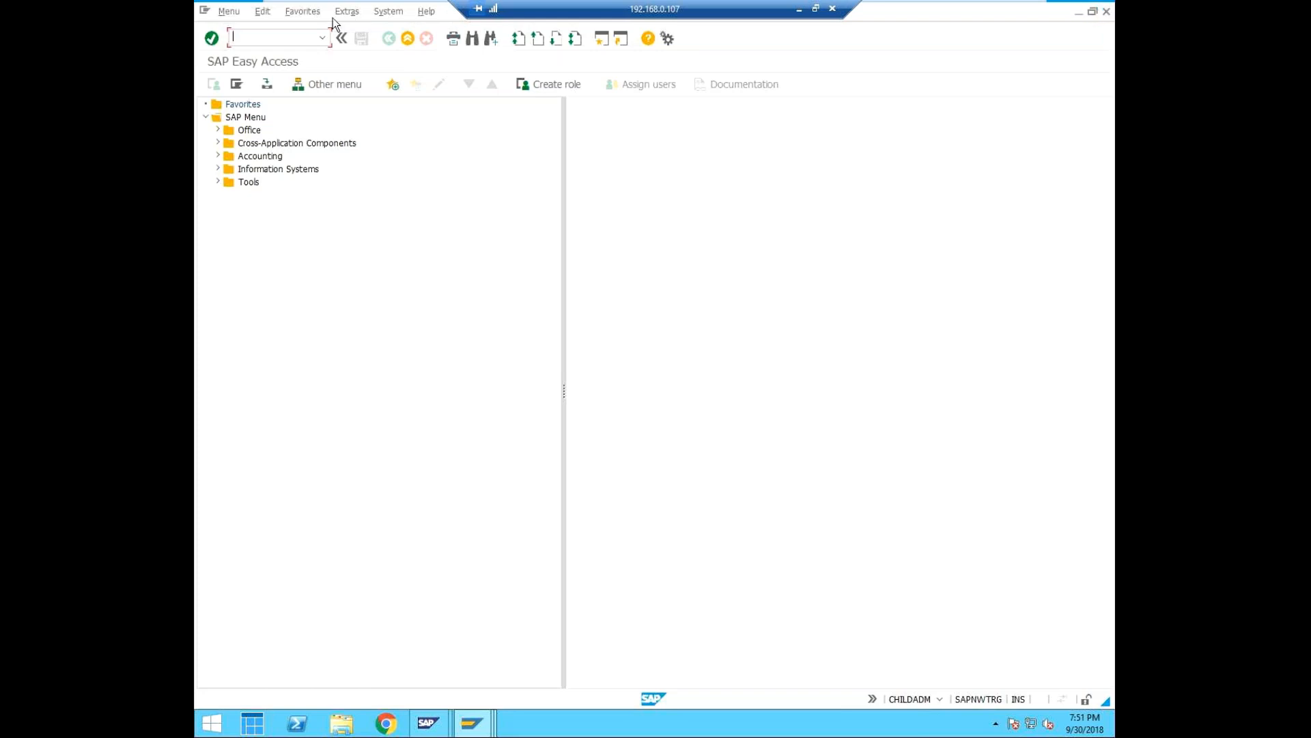
{"action": "left_click", "coordinate": [1106, 13]}
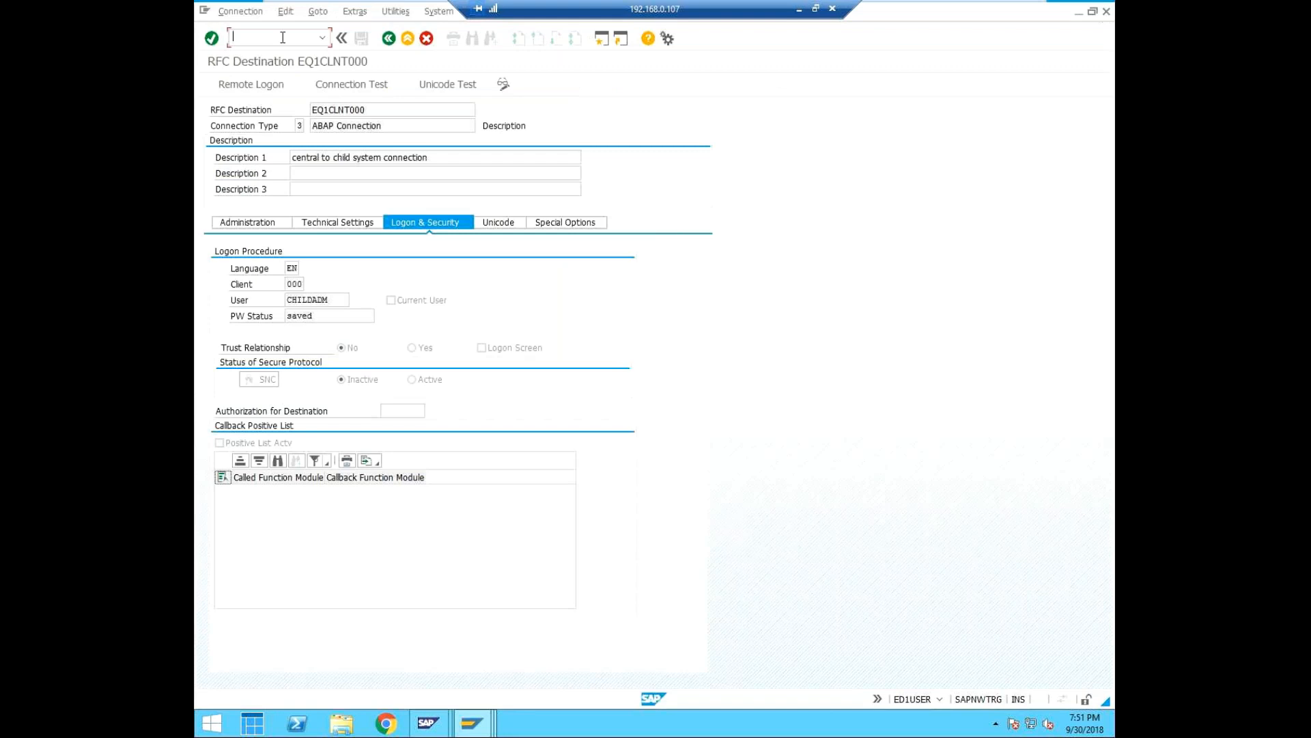
Start transaction BD64 in the additional ED1 session and check which model views the distribution model contains.
{"action": "type", "text": "/nbd64"}
{"action": "key", "text": "Return"}
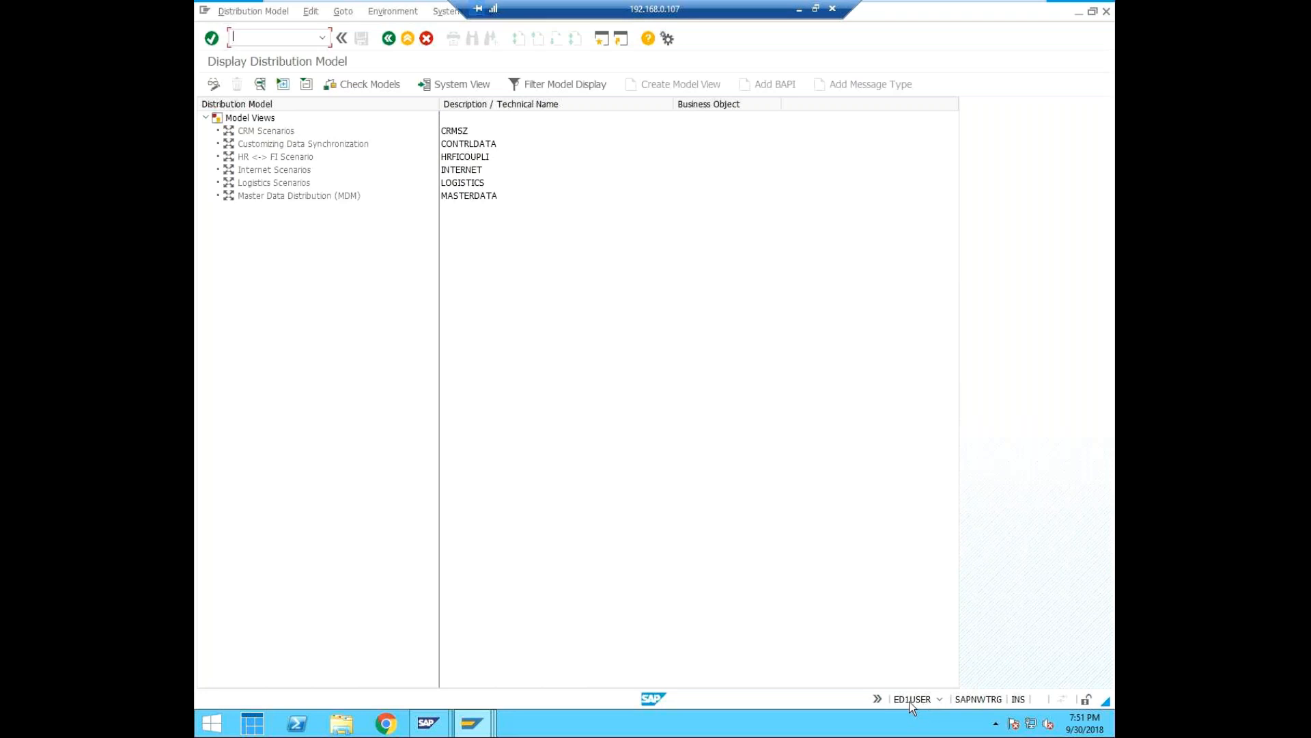
{"action": "left_click", "coordinate": [456, 199]}
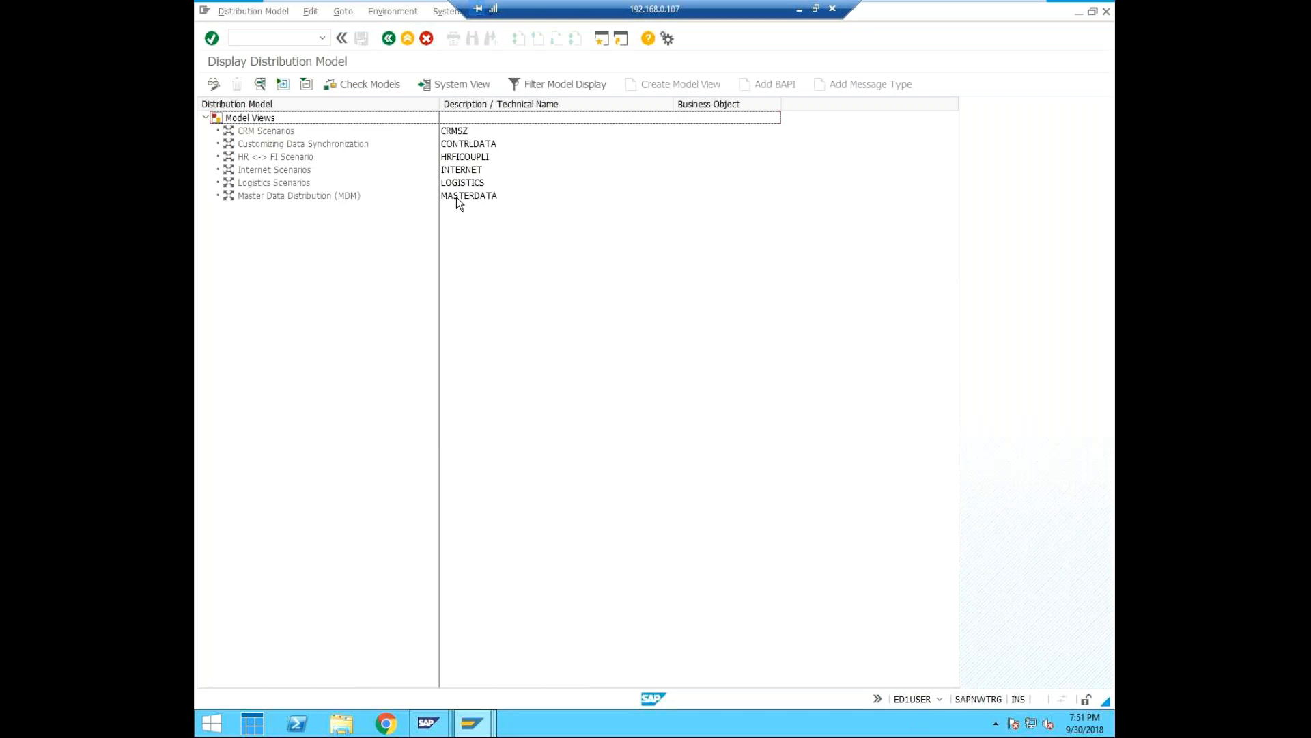
{"action": "left_click", "coordinate": [457, 196]}
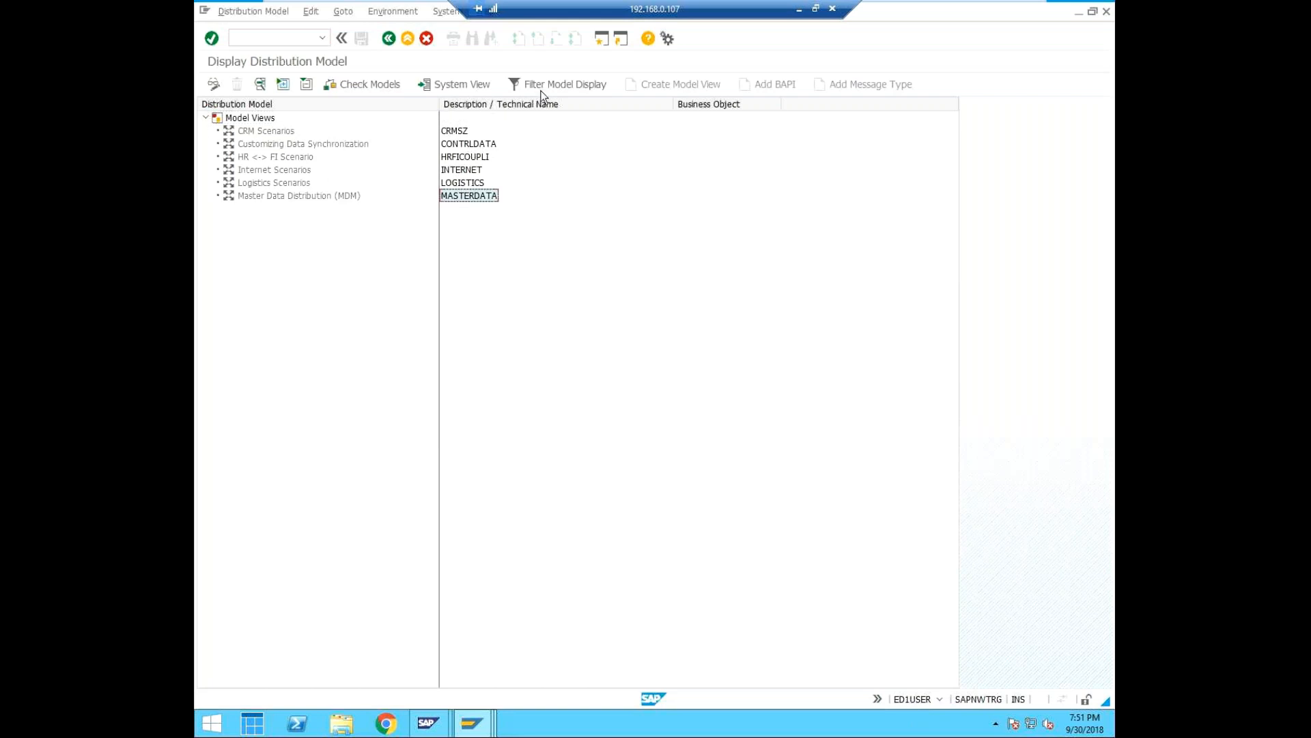
Switch to the ED1 session holding the changed distribution model with CUI_ADMIN and save the model.
{"action": "left_click", "coordinate": [477, 726]}
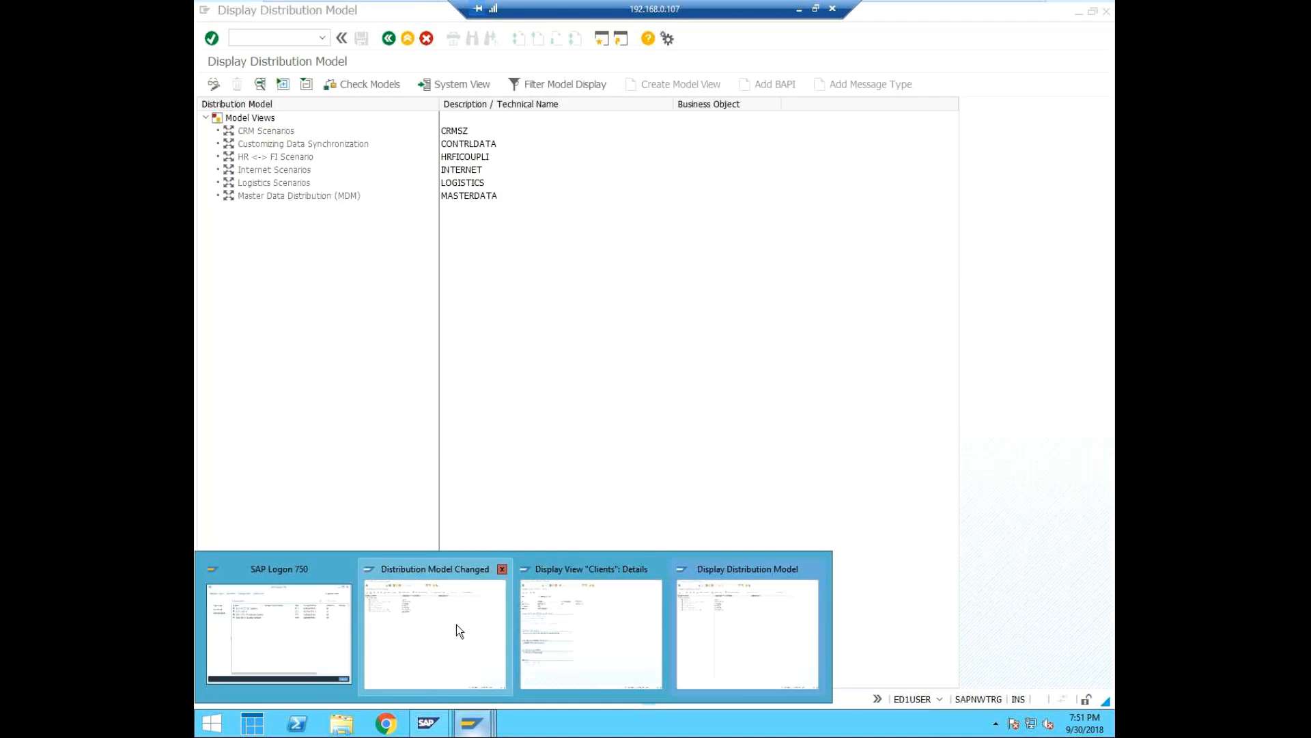
{"action": "left_click", "coordinate": [453, 624]}
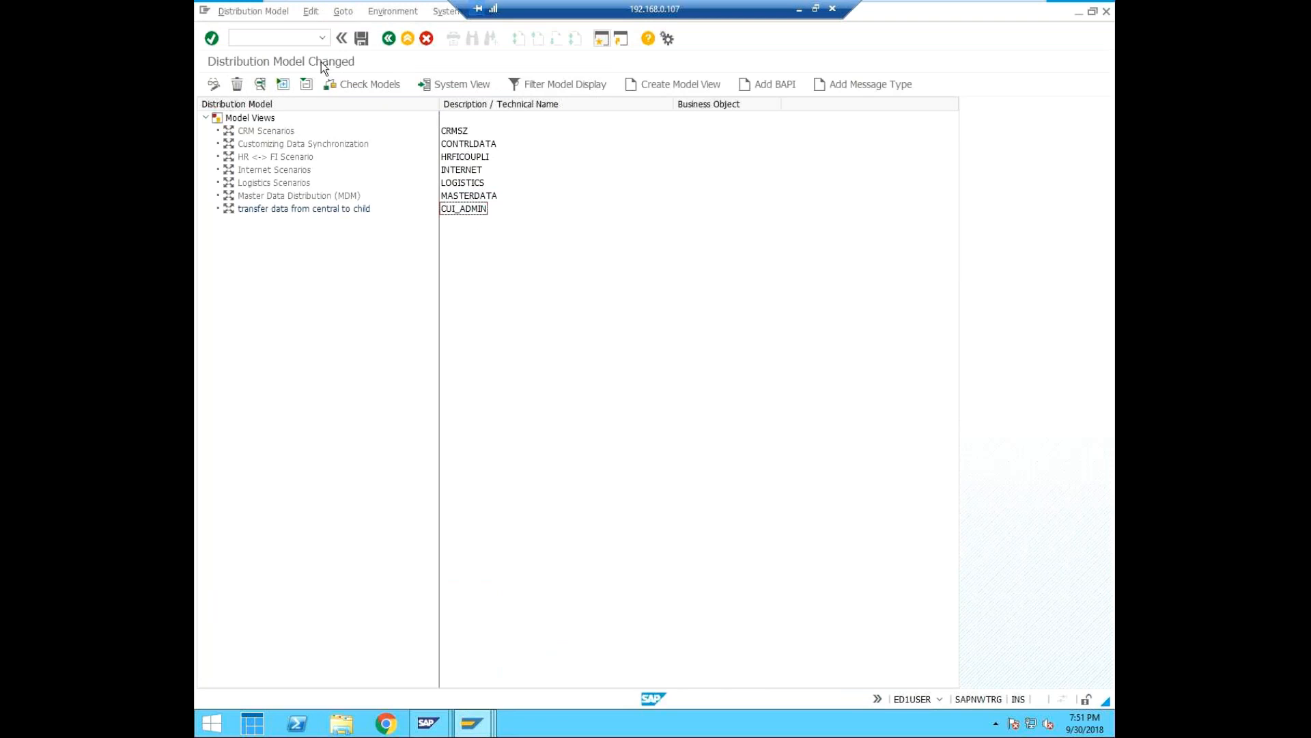
{"action": "left_click", "coordinate": [363, 39]}
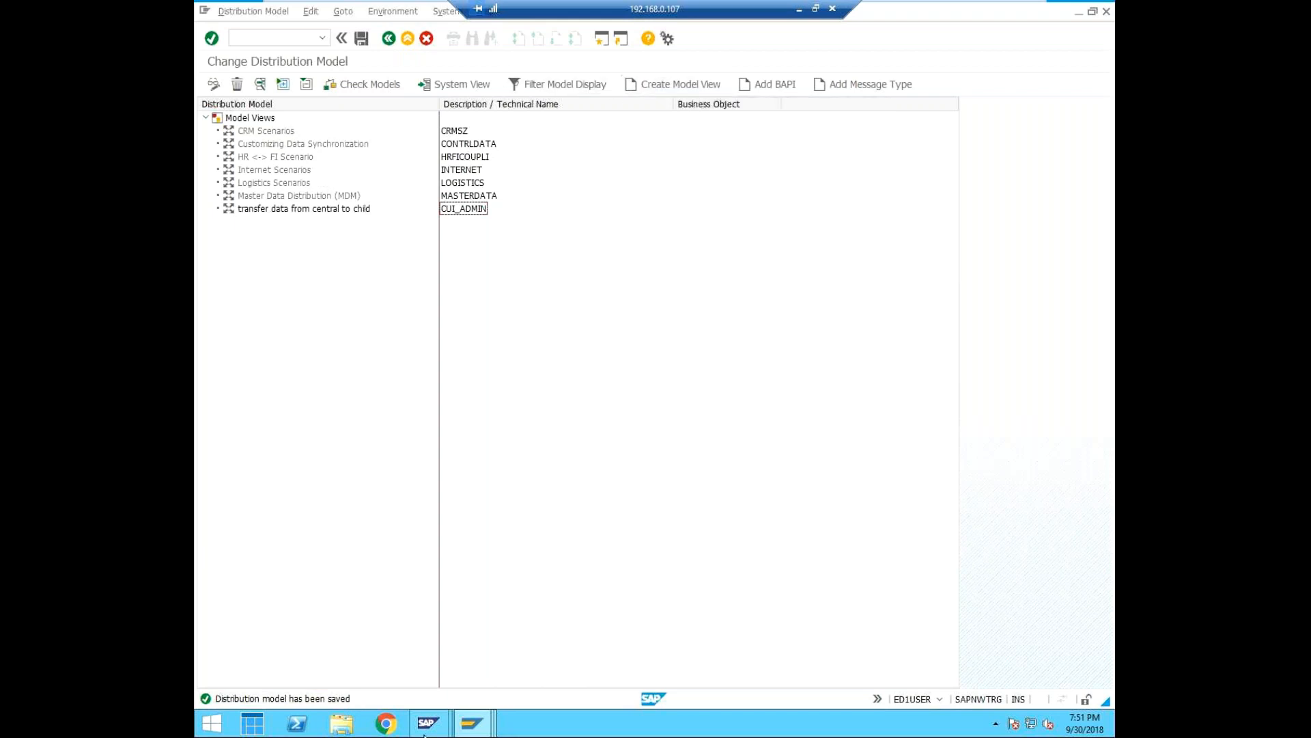
Restart transaction BD64, select model view CUI_ADMIN and switch the distribution model to edit mode.
{"action": "left_click", "coordinate": [278, 38]}
{"action": "type", "text": "/nbd64"}
{"action": "key", "text": "Return"}
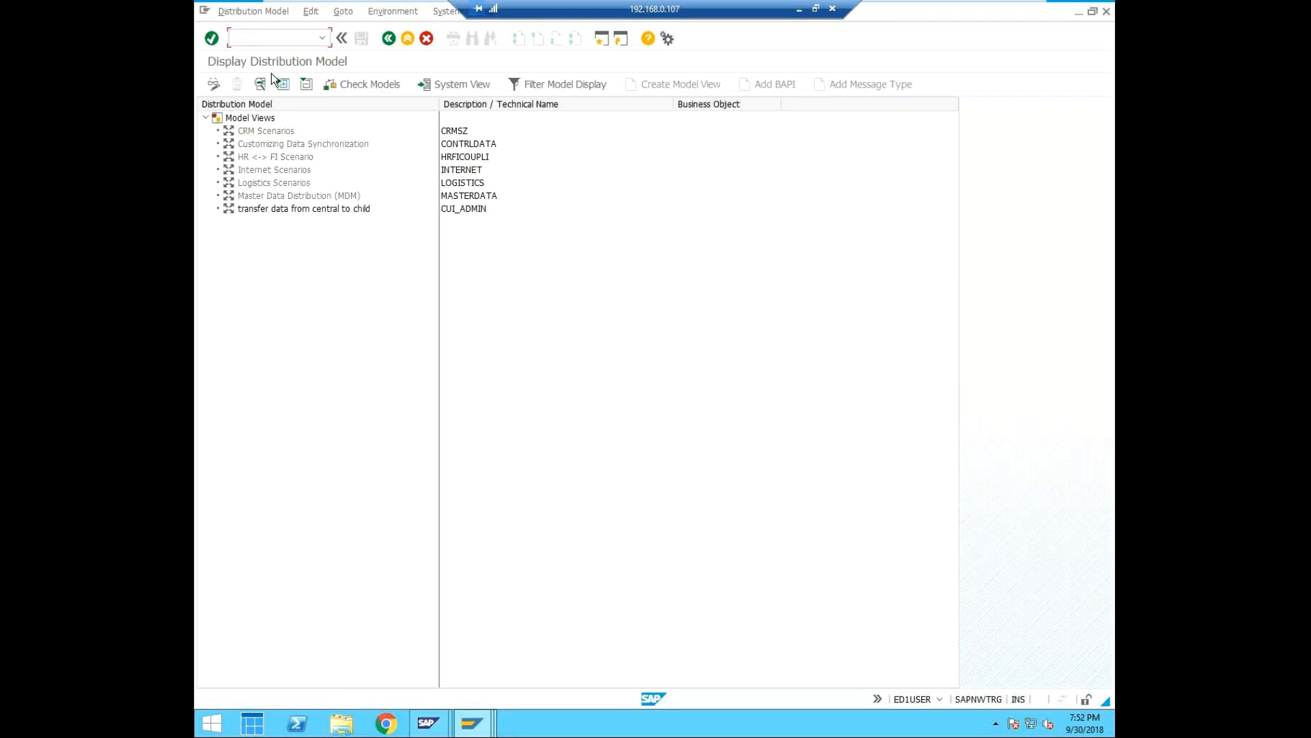
{"action": "left_click", "coordinate": [464, 209]}
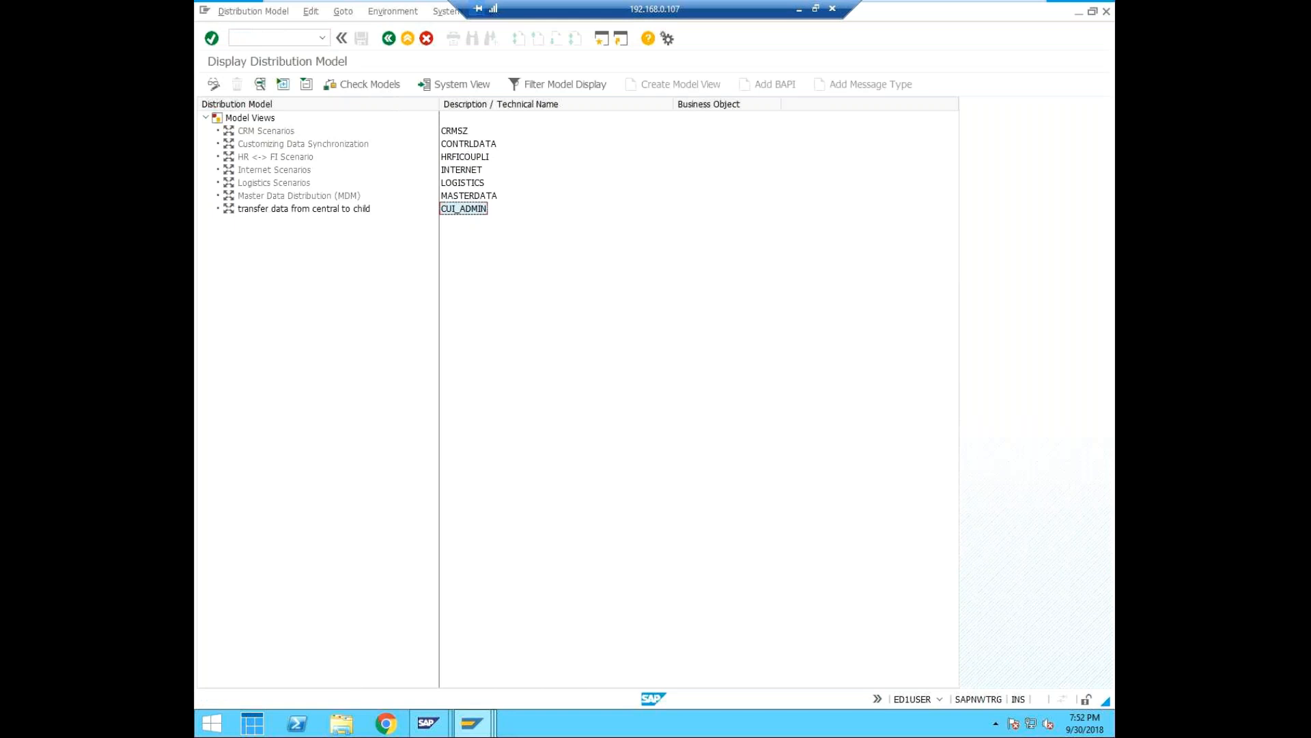
{"action": "left_click", "coordinate": [215, 84]}
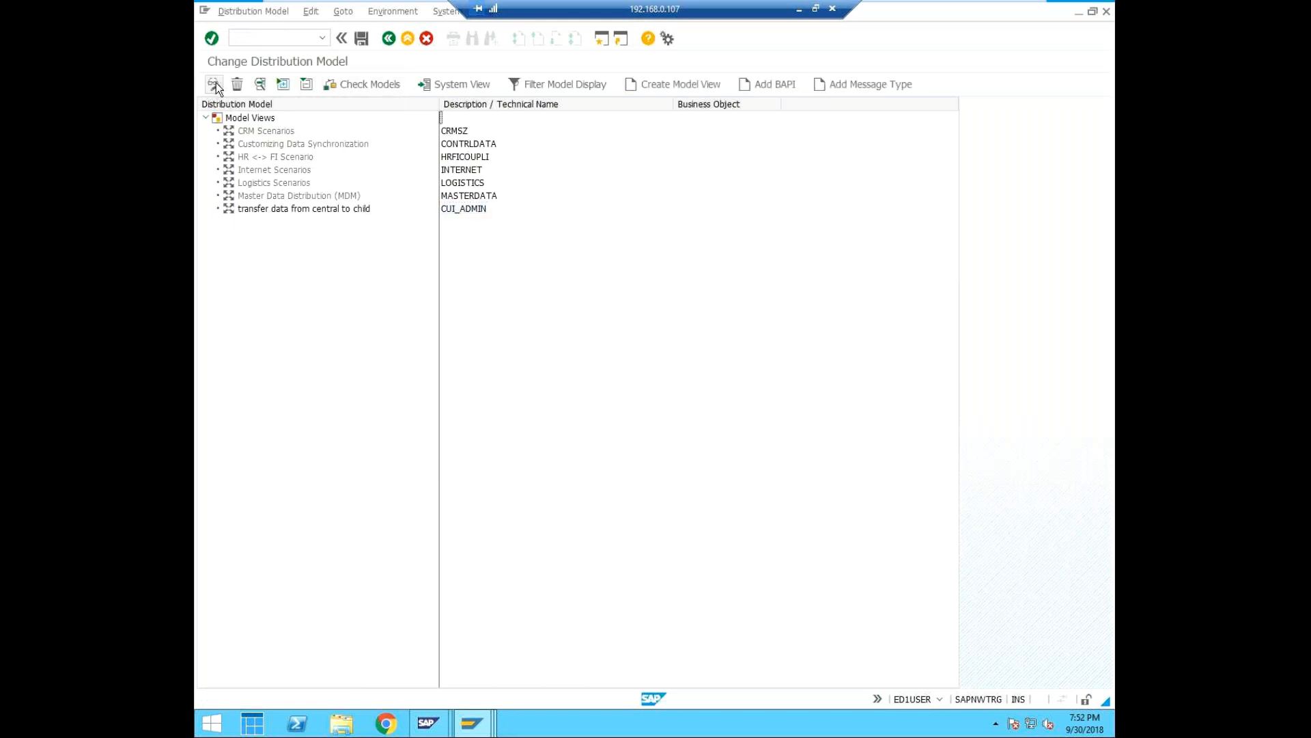
Try to add a BAPI to model view CUI_ADMIN with ED1CLNT000 as the sender.
{"action": "left_click", "coordinate": [782, 83]}
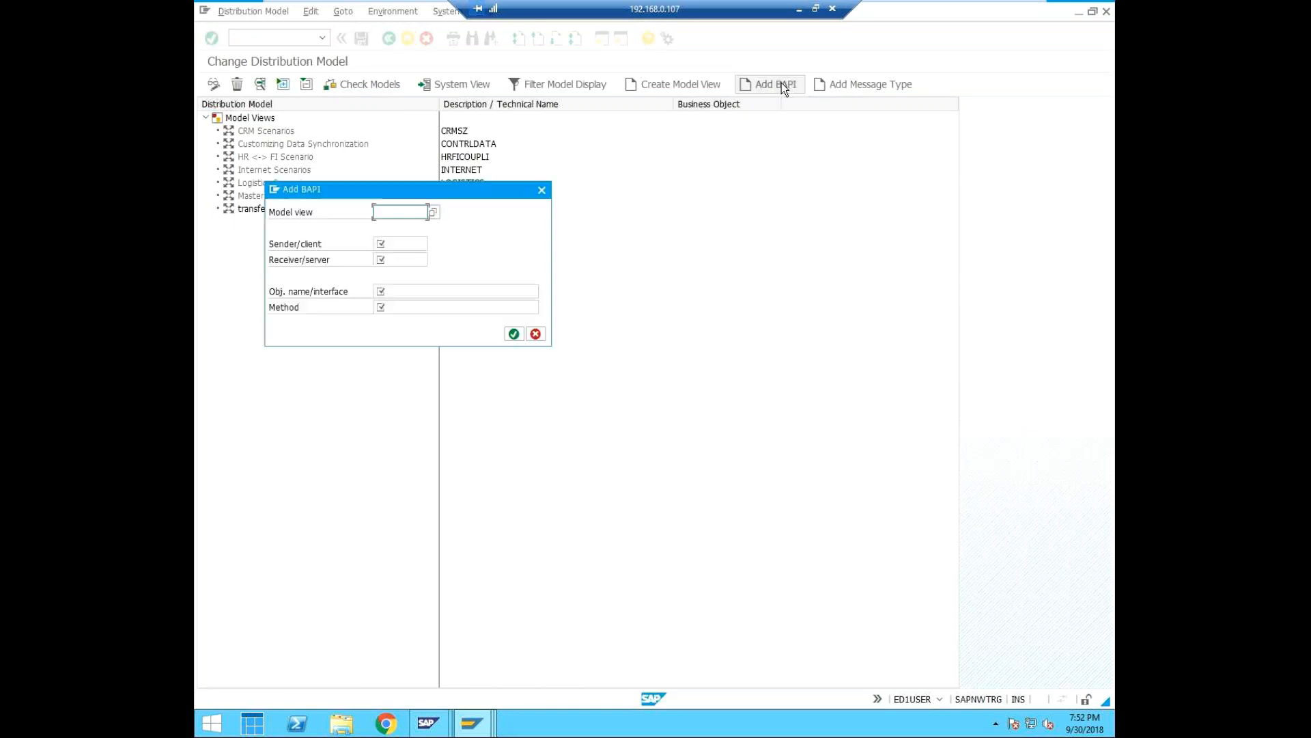
{"action": "left_click", "coordinate": [434, 213]}
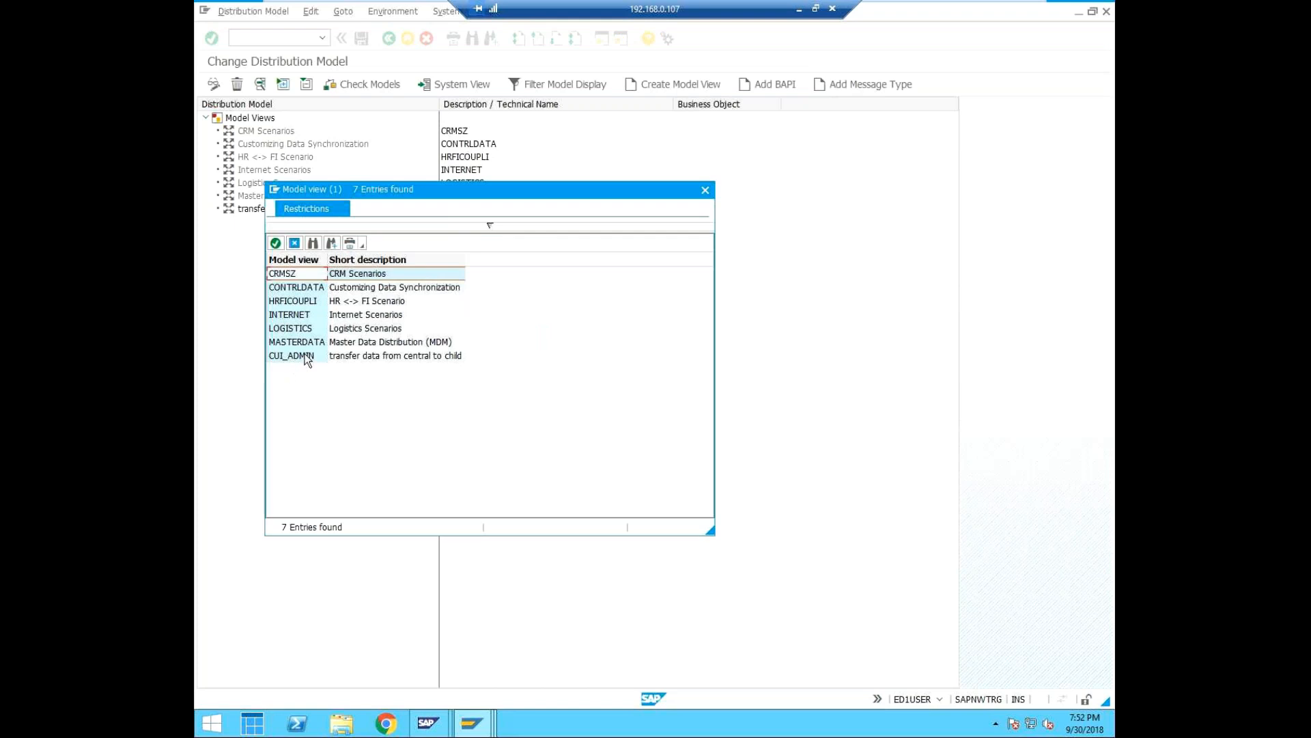
{"action": "left_click", "coordinate": [704, 189]}
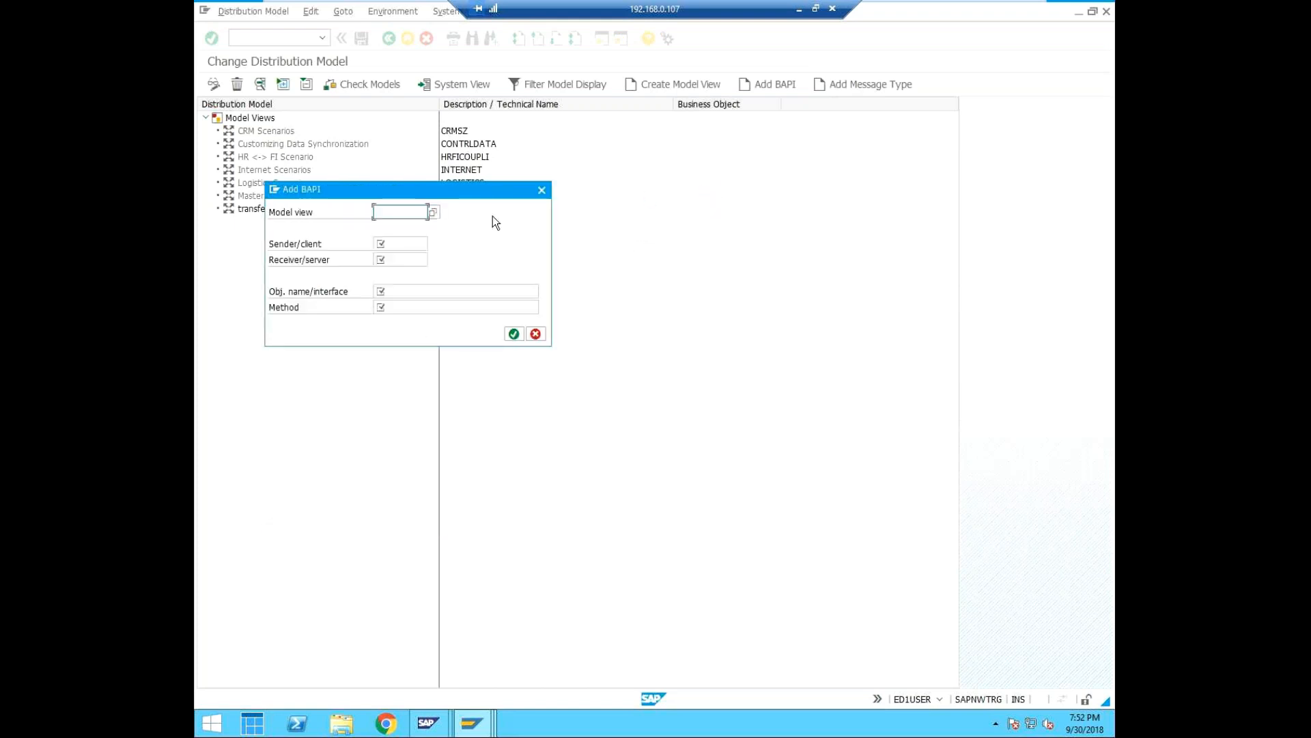
{"action": "left_click", "coordinate": [434, 214]}
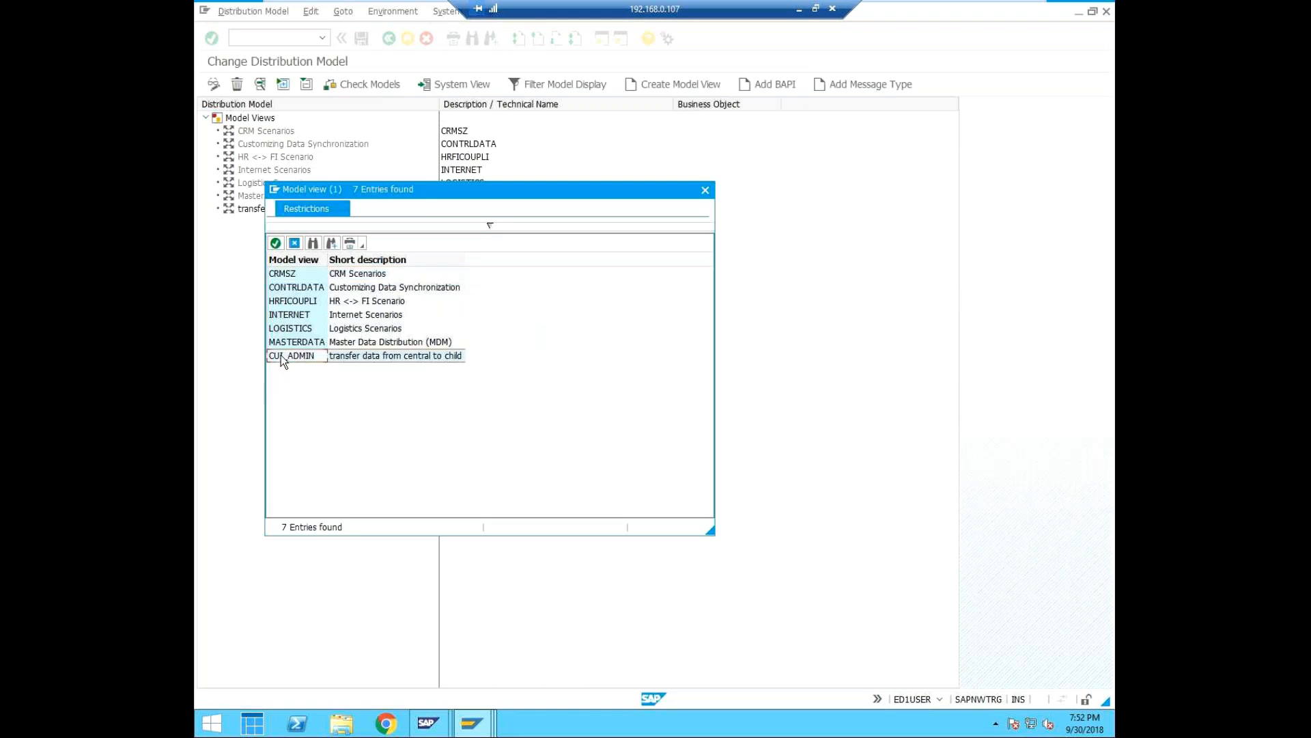
{"action": "left_click", "coordinate": [276, 243]}
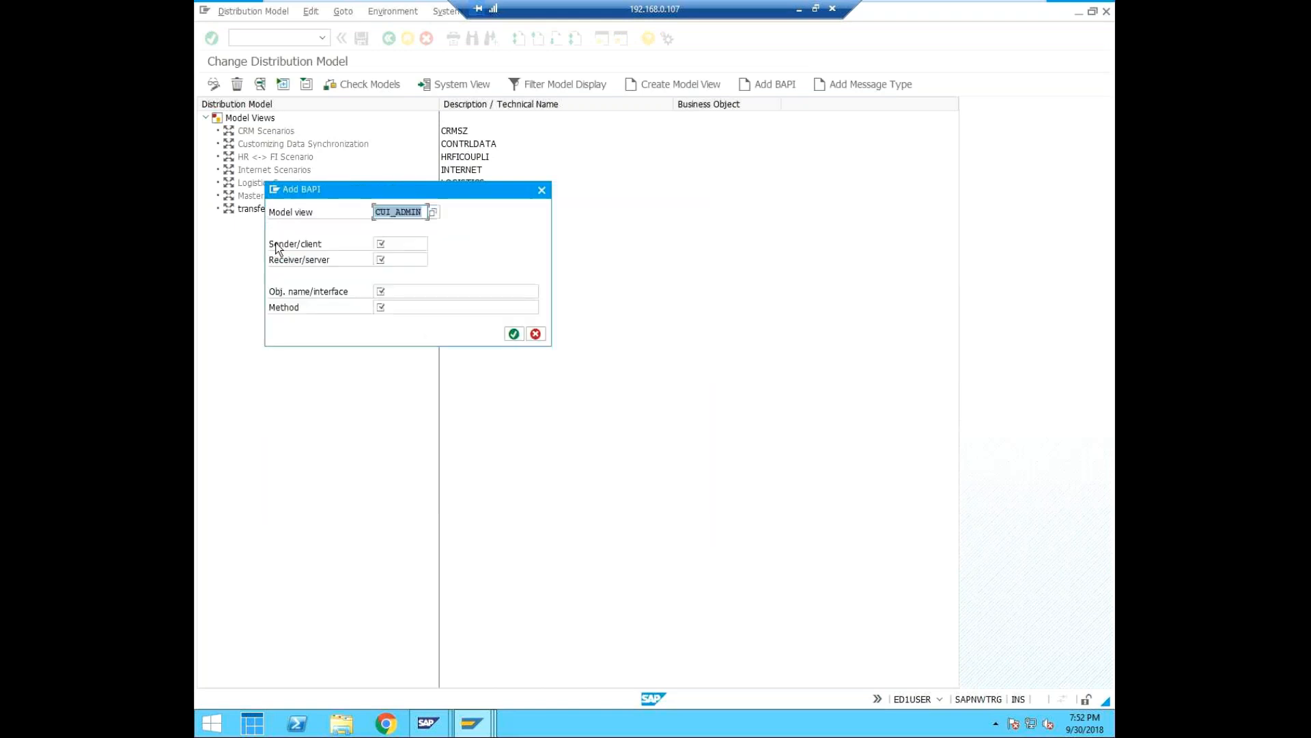
{"action": "left_click", "coordinate": [397, 249]}
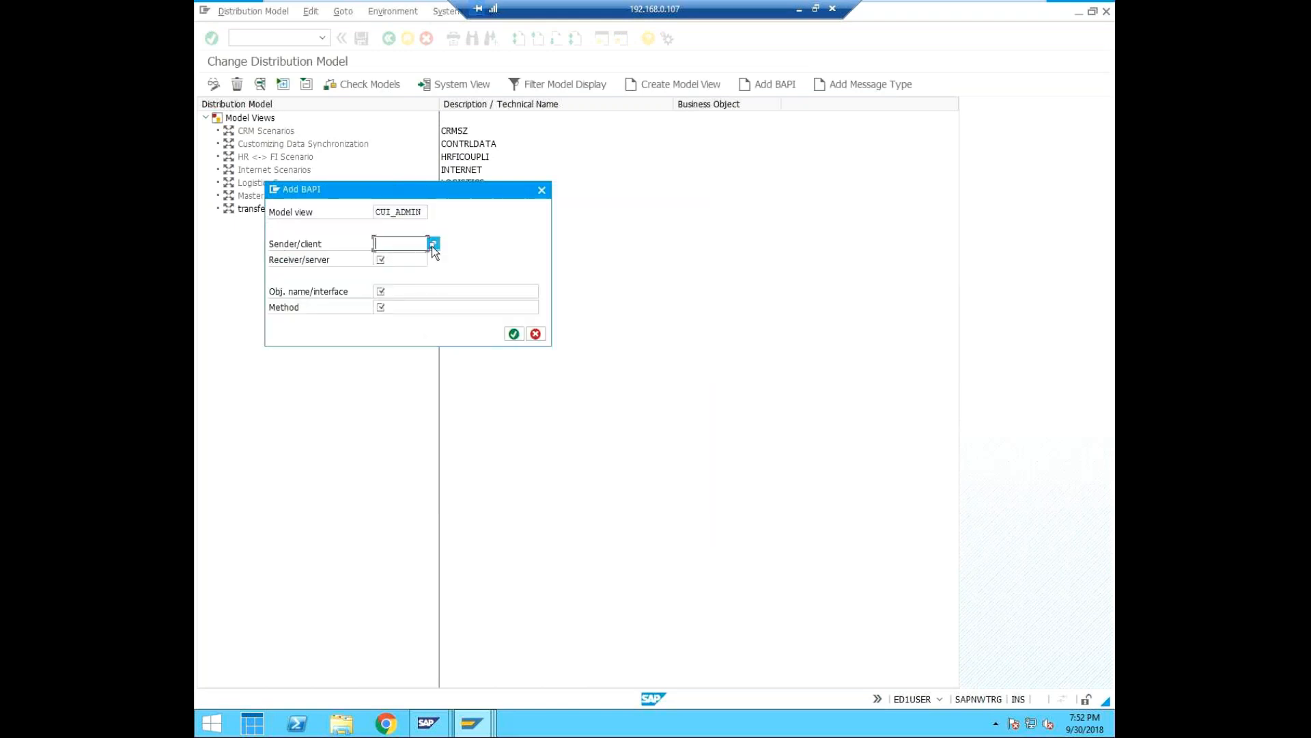
{"action": "left_click", "coordinate": [432, 246]}
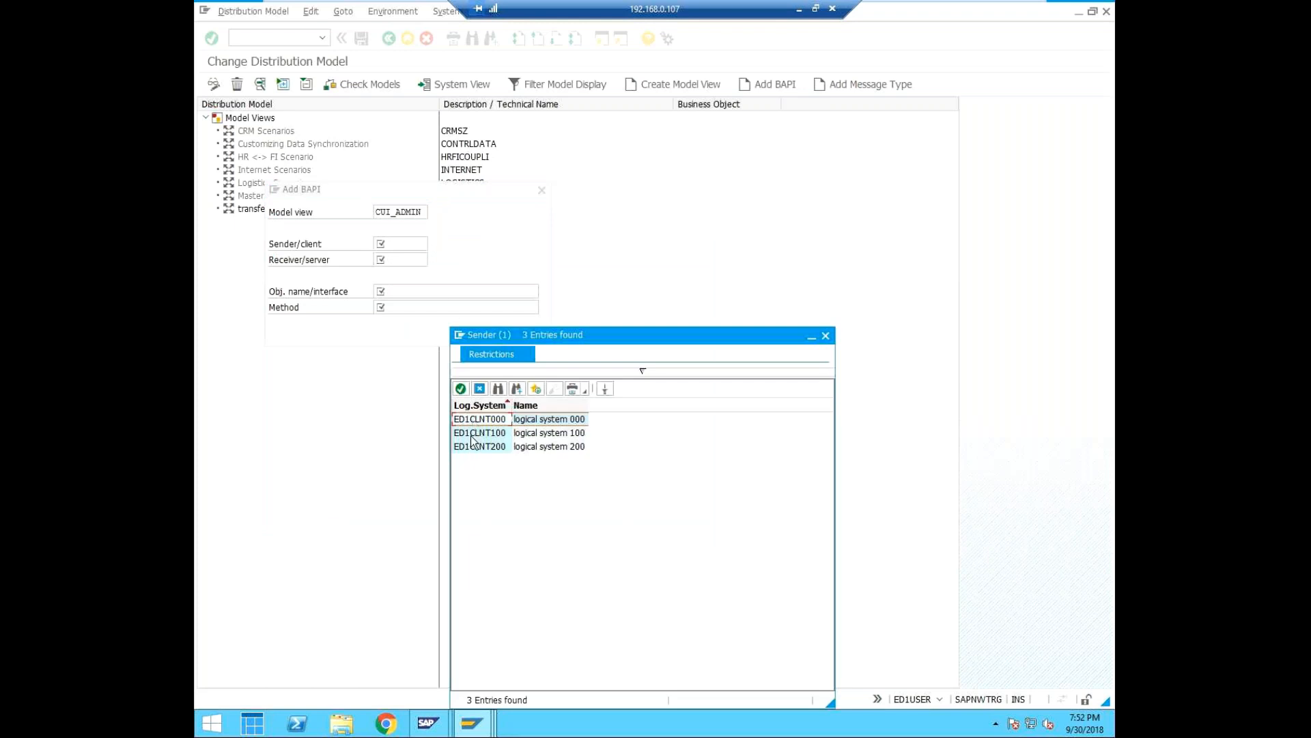
{"action": "left_click", "coordinate": [460, 390]}
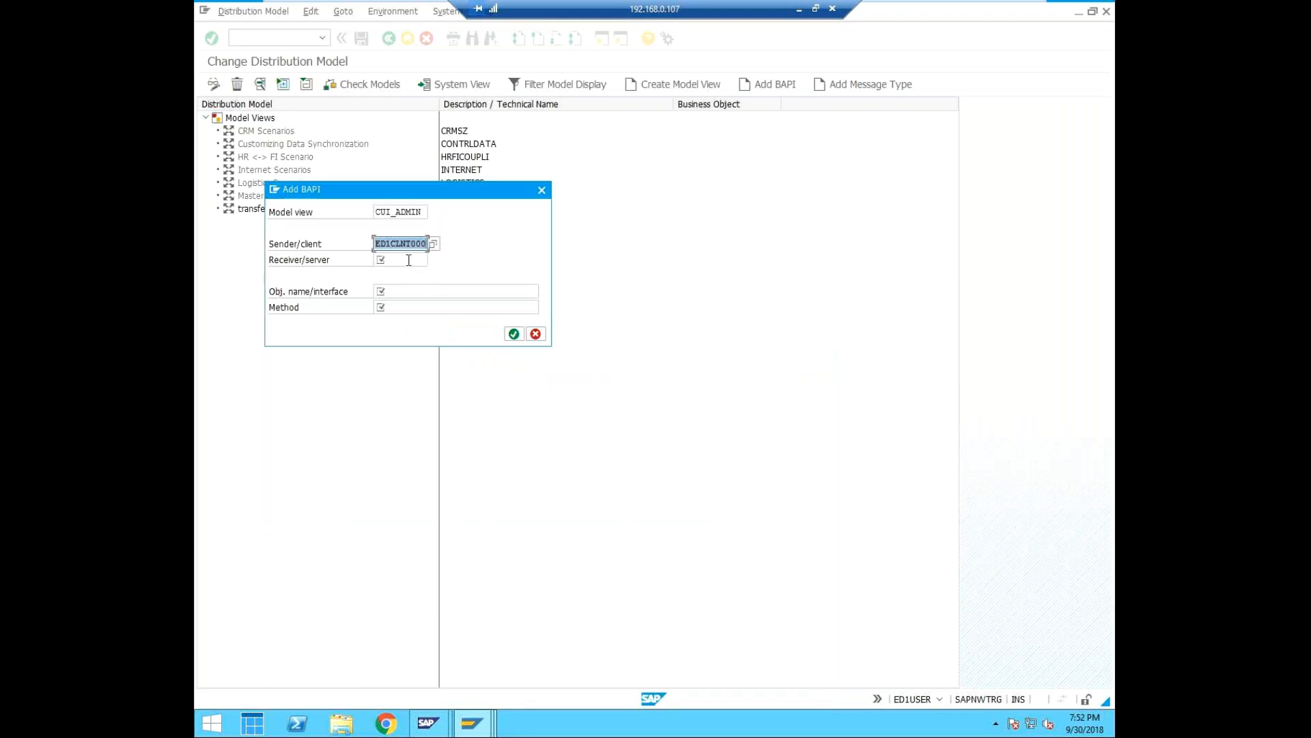
Check which logical systems are offered as receiver for the BAPI, and cancel the BAPI entry.
{"action": "left_click", "coordinate": [408, 260]}
{"action": "left_click", "coordinate": [437, 260]}
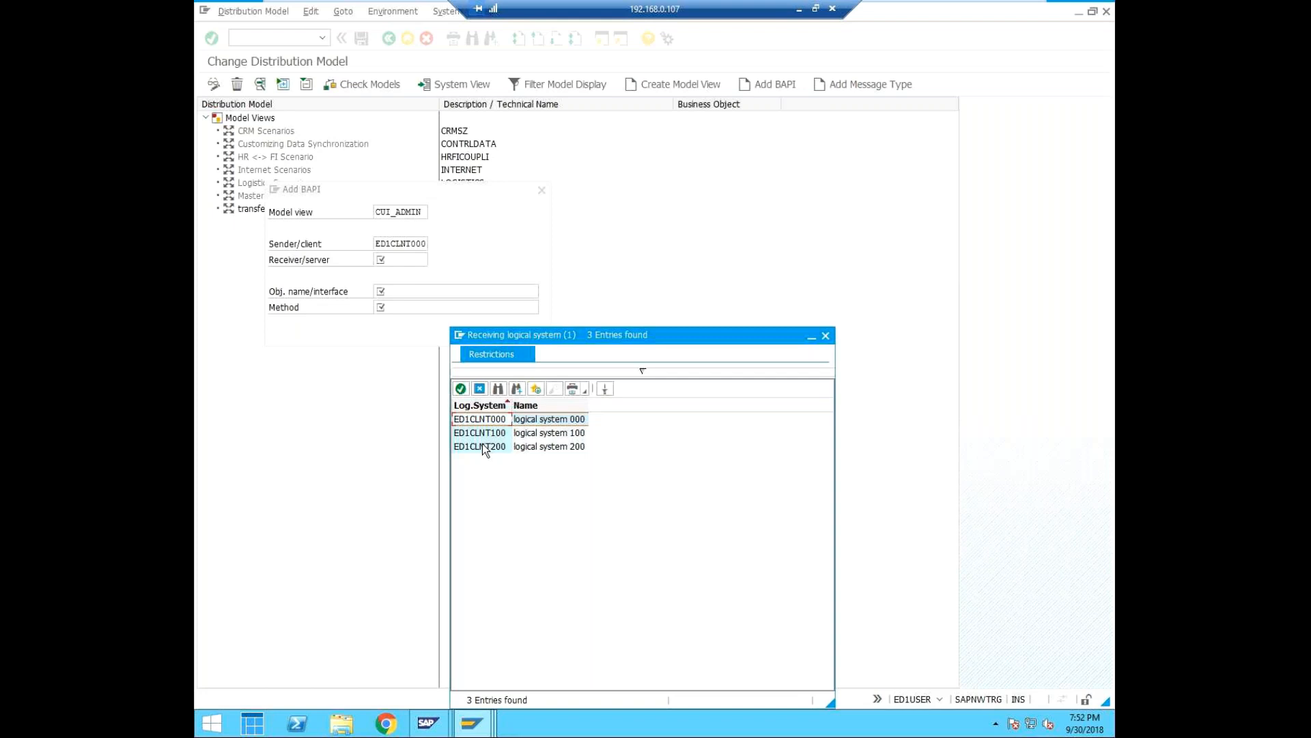
{"action": "left_click", "coordinate": [825, 336]}
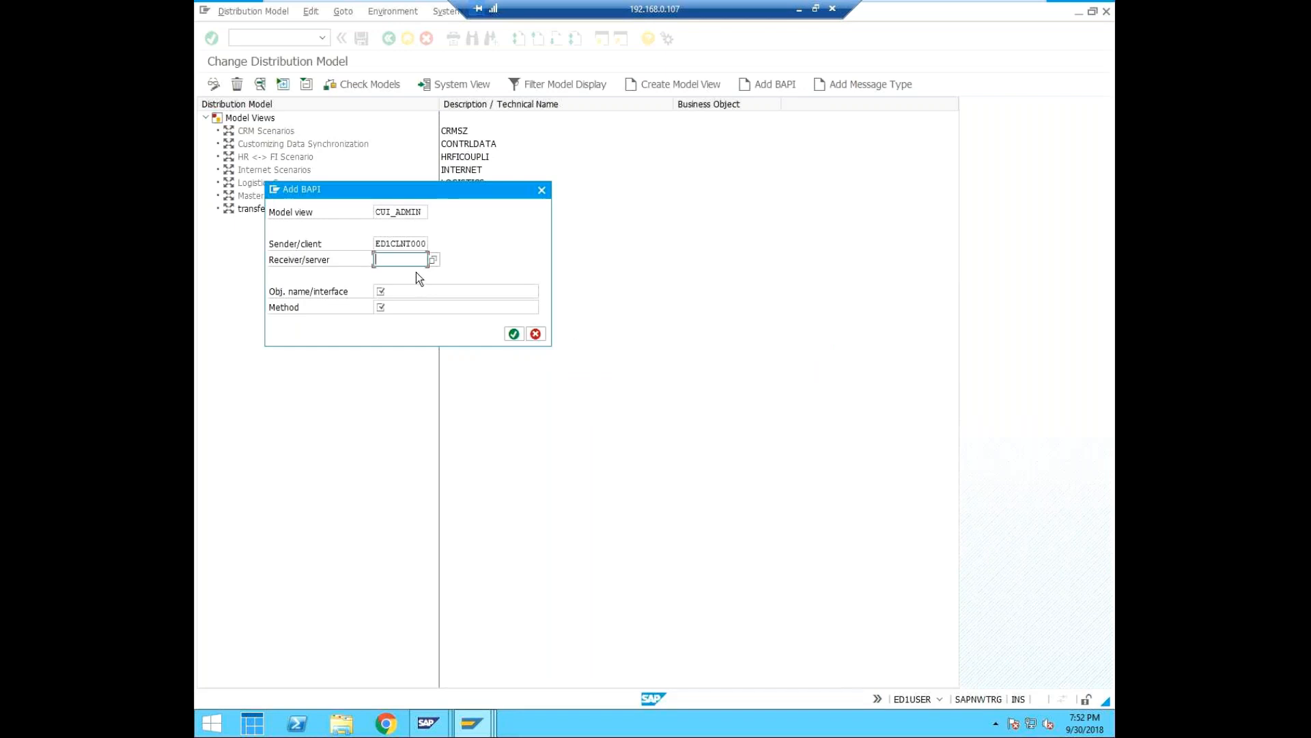
{"action": "left_click", "coordinate": [539, 338]}
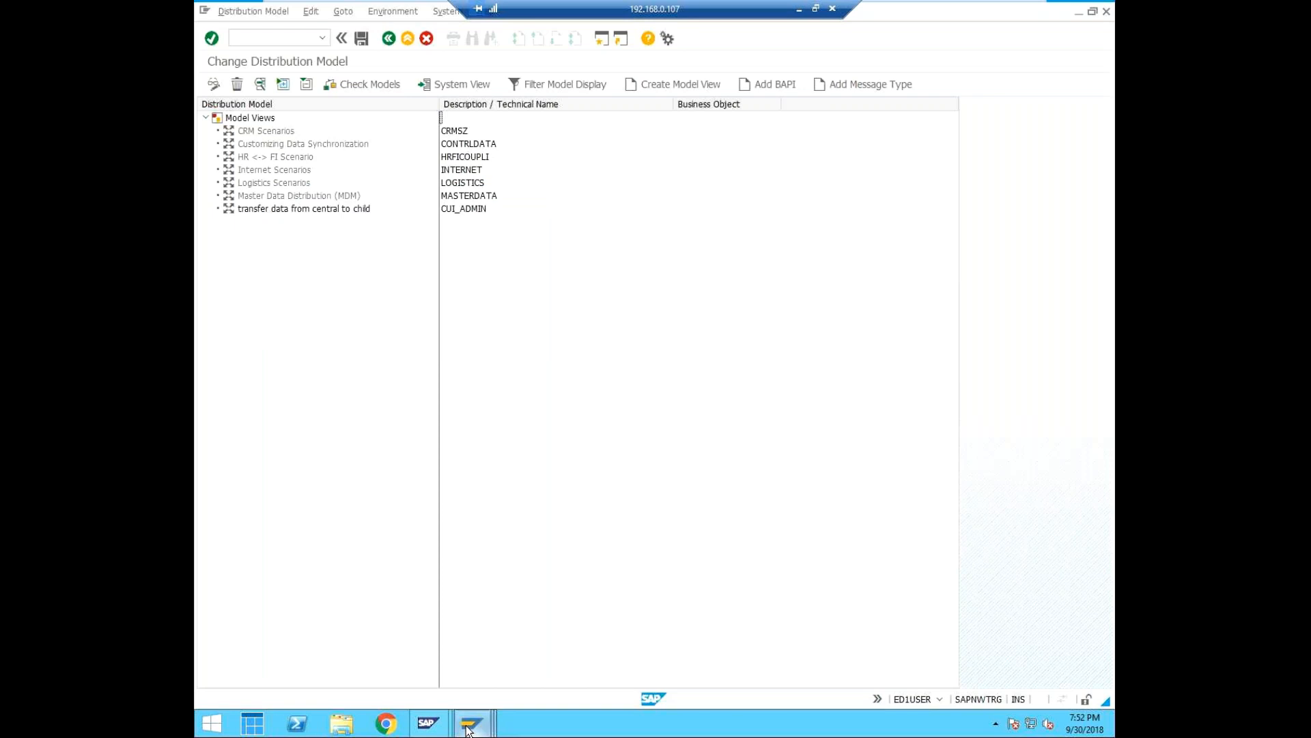
Open a new logon to ED1 ECC Dev System from SAP Logon 750 and enter the user name.
{"action": "mouse_move", "coordinate": [468, 731]}
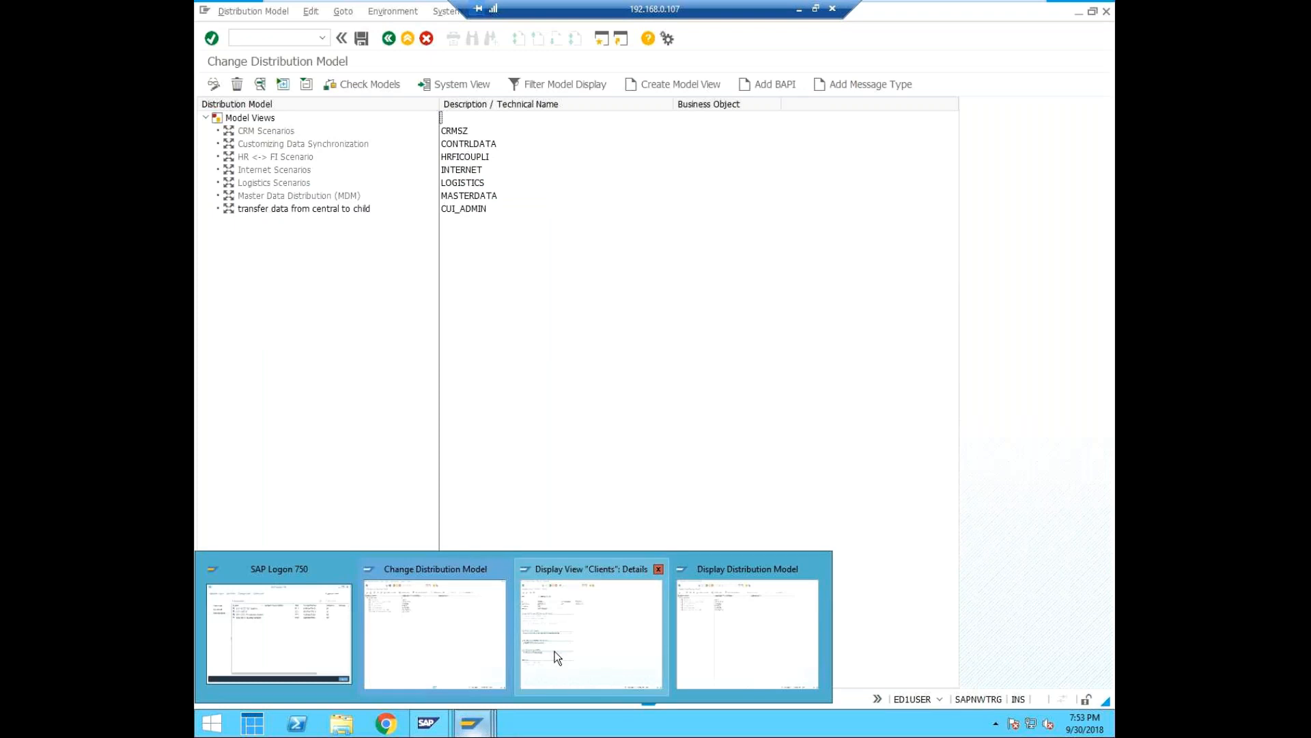
{"action": "right_click", "coordinate": [482, 724]}
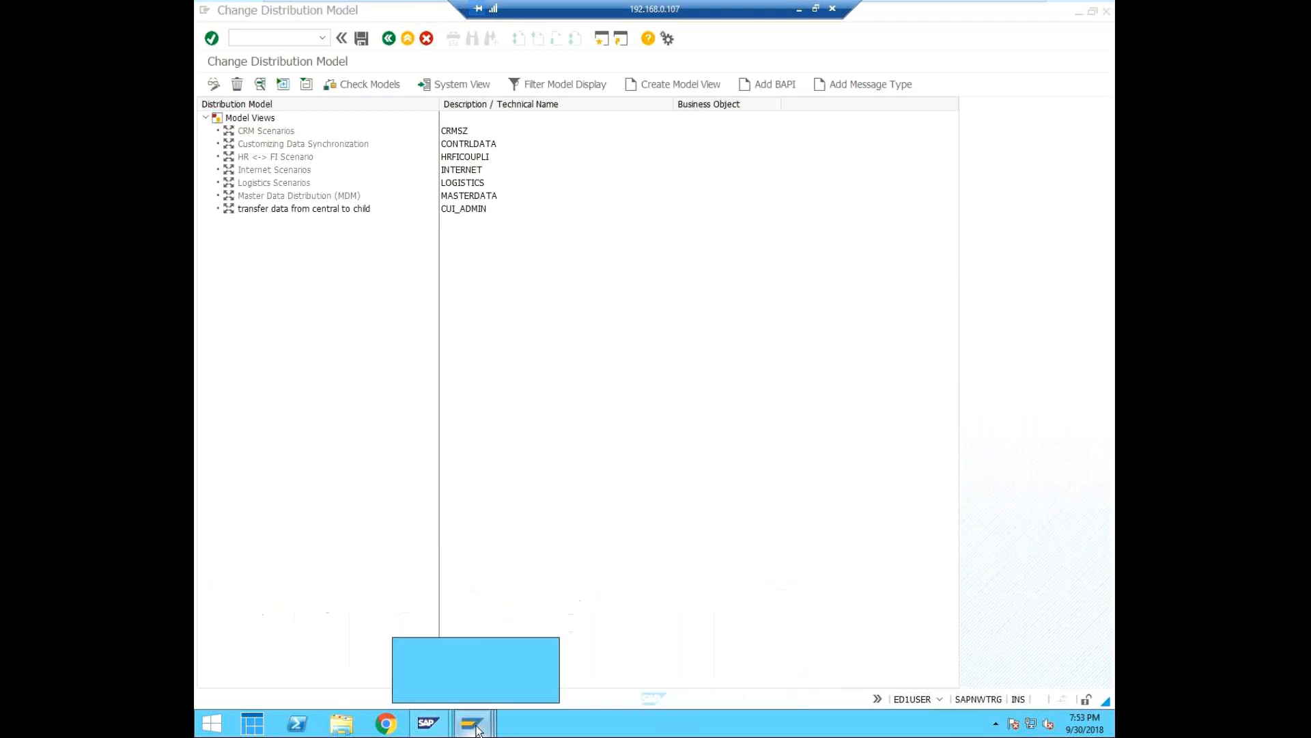
{"action": "left_click", "coordinate": [484, 723]}
{"action": "left_click", "coordinate": [478, 723]}
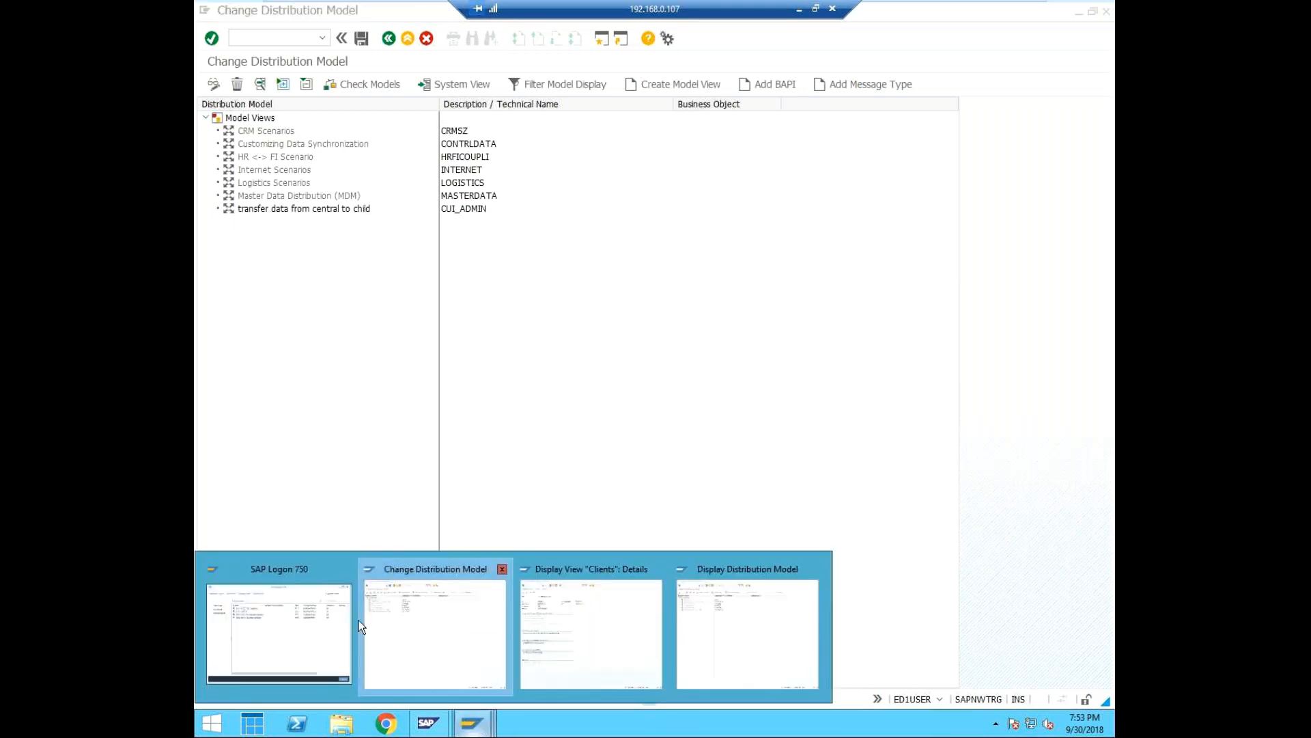
{"action": "left_click", "coordinate": [268, 624]}
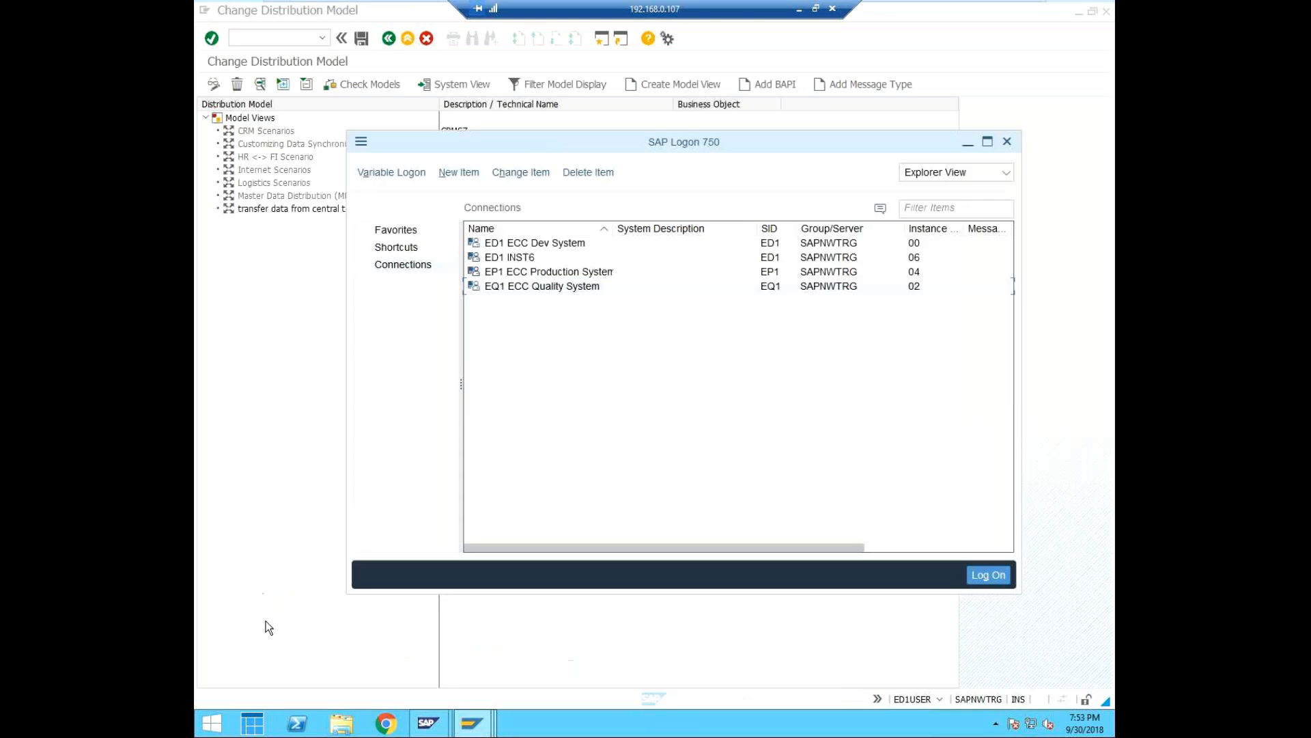
{"action": "double_click", "coordinate": [522, 243]}
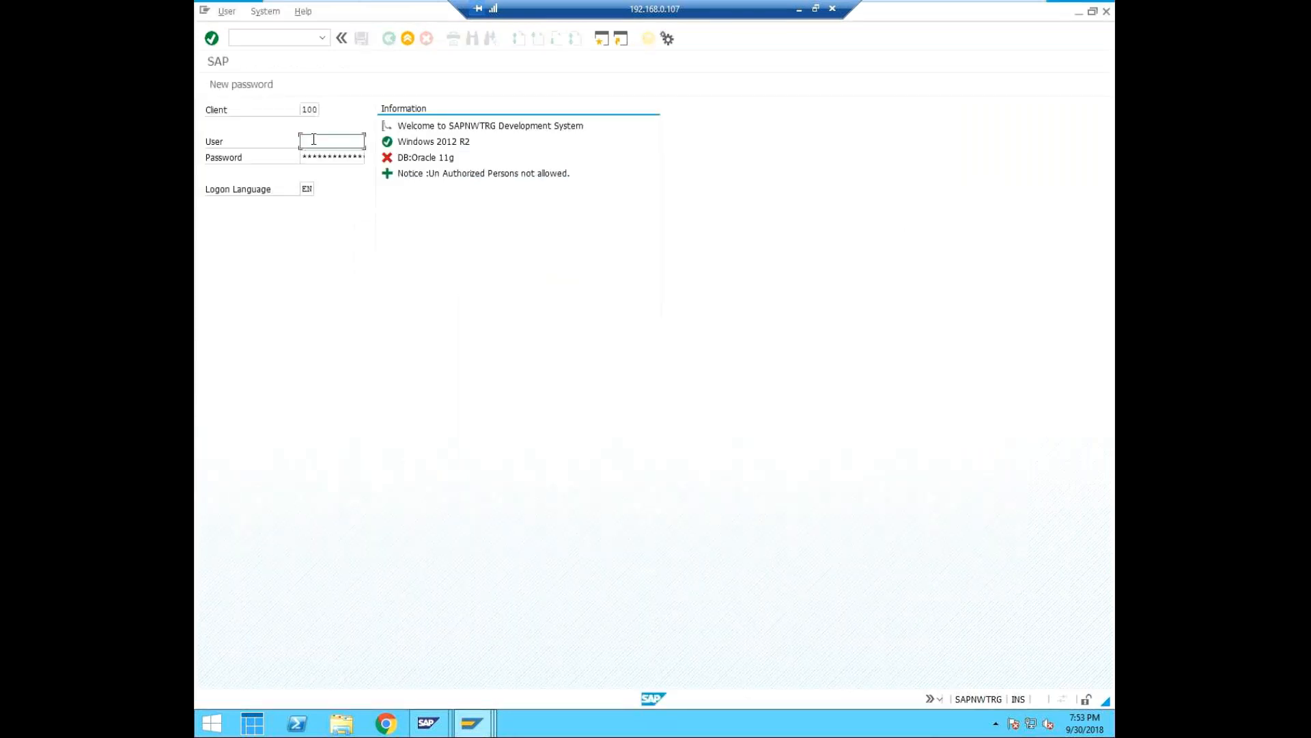
{"action": "type", "text": "eq1"}
{"action": "key", "text": "BackSpace"}
{"action": "key", "text": "BackSpace"}
{"action": "key", "text": "BackSpace"}
{"action": "type", "text": "s"}
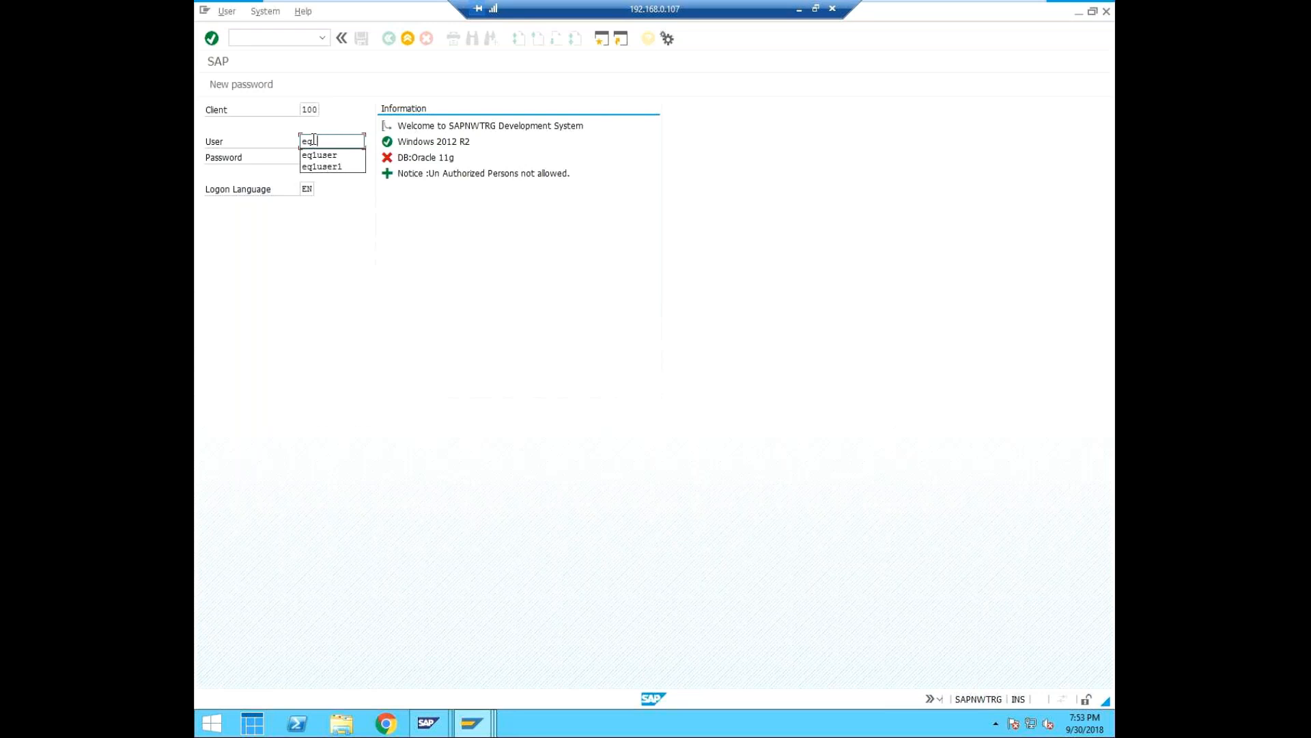
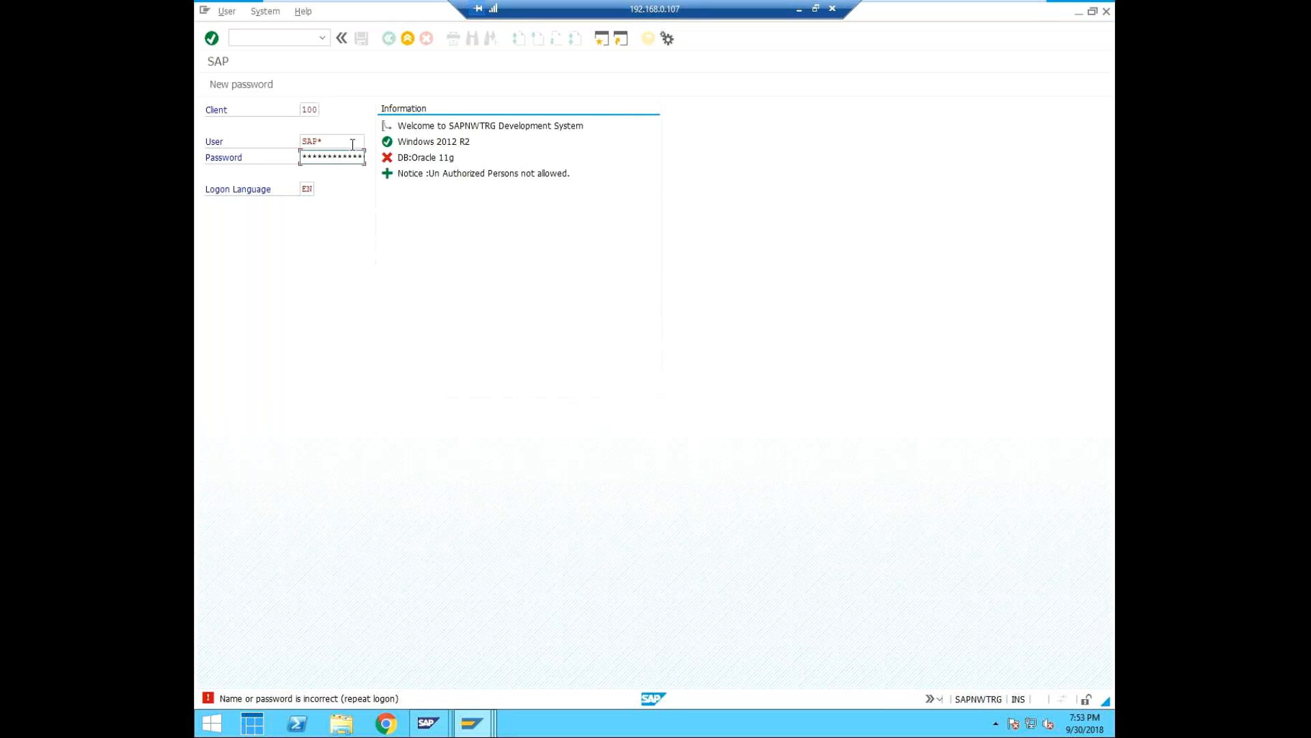
Submit the client 100 logon as SAP*, and change the logon user to ddic.
{"action": "key", "text": "Return"}
{"action": "type", "text": "ddic"}
{"action": "key", "text": "Tab"}
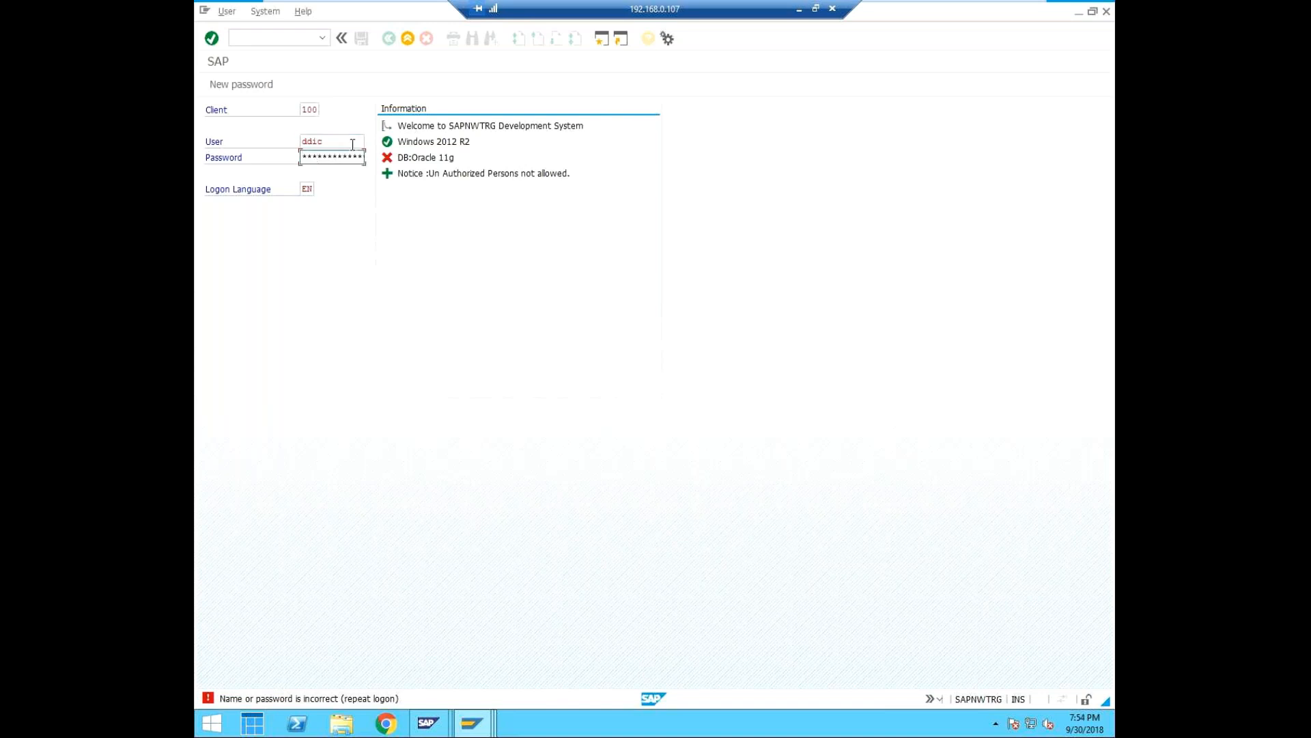
Clear the existing entry from the password field of the client 100 logon for user ddic.
{"action": "key", "text": "BackSpace"}
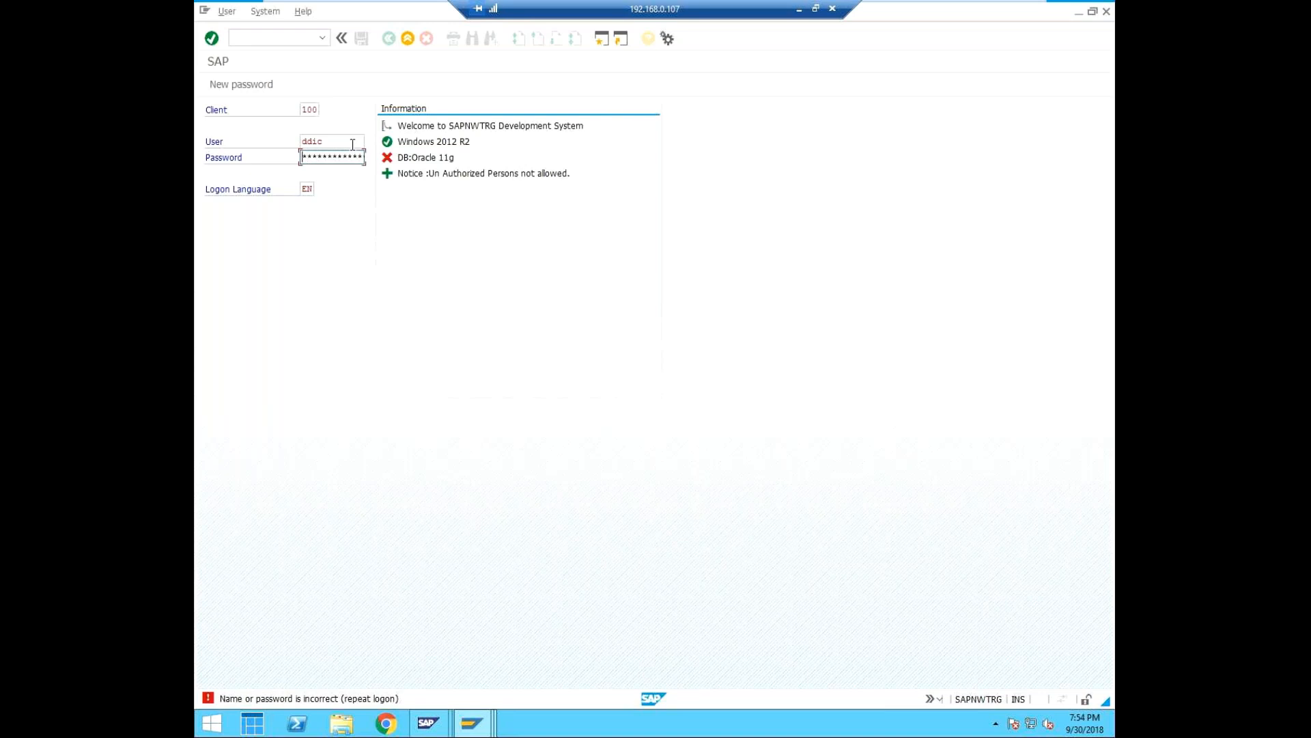
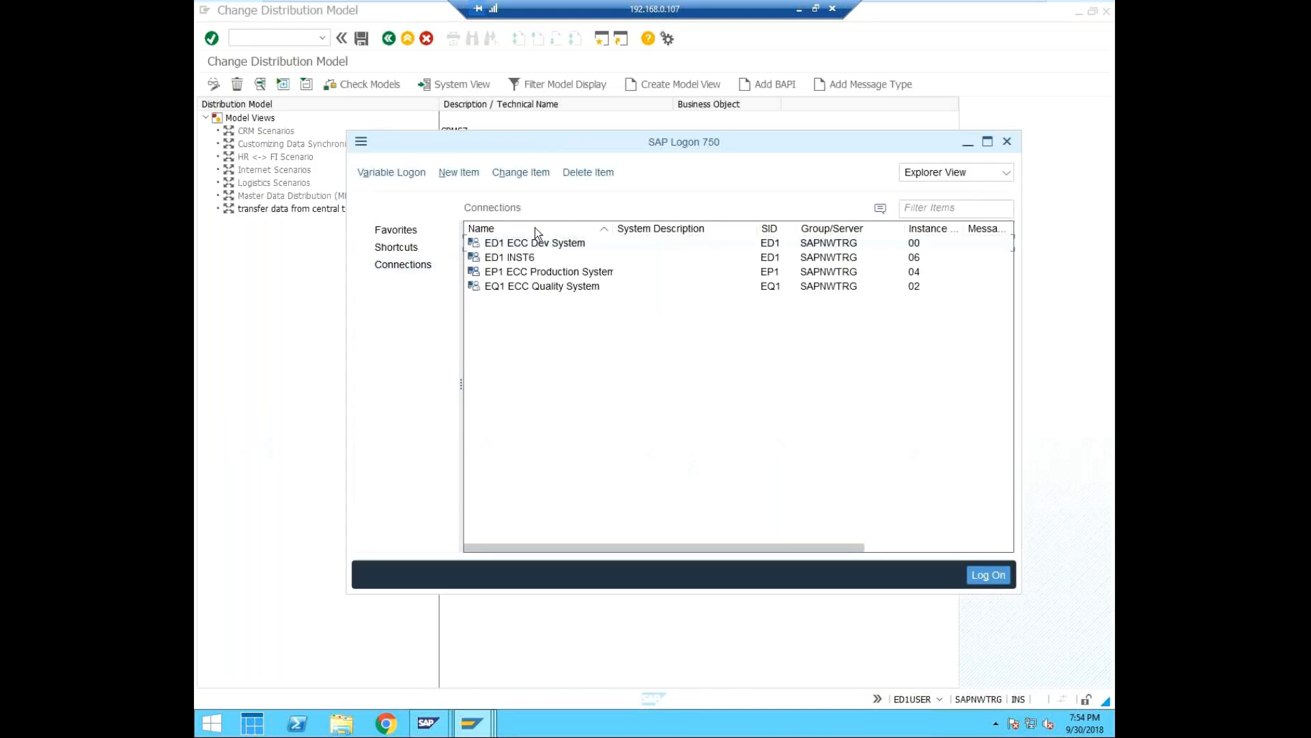
Try to log on to client 100 of the ED1 ECC Dev System as user ddic with the account password.
{"action": "right_click", "coordinate": [523, 242]}
{"action": "left_click", "coordinate": [574, 253]}
{"action": "type", "text": "ddic"}
{"action": "key", "text": "Tab"}
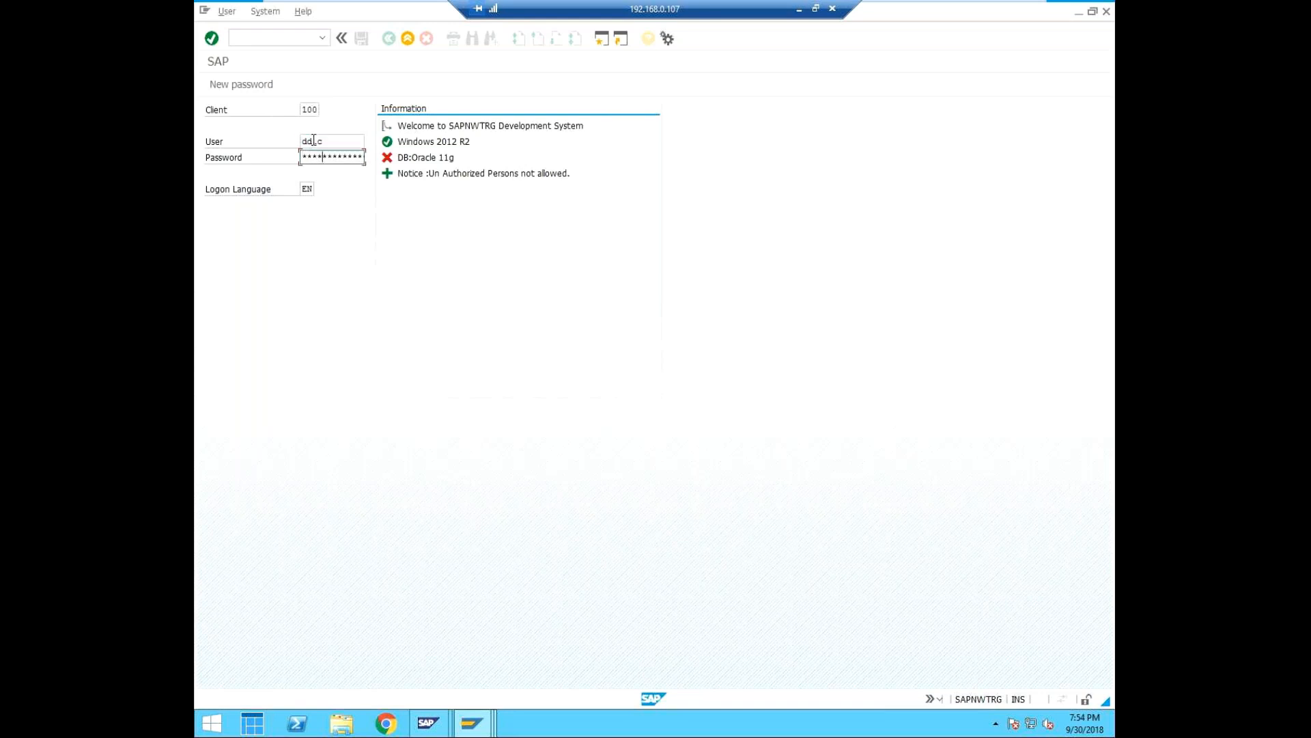
{"action": "key", "text": "Return"}
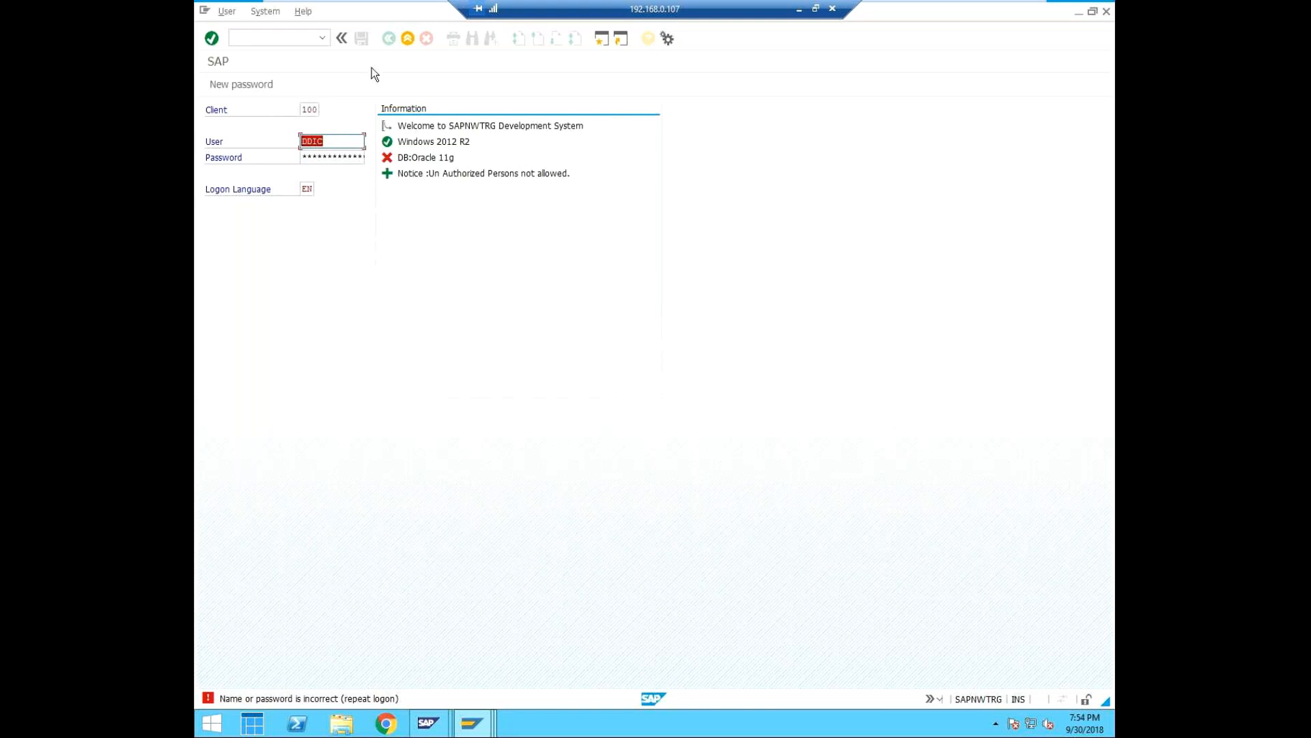
{"action": "left_click", "coordinate": [459, 726]}
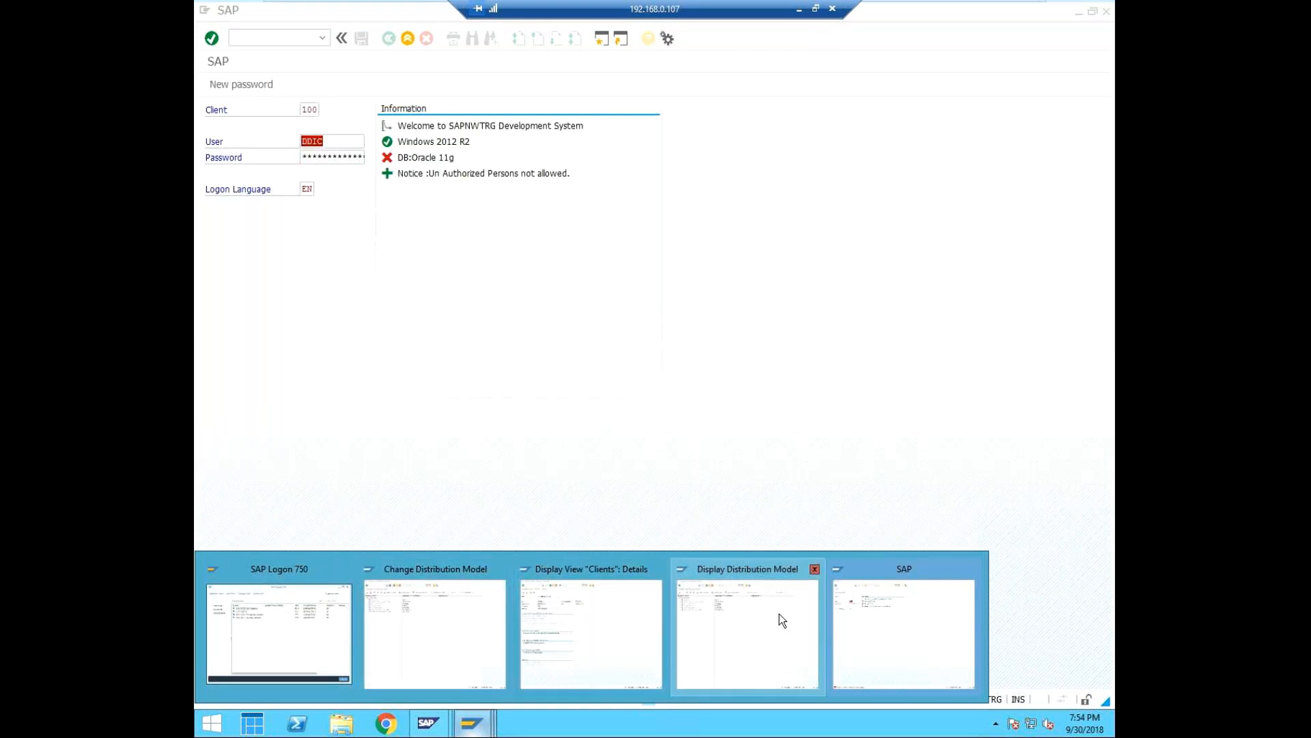
{"action": "left_click", "coordinate": [334, 143]}
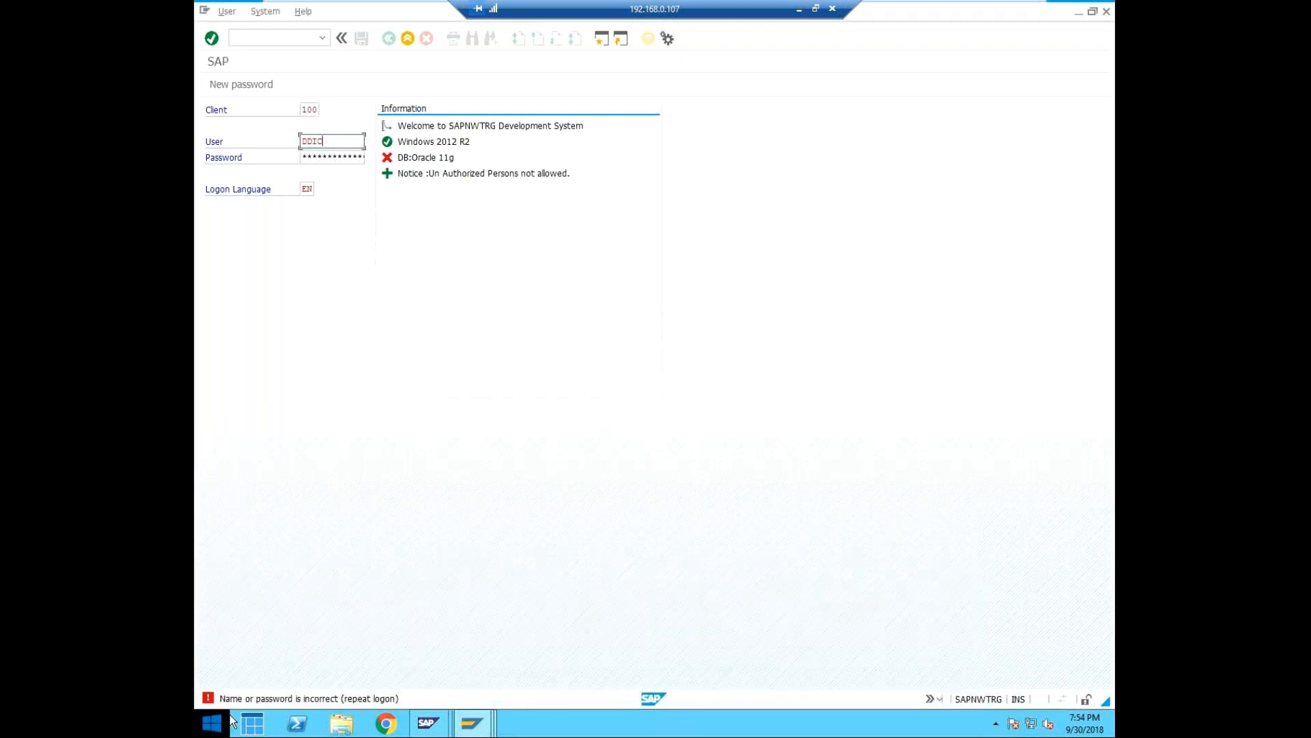
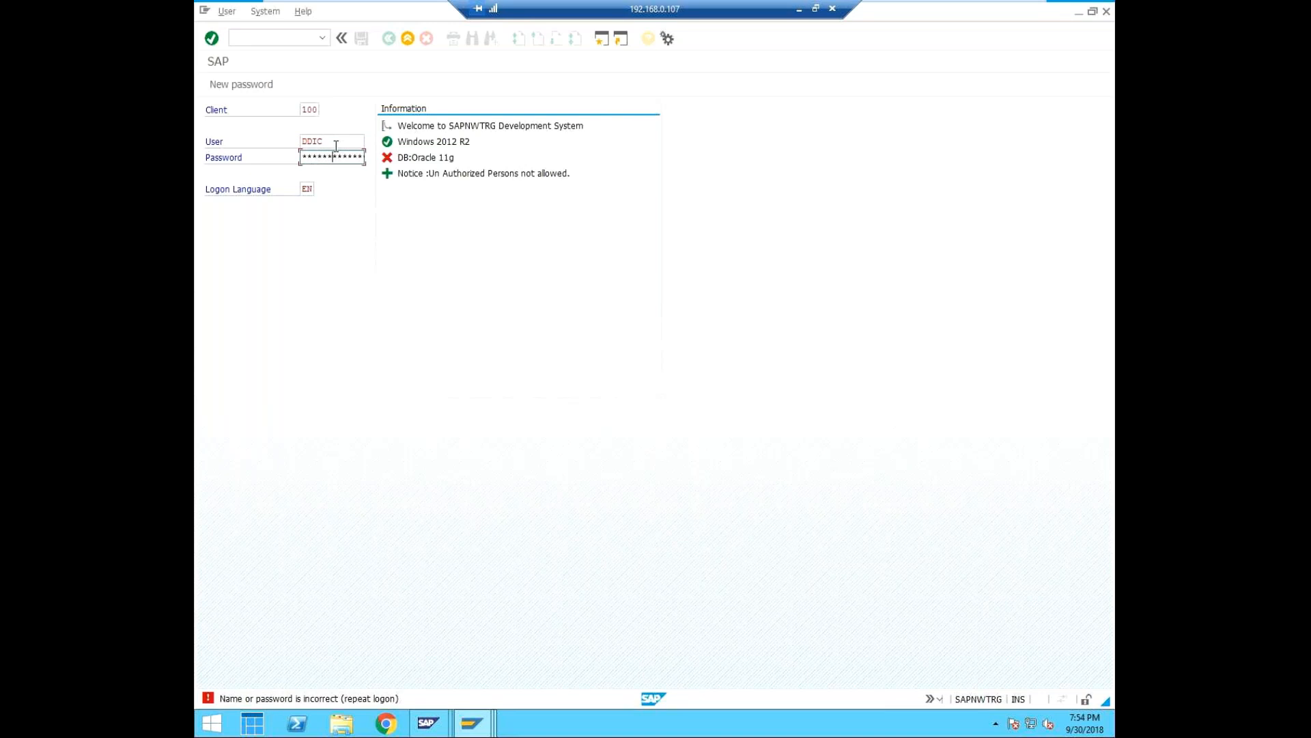
Retry the logon to client 100 as user DDIC with the re-entered account password.
{"action": "key", "text": "Return"}
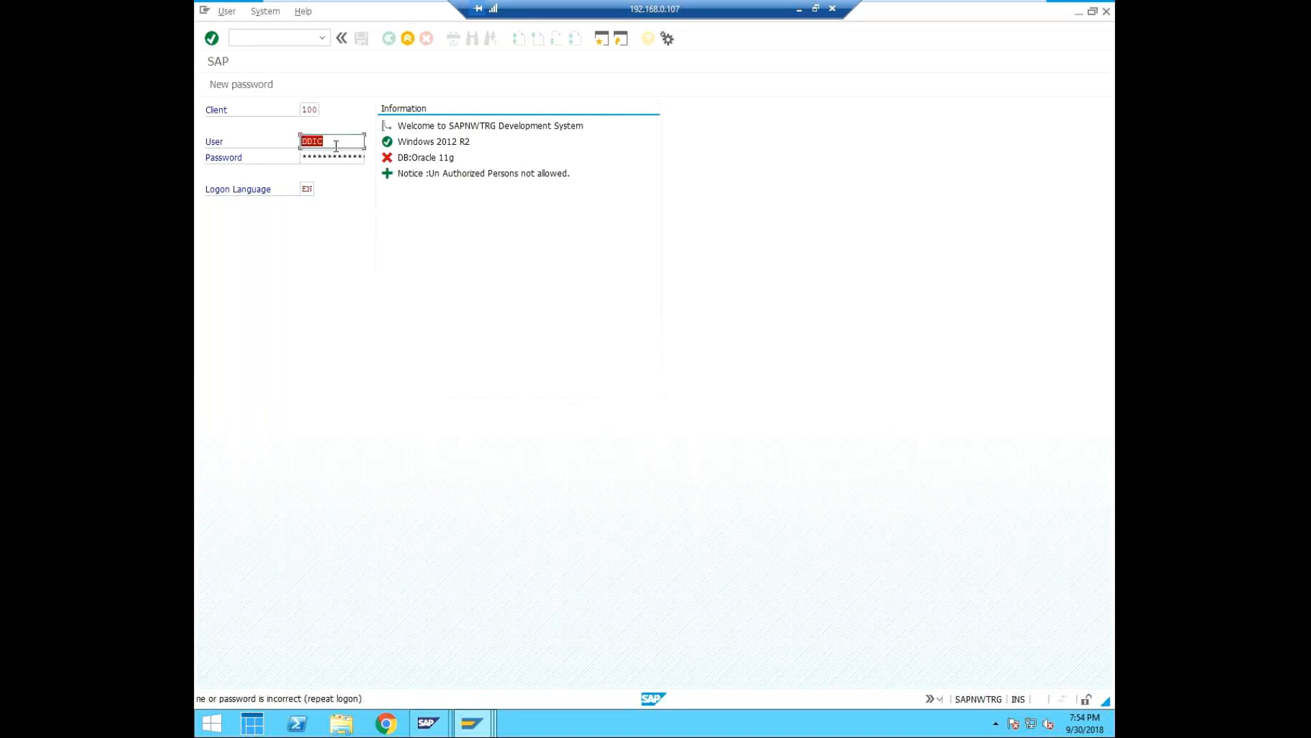
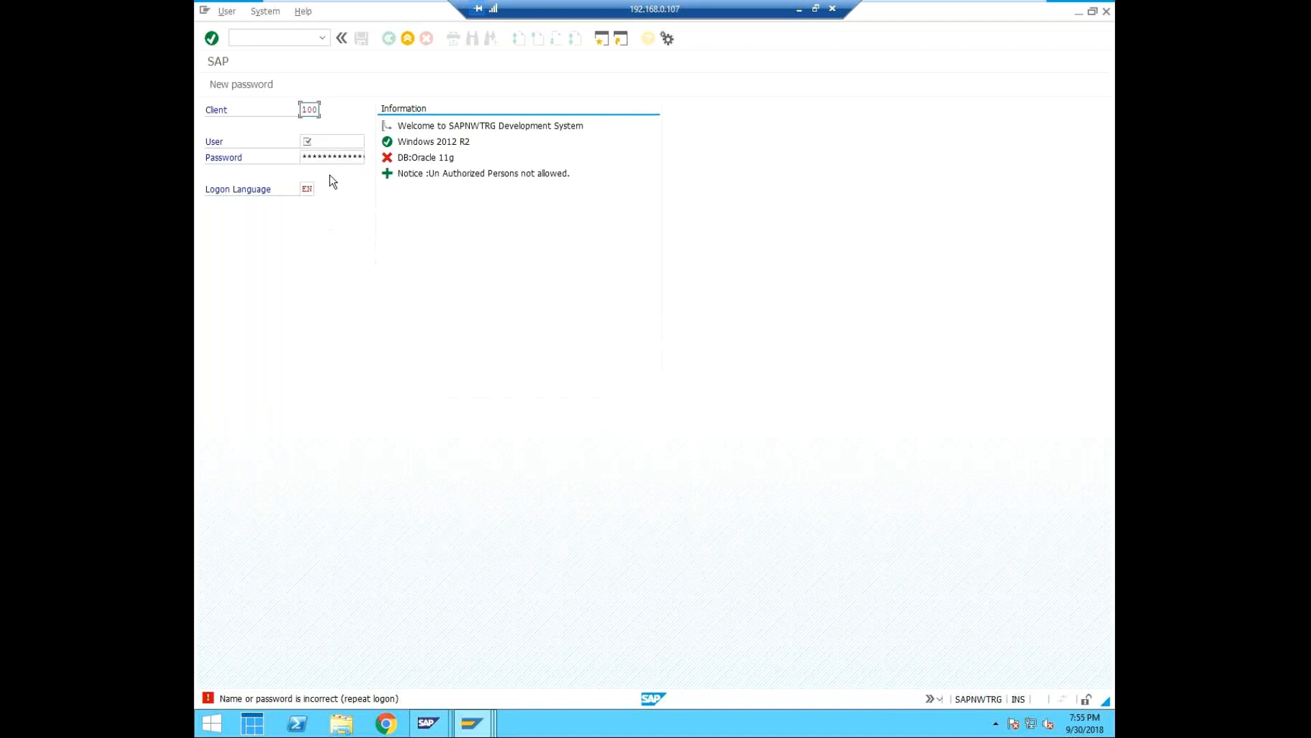
Fill in the logon screen with client 200 and user ddic, ready for the account password.
{"action": "key", "text": "Tab"}
{"action": "type", "text": "ddic"}
{"action": "key", "text": "Tab"}
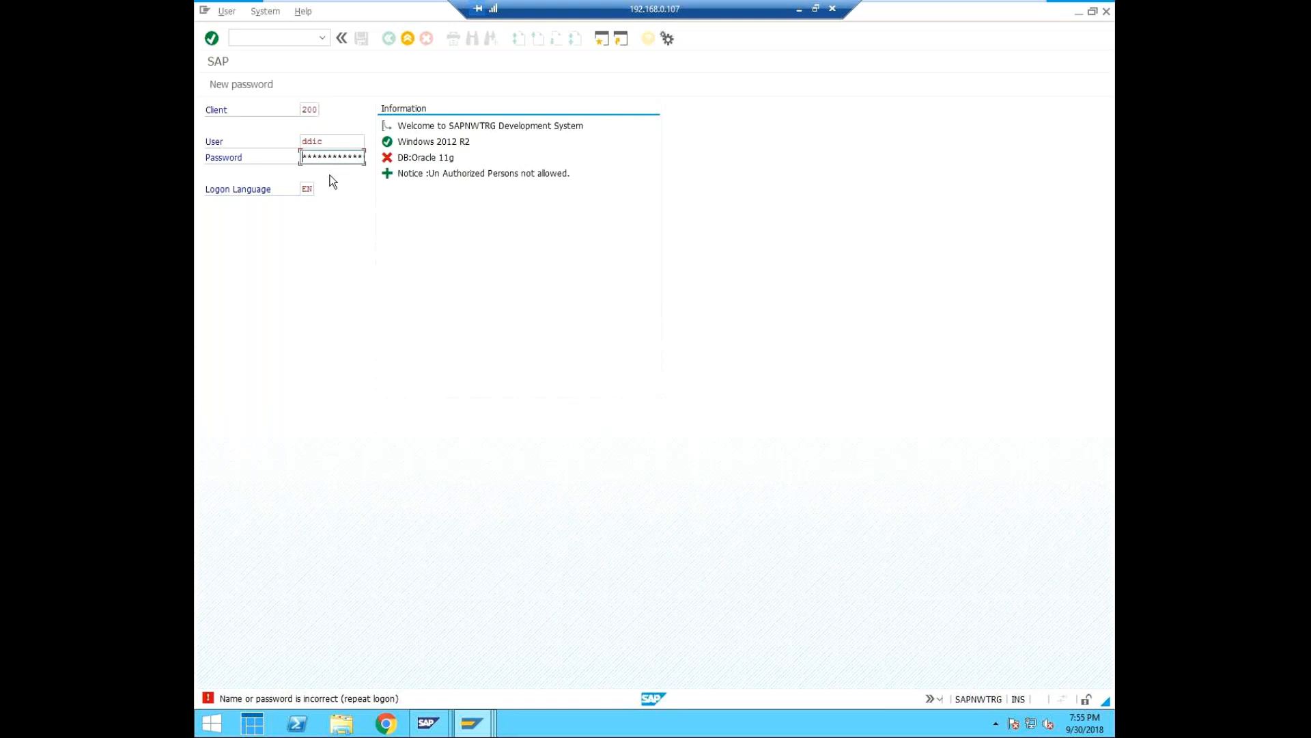
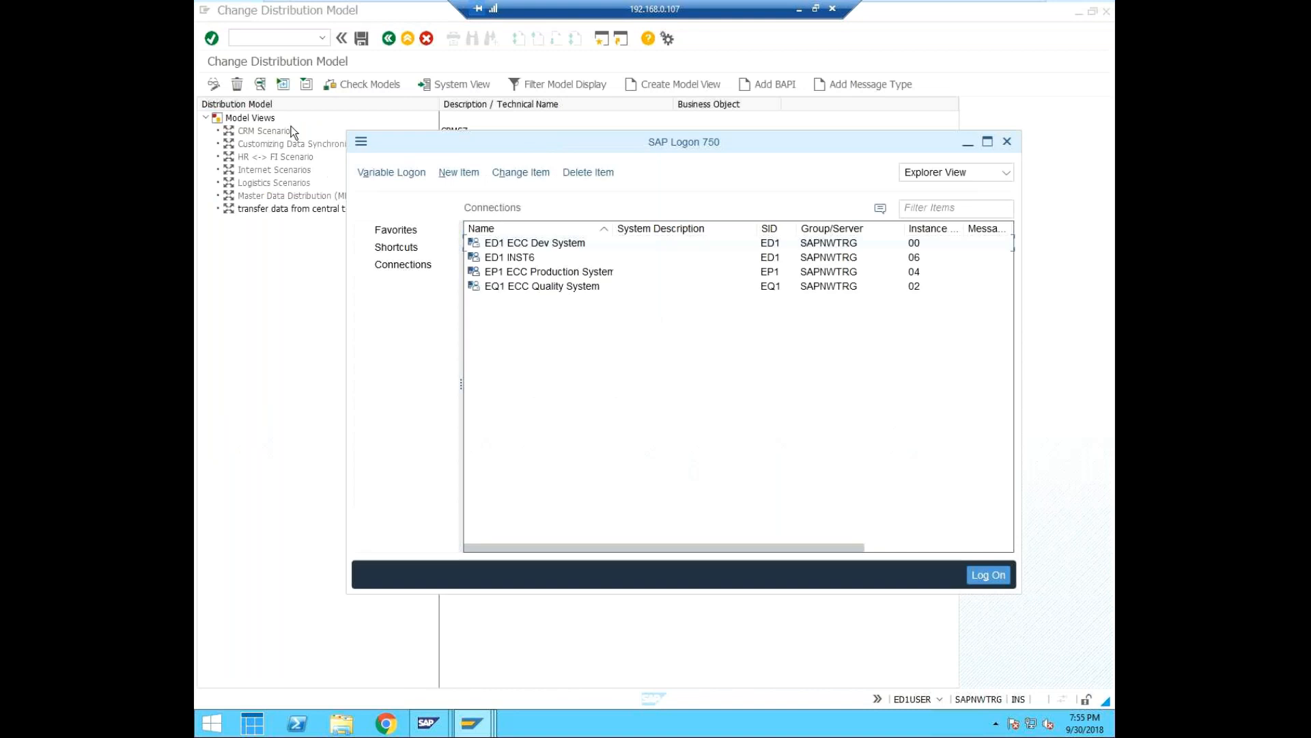
Check the open sessions showing the ED1 distribution model and the EQ1 client 000 details.
{"action": "left_click", "coordinate": [464, 729]}
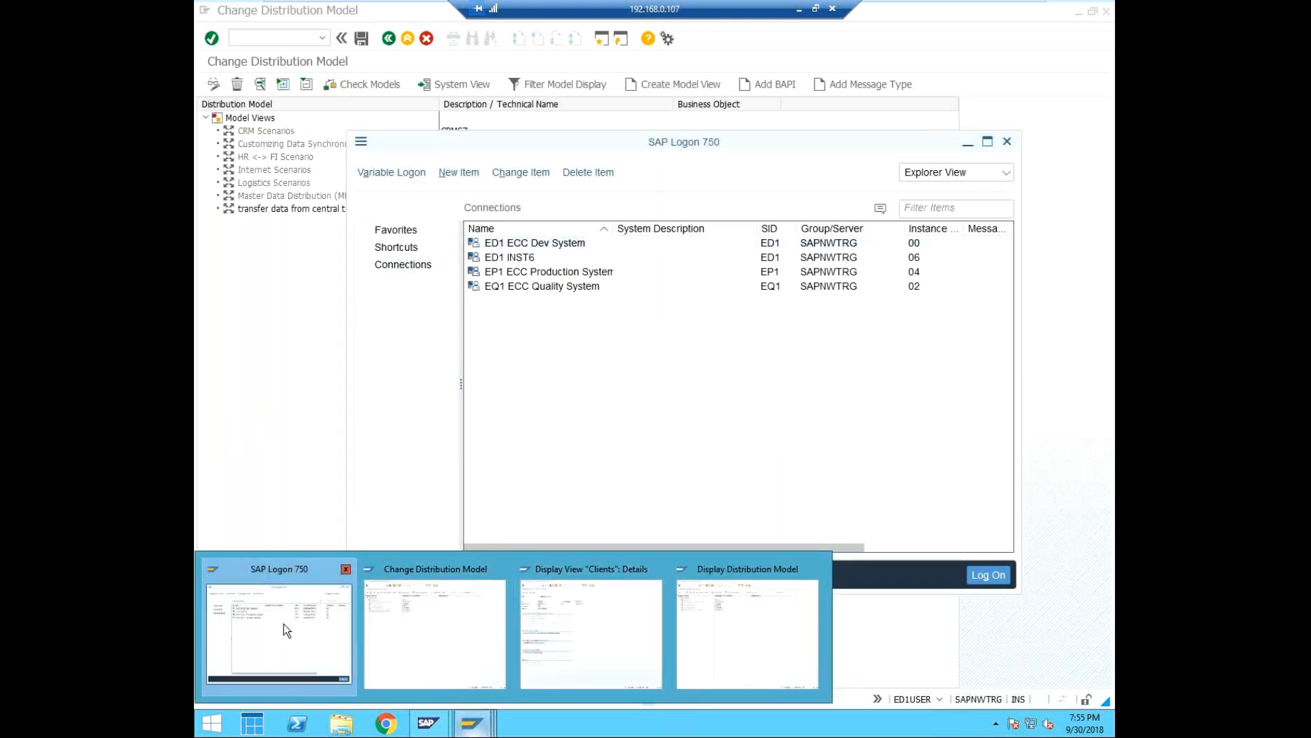
{"action": "left_click", "coordinate": [453, 623]}
{"action": "left_click", "coordinate": [484, 730]}
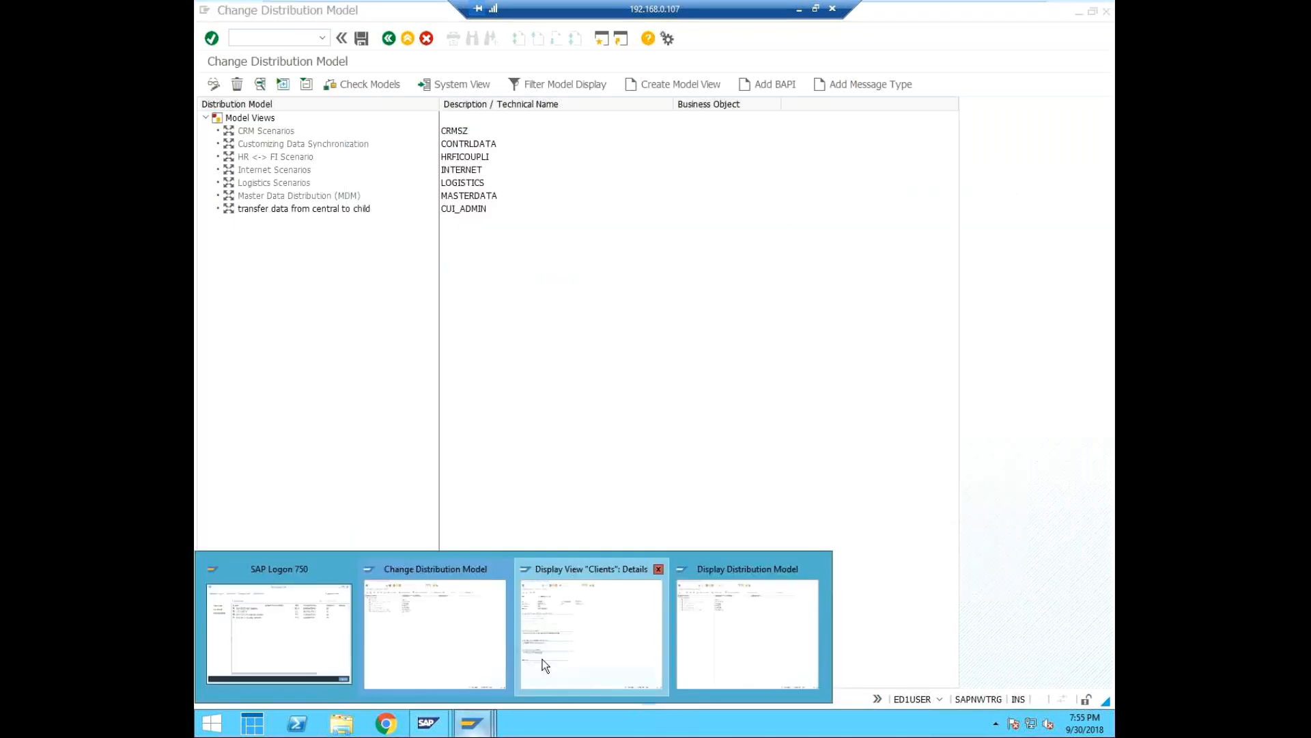
{"action": "left_click", "coordinate": [545, 665]}
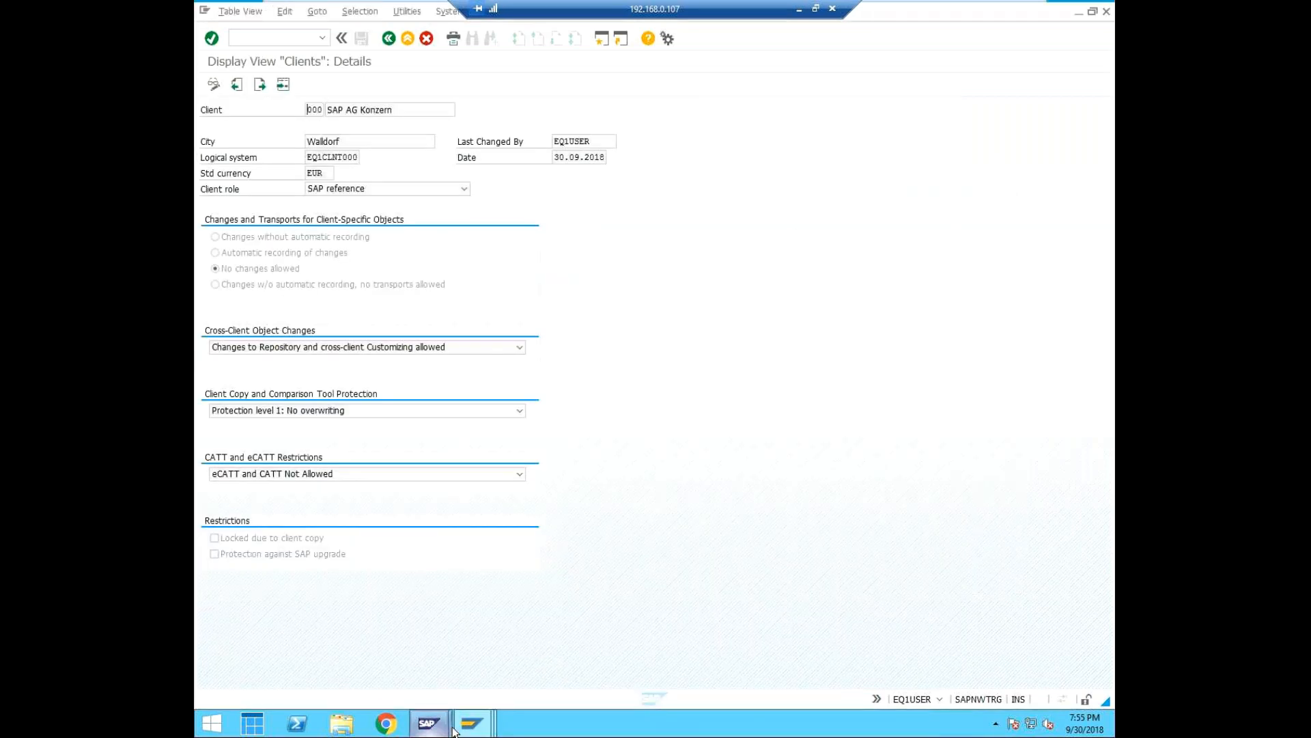
{"action": "mouse_move", "coordinate": [493, 734]}
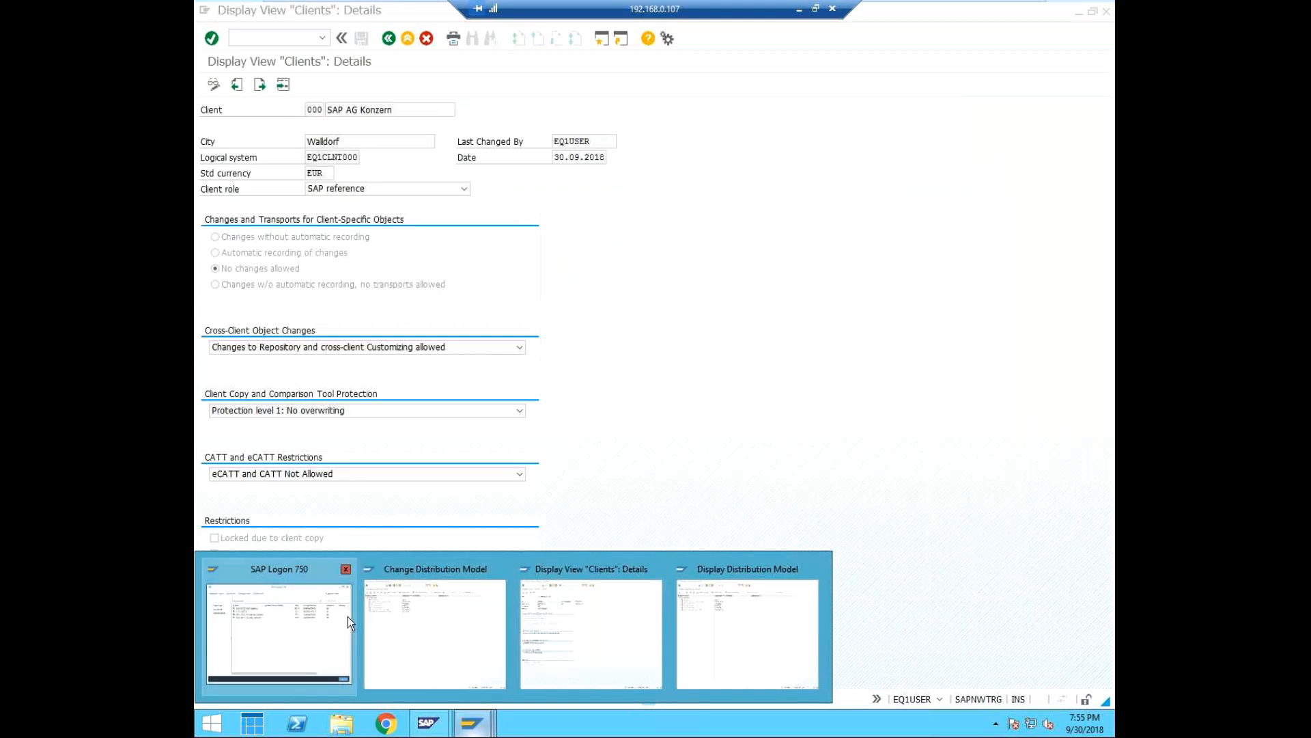
{"action": "left_click", "coordinate": [387, 620]}
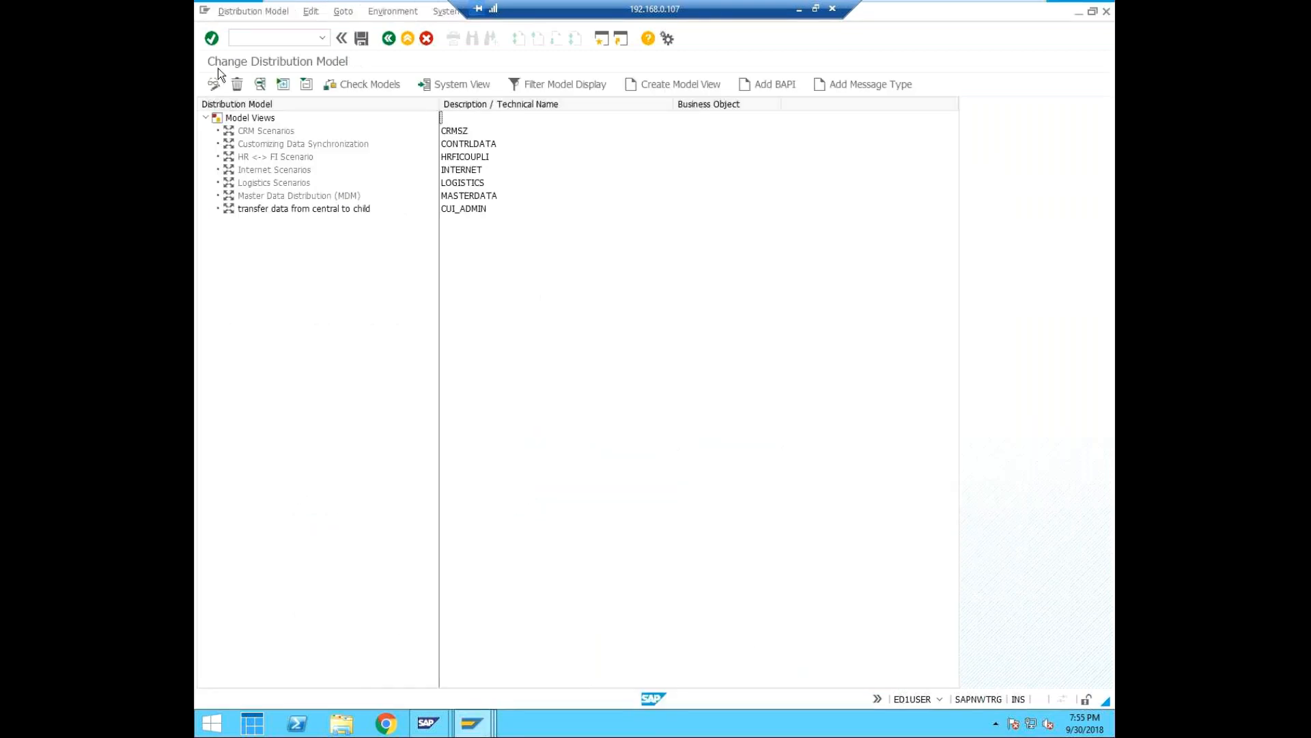
{"action": "left_click", "coordinate": [290, 37]}
{"action": "type", "text": "/"}
{"action": "key", "text": "BackSpace"}
{"action": "left_click", "coordinate": [470, 724]}
{"action": "left_click", "coordinate": [286, 637]}
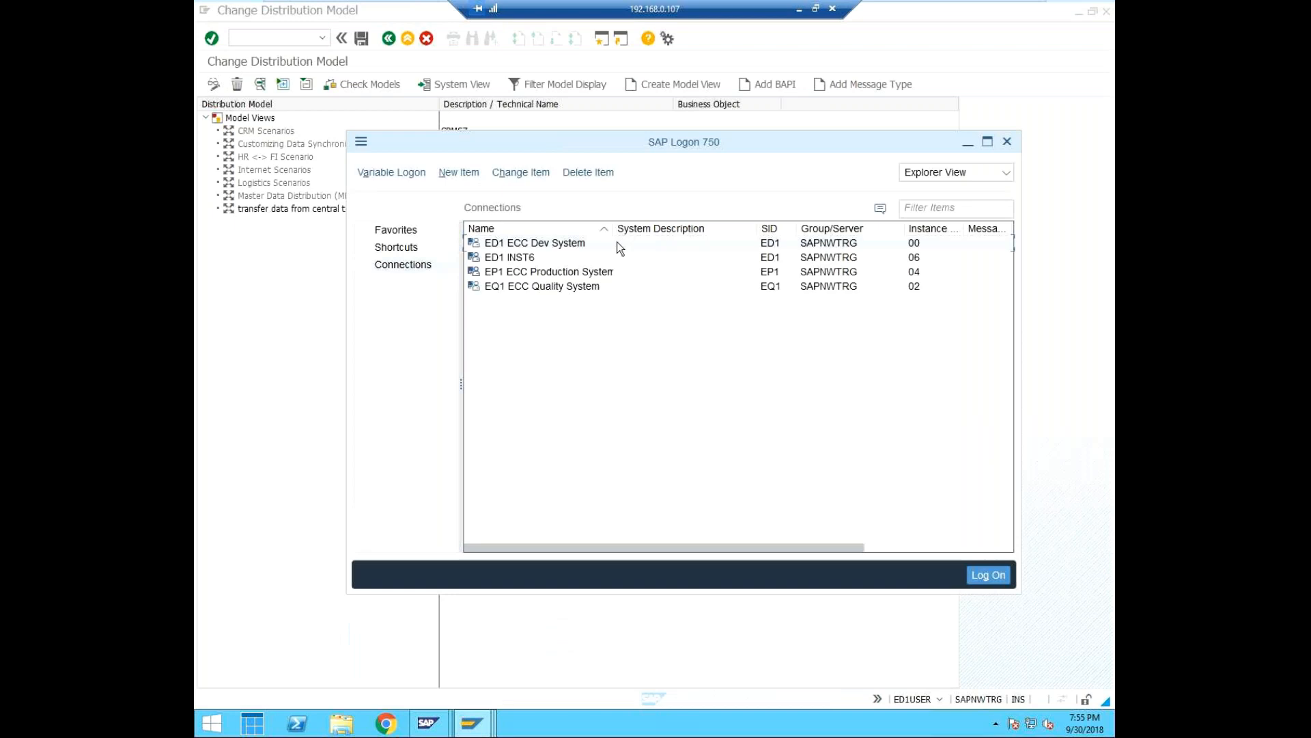
{"action": "right_click", "coordinate": [496, 249]}
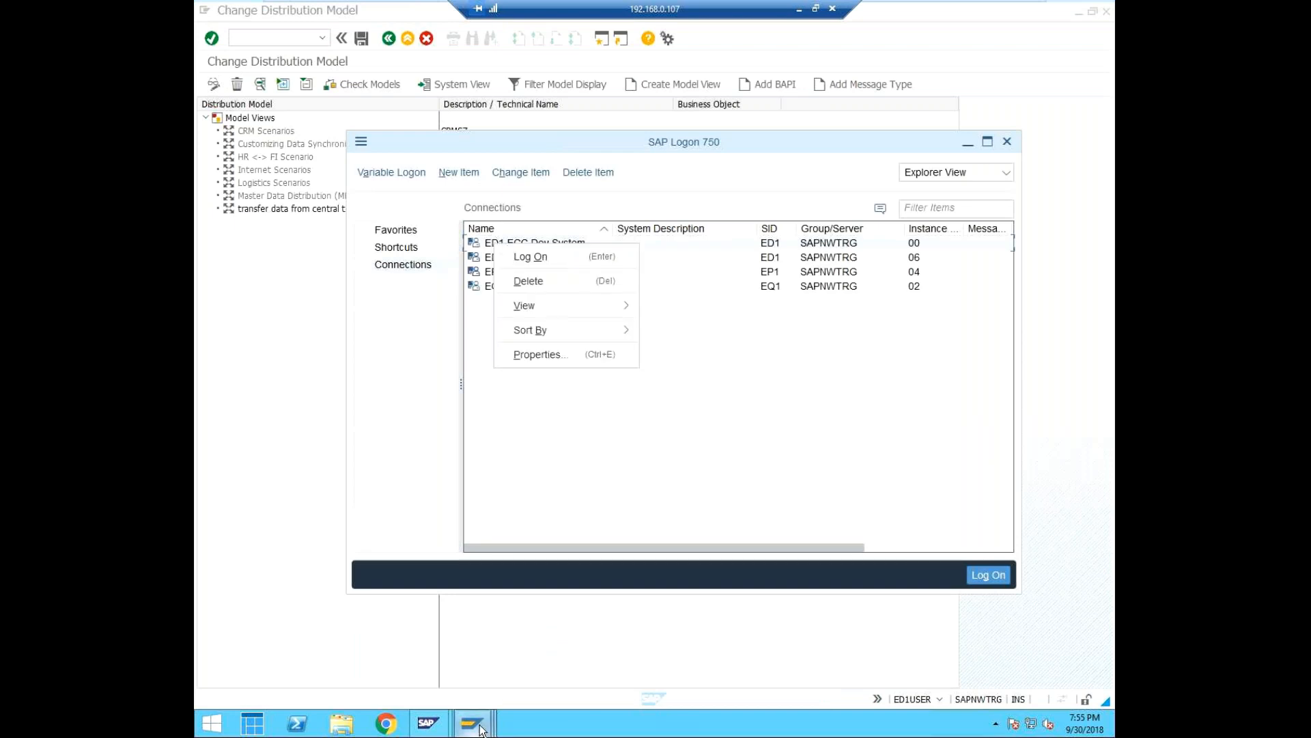
{"action": "left_click", "coordinate": [470, 724]}
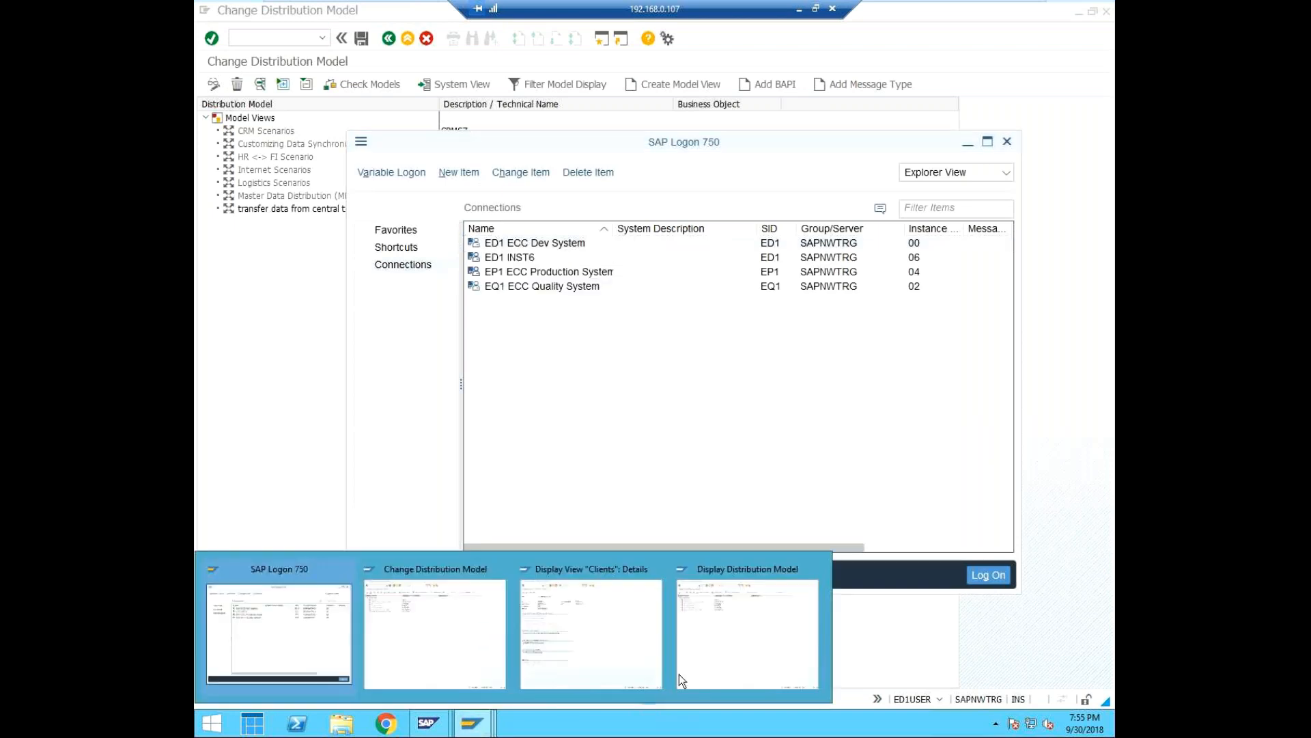
{"action": "left_click", "coordinate": [589, 629]}
{"action": "left_click", "coordinate": [472, 719]}
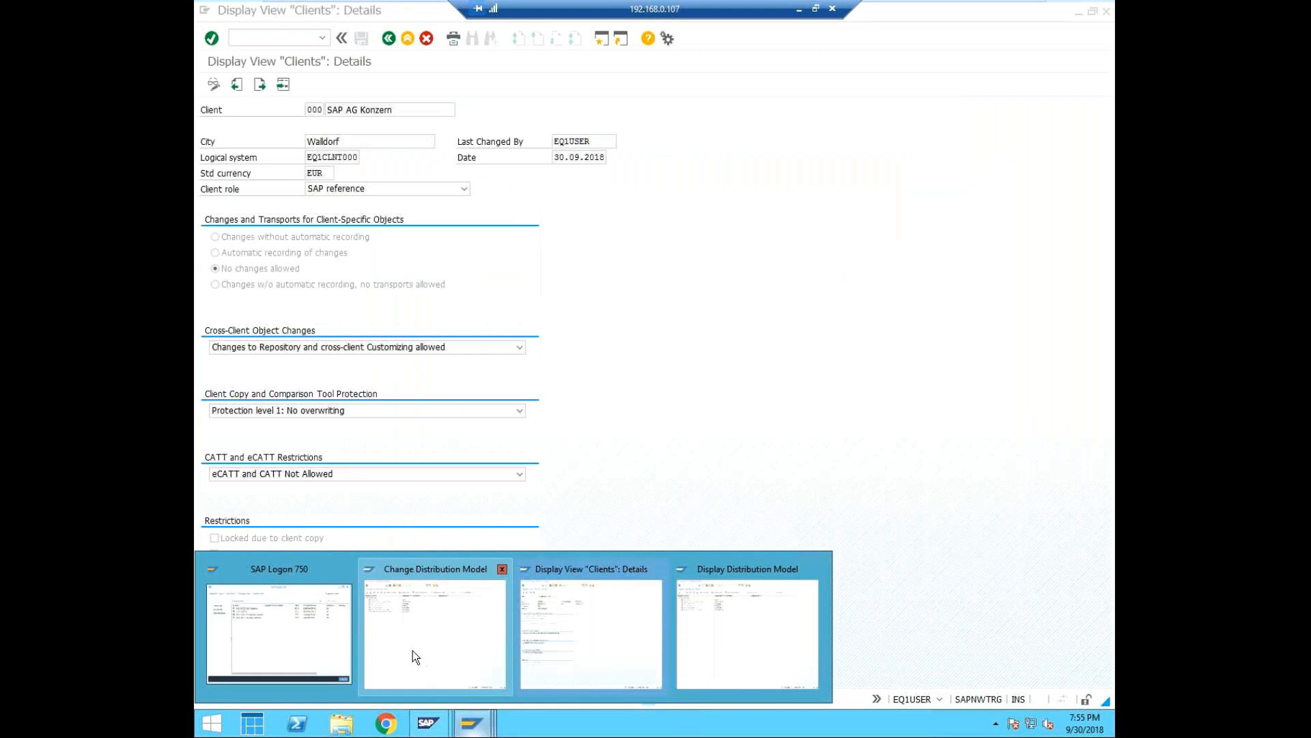
Replace the distribution model in the ED1 session with the overview of the system's clients.
{"action": "left_click", "coordinate": [450, 642]}
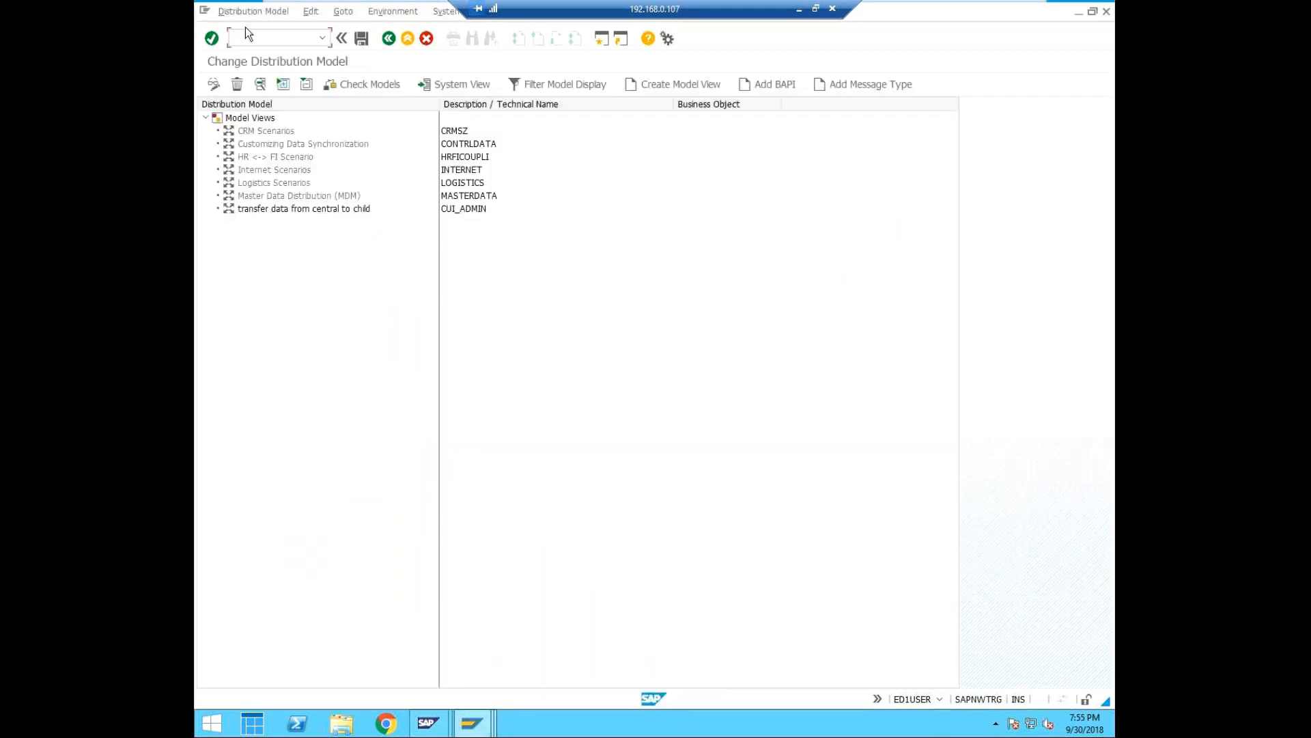
{"action": "type", "text": "/nss"}
{"action": "type", "text": "cc4"}
{"action": "key", "text": "Return"}
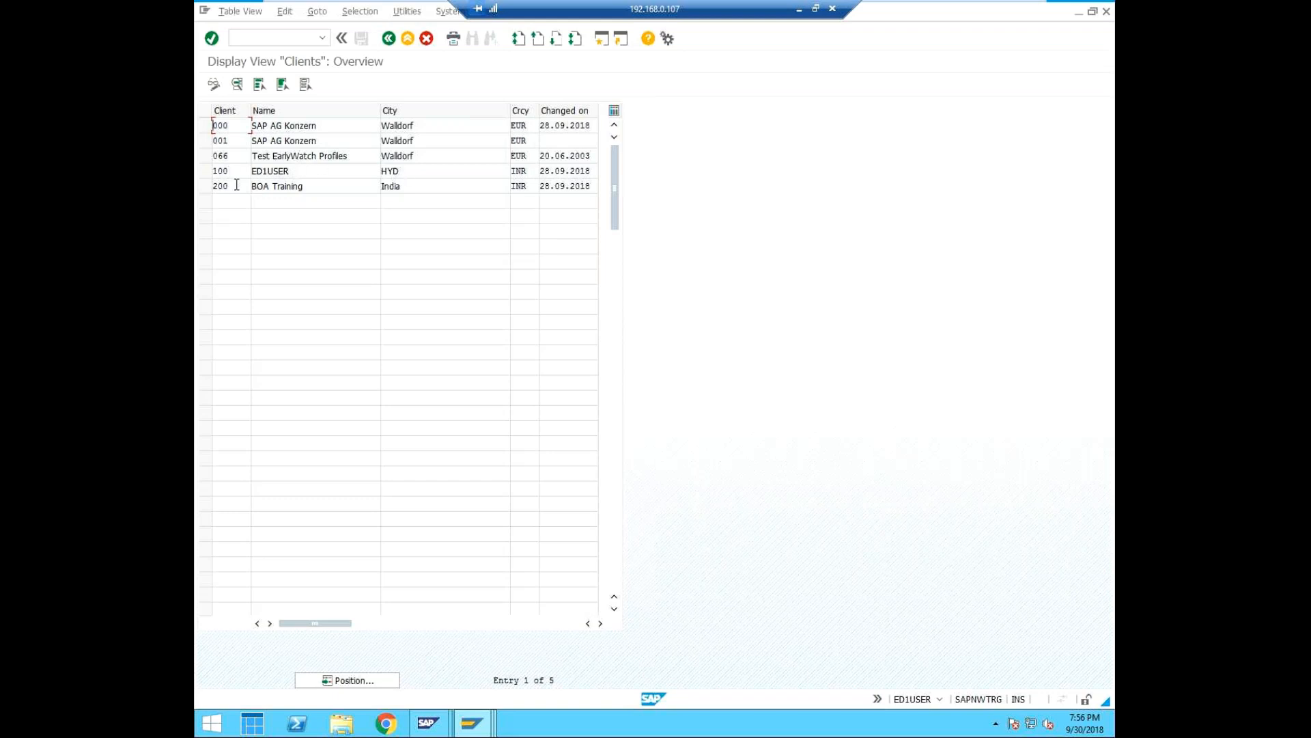
Start a new logon to the ED1 ECC Dev System and set the client to 001.
{"action": "mouse_move", "coordinate": [471, 729]}
{"action": "left_click", "coordinate": [471, 722]}
{"action": "left_click", "coordinate": [319, 613]}
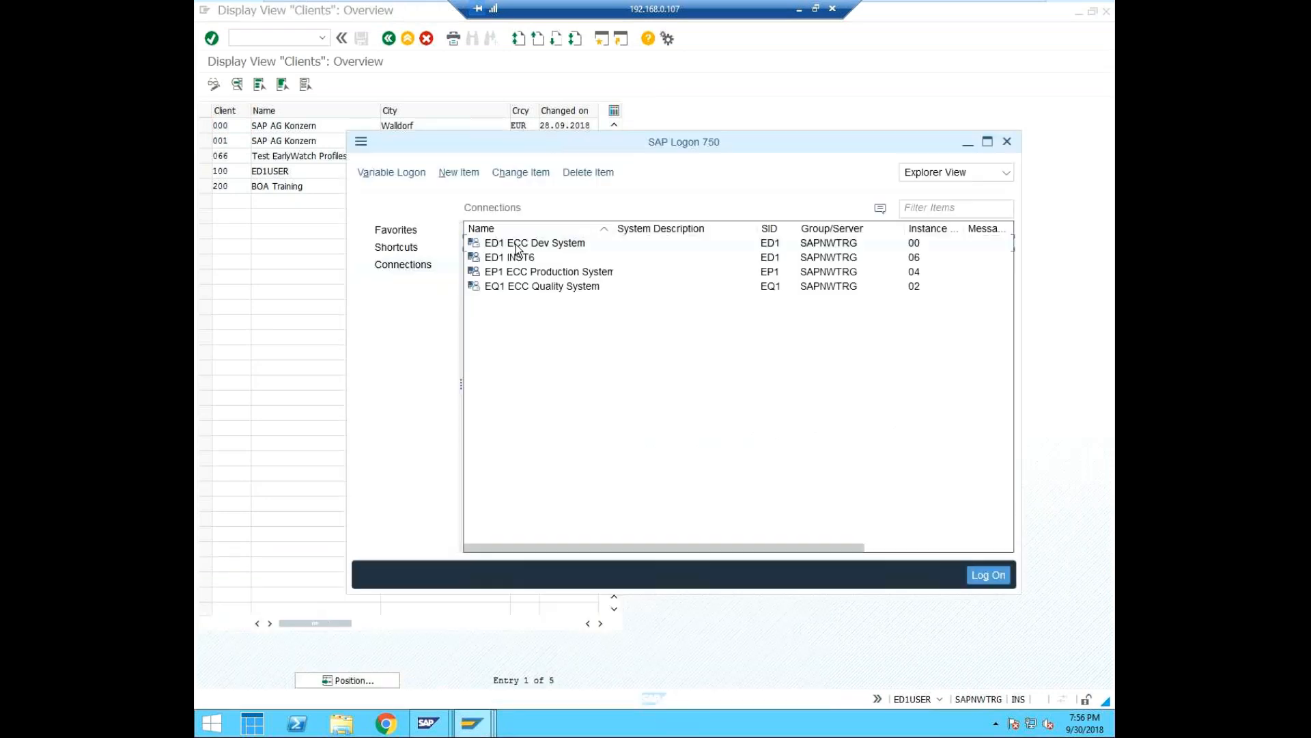
{"action": "right_click", "coordinate": [517, 243]}
{"action": "left_click", "coordinate": [560, 254]}
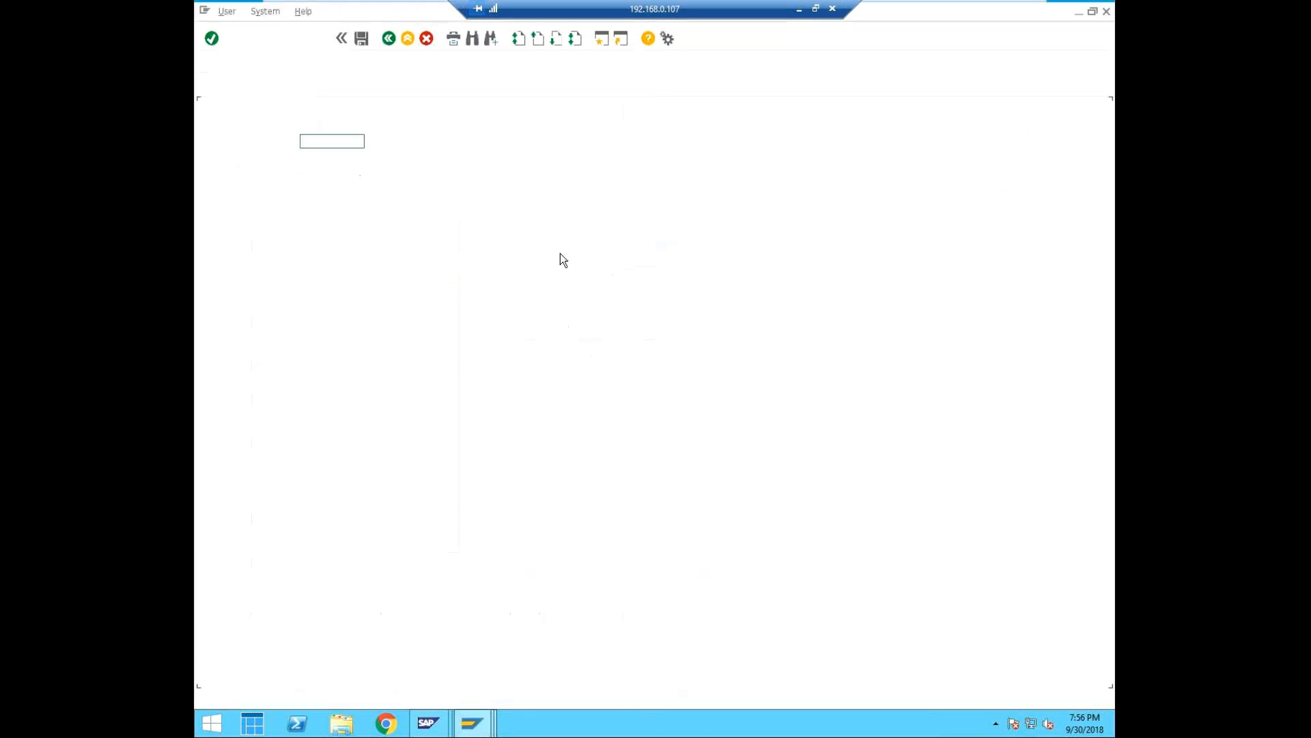
{"action": "left_click", "coordinate": [307, 111]}
{"action": "key", "text": "BackSpace"}
{"action": "type", "text": "000"}
{"action": "left_click", "coordinate": [370, 112]}
{"action": "key", "text": "BackSpace"}
{"action": "type", "text": "1"}
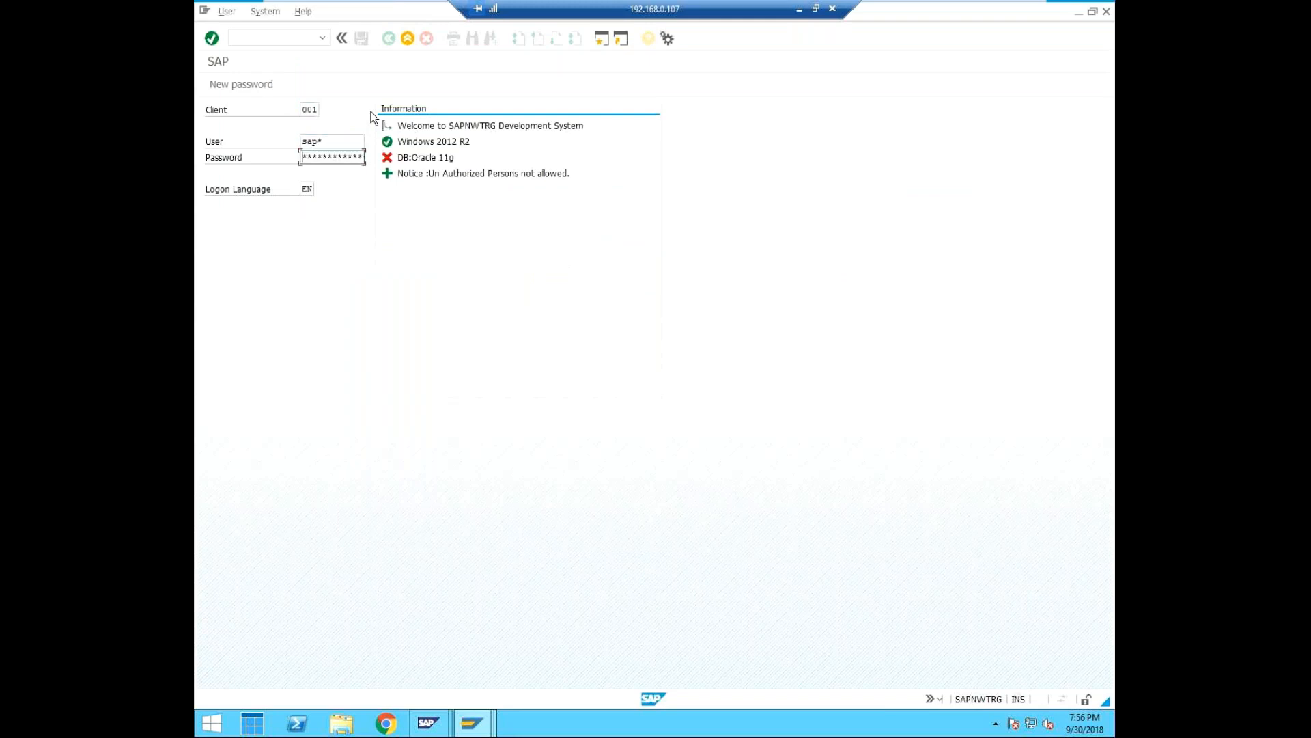
Log on to client 001 with the account password and accept the copyright notice.
{"action": "type", "text": "*****"}
{"action": "key", "text": "Return"}
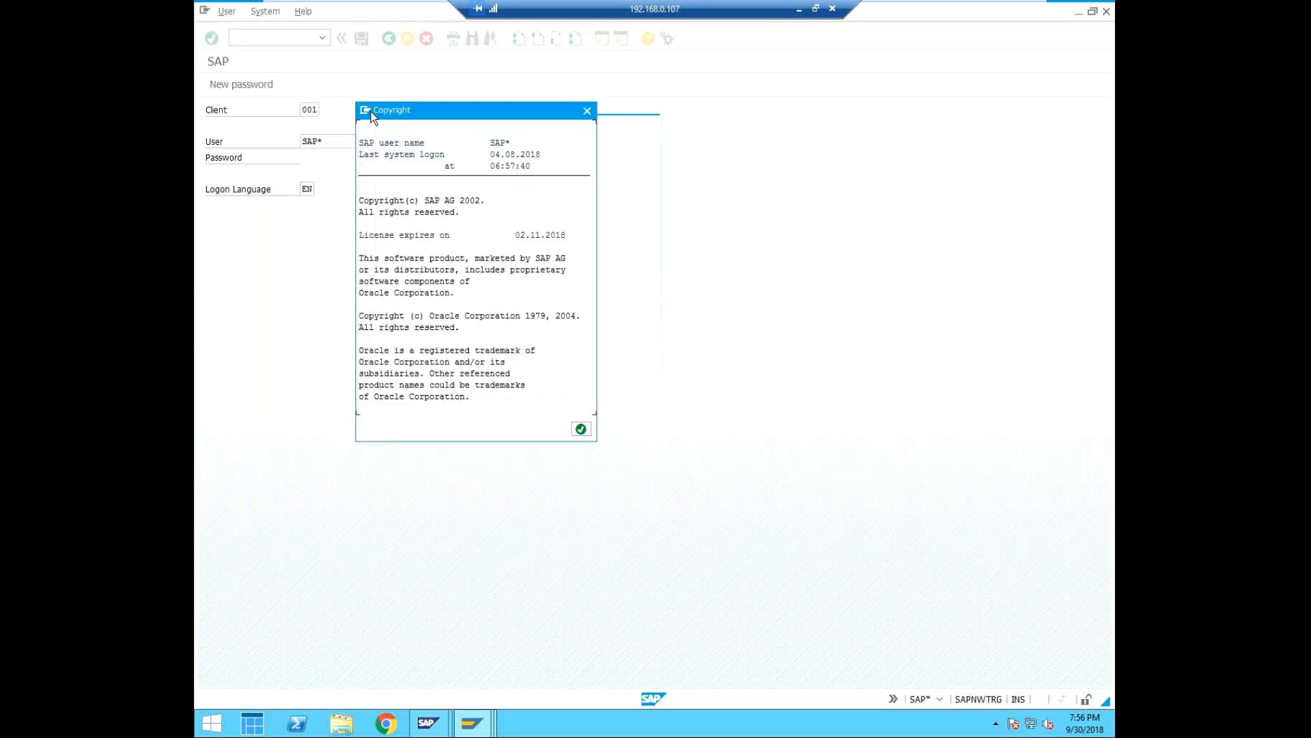
{"action": "left_click", "coordinate": [580, 429]}
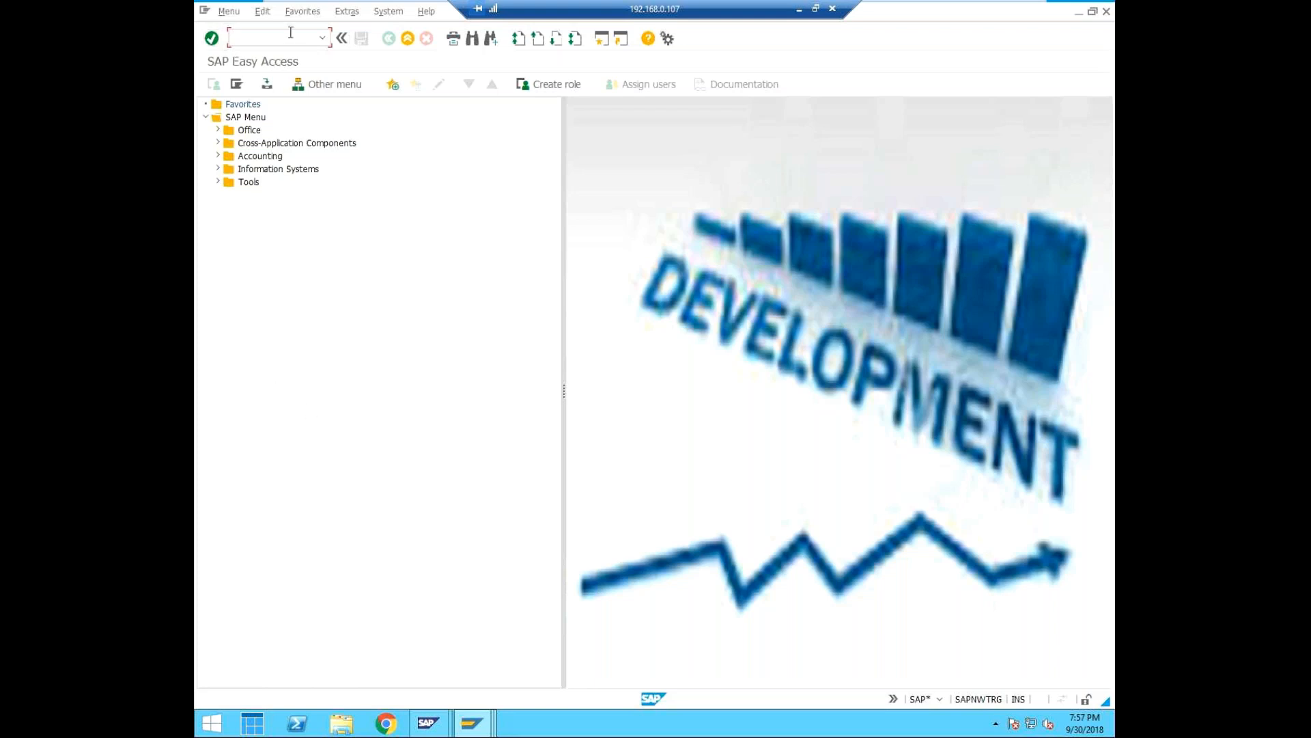
Open user maintenance with transaction SU01.
{"action": "type", "text": "/nsu01"}
{"action": "key", "text": "Return"}
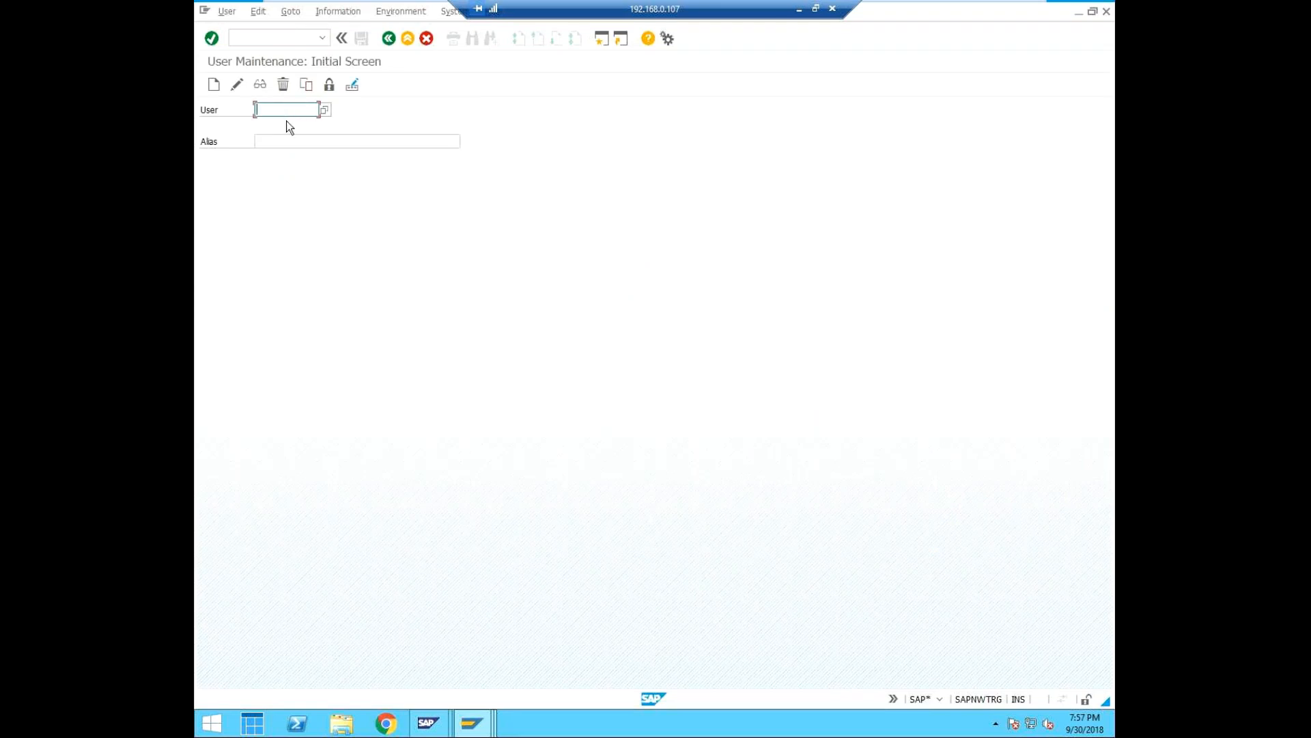
{"action": "type", "text": "cui"}
{"action": "left_click", "coordinate": [285, 123]}
{"action": "key", "text": "Return"}
{"action": "left_click", "coordinate": [325, 110]}
{"action": "left_click", "coordinate": [696, 111]}
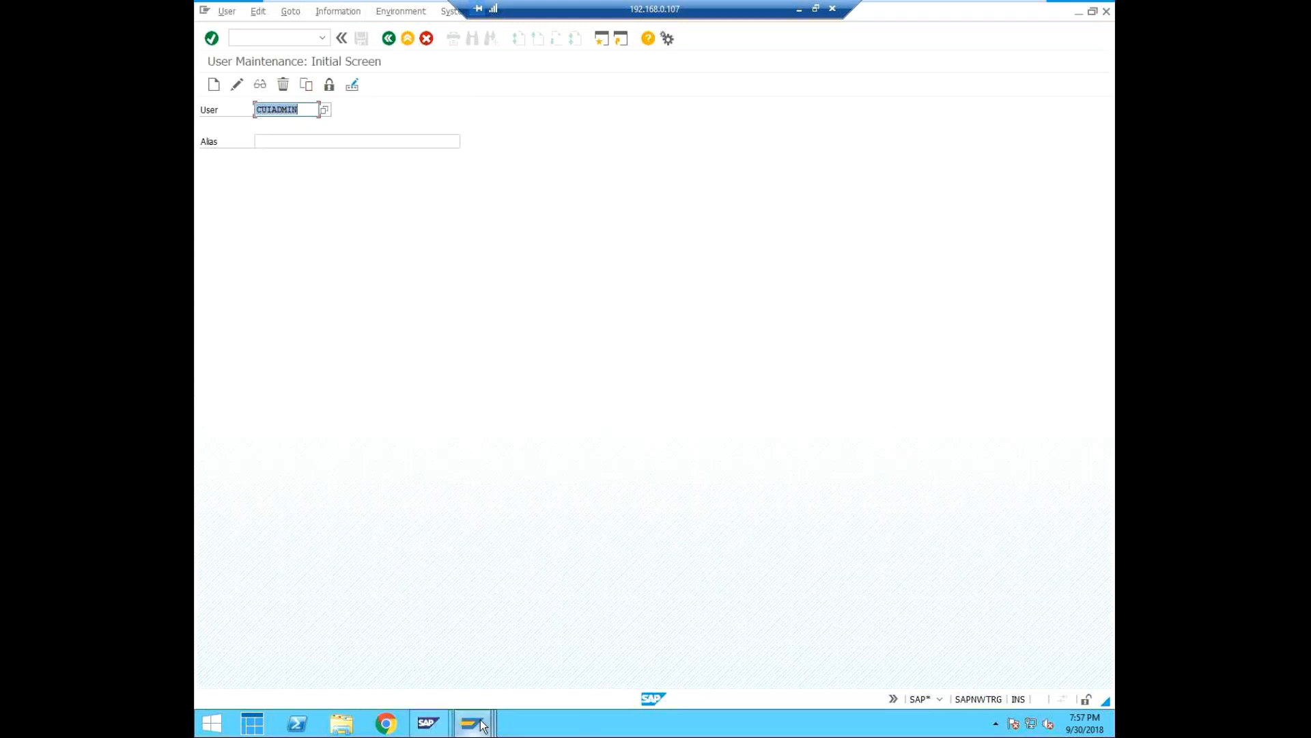
{"action": "mouse_move", "coordinate": [482, 724]}
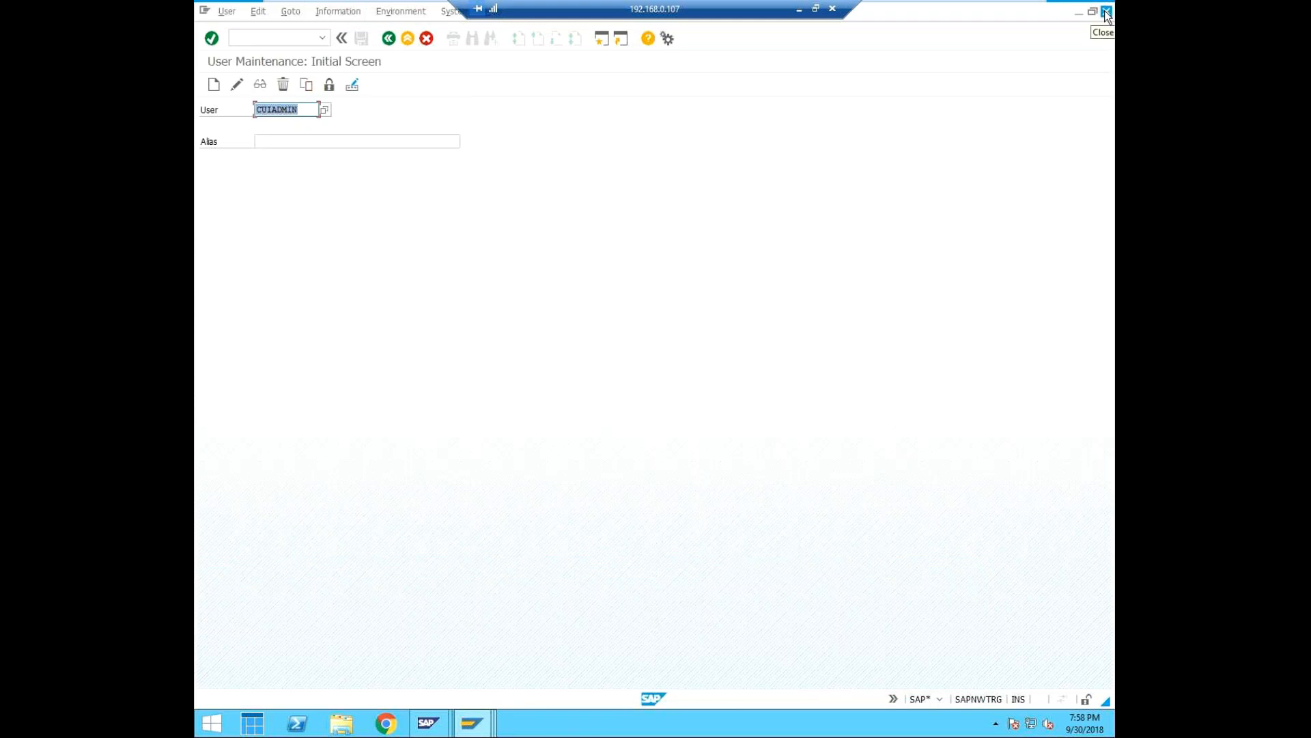
{"action": "left_click", "coordinate": [305, 110]}
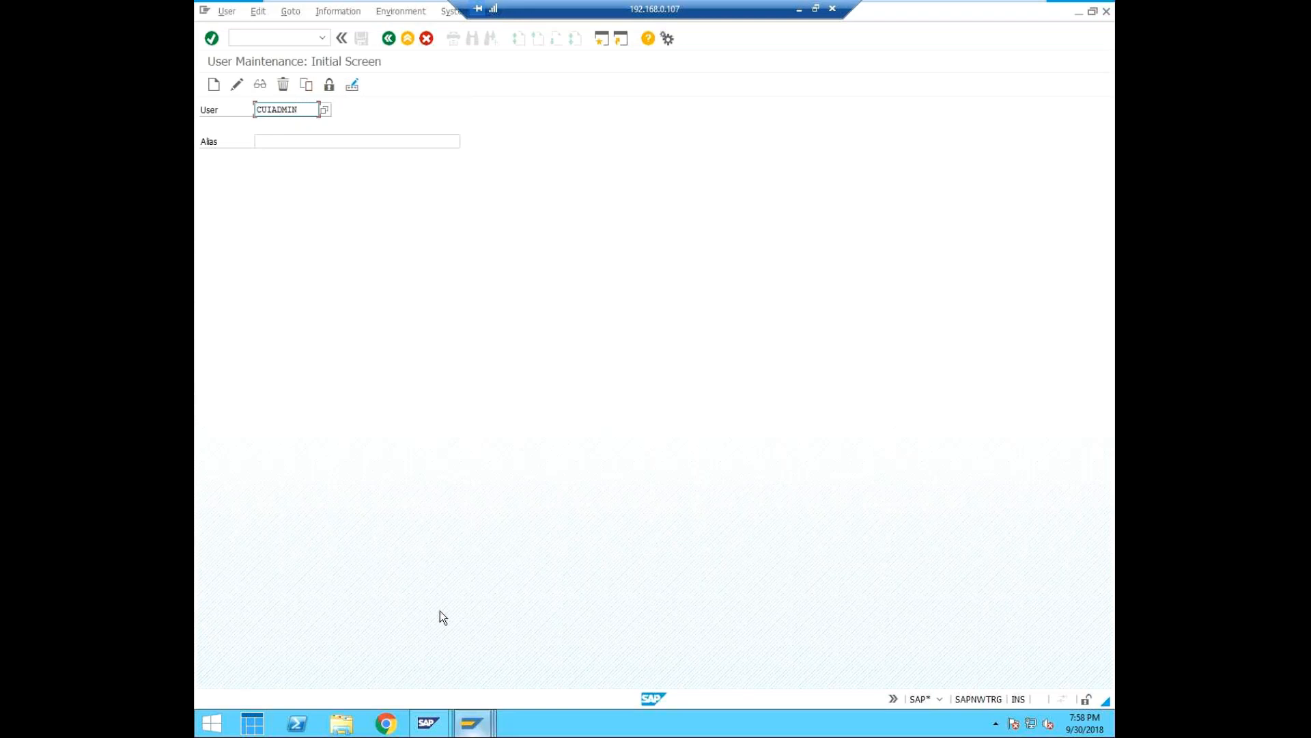
Enter childadm as the user and child admin user as its alias, and check the session's system and client.
{"action": "double_click", "coordinate": [301, 109]}
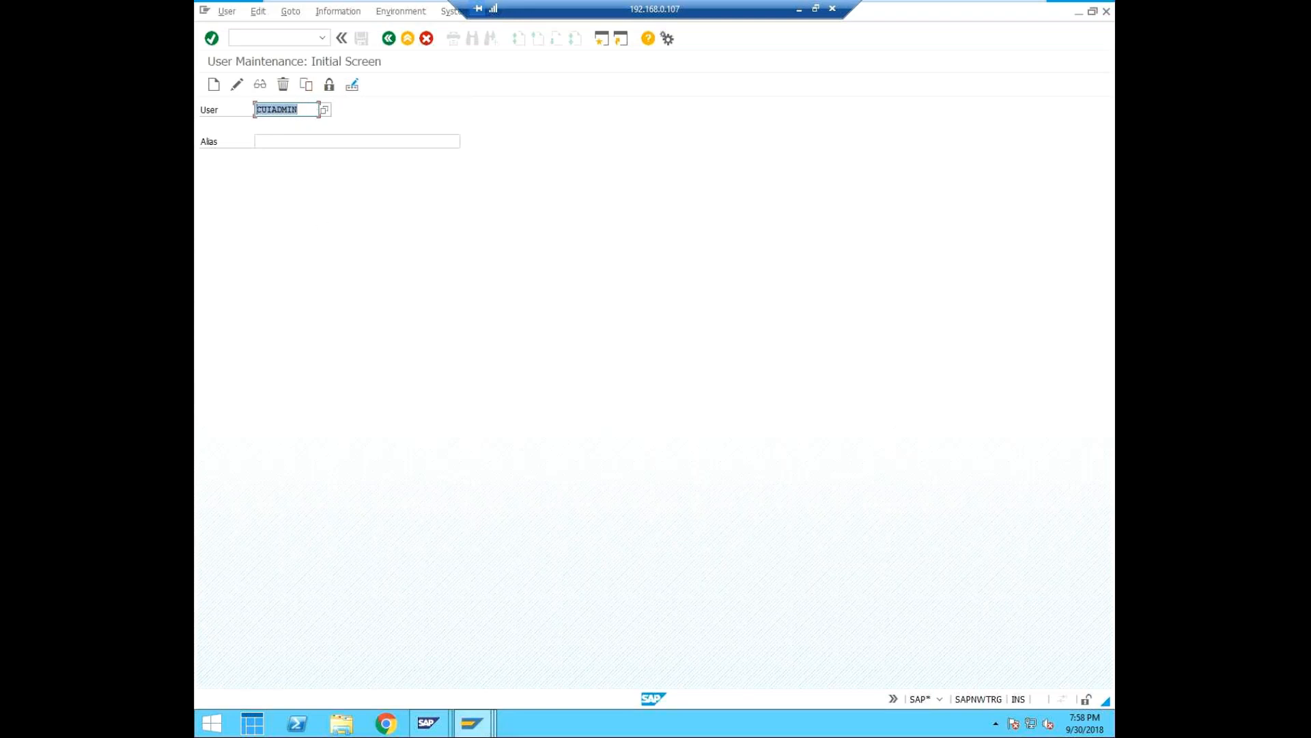
{"action": "type", "text": "chil"}
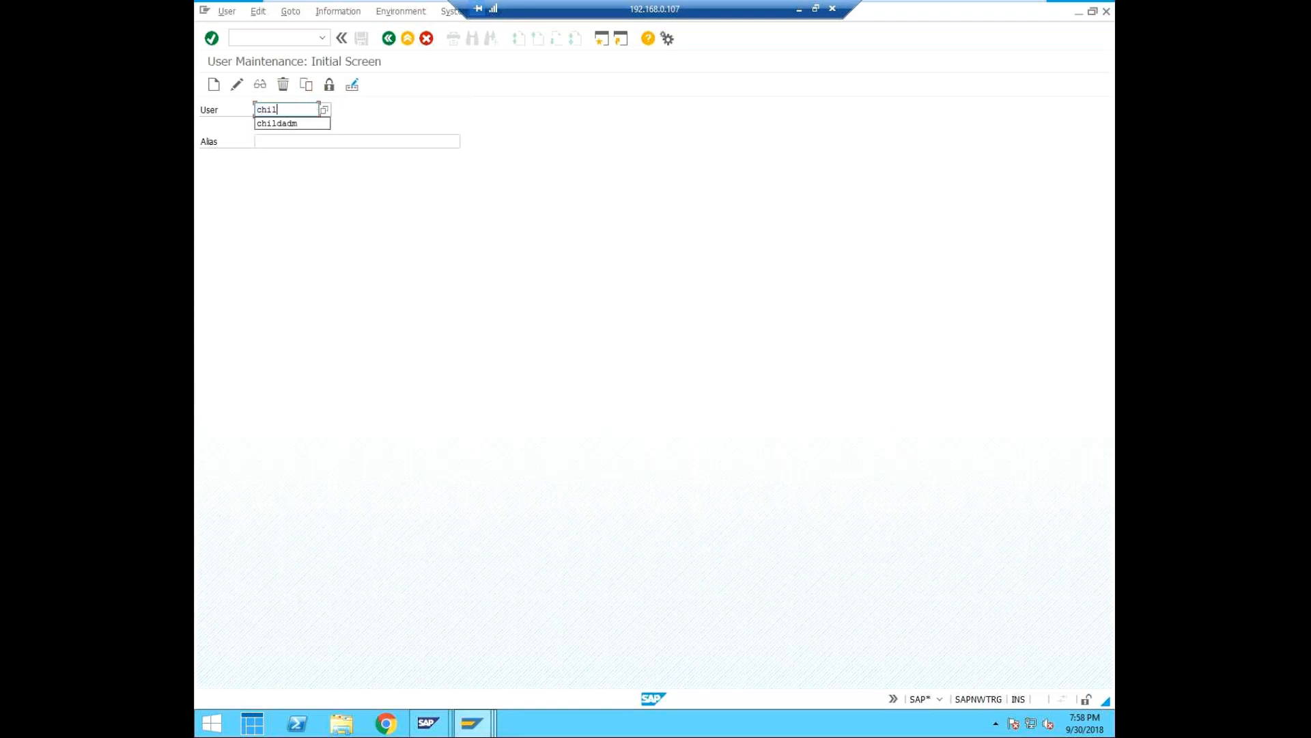
{"action": "type", "text": "dadm"}
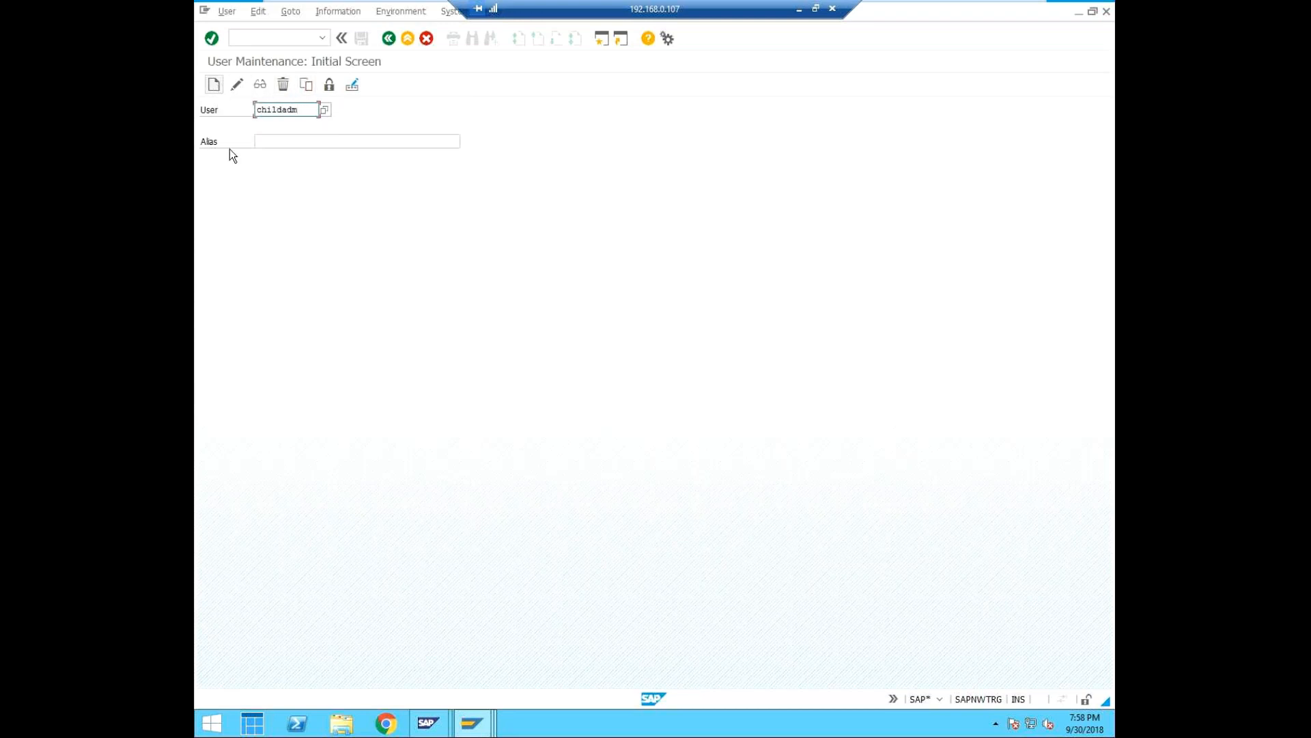
{"action": "left_click", "coordinate": [267, 138]}
{"action": "type", "text": "cl"}
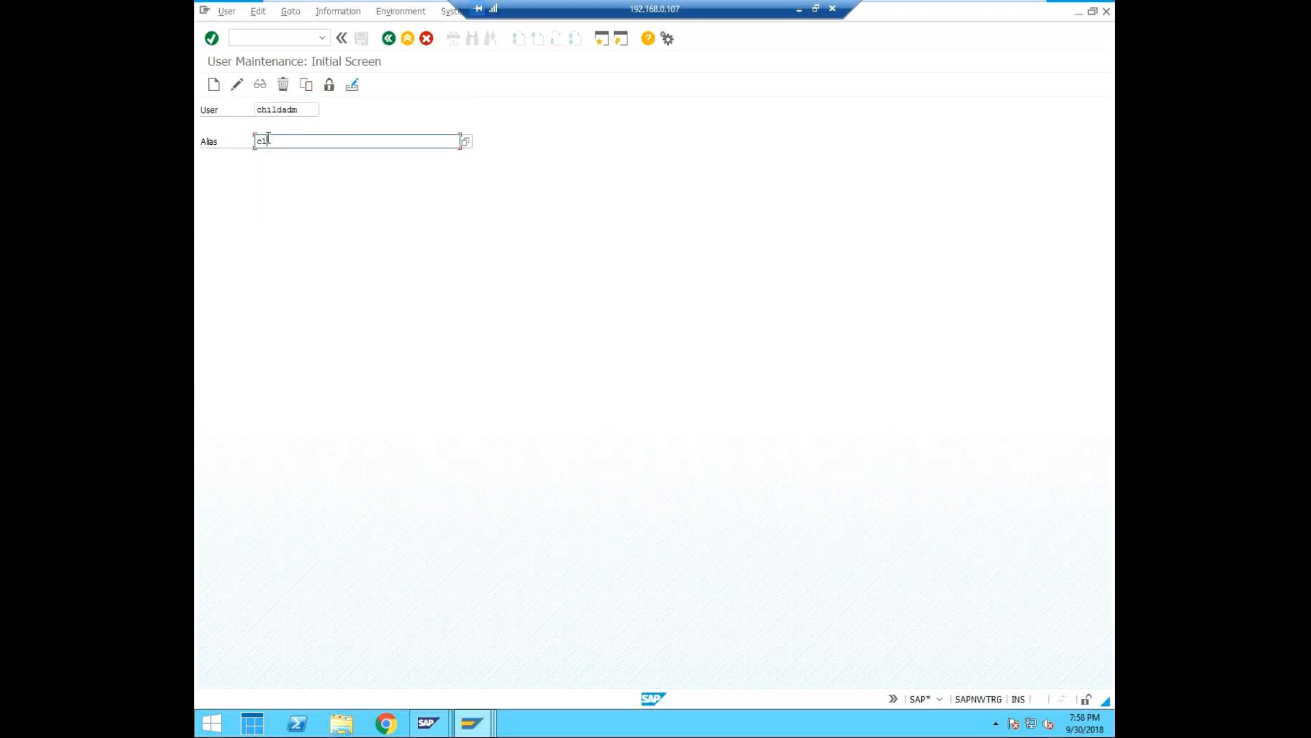
{"action": "key", "text": "BackSpace"}
{"action": "type", "text": "h"}
{"action": "key", "text": "Down"}
{"action": "key", "text": "Return"}
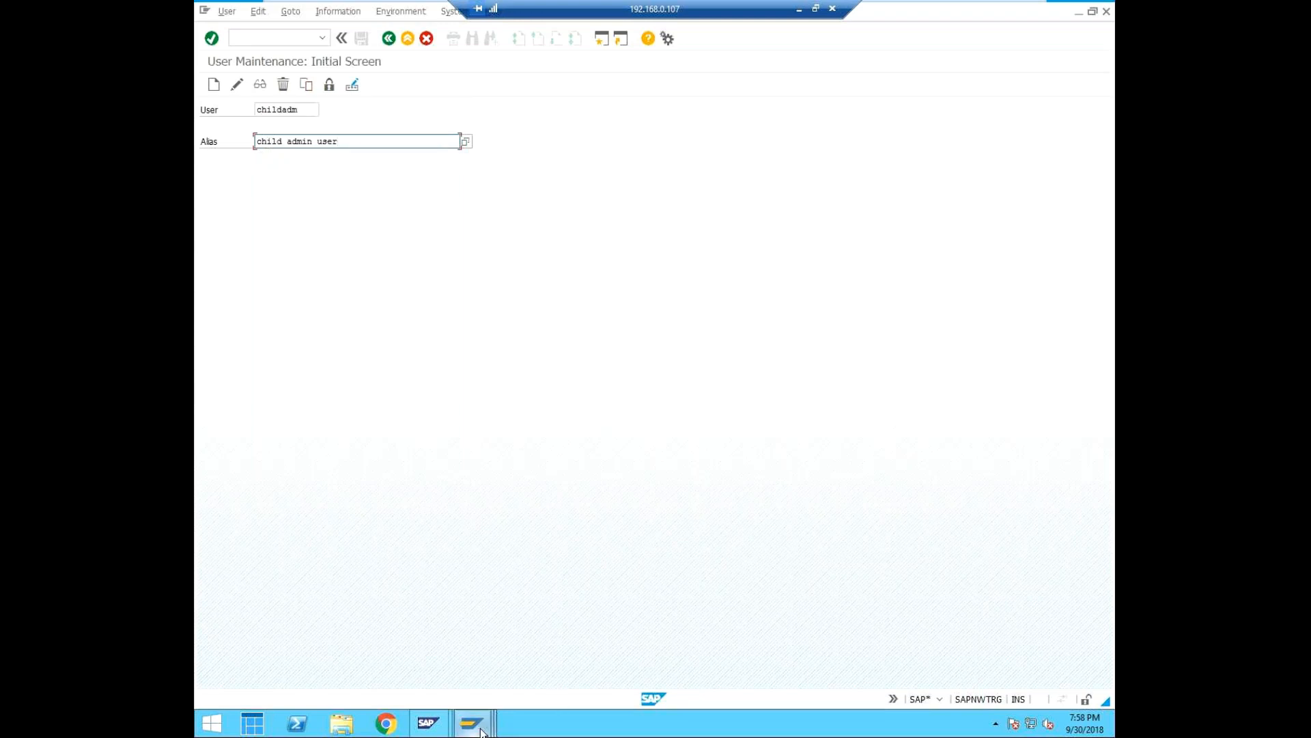
{"action": "left_click", "coordinate": [940, 702]}
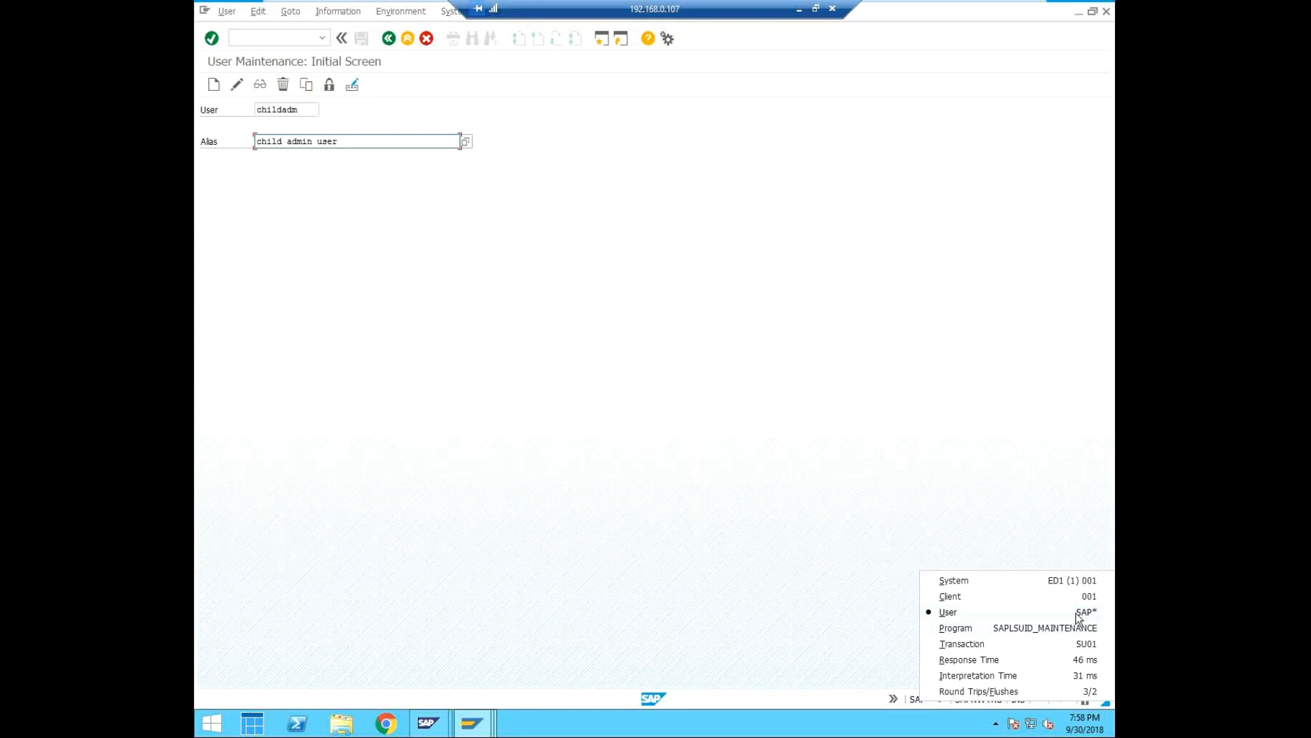
{"action": "left_click", "coordinate": [360, 379]}
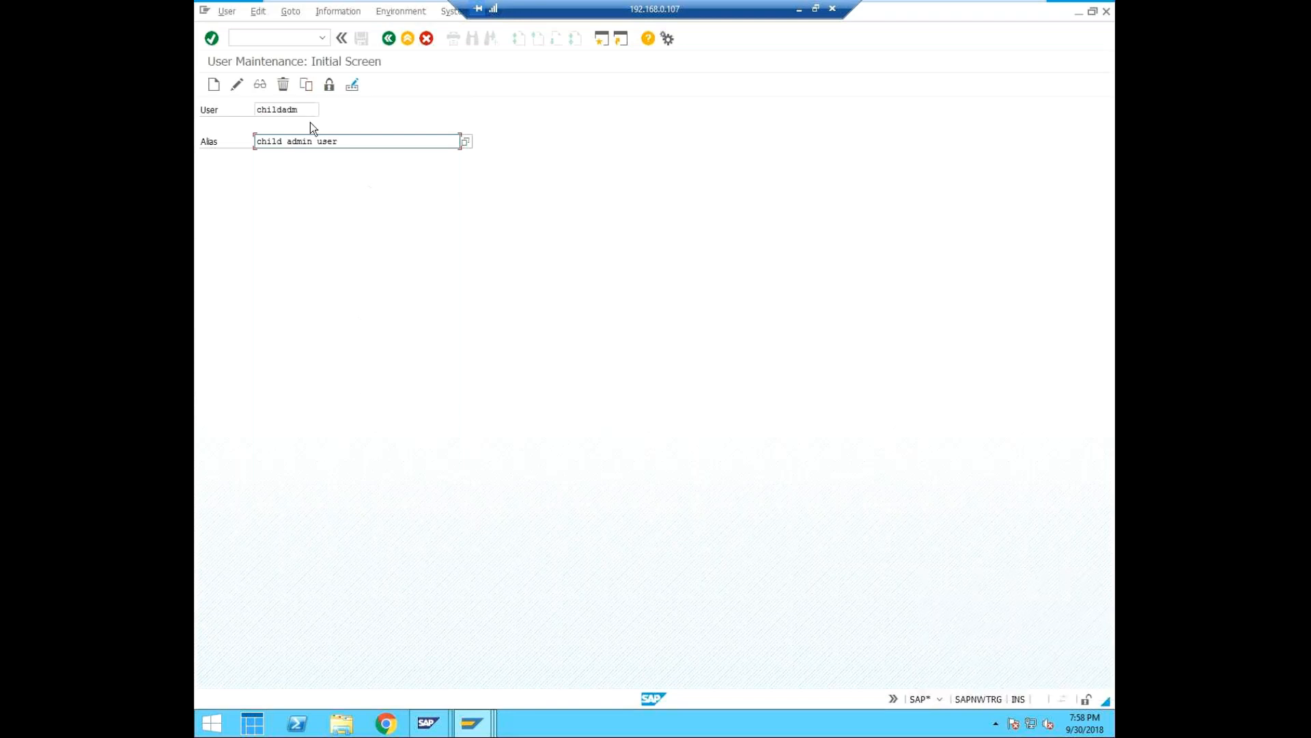
Start creating the childadm user and set its last name to child admin ed1 001 client.
{"action": "left_click", "coordinate": [214, 86]}
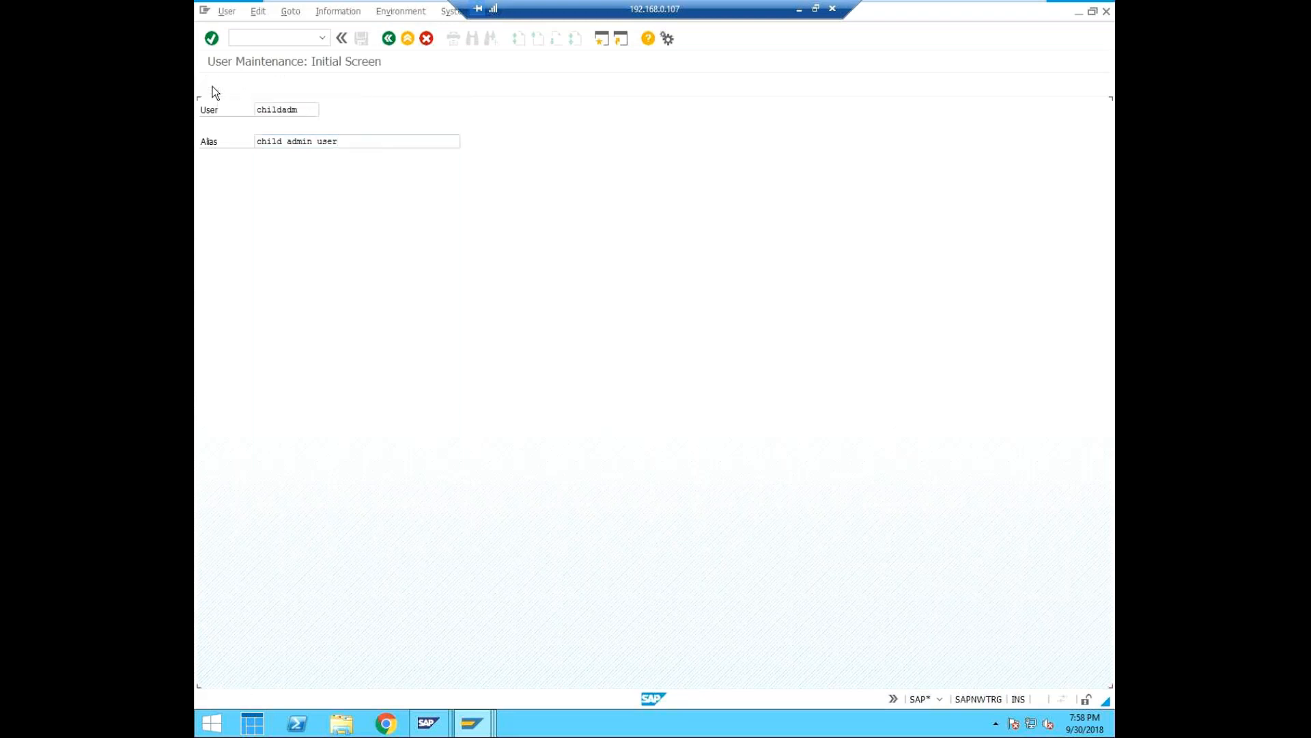
{"action": "left_click", "coordinate": [305, 221]}
{"action": "type", "text": "child"}
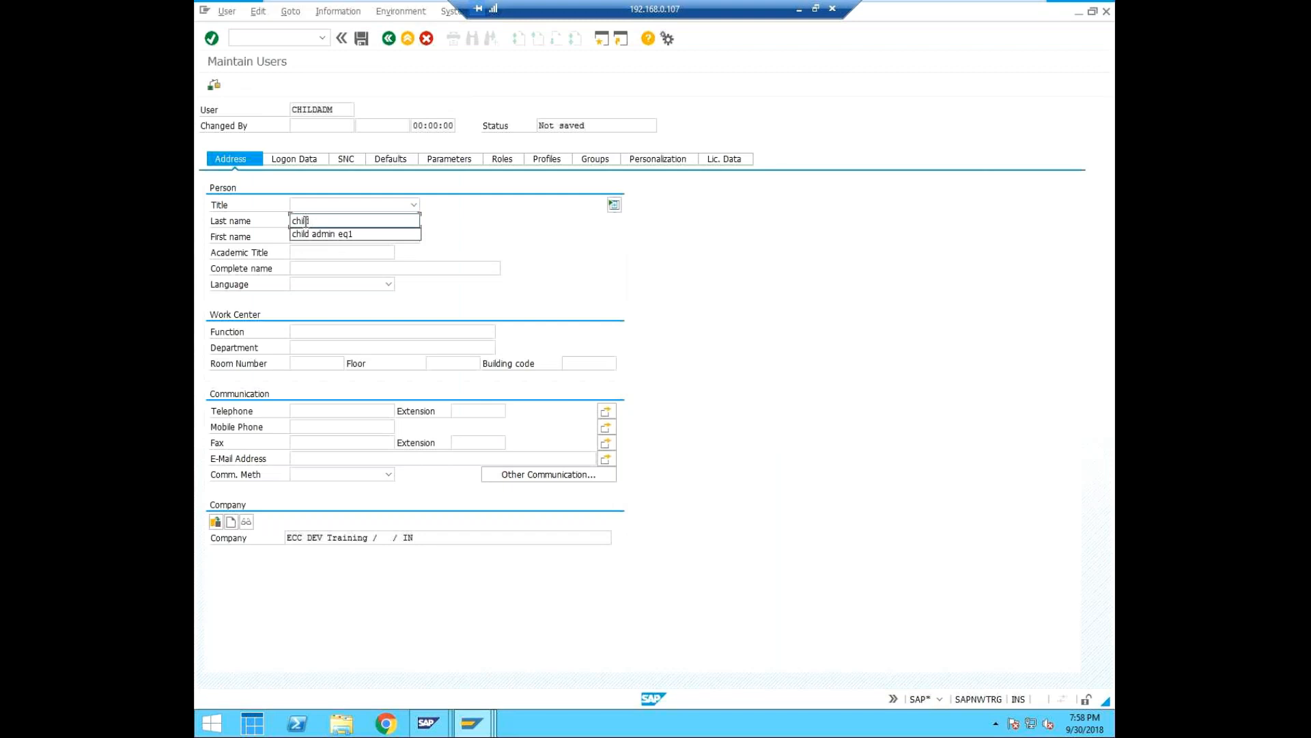
{"action": "type", "text": " admin ed1 100"}
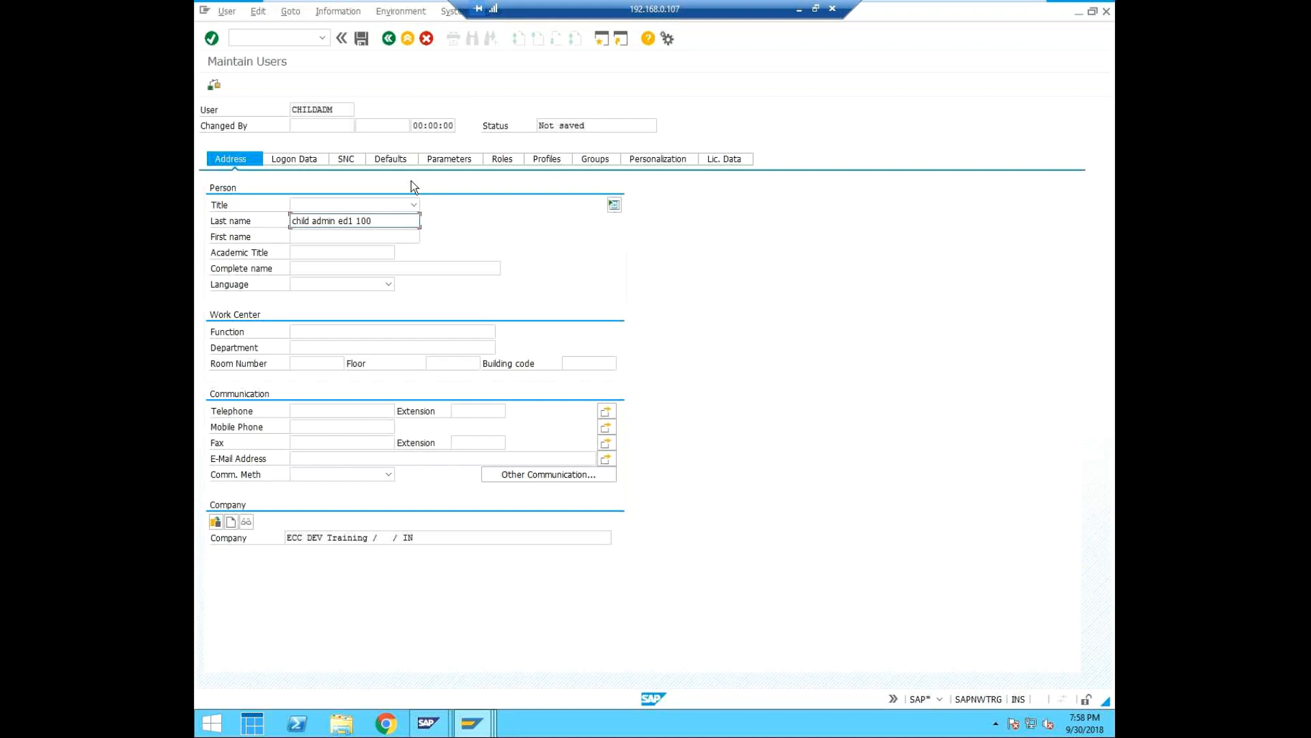
{"action": "type", "text": " client"}
{"action": "key", "text": "BackSpace"}
{"action": "key", "text": "BackSpace"}
{"action": "key", "text": "BackSpace"}
{"action": "key", "text": "BackSpace"}
{"action": "key", "text": "BackSpace"}
{"action": "type", "text": "001"}
{"action": "key", "text": "BackSpace"}
{"action": "key", "text": "BackSpace"}
{"action": "key", "text": "BackSpace"}
{"action": "key", "text": "BackSpace"}
{"action": "key", "text": "BackSpace"}
{"action": "key", "text": "BackSpace"}
{"action": "key", "text": "BackSpace"}
{"action": "type", "text": "001 client"}
Enter and repeat the initial password in the childadm user's logon data.
{"action": "left_click", "coordinate": [502, 163]}
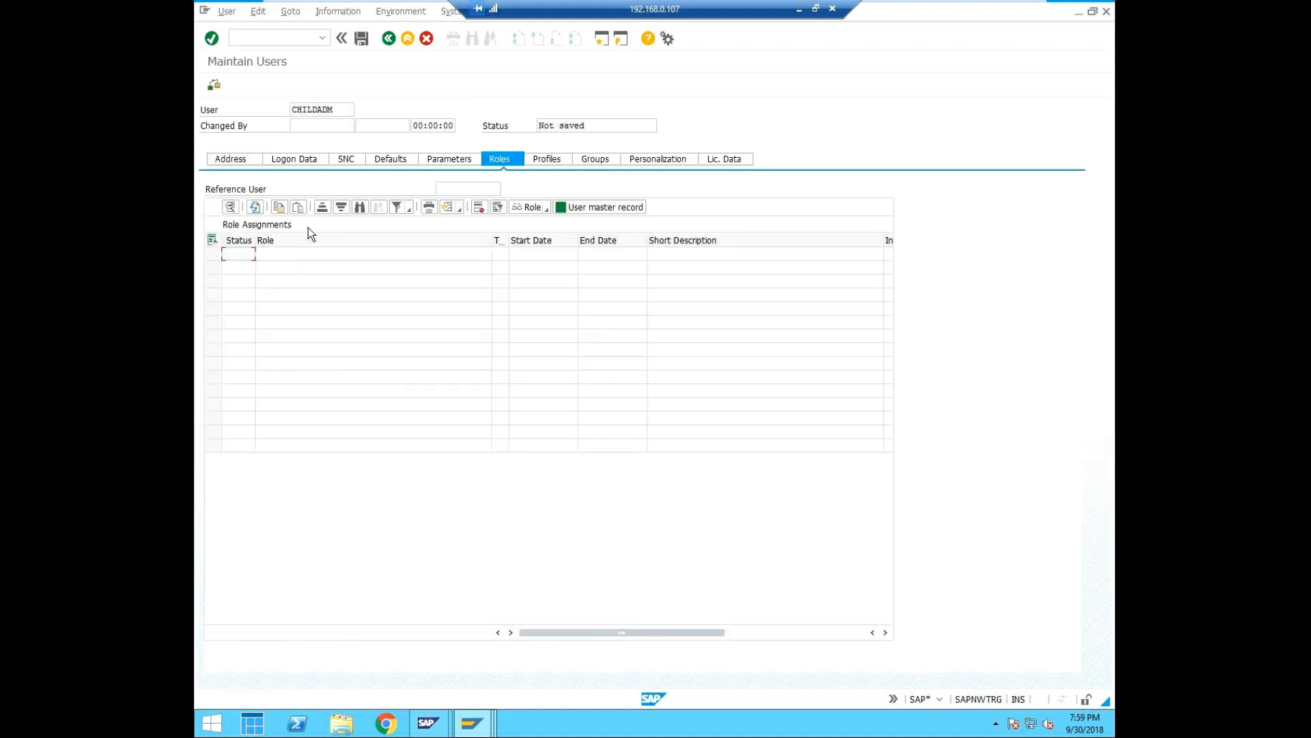
{"action": "left_click", "coordinate": [313, 161]}
{"action": "left_click", "coordinate": [503, 264]}
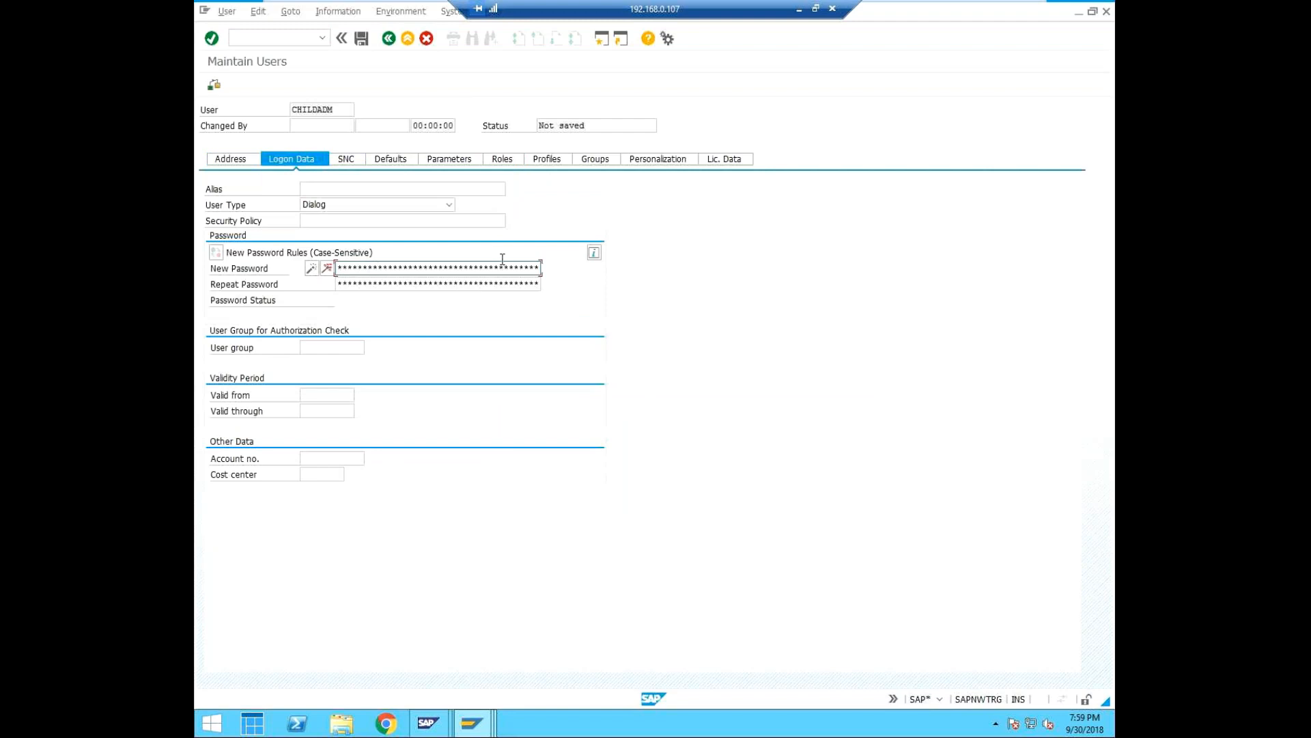
{"action": "key", "text": "Tab"}
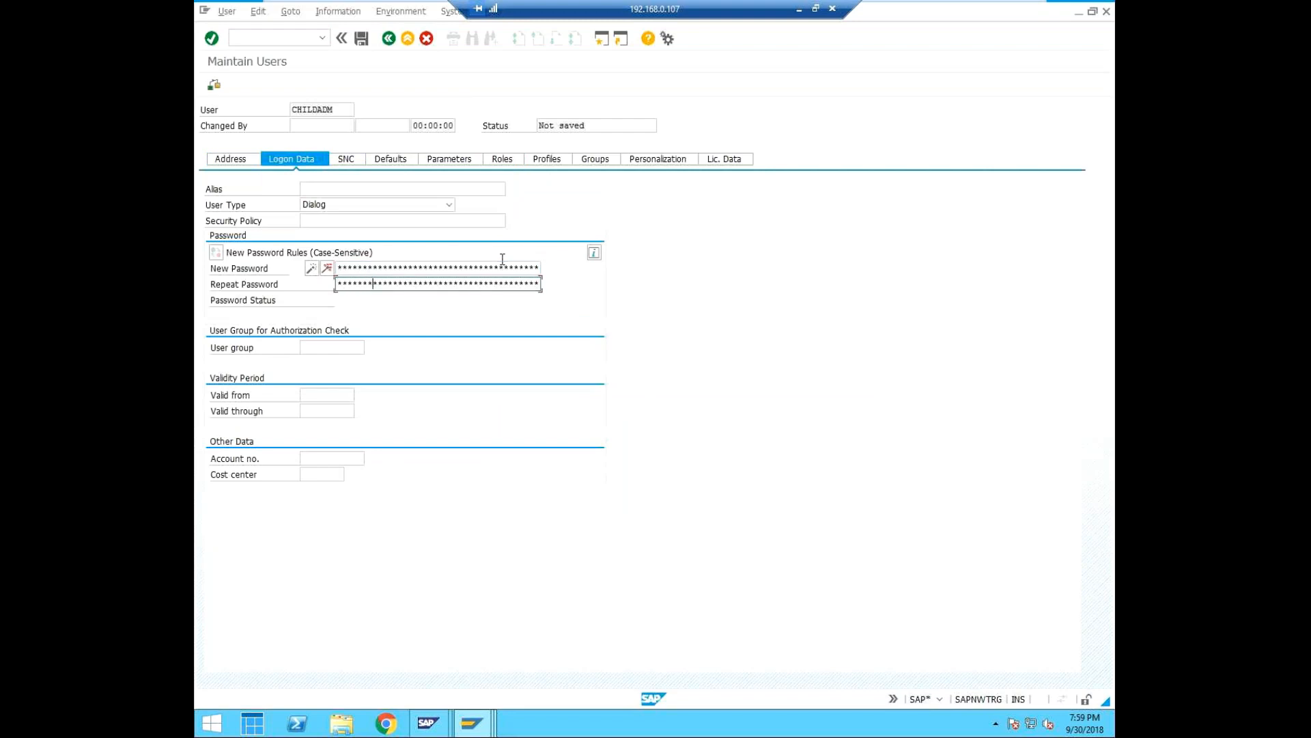
Try to look up roles for the childadm user with the pattern SAP_BC_USR_CUA_*.
{"action": "left_click", "coordinate": [502, 159]}
{"action": "left_click", "coordinate": [278, 256]}
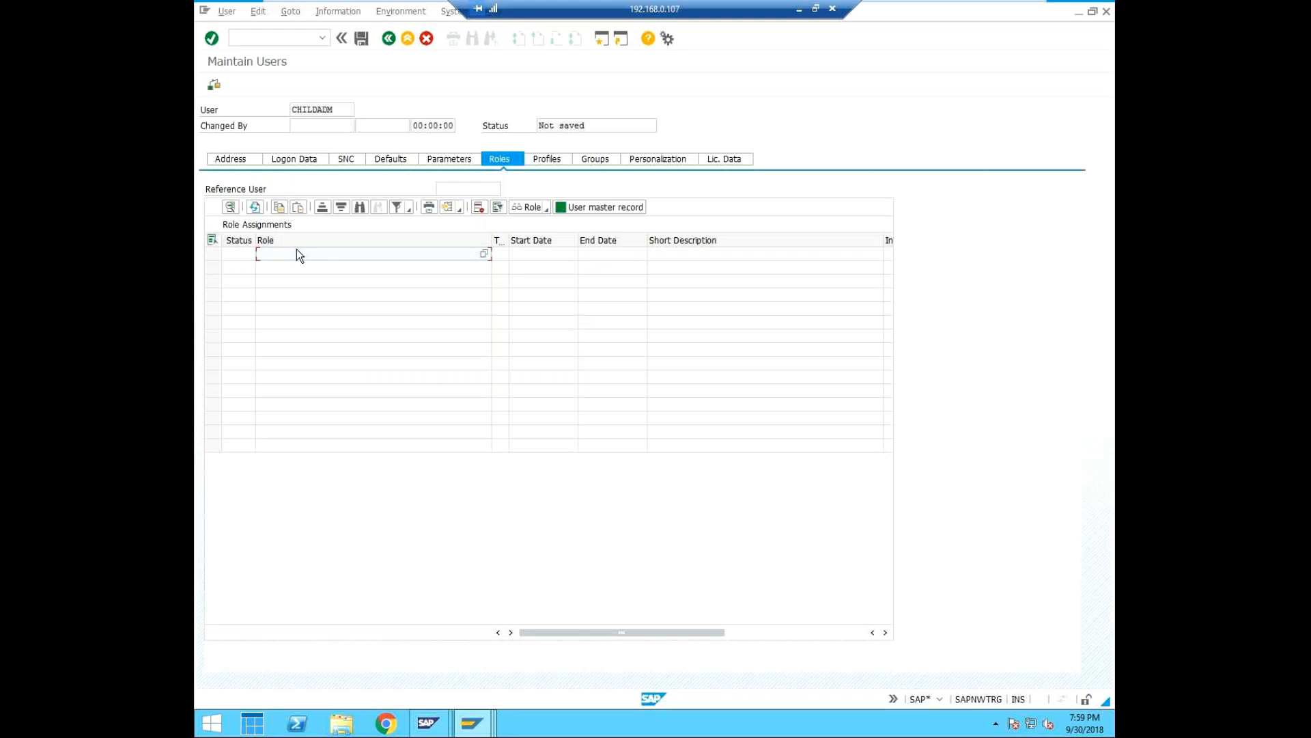
{"action": "type", "text": "SAP_BC_"}
{"action": "type", "text": "USR_CUA"}
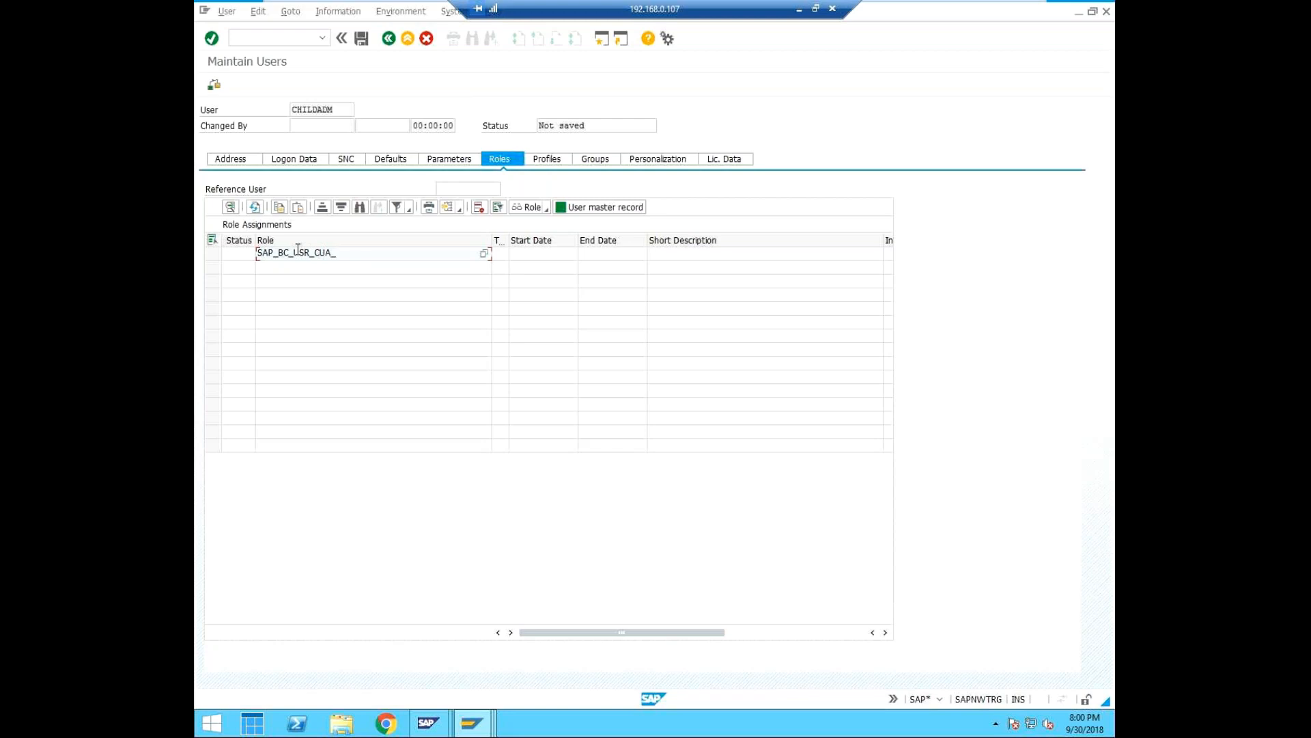
{"action": "type", "text": "_*"}
{"action": "left_click", "coordinate": [483, 253]}
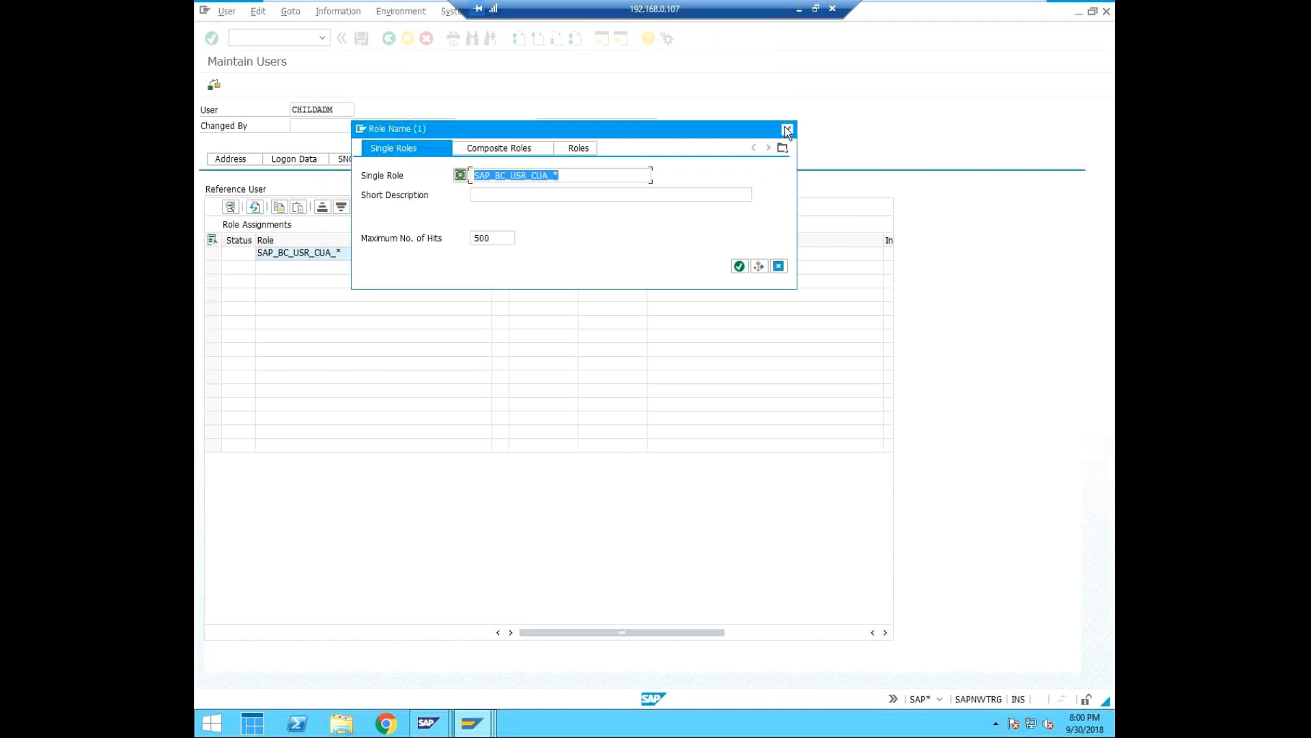
{"action": "left_click", "coordinate": [787, 130]}
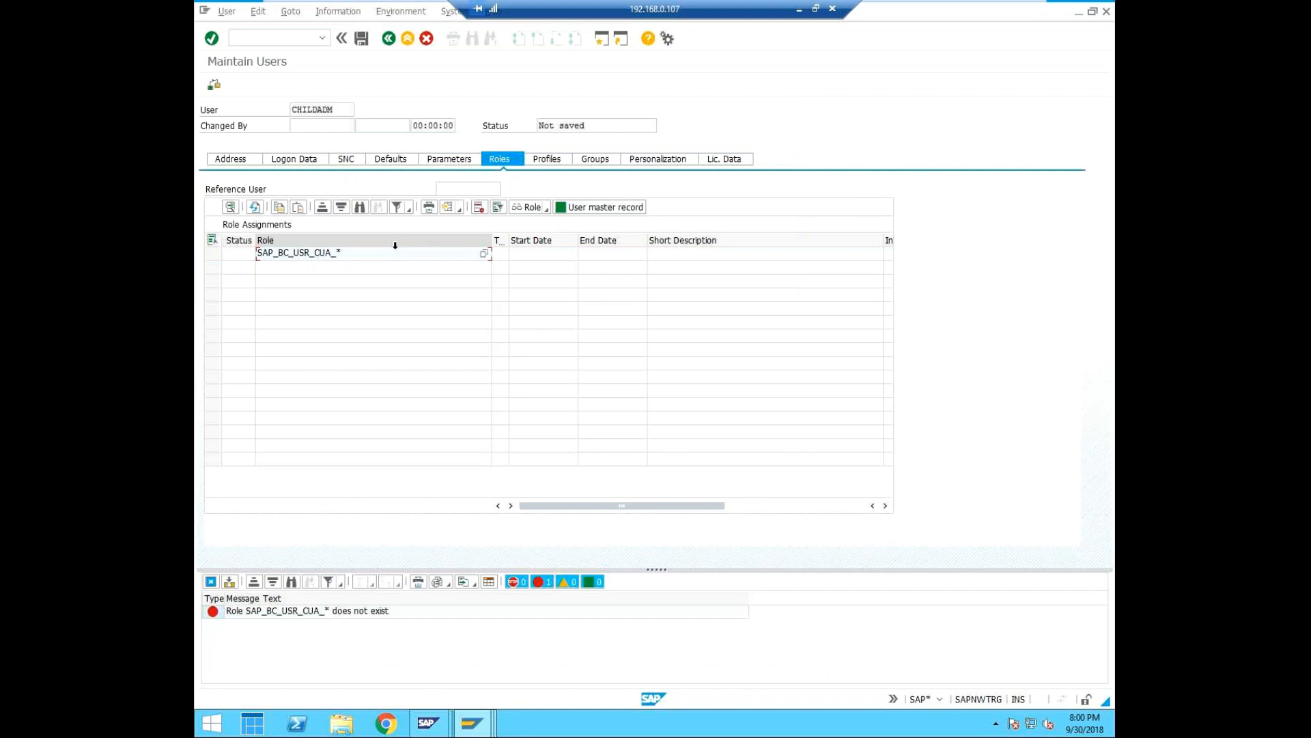
Shorten the role entry to SAP_BC_USR_CUA and open its role display.
{"action": "key", "text": "BackSpace"}
{"action": "key", "text": "Right"}
{"action": "key", "text": "Right"}
{"action": "key", "text": "Right"}
{"action": "key", "text": "Left"}
{"action": "key", "text": "Left"}
{"action": "key", "text": "Left"}
{"action": "key", "text": "Left"}
{"action": "left_click", "coordinate": [358, 245]}
{"action": "left_click", "coordinate": [356, 254]}
{"action": "double_click", "coordinate": [353, 250]}
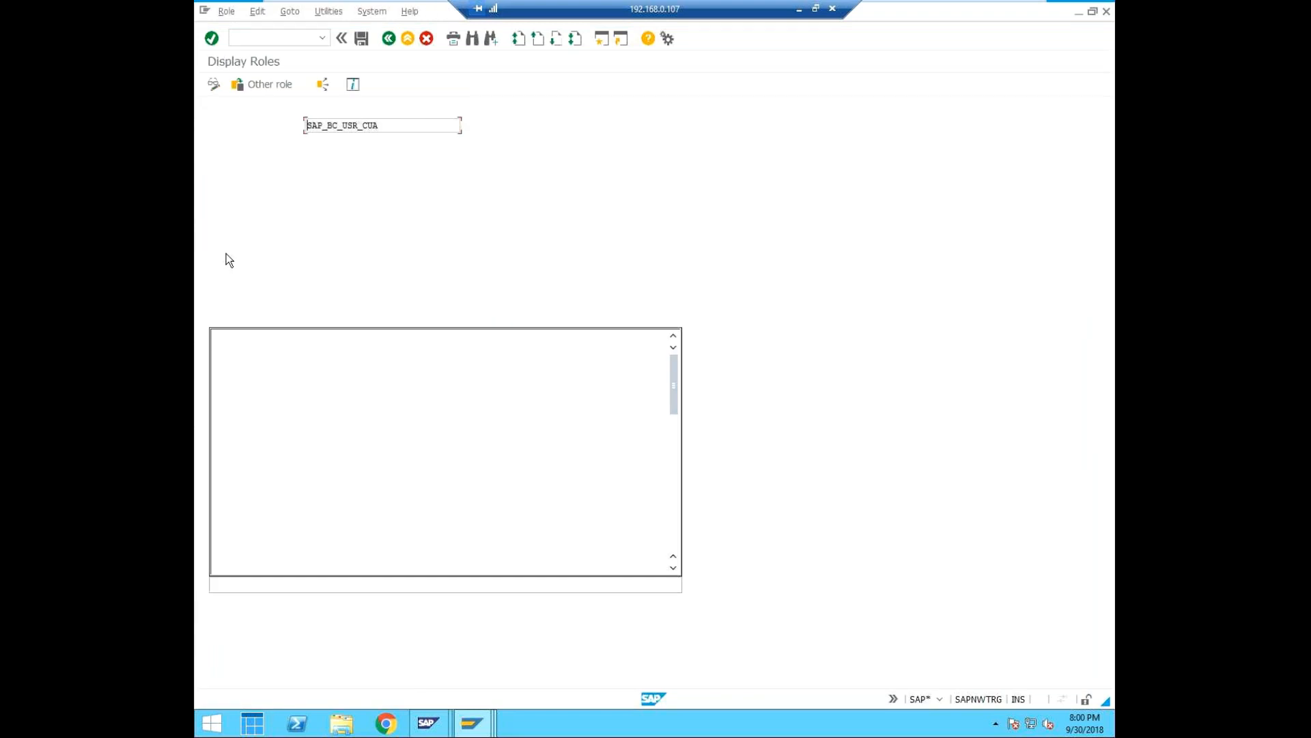
Leave the role display and discard the unsaved user record, returning to the initial user maintenance screen.
{"action": "left_click", "coordinate": [417, 39]}
{"action": "left_click", "coordinate": [385, 36]}
{"action": "left_click", "coordinate": [463, 277]}
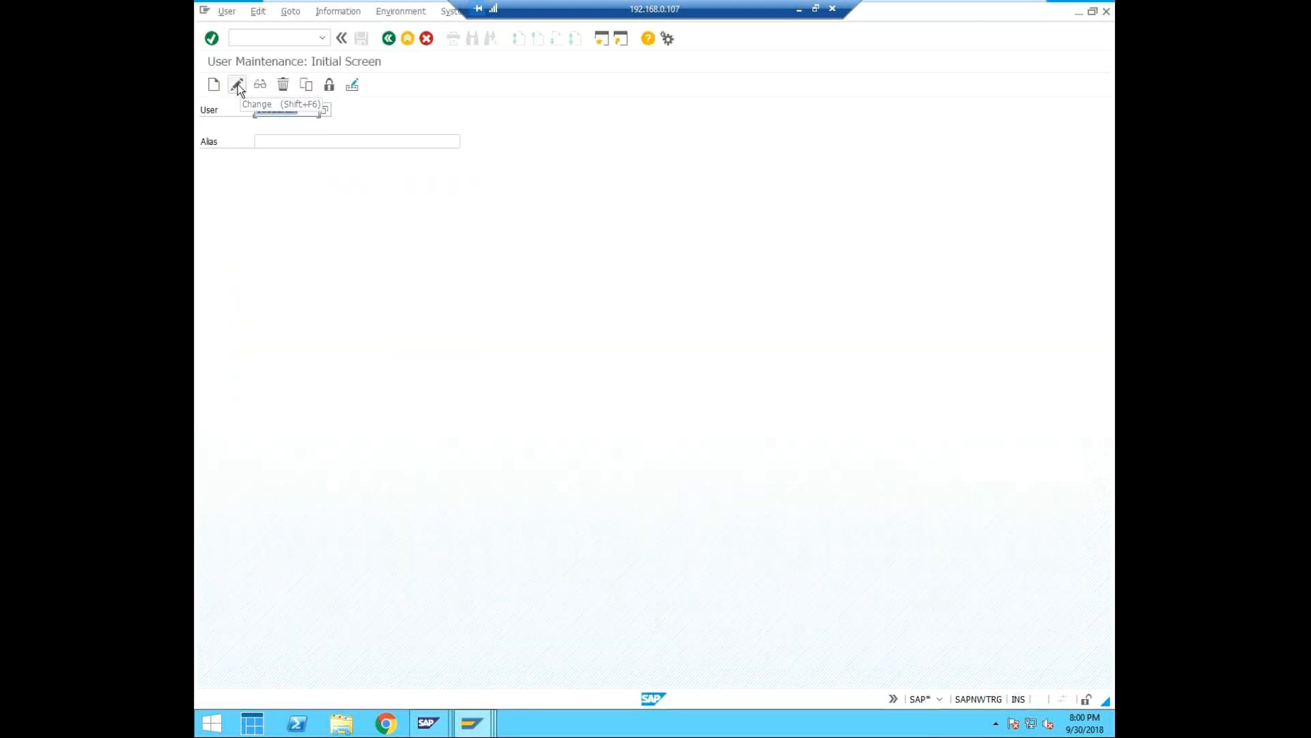
Create the childadm user again with the last name child admin ed1 001 client.
{"action": "left_click", "coordinate": [215, 86]}
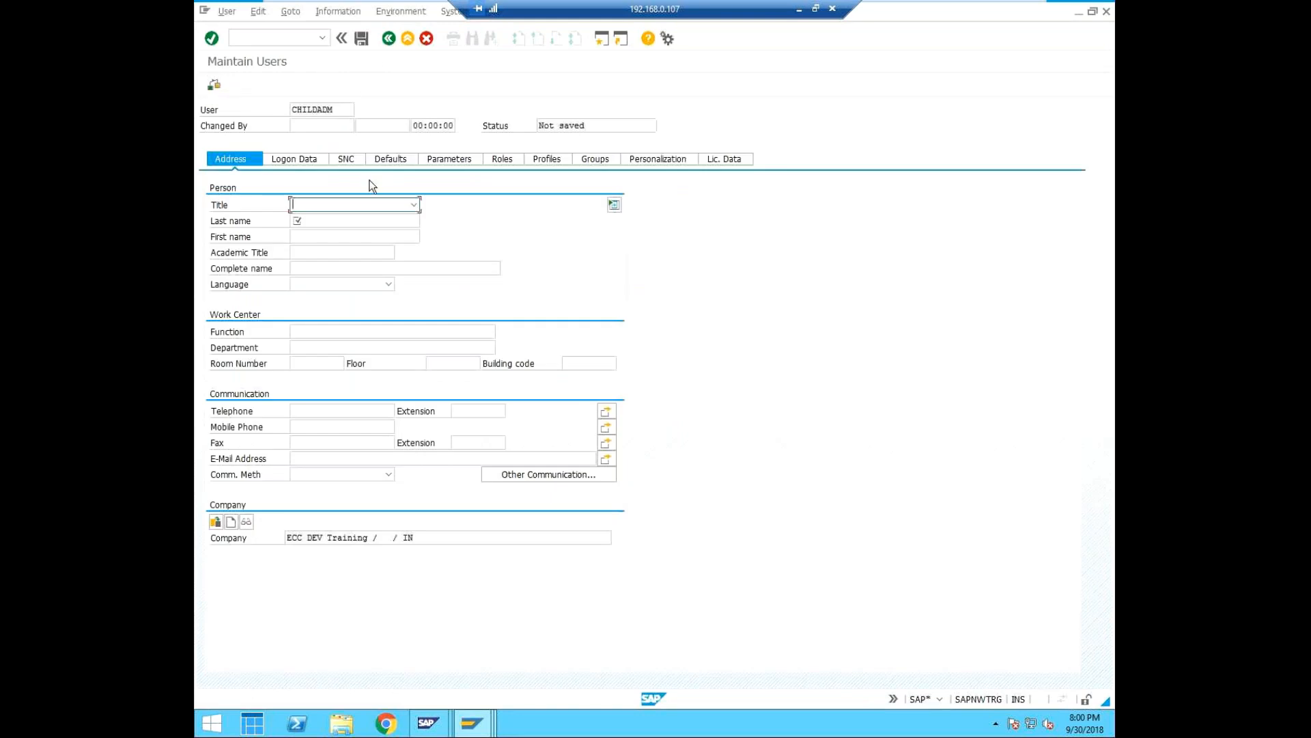
{"action": "left_click", "coordinate": [302, 160]}
{"action": "left_click", "coordinate": [240, 165]}
{"action": "type", "text": "c"}
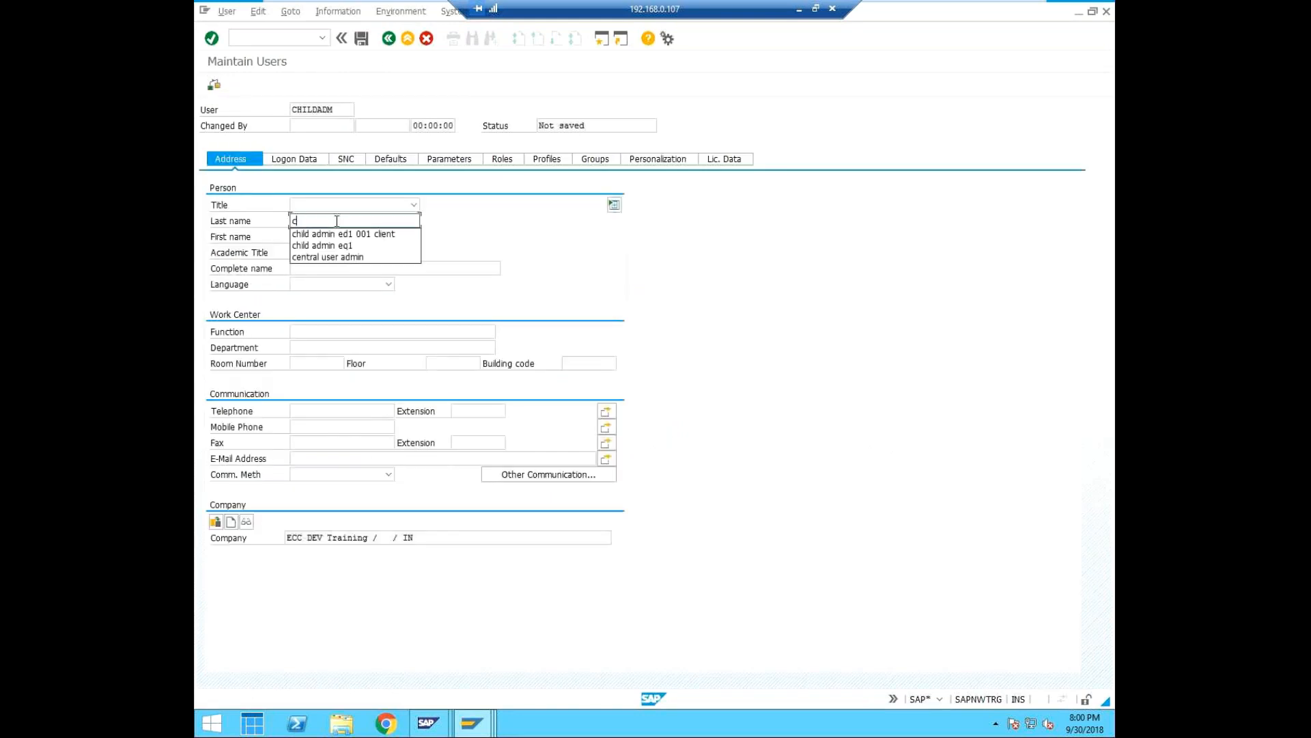
{"action": "left_click", "coordinate": [341, 233]}
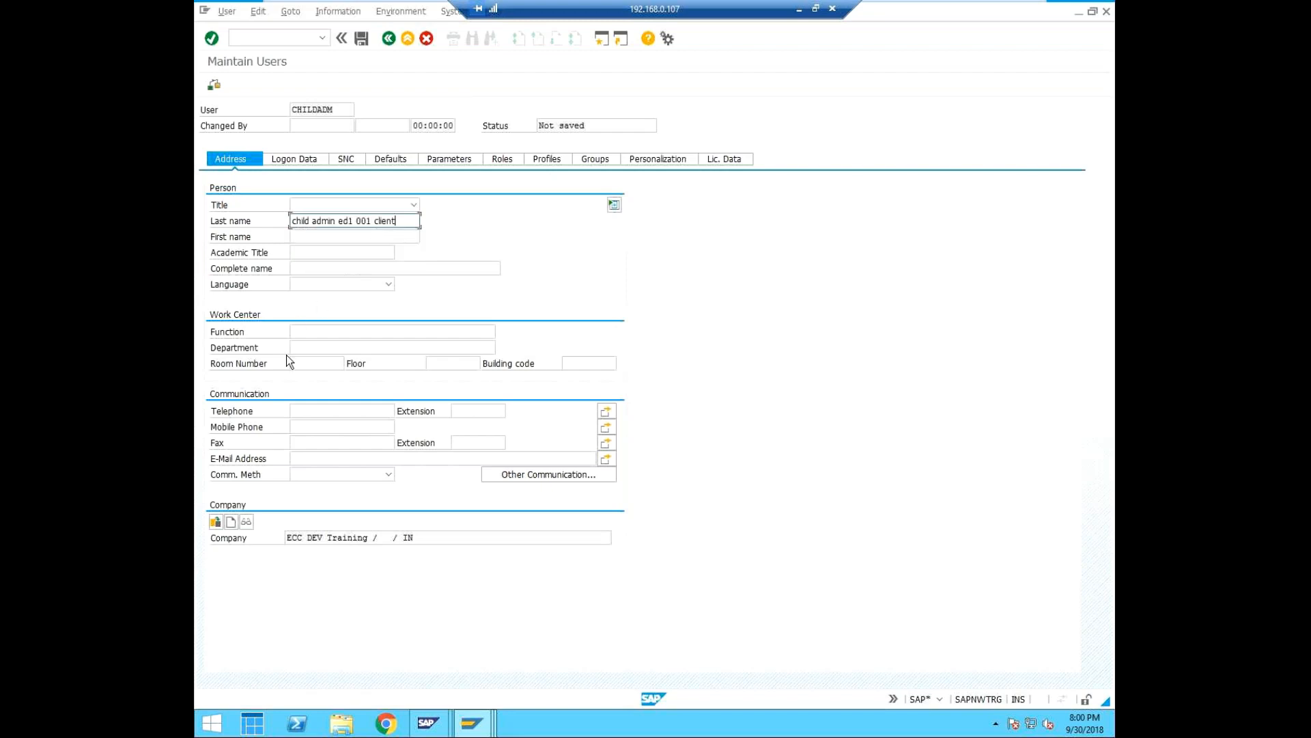
Set the initial password for the recreated childadm user and repeat it for confirmation.
{"action": "left_click", "coordinate": [302, 157]}
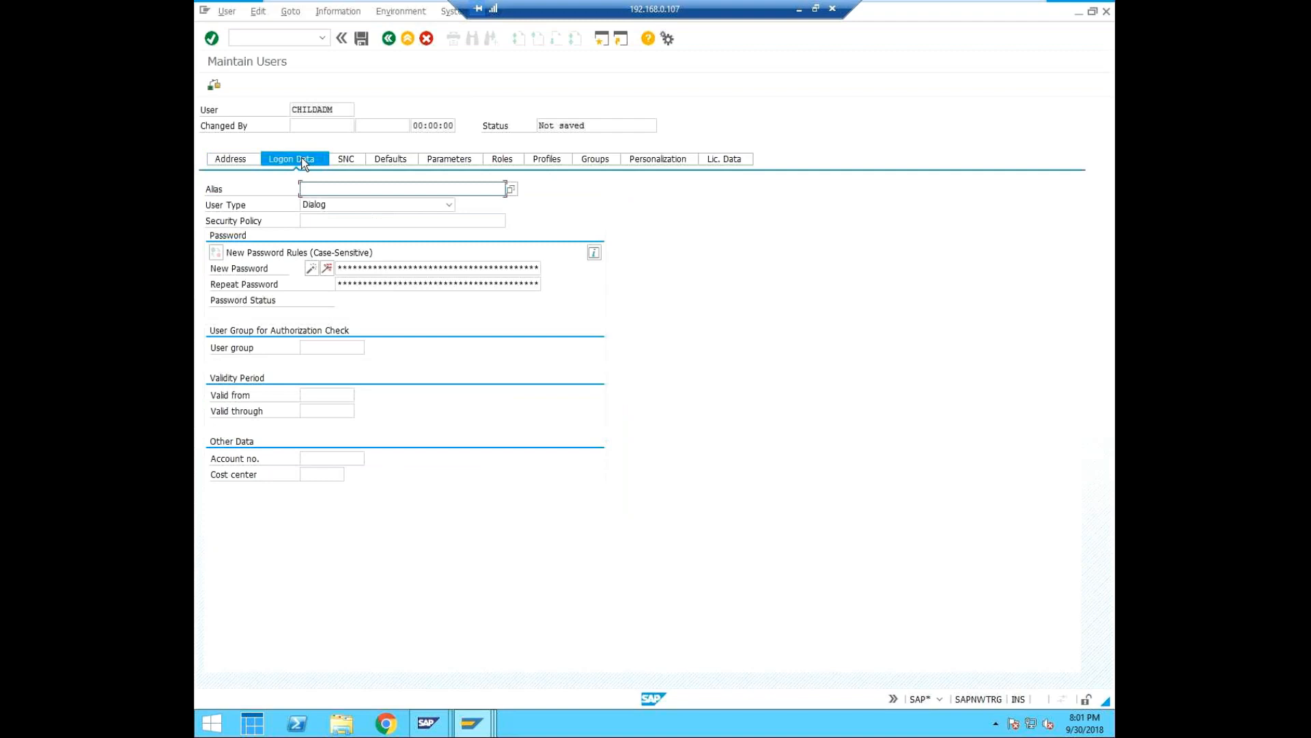
{"action": "left_click", "coordinate": [340, 268]}
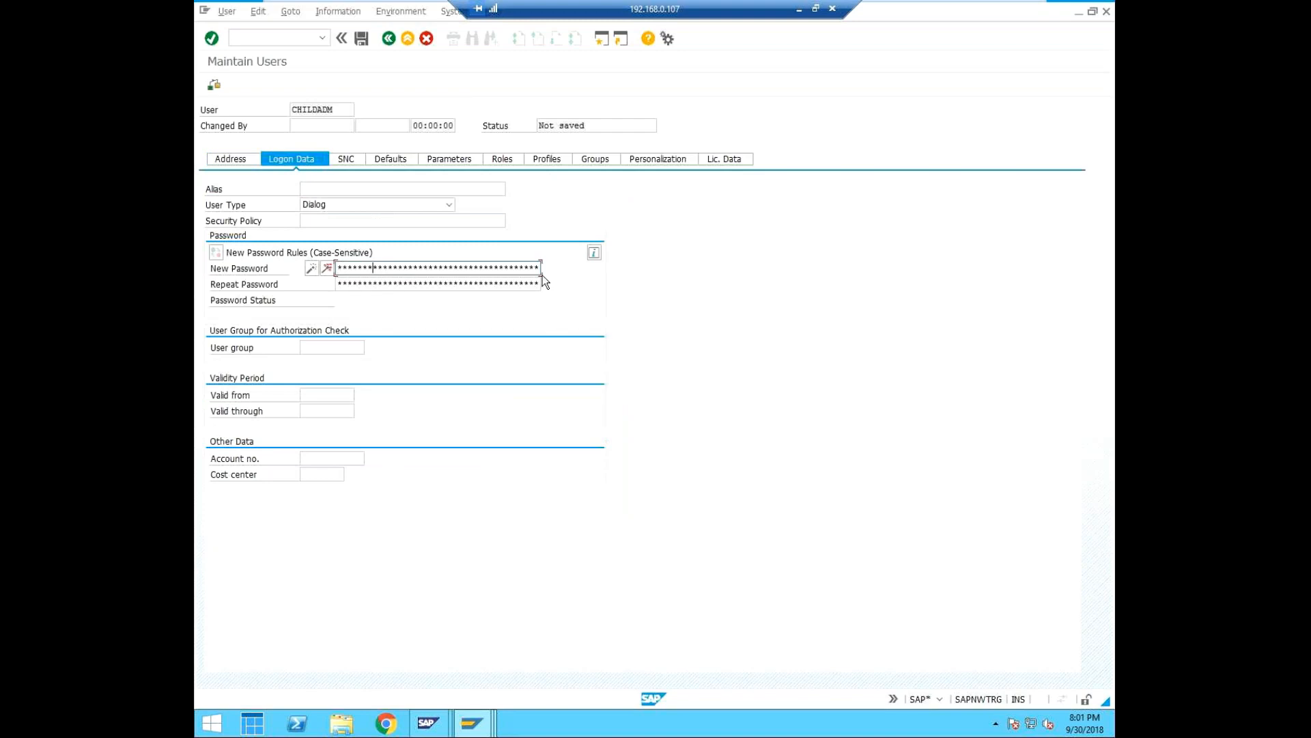
{"action": "key", "text": "Tab"}
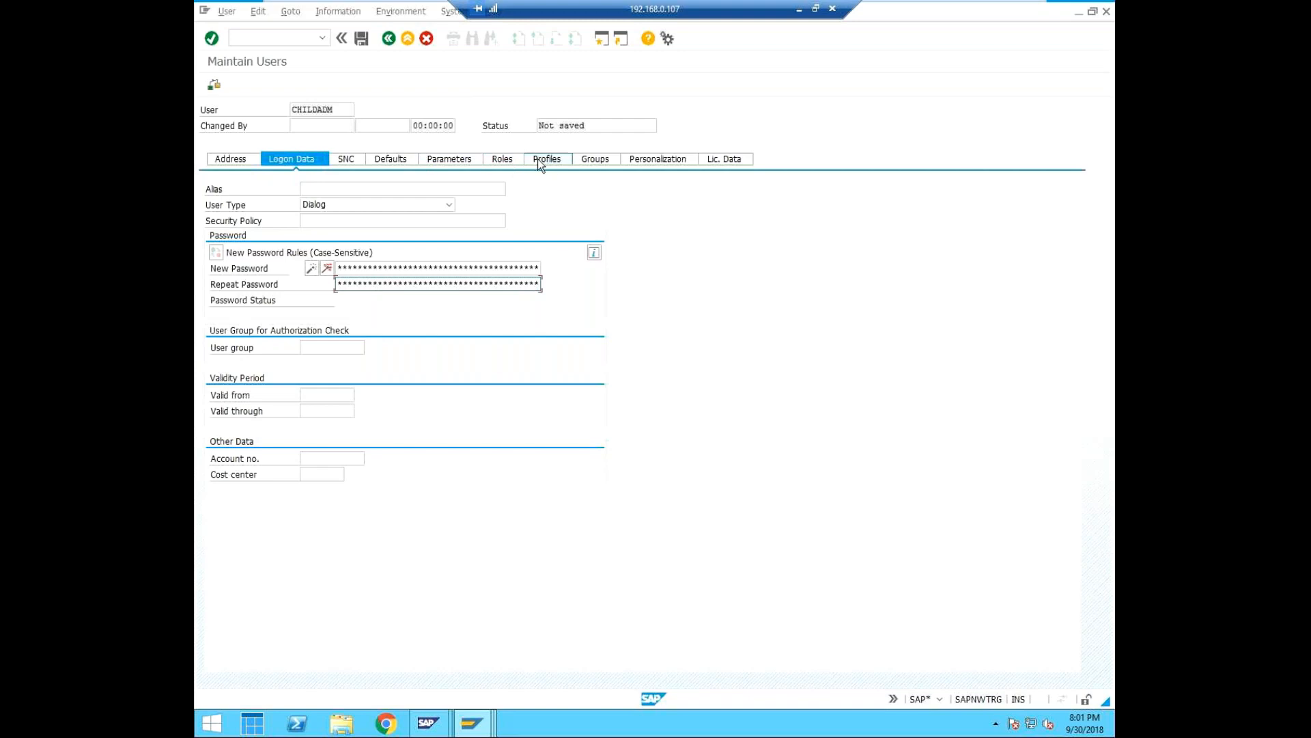
Enter SAP_BC_USR_CUA* as the role name in the first row of the user's role assignments.
{"action": "left_click", "coordinate": [503, 160]}
{"action": "left_click", "coordinate": [289, 254]}
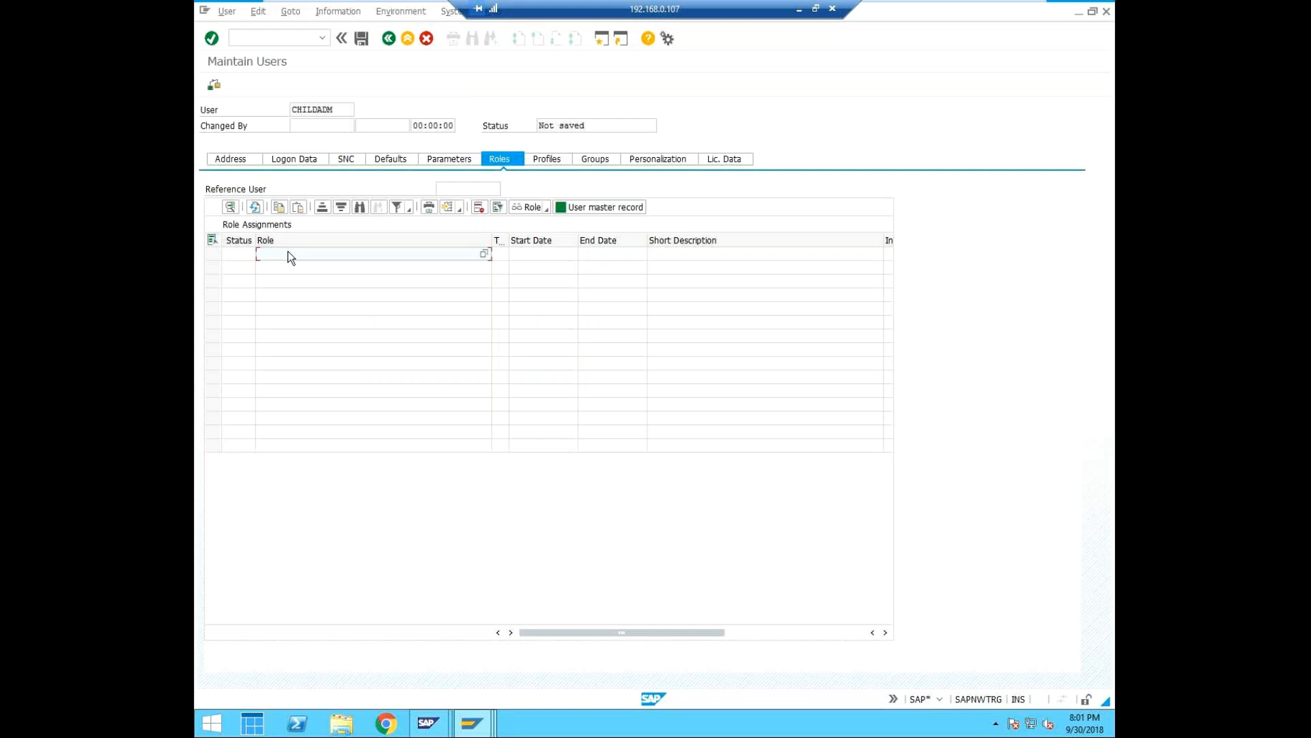
{"action": "type", "text": "SAP_BC_USR_CUA*"}
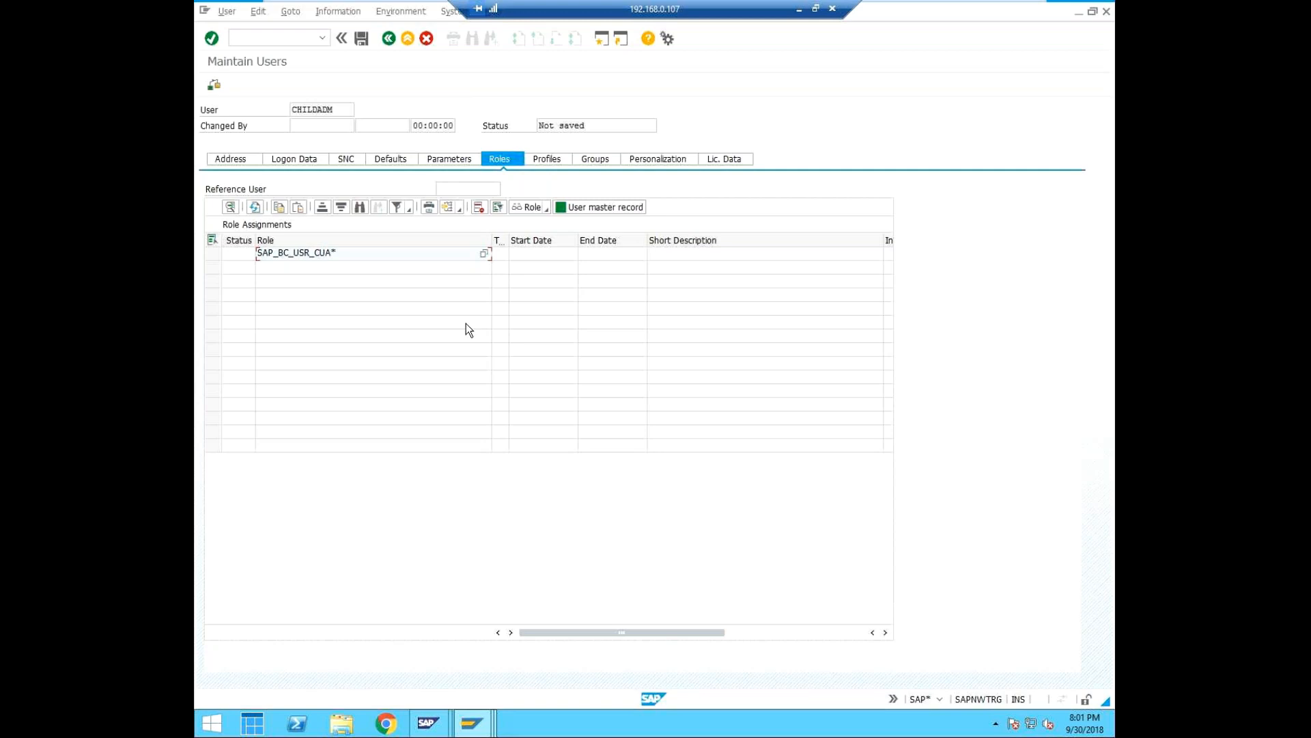
Search the single roles for names matching SAP_BC_USR_CUA*.
{"action": "left_click", "coordinate": [484, 255]}
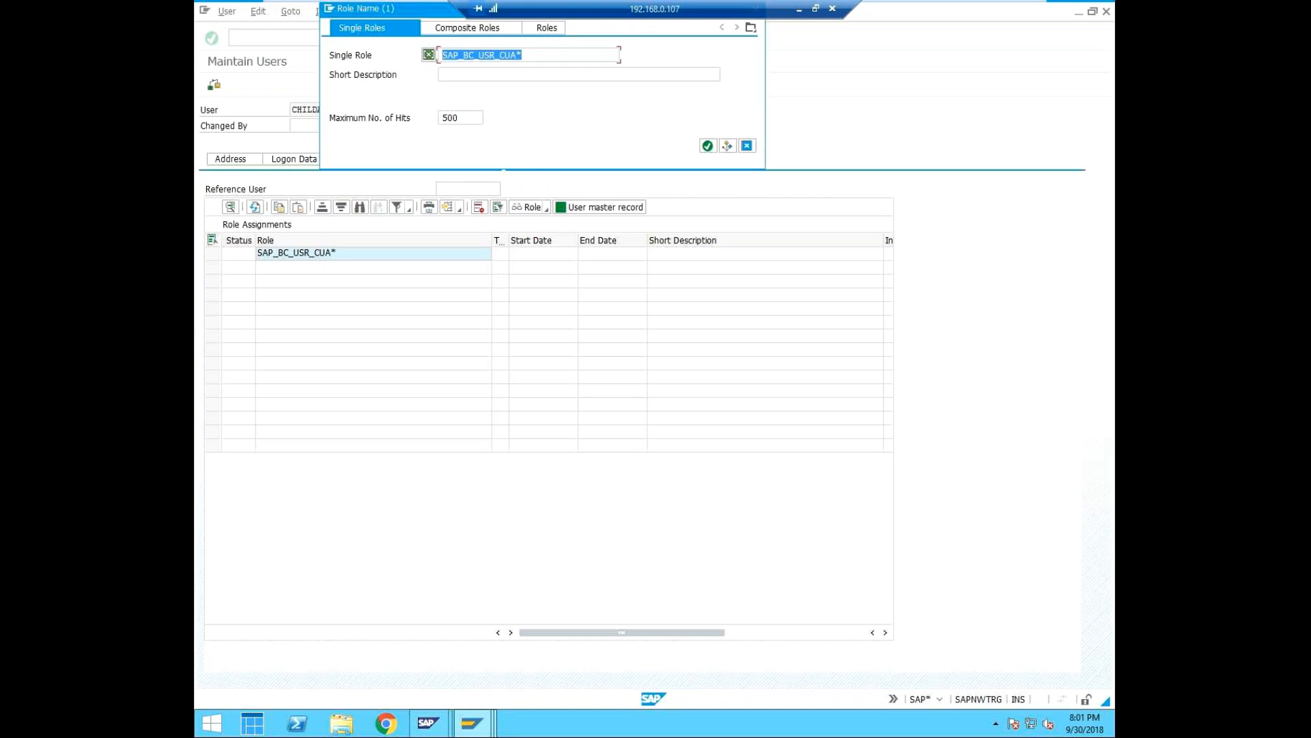
{"action": "left_click_drag", "start_coordinate": [418, 13], "coordinate": [422, 94]}
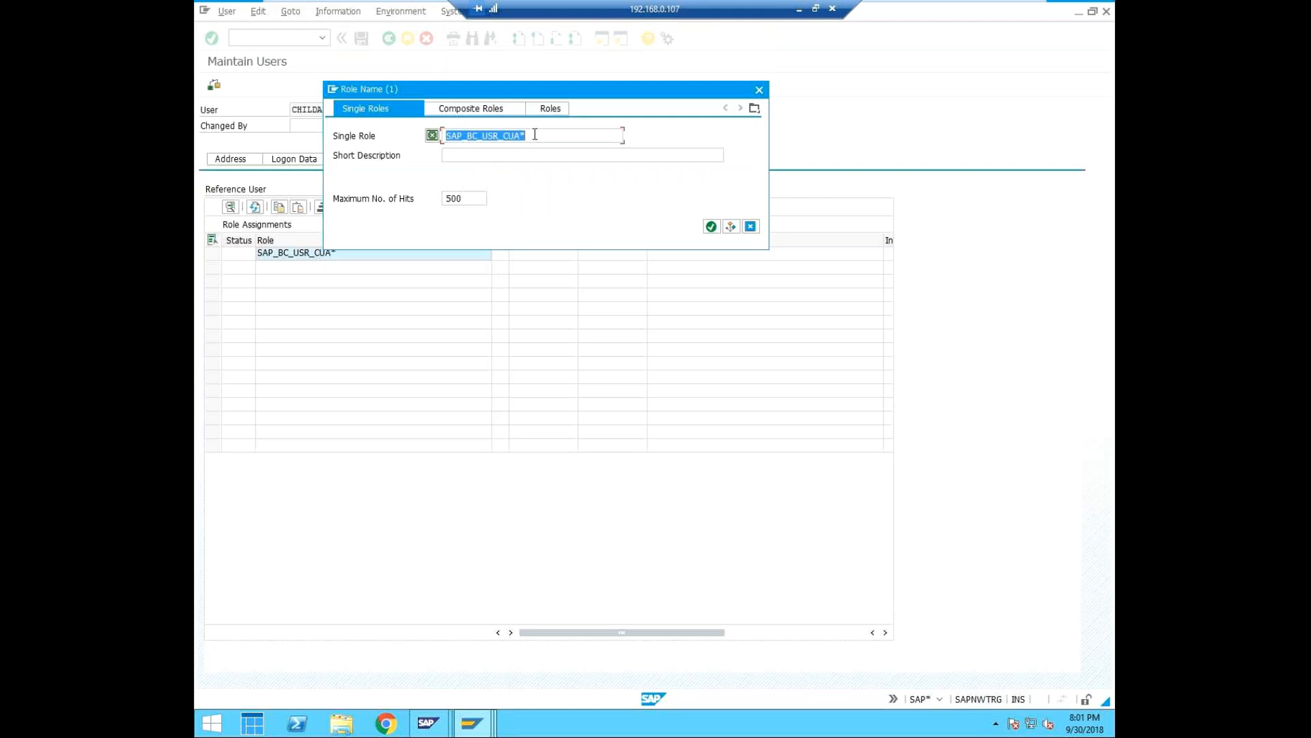
{"action": "left_click_drag", "start_coordinate": [577, 92], "coordinate": [653, 166]}
{"action": "left_click", "coordinate": [786, 301]}
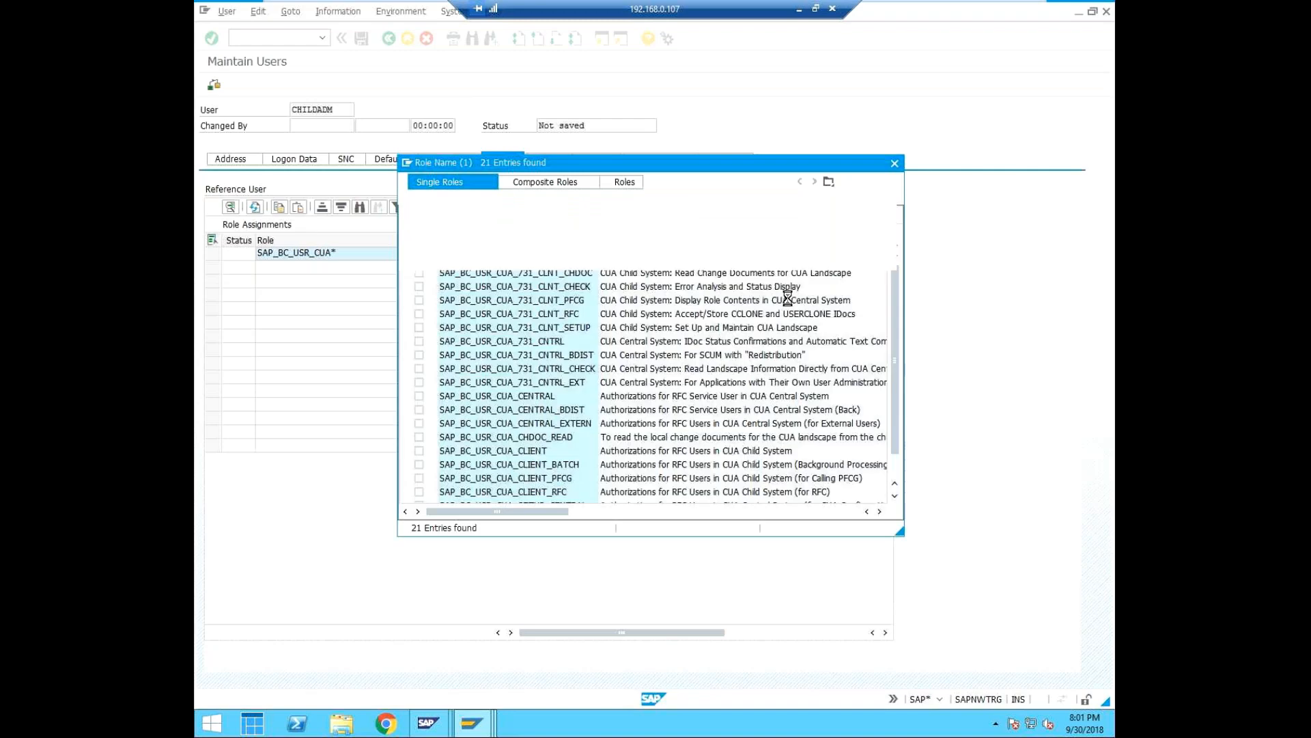
Assign the single roles SAP_BC_USR_CUA_SETUP_CLIENT and SAP_BC_USR_CUA_CLIENT to the childadm user.
{"action": "scroll", "coordinate": [535, 465], "scroll_direction": "down", "scroll_amount": 1}
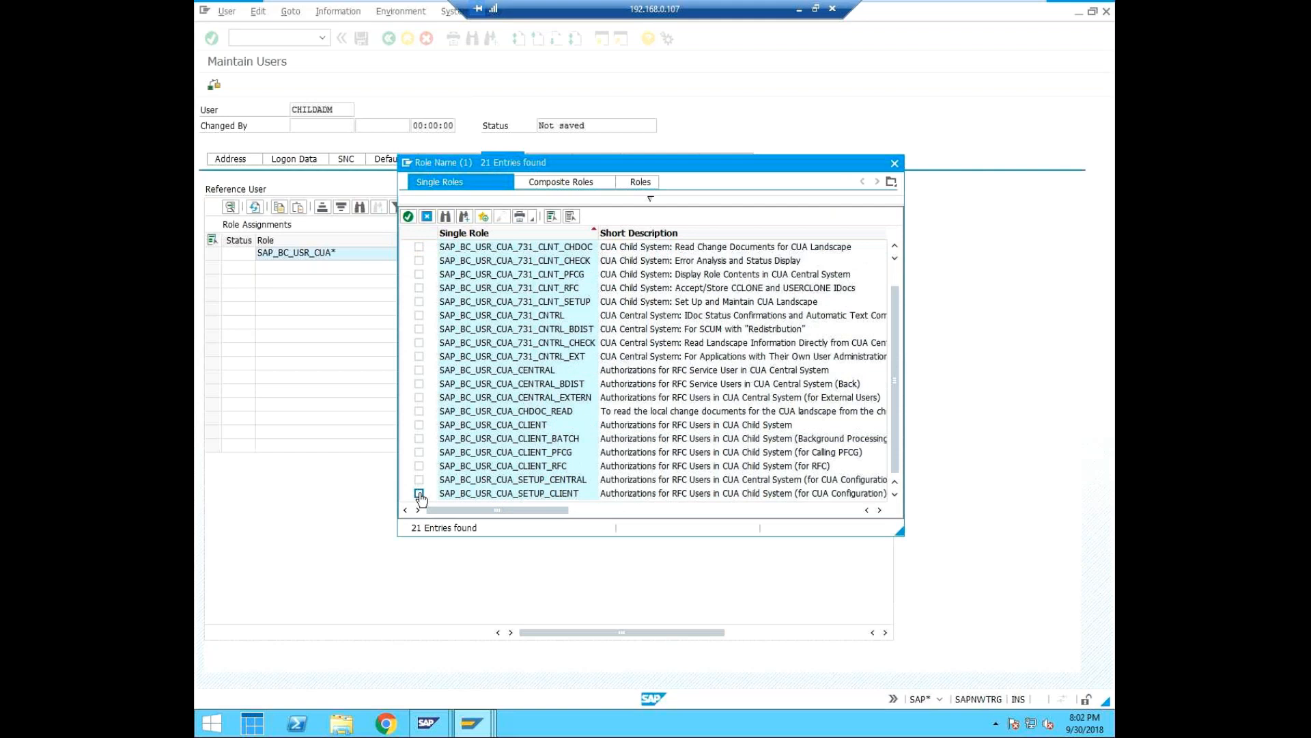
{"action": "left_click", "coordinate": [418, 493]}
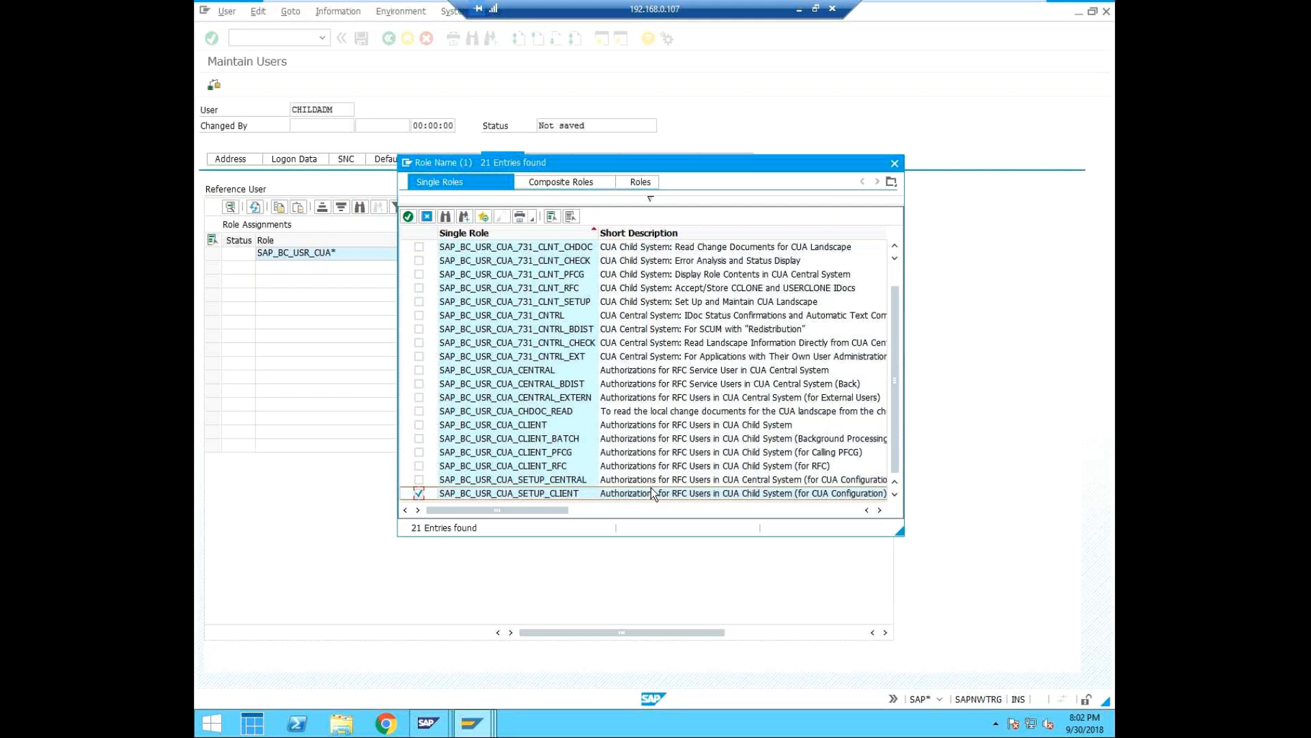
{"action": "left_click", "coordinate": [419, 425]}
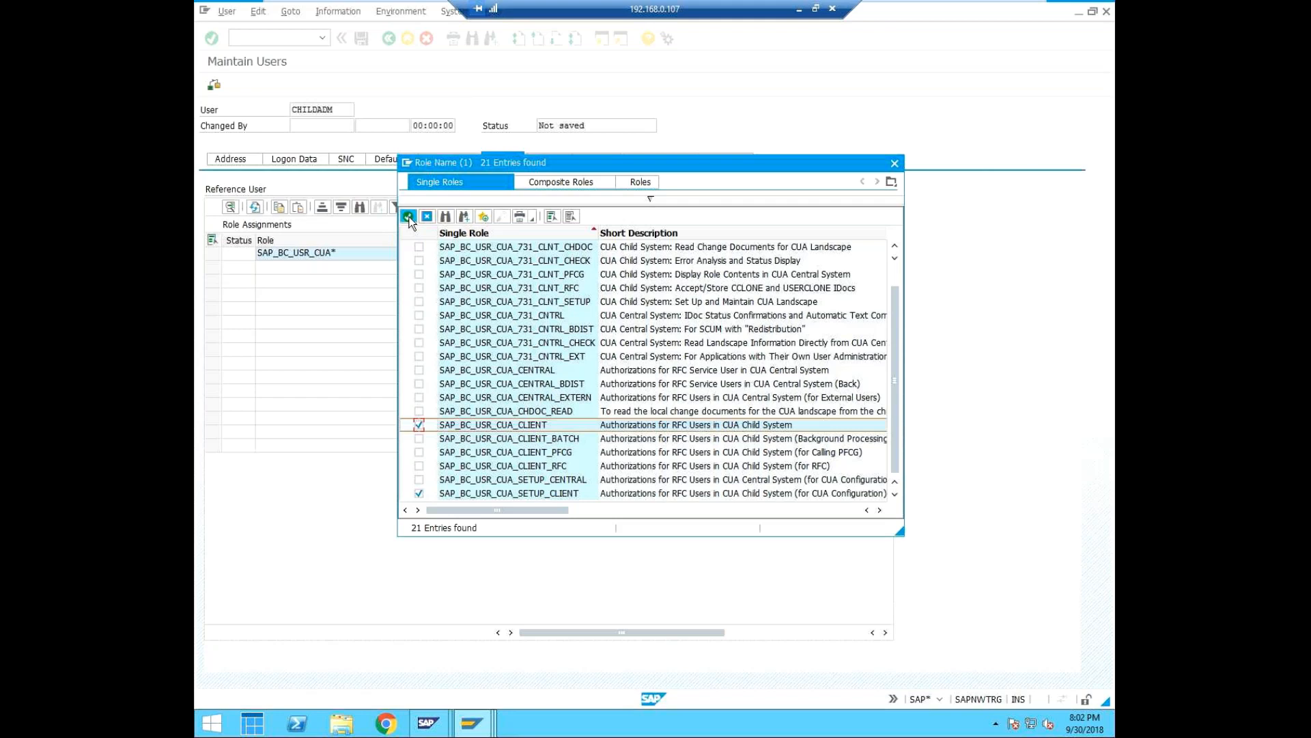
{"action": "left_click", "coordinate": [408, 216]}
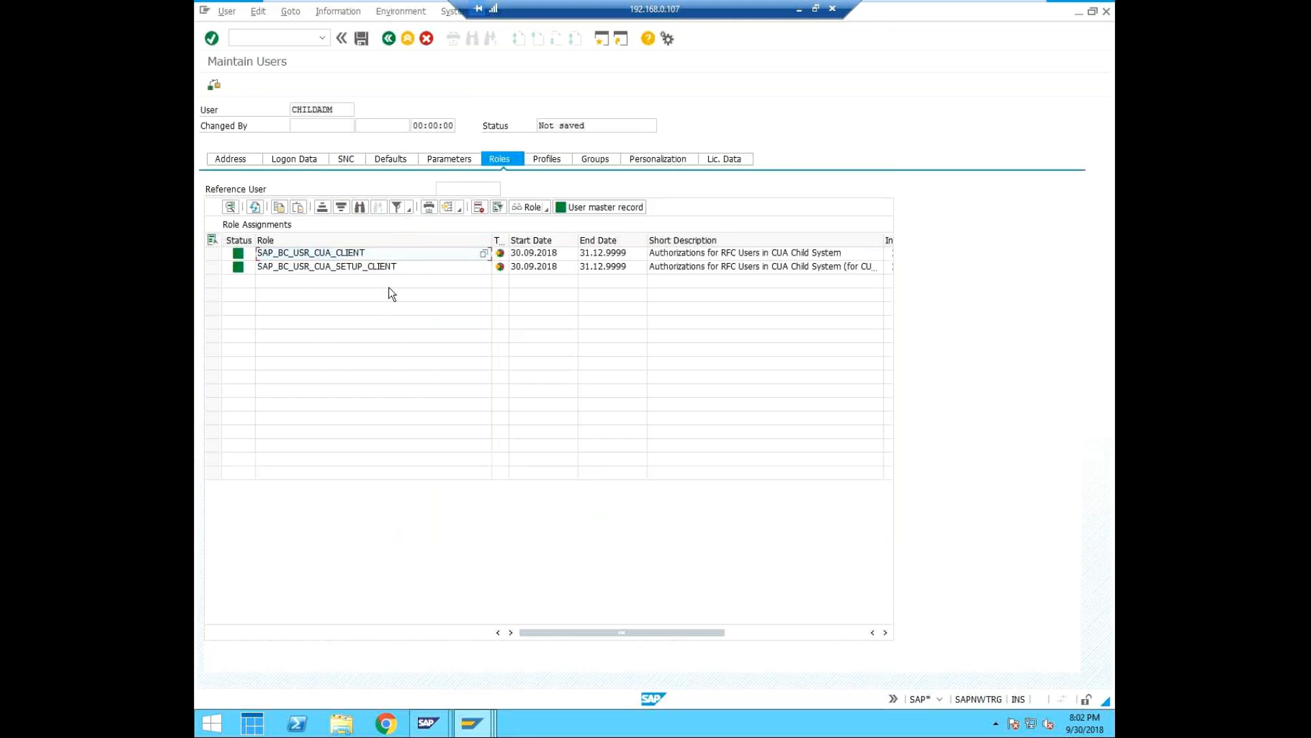
Enter a profile name starting with SAP_ in the first row of the user's assigned authorization profiles.
{"action": "left_click", "coordinate": [546, 160]}
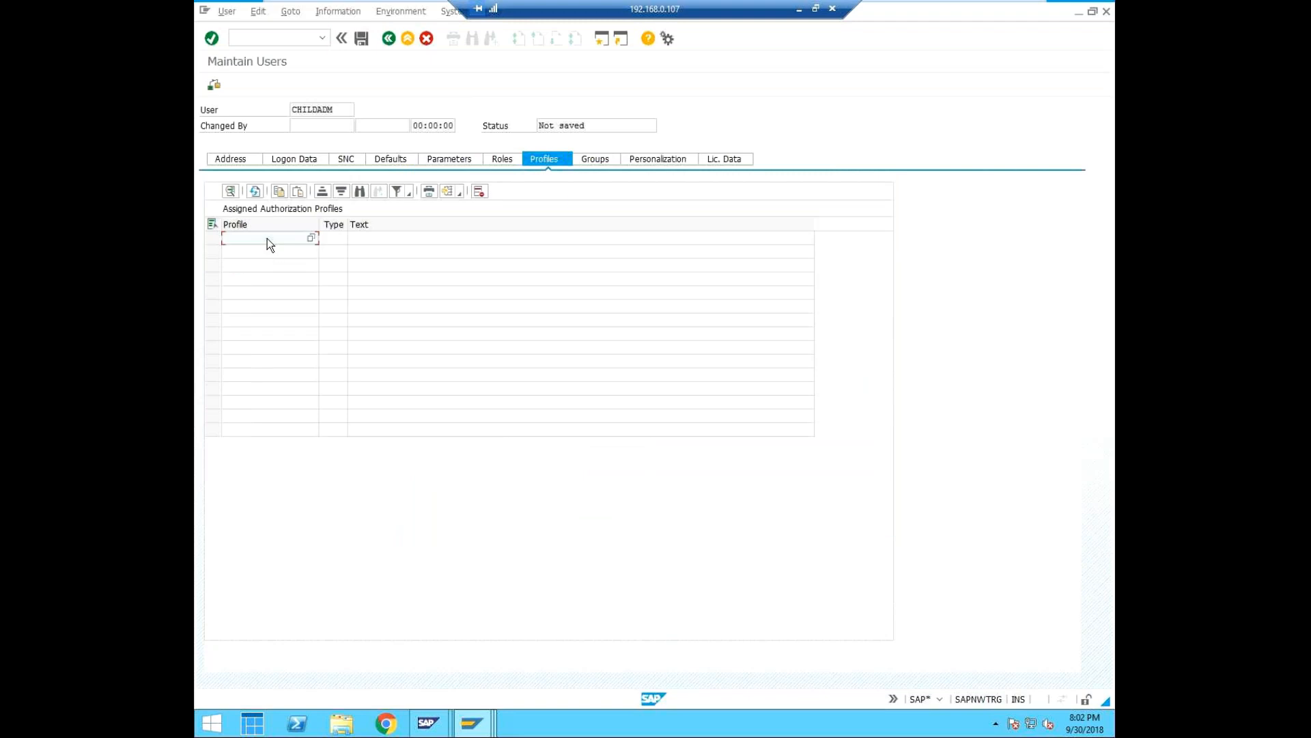
{"action": "type", "text": "SAP_ALL"}
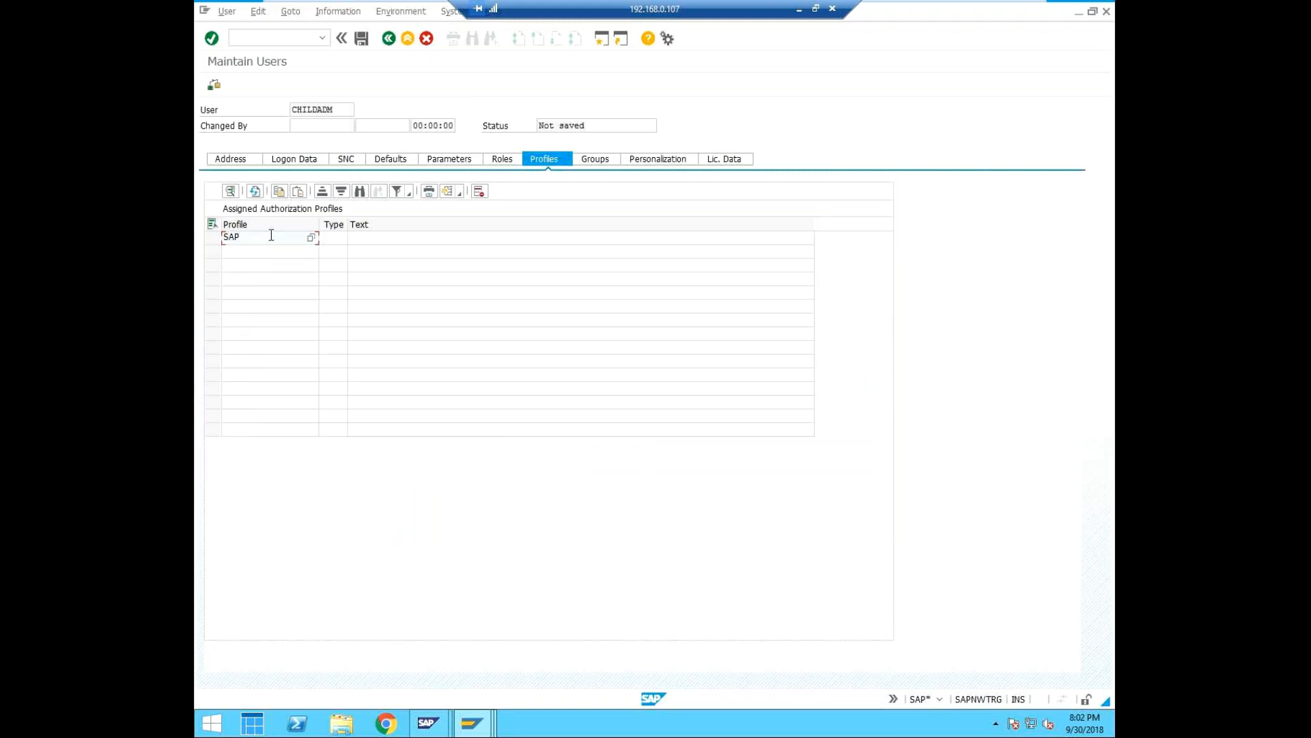
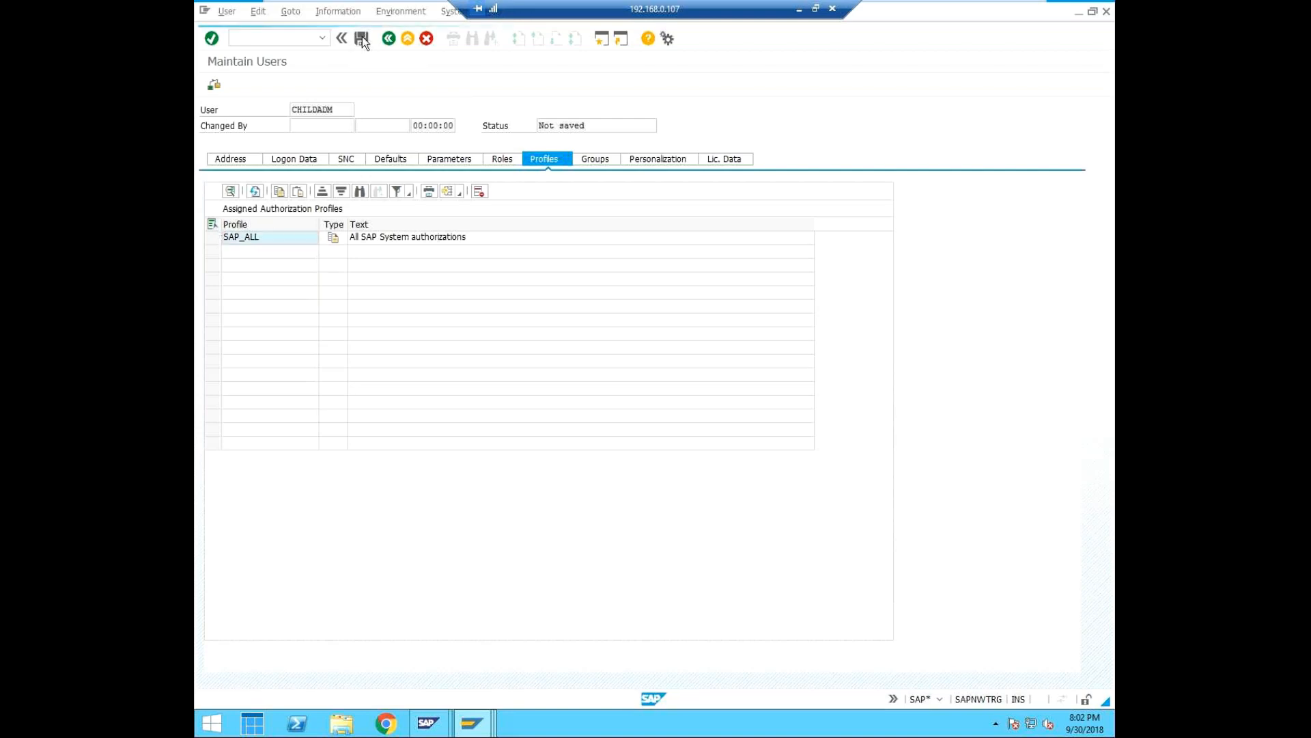
Save the new childadm user with the SAP_ALL profile.
{"action": "left_click", "coordinate": [362, 39]}
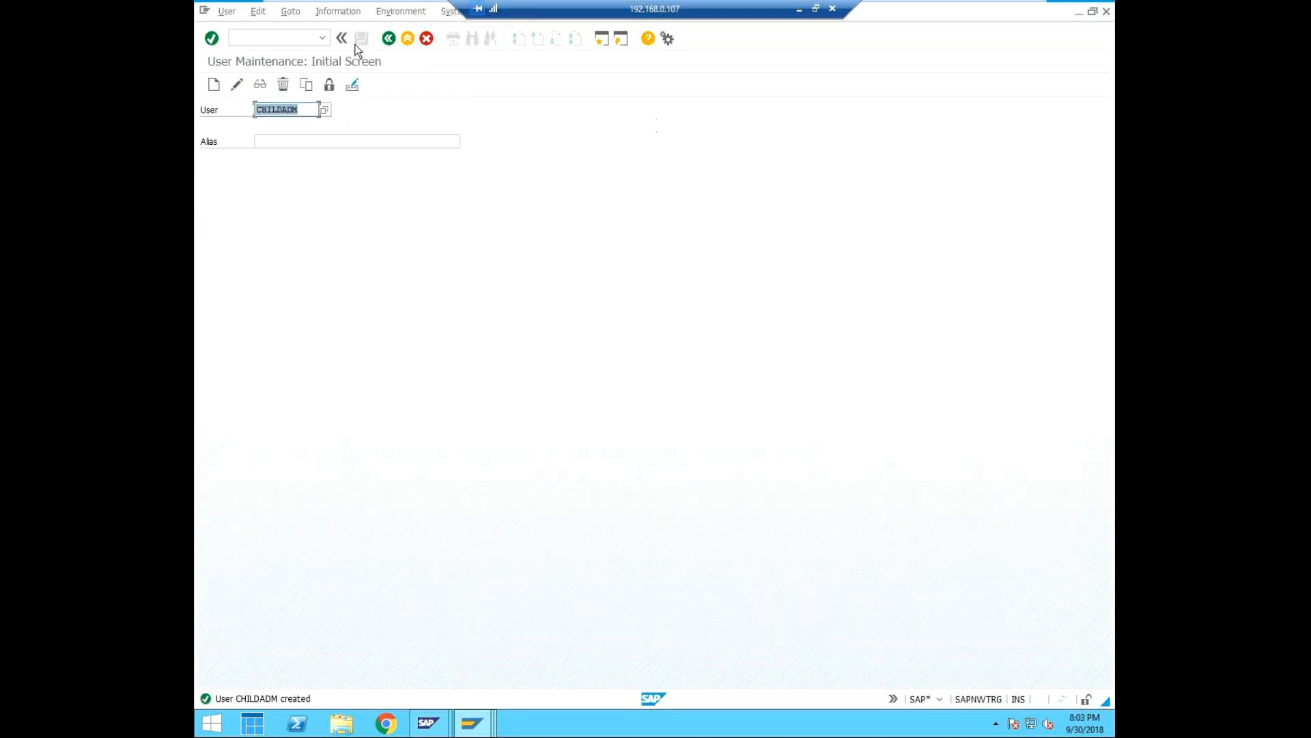
Try to open the logical systems table for maintenance as SAP* with transaction BD54.
{"action": "left_click", "coordinate": [313, 38]}
{"action": "type", "text": "/n"}
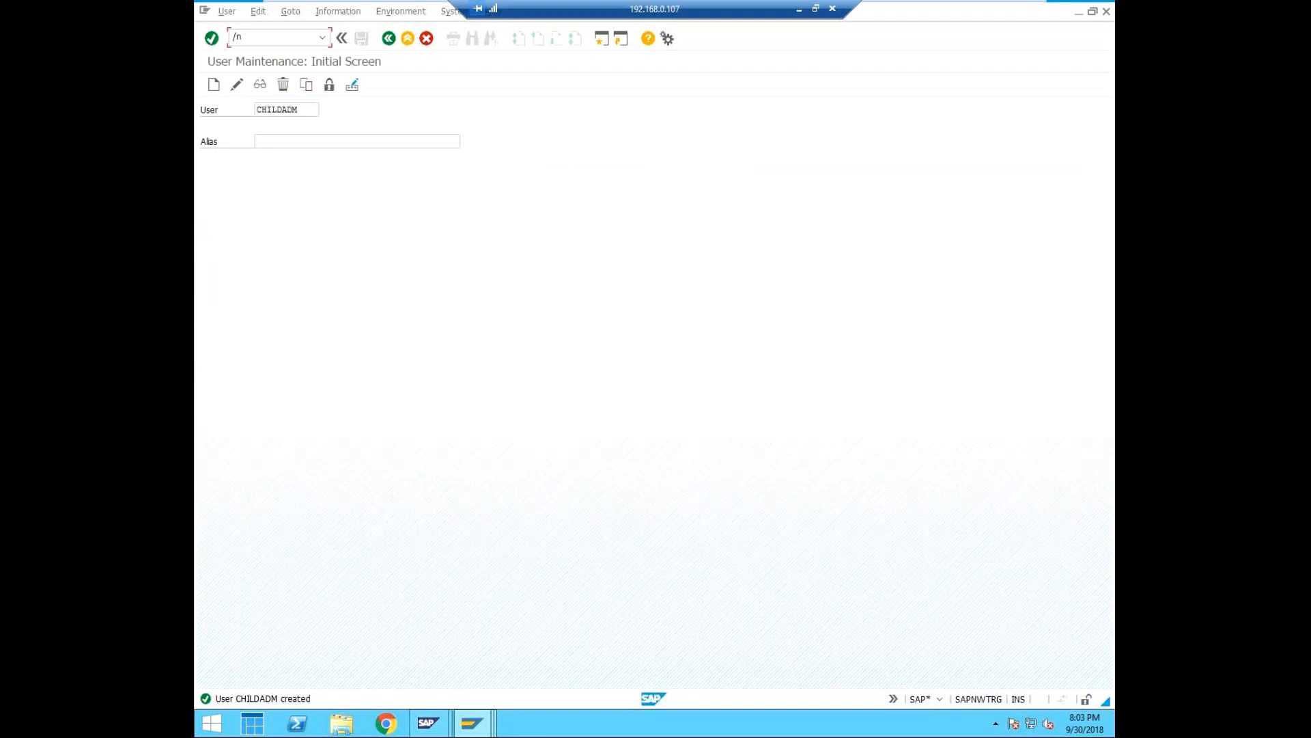
{"action": "type", "text": "bd54"}
{"action": "key", "text": "Return"}
{"action": "left_click", "coordinate": [296, 37]}
{"action": "left_click", "coordinate": [296, 37]}
{"action": "key", "text": "Return"}
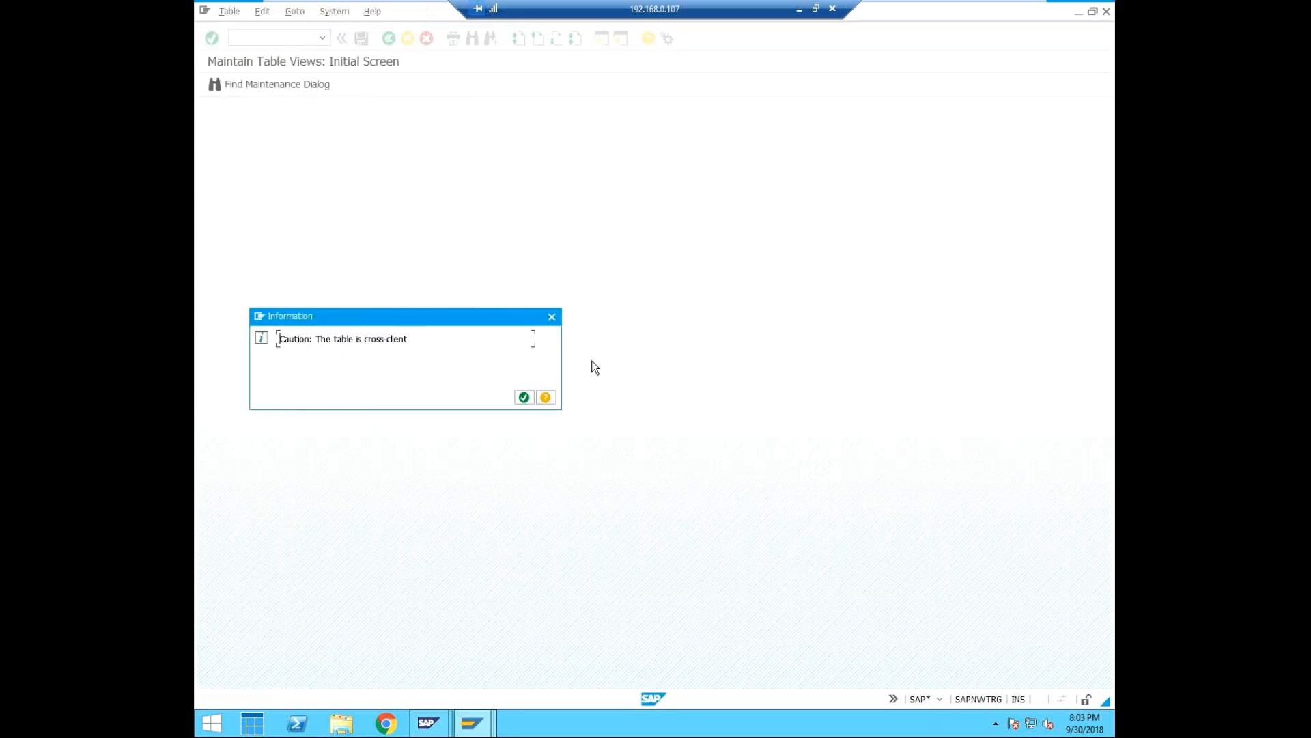
{"action": "left_click", "coordinate": [525, 400]}
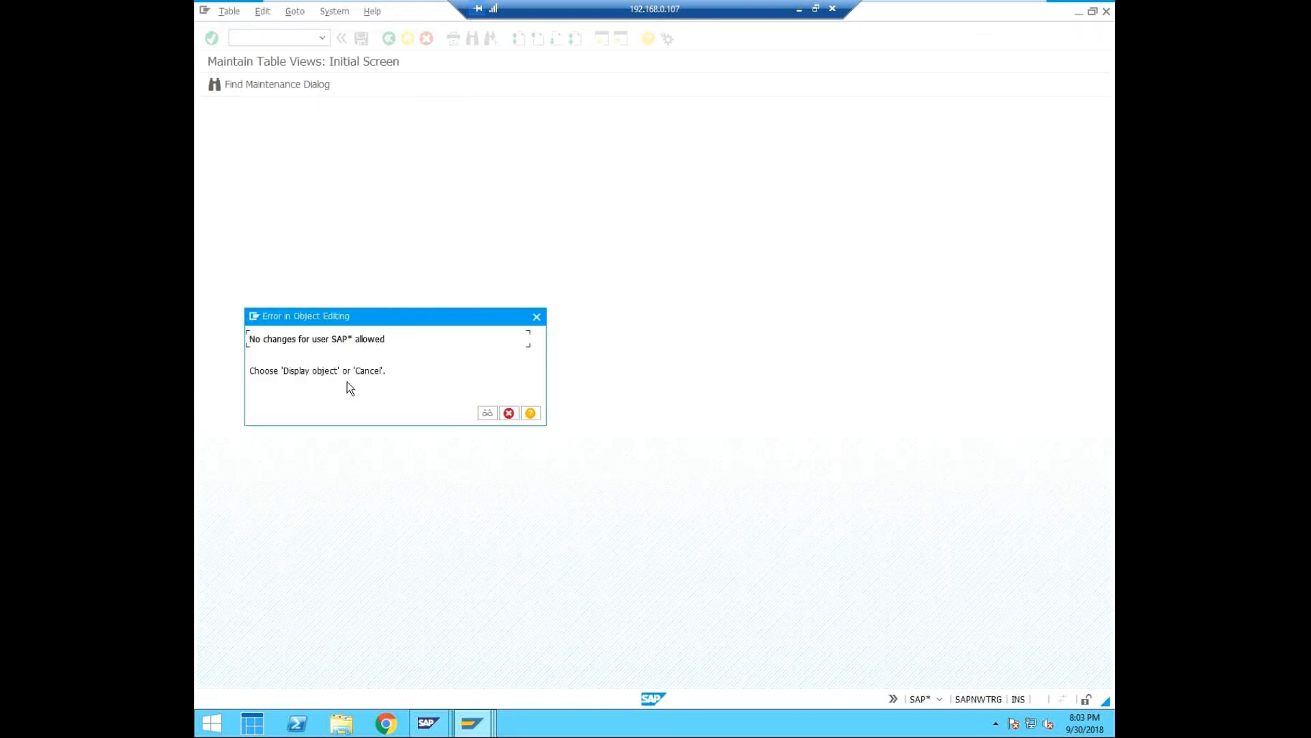
{"action": "left_click", "coordinate": [509, 414]}
{"action": "left_click", "coordinate": [523, 397]}
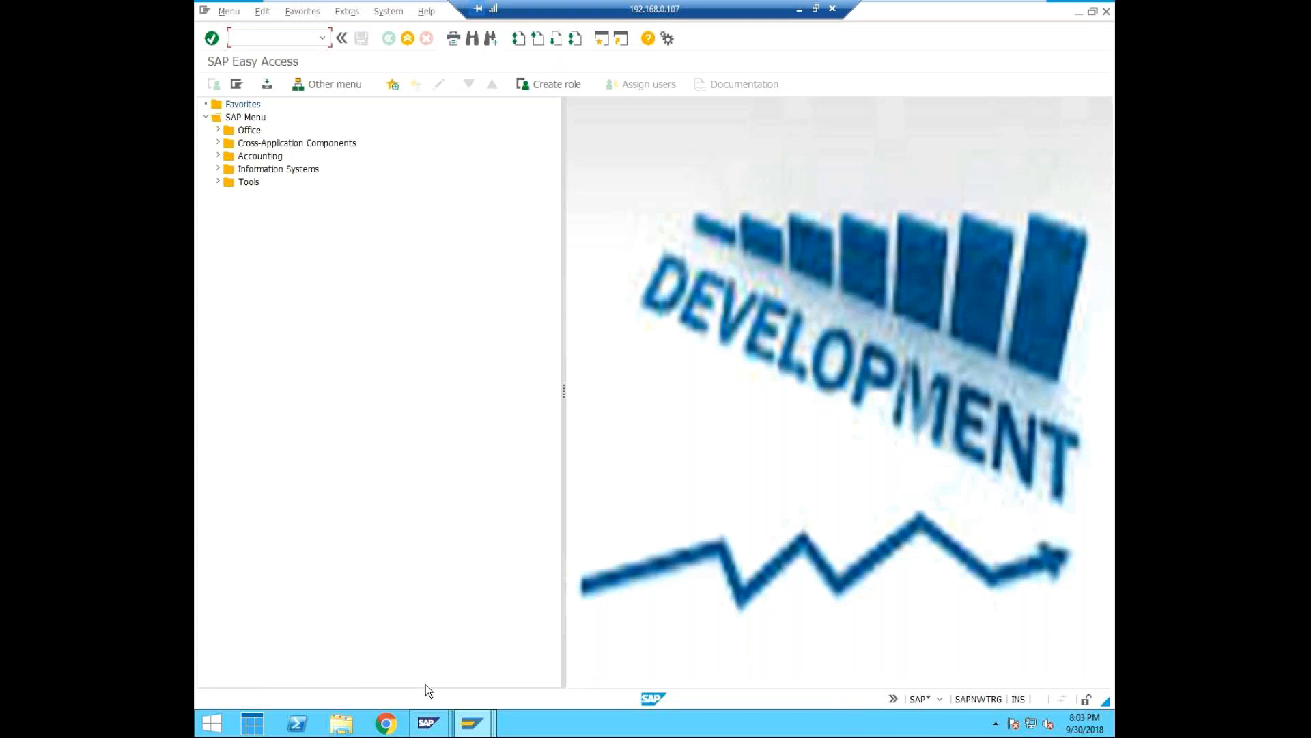
Open user maintenance with transaction SU01 and enter a new user ID ending in cua with the alias full access.
{"action": "type", "text": "/nsu01"}
{"action": "key", "text": "Return"}
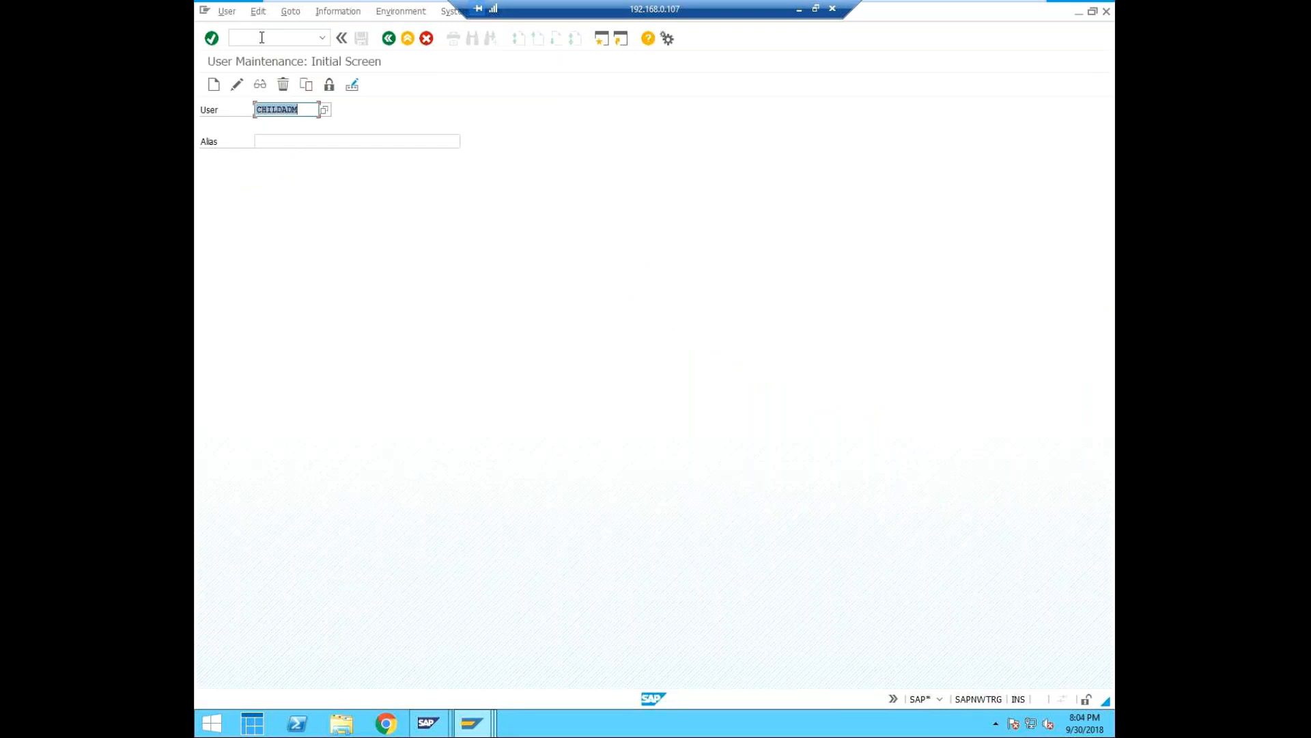
{"action": "type", "text": "c"}
{"action": "key", "text": "BackSpace"}
{"action": "type", "text": "syed"}
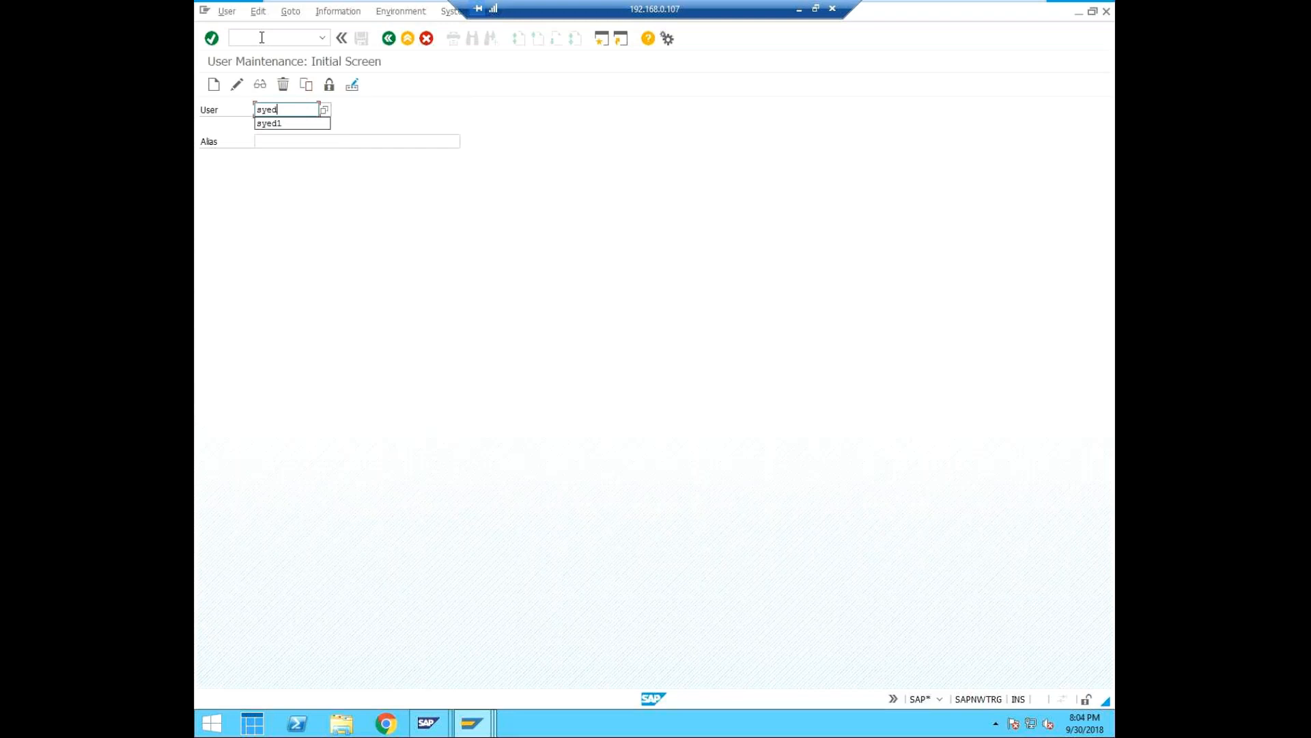
{"action": "type", "text": "cua"}
{"action": "left_click", "coordinate": [272, 142]}
{"action": "type", "text": "full access"}
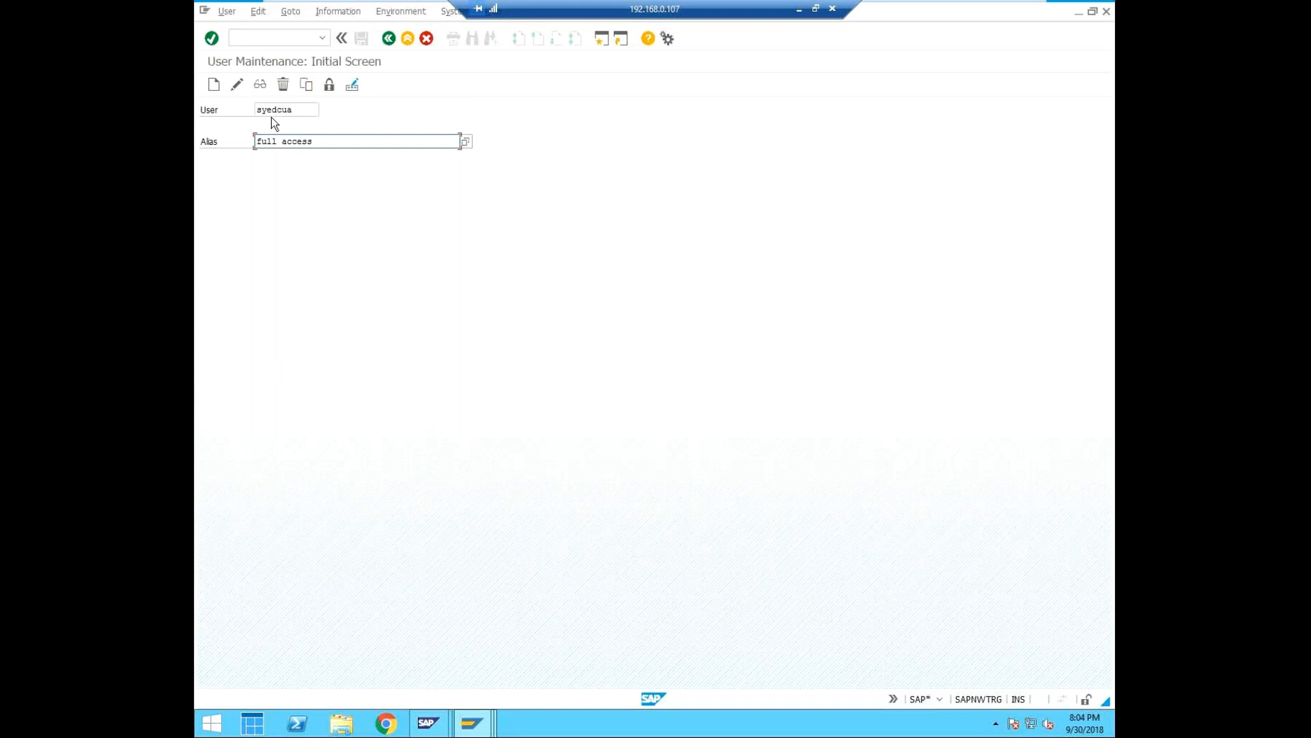
Replace the cua ending of the user ID with test and start creating this user.
{"action": "left_click", "coordinate": [306, 110]}
{"action": "key", "text": "BackSpace"}
{"action": "key", "text": "BackSpace"}
{"action": "key", "text": "BackSpace"}
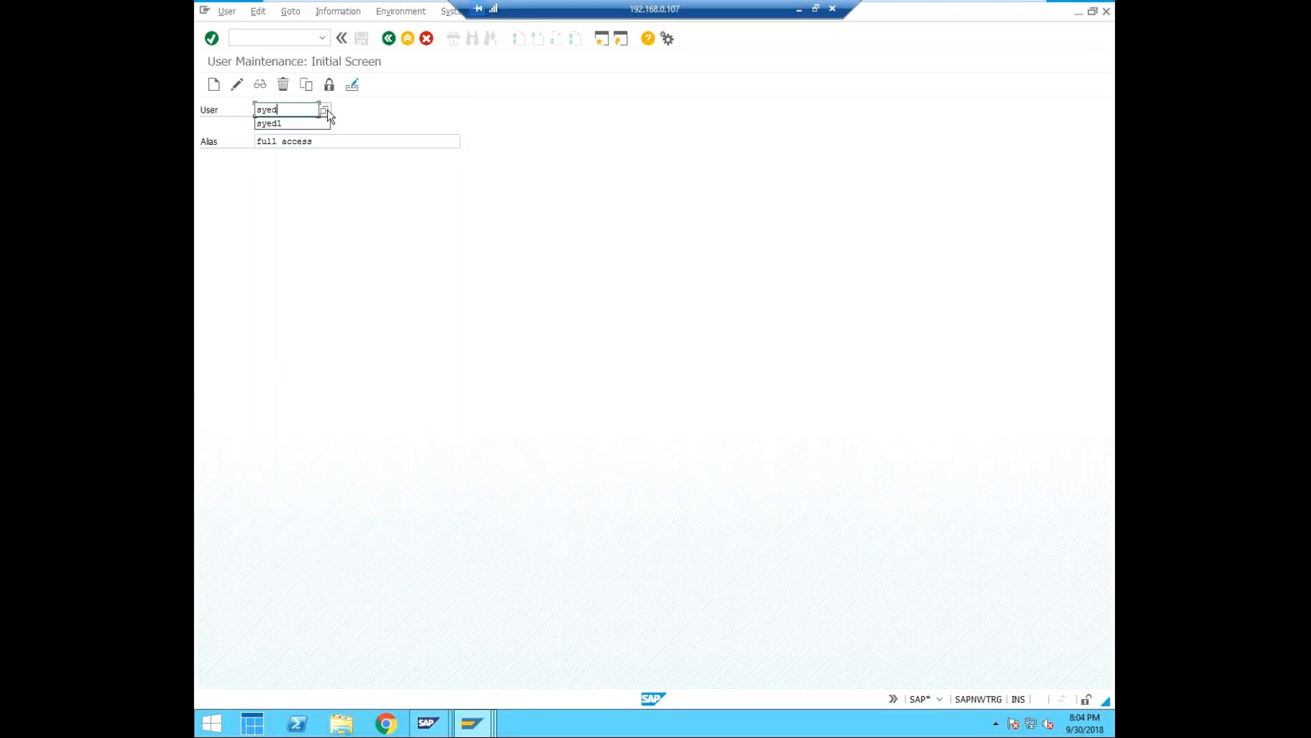
{"action": "type", "text": "test"}
{"action": "left_click", "coordinate": [210, 87]}
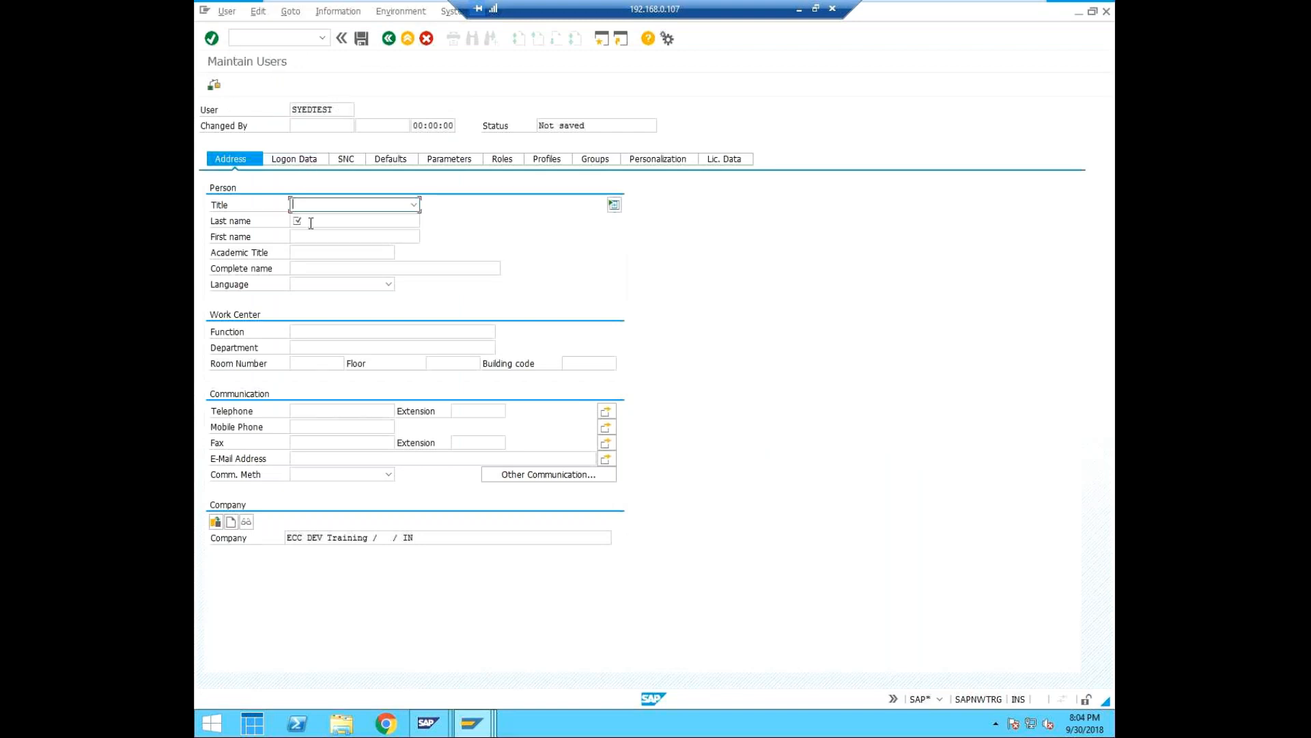
Enter test user as the new user's last name and fill in the new and repeated password in the logon data.
{"action": "left_click", "coordinate": [312, 221]}
{"action": "type", "text": "test user"}
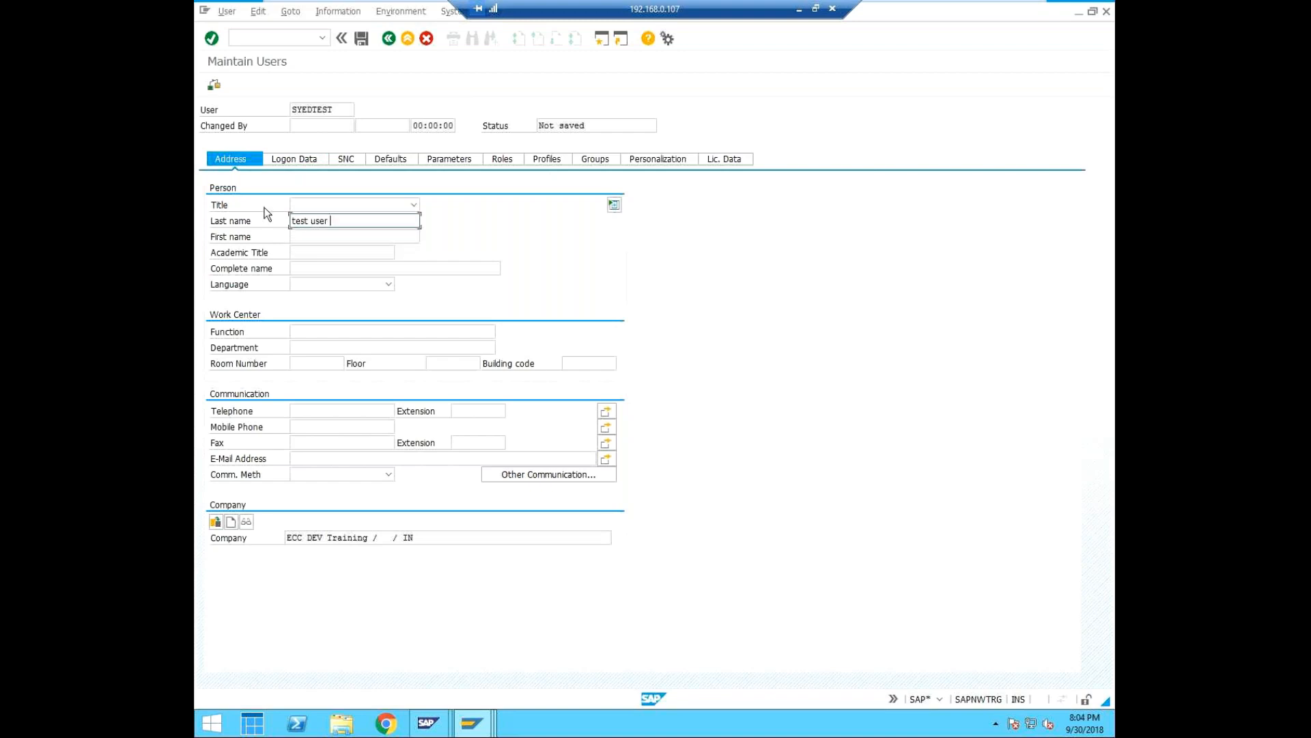
{"action": "left_click", "coordinate": [304, 161]}
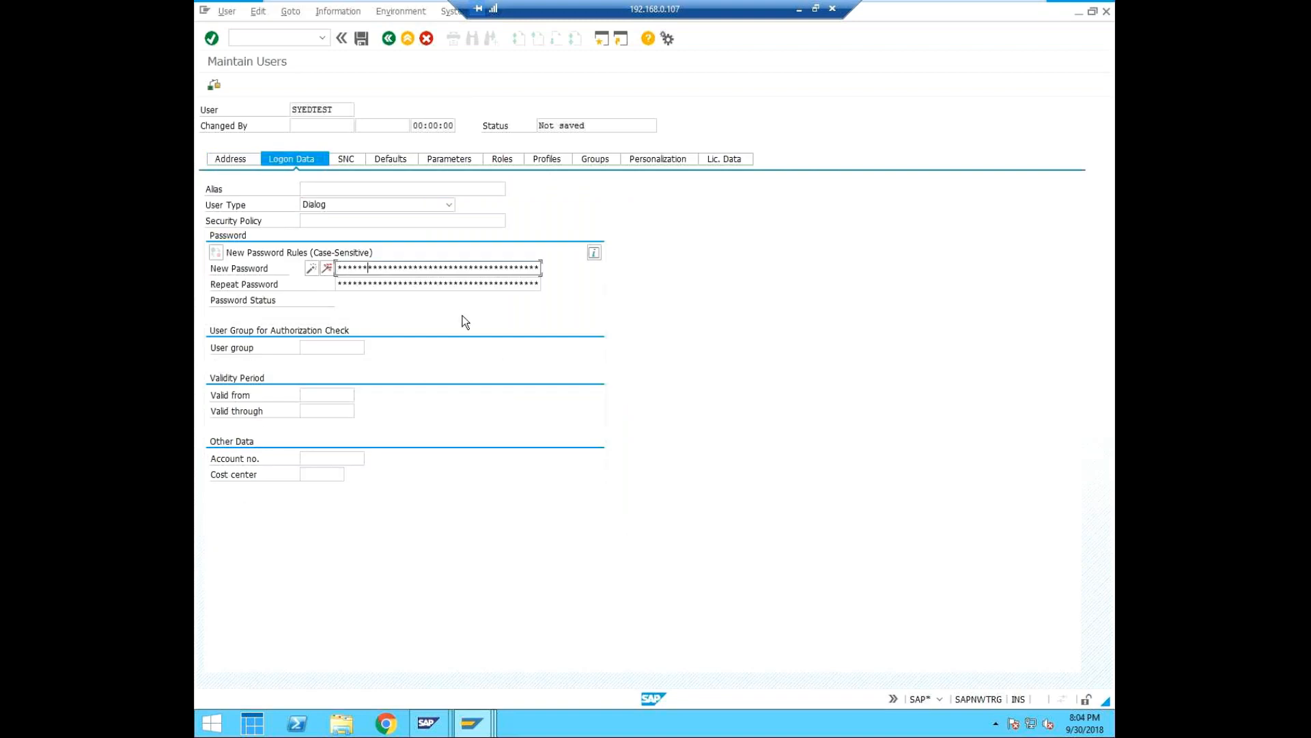
{"action": "key", "text": "Tab"}
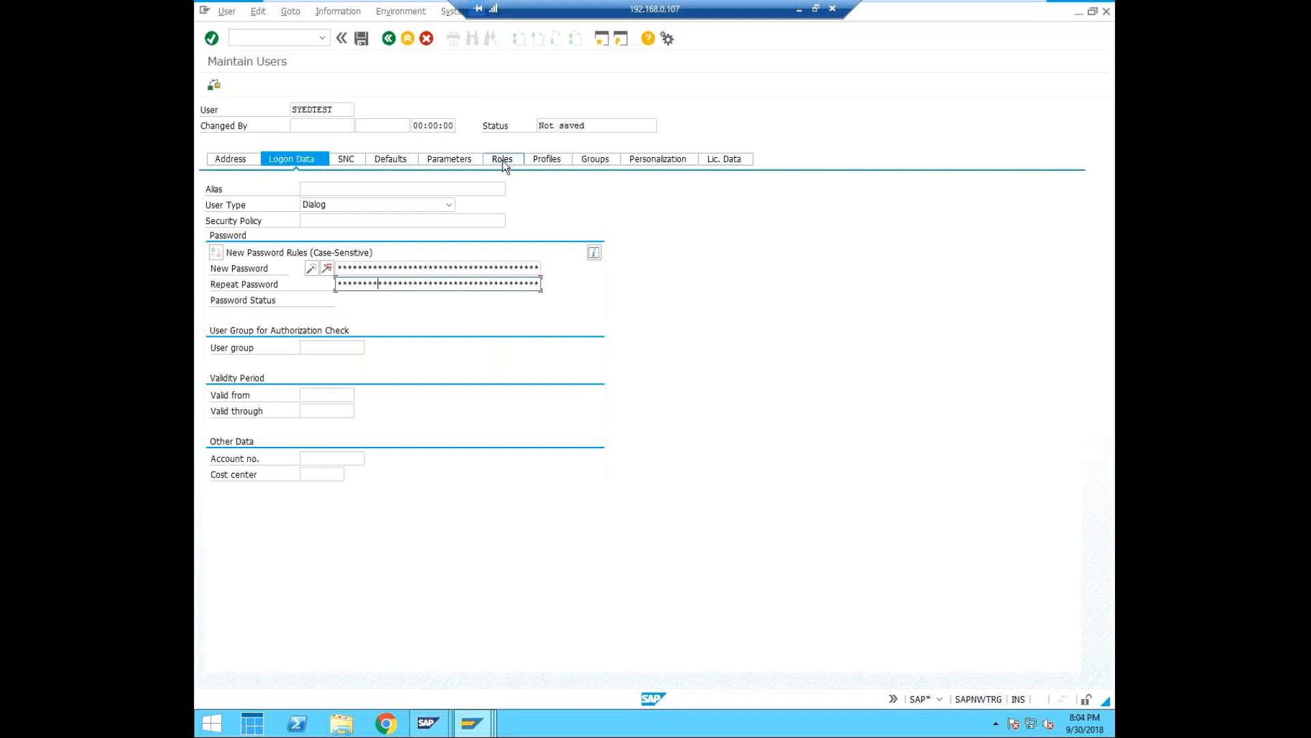
Assign the SAP_ALL authorization profile to the test user and save the user.
{"action": "left_click", "coordinate": [544, 158]}
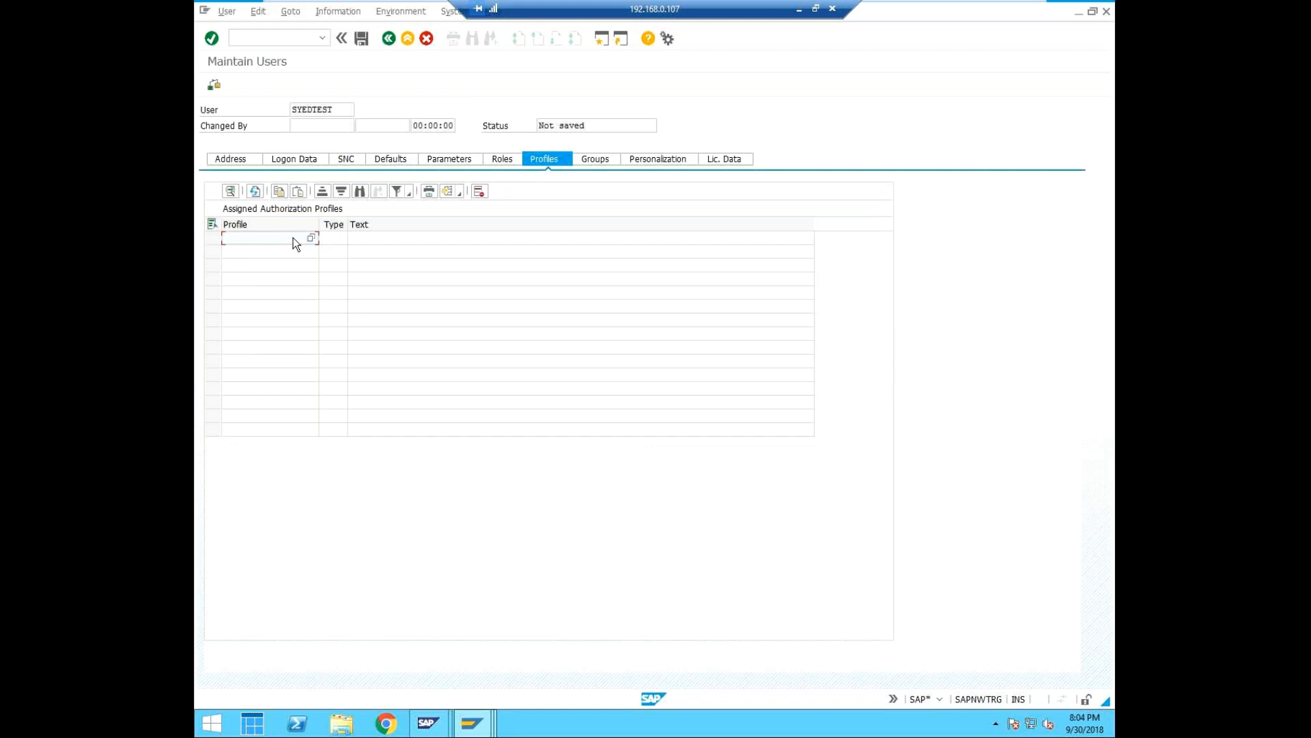
{"action": "type", "text": "SAP_ALL"}
{"action": "key", "text": "Return"}
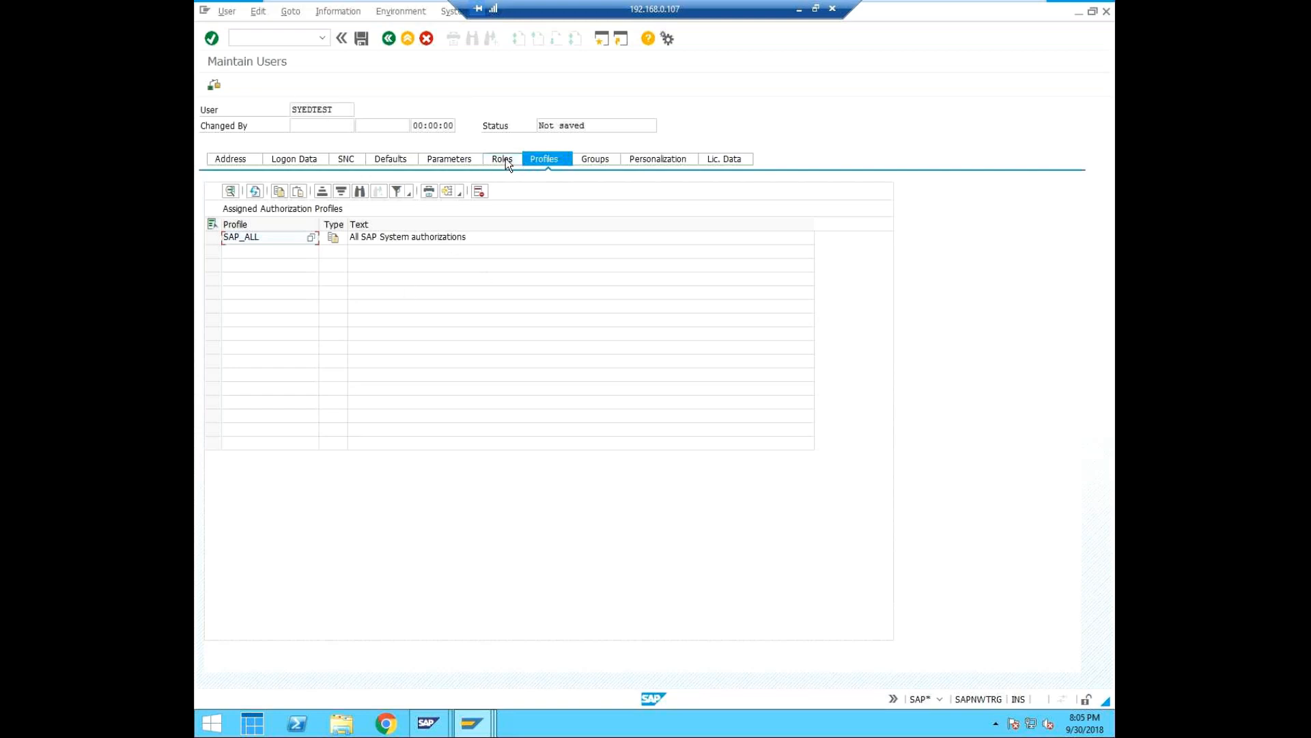
{"action": "left_click", "coordinate": [360, 40]}
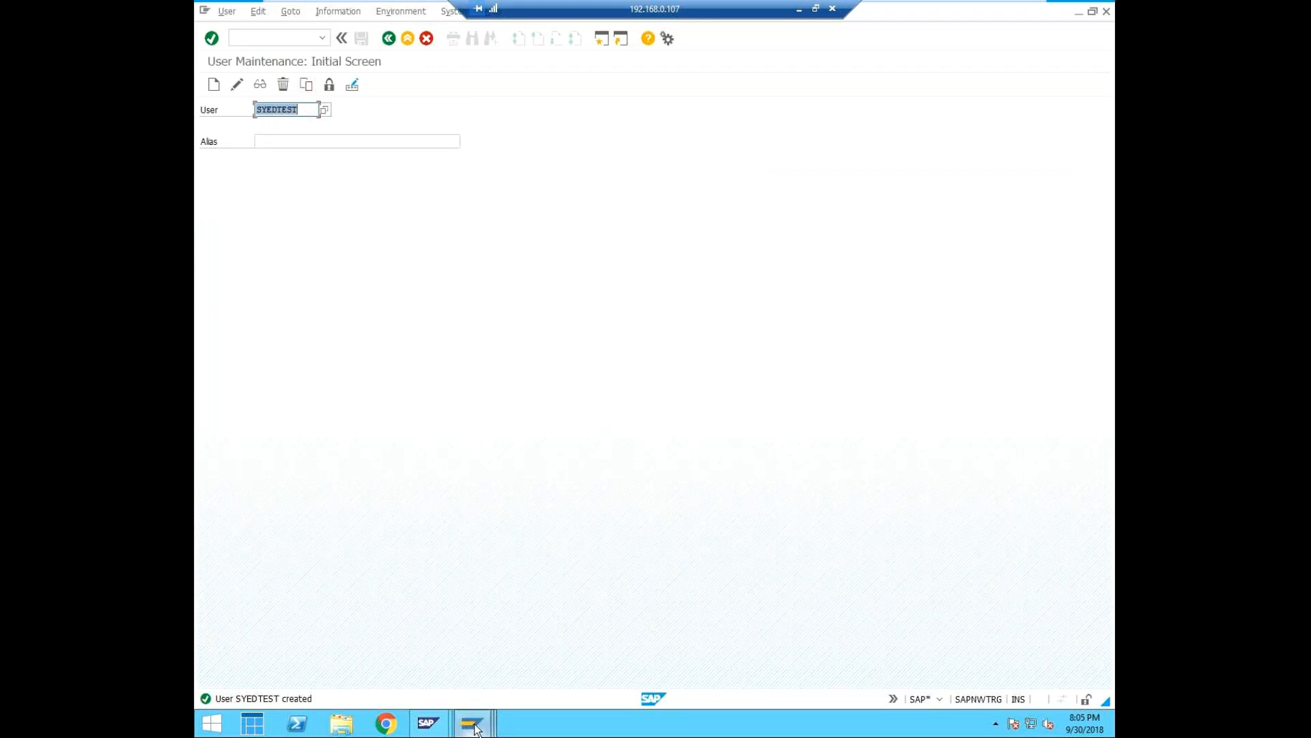
Open a new logon window for the development system and try to log on to client 100 with the test user's ID and password.
{"action": "mouse_move", "coordinate": [476, 729]}
{"action": "left_click", "coordinate": [282, 613]}
{"action": "right_click", "coordinate": [522, 245]}
{"action": "left_click", "coordinate": [551, 248]}
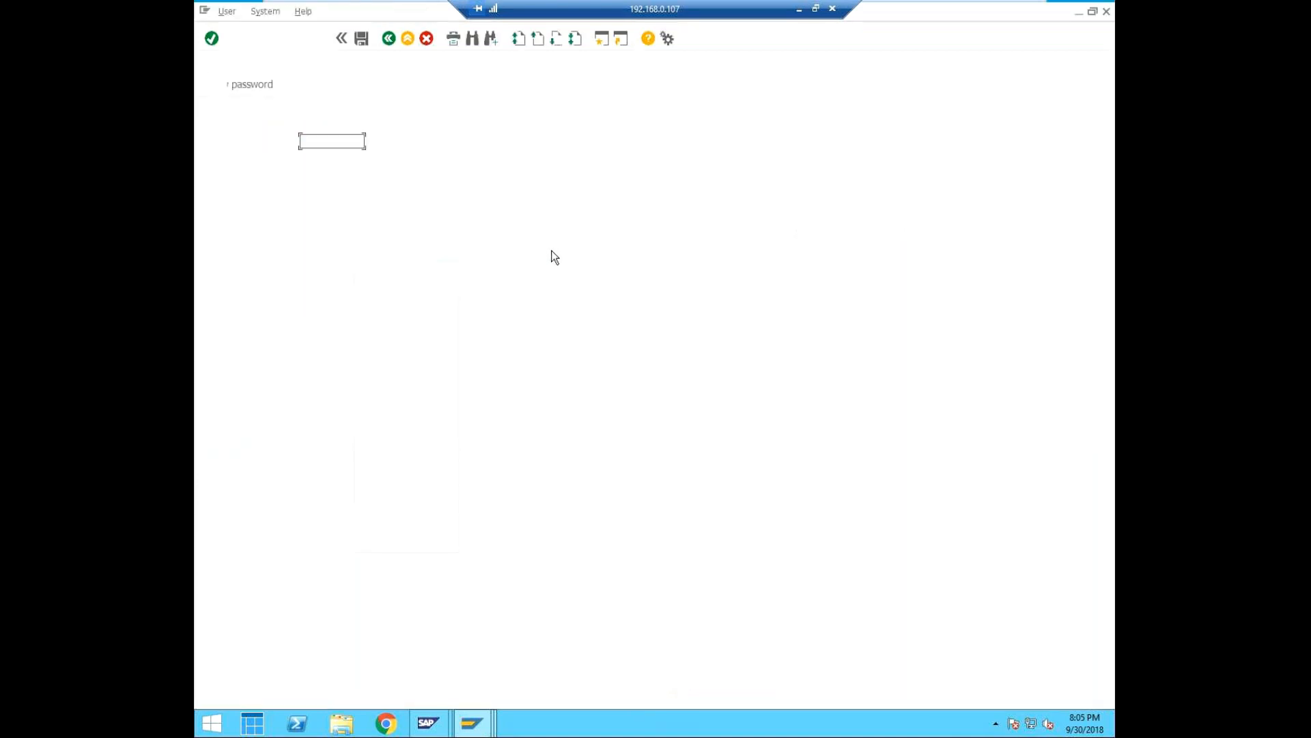
{"action": "type", "text": "syedtest"}
{"action": "key", "text": "Tab"}
{"action": "type", "text": "*****"}
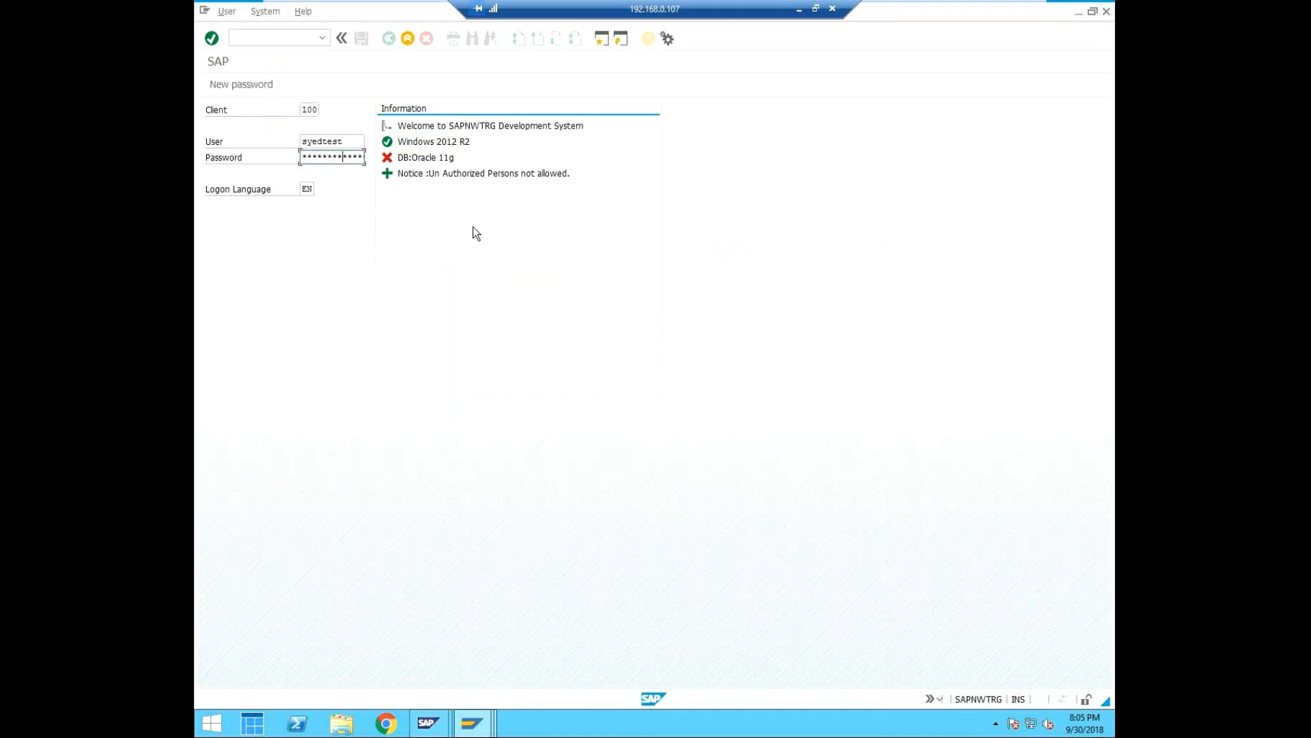
{"action": "key", "text": "Return"}
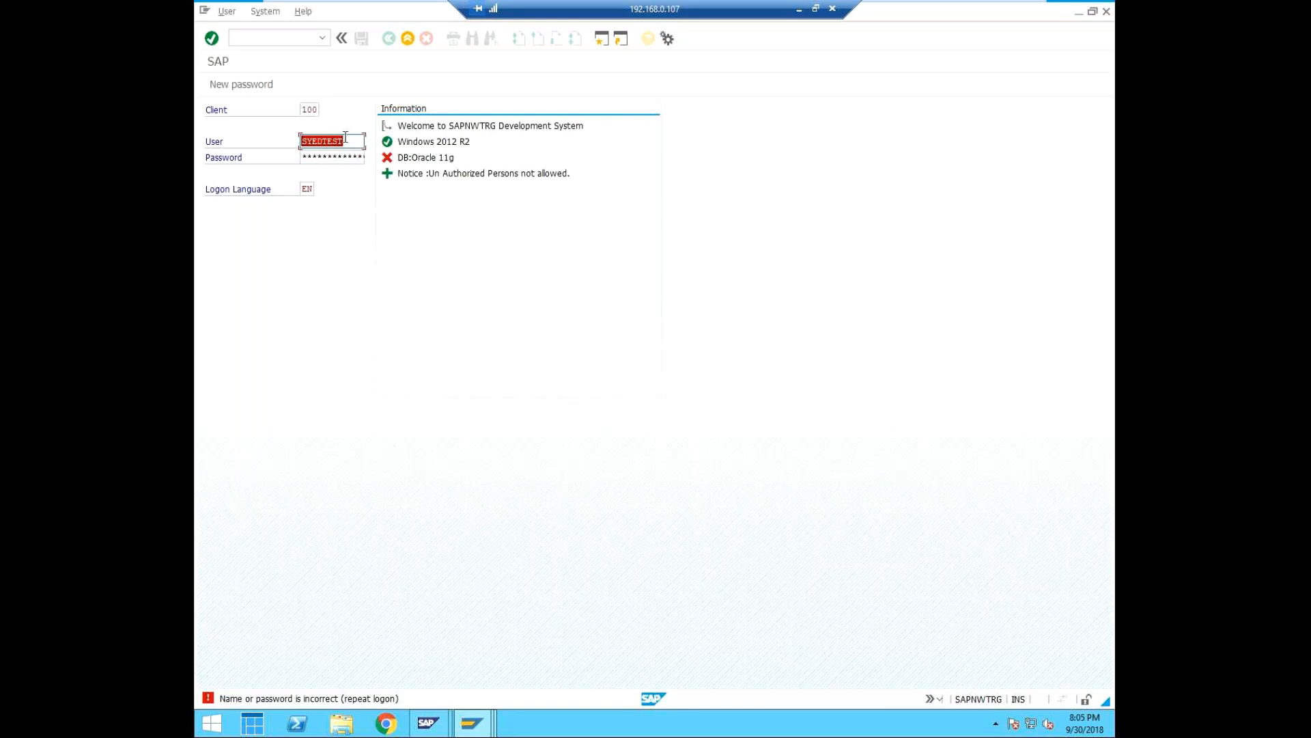
Change the logon client to 001 and log on as the test user with the account password.
{"action": "left_click", "coordinate": [354, 140]}
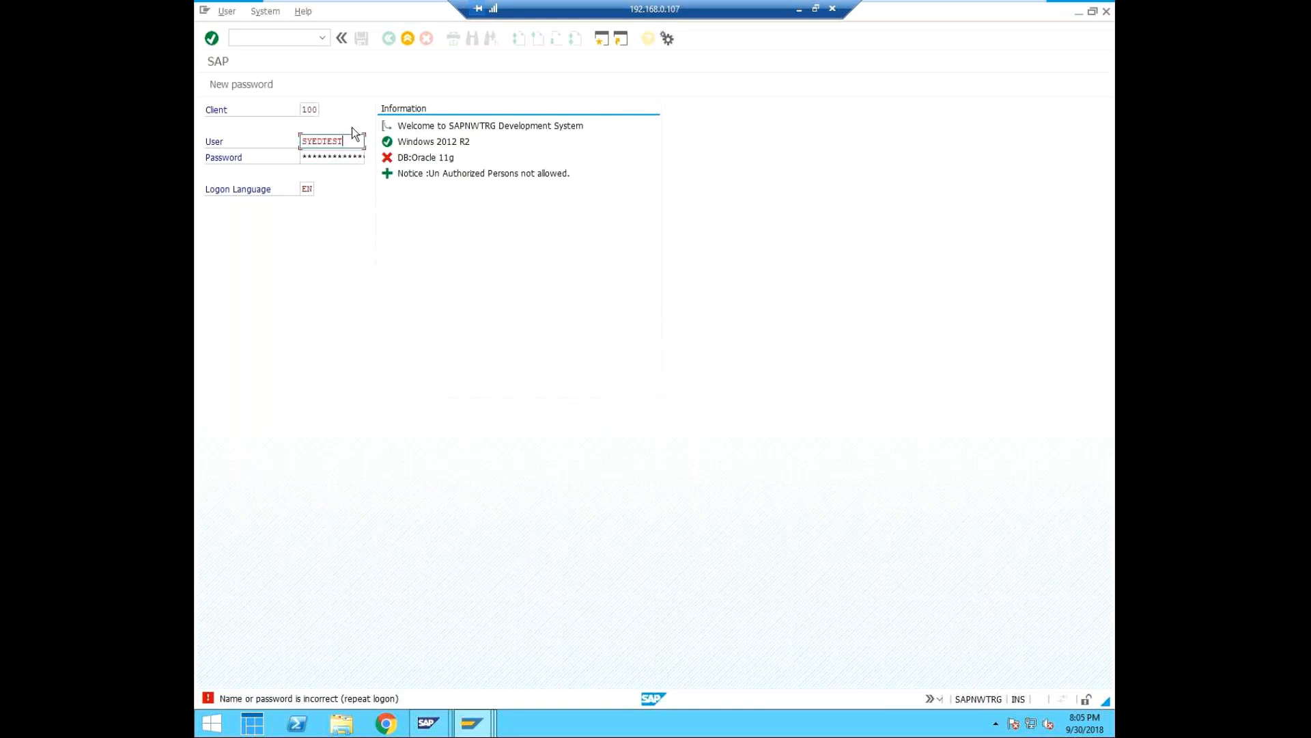
{"action": "left_click", "coordinate": [315, 109]}
{"action": "key", "text": "BackSpace"}
{"action": "key", "text": "BackSpace"}
{"action": "key", "text": "BackSpace"}
{"action": "type", "text": "001"}
{"action": "key", "text": "Tab"}
{"action": "left_click", "coordinate": [341, 153]}
{"action": "key", "text": "Right"}
{"action": "key", "text": "Right"}
{"action": "key", "text": "Return"}
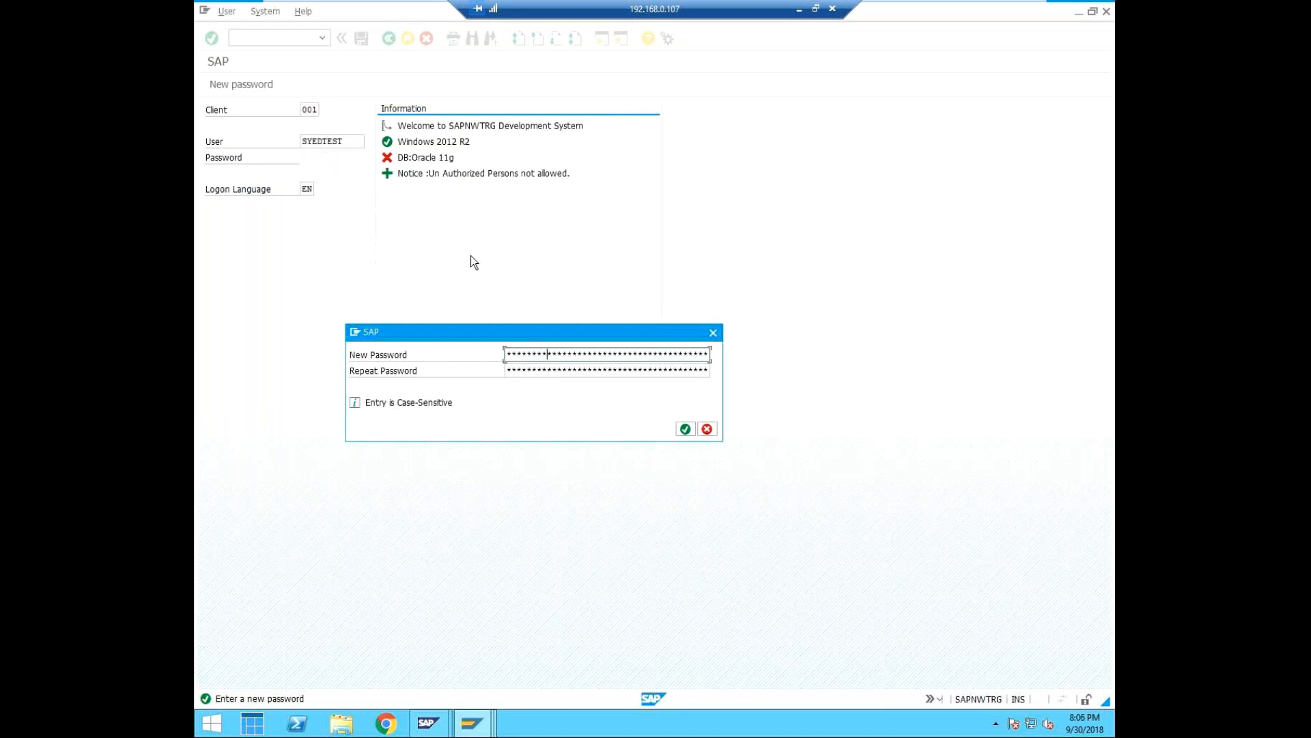
Enter and repeat a new account password for the test user and complete the logon.
{"action": "key", "text": "Tab"}
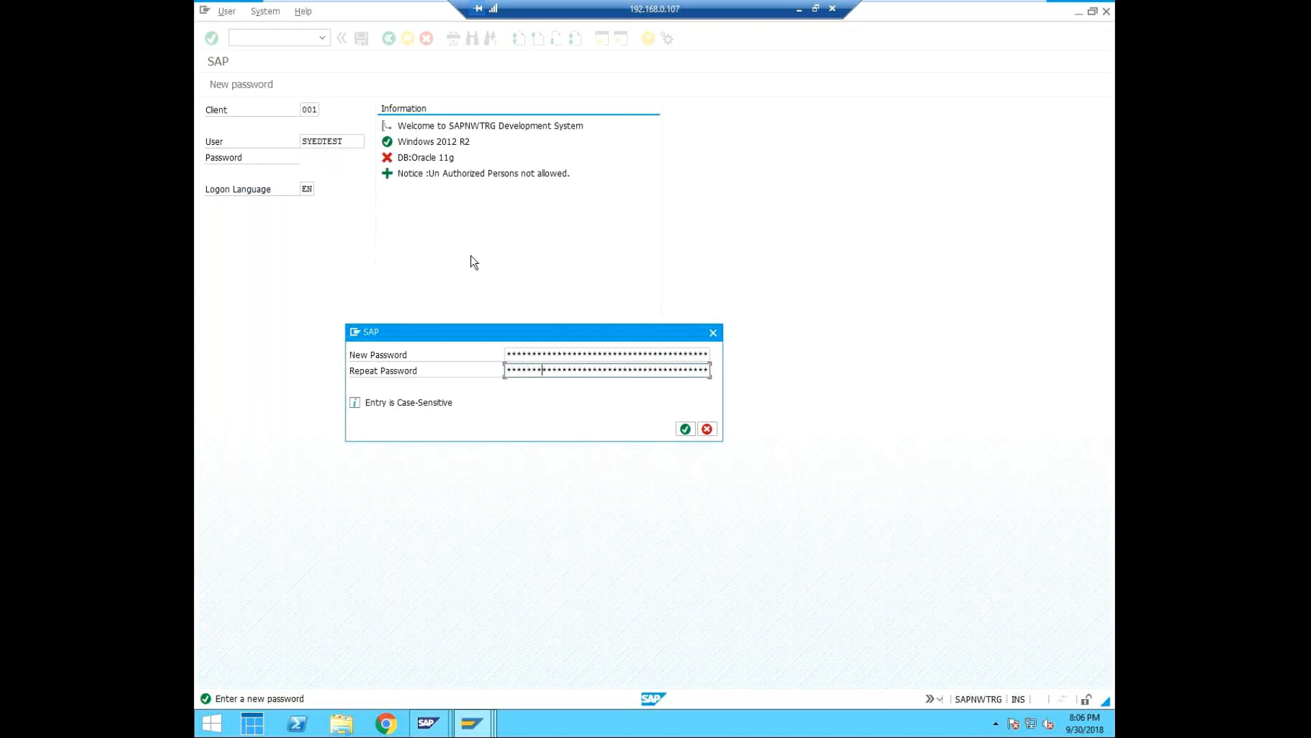
{"action": "left_click", "coordinate": [686, 429]}
{"action": "left_click", "coordinate": [584, 432]}
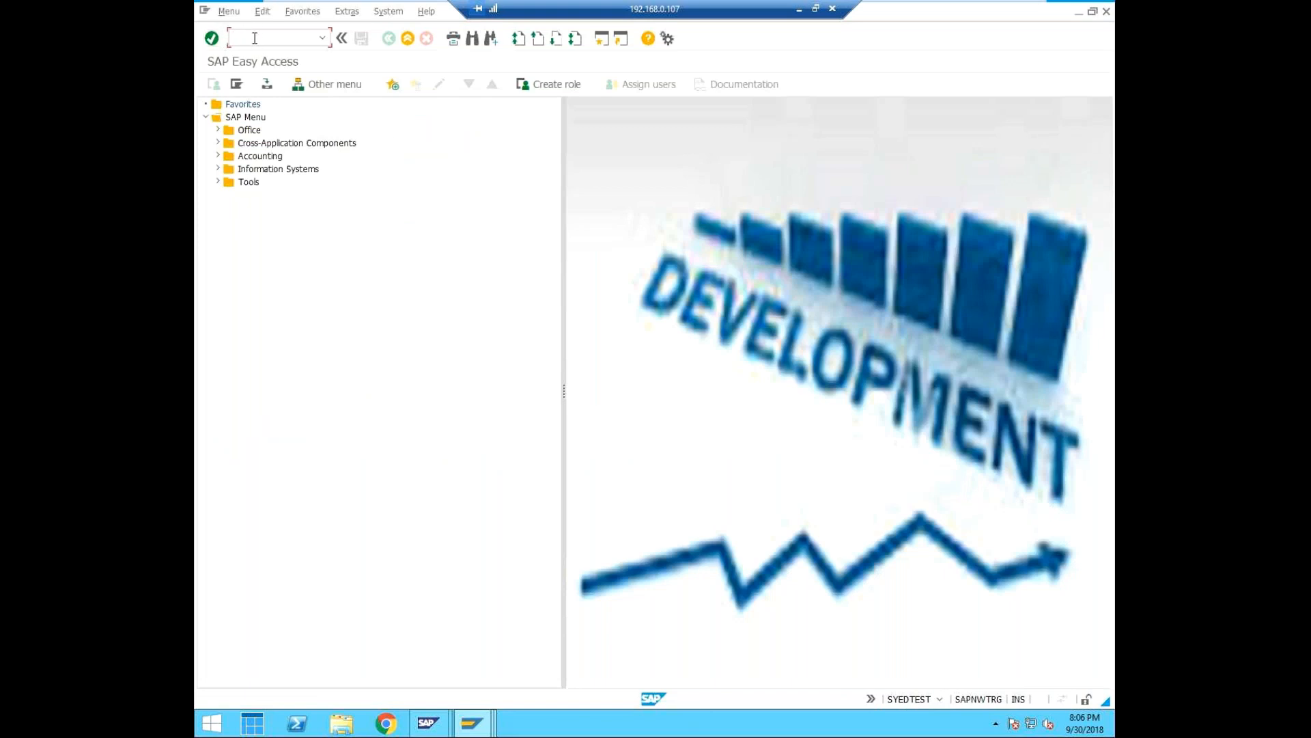
Open the logical systems table for editing with transaction BD54, accepting the cross-client caution.
{"action": "type", "text": "/nbd54"}
{"action": "key", "text": "Return"}
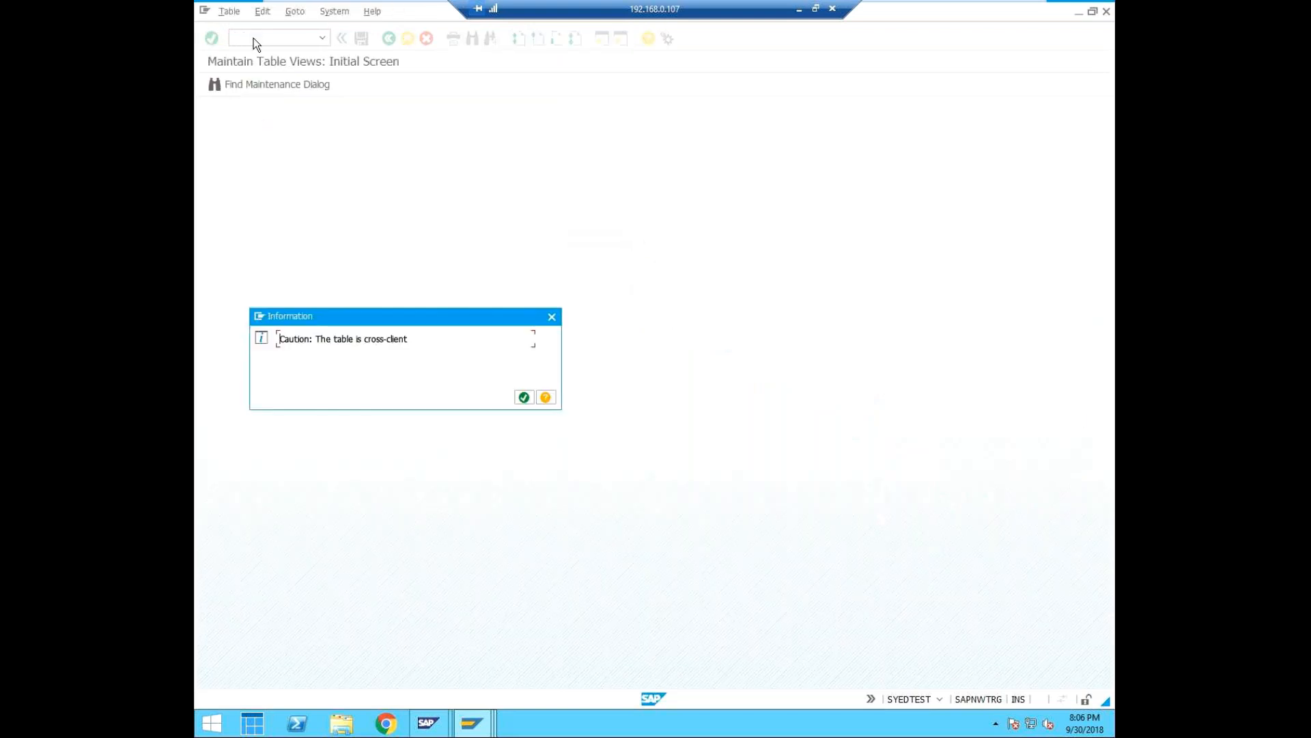
{"action": "left_click", "coordinate": [523, 398]}
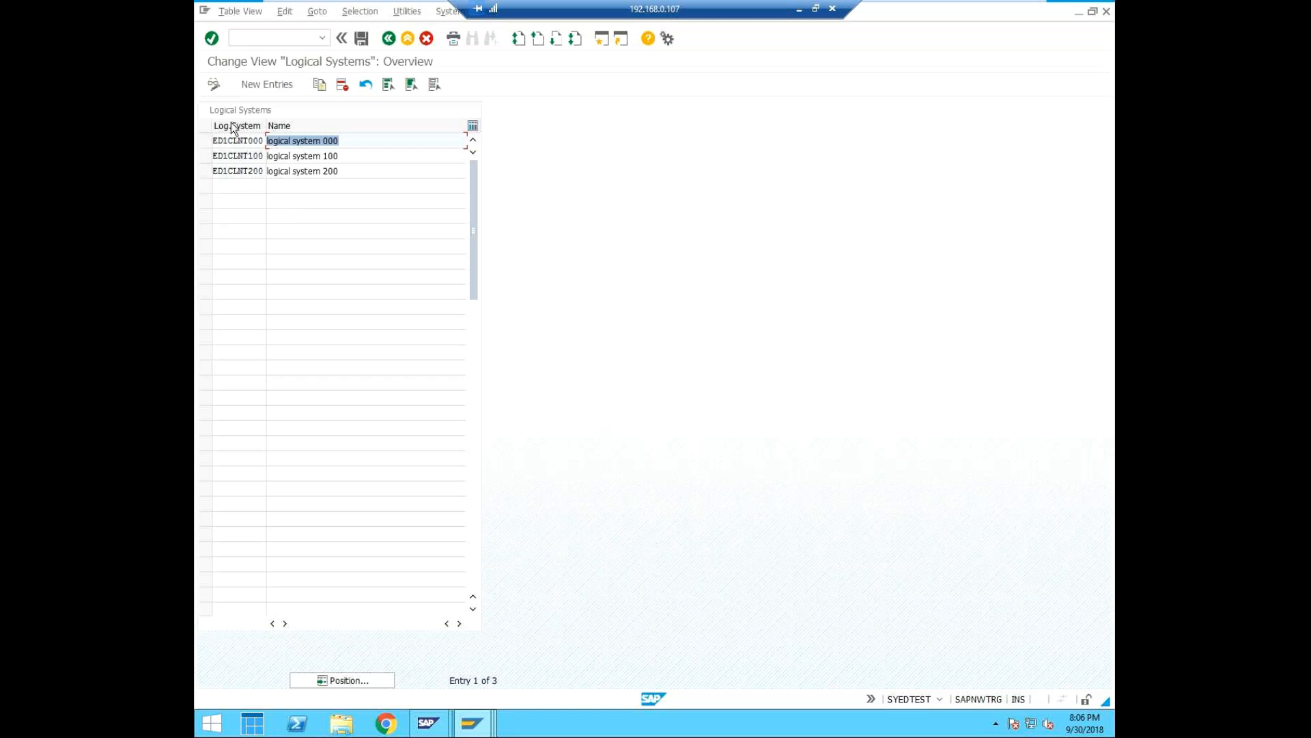
Add a new logical system ED1CLNT001 with the name logical system 001 and save the entry.
{"action": "left_click", "coordinate": [272, 82]}
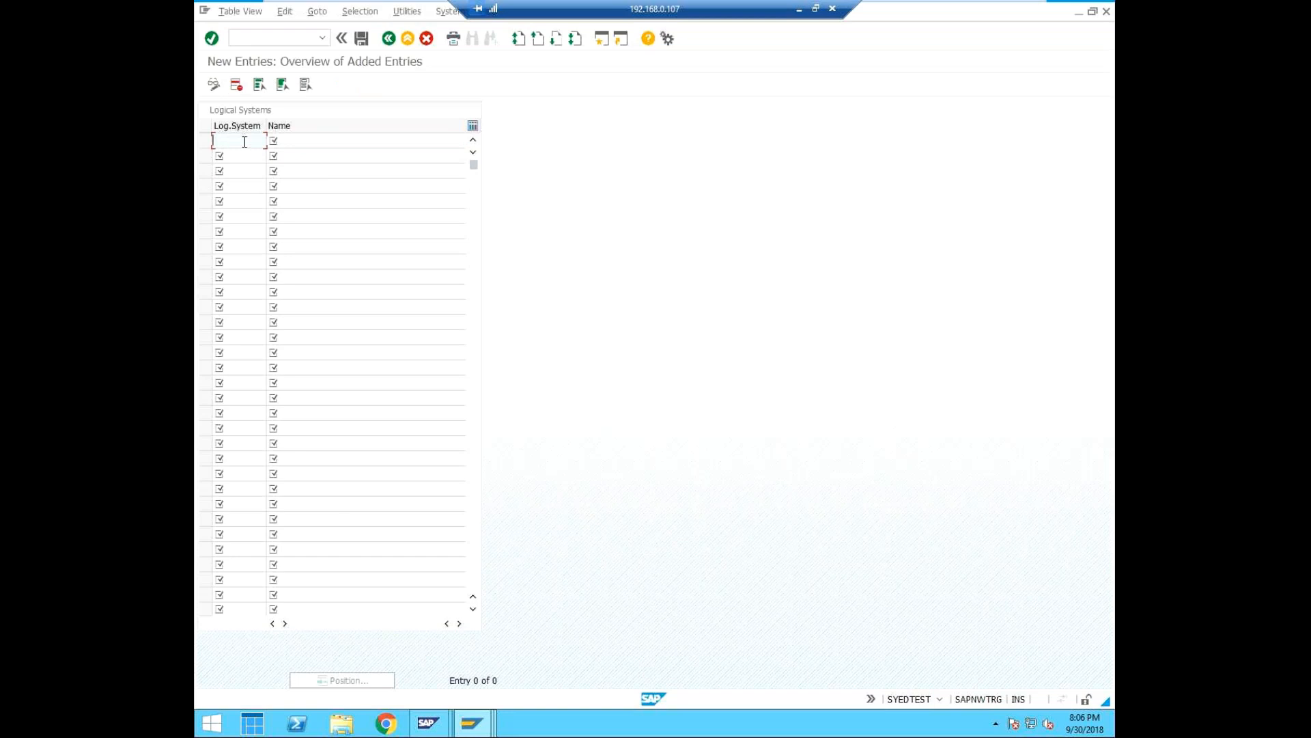
{"action": "type", "text": "ED1CLN"}
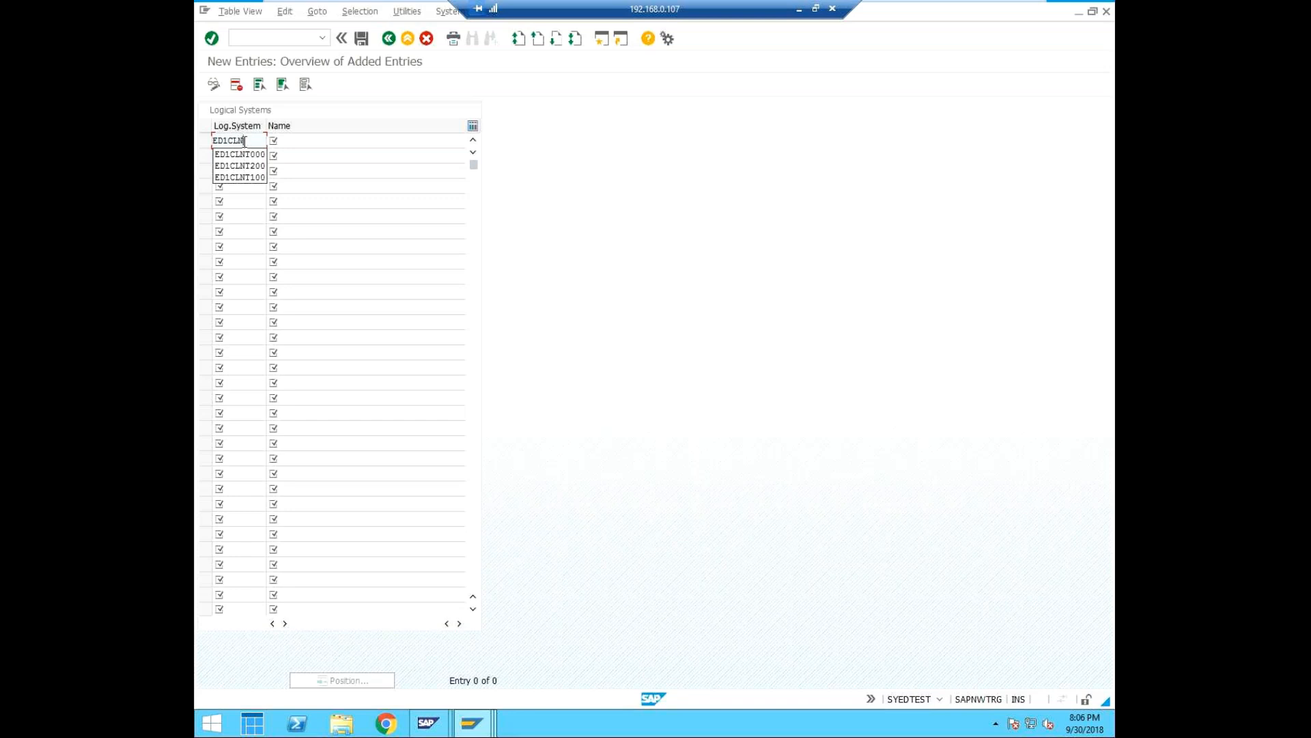
{"action": "type", "text": "T001"}
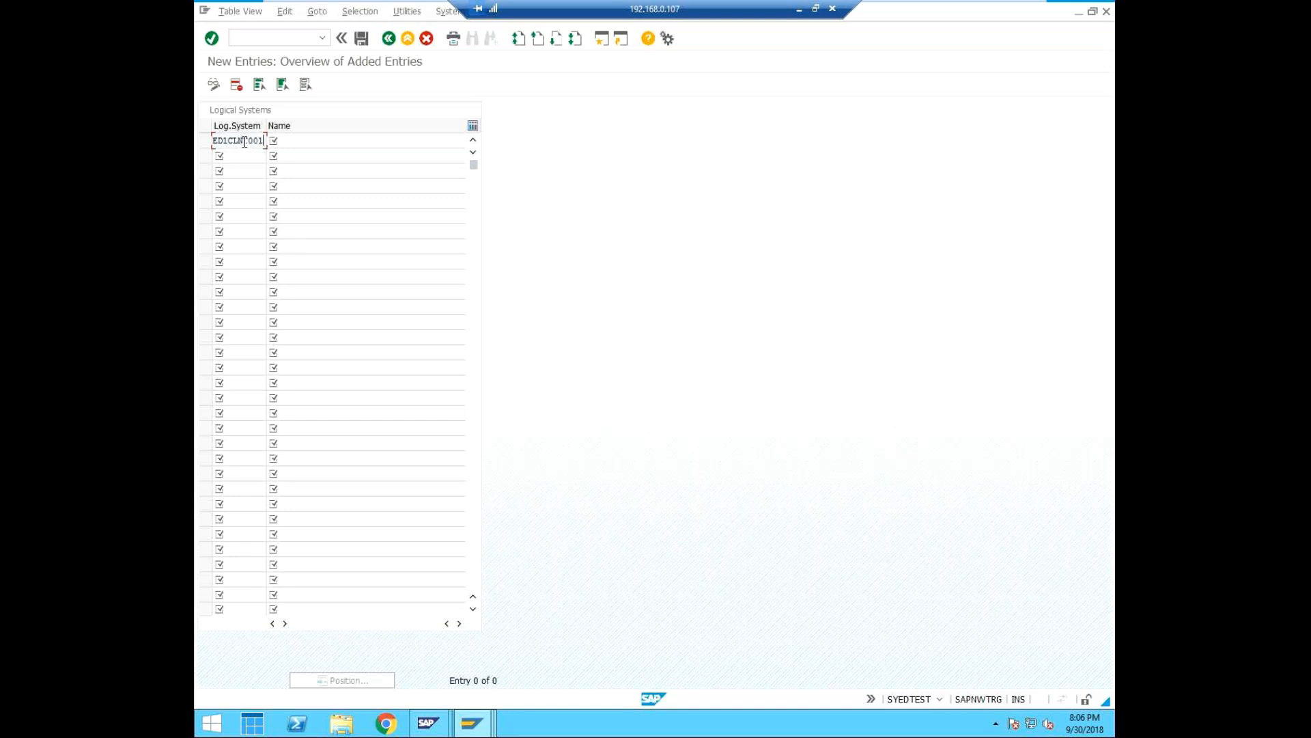
{"action": "left_click", "coordinate": [296, 139]}
{"action": "type", "text": "logical system"}
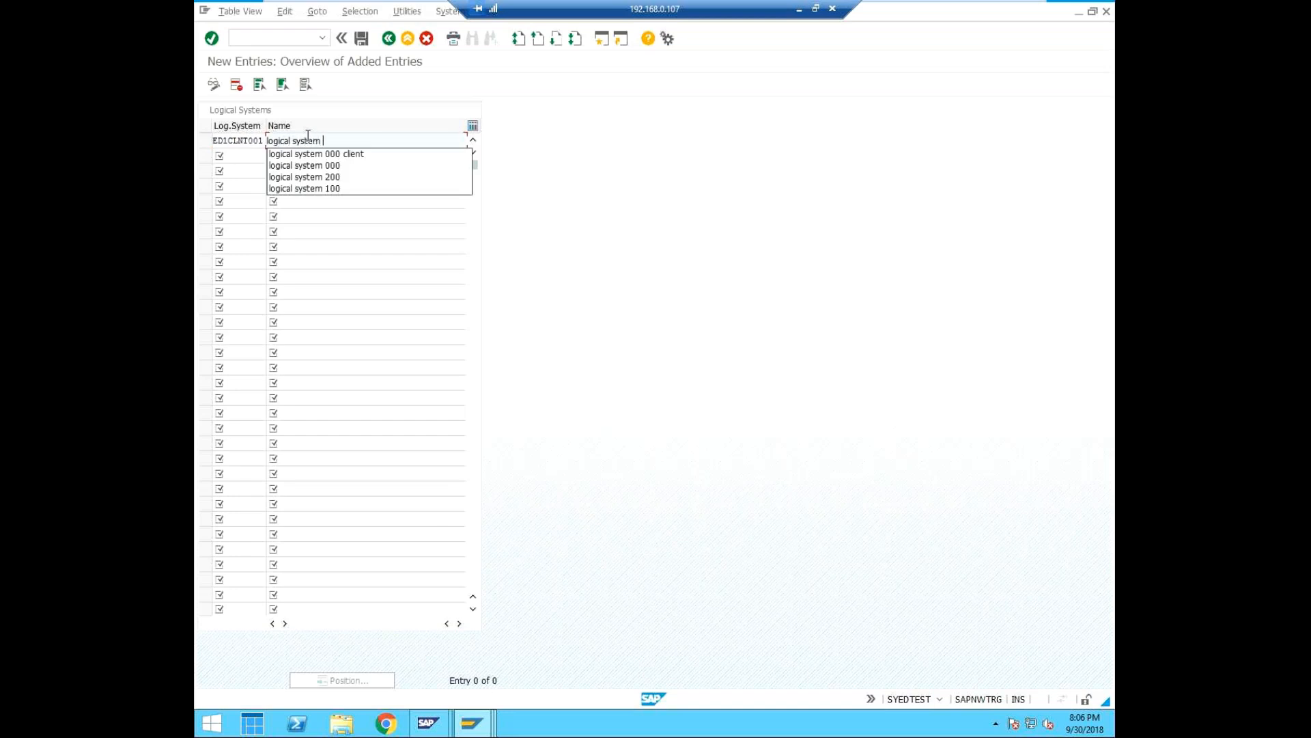
{"action": "type", "text": " 001"}
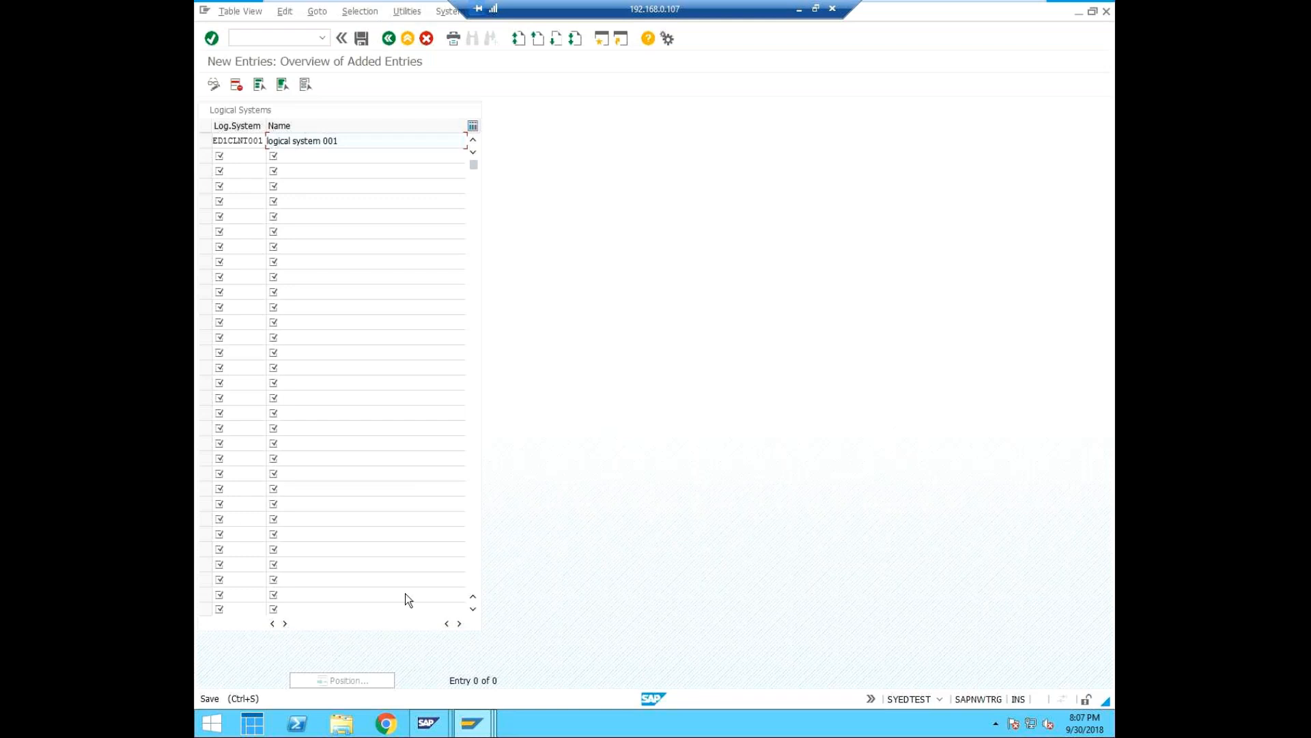
{"action": "left_click", "coordinate": [360, 36]}
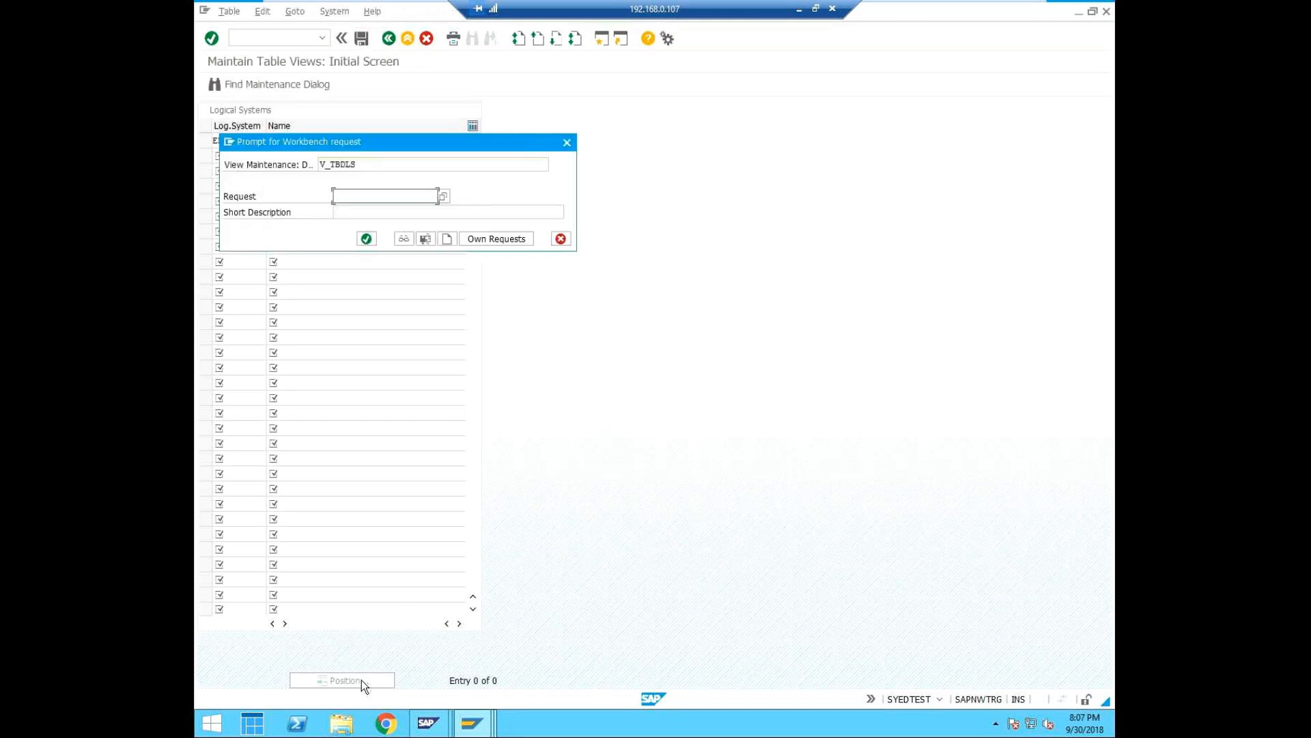
Create and save a workbench request for the table change with the short description logical system connection.
{"action": "left_click", "coordinate": [442, 195]}
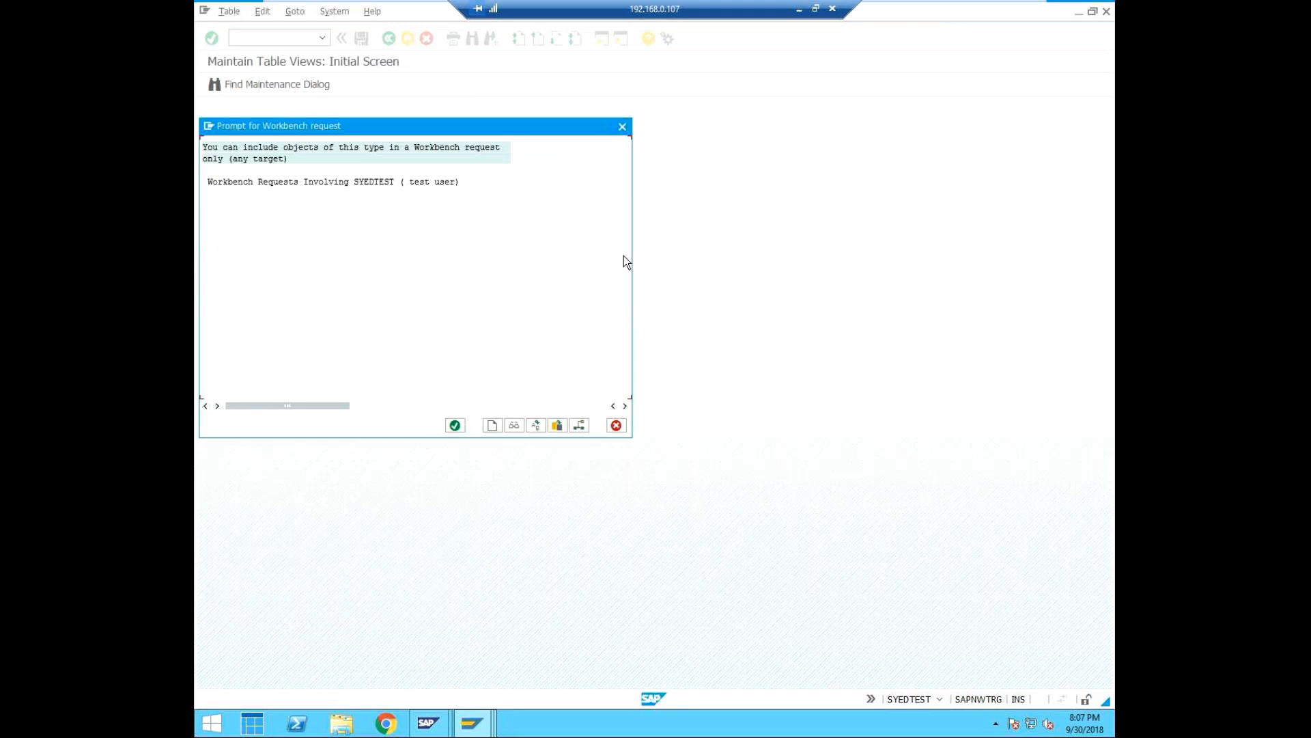
{"action": "left_click", "coordinate": [616, 425]}
{"action": "left_click", "coordinate": [448, 241]}
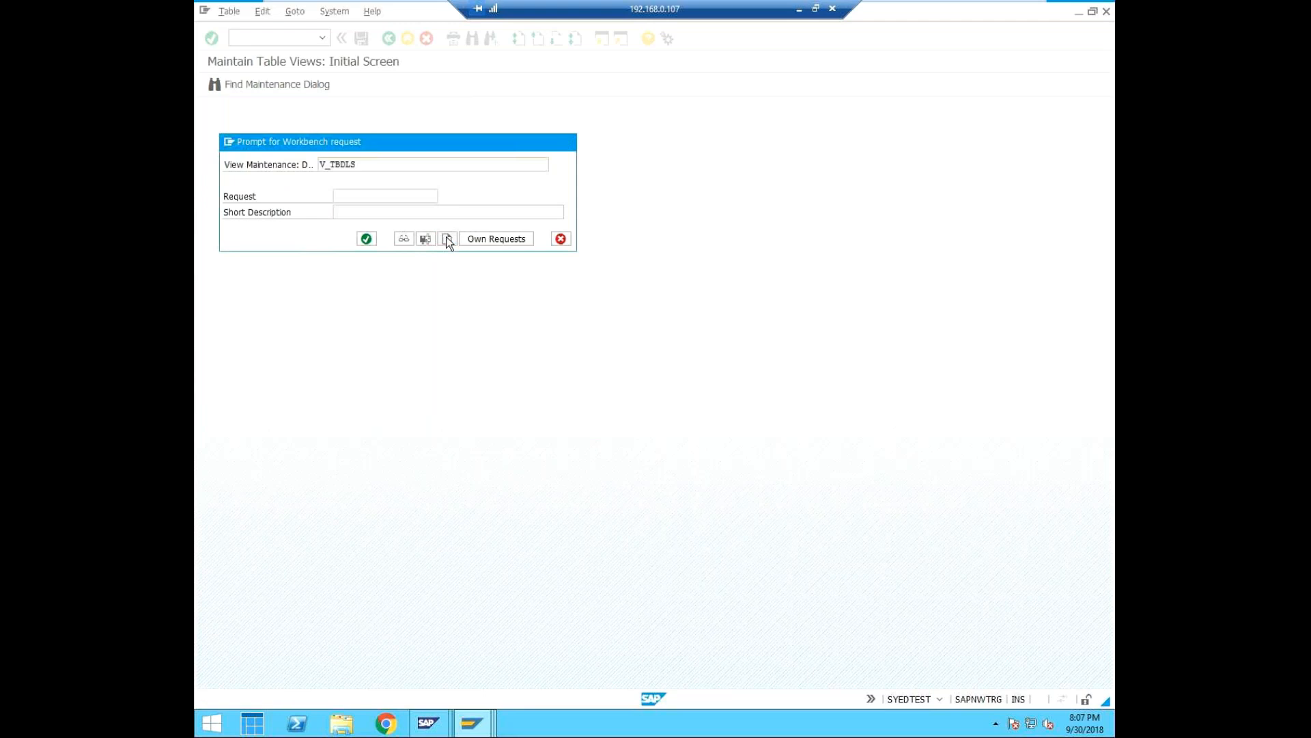
{"action": "left_click", "coordinate": [348, 181]}
{"action": "left_click", "coordinate": [335, 198]}
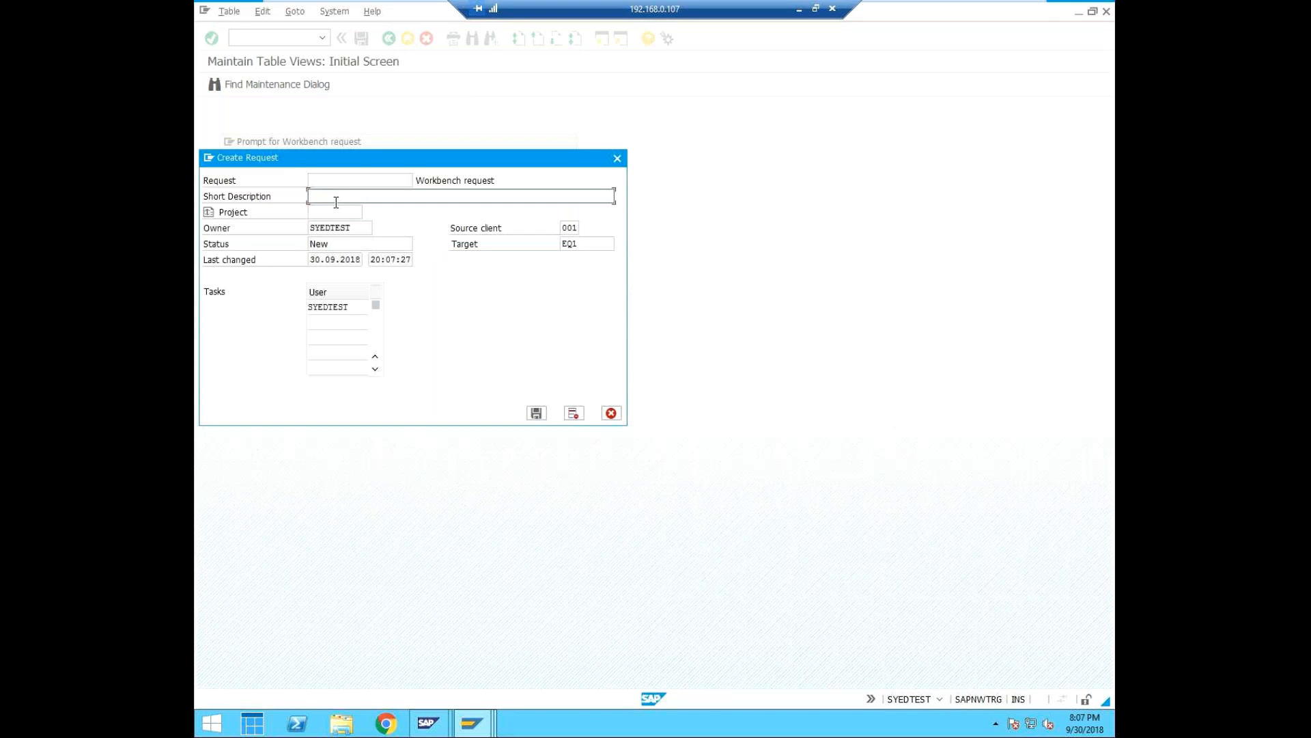
{"action": "type", "text": "logical system connection"}
{"action": "left_click", "coordinate": [537, 413]}
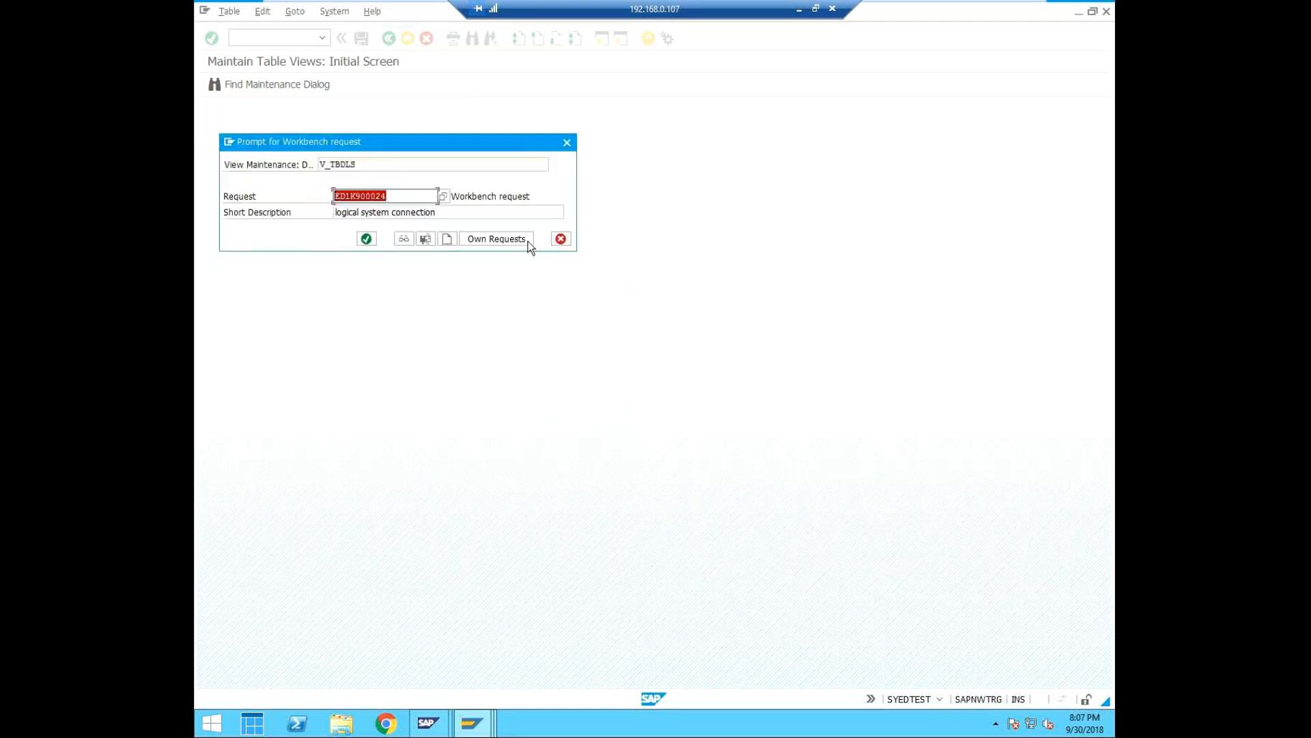
Confirm the workbench request to save the logical system entry, and open the client overview with transaction SCC4.
{"action": "left_click", "coordinate": [370, 240]}
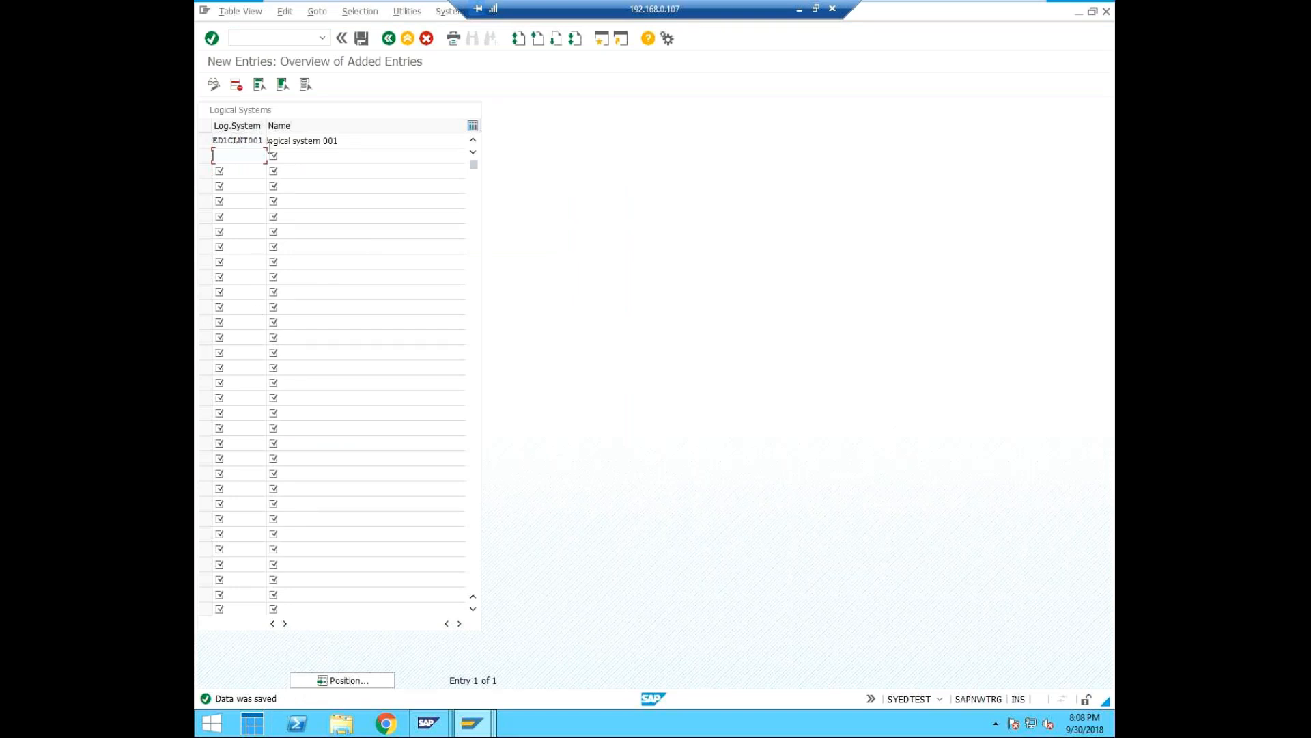
{"action": "left_click", "coordinate": [409, 13]}
{"action": "left_click", "coordinate": [613, 309]}
{"action": "left_click", "coordinate": [283, 39]}
{"action": "type", "text": "/nscc4"}
{"action": "key", "text": "Return"}
Open the details of client 001 in change mode, accepting the cross-client caution.
{"action": "left_click", "coordinate": [206, 141]}
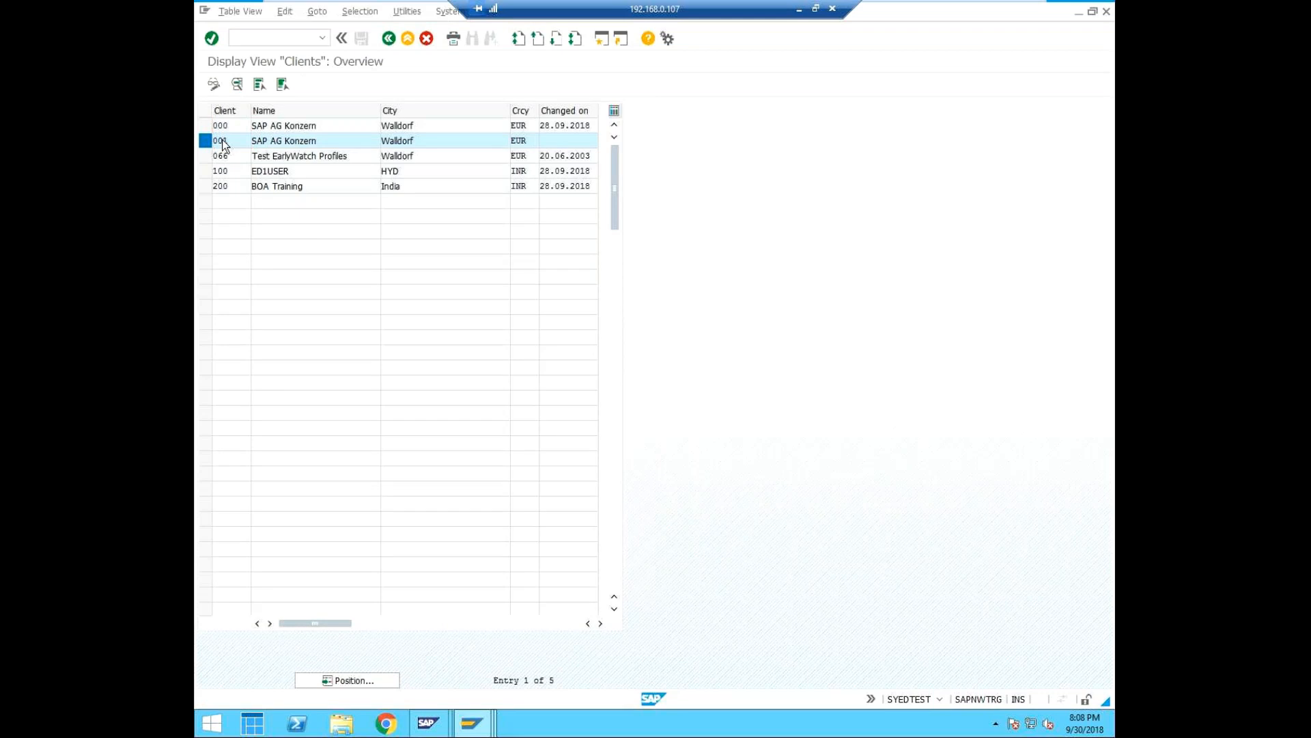
{"action": "double_click", "coordinate": [223, 146]}
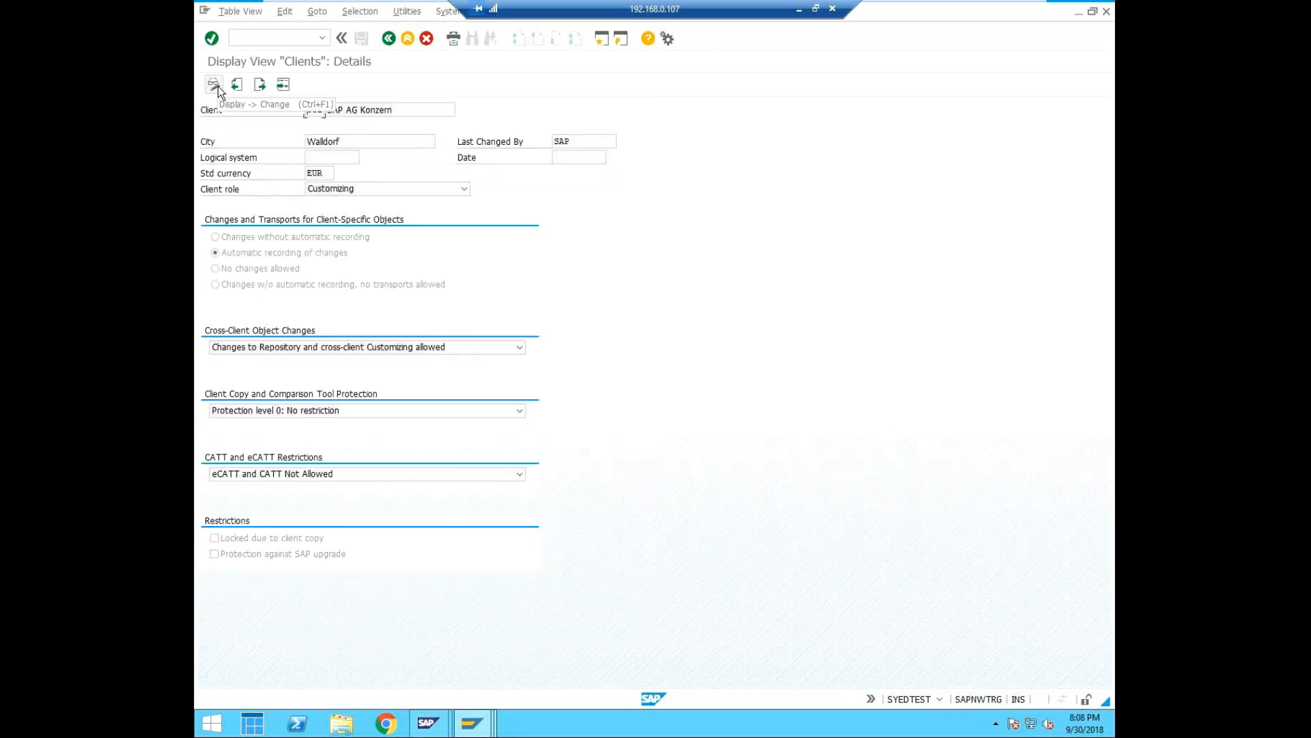
{"action": "left_click", "coordinate": [219, 86]}
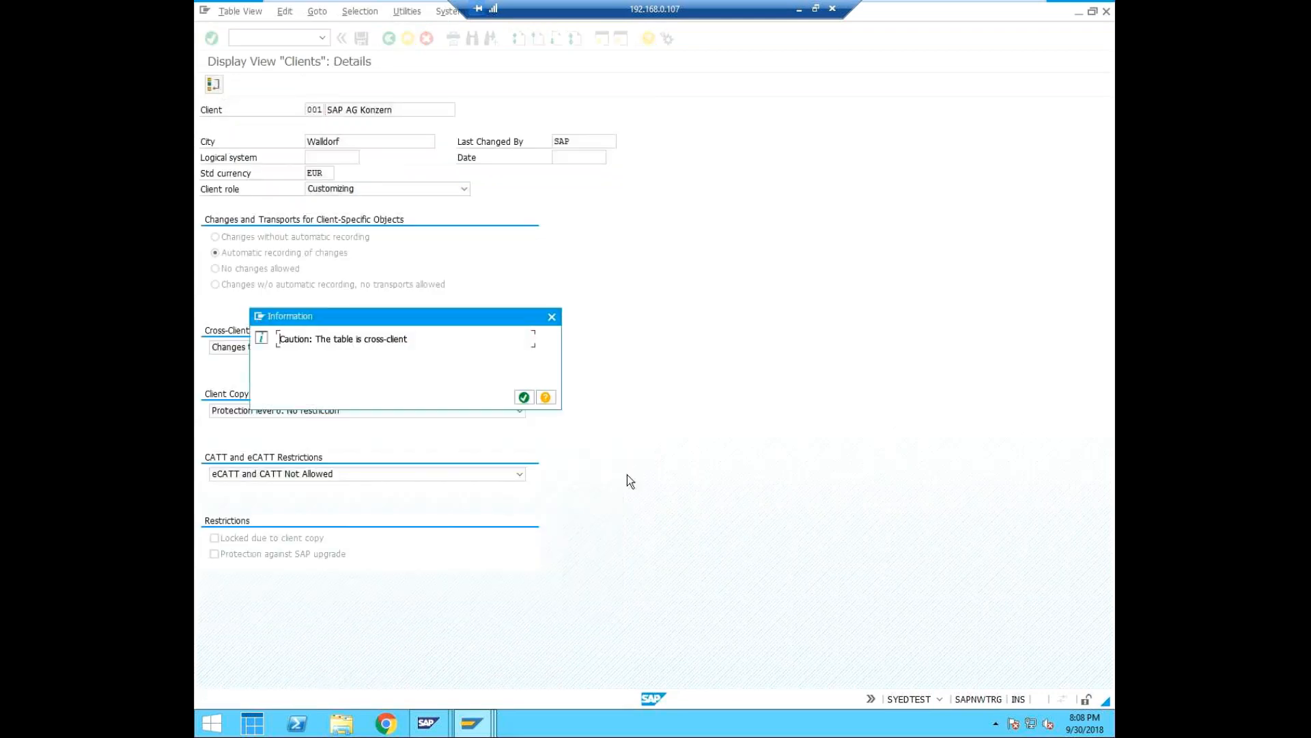
{"action": "left_click", "coordinate": [524, 398]}
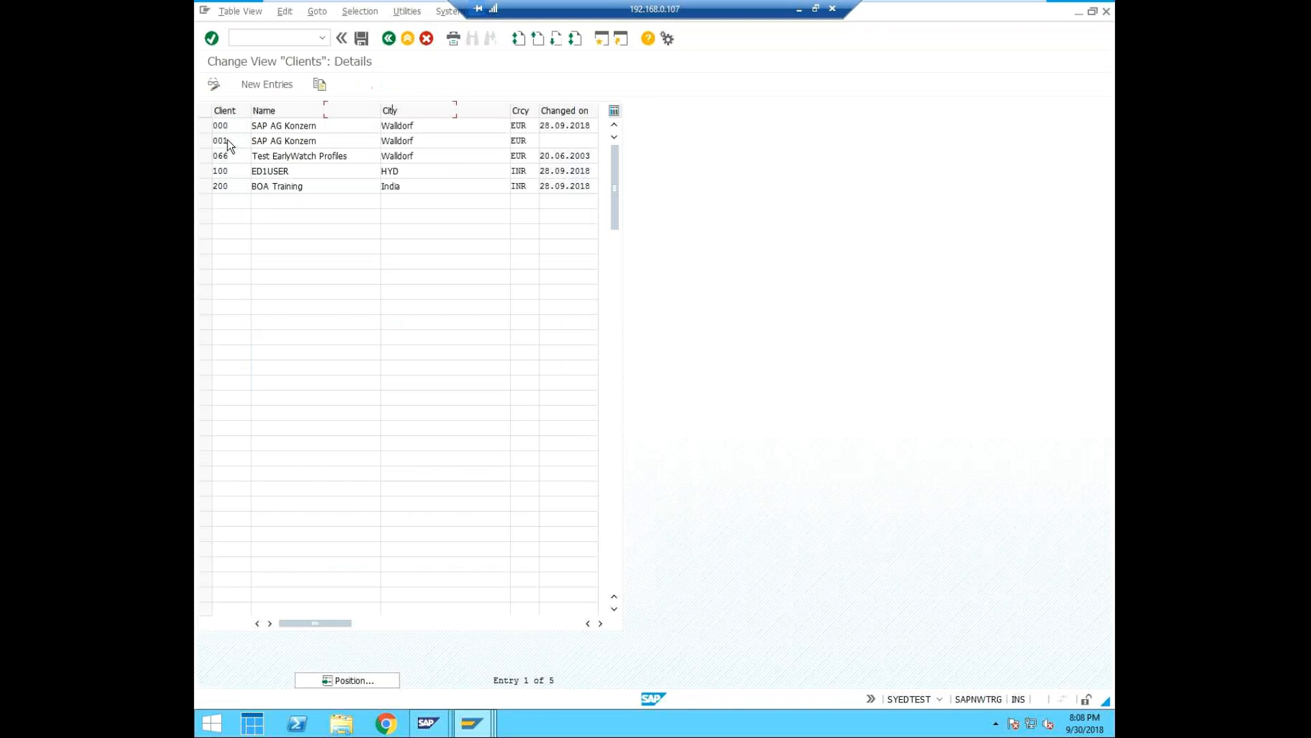
{"action": "double_click", "coordinate": [228, 140]}
Assign logical system ED1CLNT001 to client 001 and save, accepting the caution about changing the logical system.
{"action": "left_click", "coordinate": [352, 157]}
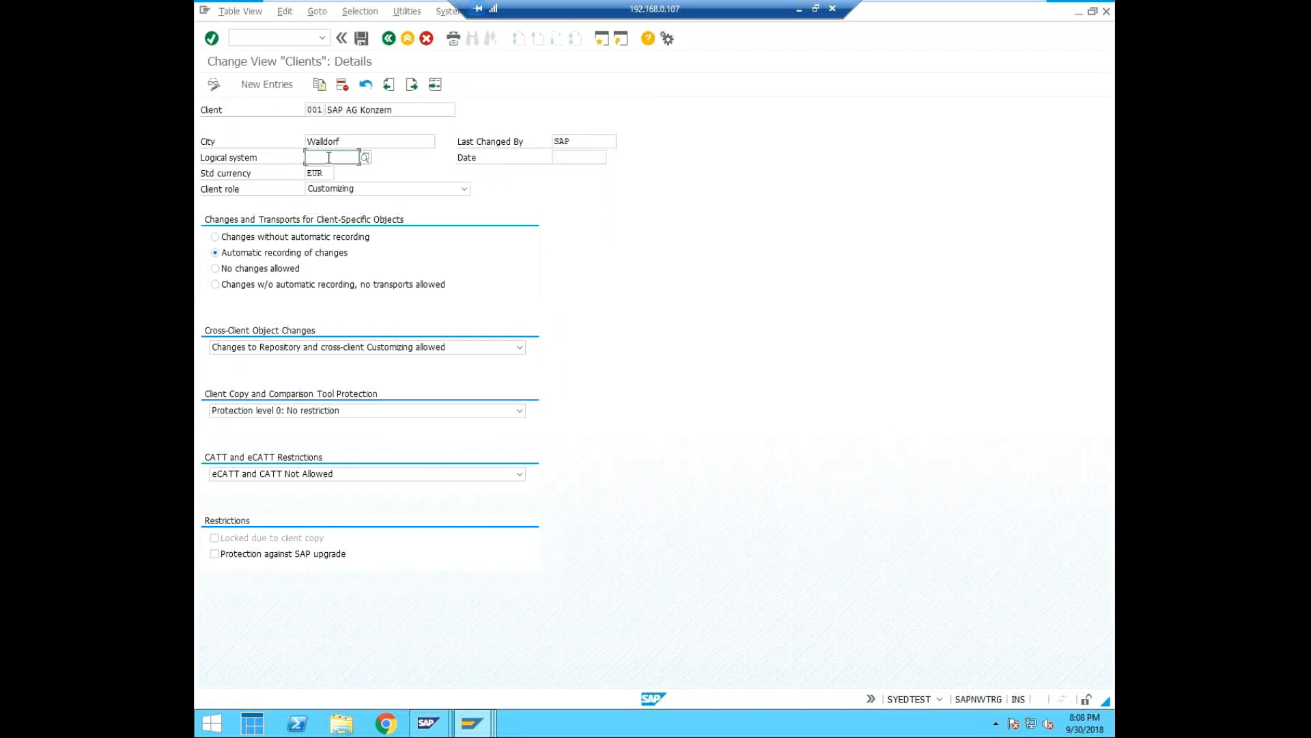
{"action": "key", "text": "F4"}
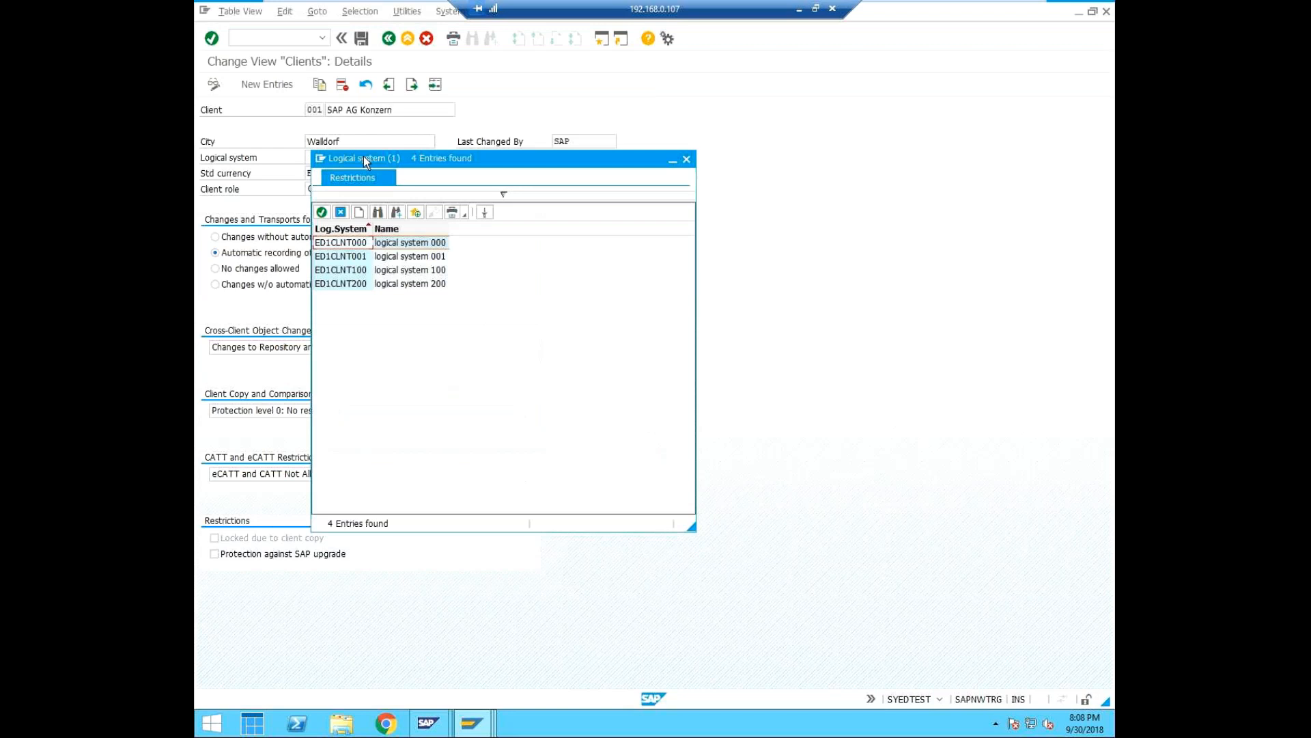
{"action": "left_click", "coordinate": [348, 257]}
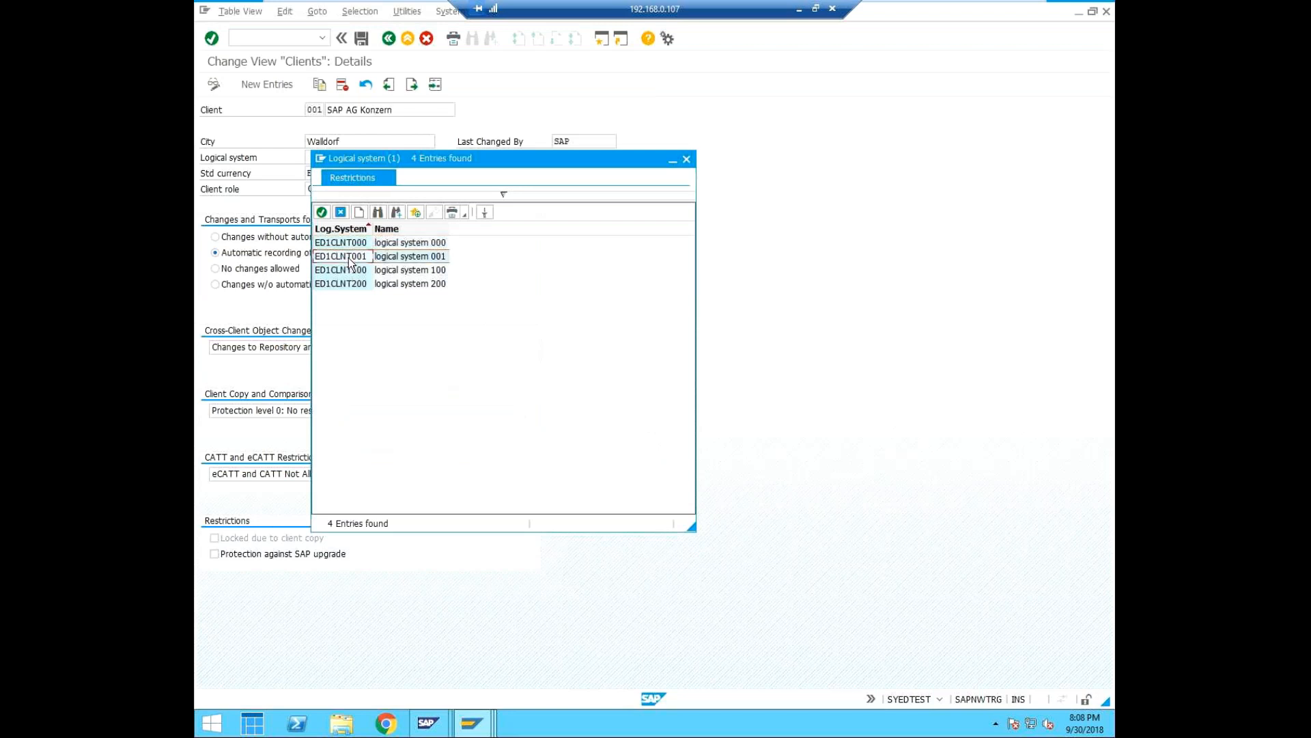
{"action": "left_click", "coordinate": [322, 212]}
{"action": "left_click", "coordinate": [330, 173]}
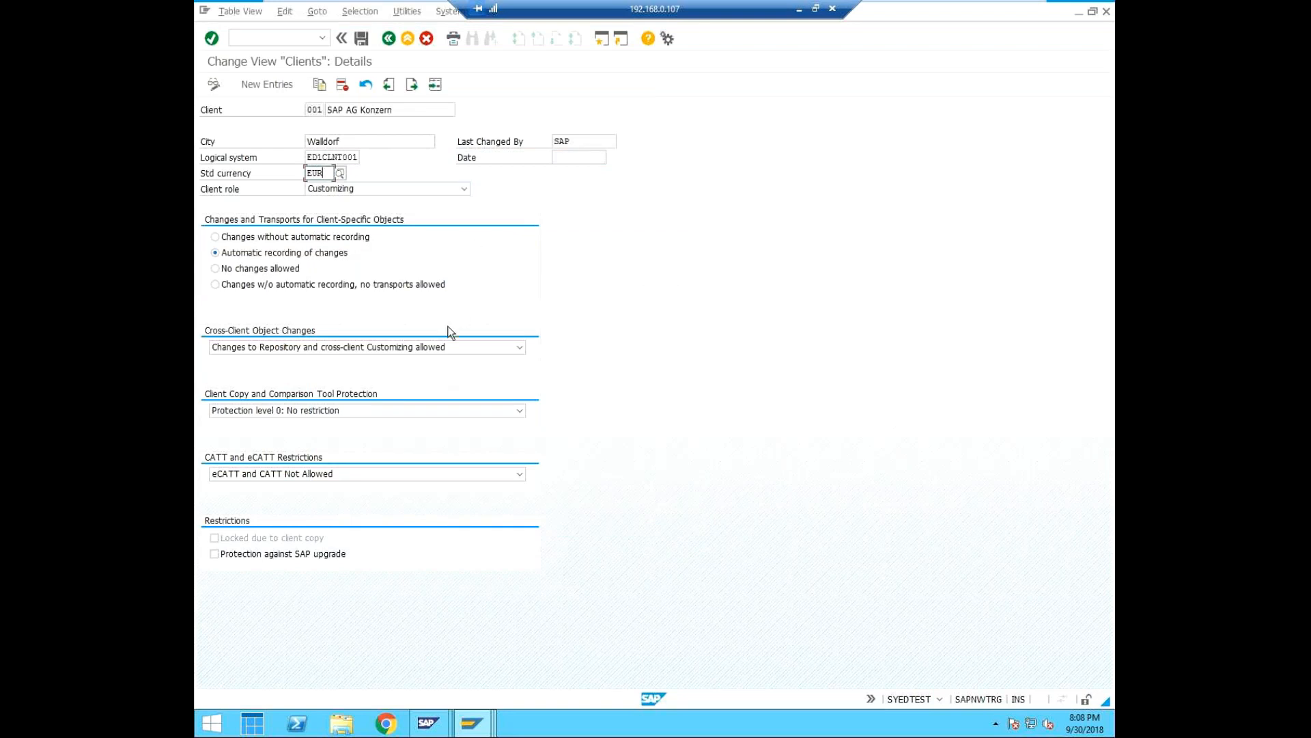
{"action": "left_click", "coordinate": [375, 16]}
{"action": "left_click", "coordinate": [362, 38]}
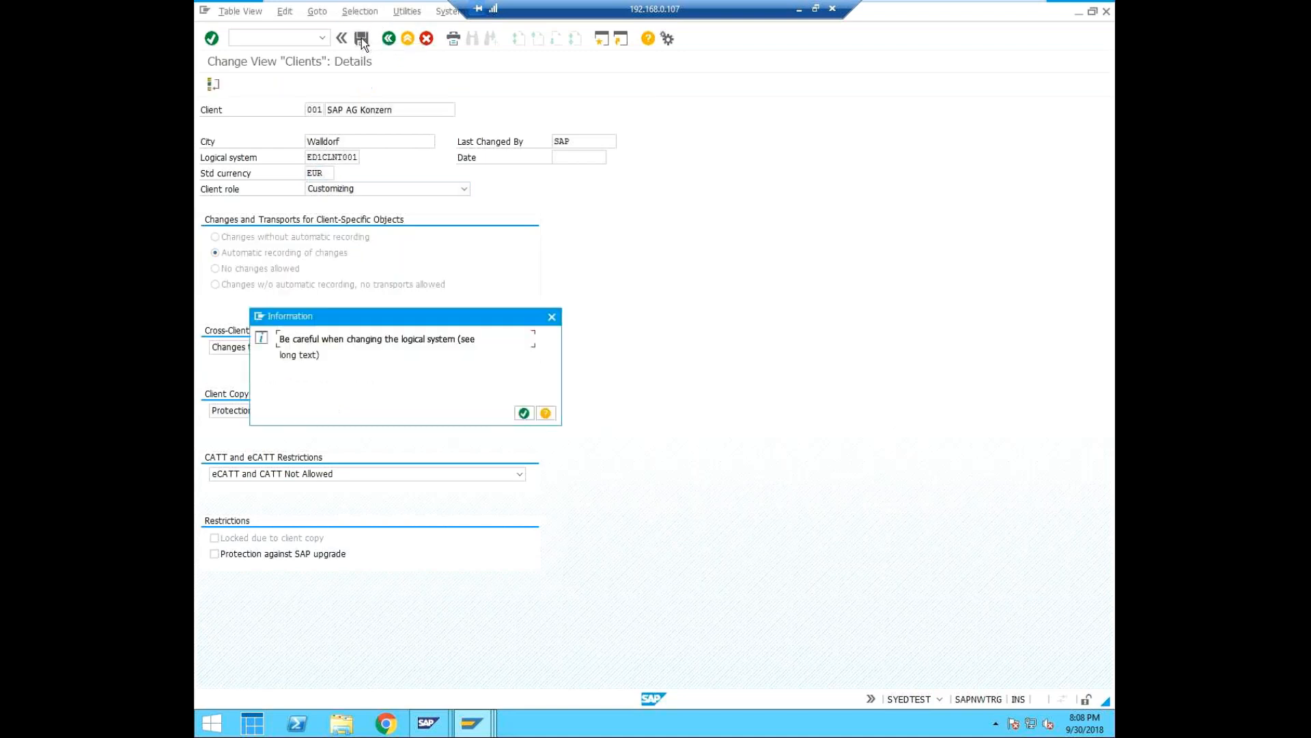
{"action": "left_click", "coordinate": [524, 414]}
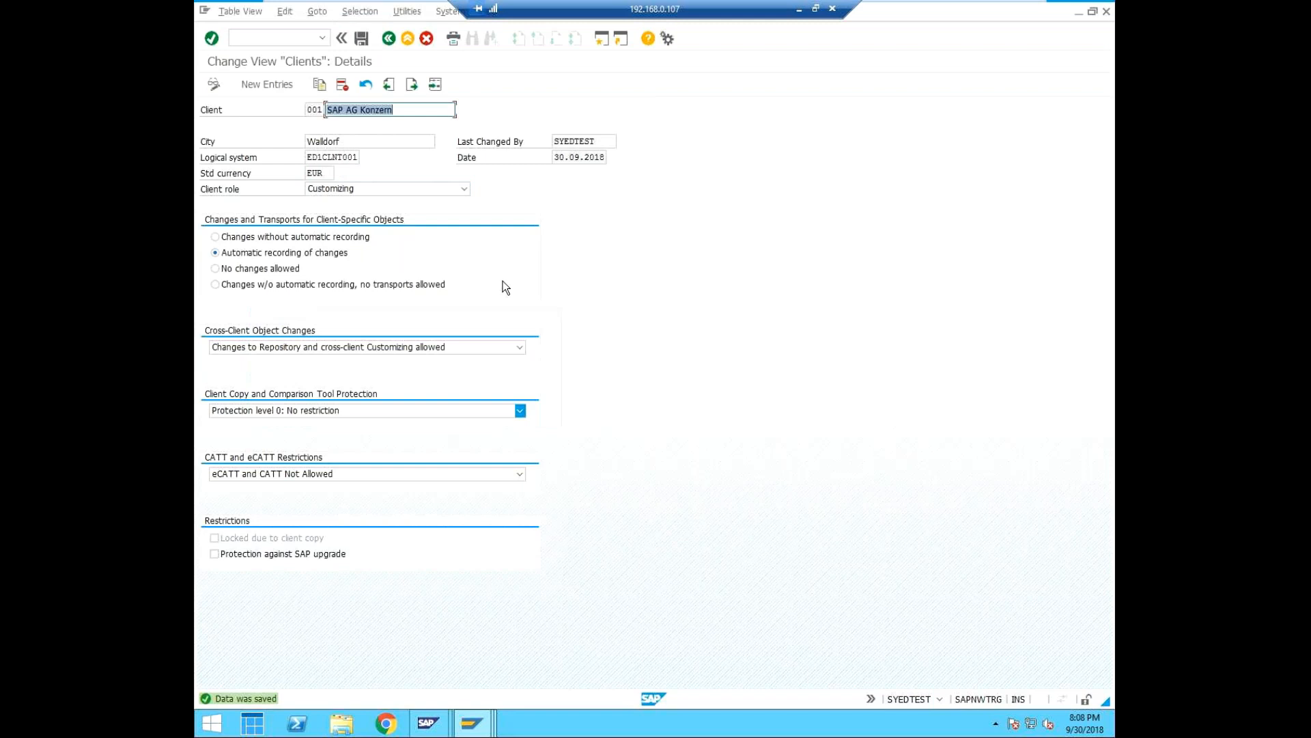
{"action": "left_click", "coordinate": [414, 13]}
{"action": "left_click", "coordinate": [866, 439]}
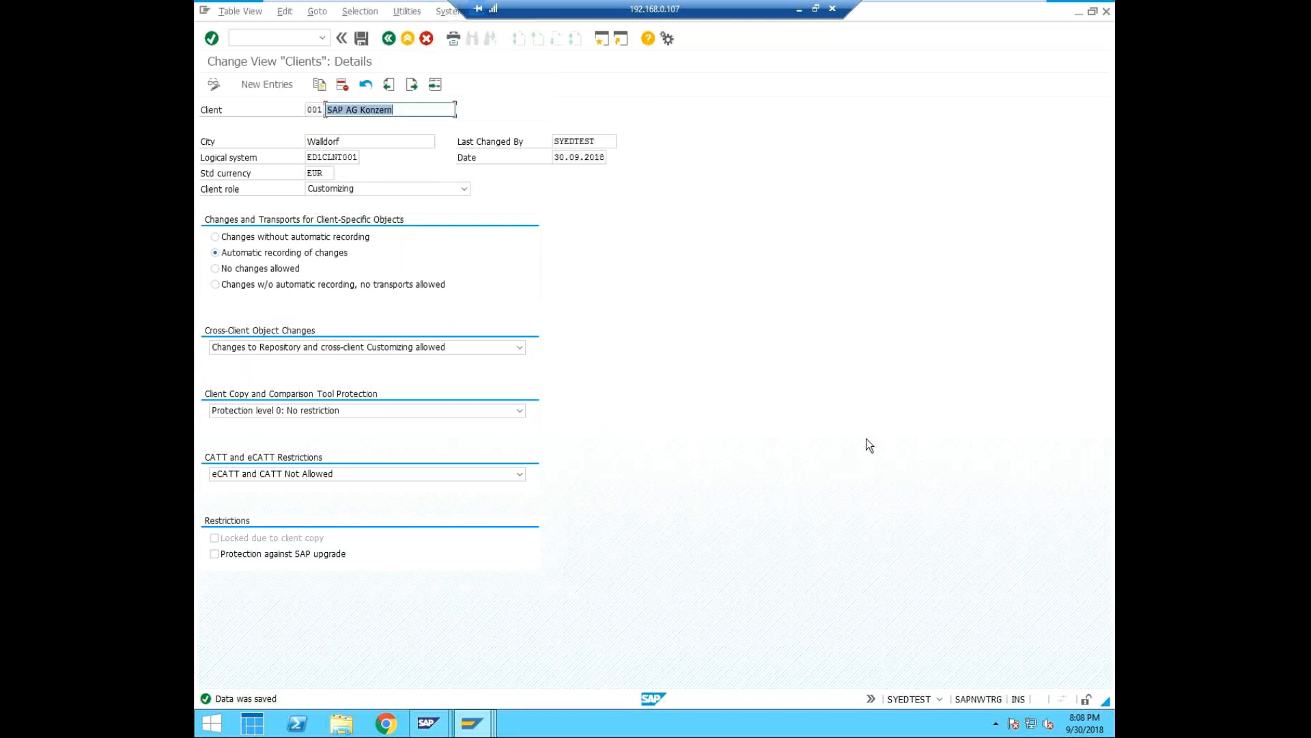
Open the RFC connections configuration with transaction SM59 and expand the ABAP connections.
{"action": "left_click", "coordinate": [309, 39]}
{"action": "type", "text": "/nsm59"}
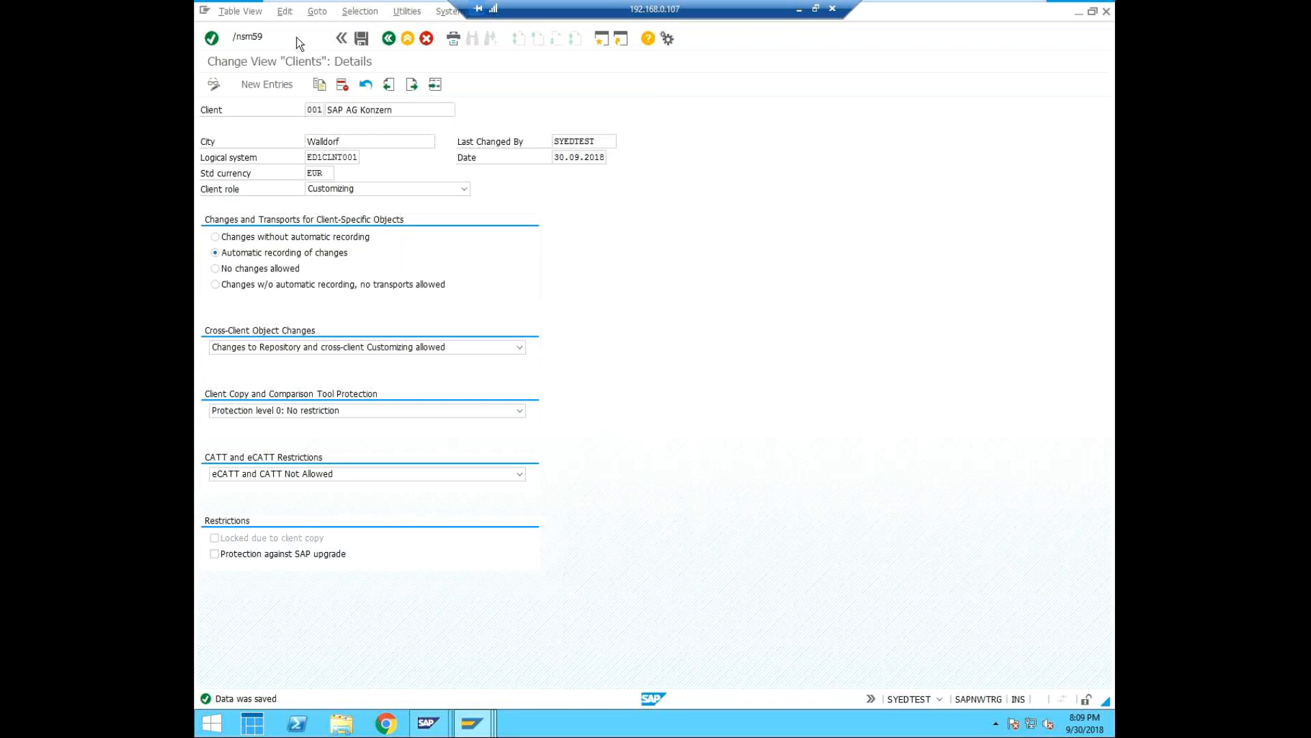
{"action": "key", "text": "Return"}
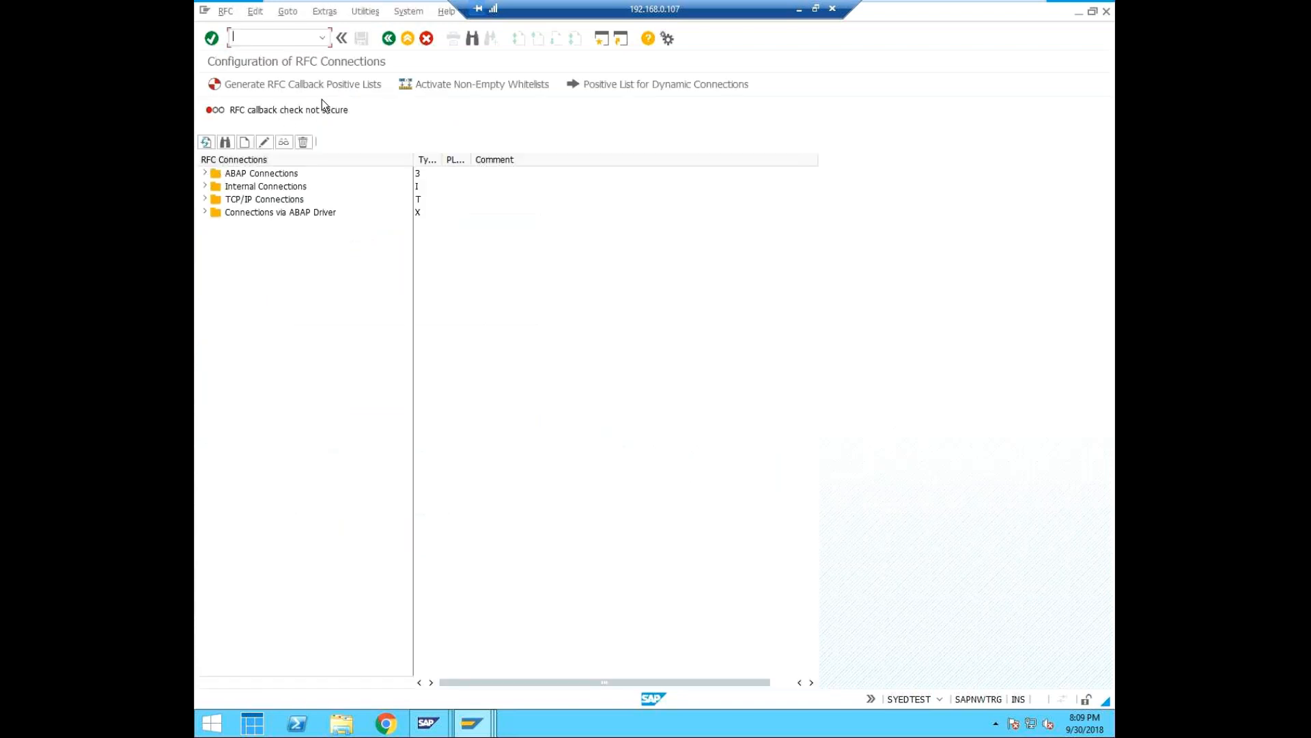
{"action": "left_click", "coordinate": [204, 173]}
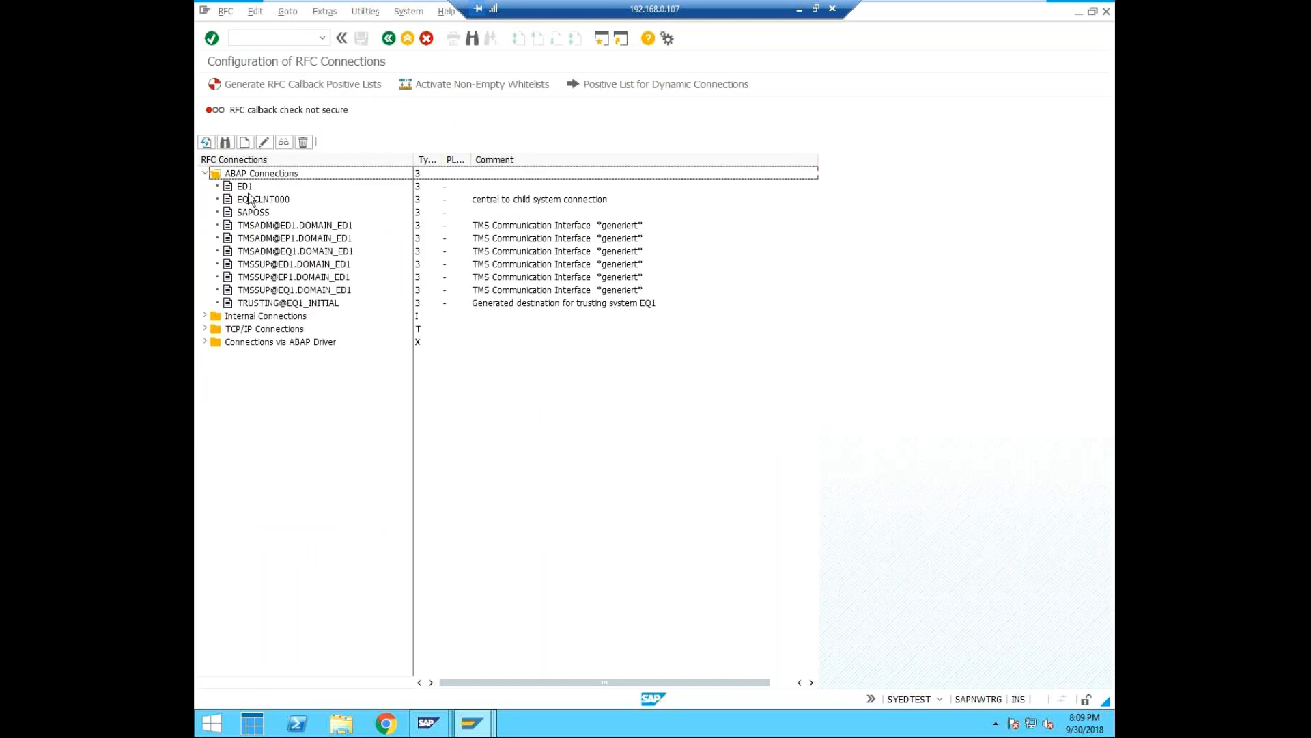
Create a new RFC destination ED1CLNT000 with connection type 3 for an ABAP system.
{"action": "left_click", "coordinate": [246, 142]}
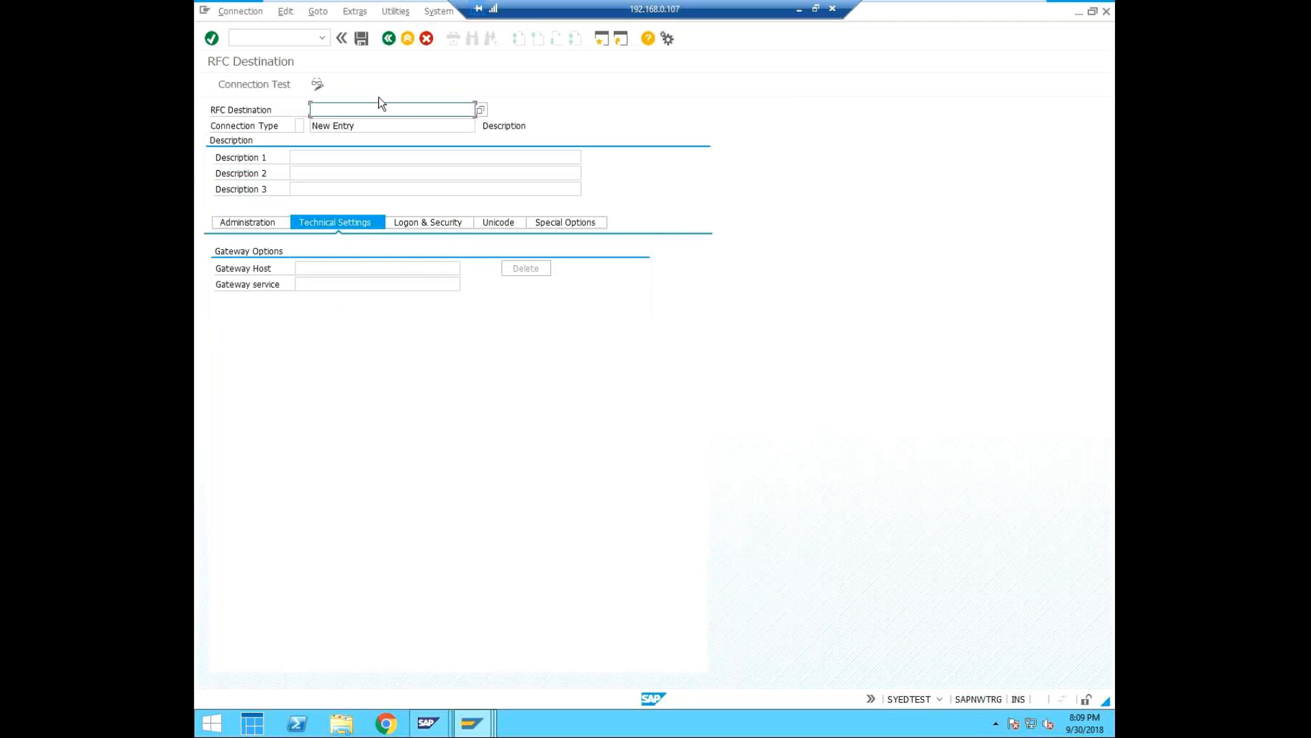
{"action": "type", "text": "ED1C"}
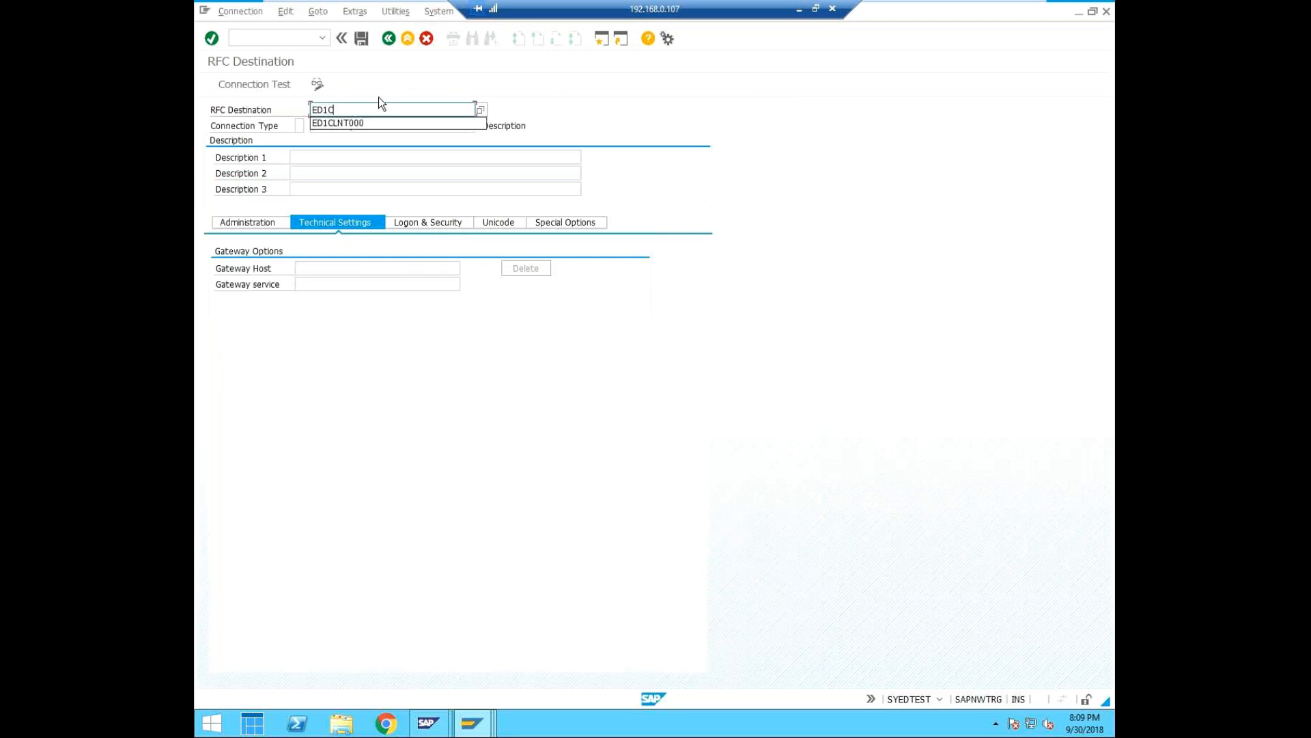
{"action": "type", "text": "LNT000"}
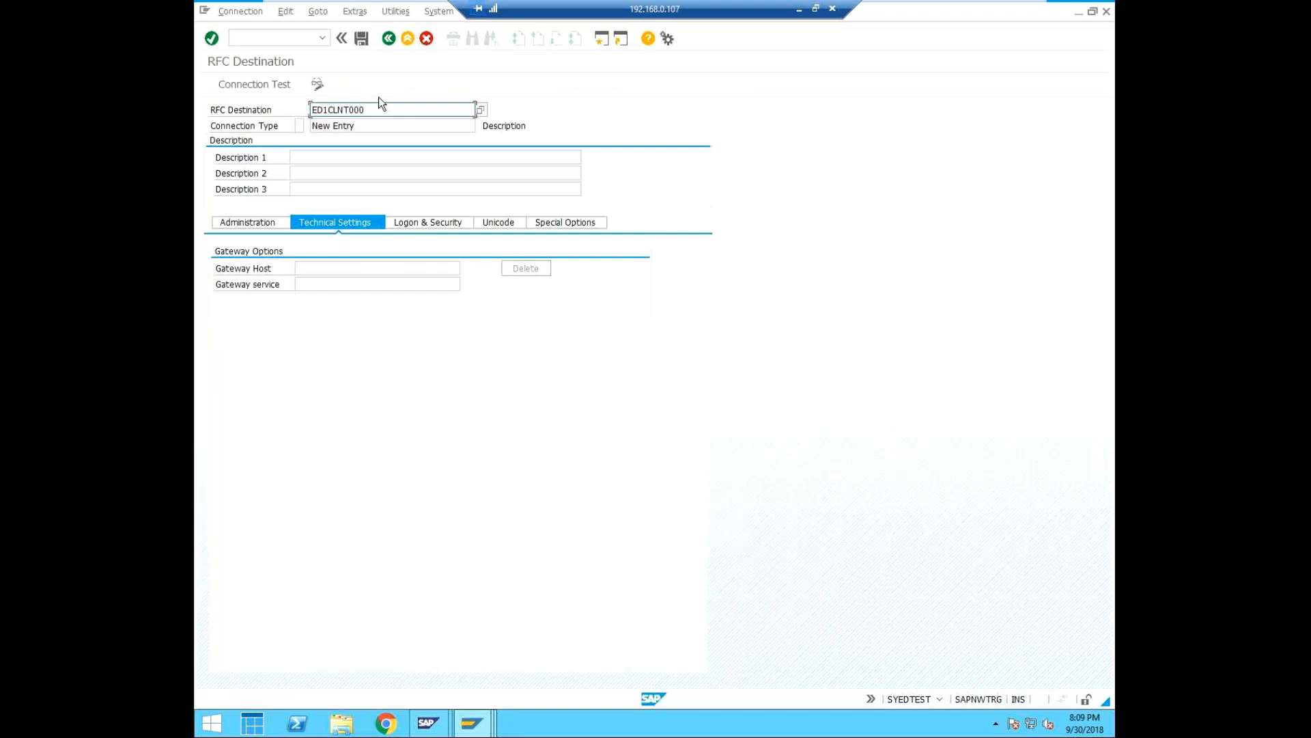
{"action": "key", "text": "BackSpace"}
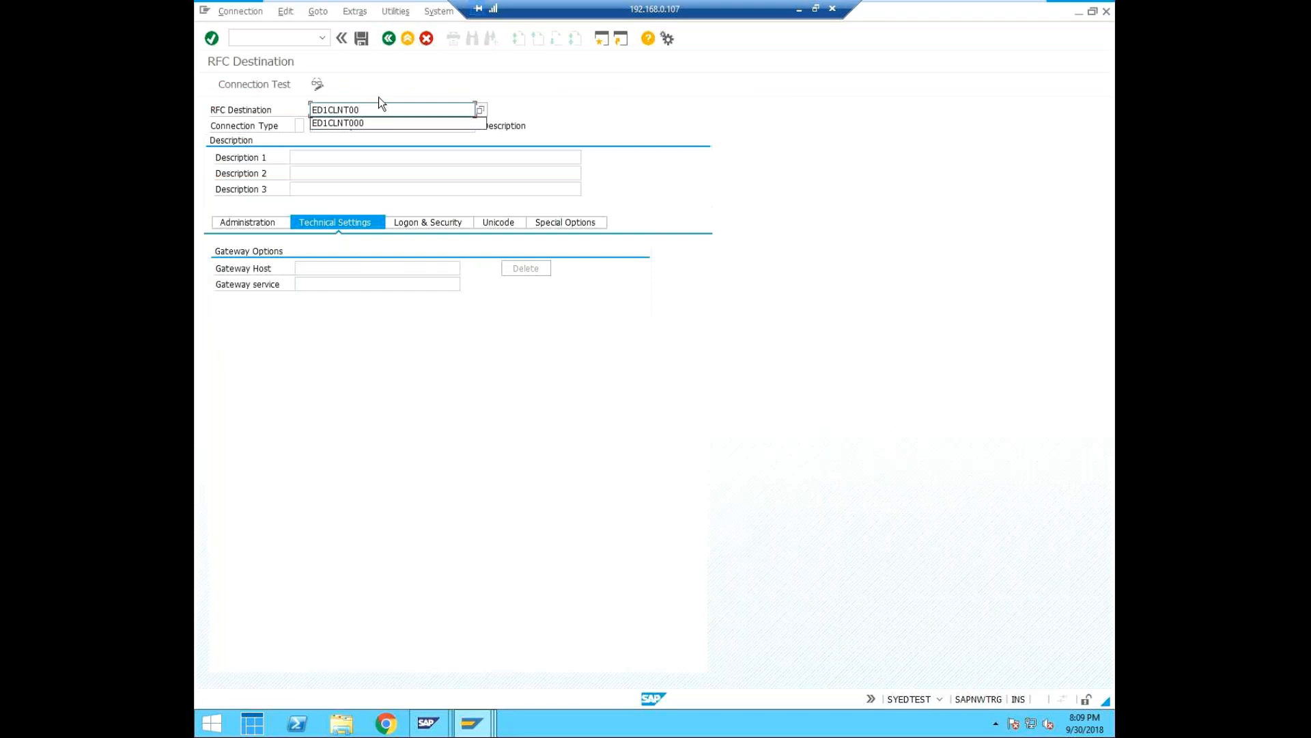
{"action": "type", "text": "00"}
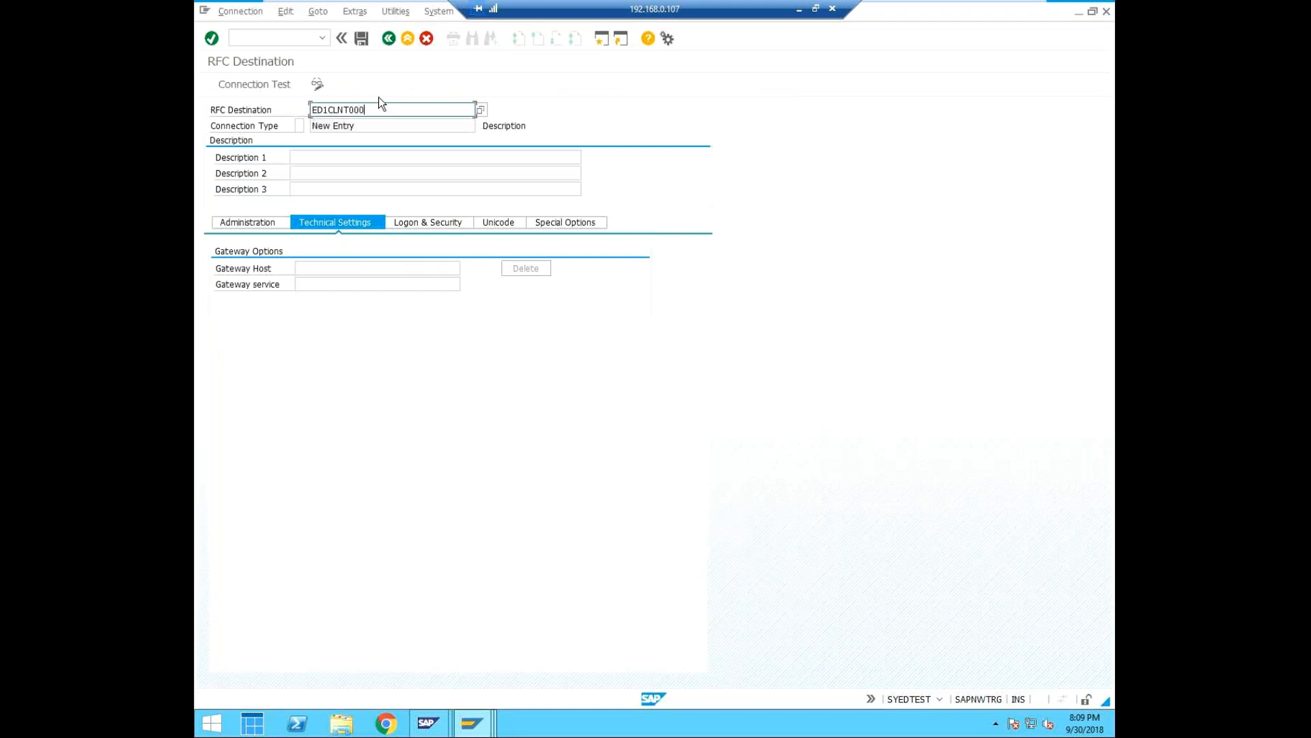
{"action": "left_click", "coordinate": [299, 125]}
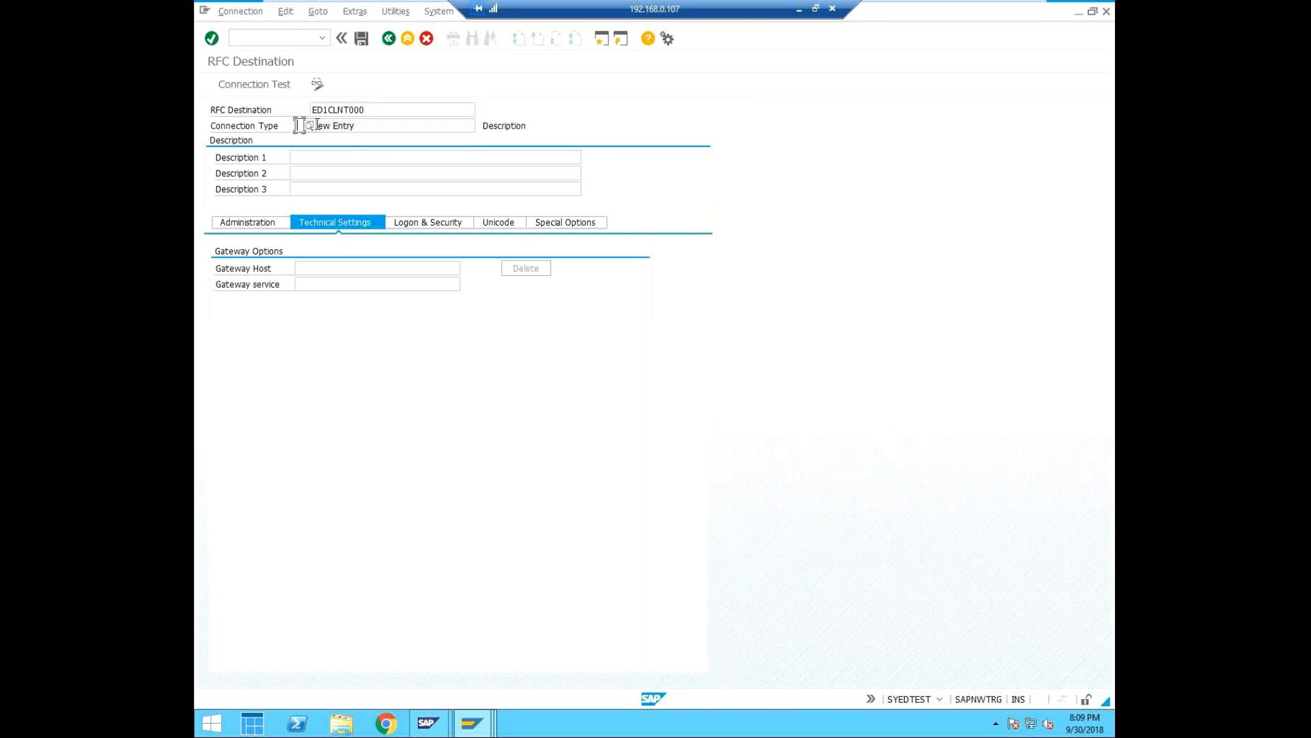
{"action": "type", "text": "3"}
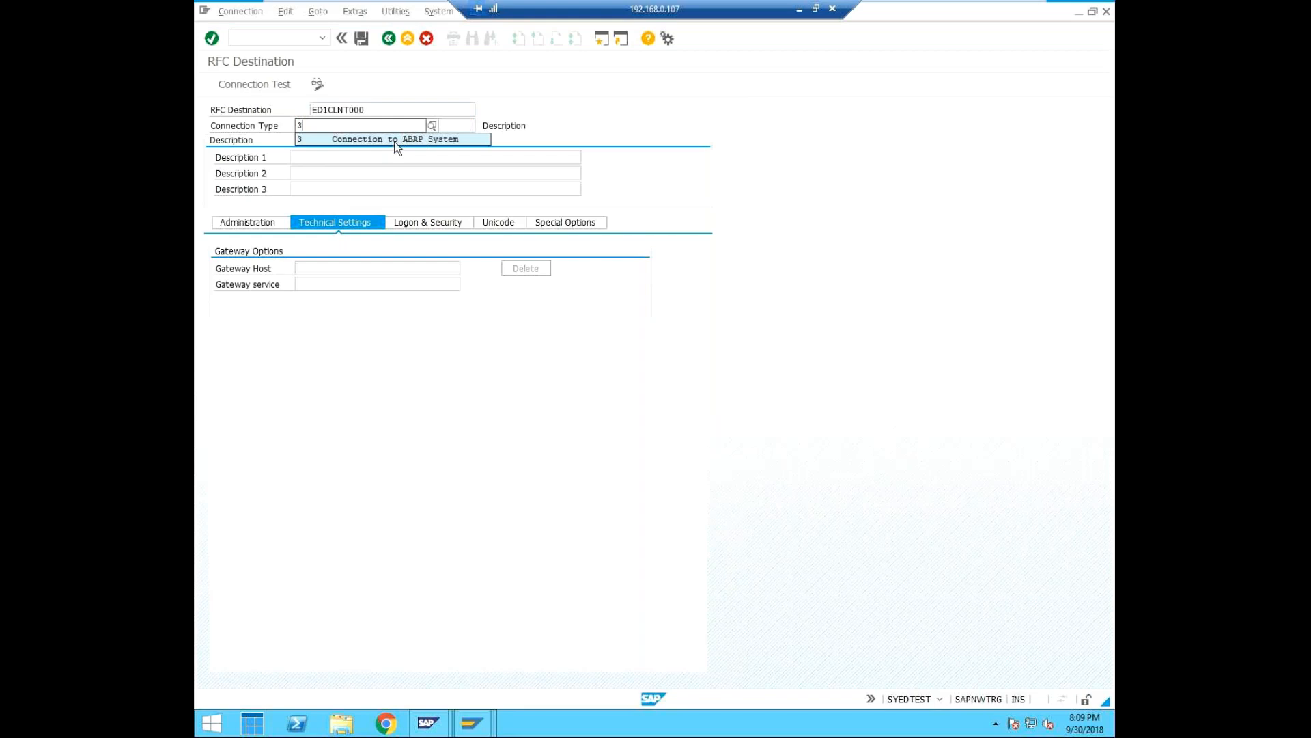
{"action": "left_click", "coordinate": [381, 140]}
Describe the RFC destination as "logical connect from central to child 001".
{"action": "left_click", "coordinate": [305, 159]}
{"action": "type", "text": "log"}
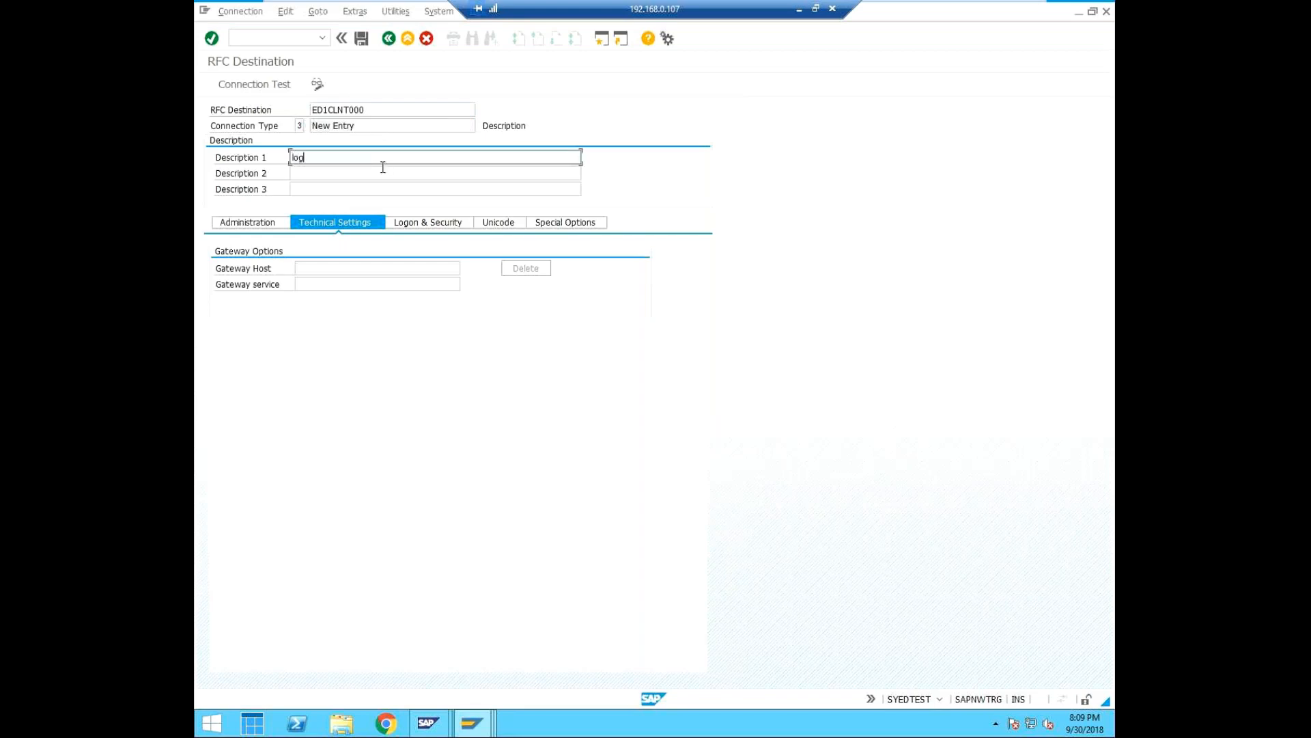
{"action": "type", "text": "ical connect from central to child 001"}
Set the destination's logon language to EN and its client to 000, and check the current session's system information.
{"action": "left_click", "coordinate": [432, 223]}
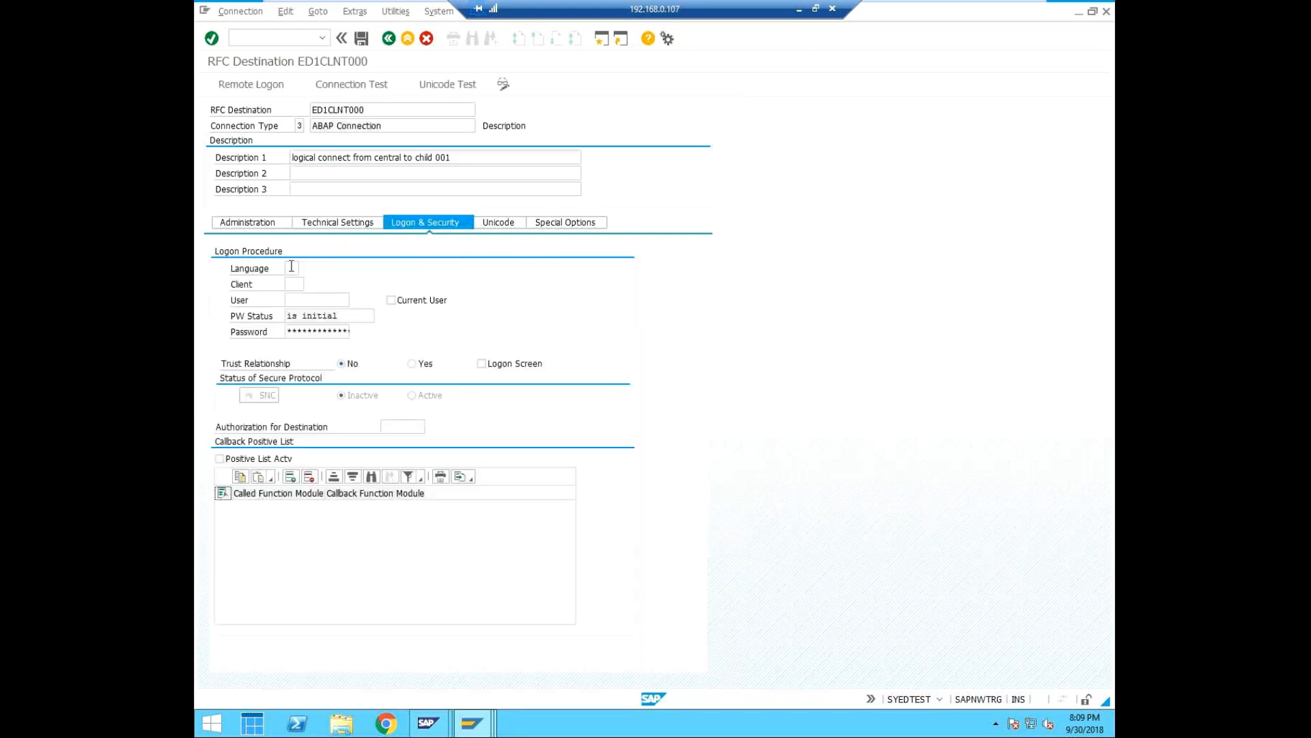
{"action": "type", "text": "?E"}
{"action": "key", "text": "BackSpace"}
{"action": "key", "text": "BackSpace"}
{"action": "type", "text": "EN"}
{"action": "key", "text": "Tab"}
{"action": "type", "text": "001"}
{"action": "left_click", "coordinate": [319, 300]}
{"action": "left_click", "coordinate": [301, 284]}
{"action": "type", "text": "0"}
{"action": "left_click", "coordinate": [940, 701]}
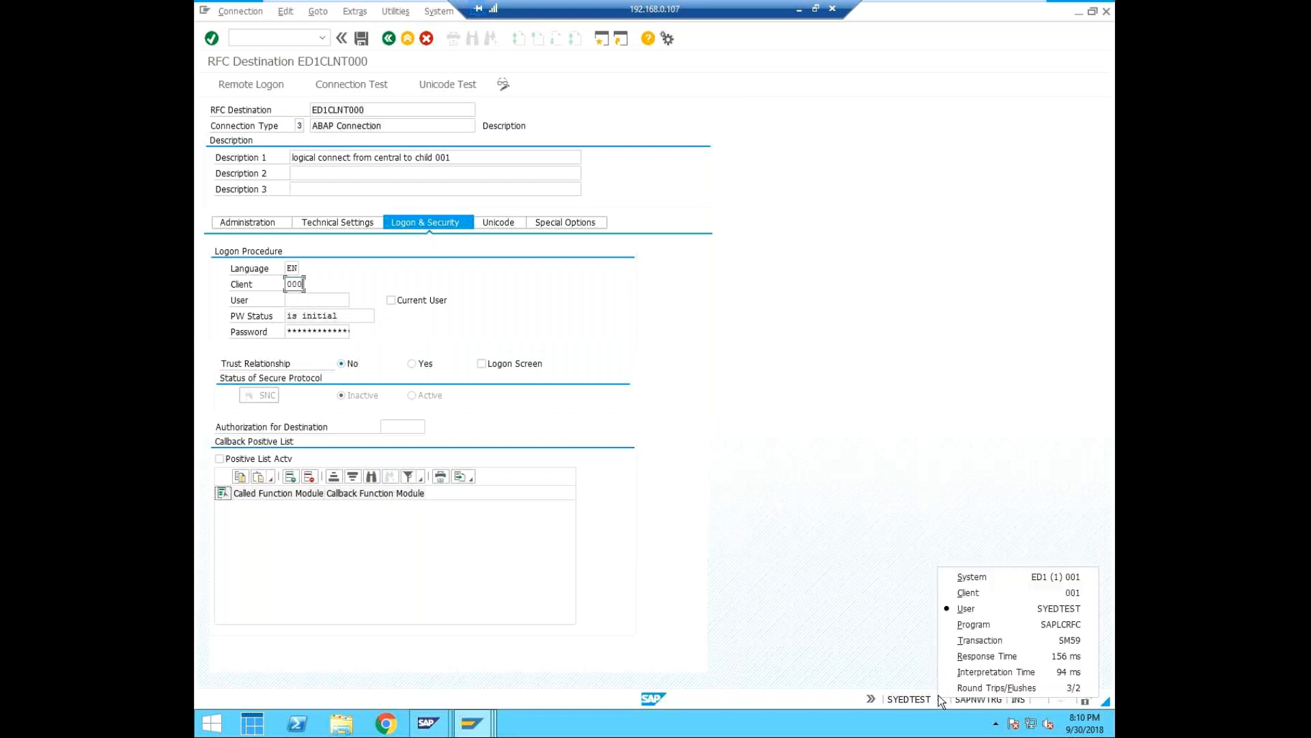
Set the destination's logon user to cuiadmin, enter the account password and save the destination.
{"action": "left_click", "coordinate": [309, 299]}
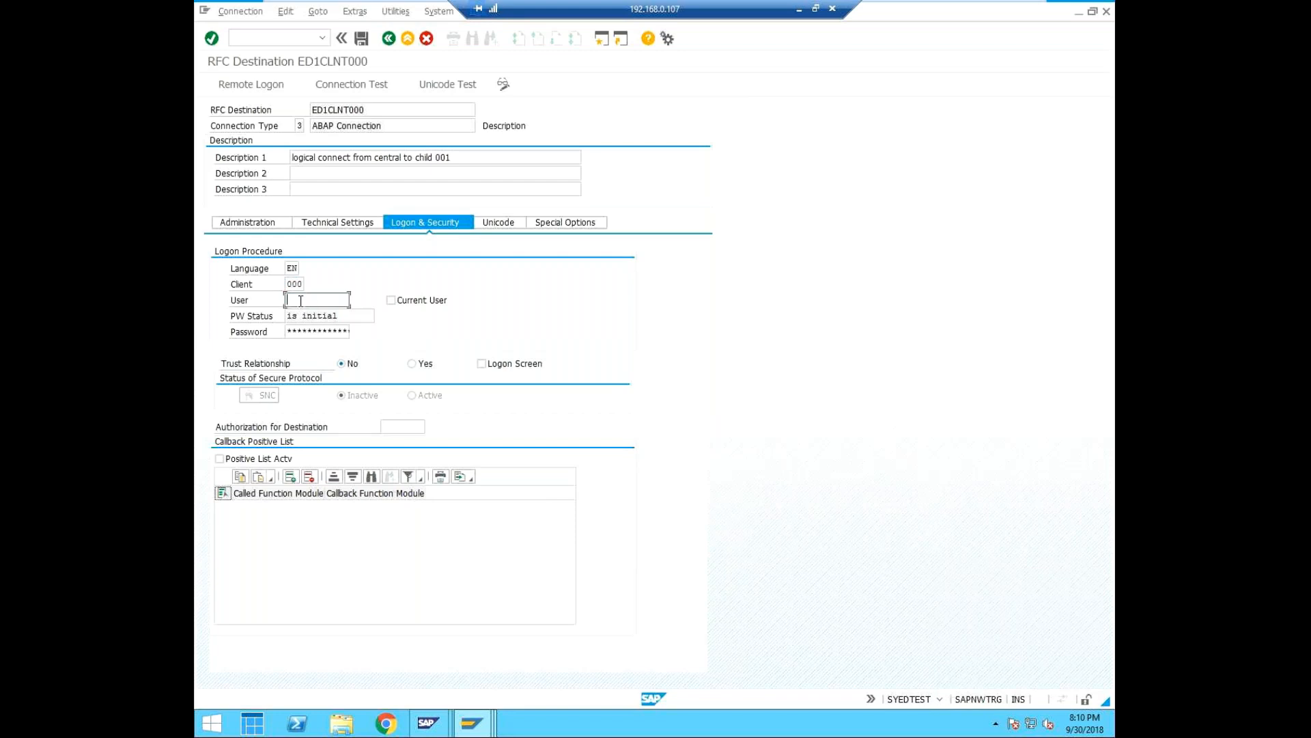
{"action": "type", "text": "cuiadmin"}
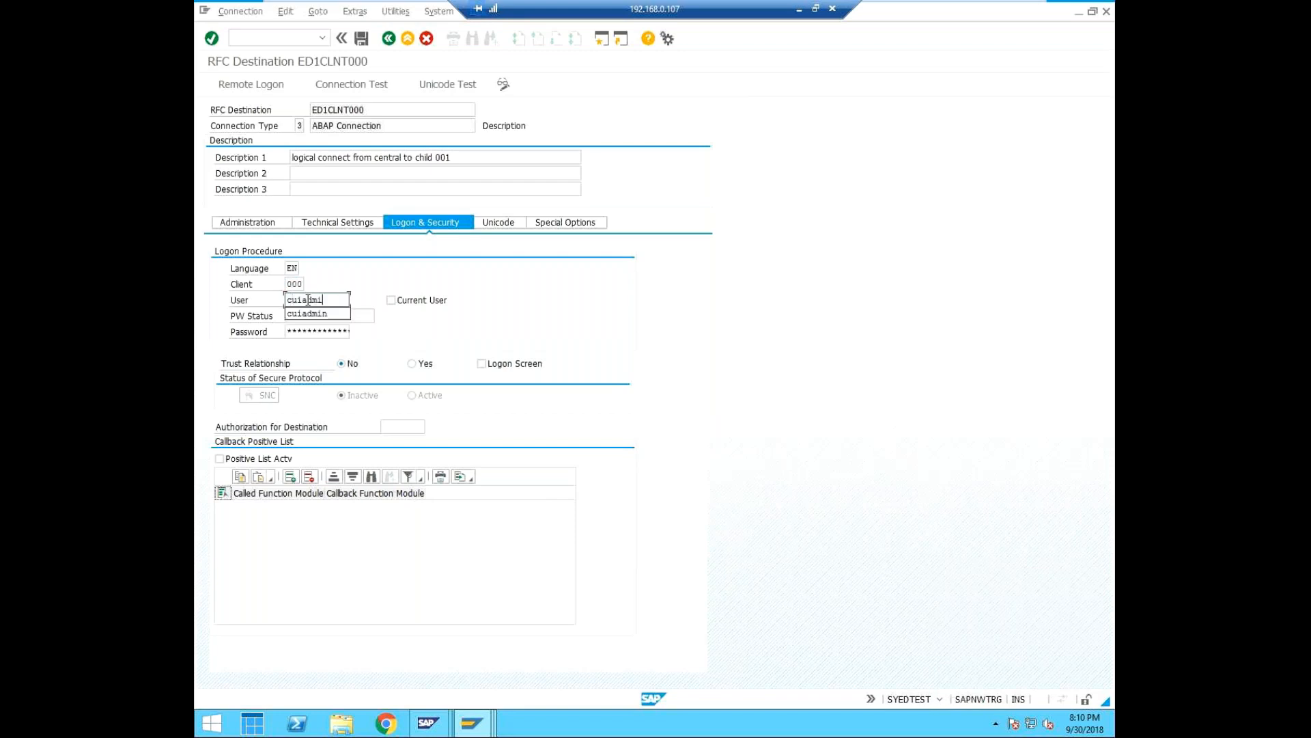
{"action": "key", "text": "Return"}
{"action": "key", "text": "Tab"}
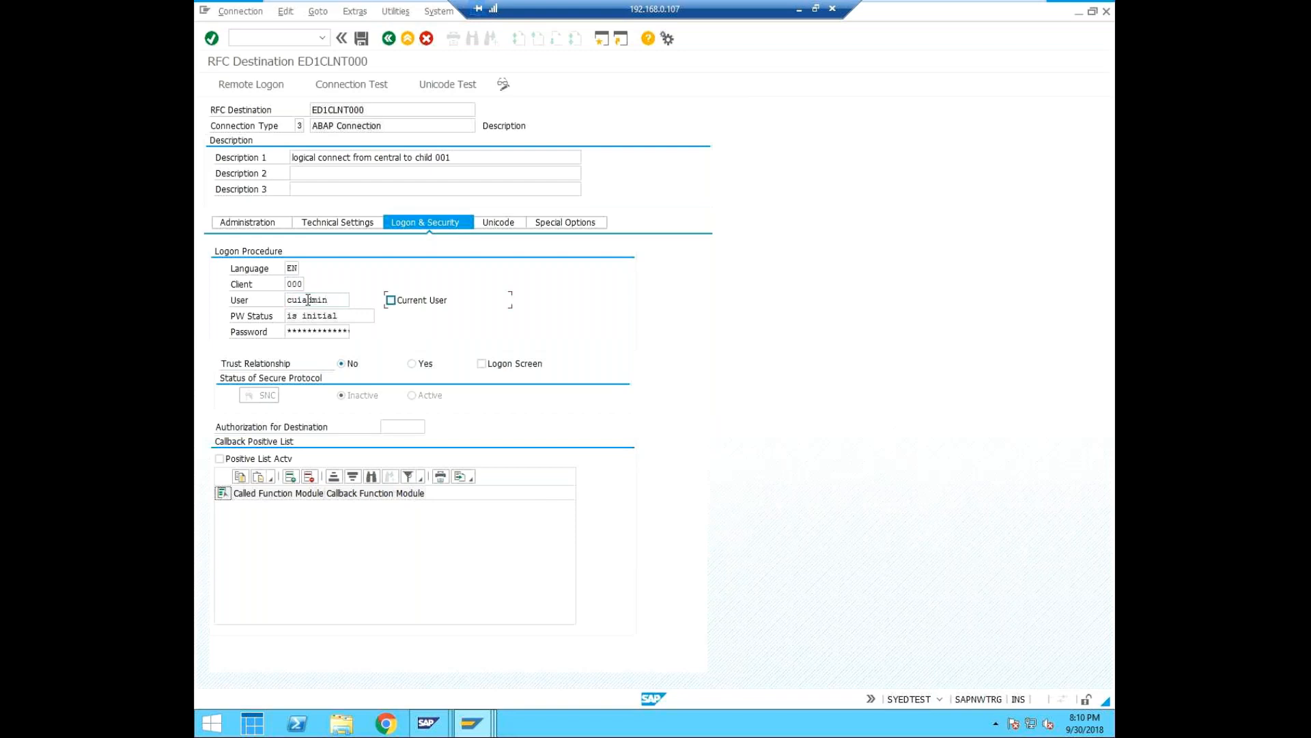
{"action": "left_click", "coordinate": [289, 333]}
{"action": "left_click", "coordinate": [363, 43]}
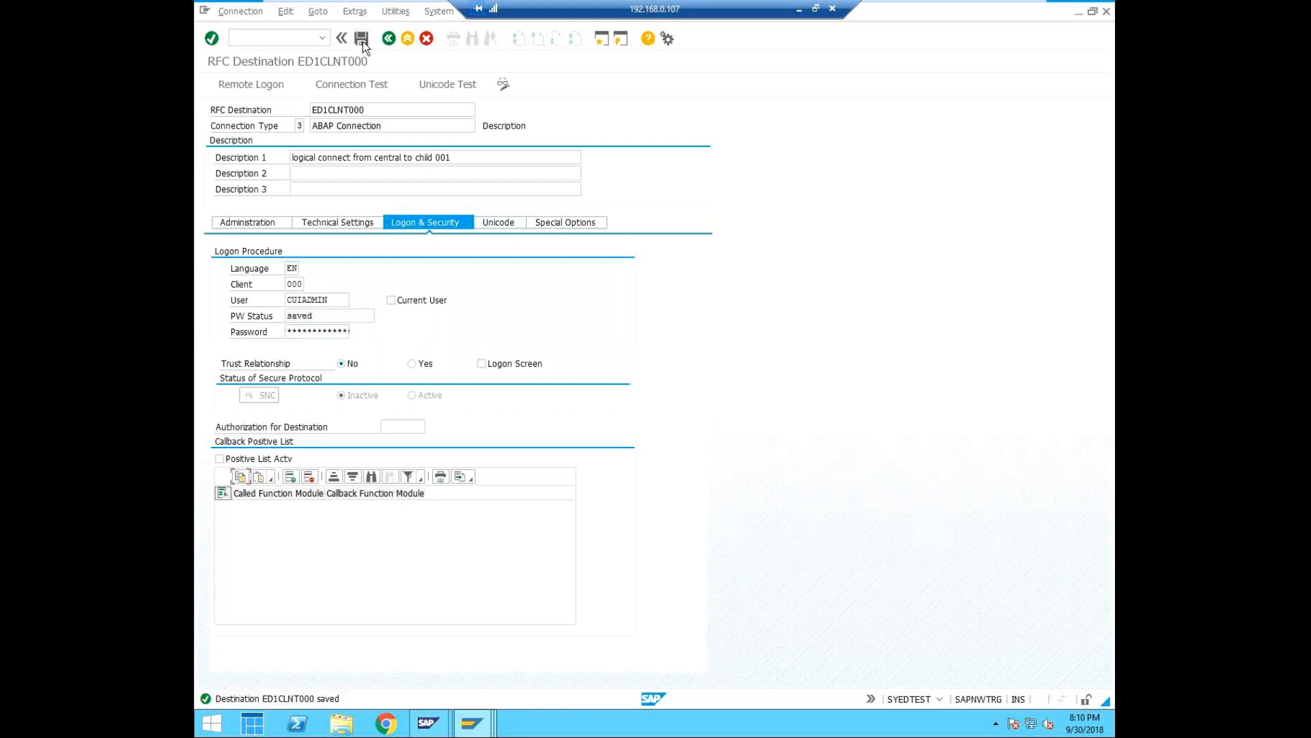
Run the connection test for destination ED1CLNT000 and return to its logon settings.
{"action": "left_click", "coordinate": [355, 86]}
{"action": "left_click", "coordinate": [397, 279]}
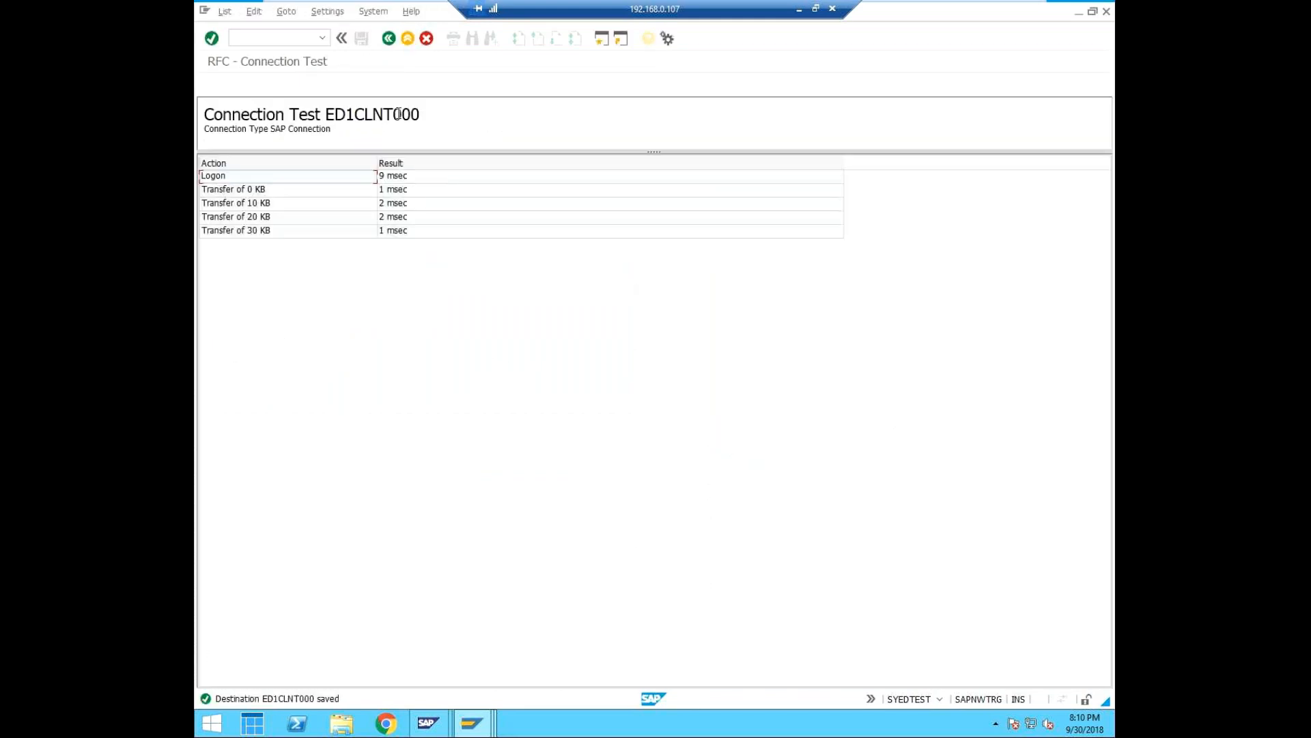
{"action": "left_click", "coordinate": [388, 39]}
Run the authorization test for destination ED1CLNT000, saving the changes first, and return to its settings.
{"action": "left_click", "coordinate": [396, 10]}
{"action": "mouse_move", "coordinate": [502, 33]}
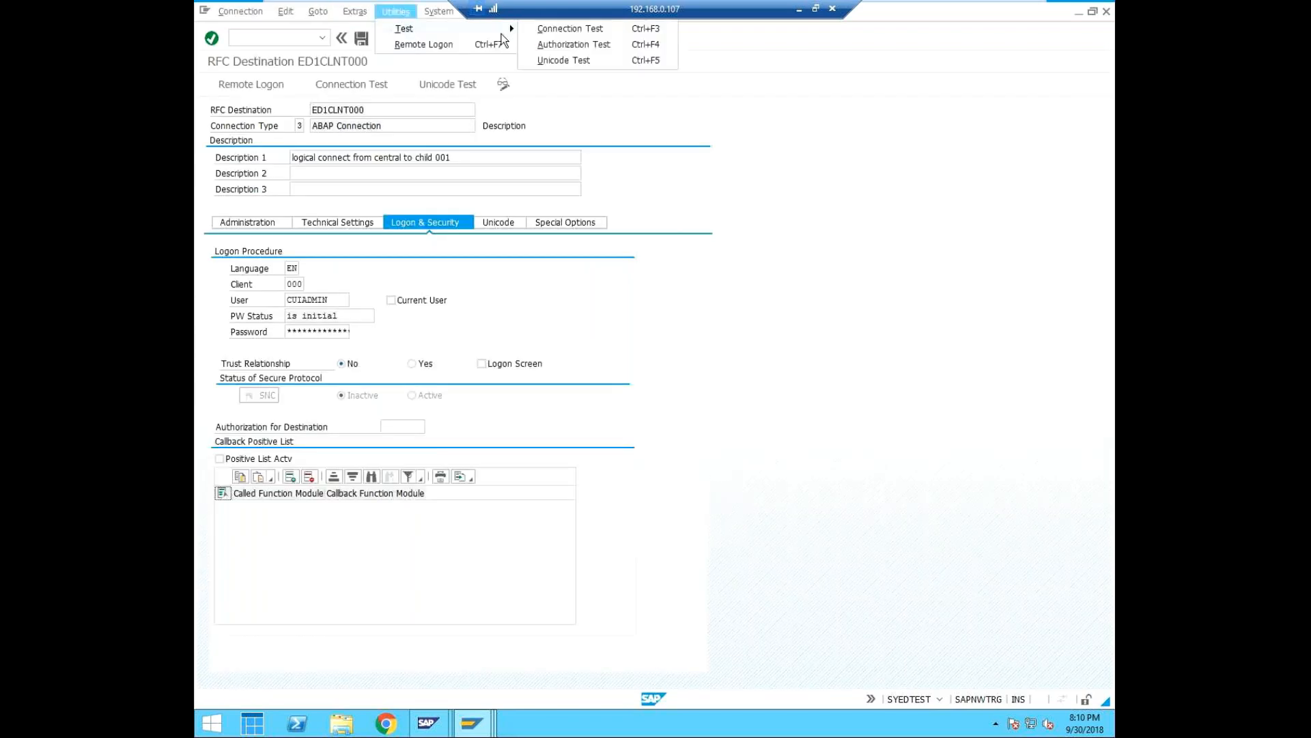
{"action": "left_click", "coordinate": [559, 45]}
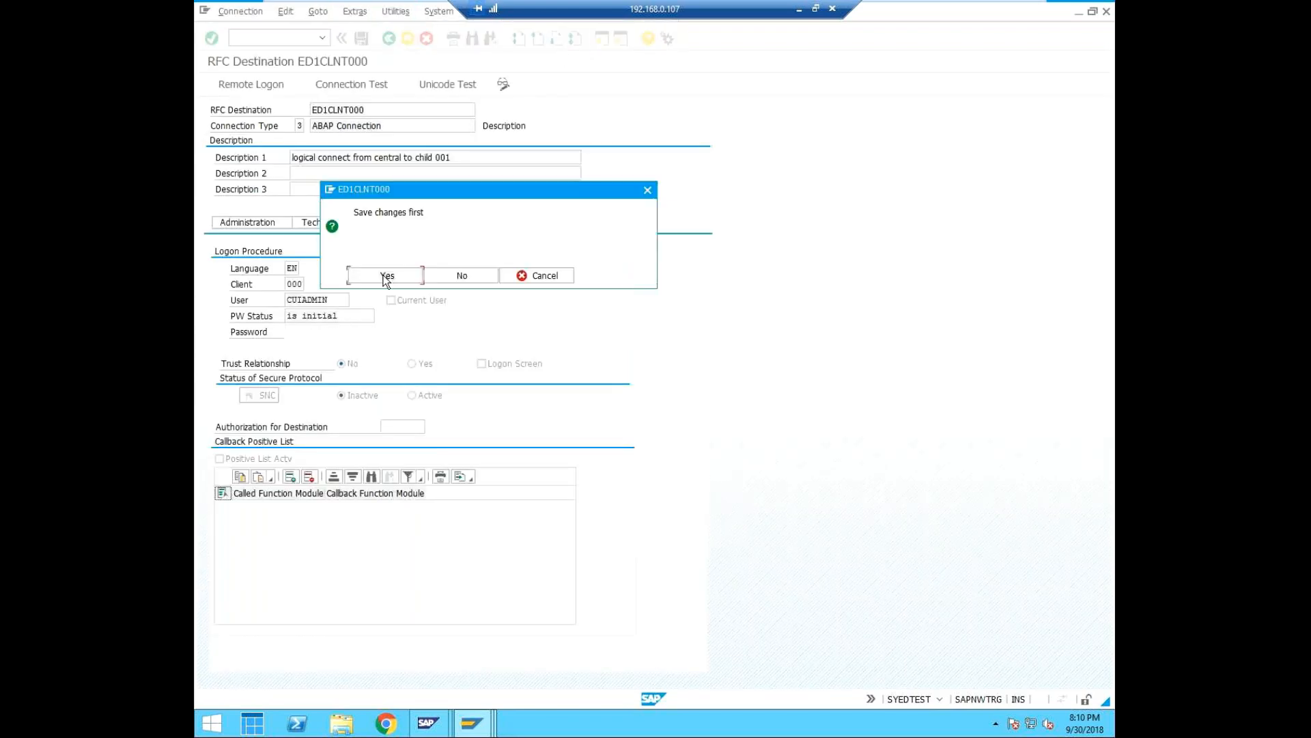
{"action": "left_click", "coordinate": [386, 276]}
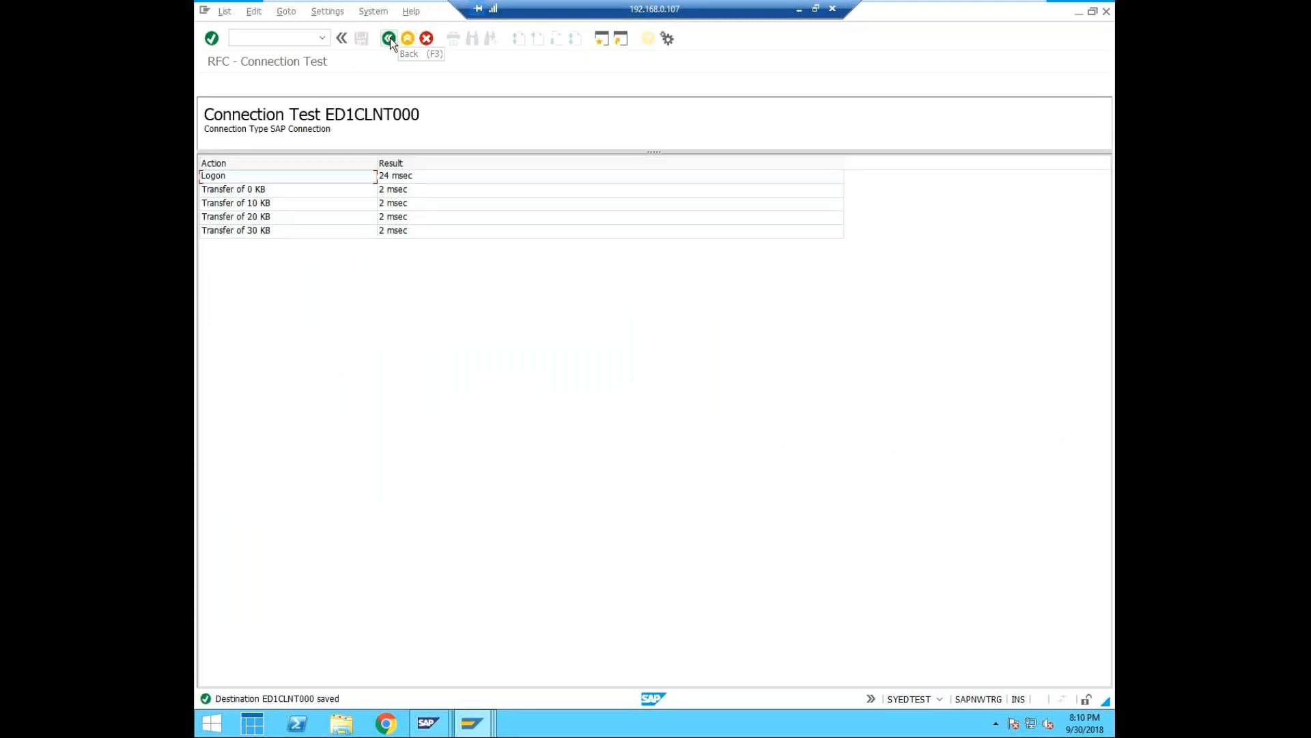
{"action": "left_click", "coordinate": [388, 39]}
Run the Unicode test for destination ED1CLNT000, saving the changes first.
{"action": "left_click", "coordinate": [396, 11]}
{"action": "left_click", "coordinate": [584, 61]}
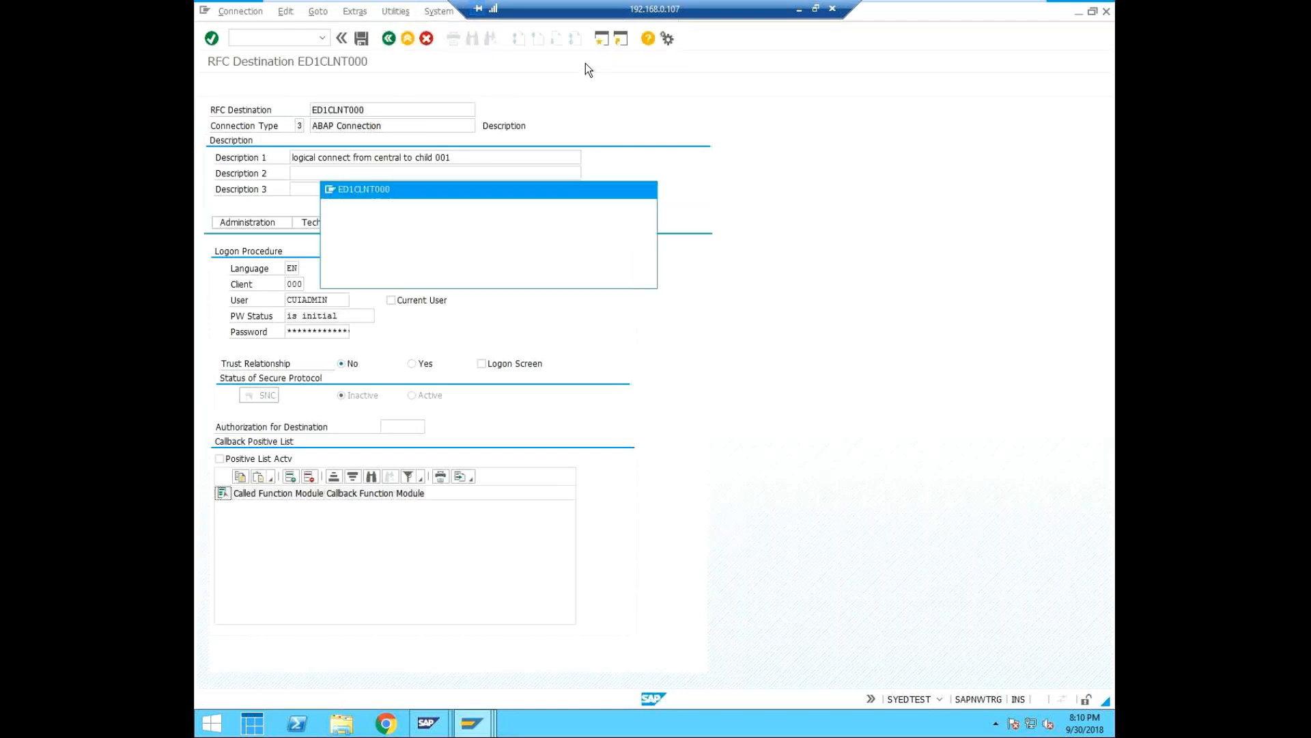
{"action": "left_click", "coordinate": [399, 277]}
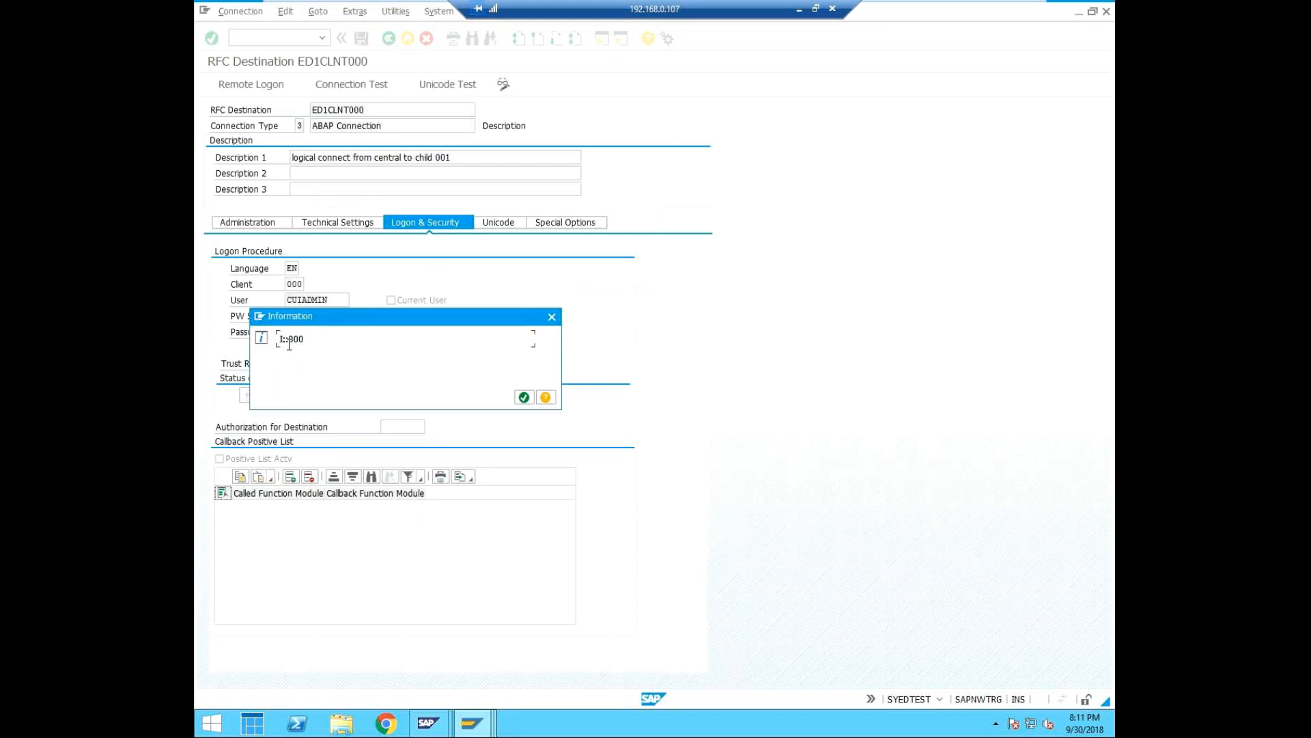
Close the Unicode test result, run the connection test for ED1CLNT000 with the changes saved first, and return to its settings.
{"action": "left_click", "coordinate": [524, 397]}
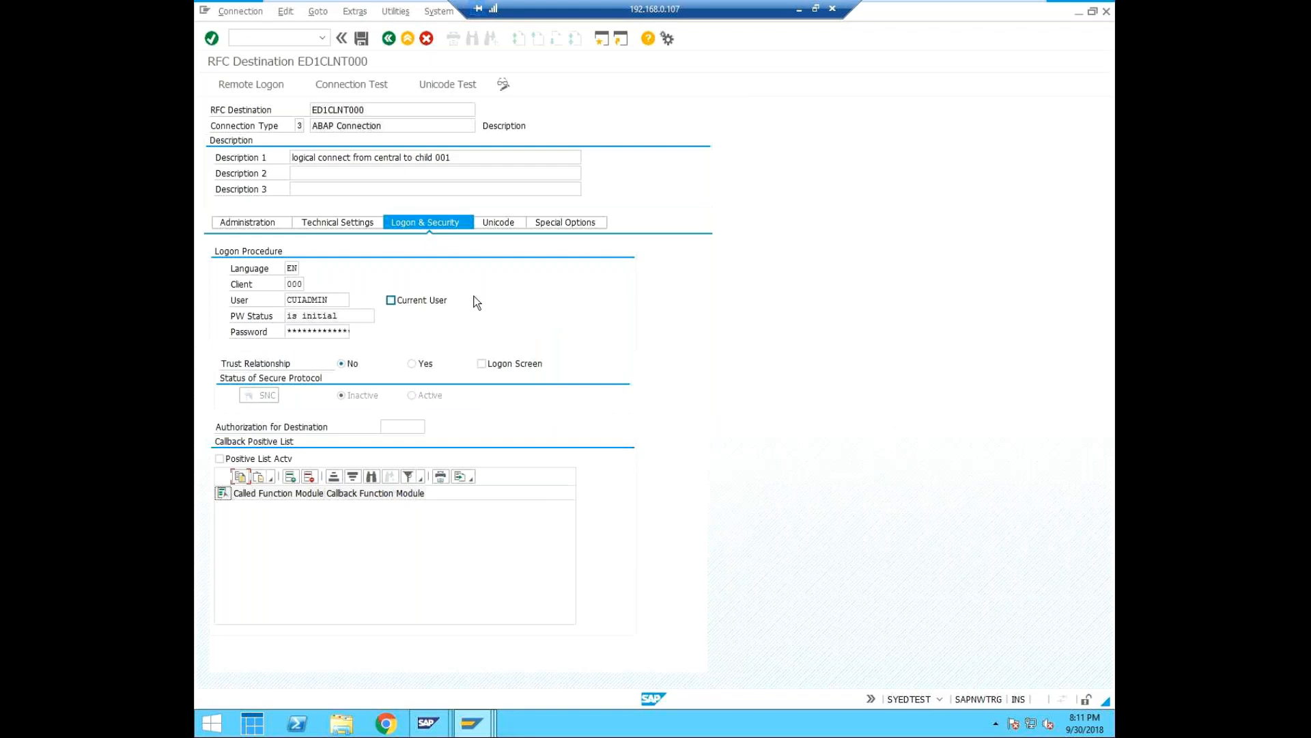
{"action": "left_click", "coordinate": [364, 82]}
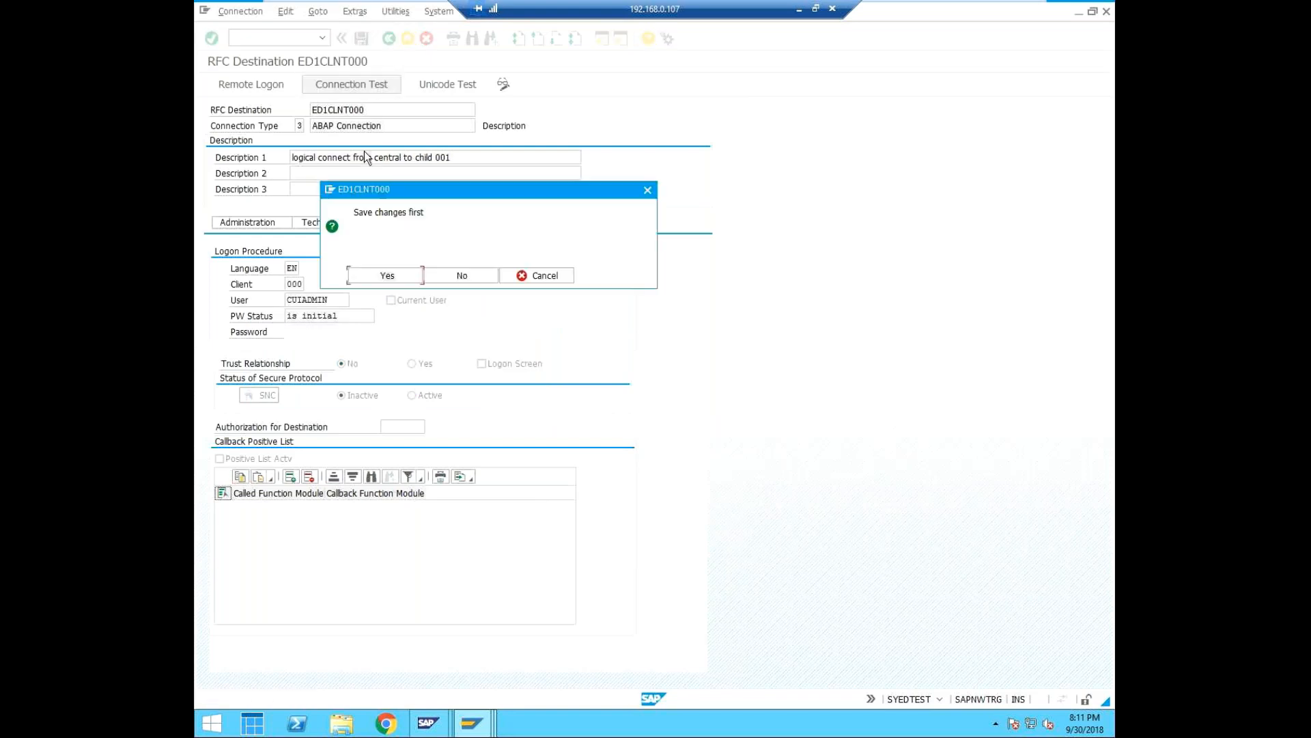
{"action": "left_click", "coordinate": [404, 273]}
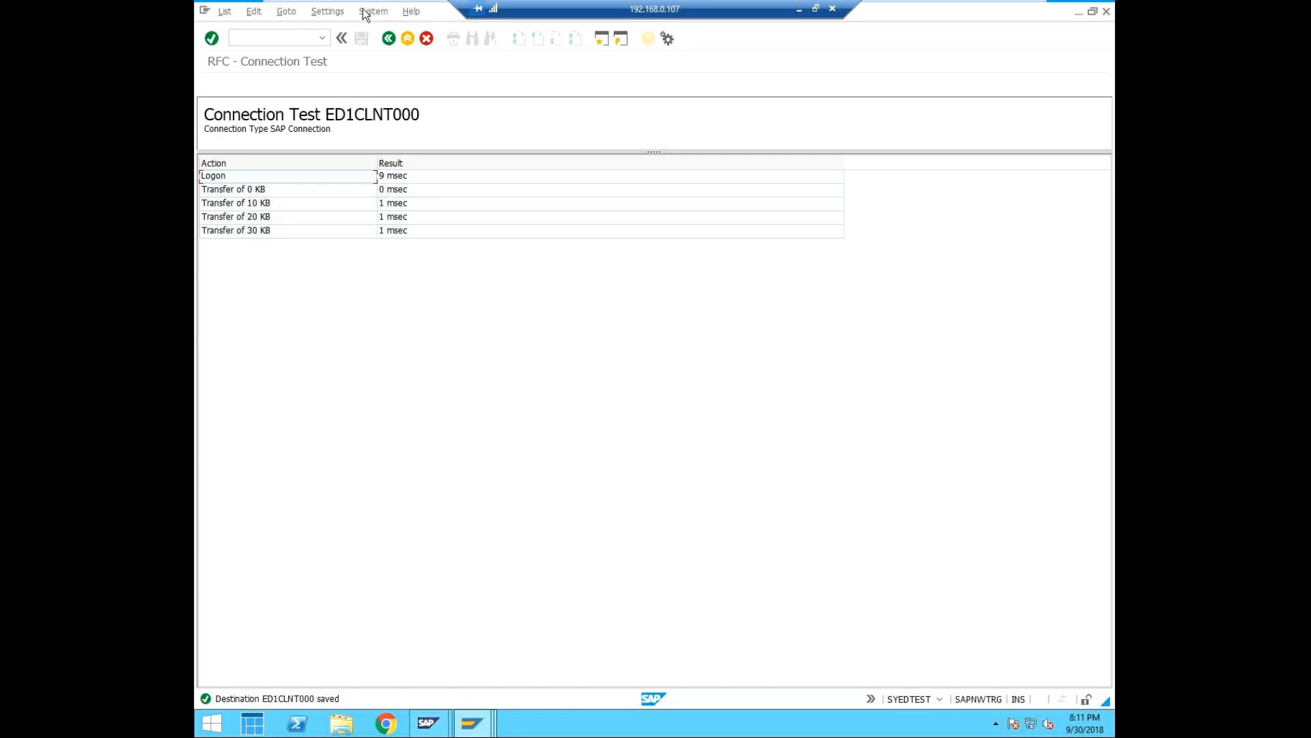
{"action": "left_click", "coordinate": [394, 35]}
Repeat the authorization test for destination ED1CLNT000, saving the changes first, and return to its logon settings.
{"action": "left_click", "coordinate": [395, 11]}
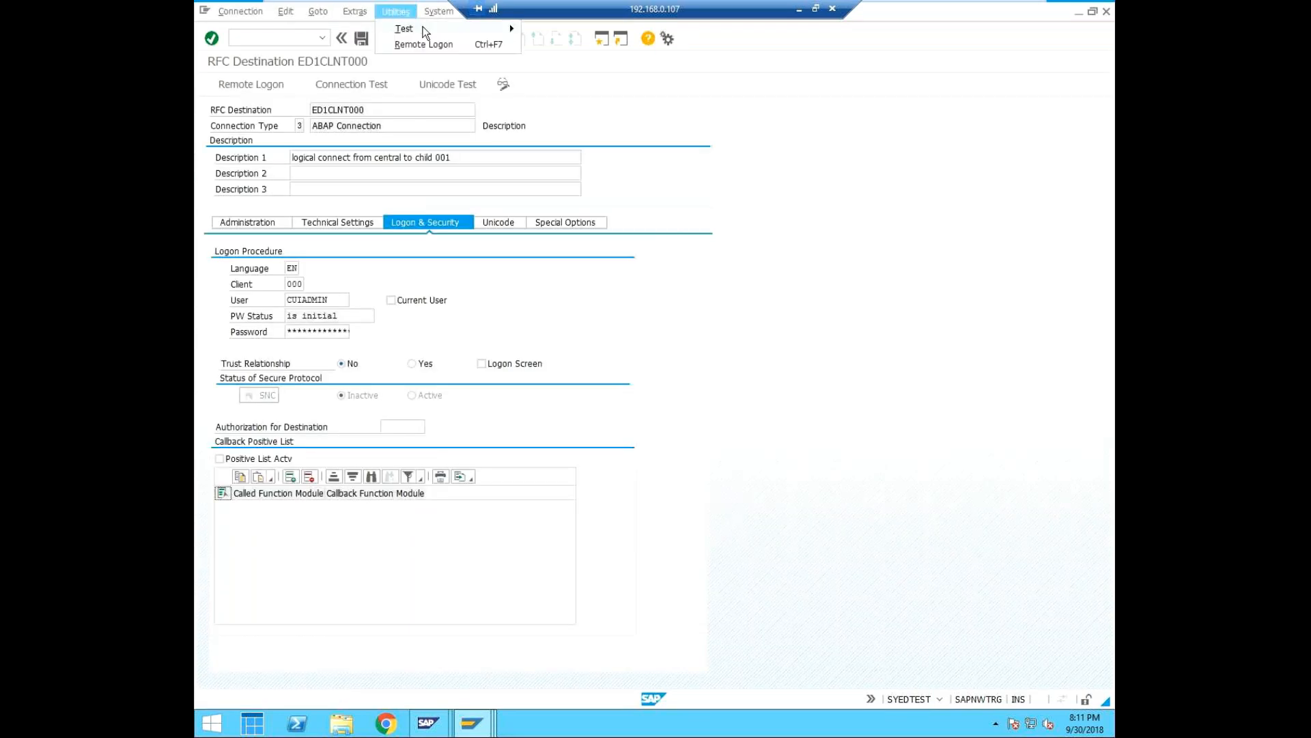
{"action": "mouse_move", "coordinate": [427, 28]}
{"action": "left_click", "coordinate": [581, 60]}
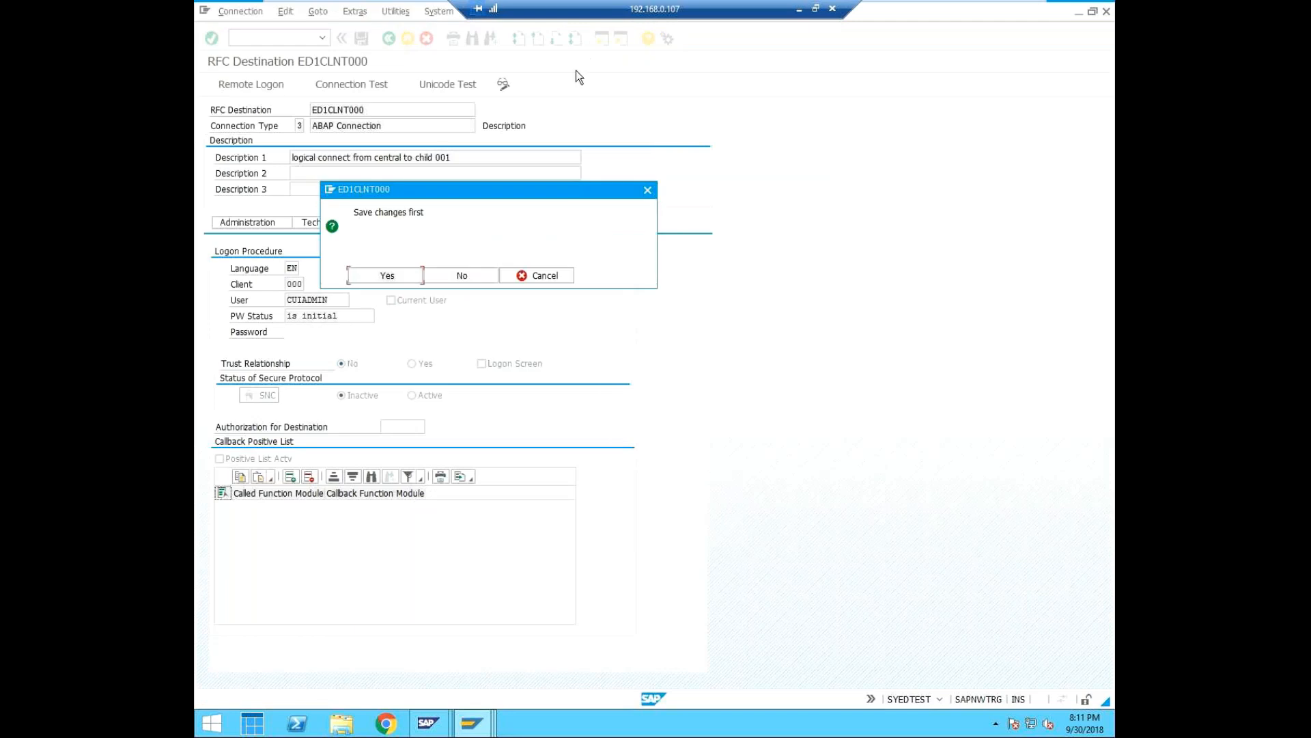
{"action": "left_click", "coordinate": [411, 276]}
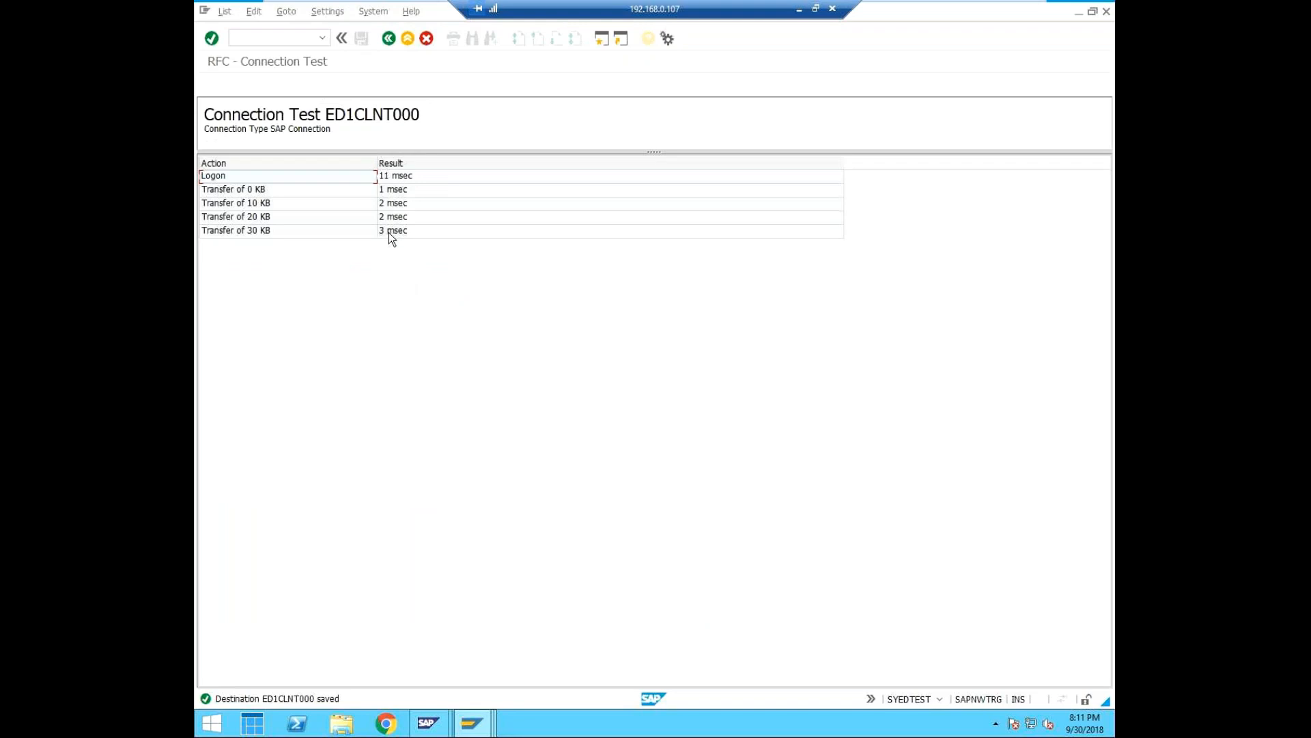
{"action": "left_click", "coordinate": [388, 38]}
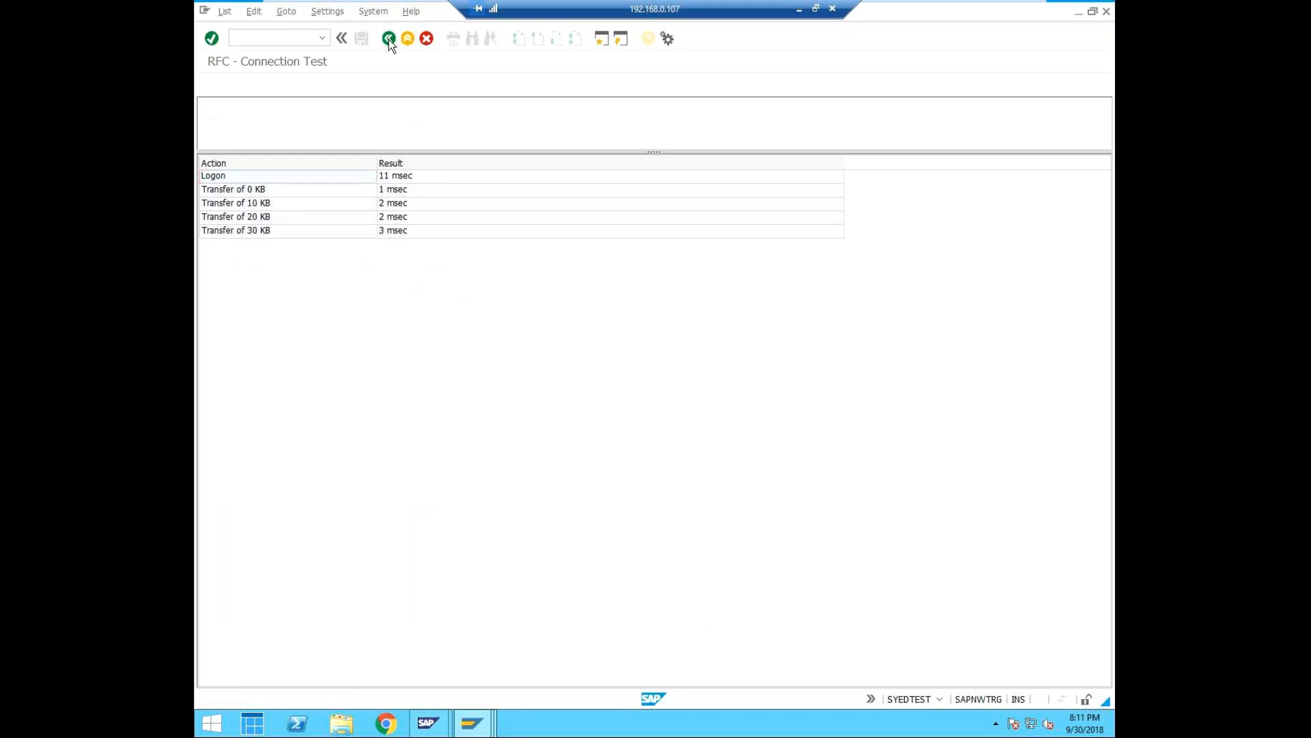
Switch to the Display Distribution Model session and check which system and client it is logged on to.
{"action": "left_click", "coordinate": [482, 726]}
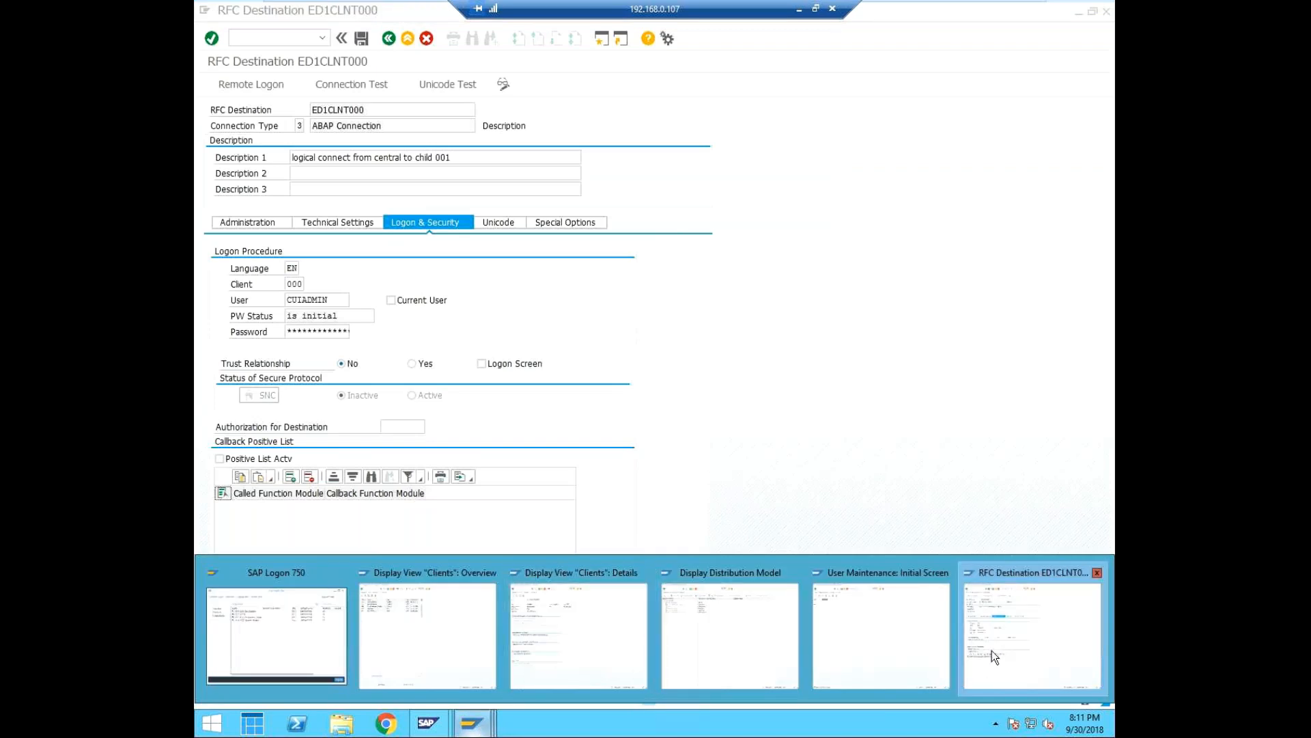
{"action": "left_click", "coordinate": [708, 624]}
{"action": "left_click", "coordinate": [938, 701]}
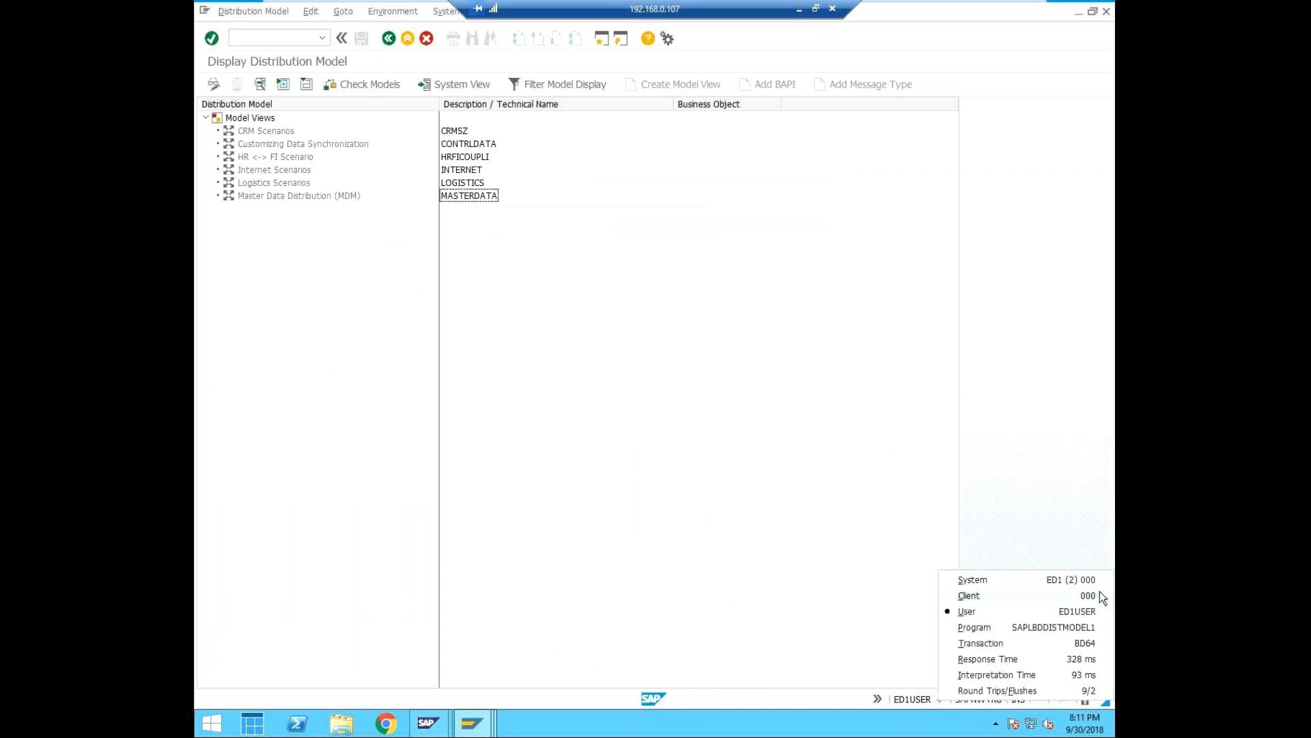
{"action": "left_click", "coordinate": [547, 261]}
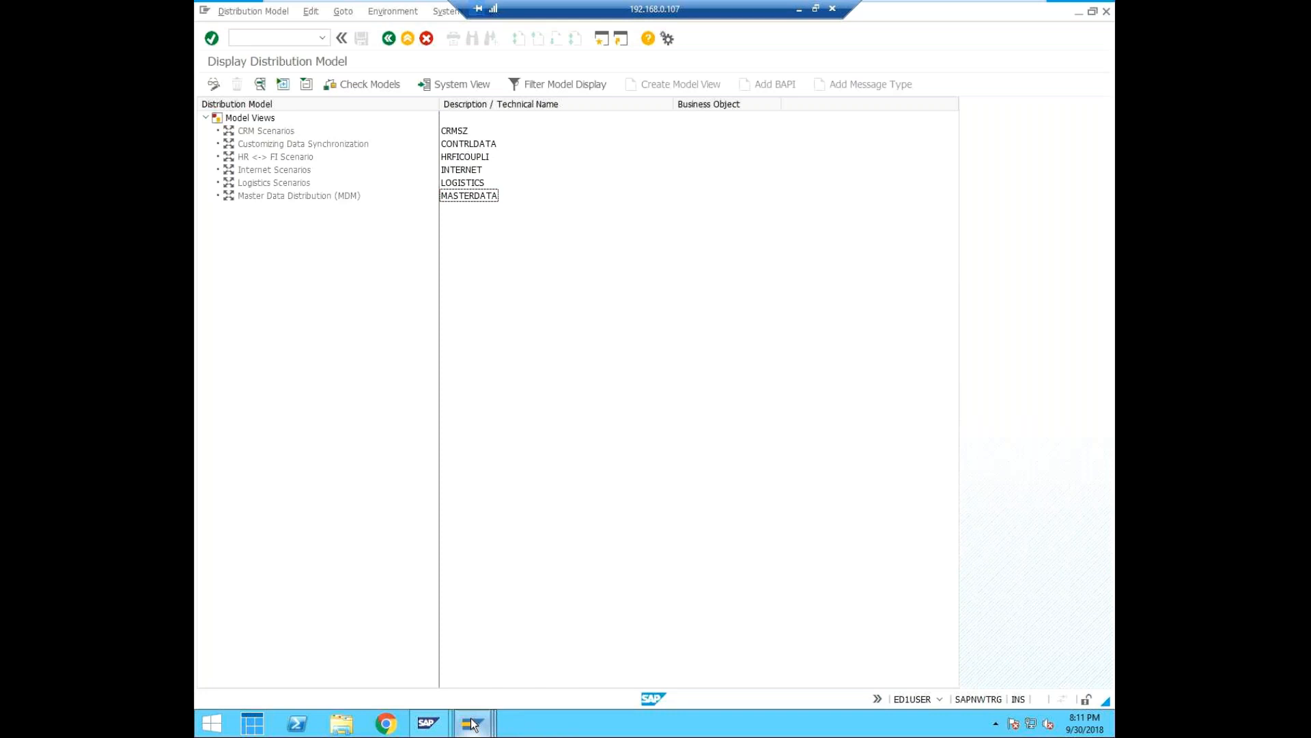
Switch to the Clients overview session, exit to SAP Easy Access and check that session's system and client.
{"action": "mouse_move", "coordinate": [472, 724]}
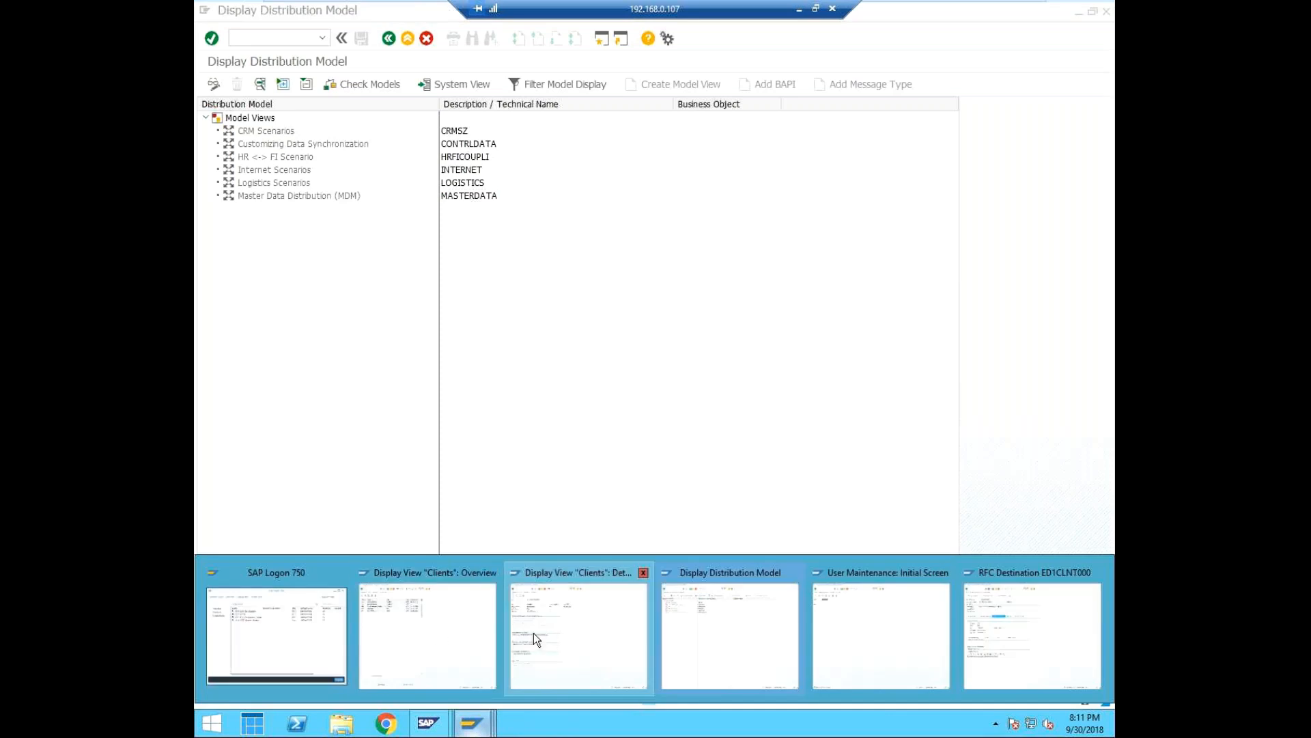
{"action": "left_click", "coordinate": [422, 639]}
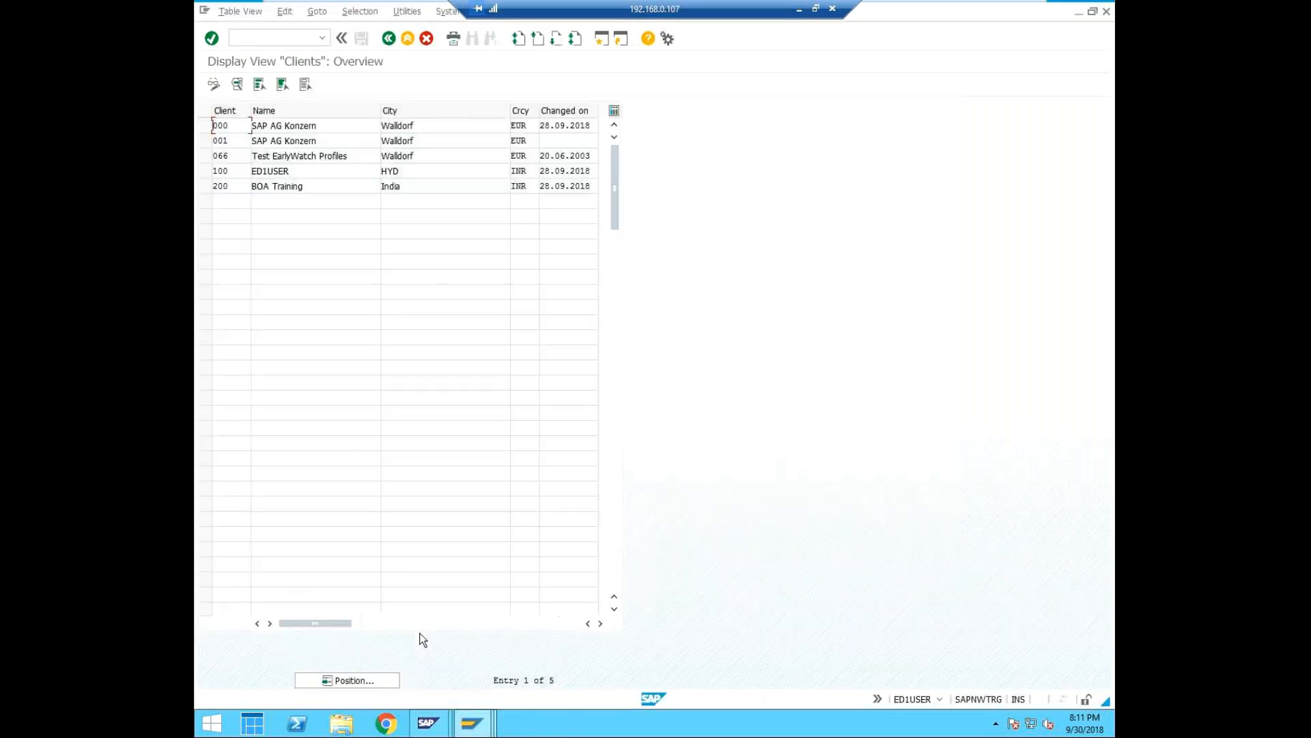
{"action": "left_click", "coordinate": [429, 40]}
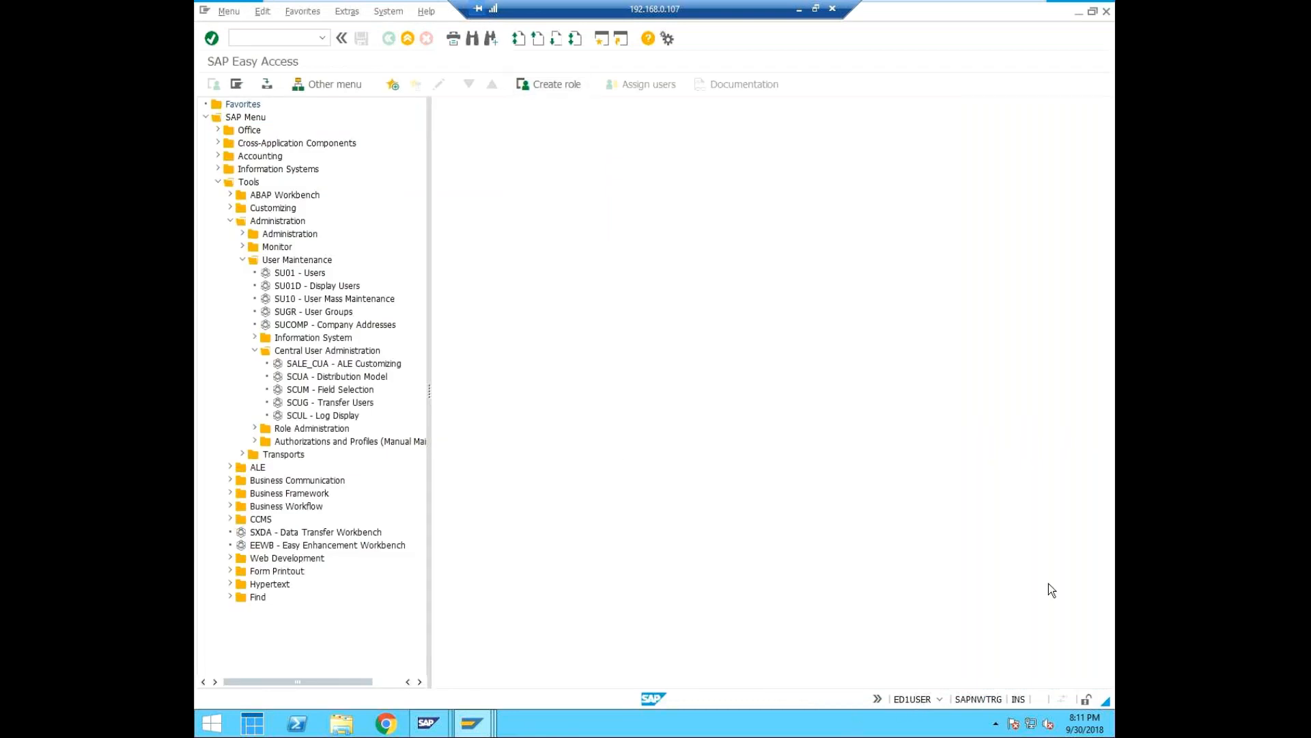
{"action": "left_click", "coordinate": [939, 696]}
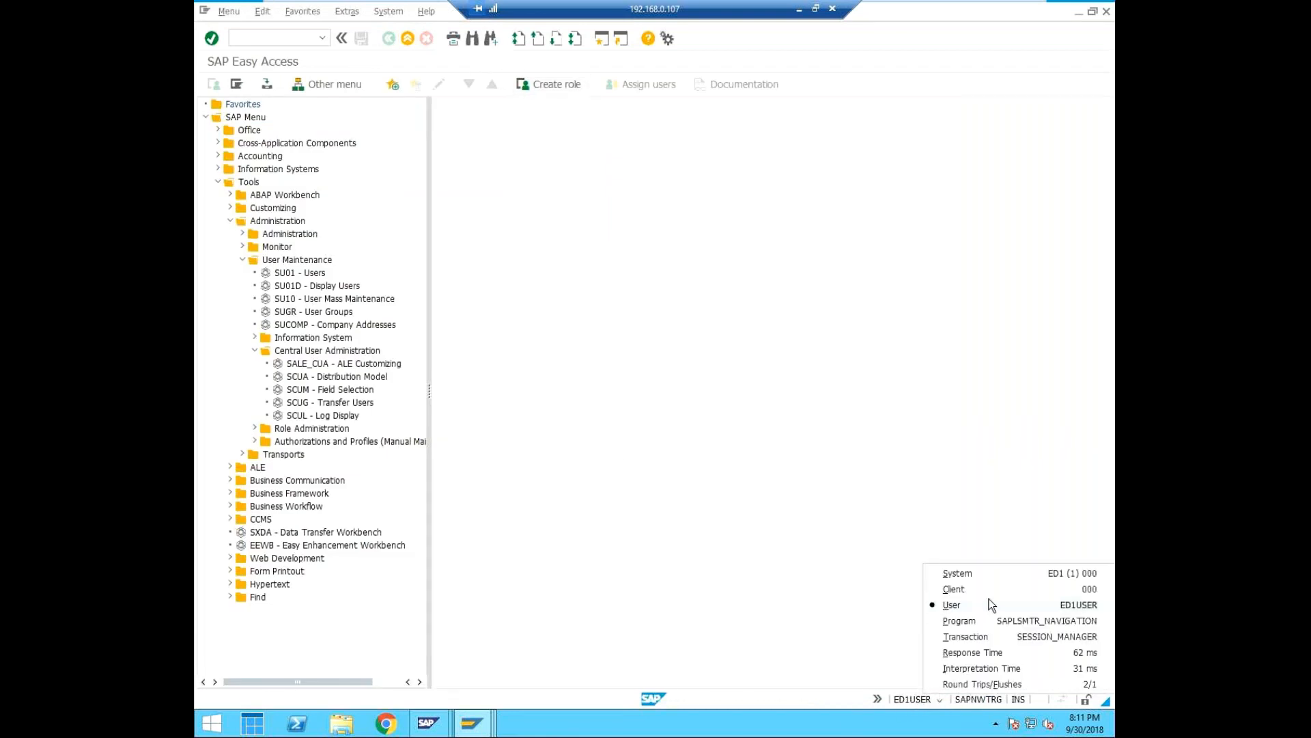
{"action": "left_click", "coordinate": [808, 462]}
Start transaction SM59 to open the RFC connections and expand the ABAP connections.
{"action": "left_click", "coordinate": [251, 34]}
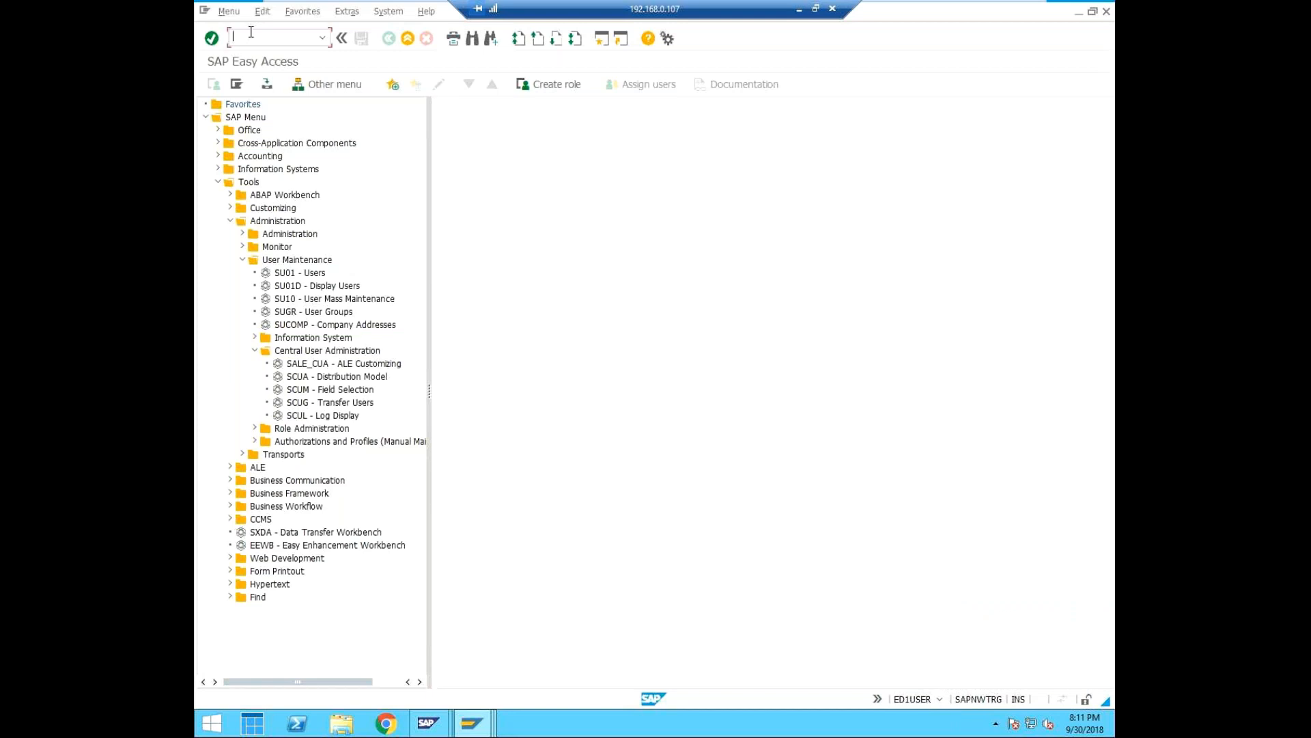
{"action": "type", "text": "/nsm"}
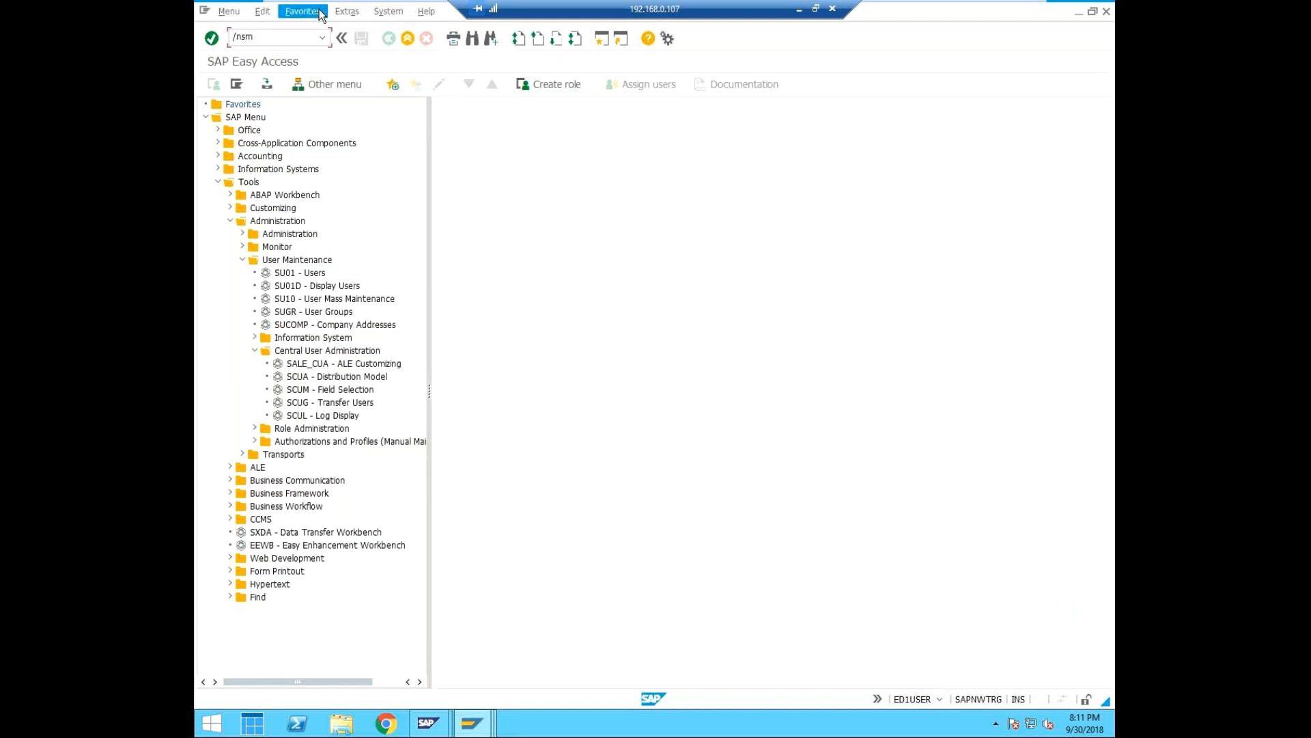
{"action": "type", "text": "59"}
{"action": "key", "text": "Return"}
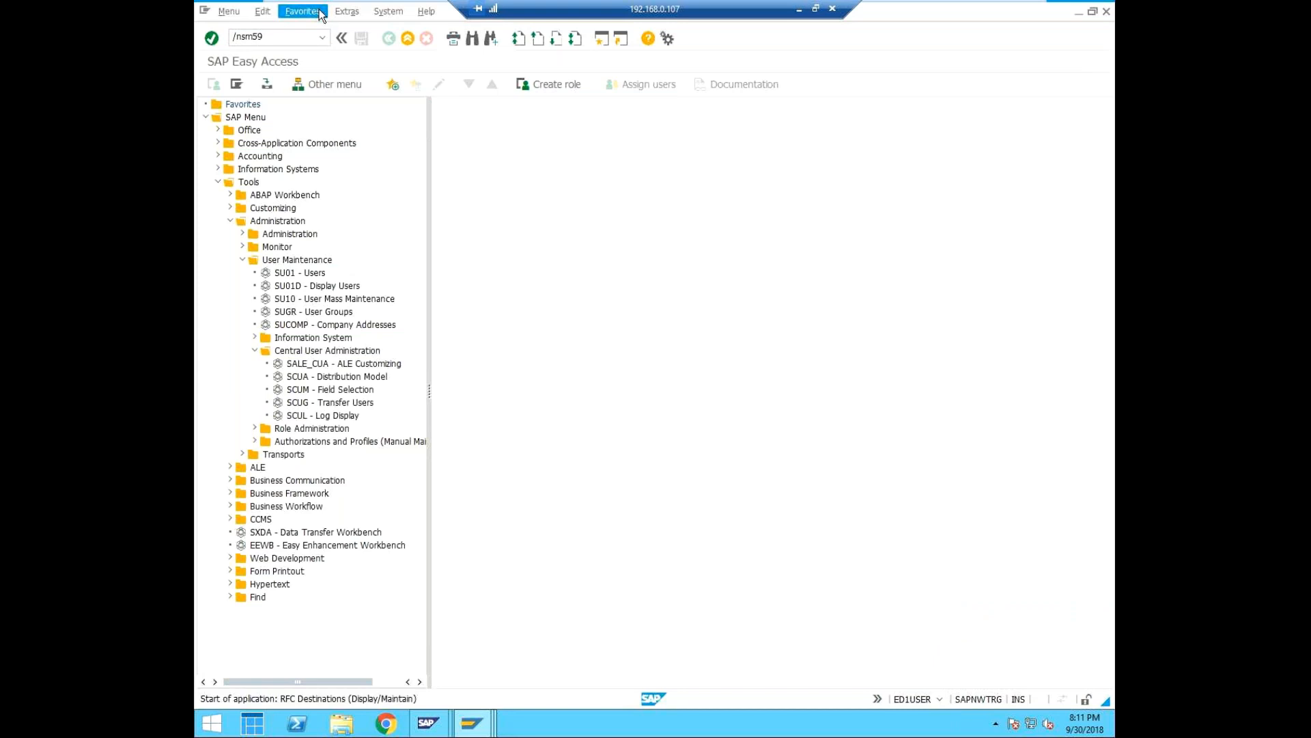
{"action": "left_click", "coordinate": [205, 173]}
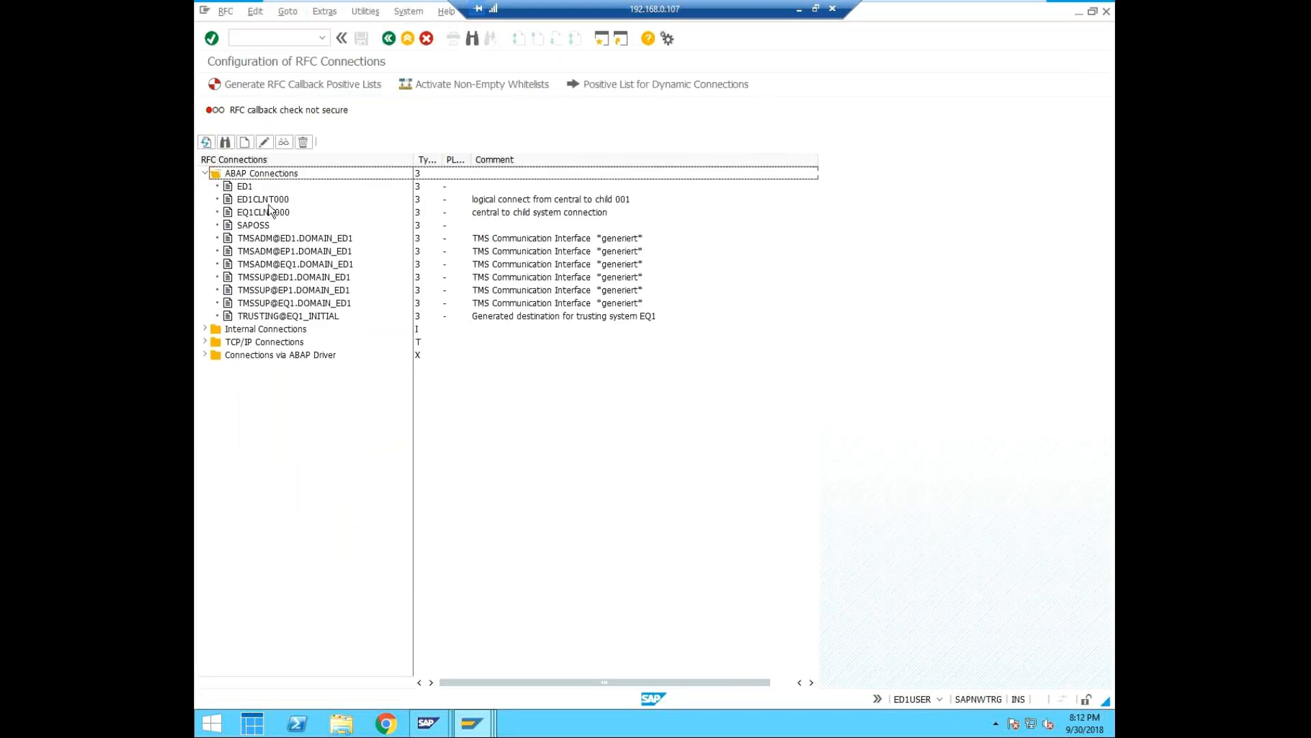
Create a new RFC destination named ED1CLNT001 with connection type 3.
{"action": "left_click", "coordinate": [245, 143]}
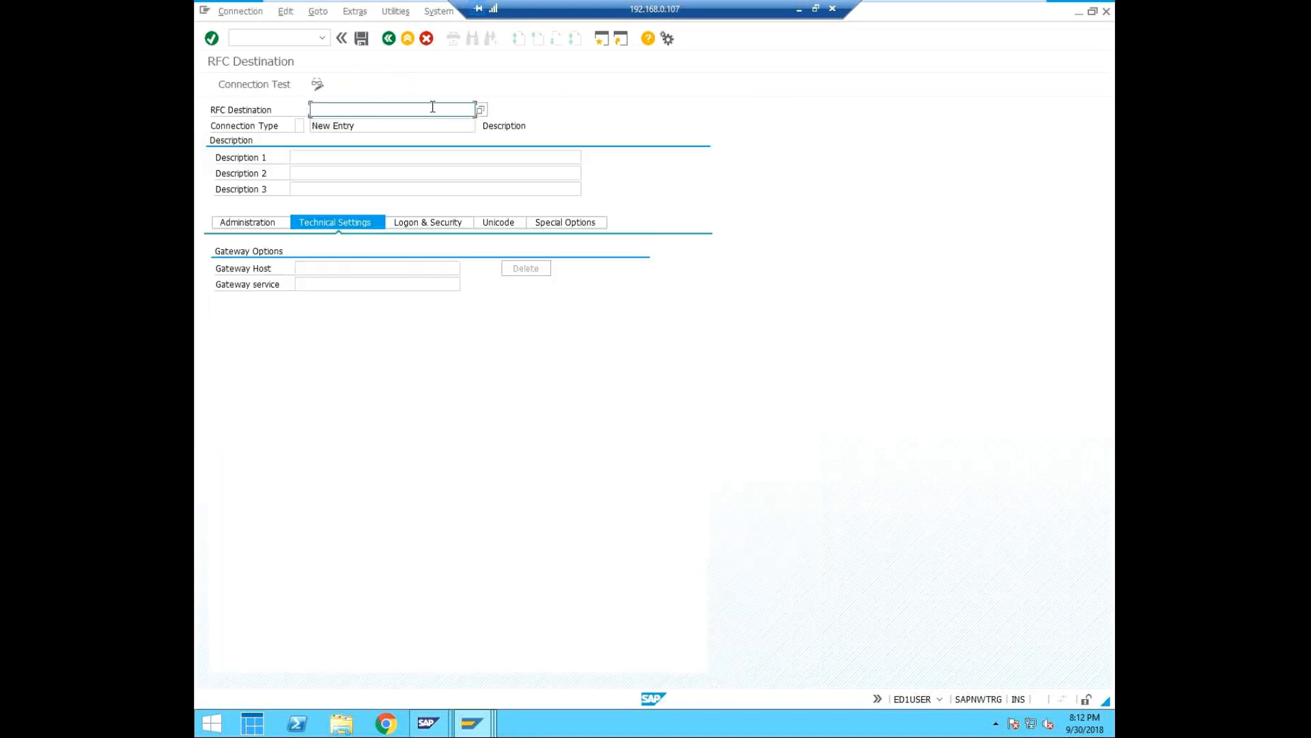
{"action": "type", "text": "RED"}
{"action": "key", "text": "BackSpace"}
{"action": "key", "text": "BackSpace"}
{"action": "key", "text": "BackSpace"}
{"action": "type", "text": "ED"}
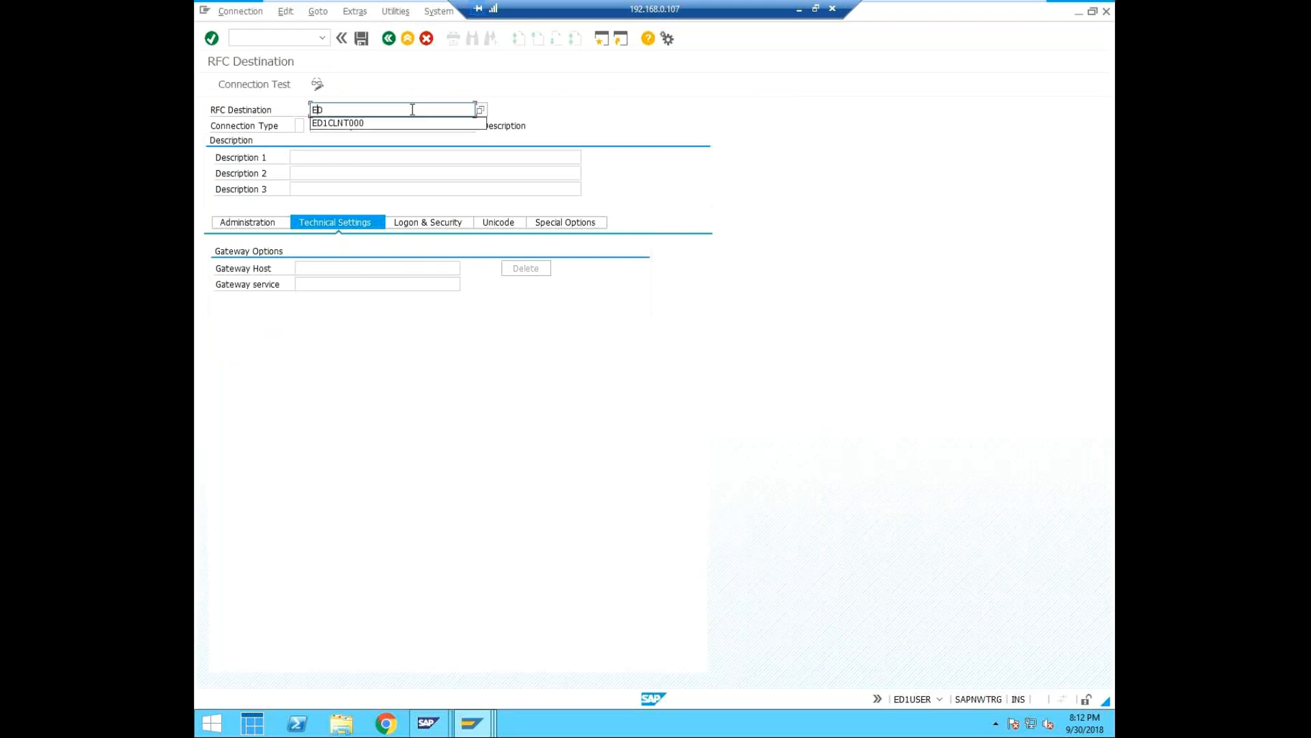
{"action": "left_click", "coordinate": [366, 123]}
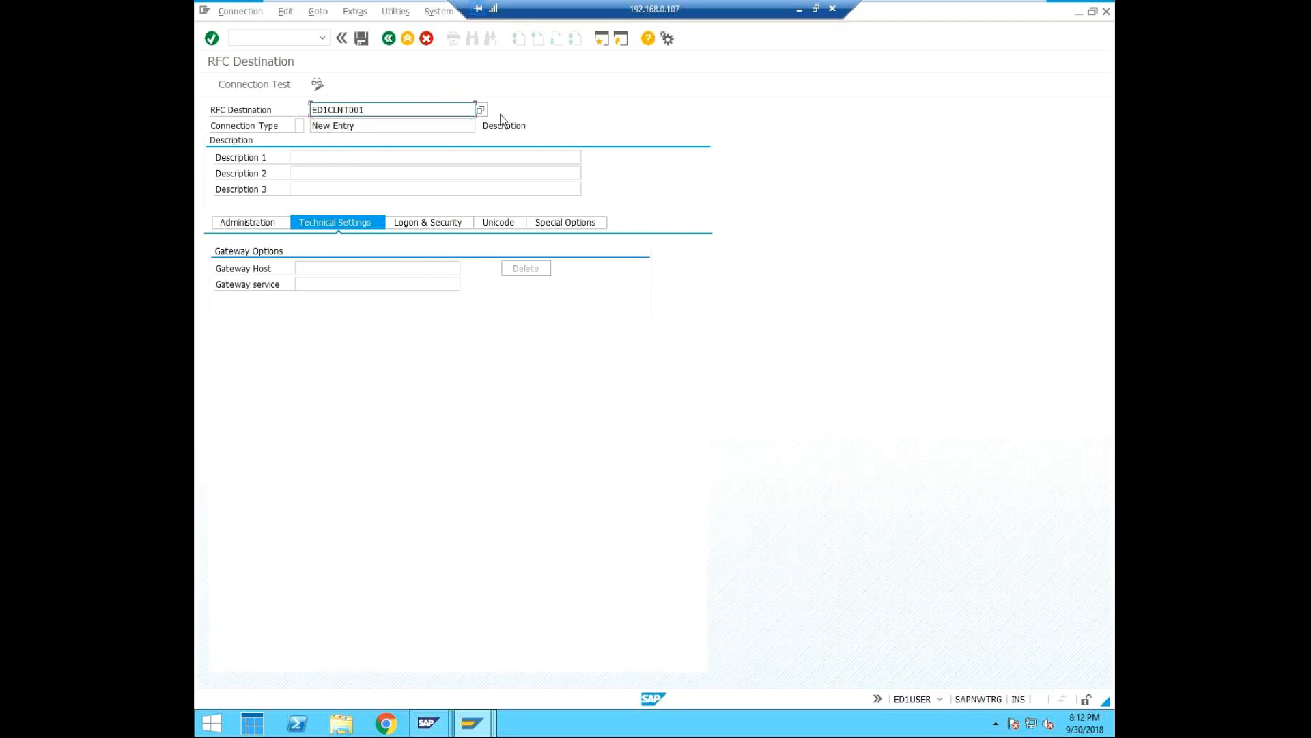
{"action": "left_click", "coordinate": [299, 126]}
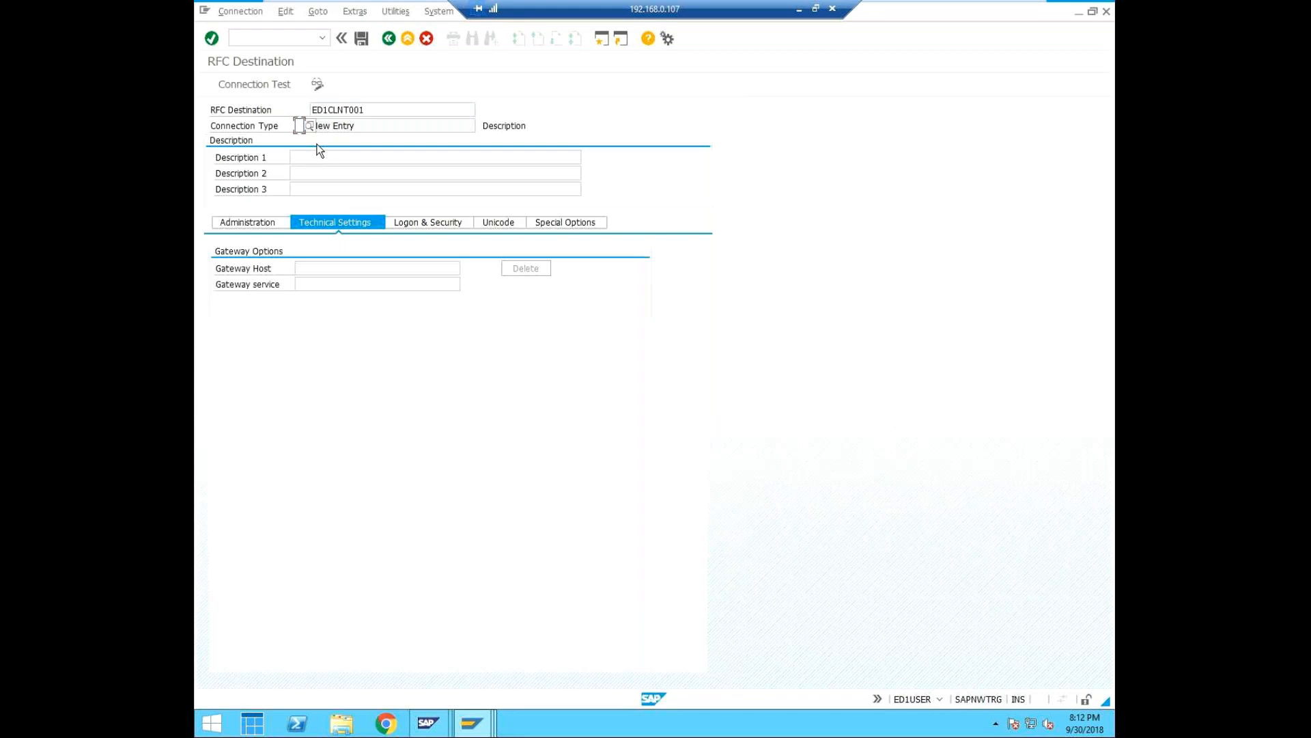
{"action": "type", "text": "3"}
Enter "connection from central to child client 001" as the first description and save the destination.
{"action": "left_click", "coordinate": [377, 159]}
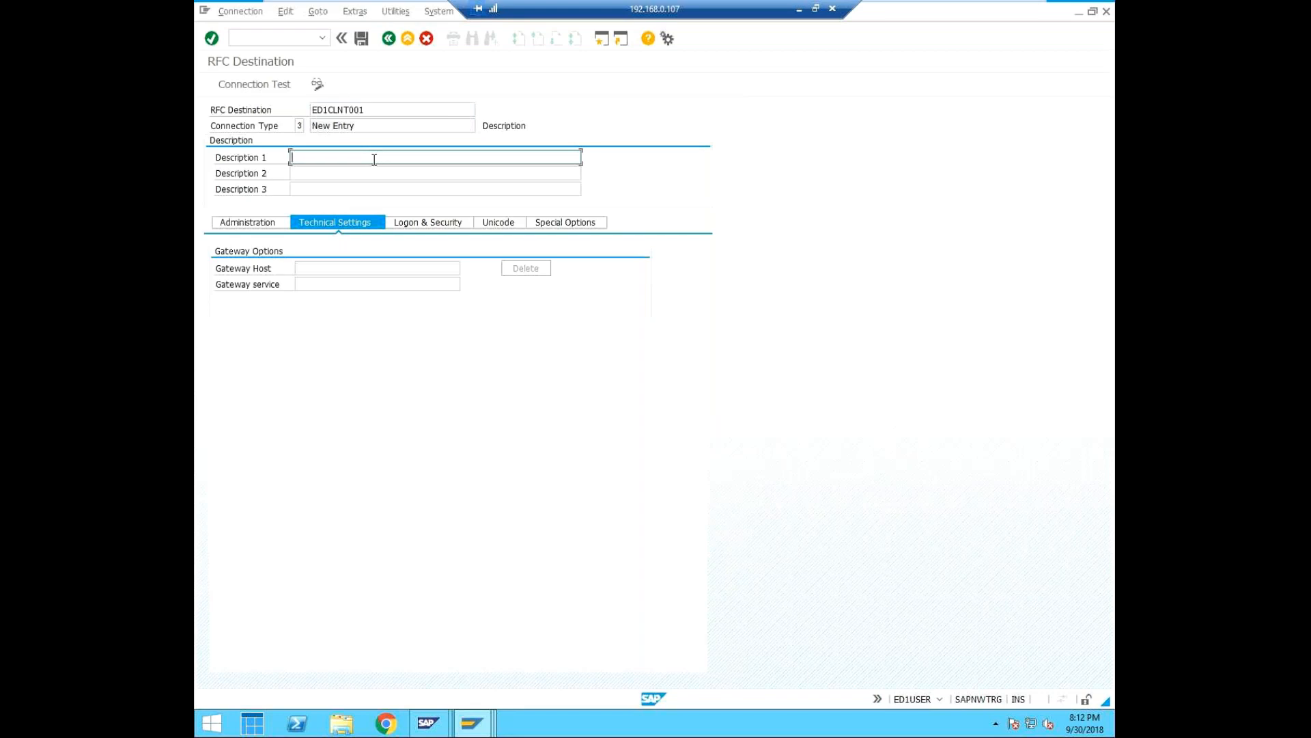
{"action": "type", "text": "connection from central to child client 001"}
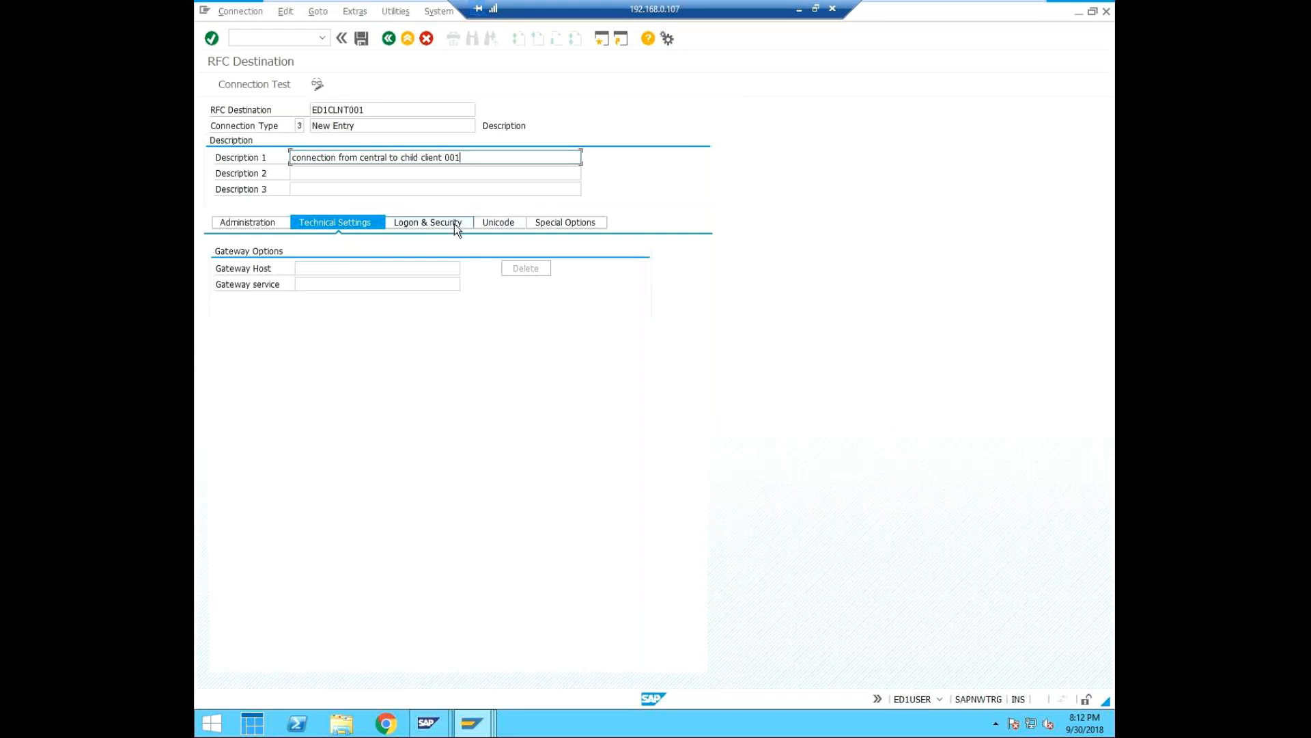
{"action": "left_click", "coordinate": [359, 36]}
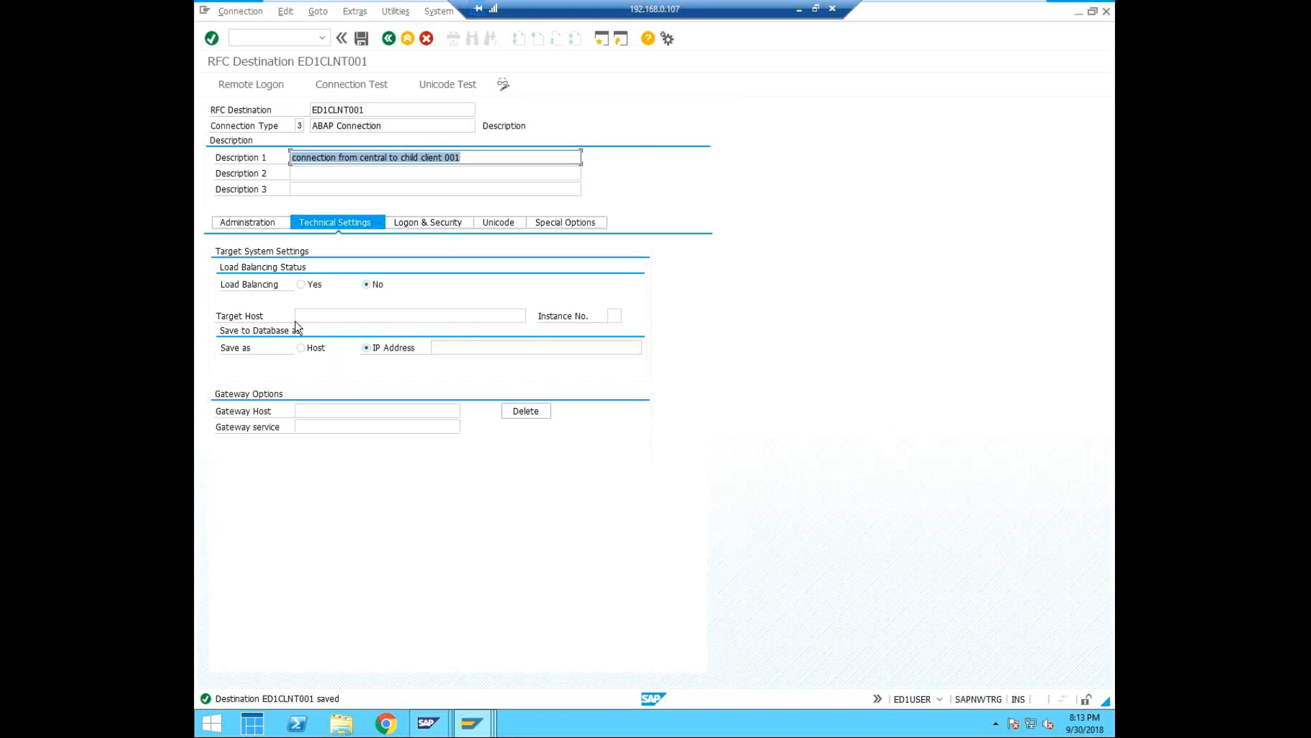
Set the destination's target host to SAPNWTRG and its instance number to 00.
{"action": "left_click", "coordinate": [318, 318]}
{"action": "type", "text": "SAPNW"}
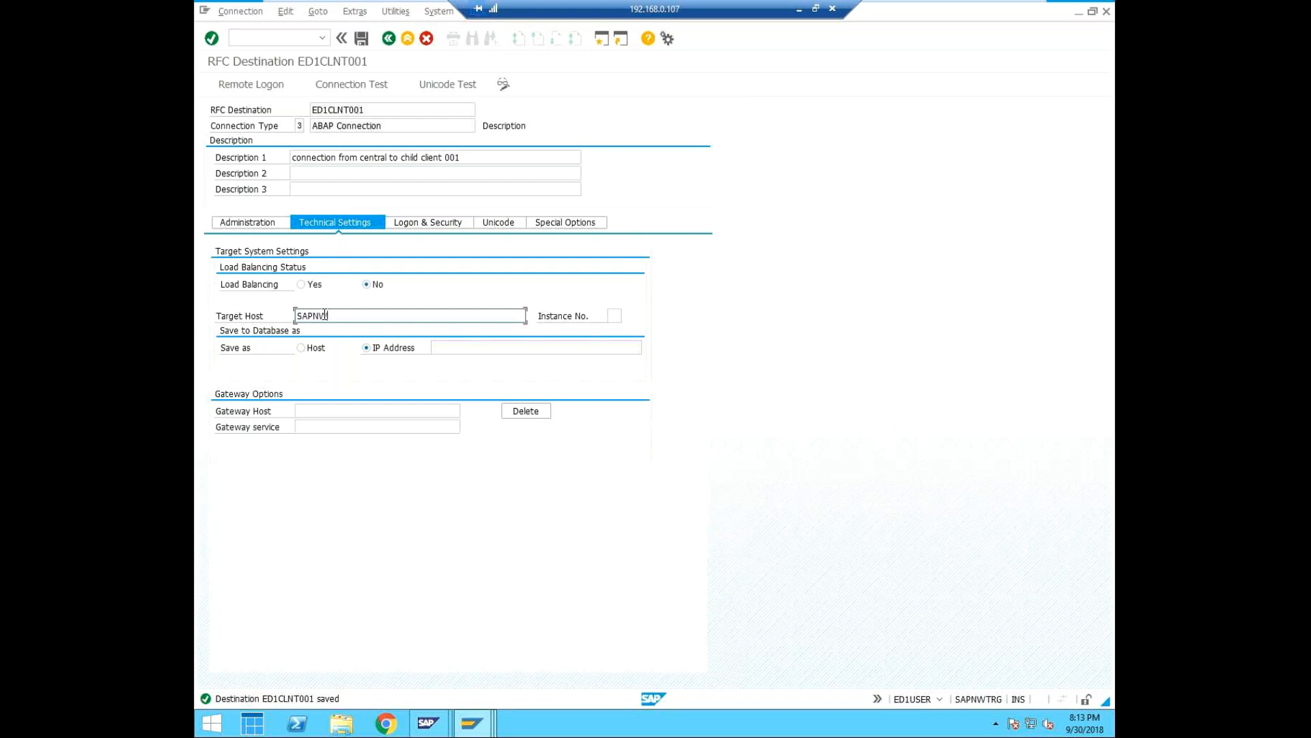
{"action": "type", "text": "TRG"}
{"action": "left_click", "coordinate": [614, 315]}
{"action": "type", "text": "00"}
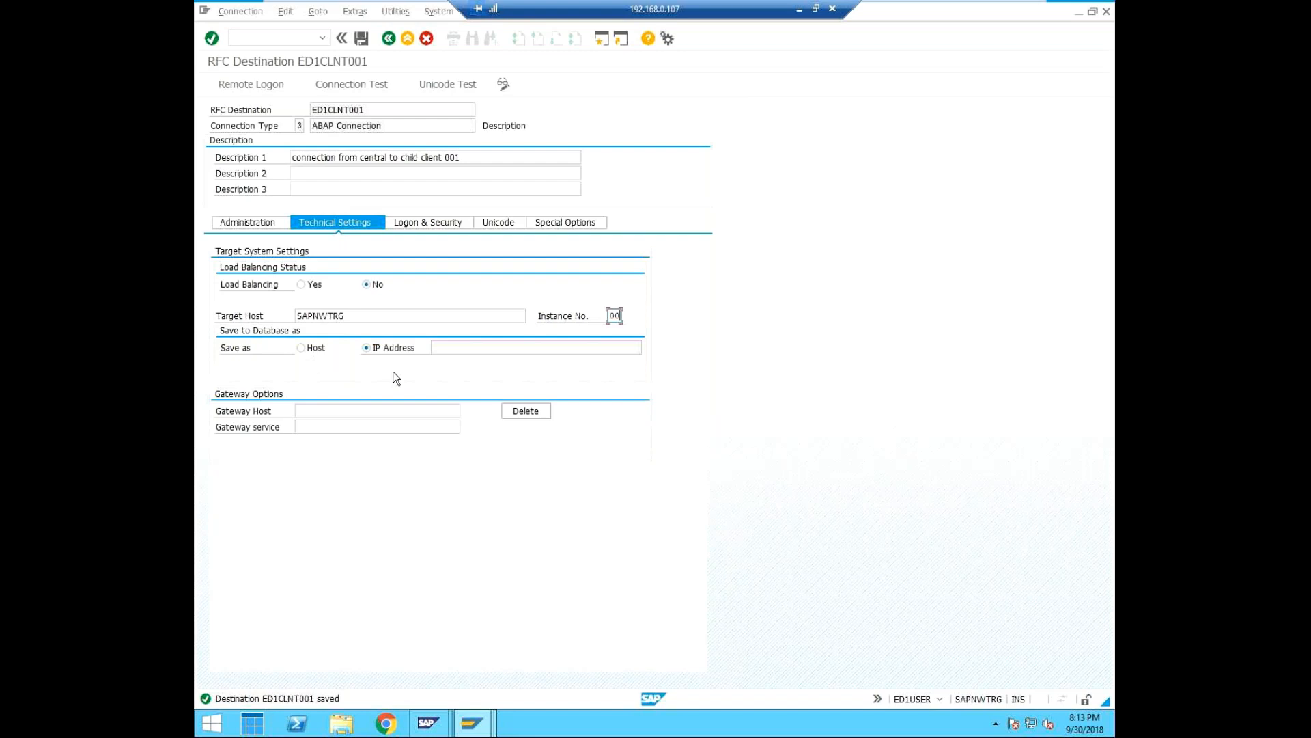
In the logon settings of ED1CLNT001, set the language to EN and the client to 001.
{"action": "left_click", "coordinate": [420, 224]}
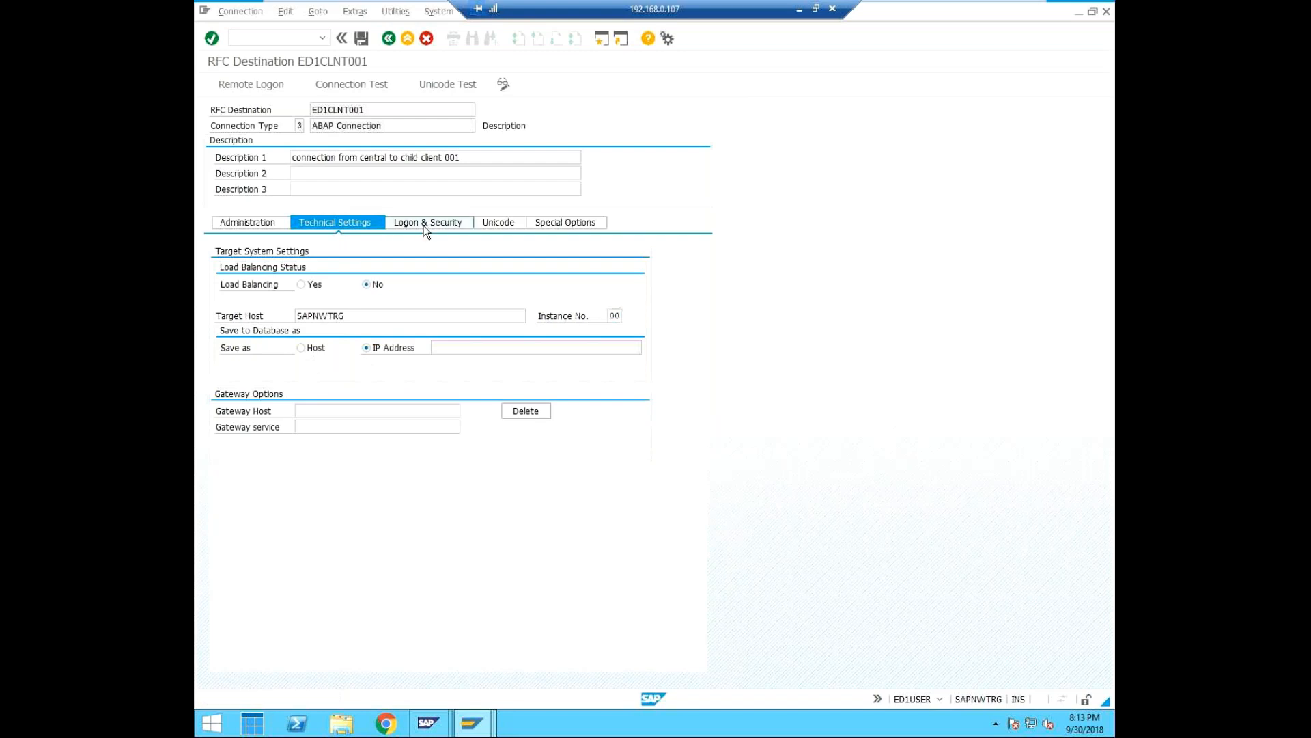
{"action": "left_click", "coordinate": [287, 273]}
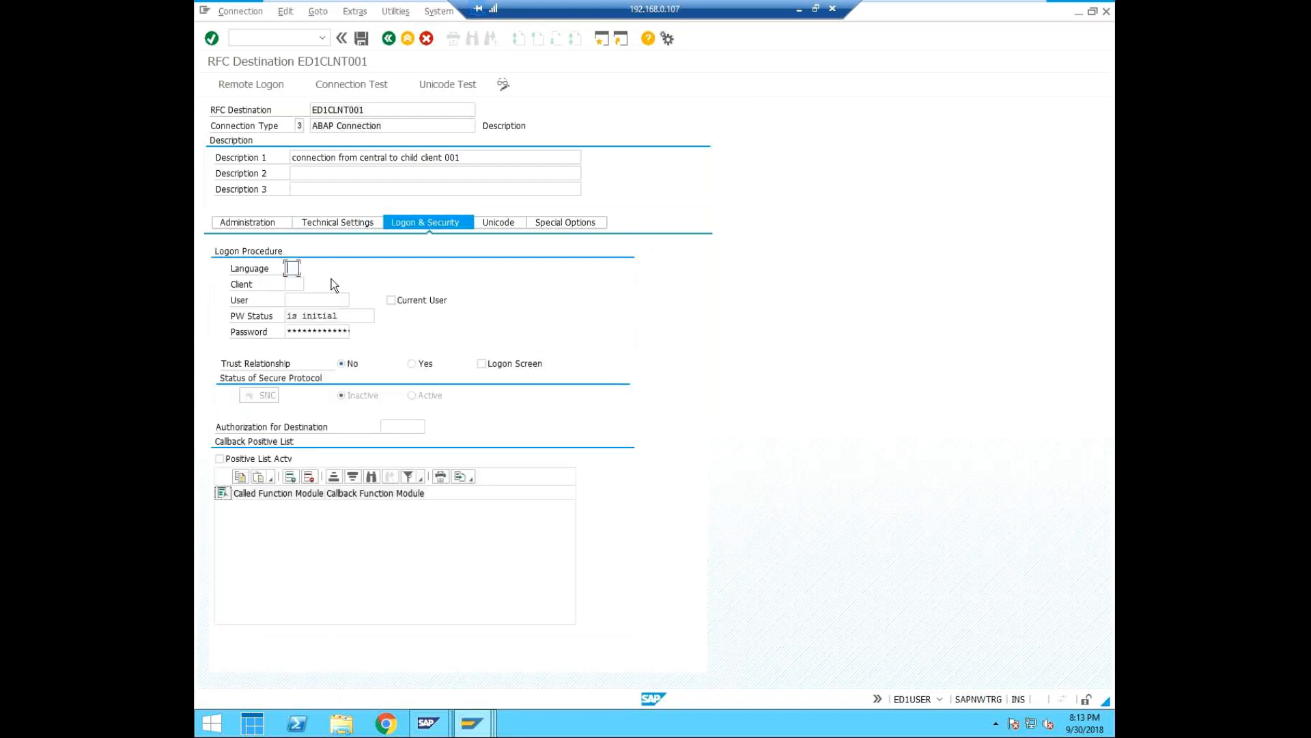
{"action": "type", "text": "EN"}
{"action": "left_click", "coordinate": [293, 284]}
{"action": "type", "text": "001"}
Set the destination's logon user to childadm, enter the account password and save the destination.
{"action": "left_click", "coordinate": [319, 298]}
{"action": "type", "text": "SYEDTEST"}
{"action": "left_click_drag", "start_coordinate": [329, 299], "coordinate": [199, 299]}
{"action": "key", "text": "BackSpace"}
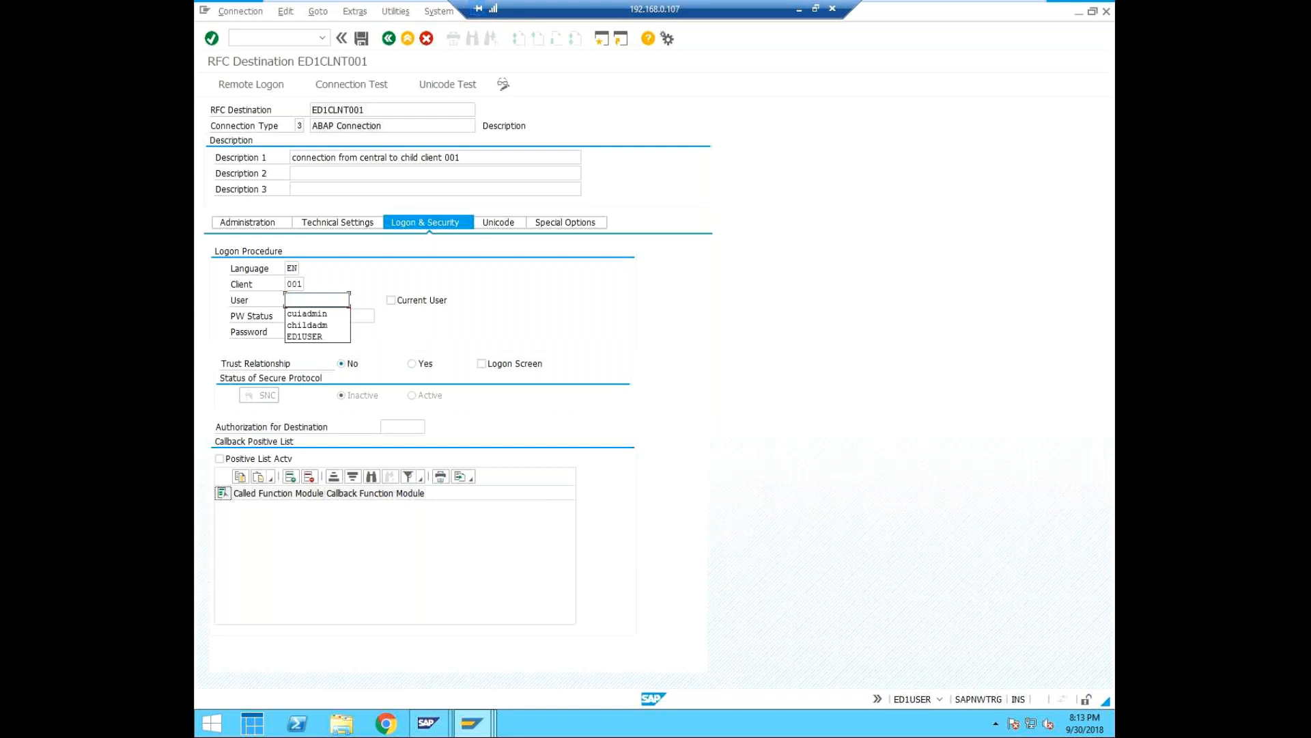
{"action": "type", "text": "child"}
{"action": "key", "text": "Down"}
{"action": "key", "text": "Return"}
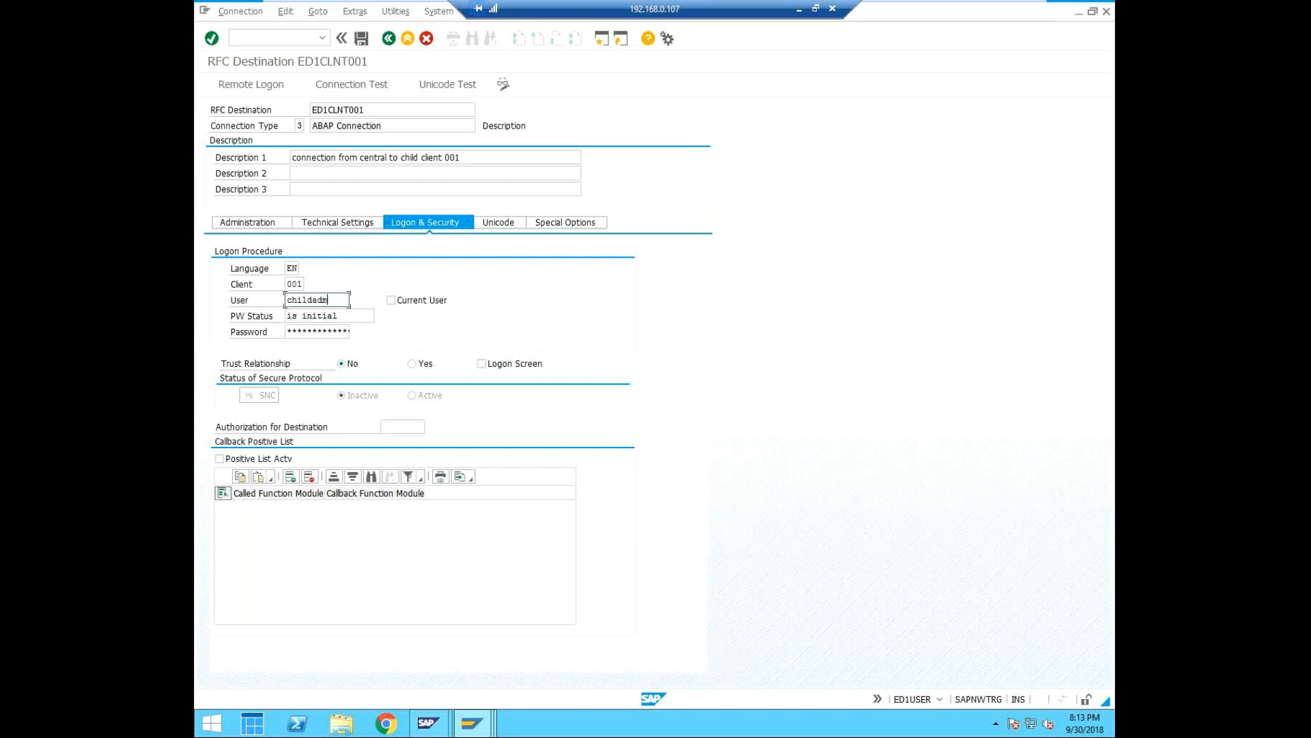
{"action": "key", "text": "Tab"}
{"action": "left_click", "coordinate": [293, 331]}
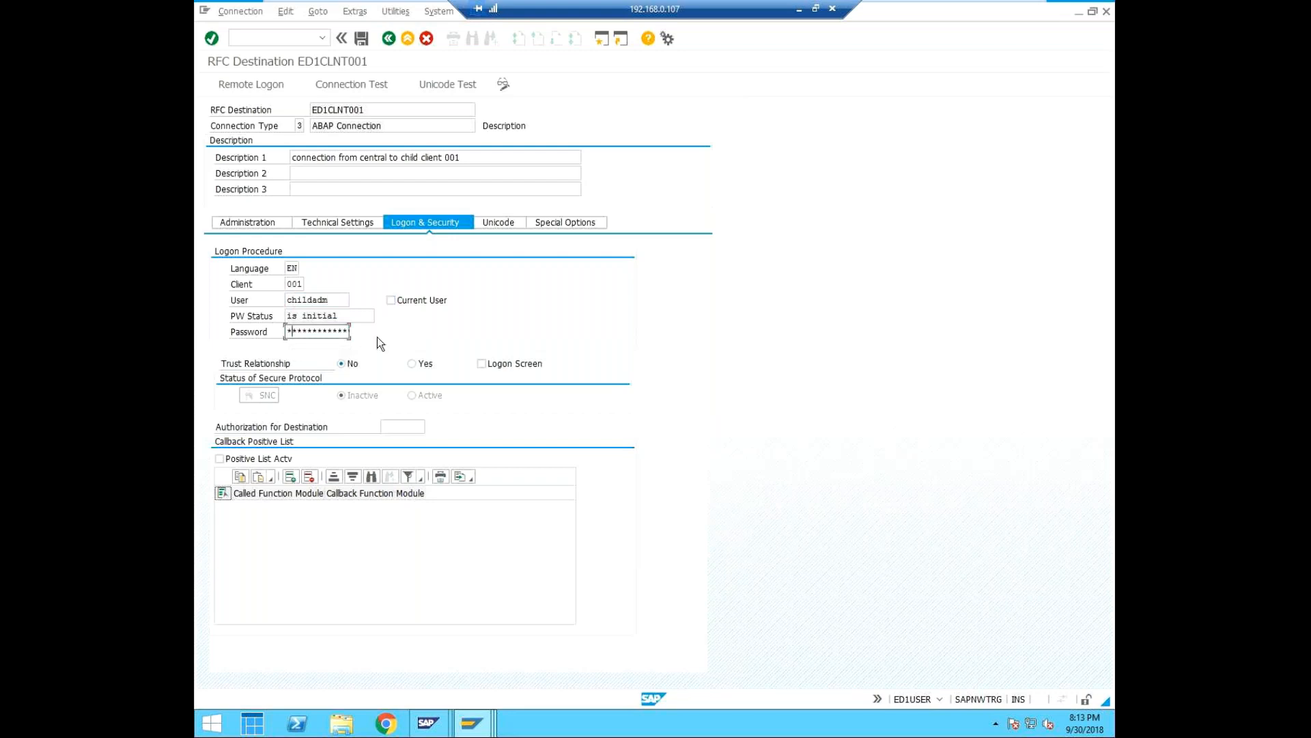
{"action": "type", "text": "********"}
{"action": "left_click", "coordinate": [362, 39]}
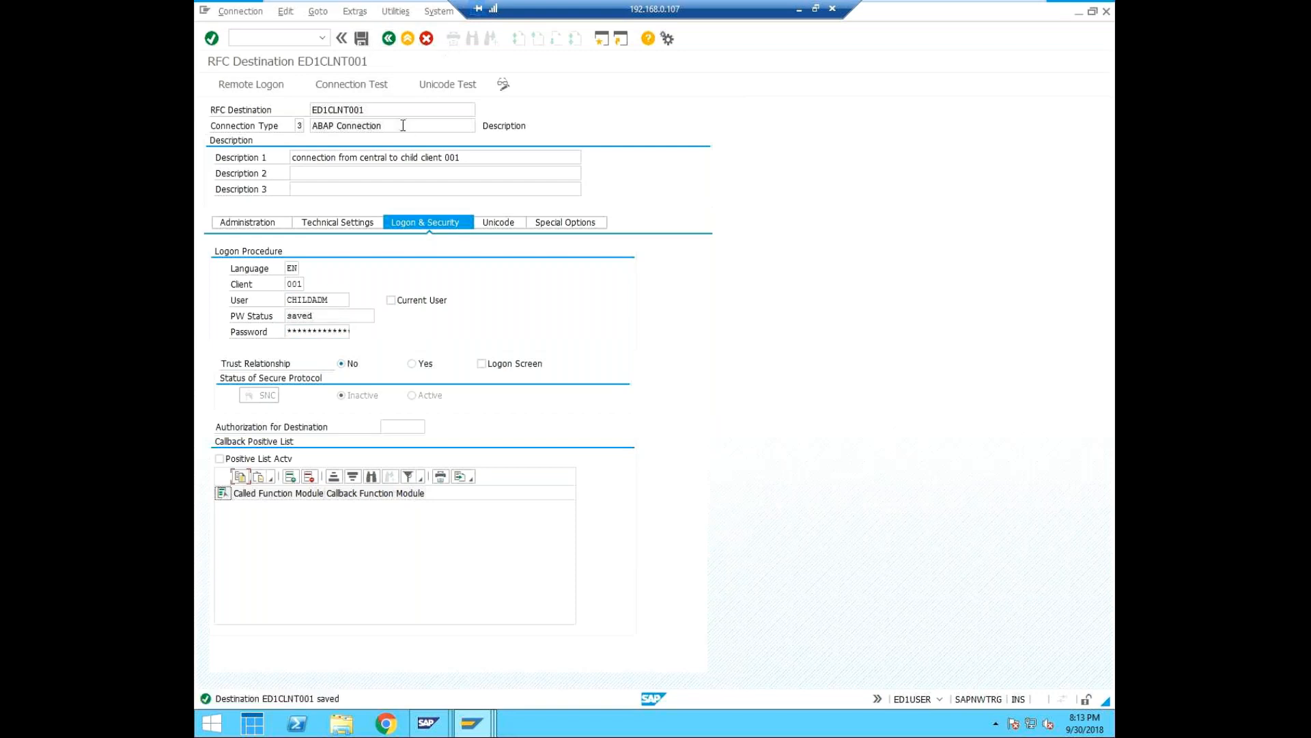
Run the connection test for destination ED1CLNT001, saving the changes first, and leave the test result.
{"action": "left_click", "coordinate": [362, 85]}
{"action": "left_click", "coordinate": [394, 273]}
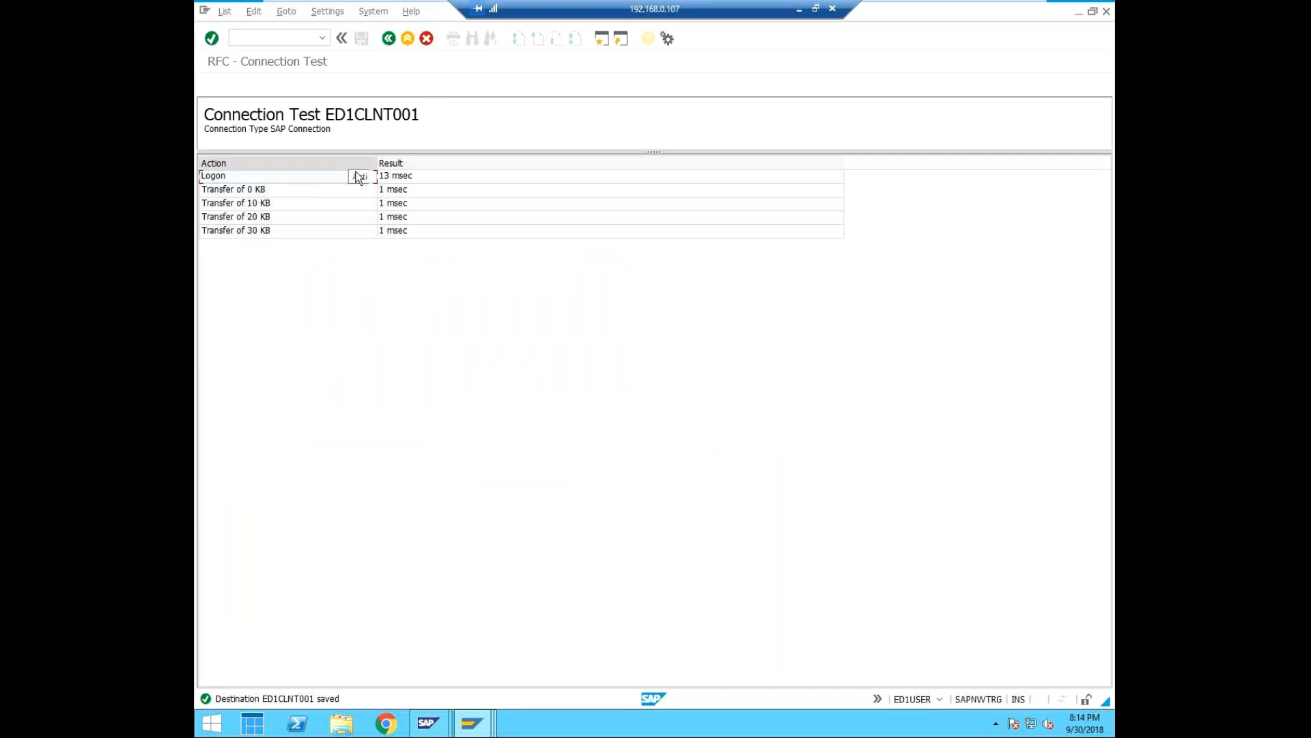
{"action": "left_click", "coordinate": [389, 39]}
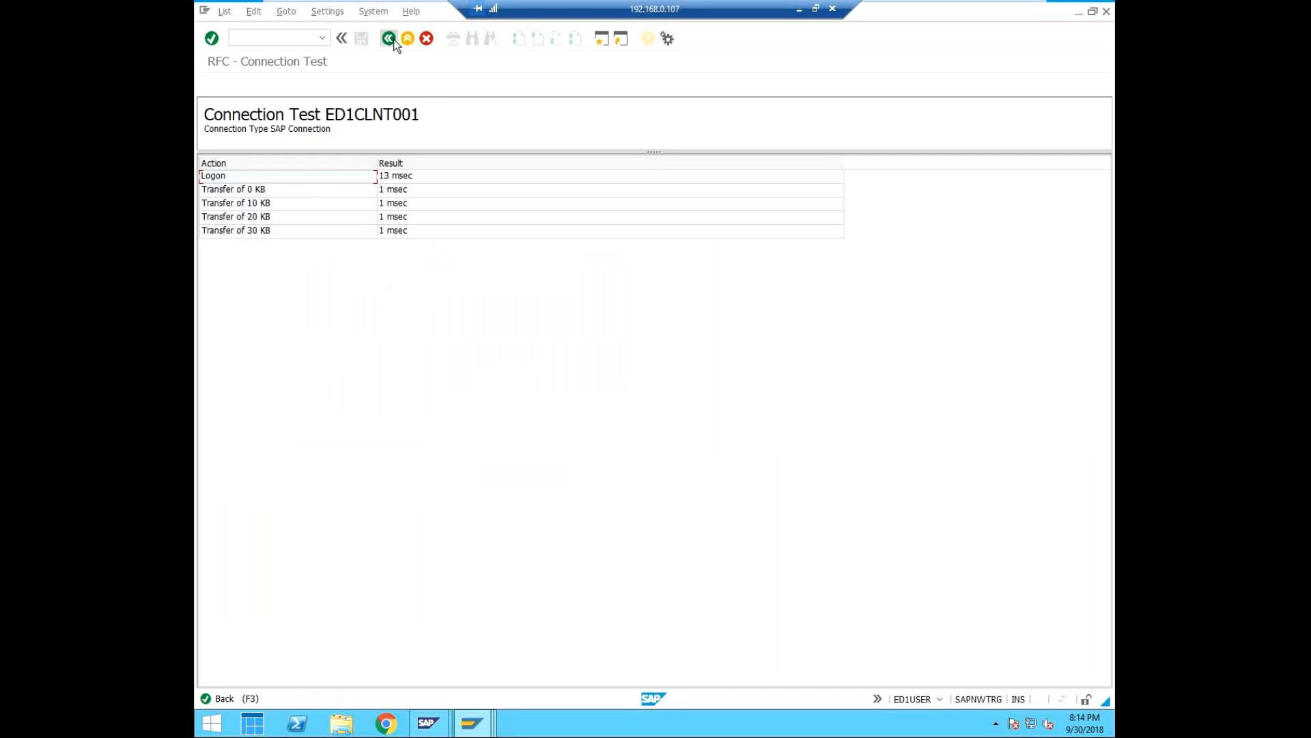
Run the authorization test for destination ED1CLNT001, saving the changes first, and leave the test result.
{"action": "left_click", "coordinate": [394, 12]}
{"action": "mouse_move", "coordinate": [405, 29]}
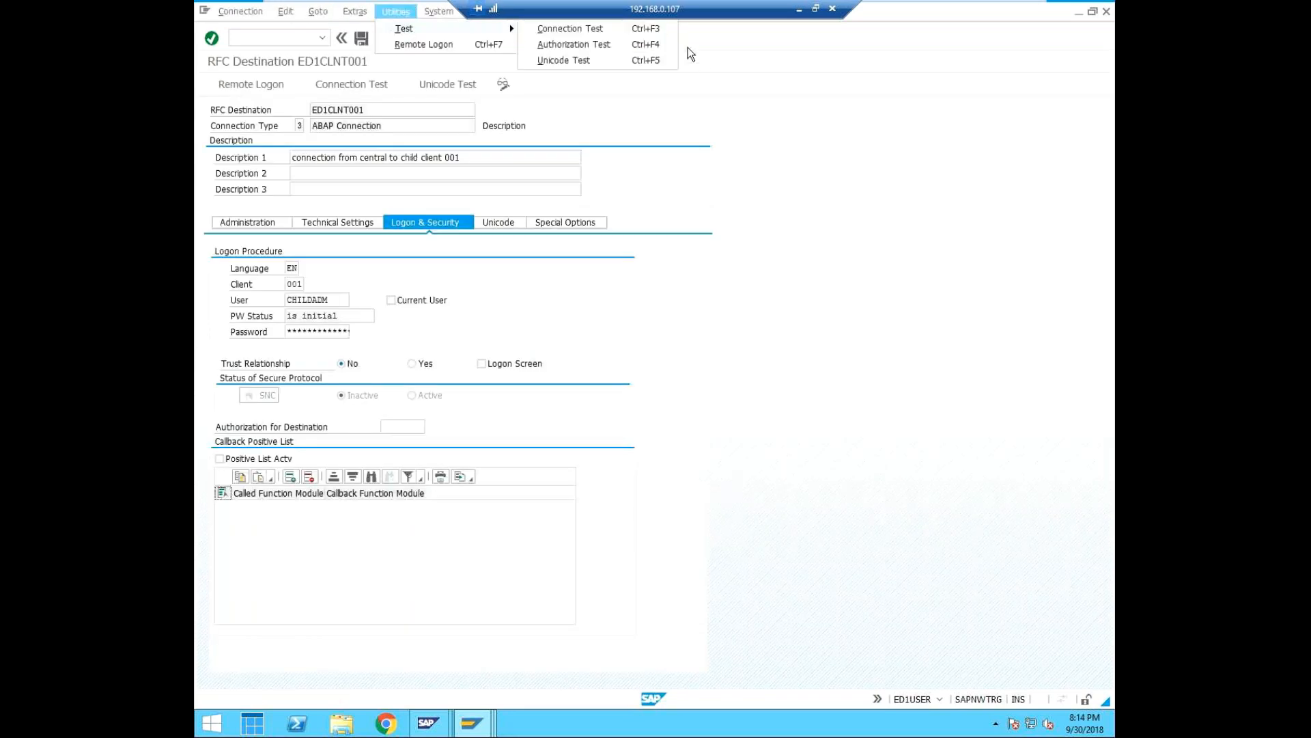
{"action": "left_click", "coordinate": [635, 45]}
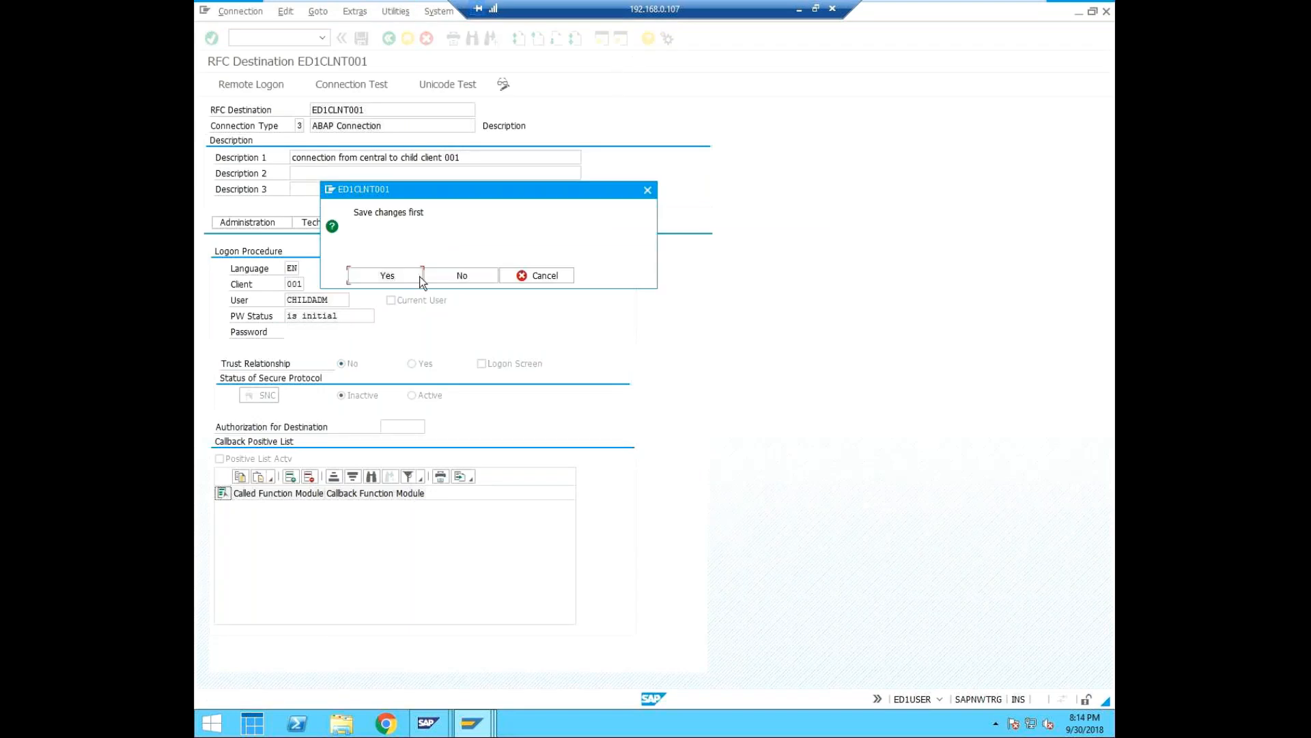
{"action": "left_click", "coordinate": [400, 271]}
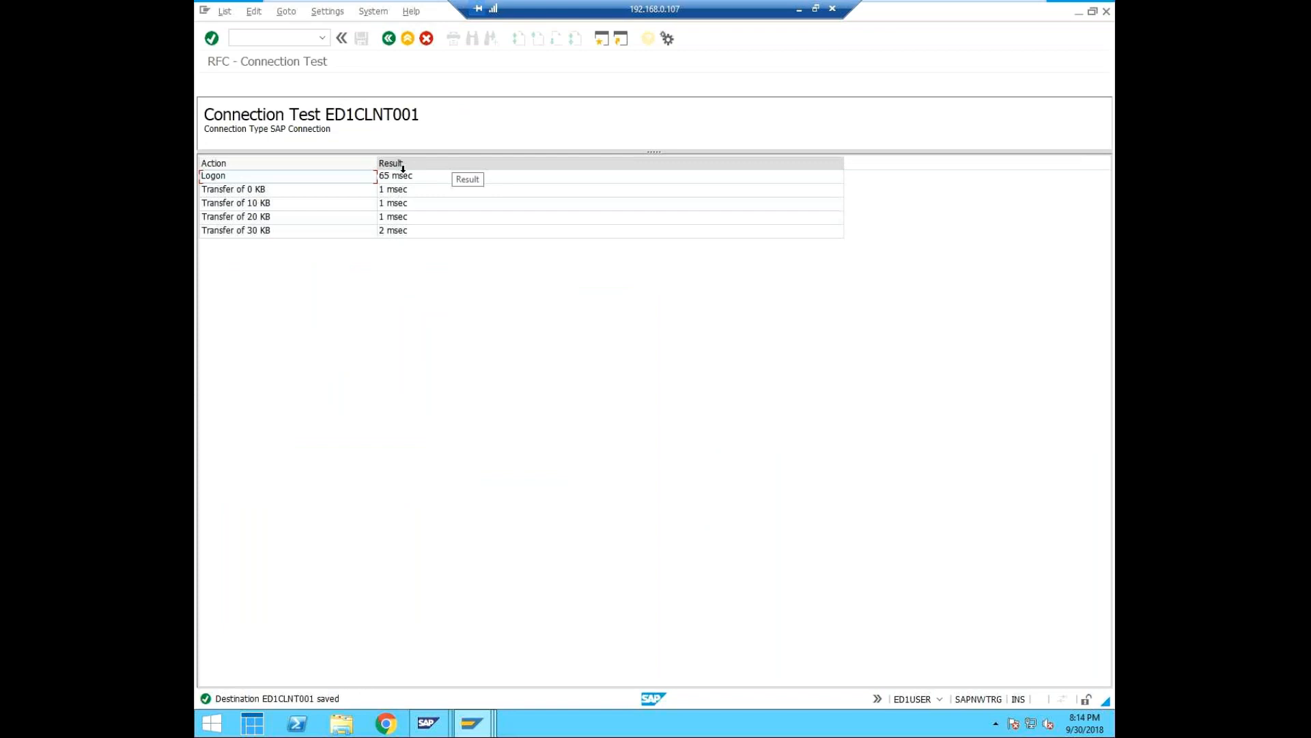
{"action": "left_click", "coordinate": [388, 40]}
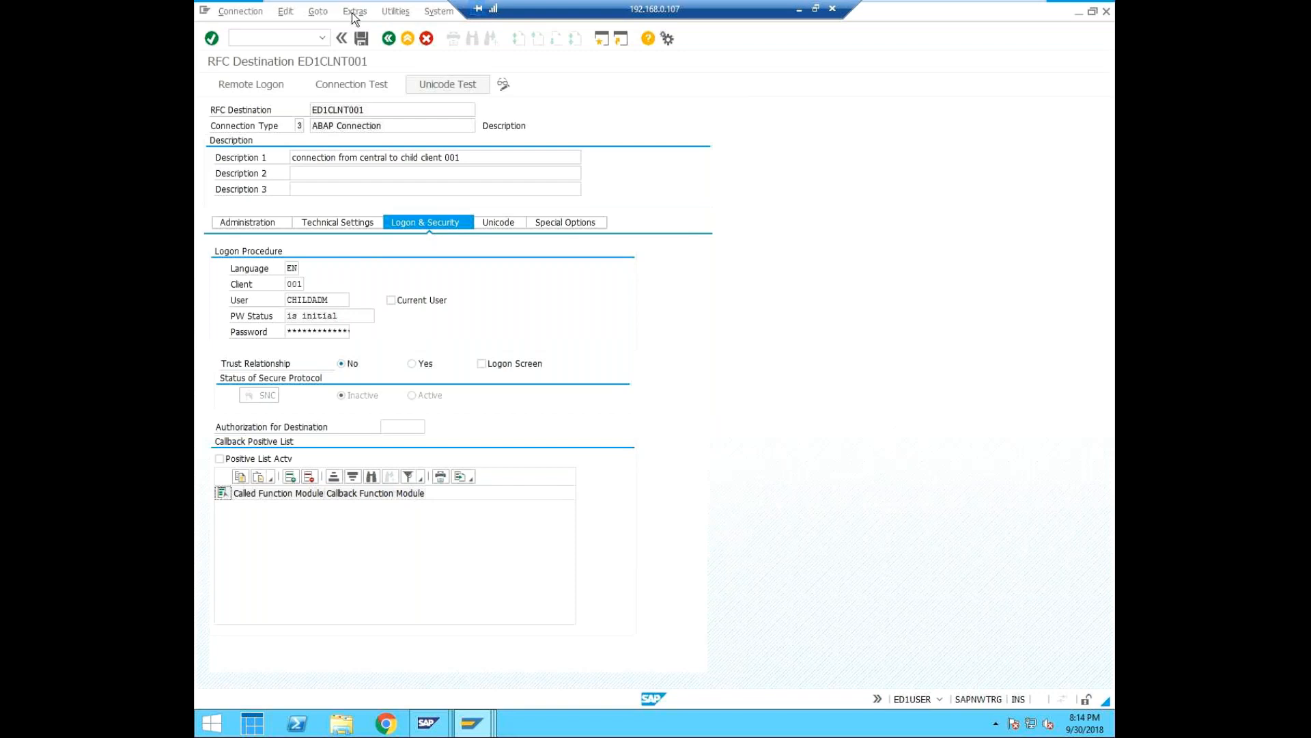
Return from destination ED1CLNT001 to the RFC connections overview, answering the confirmation with Yes.
{"action": "left_click", "coordinate": [323, 38]}
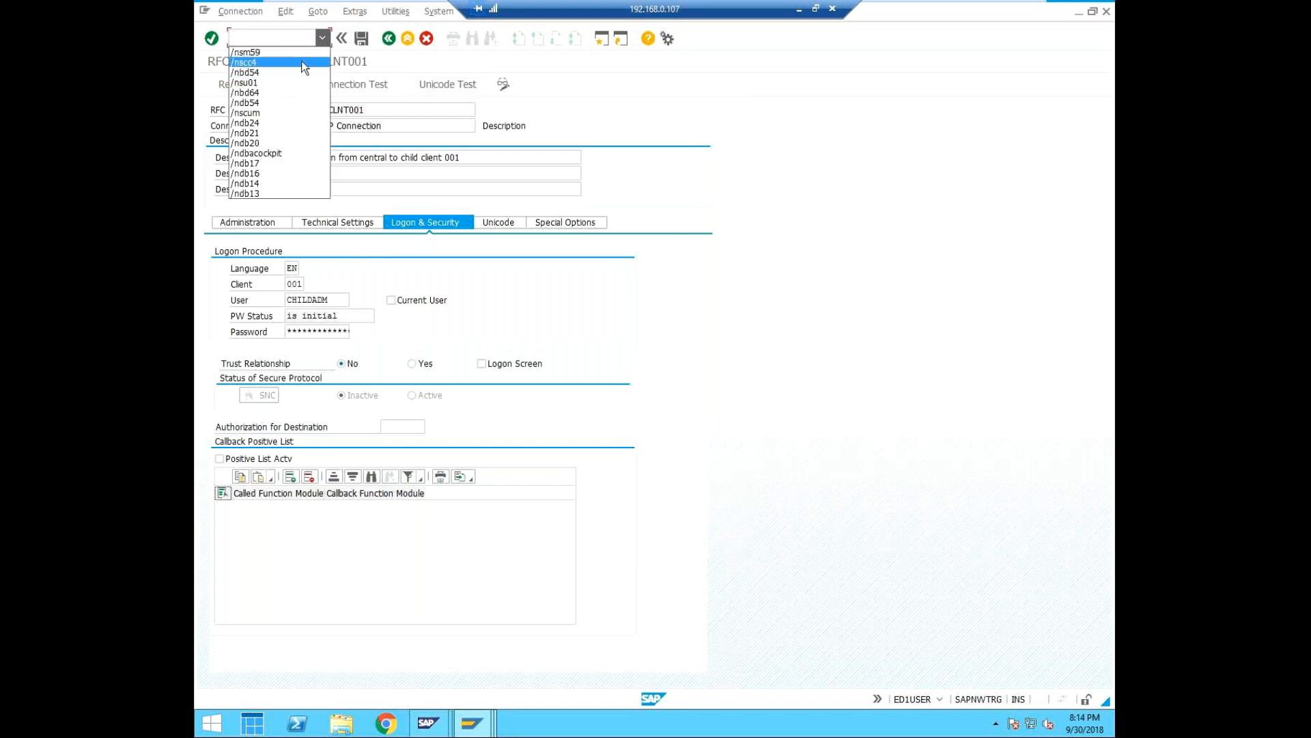
{"action": "left_click", "coordinate": [389, 38]}
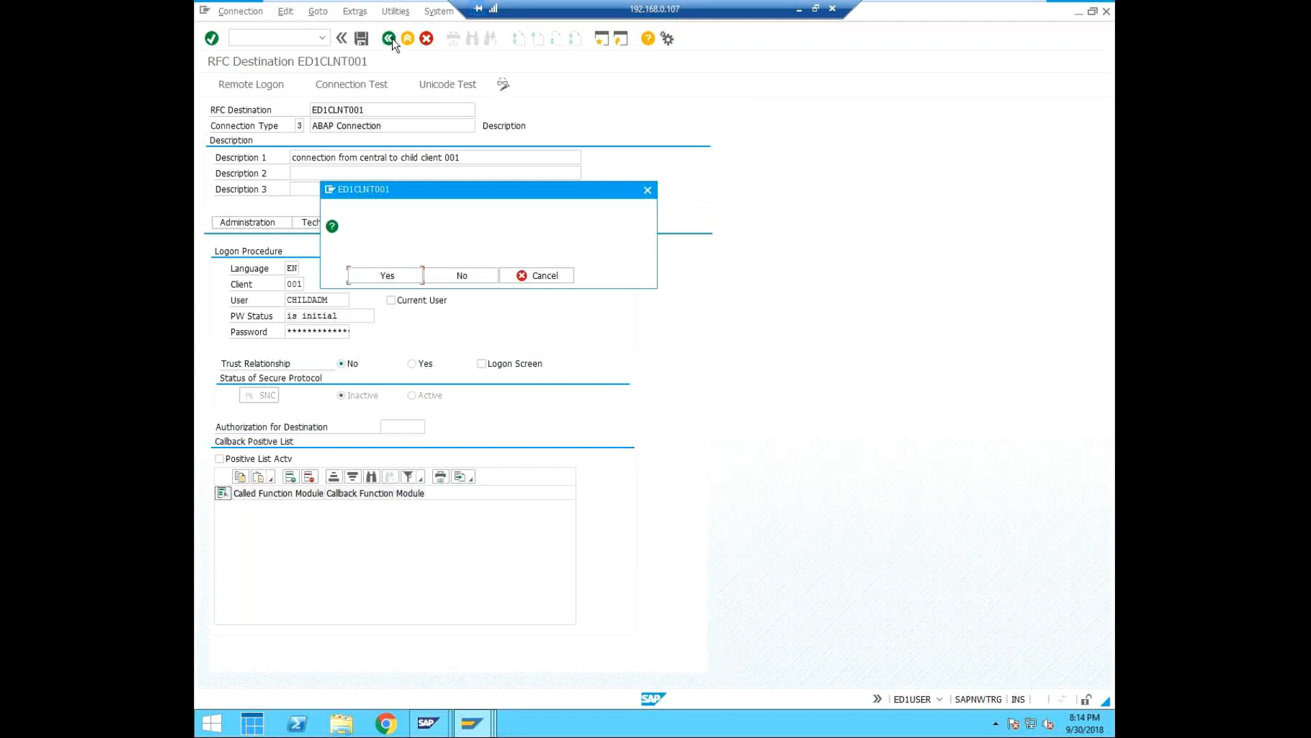
{"action": "left_click", "coordinate": [400, 276]}
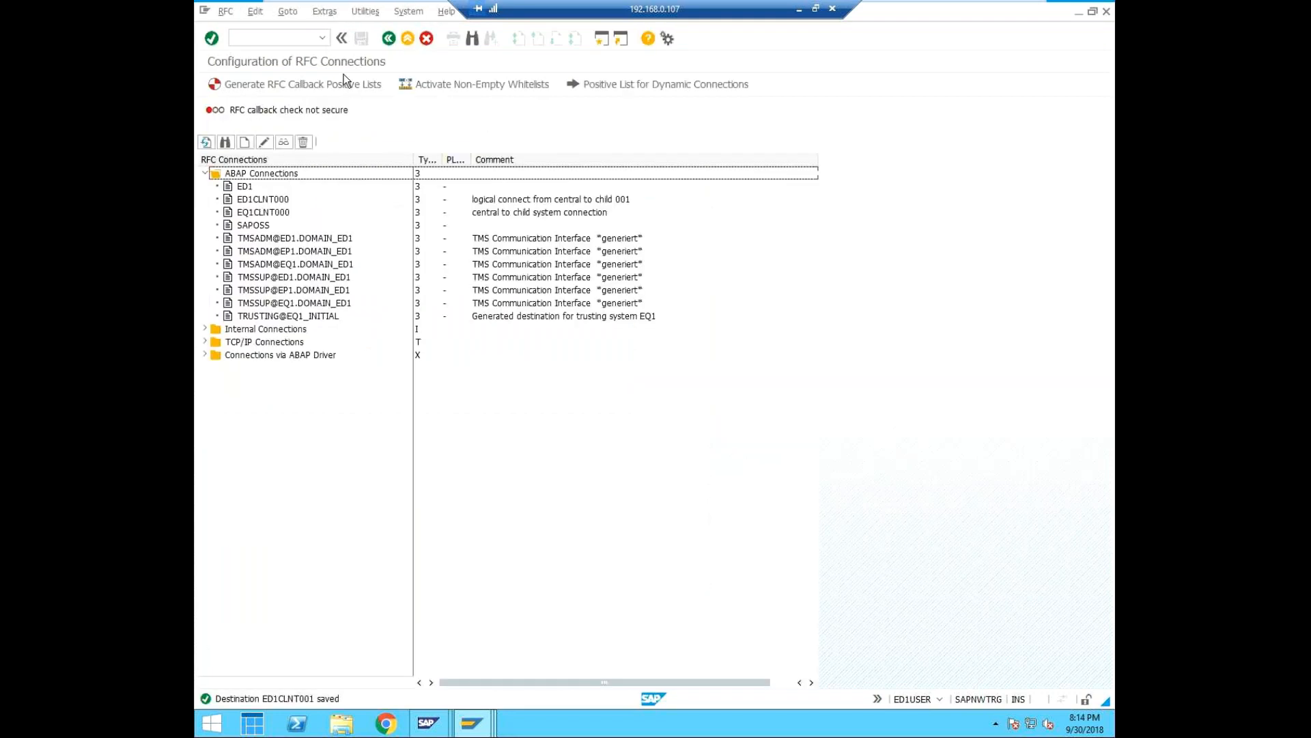
Show the session's system information to check which client is in use.
{"action": "type", "text": "/"}
{"action": "key", "text": "BackSpace"}
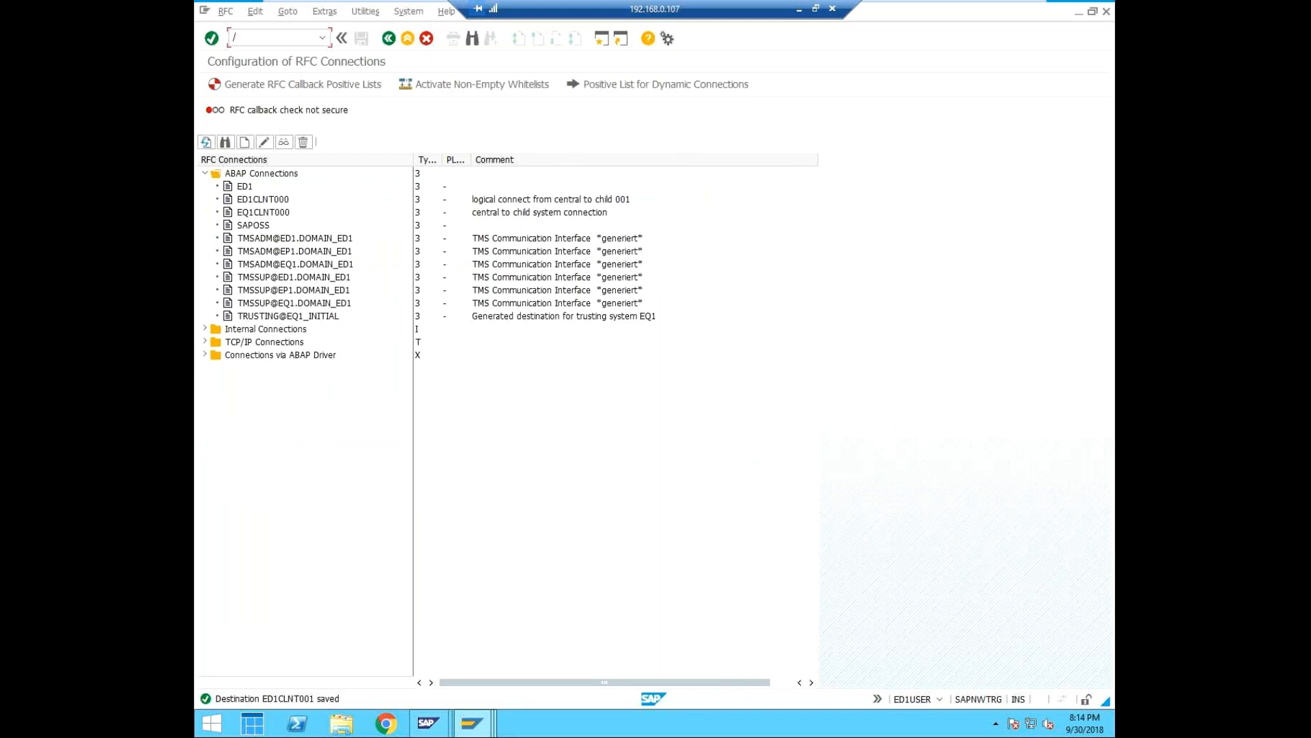
{"action": "left_click", "coordinate": [941, 698]}
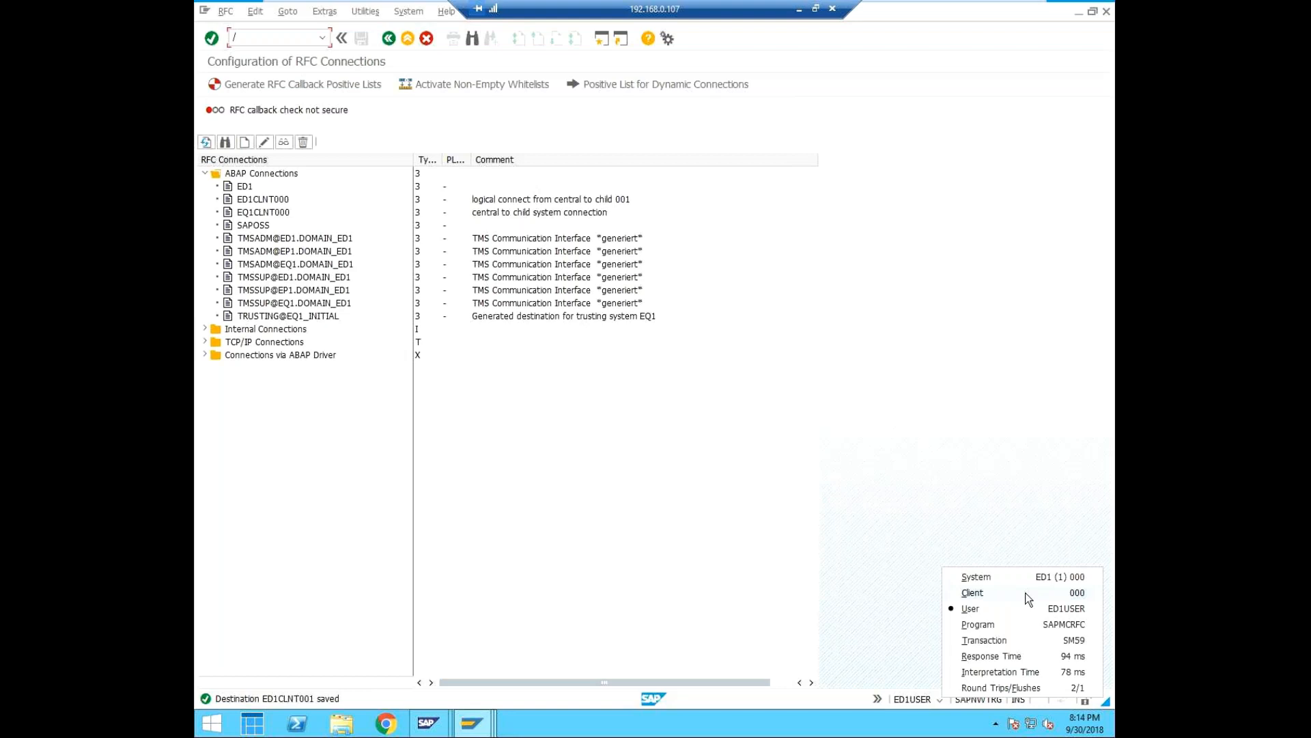
Try to open transaction DB64.
{"action": "left_click", "coordinate": [263, 35]}
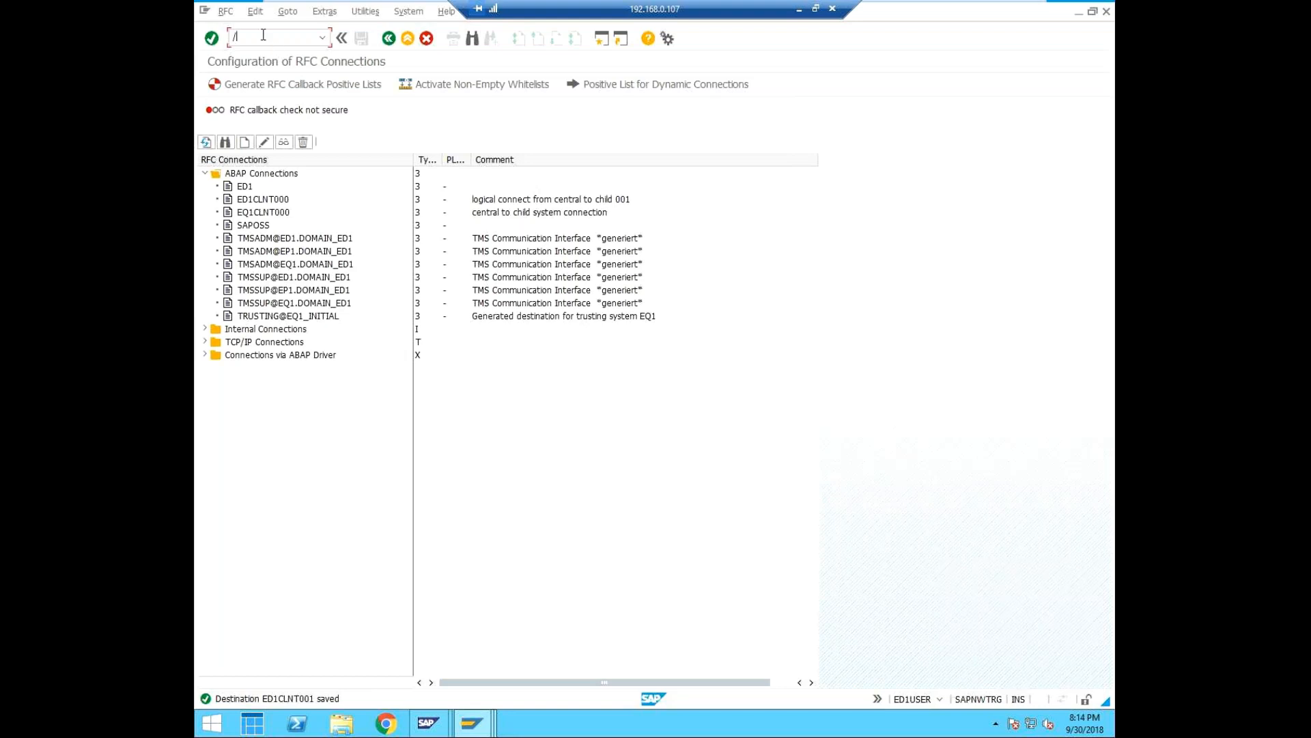
{"action": "type", "text": "ndb64"}
{"action": "key", "text": "Return"}
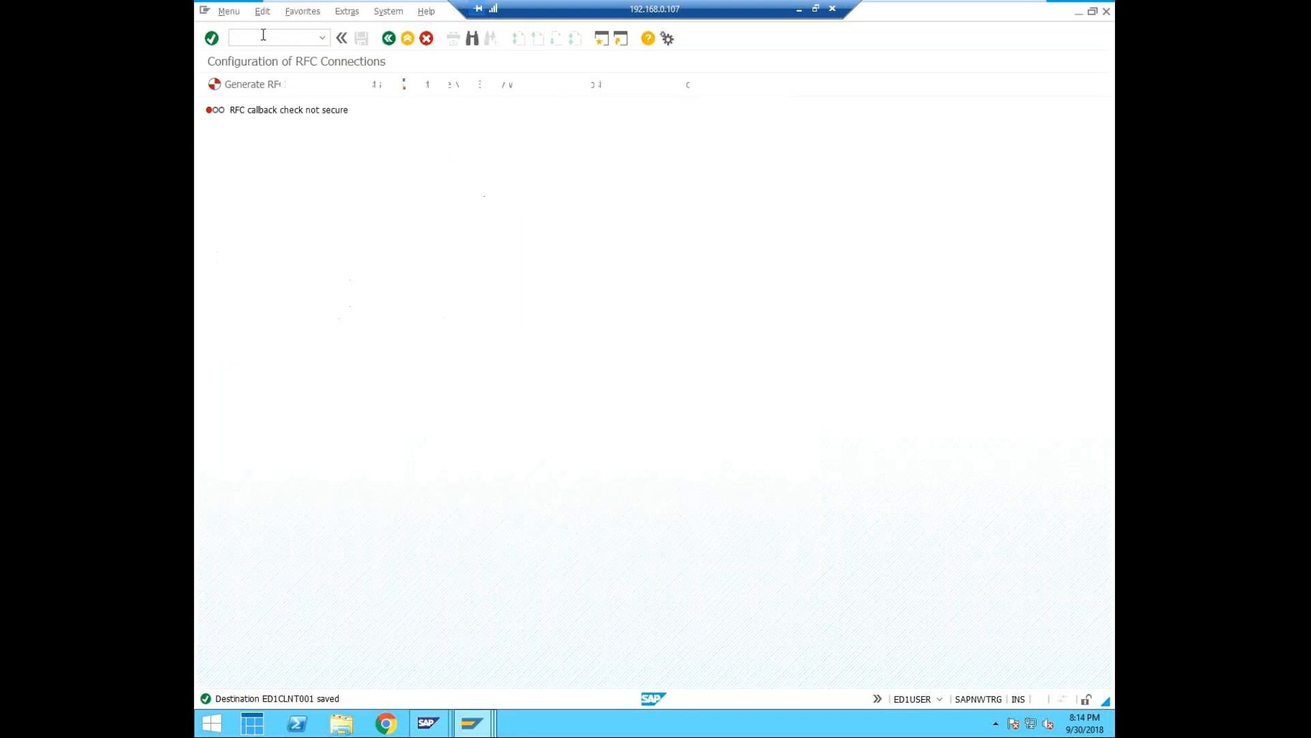
Open transaction BD64 and switch the distribution model from display to edit mode.
{"action": "type", "text": "/nbd64"}
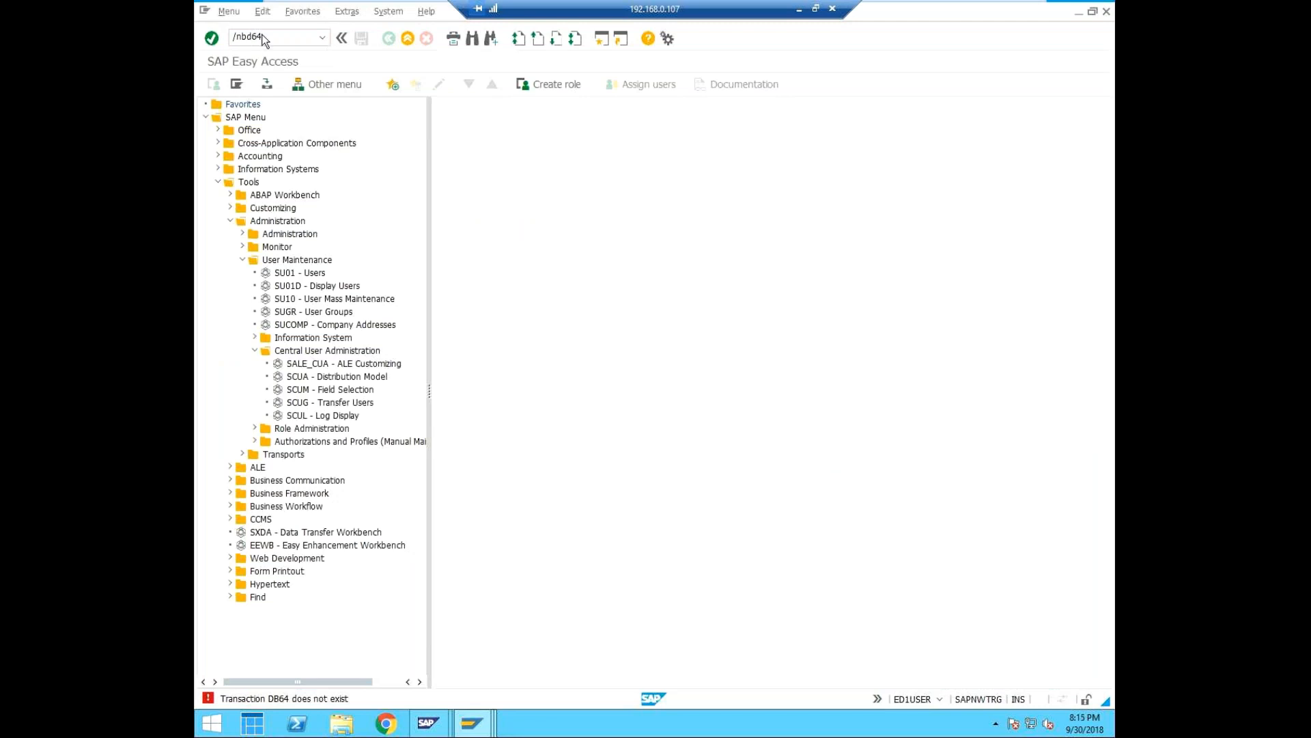
{"action": "key", "text": "Return"}
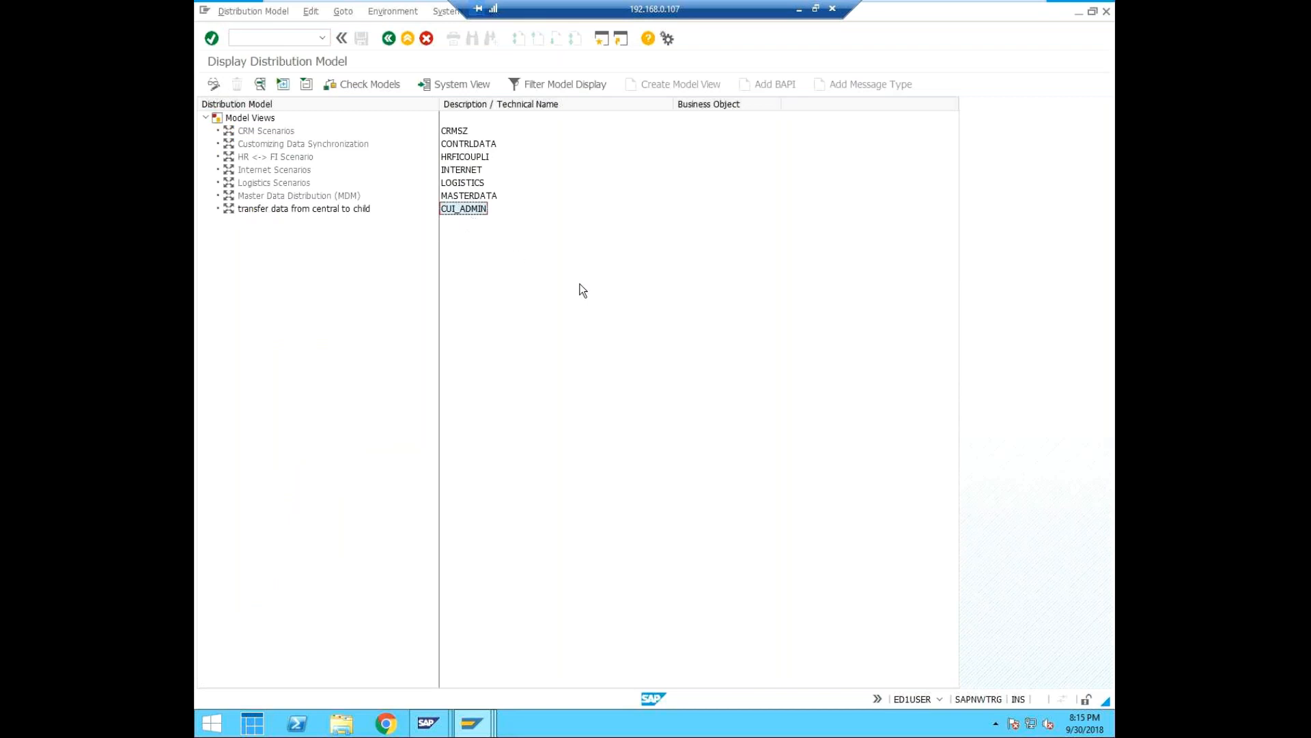
{"action": "left_click", "coordinate": [214, 84]}
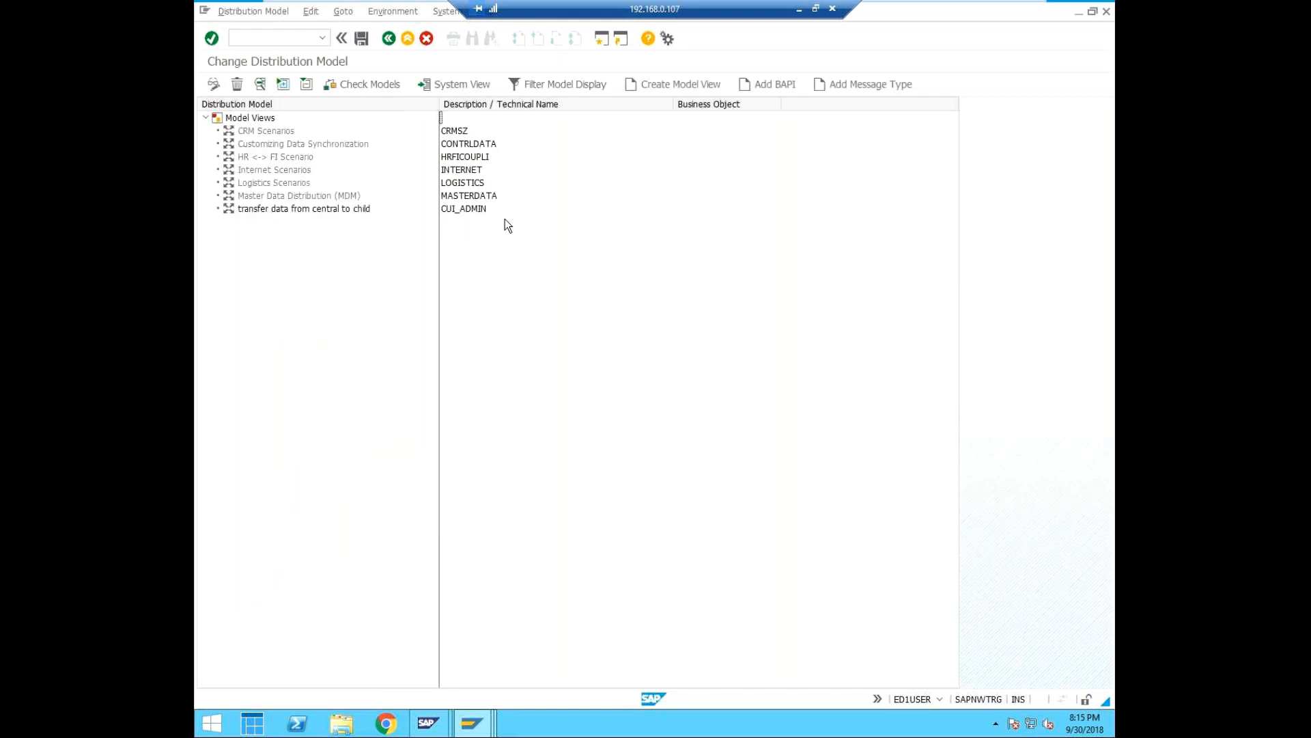
Start adding a BAPI to model view CUI_ADMIN with sender ED1CLNT000 and receiver ED1CLNT001.
{"action": "left_click", "coordinate": [463, 210]}
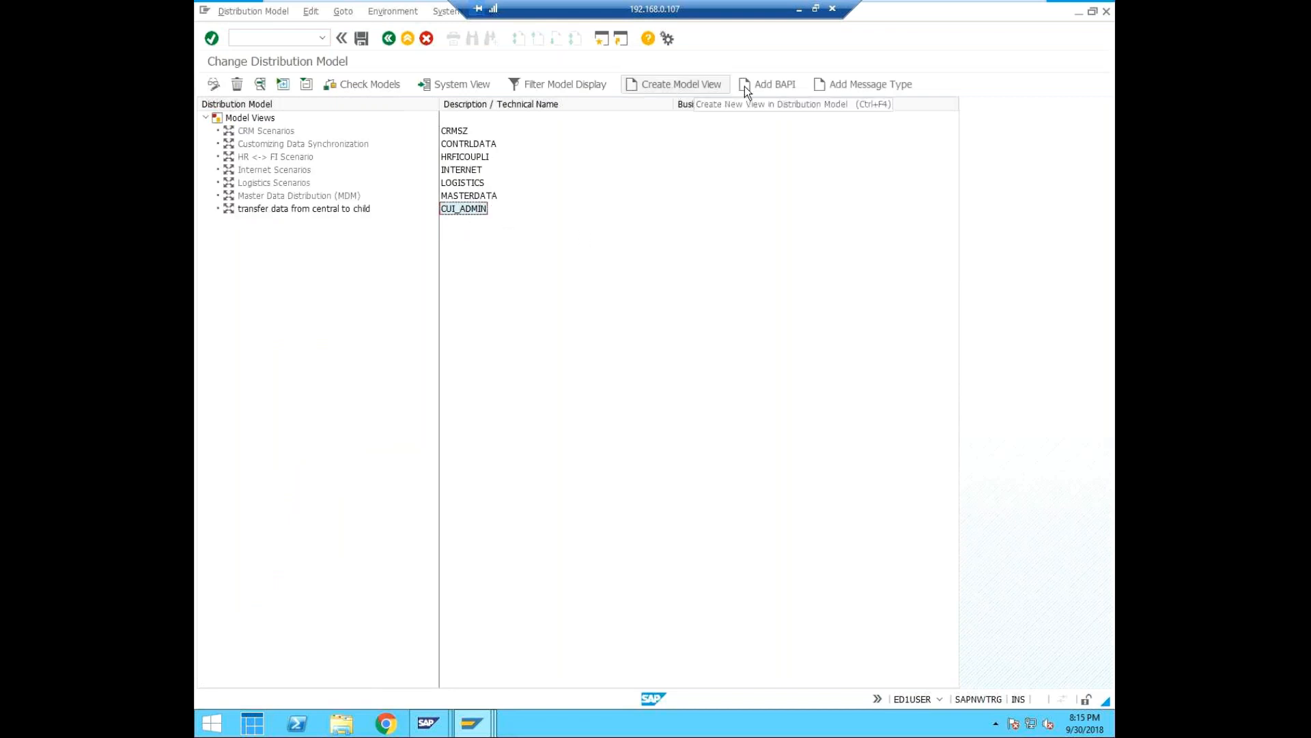
{"action": "left_click", "coordinate": [775, 83]}
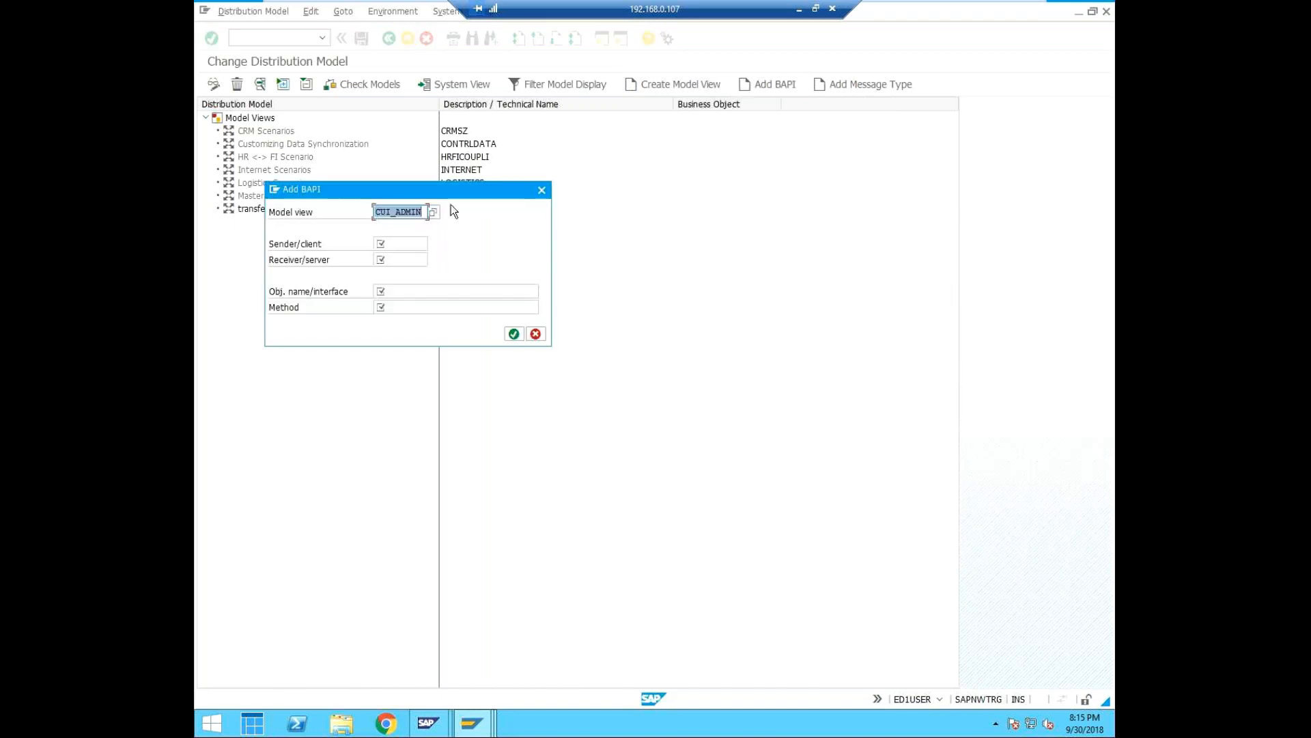
{"action": "left_click", "coordinate": [390, 245]}
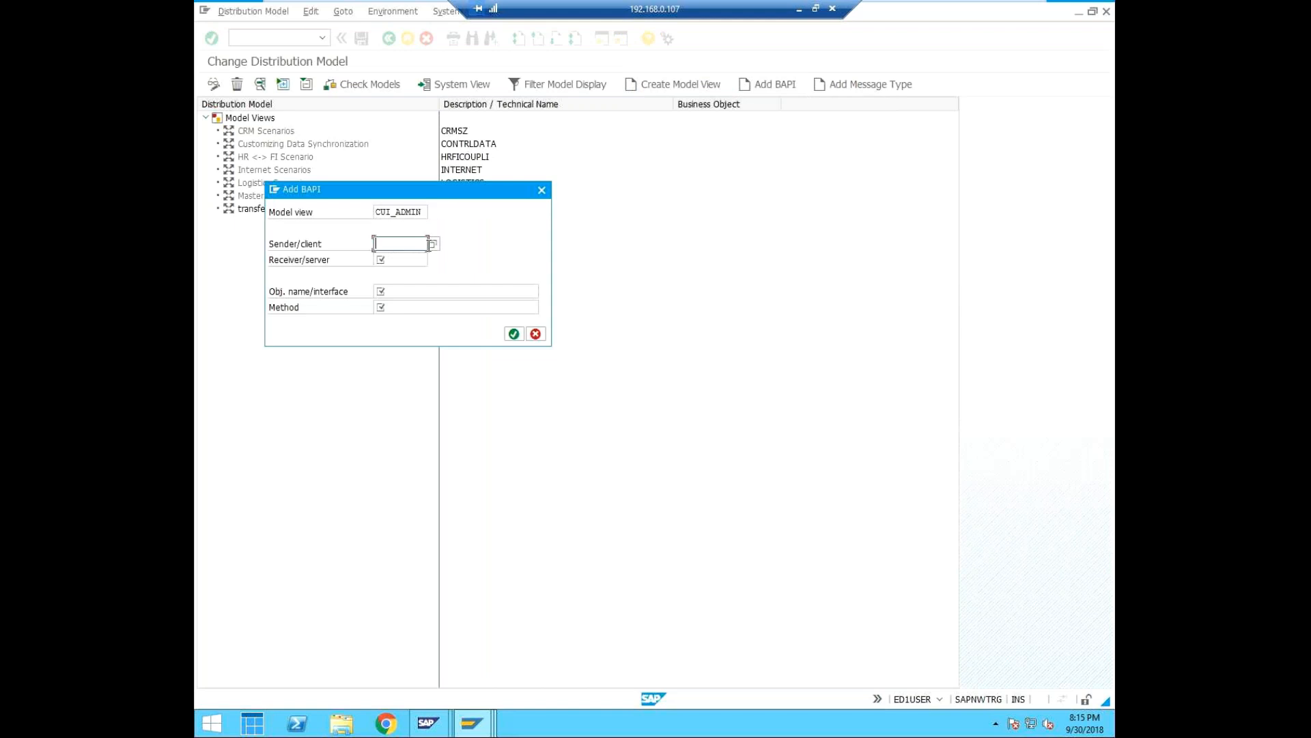
{"action": "left_click", "coordinate": [433, 244]}
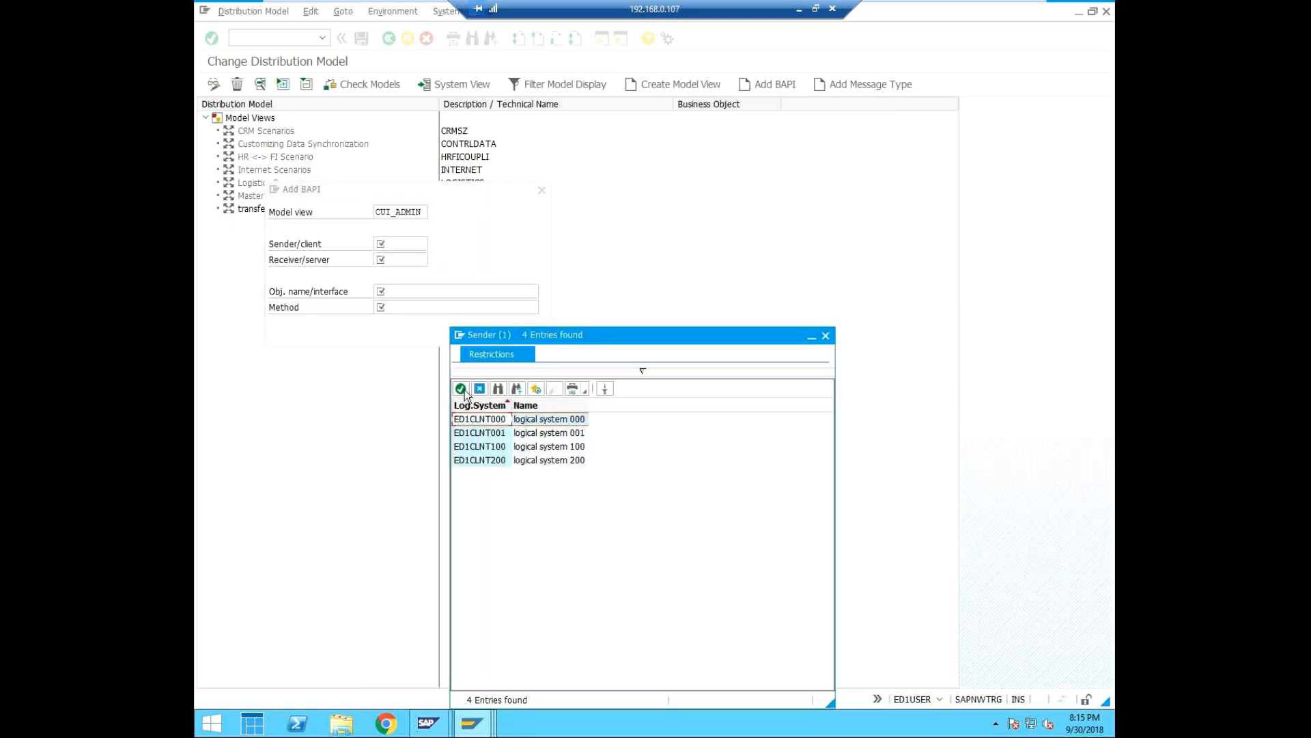
{"action": "left_click", "coordinate": [462, 389]}
{"action": "left_click", "coordinate": [413, 259]}
{"action": "left_click", "coordinate": [433, 260]}
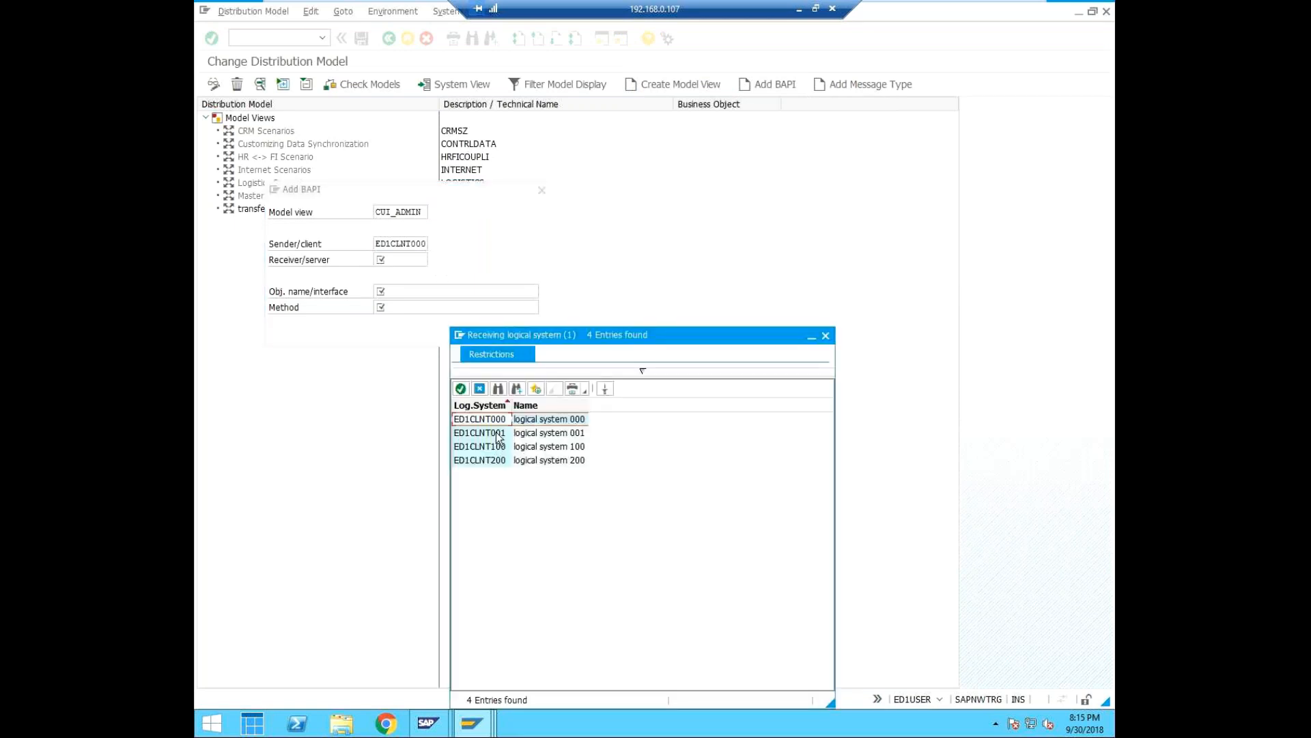
{"action": "left_click", "coordinate": [498, 434]}
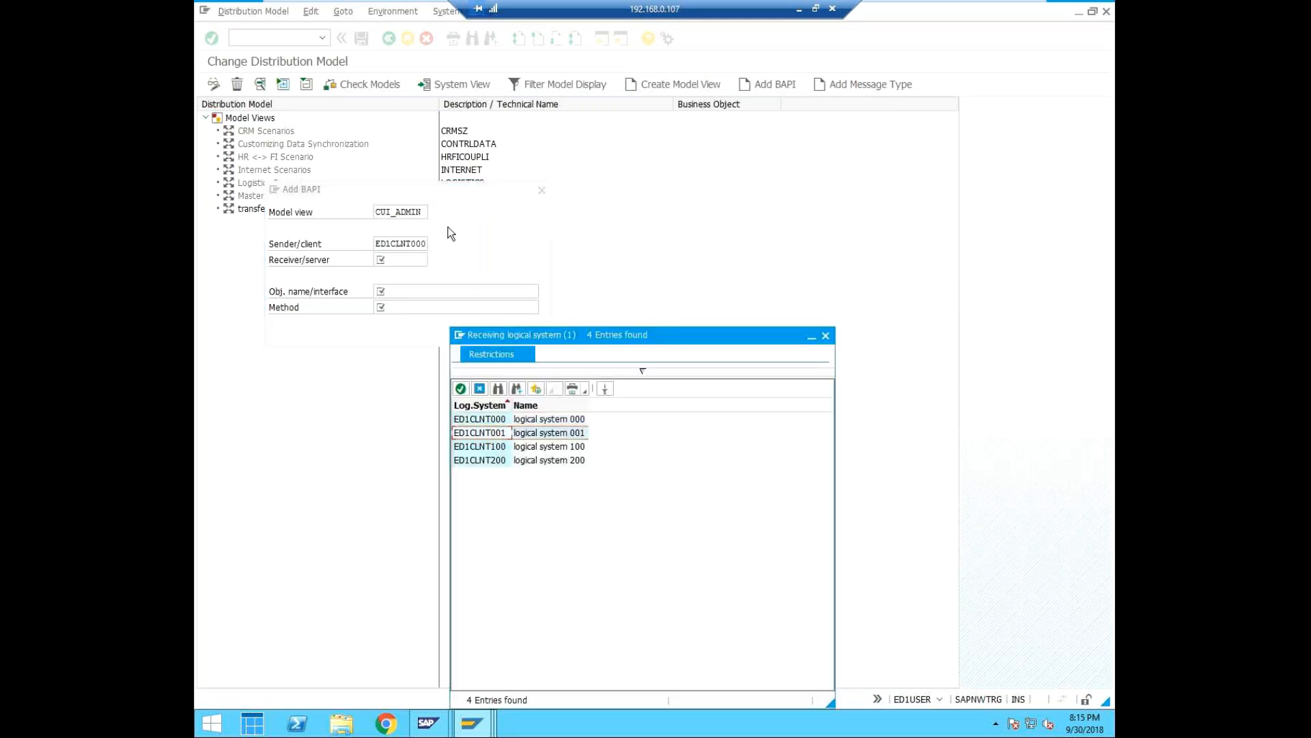
{"action": "left_click", "coordinate": [460, 389]}
Set the BAPI's object name to USER and its method to Clone, add it and save the distribution model.
{"action": "left_click", "coordinate": [414, 292]}
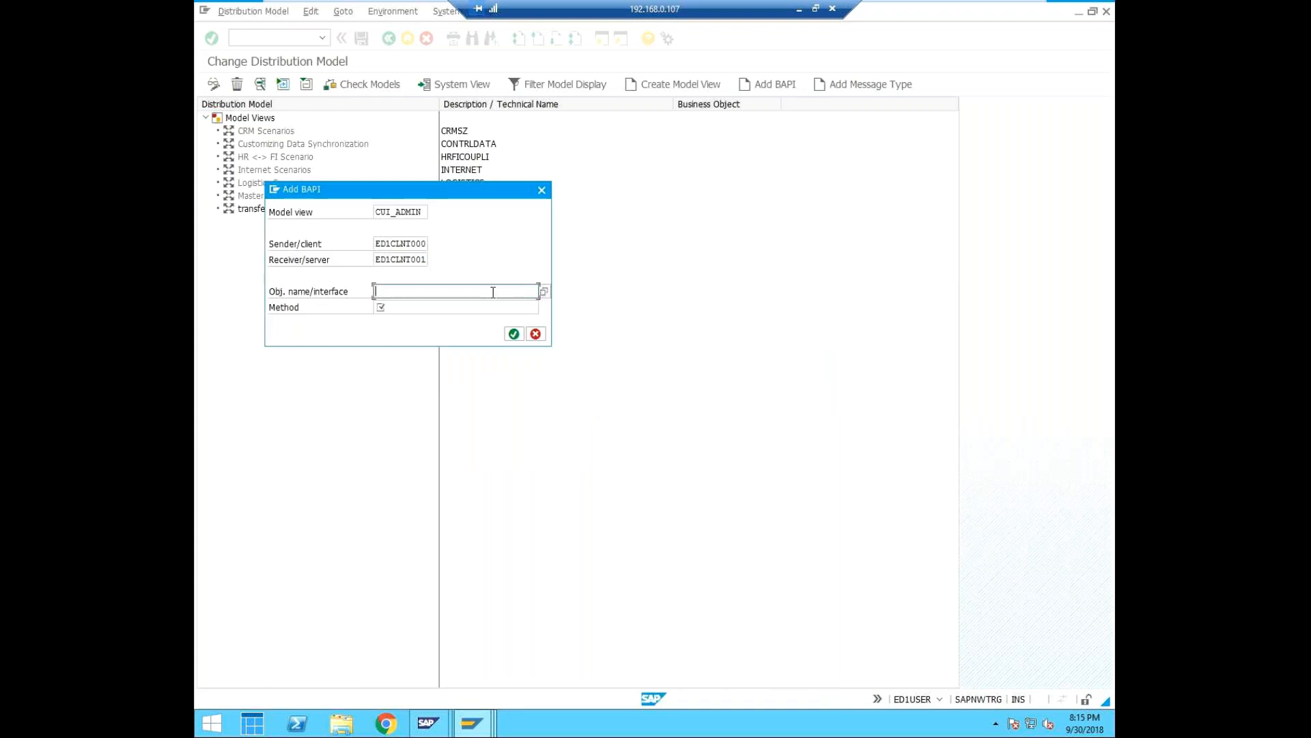
{"action": "type", "text": "SAP"}
{"action": "key", "text": "BackSpace"}
{"action": "key", "text": "BackSpace"}
{"action": "key", "text": "BackSpace"}
{"action": "type", "text": "USER"}
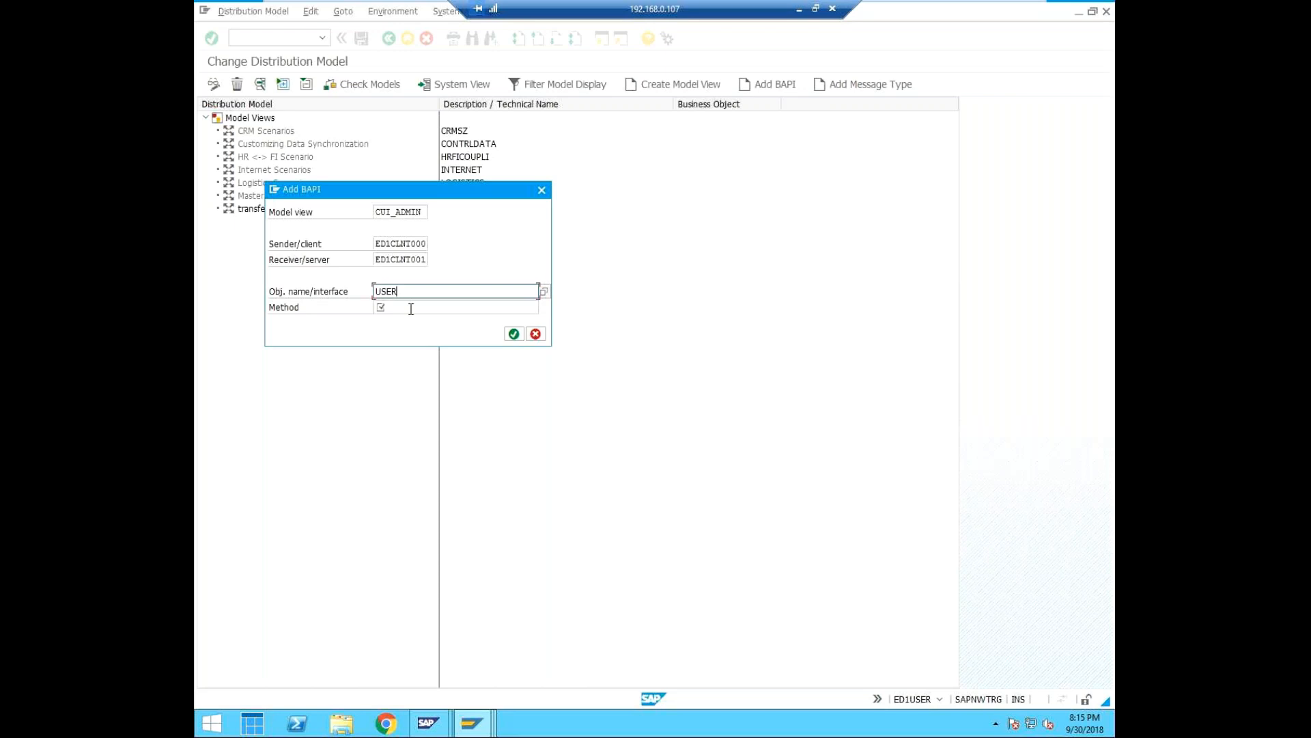
{"action": "left_click", "coordinate": [412, 308]}
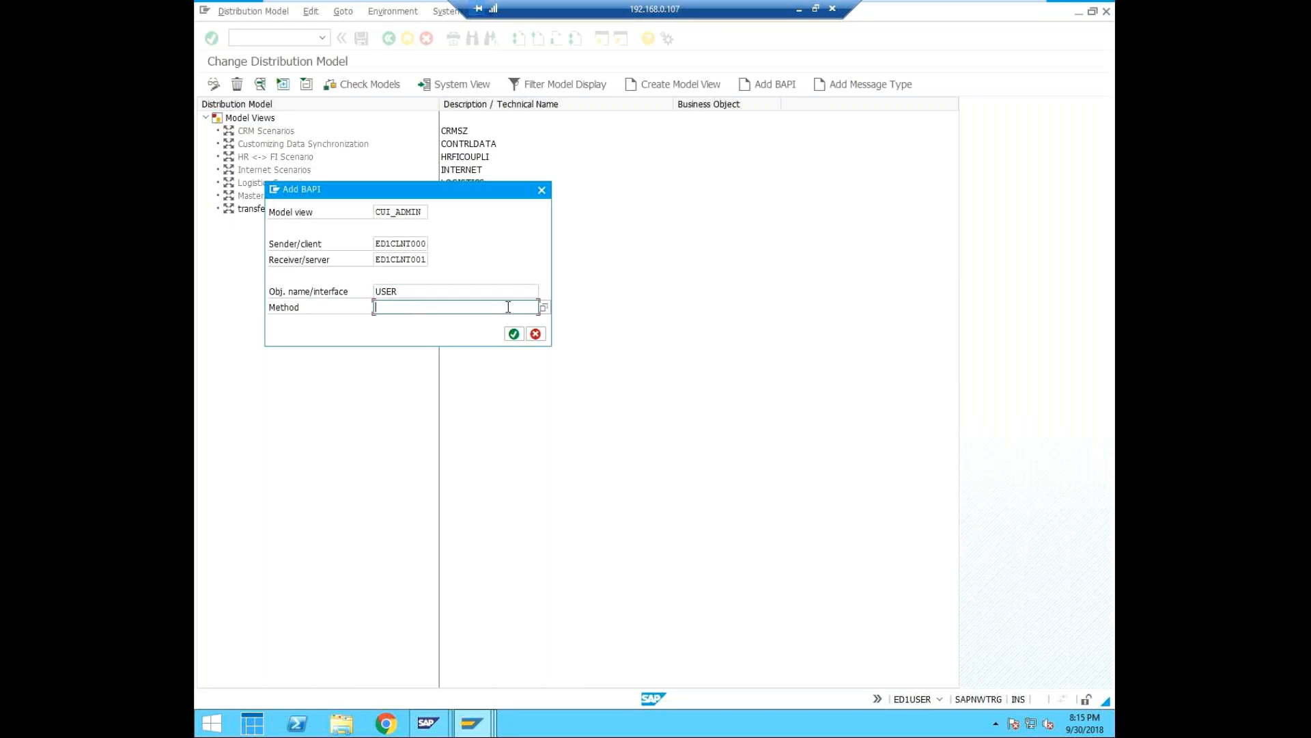
{"action": "left_click", "coordinate": [544, 307]}
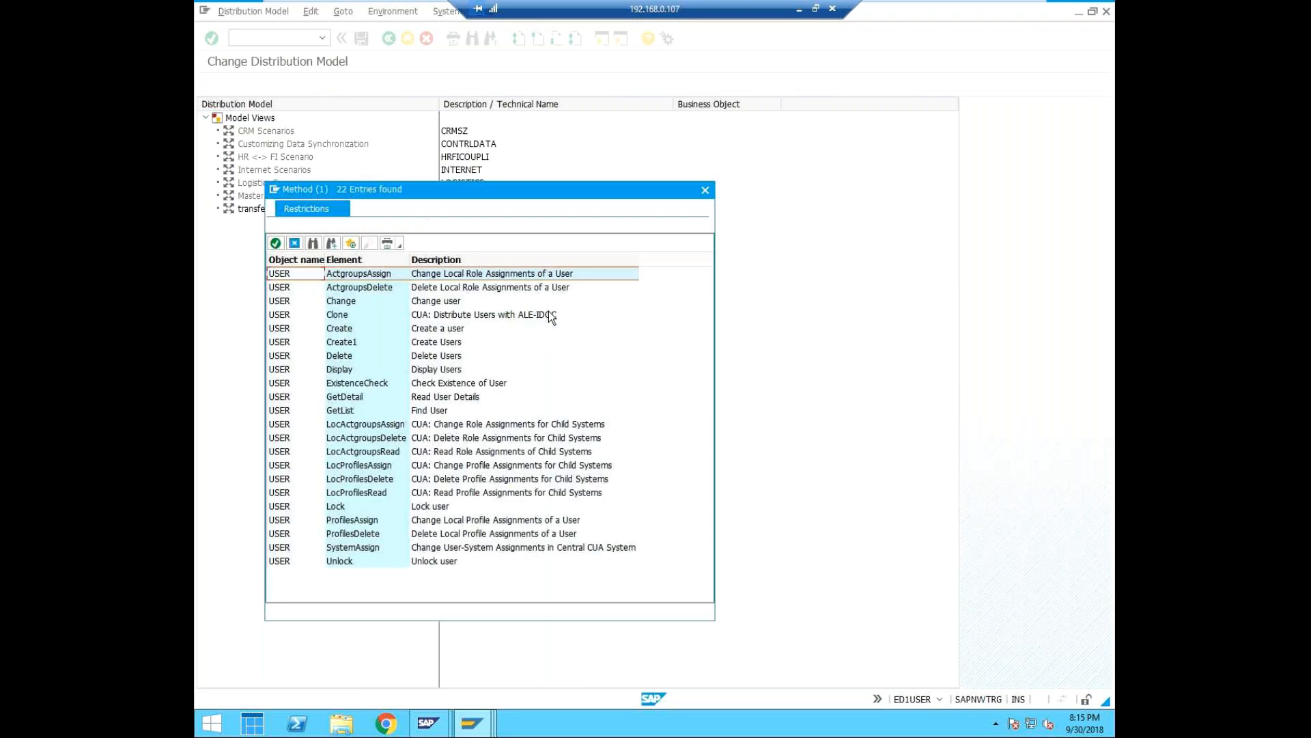
{"action": "left_click", "coordinate": [548, 312]}
{"action": "left_click", "coordinate": [276, 244]}
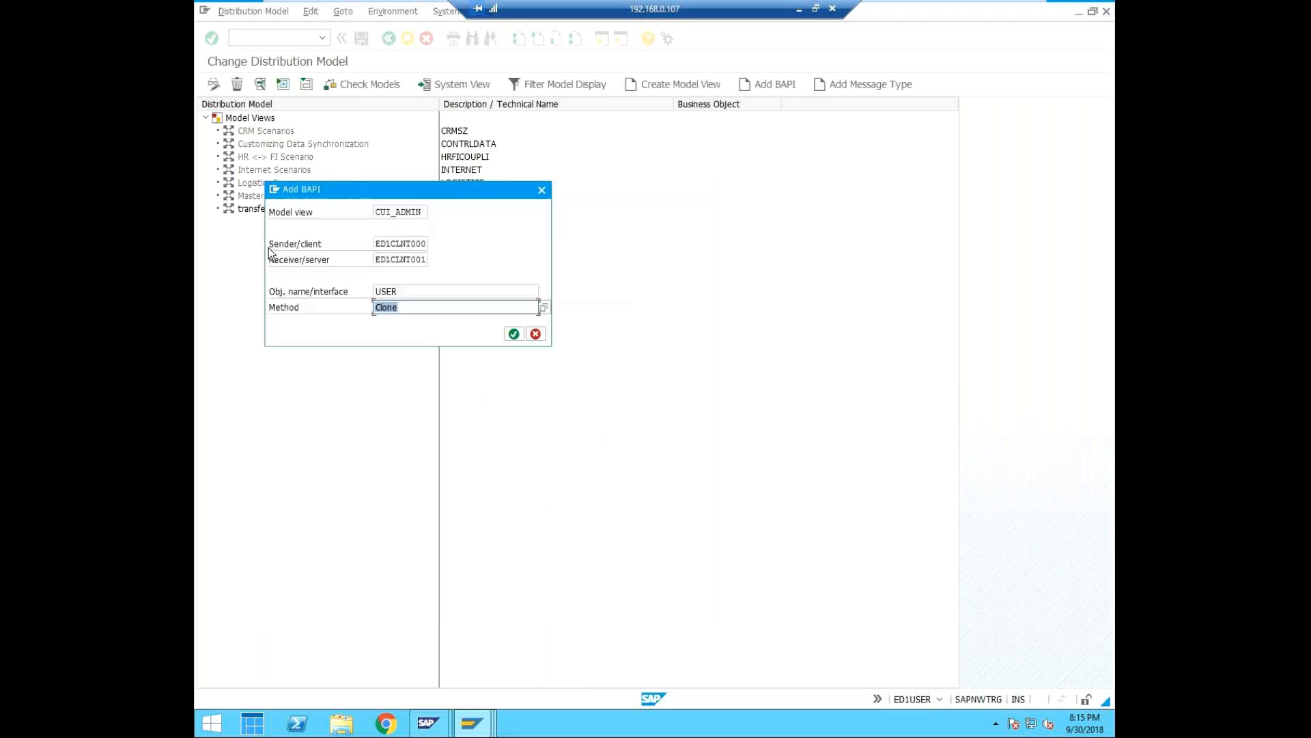
{"action": "left_click", "coordinate": [515, 335]}
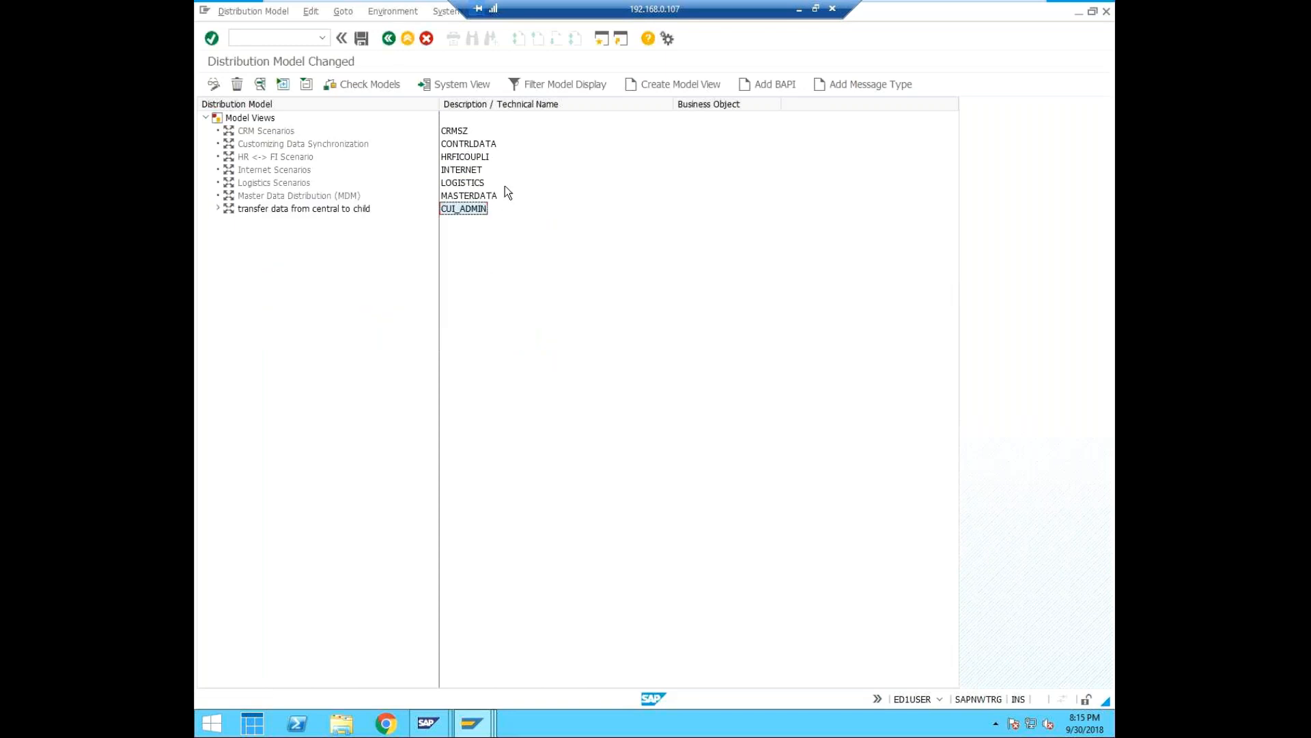
{"action": "left_click", "coordinate": [362, 40]}
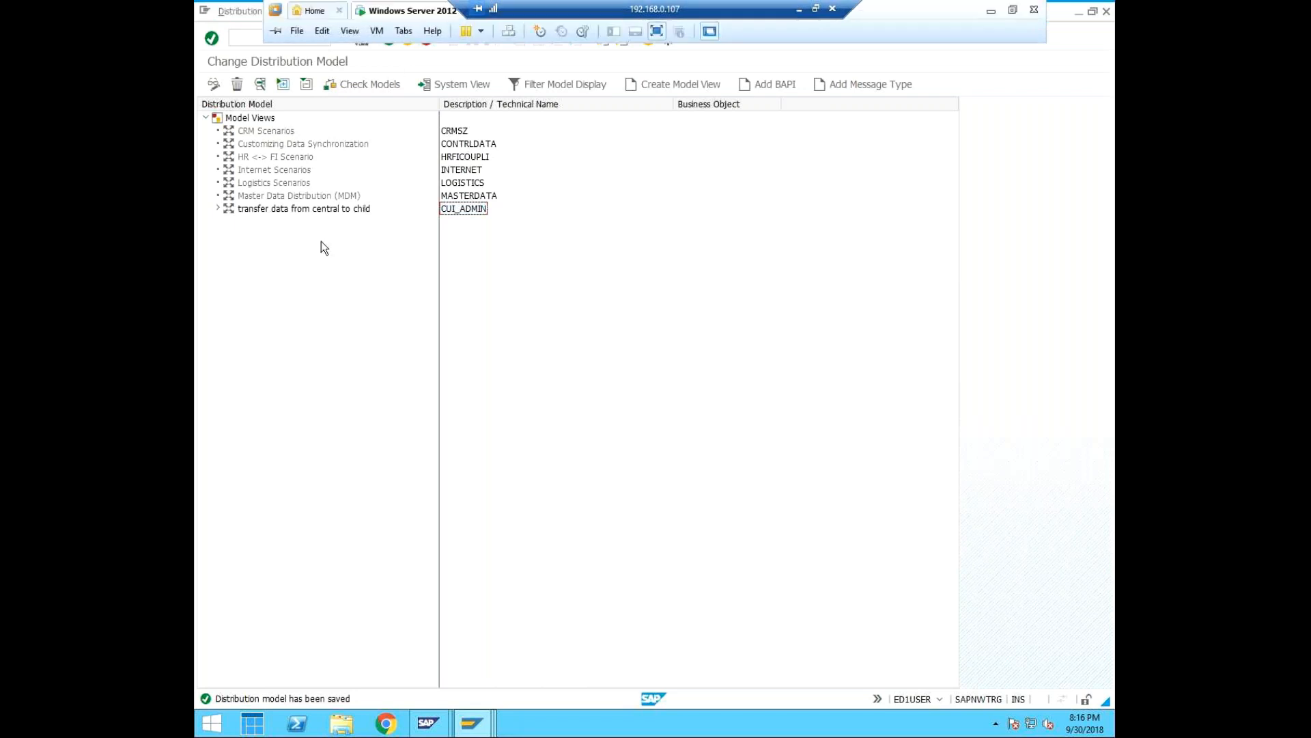
Open partner profile generation from the distribution model and set the model view to CUI_ADMIN.
{"action": "left_click", "coordinate": [392, 11]}
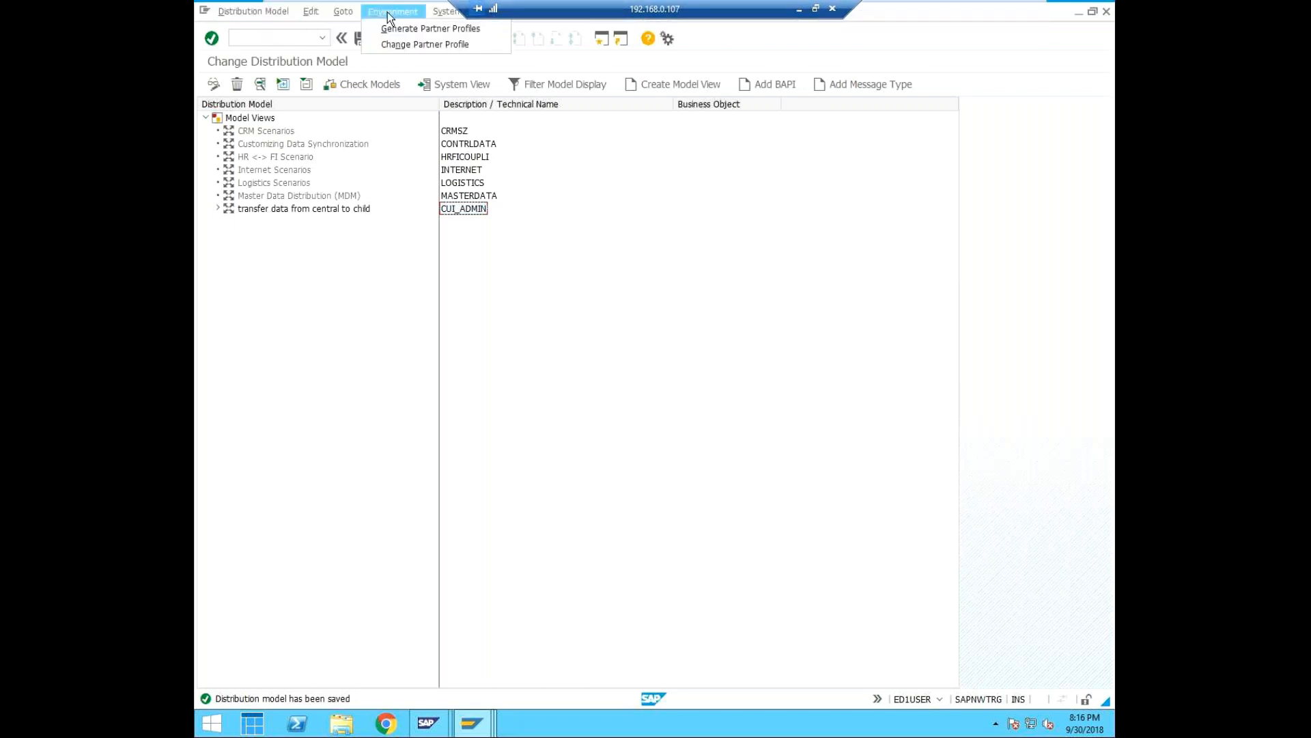
{"action": "left_click", "coordinate": [418, 28]}
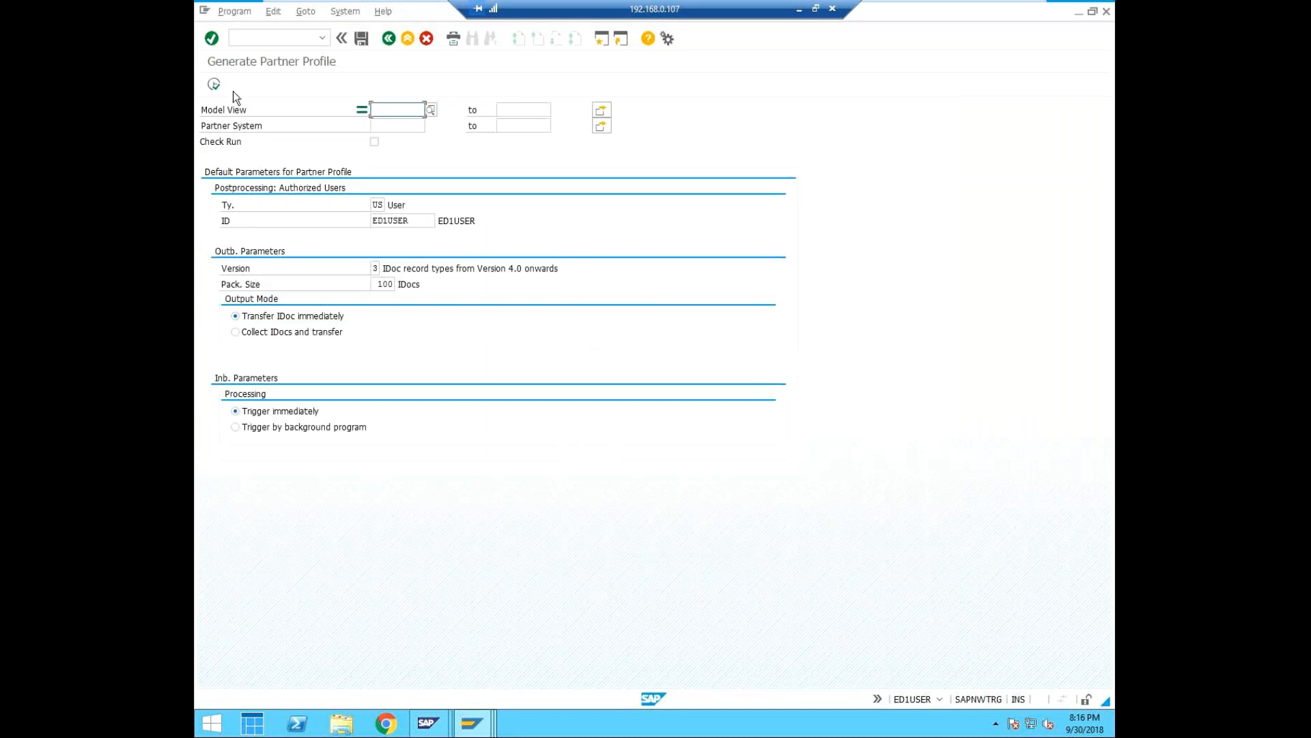
{"action": "left_click", "coordinate": [432, 110]}
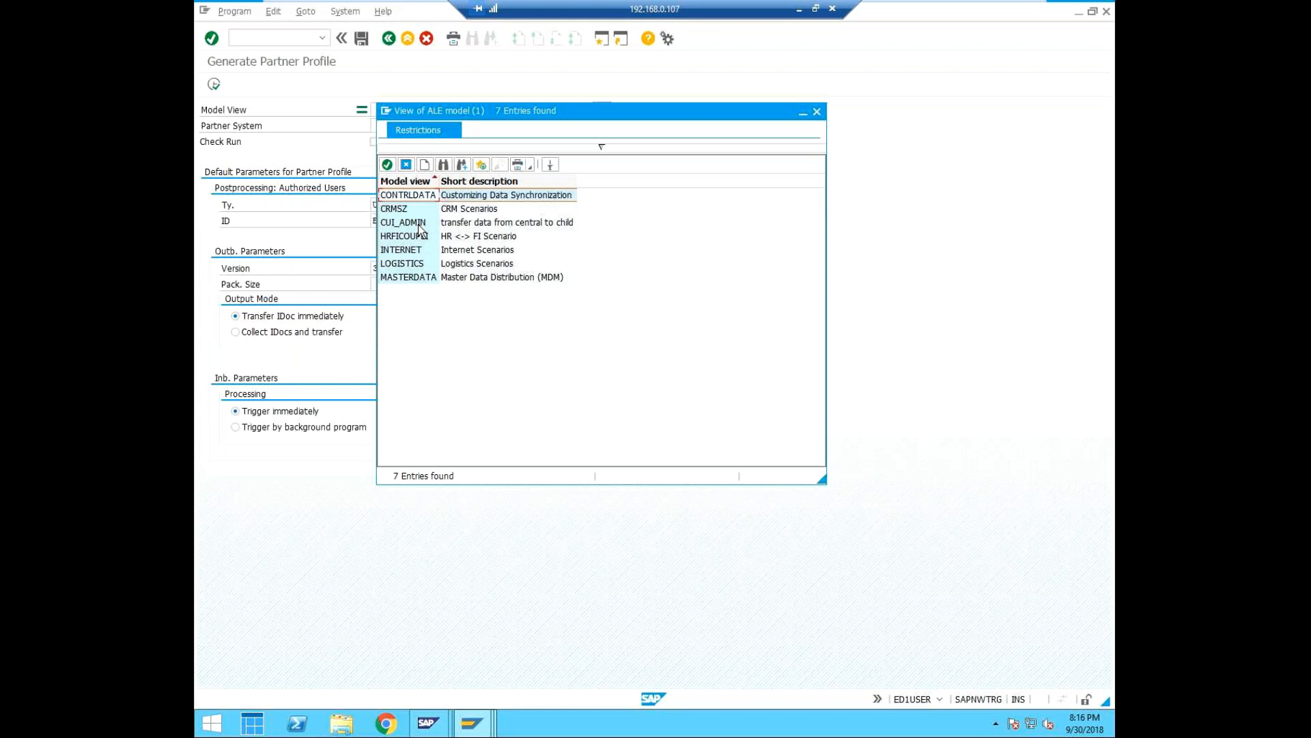
{"action": "left_click", "coordinate": [418, 225]}
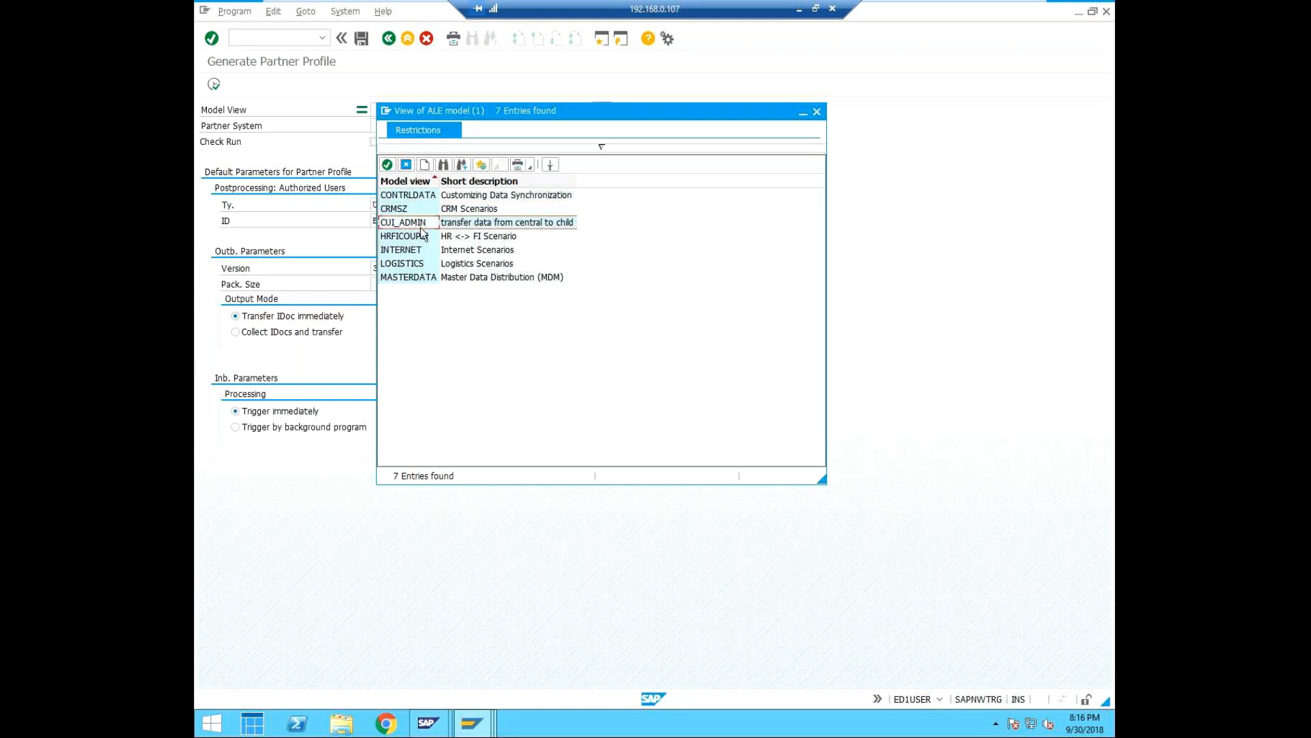
{"action": "left_click", "coordinate": [387, 166]}
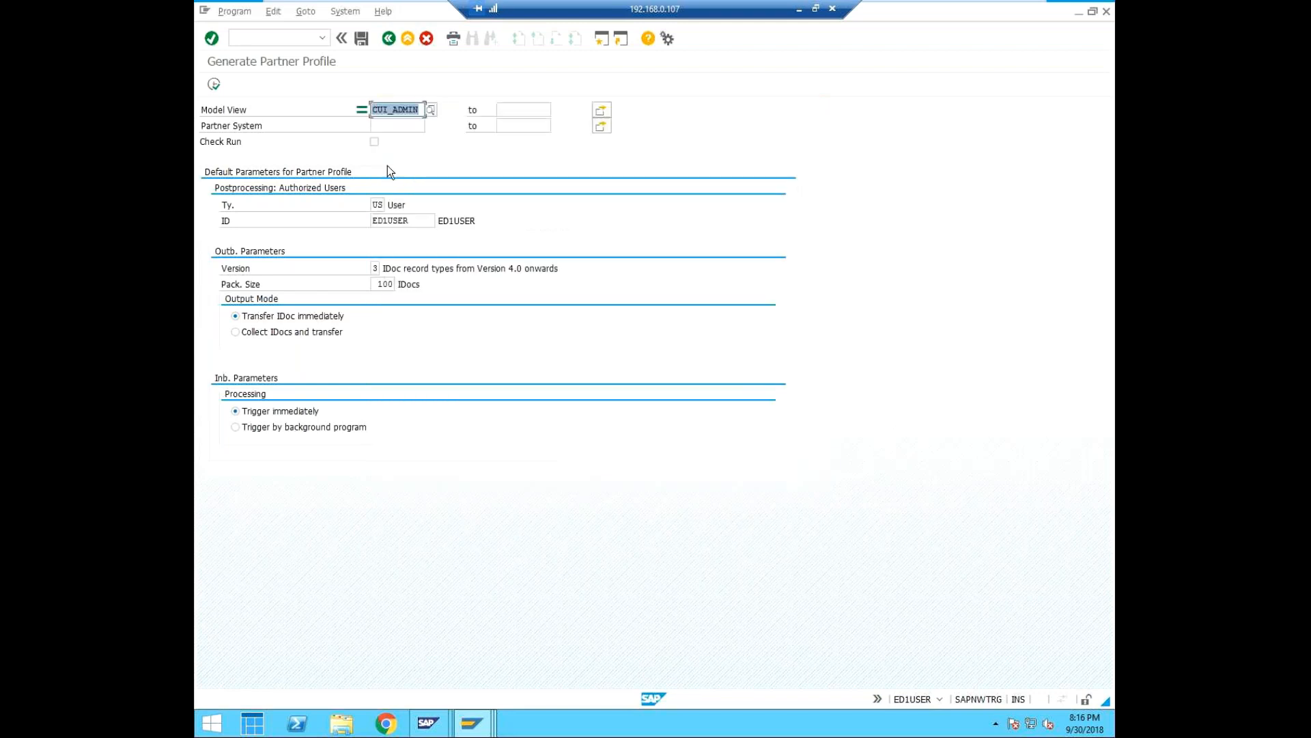
Set the partner system to ED1CLNT001 and generate the partner profiles.
{"action": "left_click", "coordinate": [397, 127]}
{"action": "left_click", "coordinate": [431, 127]}
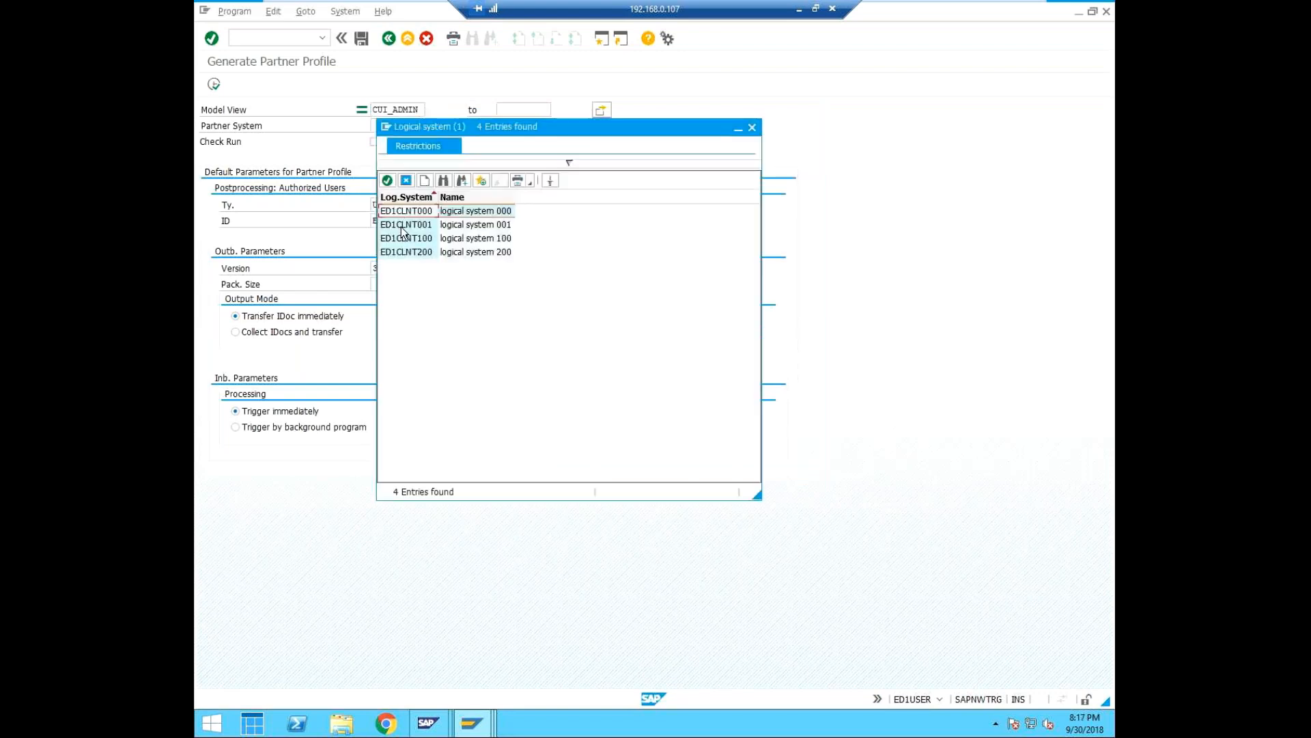
{"action": "left_click", "coordinate": [403, 225]}
{"action": "left_click", "coordinate": [387, 180]}
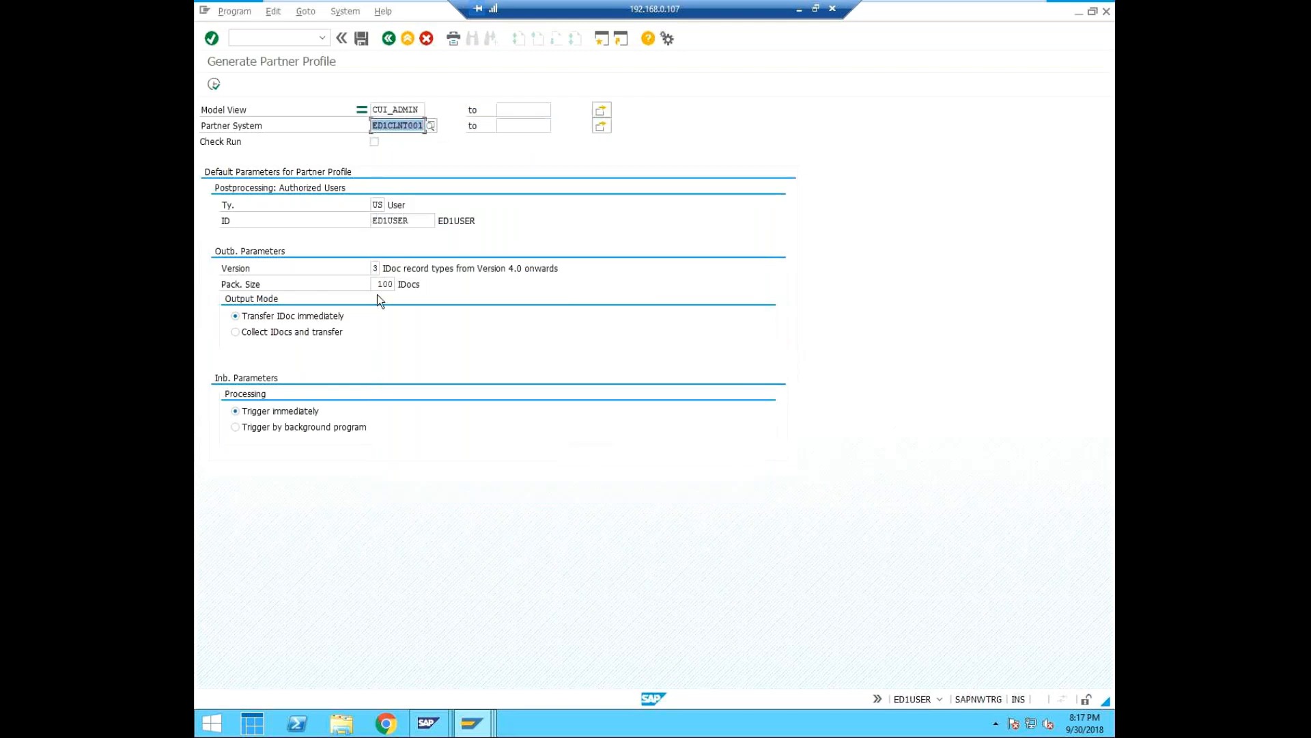
{"action": "left_click", "coordinate": [213, 86]}
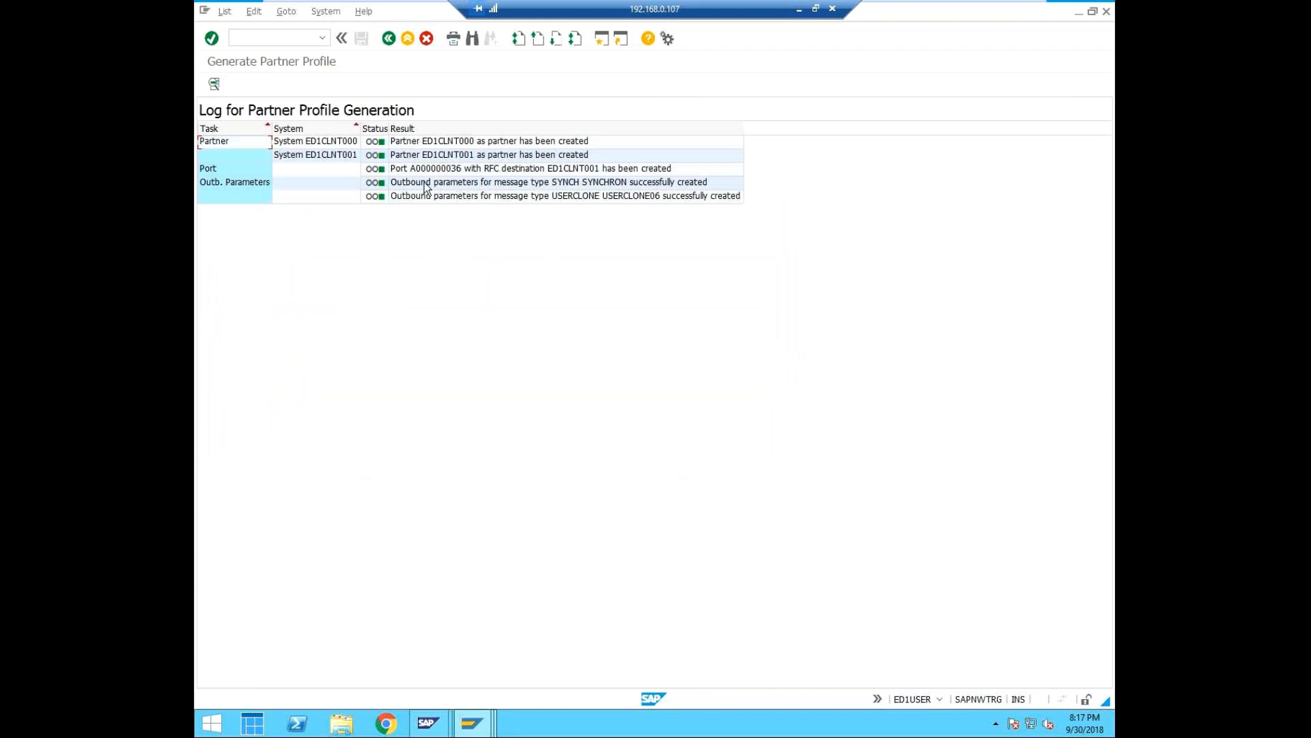
Return to the distribution model and distribute model view CUI_ADMIN to logical system ED1CLNT001.
{"action": "left_click", "coordinate": [388, 40]}
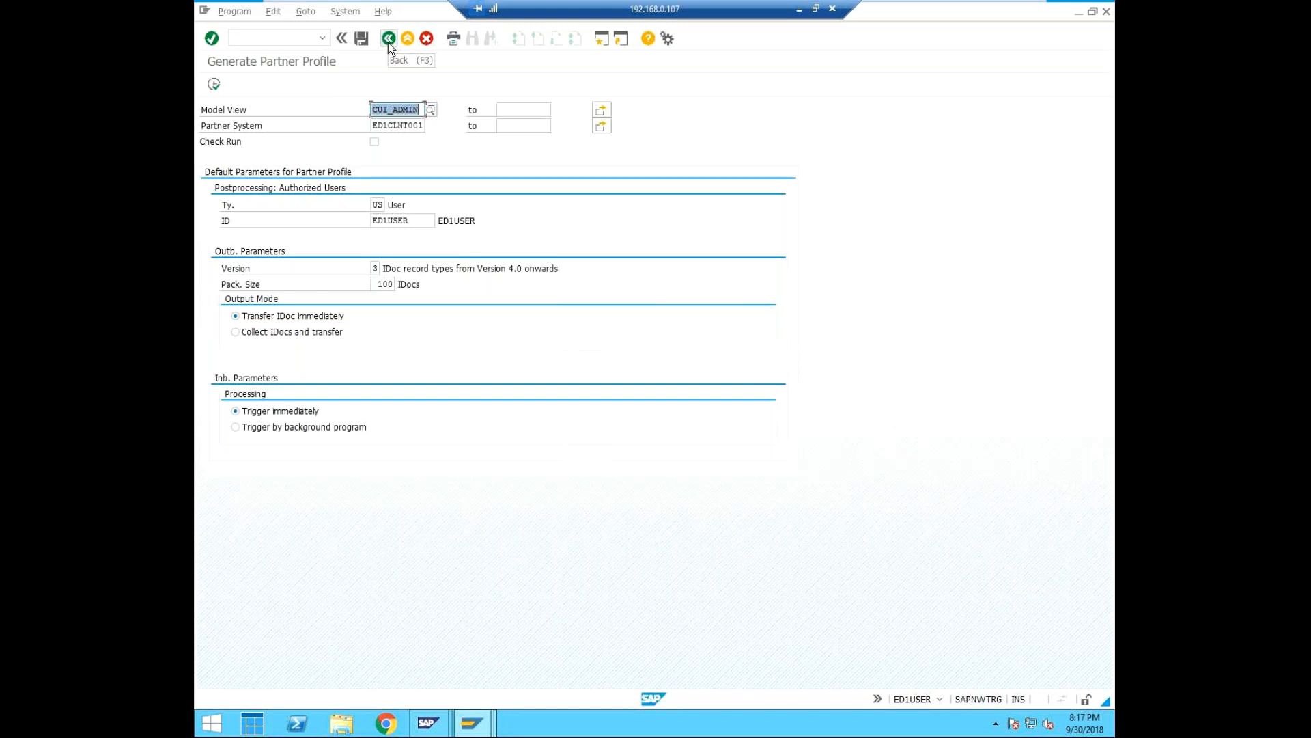
{"action": "left_click", "coordinate": [388, 41]}
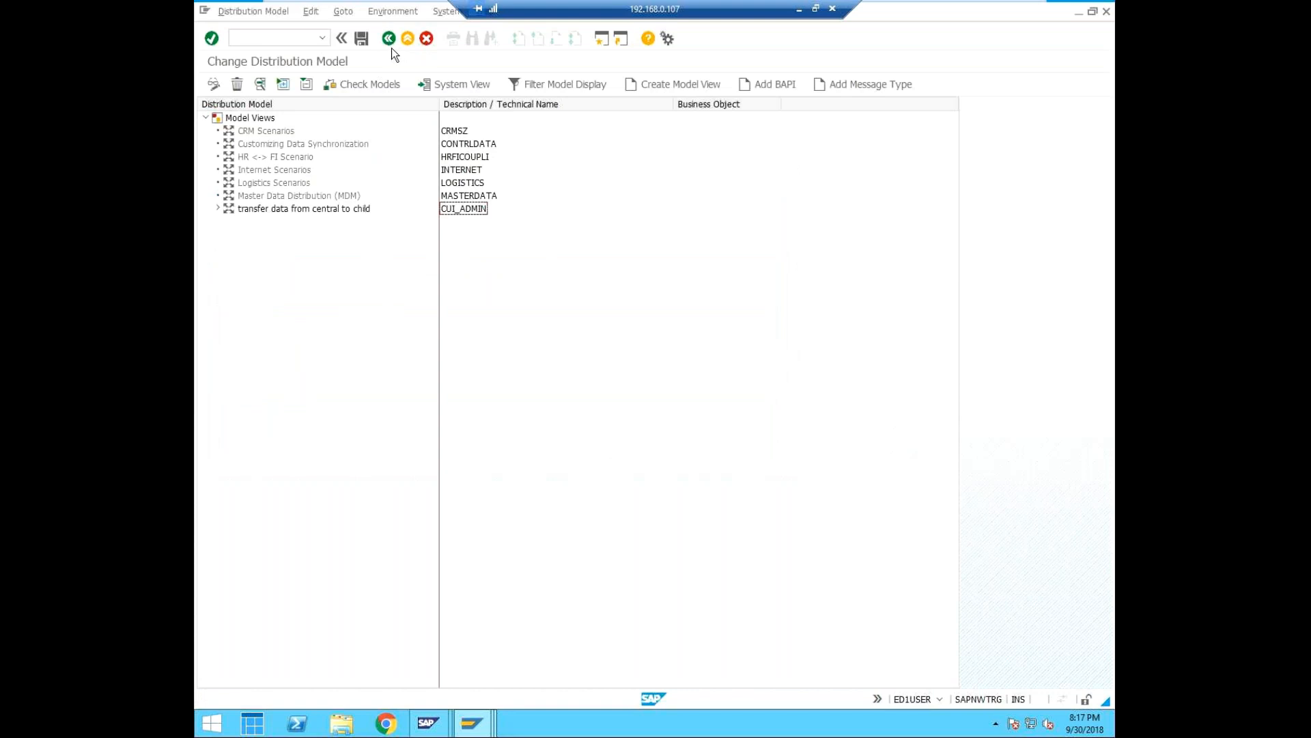
{"action": "left_click", "coordinate": [481, 730]}
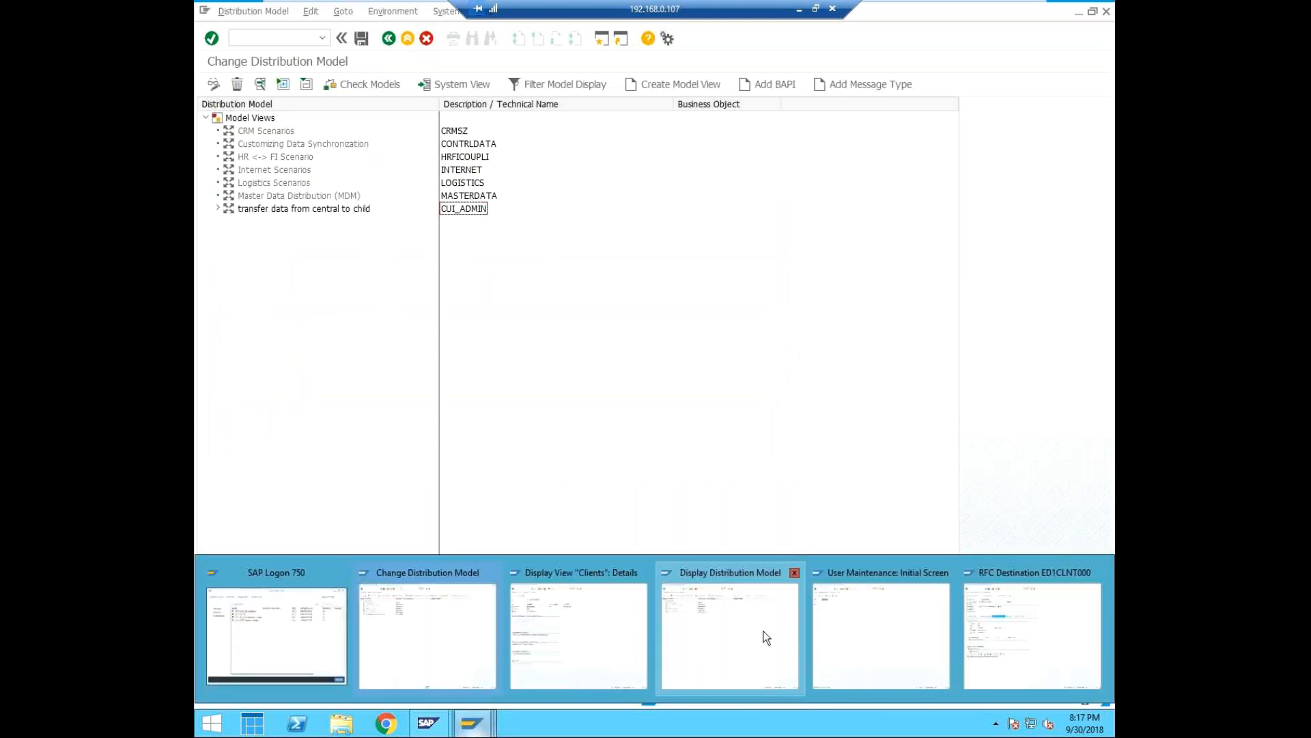
{"action": "left_click", "coordinate": [470, 569]}
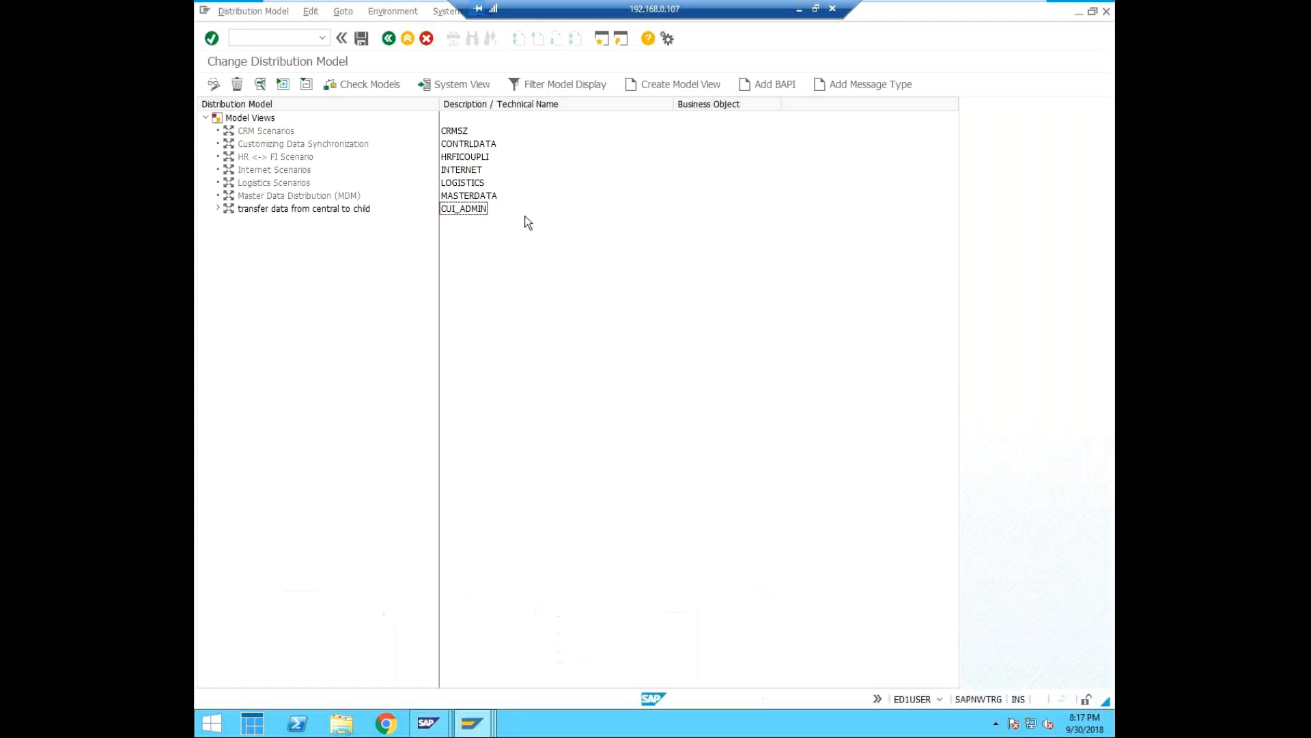
{"action": "left_click", "coordinate": [461, 212]}
{"action": "left_click", "coordinate": [307, 13]}
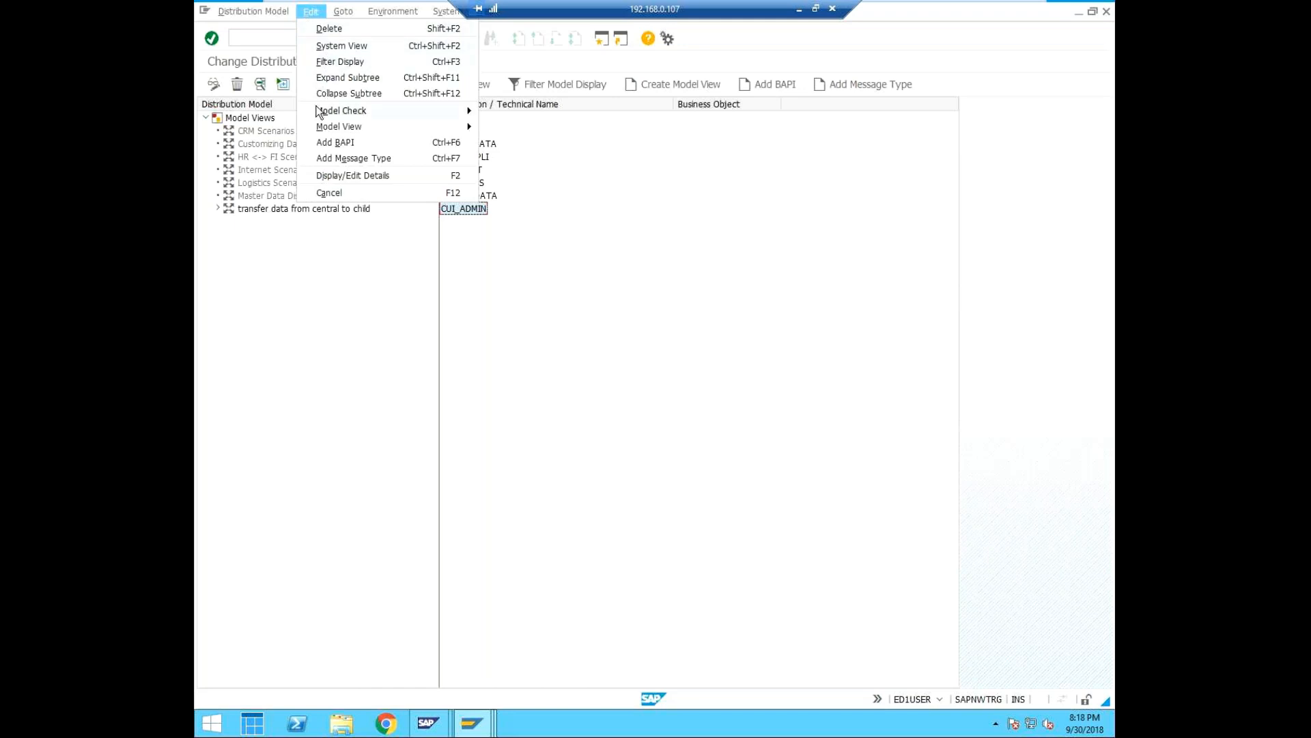
{"action": "mouse_move", "coordinate": [320, 125]}
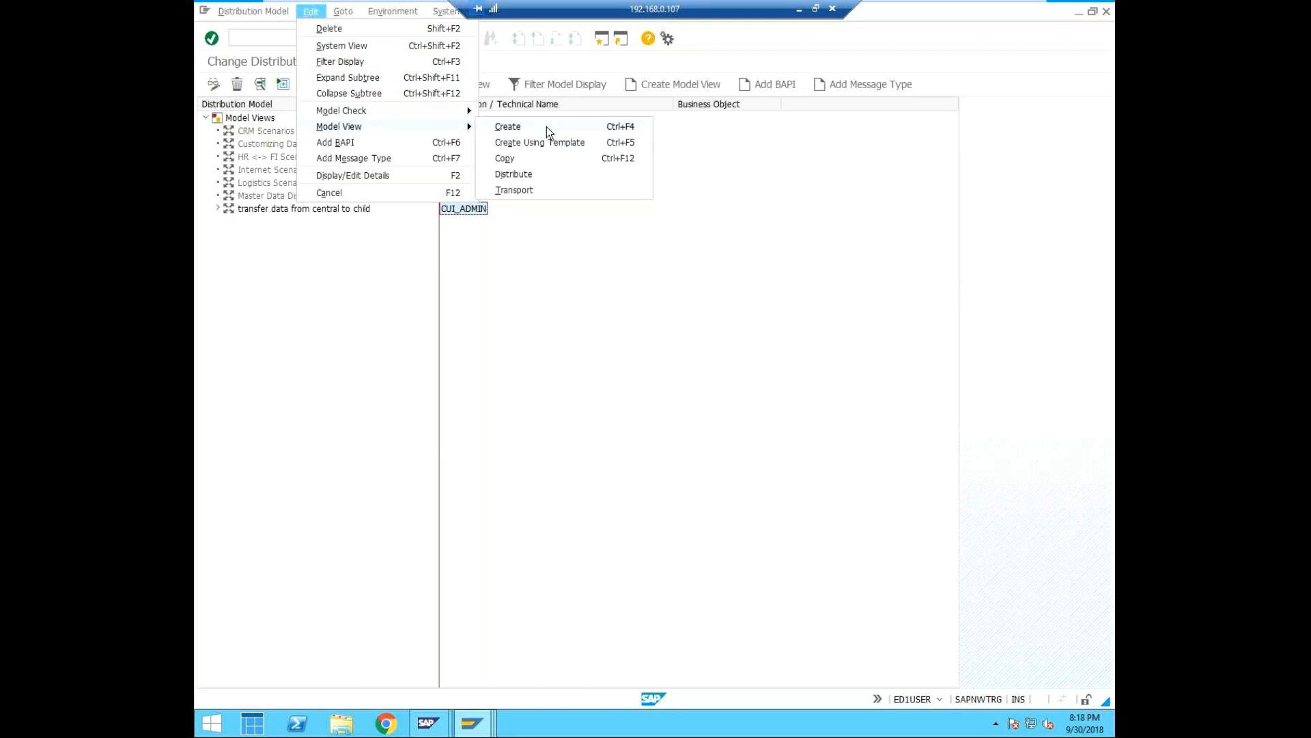
{"action": "left_click", "coordinate": [524, 177]}
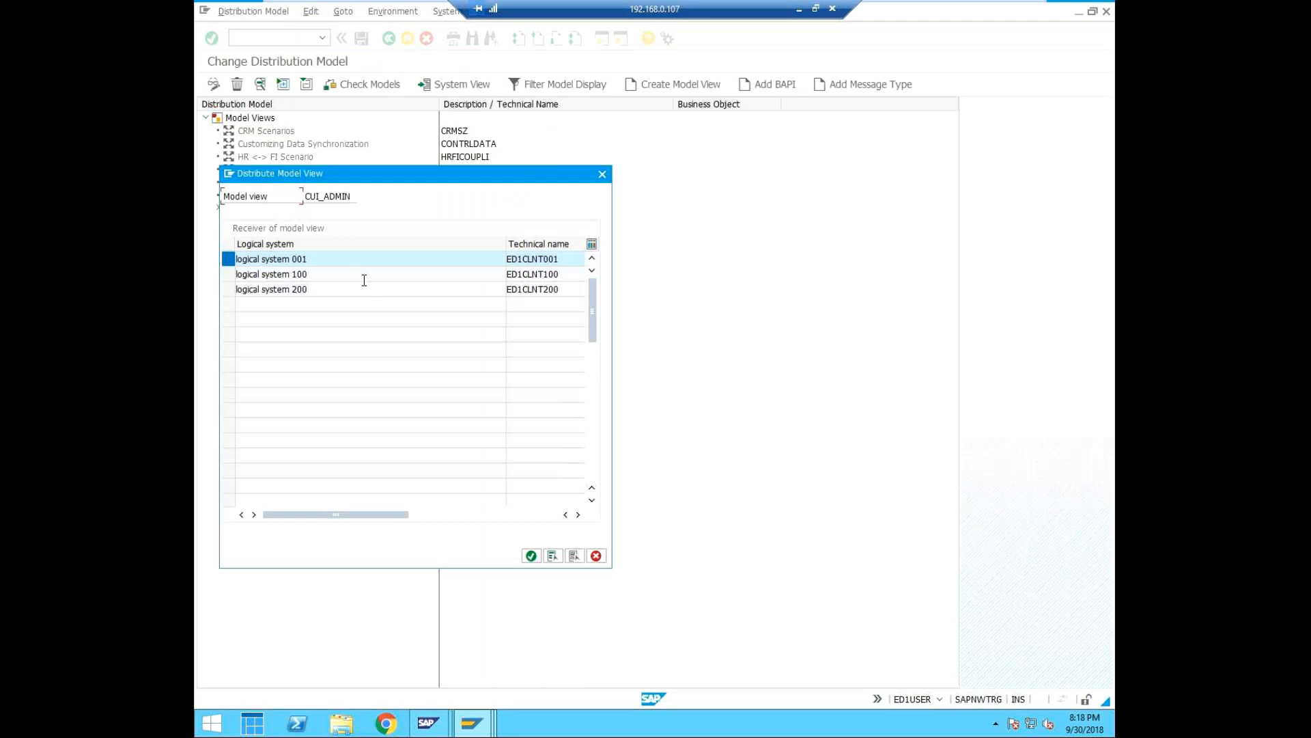
{"action": "left_click", "coordinate": [228, 257]}
{"action": "left_click", "coordinate": [229, 257]}
{"action": "left_click", "coordinate": [532, 556]}
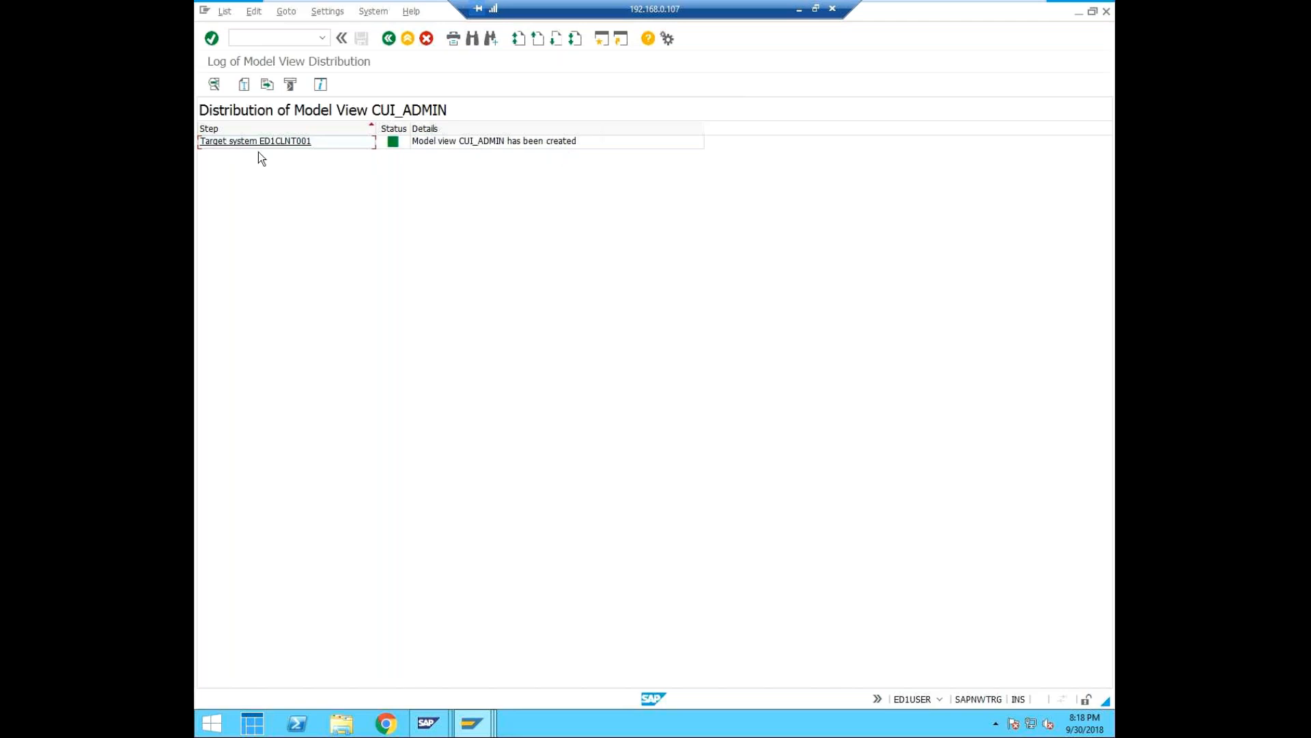
Switch to the session showing RFC destination ED1CLNT000 and check which client it is logged on to.
{"action": "left_click", "coordinate": [252, 37]}
{"action": "type", "text": "/n"}
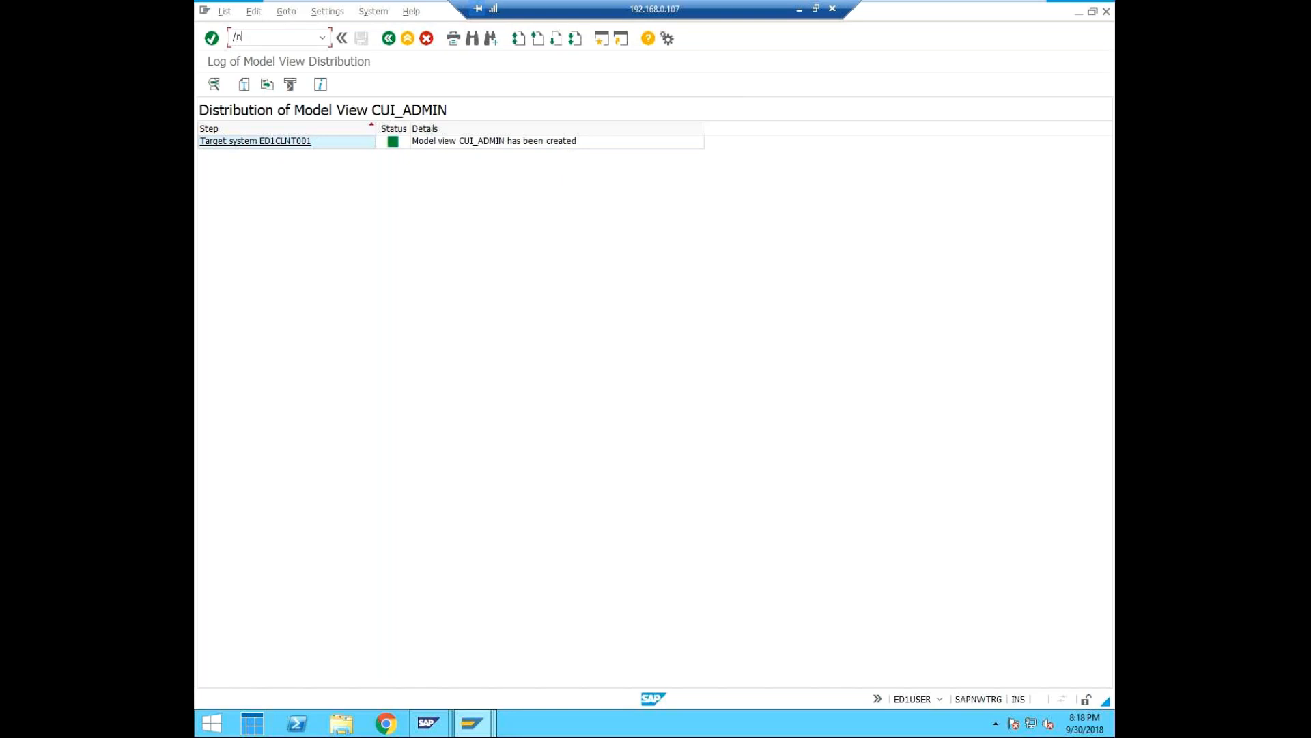
{"action": "key", "text": "BackSpace"}
{"action": "key", "text": "BackSpace"}
{"action": "left_click", "coordinate": [459, 734]}
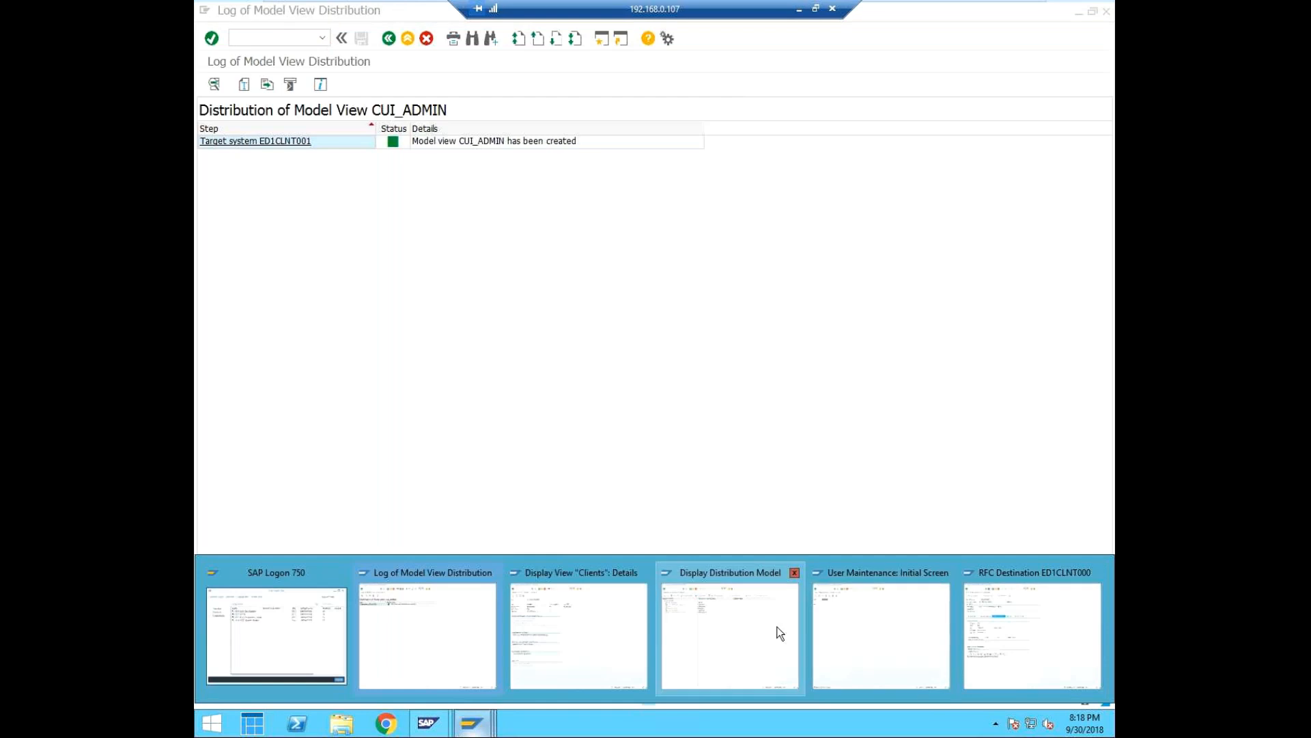
{"action": "left_click", "coordinate": [752, 631]}
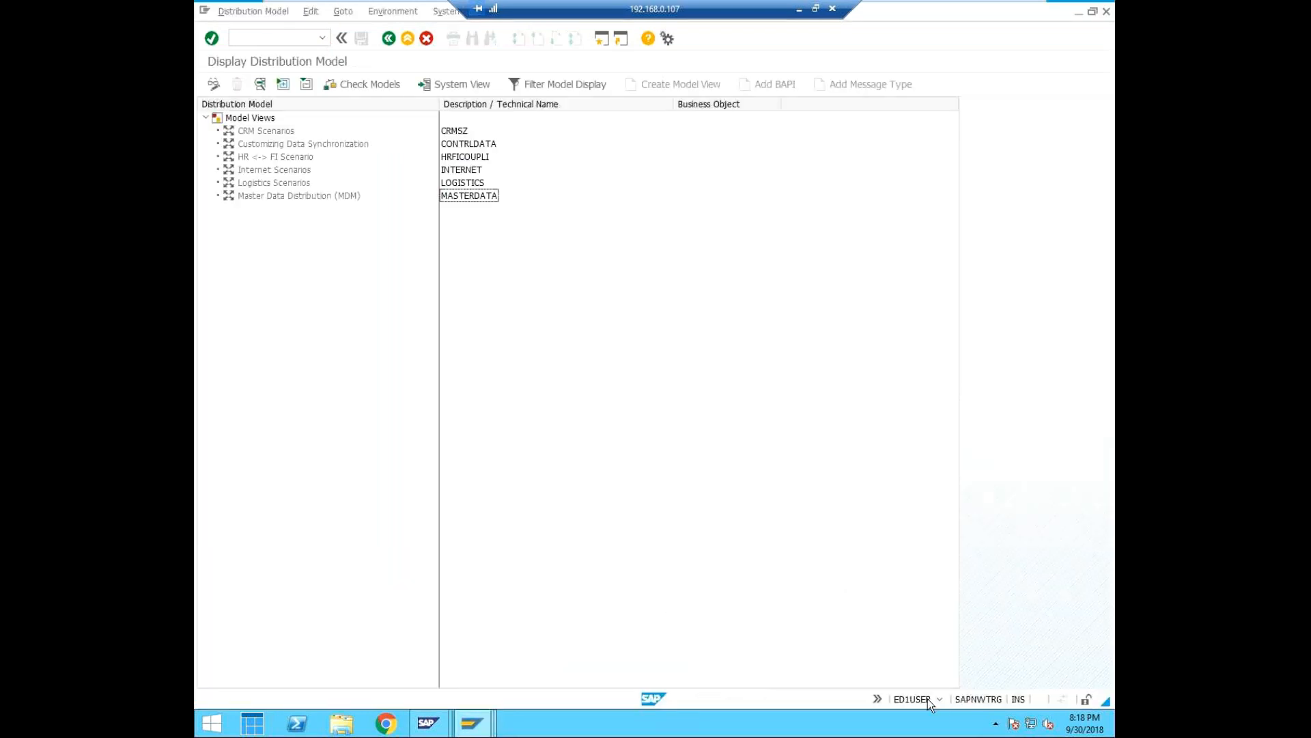
{"action": "left_click", "coordinate": [471, 724]}
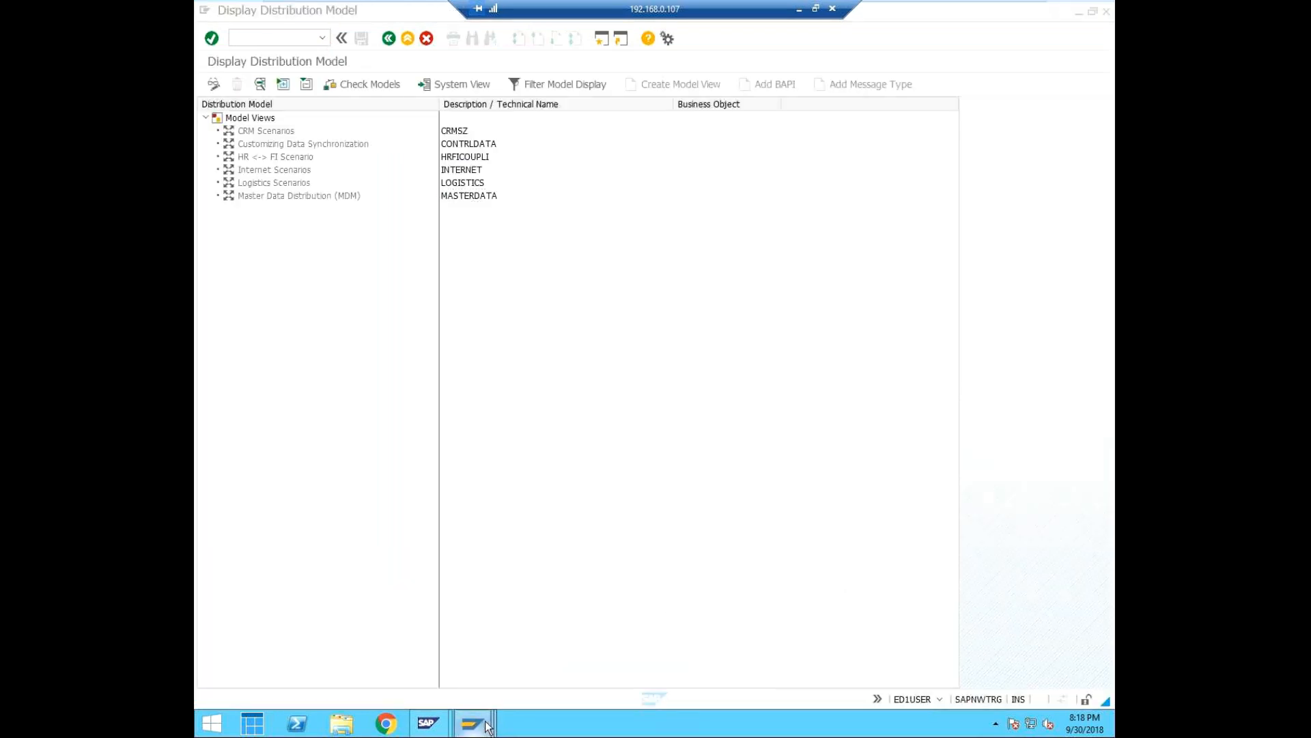
{"action": "left_click", "coordinate": [1016, 634]}
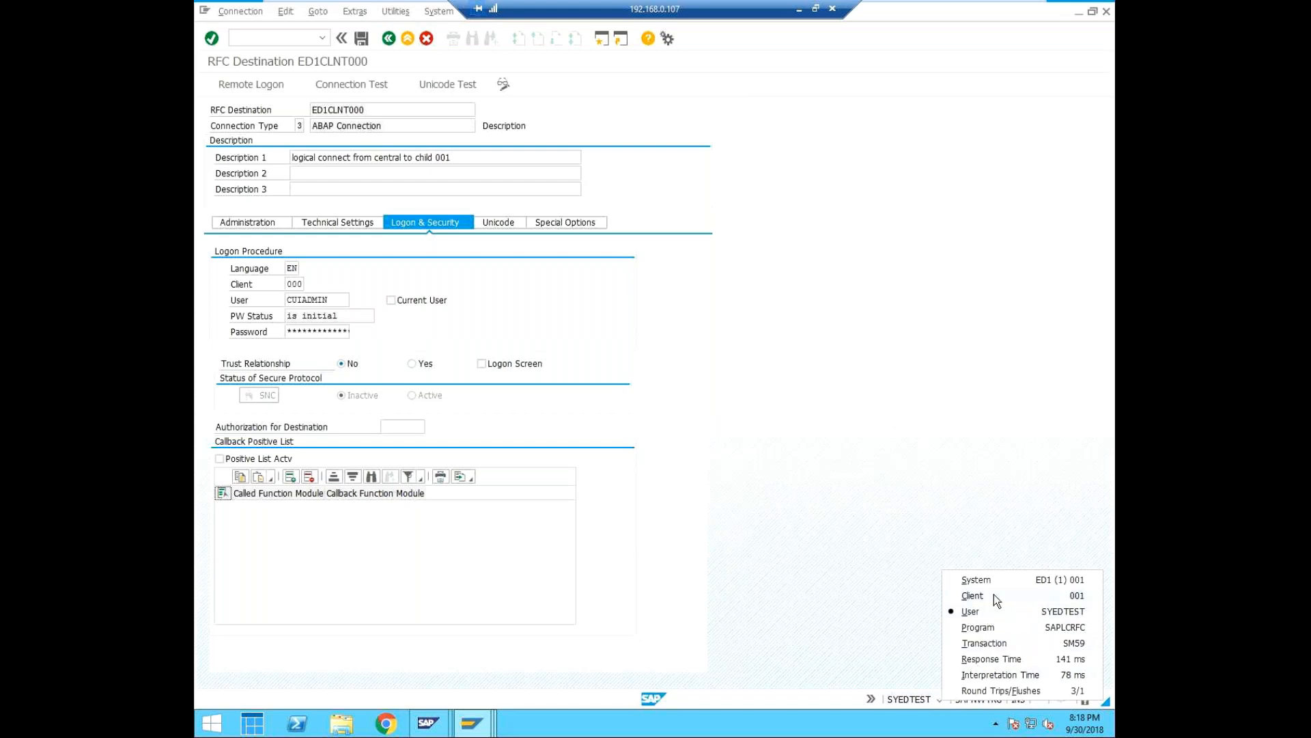
{"action": "left_click", "coordinate": [903, 547]}
Run transaction BD64 in the client 001 session and check the distribution model for model view CUI_ADMIN.
{"action": "left_click", "coordinate": [278, 34]}
{"action": "type", "text": "/ndb64"}
{"action": "key", "text": "Return"}
{"action": "type", "text": "/nbd"}
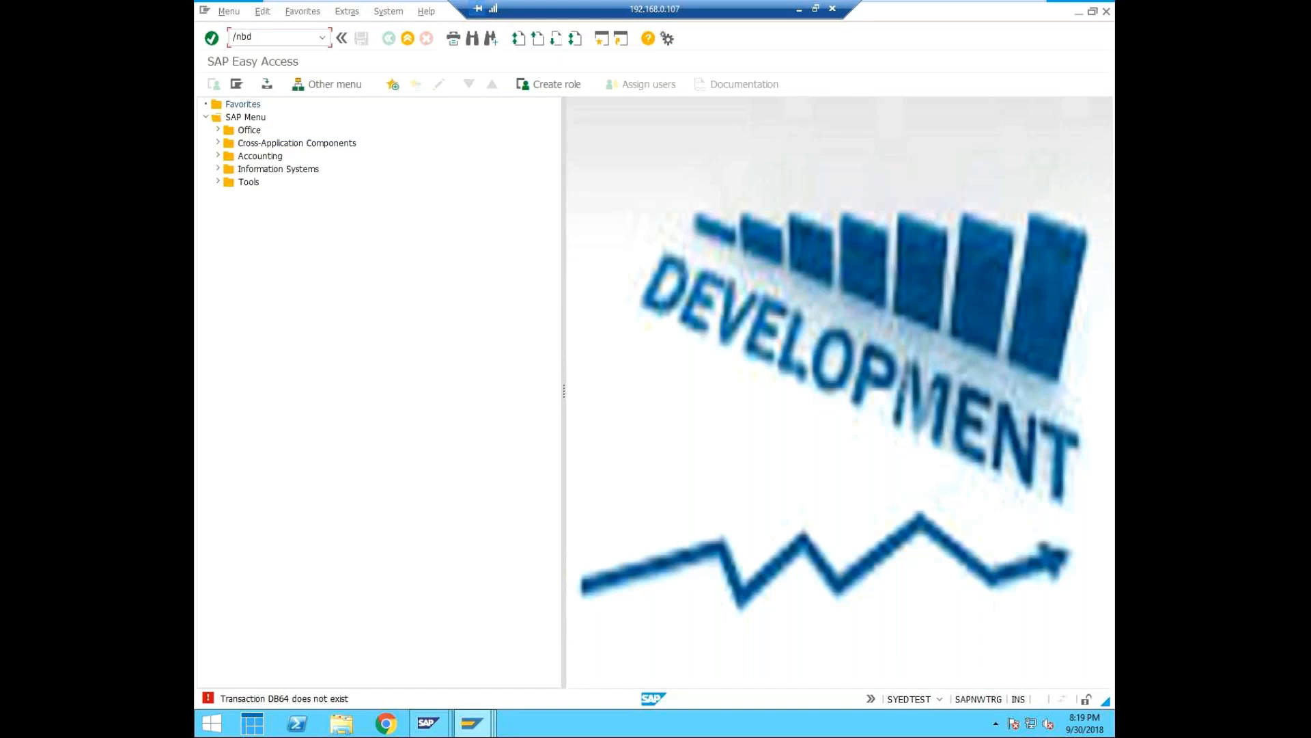
{"action": "type", "text": "64"}
{"action": "key", "text": "Return"}
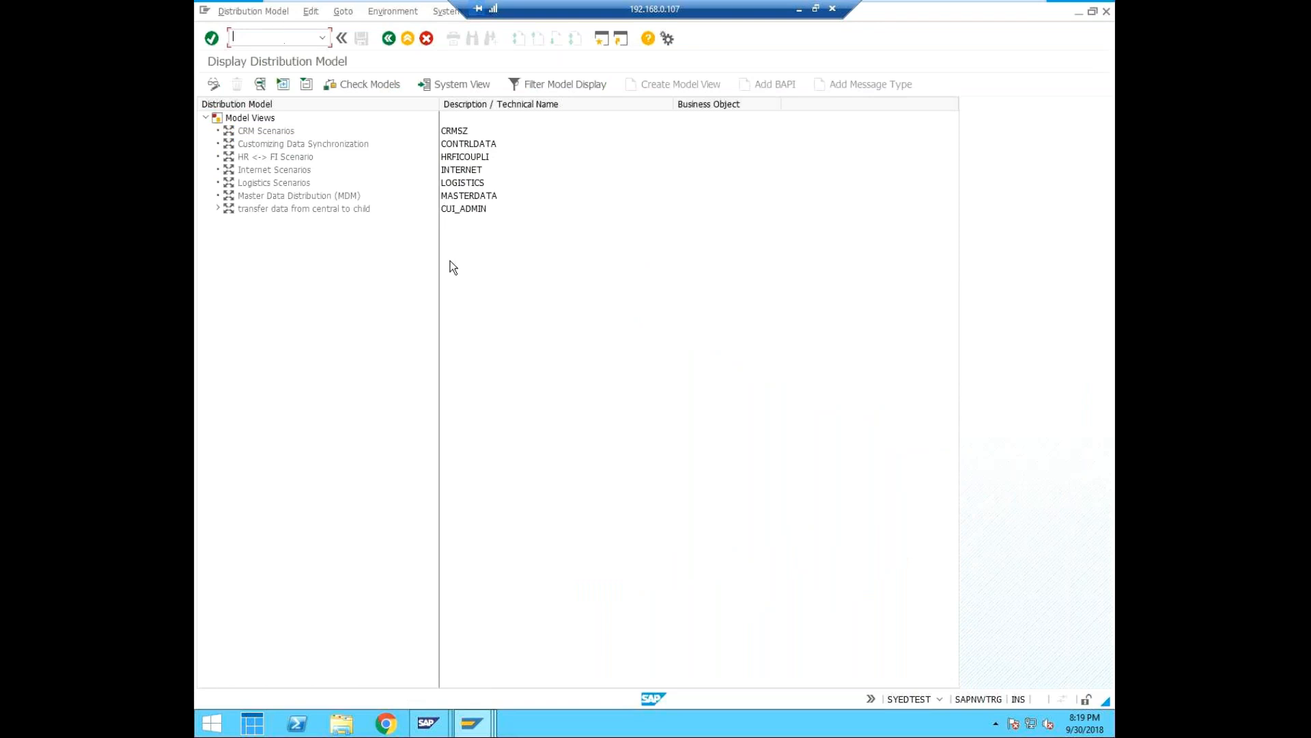
{"action": "left_click", "coordinate": [464, 209]}
Return to the central client's distribution model and start transporting model view CUI_ADMIN.
{"action": "left_click", "coordinate": [466, 725]}
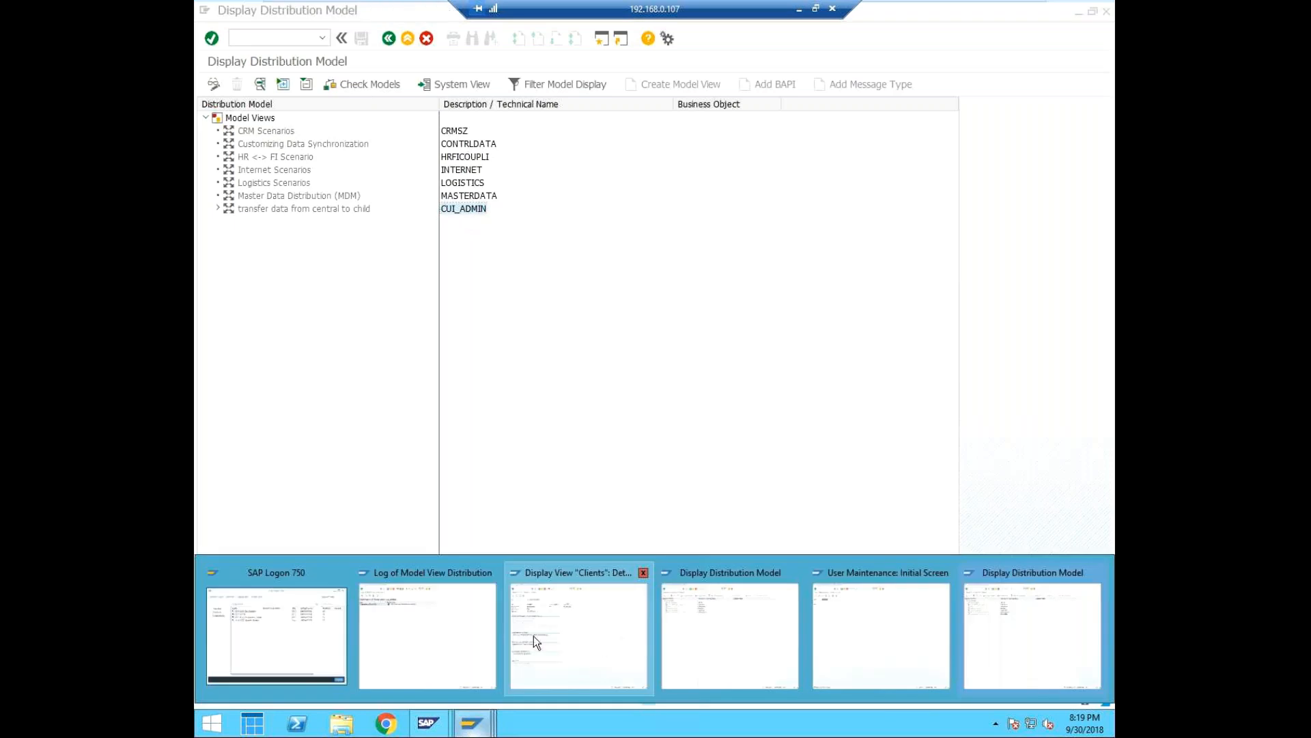
{"action": "left_click", "coordinate": [630, 612]}
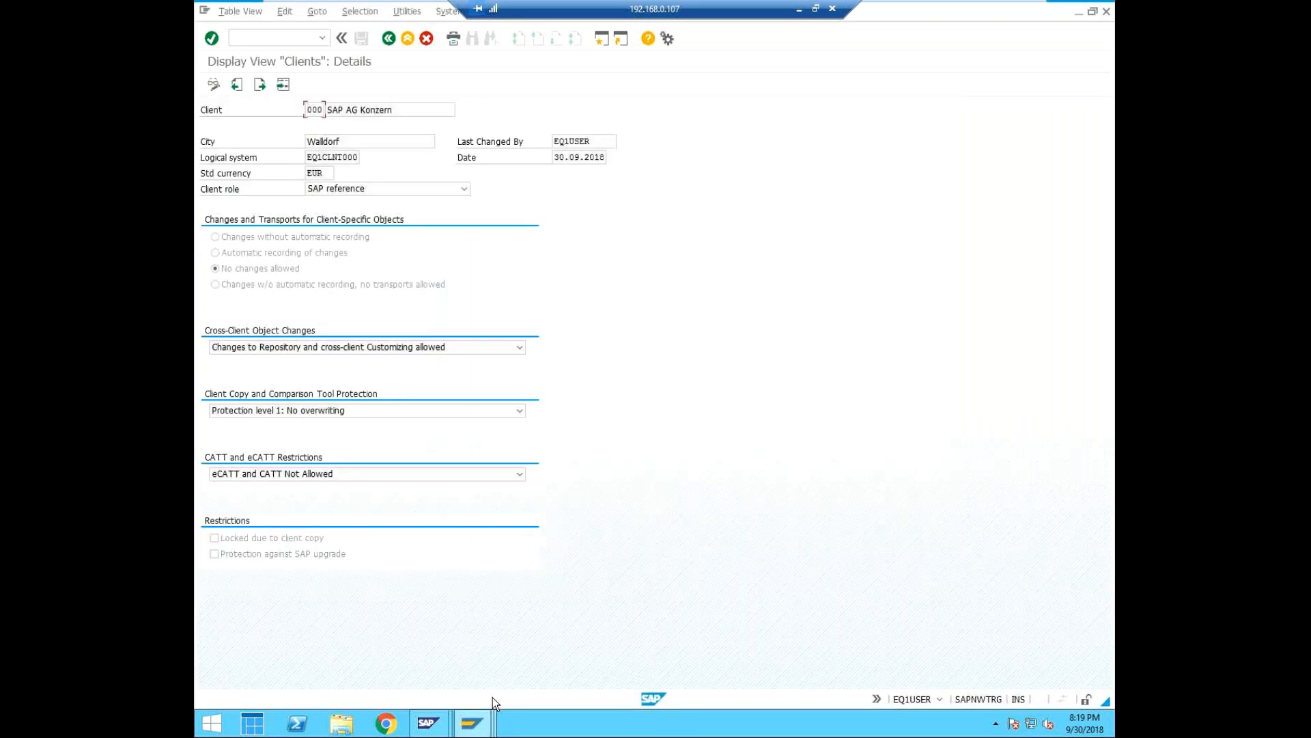
{"action": "left_click", "coordinate": [473, 724]}
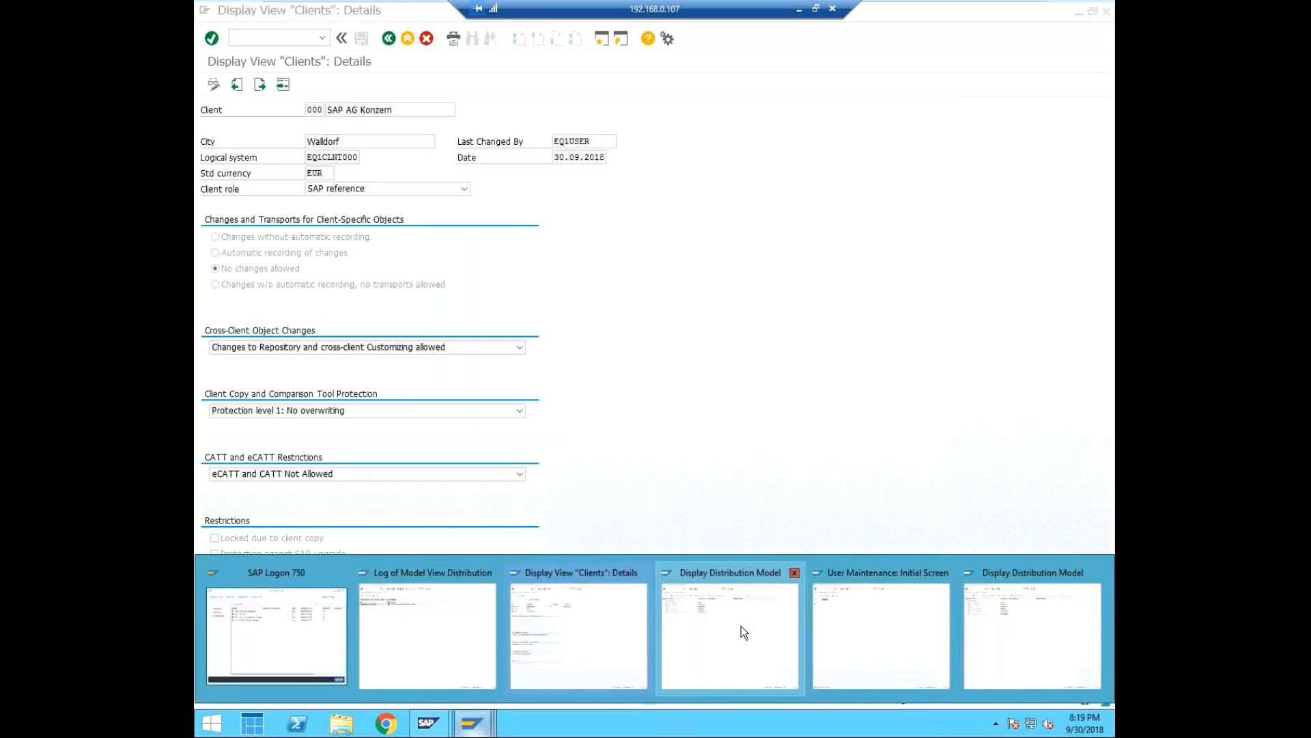
{"action": "left_click", "coordinate": [437, 629]}
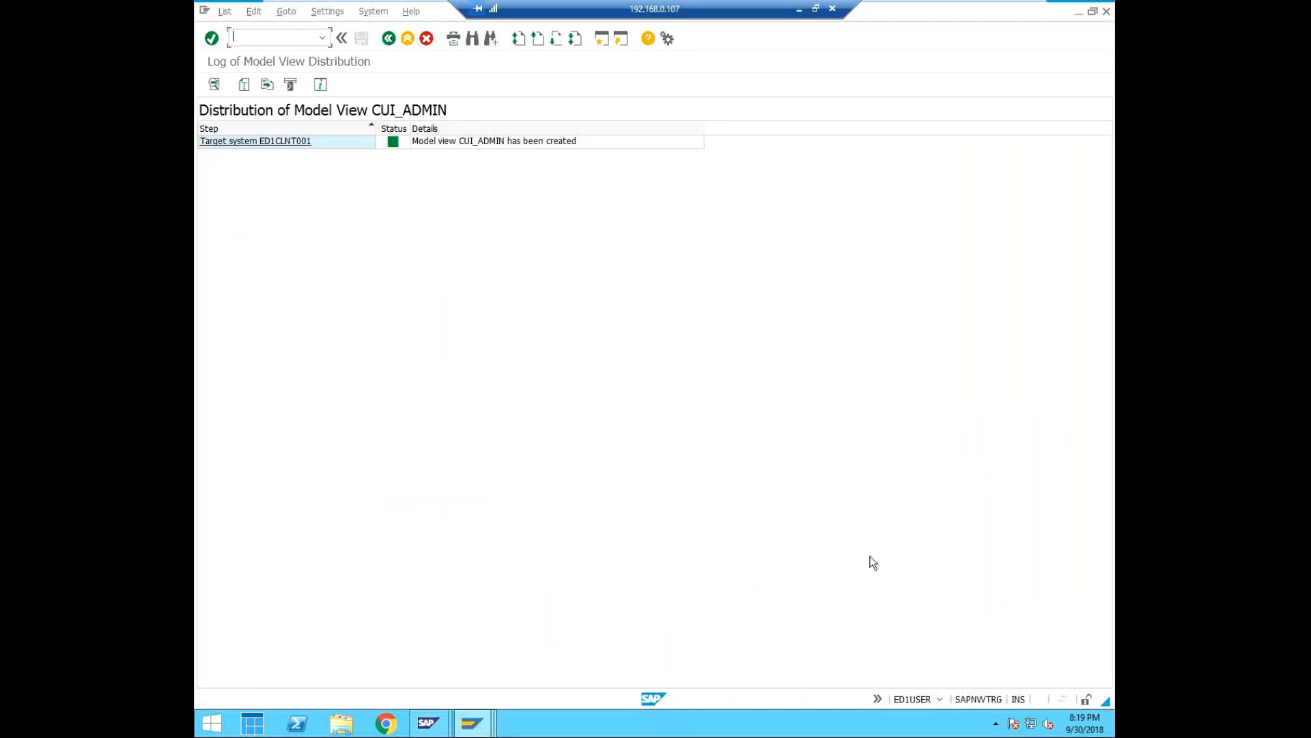
{"action": "left_click", "coordinate": [288, 33]}
{"action": "left_click", "coordinate": [386, 41]}
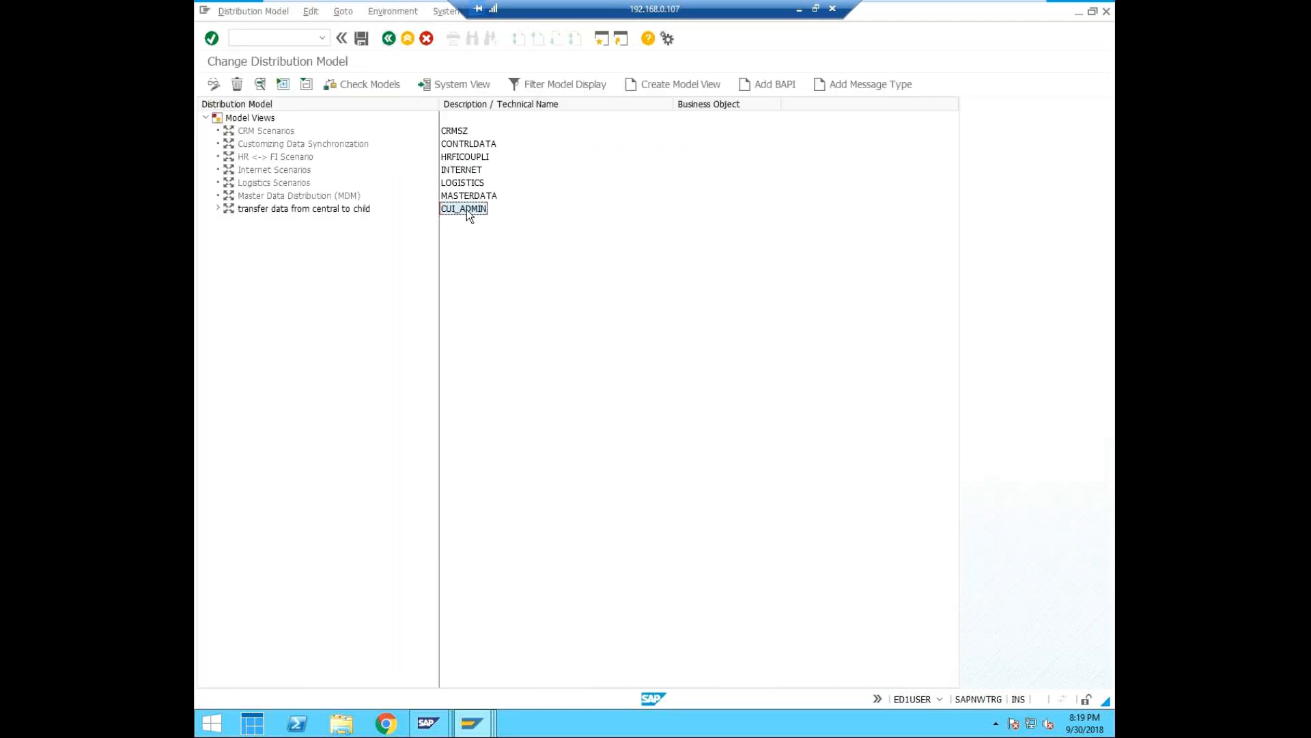
{"action": "left_click", "coordinate": [309, 12]}
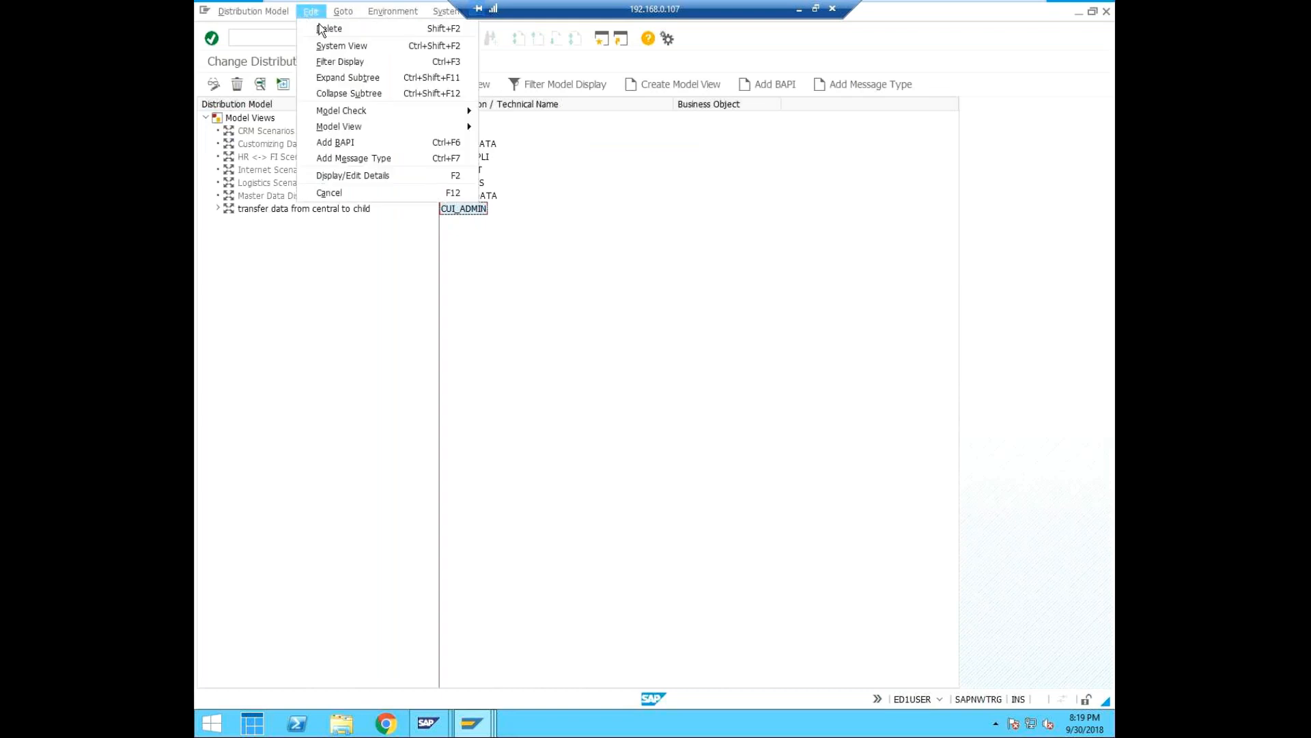
{"action": "mouse_move", "coordinate": [359, 123]}
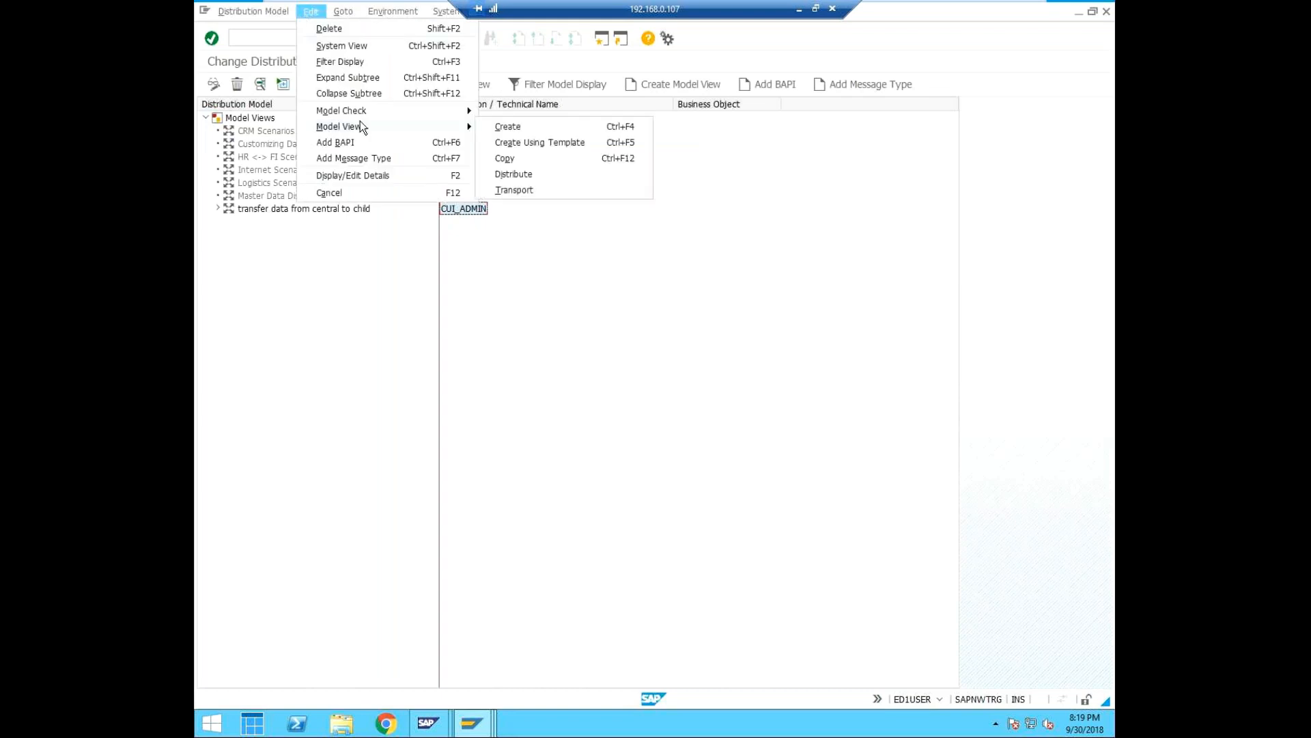
{"action": "left_click", "coordinate": [533, 190]}
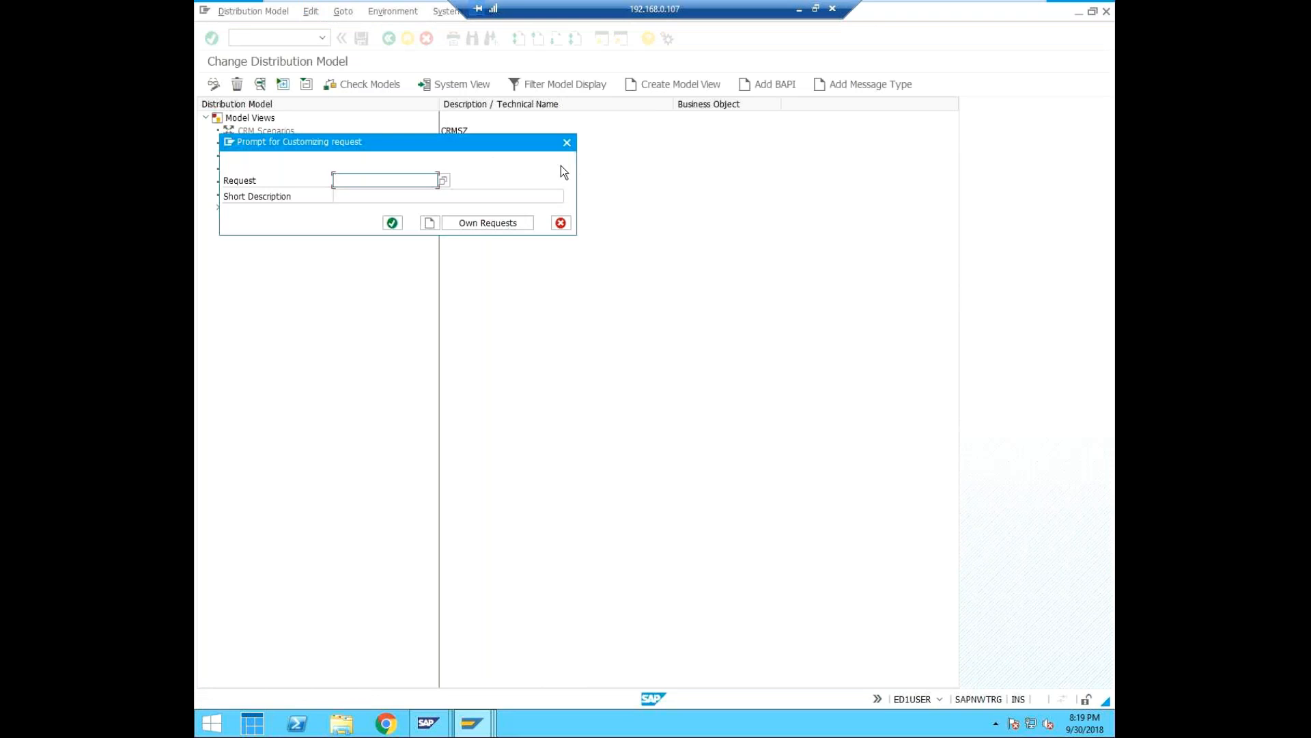
Create a customizing request described as "transfer from central to child" and include the model view in it.
{"action": "left_click", "coordinate": [428, 222]}
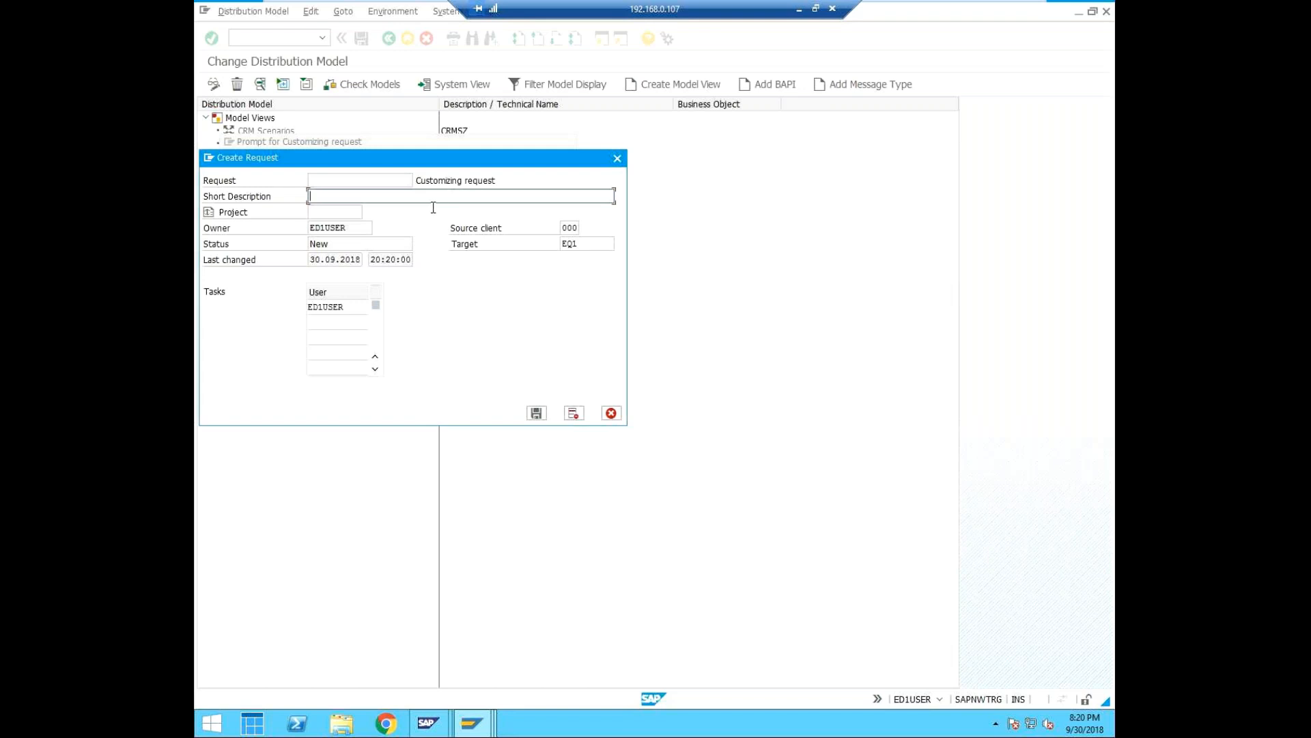
{"action": "type", "text": "transfer from central to child"}
{"action": "left_click", "coordinate": [537, 413]}
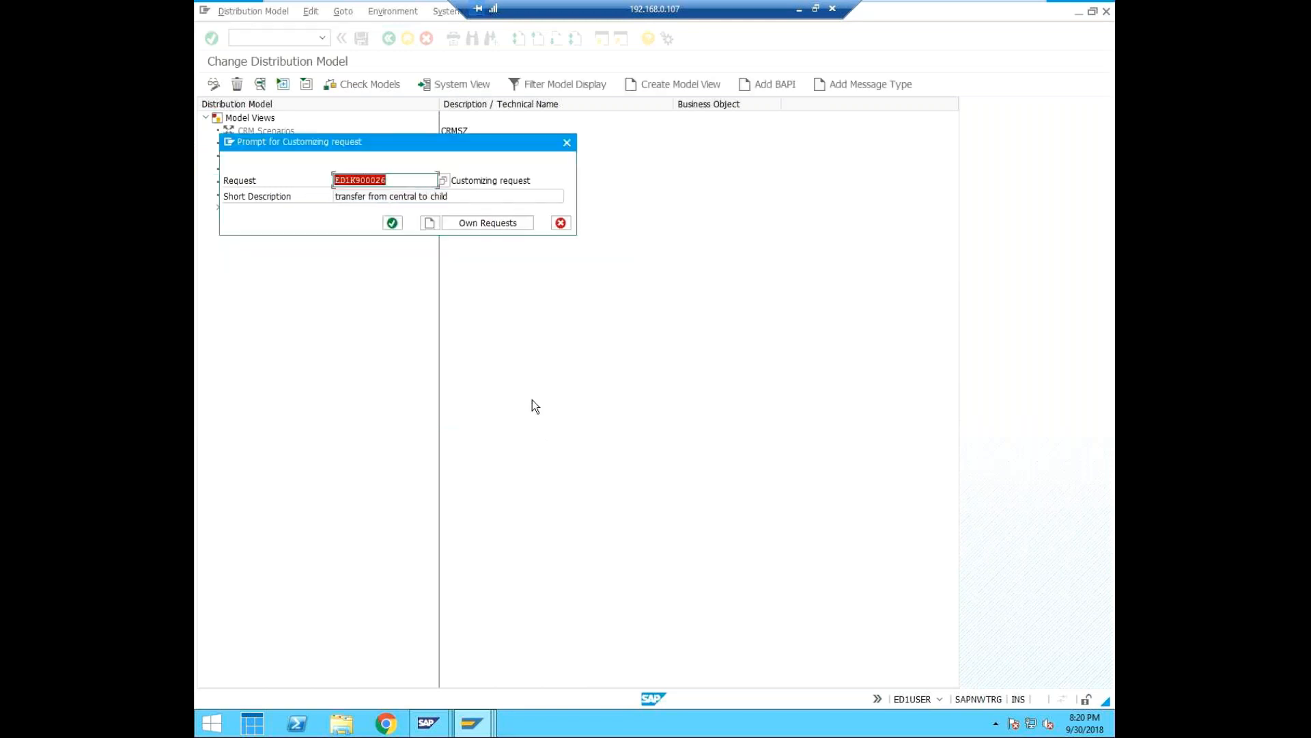
{"action": "left_click", "coordinate": [398, 223]}
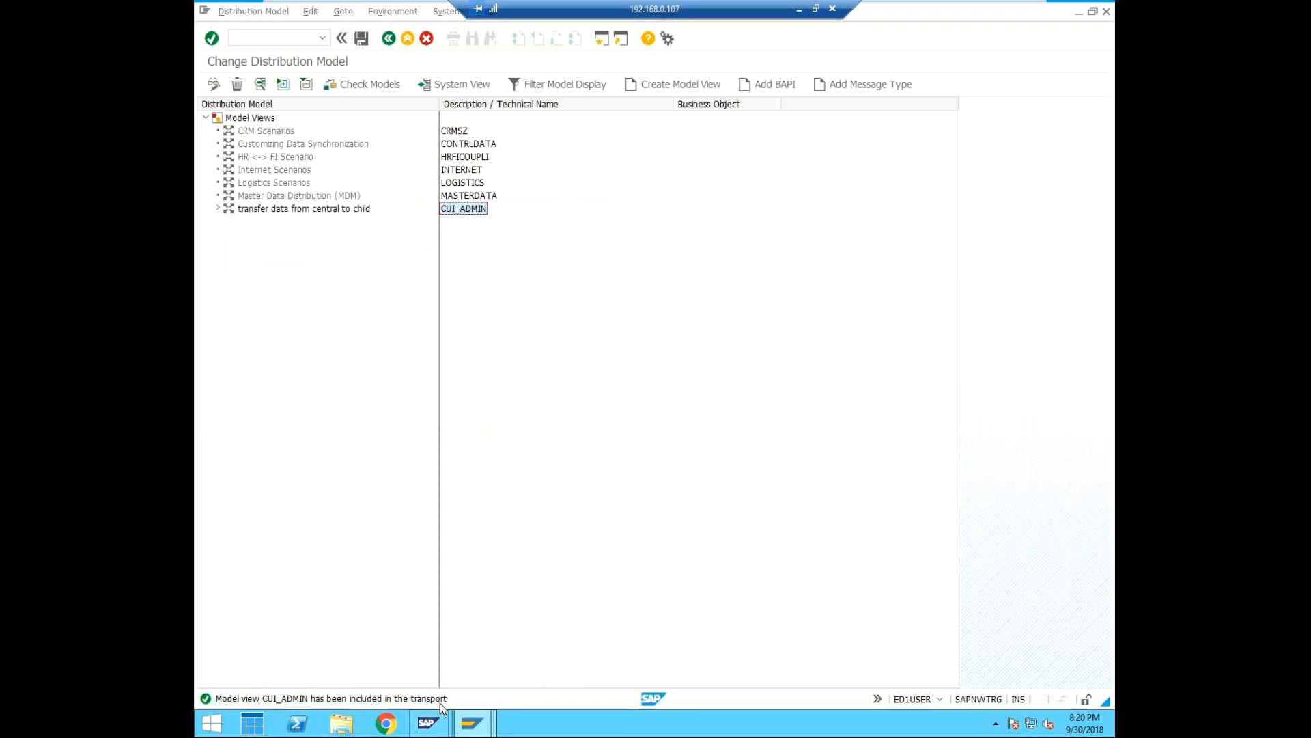
{"action": "left_click", "coordinate": [621, 376]}
Run transaction SCUA and start creating the Central User Administration system landscape for model view CUI_ADMIN.
{"action": "left_click", "coordinate": [316, 37]}
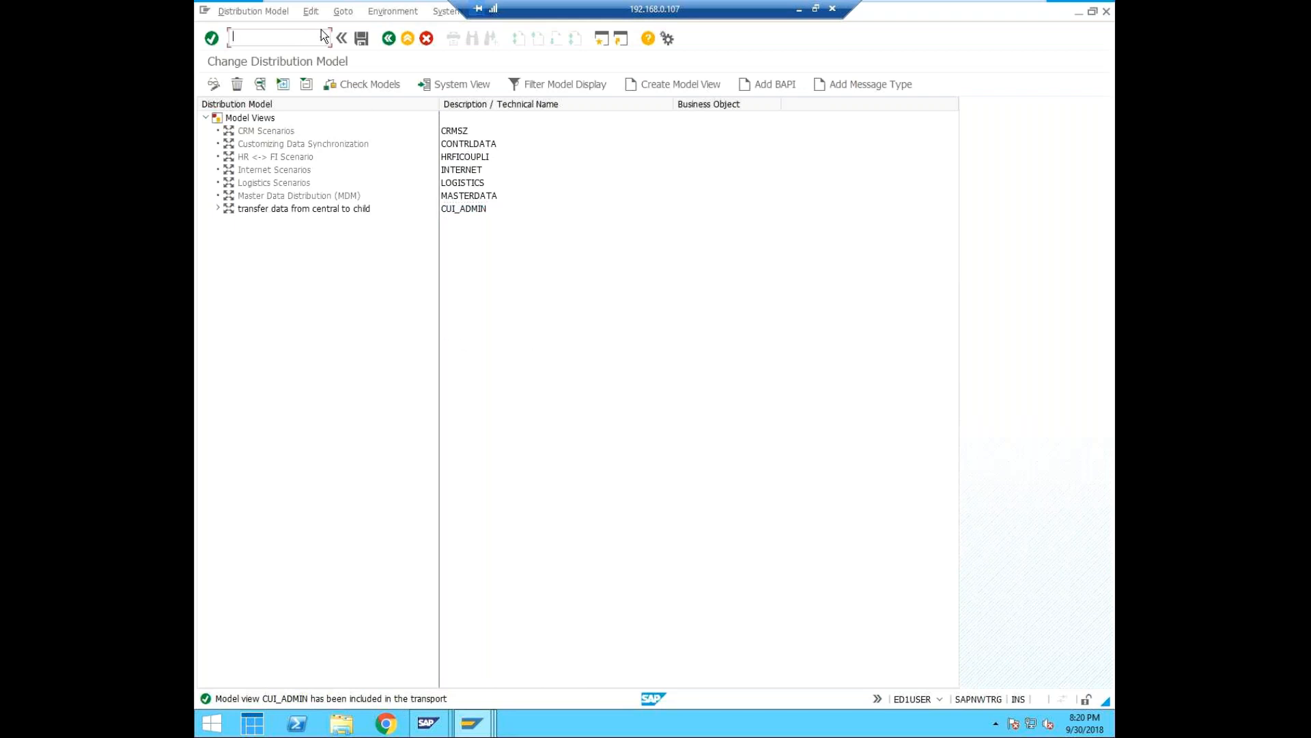
{"action": "type", "text": "/n"}
{"action": "type", "text": "scua"}
{"action": "key", "text": "Return"}
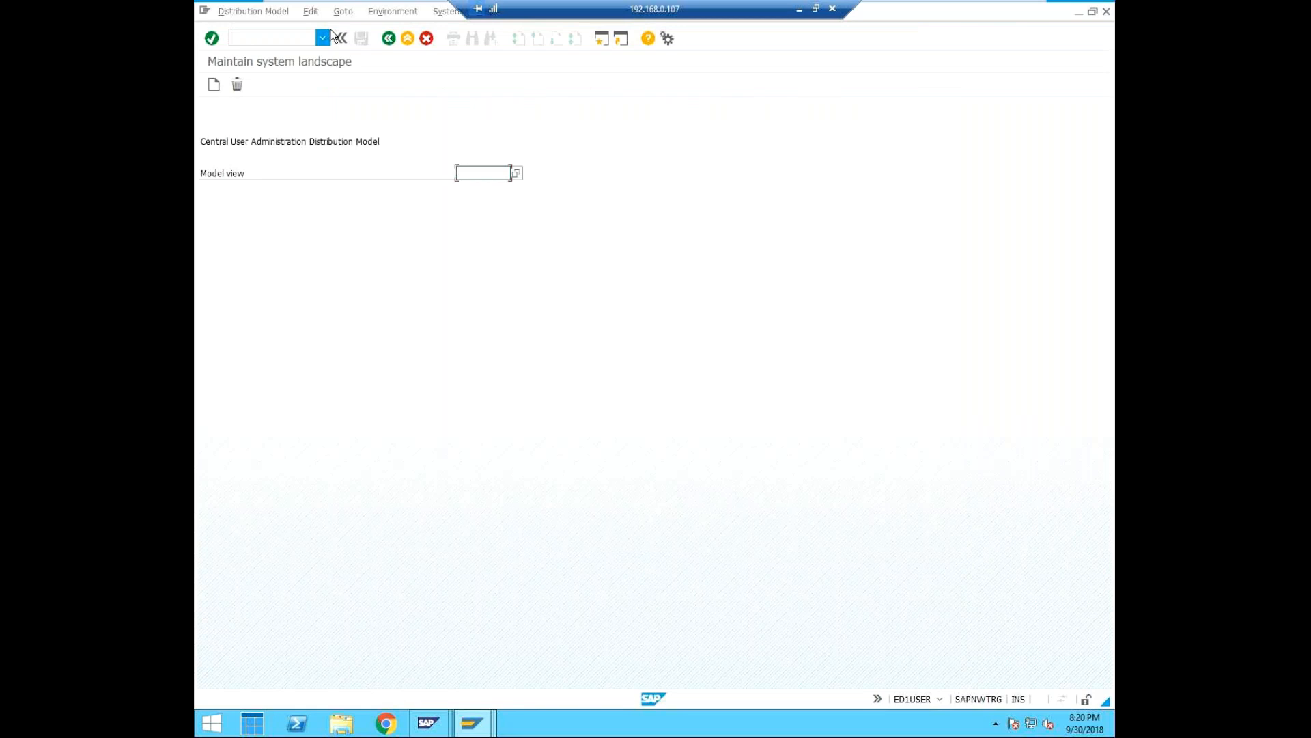
{"action": "left_click", "coordinate": [515, 173]}
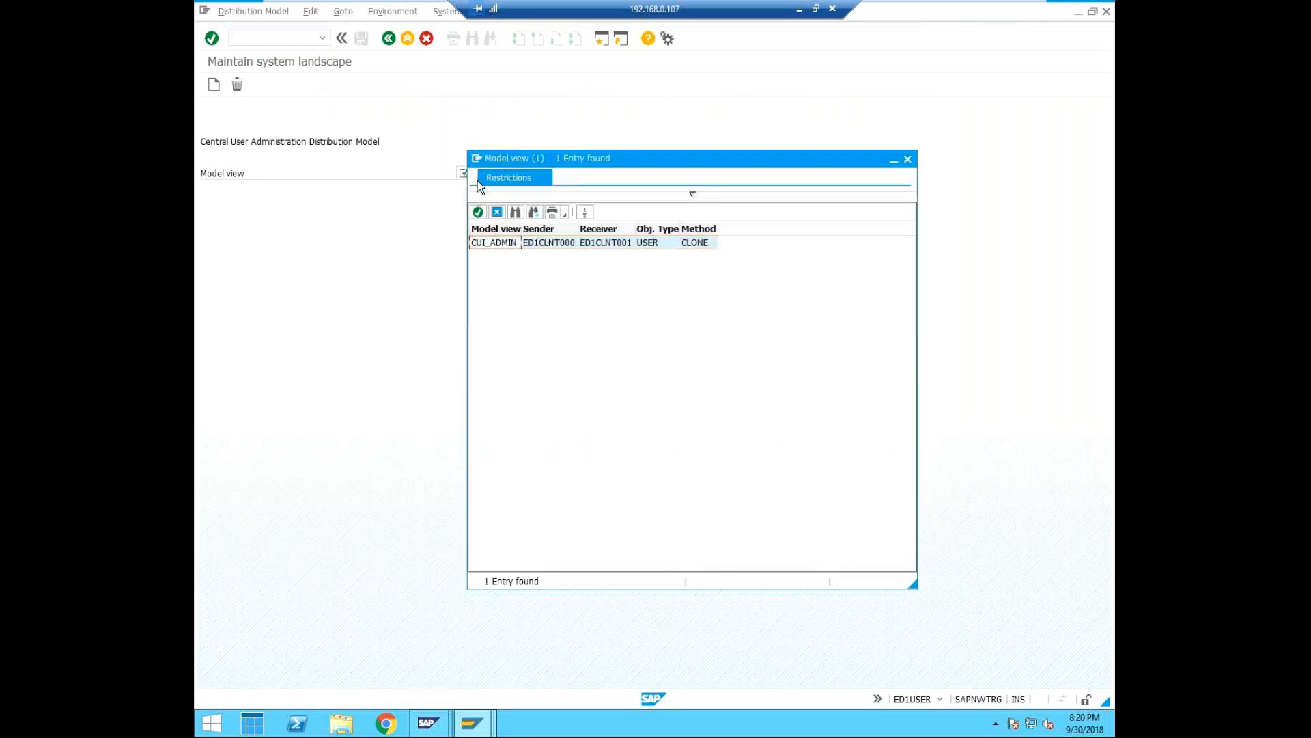
{"action": "left_click", "coordinate": [484, 211]}
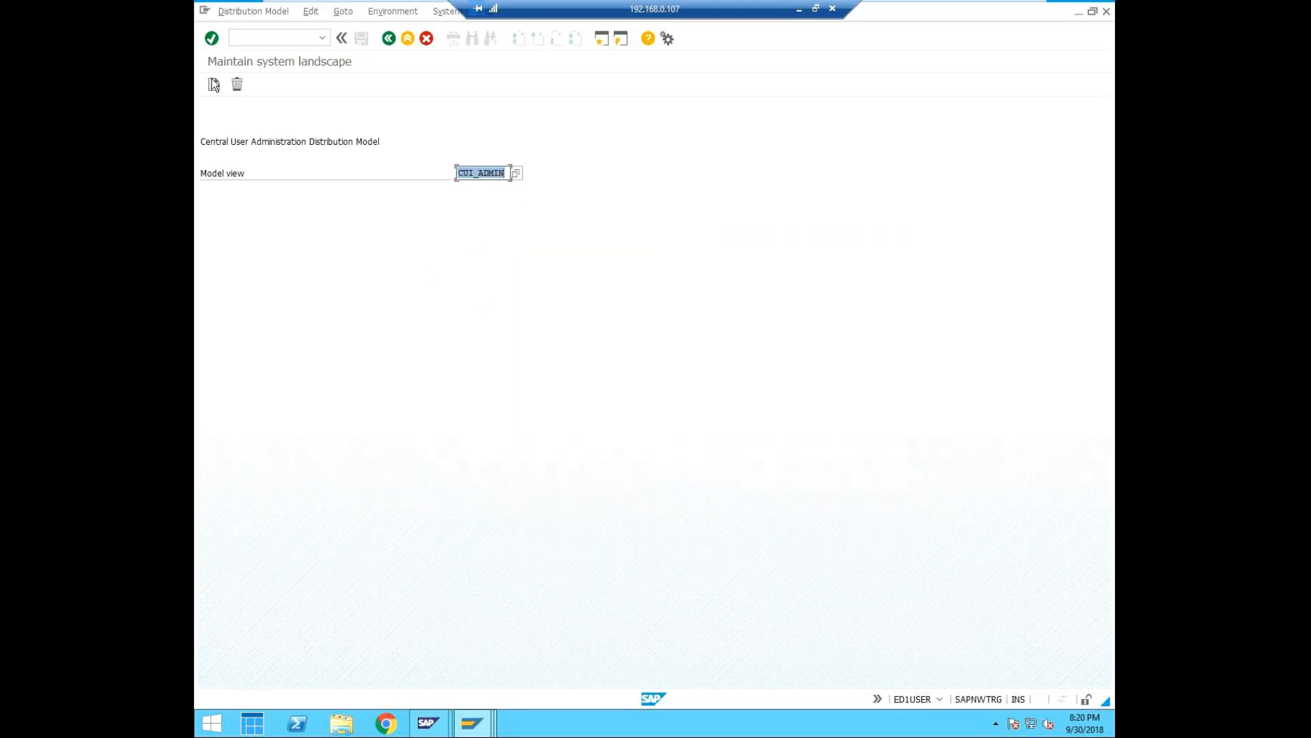
{"action": "left_click", "coordinate": [215, 85]}
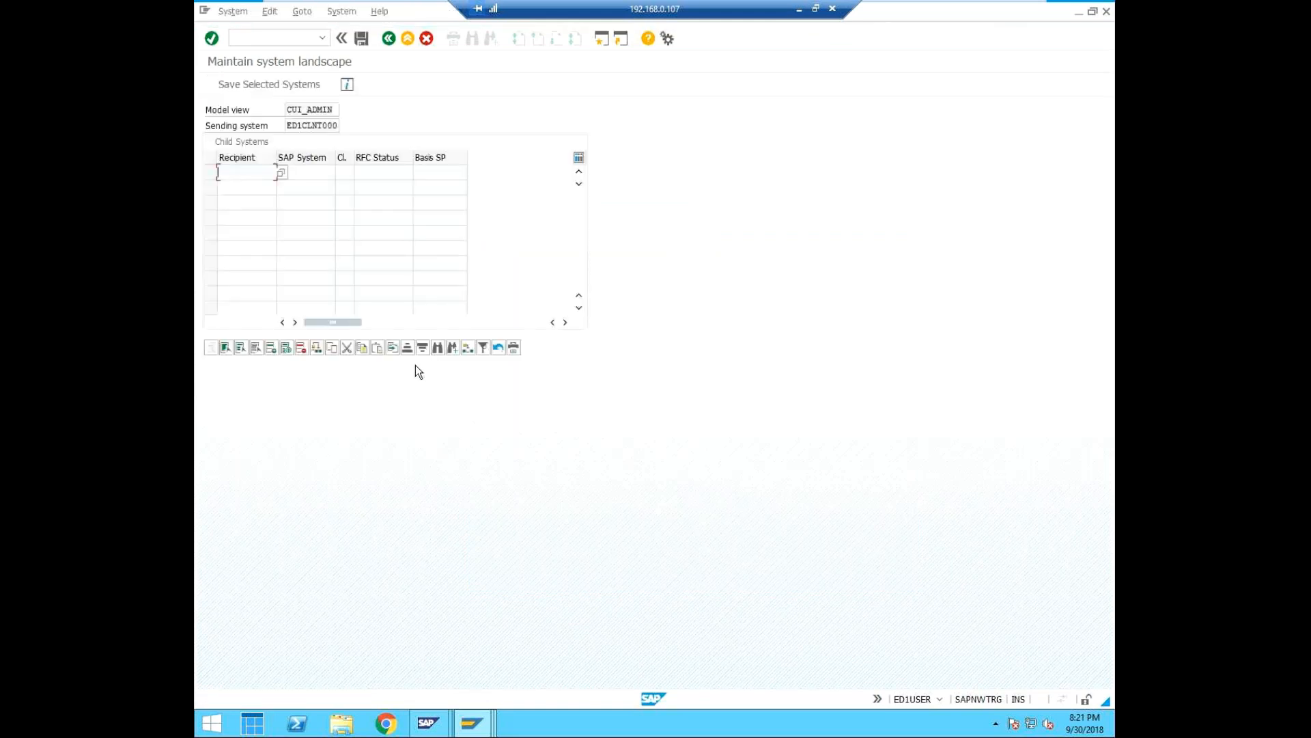
Enter ED1CLNT001 as the first recipient in the list of child systems.
{"action": "left_click", "coordinate": [280, 175]}
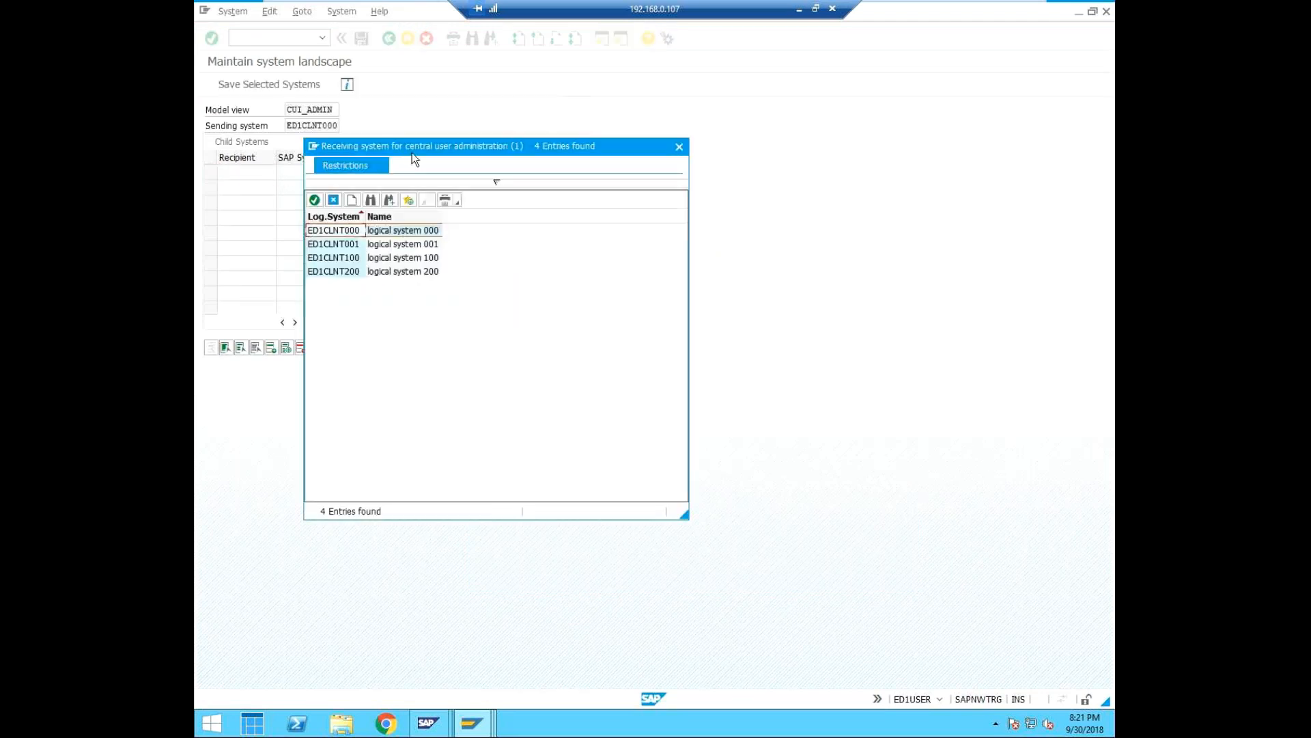
{"action": "left_click_drag", "start_coordinate": [414, 151], "coordinate": [530, 176]}
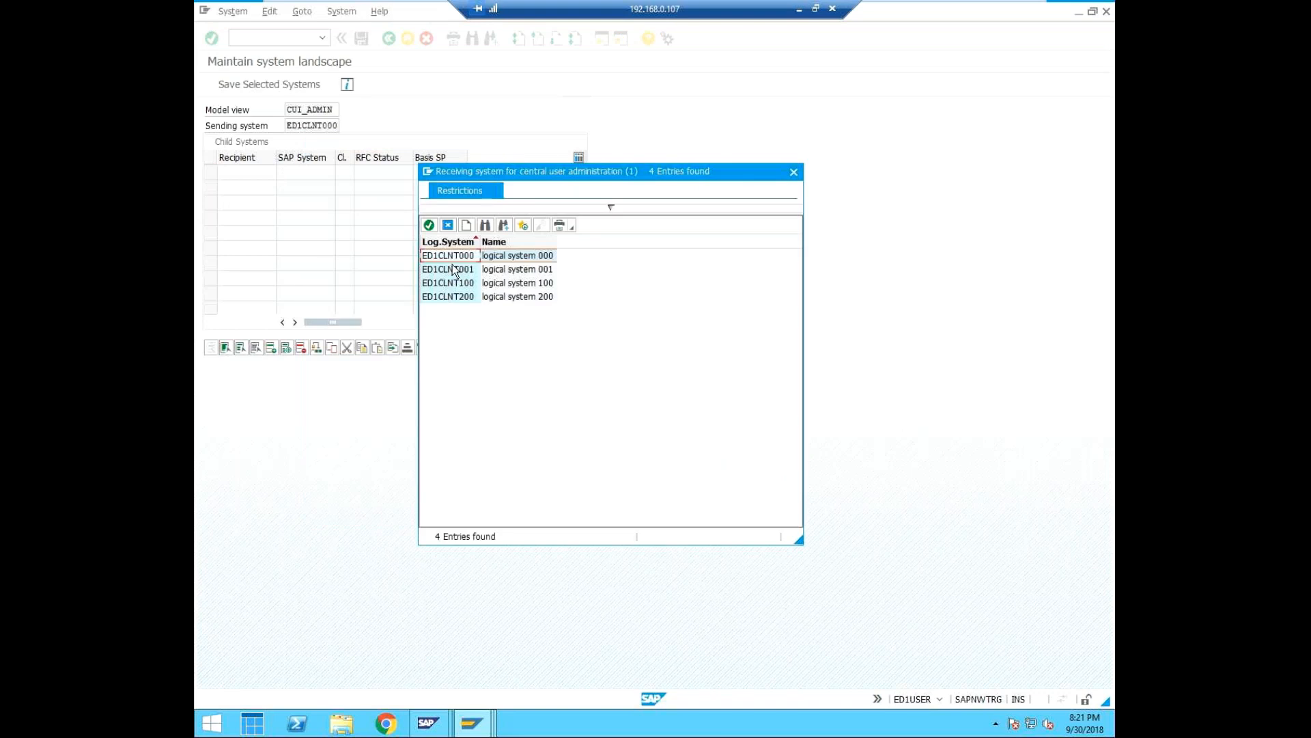
{"action": "left_click", "coordinate": [451, 269]}
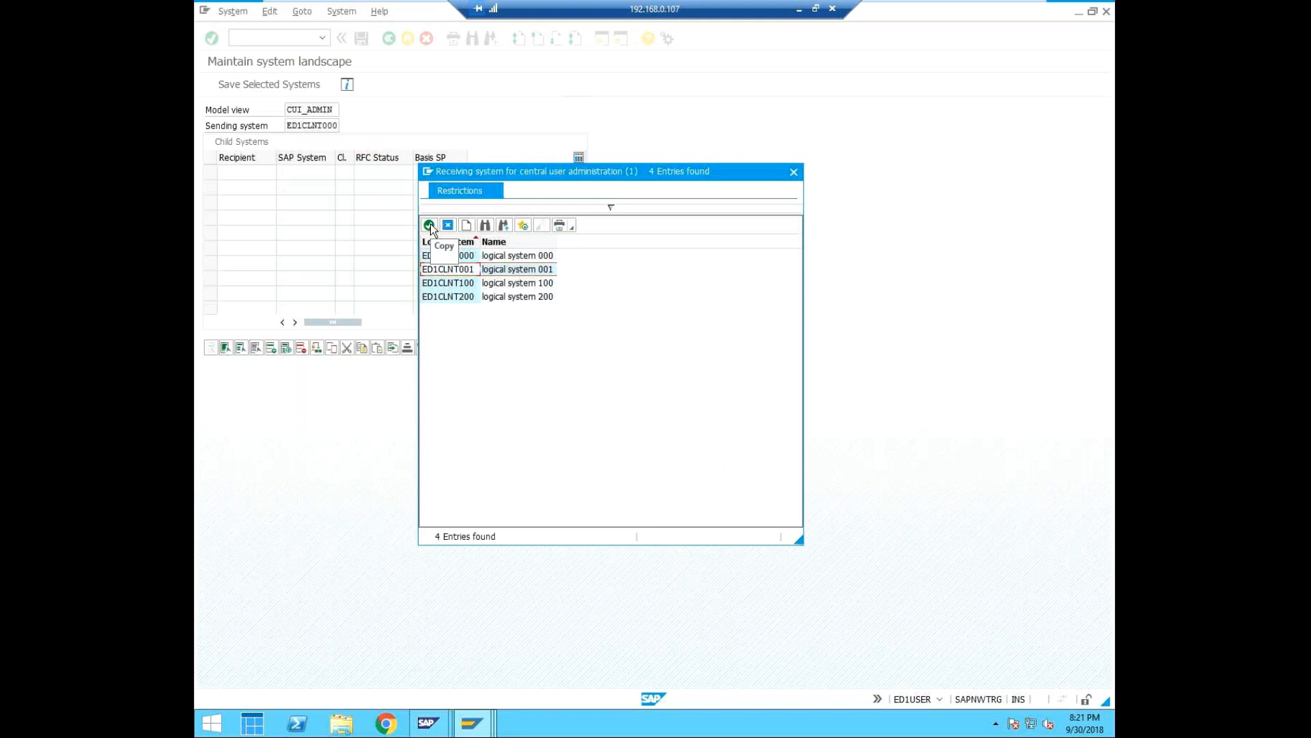
{"action": "left_click", "coordinate": [430, 225]}
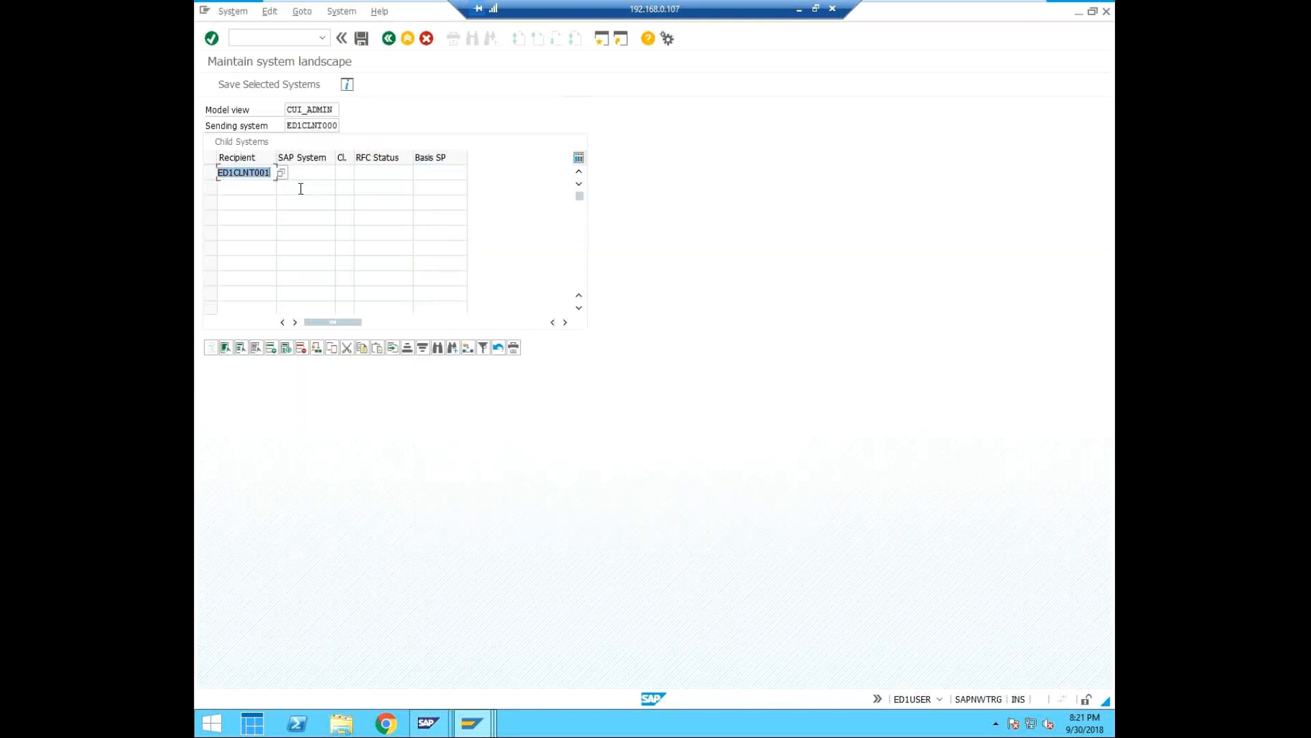
Save the system landscape with ED1CLNT001 as child system and expand the central and child system activation logs.
{"action": "key", "text": "Return"}
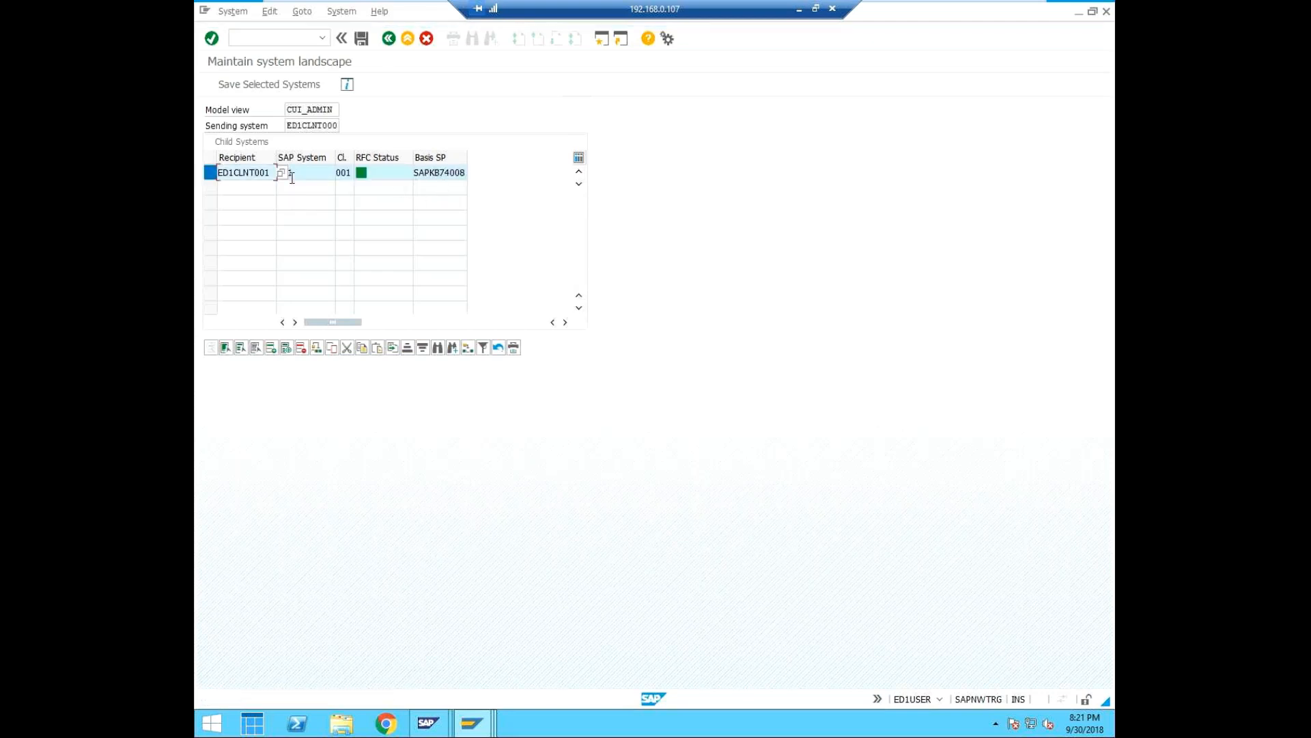
{"action": "left_click", "coordinate": [362, 39]}
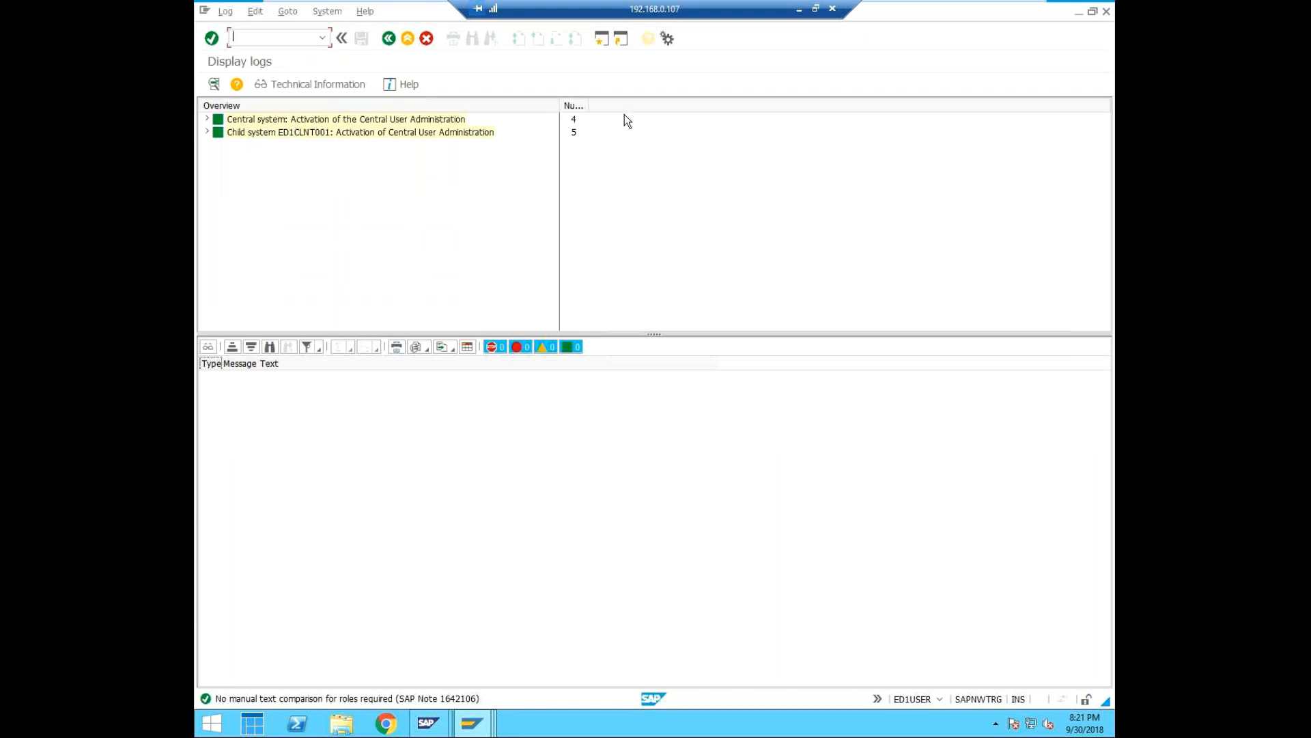
{"action": "left_click_drag", "start_coordinate": [593, 101], "coordinate": [644, 99]}
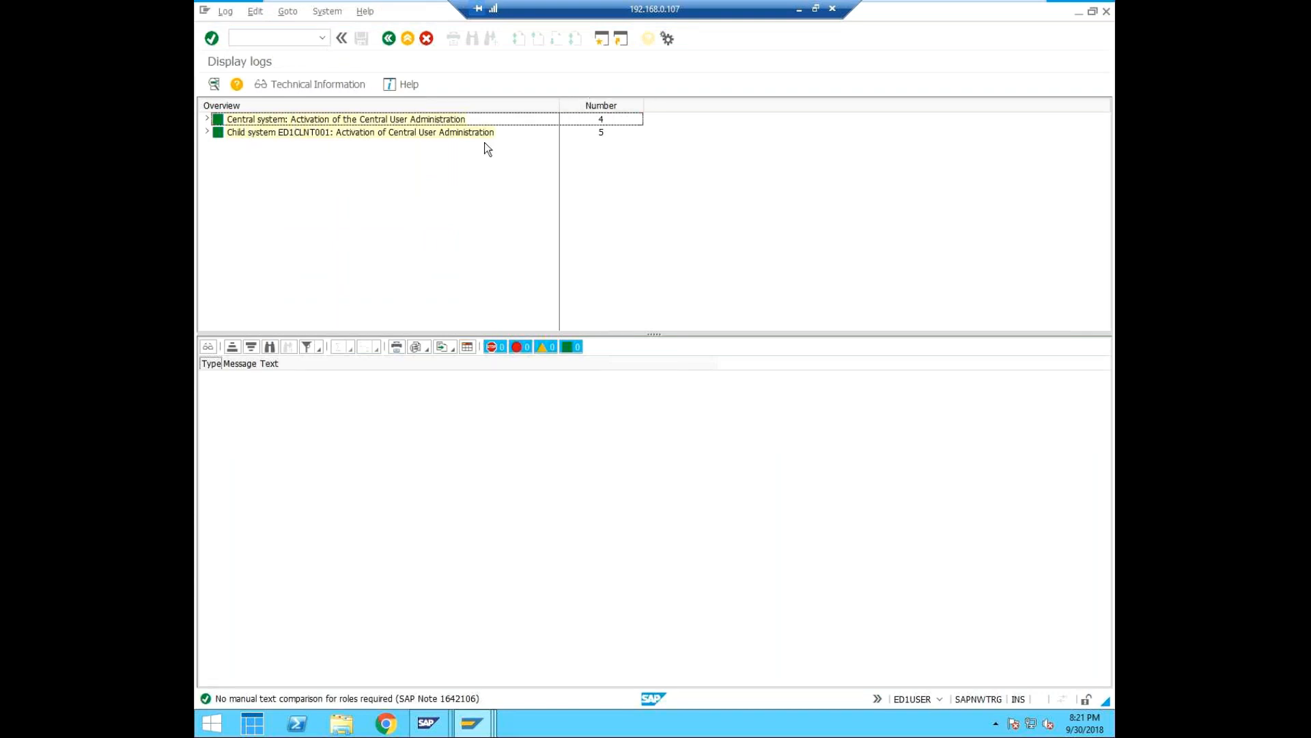
{"action": "left_click", "coordinate": [207, 132]}
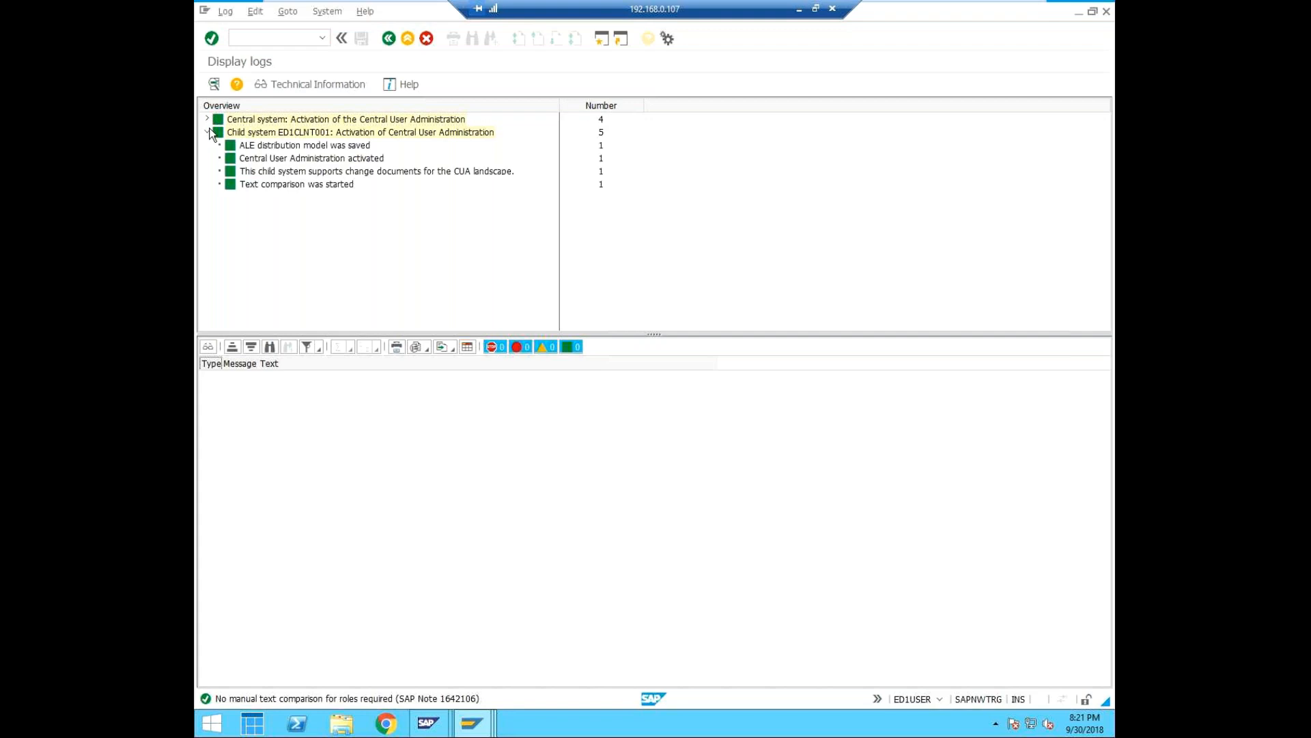
{"action": "left_click", "coordinate": [207, 118]}
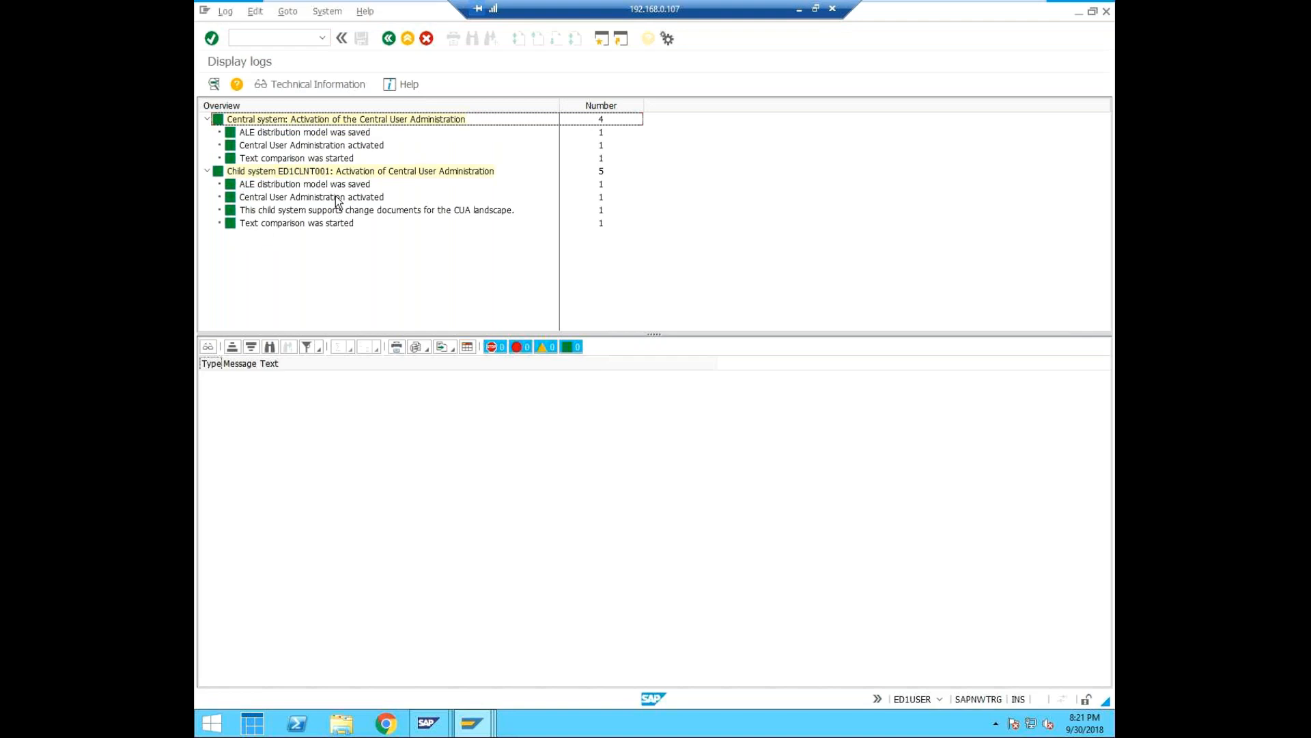
Leave the activation logs and open the user distribution field selection for model view CUI_ADMIN with transaction SCUM.
{"action": "left_click", "coordinate": [322, 38]}
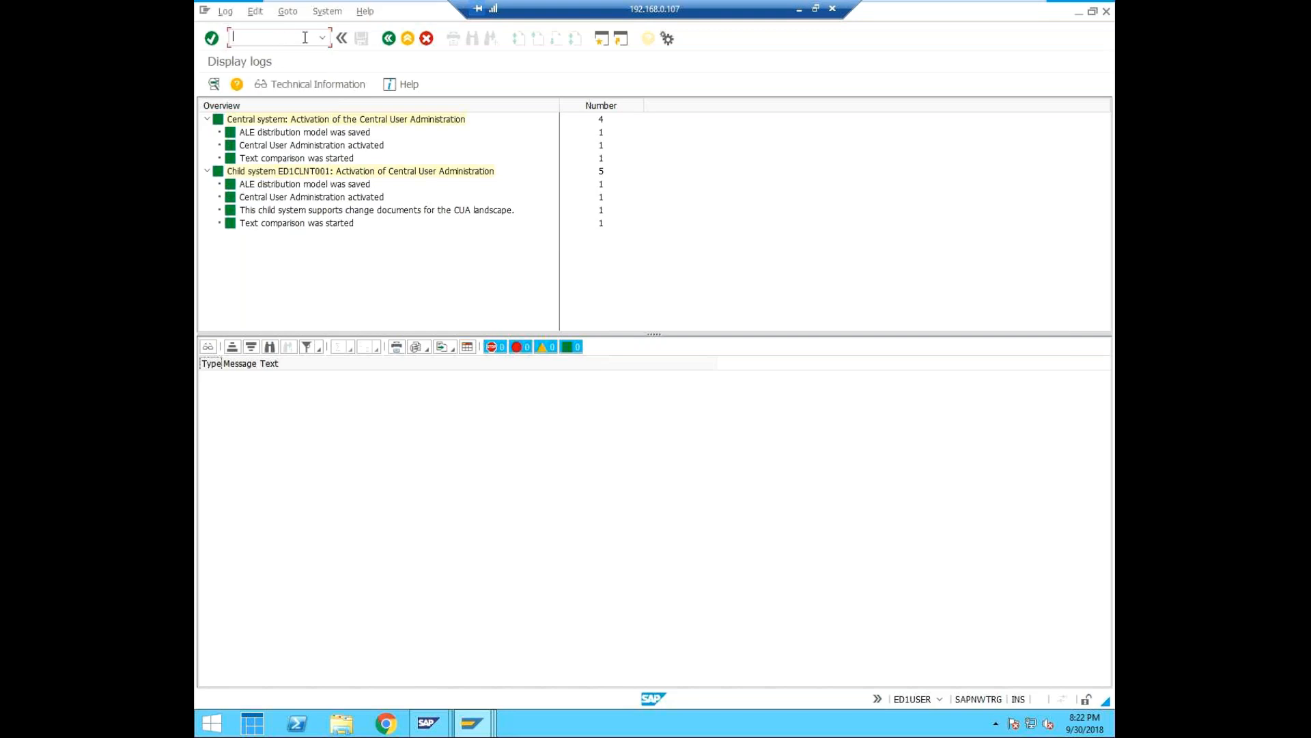
{"action": "left_click", "coordinate": [321, 37]}
{"action": "left_click", "coordinate": [281, 54]}
{"action": "left_click", "coordinate": [295, 33]}
{"action": "type", "text": "l"}
{"action": "key", "text": "Return"}
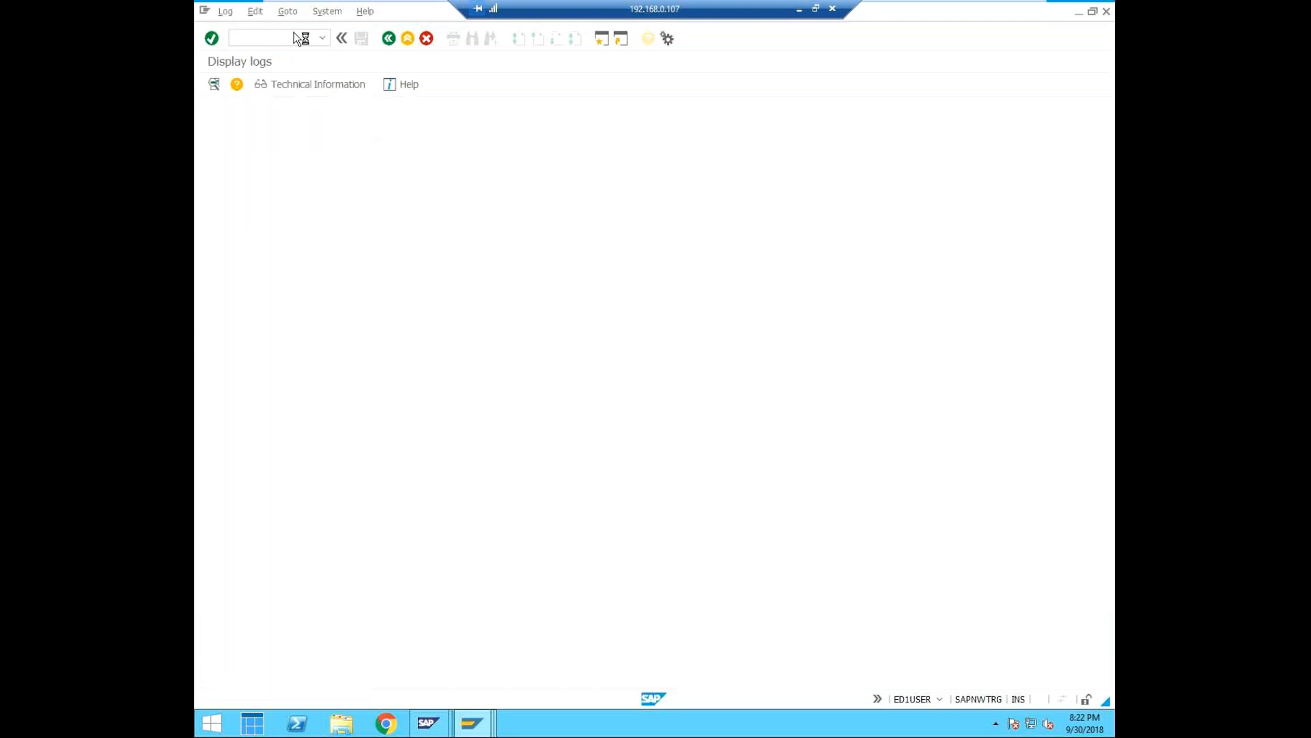
{"action": "left_click", "coordinate": [321, 37]}
{"action": "left_click", "coordinate": [272, 52]}
{"action": "key", "text": "BackSpace"}
{"action": "type", "text": "m"}
{"action": "key", "text": "Return"}
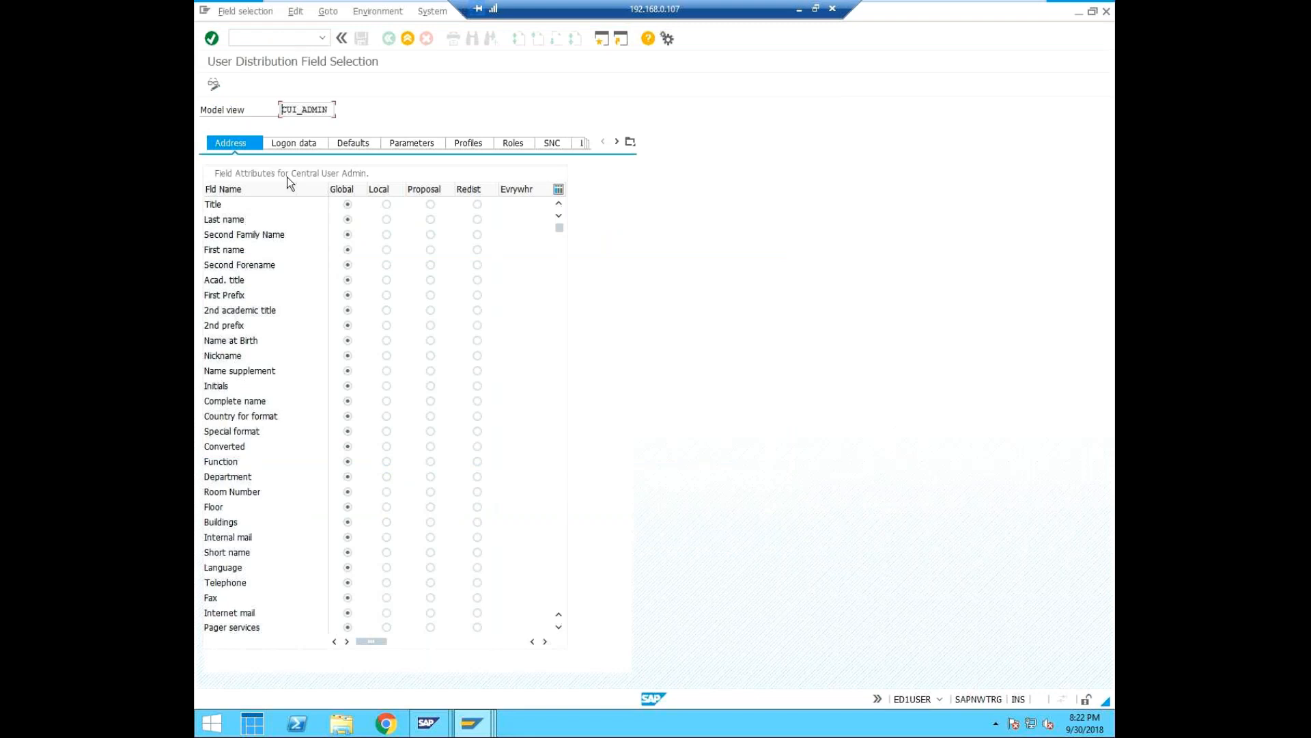
Examine the distribution settings of each field group, from logon data, defaults and parameters through locks and personalization.
{"action": "left_click", "coordinate": [293, 142]}
{"action": "left_click", "coordinate": [356, 141]}
{"action": "left_click", "coordinate": [422, 141]}
{"action": "left_click", "coordinate": [468, 143]}
{"action": "left_click", "coordinate": [530, 140]}
{"action": "left_click", "coordinate": [562, 142]}
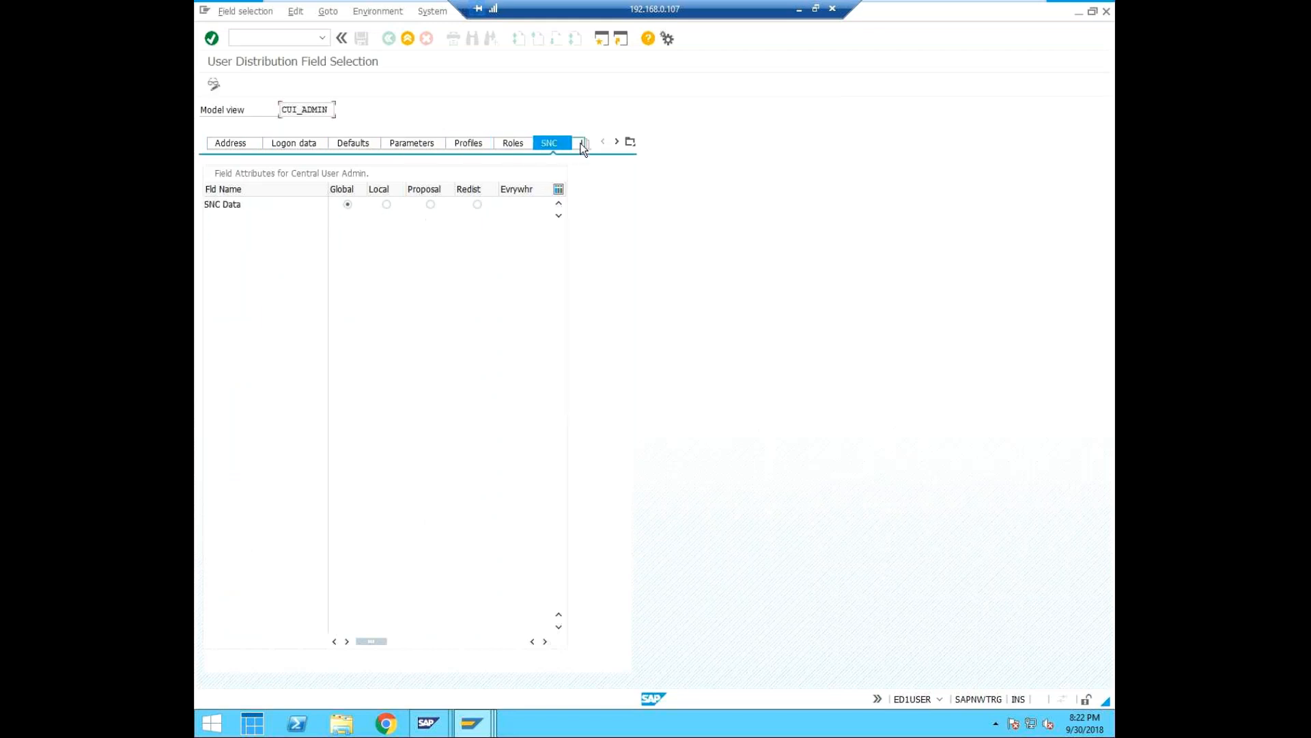
{"action": "left_click", "coordinate": [582, 142]}
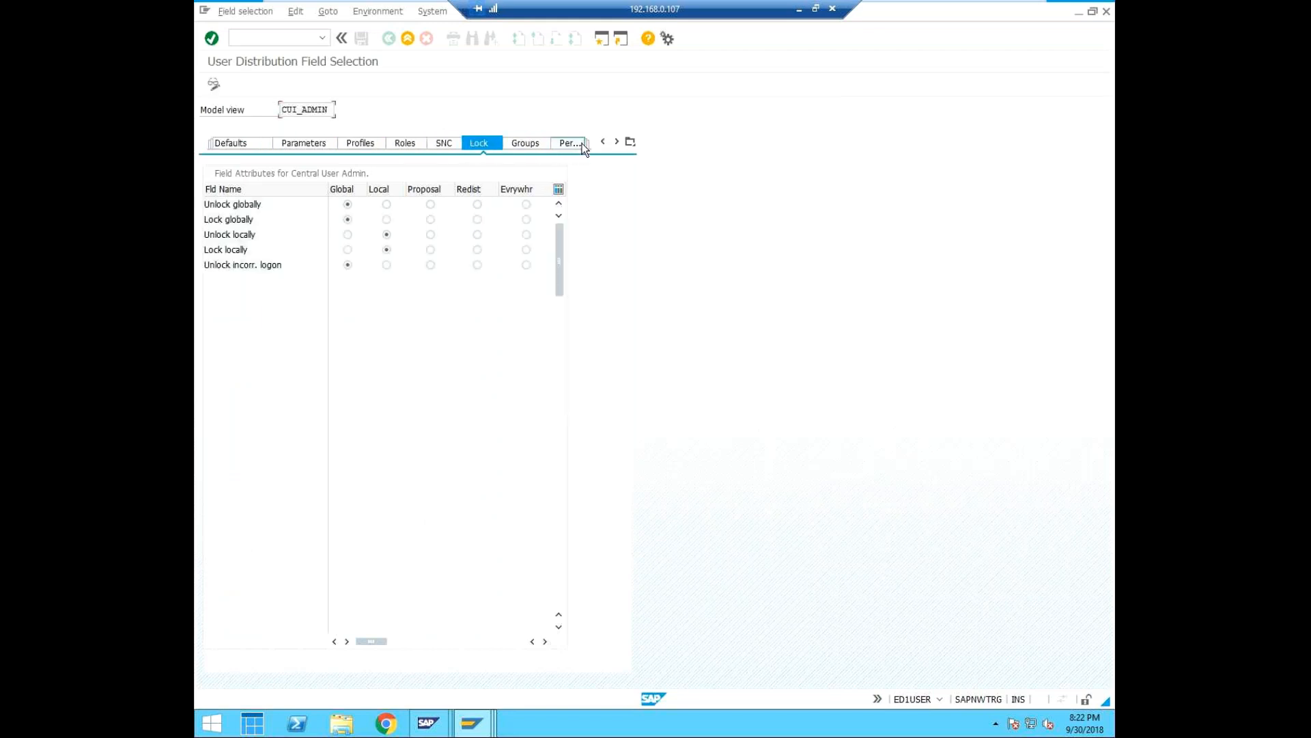
{"action": "left_click", "coordinate": [582, 142]}
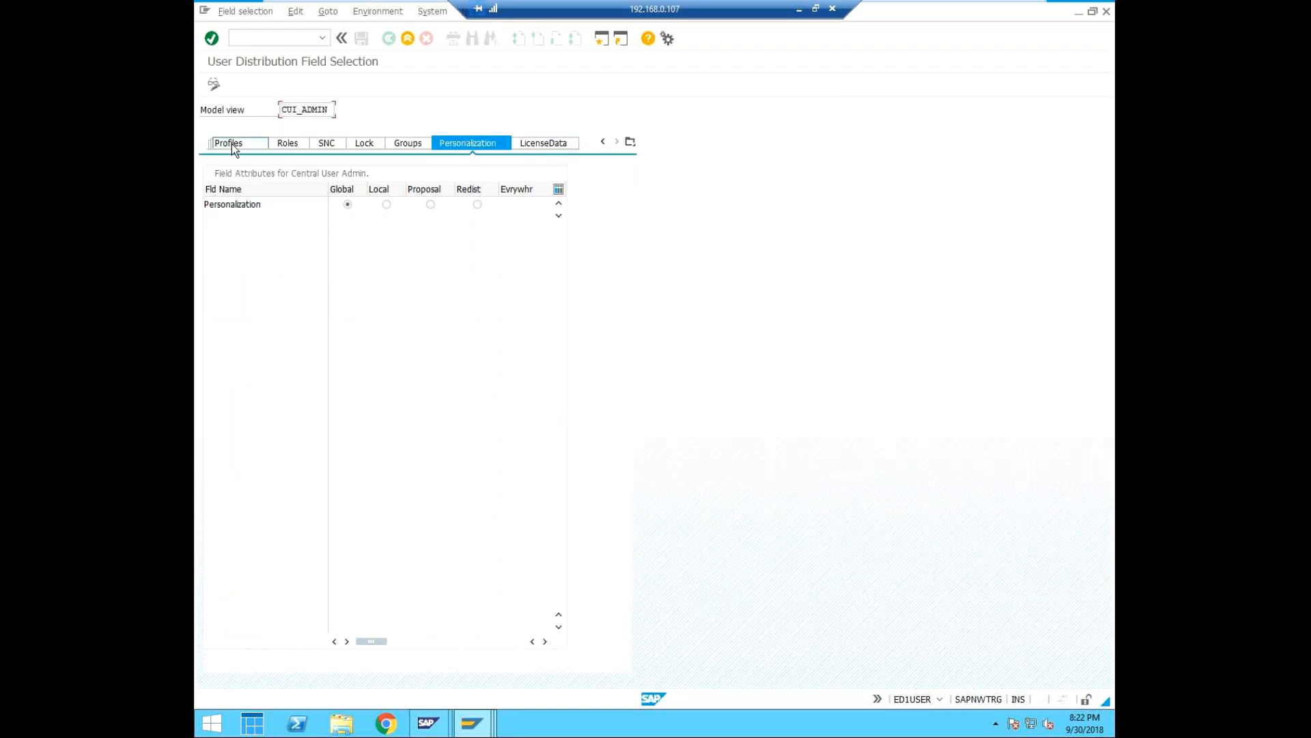
{"action": "left_click", "coordinate": [232, 143]}
{"action": "left_click", "coordinate": [232, 144]}
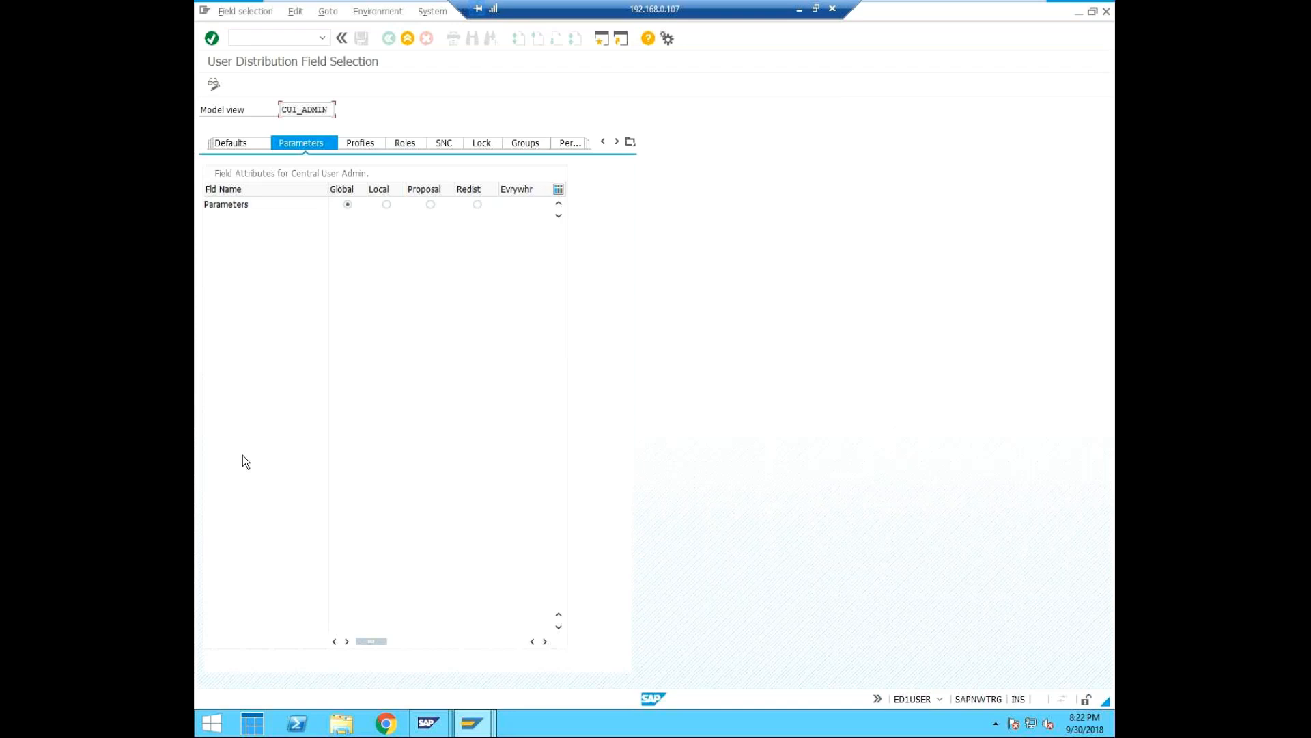
Switch the field selection to change mode, set the Title address field to Local distribution and save.
{"action": "left_click", "coordinate": [212, 85]}
{"action": "left_click", "coordinate": [216, 146]}
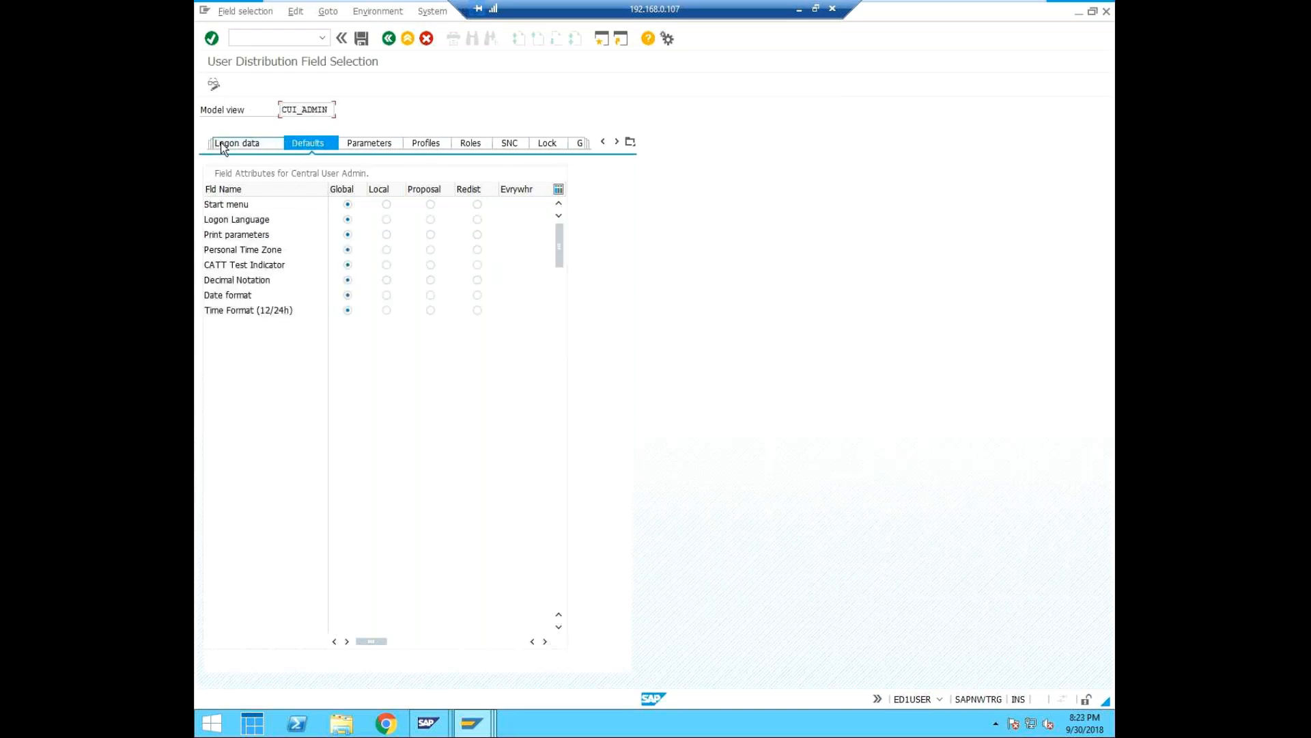
{"action": "left_click", "coordinate": [224, 147]}
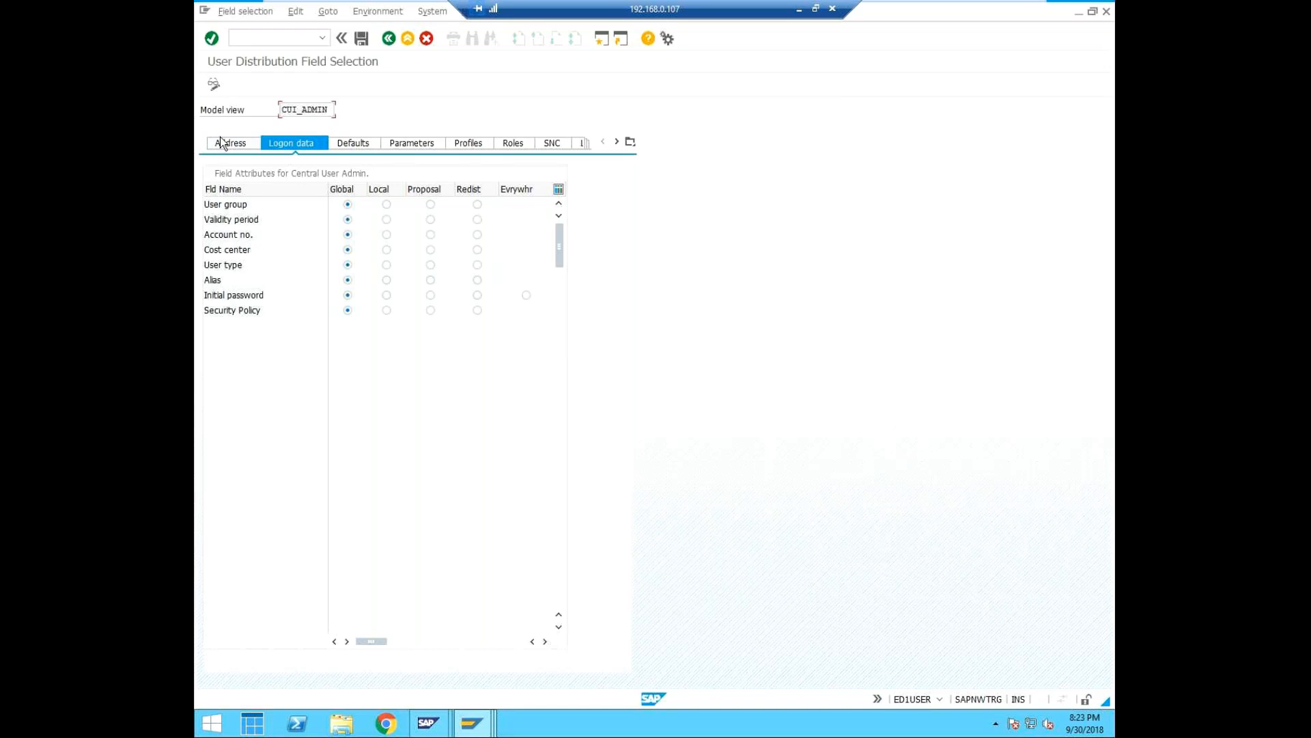
{"action": "left_click", "coordinate": [221, 143]}
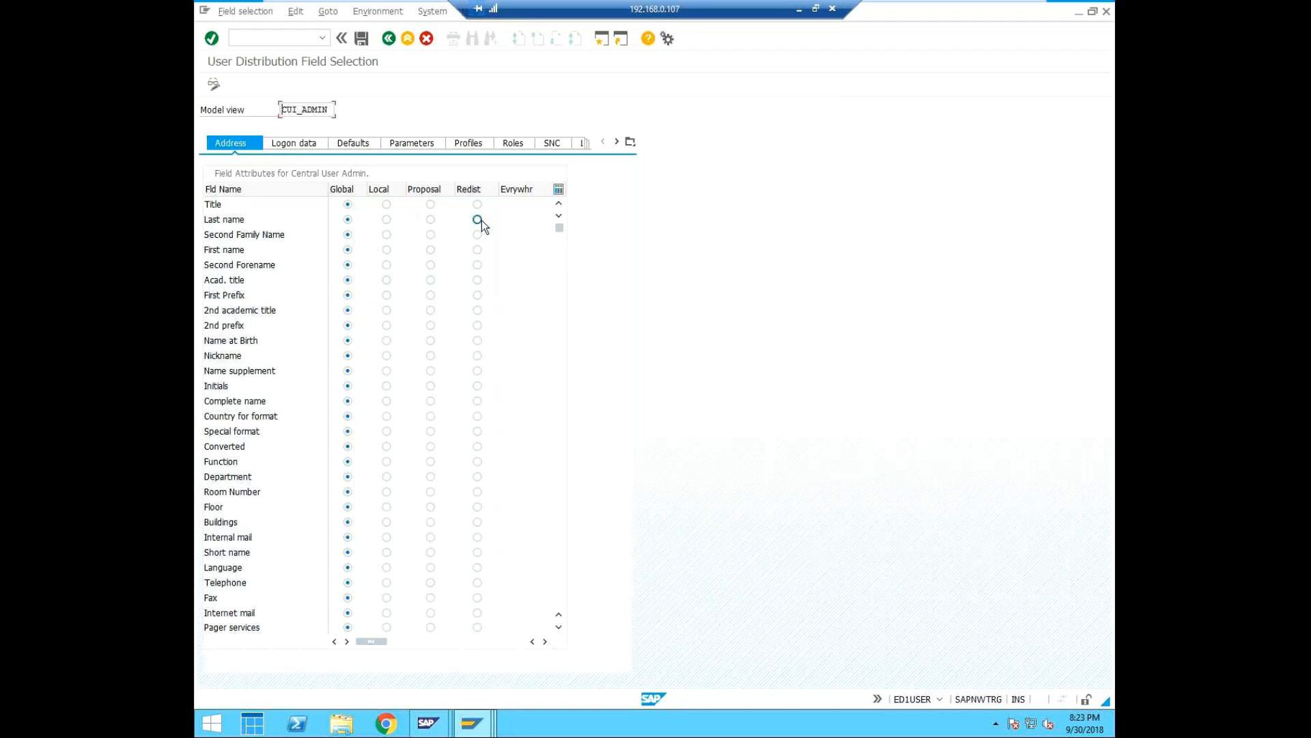
{"action": "left_click_drag", "start_coordinate": [499, 188], "coordinate": [524, 188]}
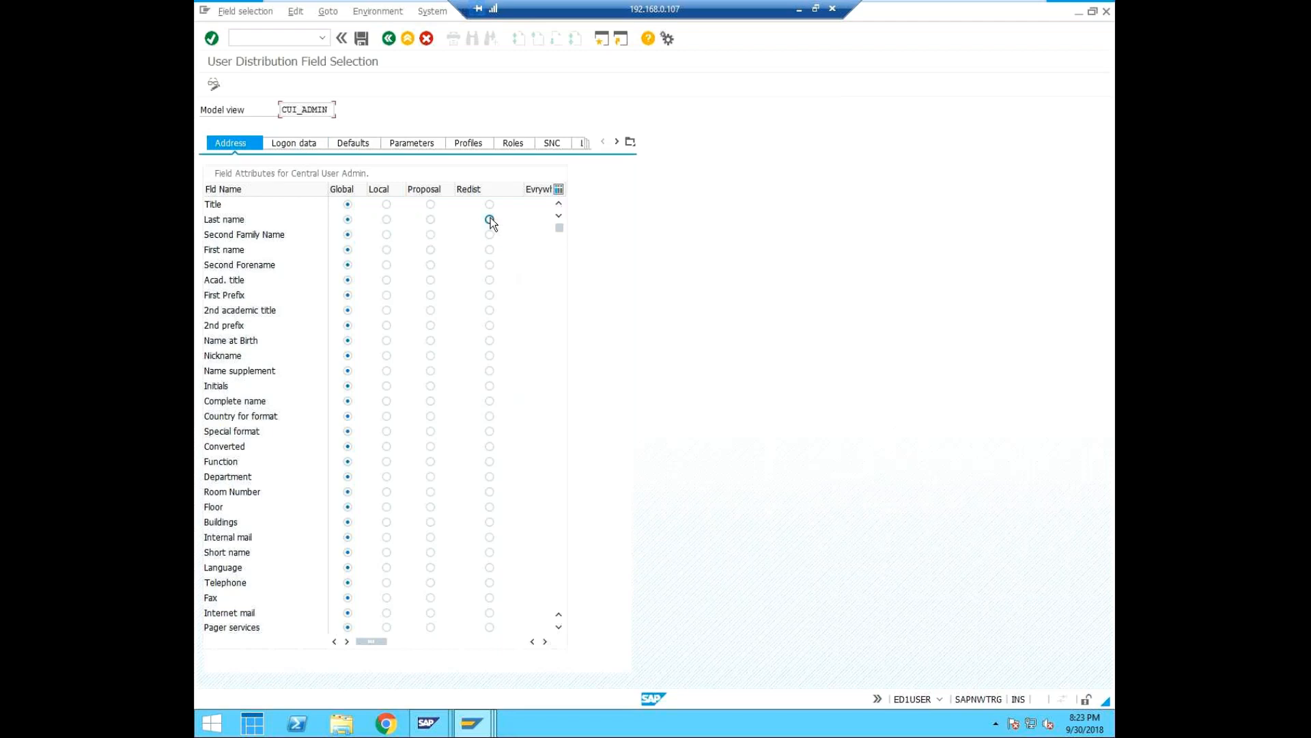
{"action": "left_click", "coordinate": [379, 223]}
{"action": "left_click", "coordinate": [386, 206]}
{"action": "left_click", "coordinate": [360, 40]}
Switch to the child client's distribution model session and open User Maintenance there with transaction SU01.
{"action": "left_click", "coordinate": [489, 732]}
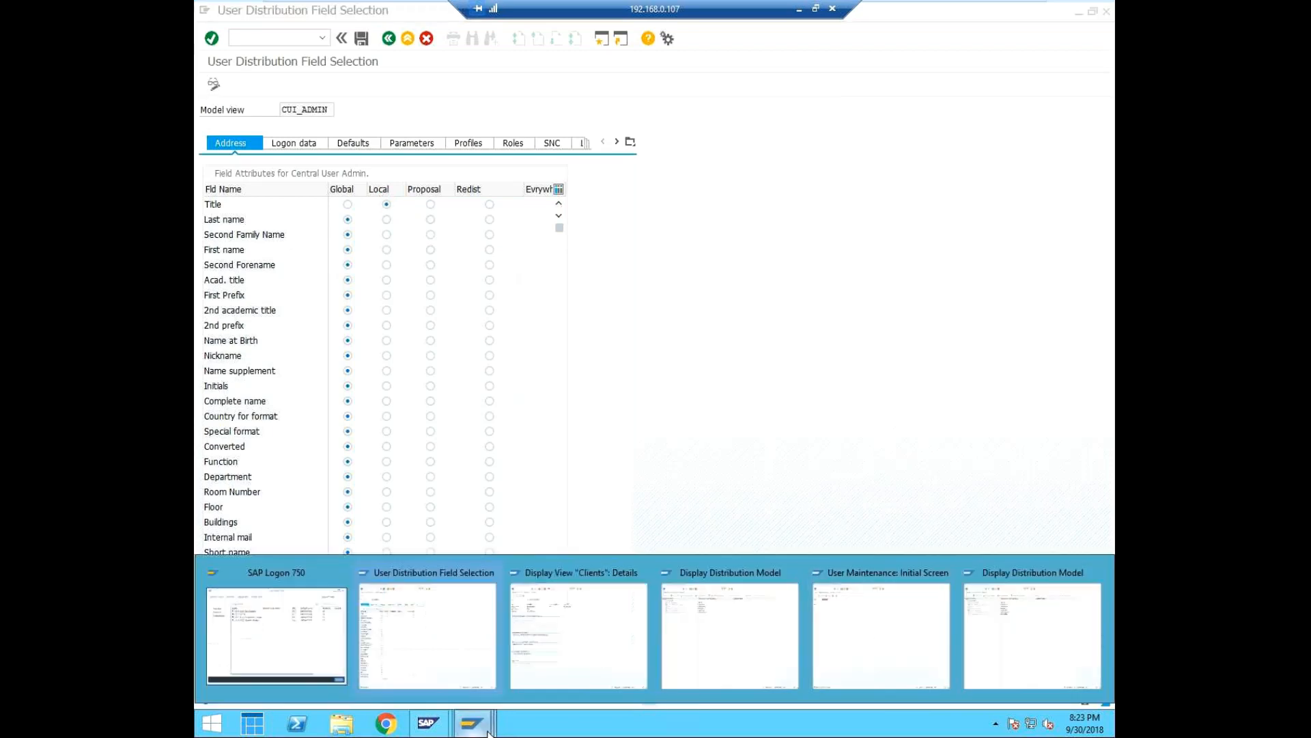
{"action": "left_click", "coordinate": [875, 637]}
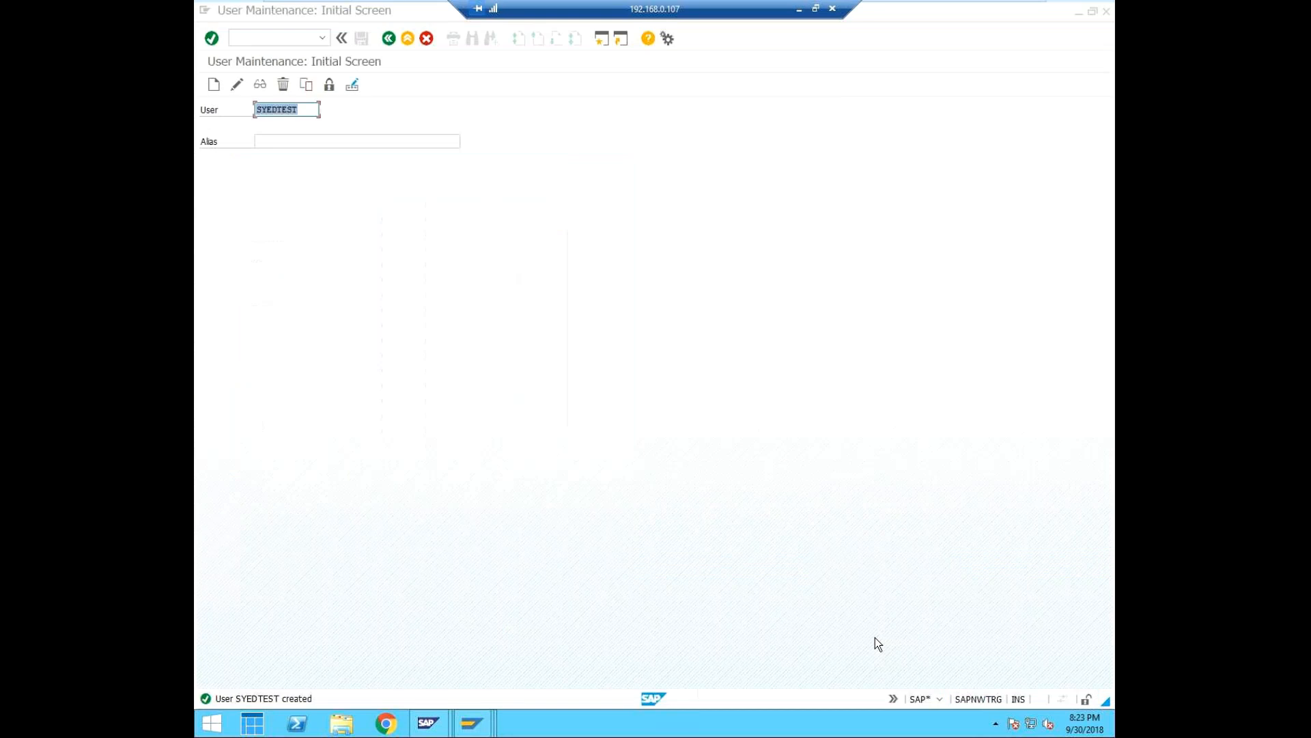
{"action": "left_click", "coordinate": [495, 729]}
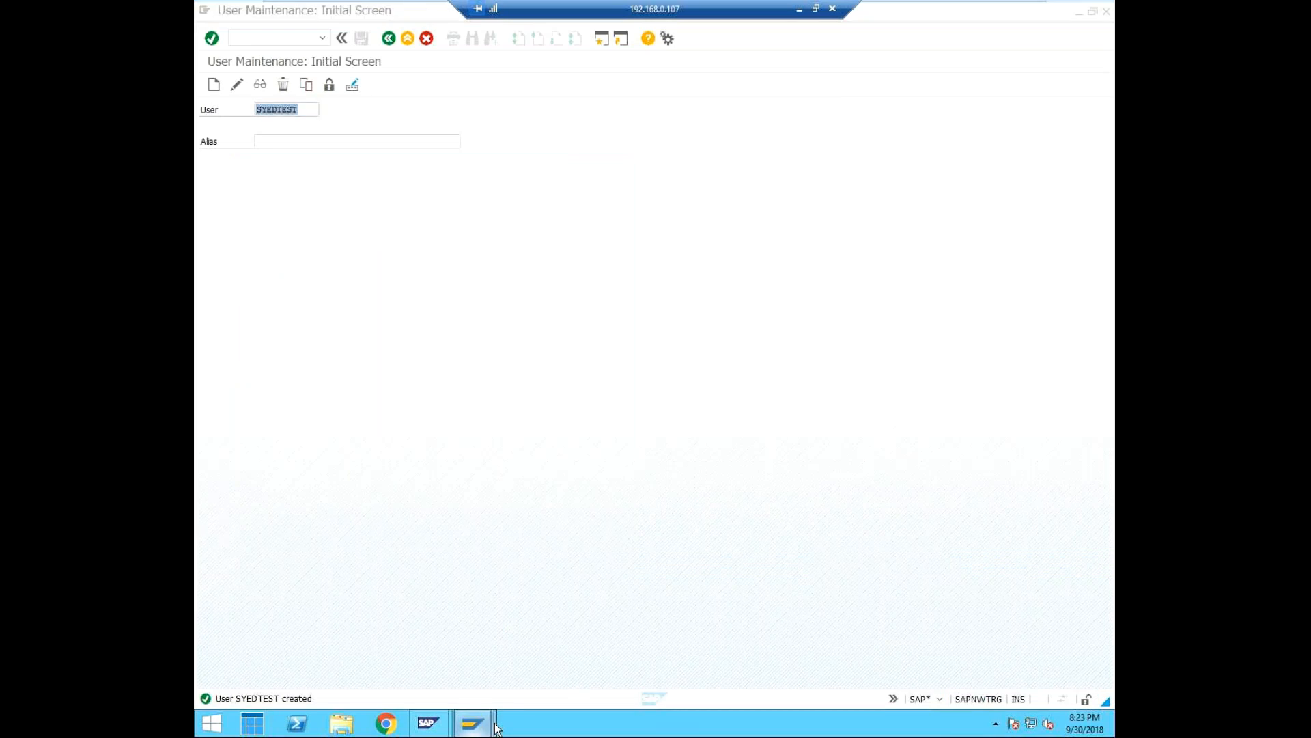
{"action": "left_click", "coordinate": [1101, 627]}
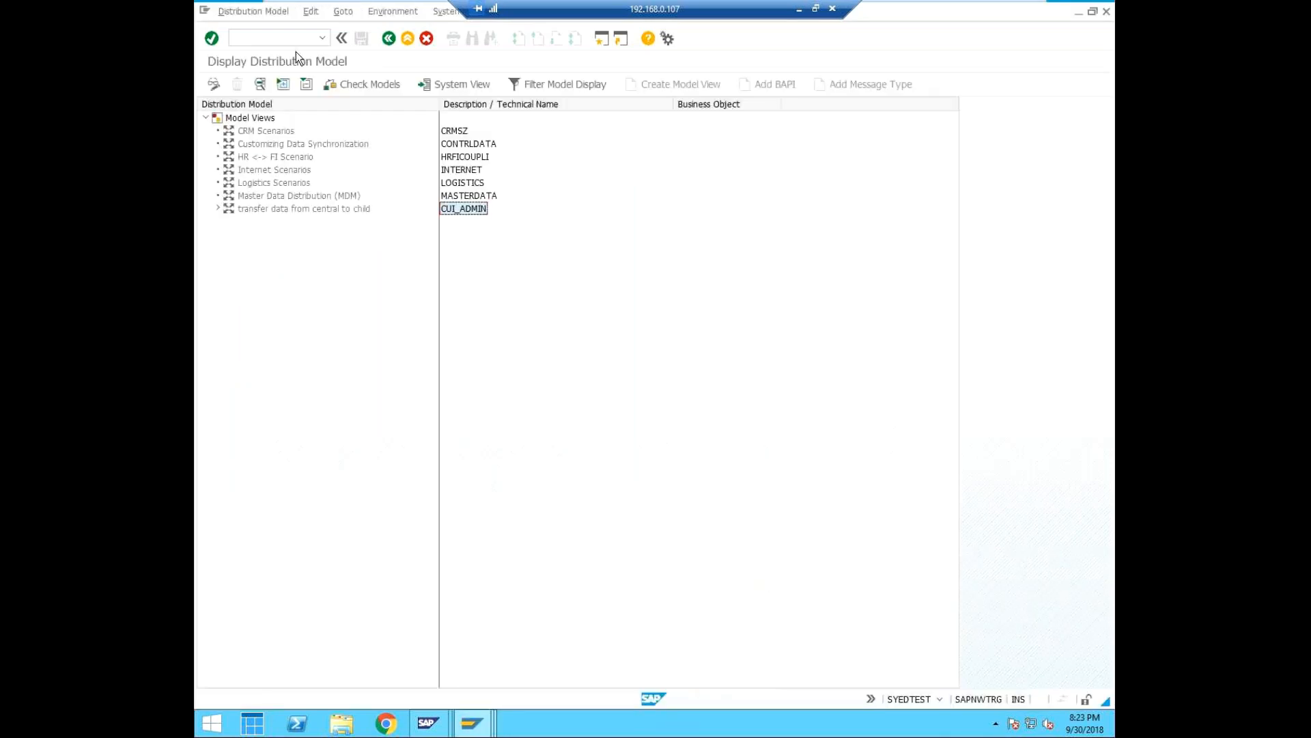
{"action": "left_click", "coordinate": [285, 34]}
{"action": "type", "text": "/nsu01"}
{"action": "key", "text": "Return"}
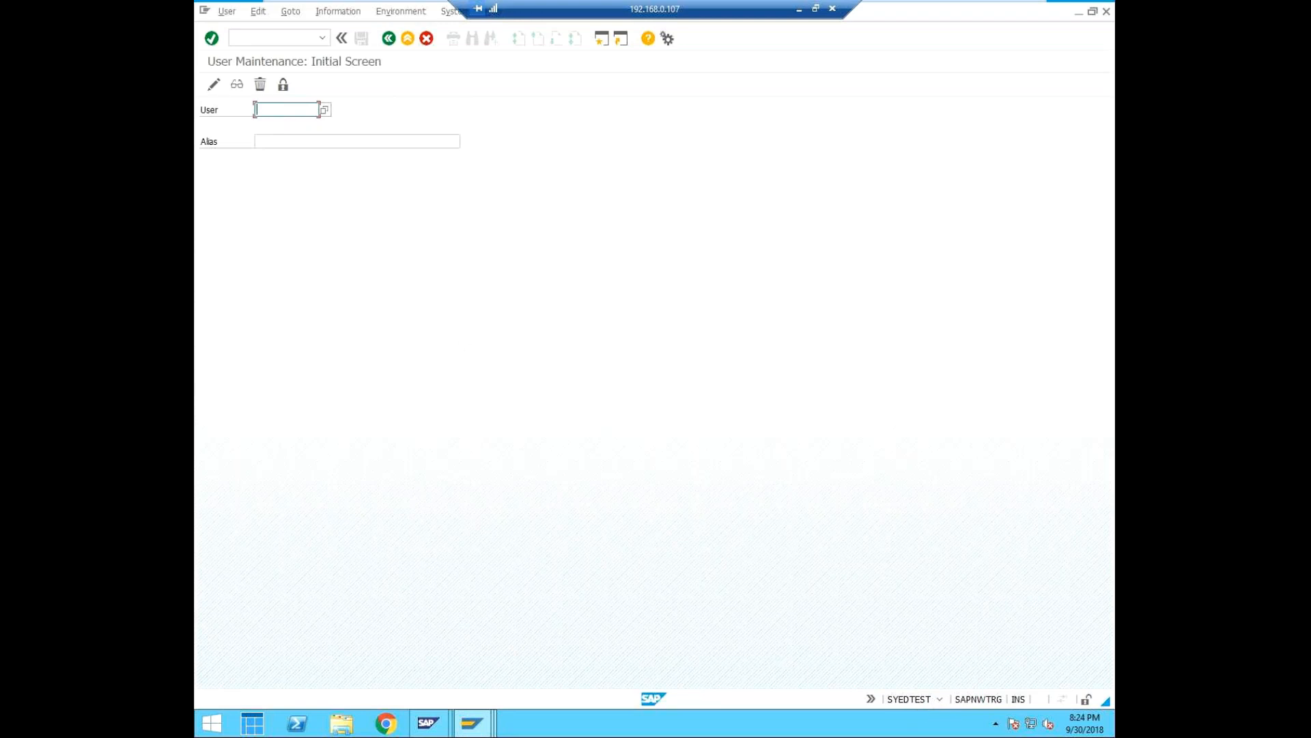
Look through the open SAP sessions and bring up User Distribution Field Selection for model view CUI_ADMIN.
{"action": "left_click", "coordinate": [489, 729]}
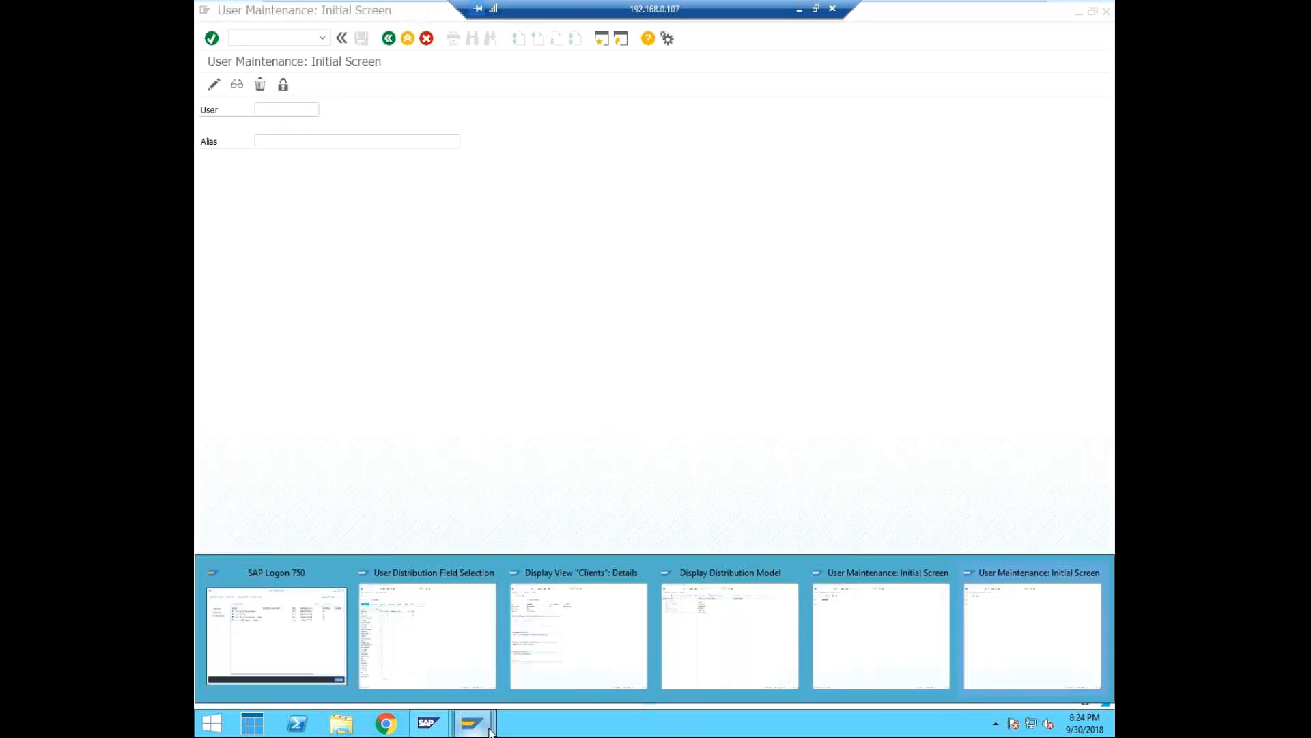
{"action": "left_click", "coordinate": [289, 642]}
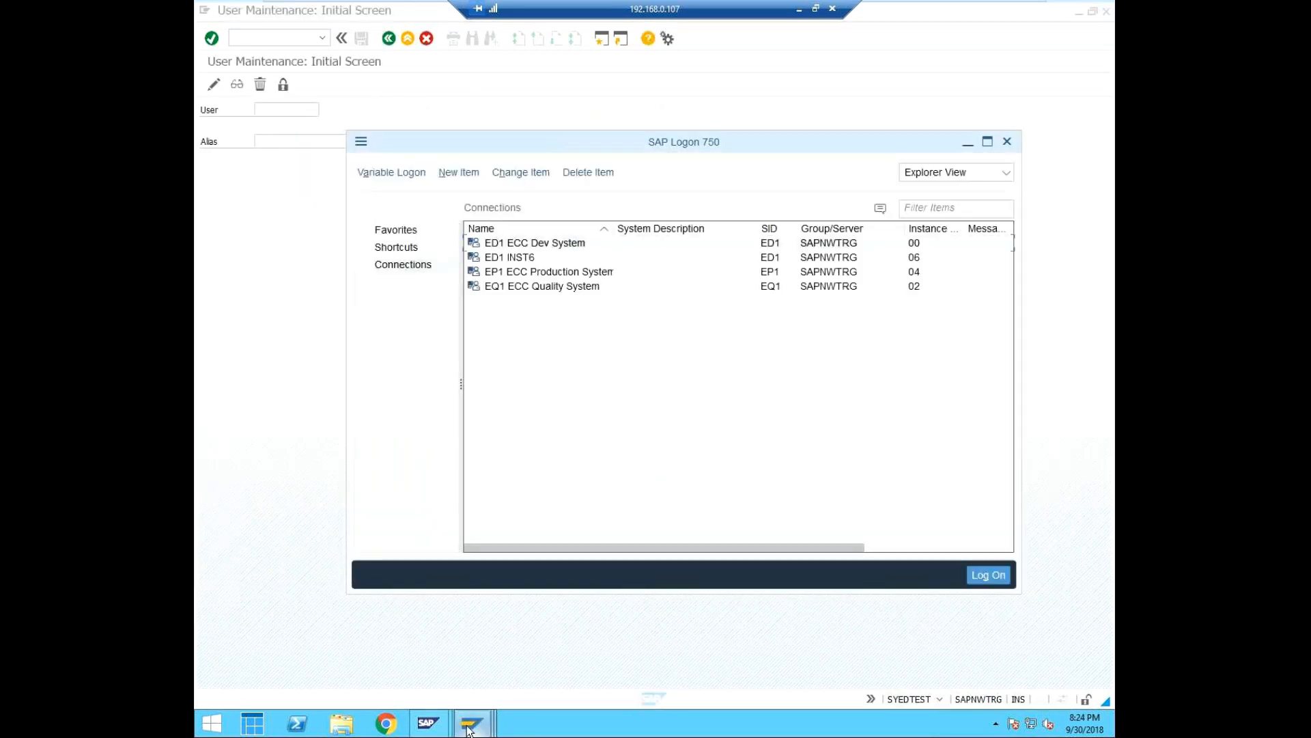
{"action": "mouse_move", "coordinate": [478, 719]}
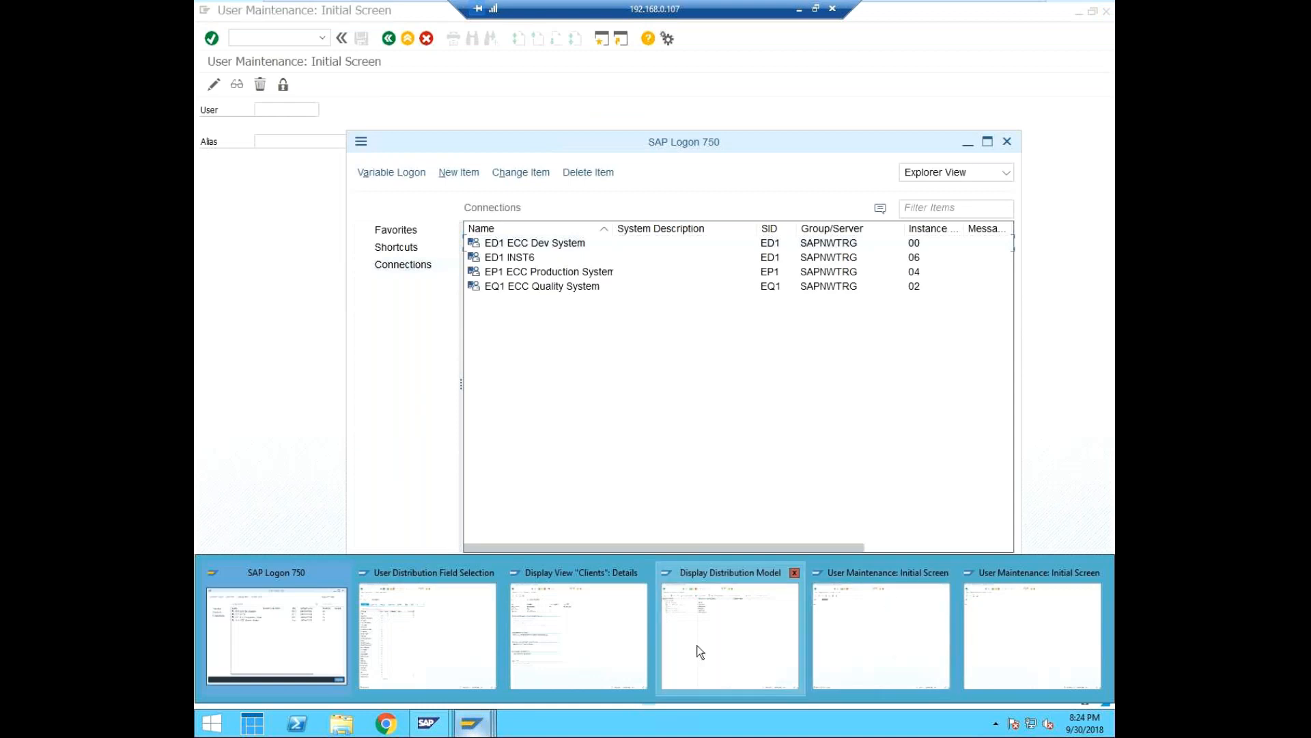
{"action": "left_click", "coordinate": [731, 625]}
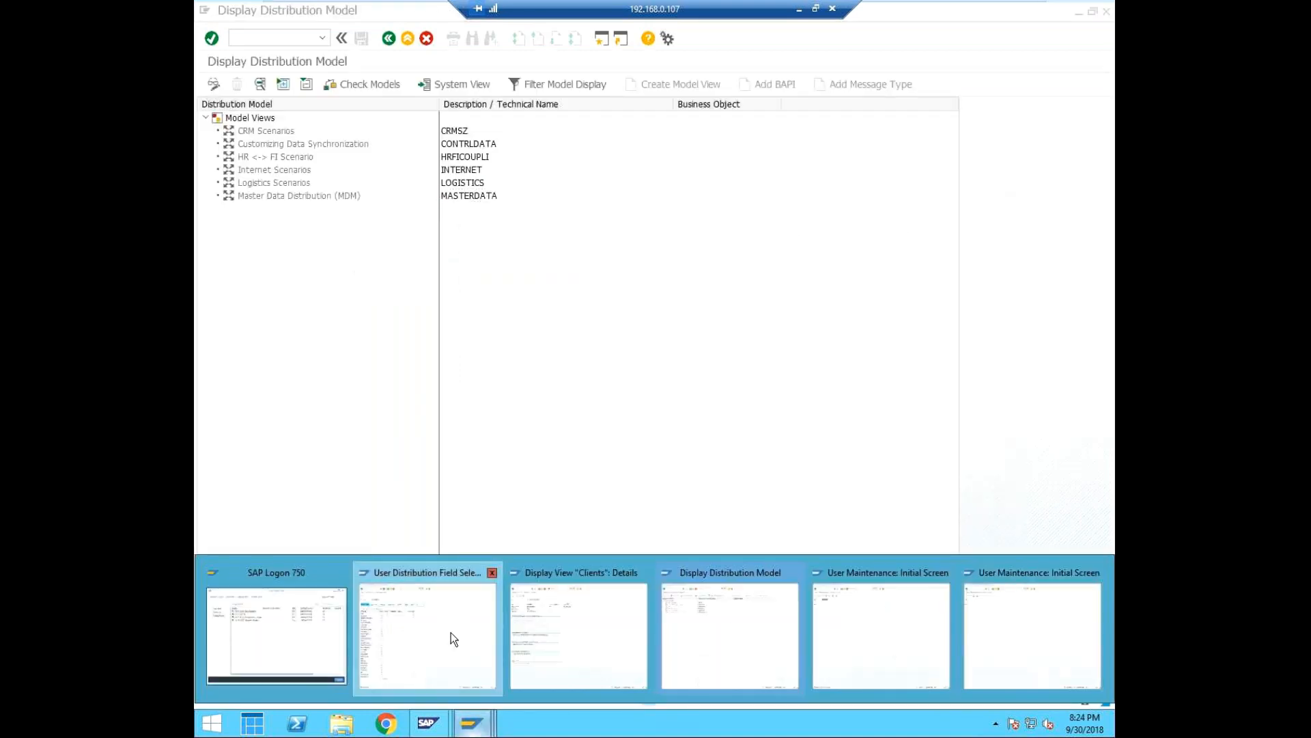
{"action": "left_click", "coordinate": [452, 639]}
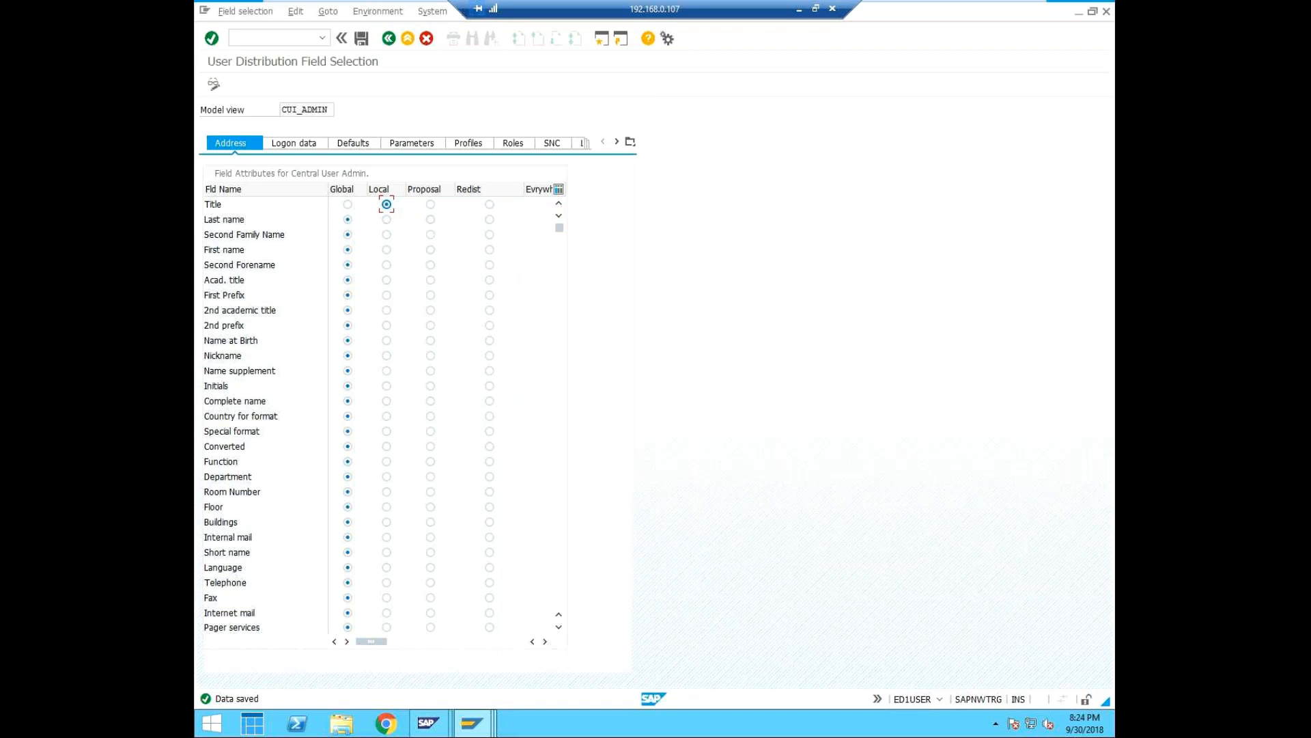
Switch to the User Maintenance session logged on as SAP* and close it, confirming the logoff.
{"action": "left_click", "coordinate": [474, 722]}
{"action": "left_click", "coordinate": [884, 635]}
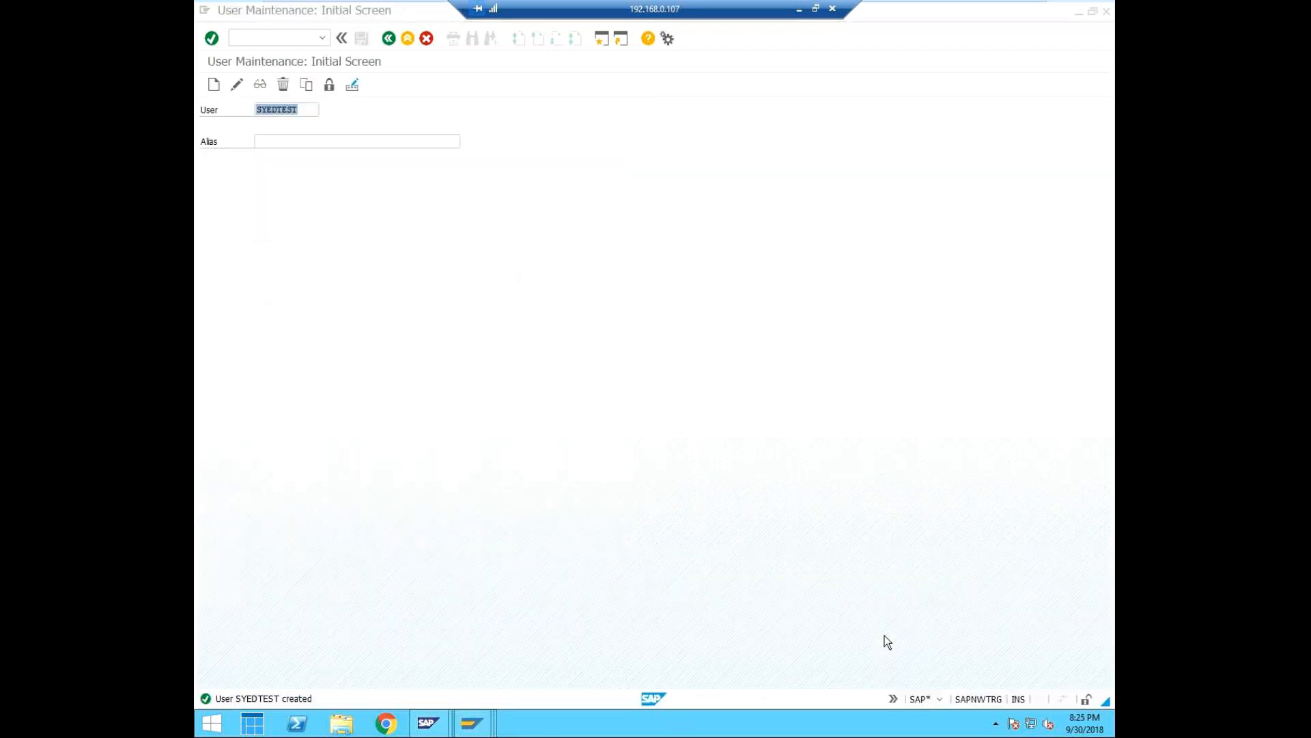
{"action": "left_click", "coordinate": [1107, 11]}
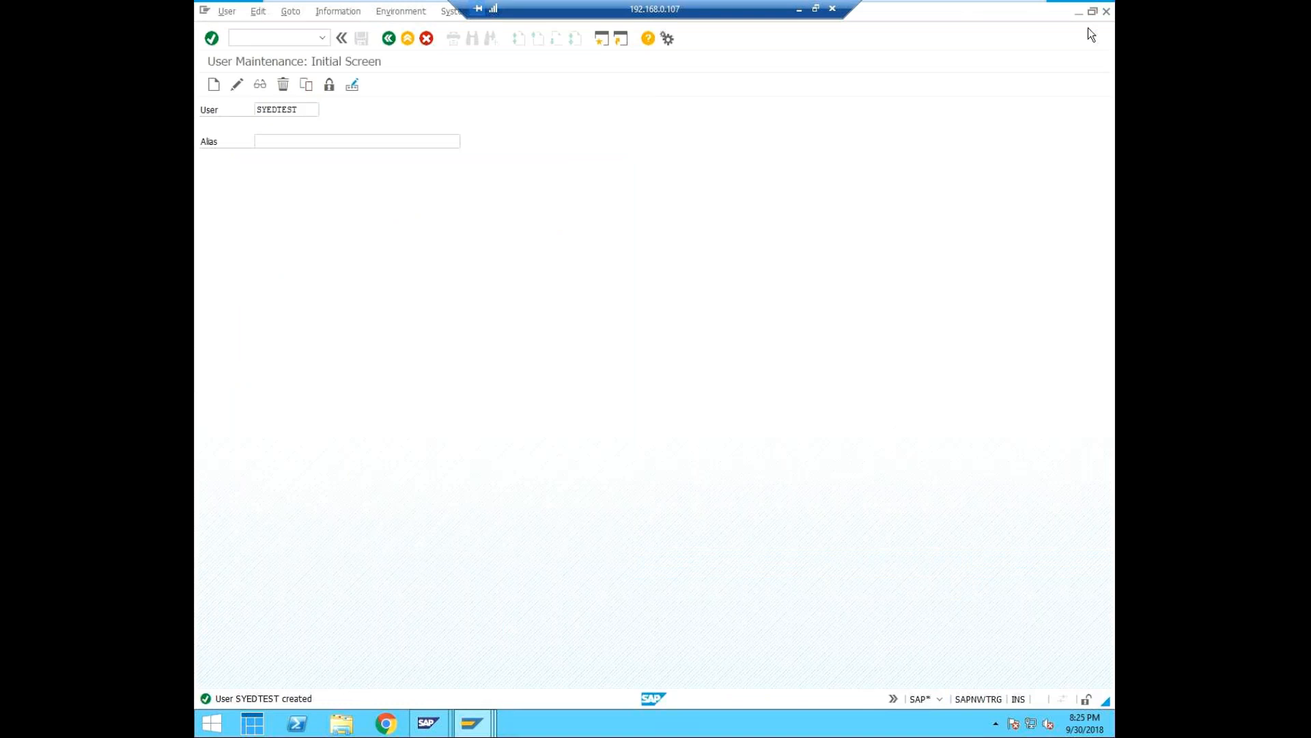
{"action": "left_click", "coordinate": [332, 259]}
Switch to the User Maintenance session logged on as SYEDTEST and check its system, client and user details.
{"action": "left_click", "coordinate": [471, 723]}
{"action": "left_click", "coordinate": [944, 614]}
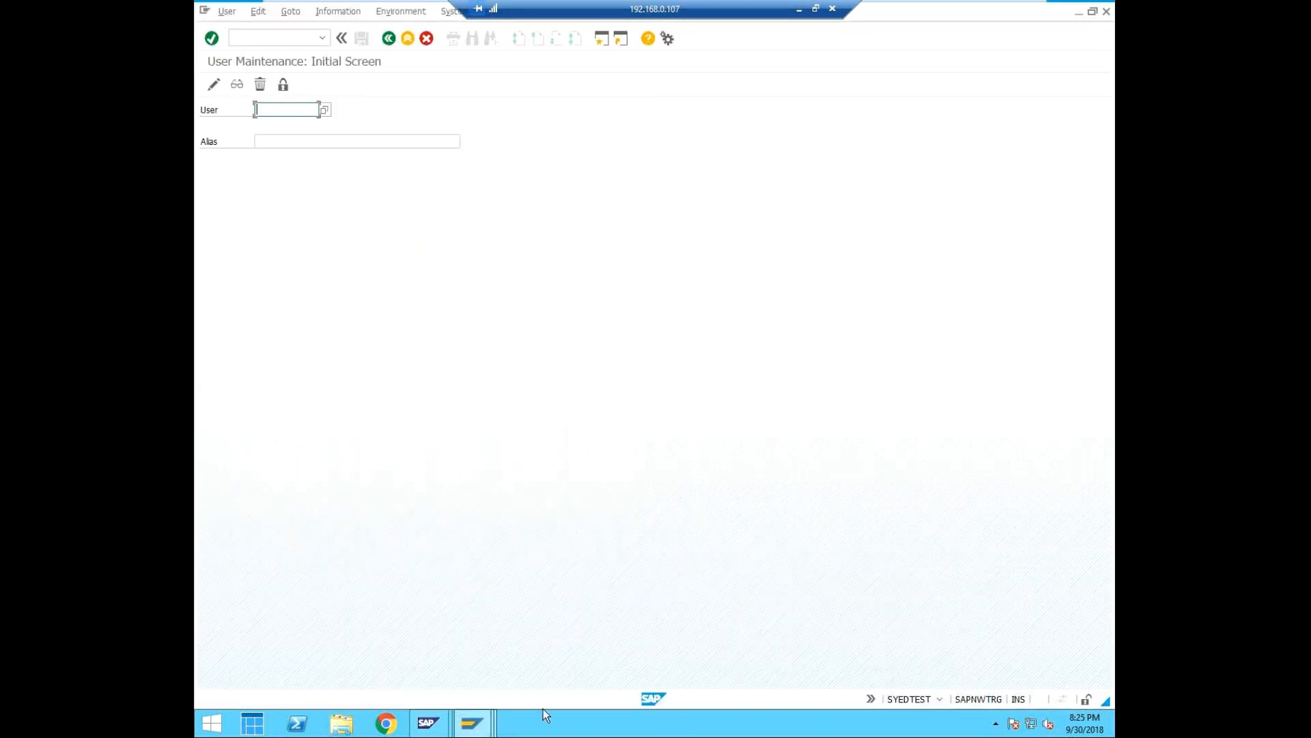
{"action": "left_click", "coordinate": [939, 697]}
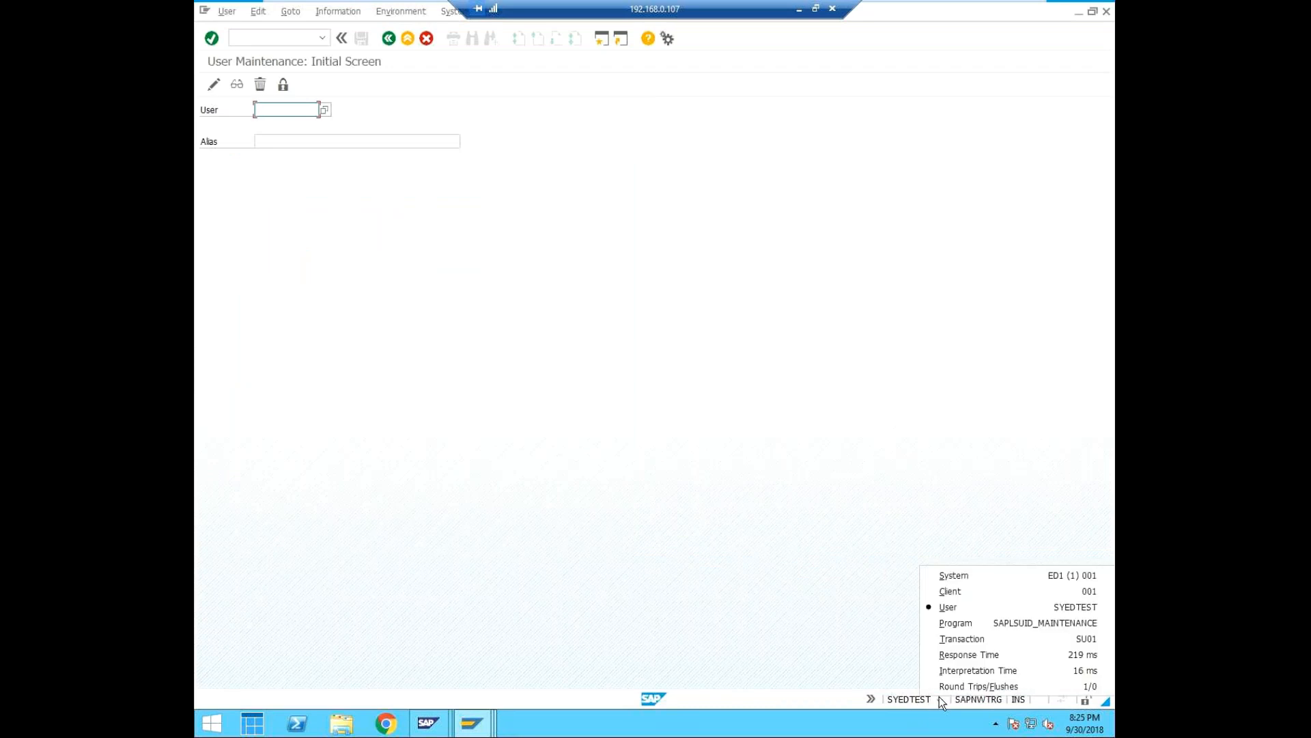
{"action": "left_click", "coordinate": [966, 605]}
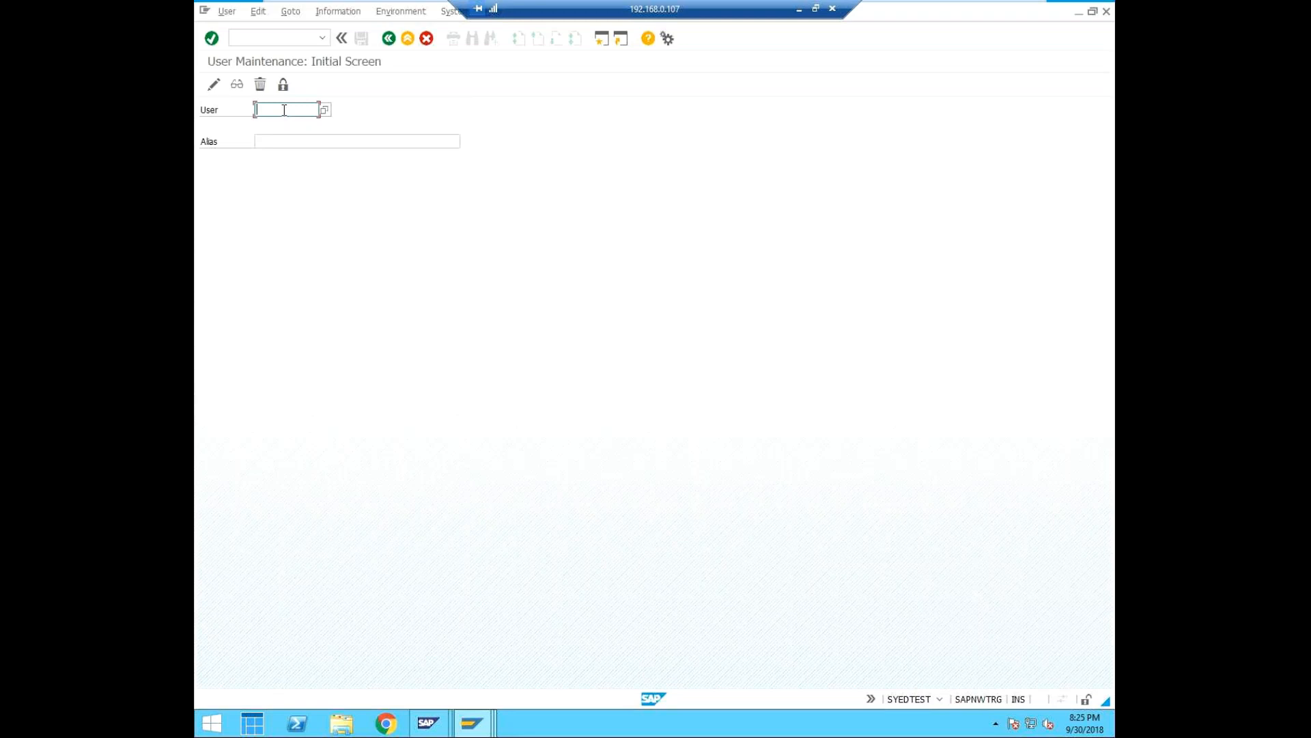
Open user SYEDTEST for changing in User Maintenance.
{"action": "type", "text": "SYED"}
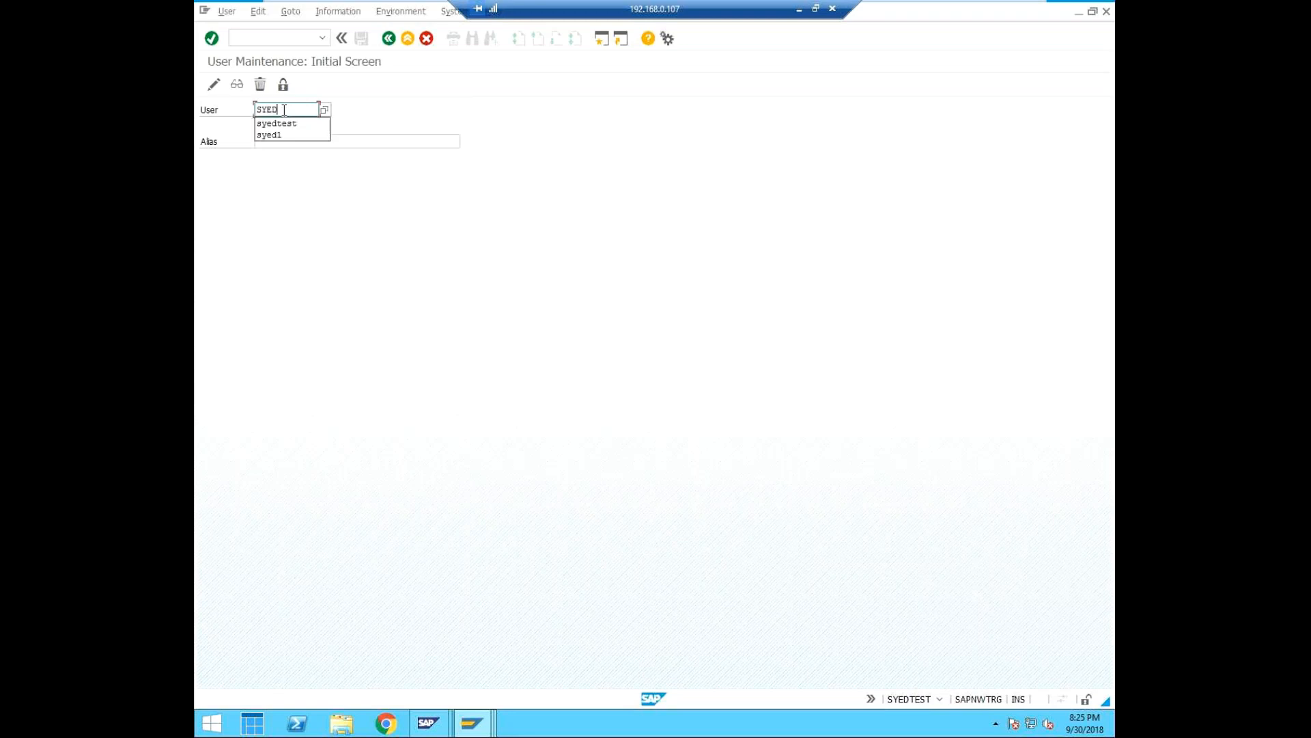
{"action": "key", "text": "Down"}
{"action": "key", "text": "Return"}
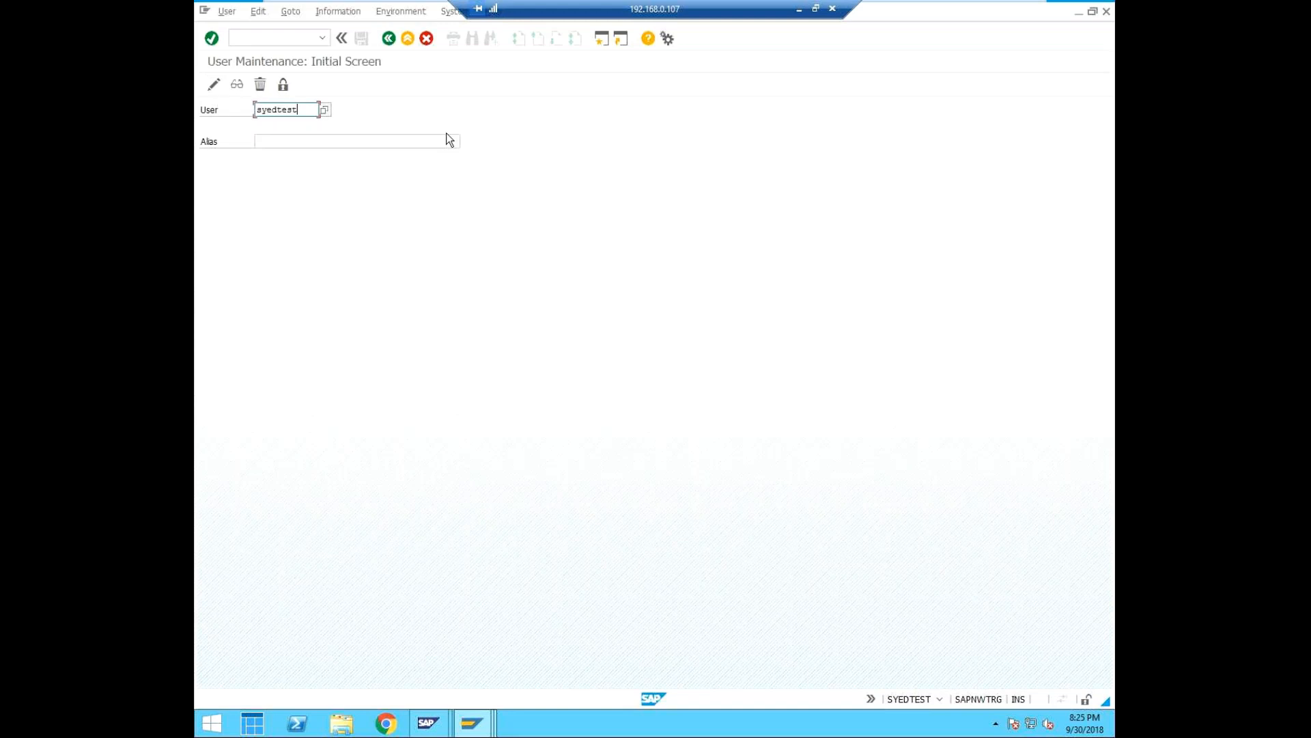
{"action": "left_click", "coordinate": [214, 86]}
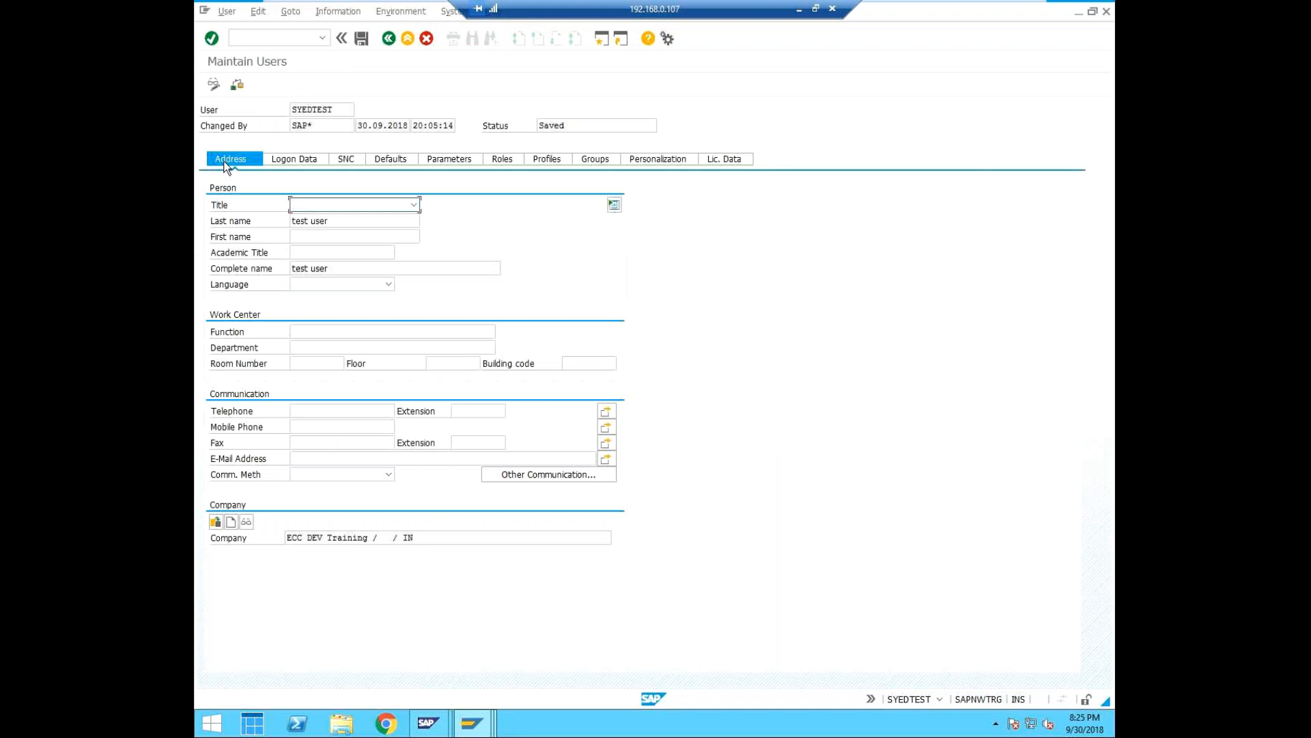
Check whether the Title and Last name fields of user SYEDTEST can be edited in this client.
{"action": "left_click", "coordinate": [414, 205]}
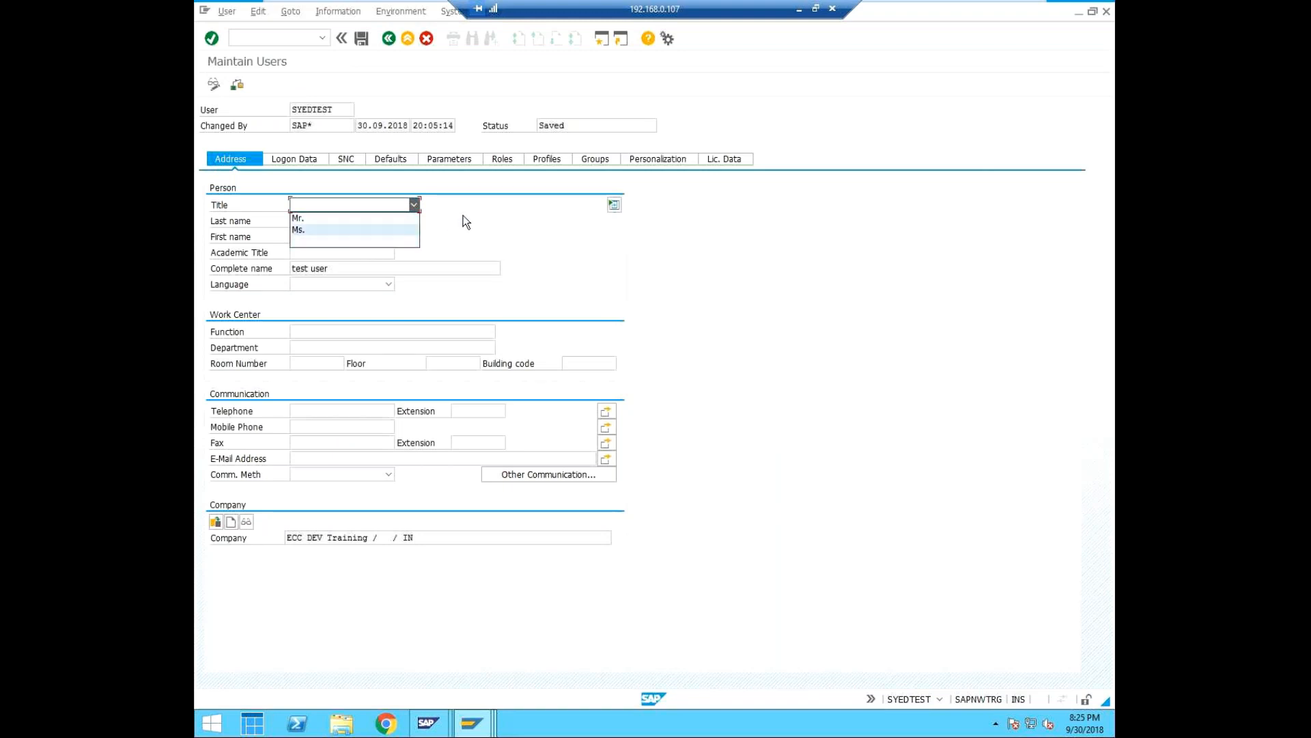
{"action": "left_click", "coordinate": [453, 230]}
{"action": "left_click", "coordinate": [356, 222]}
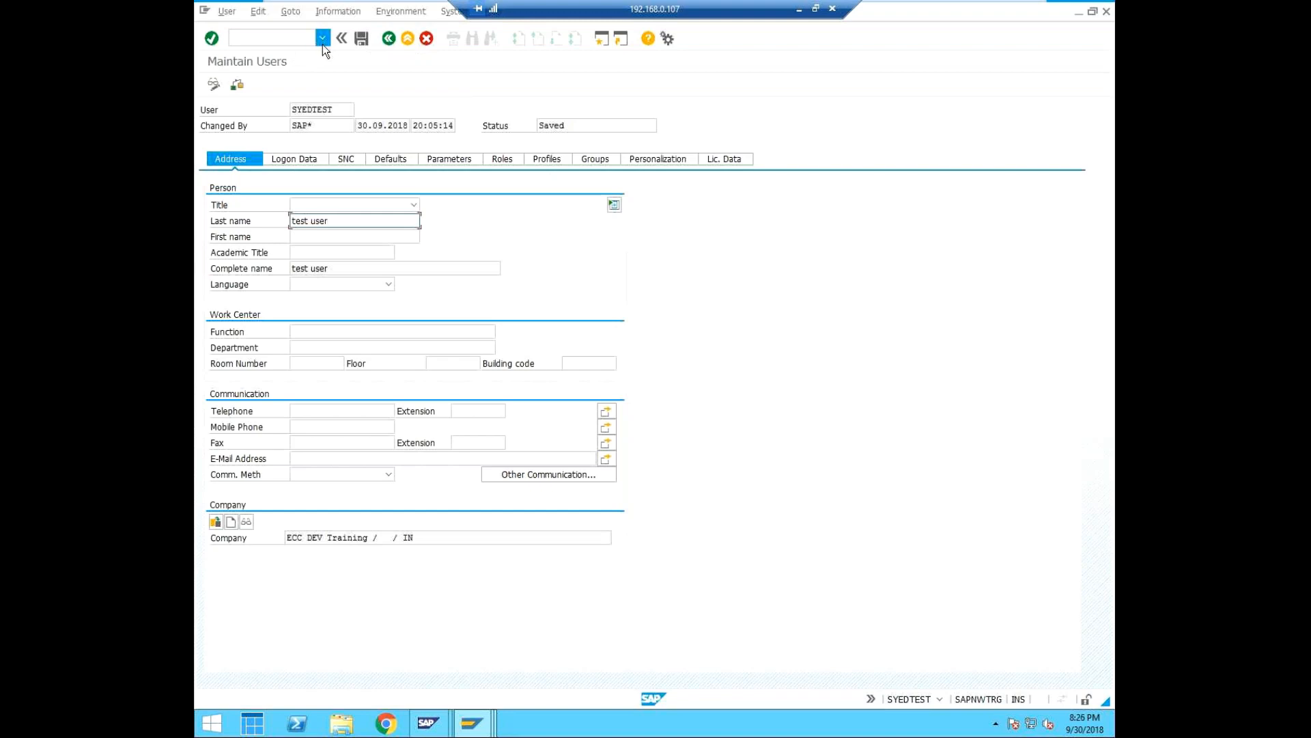
Switch to the EQ1USER session displaying the client 000 details and close it, confirming the logoff.
{"action": "left_click", "coordinate": [480, 727]}
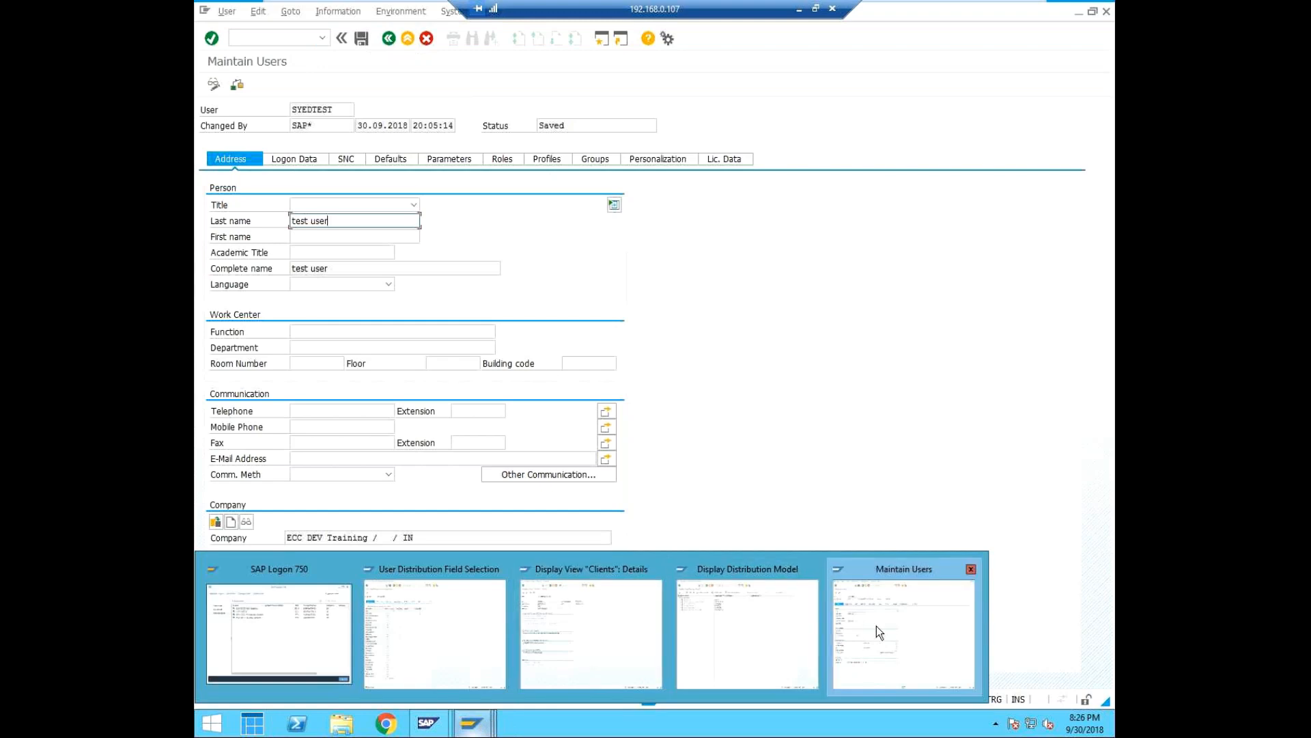
{"action": "left_click", "coordinate": [558, 629]}
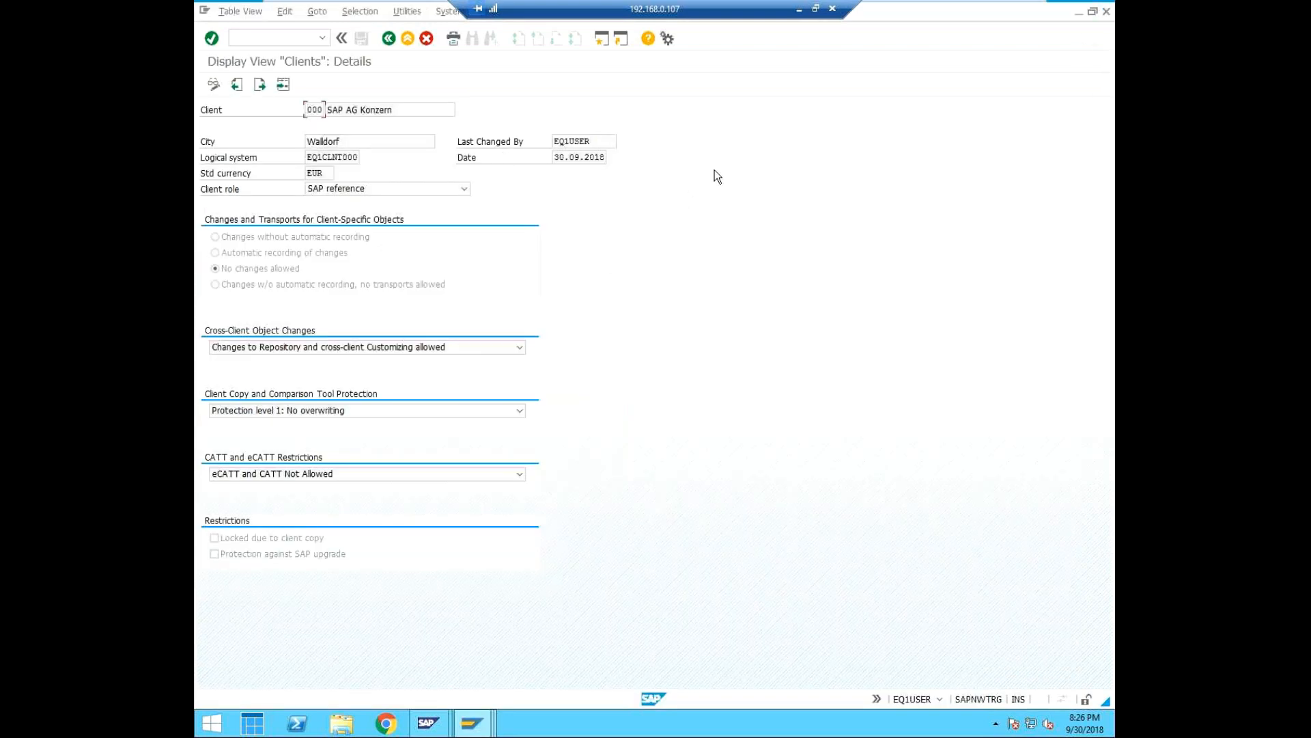
{"action": "left_click", "coordinate": [1106, 11]}
{"action": "left_click", "coordinate": [342, 261]}
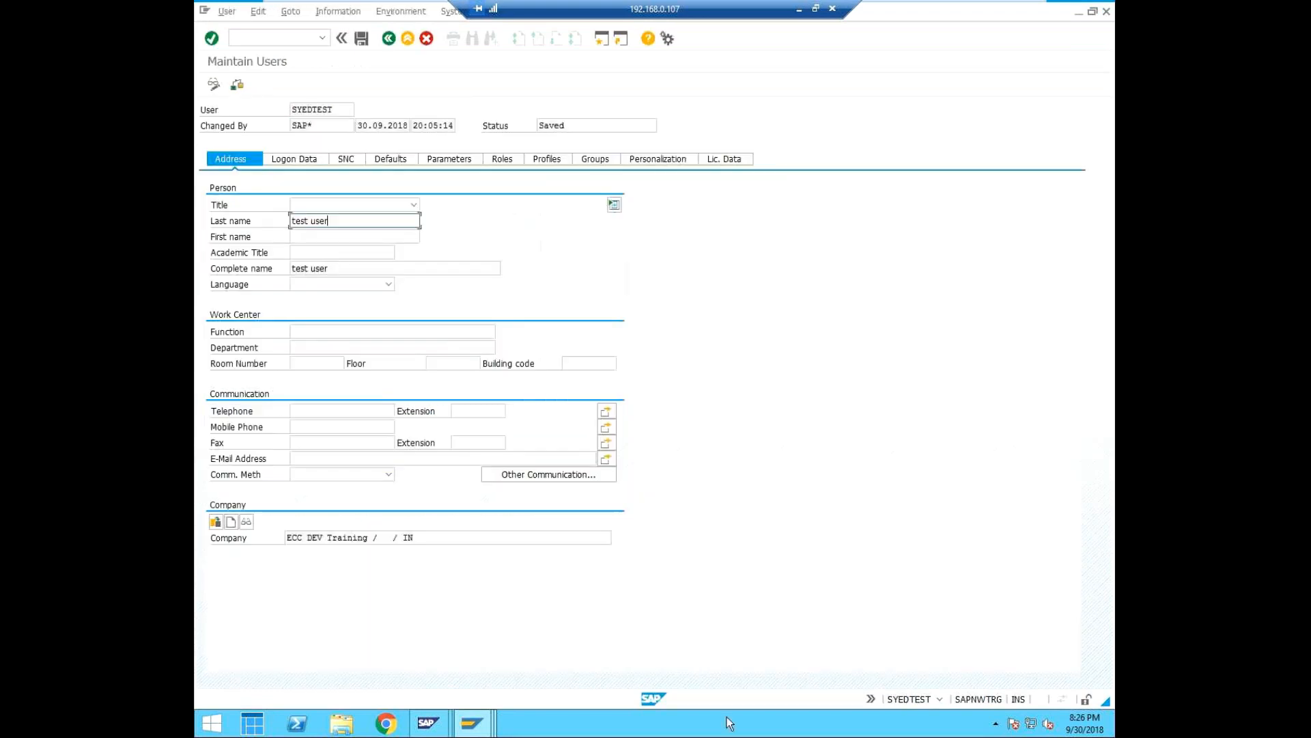
Return to the User Distribution Field Selection session and check its system, client and user details.
{"action": "left_click", "coordinate": [471, 723]}
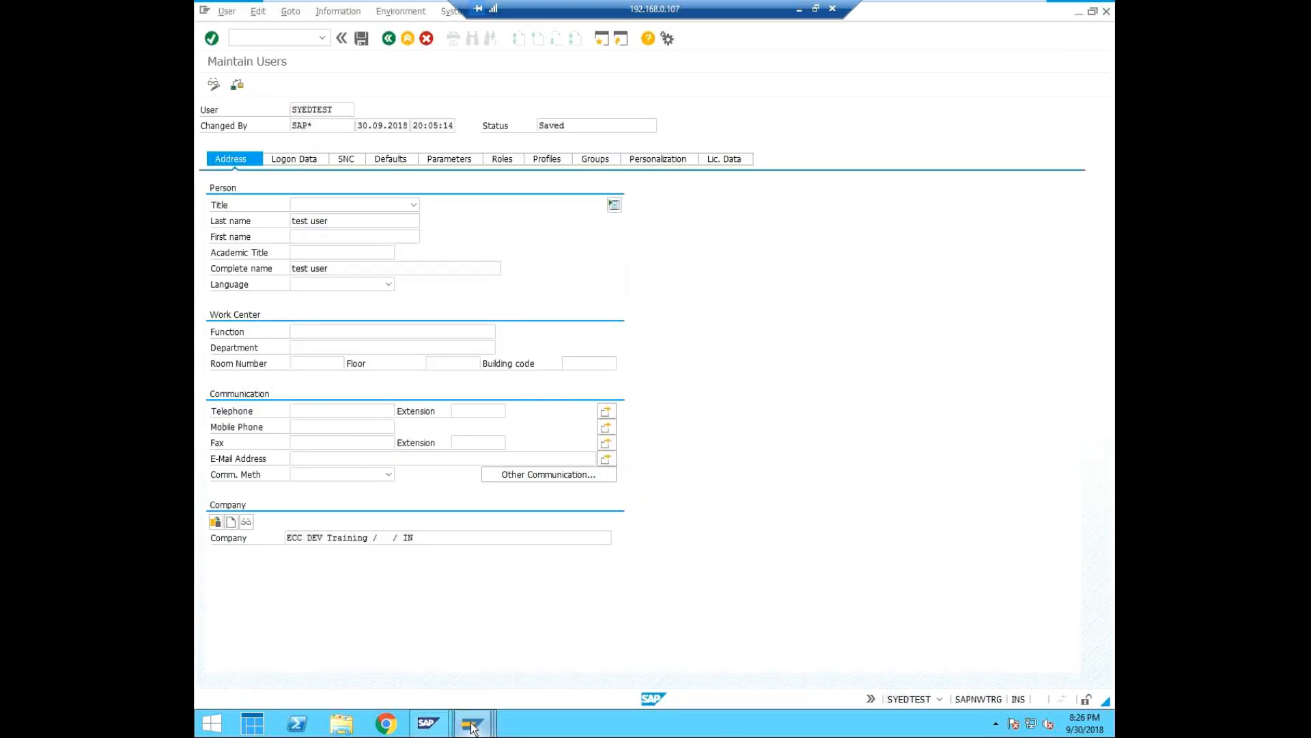
{"action": "left_click", "coordinate": [704, 642]}
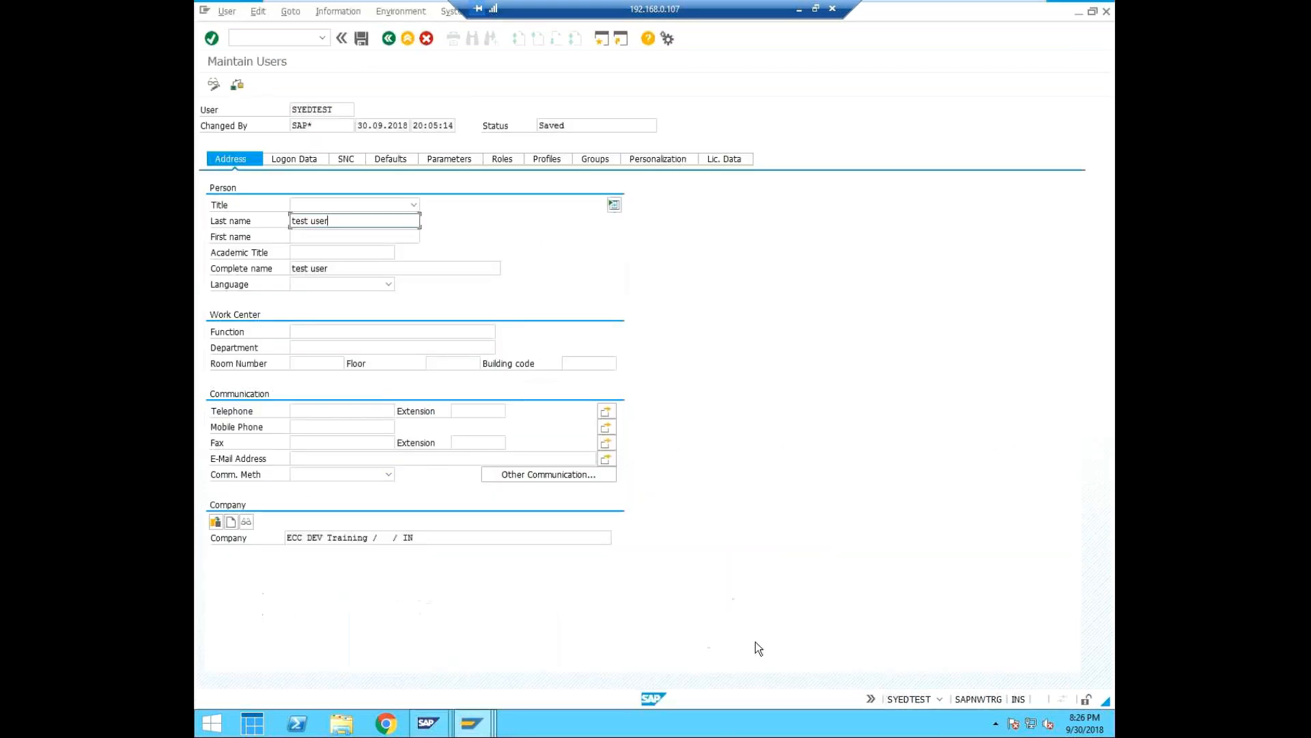
{"action": "left_click", "coordinate": [472, 724]}
{"action": "left_click", "coordinate": [431, 646]}
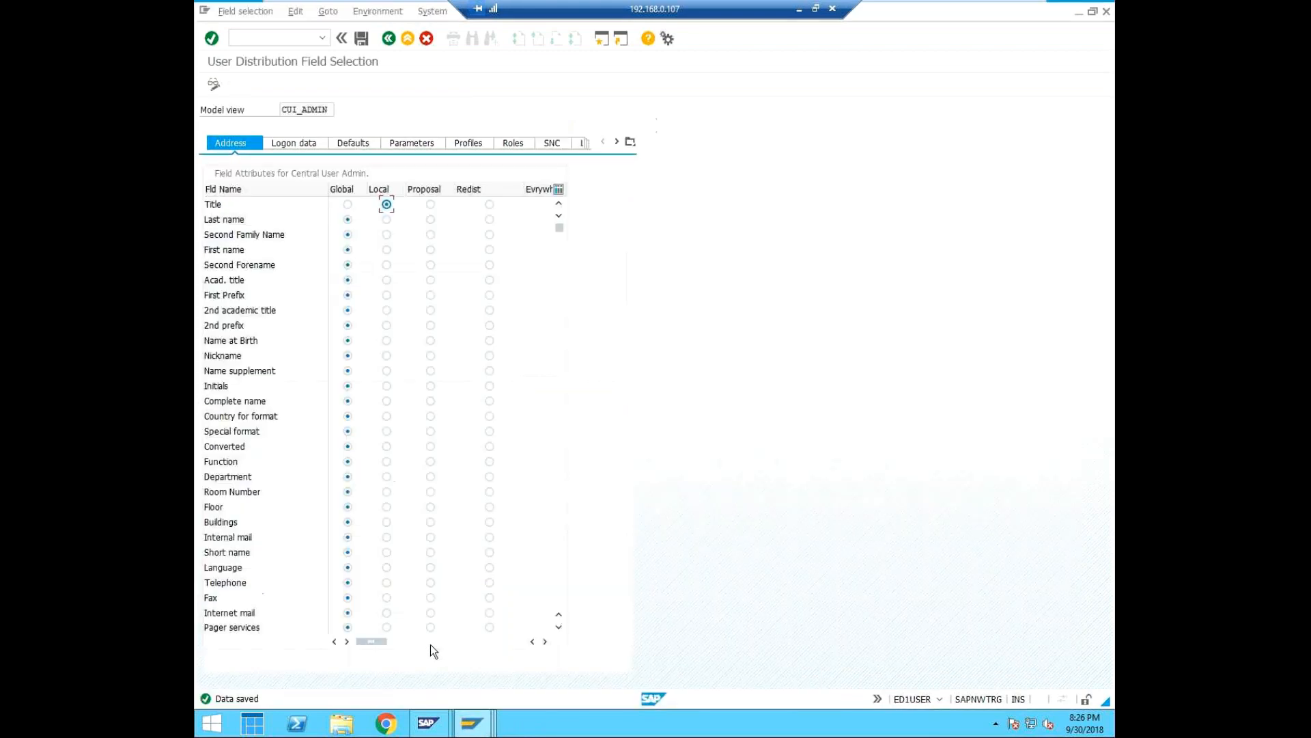
{"action": "left_click", "coordinate": [939, 700]}
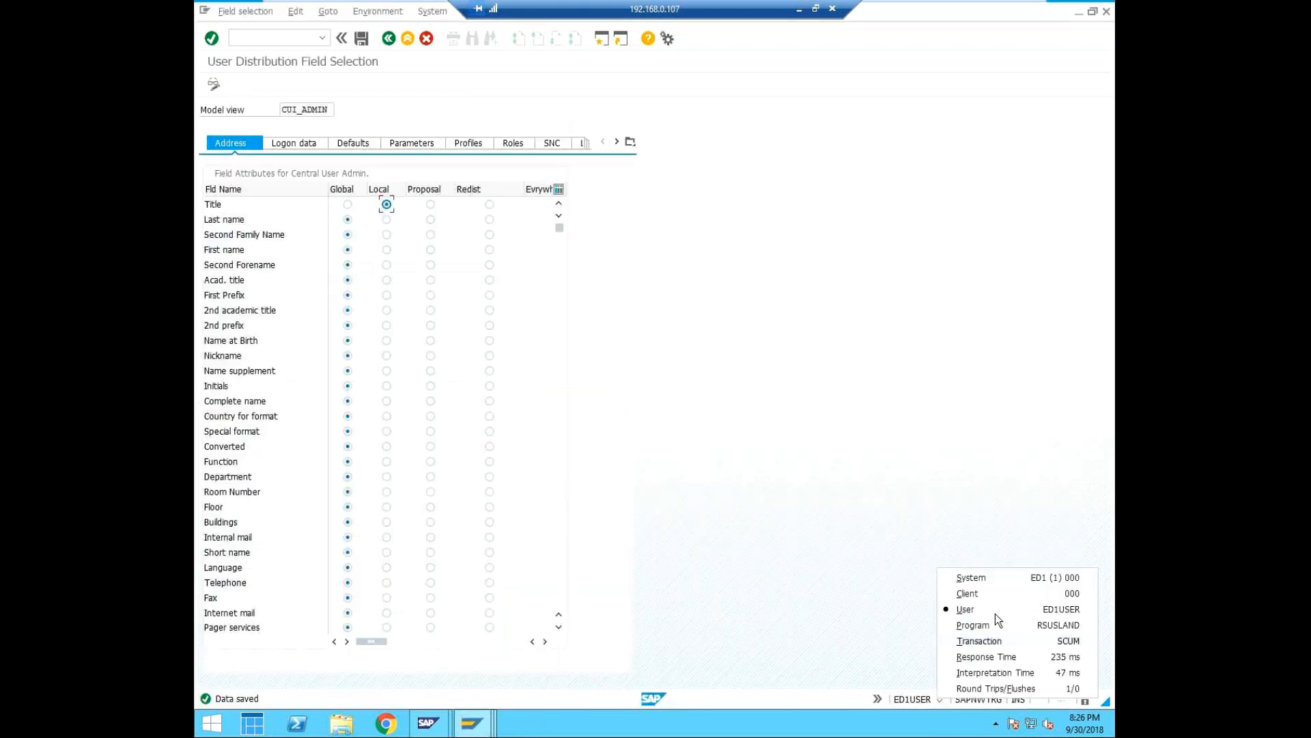
{"action": "left_click", "coordinate": [755, 257]}
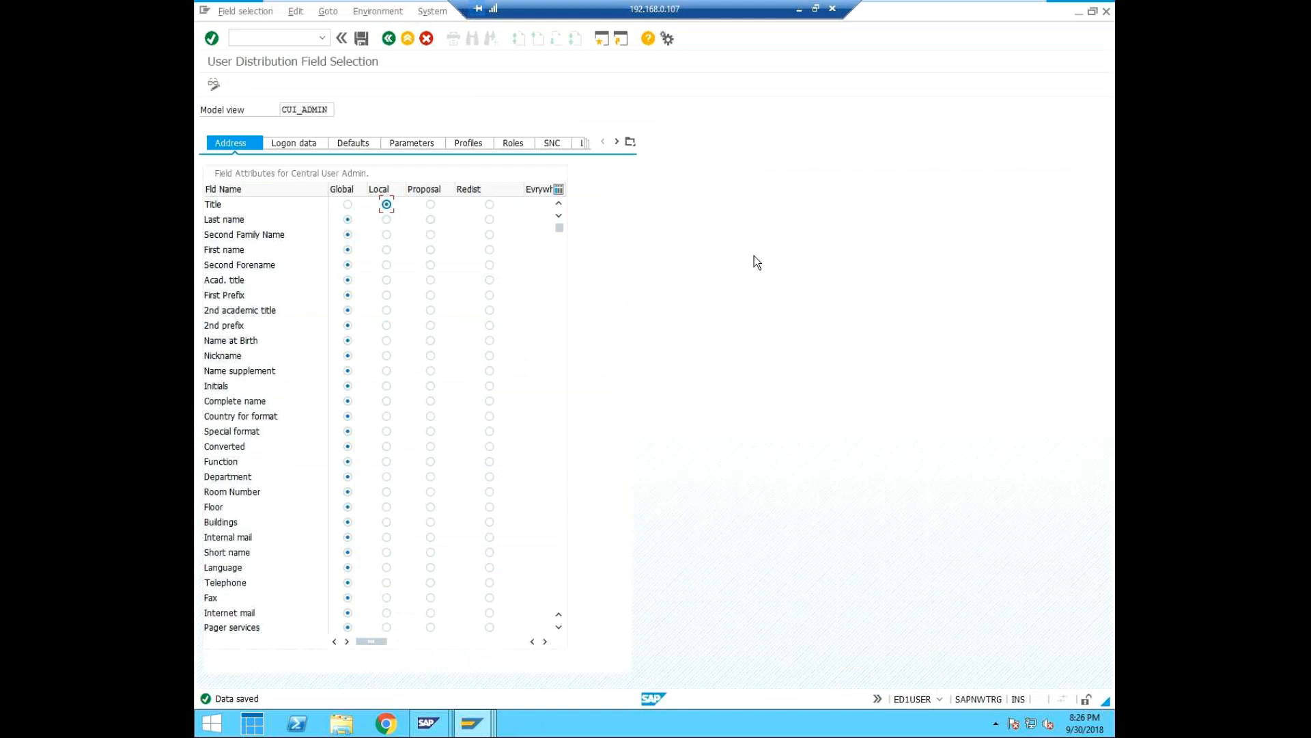
Open a new session from the ED1USER logon and start user maintenance with the transaction code /nsu01.
{"action": "left_click", "coordinate": [599, 41]}
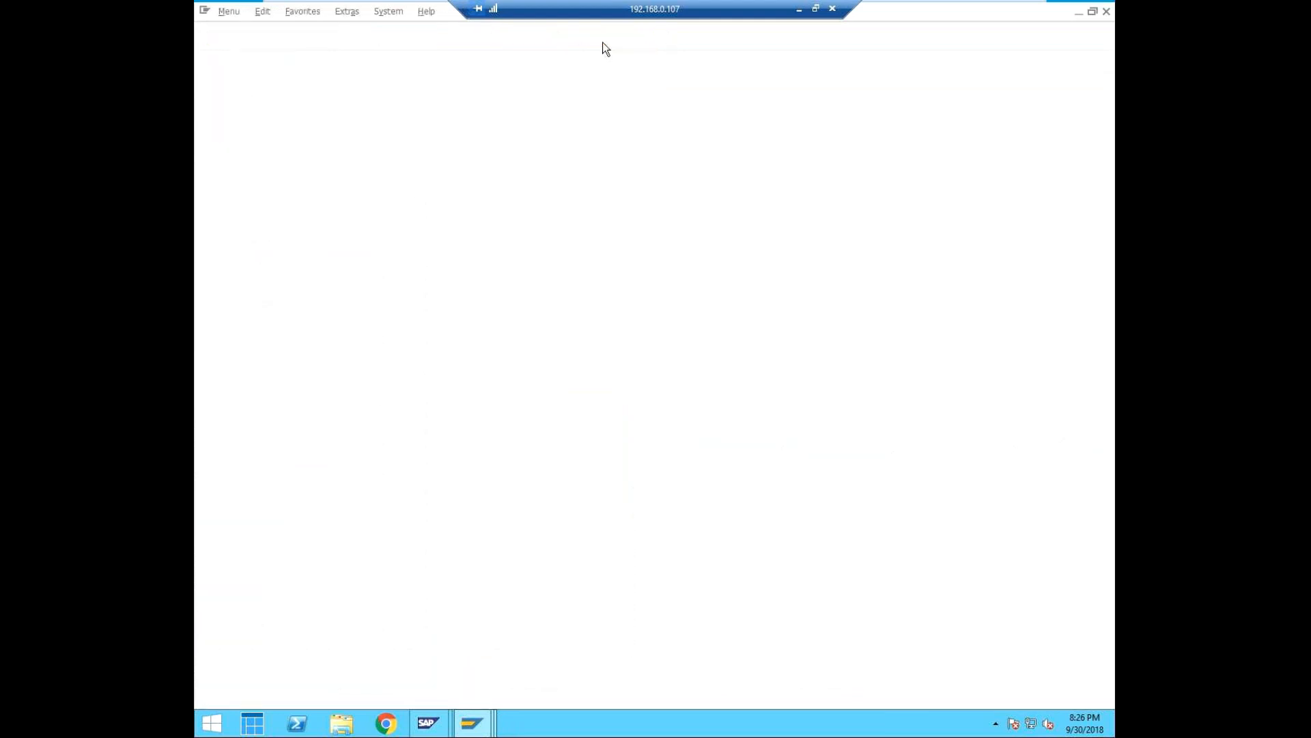
{"action": "type", "text": "/nsu01"}
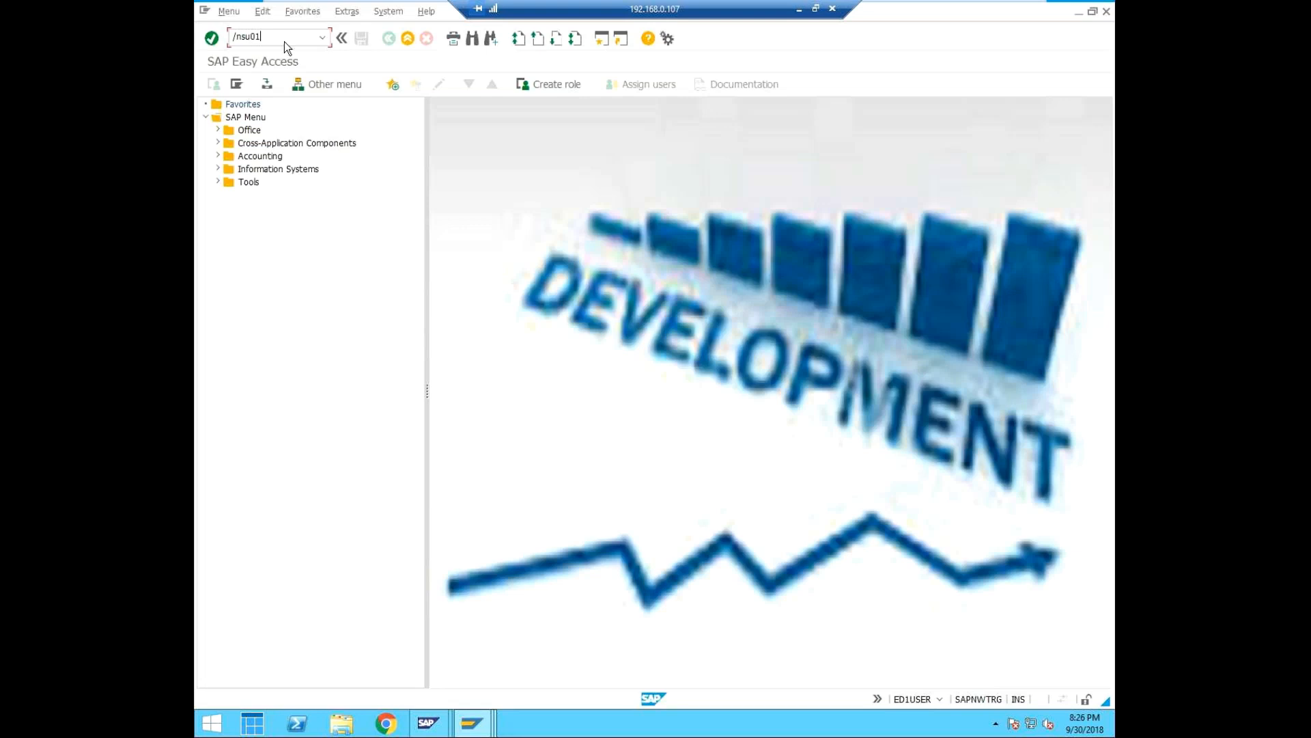
{"action": "key", "text": "Return"}
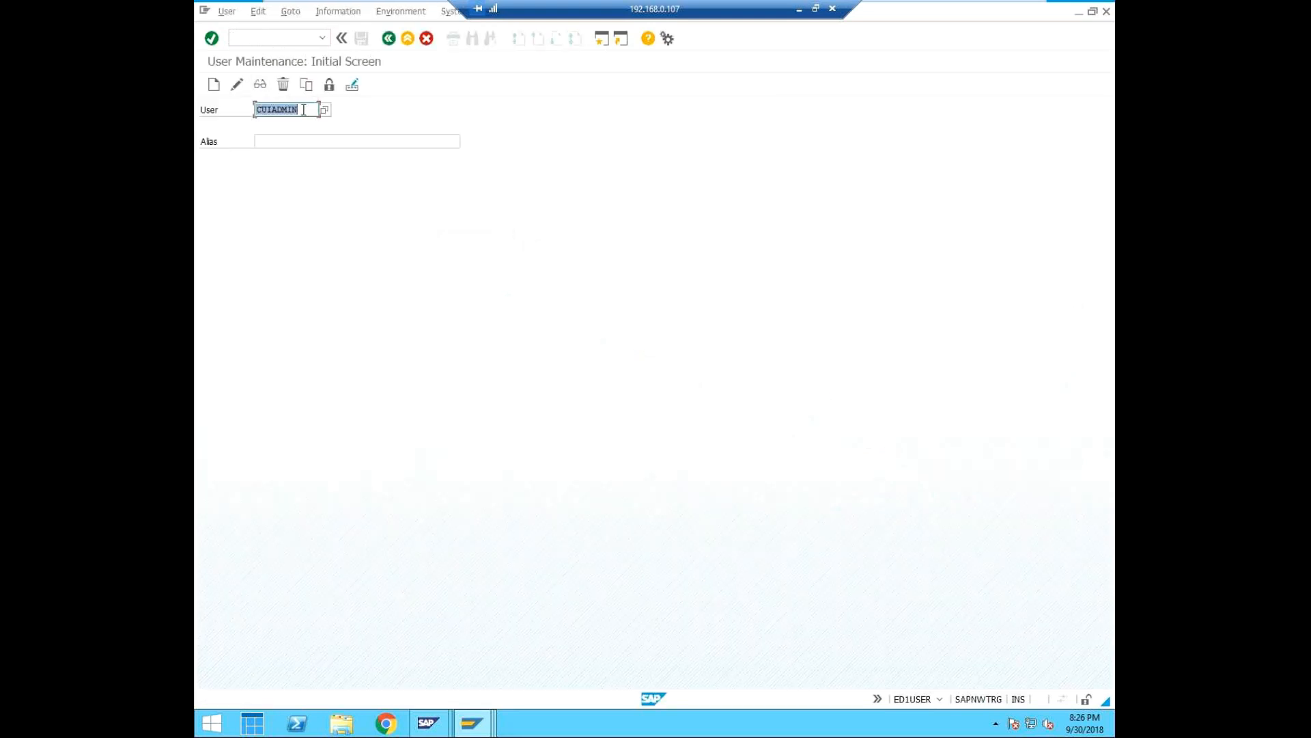
Start creating the user SYEDNEW with the alias "new user id test".
{"action": "left_click", "coordinate": [213, 84]}
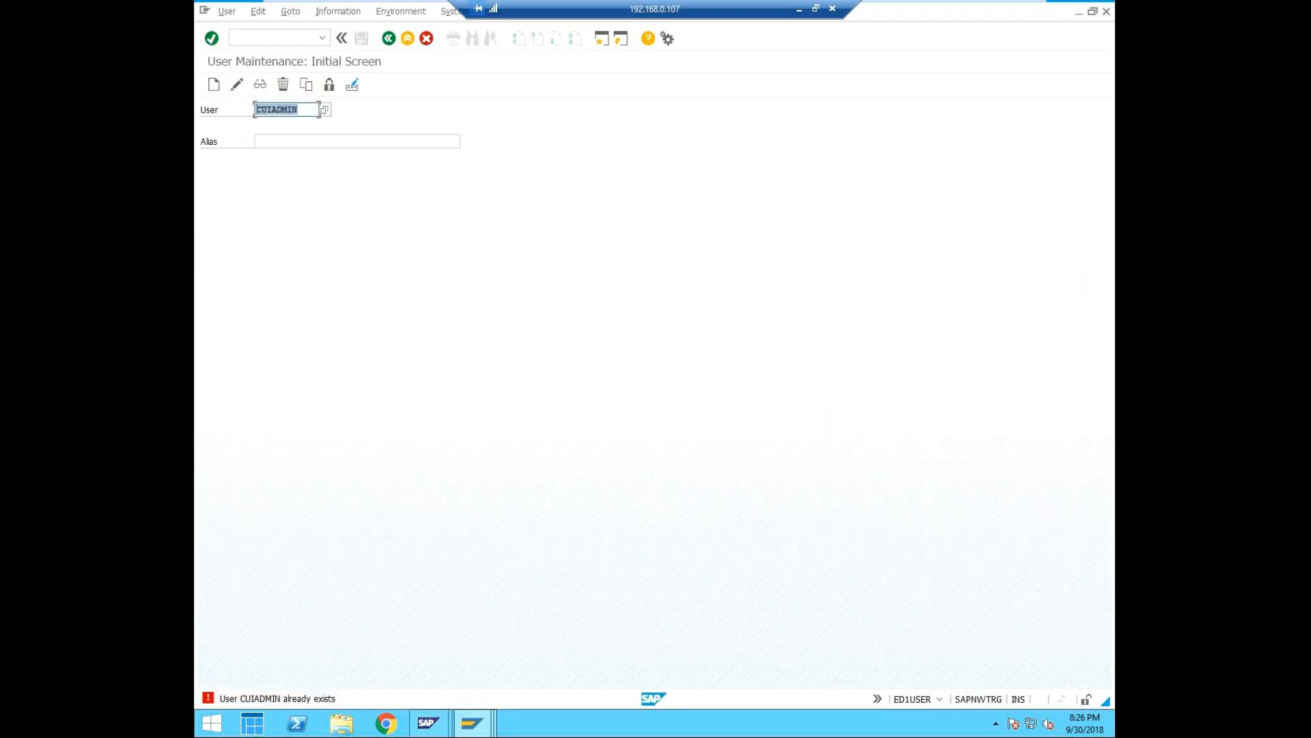
{"action": "type", "text": "SYEDNEW"}
{"action": "left_click", "coordinate": [289, 141]}
{"action": "type", "text": "new user "}
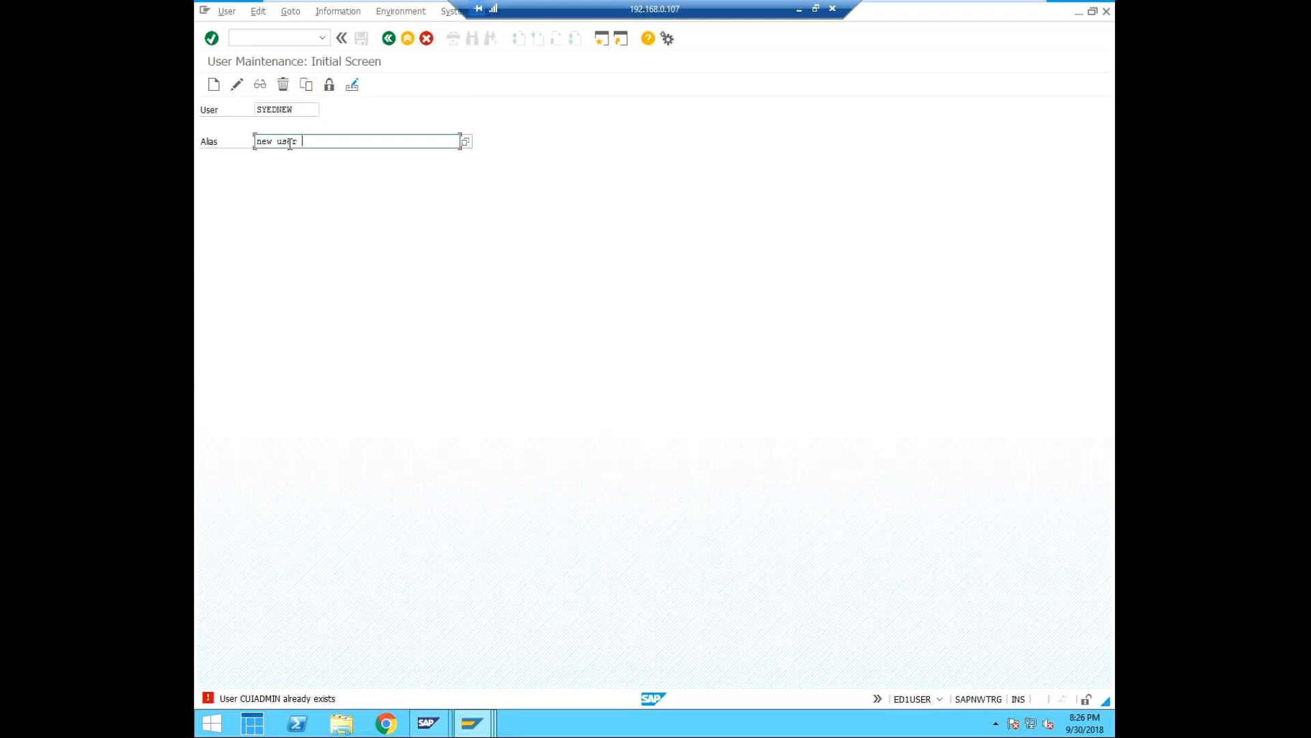
{"action": "type", "text": "id test"}
{"action": "left_click", "coordinate": [214, 87]}
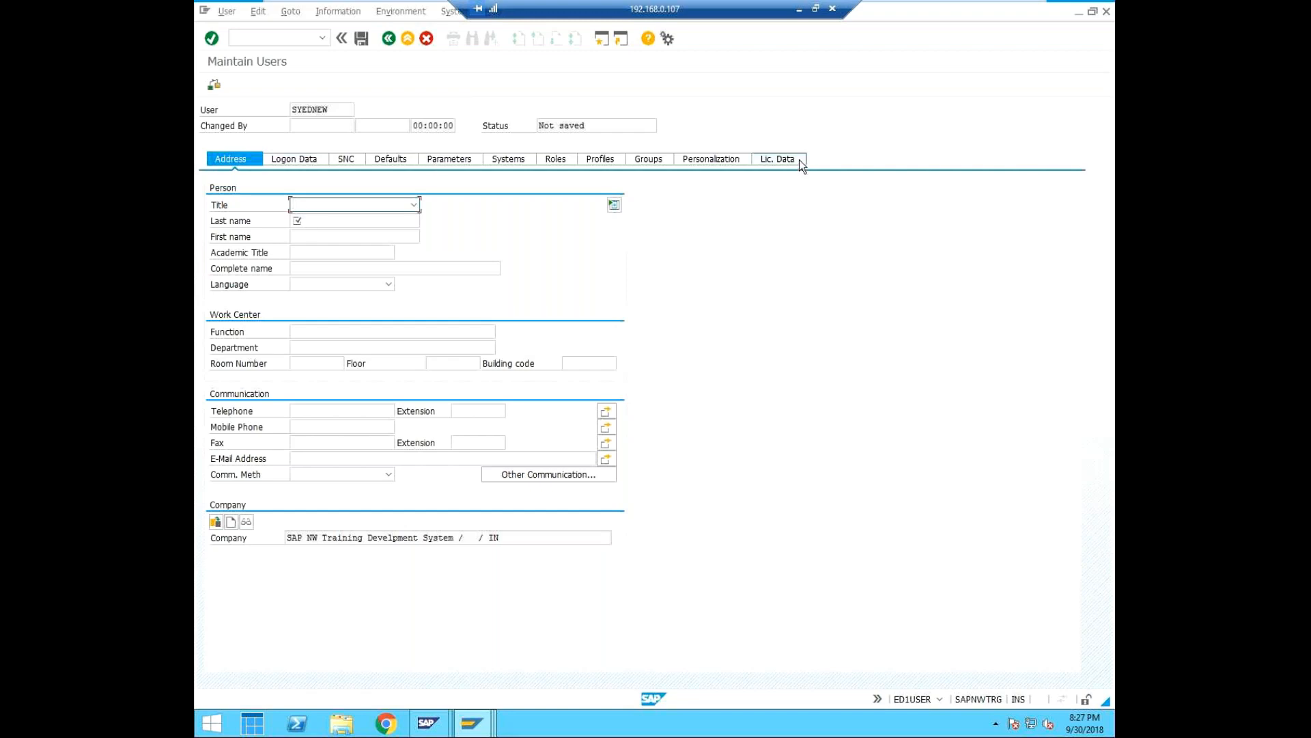
Fill in the mandatory last name of the new user with text beginning "user test".
{"action": "left_click", "coordinate": [312, 221]}
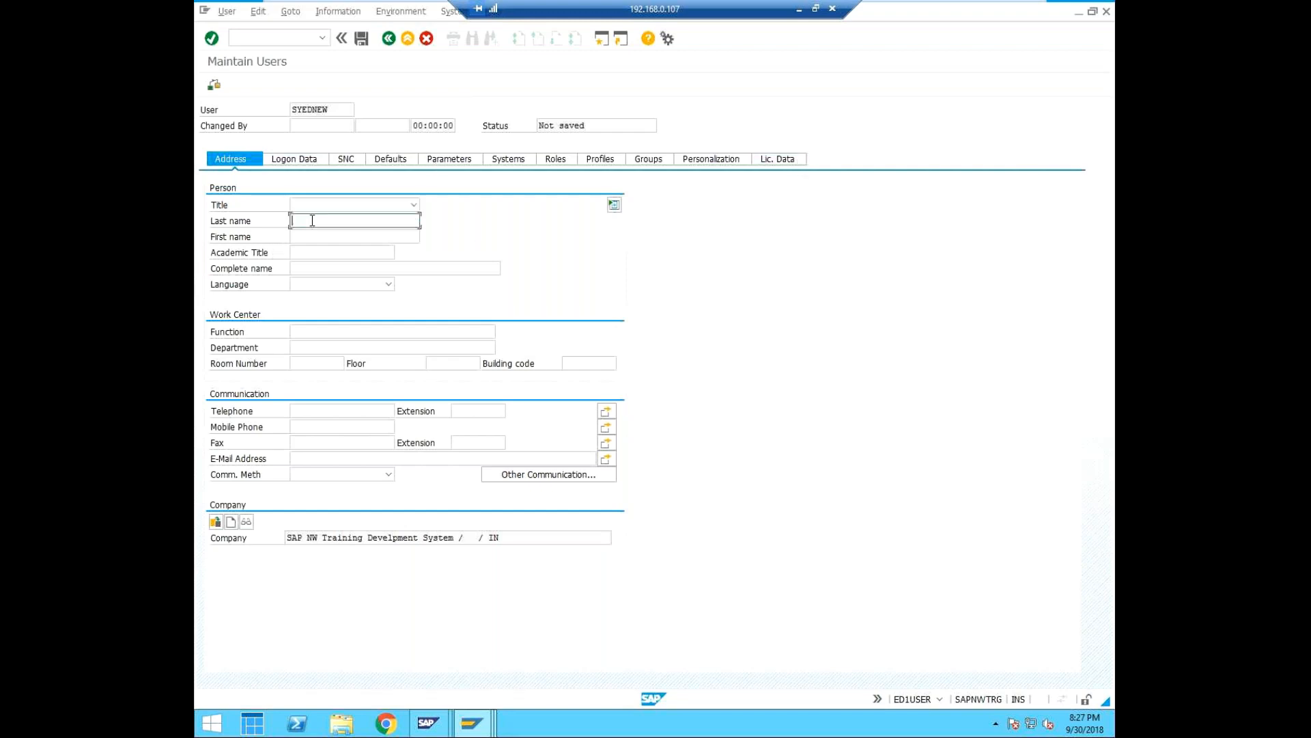
{"action": "type", "text": "user test uu"}
Enter the new user's initial password in the logon data and repeat it for confirmation.
{"action": "left_click", "coordinate": [307, 160]}
{"action": "left_click", "coordinate": [390, 270]}
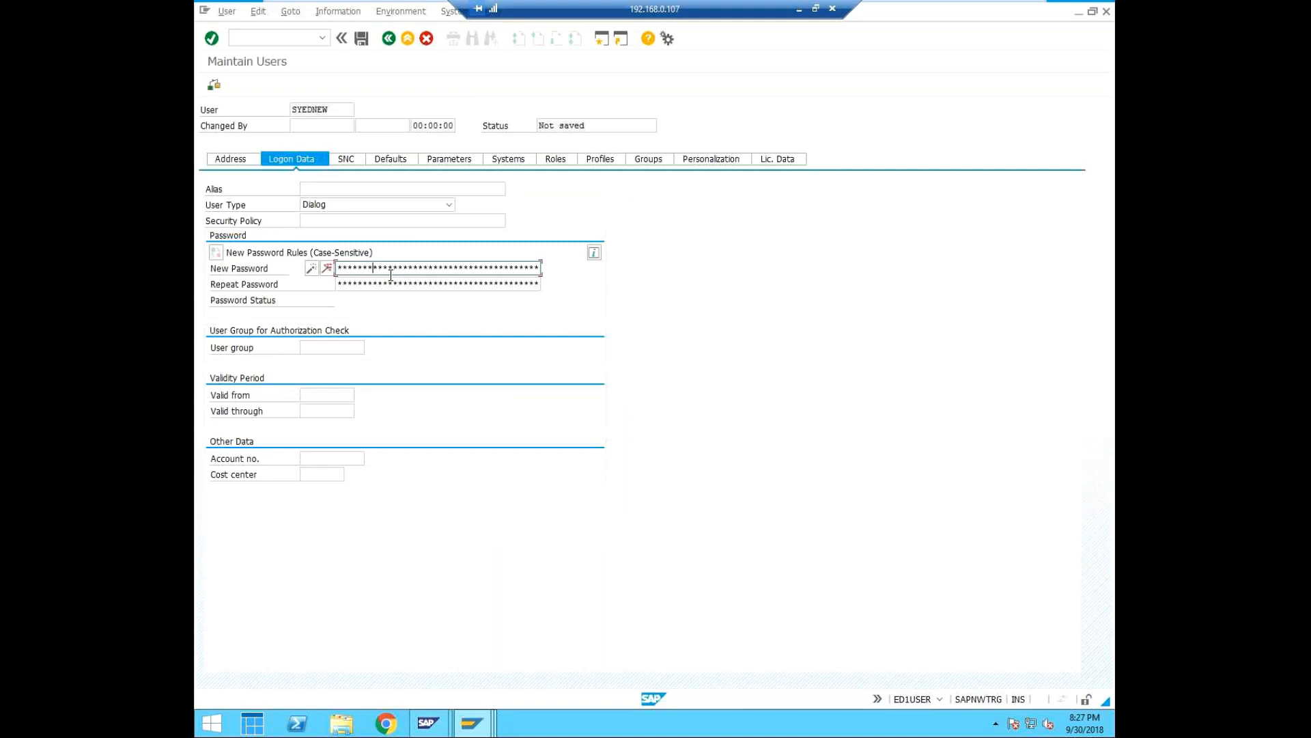
{"action": "key", "text": "Tab"}
{"action": "type", "text": "**"}
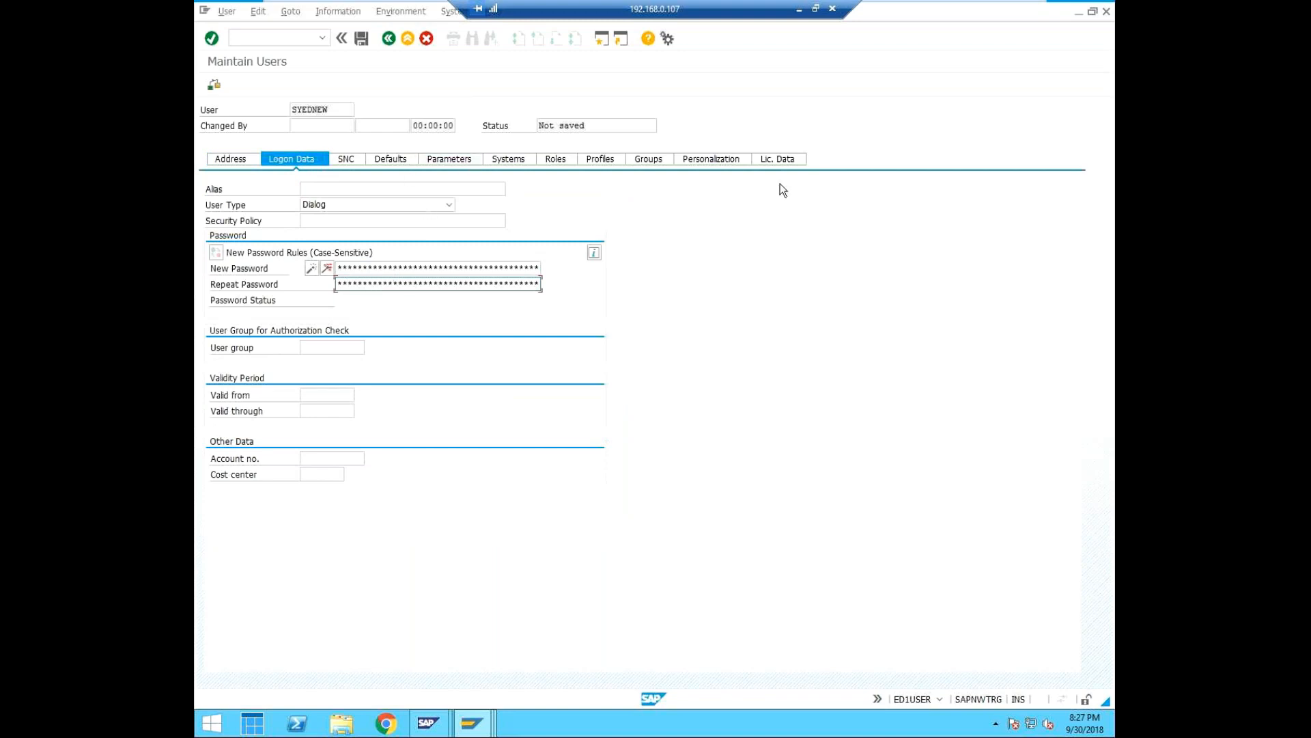
Assign the receiving system ED1CLNT001 from the CUI_ADMIN model view to the new user SYEDNEW.
{"action": "left_click", "coordinate": [505, 162]}
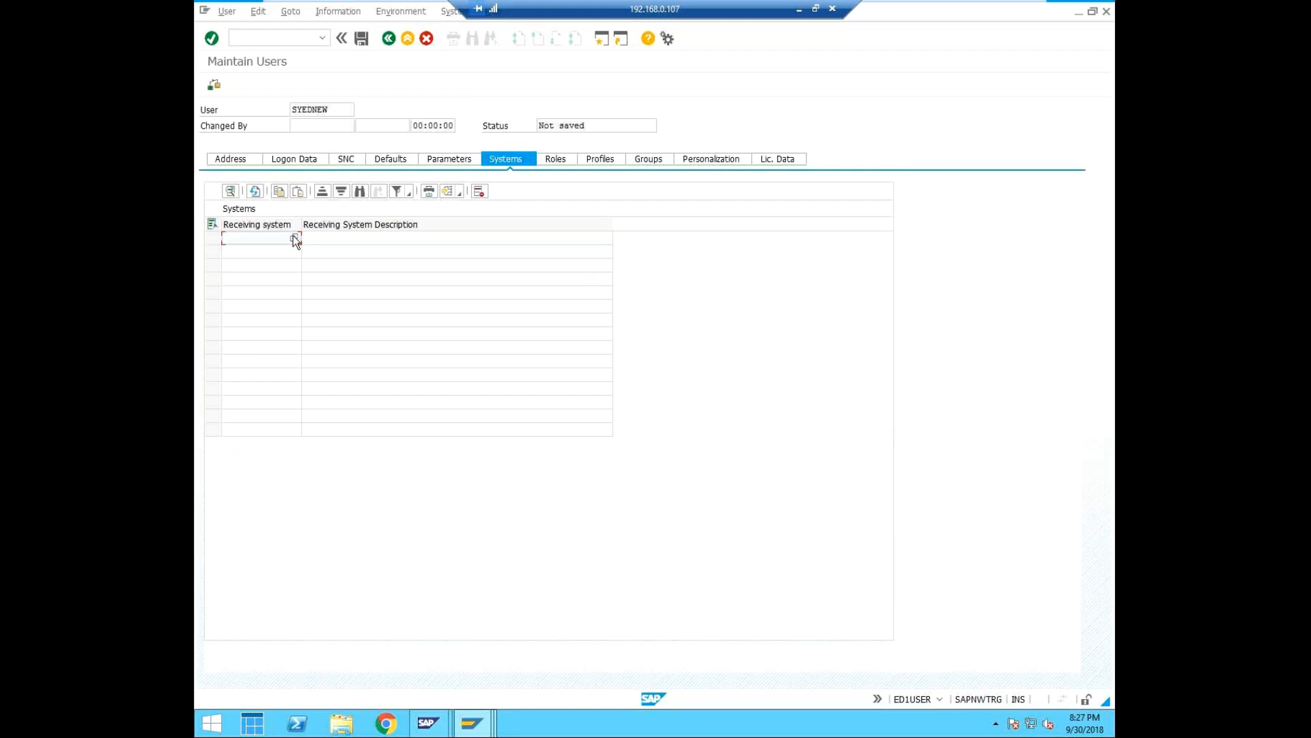
{"action": "left_click", "coordinate": [295, 239]}
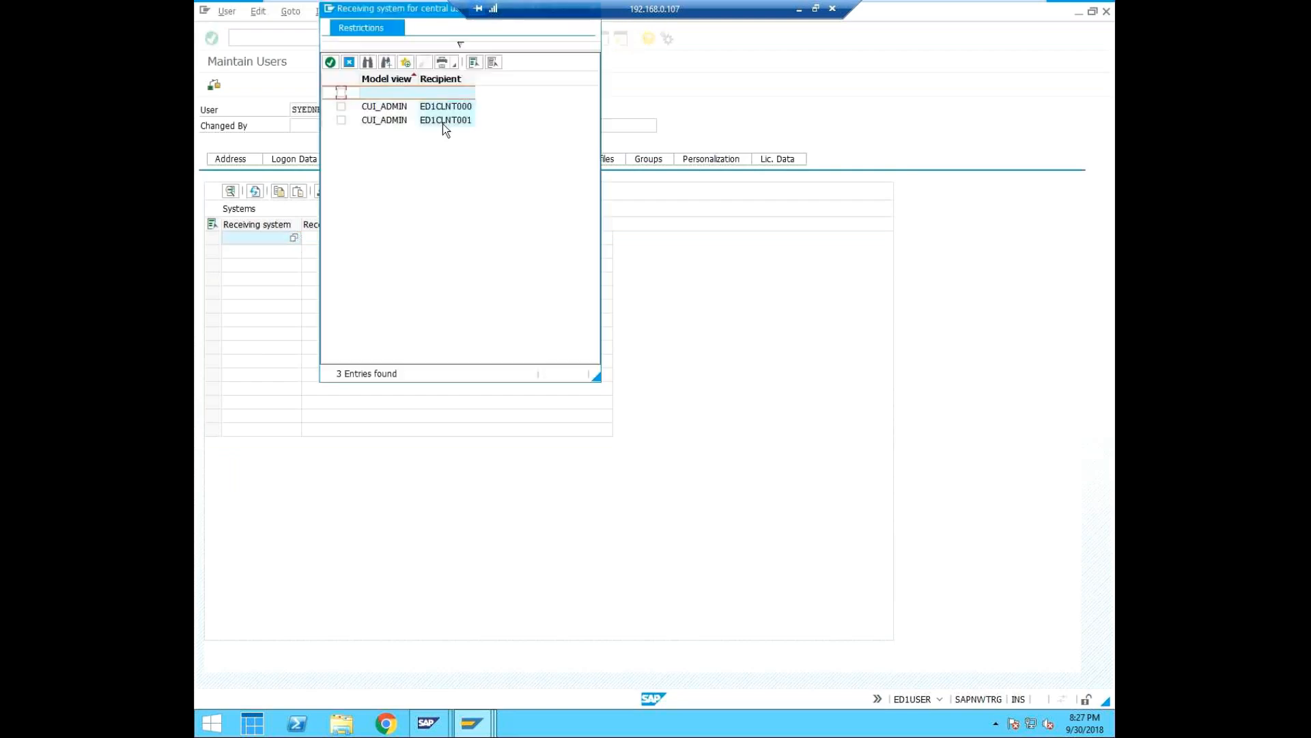
{"action": "left_click", "coordinate": [341, 120]}
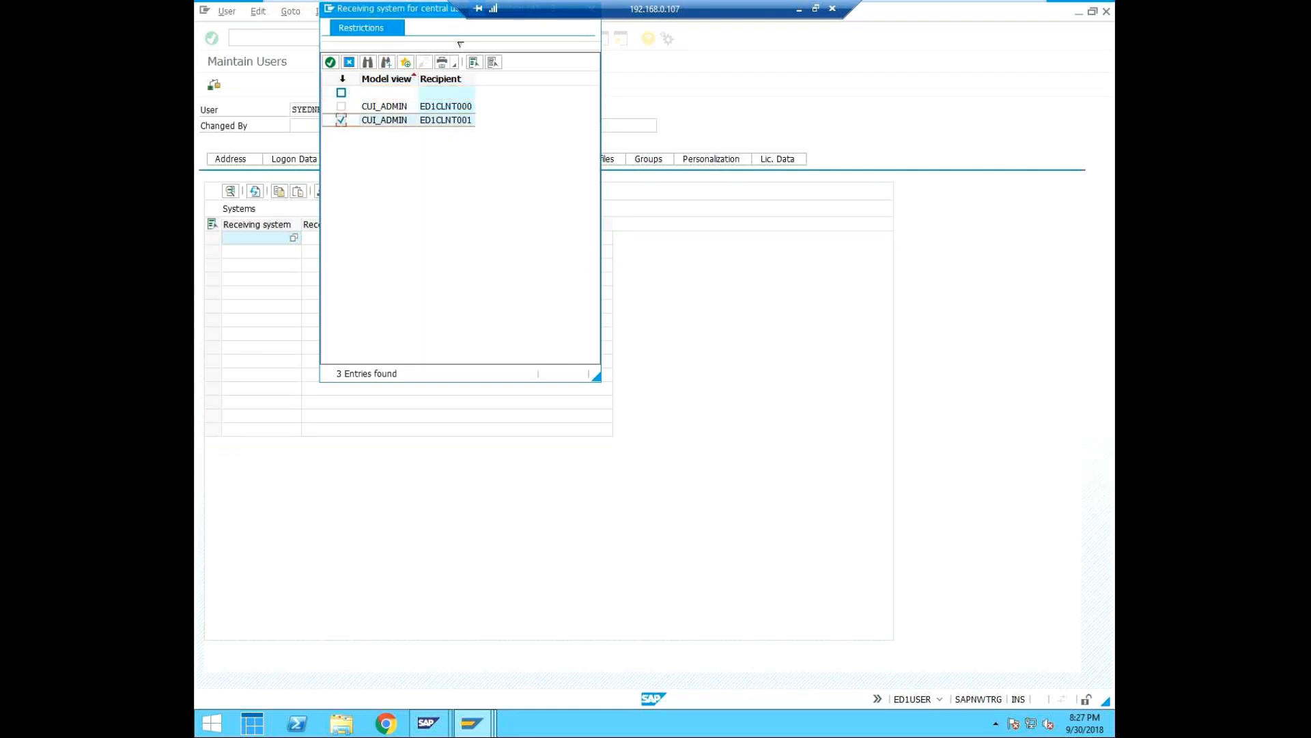
{"action": "left_click", "coordinate": [331, 62]}
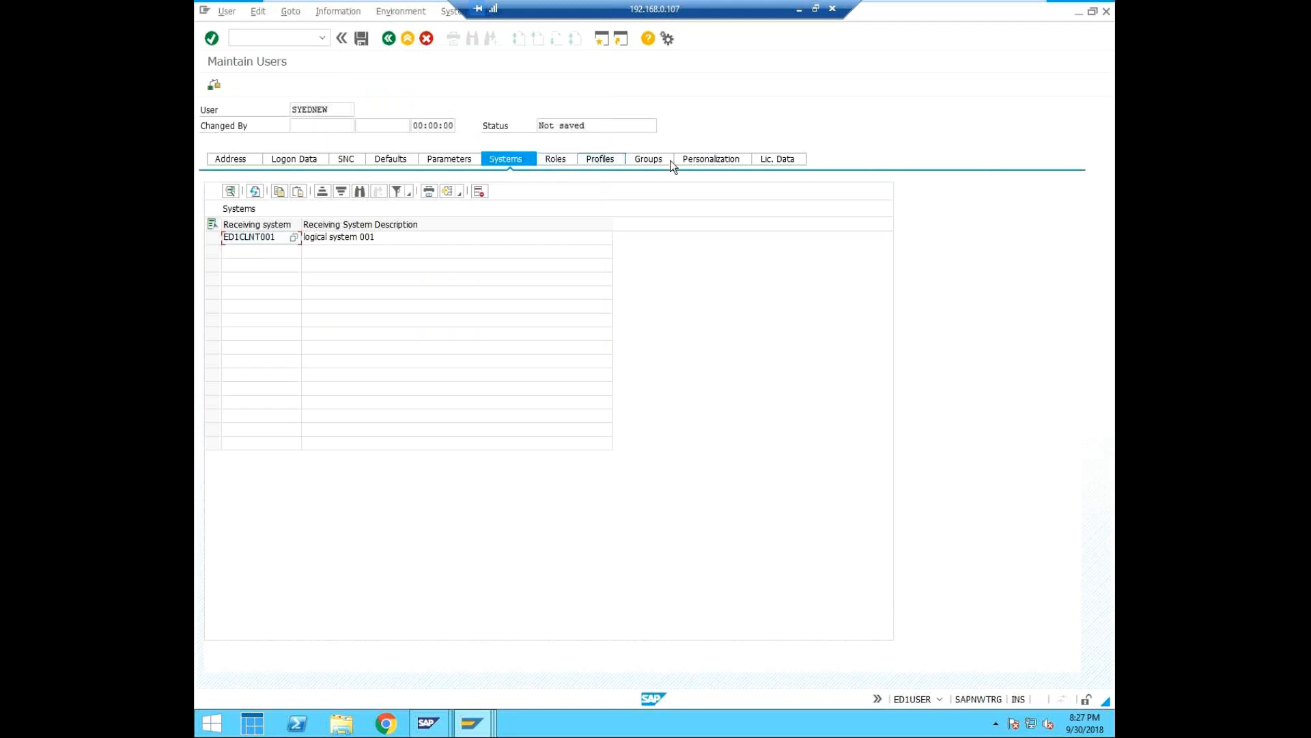
Set ED1CLNT001 as the receiving system in the first row of the user's role assignments.
{"action": "left_click", "coordinate": [568, 161]}
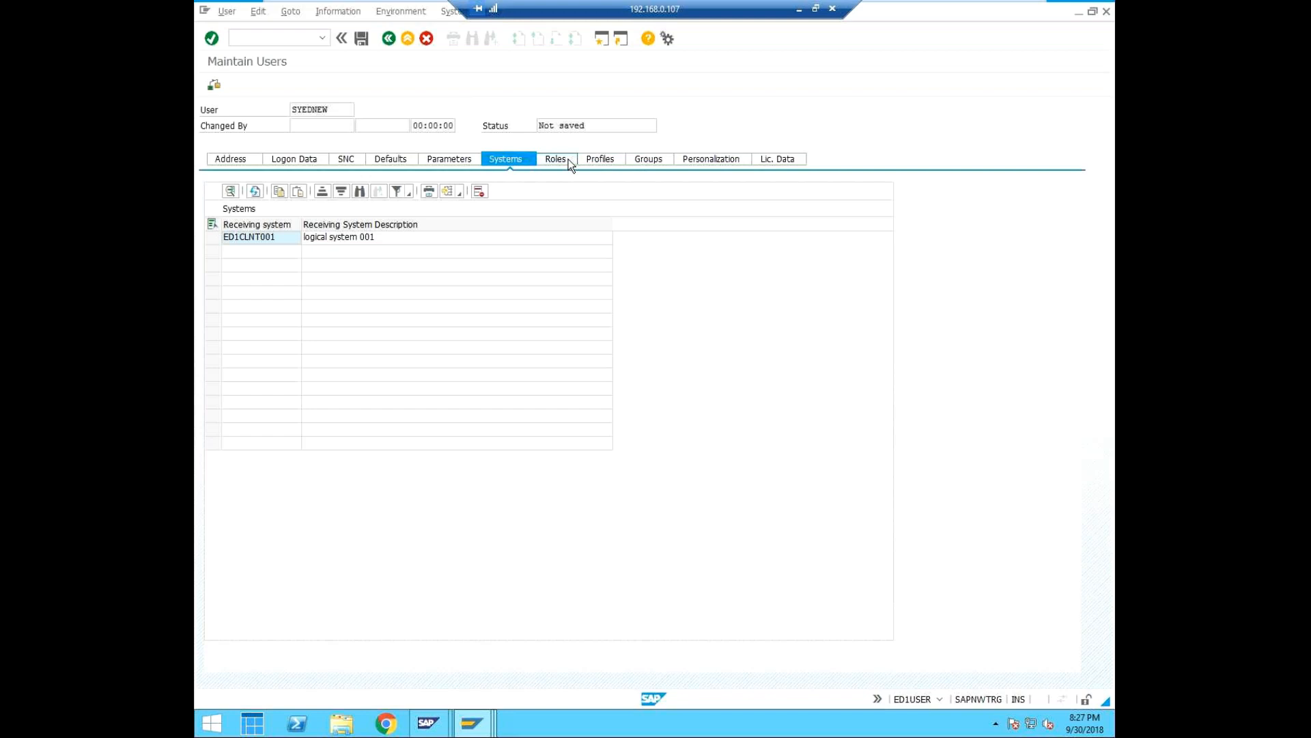
{"action": "left_click", "coordinate": [307, 256]}
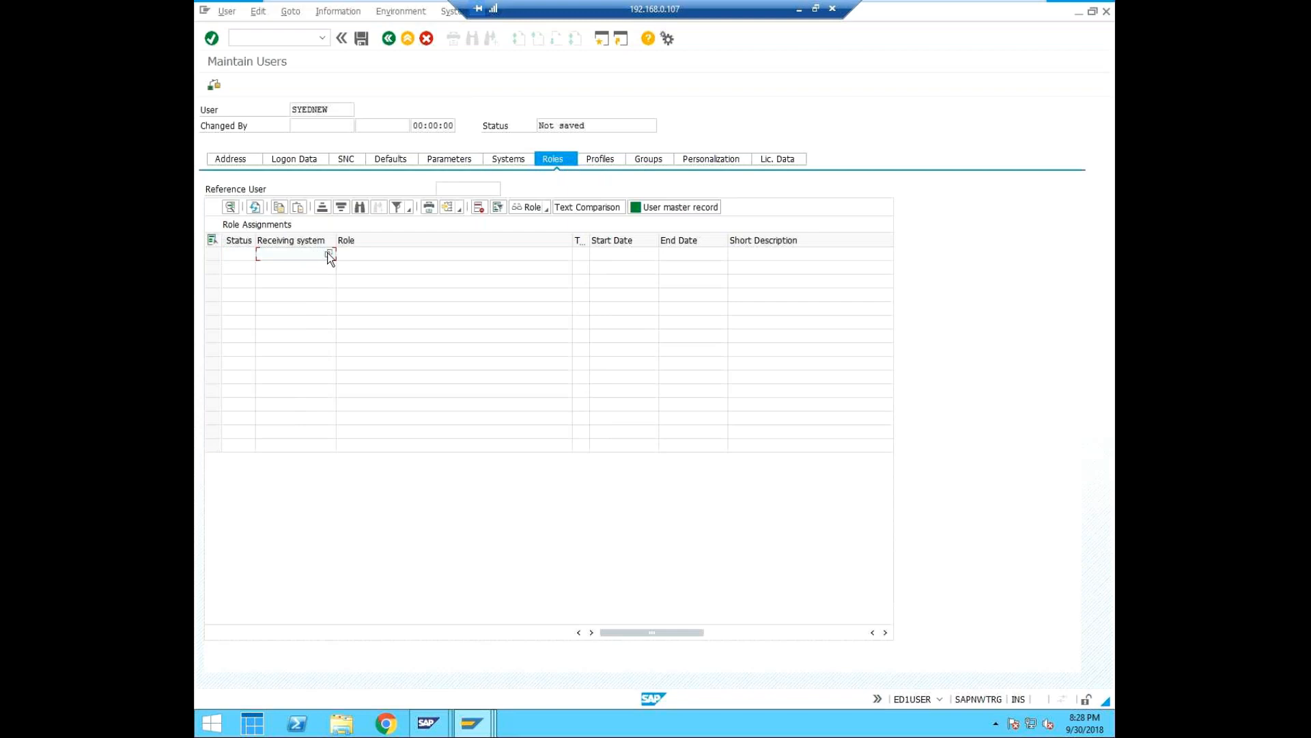
{"action": "left_click", "coordinate": [329, 255]}
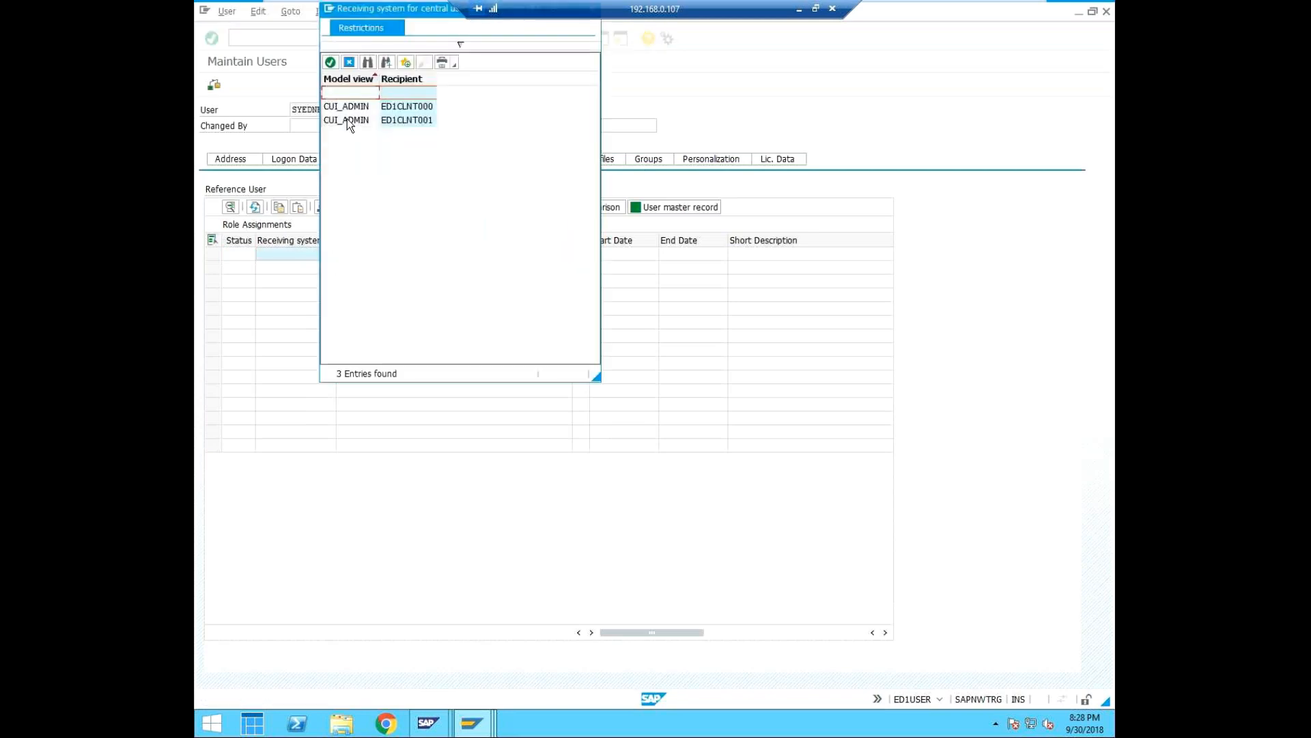
{"action": "left_click", "coordinate": [347, 121]}
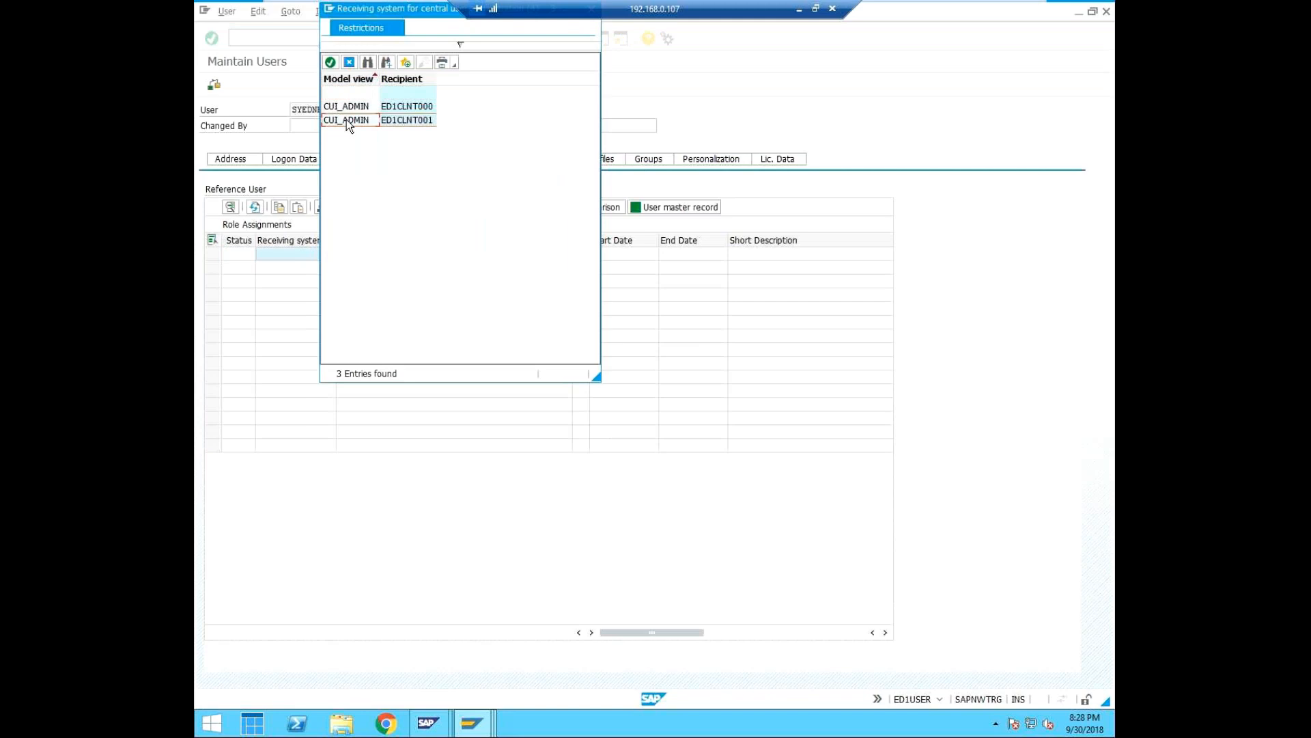
{"action": "left_click", "coordinate": [330, 61]}
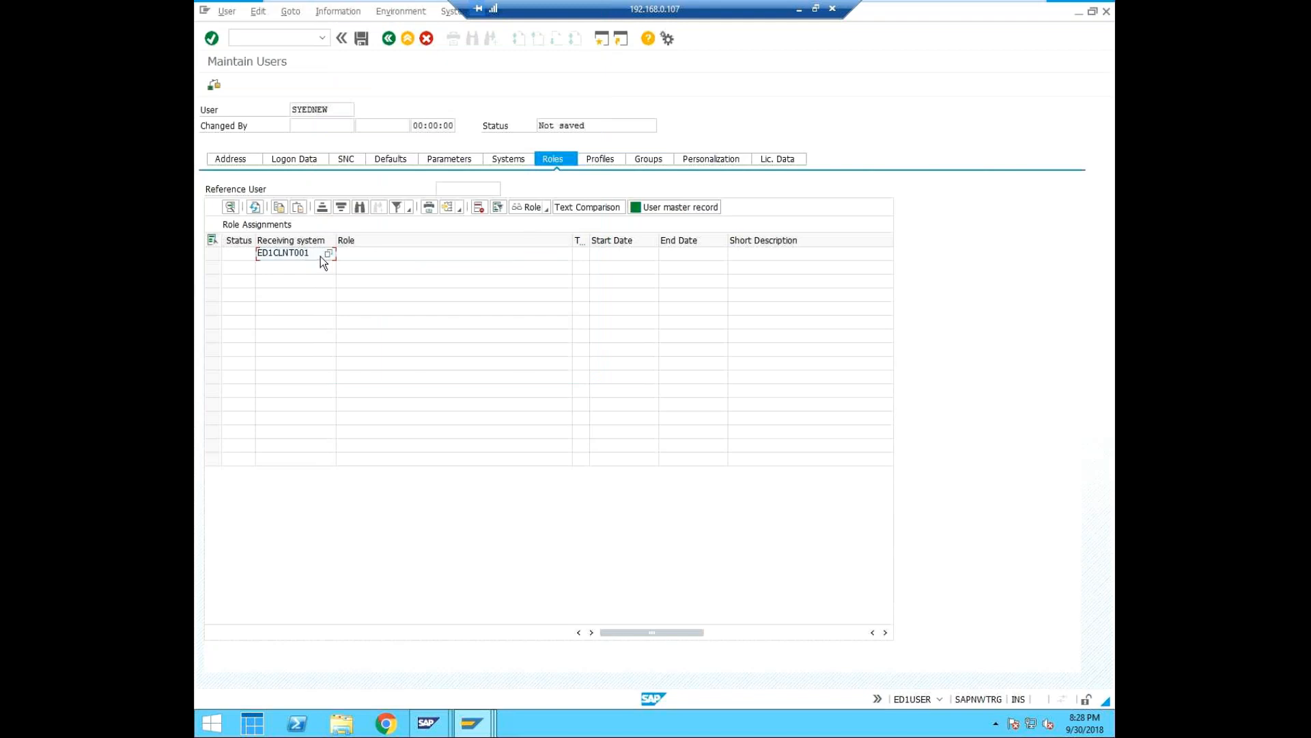
Set ED1CLNT001 as the receiving system in the first row of the user's authorization profiles.
{"action": "left_click", "coordinate": [604, 161]}
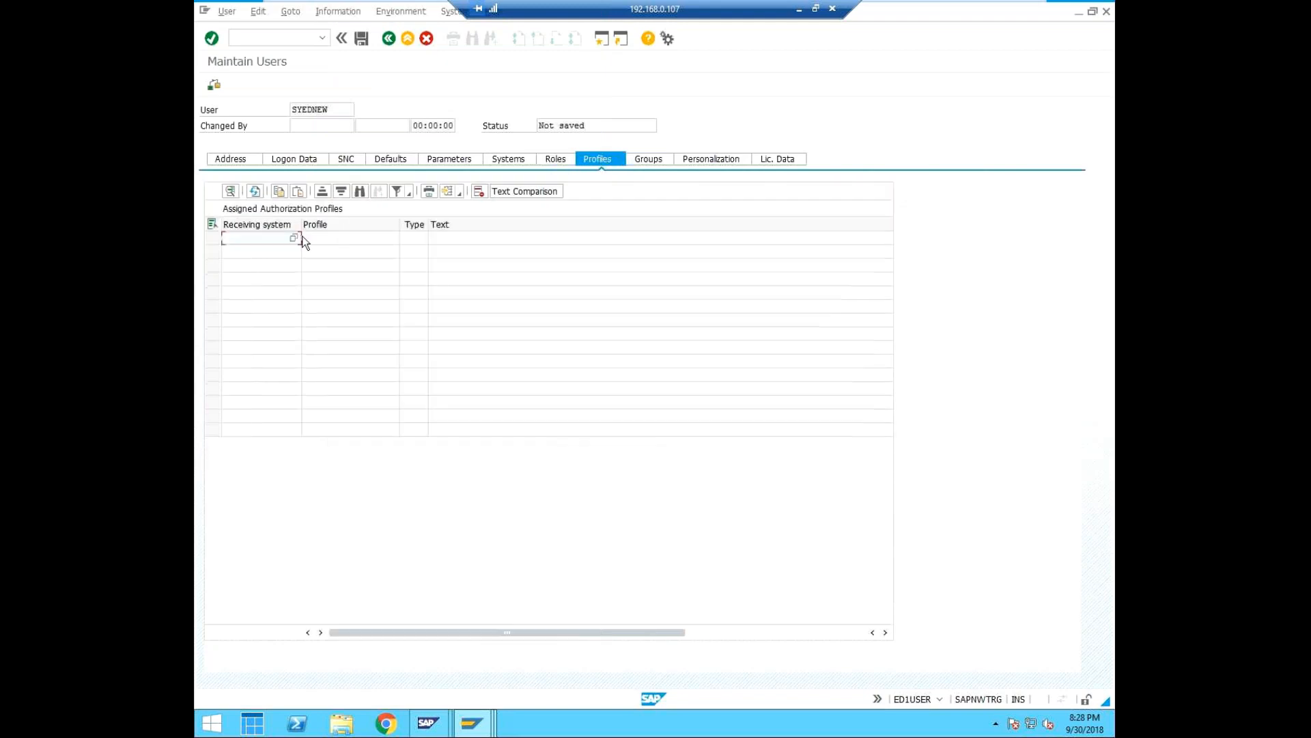
{"action": "left_click", "coordinate": [294, 237]}
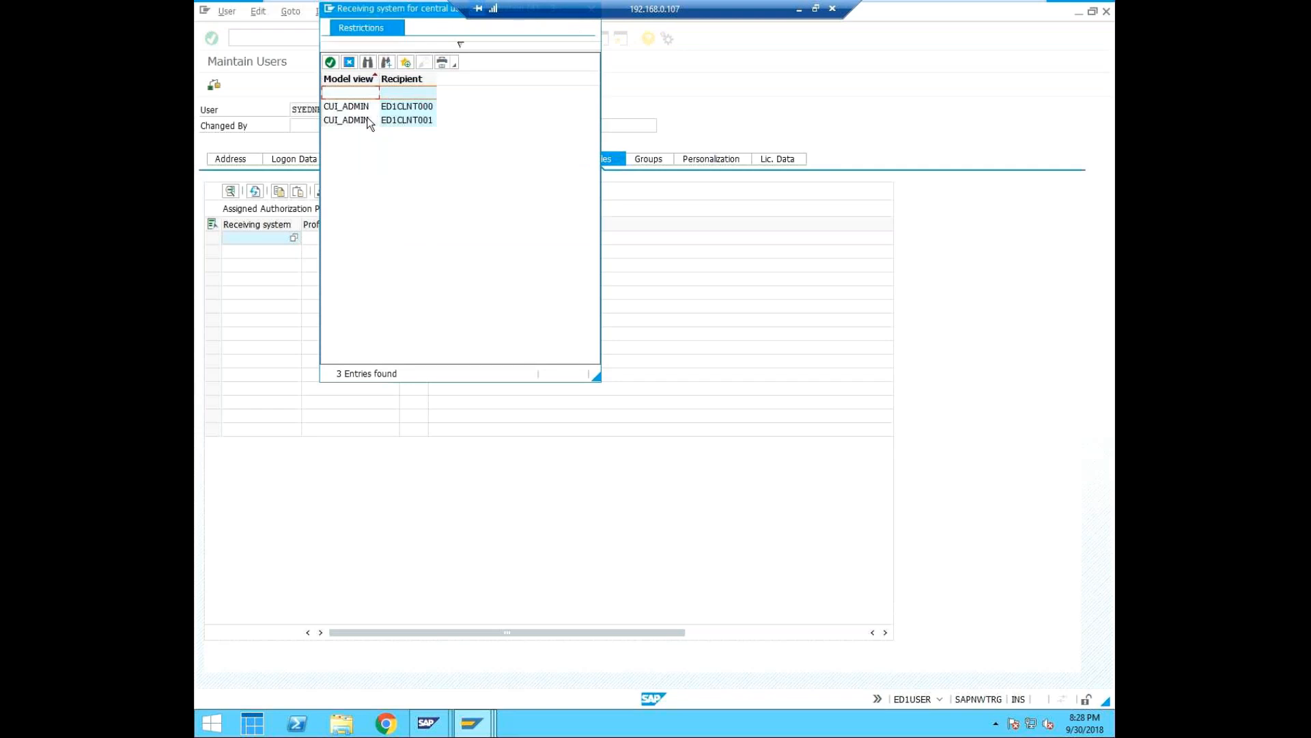
{"action": "left_click", "coordinate": [355, 121]}
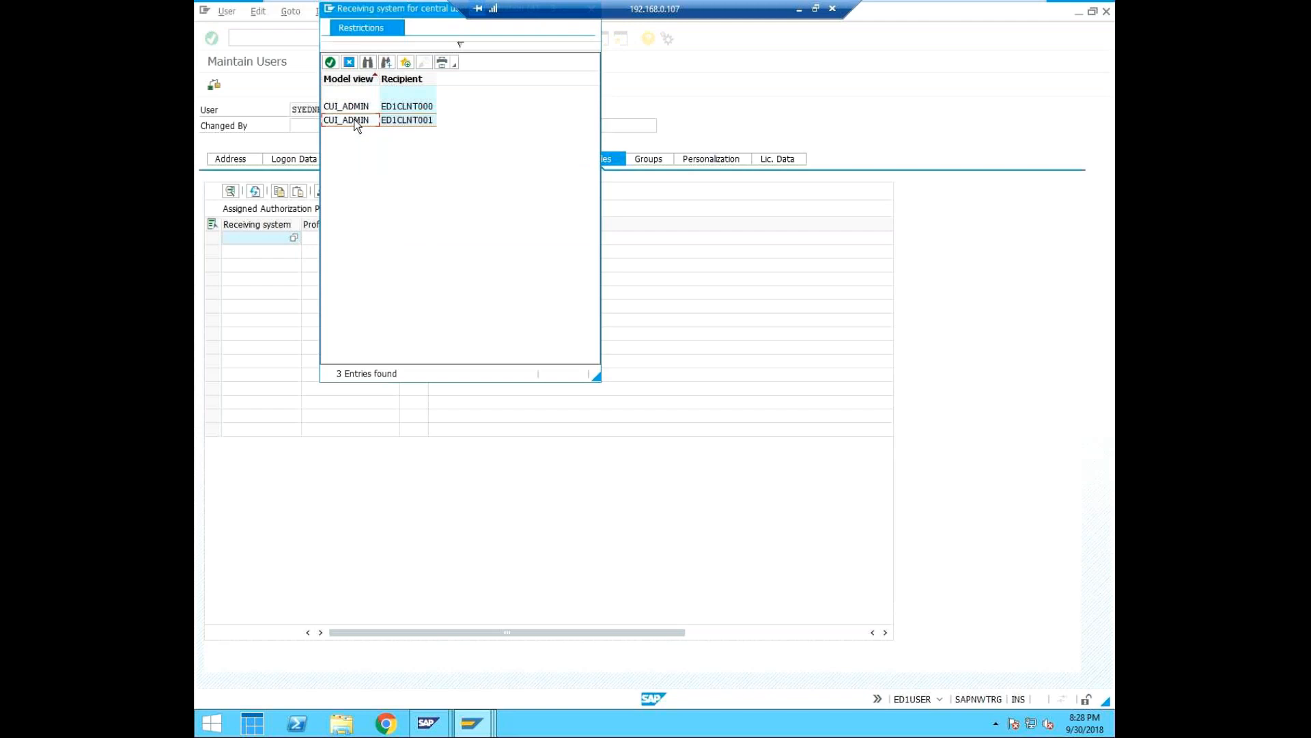
{"action": "left_click", "coordinate": [330, 62]}
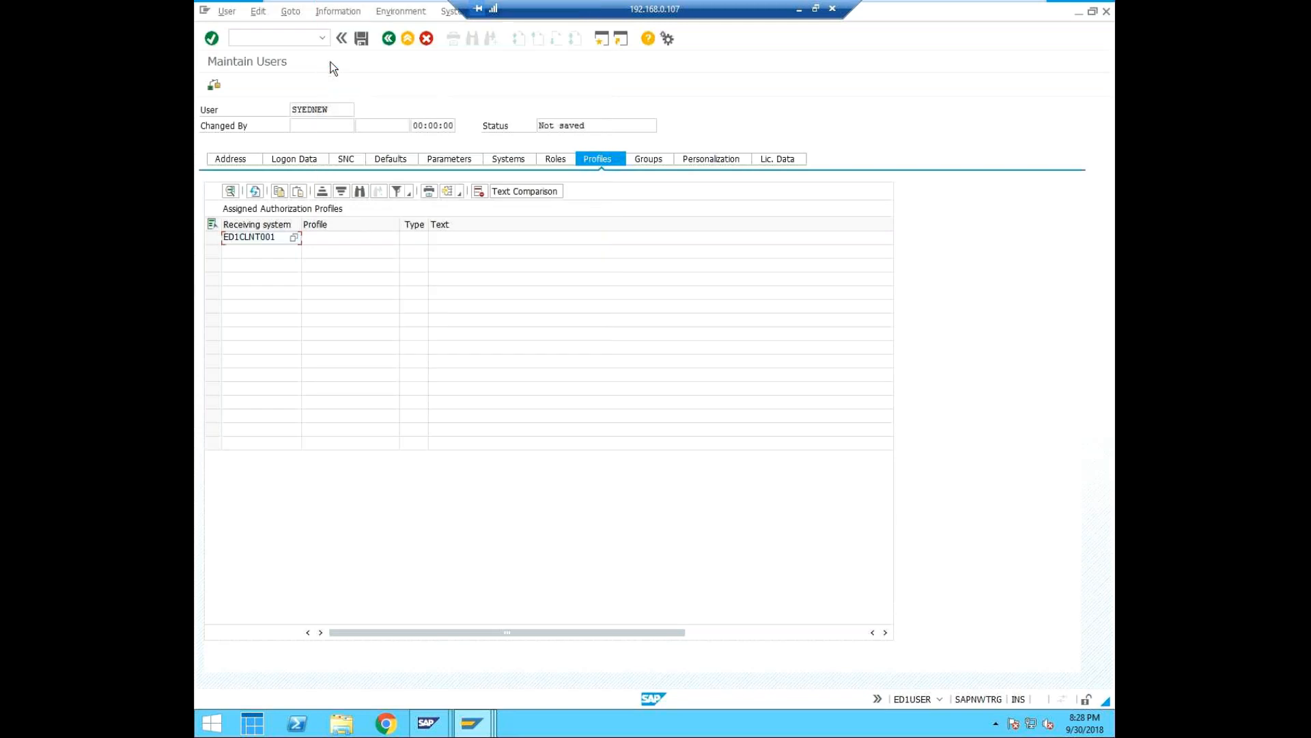
Assign the authorization profile SAP_ALL for ED1CLNT001 and save the new user.
{"action": "left_click", "coordinate": [352, 236]}
{"action": "left_click", "coordinate": [391, 237]}
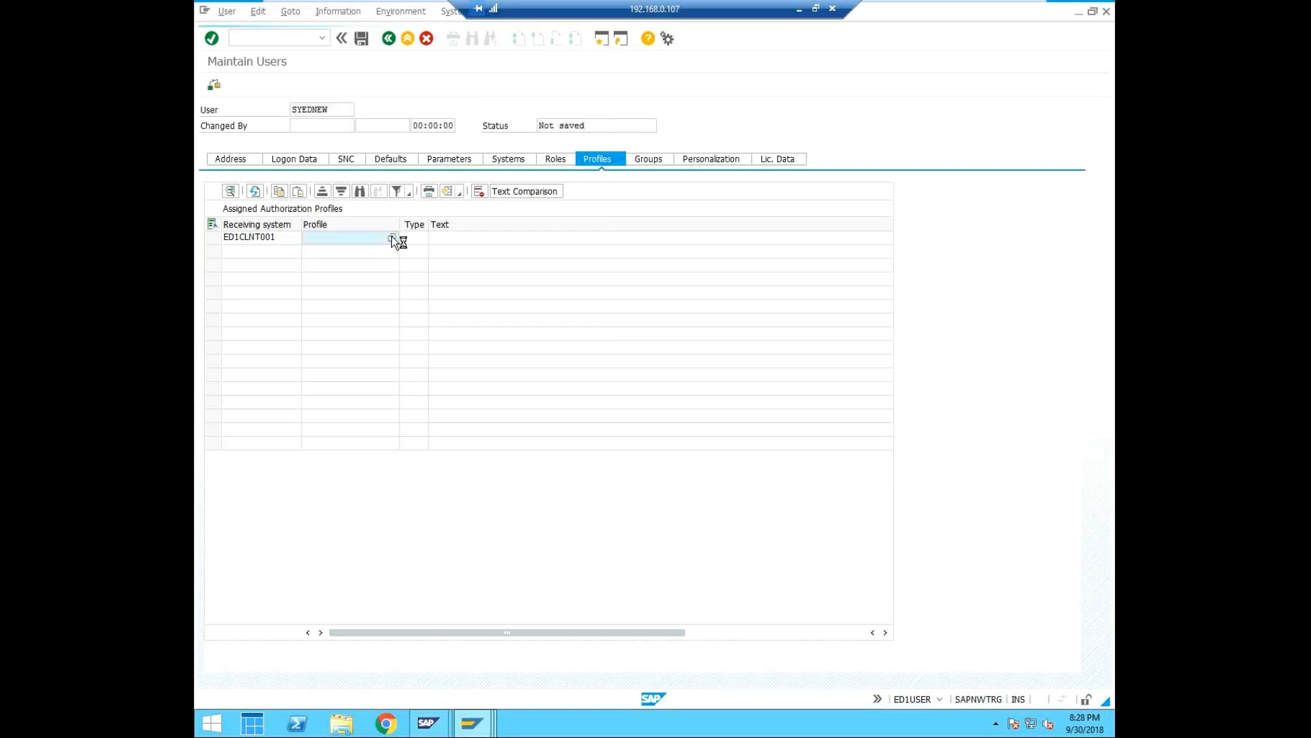
{"action": "left_click", "coordinate": [745, 168]}
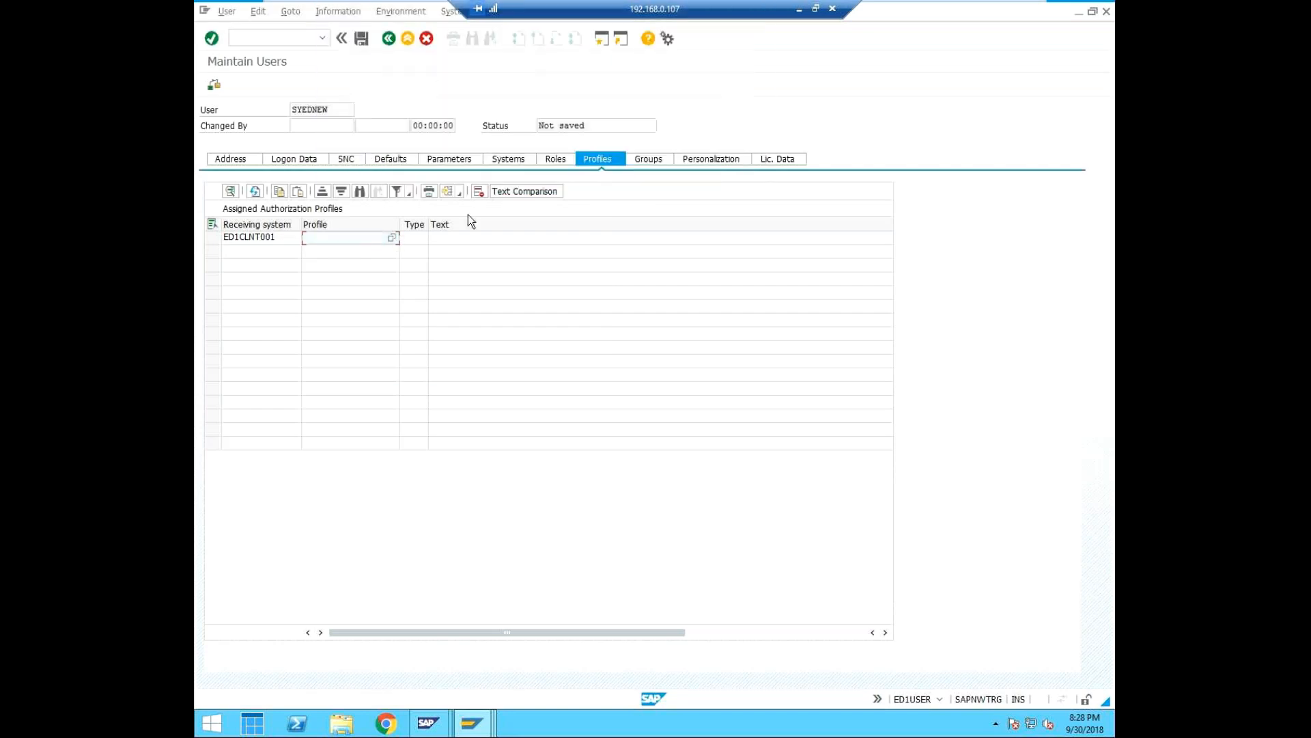
{"action": "type", "text": "SAP_ALL"}
{"action": "key", "text": "Return"}
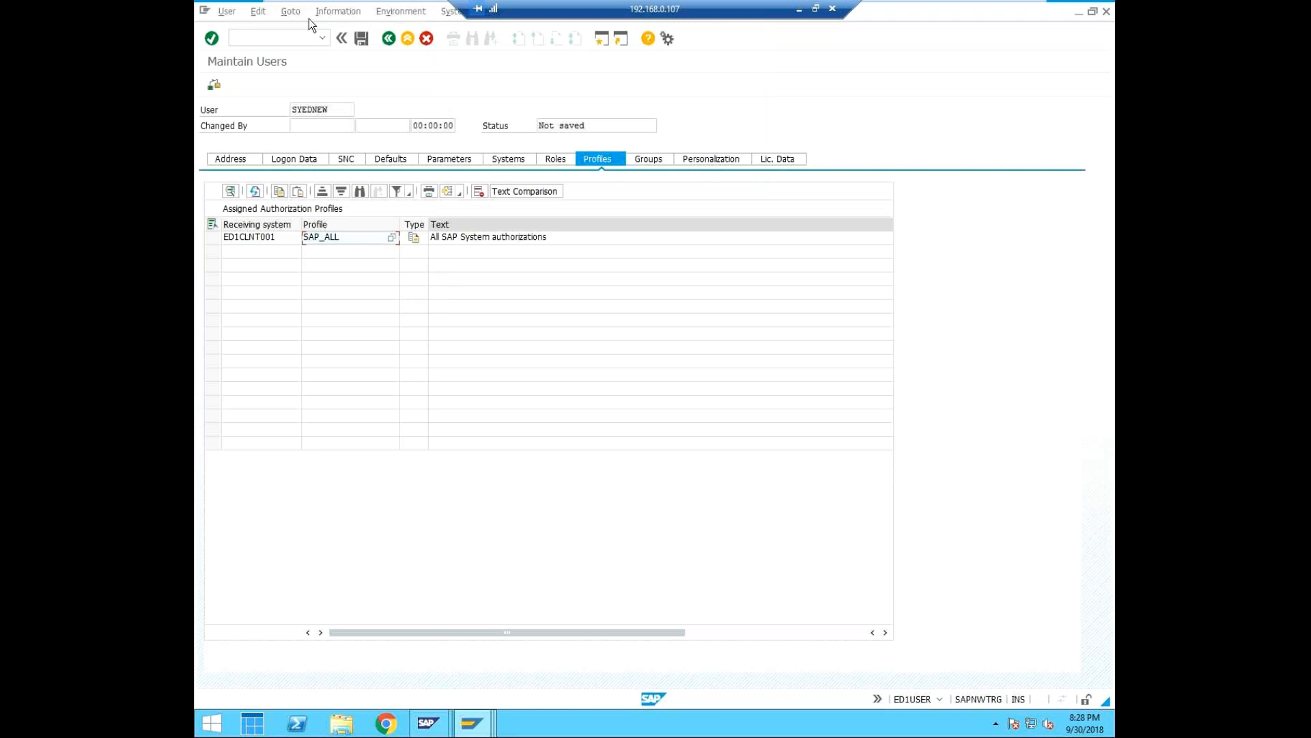
{"action": "left_click", "coordinate": [363, 39]}
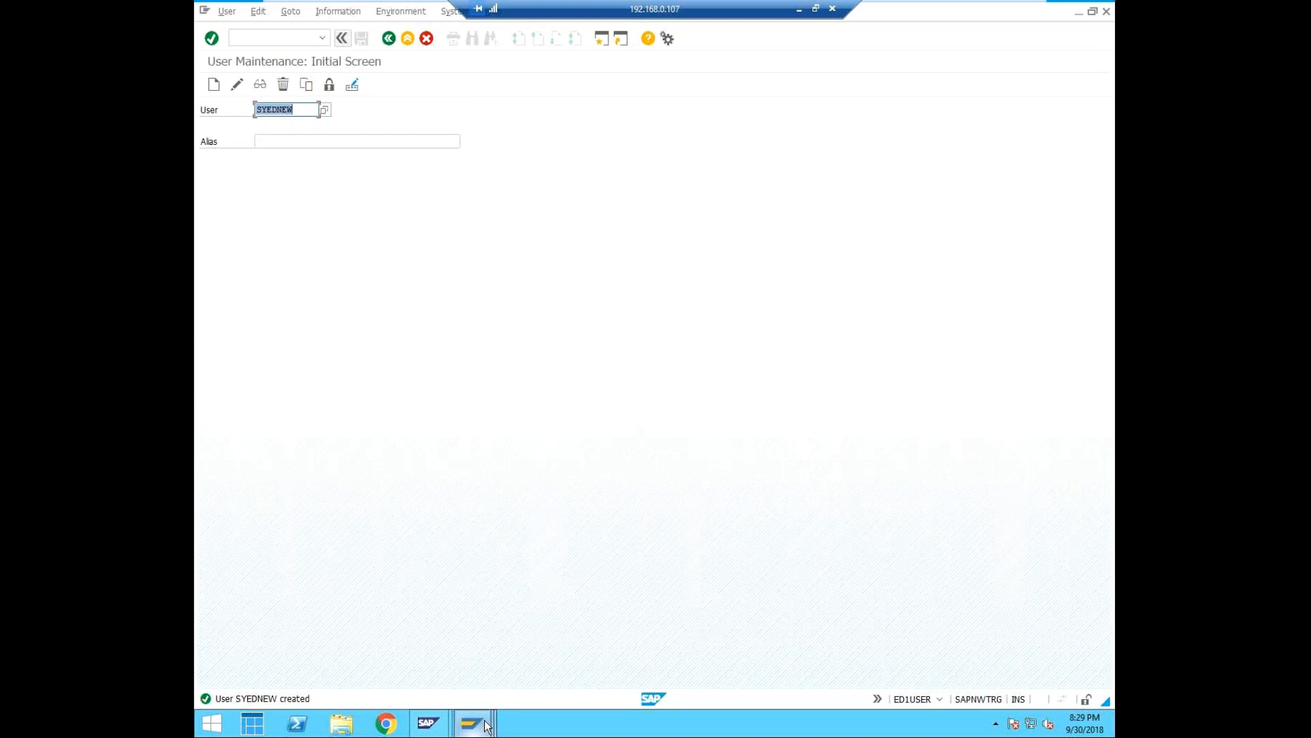
Open a new logon screen from SAP Logon 750 and set the client to 001.
{"action": "mouse_move", "coordinate": [487, 726]}
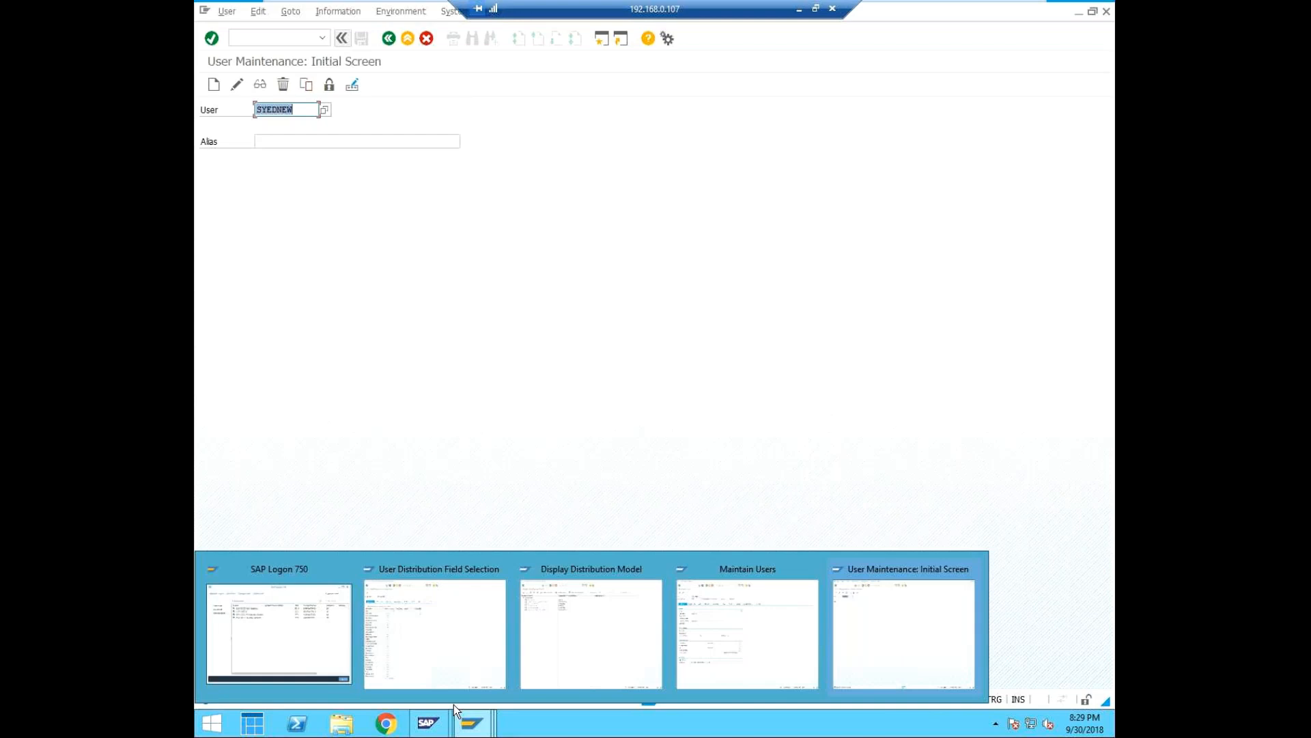
{"action": "left_click", "coordinate": [301, 637]}
{"action": "right_click", "coordinate": [515, 242]}
{"action": "left_click", "coordinate": [542, 253]}
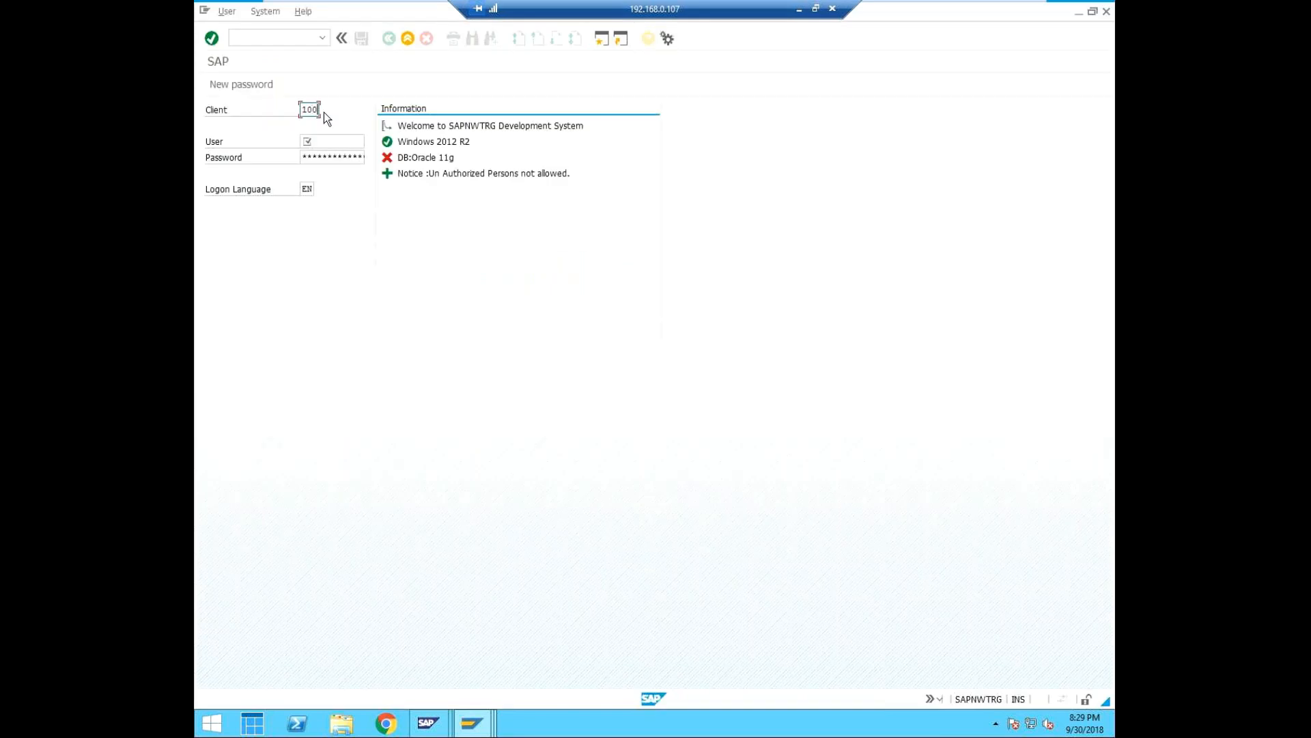
{"action": "key", "text": "BackSpace"}
{"action": "type", "text": "00"}
Log on to client 001 as SYEDNEW with the initial password.
{"action": "left_click", "coordinate": [323, 139]}
{"action": "type", "text": "SYED"}
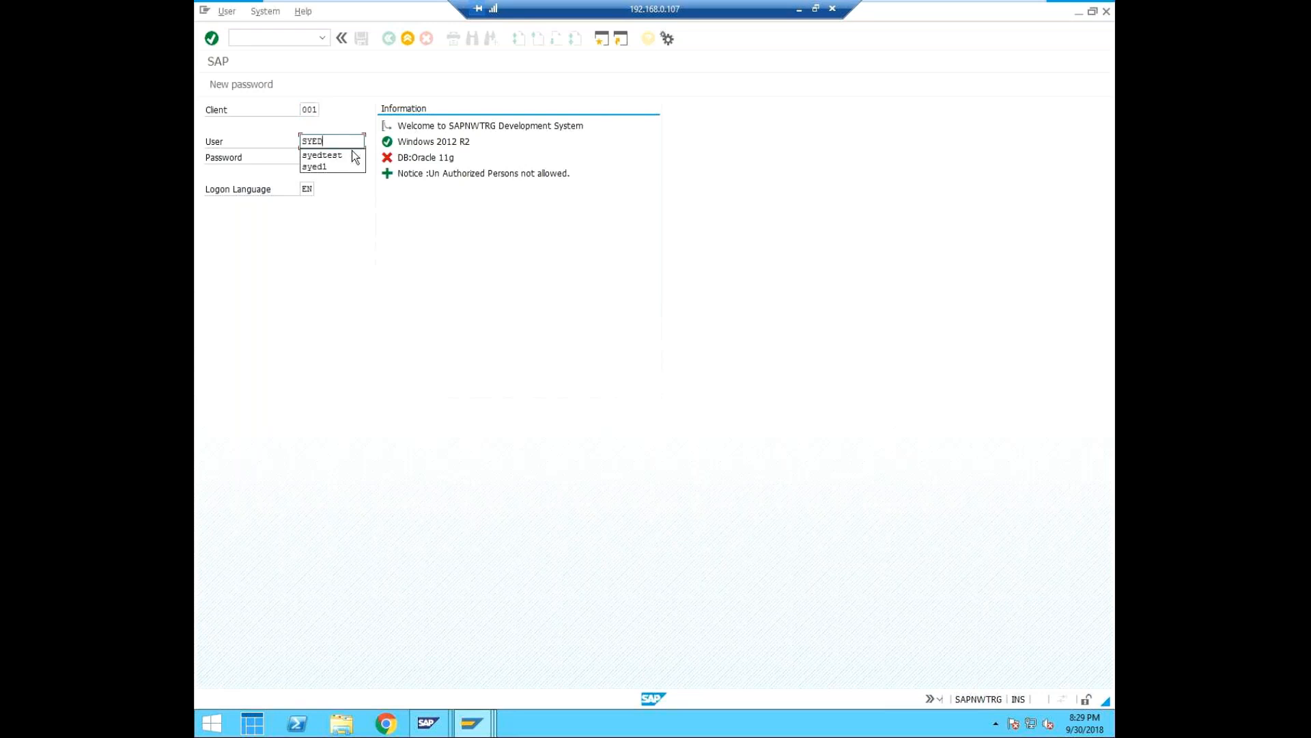
{"action": "type", "text": "NEW"}
{"action": "key", "text": "Tab"}
{"action": "type", "text": "*****"}
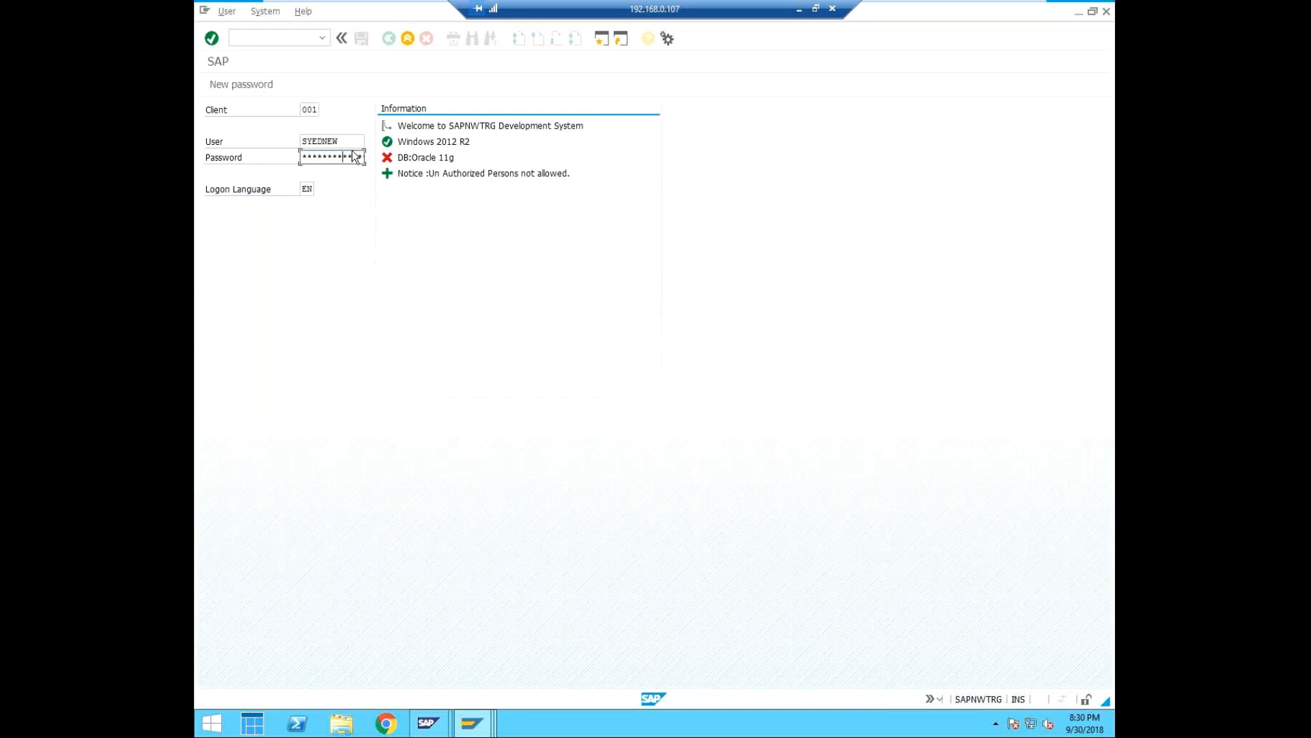
{"action": "key", "text": "Return"}
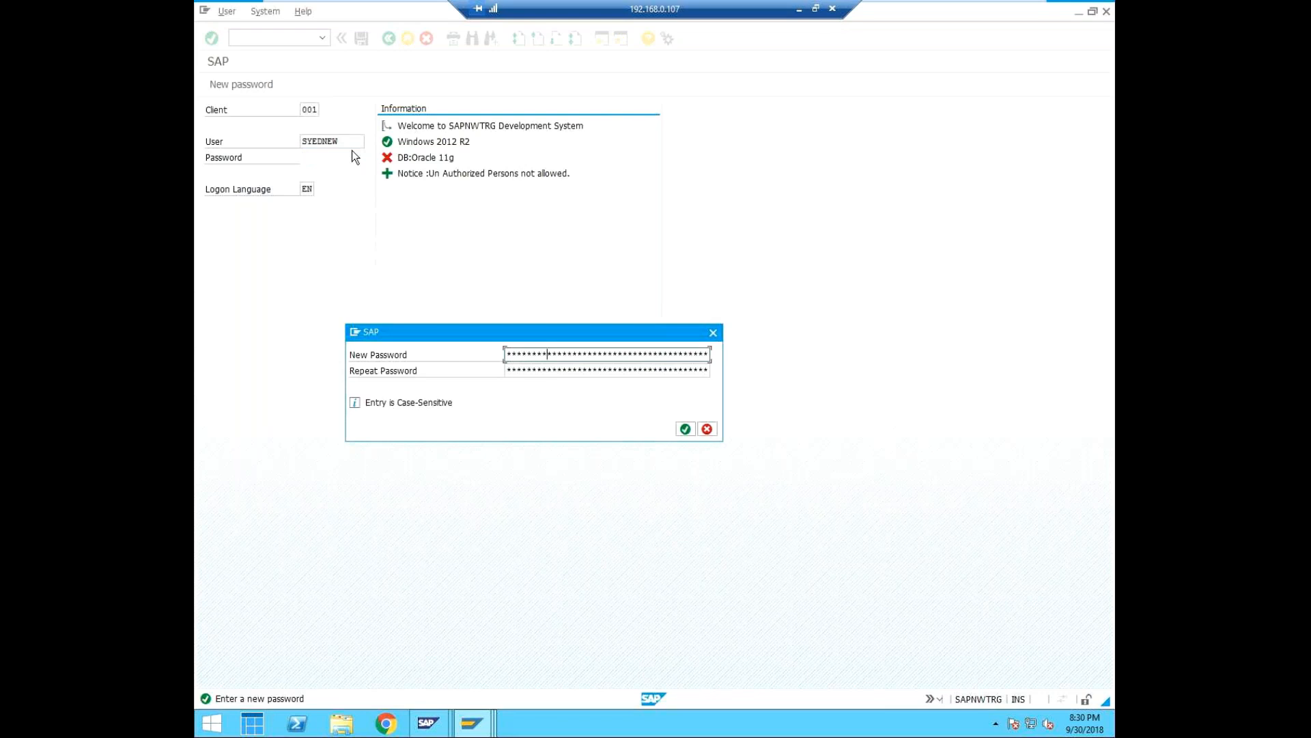
Enter and repeat a new password for SYEDNEW, and accept the copyright notice to complete the logon.
{"action": "key", "text": "Tab"}
{"action": "type", "text": "*"}
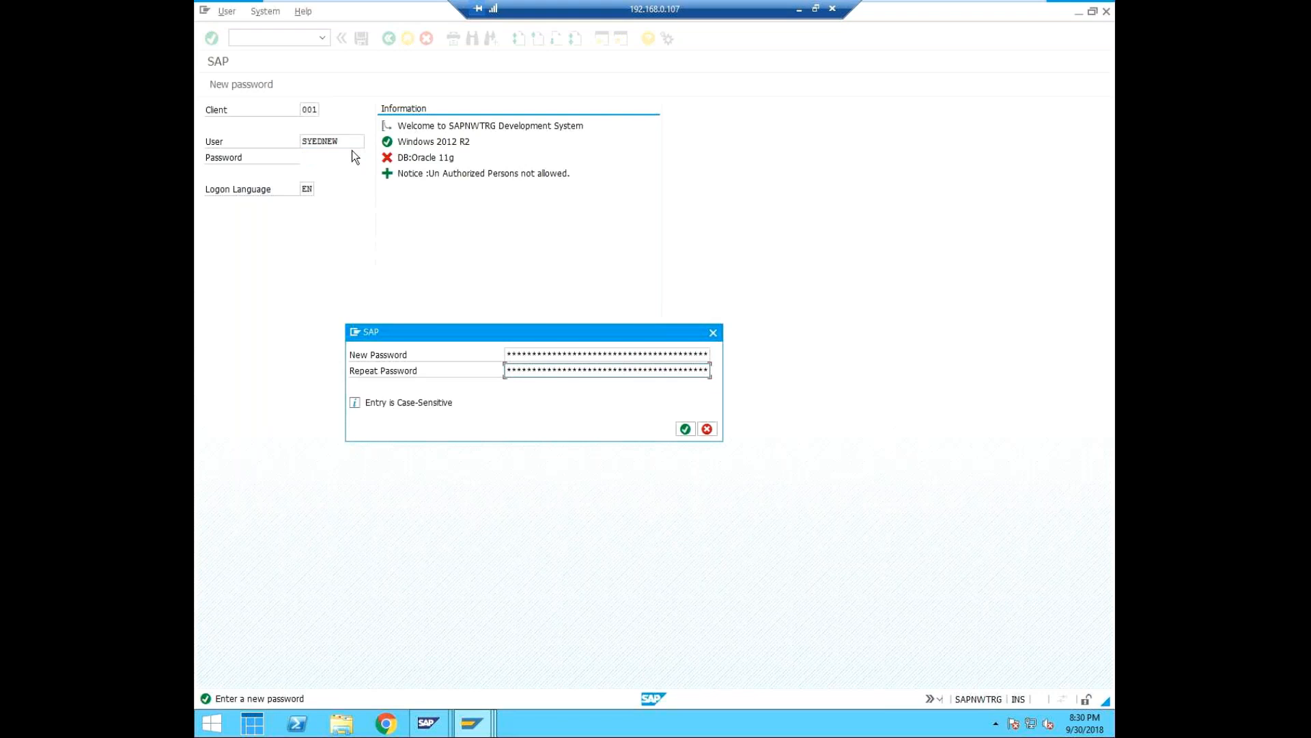
{"action": "left_click", "coordinate": [685, 429]}
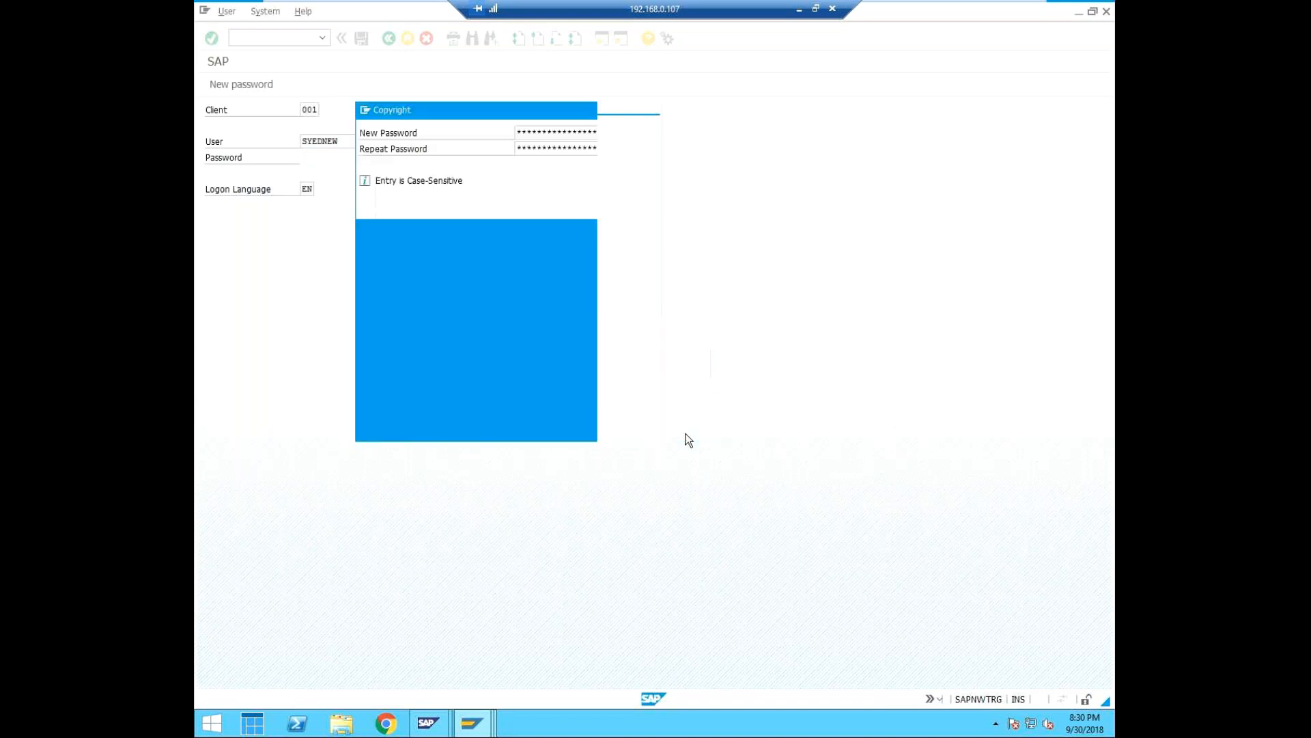
{"action": "left_click", "coordinate": [582, 429]}
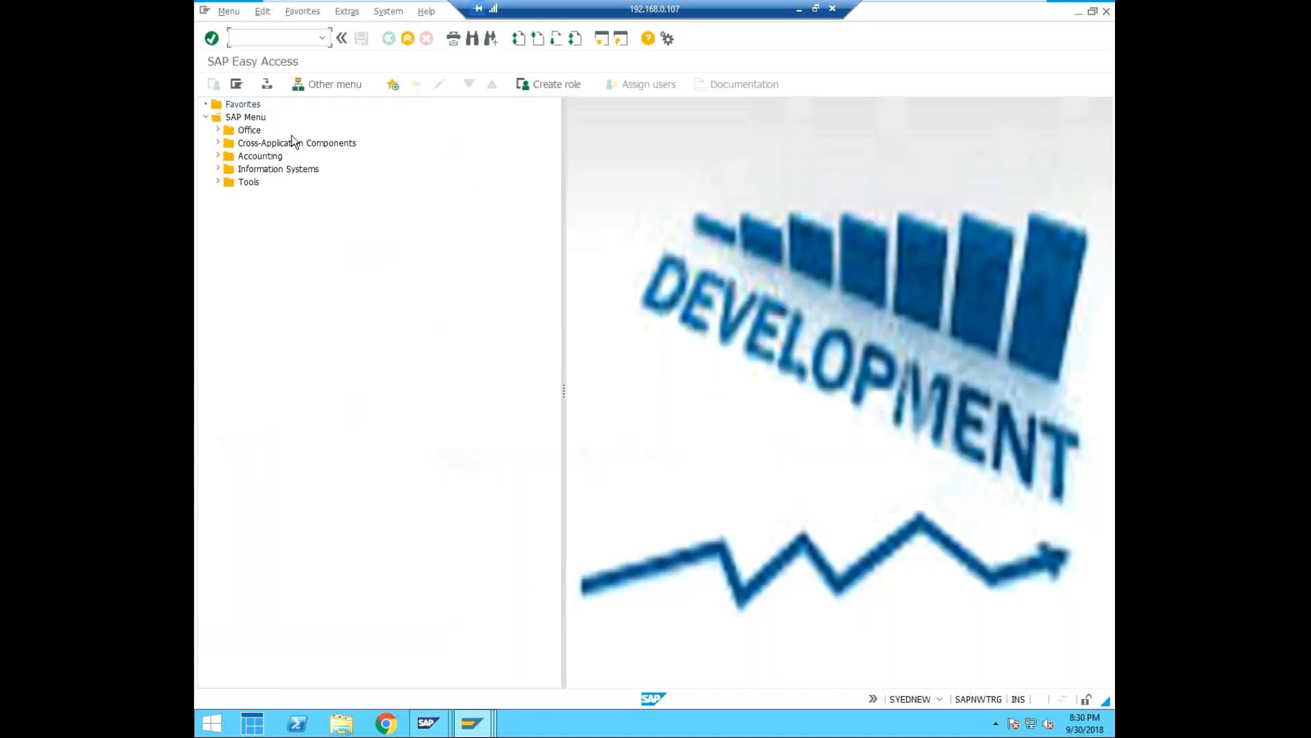
{"action": "left_click", "coordinate": [479, 729]}
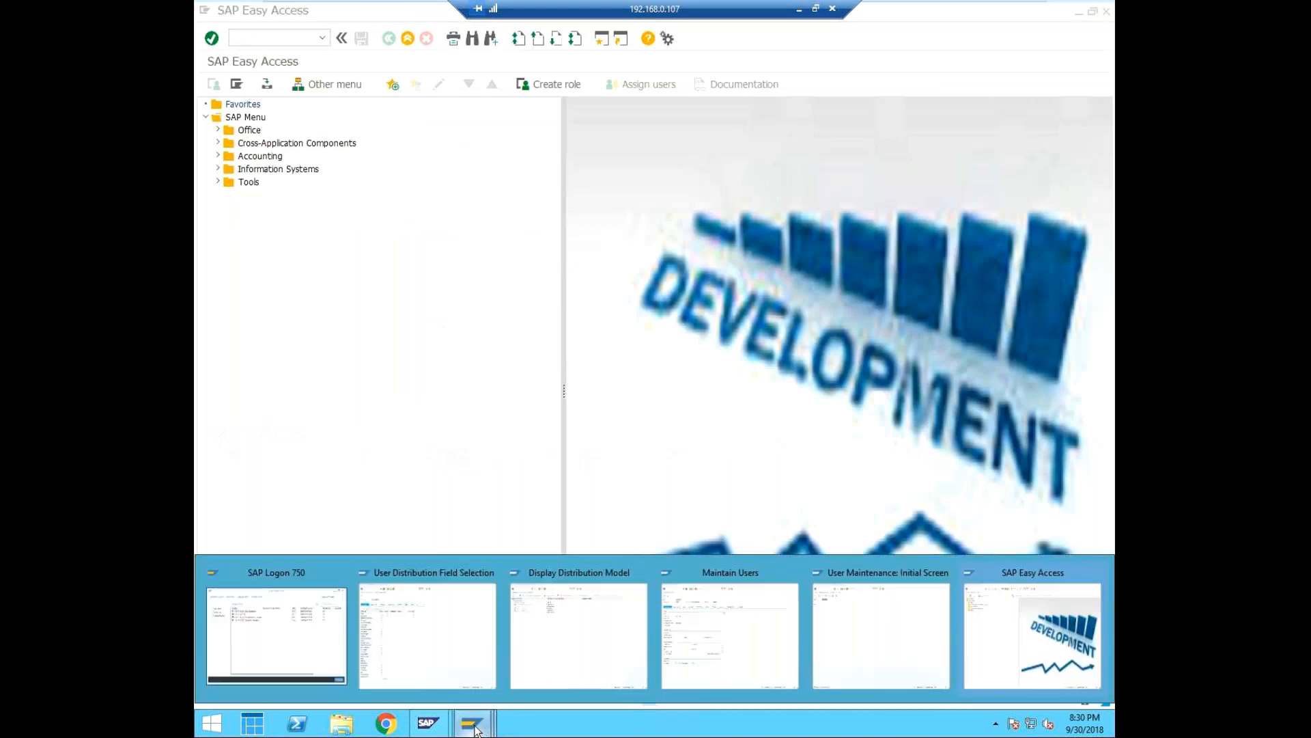
{"action": "left_click", "coordinate": [277, 636]}
{"action": "double_click", "coordinate": [556, 258]}
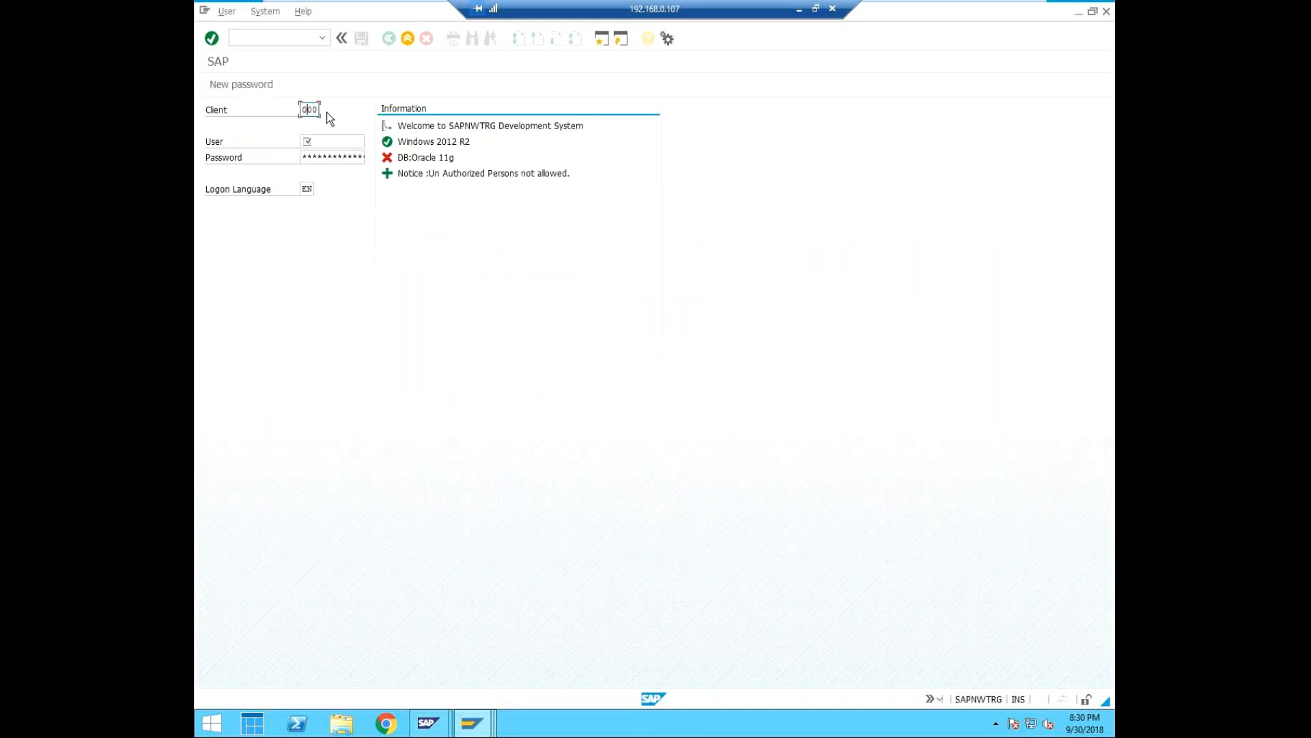
{"action": "key", "text": "Tab"}
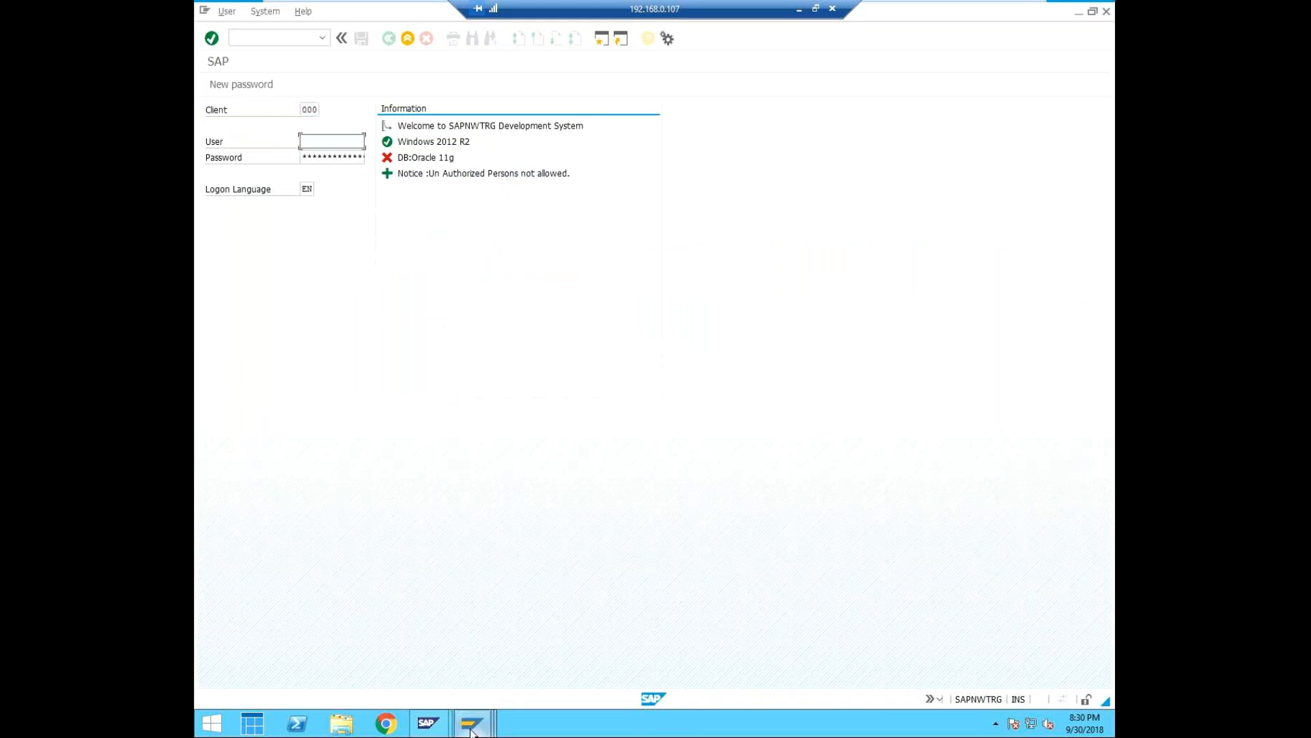
{"action": "left_click", "coordinate": [471, 725]}
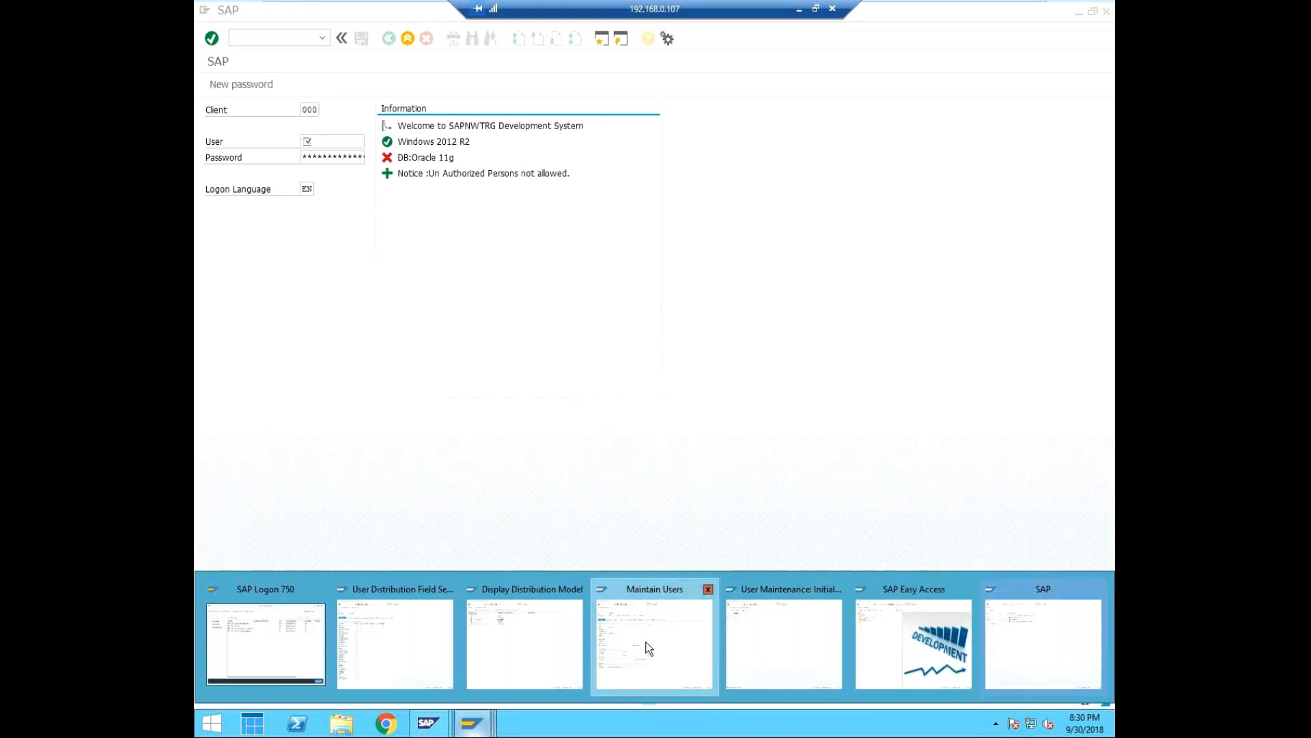
{"action": "left_click", "coordinate": [649, 649]}
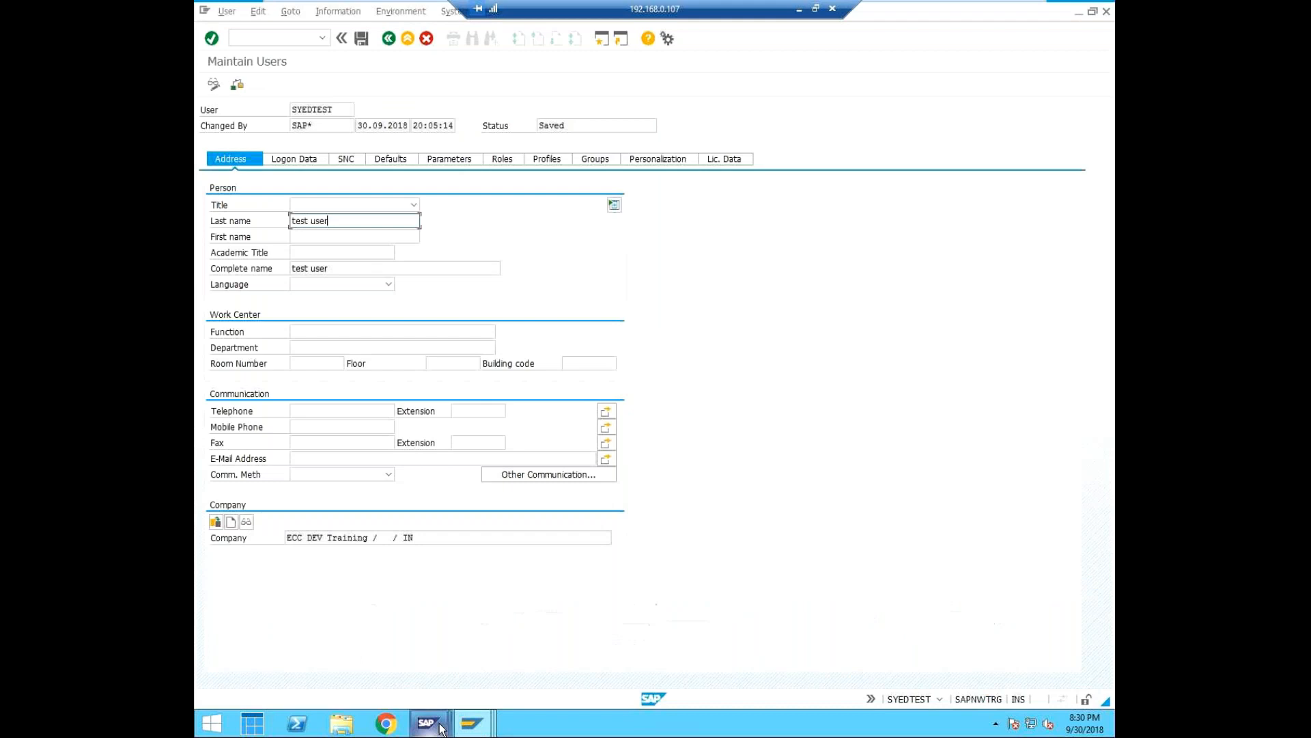
Return to the User Distribution Field Selection session for CUI_ADMIN and view the logon data field attributes.
{"action": "mouse_move", "coordinate": [471, 723]}
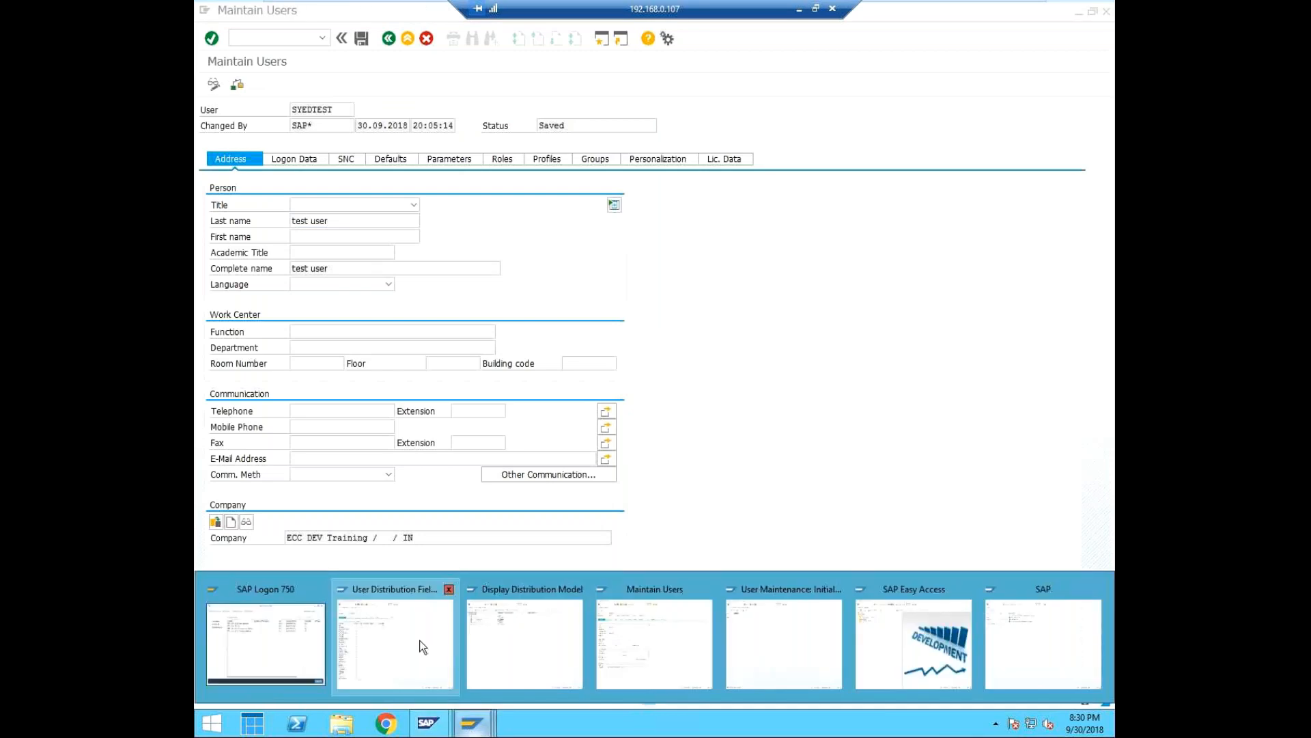
{"action": "left_click", "coordinate": [419, 640]}
{"action": "left_click", "coordinate": [388, 39]}
{"action": "left_click", "coordinate": [256, 41]}
{"action": "type", "text": "/ns"}
{"action": "key", "text": "BackSpace"}
{"action": "key", "text": "BackSpace"}
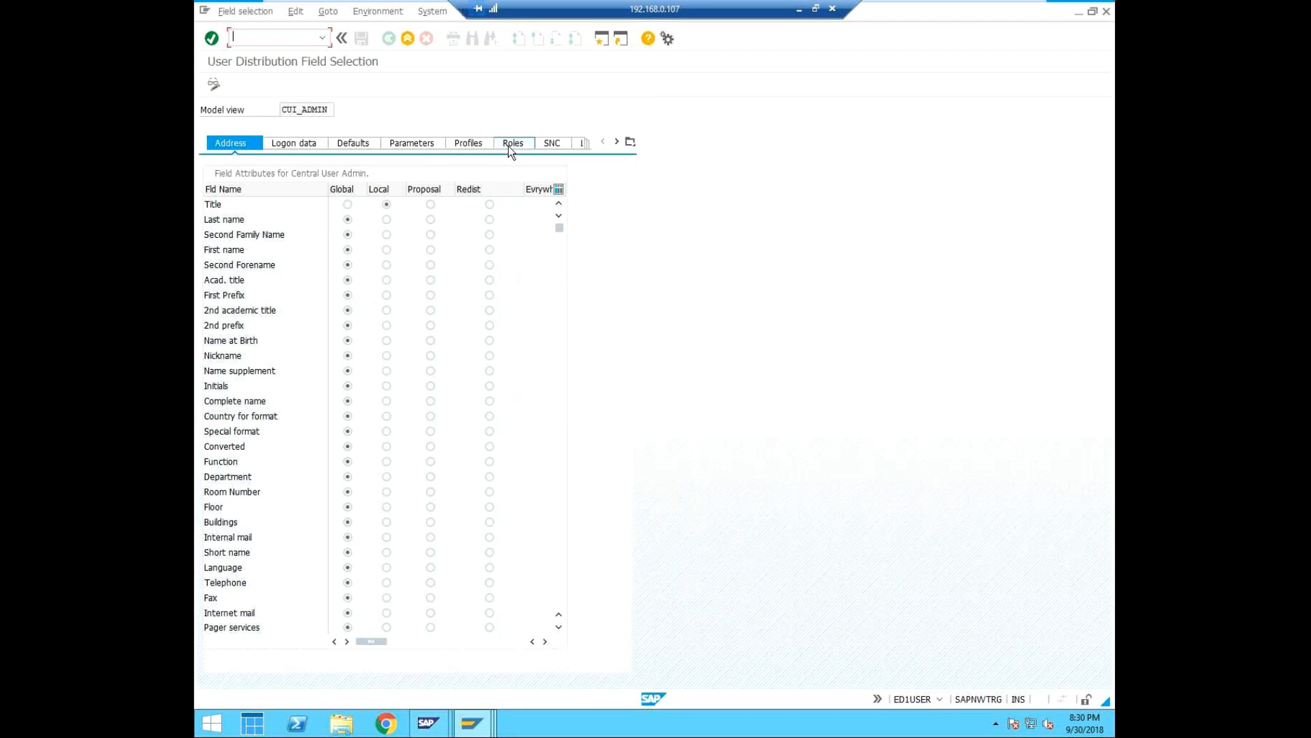
{"action": "left_click", "coordinate": [318, 146]}
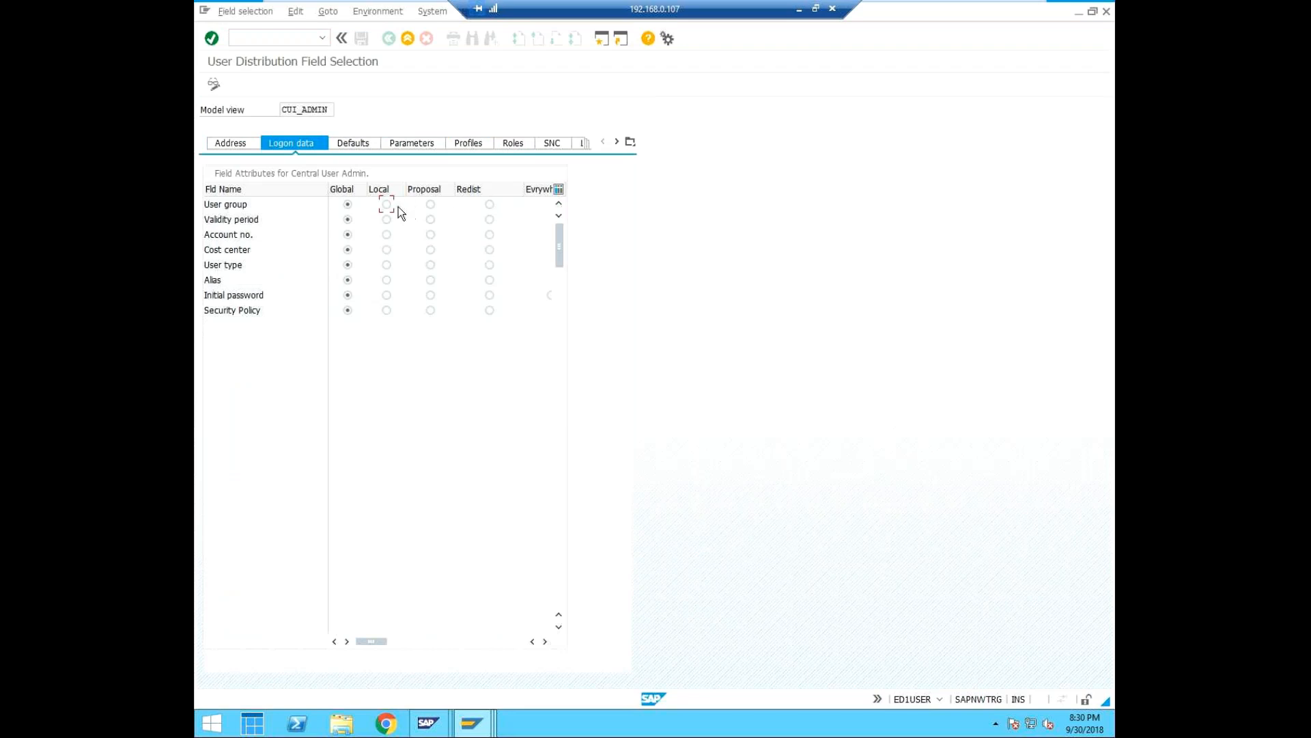
Enable editing of the CUI_ADMIN field attributes and set the address fields Title to Local and Last name to Redist.
{"action": "left_click", "coordinate": [217, 82]}
{"action": "left_click", "coordinate": [240, 141]}
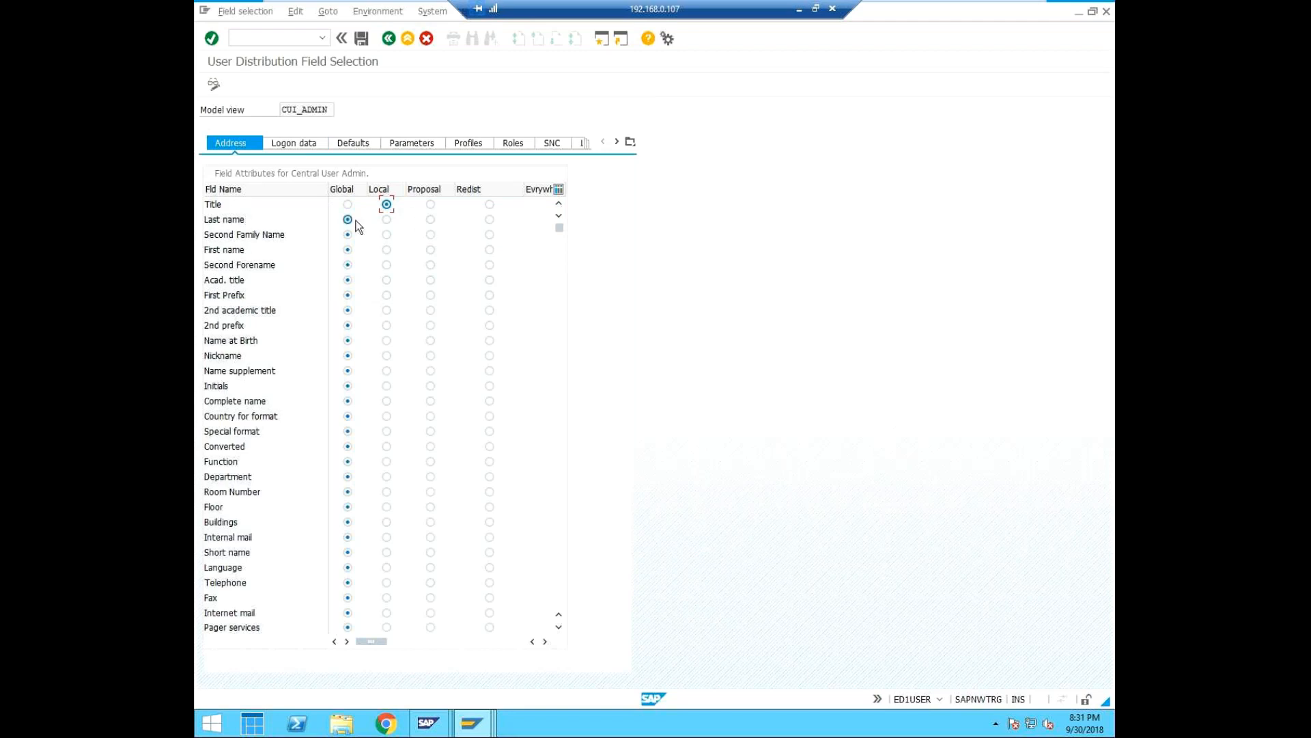
{"action": "left_click", "coordinate": [490, 219]}
Set the Auth. profiles field attribute to Local and save the CUI_ADMIN field distribution settings.
{"action": "left_click", "coordinate": [305, 146]}
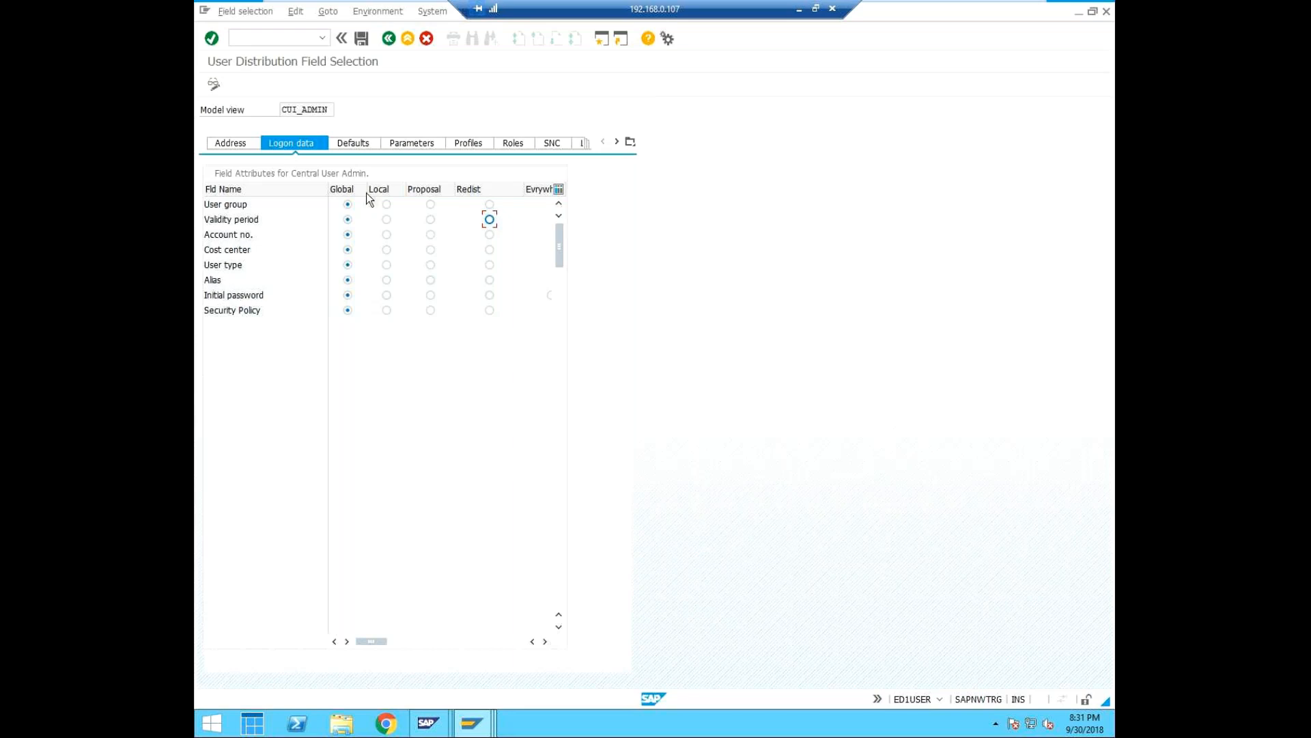
{"action": "left_click", "coordinate": [468, 141]}
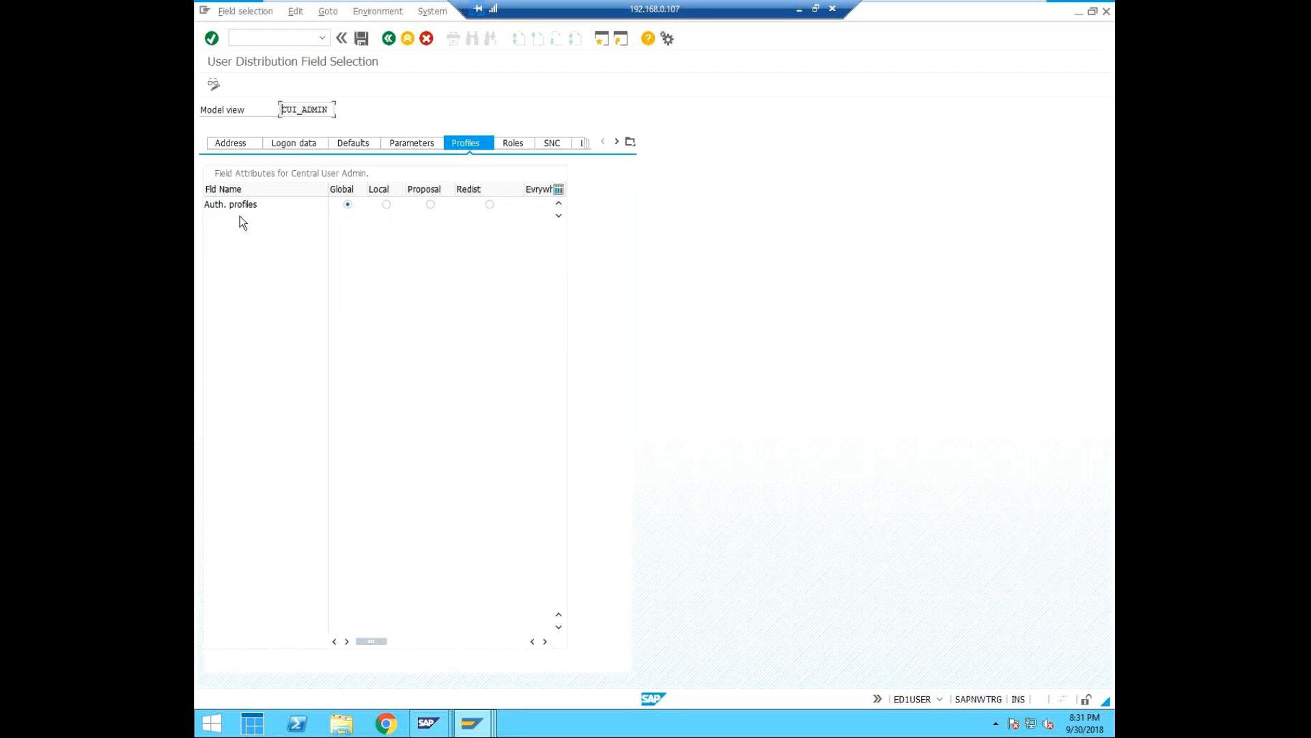
{"action": "left_click", "coordinate": [388, 205]}
{"action": "left_click", "coordinate": [360, 38]}
Switch to the unused SAP logon screen for client 000 and close it.
{"action": "mouse_move", "coordinate": [475, 727]}
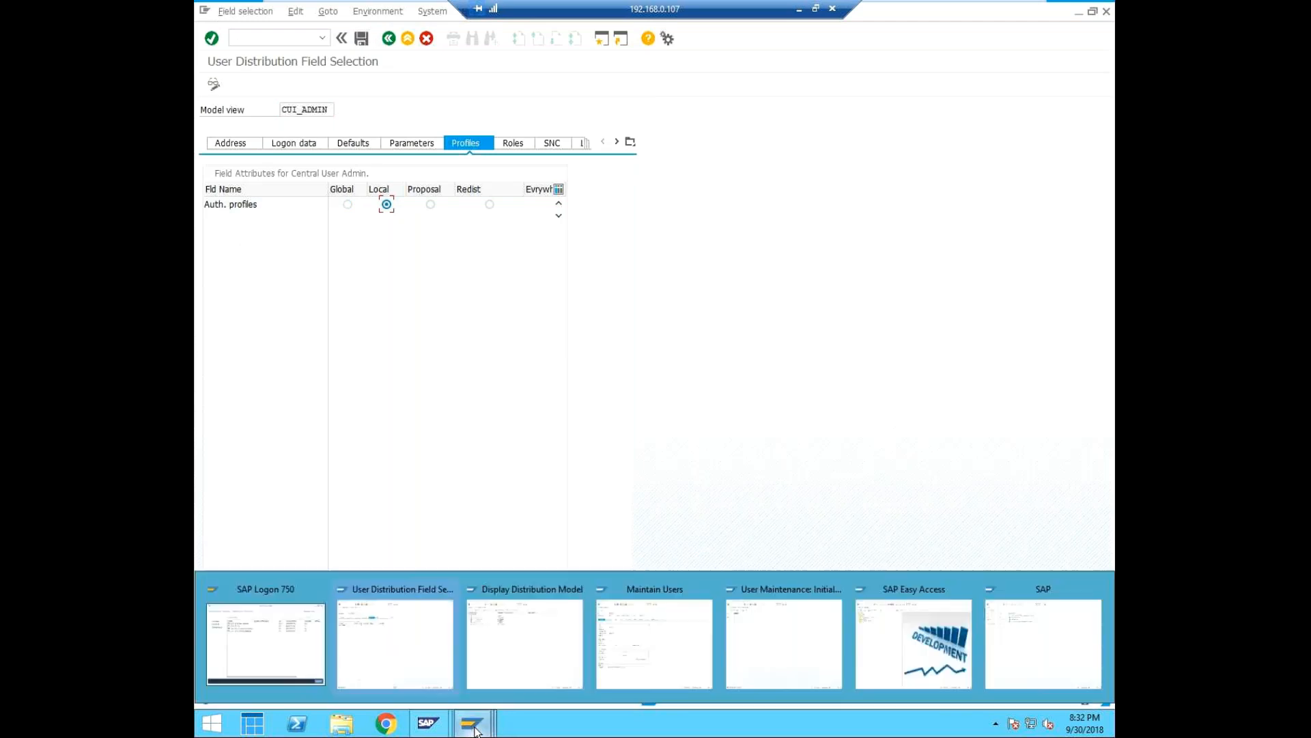
{"action": "left_click", "coordinate": [1048, 630]}
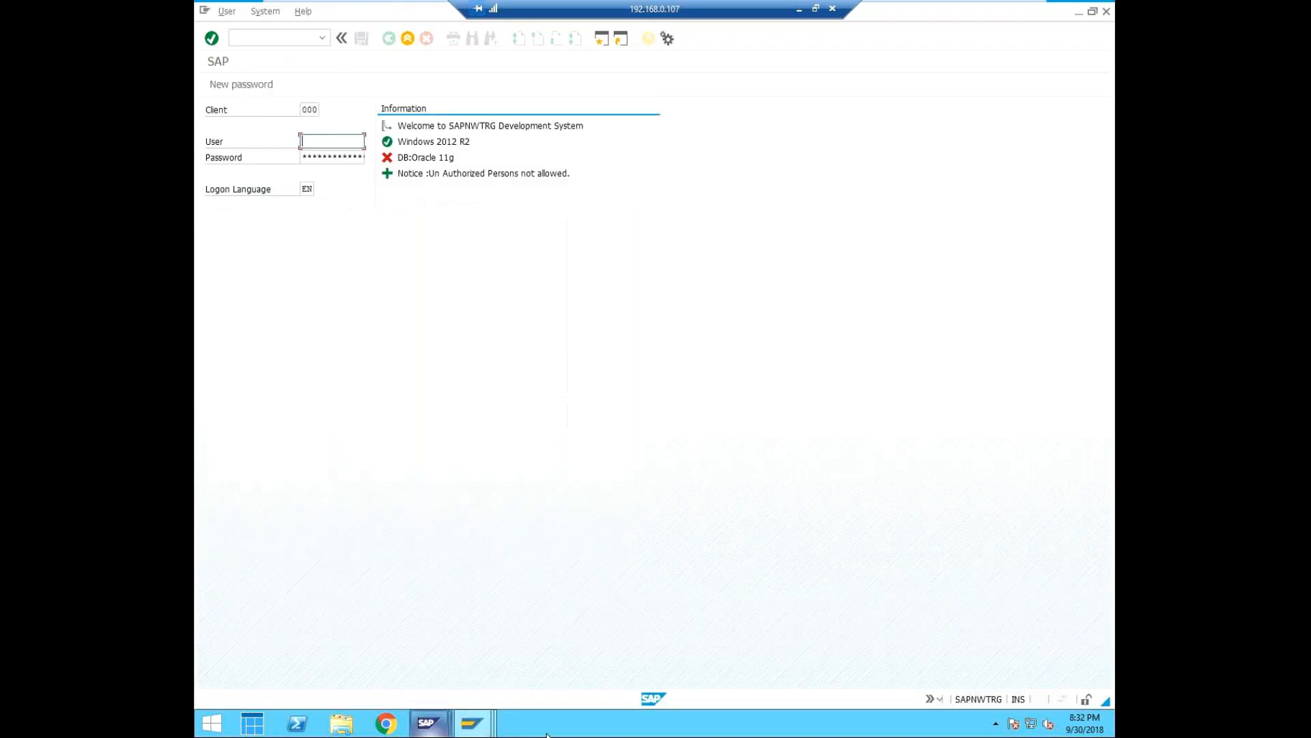
{"action": "mouse_move", "coordinate": [475, 727]}
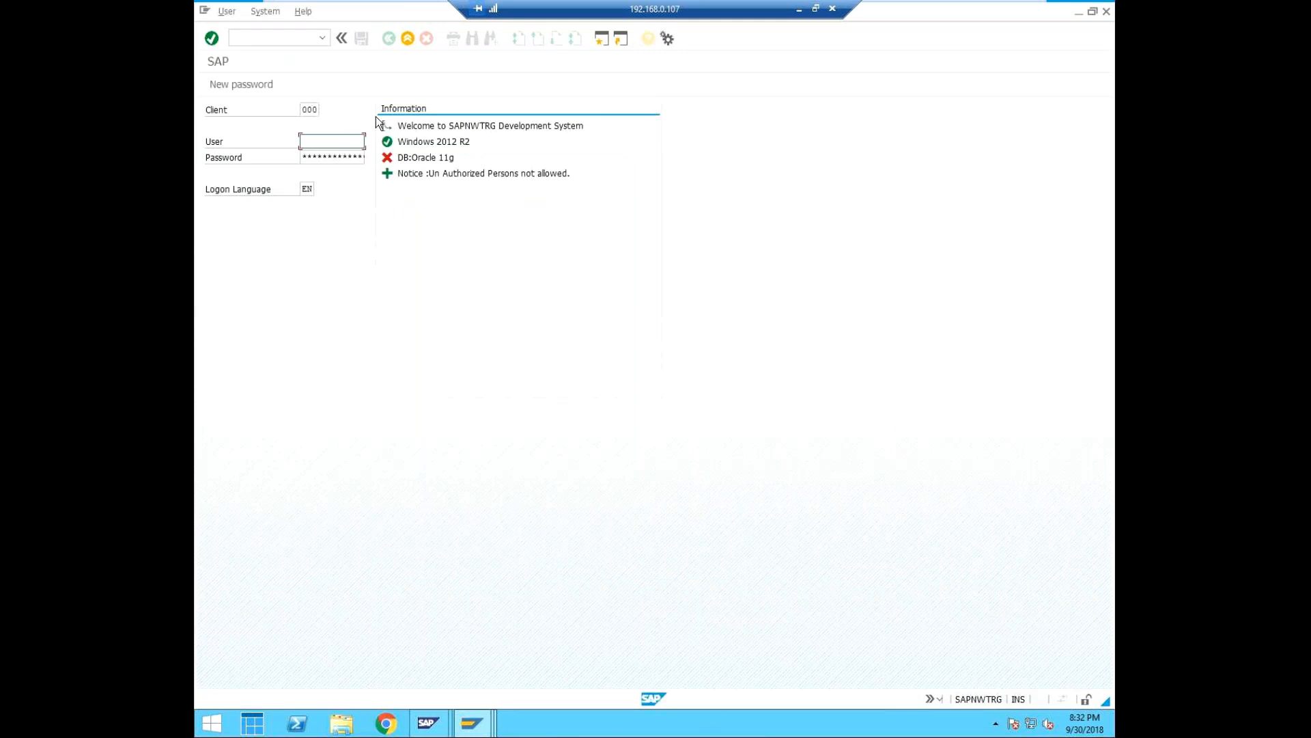
{"action": "left_click", "coordinate": [1106, 12]}
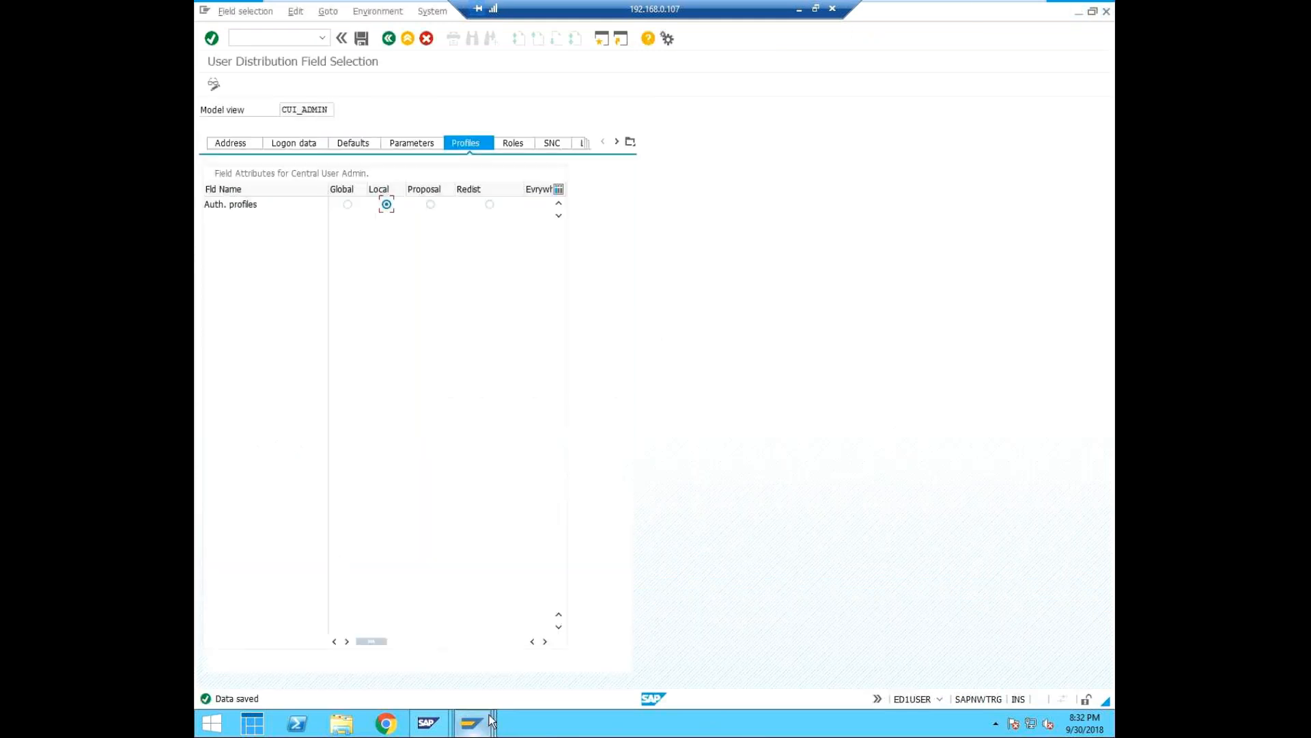
Switch to the Maintain Users session for SYEDTEST and check its system and client details.
{"action": "mouse_move", "coordinate": [477, 728]}
{"action": "left_click", "coordinate": [911, 608]}
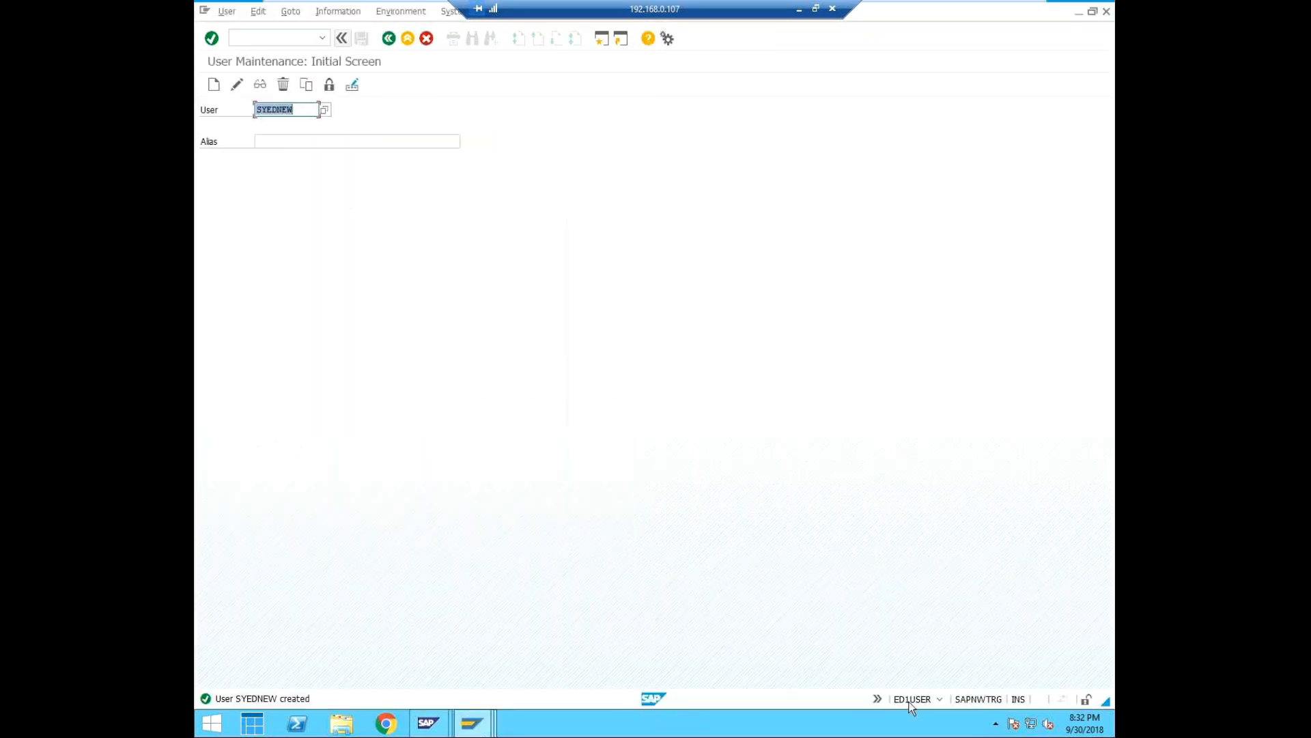
{"action": "left_click", "coordinate": [831, 654]}
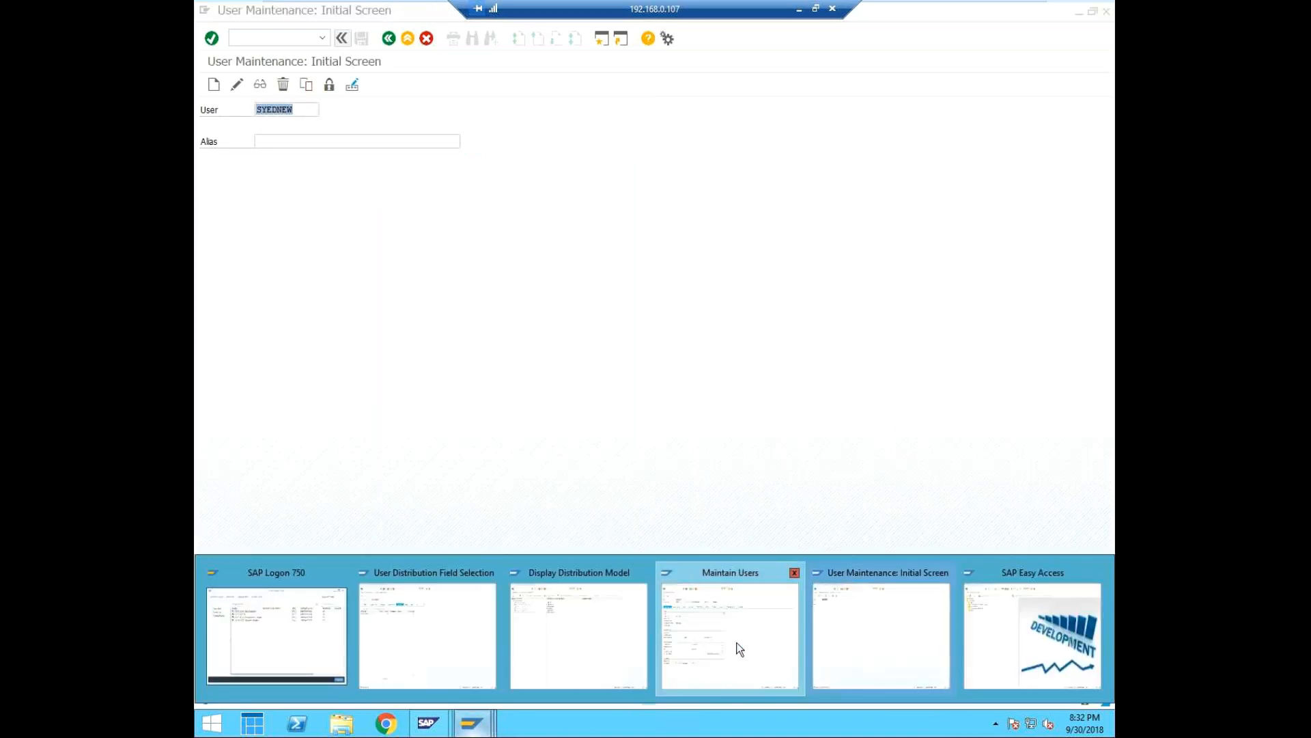
{"action": "left_click", "coordinate": [738, 650]}
{"action": "left_click", "coordinate": [940, 698]}
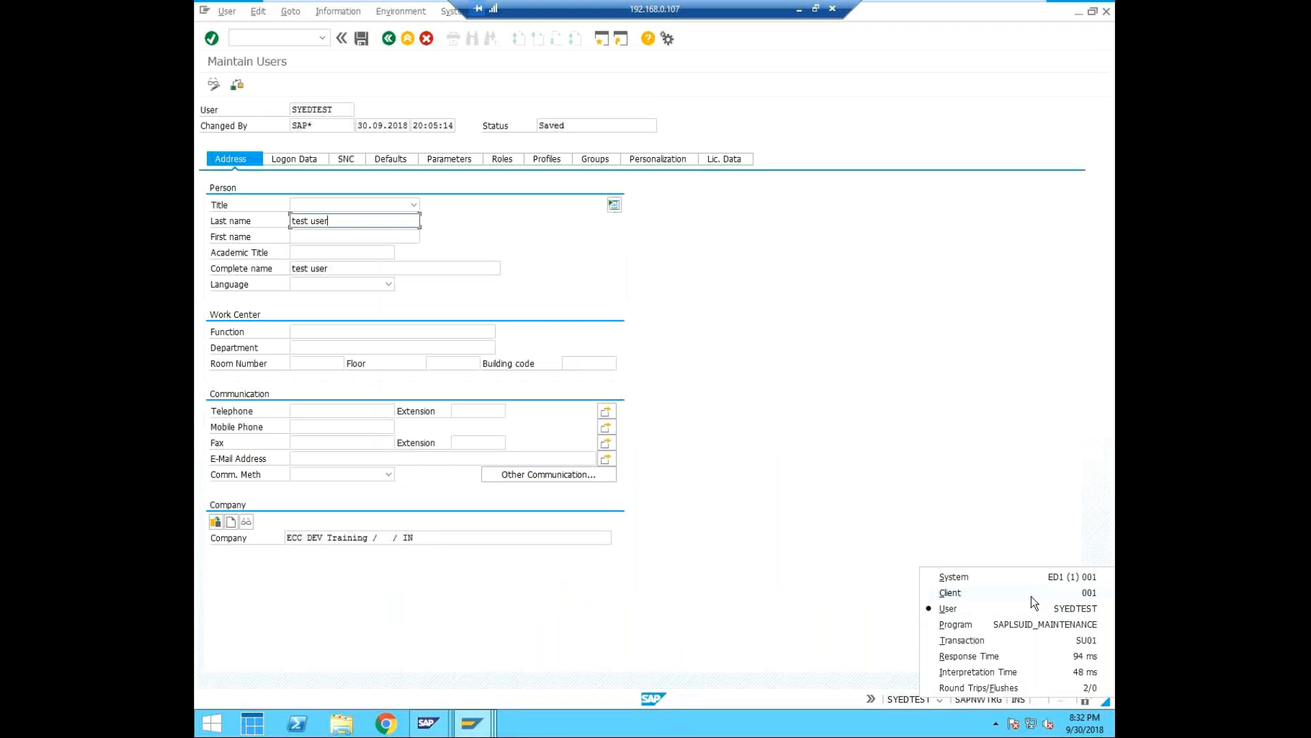
{"action": "left_click", "coordinate": [721, 428]}
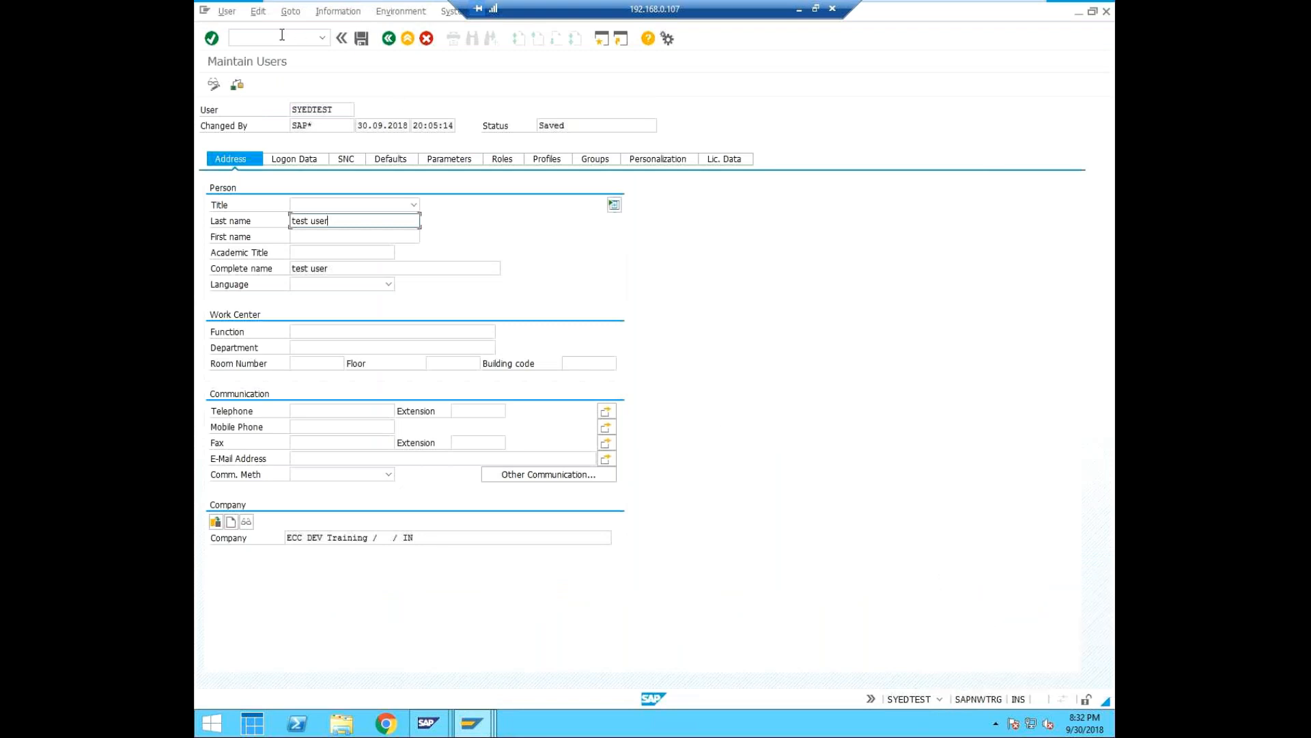
Return to the initial user maintenance screen and reopen SYEDTEST for editing.
{"action": "left_click", "coordinate": [282, 35]}
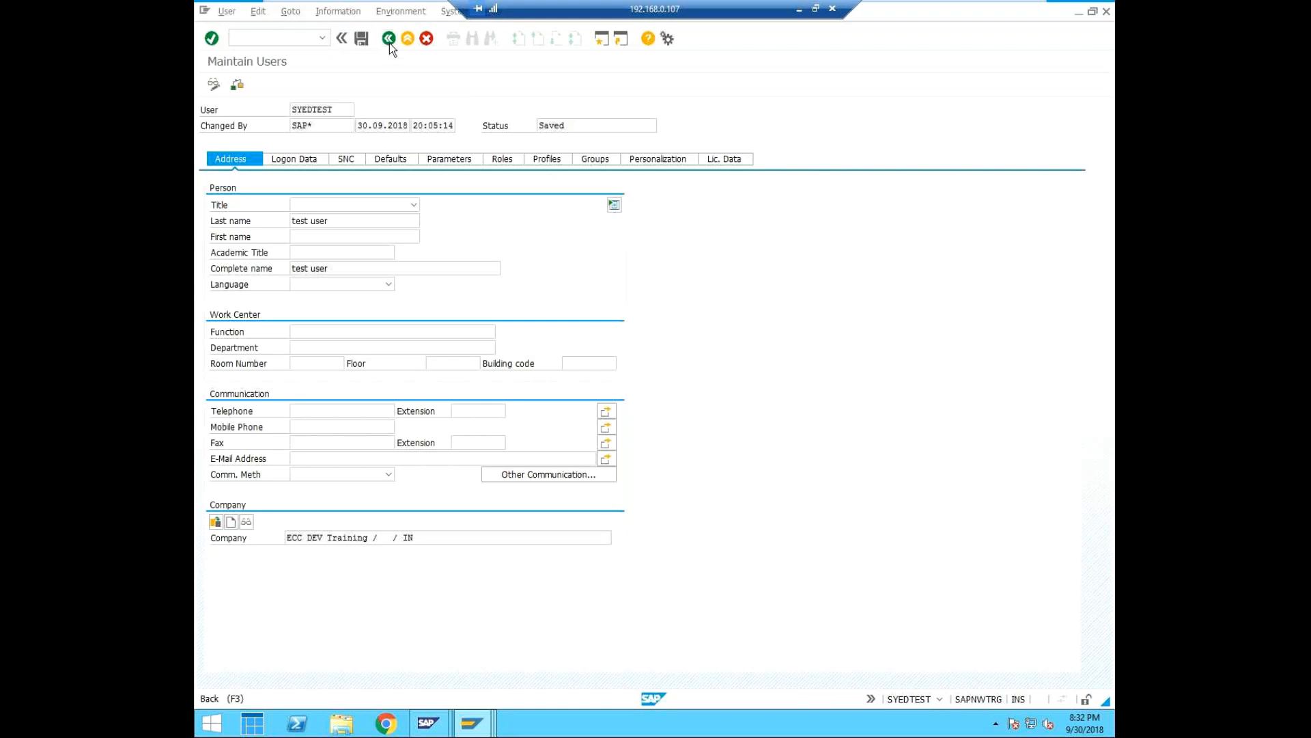
{"action": "left_click", "coordinate": [390, 39]}
{"action": "left_click", "coordinate": [280, 38]}
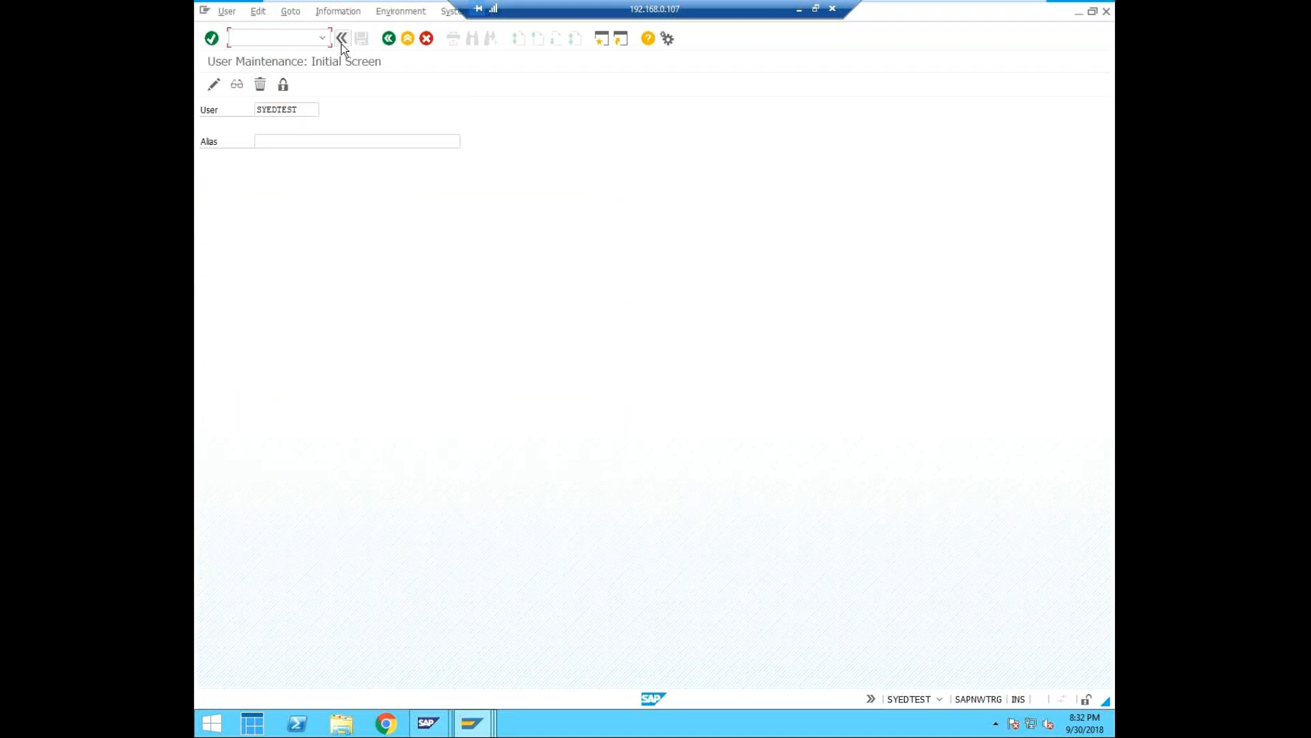
{"action": "left_click", "coordinate": [214, 86]}
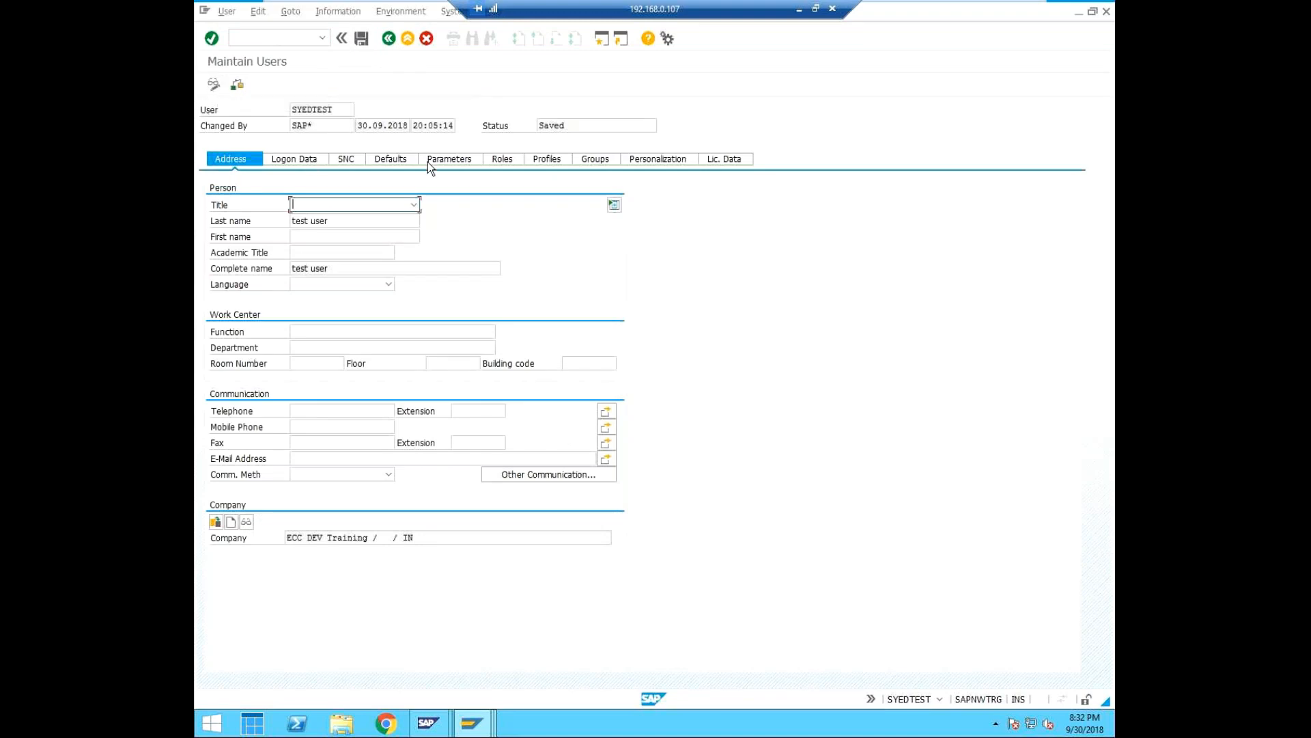
Examine SYEDTEST's last name, role assignments and assigned authorization profiles.
{"action": "left_click", "coordinate": [338, 219]}
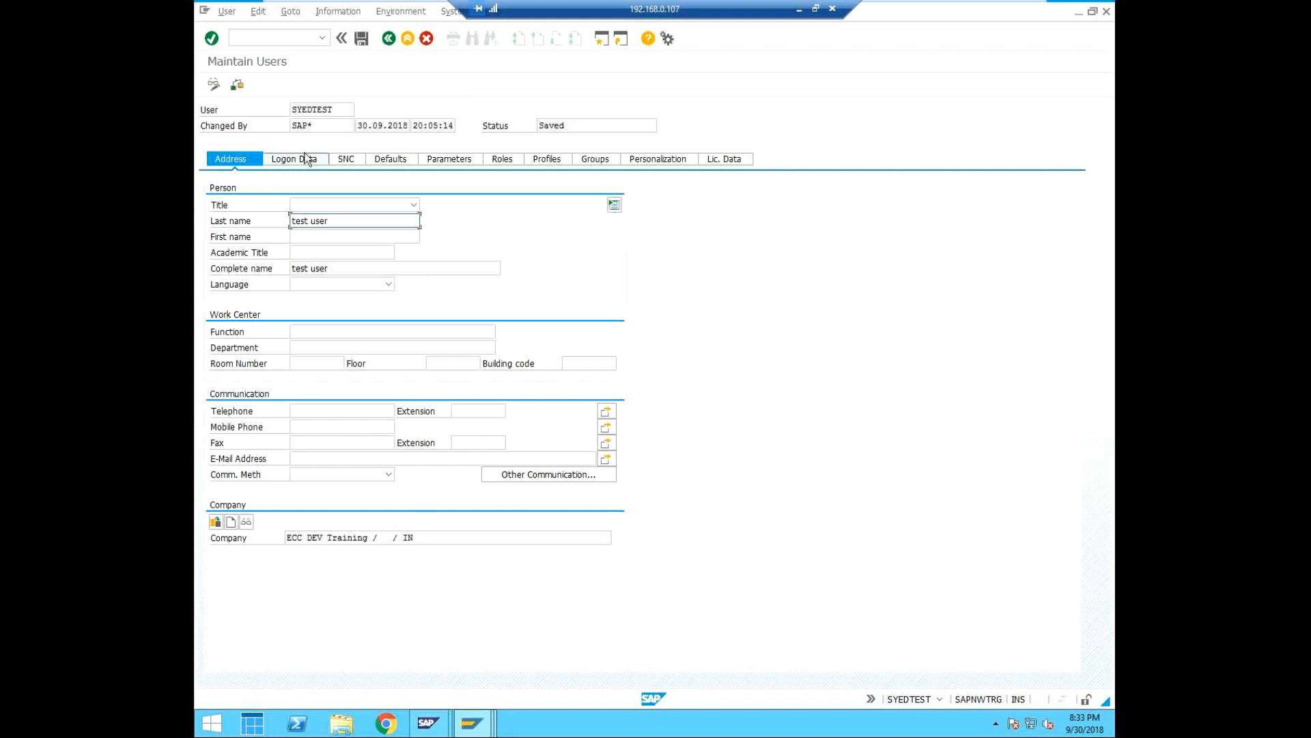
{"action": "left_click", "coordinate": [514, 164]}
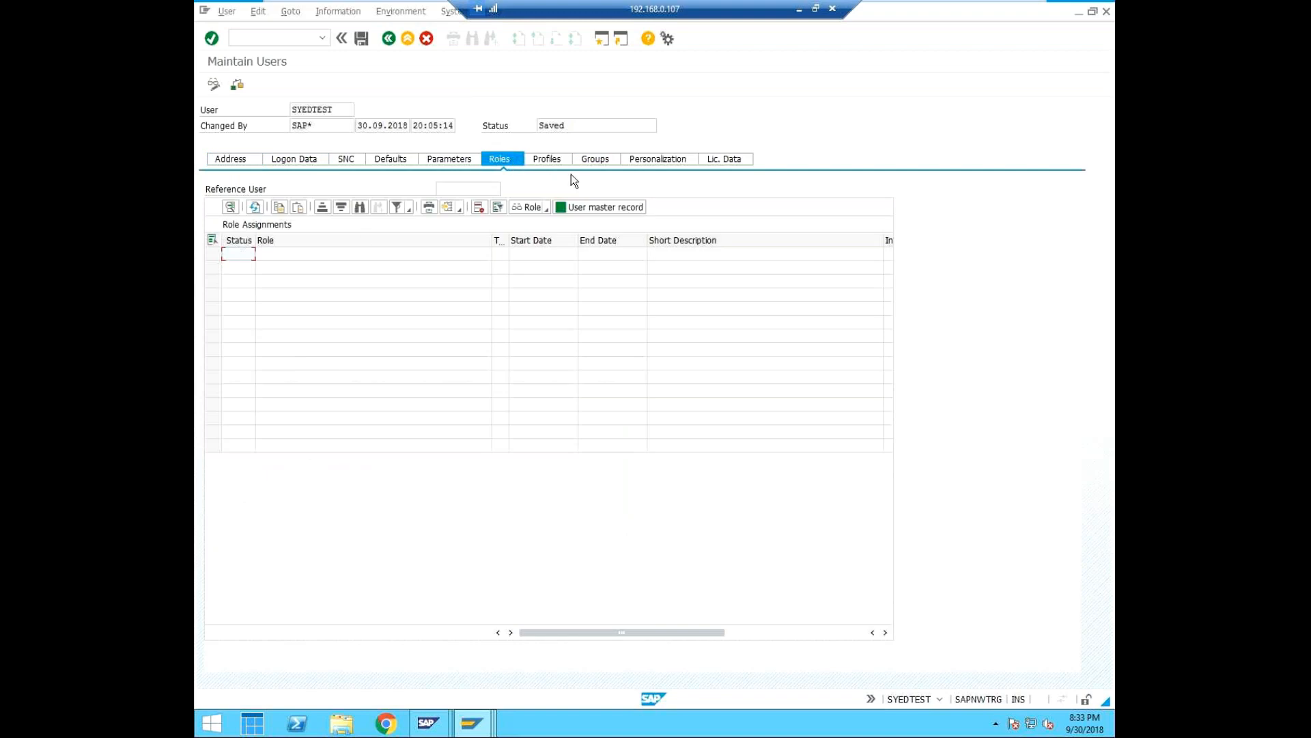
{"action": "left_click", "coordinate": [545, 160]}
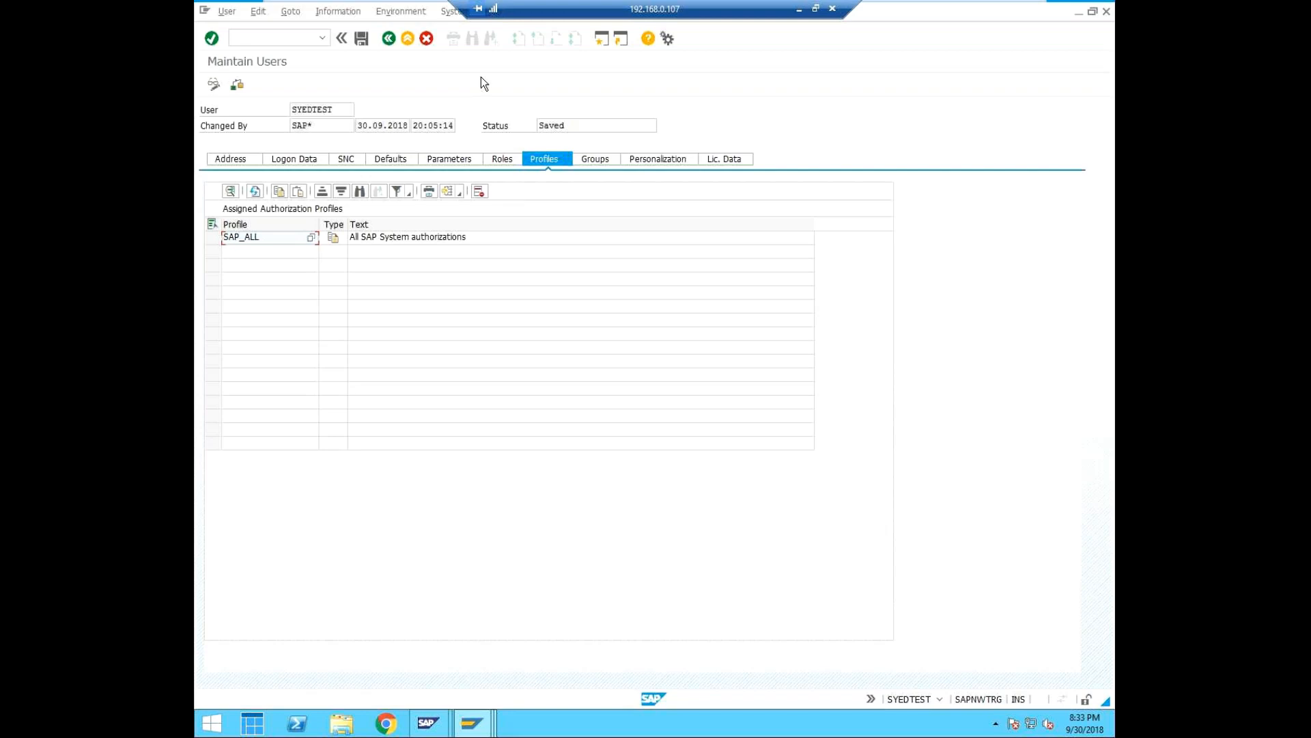
Switch to the Display Distribution Model session and open the CUI_ADMIN field selection with transaction SCUM.
{"action": "left_click", "coordinate": [252, 44]}
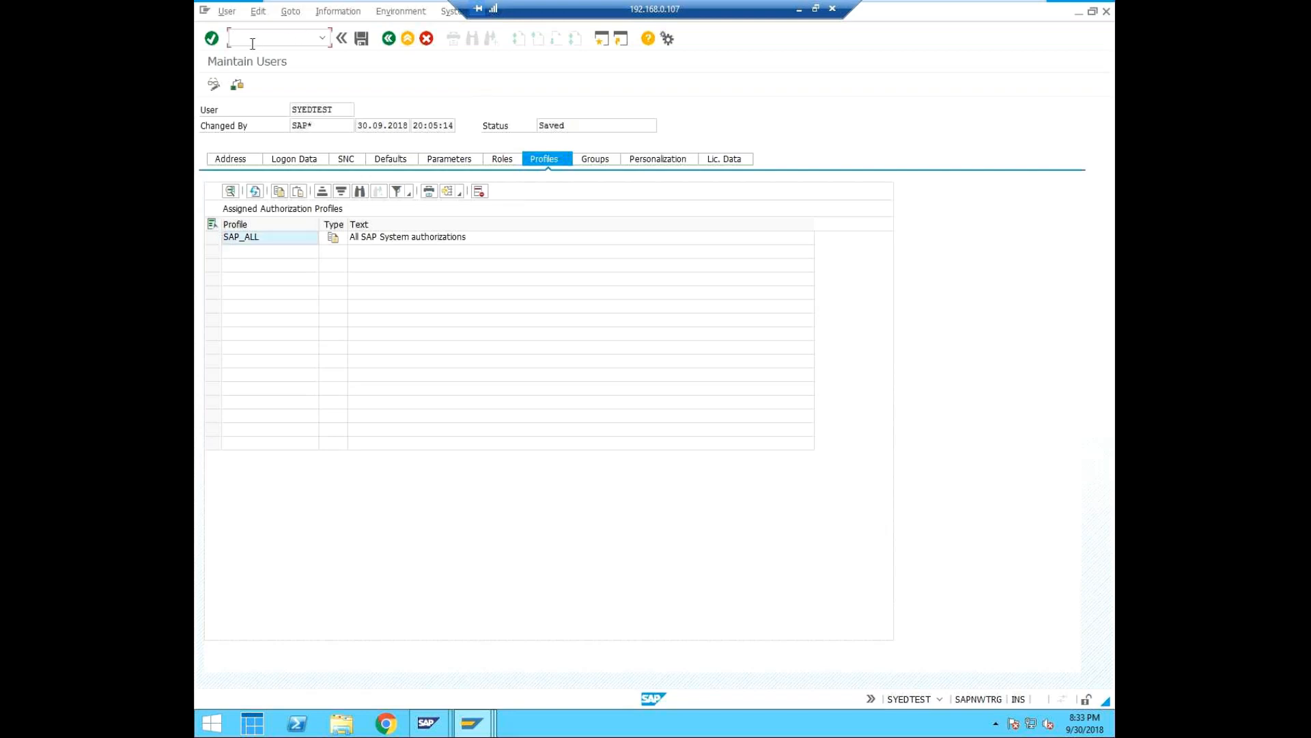
{"action": "type", "text": "/nsu"}
{"action": "left_click", "coordinate": [476, 729]}
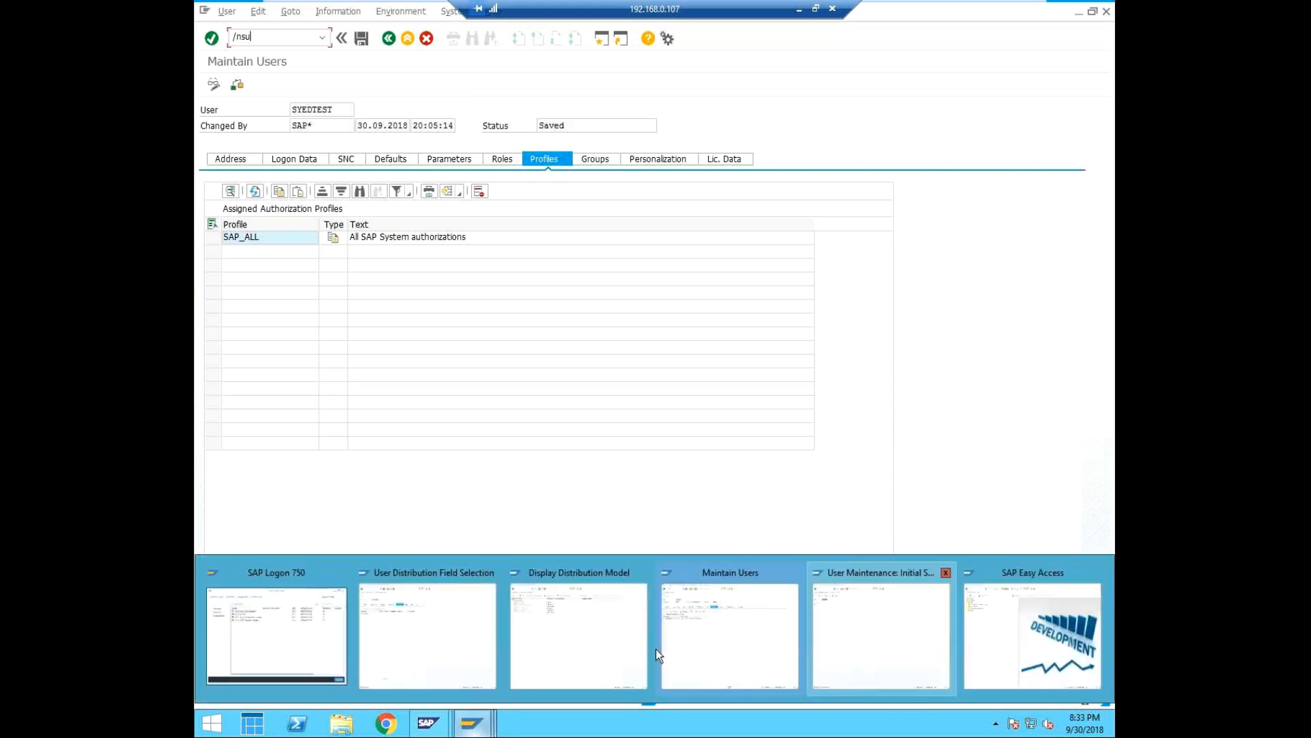
{"action": "left_click", "coordinate": [607, 645]}
{"action": "type", "text": "/ns"}
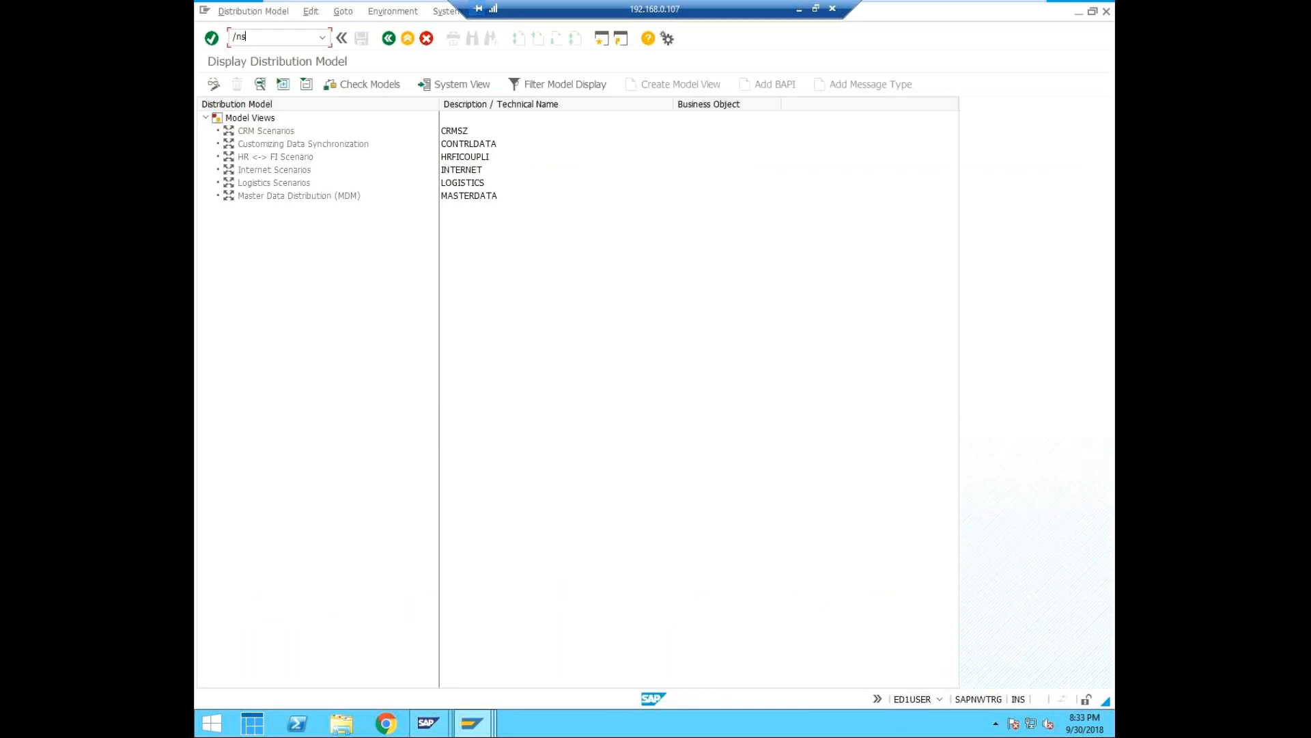
{"action": "type", "text": "cum"}
{"action": "key", "text": "Return"}
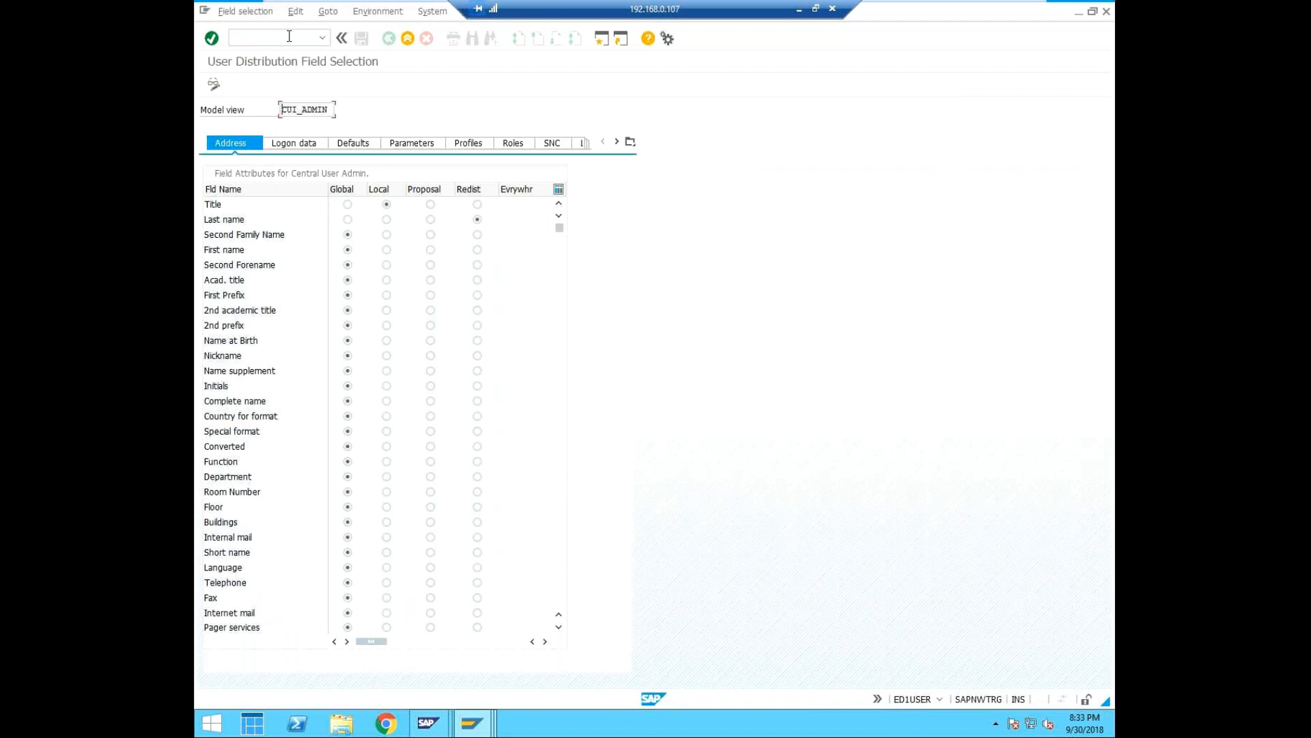
Run transaction SCUG to display the Central User Administration structure.
{"action": "left_click", "coordinate": [290, 36]}
{"action": "type", "text": "/n"}
{"action": "type", "text": "su"}
{"action": "type", "text": "c"}
{"action": "type", "text": "ug"}
{"action": "key", "text": "Return"}
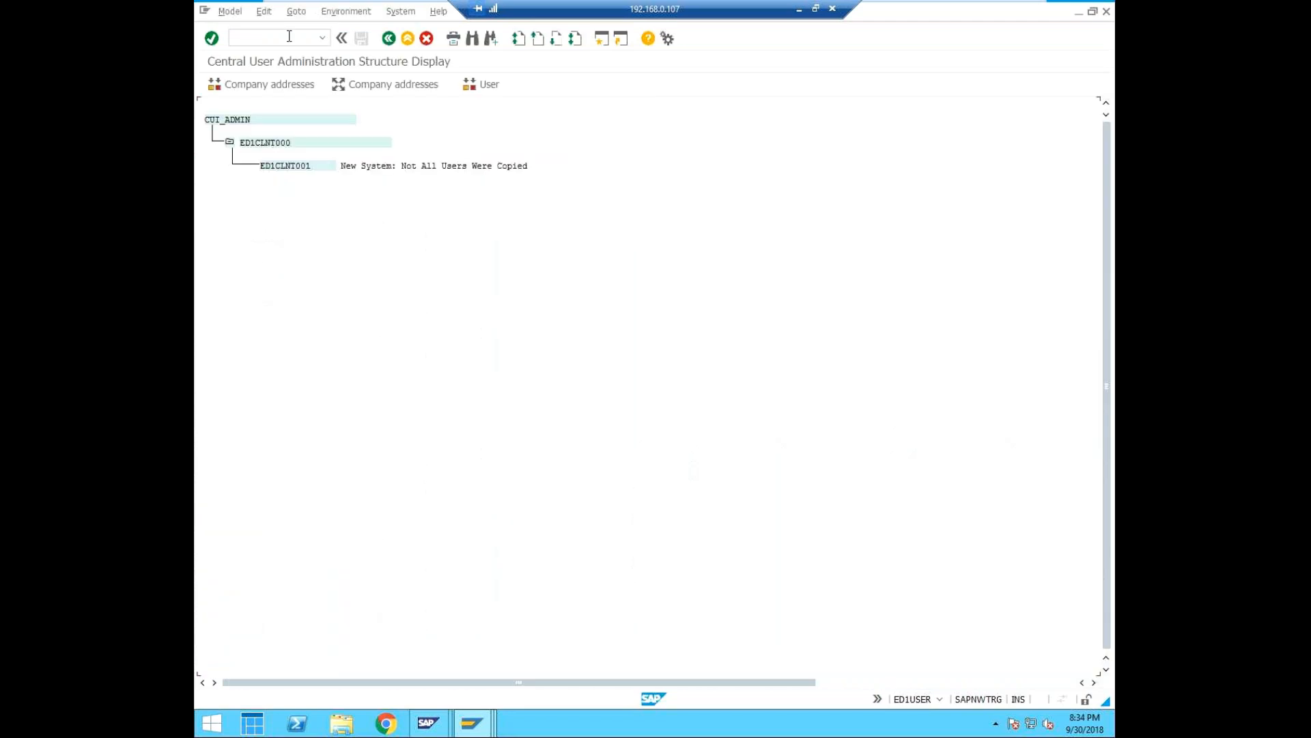
Open the user transfer for child system ED1CLNT001 and try to transfer the new user SYEDTEST.
{"action": "left_click", "coordinate": [285, 167]}
{"action": "left_click", "coordinate": [482, 85]}
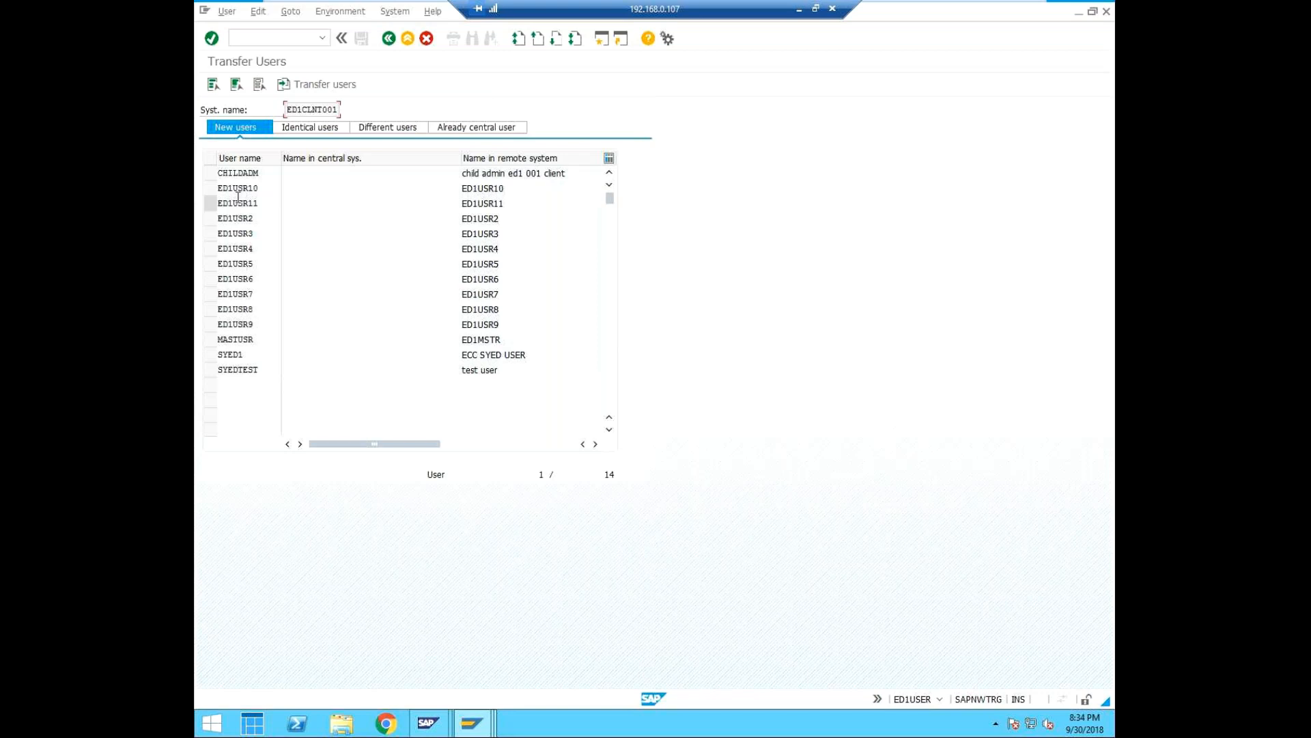
{"action": "left_click", "coordinate": [208, 369]}
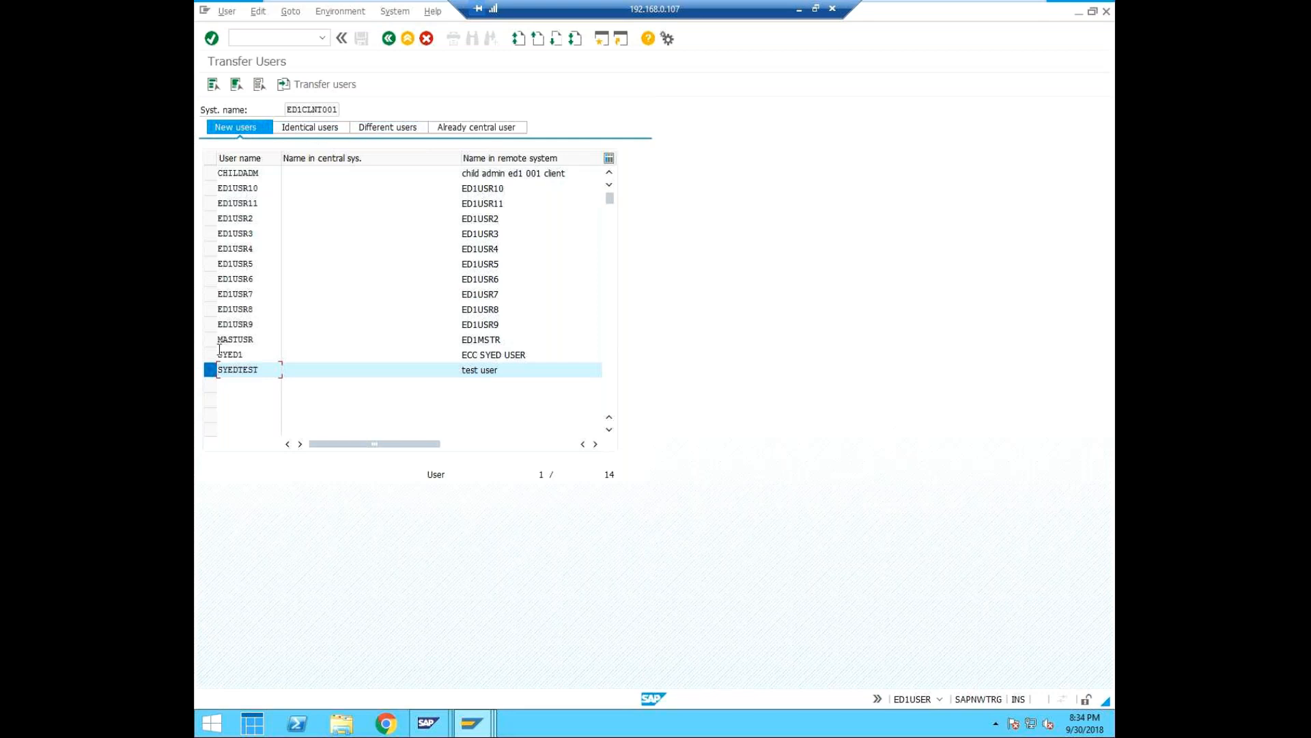
{"action": "left_click", "coordinate": [301, 84]}
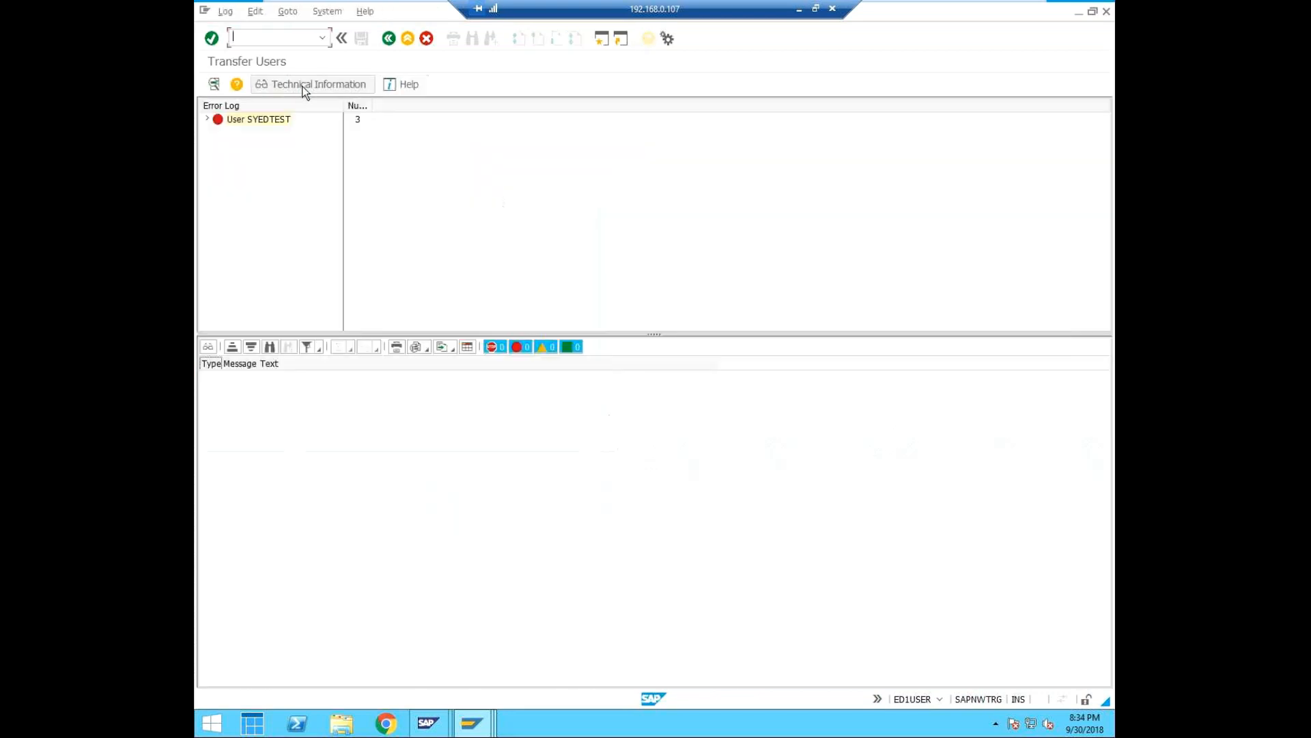
Expand the SYEDTEST error log, widen its column to read the messages, and return to the user list.
{"action": "left_click", "coordinate": [207, 119]}
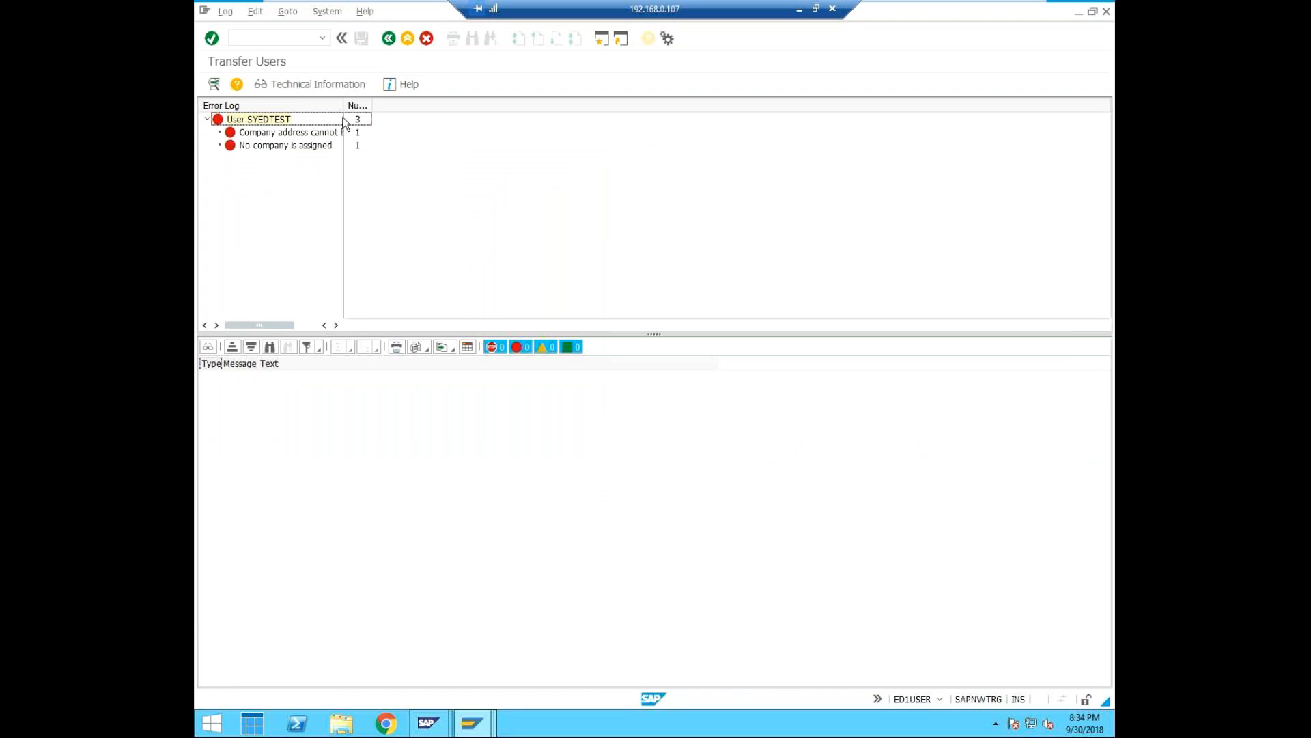
{"action": "left_click_drag", "start_coordinate": [344, 104], "coordinate": [385, 104]}
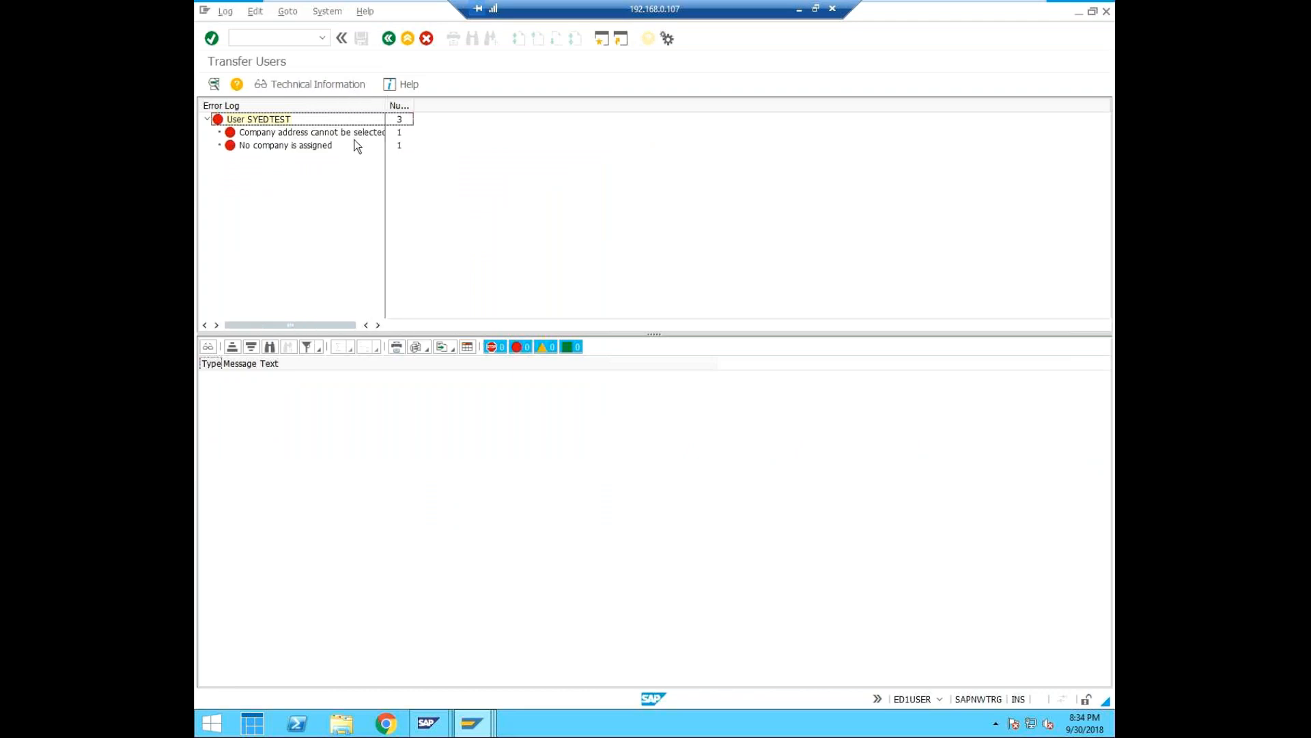
{"action": "left_click_drag", "start_coordinate": [387, 104], "coordinate": [416, 104]}
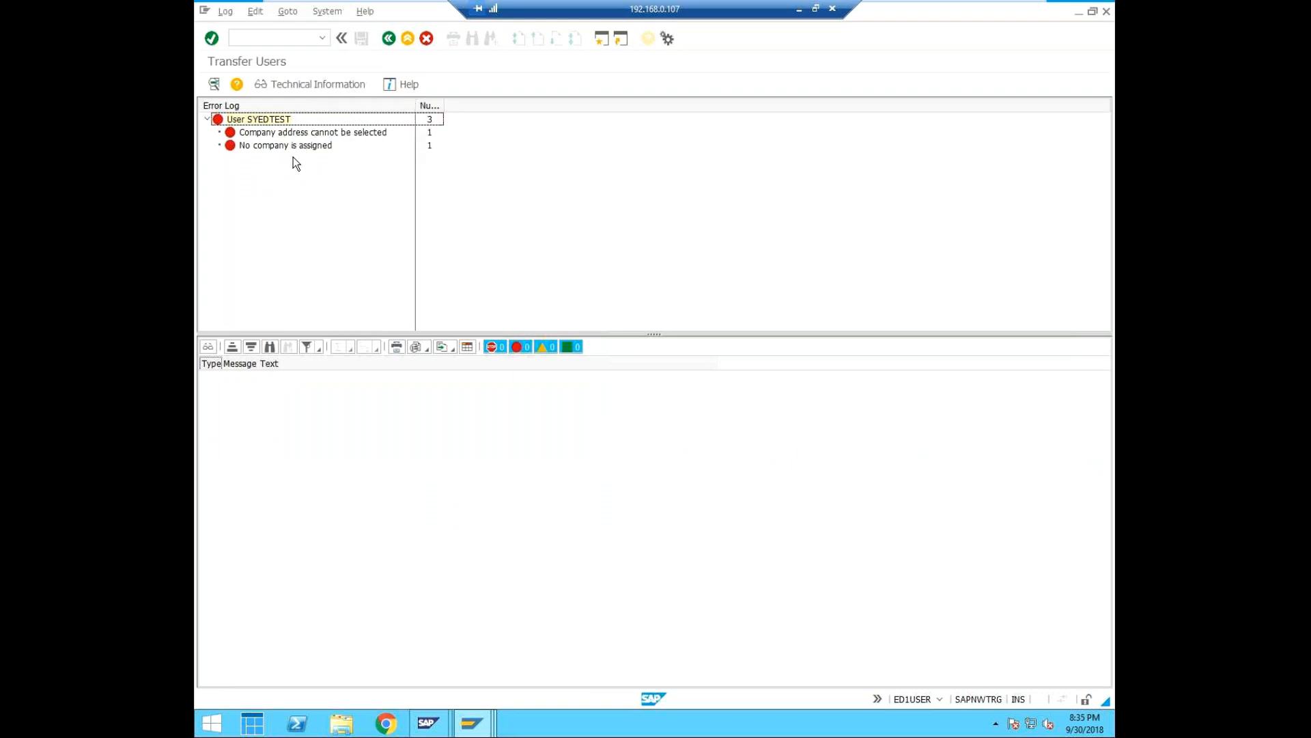
{"action": "left_click", "coordinate": [392, 37]}
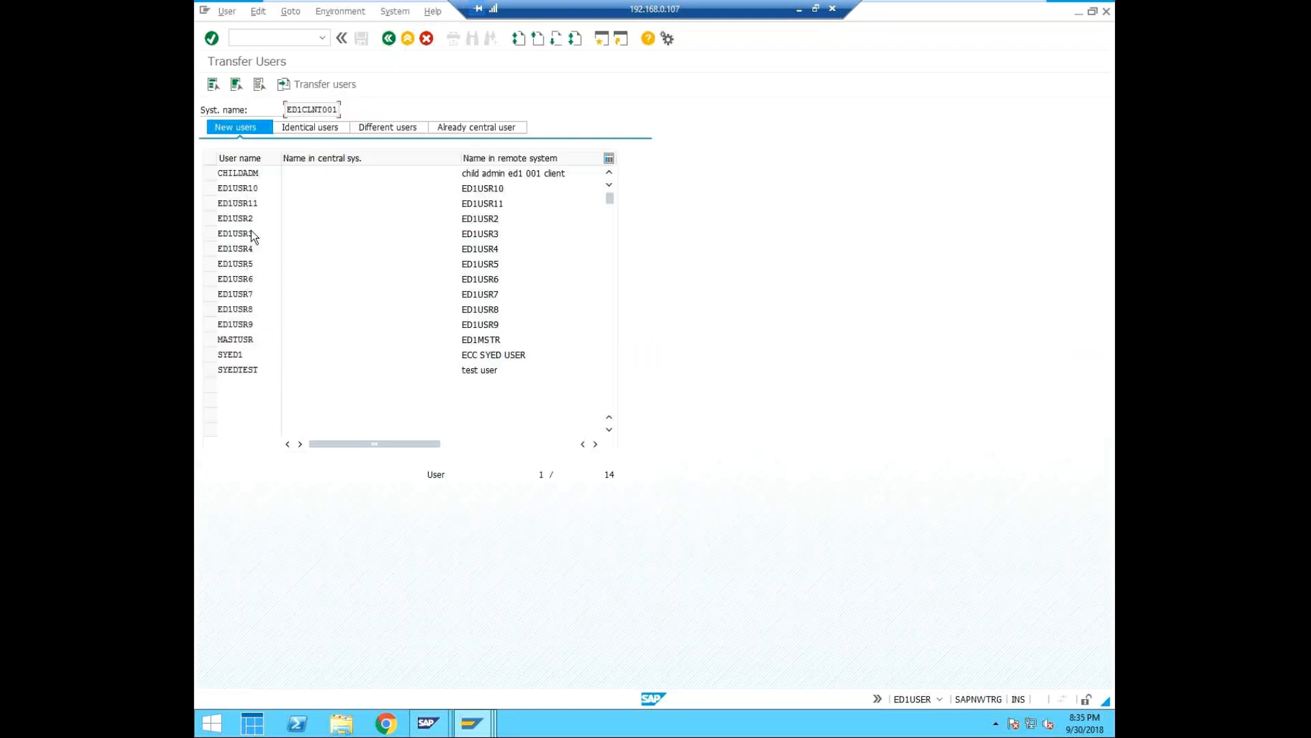
Try to transfer user SYED1 from ED1CLNT001, examine its error log, and return to the user list.
{"action": "left_click", "coordinate": [210, 354]}
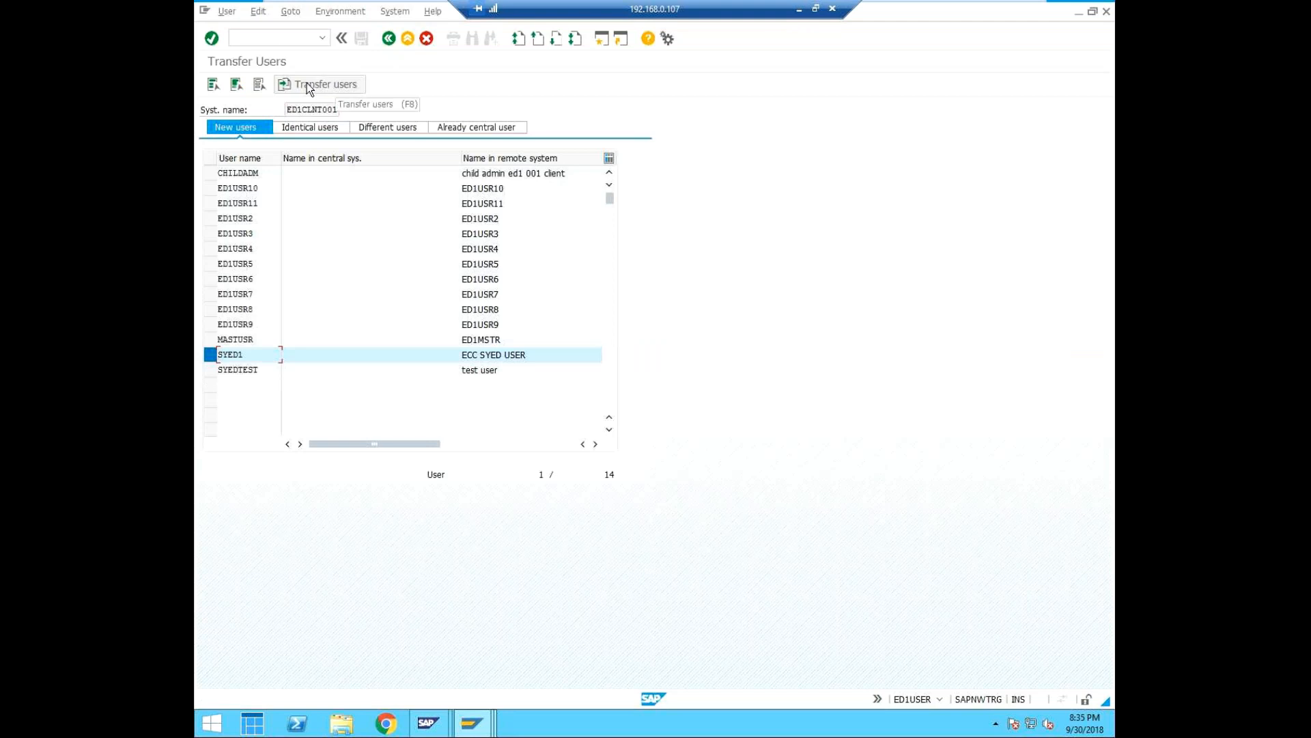
{"action": "left_click", "coordinate": [335, 82]}
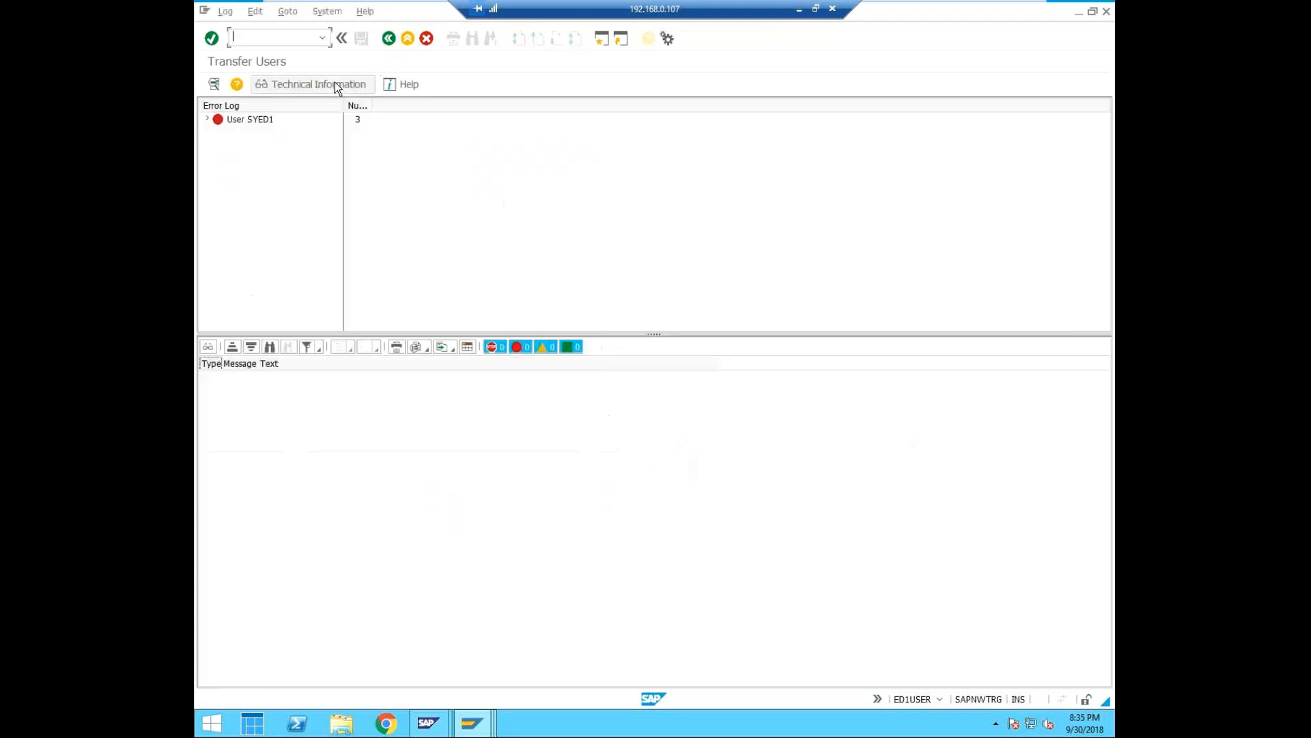
{"action": "left_click", "coordinate": [207, 118]}
{"action": "left_click_drag", "start_coordinate": [343, 104], "coordinate": [374, 104]}
{"action": "left_click", "coordinate": [391, 39]}
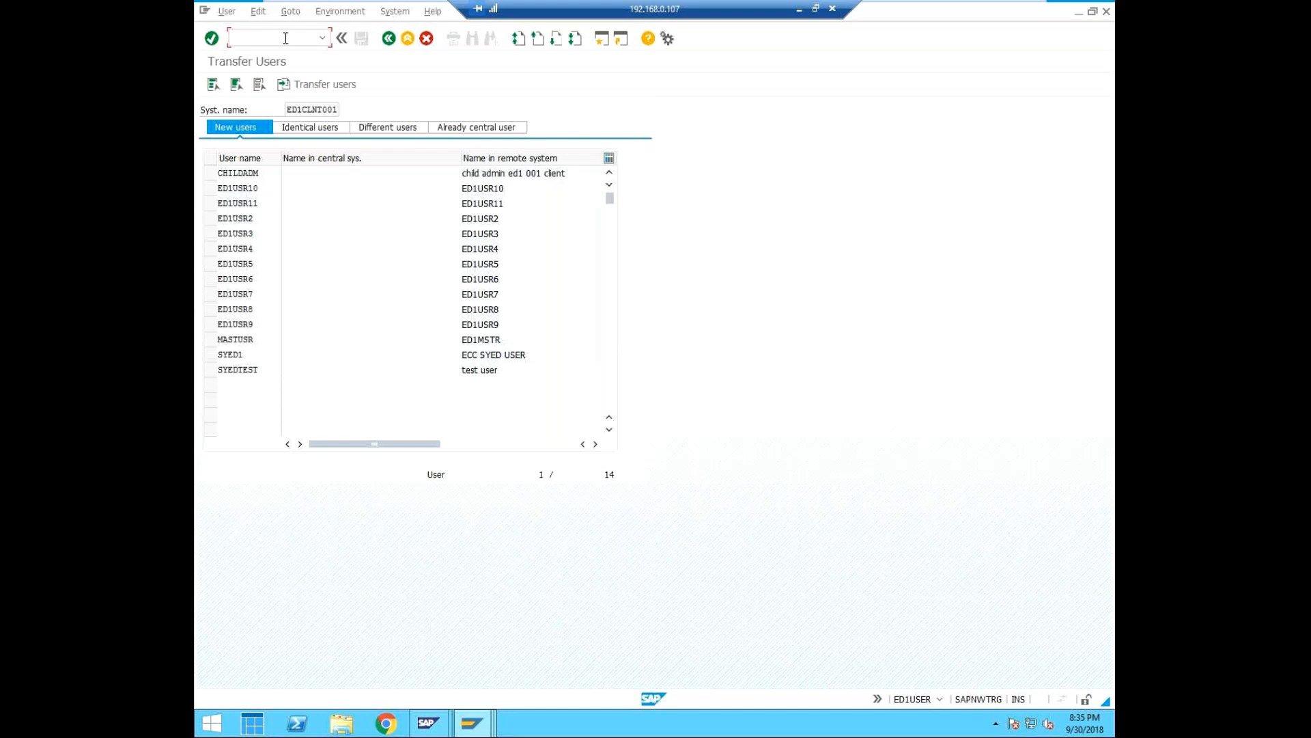
{"action": "type", "text": "/nsu01"}
{"action": "key", "text": "BackSpace"}
{"action": "key", "text": "BackSpace"}
{"action": "key", "text": "BackSpace"}
{"action": "key", "text": "BackSpace"}
{"action": "key", "text": "BackSpace"}
{"action": "key", "text": "BackSpace"}
Check the Transfer Users session's system and client details and look over the open SAP sessions.
{"action": "left_click", "coordinate": [940, 698]}
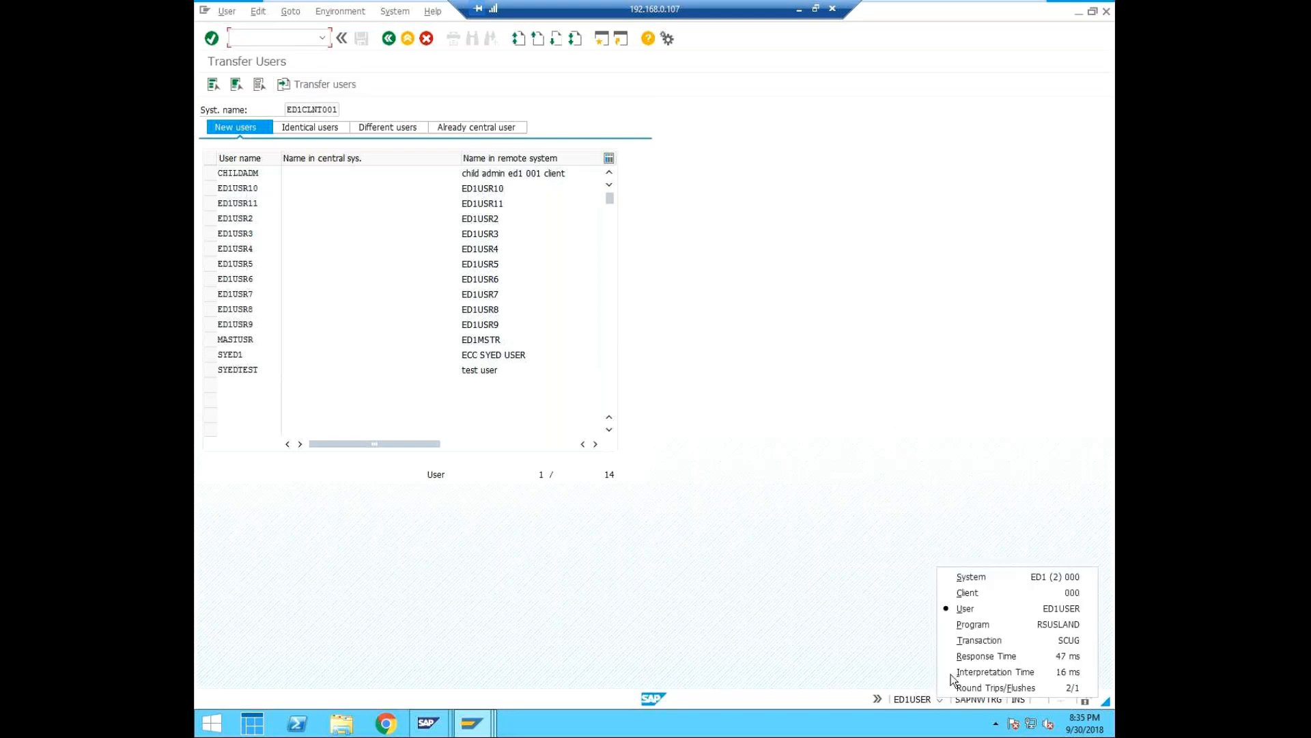
{"action": "left_click", "coordinate": [480, 727]}
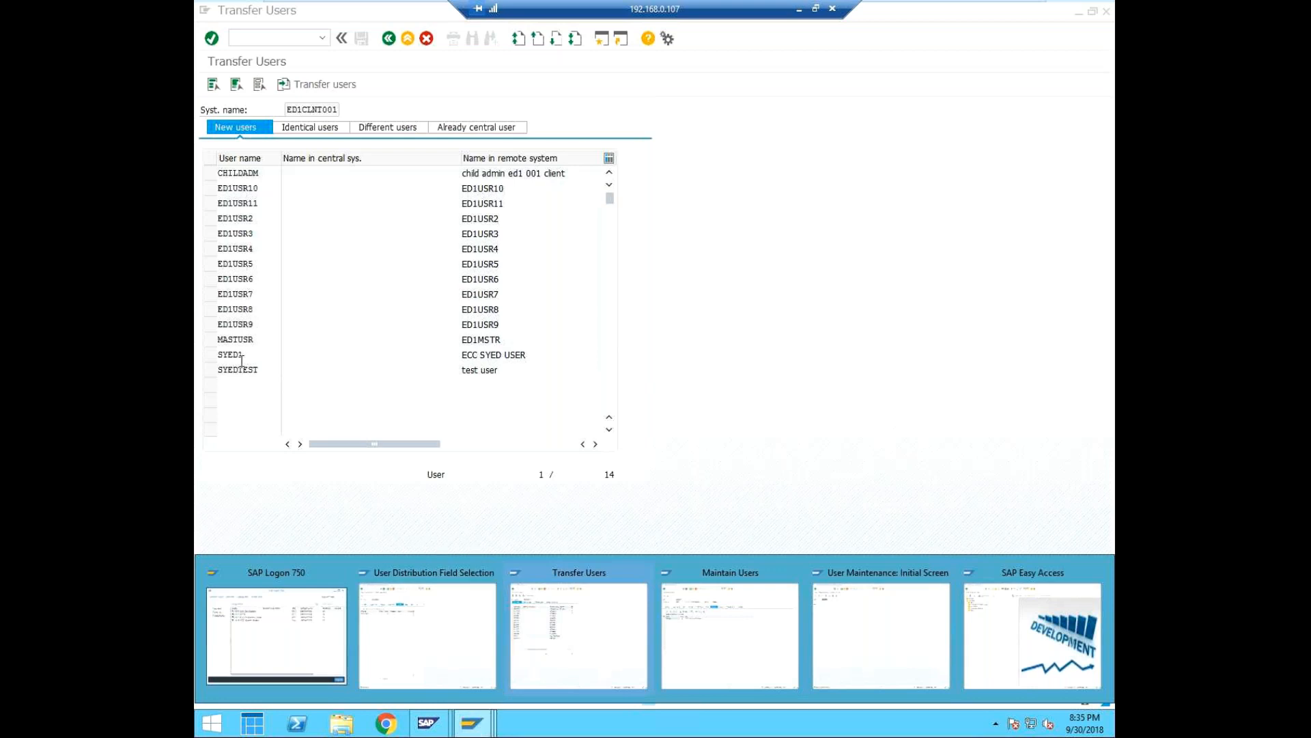
{"action": "left_click", "coordinate": [575, 604]}
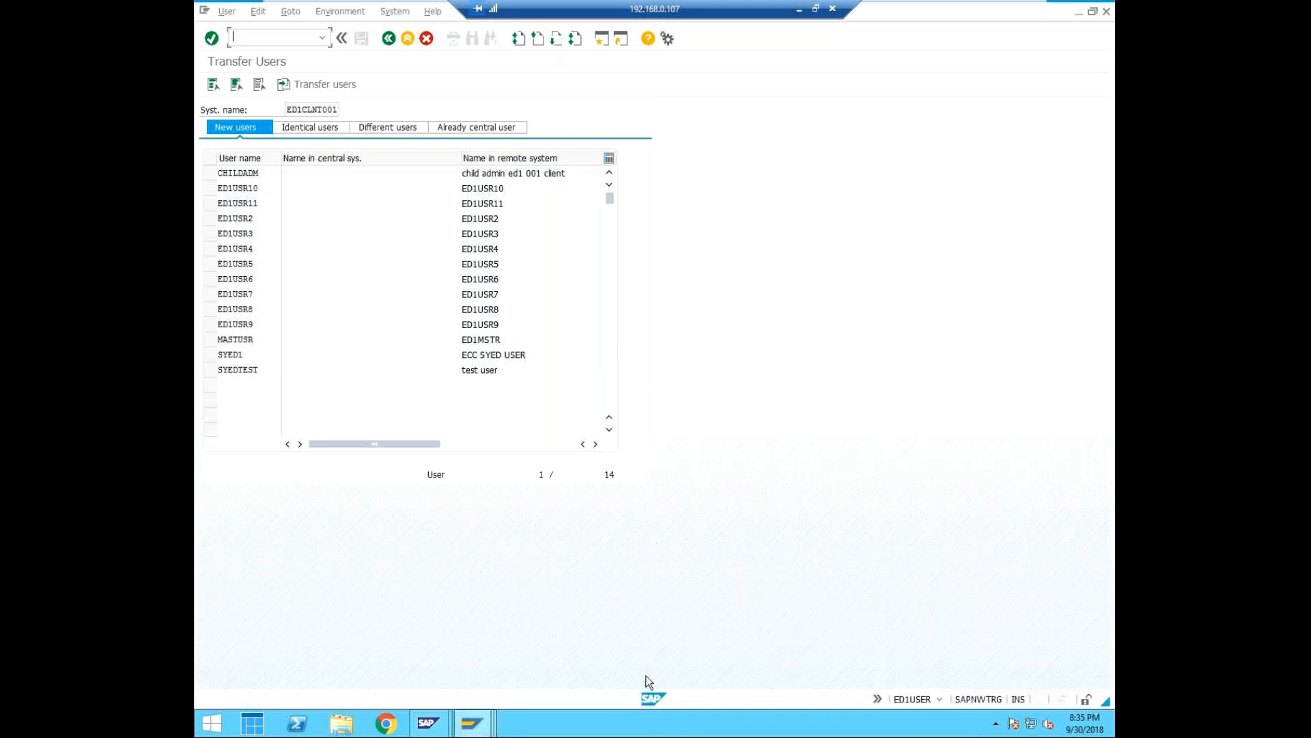
Check the system and client of the Transfer Users session and bring up the session maintaining user SYEDTEST.
{"action": "left_click", "coordinate": [940, 699]}
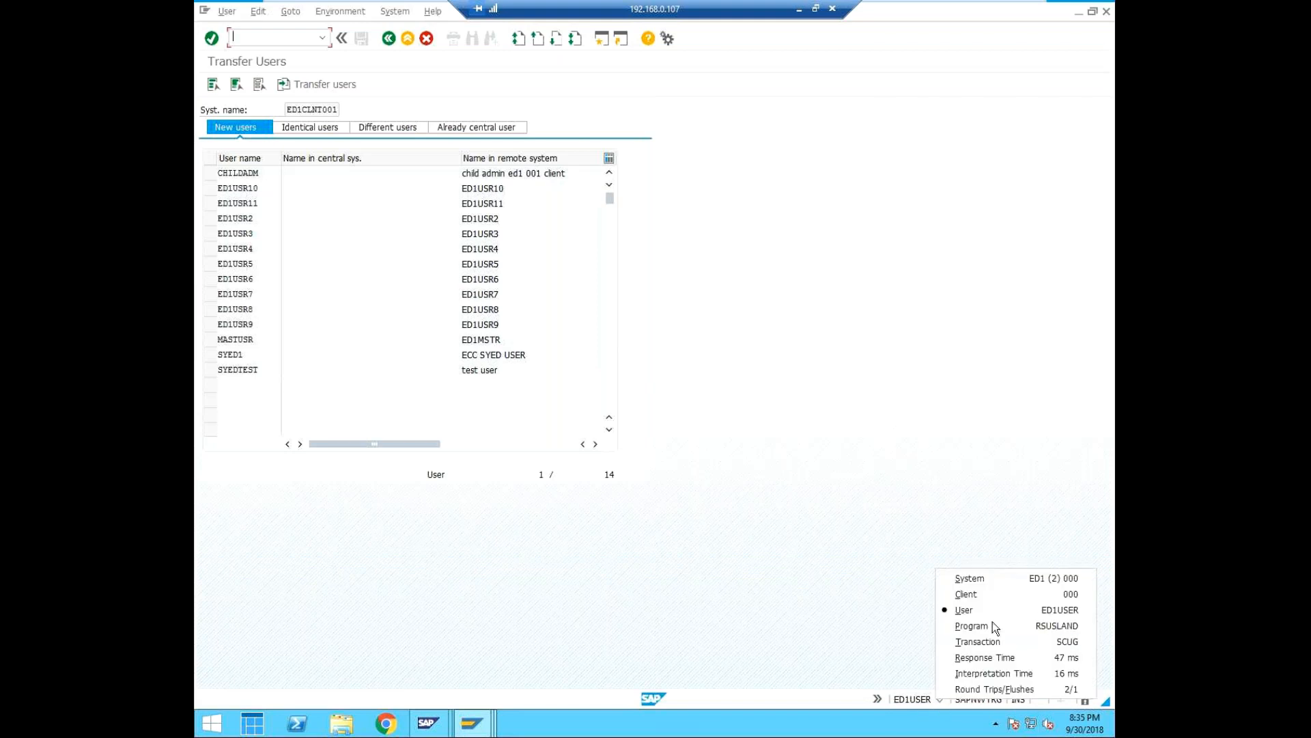
{"action": "left_click", "coordinate": [471, 723]}
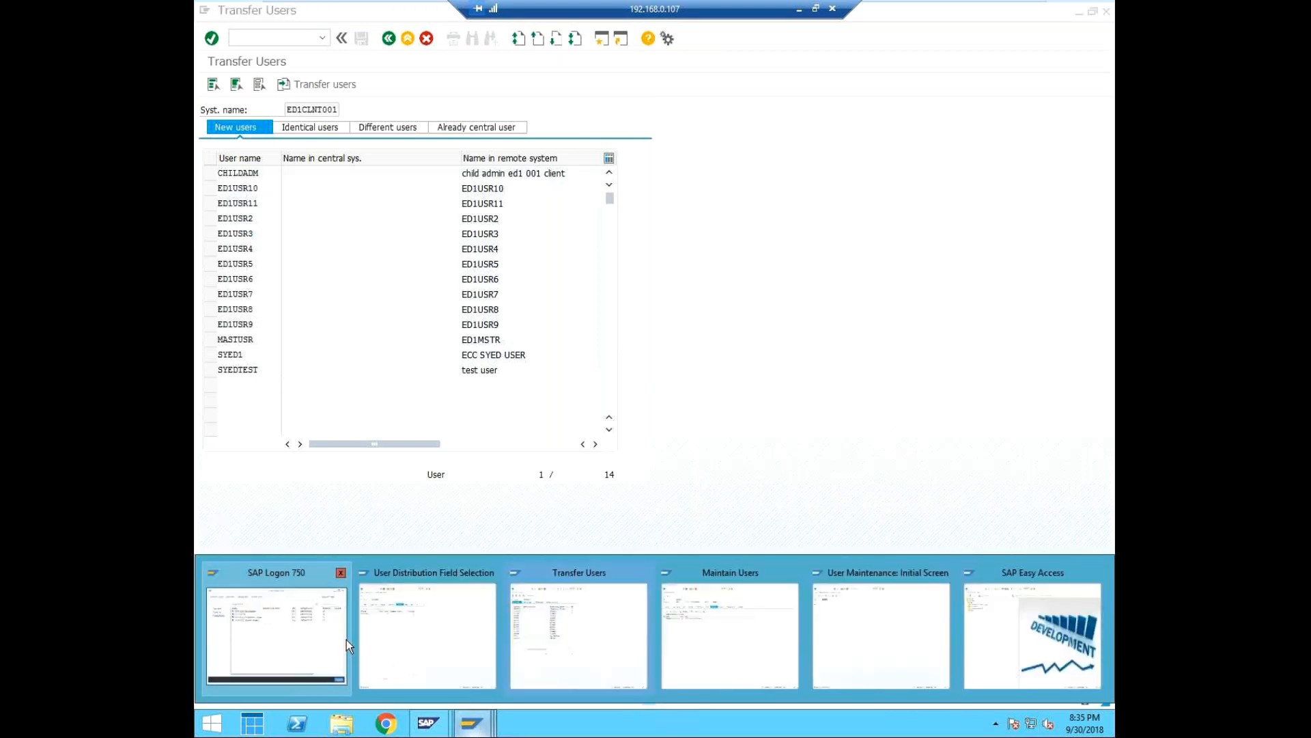
{"action": "left_click", "coordinate": [715, 621]}
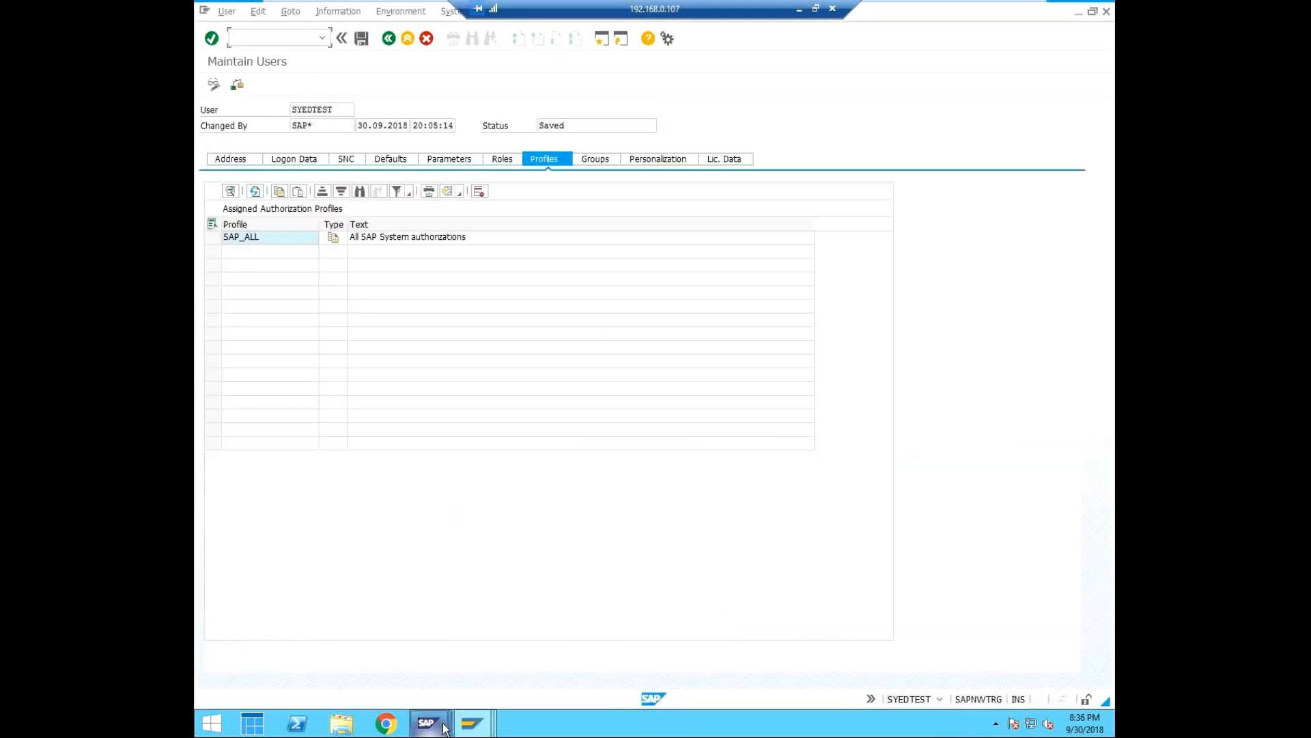
{"action": "mouse_move", "coordinate": [469, 728]}
{"action": "left_click", "coordinate": [259, 621]}
{"action": "right_click", "coordinate": [503, 243]}
{"action": "left_click", "coordinate": [542, 255]}
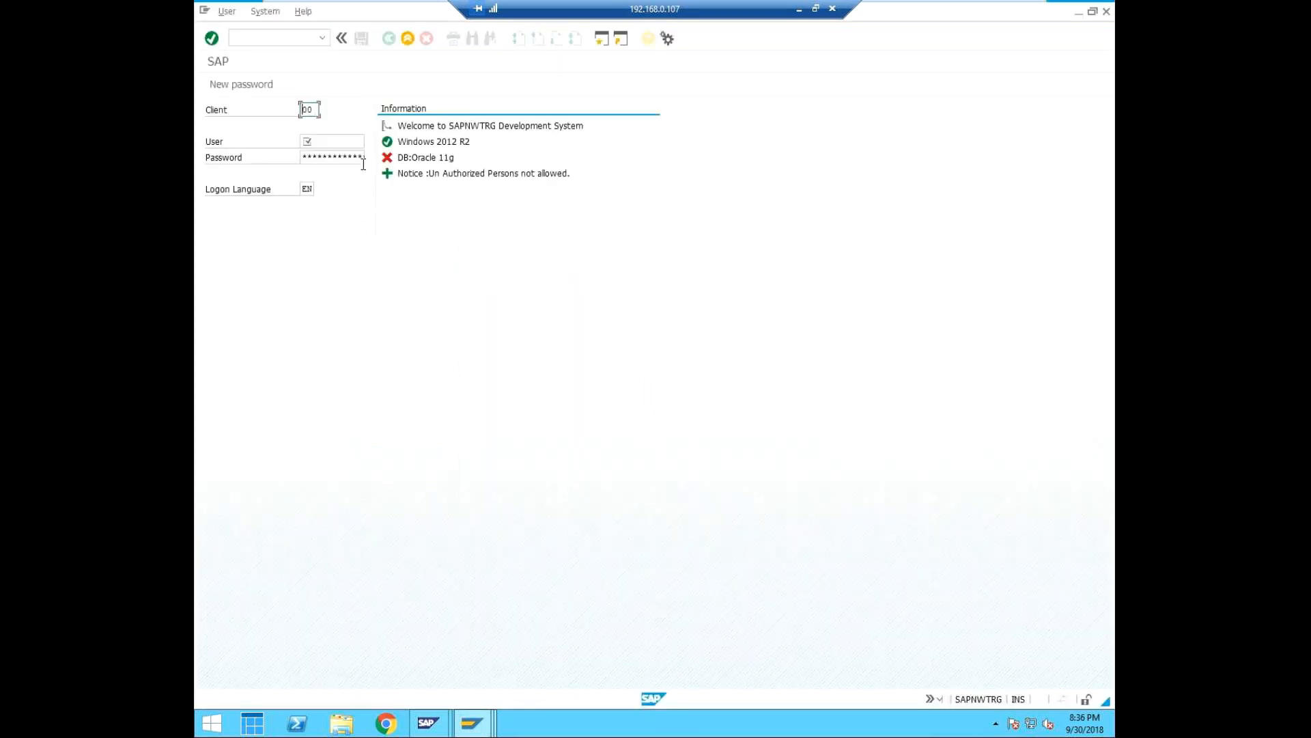
{"action": "type", "text": "001"}
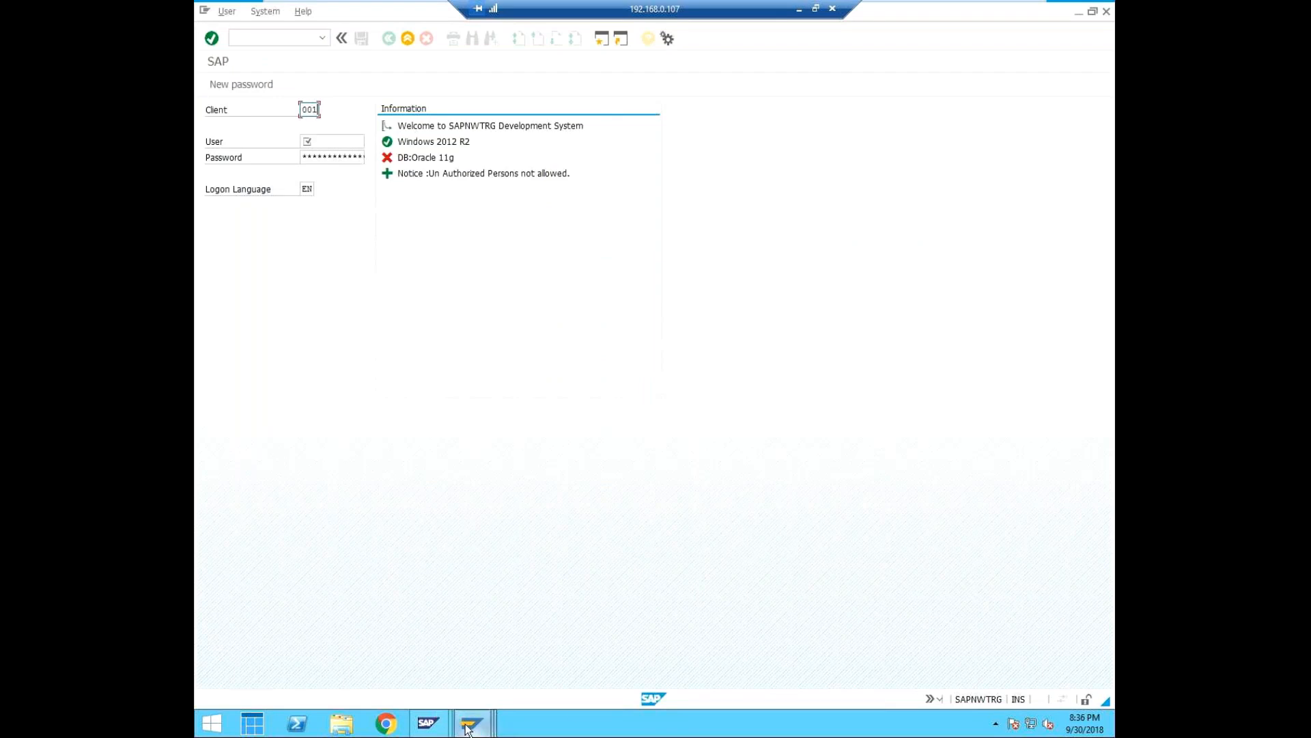
Switch to the SAP Easy Access session of user SYEDNEW, check its system and client, and start transaction SU01.
{"action": "mouse_move", "coordinate": [467, 728]}
{"action": "left_click", "coordinate": [931, 651]}
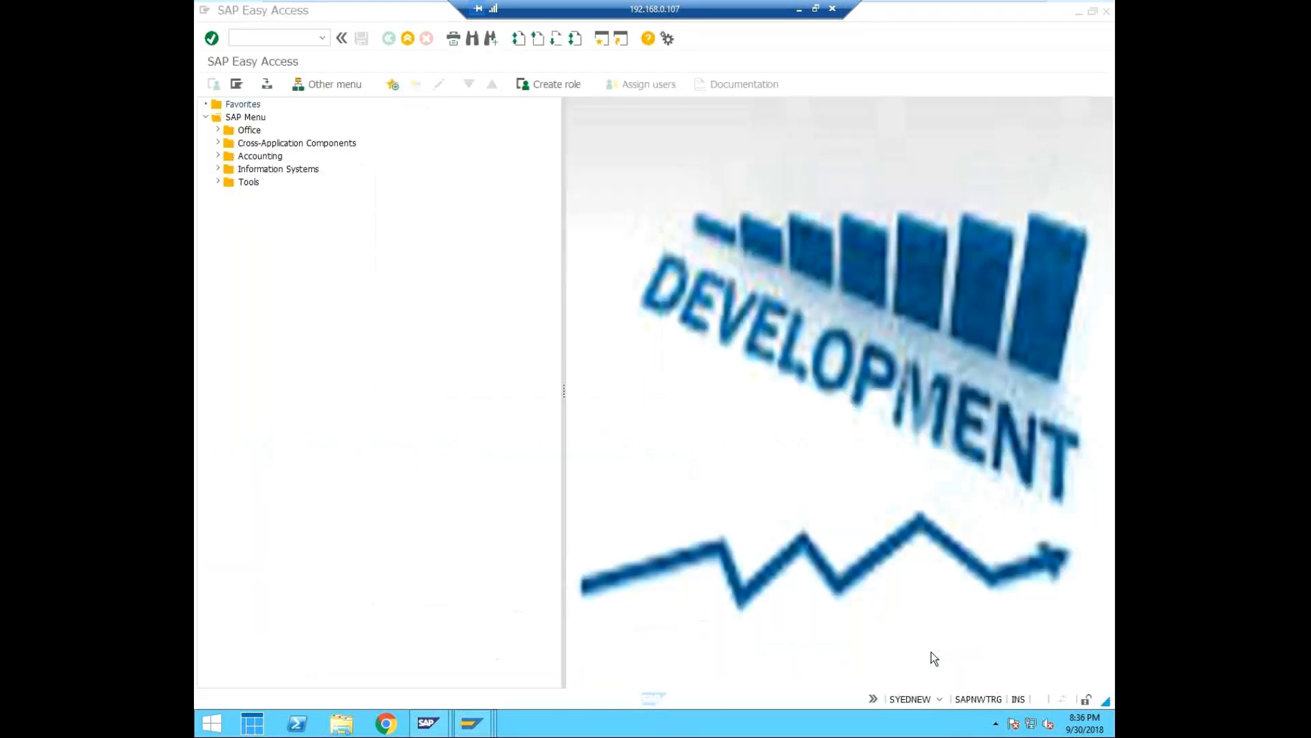
{"action": "left_click", "coordinate": [938, 699]}
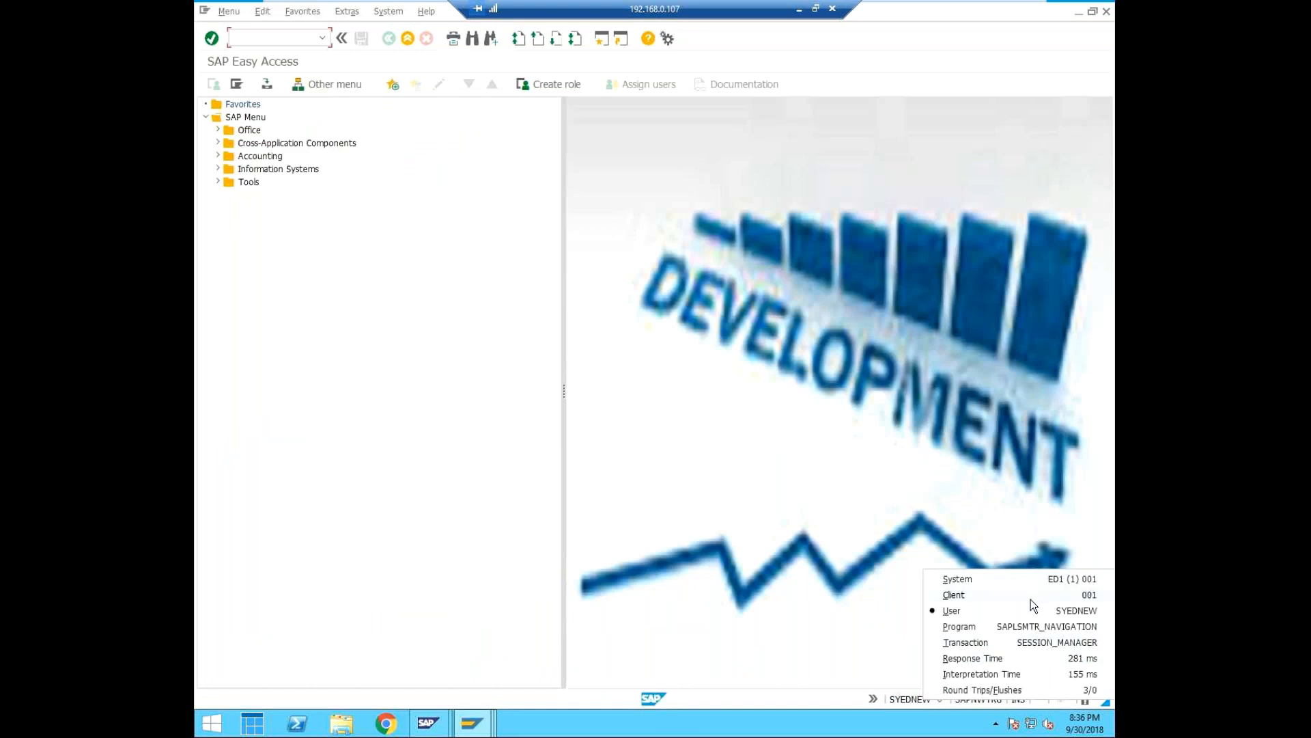
{"action": "left_click", "coordinate": [481, 280]}
{"action": "left_click", "coordinate": [283, 39]}
{"action": "type", "text": "/nsu"}
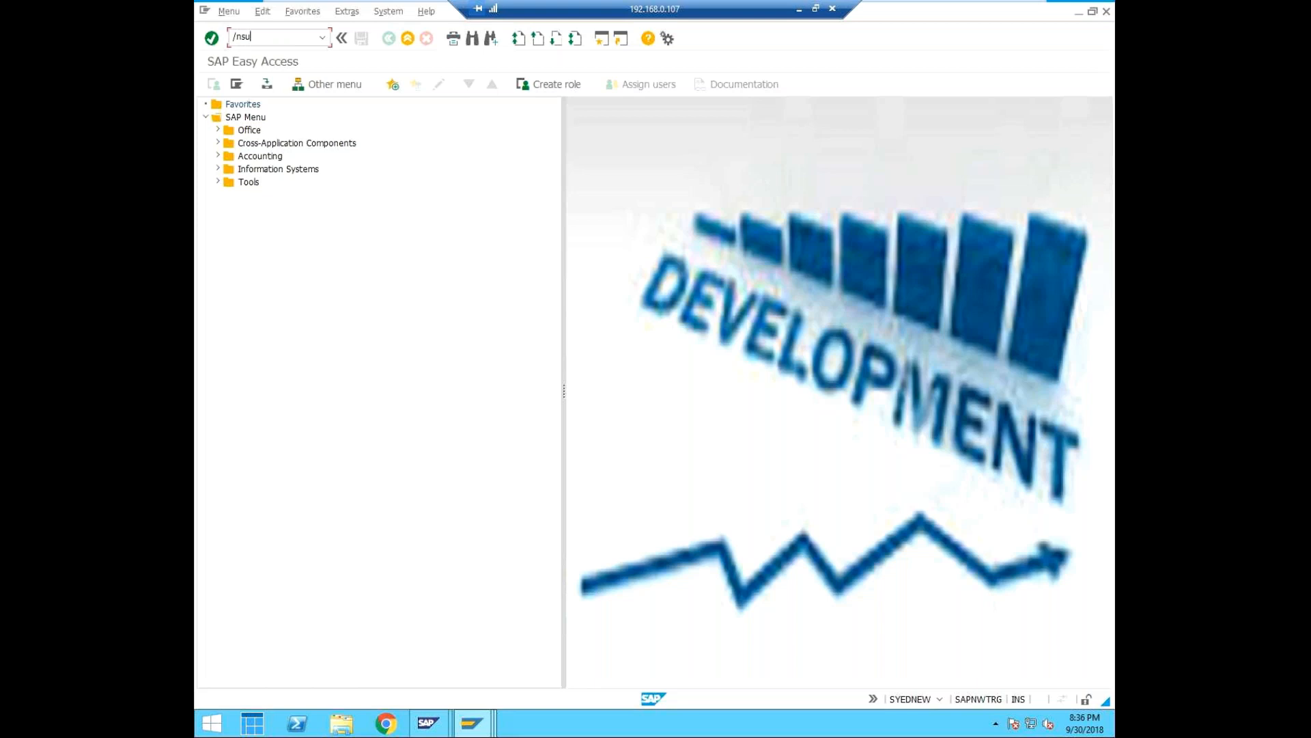
{"action": "type", "text": "01"}
{"action": "key", "text": "Return"}
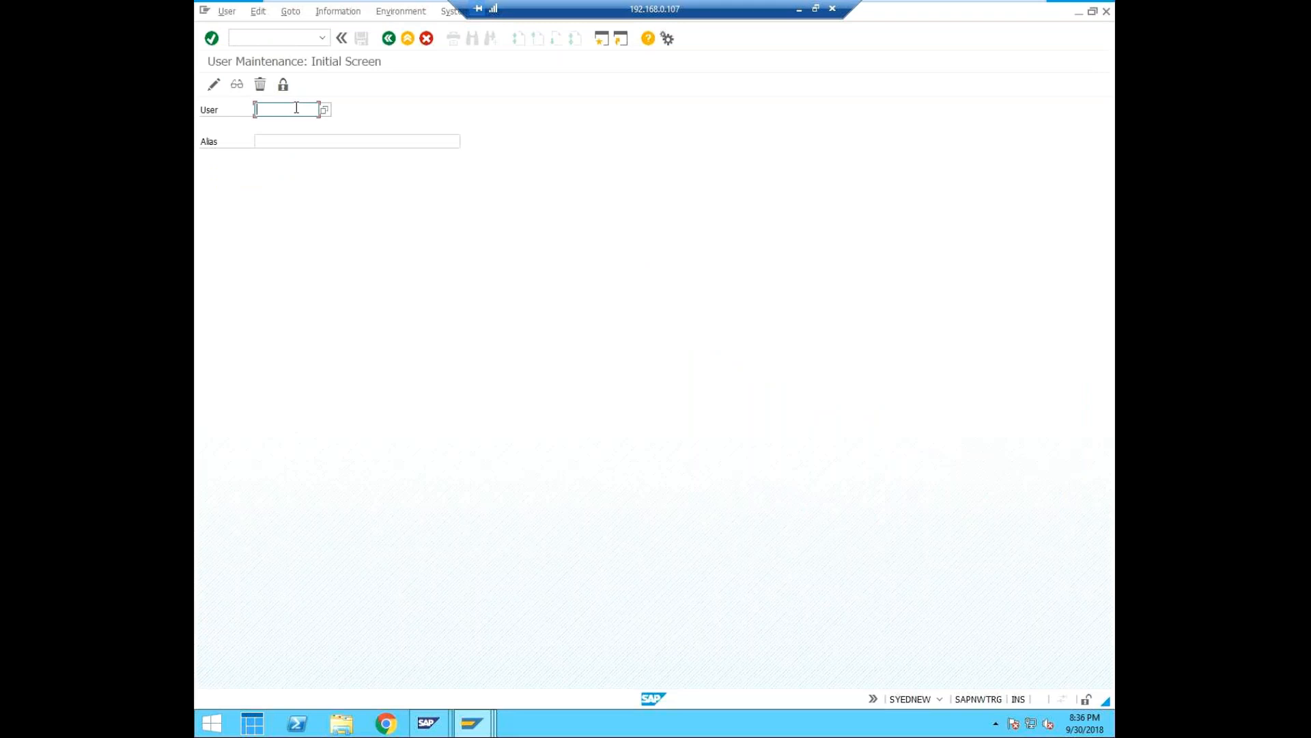
Try to open user SYEDTEST for change in user maintenance.
{"action": "type", "text": "SYED"}
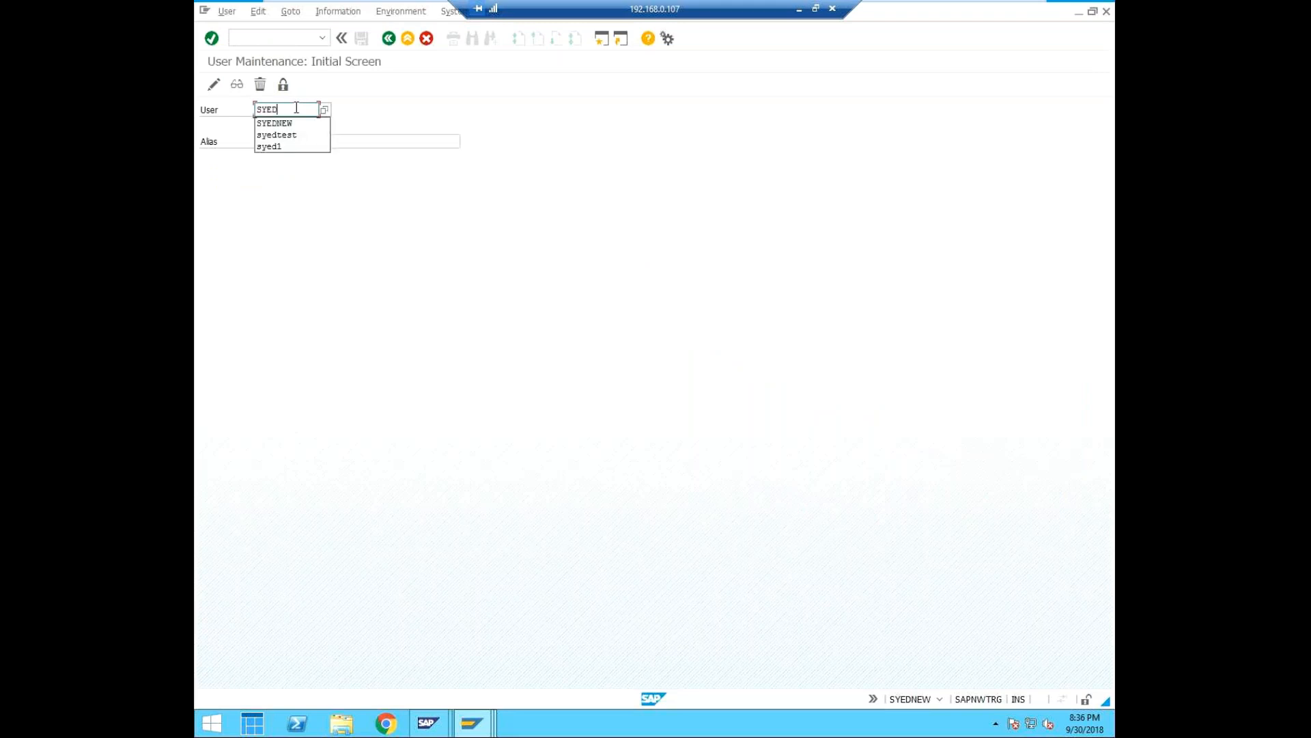
{"action": "type", "text": "TEST"}
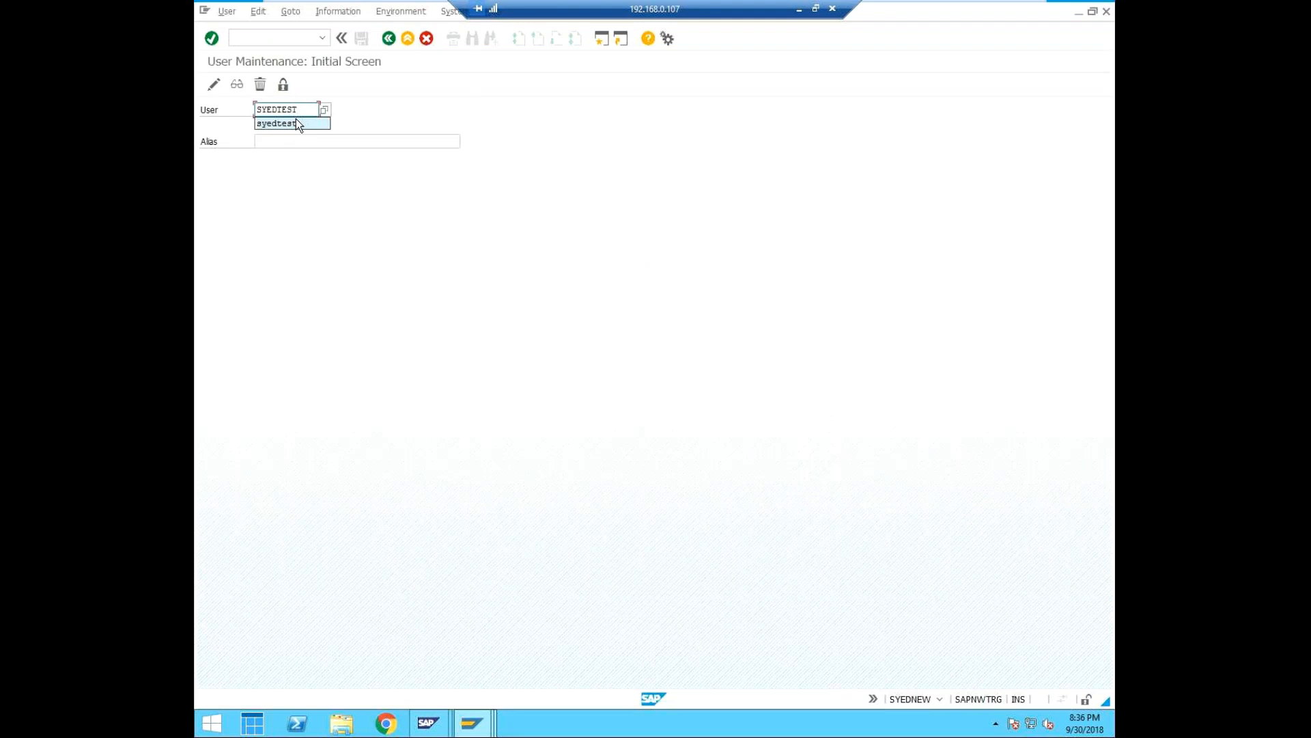
{"action": "left_click", "coordinate": [295, 123]}
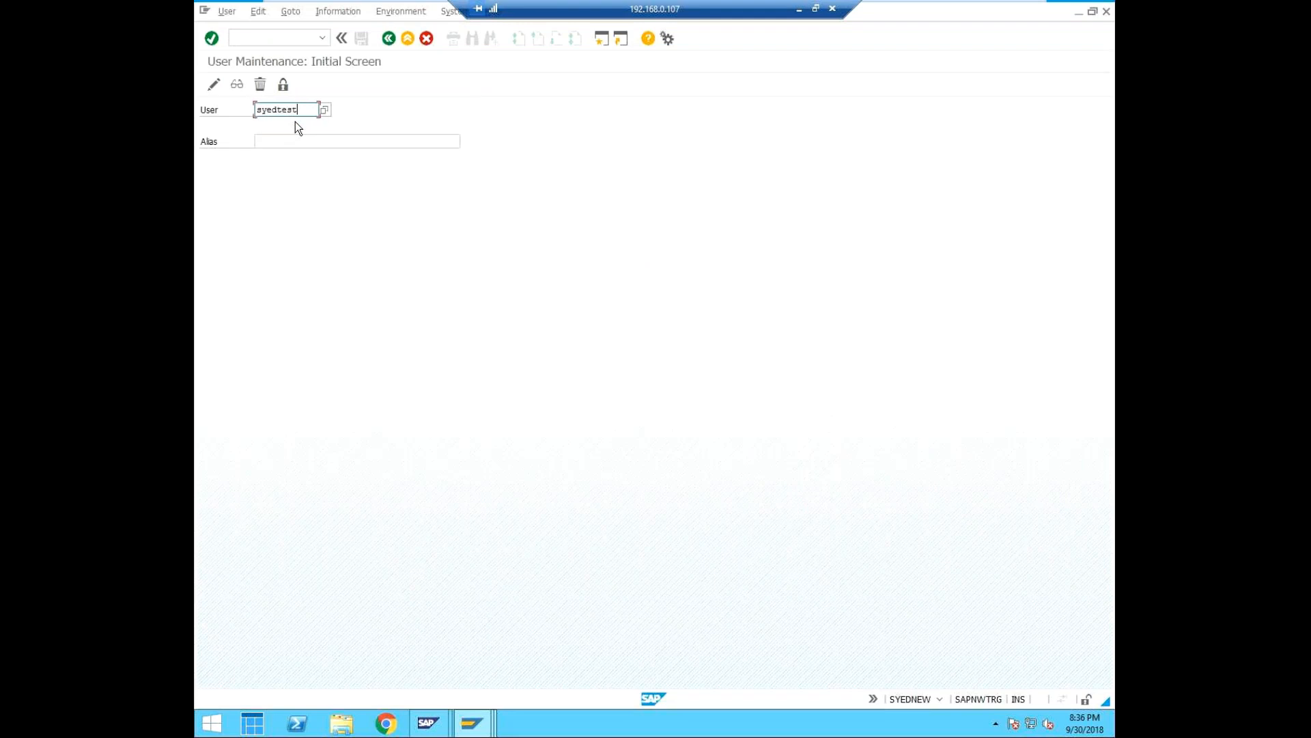
{"action": "left_click", "coordinate": [214, 85]}
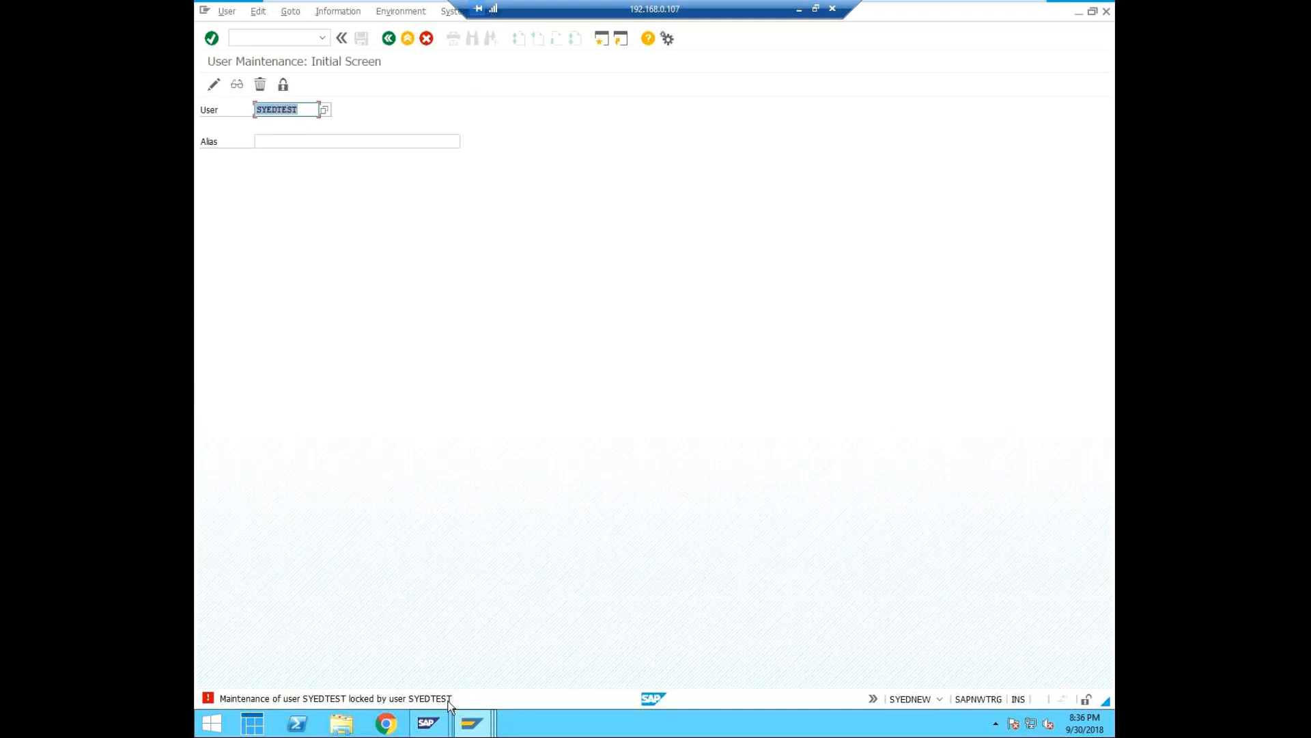
Look through the open SAP sessions for the one in which SYEDTEST is being maintained.
{"action": "left_click", "coordinate": [471, 723]}
{"action": "left_click", "coordinate": [1044, 653]}
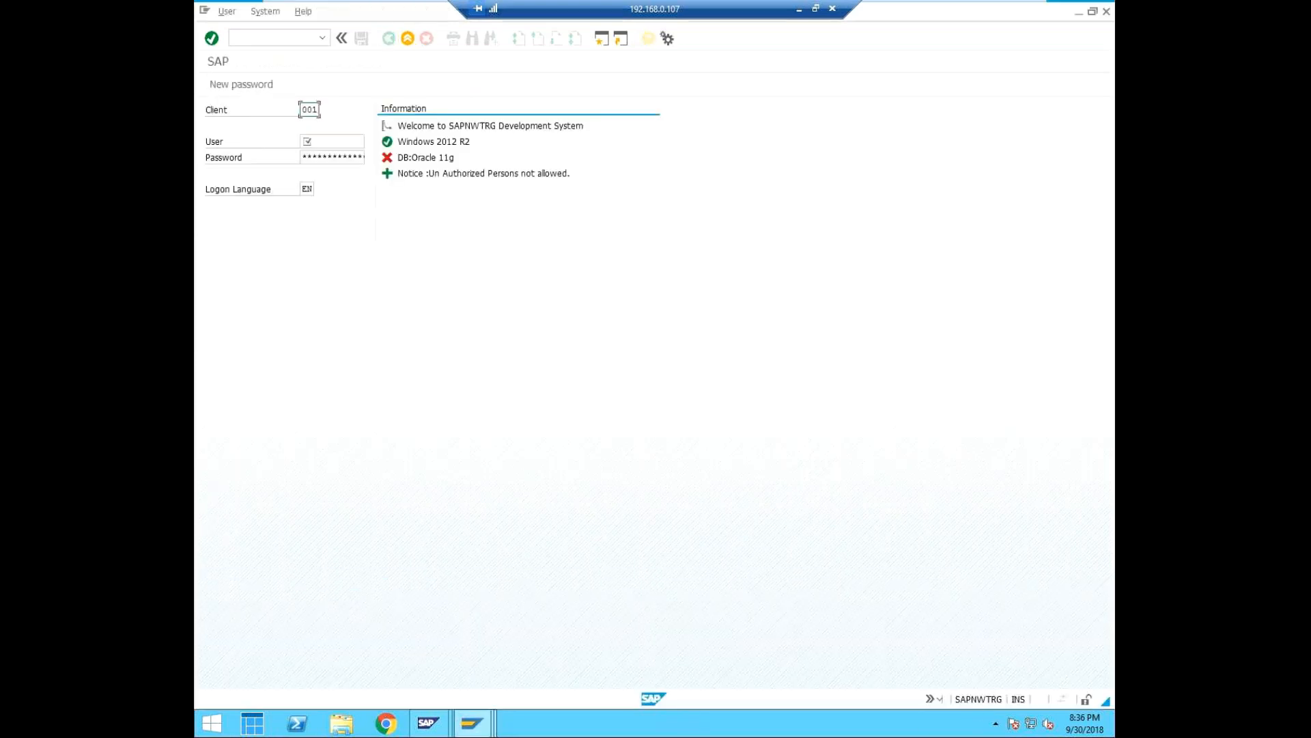
{"action": "left_click", "coordinate": [940, 698]}
{"action": "left_click", "coordinate": [478, 726]}
{"action": "mouse_move", "coordinate": [480, 727]}
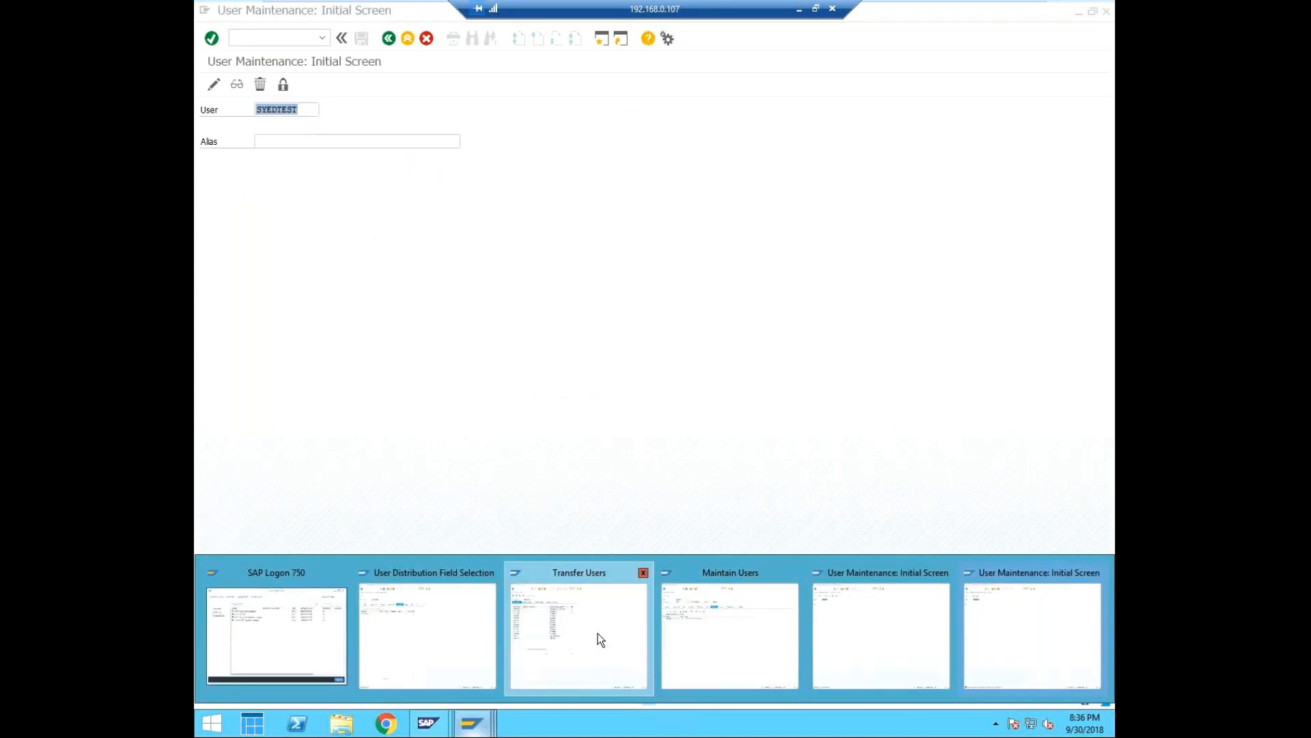
{"action": "left_click", "coordinate": [597, 634]}
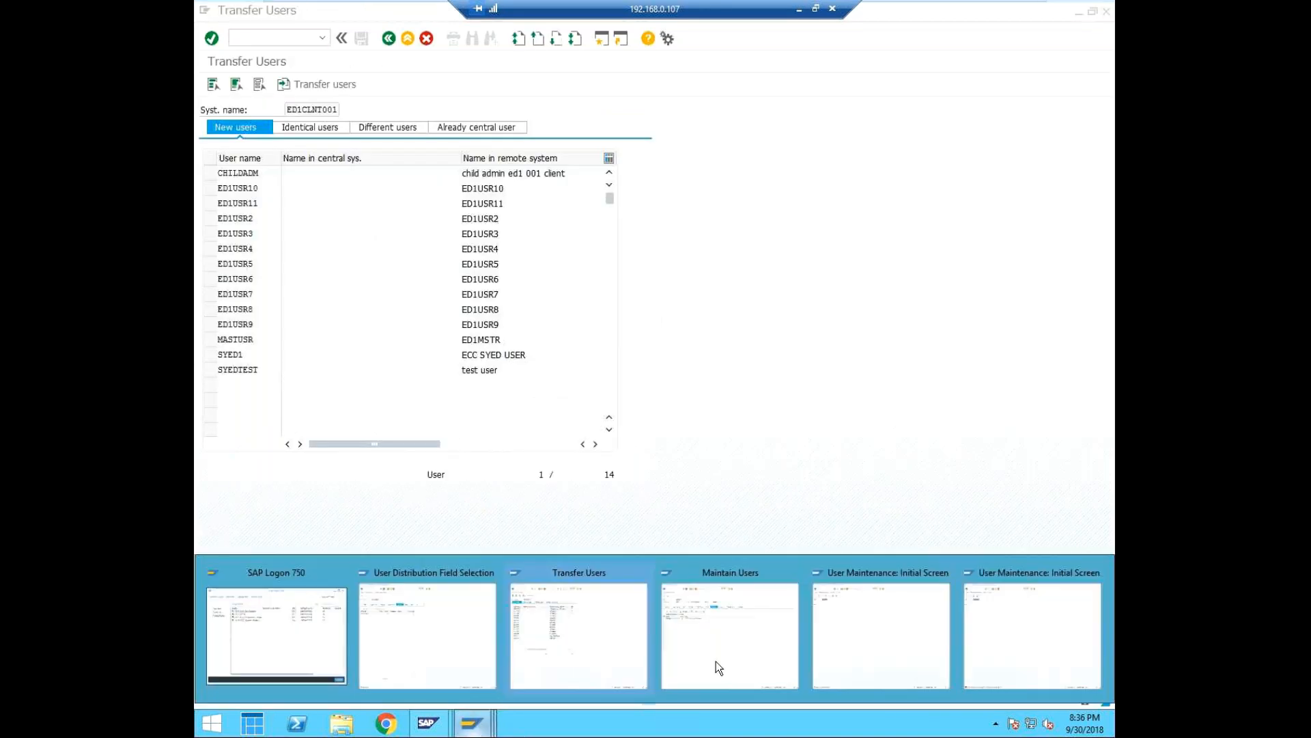
{"action": "left_click", "coordinate": [878, 626]}
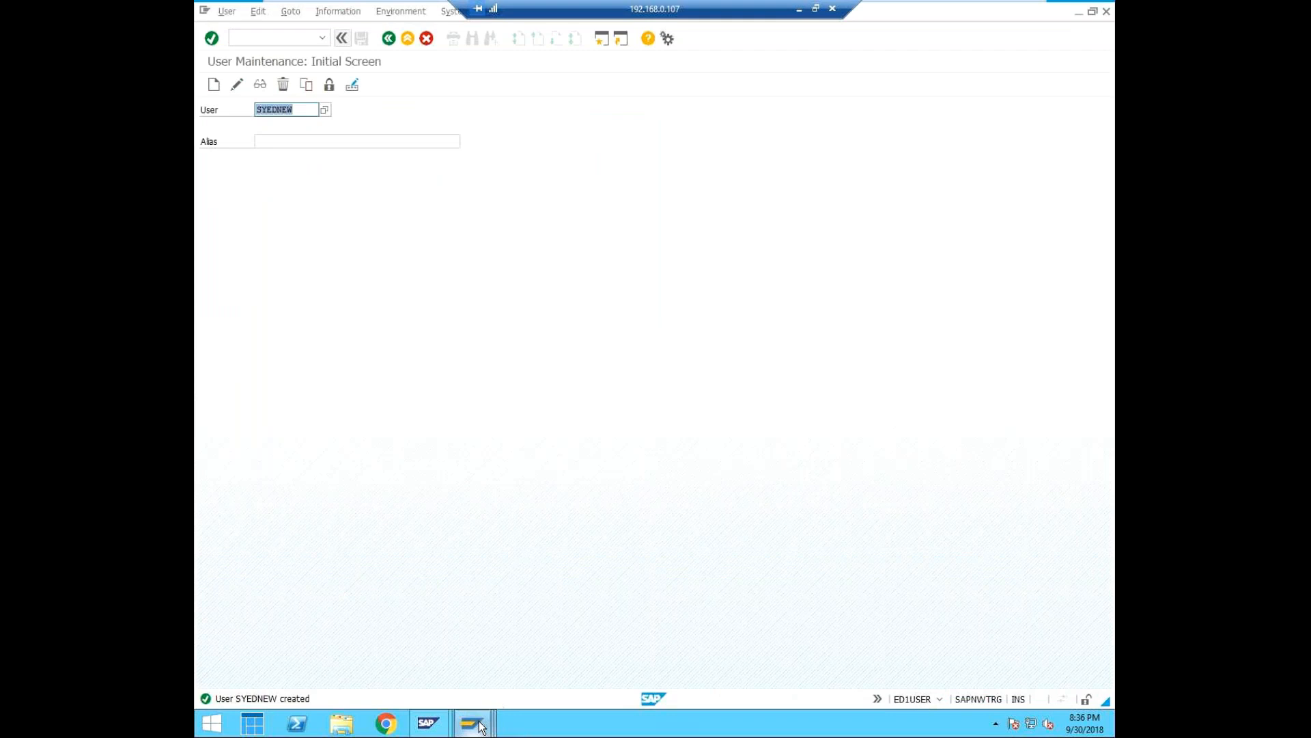
{"action": "left_click", "coordinate": [399, 658]}
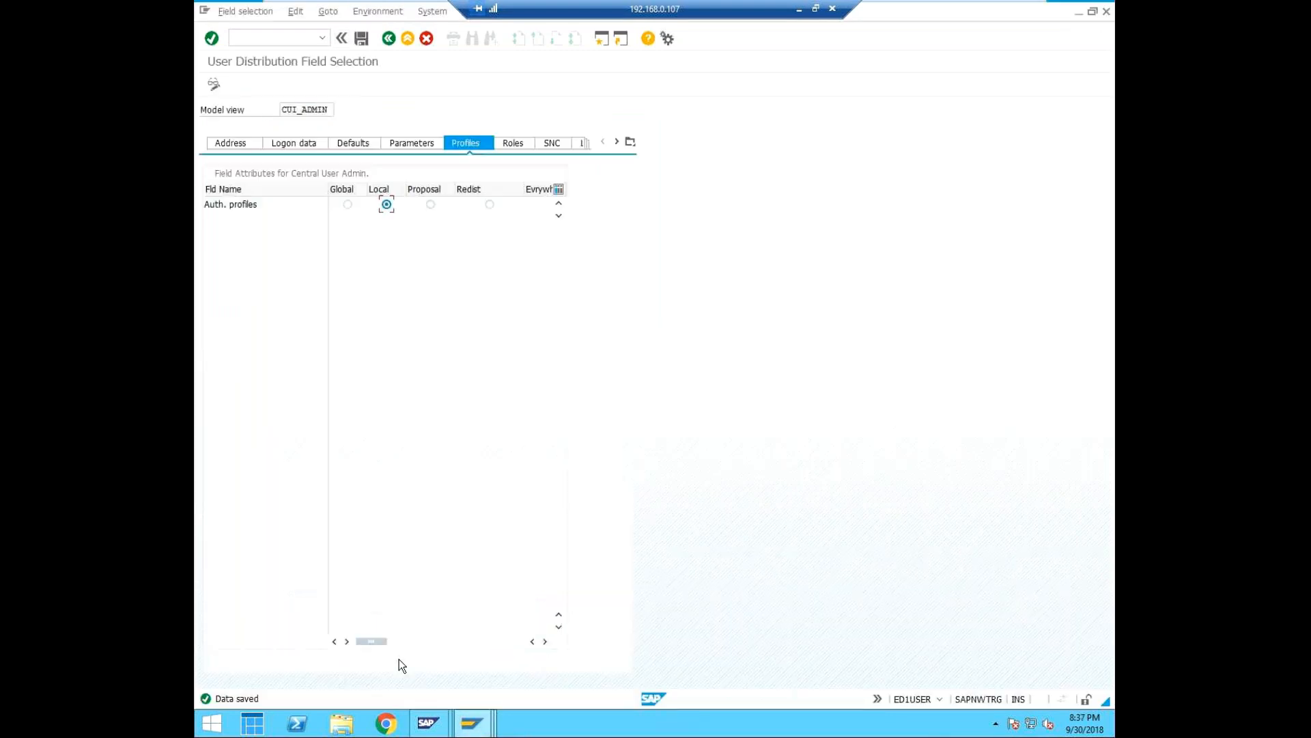
{"action": "mouse_move", "coordinate": [471, 730]}
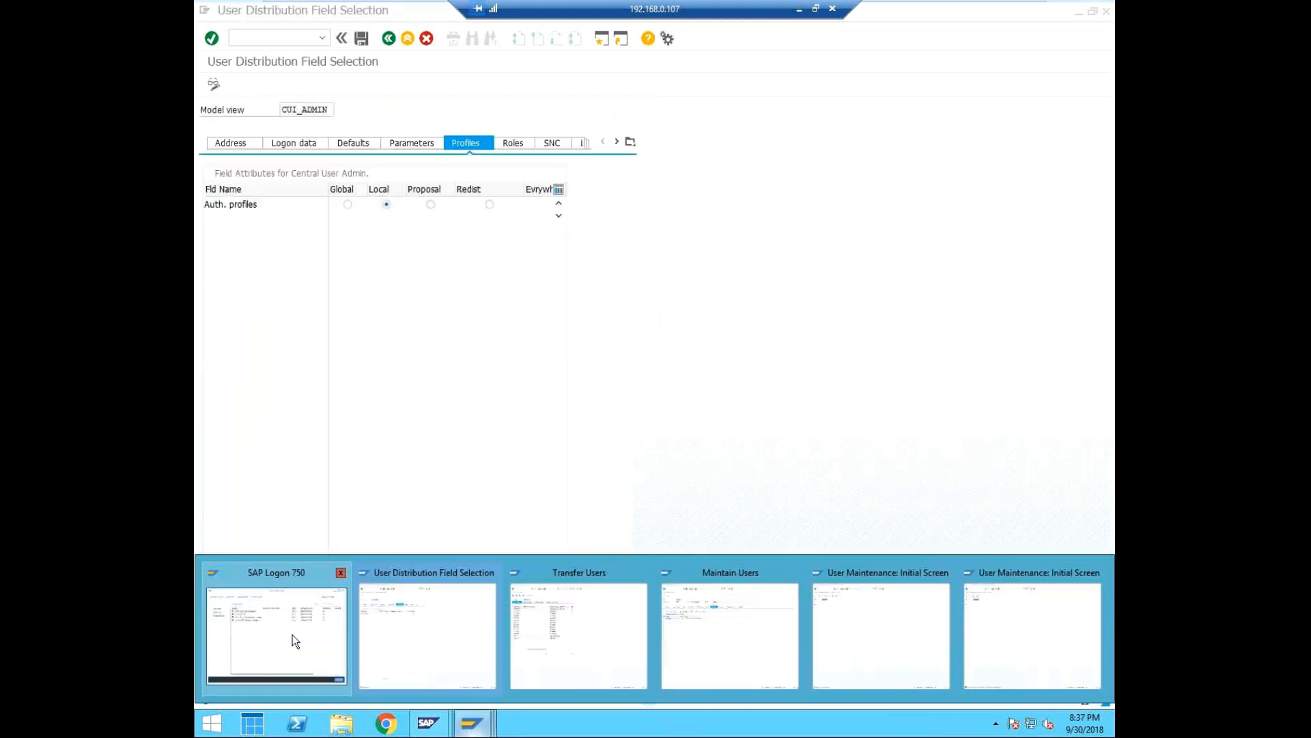
{"action": "left_click", "coordinate": [610, 642]}
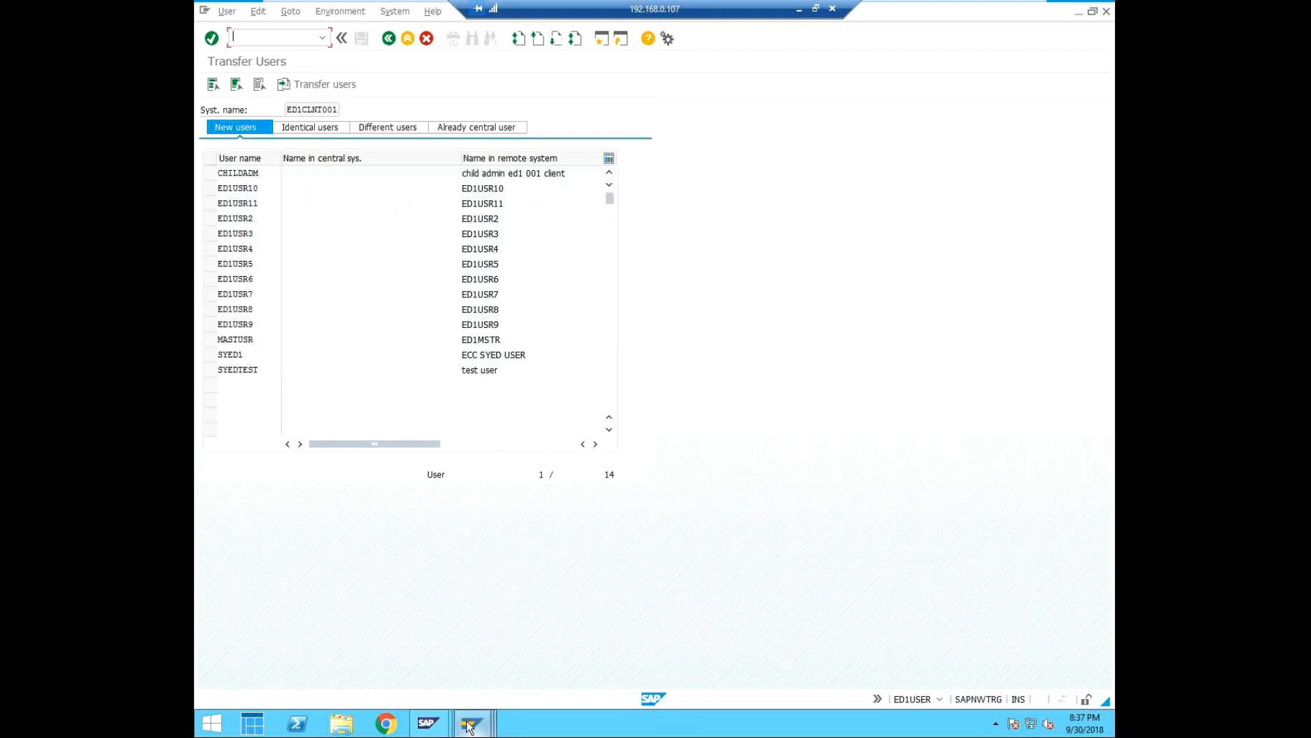
{"action": "left_click", "coordinate": [744, 638]}
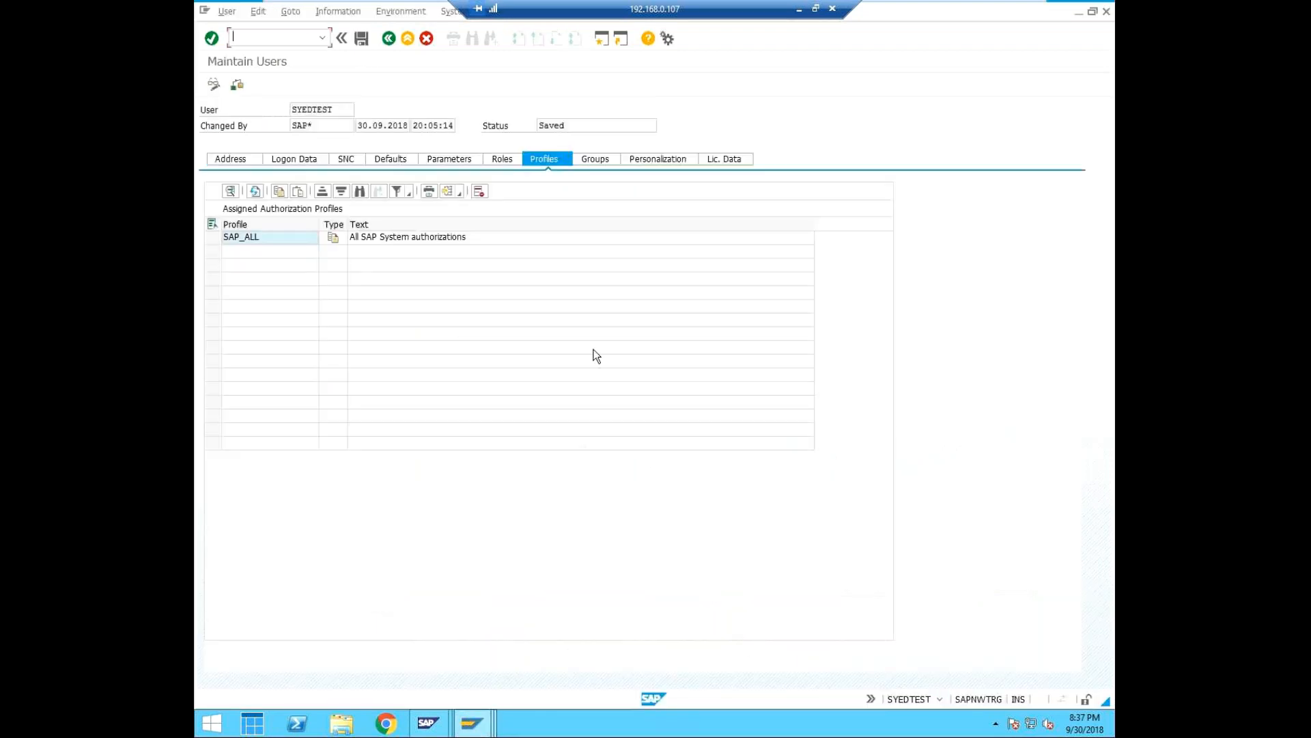
Leave maintenance of user SYEDTEST and log off the session running under that user.
{"action": "left_click", "coordinate": [426, 39]}
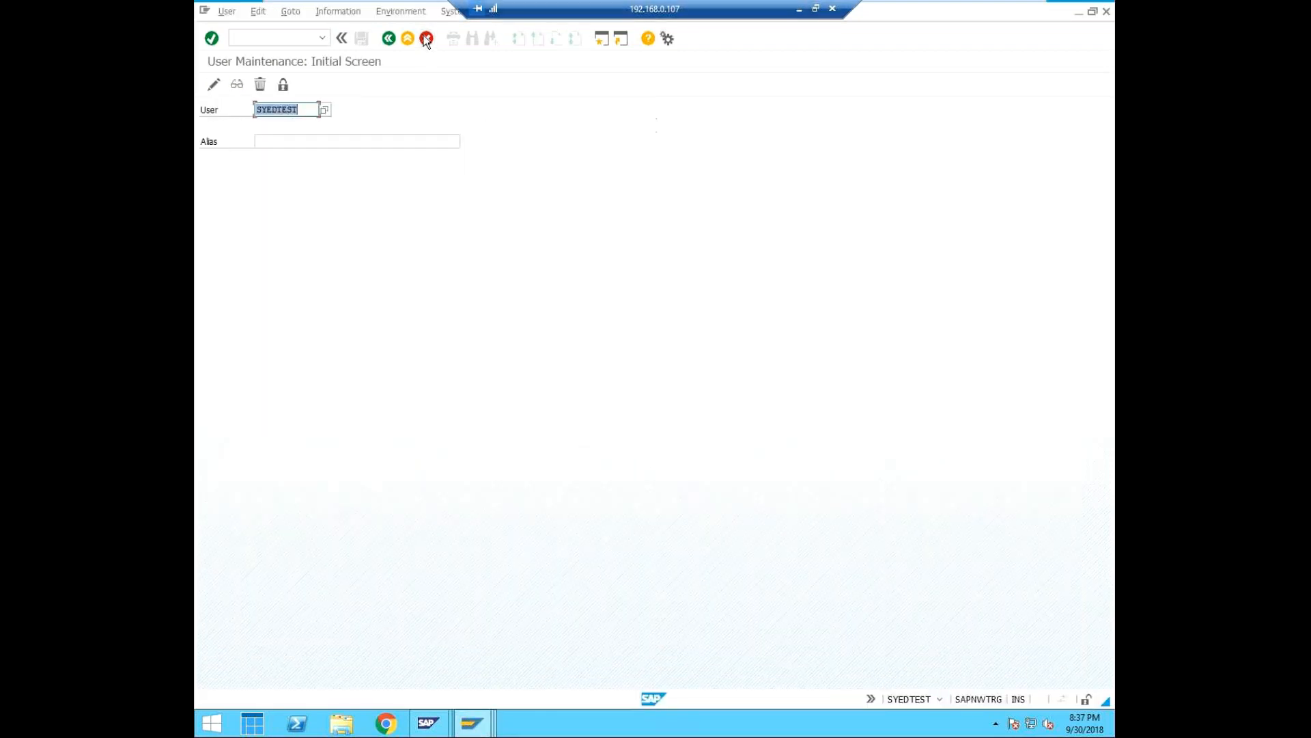
{"action": "left_click", "coordinate": [426, 39]}
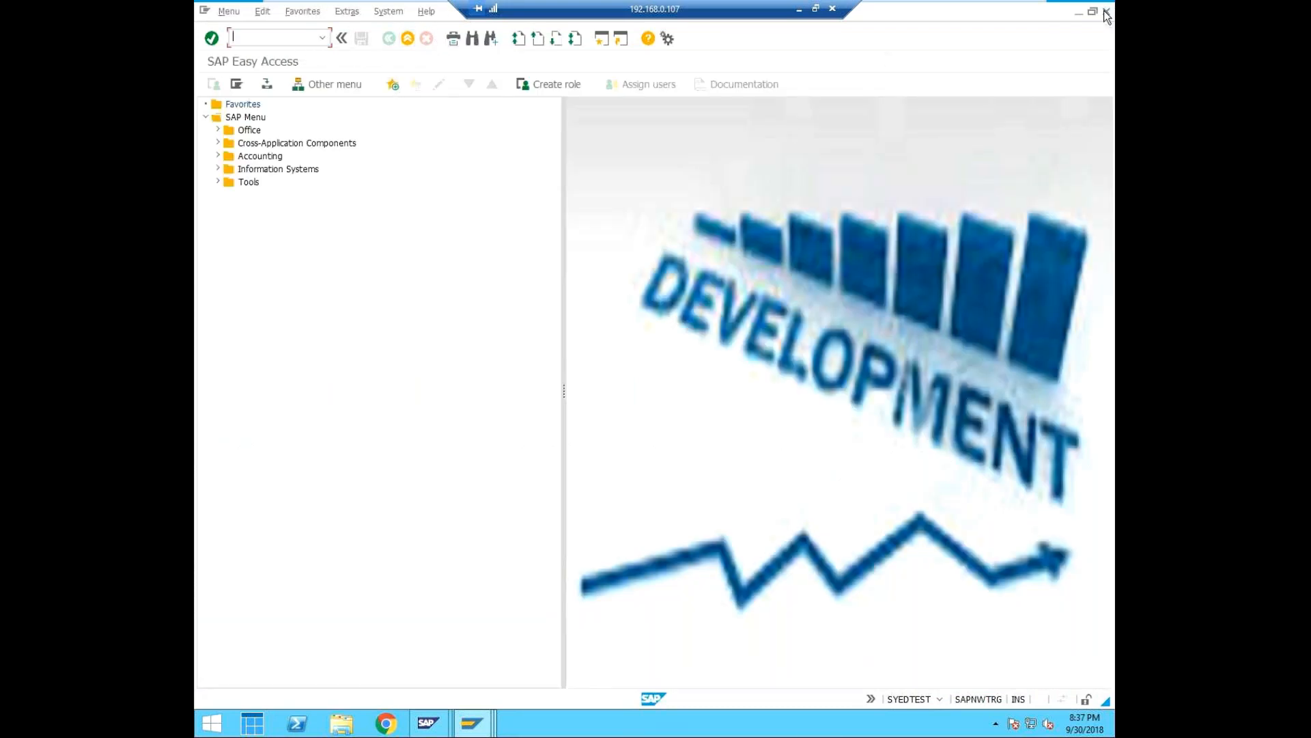
{"action": "left_click", "coordinate": [1107, 12]}
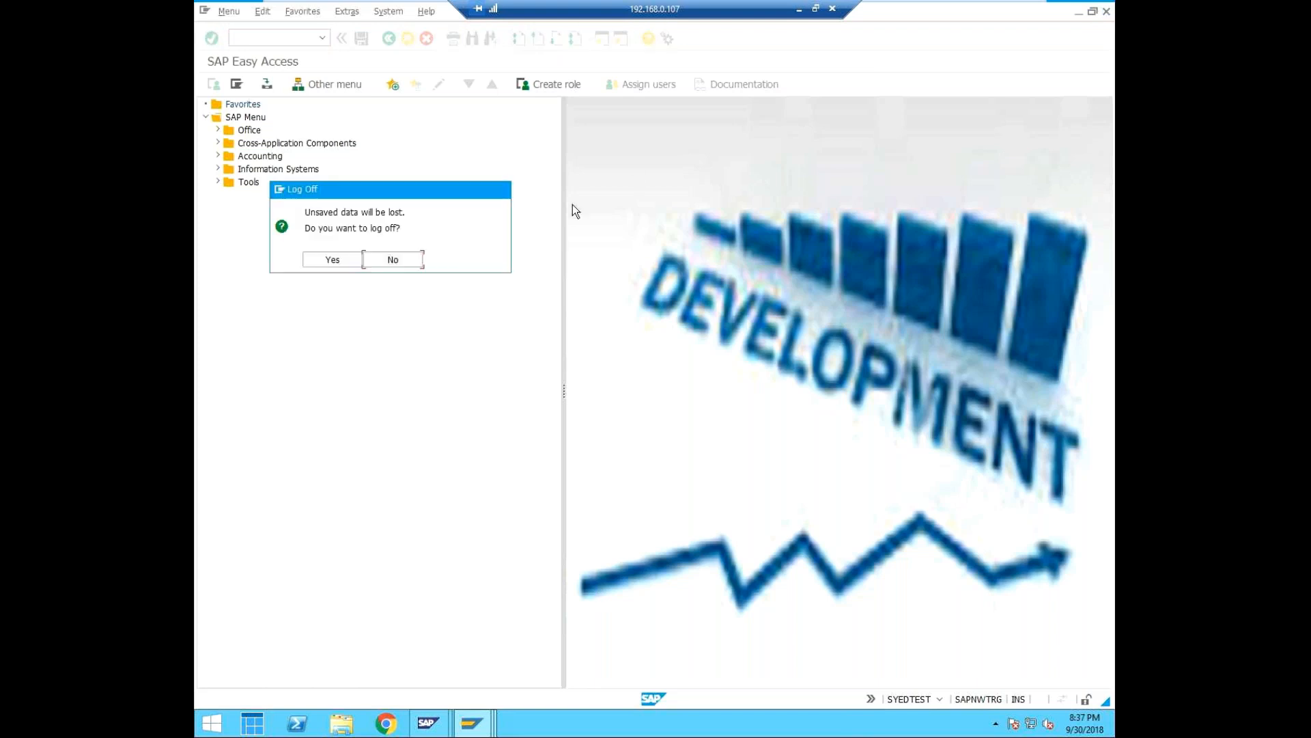
{"action": "left_click", "coordinate": [339, 261]}
In the SYEDNEW session, open user SYEDTEST for change and examine the company entry in the address data.
{"action": "mouse_move", "coordinate": [472, 723]}
{"action": "left_click", "coordinate": [911, 652]}
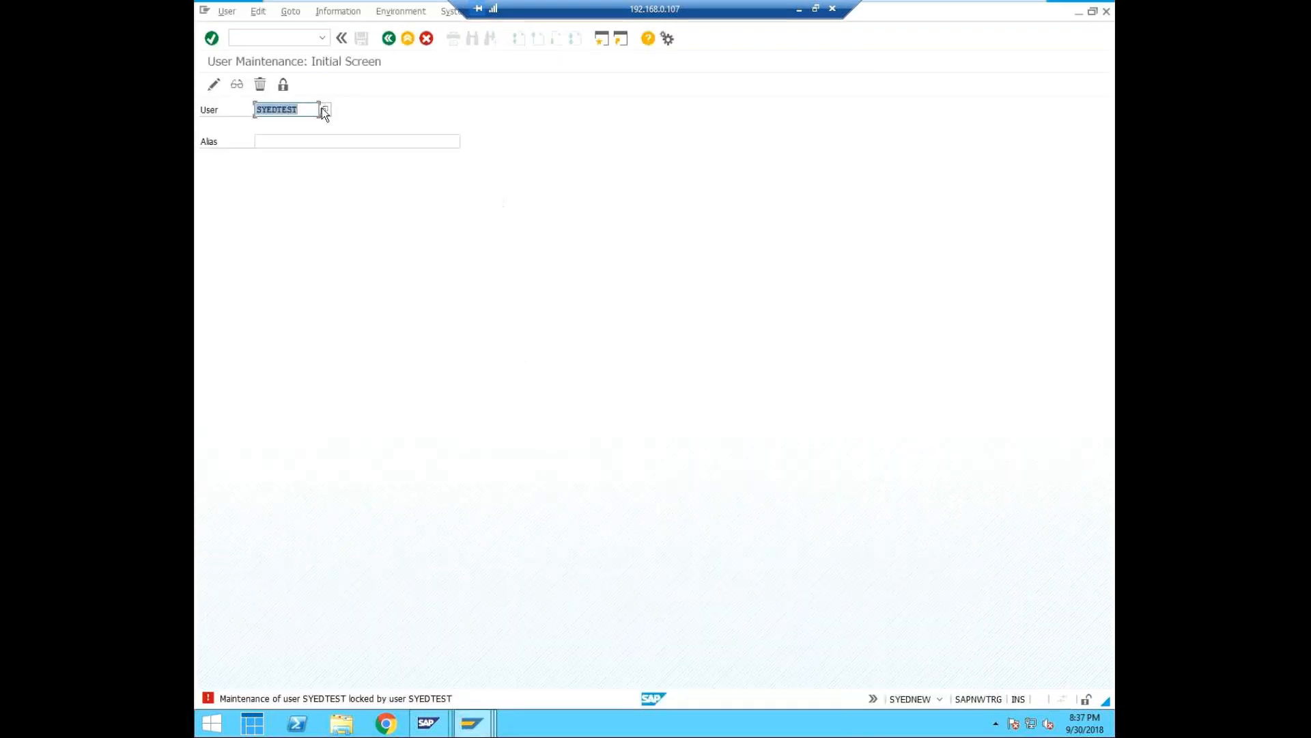
{"action": "left_click", "coordinate": [213, 88]}
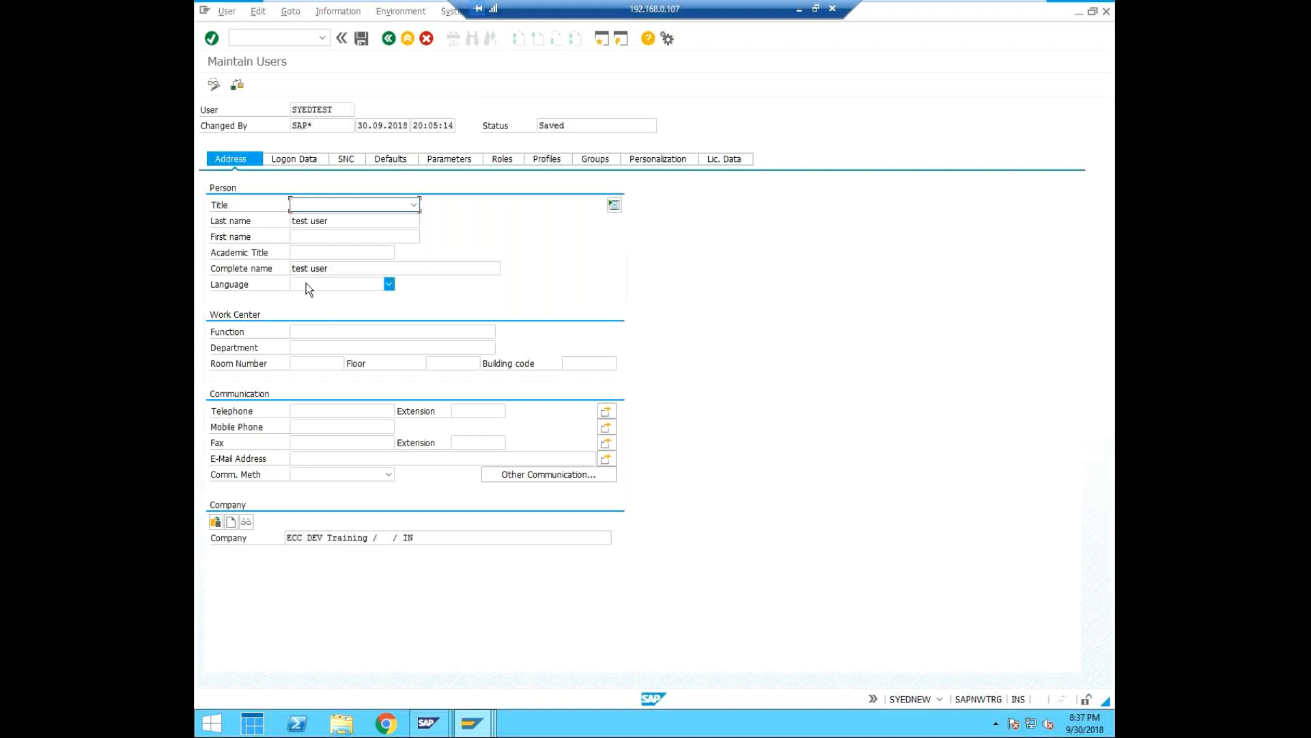
{"action": "left_click", "coordinate": [427, 539]}
{"action": "left_click_drag", "start_coordinate": [427, 539], "coordinate": [254, 547]}
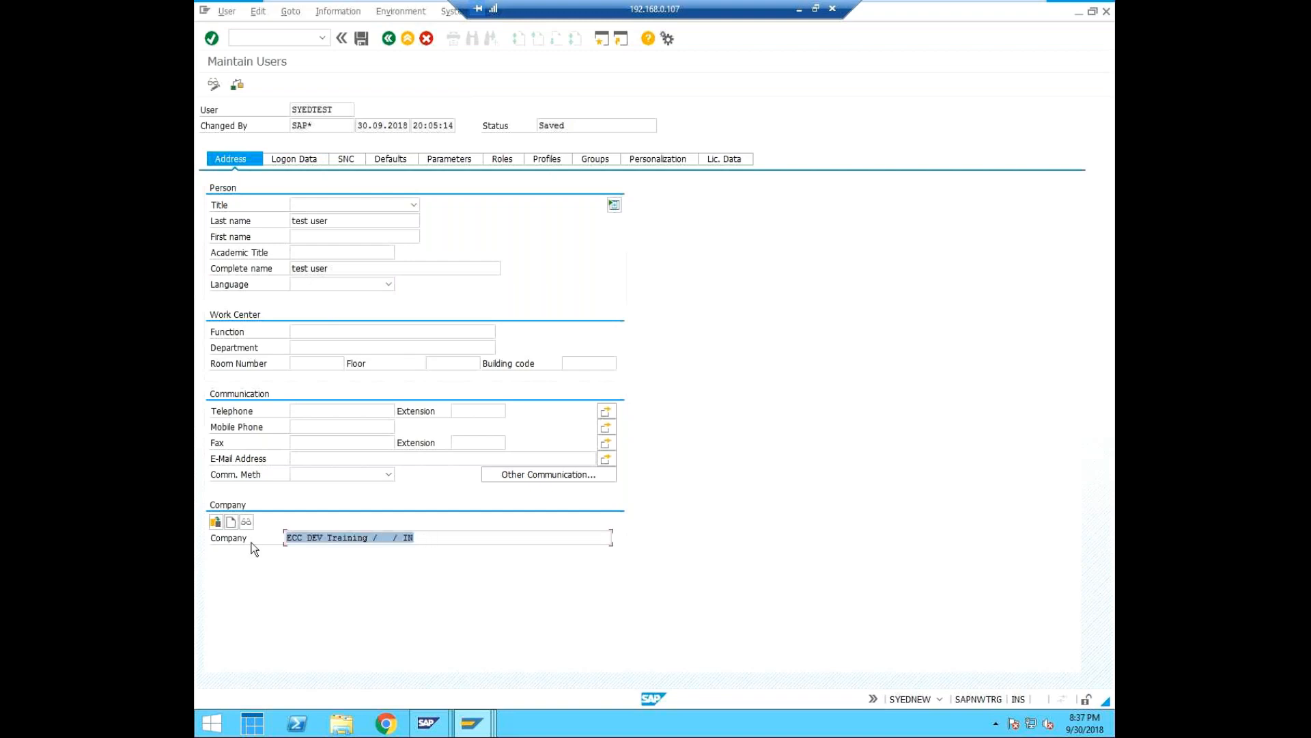
{"action": "left_click", "coordinate": [437, 544]}
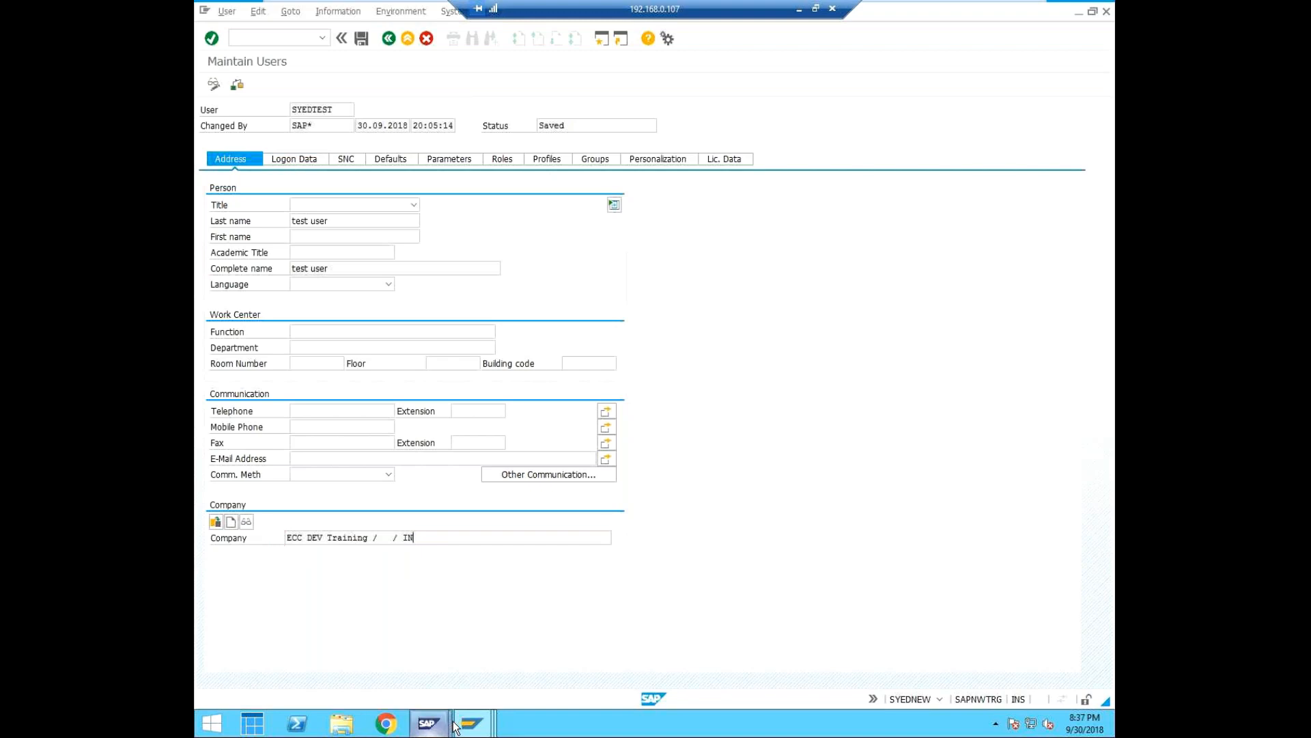
Switch to the User Distribution Field Selection session, check its system and client, and start transaction SCUG there.
{"action": "mouse_move", "coordinate": [470, 730]}
{"action": "left_click", "coordinate": [452, 625]}
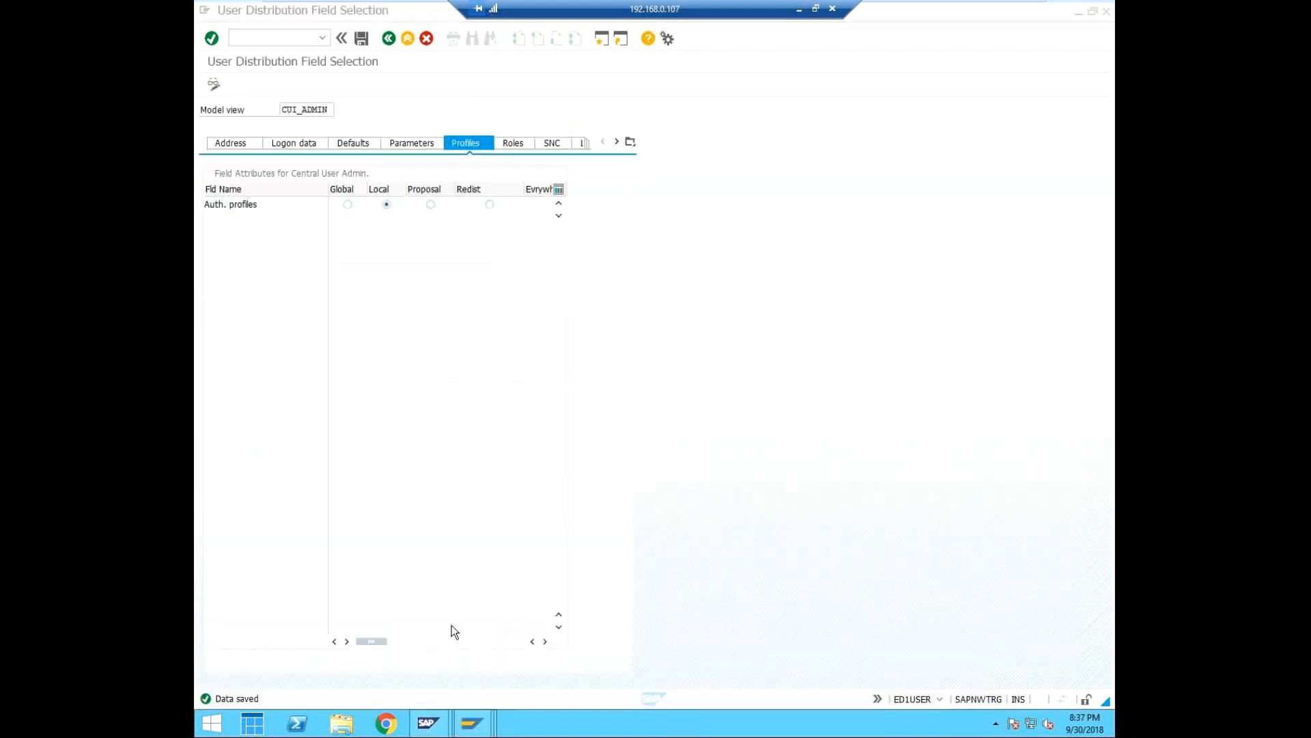
{"action": "left_click", "coordinate": [939, 701]}
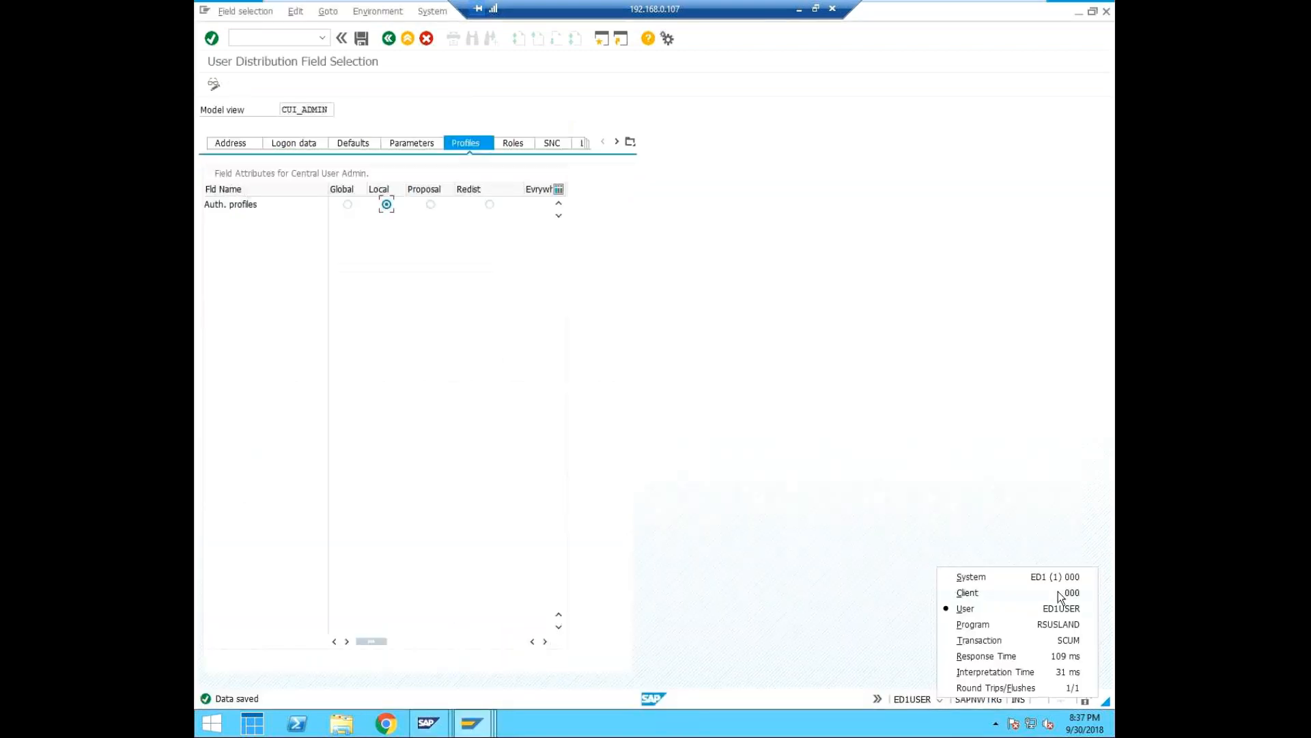
{"action": "left_click", "coordinate": [768, 420]}
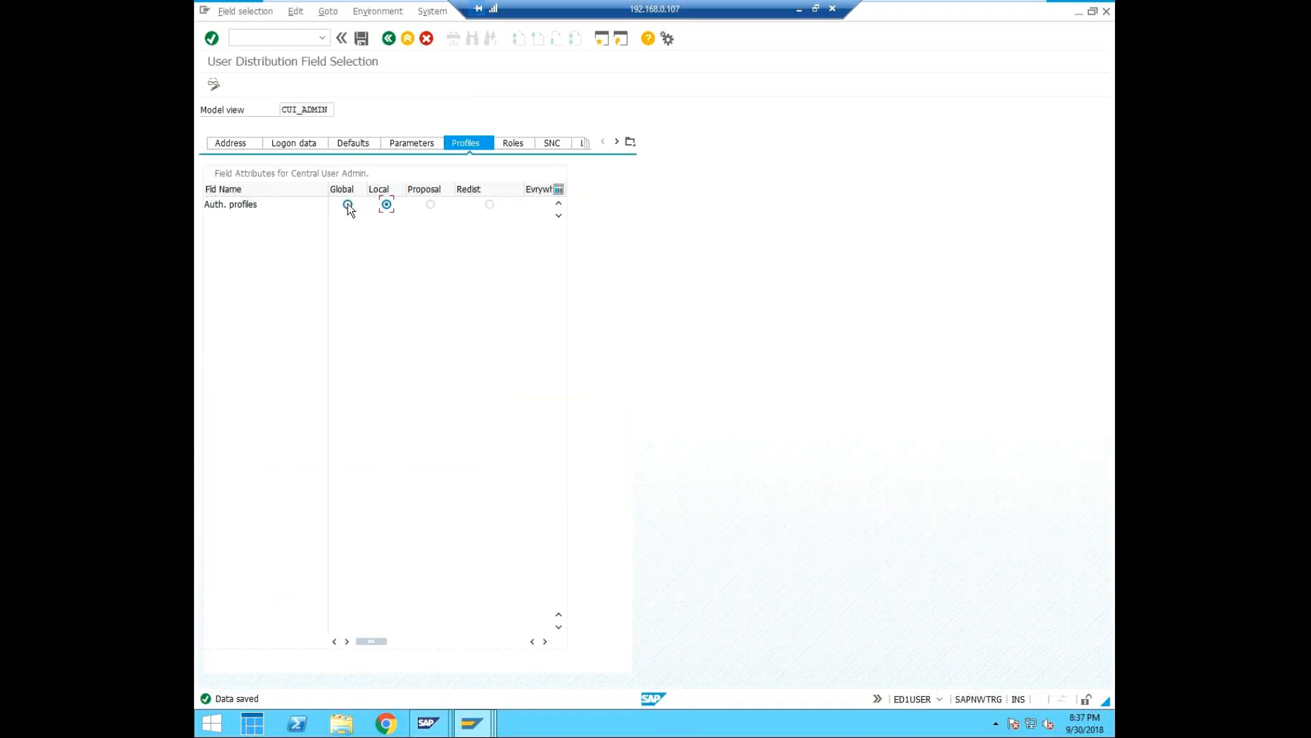
{"action": "left_click", "coordinate": [281, 39]}
{"action": "type", "text": "/nscug"}
{"action": "key", "text": "Return"}
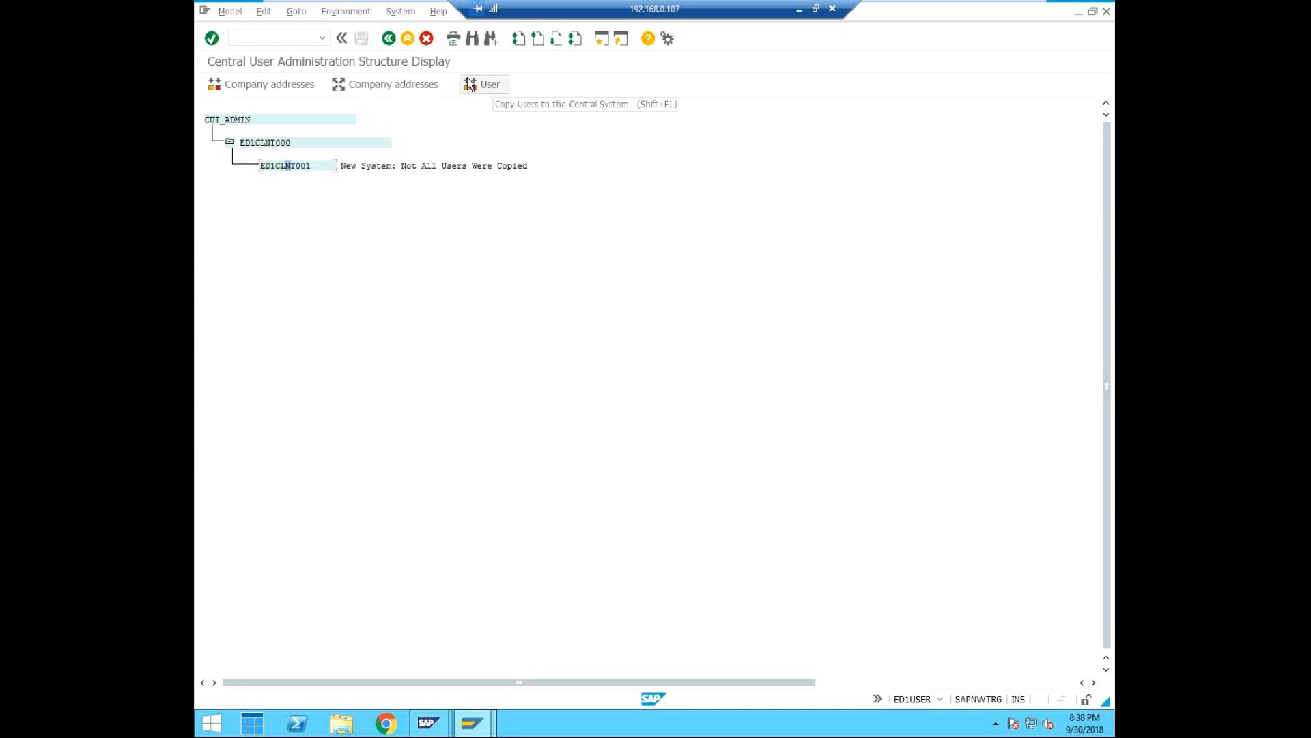
Distribute the central system's company address to all child systems and return to the list of addresses for distribution.
{"action": "left_click", "coordinate": [392, 84]}
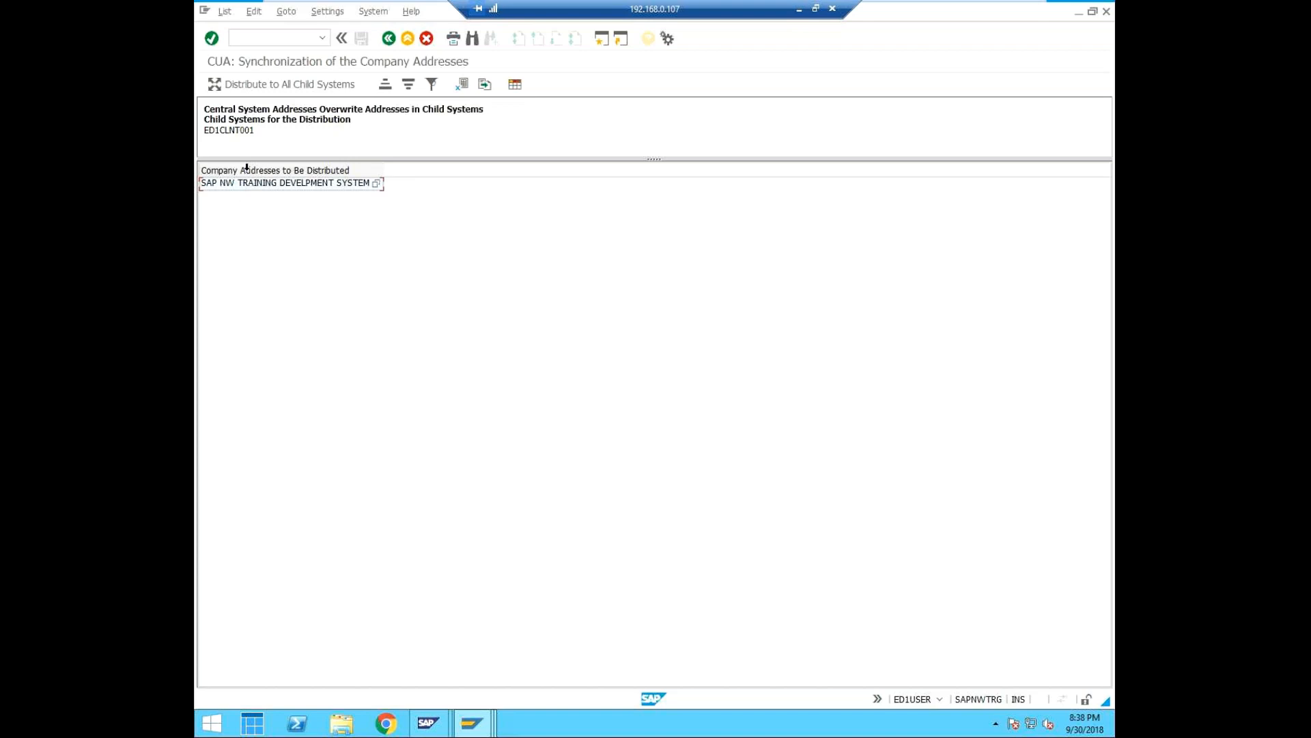
{"action": "left_click", "coordinate": [260, 83]}
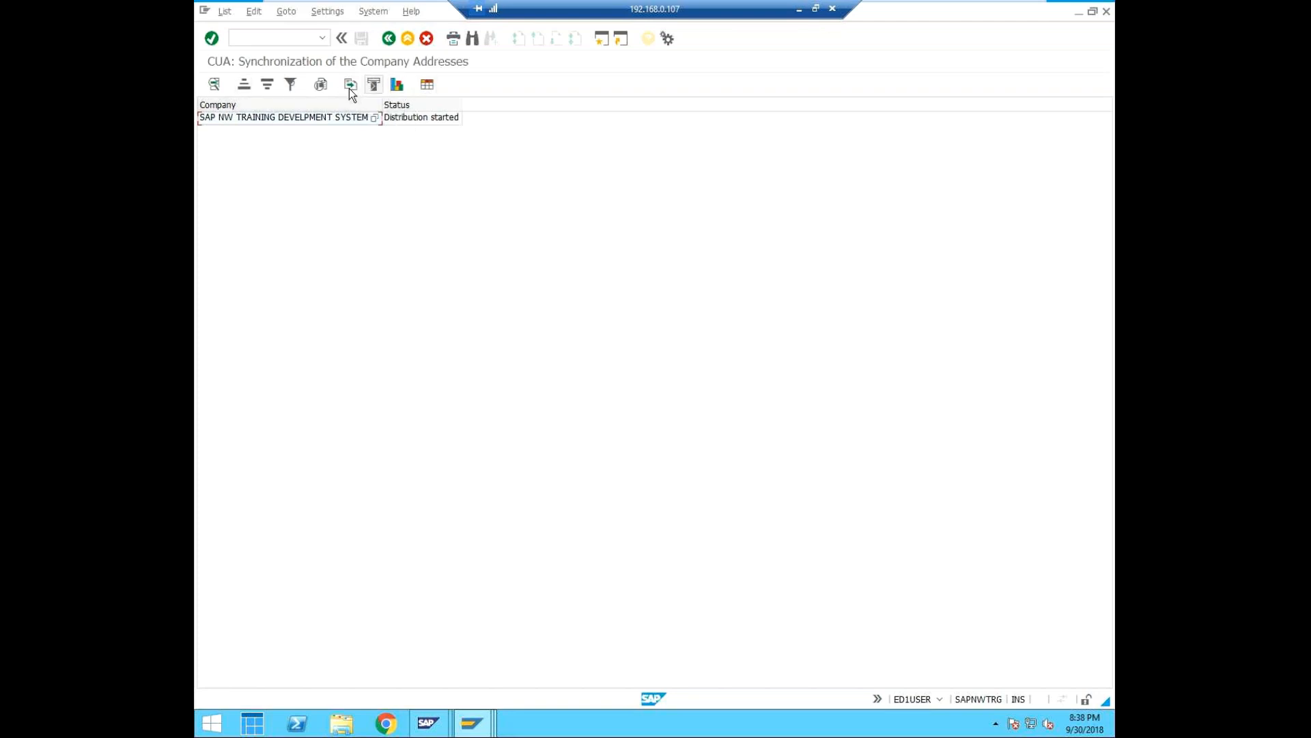
{"action": "left_click", "coordinate": [390, 38]}
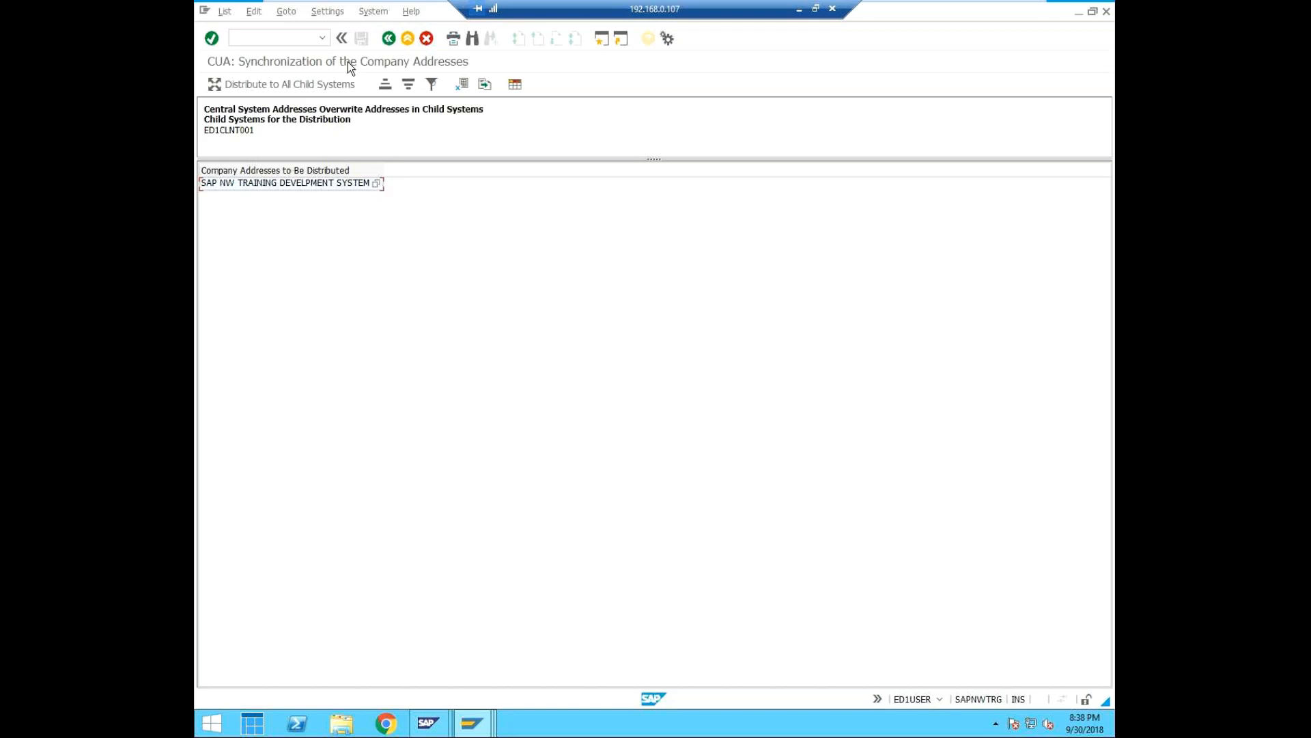
Return to the Central User Administration structure and try to transfer the users of child system ED1CLNT001.
{"action": "left_click", "coordinate": [389, 37]}
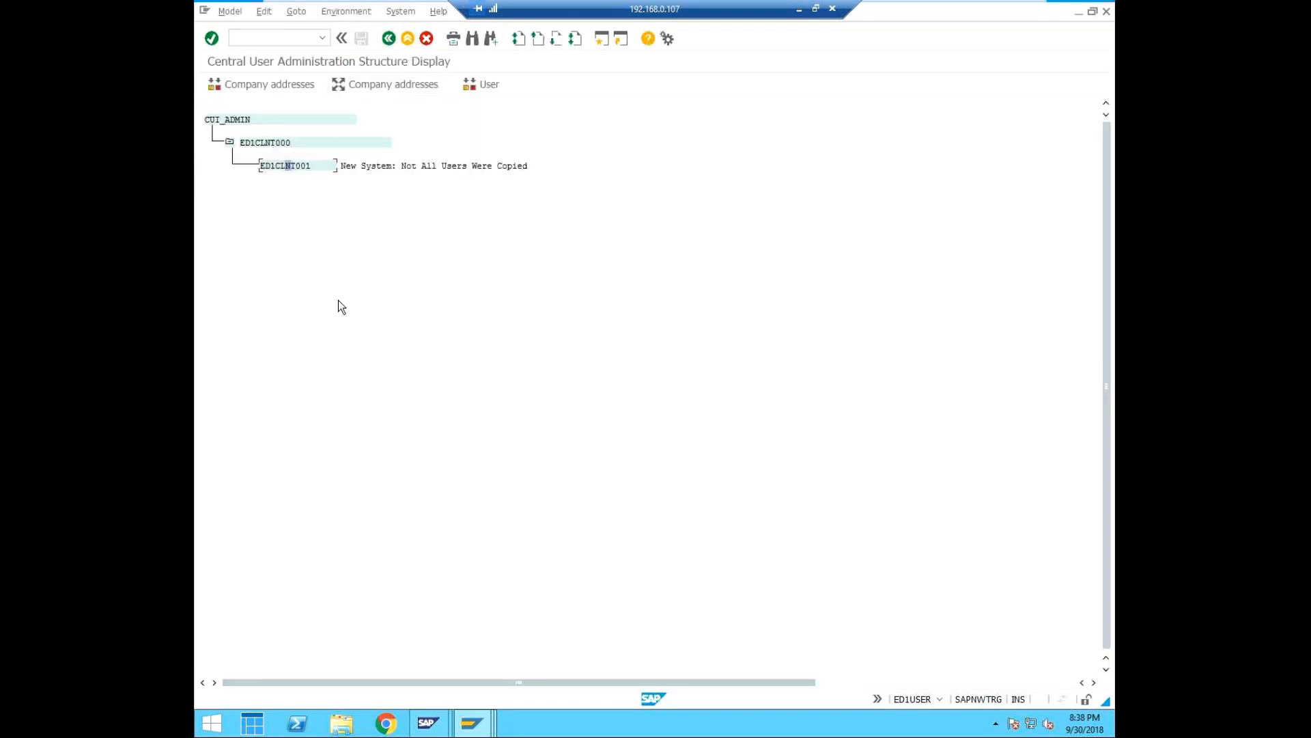
{"action": "left_click", "coordinate": [490, 85]}
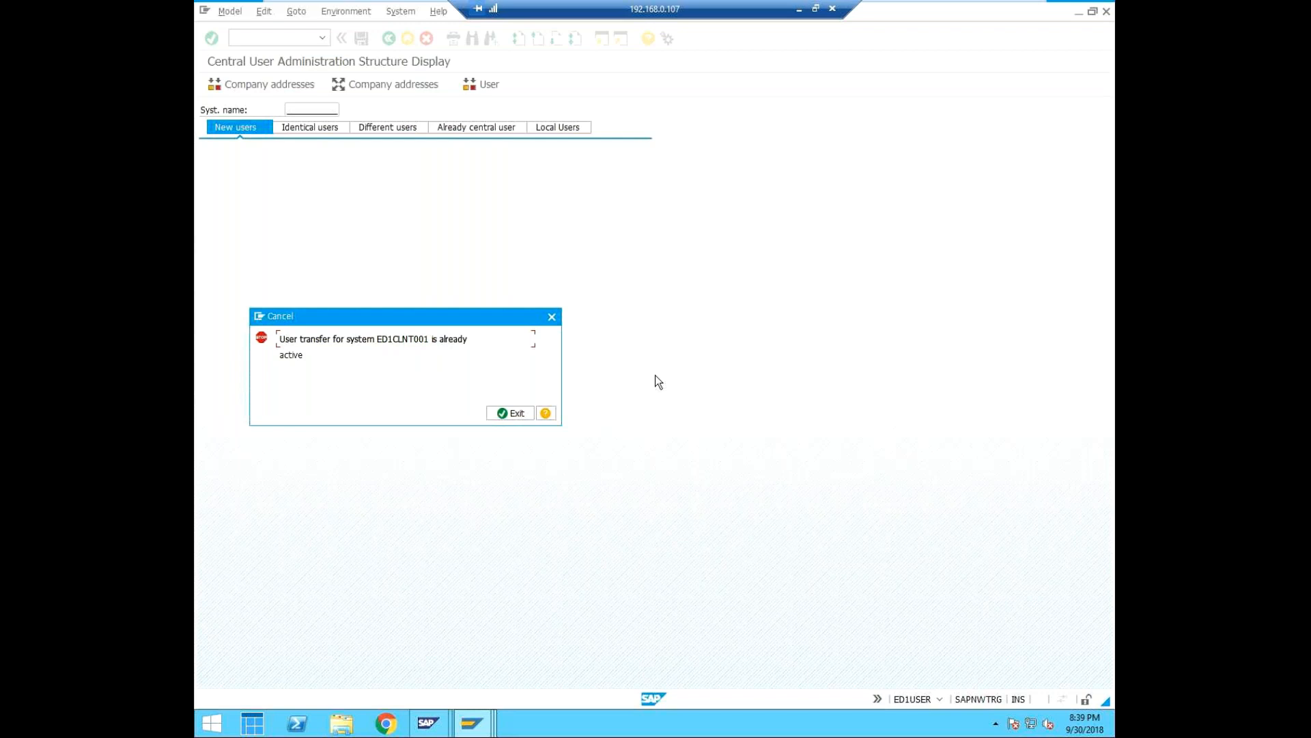
{"action": "left_click", "coordinate": [523, 412]}
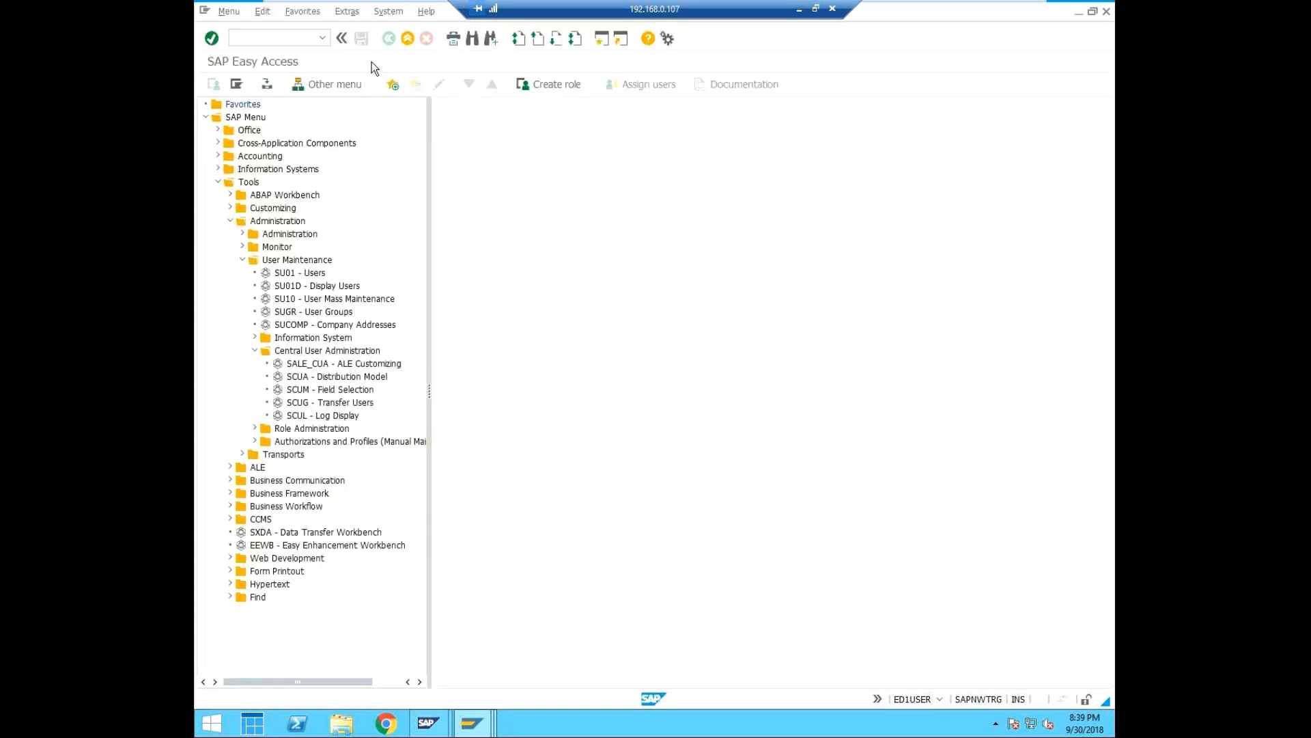
Restart transaction SCUG, try the user transfer again and close the resulting dialog.
{"action": "left_click", "coordinate": [322, 38]}
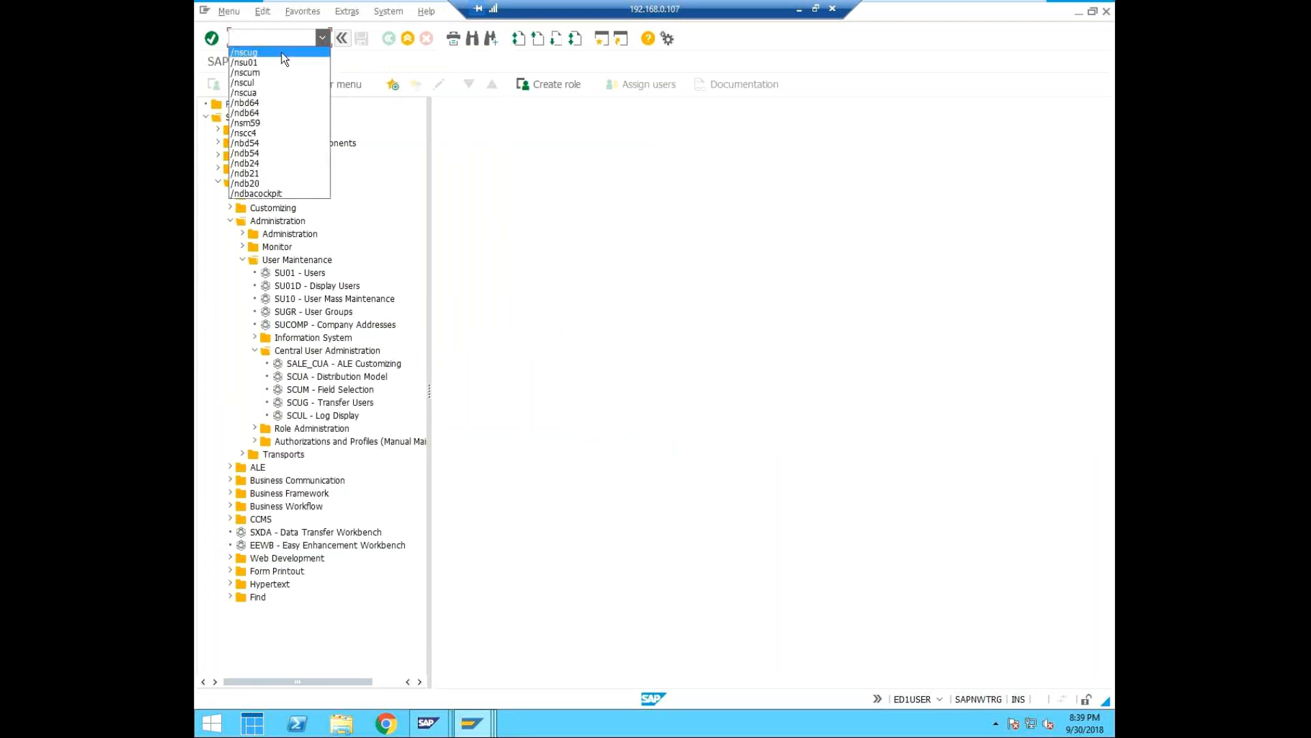
{"action": "left_click", "coordinate": [281, 52]}
{"action": "left_click", "coordinate": [286, 35]}
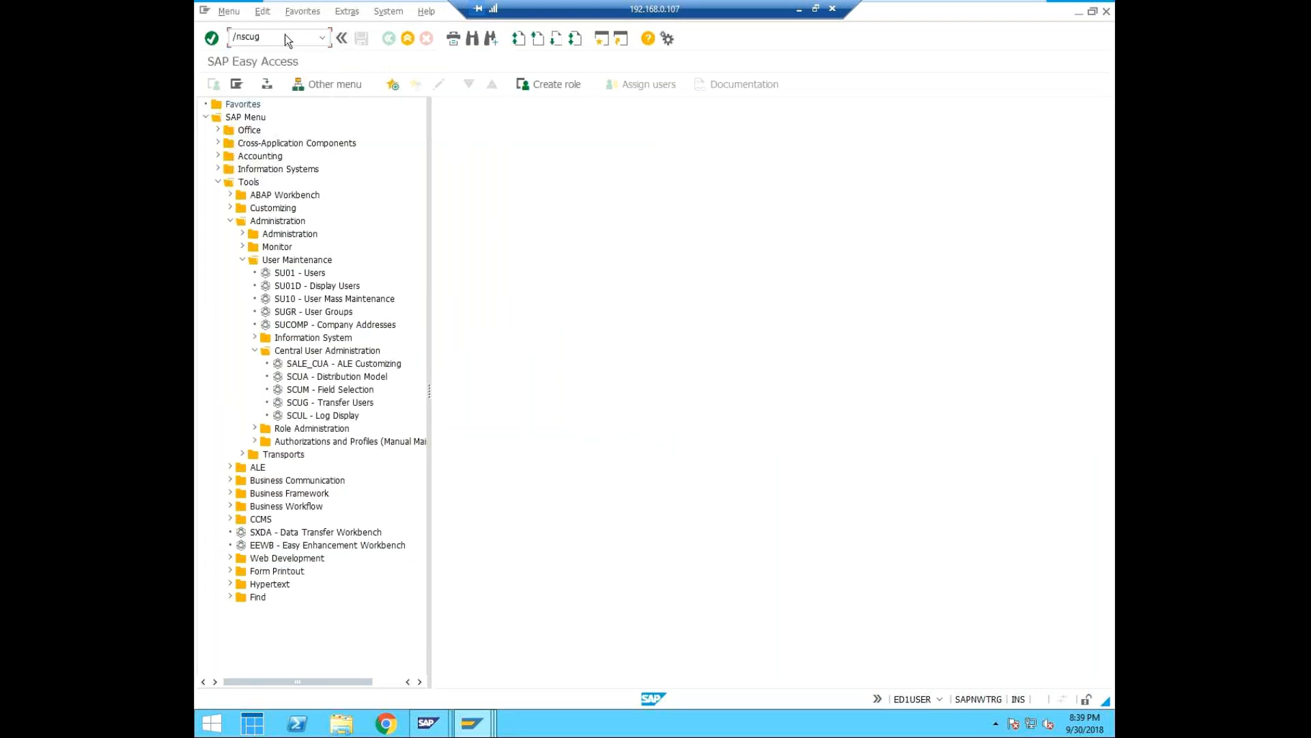
{"action": "key", "text": "Return"}
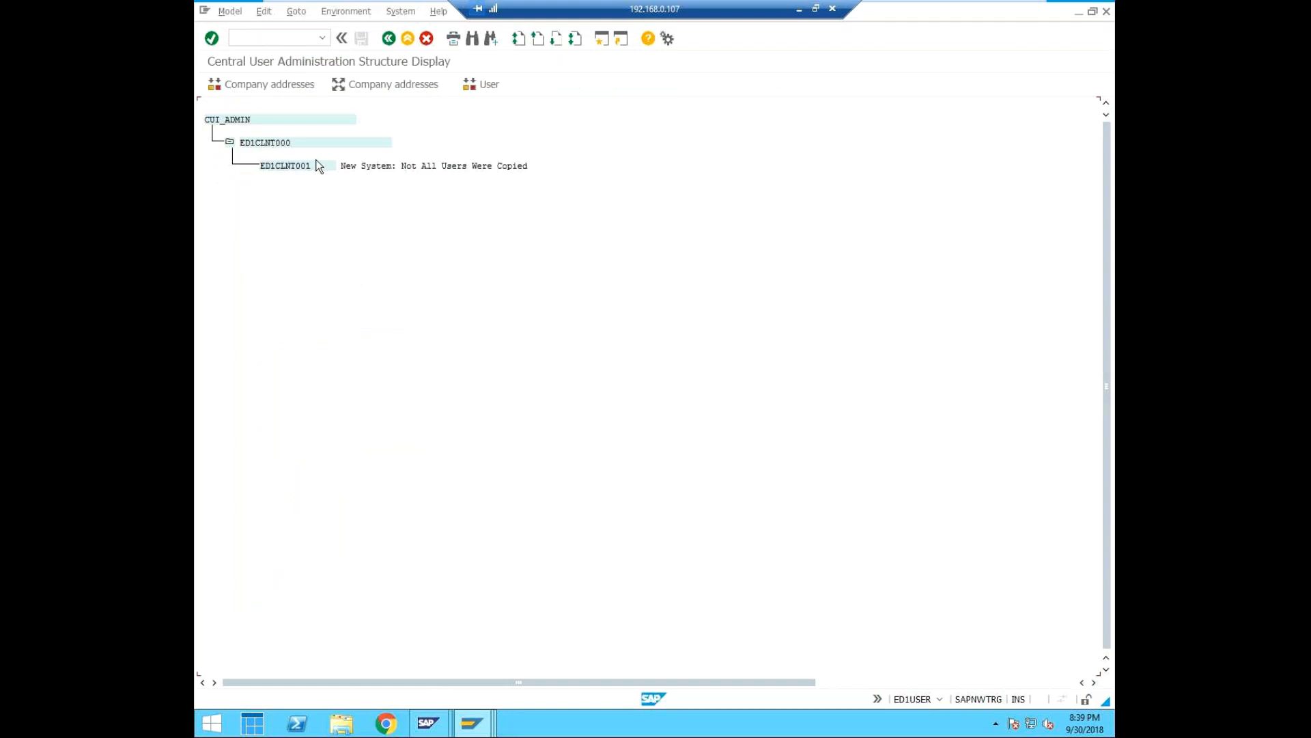
{"action": "left_click", "coordinate": [475, 88]}
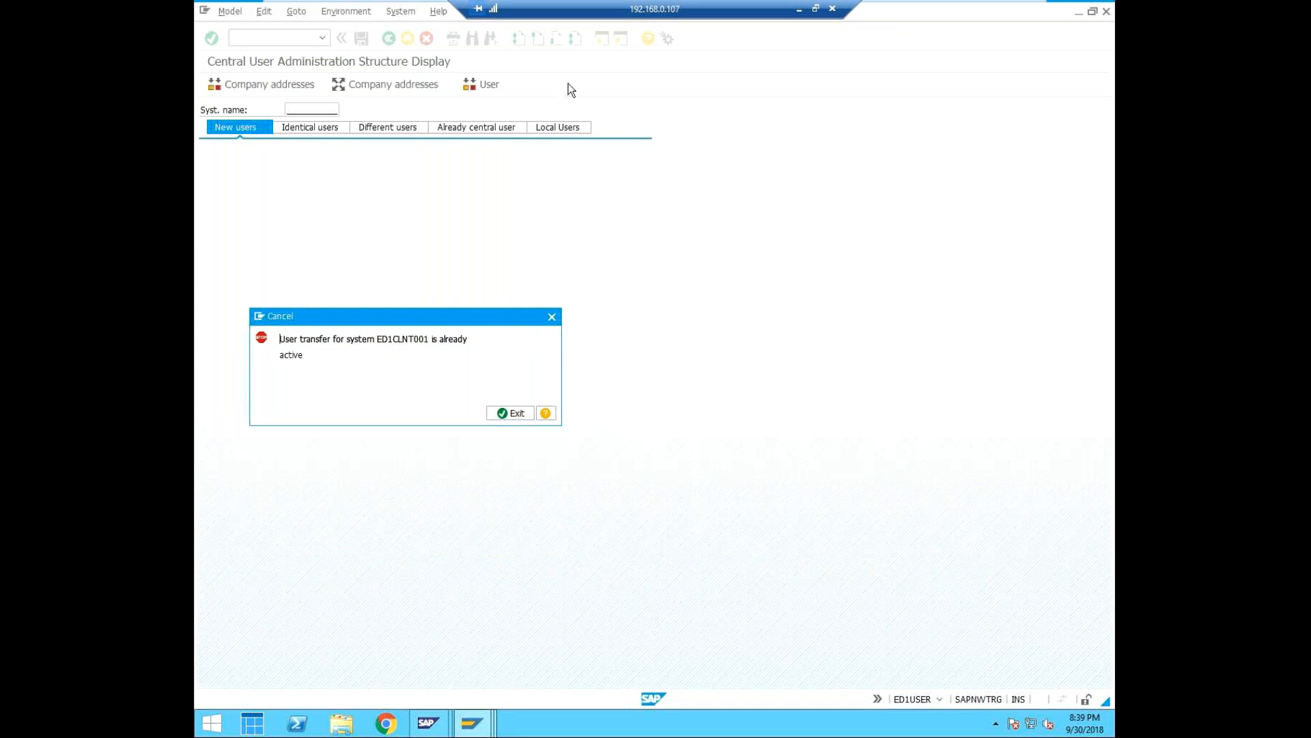
{"action": "left_click", "coordinate": [551, 315]}
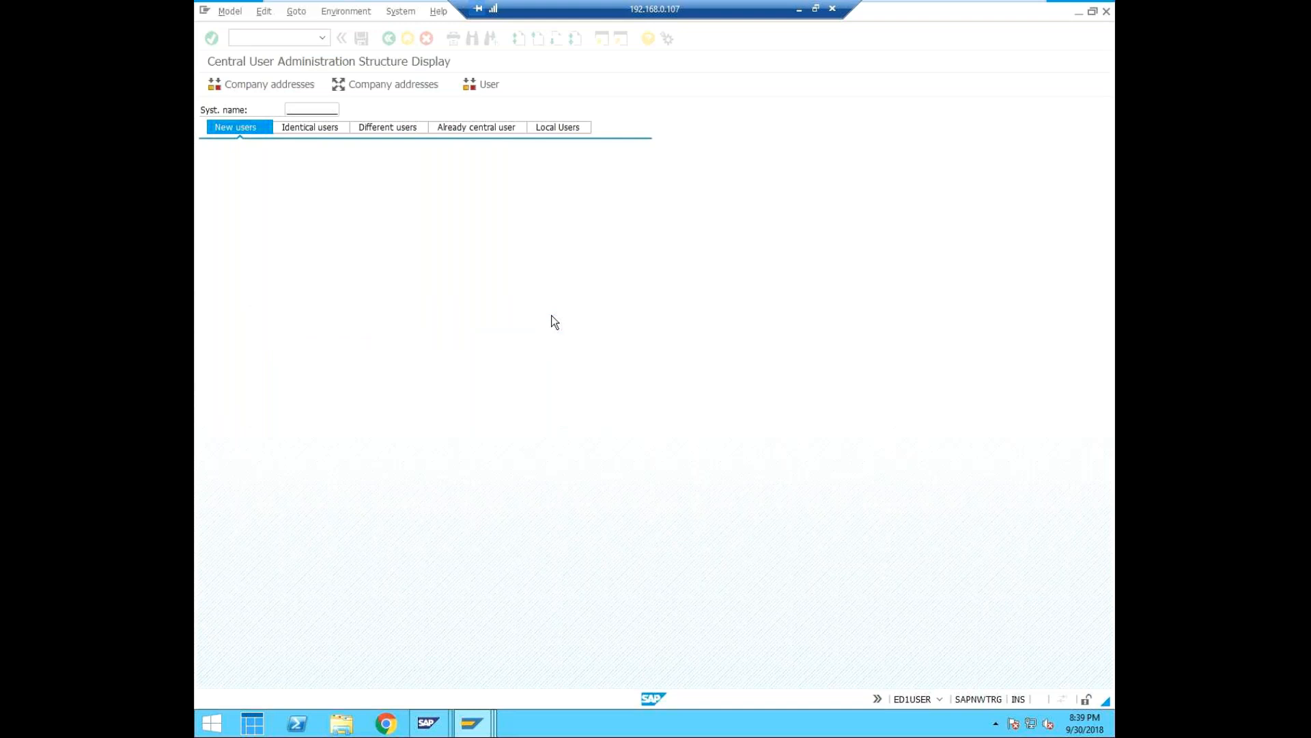
Start transaction SU01 and open the search help for the user name, leaving it without searching.
{"action": "type", "text": "/nsu01"}
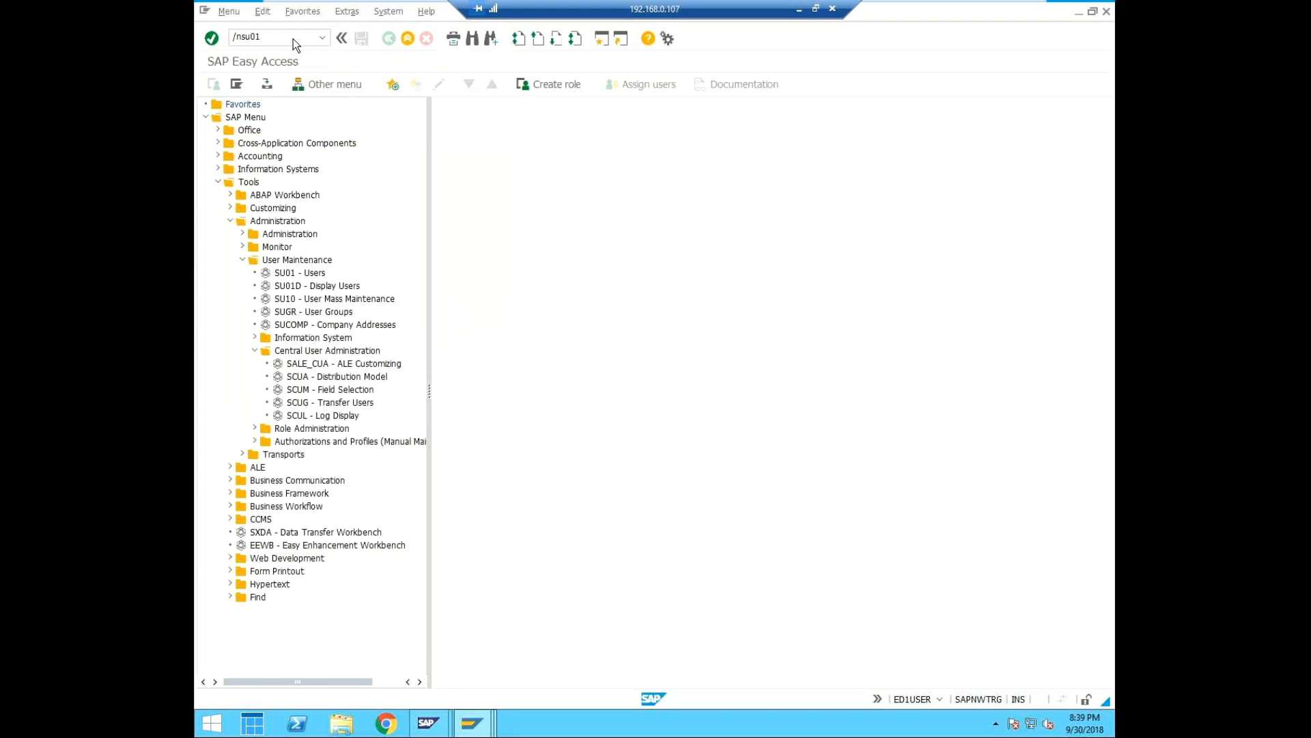
{"action": "key", "text": "Return"}
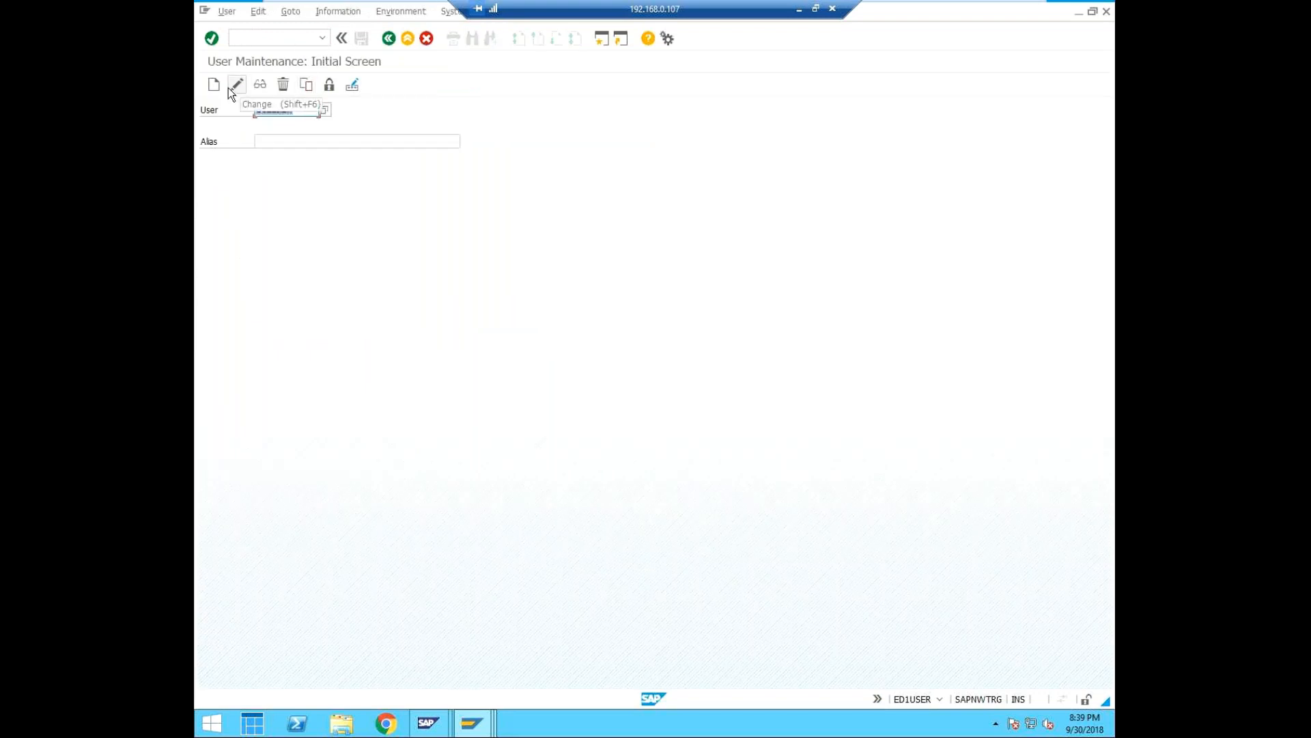
{"action": "left_click", "coordinate": [321, 36]}
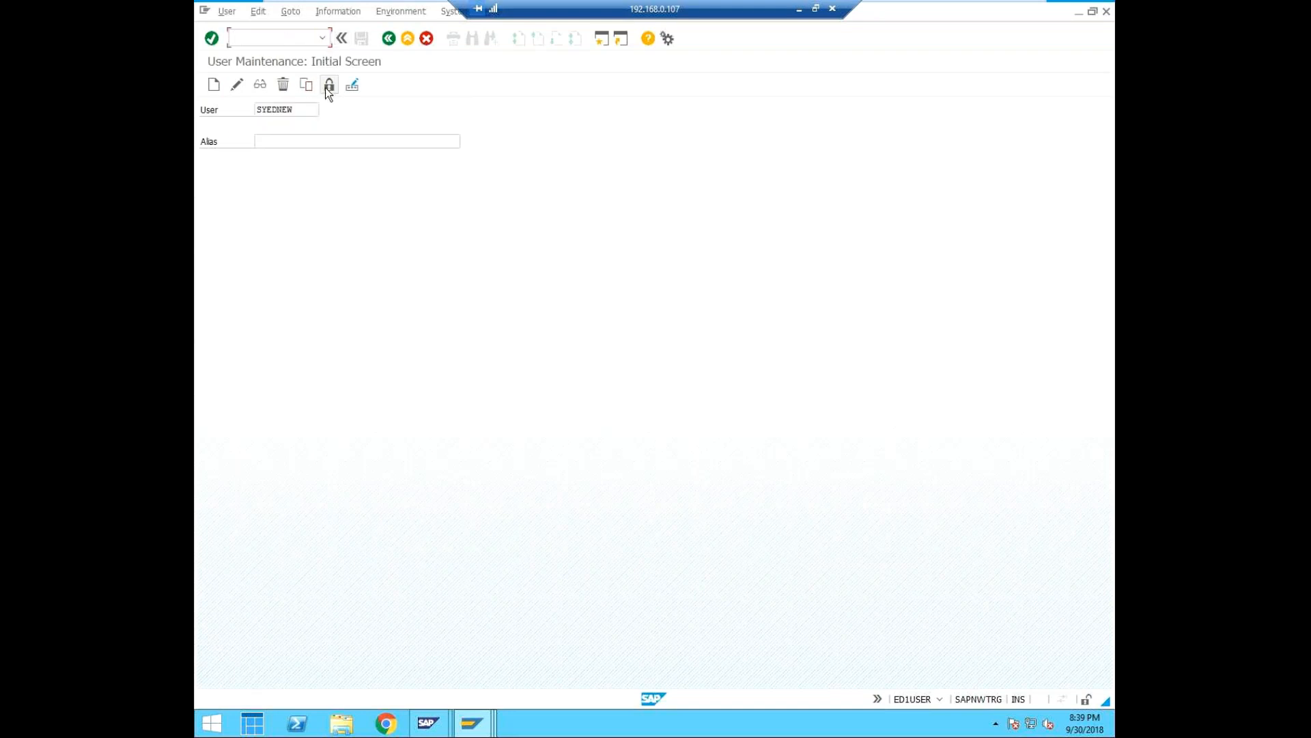
{"action": "left_click", "coordinate": [311, 110]}
{"action": "key", "text": "F4"}
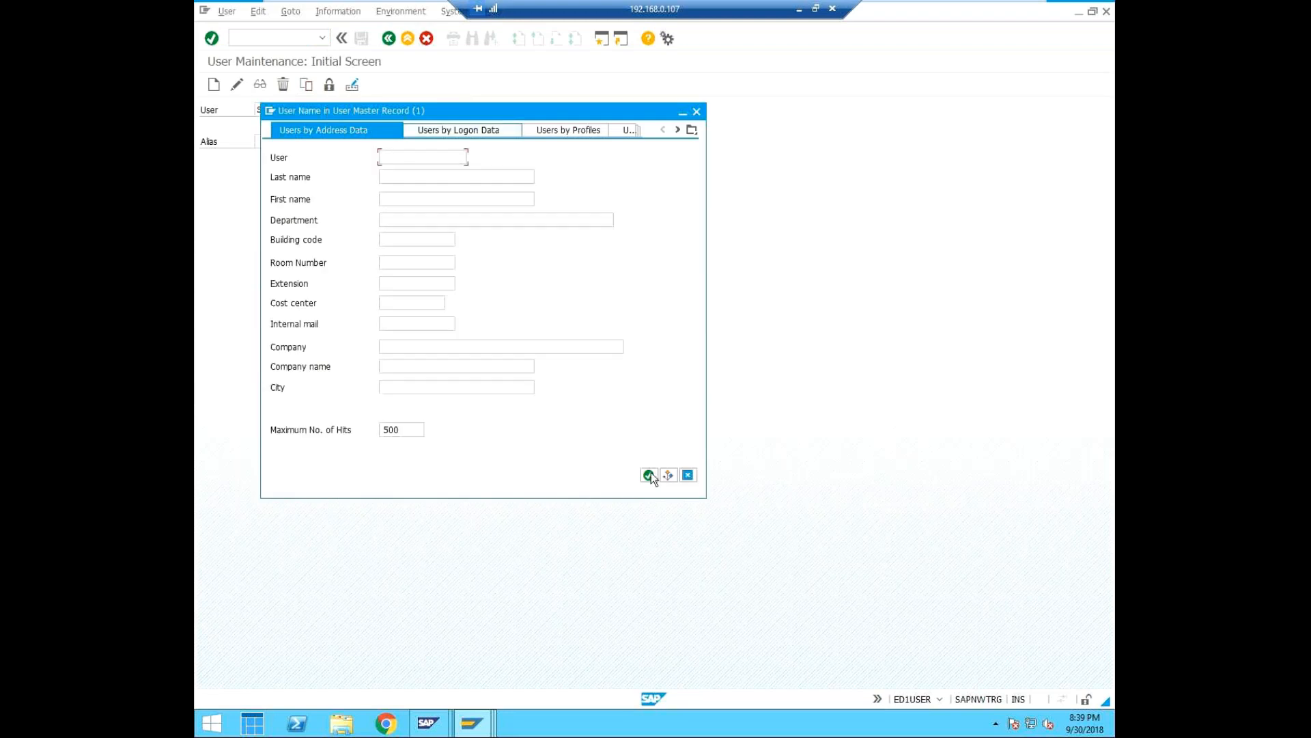
{"action": "left_click", "coordinate": [697, 111]}
{"action": "left_click", "coordinate": [281, 37]}
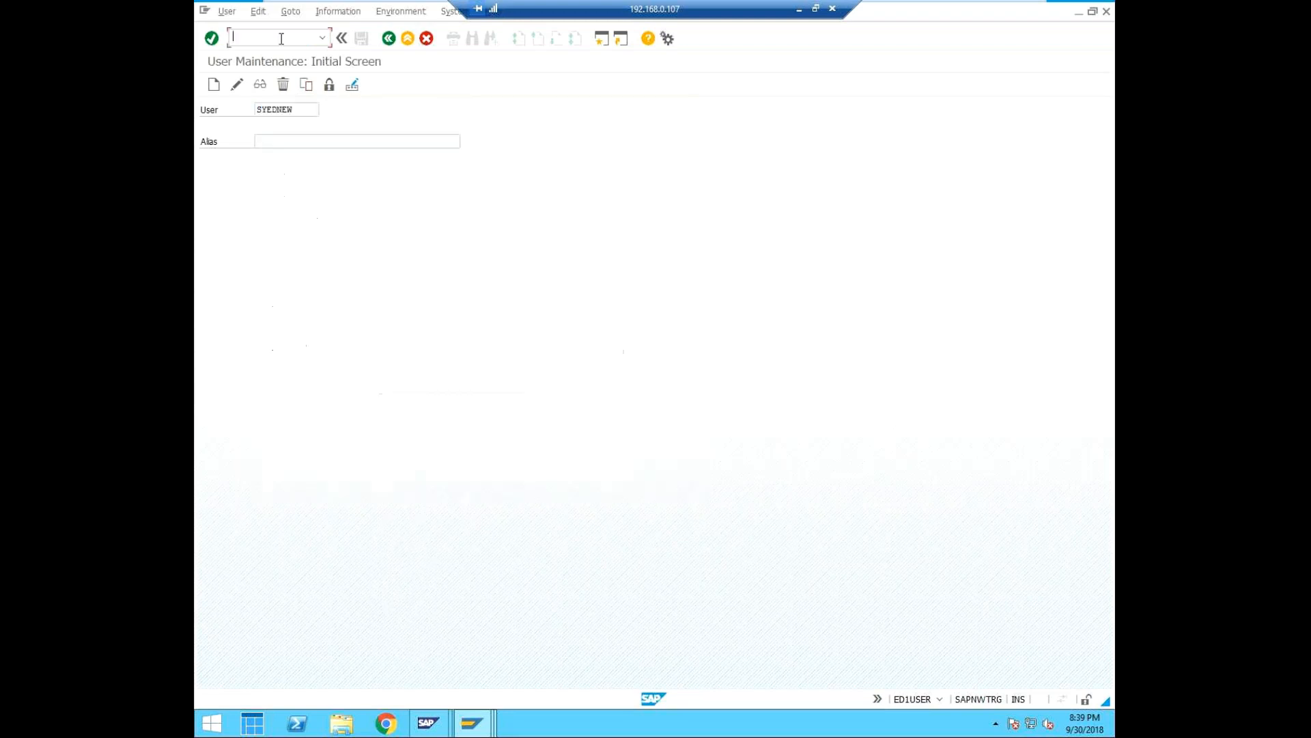
{"action": "type", "text": "/nsu"}
{"action": "key", "text": "BackSpace"}
{"action": "type", "text": "aul"}
{"action": "key", "text": "Return"}
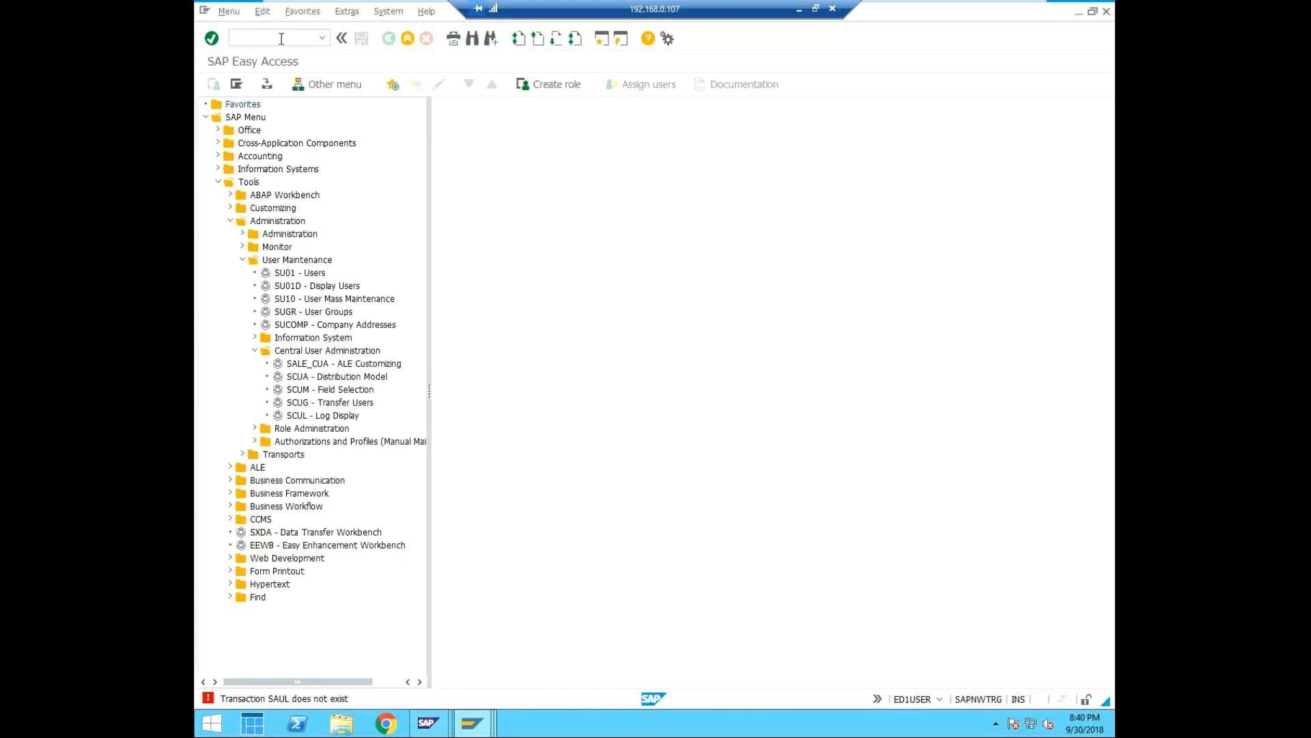
{"action": "left_click_drag", "start_coordinate": [267, 34], "coordinate": [258, 45]}
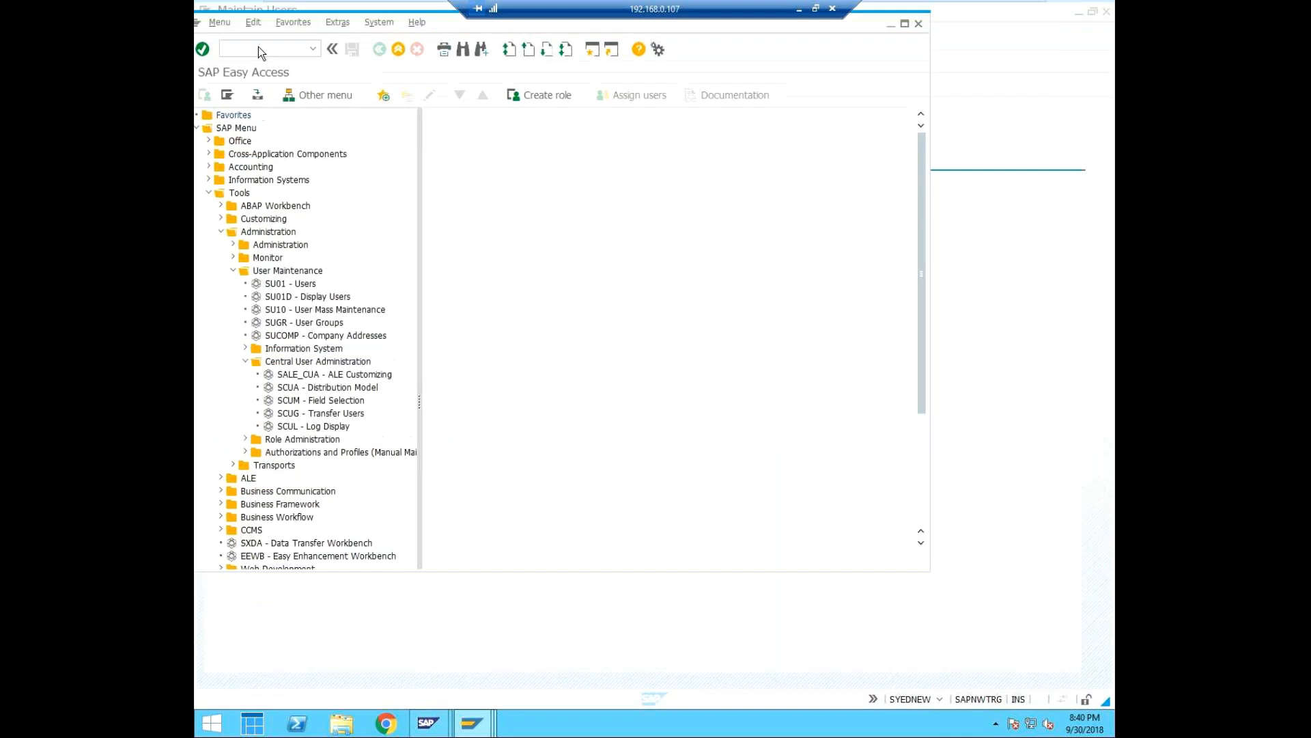
{"action": "left_click", "coordinate": [904, 26]}
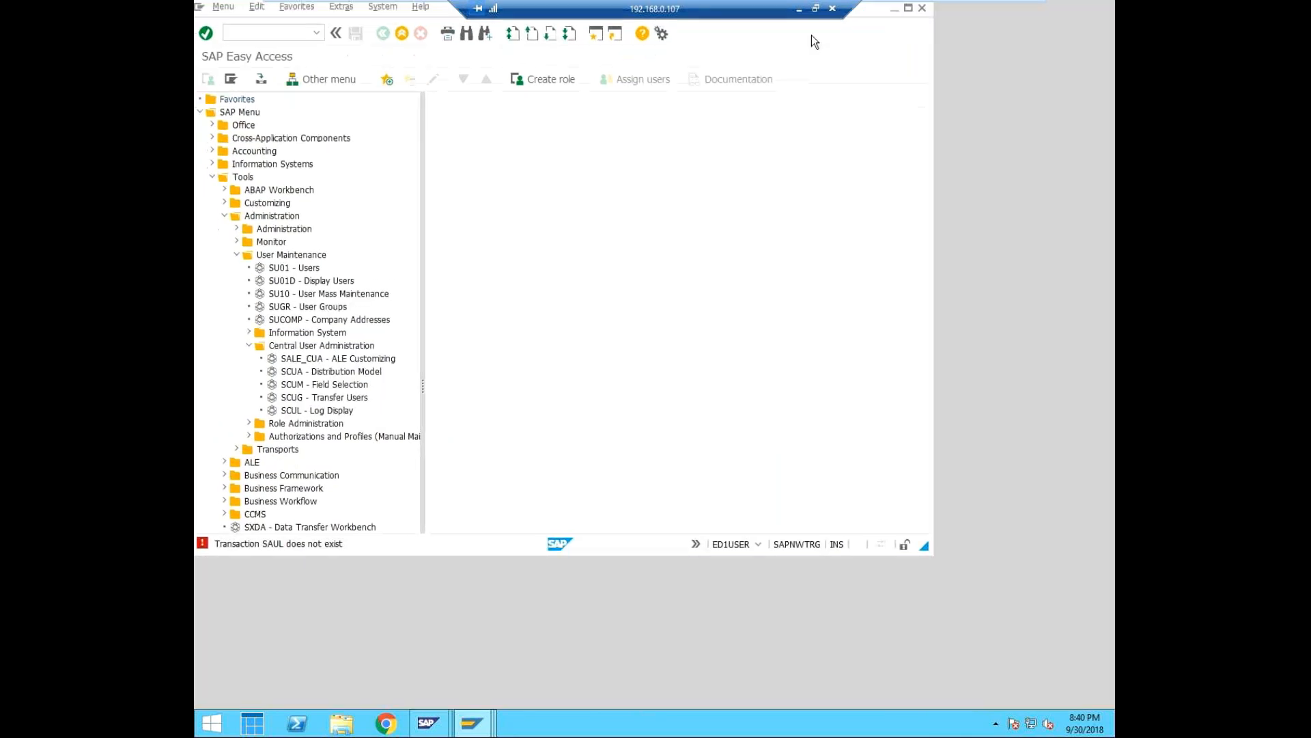
Start transaction SCUL to open the log display for Central User Administration.
{"action": "type", "text": "/ns"}
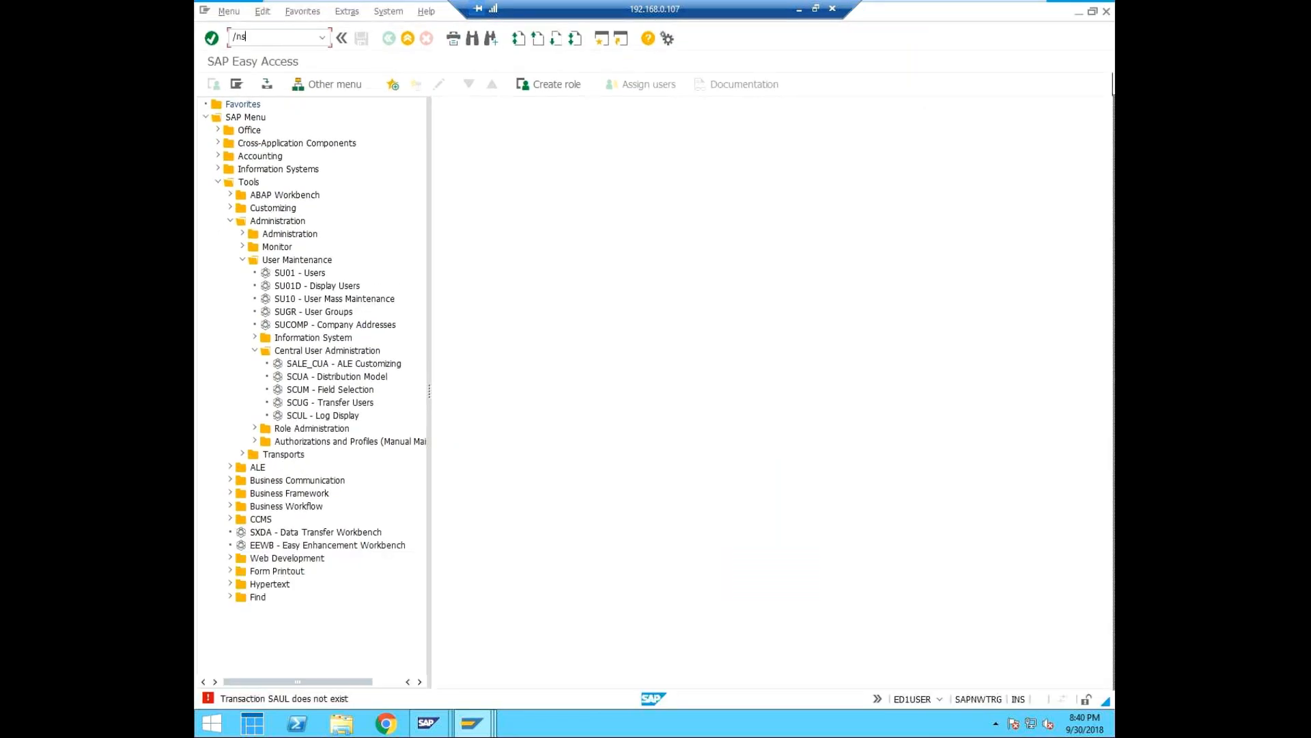
{"action": "type", "text": "cul"}
{"action": "key", "text": "Return"}
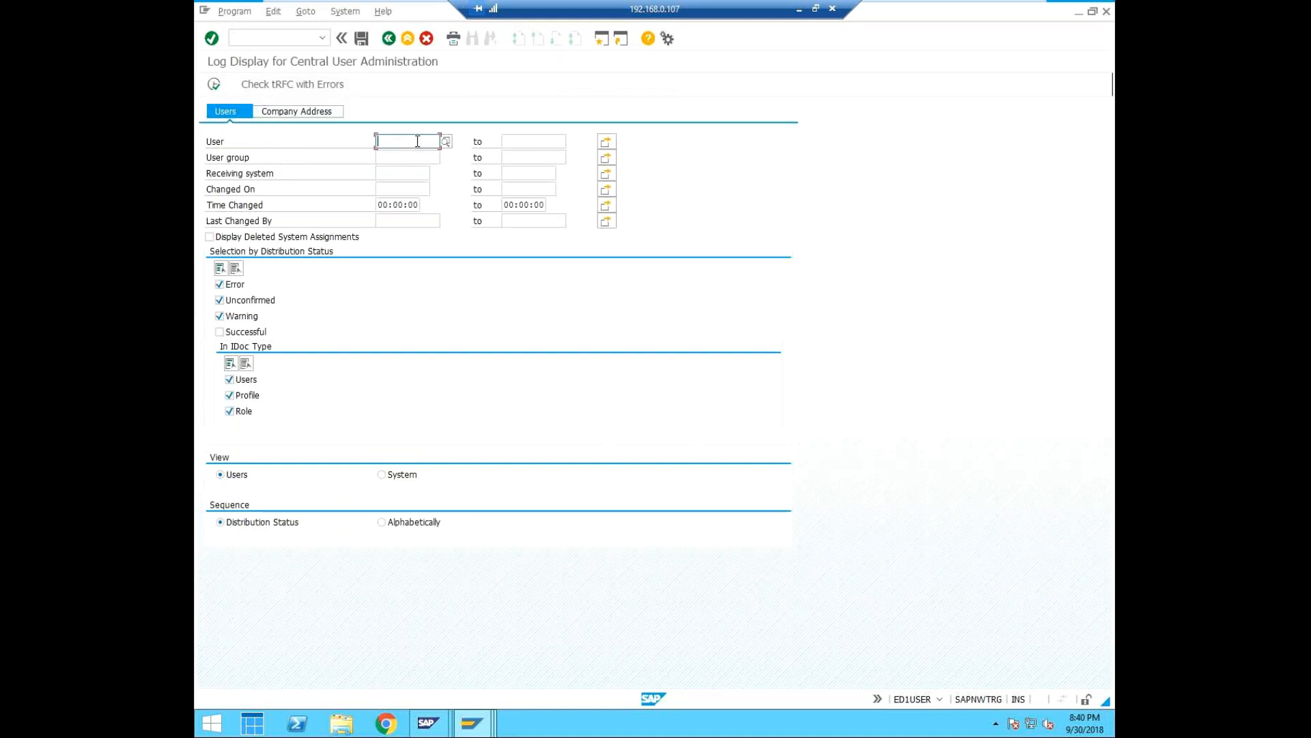
Run the log for user * with only the Successful distribution status, toggling the Users, Profile and Role IDoc types.
{"action": "type", "text": "*"}
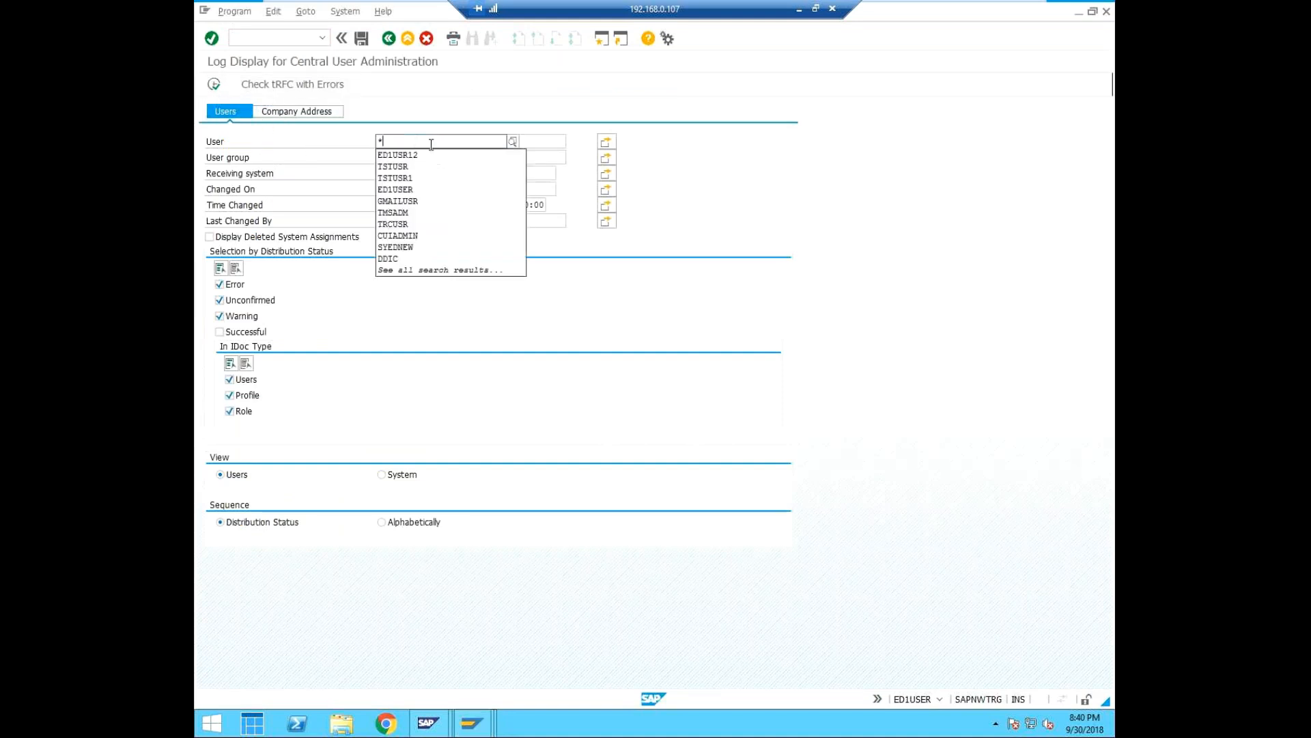
{"action": "left_click", "coordinate": [829, 192]}
{"action": "left_click", "coordinate": [219, 284]}
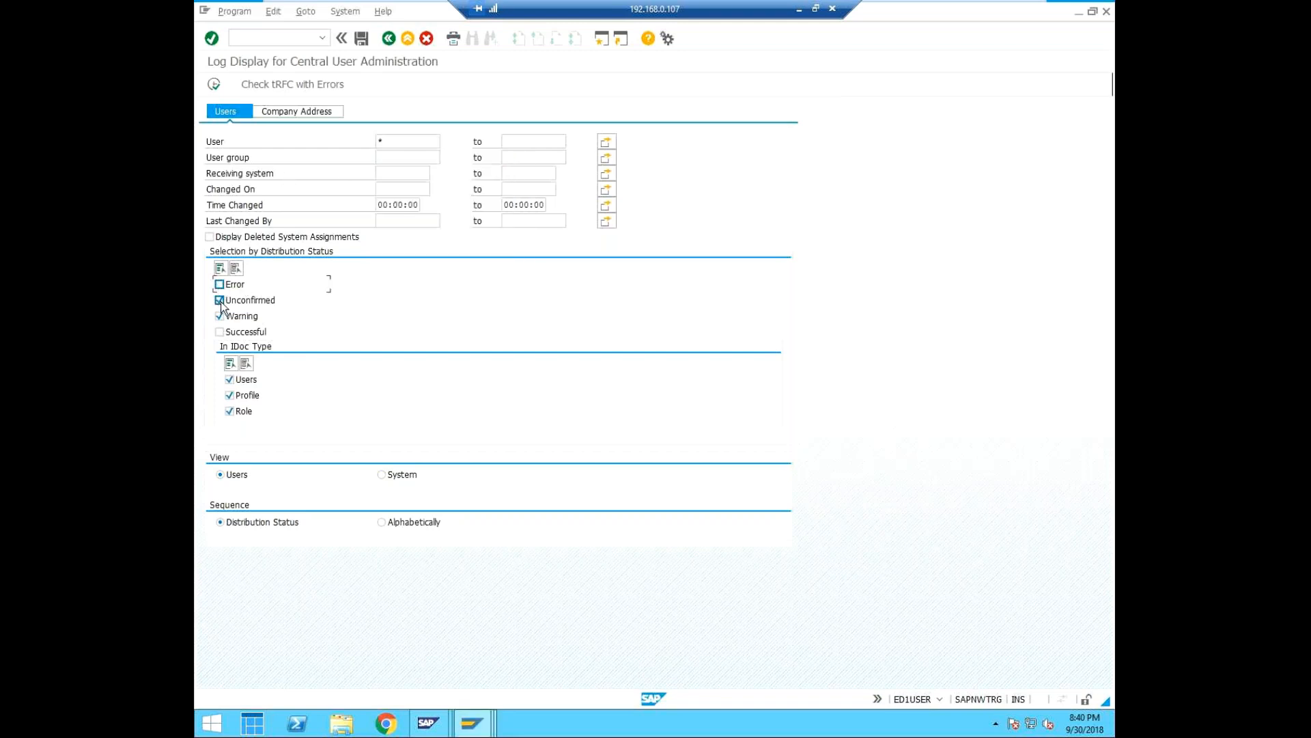
{"action": "left_click", "coordinate": [219, 300]}
{"action": "left_click", "coordinate": [219, 316]}
{"action": "left_click", "coordinate": [220, 332]}
{"action": "left_click", "coordinate": [387, 142]}
{"action": "left_click", "coordinate": [229, 380]}
{"action": "left_click", "coordinate": [230, 394]}
{"action": "left_click", "coordinate": [229, 411]}
{"action": "left_click", "coordinate": [214, 86]}
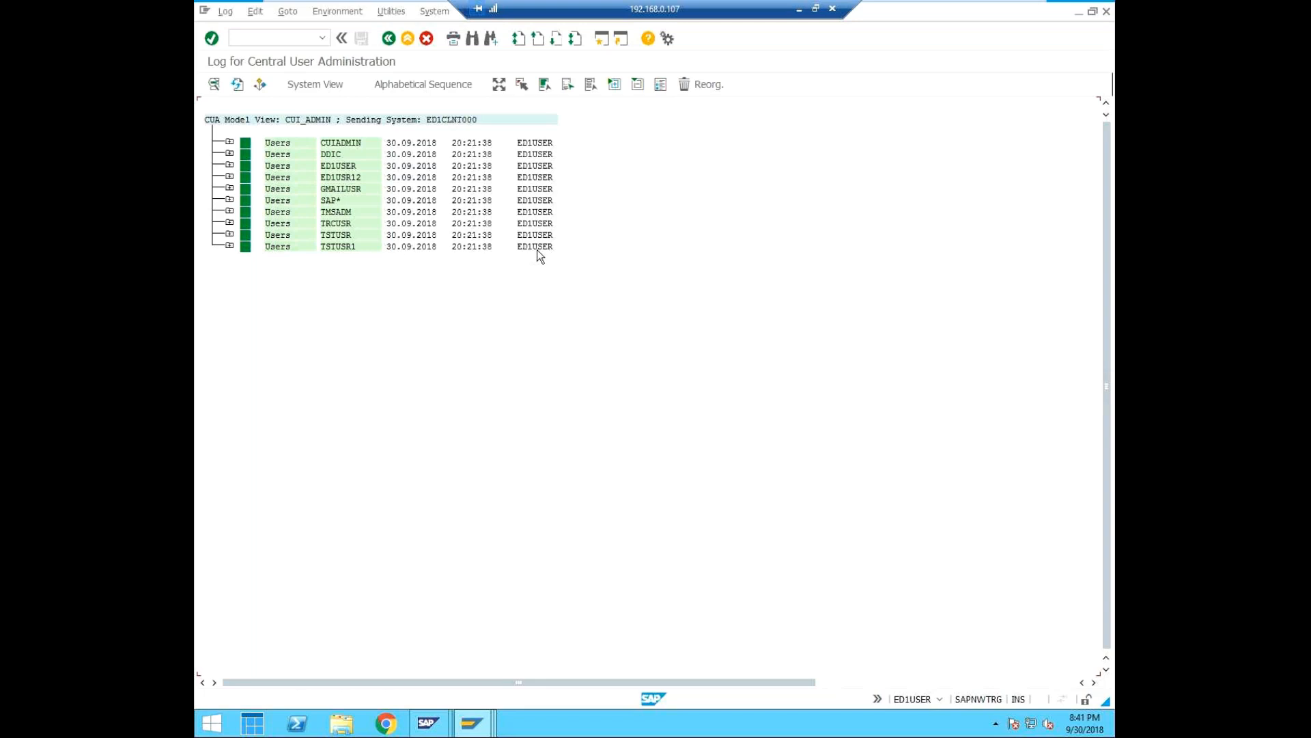
Update the log and examine the recipient systems of CUIADMIN, DDIC, ED1USER and ED1USR12.
{"action": "left_click", "coordinate": [239, 84]}
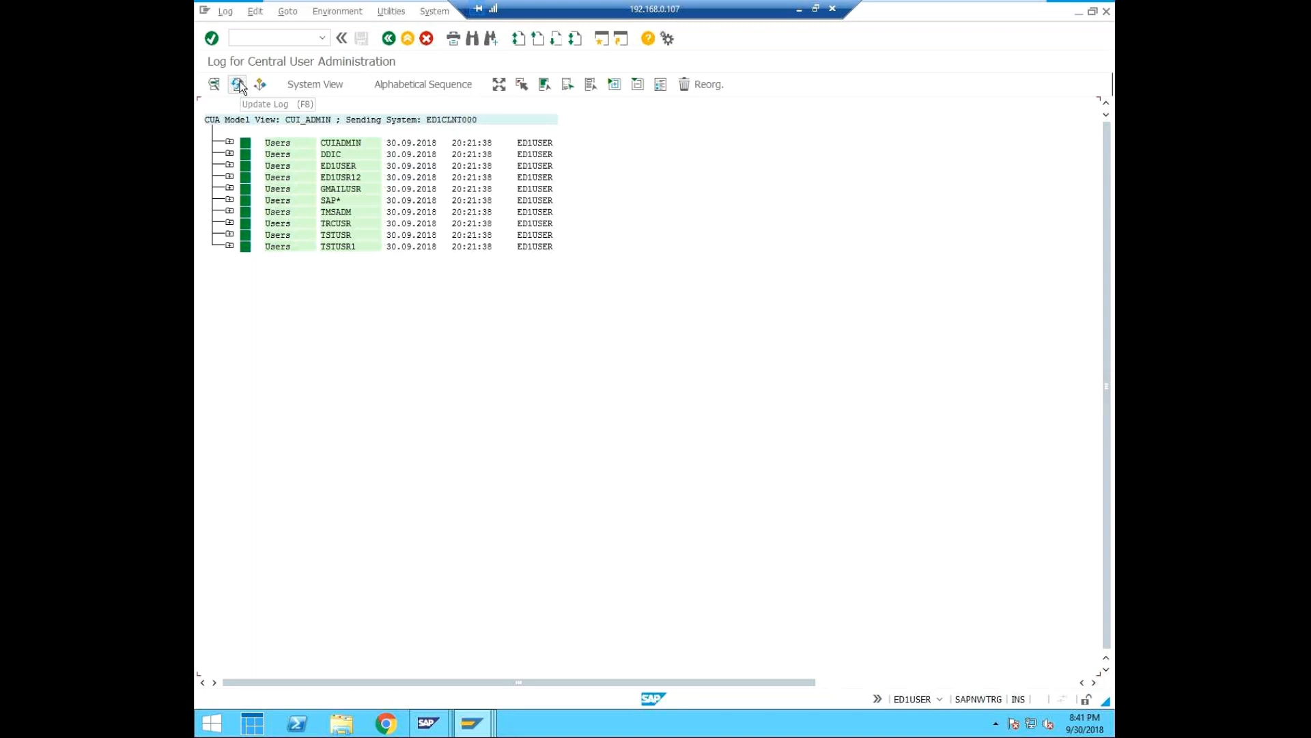
{"action": "left_click", "coordinate": [229, 143]}
{"action": "left_click", "coordinate": [230, 189]}
{"action": "left_click", "coordinate": [230, 234]}
{"action": "left_click", "coordinate": [230, 281]}
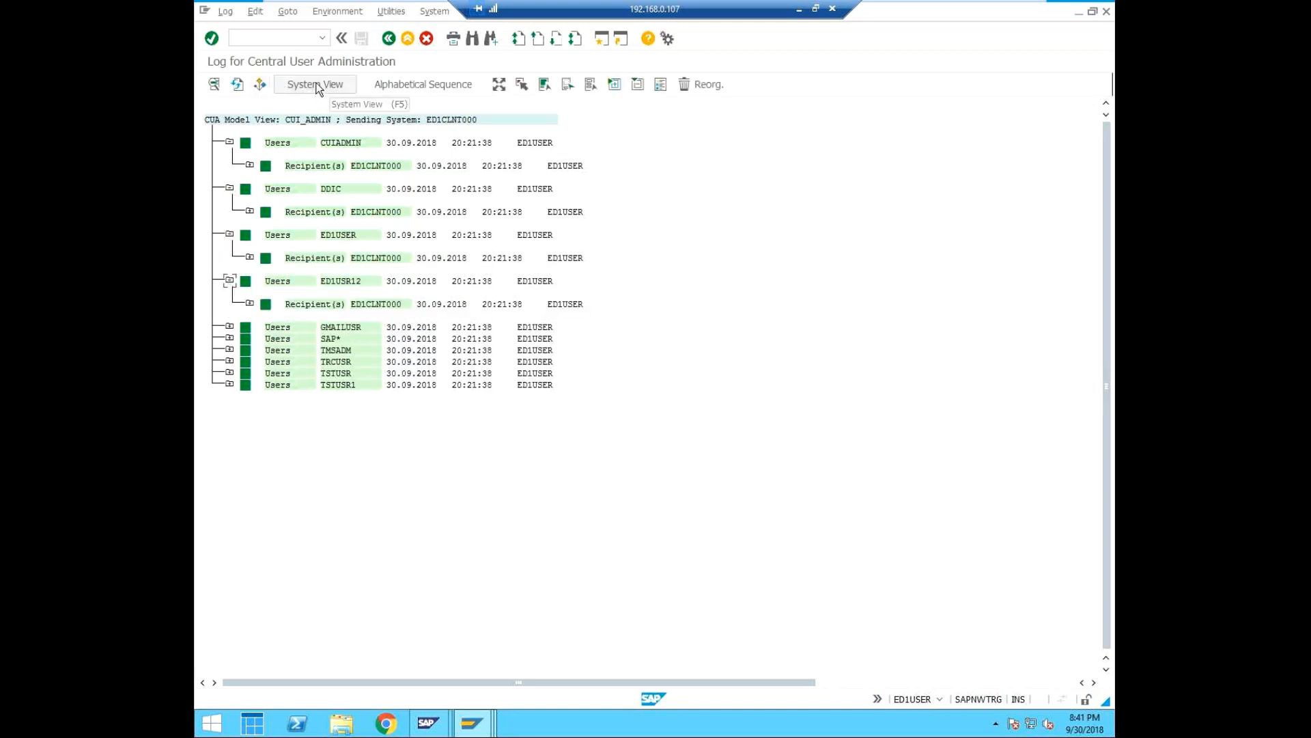
Refresh the log and examine the recipient and USER entries of TSTUSR and TSTUSR1.
{"action": "left_click", "coordinate": [238, 84]}
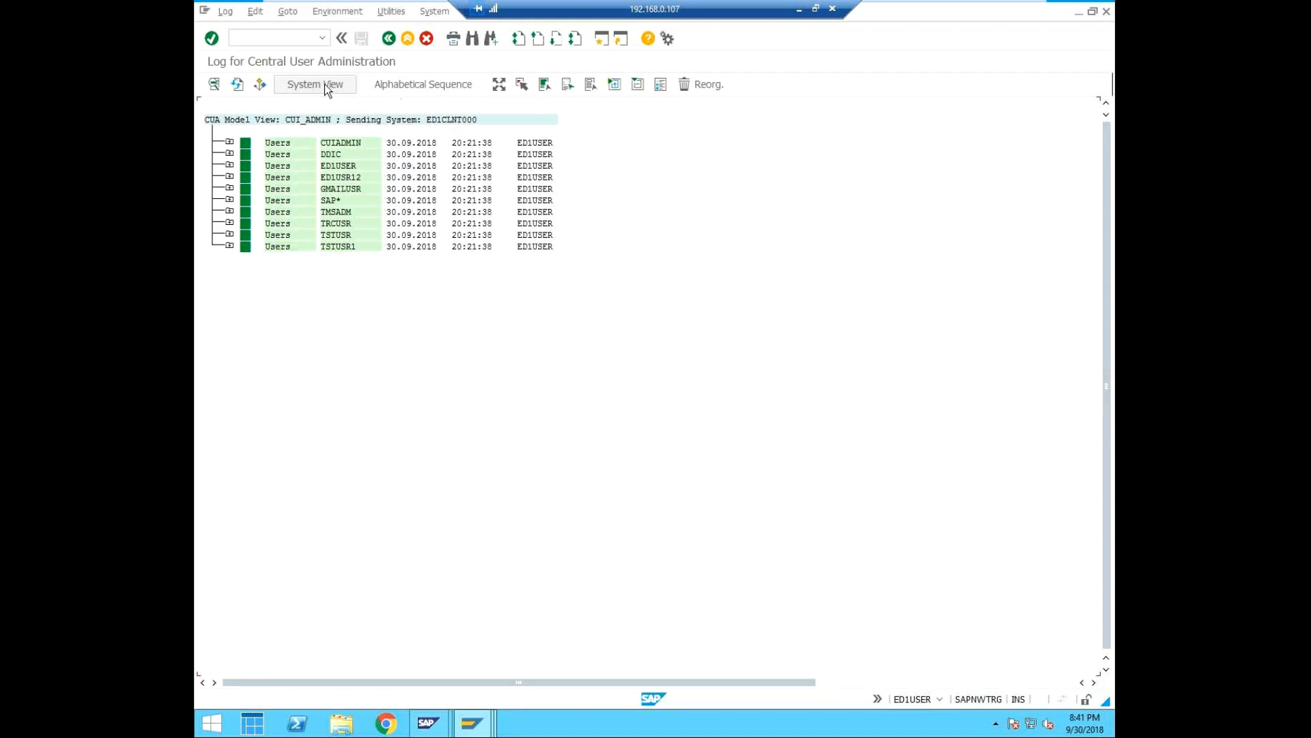
{"action": "left_click", "coordinate": [239, 85]}
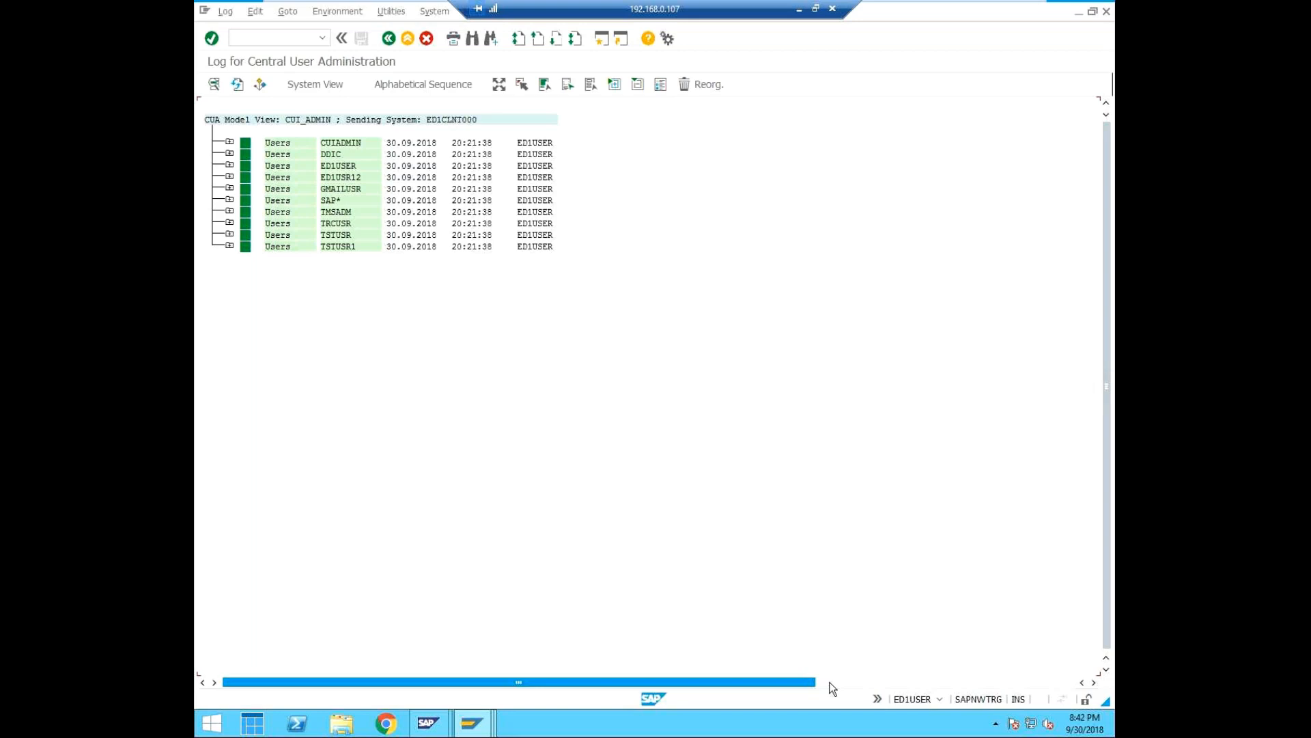
{"action": "left_click", "coordinate": [229, 246]}
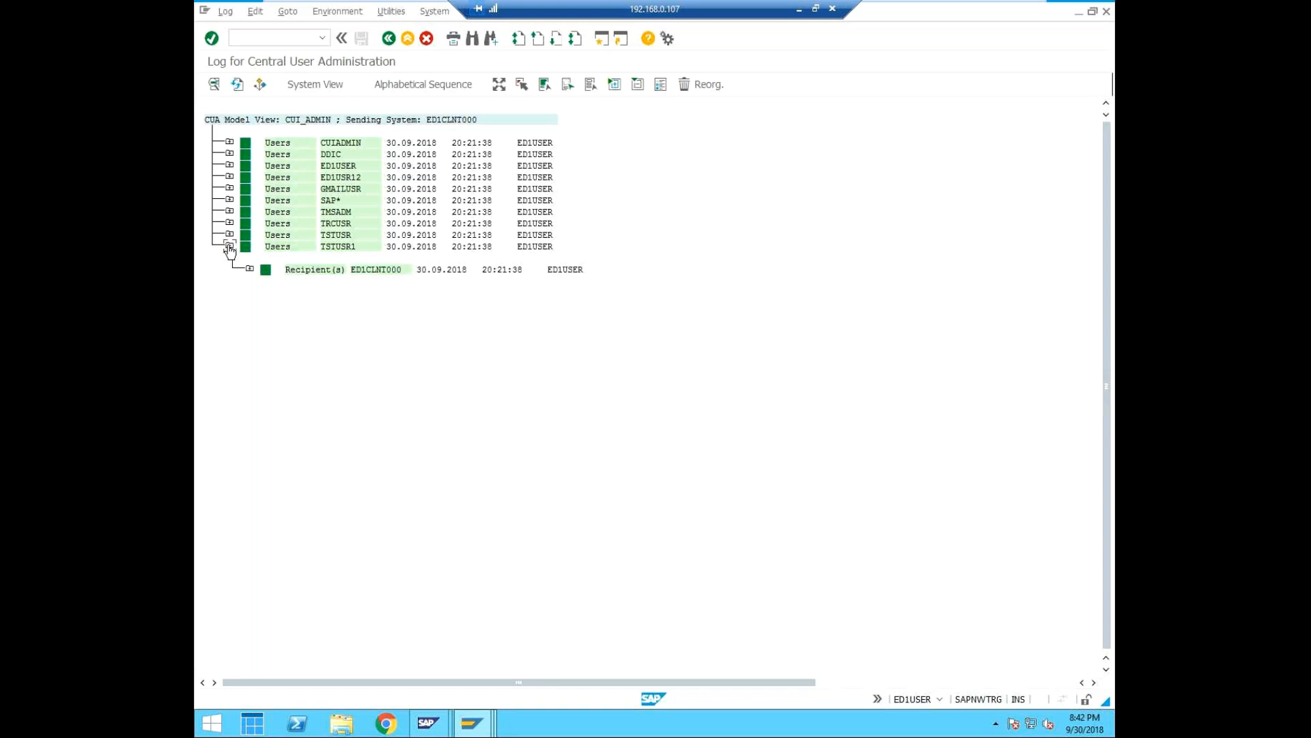
{"action": "left_click", "coordinate": [230, 235]}
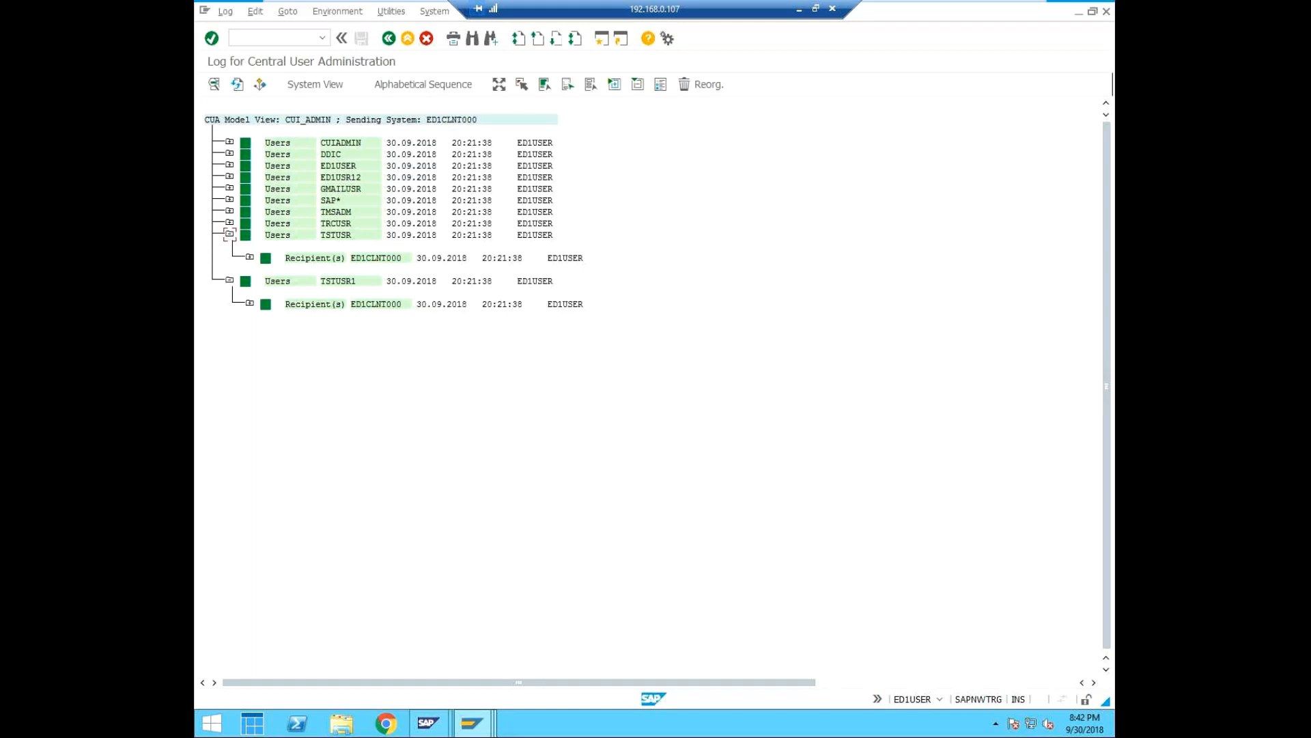
{"action": "left_click", "coordinate": [250, 303]}
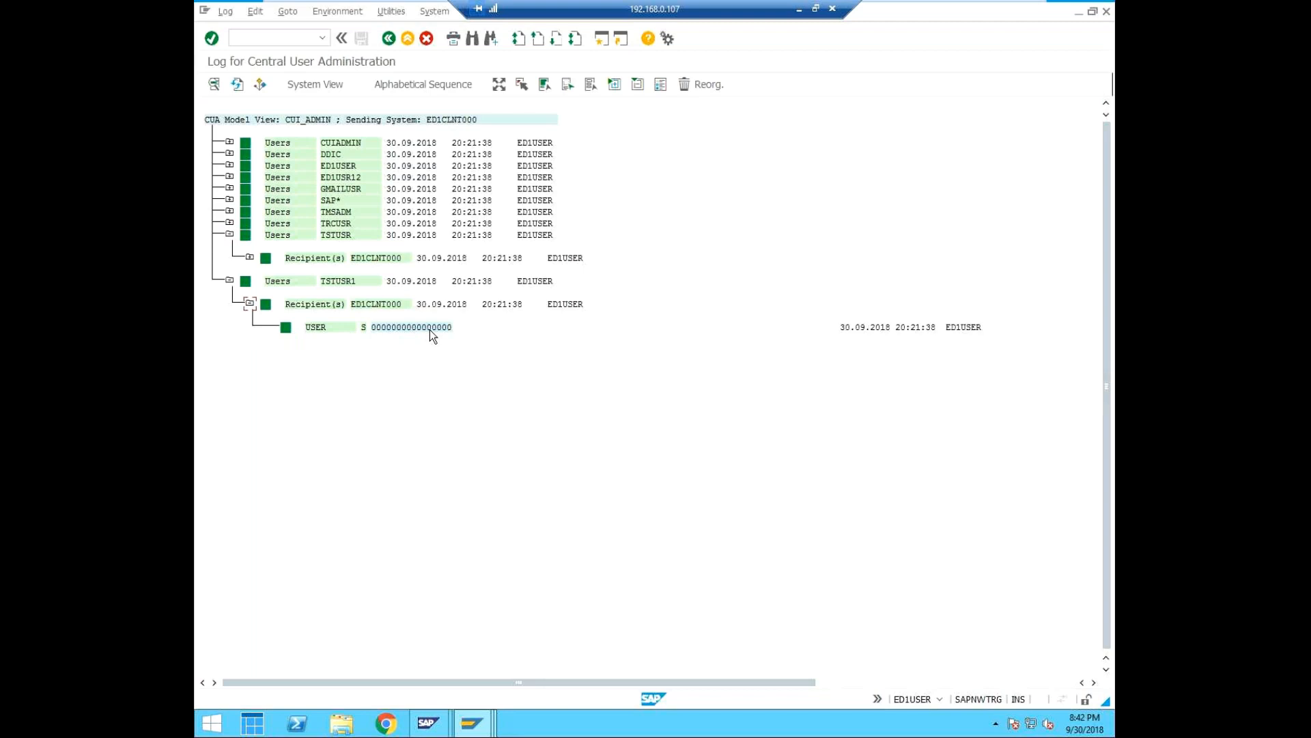
{"action": "left_click", "coordinate": [250, 258]}
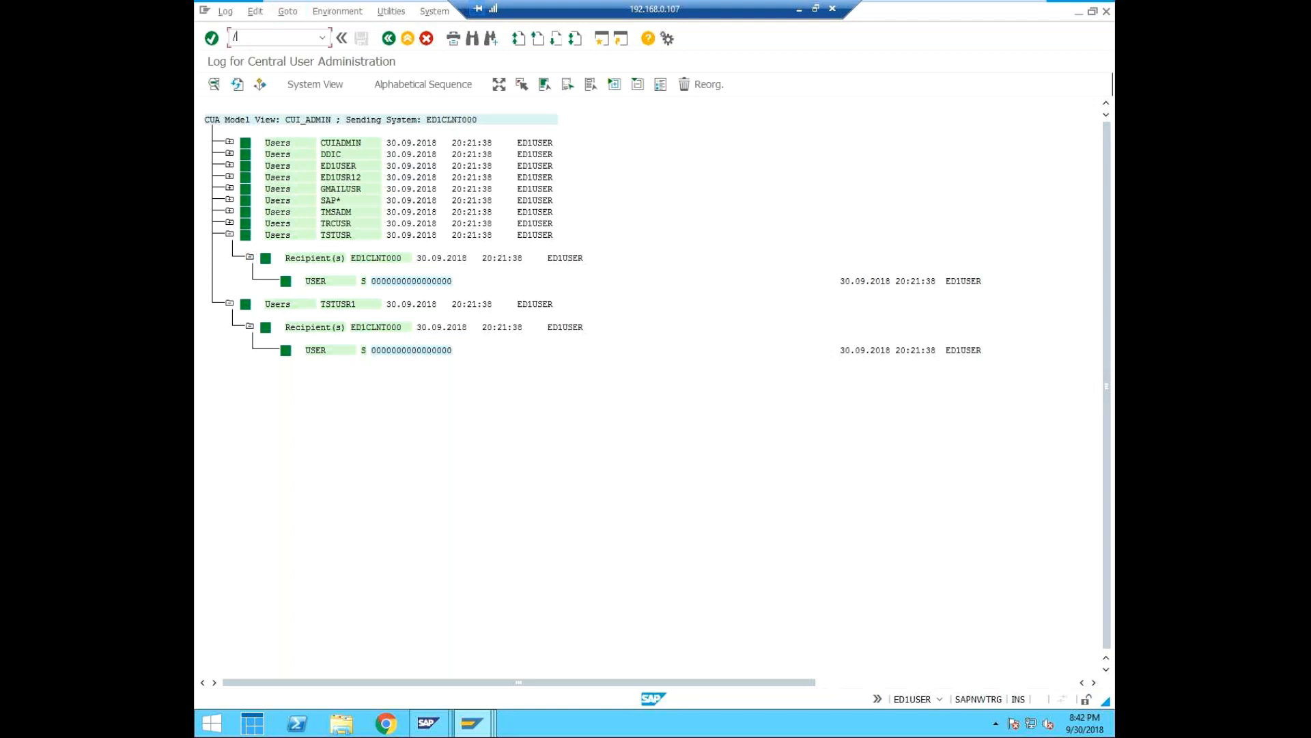
Switch to the Maintain Users session, check its system and client, and restart transaction SU01 there.
{"action": "left_click", "coordinate": [480, 732]}
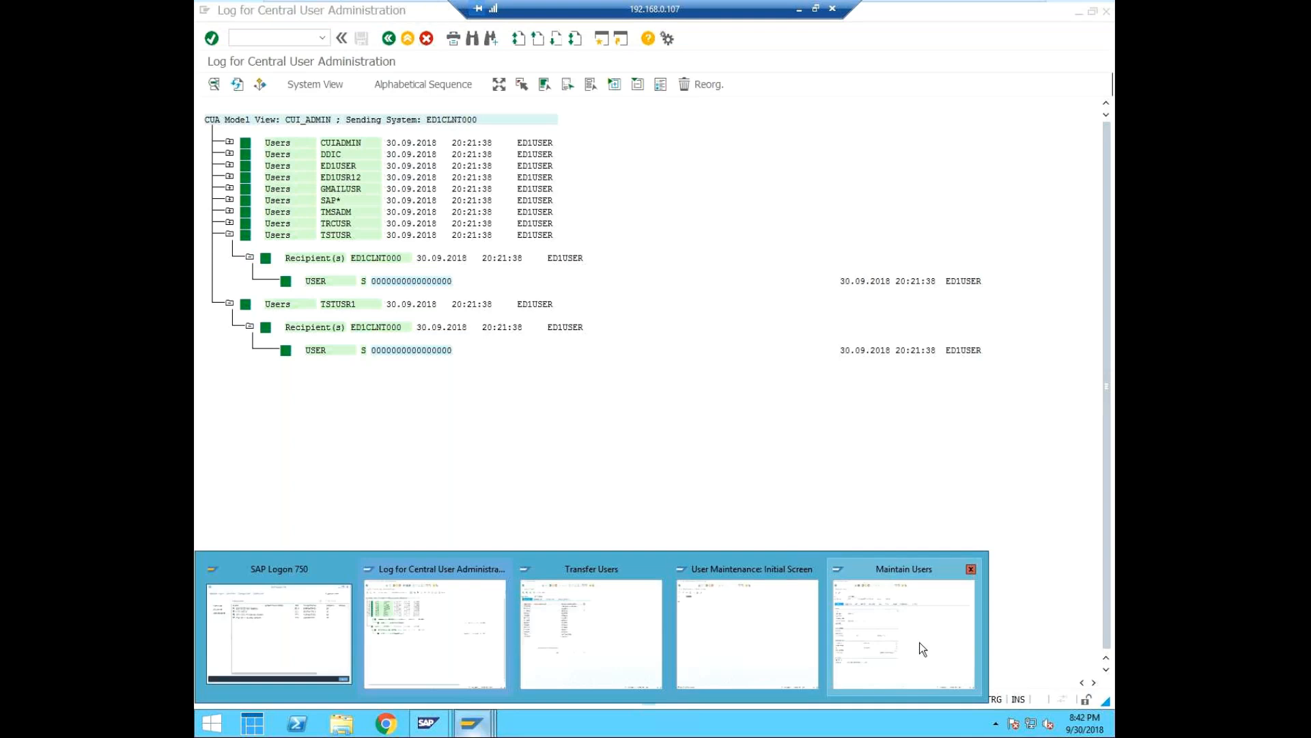
{"action": "left_click", "coordinate": [919, 642]}
{"action": "left_click", "coordinate": [938, 699]}
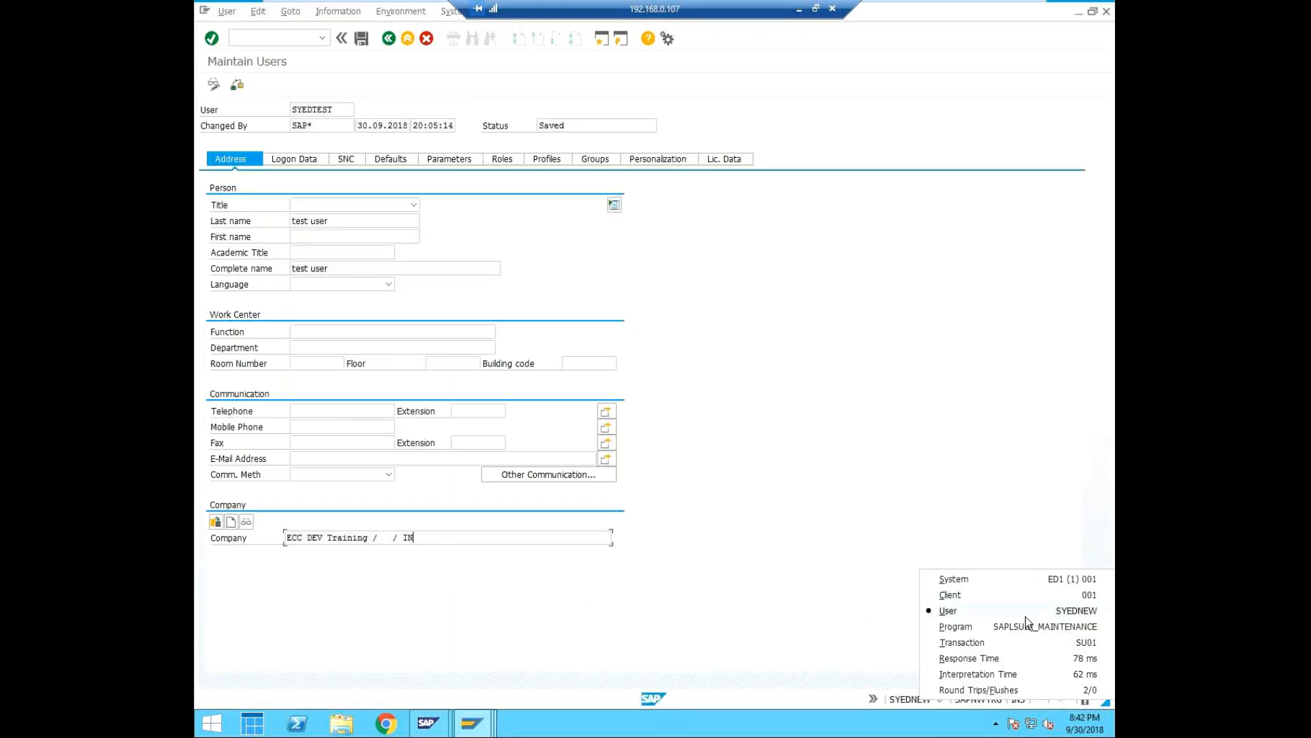
{"action": "left_click", "coordinate": [834, 469]}
{"action": "left_click", "coordinate": [301, 36]}
{"action": "type", "text": "/nsu01"}
{"action": "key", "text": "Return"}
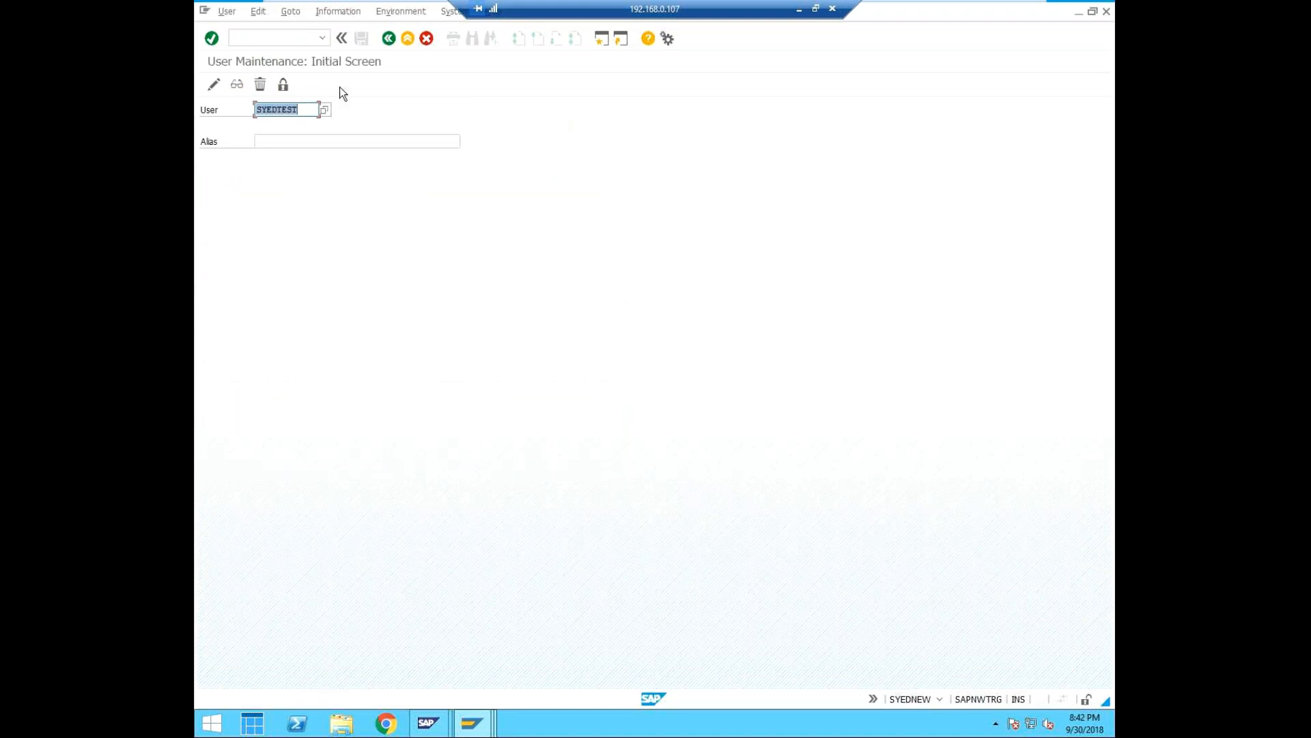
Try to open user cuiadmin for change in the child system.
{"action": "type", "text": "cui"}
{"action": "key", "text": "Down"}
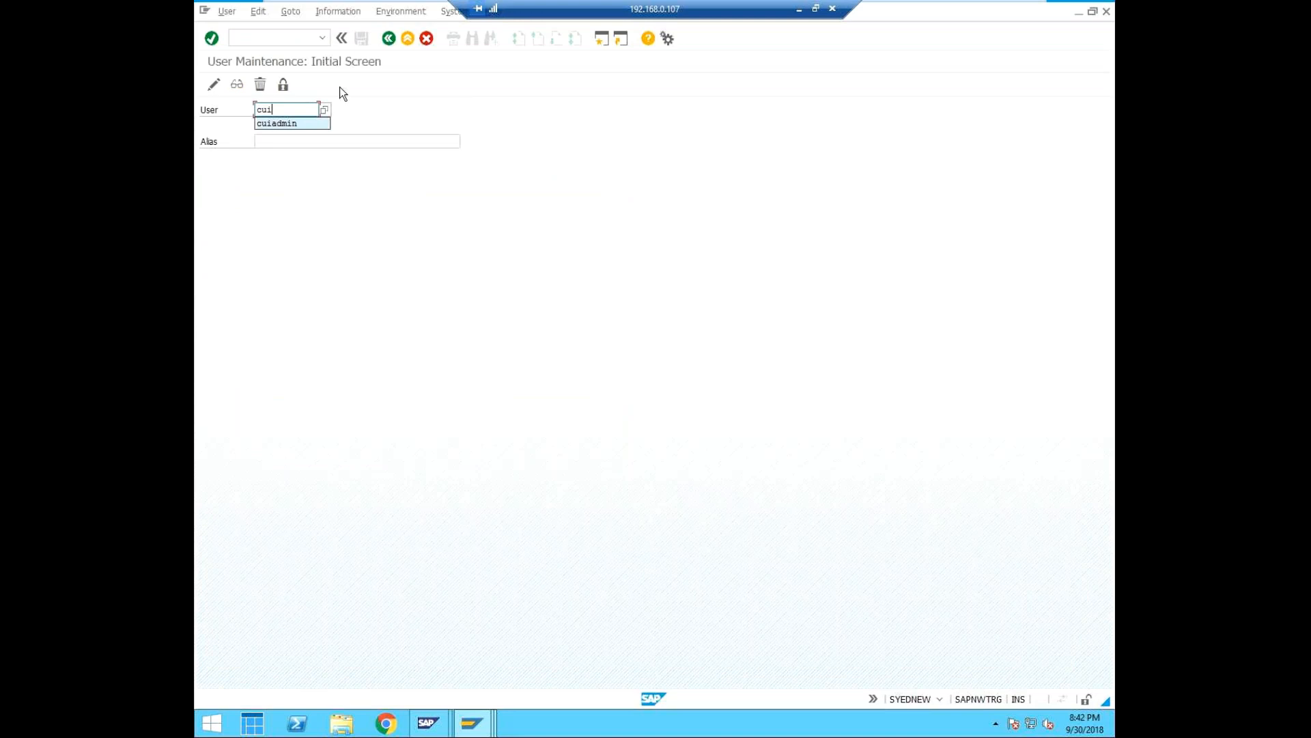
{"action": "key", "text": "Return"}
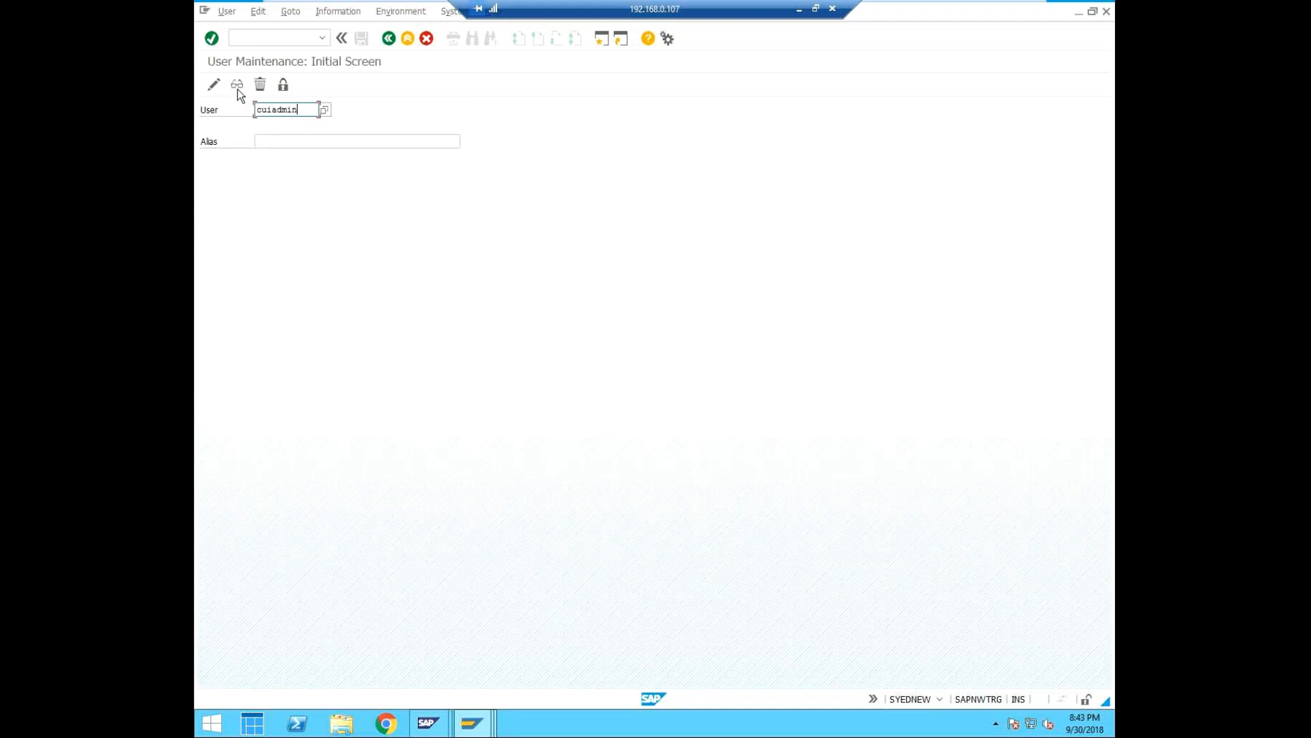
{"action": "left_click", "coordinate": [216, 87]}
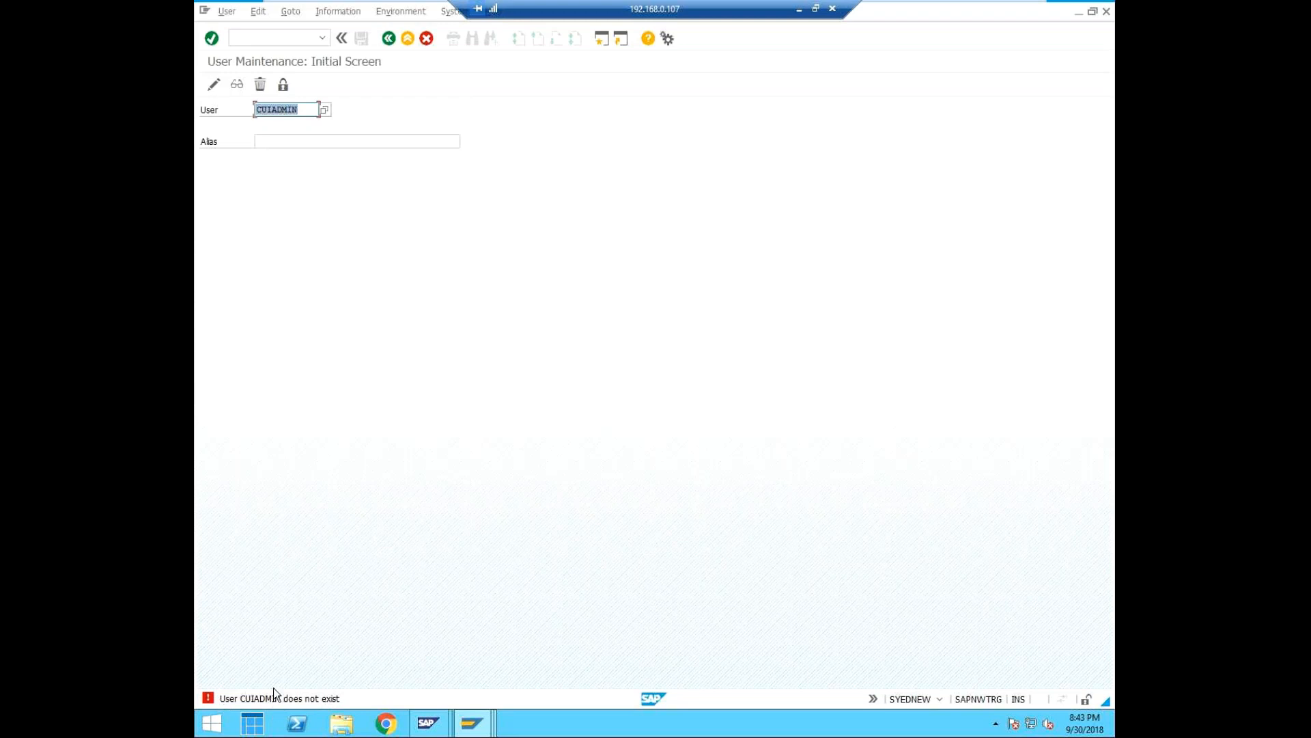
Check the system and client details of the child system's User Maintenance session, keeping CUIADMIN as the user.
{"action": "left_click", "coordinate": [308, 110]}
{"action": "left_click", "coordinate": [940, 698]}
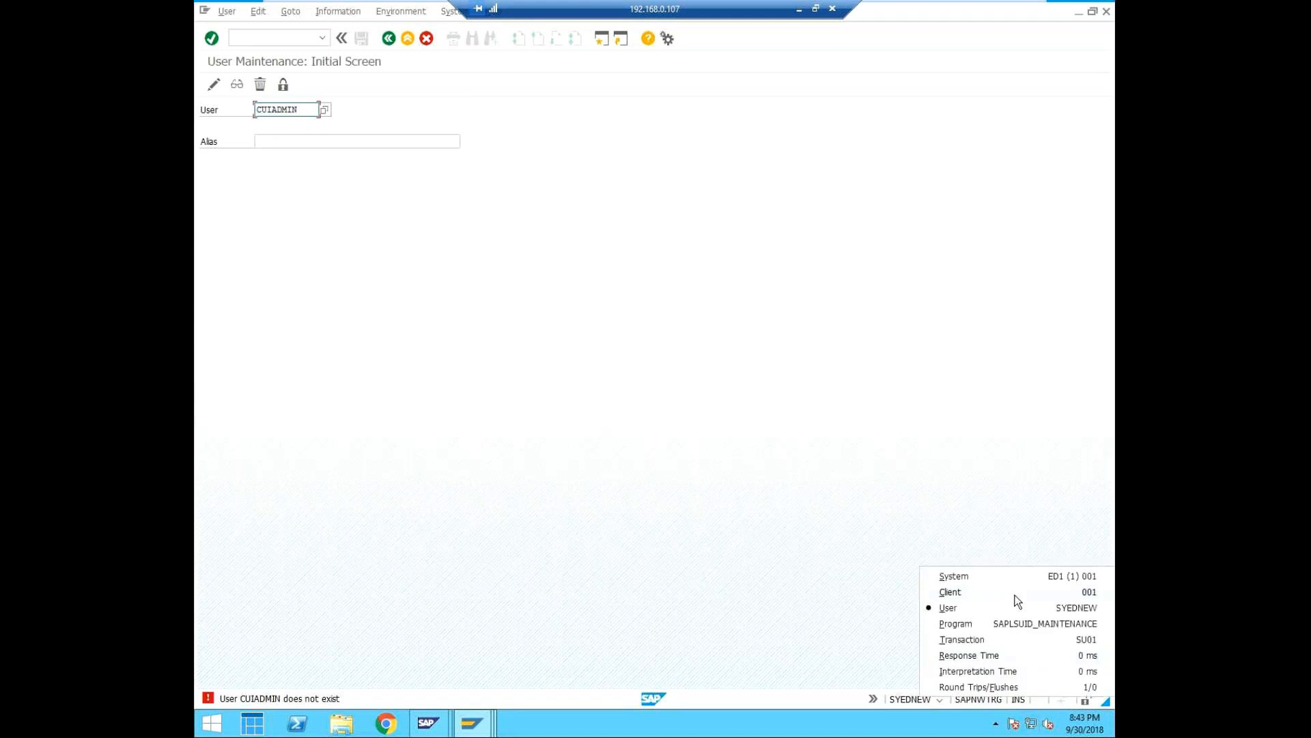
{"action": "left_click", "coordinate": [503, 518]}
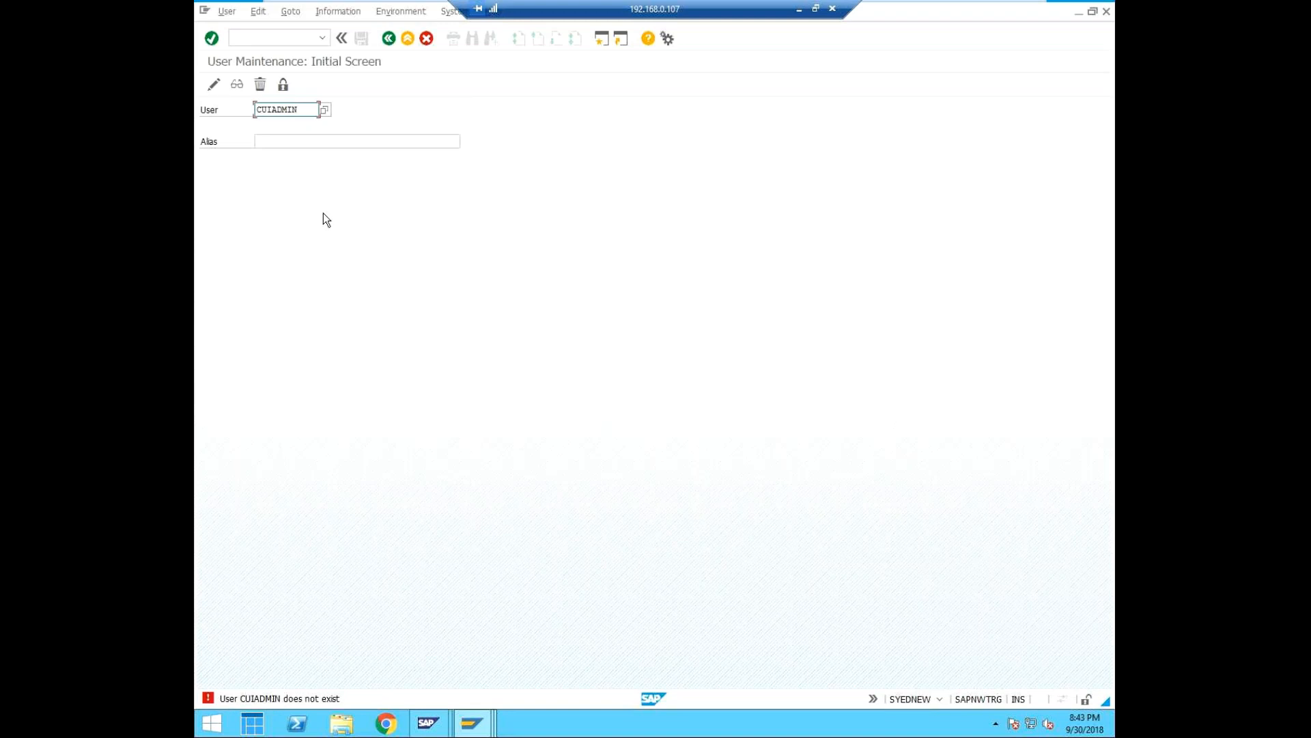
{"action": "left_click", "coordinate": [325, 110]}
{"action": "left_click", "coordinate": [696, 112]}
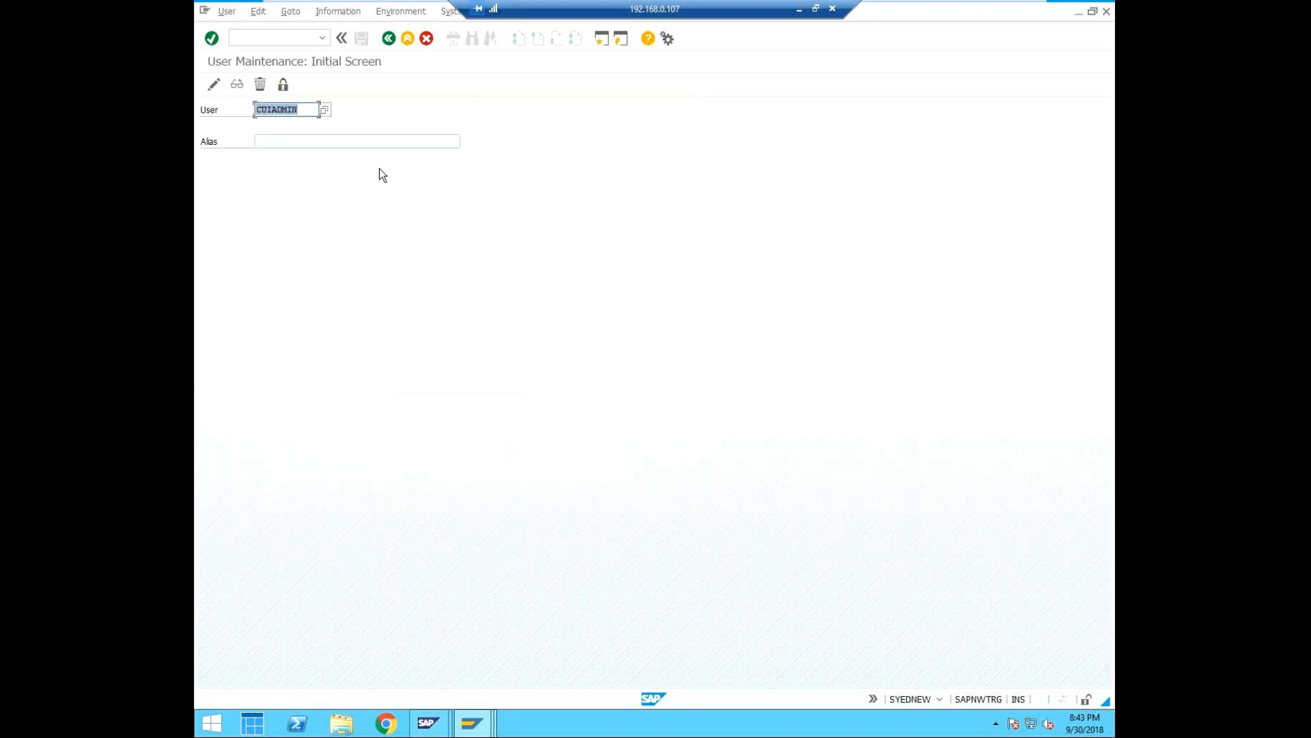
{"action": "left_click", "coordinate": [489, 728]}
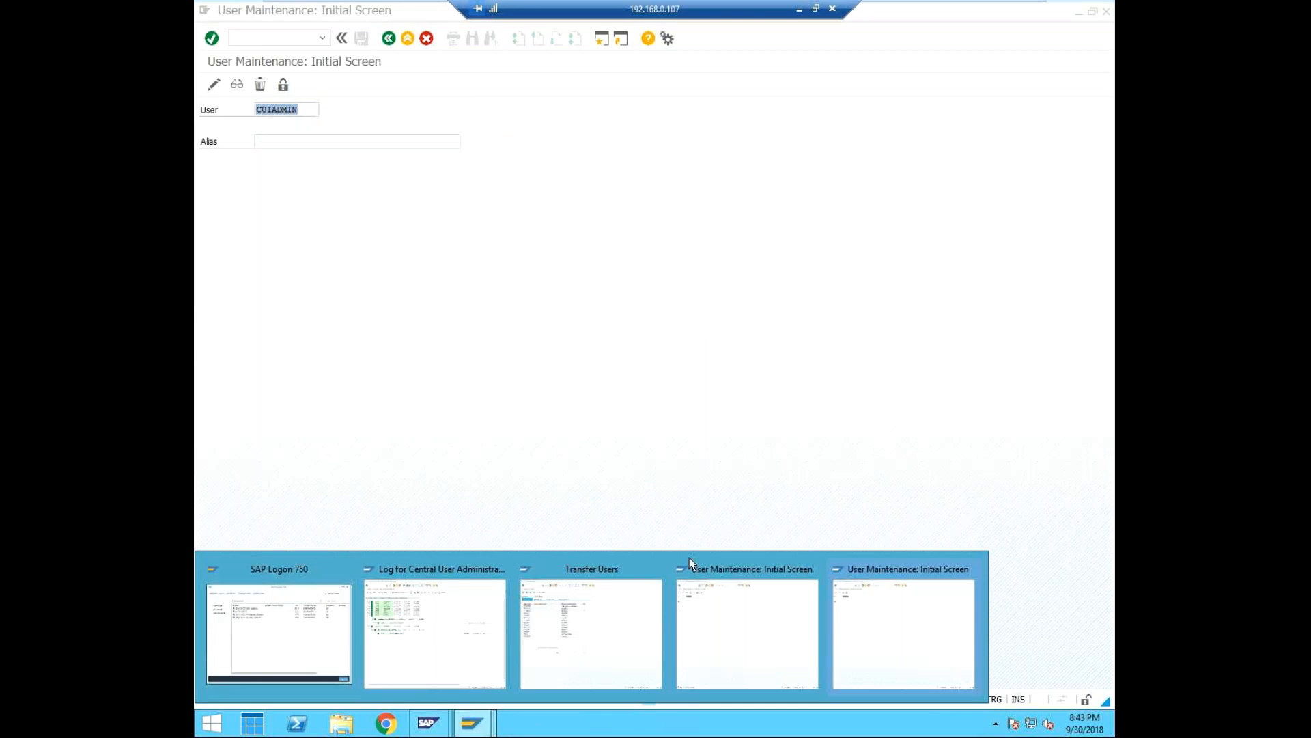
{"action": "left_click", "coordinate": [892, 618]}
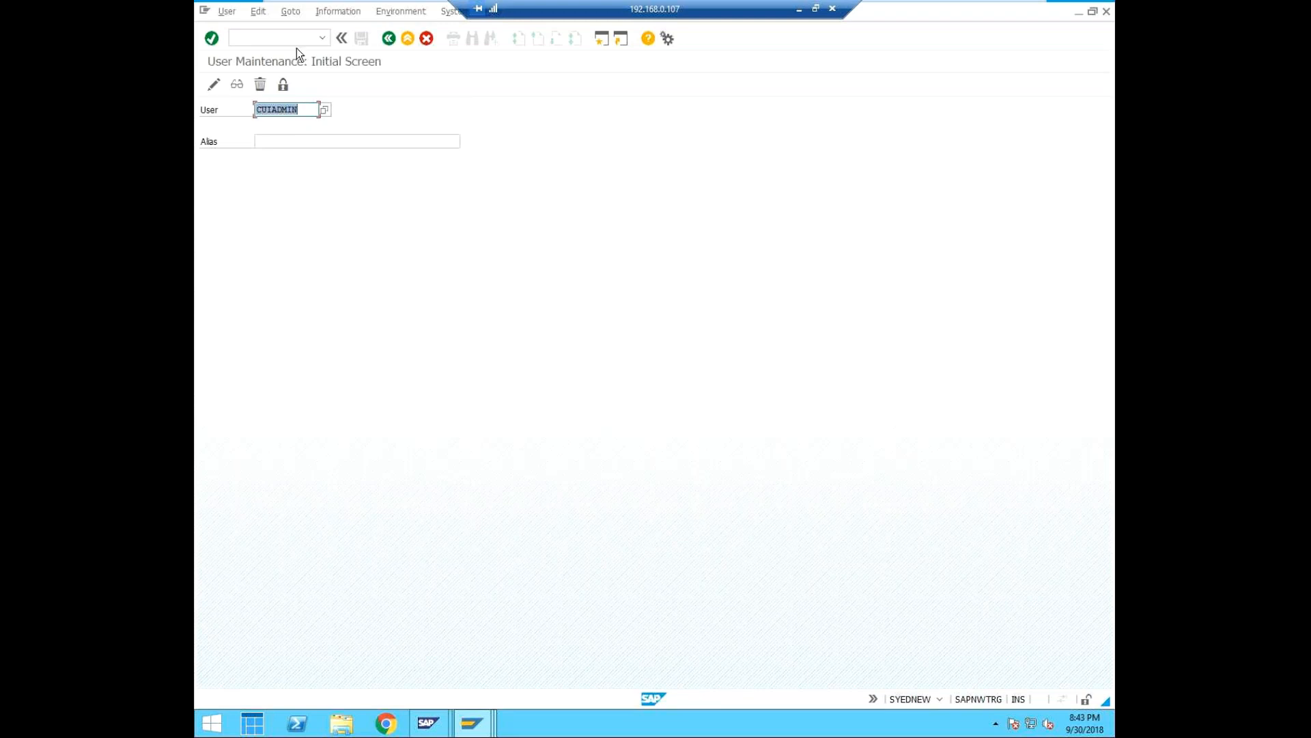
Switch to the Central User Administration log, examine CUIADMIN's recipient and distribution entries, refresh the log and expand CUIADMIN again.
{"action": "mouse_move", "coordinate": [473, 726]}
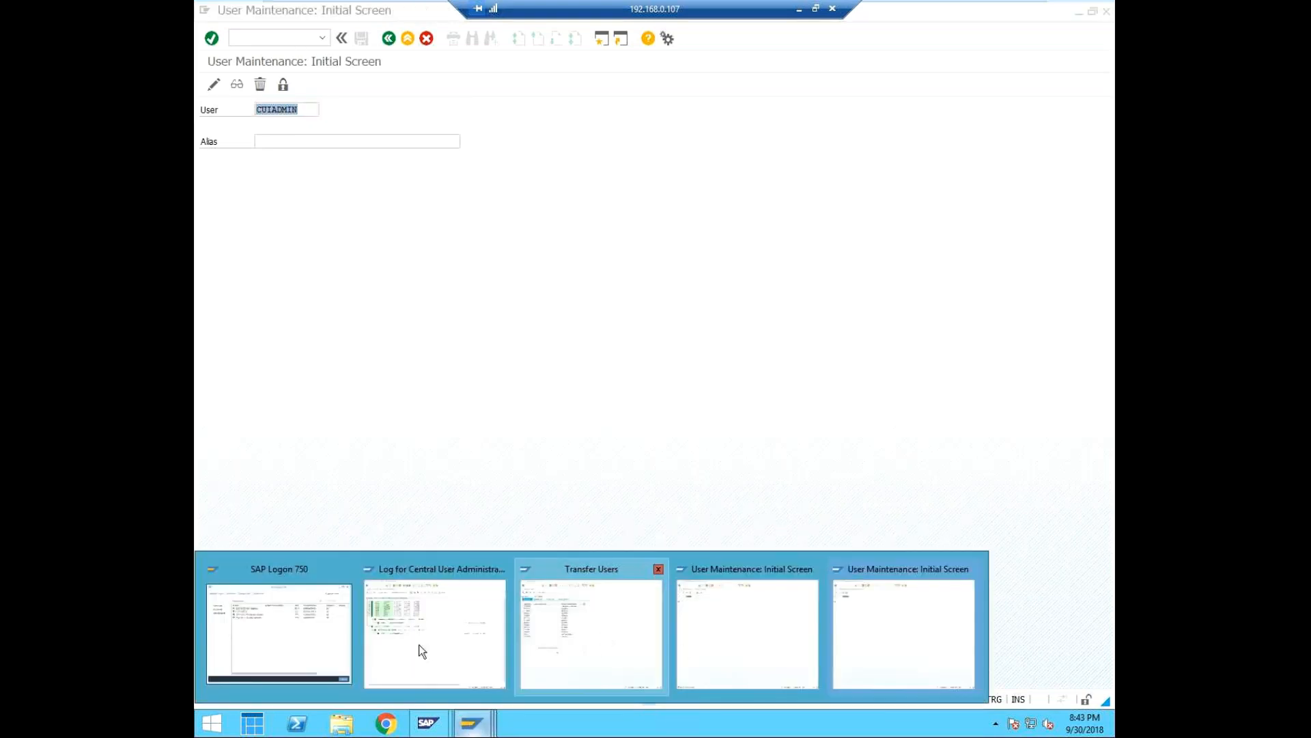
{"action": "left_click", "coordinate": [405, 632]}
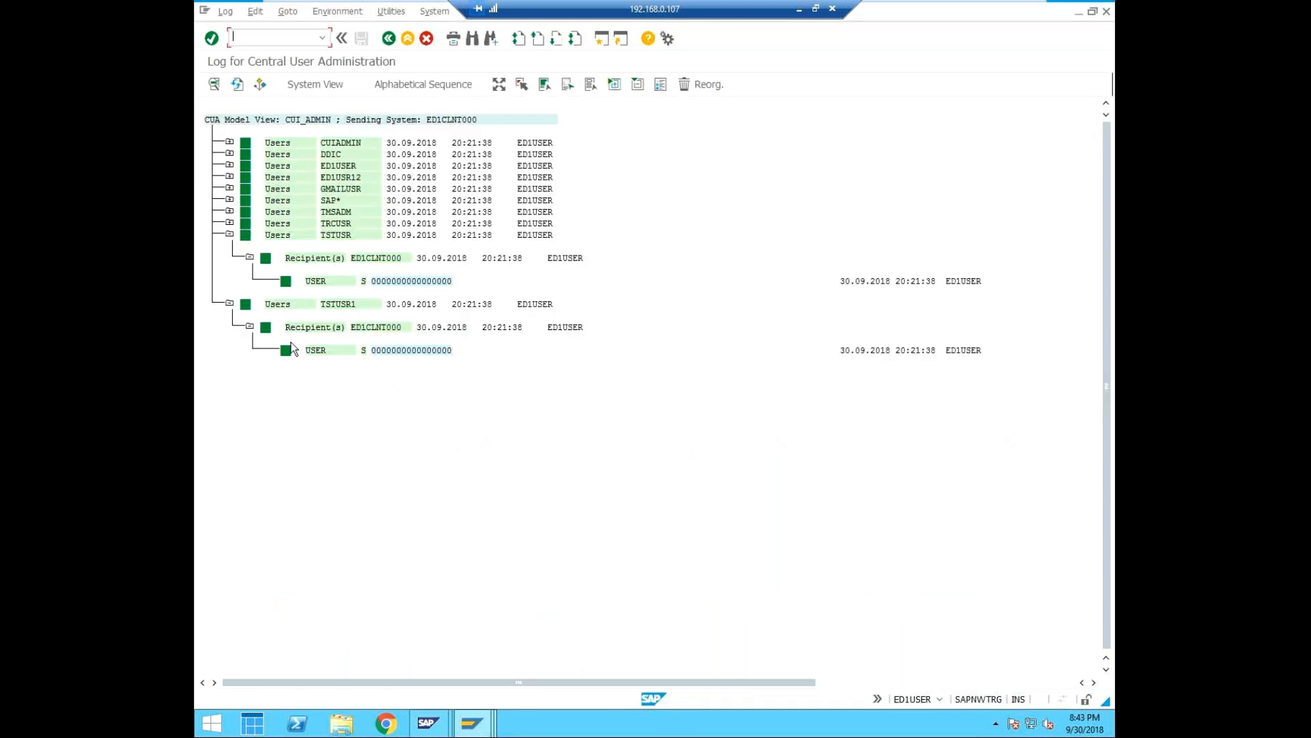
{"action": "left_click", "coordinate": [229, 142]}
{"action": "left_click", "coordinate": [250, 165]}
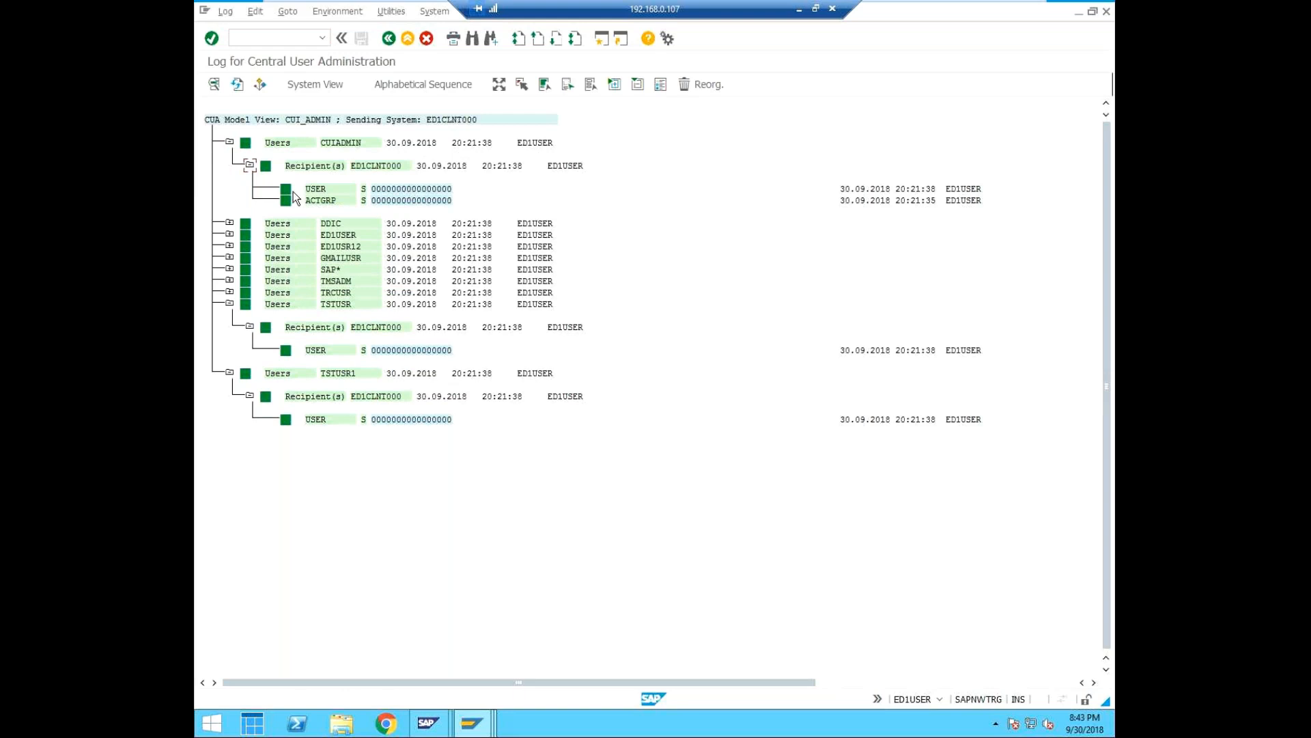
{"action": "mouse_move", "coordinate": [287, 204]}
{"action": "left_click", "coordinate": [236, 84]}
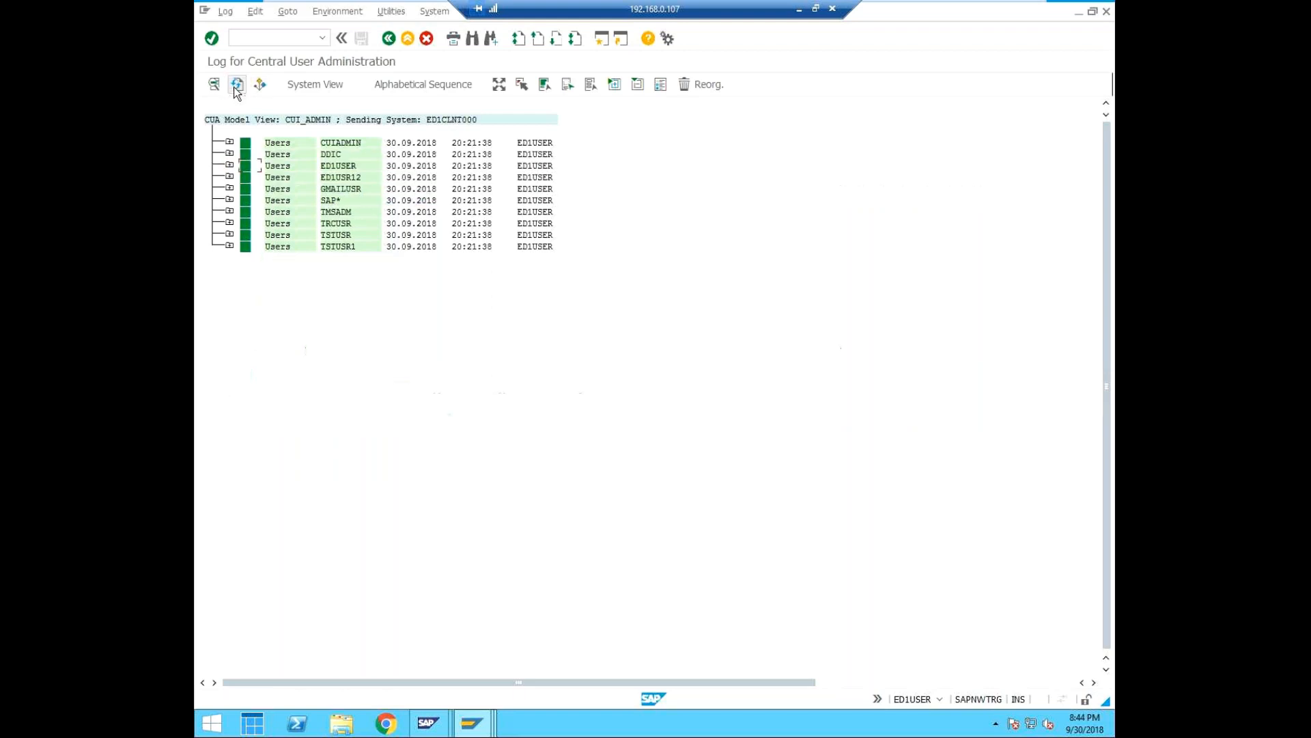
{"action": "left_click", "coordinate": [231, 142]}
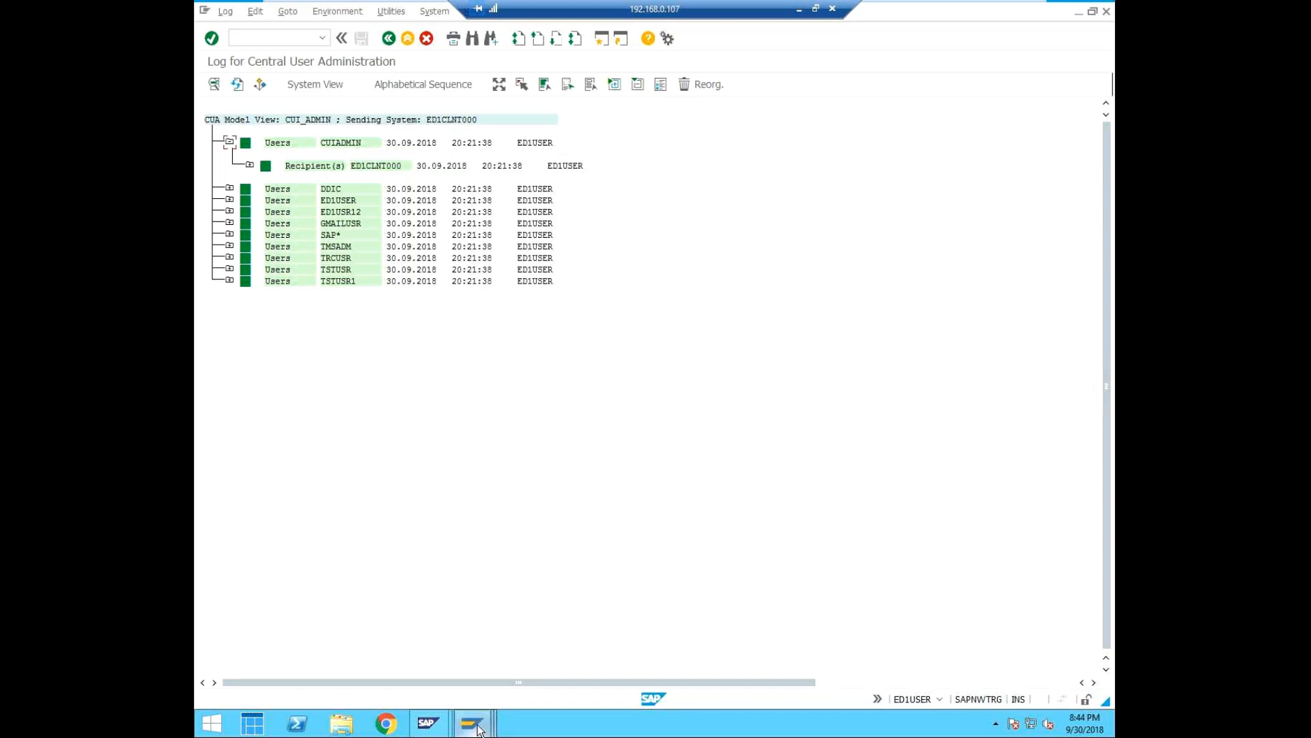
Return to the client 001 User Maintenance session and try again to open CUIADMIN for change.
{"action": "mouse_move", "coordinate": [478, 729]}
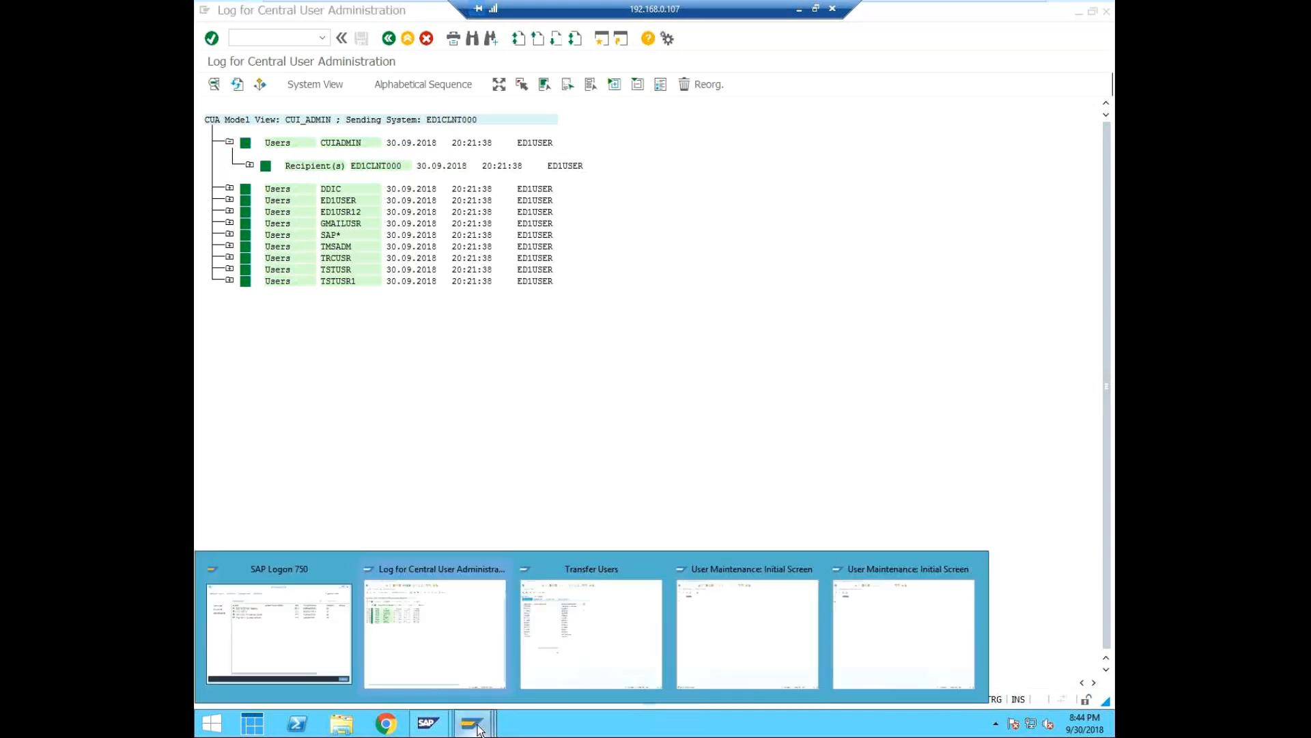
{"action": "left_click", "coordinate": [899, 616]}
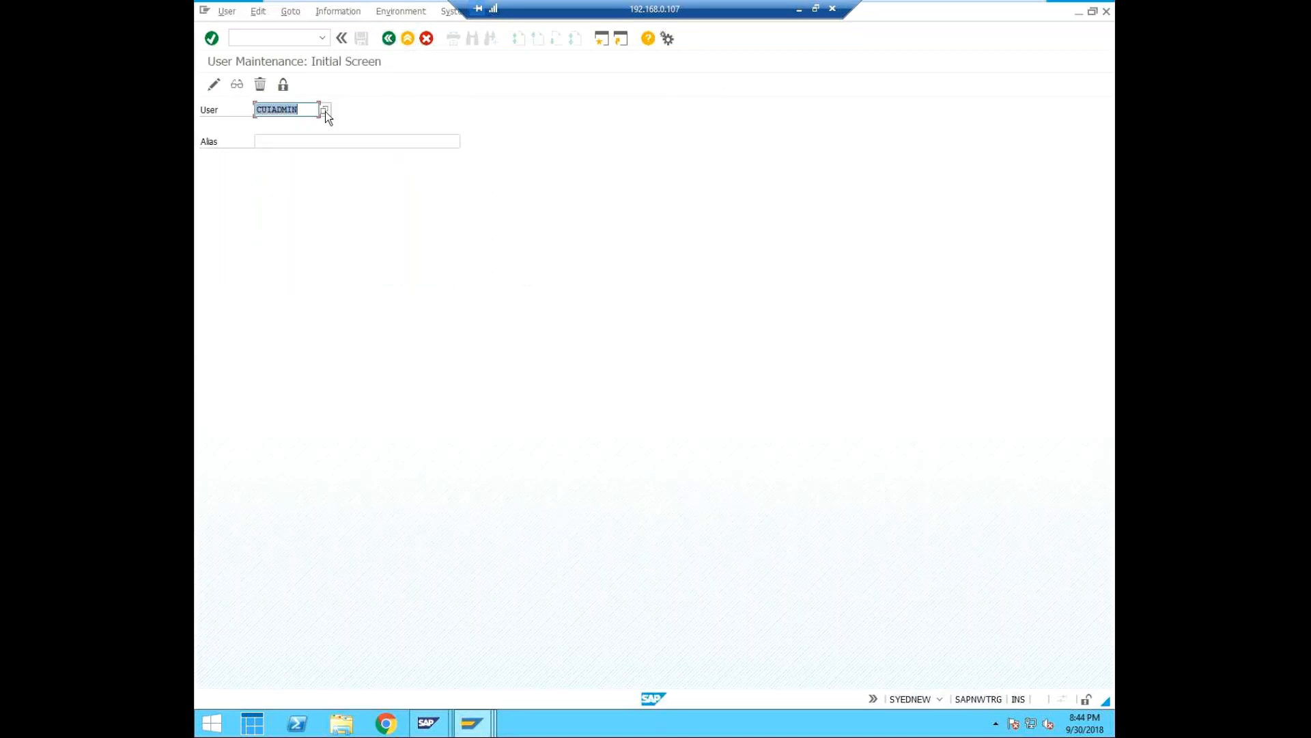
{"action": "left_click", "coordinate": [214, 85]}
Switch to the central system's log session, leave the log and start transaction SCUG.
{"action": "left_click", "coordinate": [471, 722]}
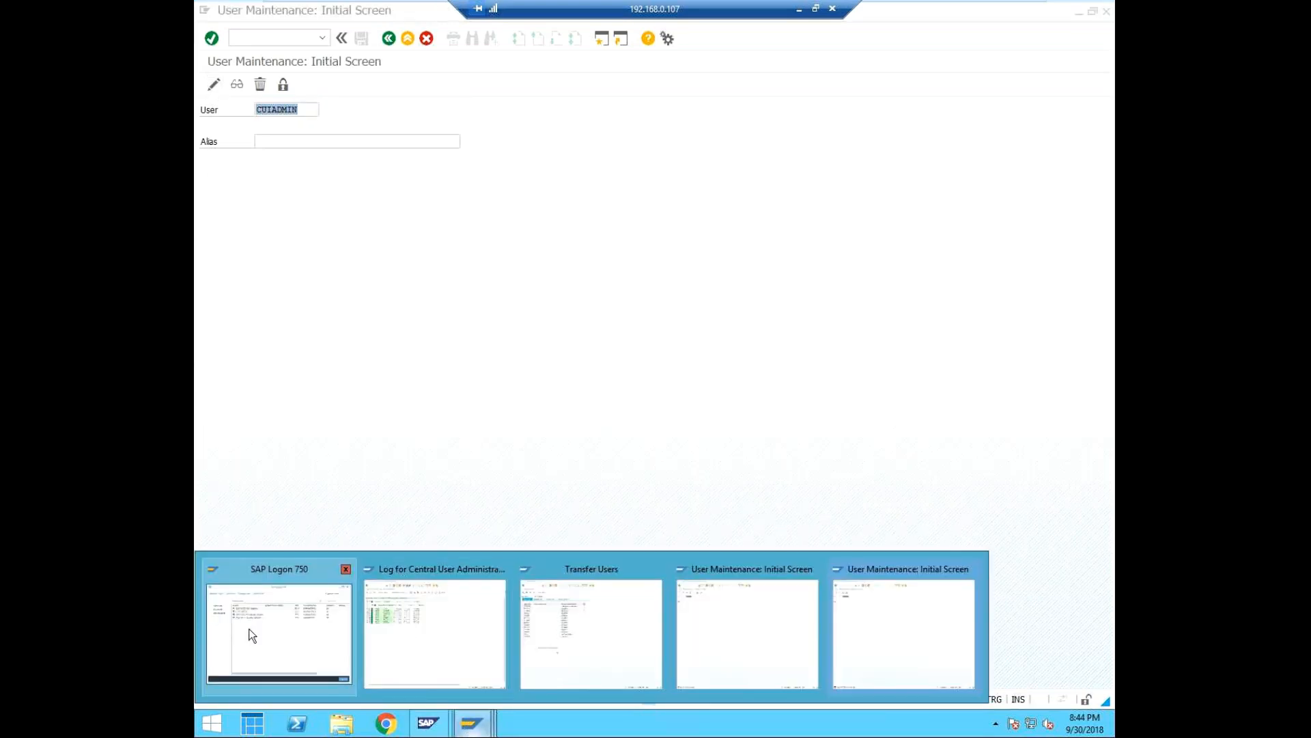
{"action": "left_click", "coordinate": [444, 617]}
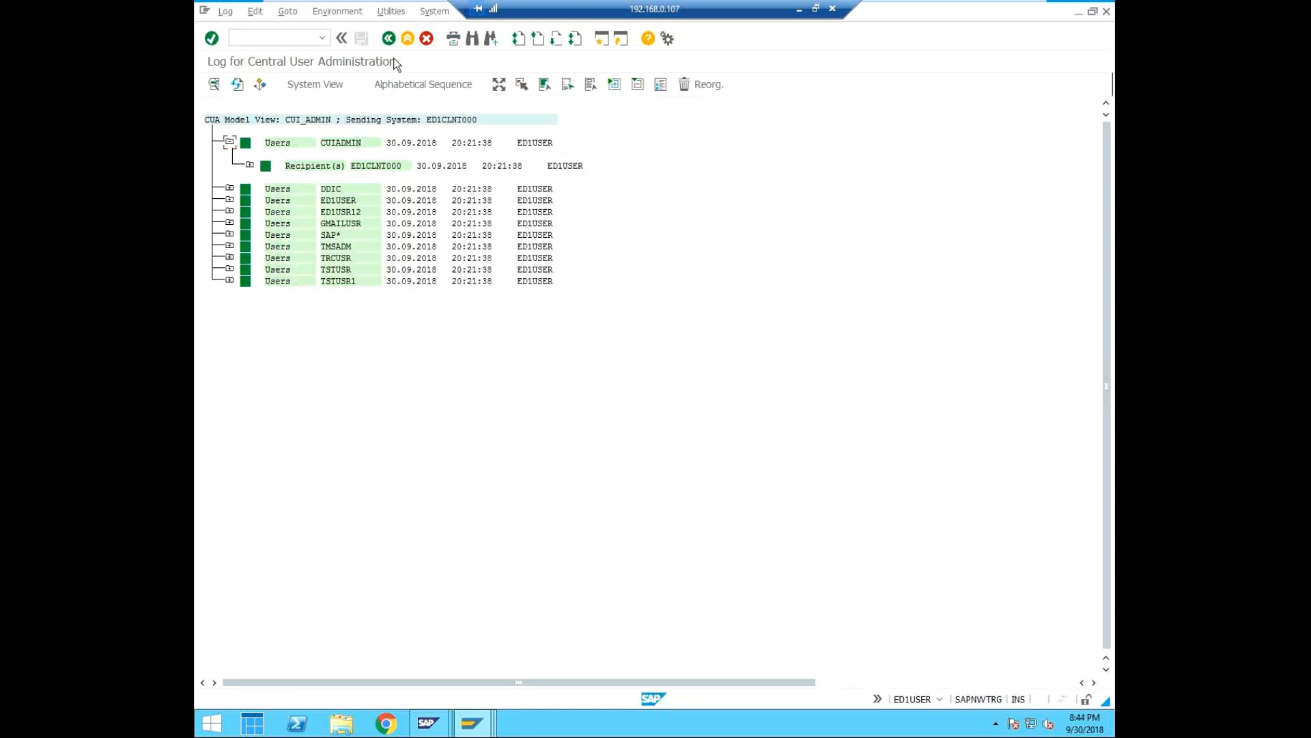
{"action": "left_click", "coordinate": [388, 38]}
{"action": "left_click", "coordinate": [273, 34]}
{"action": "type", "text": "/nscug"}
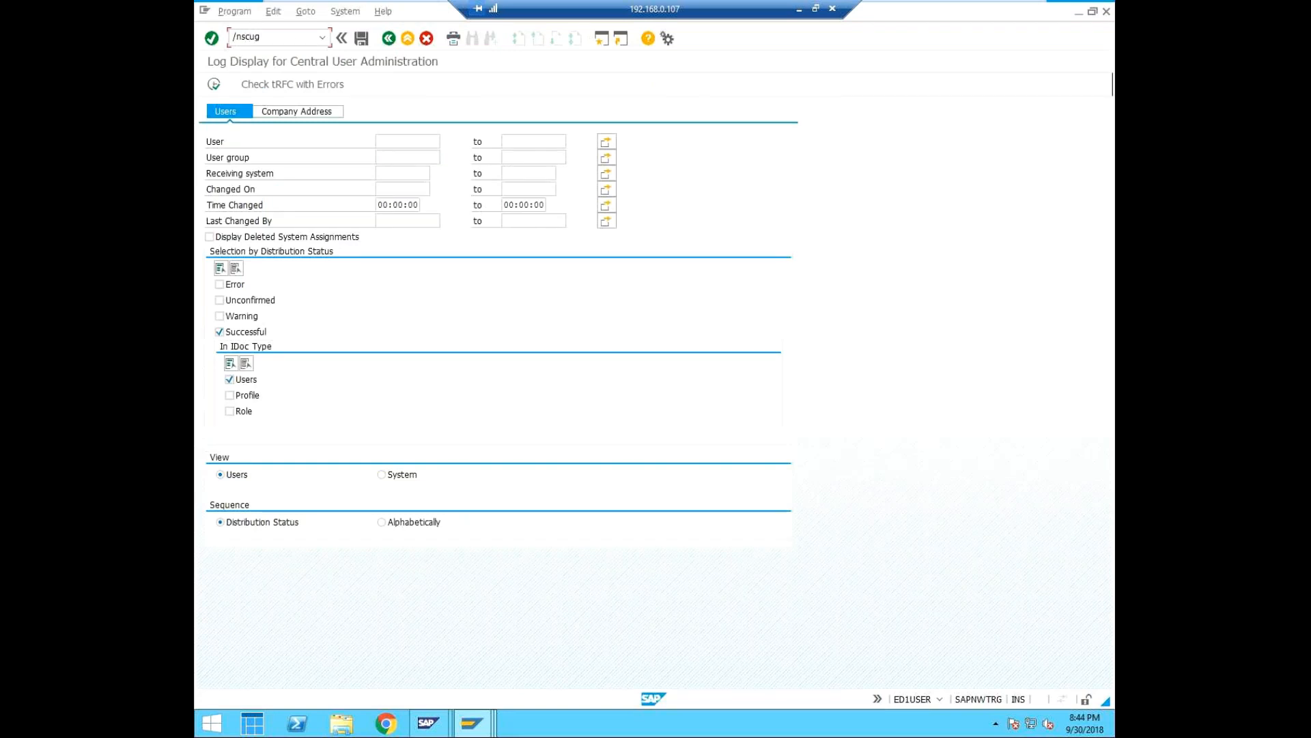
{"action": "key", "text": "Return"}
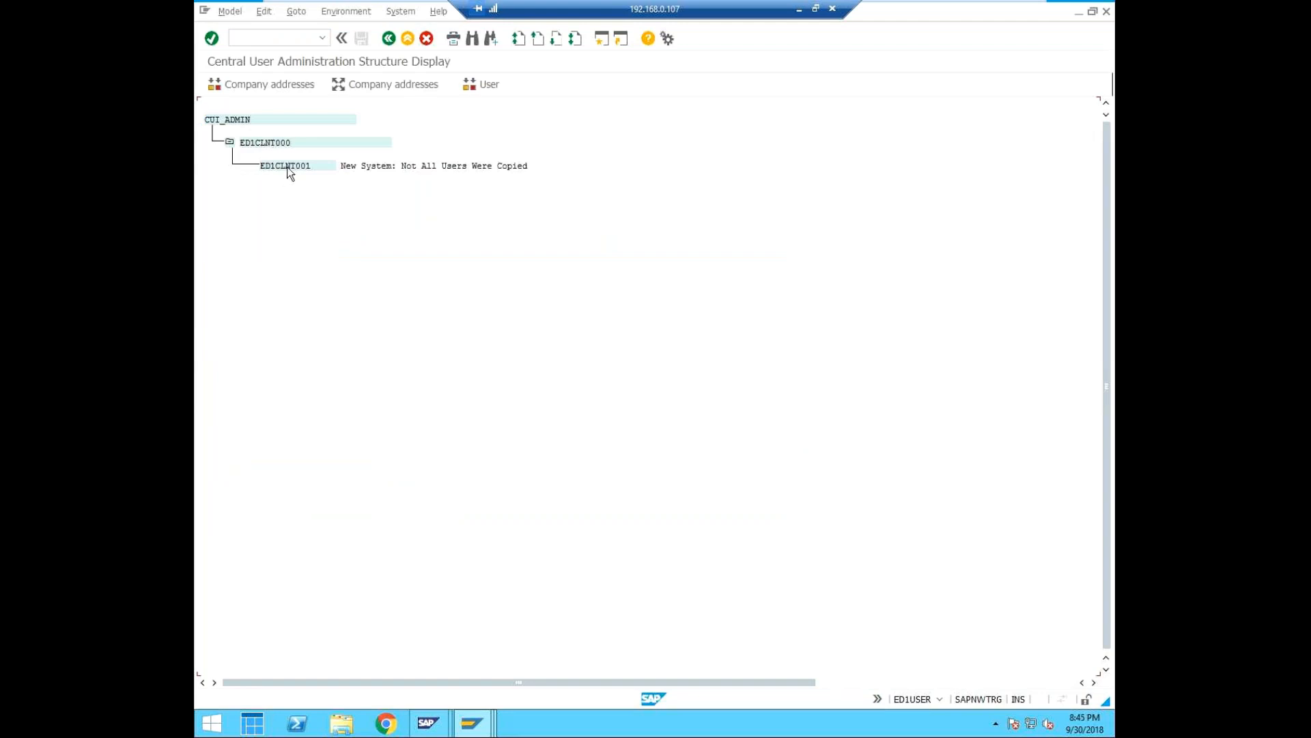
Try to copy the users of child system ED1CLNT001 to the central system and dismiss the resulting dialog.
{"action": "left_click", "coordinate": [287, 165]}
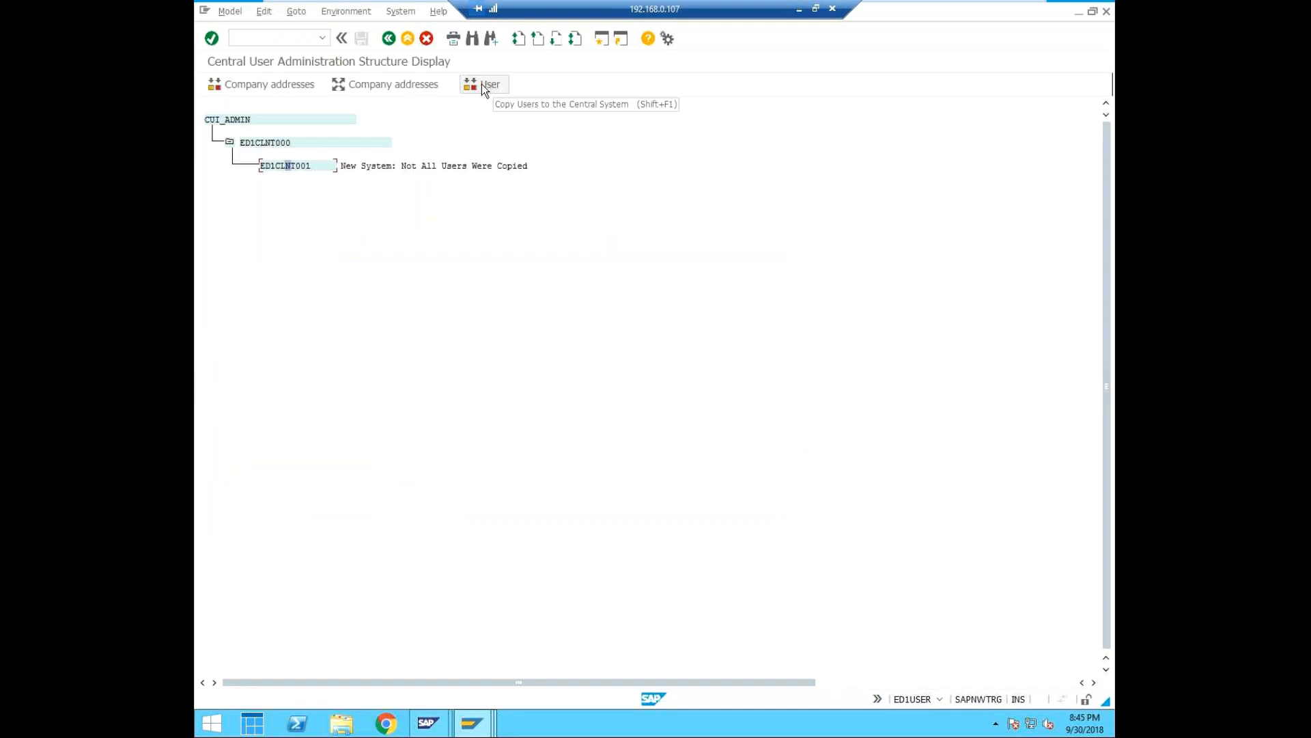
{"action": "left_click", "coordinate": [482, 84]}
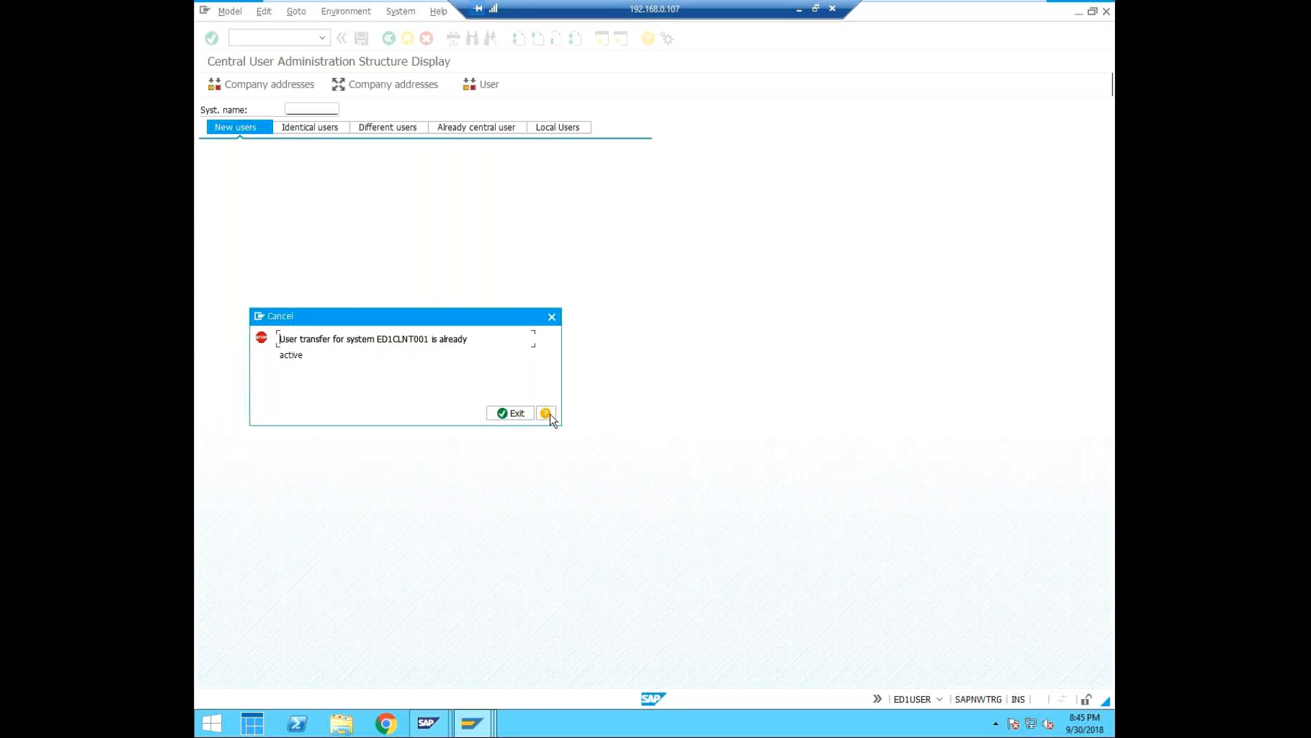
{"action": "left_click", "coordinate": [551, 318]}
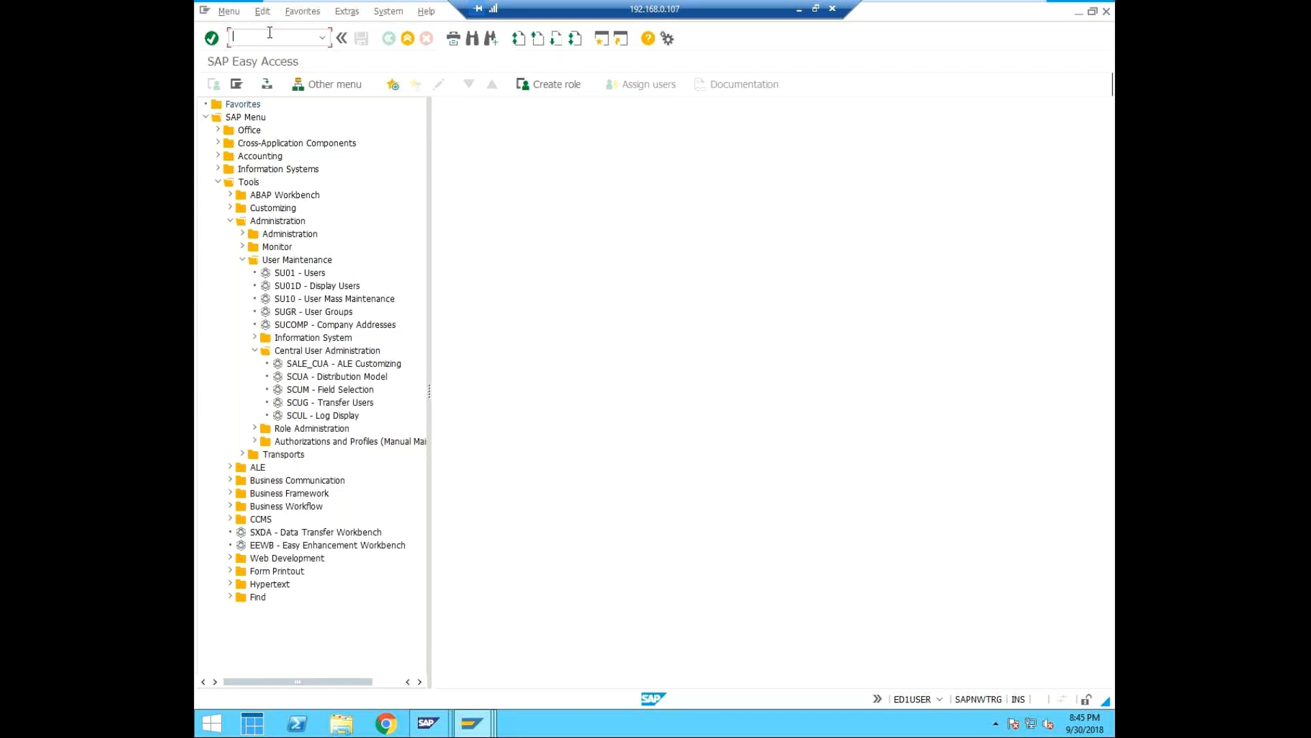
Compare the system and client details of the SAP Easy Access session with those of the CUIADMIN User Maintenance session.
{"action": "left_click", "coordinate": [948, 697]}
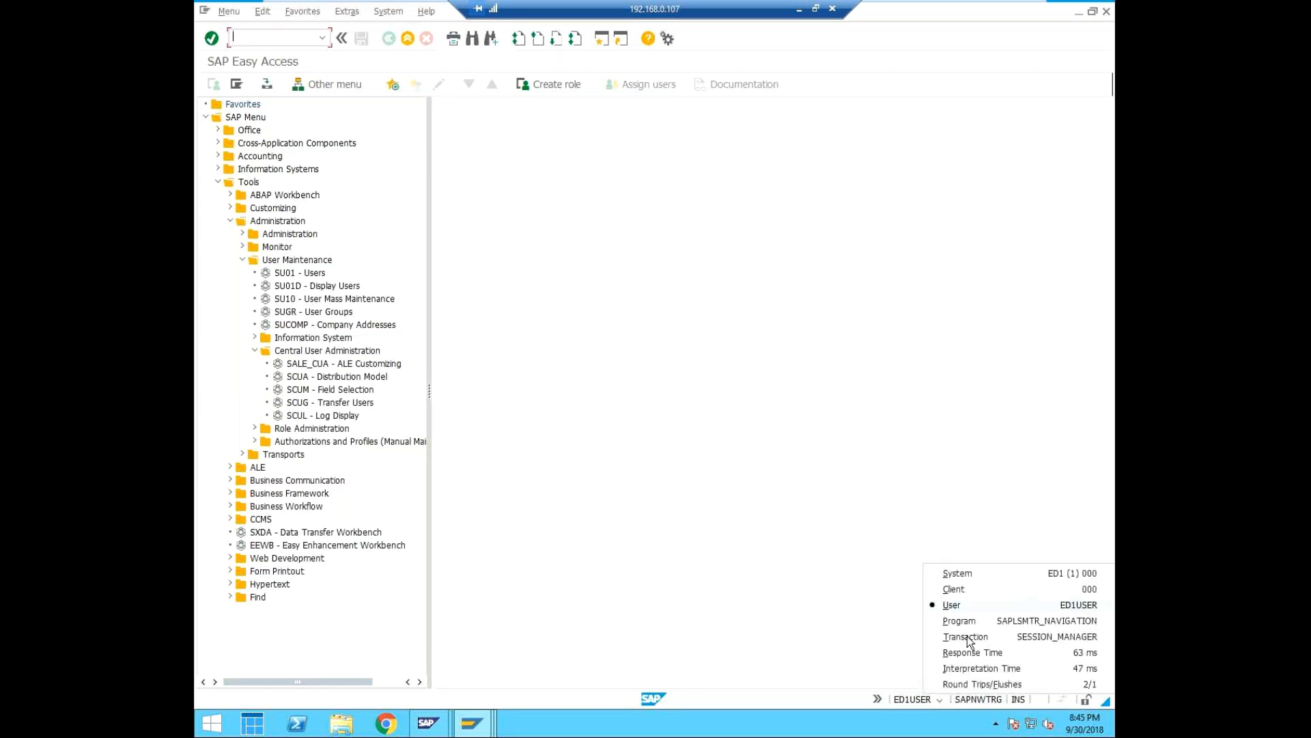
{"action": "left_click", "coordinate": [433, 733]}
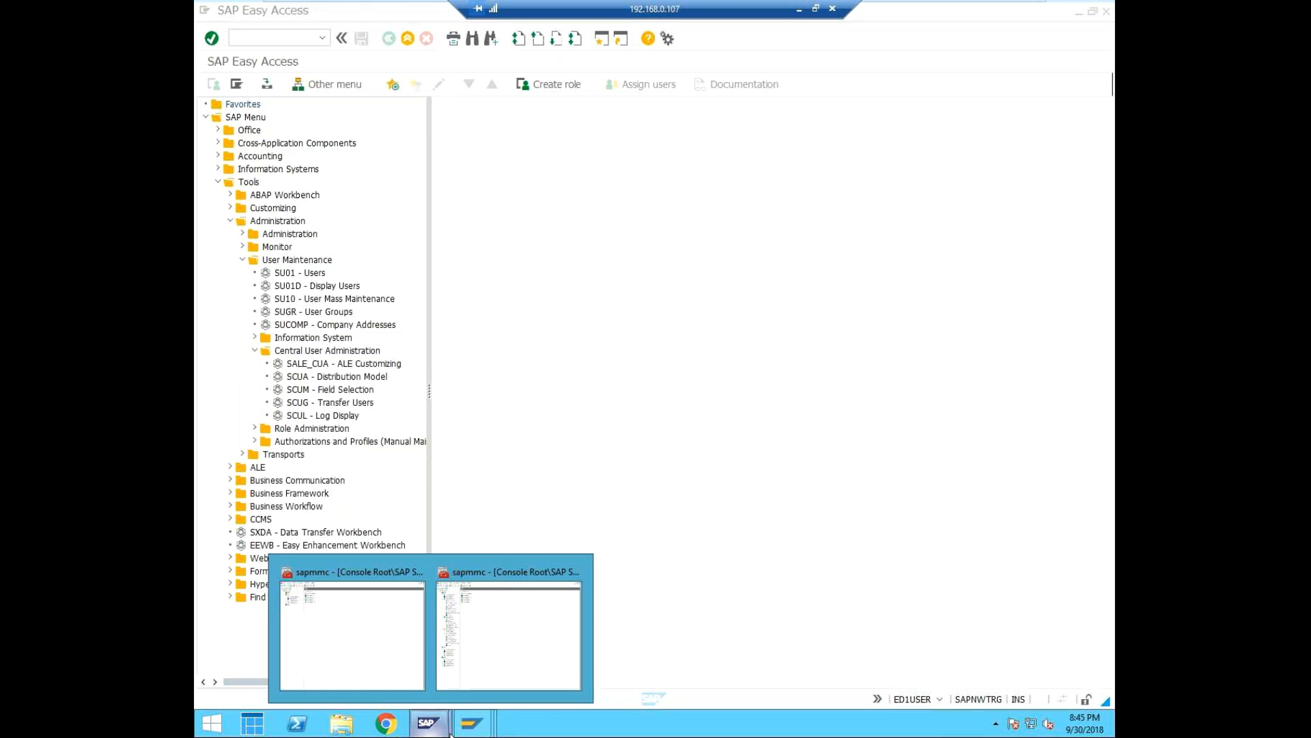
{"action": "left_click", "coordinate": [916, 620]}
{"action": "left_click", "coordinate": [939, 699]}
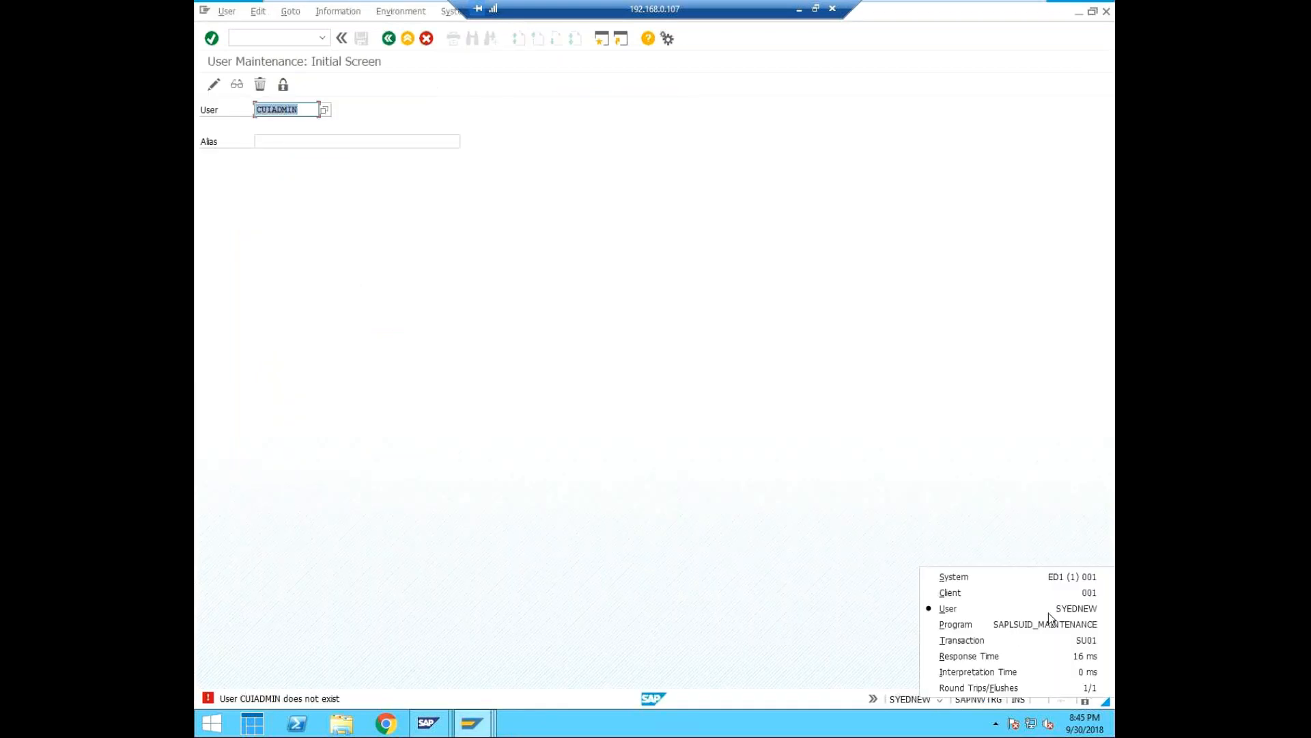
Start transaction SCUG in the client 001 session and try to copy ED1CLNT001's users to the central system.
{"action": "left_click", "coordinate": [270, 36]}
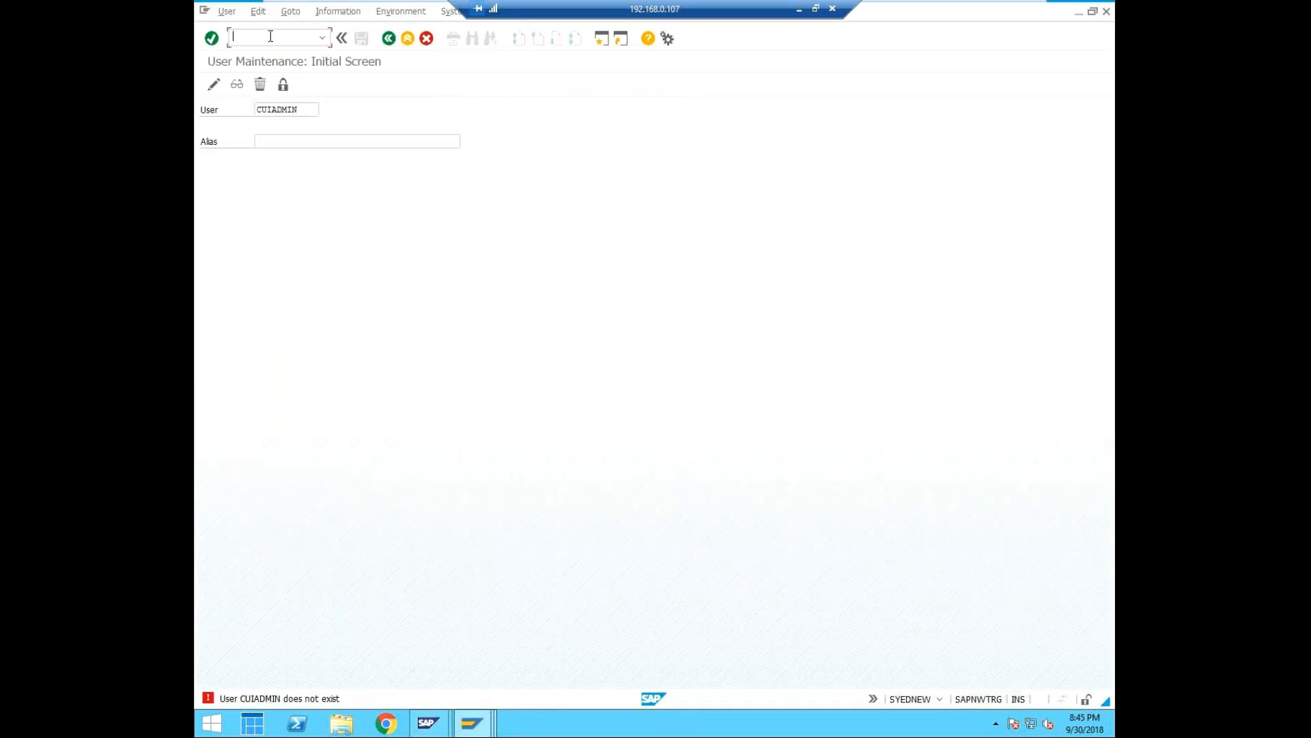
{"action": "type", "text": "/scug"}
{"action": "key", "text": "BackSpace"}
{"action": "key", "text": "BackSpace"}
{"action": "key", "text": "BackSpace"}
{"action": "key", "text": "BackSpace"}
{"action": "type", "text": "nsu"}
{"action": "key", "text": "BackSpace"}
{"action": "type", "text": "cug"}
{"action": "key", "text": "Return"}
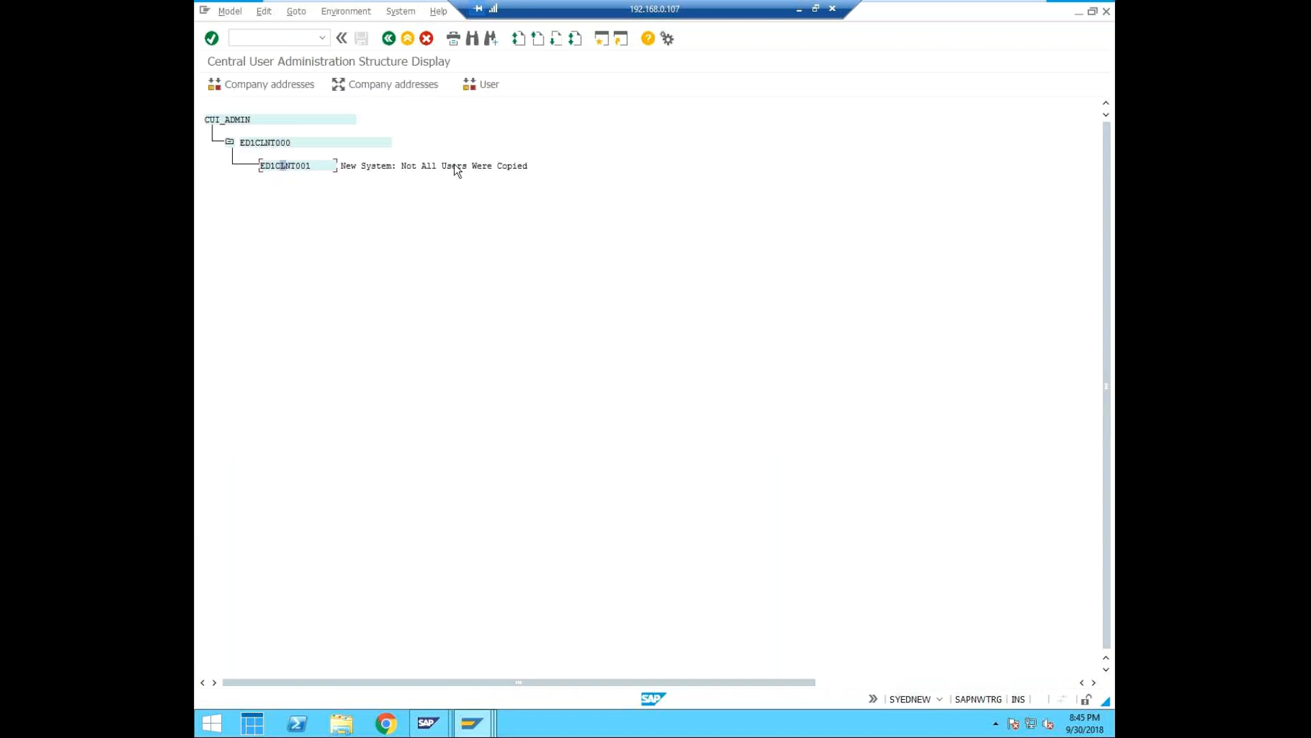
{"action": "left_click", "coordinate": [485, 85]}
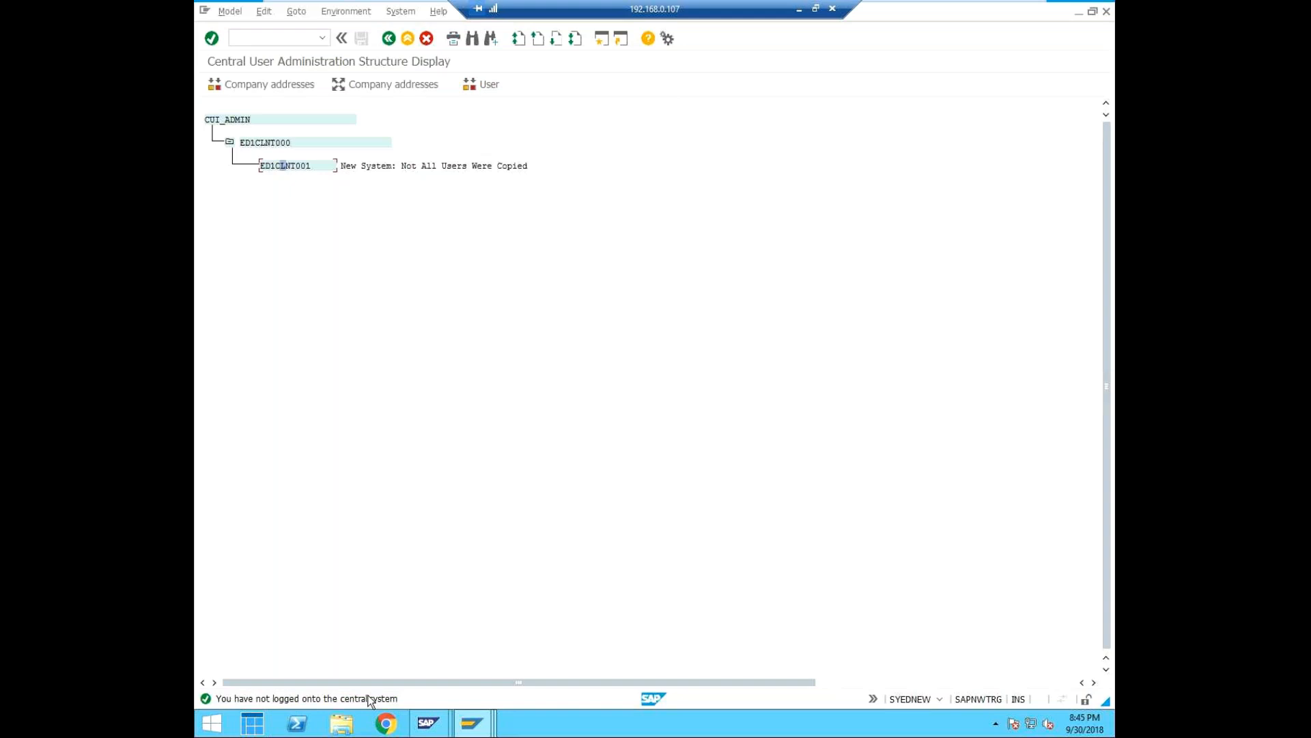
In the central system's User Maintenance session, replace the user ID's ending with TEST and try to open that user for change.
{"action": "left_click", "coordinate": [477, 728]}
{"action": "left_click", "coordinate": [709, 630]}
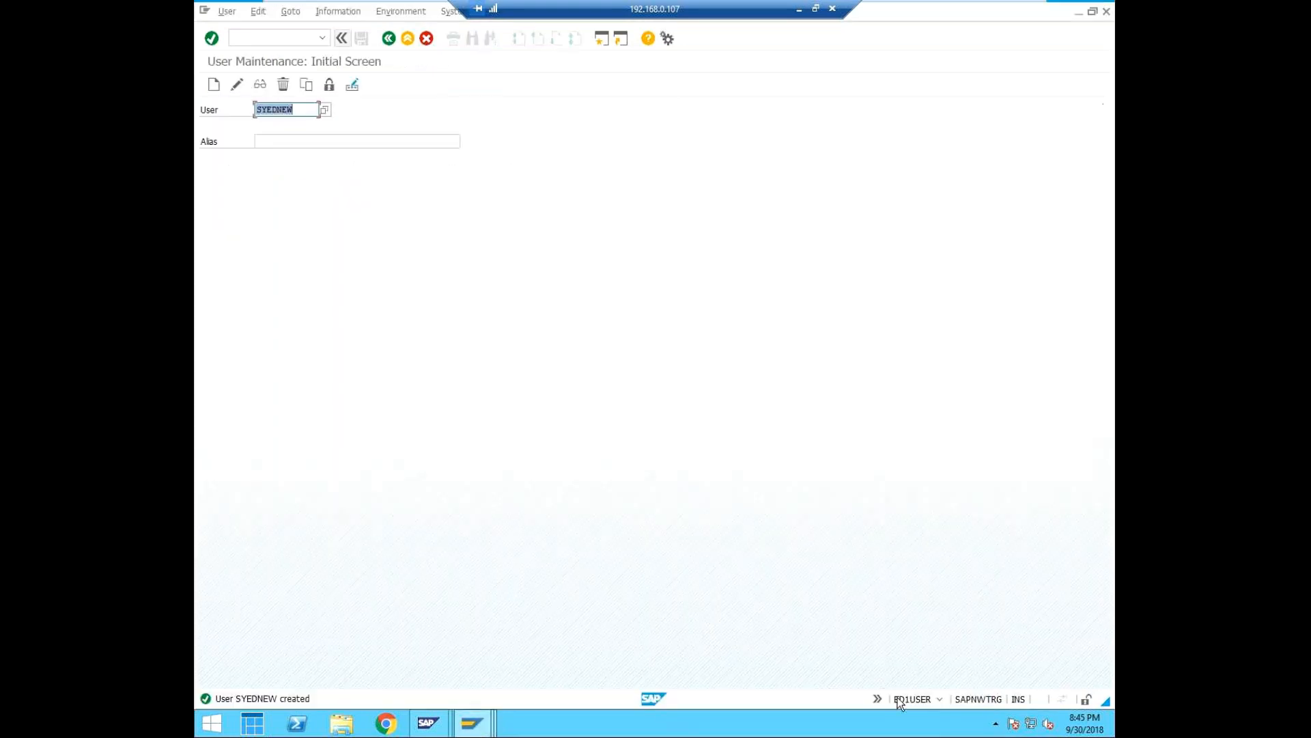
{"action": "left_click", "coordinate": [939, 699]}
{"action": "left_click", "coordinate": [313, 110]}
{"action": "key", "text": "BackSpace"}
{"action": "key", "text": "BackSpace"}
{"action": "key", "text": "BackSpace"}
{"action": "type", "text": "TEST"}
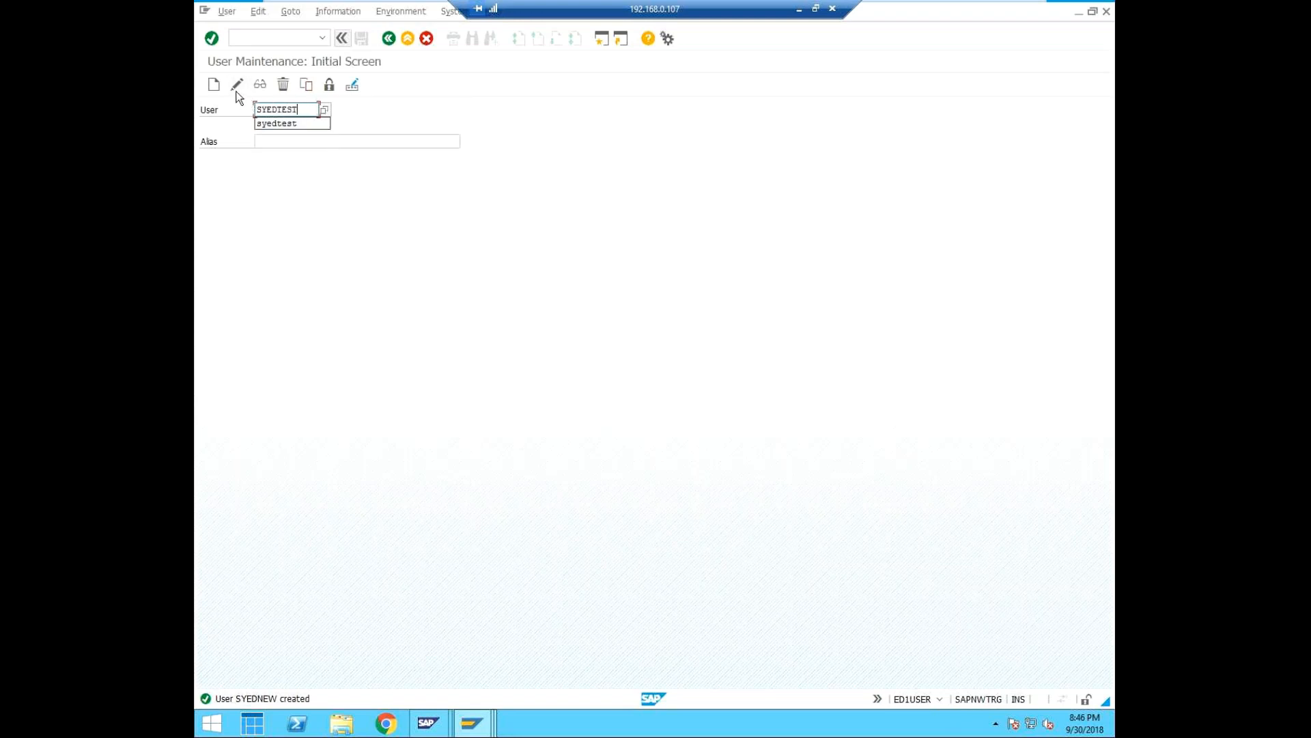
{"action": "left_click", "coordinate": [233, 86]}
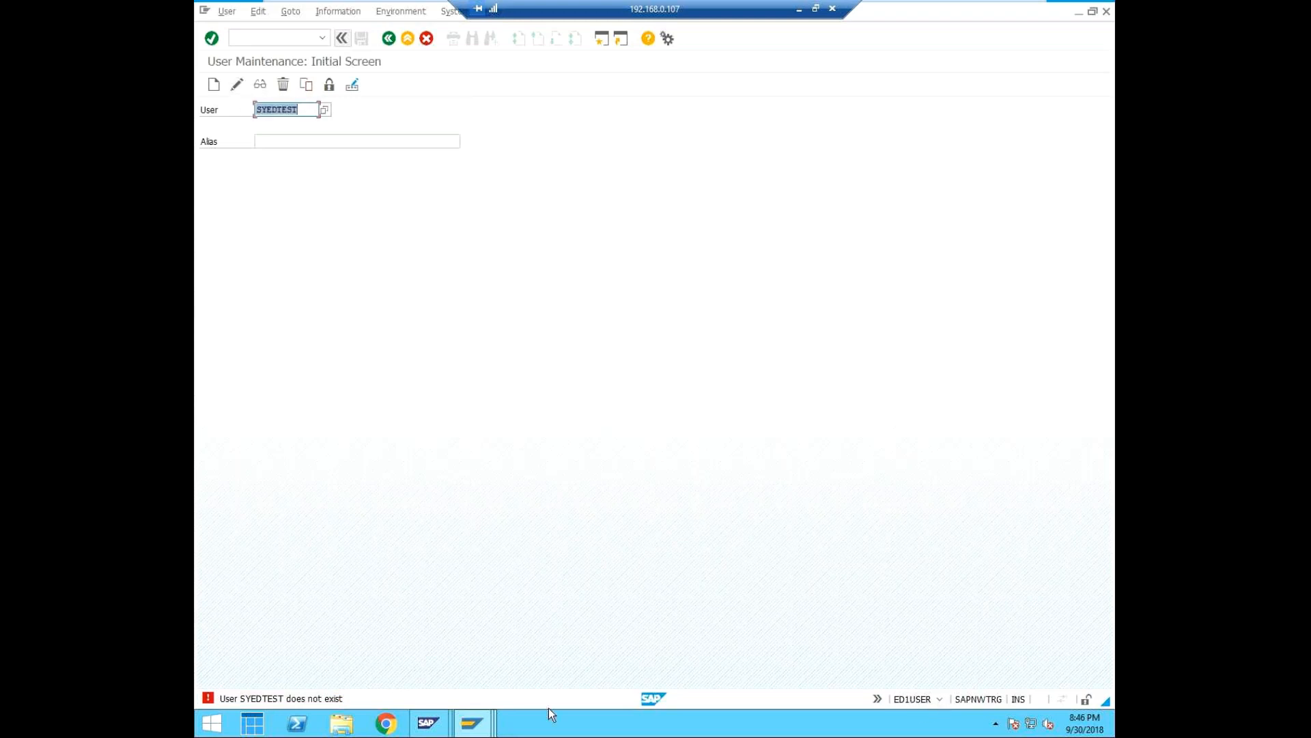
Switch to the Central User Administration structure session, check its system and client, then minimize the window and bring it back.
{"action": "left_click", "coordinate": [472, 723]}
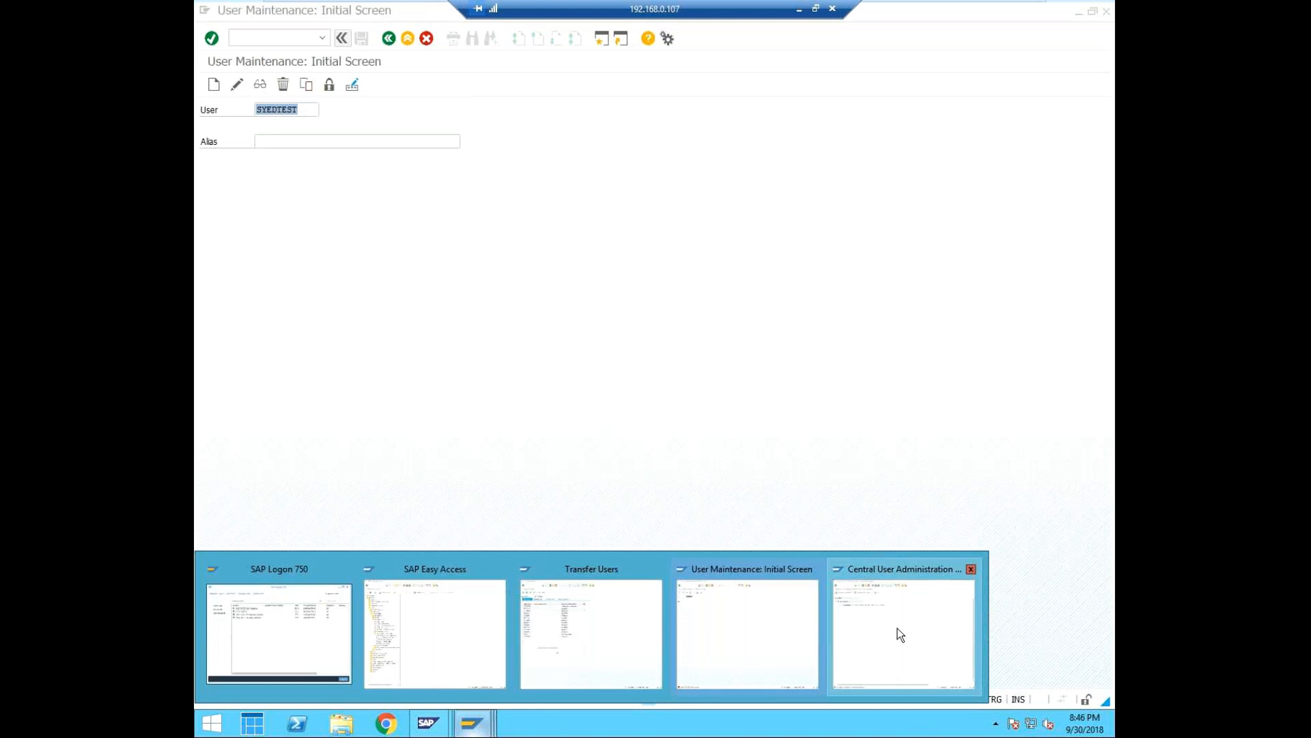
{"action": "left_click", "coordinate": [897, 628]}
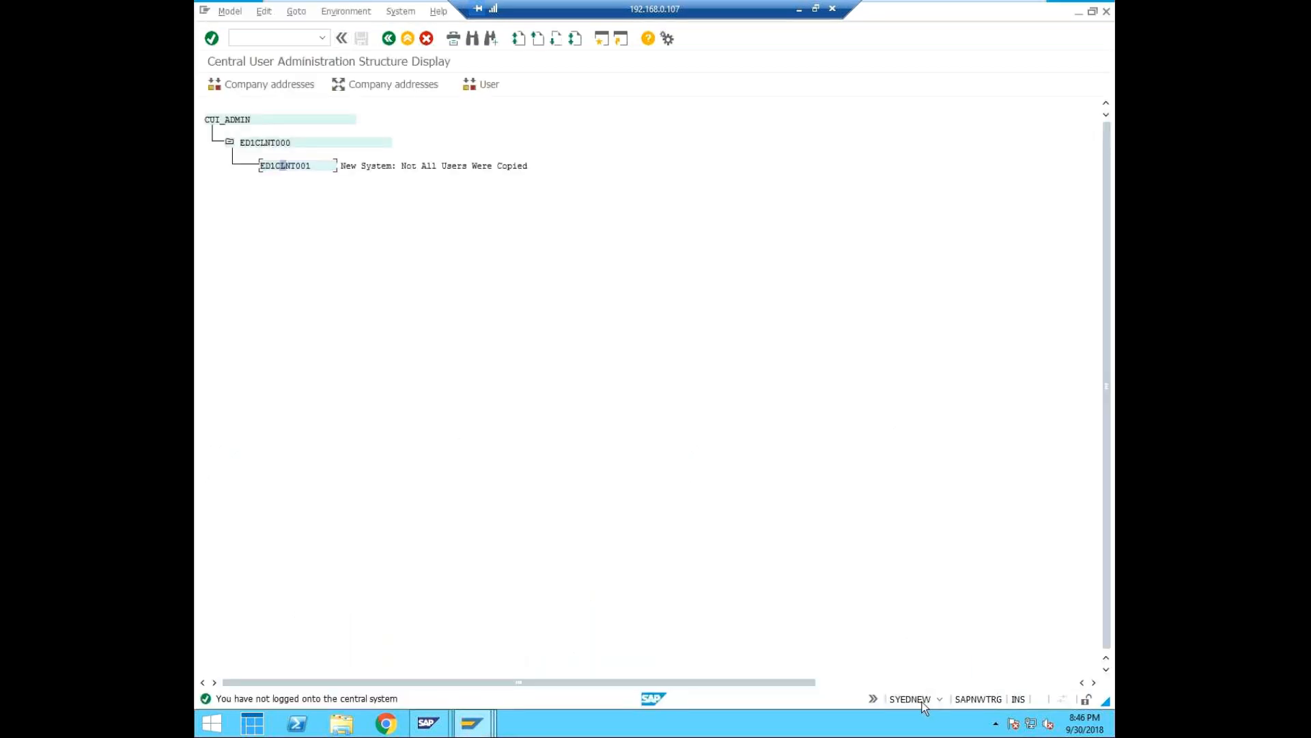
{"action": "left_click", "coordinate": [940, 696]}
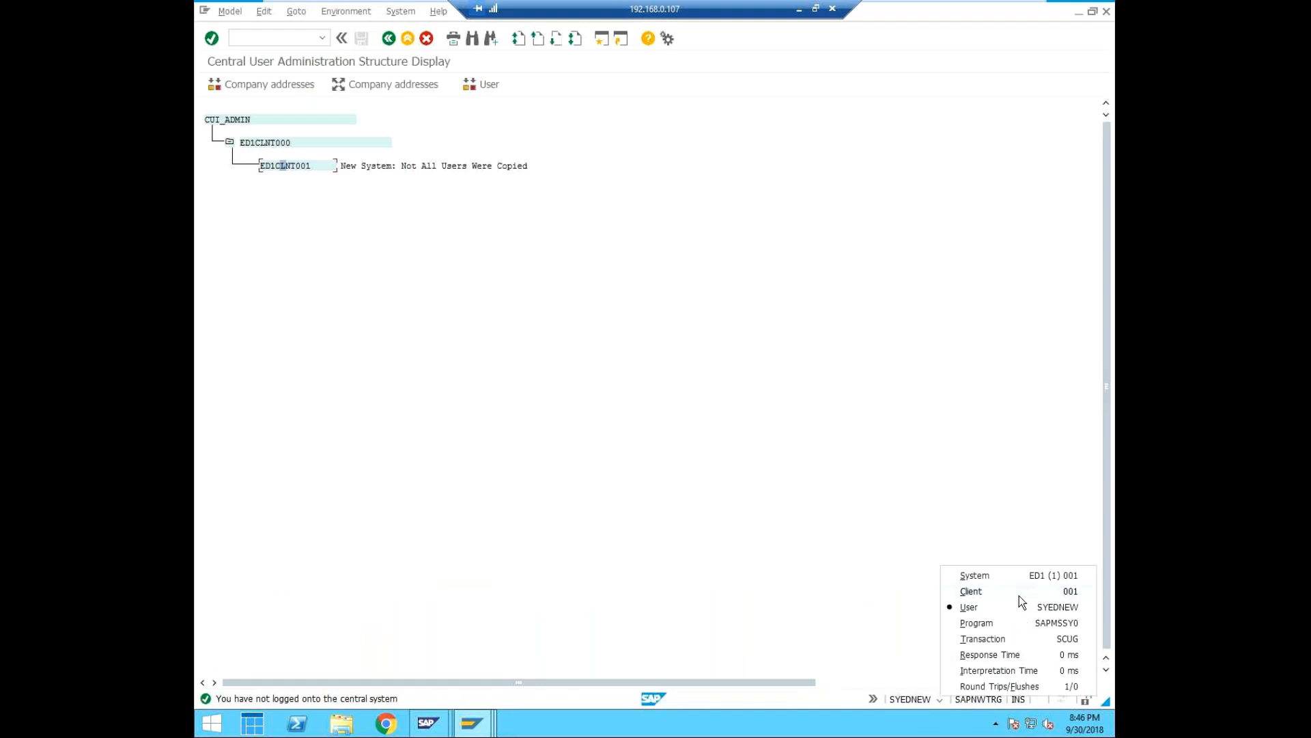
{"action": "left_click", "coordinate": [735, 438]}
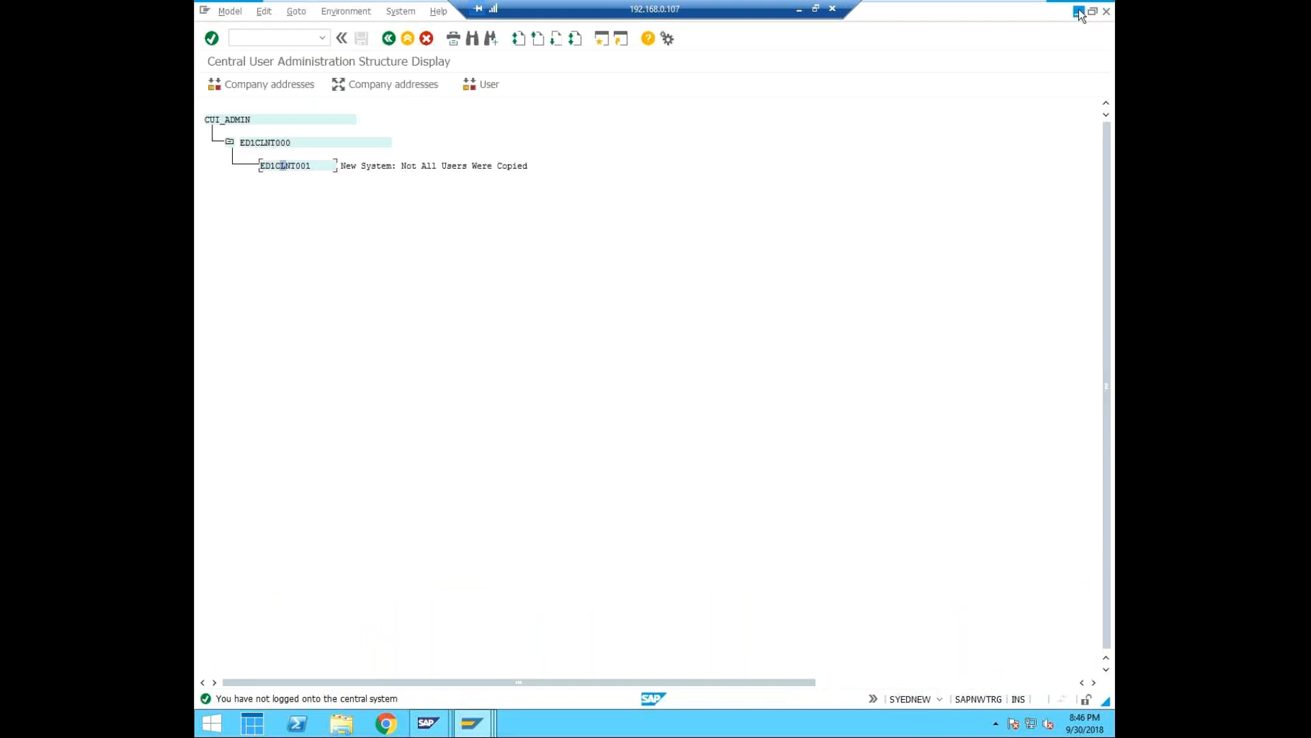
{"action": "left_click", "coordinate": [1079, 12]}
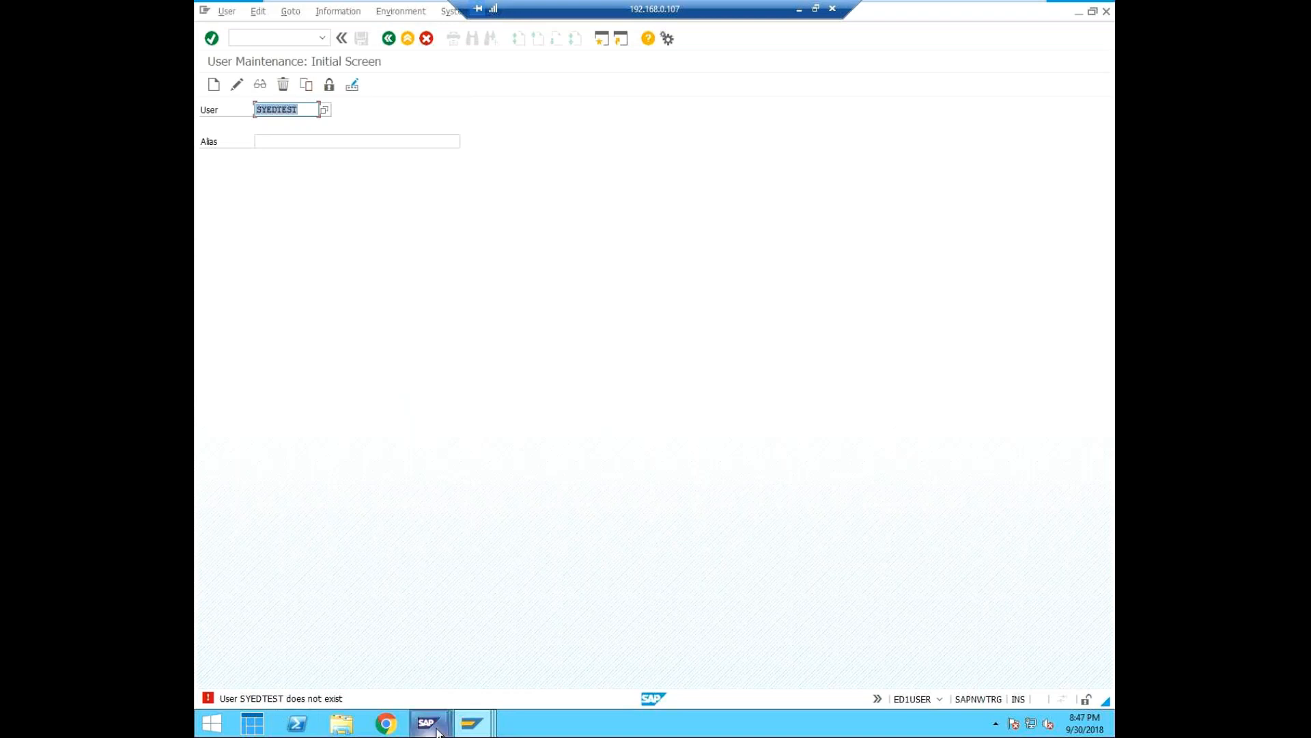
{"action": "mouse_move", "coordinate": [459, 731]}
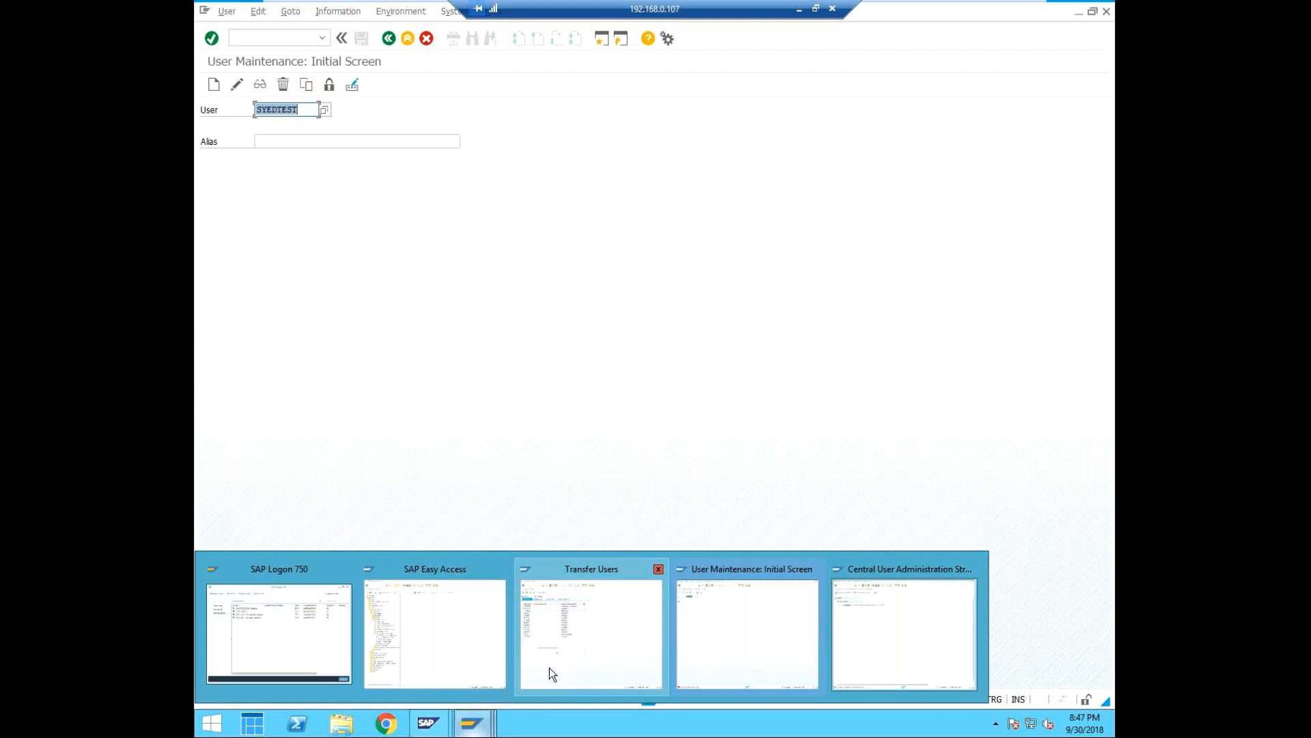
{"action": "left_click", "coordinate": [885, 601]}
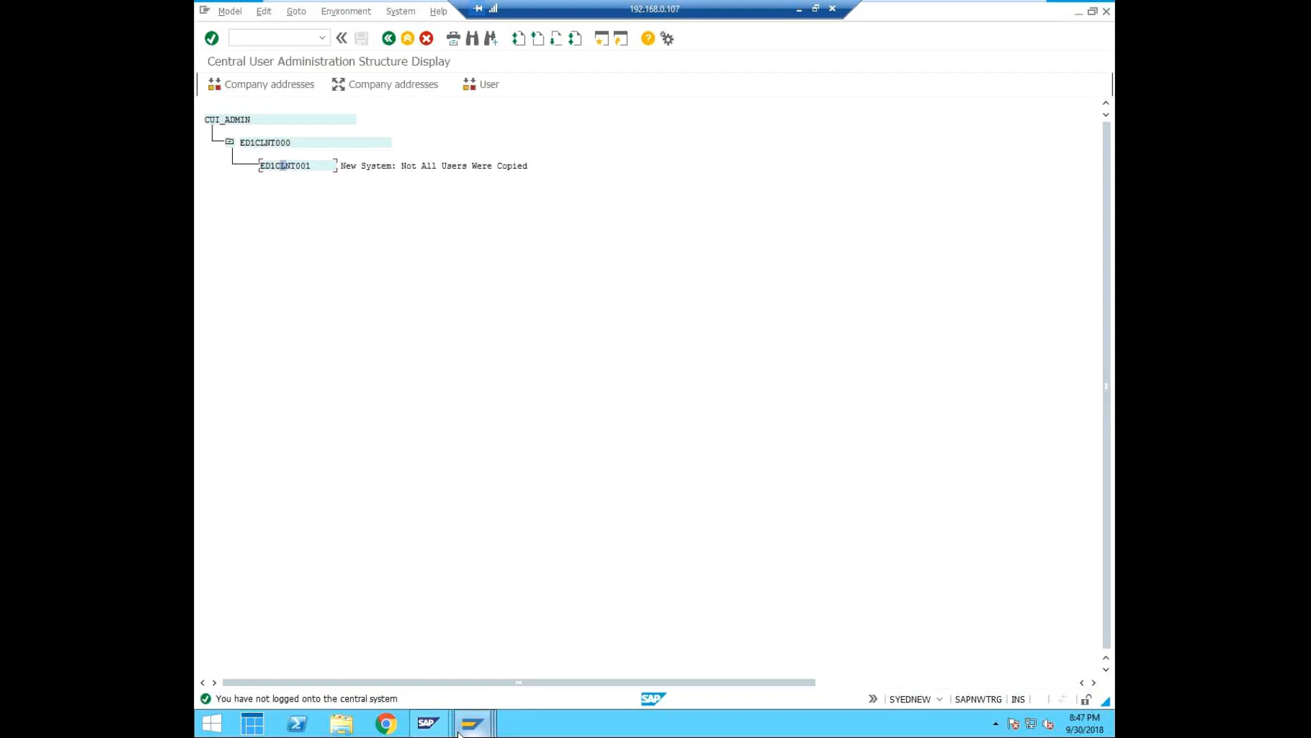
Switch to the Transfer Users session for ED1CLNT001, check its session details and start transaction SCUL there.
{"action": "left_click", "coordinate": [257, 38]}
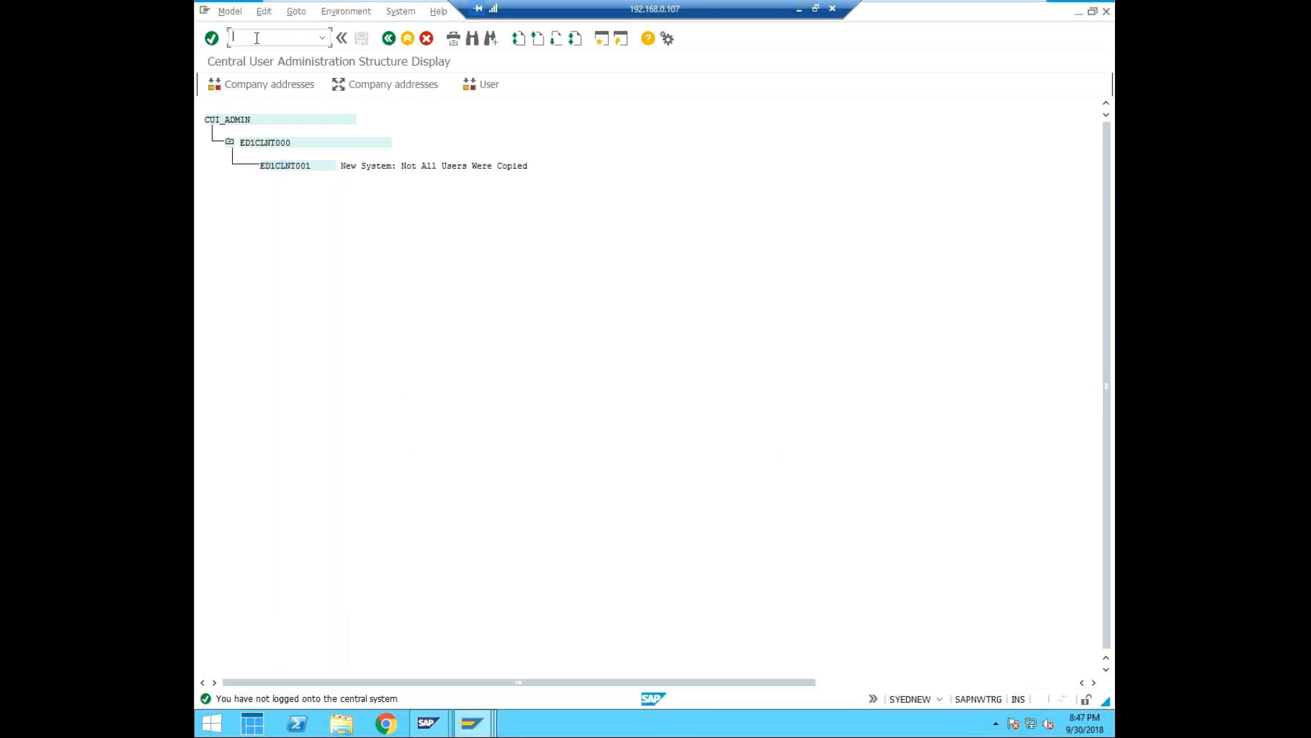
{"action": "left_click", "coordinate": [472, 723]}
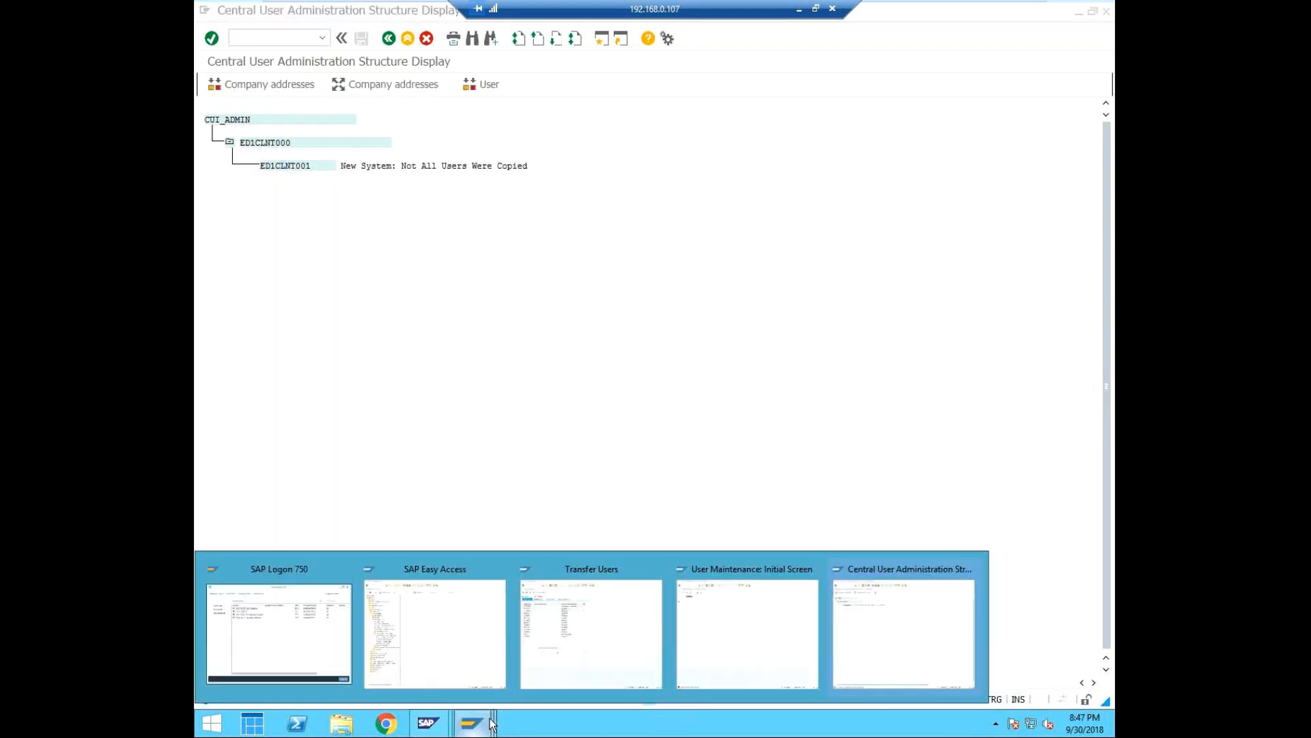
{"action": "left_click", "coordinate": [555, 638]}
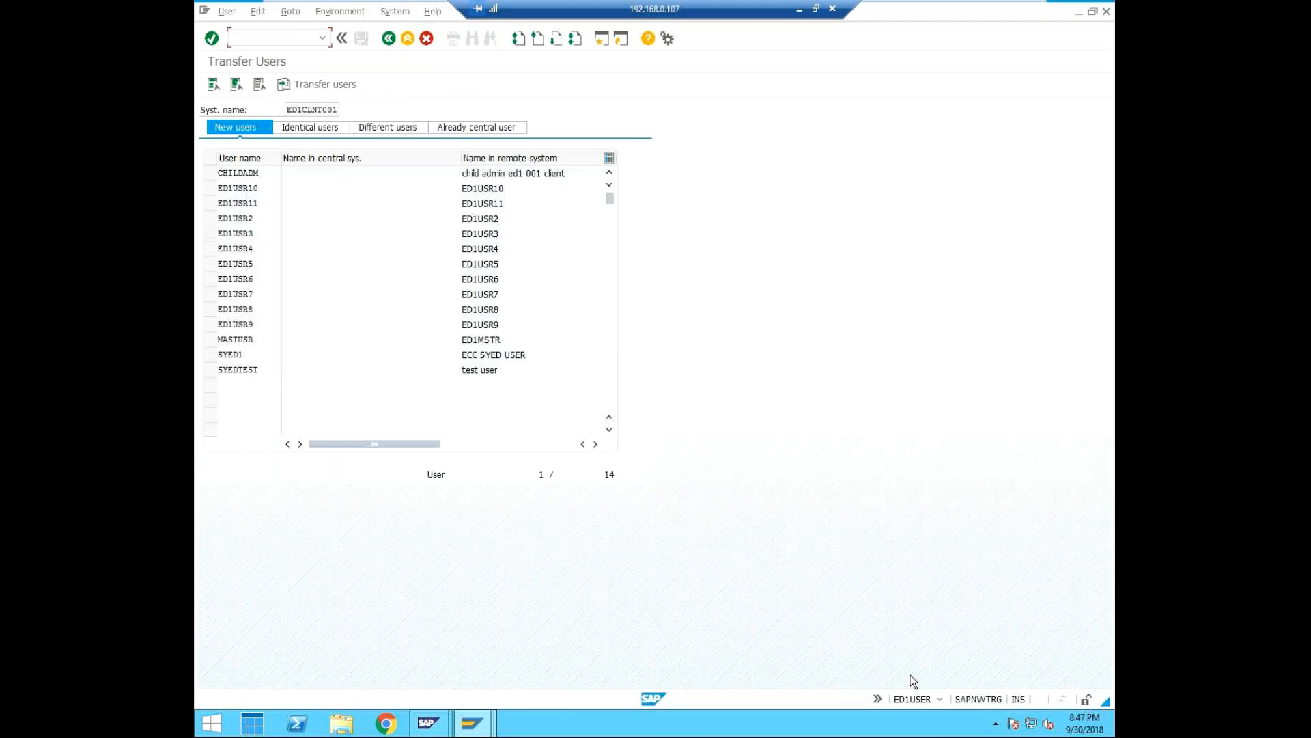
{"action": "left_click", "coordinate": [939, 694]}
{"action": "left_click", "coordinate": [275, 32]}
{"action": "type", "text": "/nscul"}
{"action": "key", "text": "Return"}
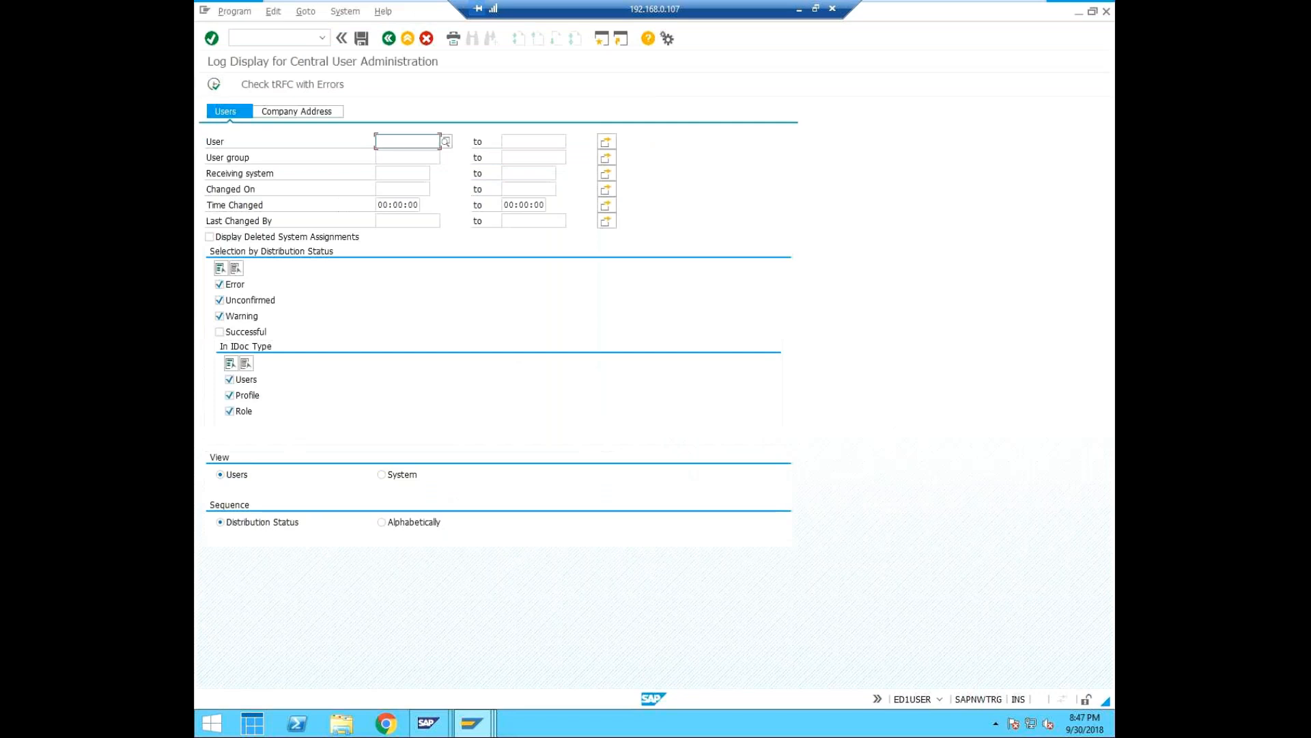
Restrict the log selection to the Successful distribution status and the Users IDoc type, excluding Profile and Role, and run it.
{"action": "left_click", "coordinate": [220, 284]}
{"action": "left_click", "coordinate": [220, 299]}
{"action": "left_click", "coordinate": [219, 315]}
{"action": "left_click", "coordinate": [220, 331]}
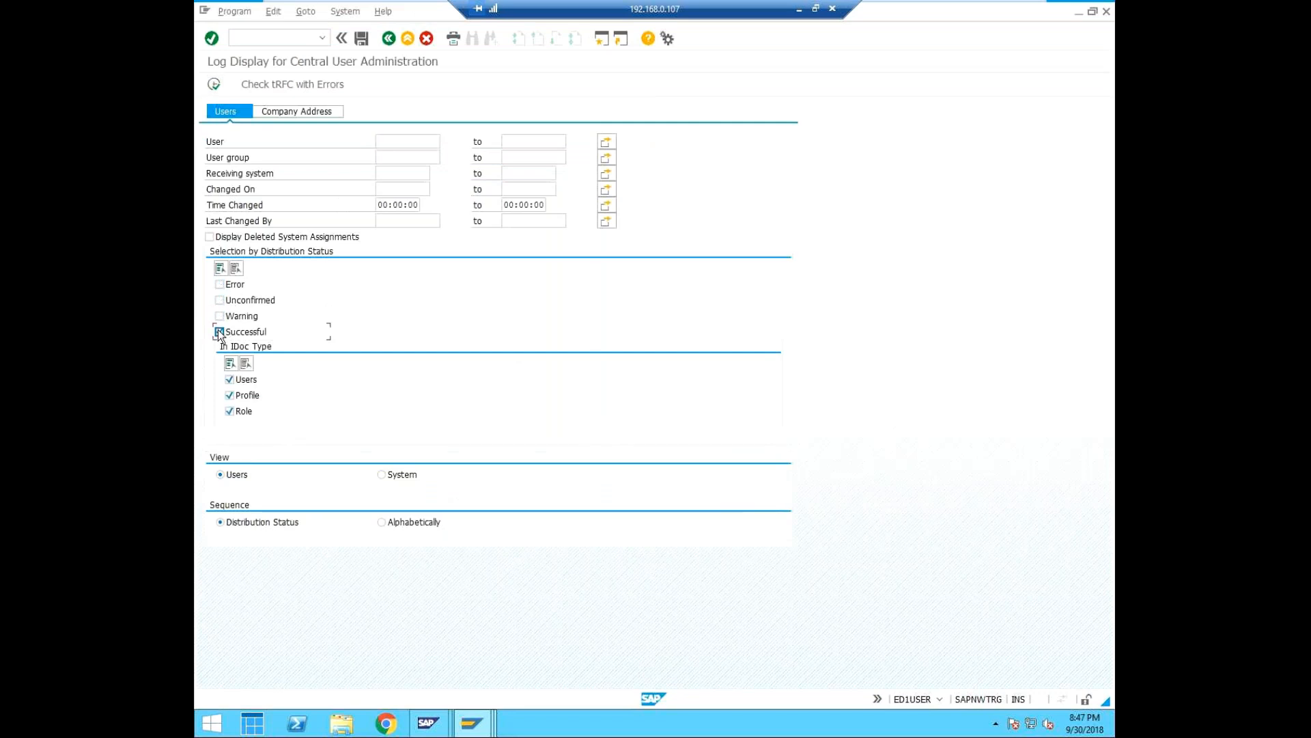
{"action": "left_click", "coordinate": [230, 395]}
{"action": "left_click", "coordinate": [230, 410]}
{"action": "left_click", "coordinate": [214, 84]}
{"action": "left_click", "coordinate": [215, 82]}
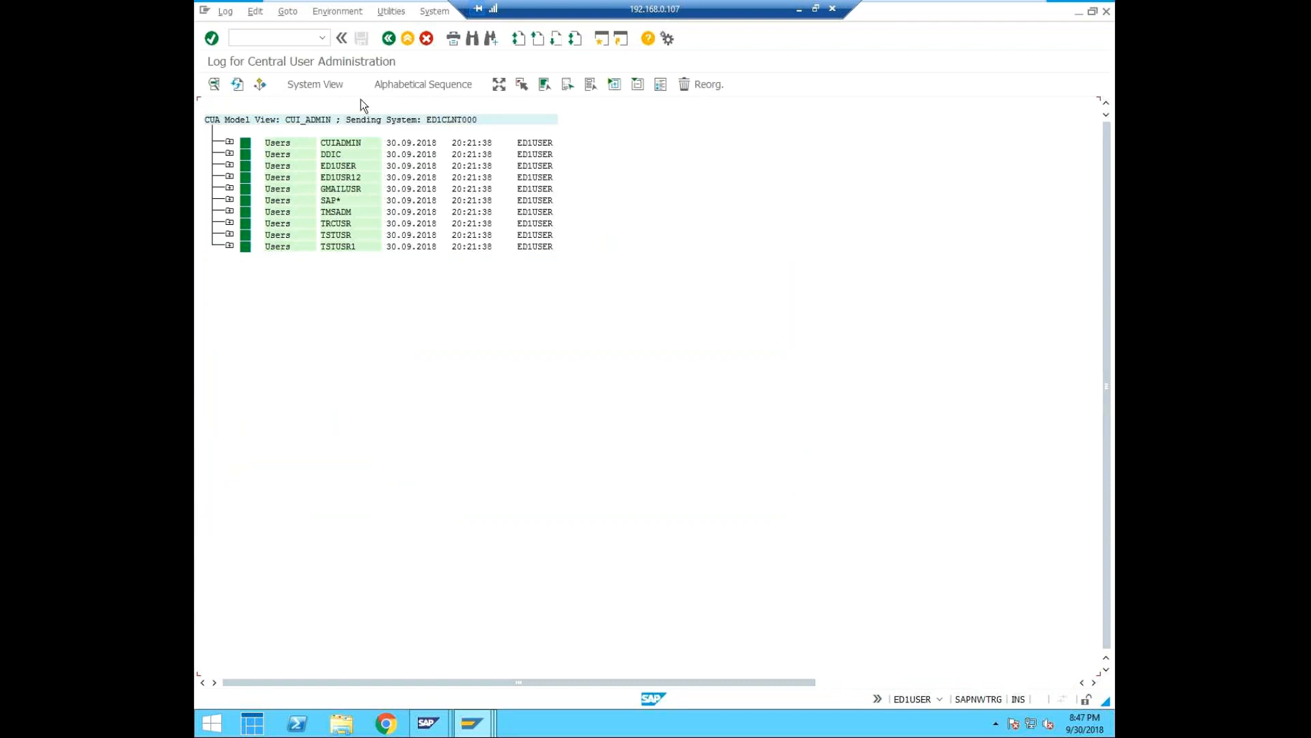
Expand every user entry in the log, from CUIADMIN through TSTUSR1, to examine its recipient systems.
{"action": "left_click", "coordinate": [230, 143]}
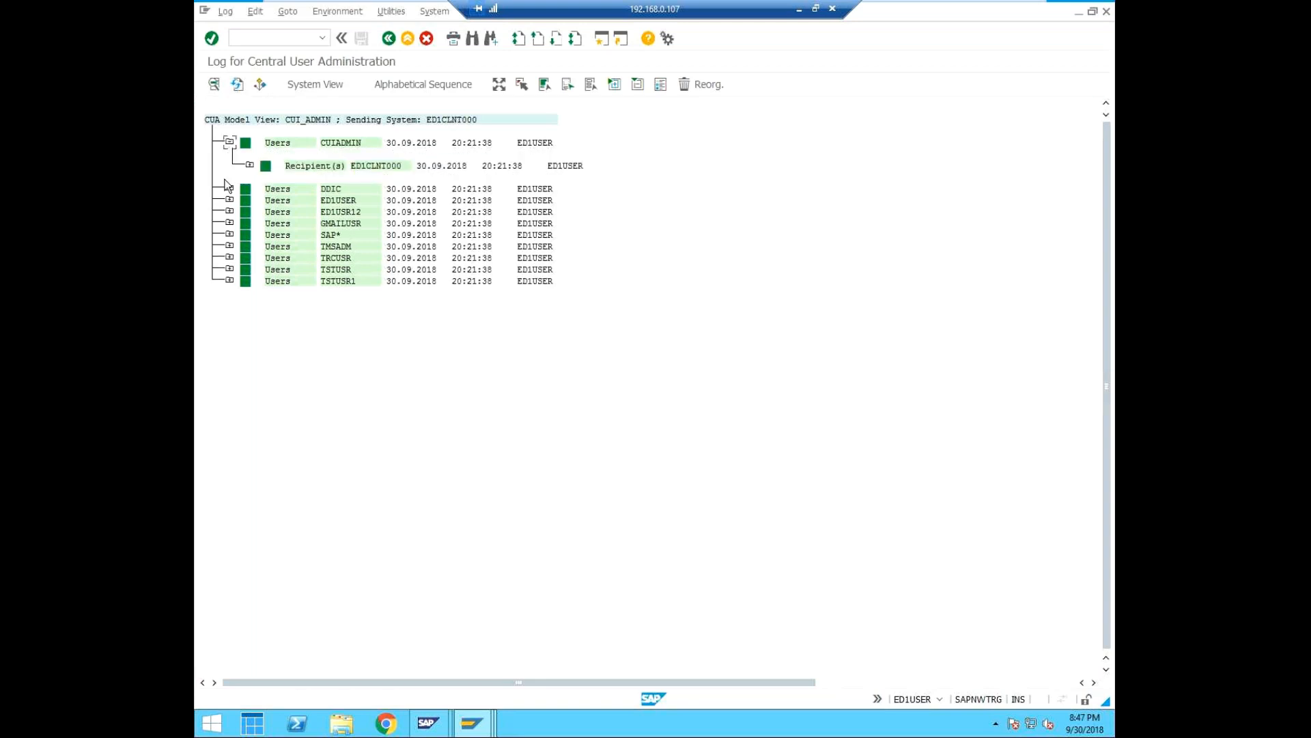
{"action": "left_click", "coordinate": [229, 189]}
{"action": "left_click", "coordinate": [229, 235]}
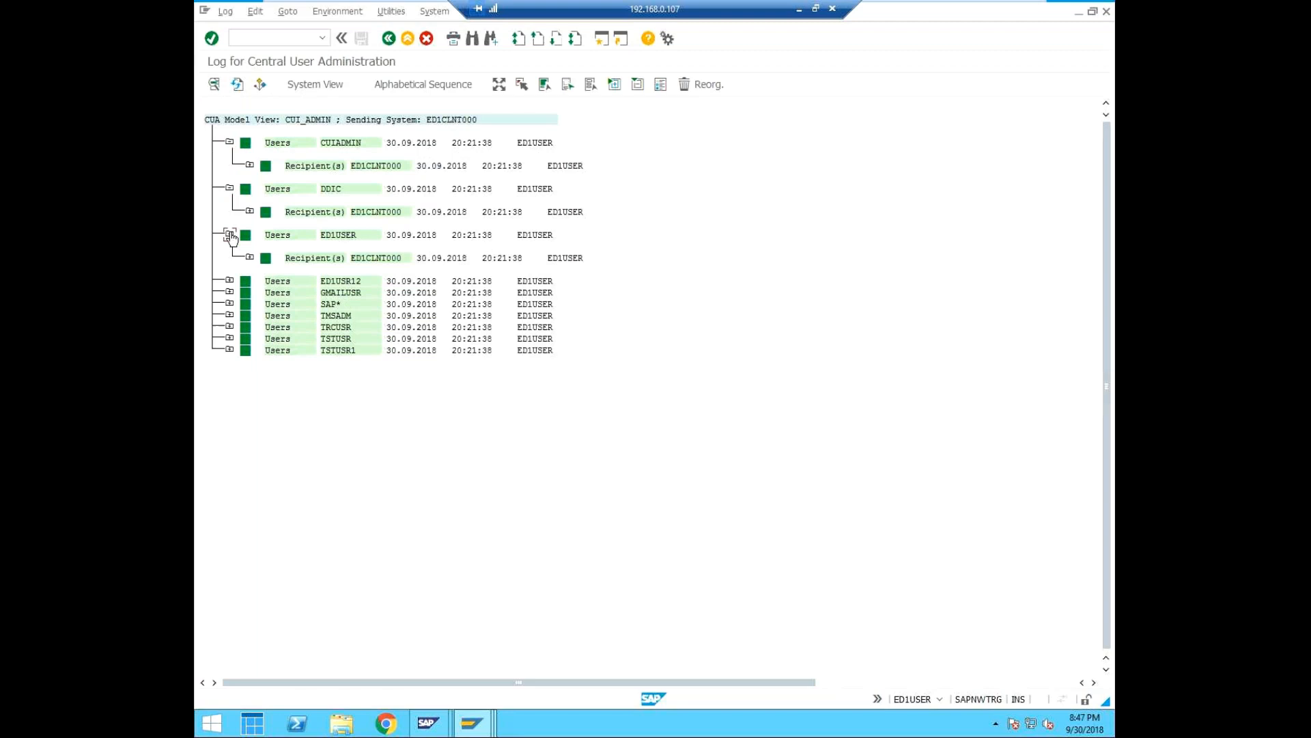
{"action": "left_click", "coordinate": [230, 281]}
{"action": "left_click", "coordinate": [230, 326]}
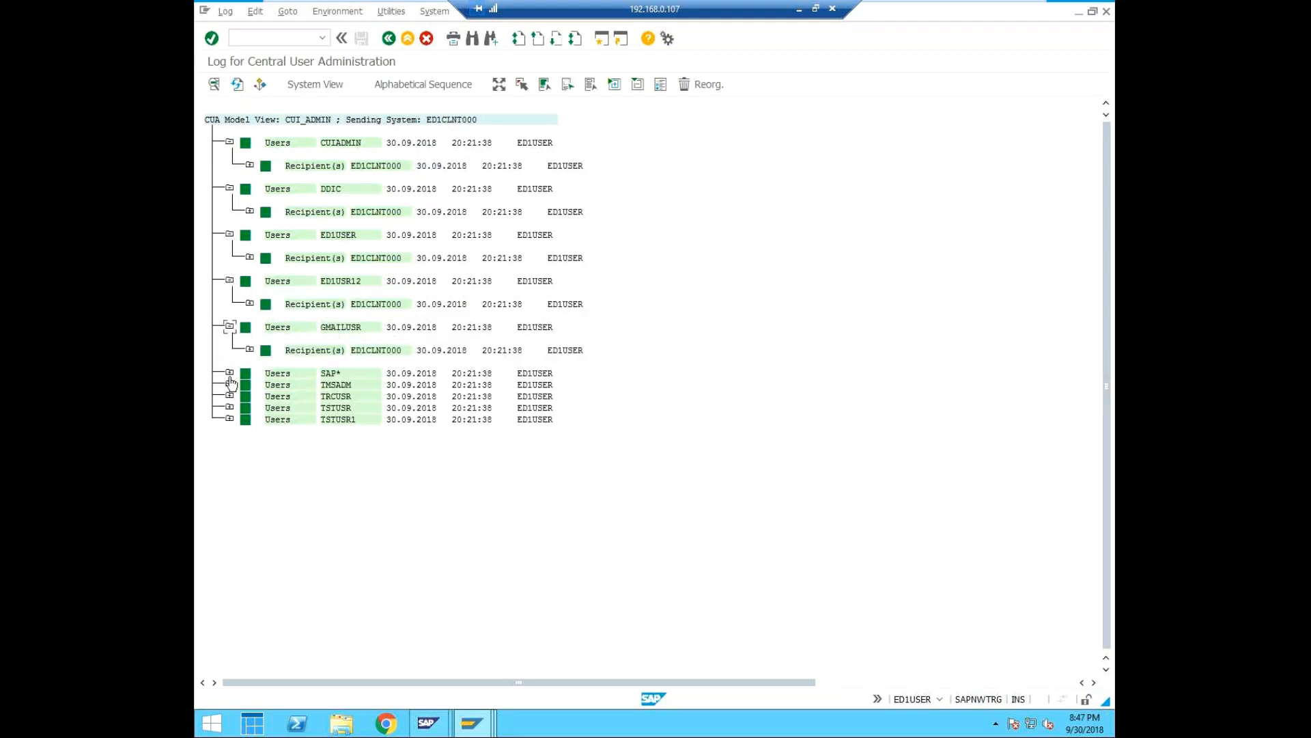
{"action": "left_click", "coordinate": [230, 373]}
{"action": "left_click", "coordinate": [230, 418]}
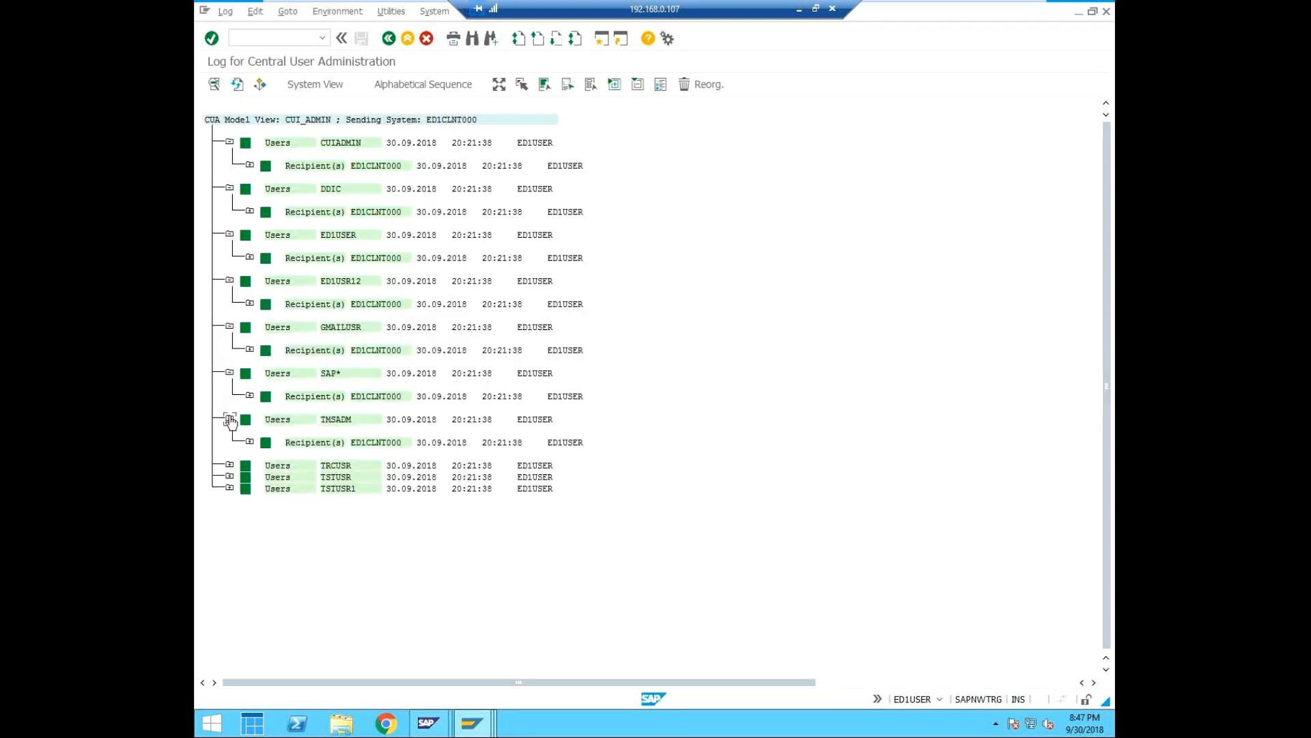
{"action": "left_click", "coordinate": [230, 466]}
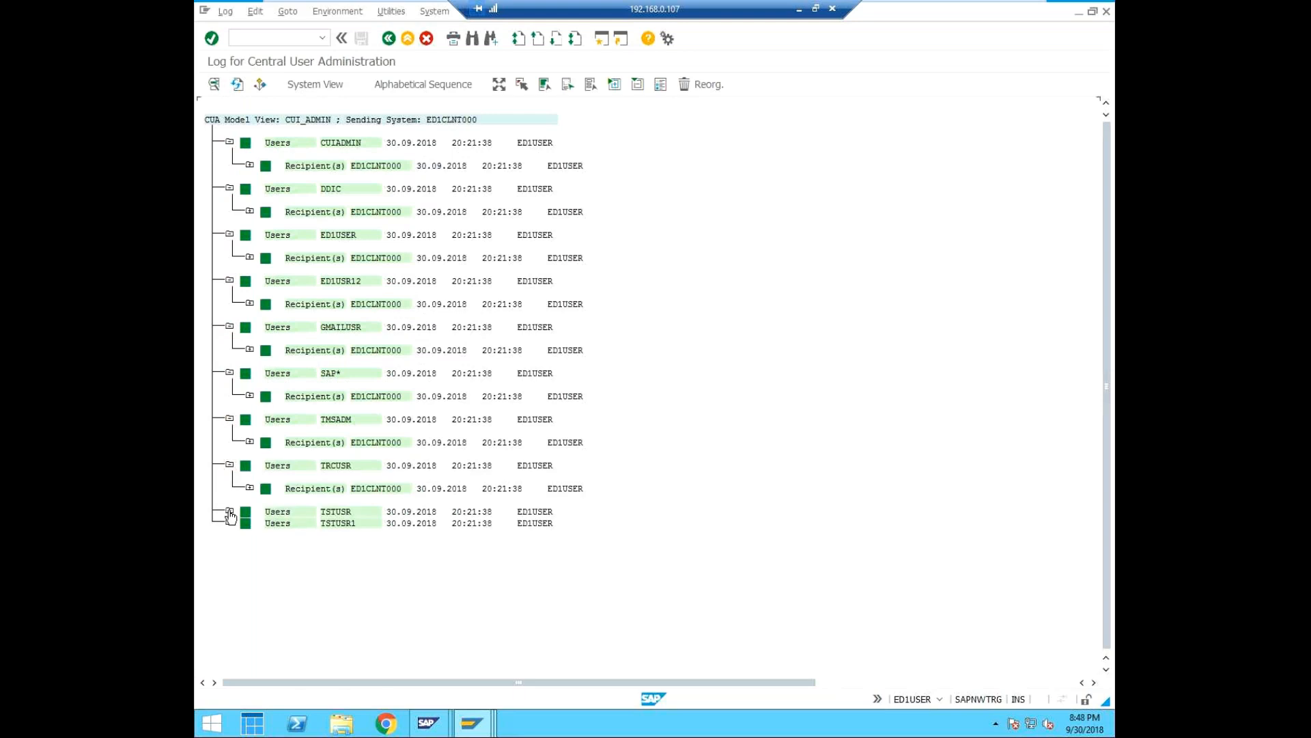
{"action": "left_click", "coordinate": [230, 512]}
{"action": "left_click", "coordinate": [229, 557]}
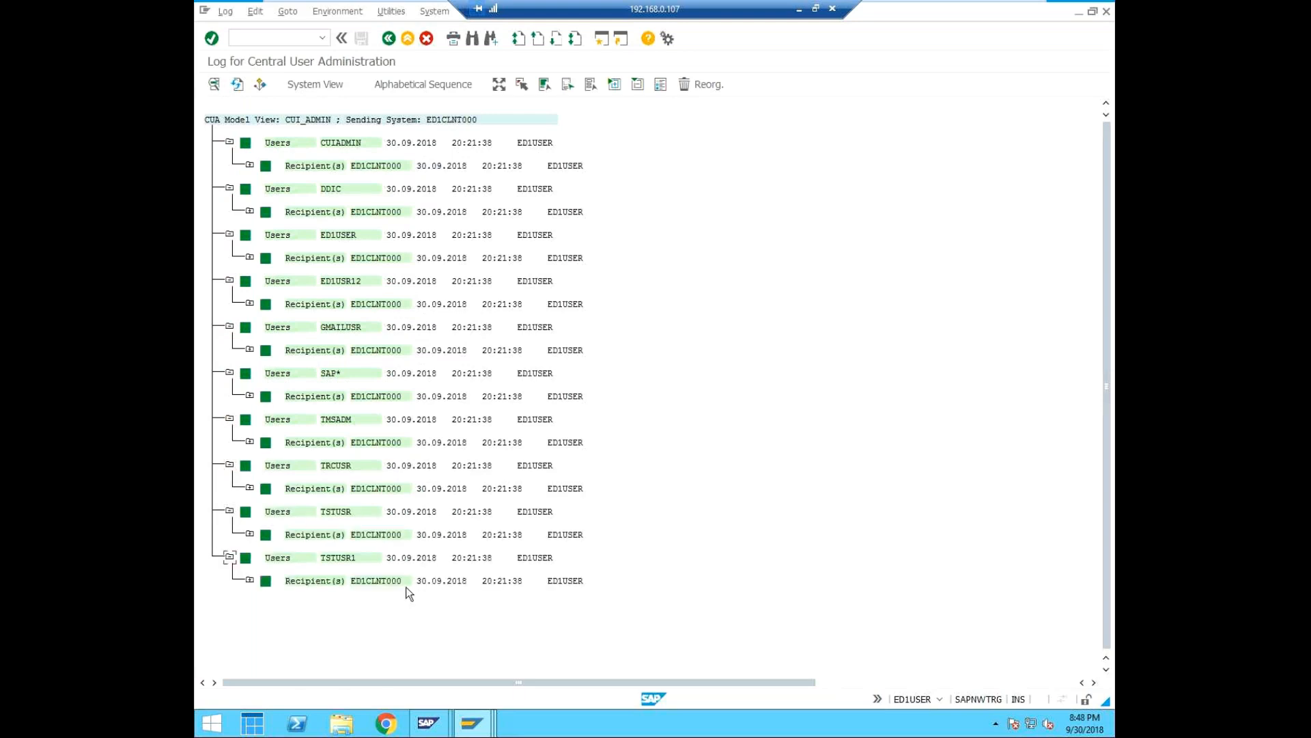
Return to the log selection, also include the Error, Unconfirmed and Warning statuses, and run the log again.
{"action": "left_click", "coordinate": [389, 39]}
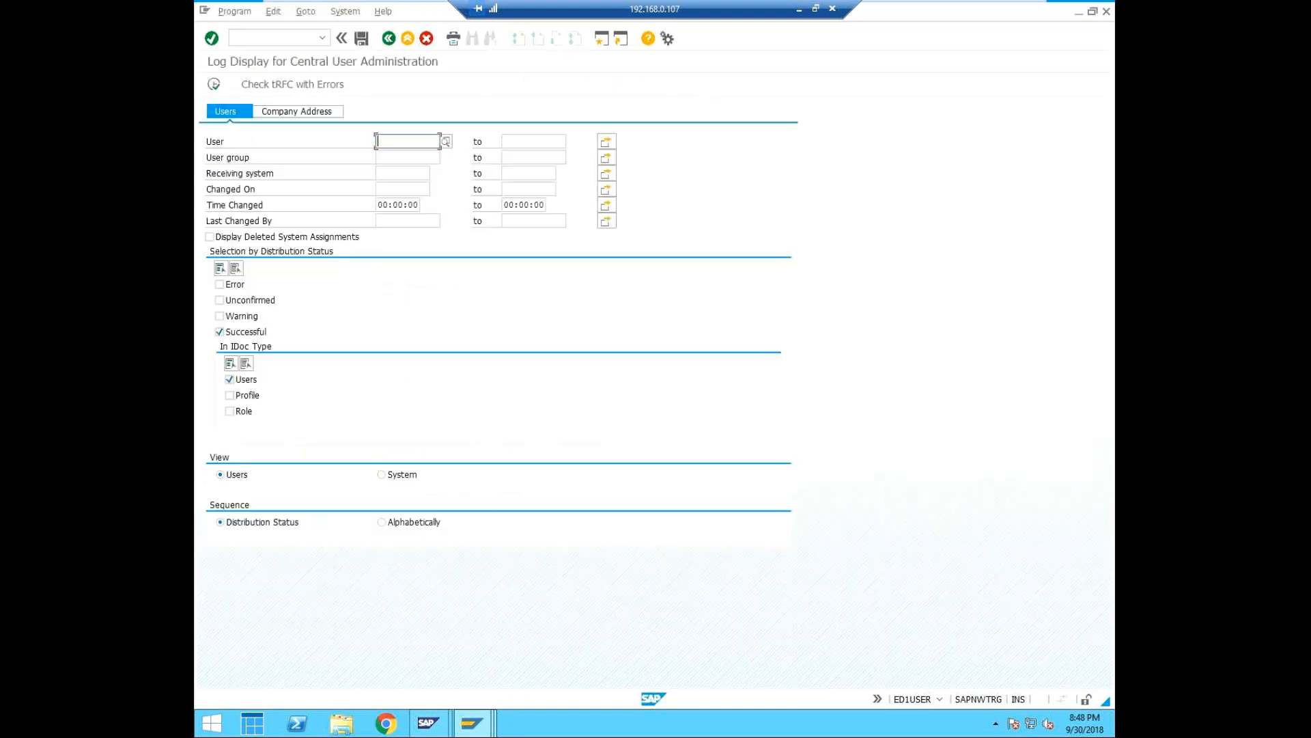
{"action": "left_click", "coordinate": [220, 284]}
{"action": "left_click", "coordinate": [220, 300]}
{"action": "left_click", "coordinate": [219, 316]}
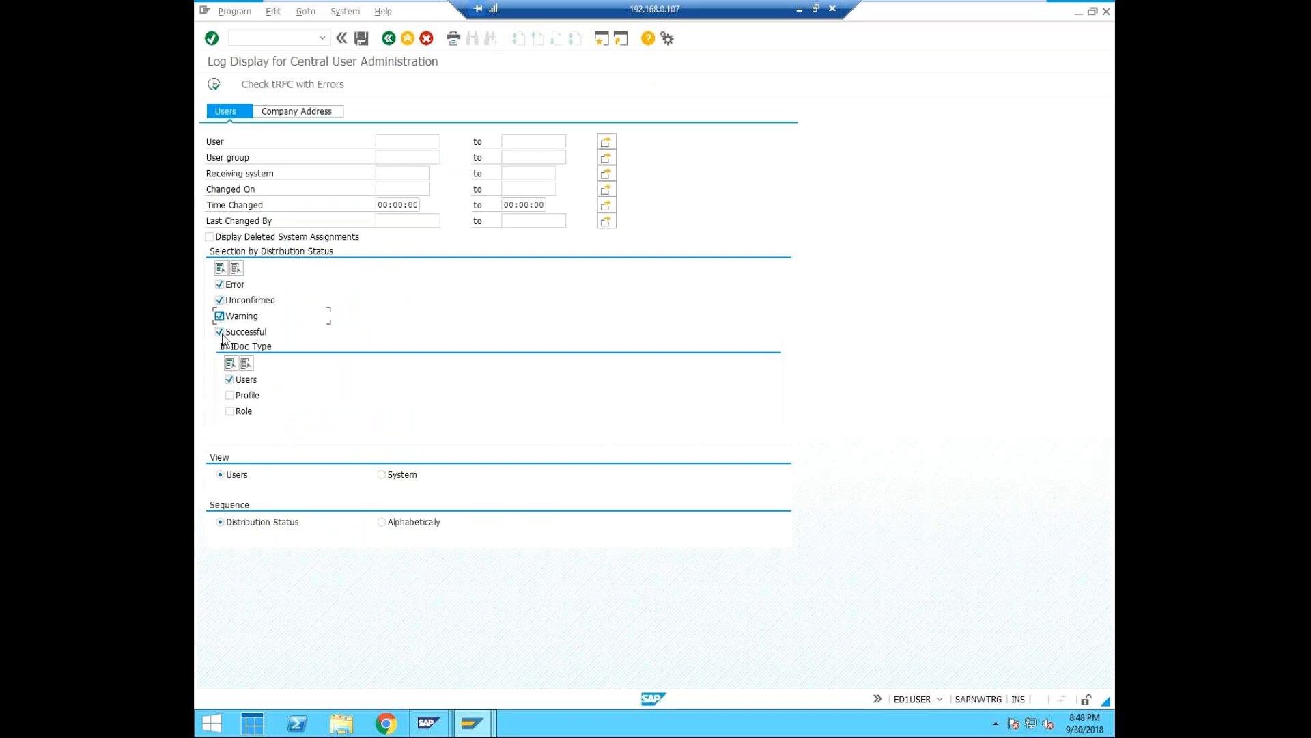
{"action": "left_click", "coordinate": [213, 85]}
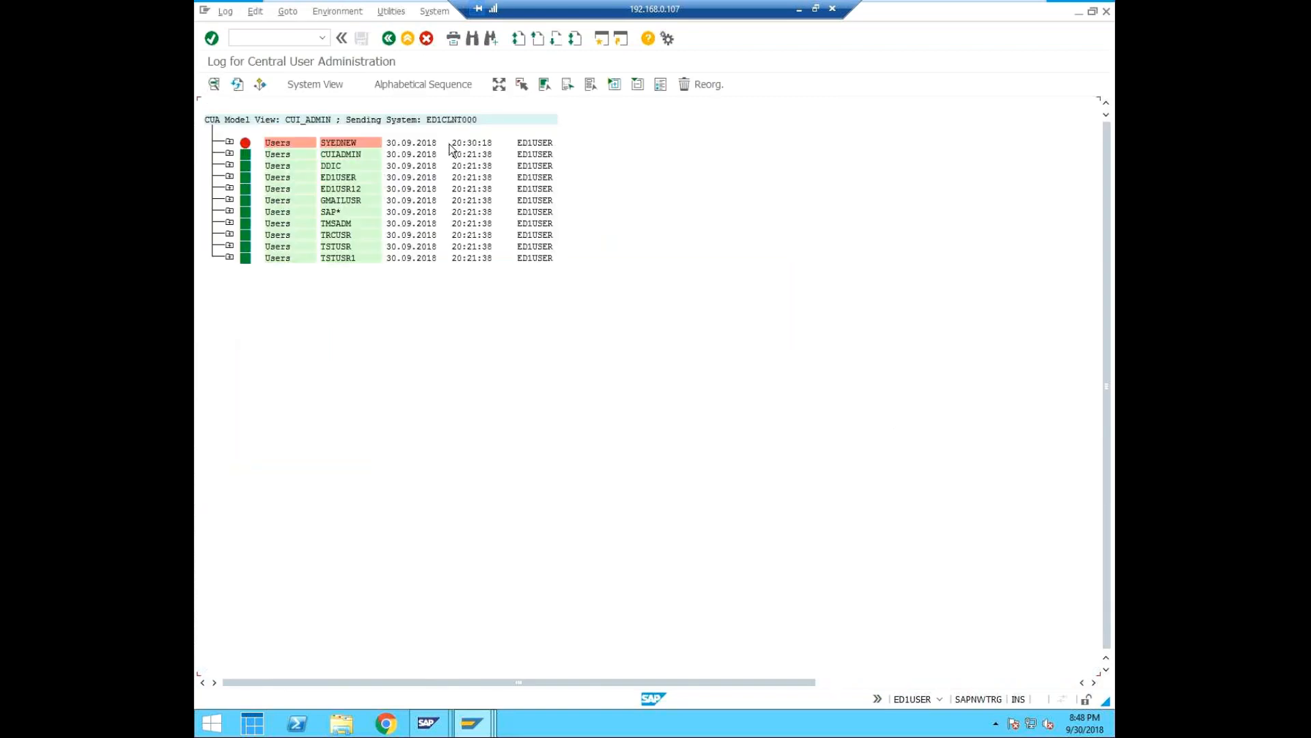
Expand the first log entry and its recipient to read the distribution messages, and expand the CUIADMIN entry.
{"action": "left_click", "coordinate": [230, 143]}
{"action": "left_click", "coordinate": [250, 166]}
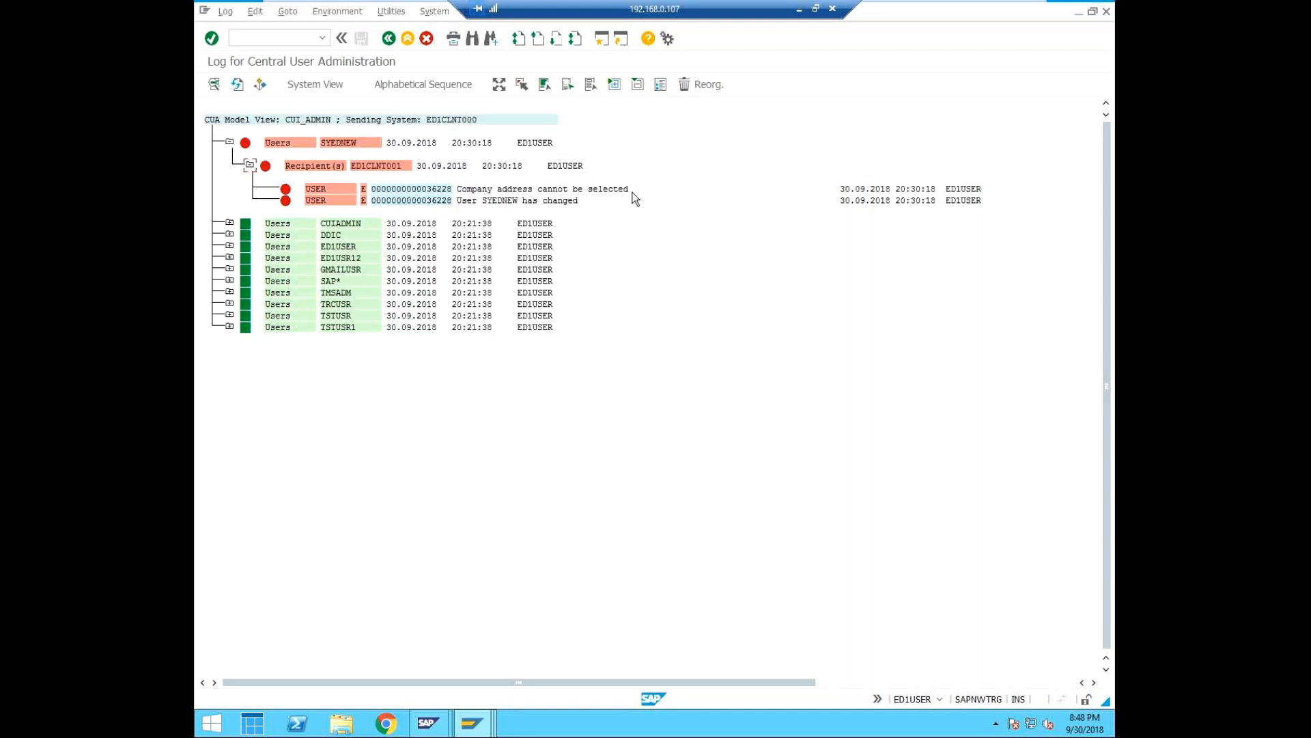
{"action": "left_click", "coordinate": [229, 222]}
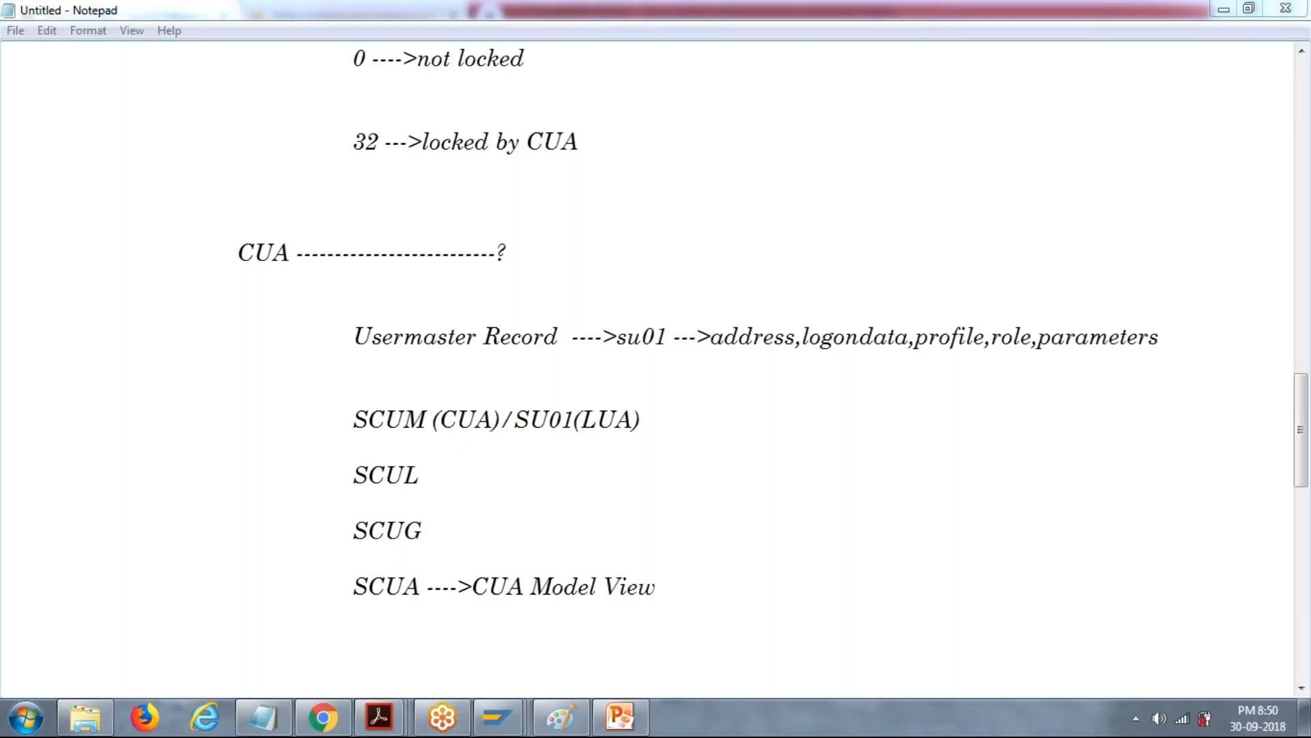
Switch to the Notepad notes and start a new indented line below the SCUA entry.
{"action": "left_click", "coordinate": [7, 641]}
{"action": "key", "text": "BackSpace"}
{"action": "key", "text": "Return"}
{"action": "key", "text": "Return"}
{"action": "key", "text": "Tab"}
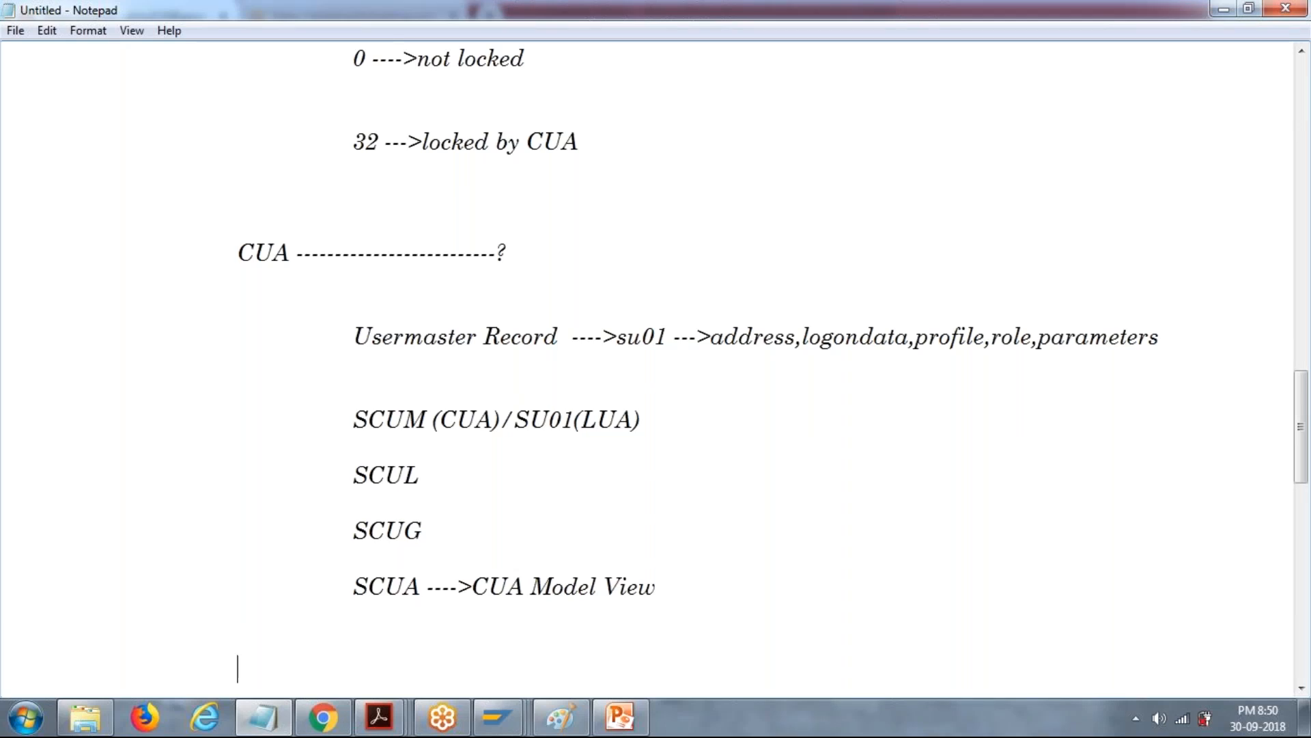